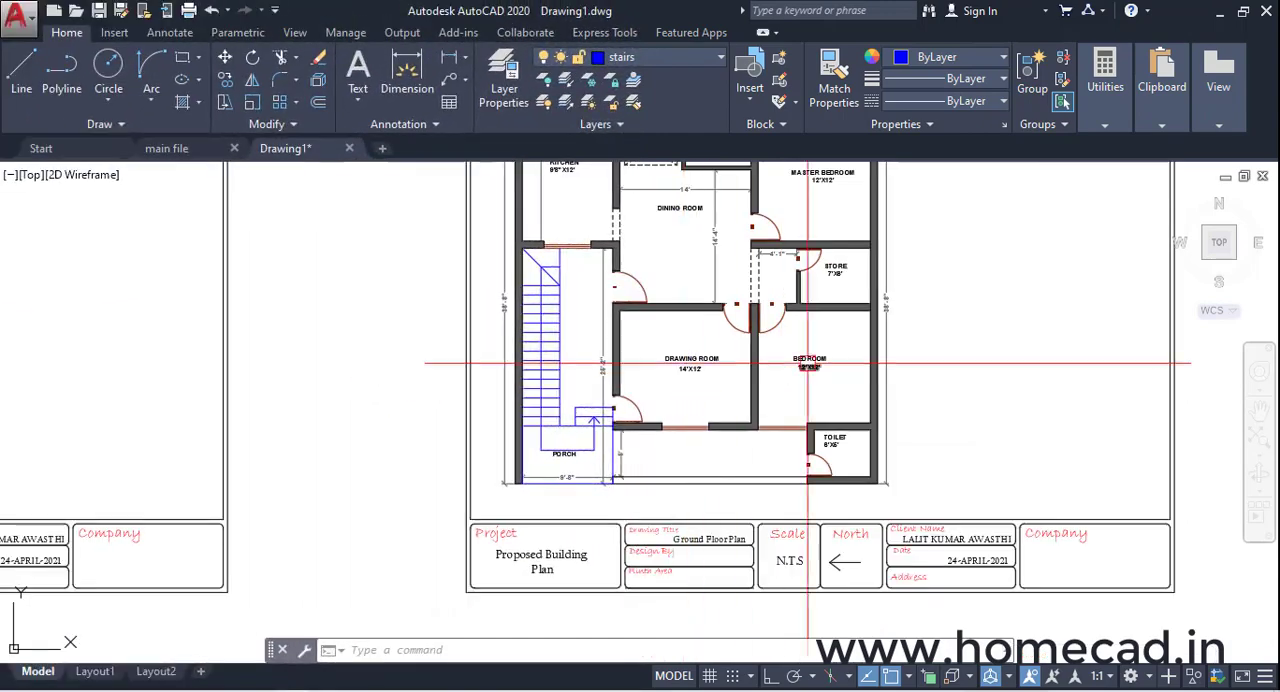
Examine the ground floor plan's room layout, dimensions and title block
{"action": "mouse_move", "coordinate": [709, 413]}
{"action": "middle_mouse_down"}
{"action": "mouse_move", "coordinate": [680, 432]}
{"action": "mouse_move", "coordinate": [655, 426]}
{"action": "middle_mouse_up"}
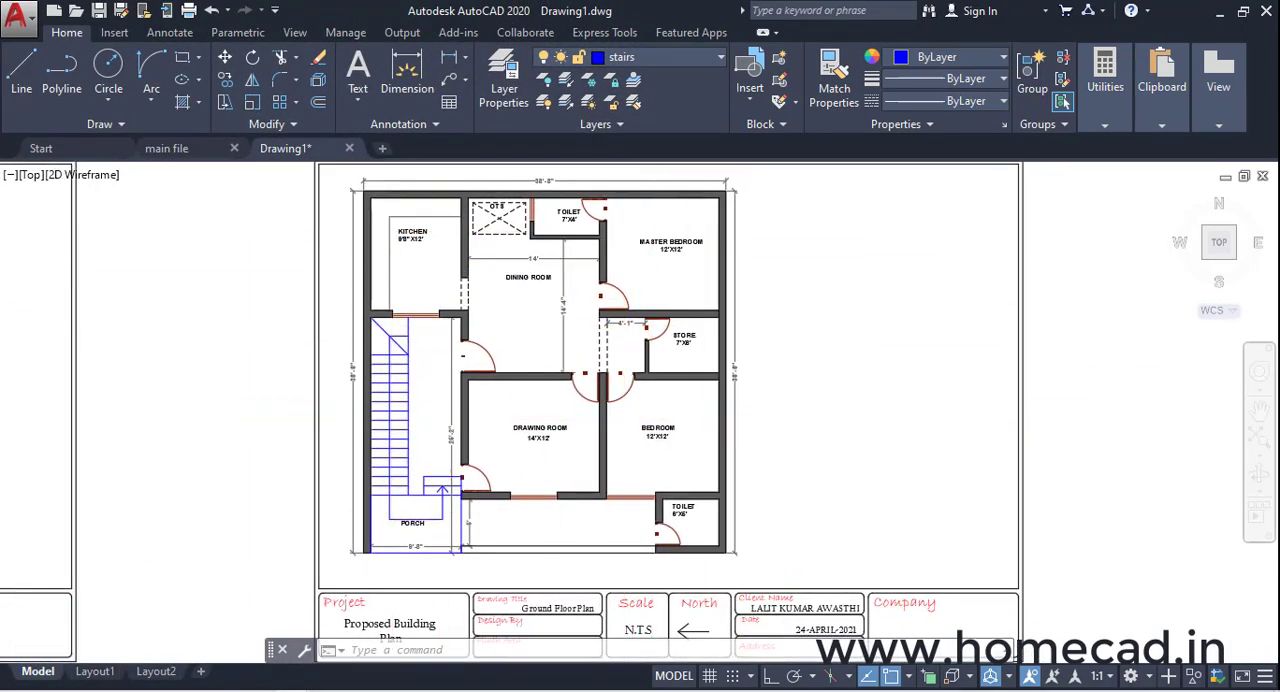
{"action": "middle_click_drag", "start_coordinate": [564, 379], "coordinate": [586, 393]}
{"action": "scroll", "coordinate": [586, 393], "scroll_direction": "up", "scroll_amount": 2}
{"action": "scroll", "coordinate": [597, 394], "scroll_direction": "down", "scroll_amount": 2}
{"action": "middle_click_drag", "start_coordinate": [692, 454], "coordinate": [633, 347]}
{"action": "scroll", "coordinate": [749, 529], "scroll_direction": "up", "scroll_amount": 3}
{"action": "scroll", "coordinate": [666, 423], "scroll_direction": "down", "scroll_amount": 3}
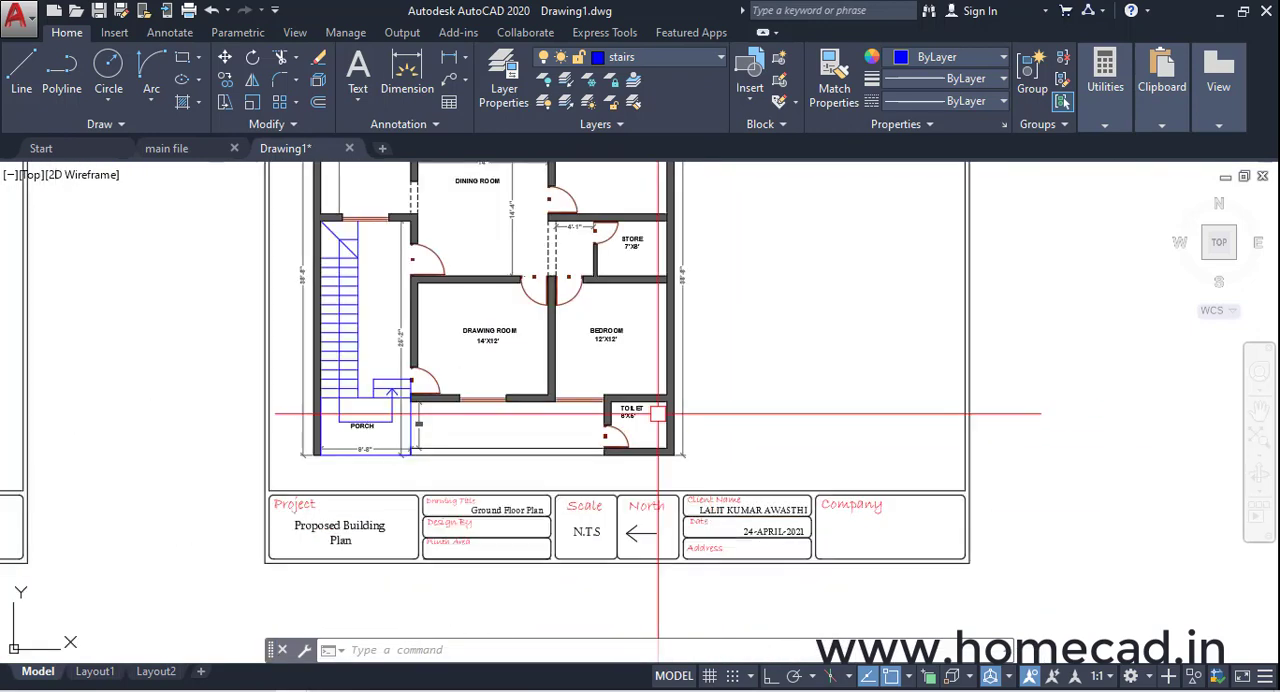
{"action": "middle_click_drag", "start_coordinate": [666, 423], "coordinate": [707, 527]}
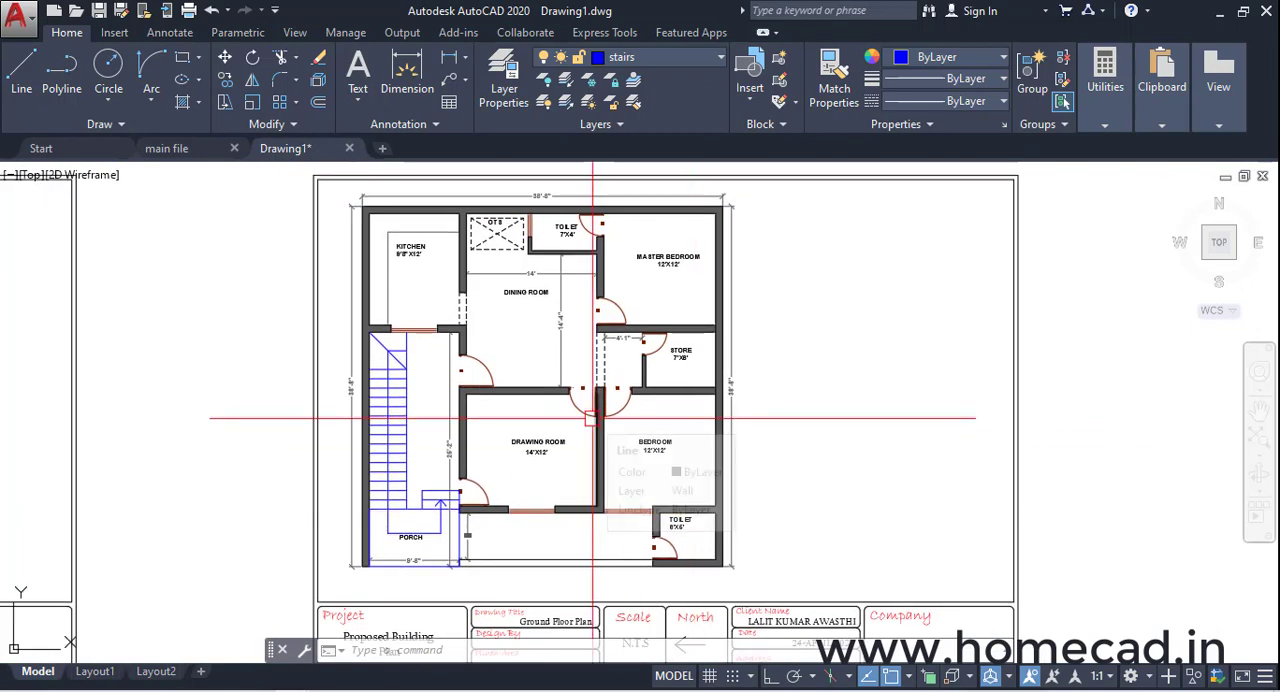
{"action": "scroll", "coordinate": [592, 418], "scroll_direction": "up", "scroll_amount": 2}
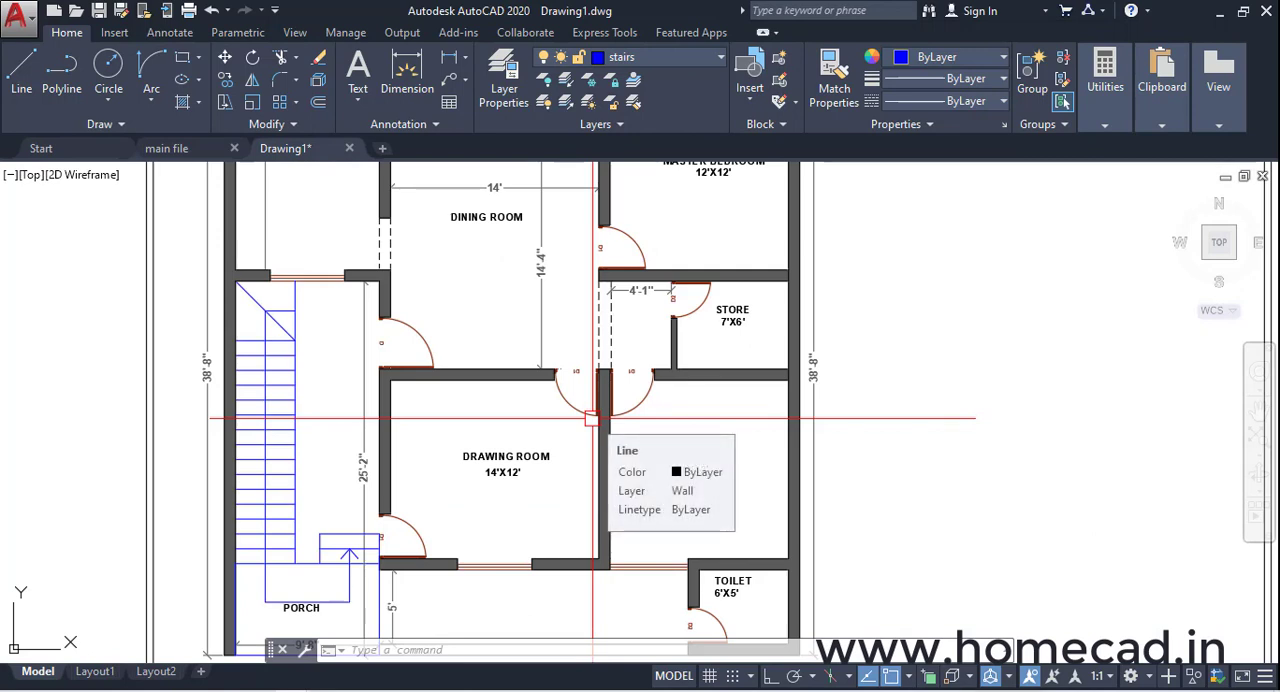
{"action": "scroll", "coordinate": [592, 418], "scroll_direction": "down", "scroll_amount": 3}
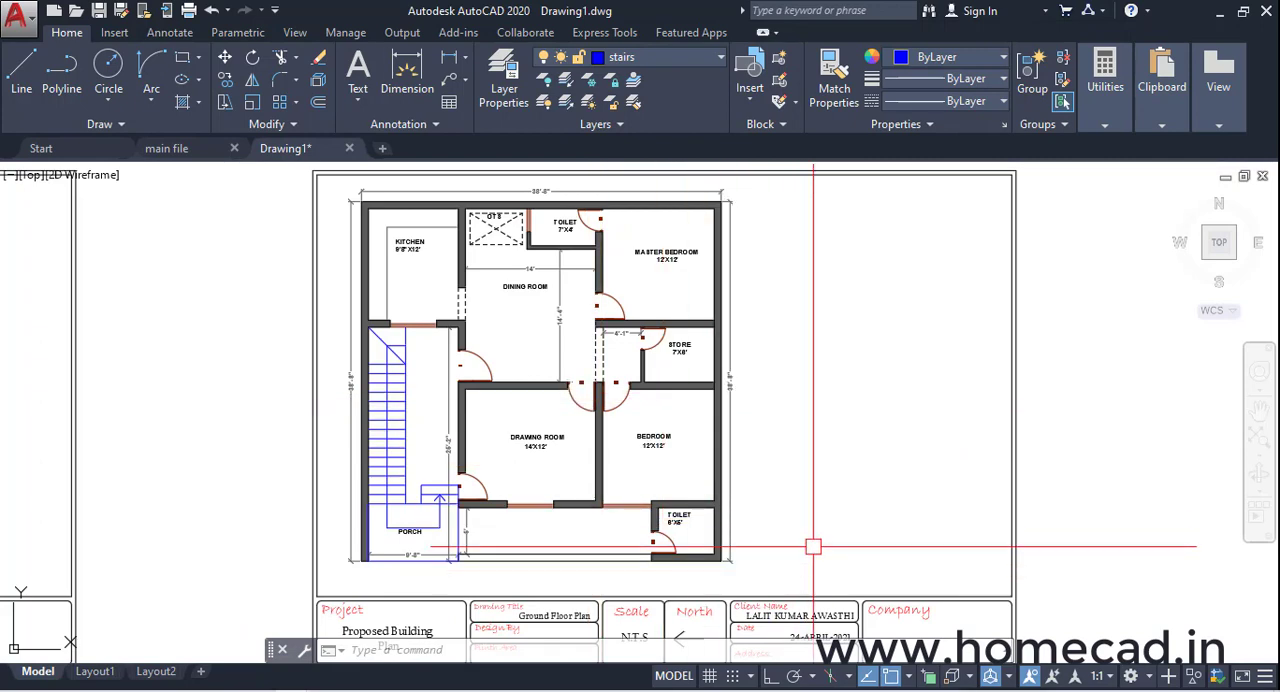
Look over the other concept layouts and plan sheets in the drawing, and compare them with the final ground floor plan
{"action": "scroll", "coordinate": [813, 547], "scroll_direction": "down", "scroll_amount": 5}
{"action": "scroll", "coordinate": [345, 355], "scroll_direction": "up", "scroll_amount": 3}
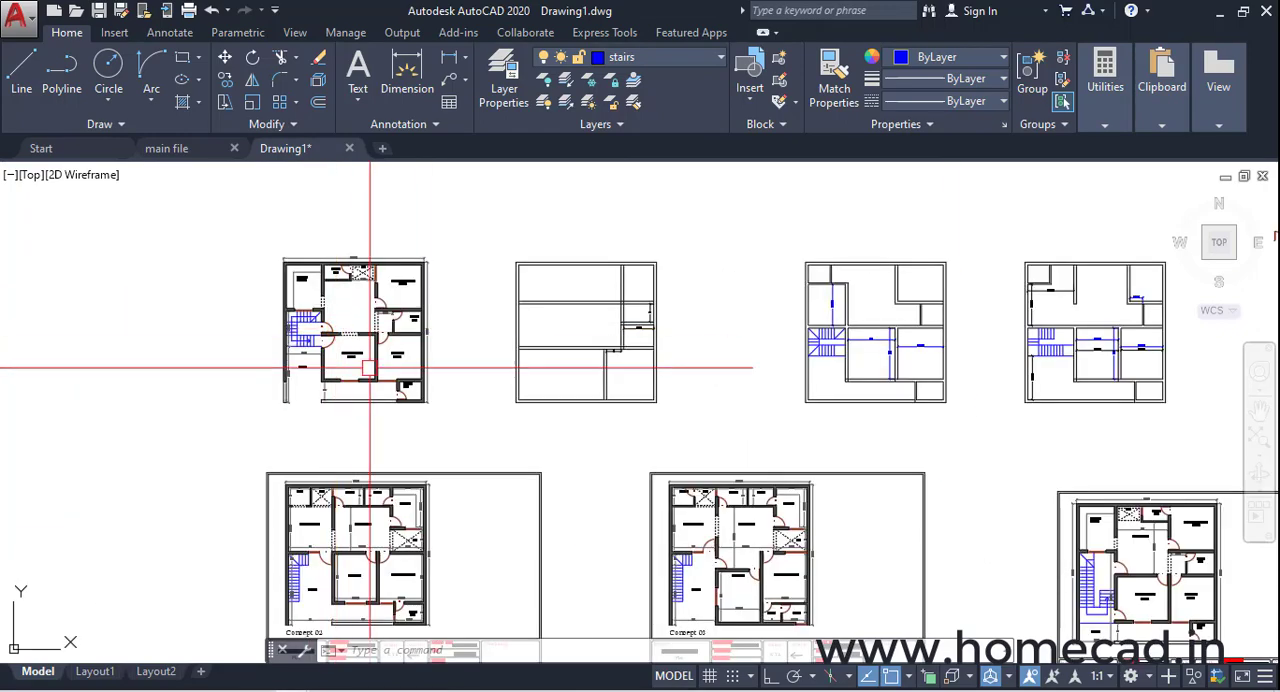
{"action": "scroll", "coordinate": [377, 408], "scroll_direction": "down", "scroll_amount": 2}
{"action": "scroll", "coordinate": [377, 514], "scroll_direction": "up", "scroll_amount": 4}
{"action": "middle_click_drag", "start_coordinate": [696, 526], "coordinate": [416, 476]}
{"action": "scroll", "coordinate": [416, 476], "scroll_direction": "down", "scroll_amount": 2}
{"action": "middle_click_drag", "start_coordinate": [820, 486], "coordinate": [170, 479]}
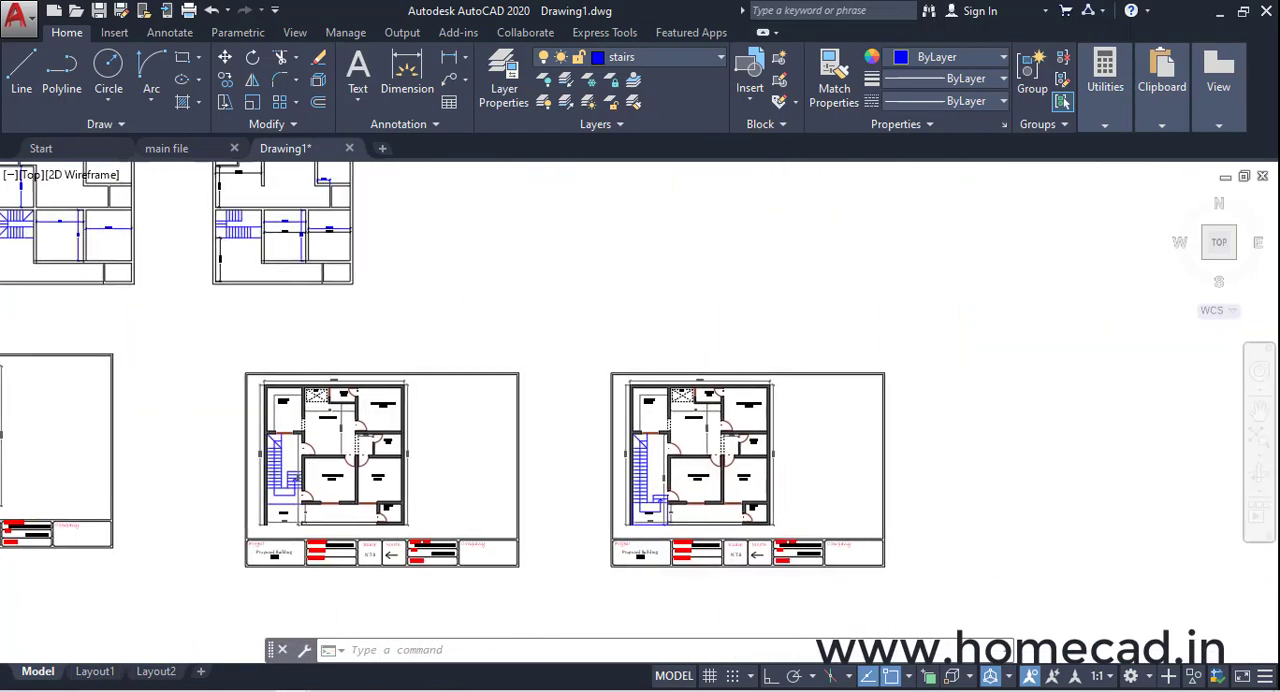
{"action": "scroll", "coordinate": [730, 470], "scroll_direction": "up", "scroll_amount": 4}
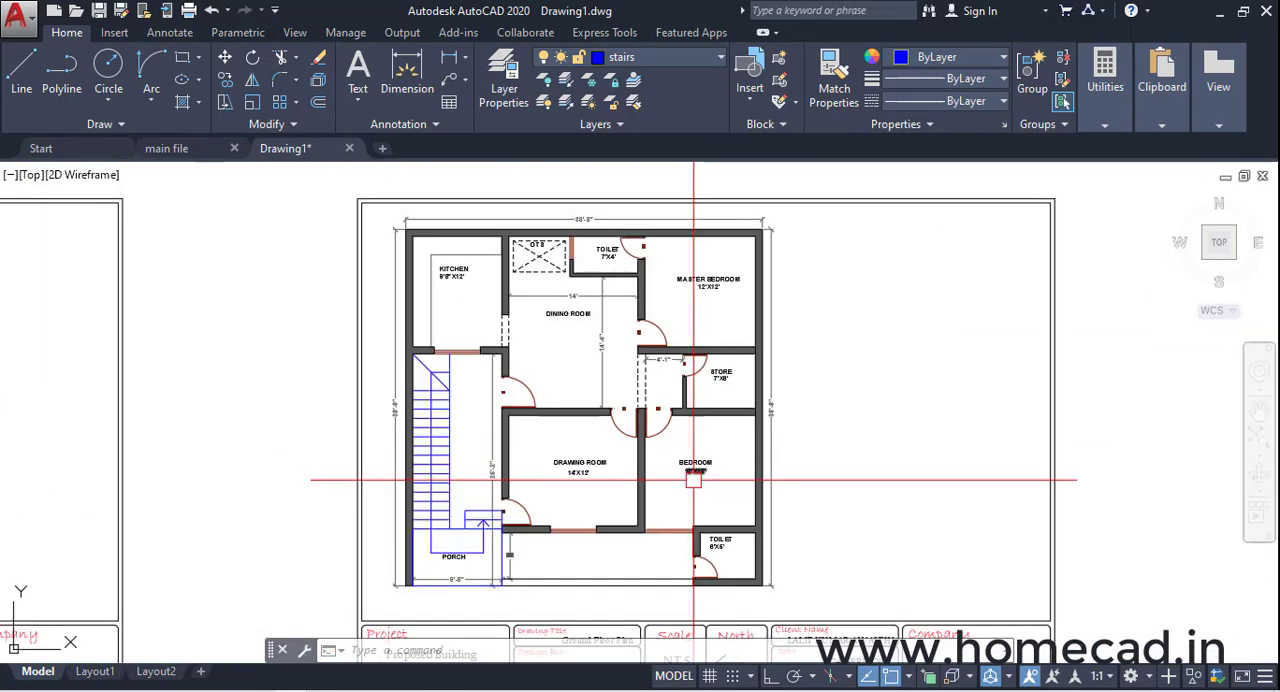
{"action": "middle_click_drag", "start_coordinate": [695, 486], "coordinate": [673, 462]}
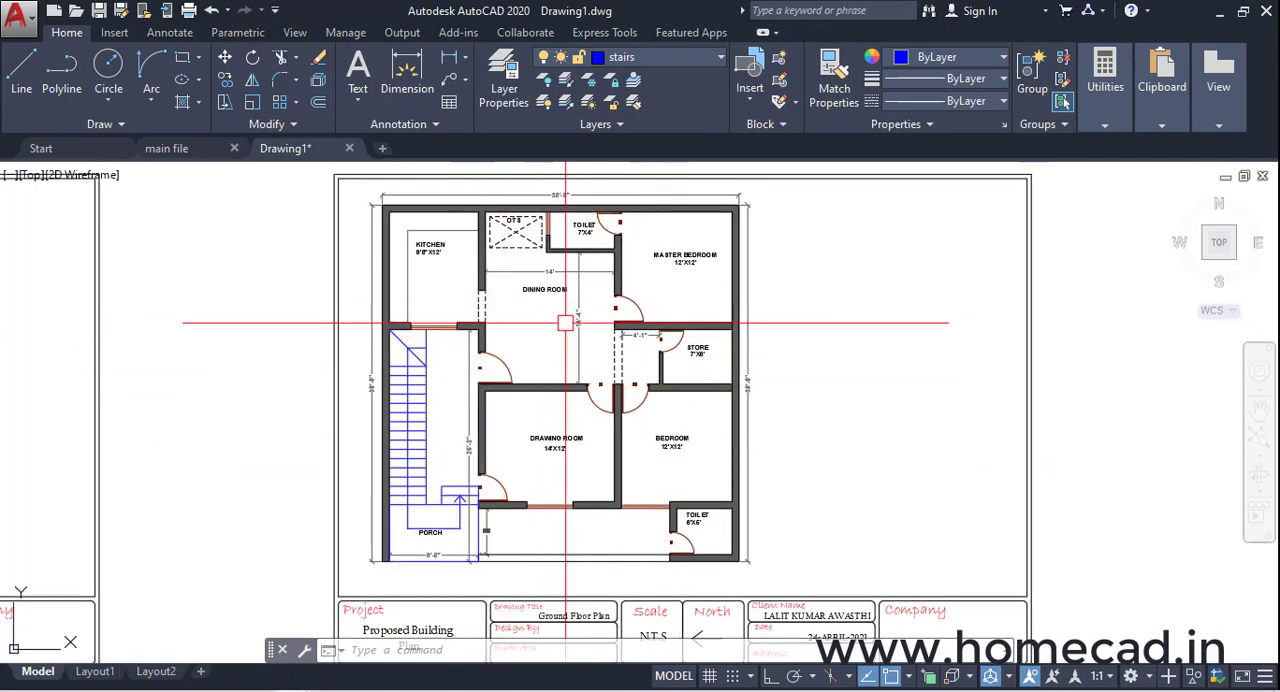
{"action": "scroll", "coordinate": [566, 323], "scroll_direction": "down", "scroll_amount": 3}
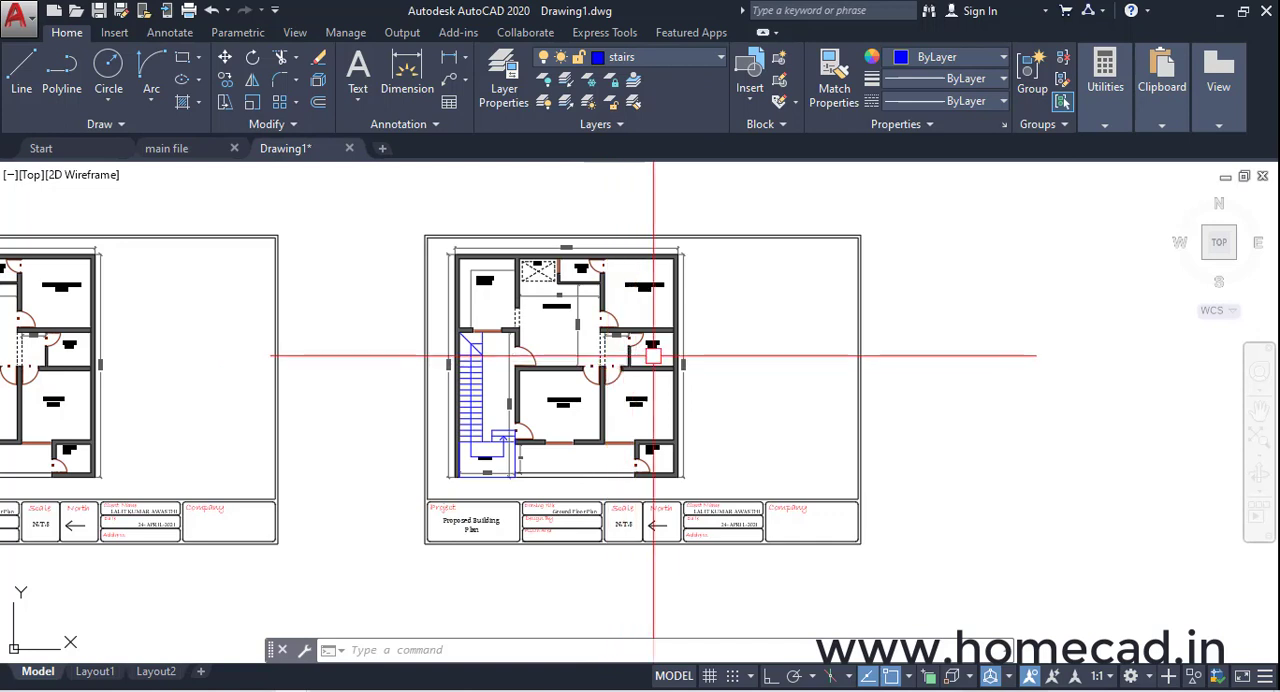
{"action": "middle_click_drag", "start_coordinate": [651, 358], "coordinate": [641, 372]}
{"action": "scroll", "coordinate": [600, 378], "scroll_direction": "up", "scroll_amount": 3}
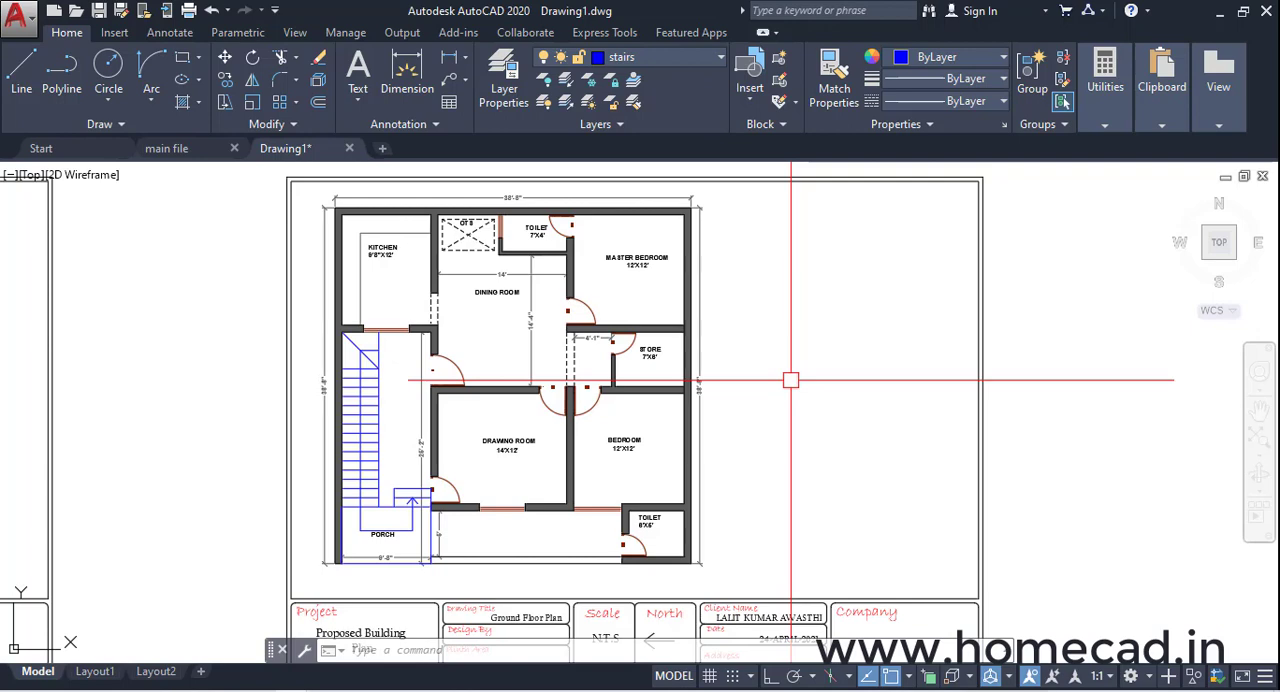
{"action": "scroll", "coordinate": [649, 374], "scroll_direction": "down", "scroll_amount": 6}
{"action": "mouse_move", "coordinate": [626, 380]}
{"action": "middle_mouse_down"}
{"action": "mouse_move", "coordinate": [755, 405]}
{"action": "mouse_move", "coordinate": [726, 380]}
{"action": "middle_mouse_up"}
{"action": "scroll", "coordinate": [762, 365], "scroll_direction": "up", "scroll_amount": 2}
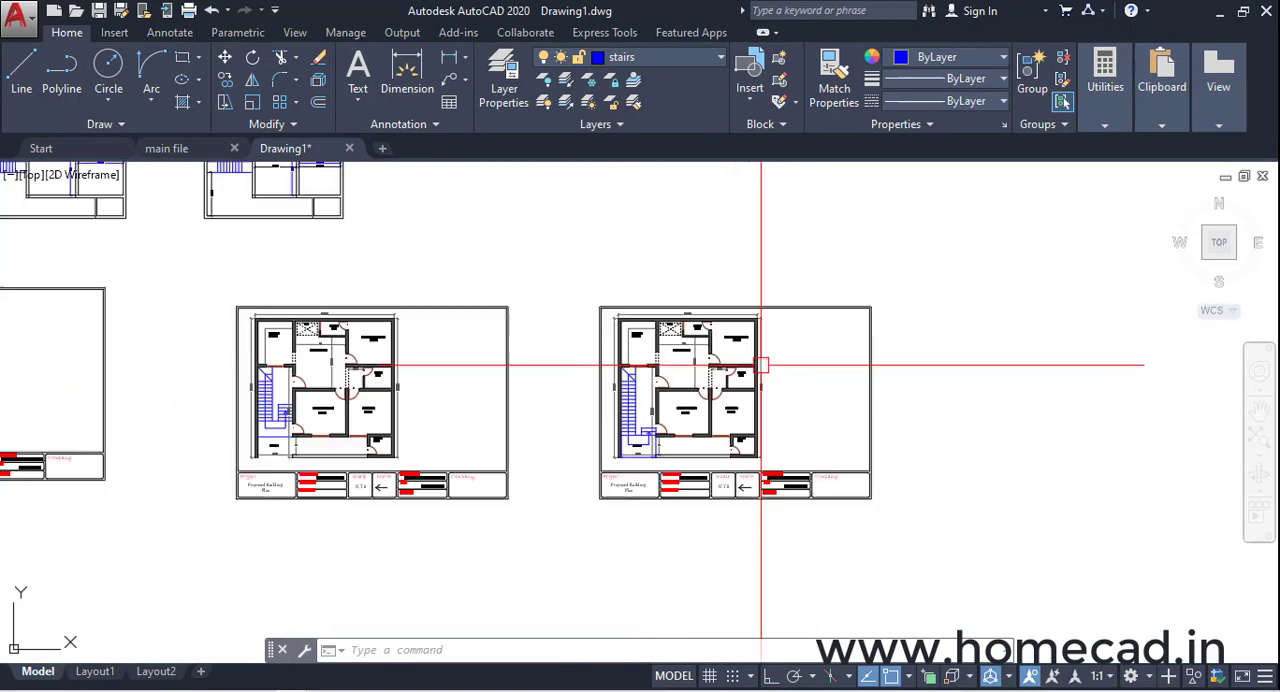
{"action": "scroll", "coordinate": [762, 365], "scroll_direction": "up", "scroll_amount": 2}
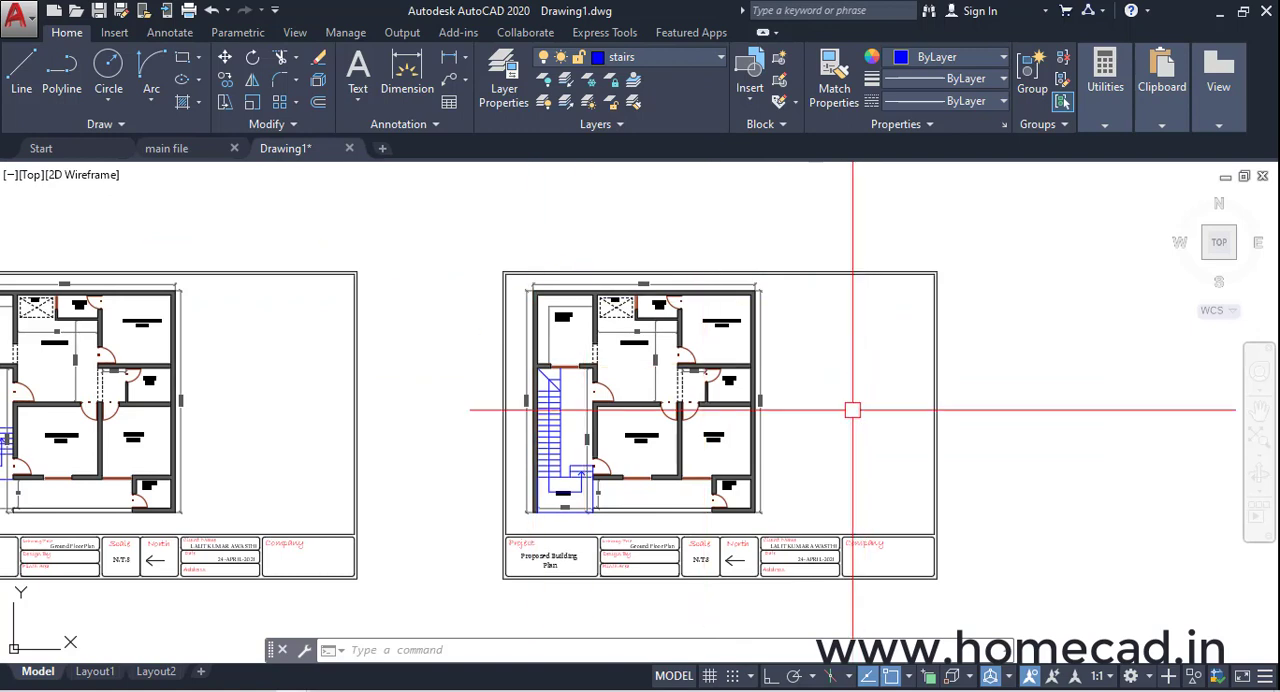
{"action": "scroll", "coordinate": [783, 407], "scroll_direction": "up", "scroll_amount": 2}
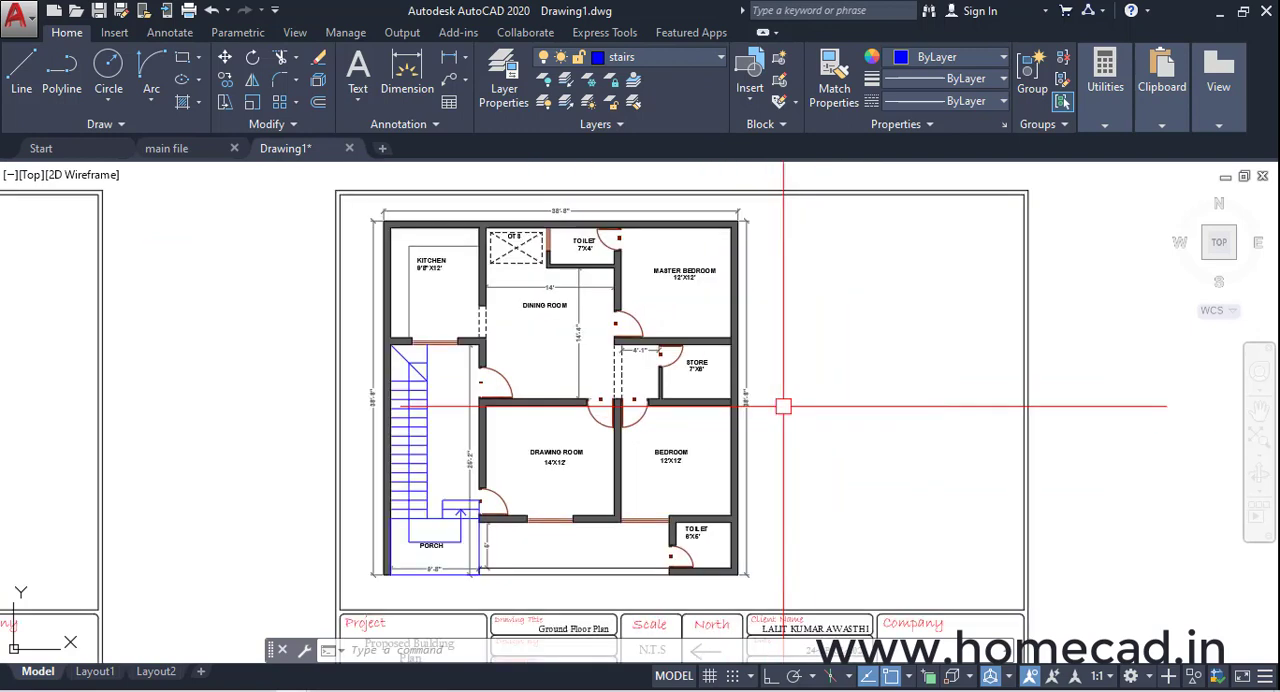
Start a Write Block export and pick the outer wall corner beside the porch, at the plan's lower left, as base point
{"action": "type", "text": "w"}
{"action": "key", "text": "Return"}
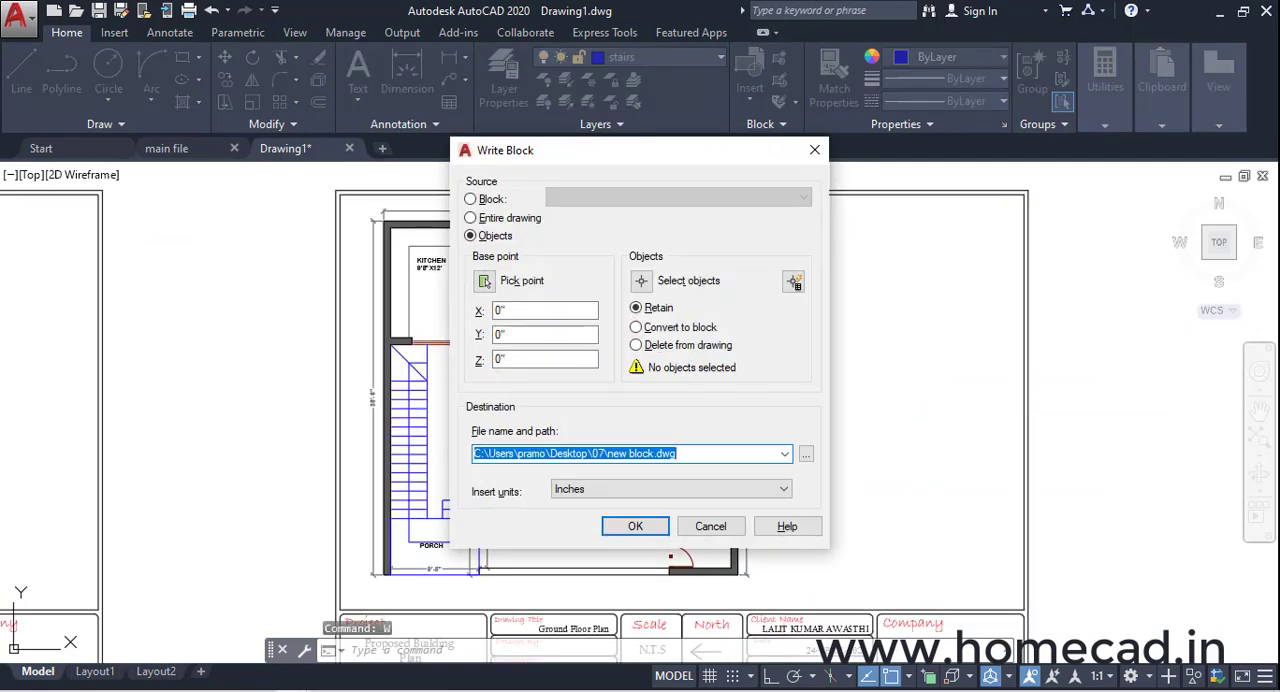
{"action": "left_click", "coordinate": [485, 283]}
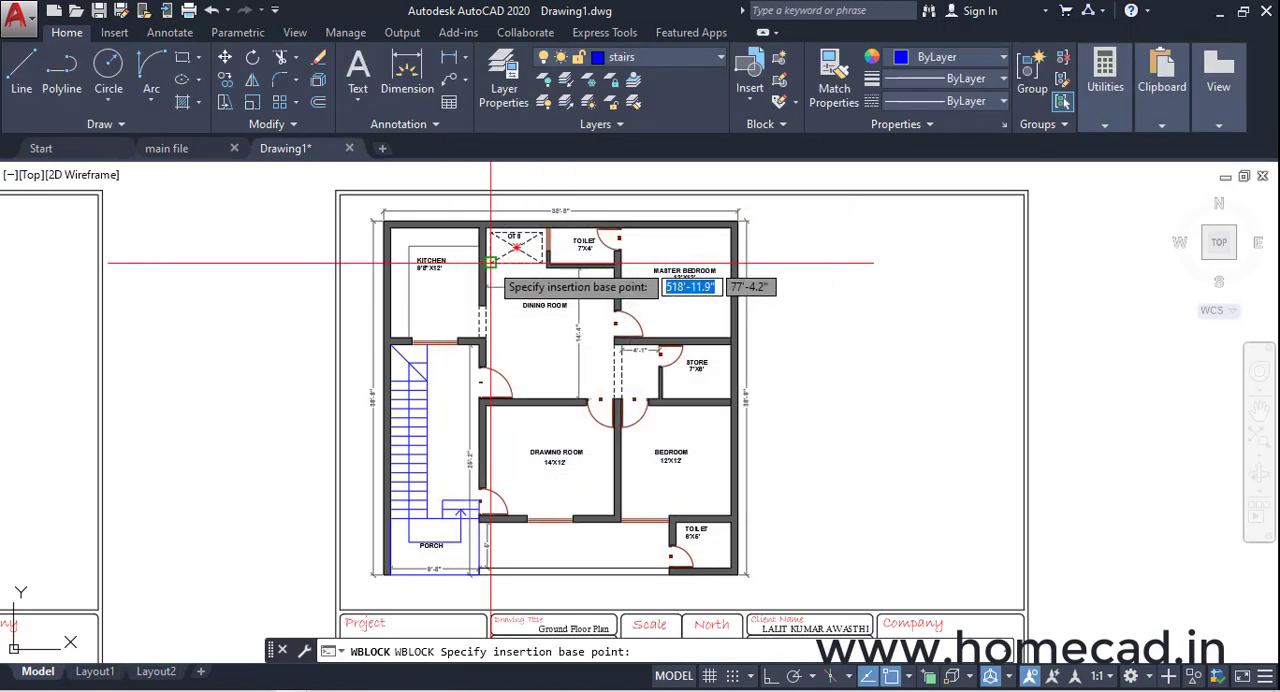
{"action": "scroll", "coordinate": [376, 592], "scroll_direction": "up", "scroll_amount": 3}
{"action": "scroll", "coordinate": [376, 592], "scroll_direction": "up", "scroll_amount": 2}
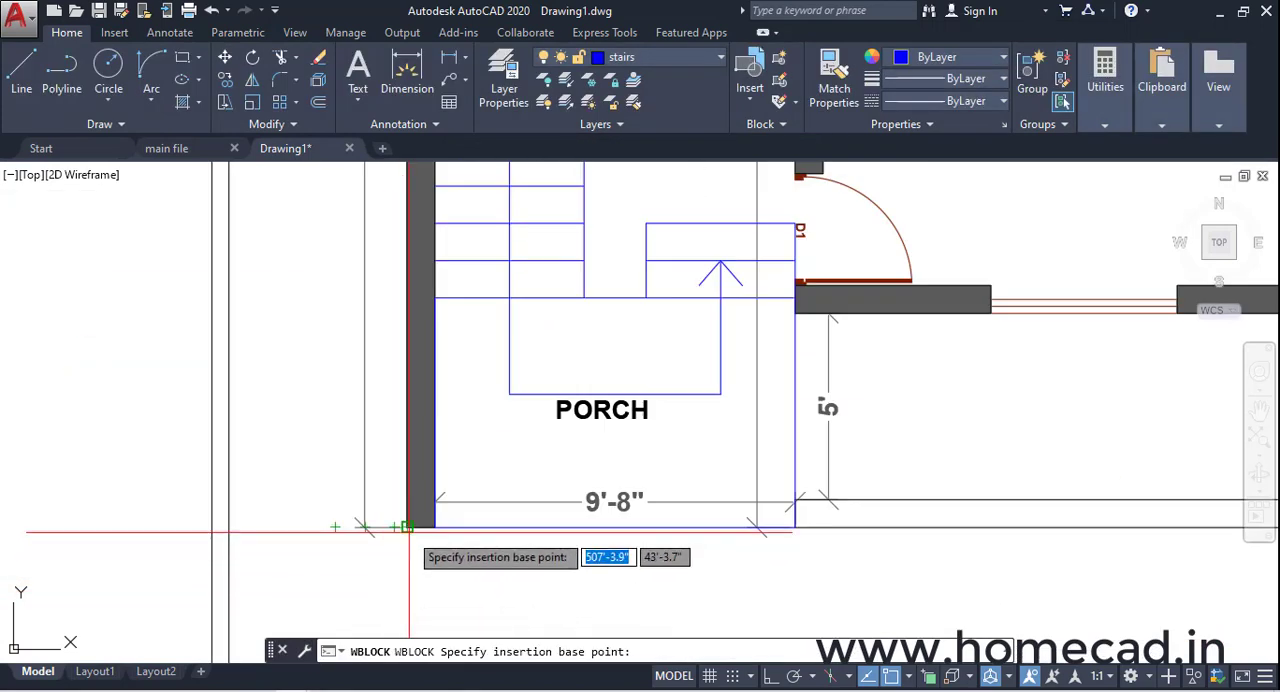
{"action": "left_click", "coordinate": [407, 527]}
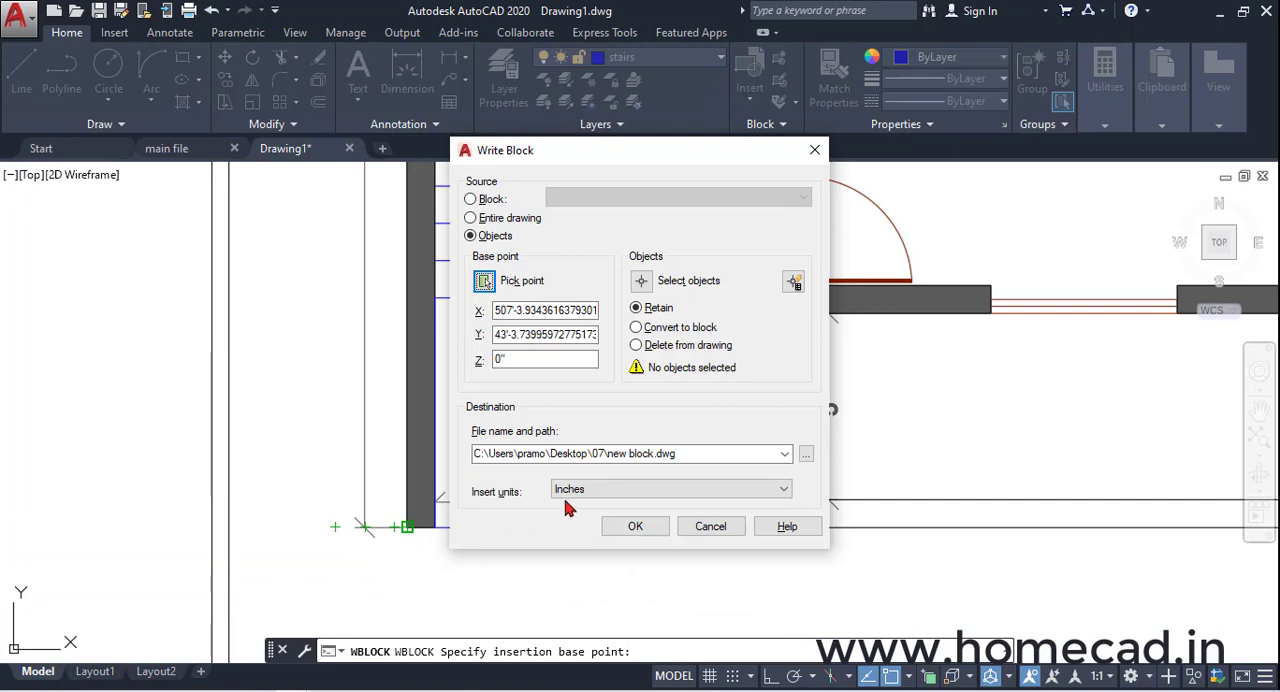
Select the entire last ground floor plan with its dimensions, without the sheet border and title block, as the block's objects
{"action": "left_click", "coordinate": [645, 281]}
{"action": "scroll", "coordinate": [598, 384], "scroll_direction": "down", "scroll_amount": 5}
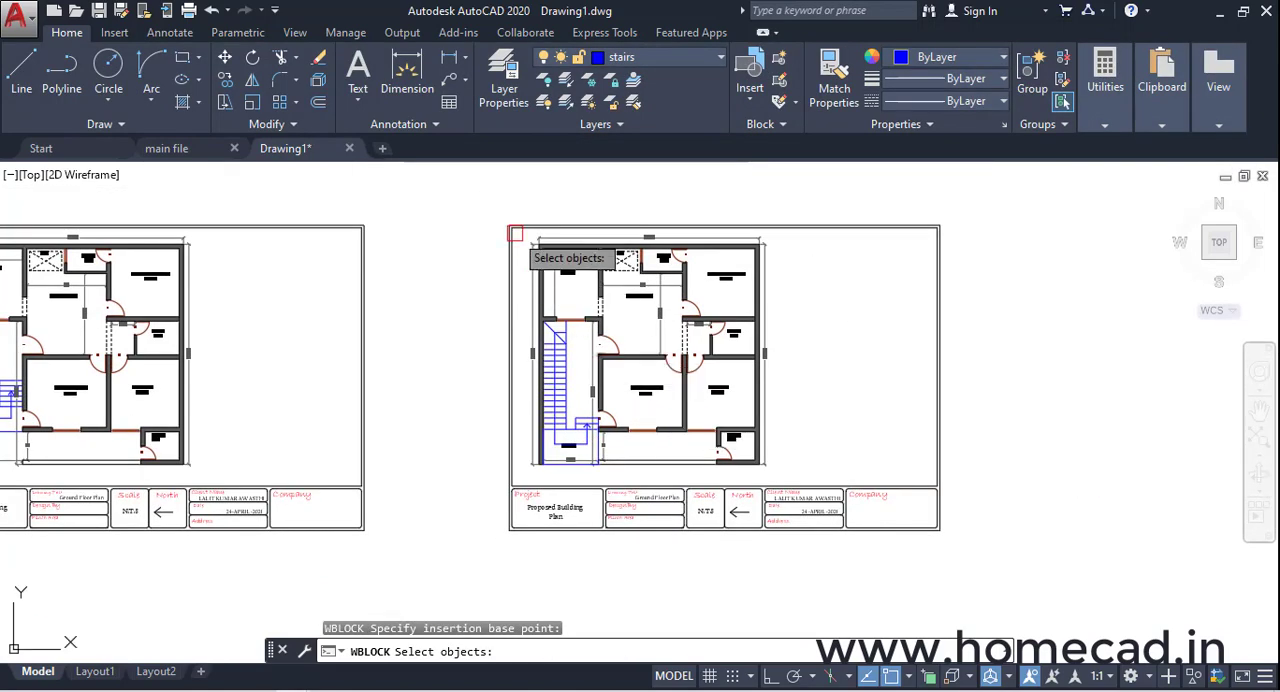
{"action": "left_click", "coordinate": [484, 195]}
{"action": "left_click", "coordinate": [808, 468]}
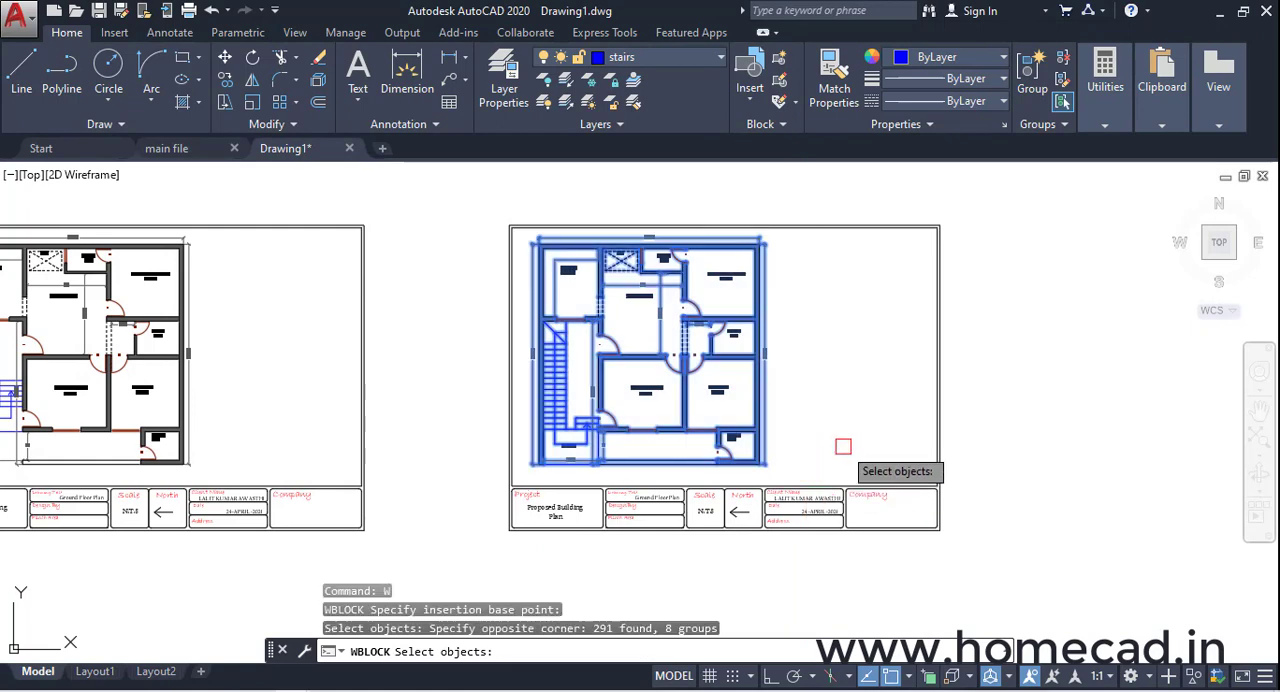
{"action": "key", "text": "Return"}
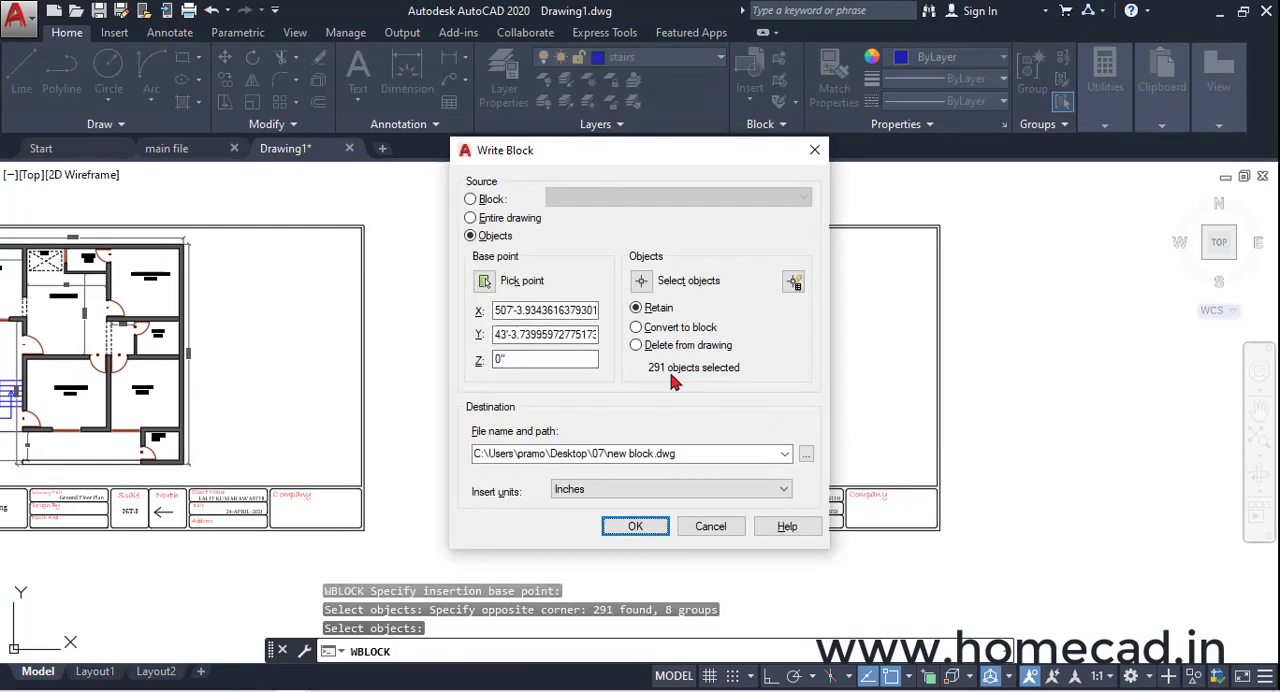
Create a folder named "Exterior Design G+1" in Documents for the exported block and open it
{"action": "left_click", "coordinate": [806, 454]}
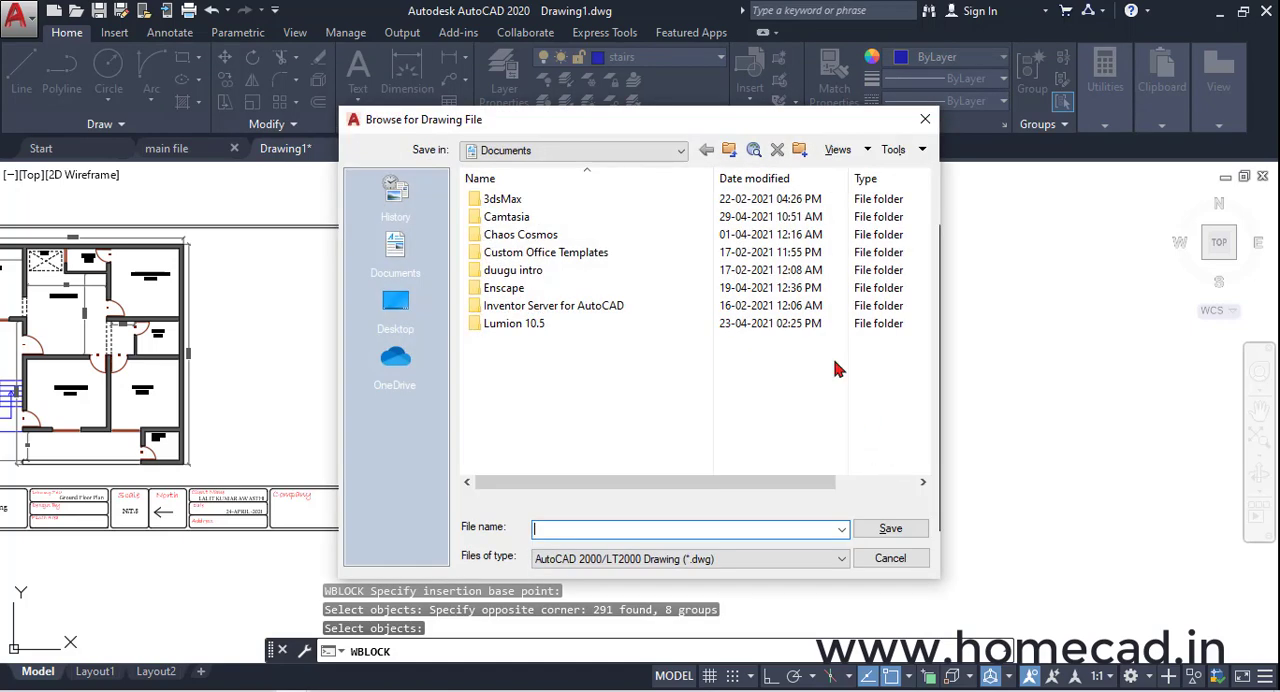
{"action": "left_click", "coordinate": [800, 150]}
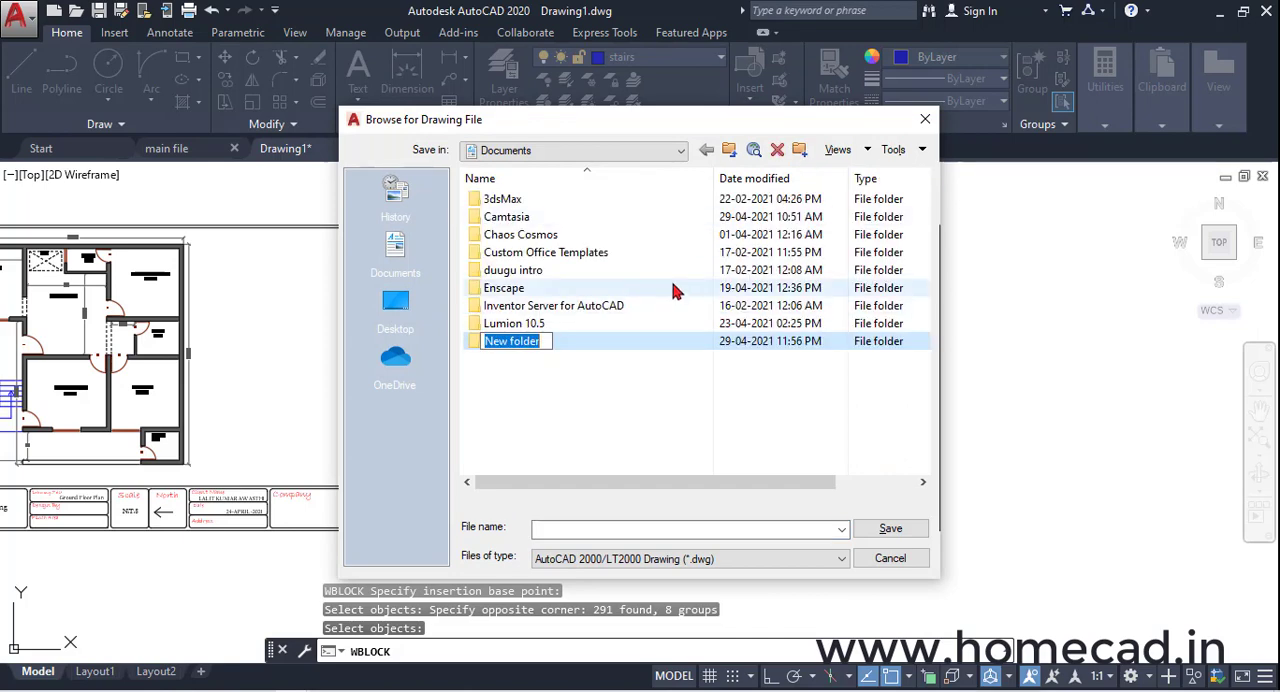
{"action": "type", "text": "eX"}
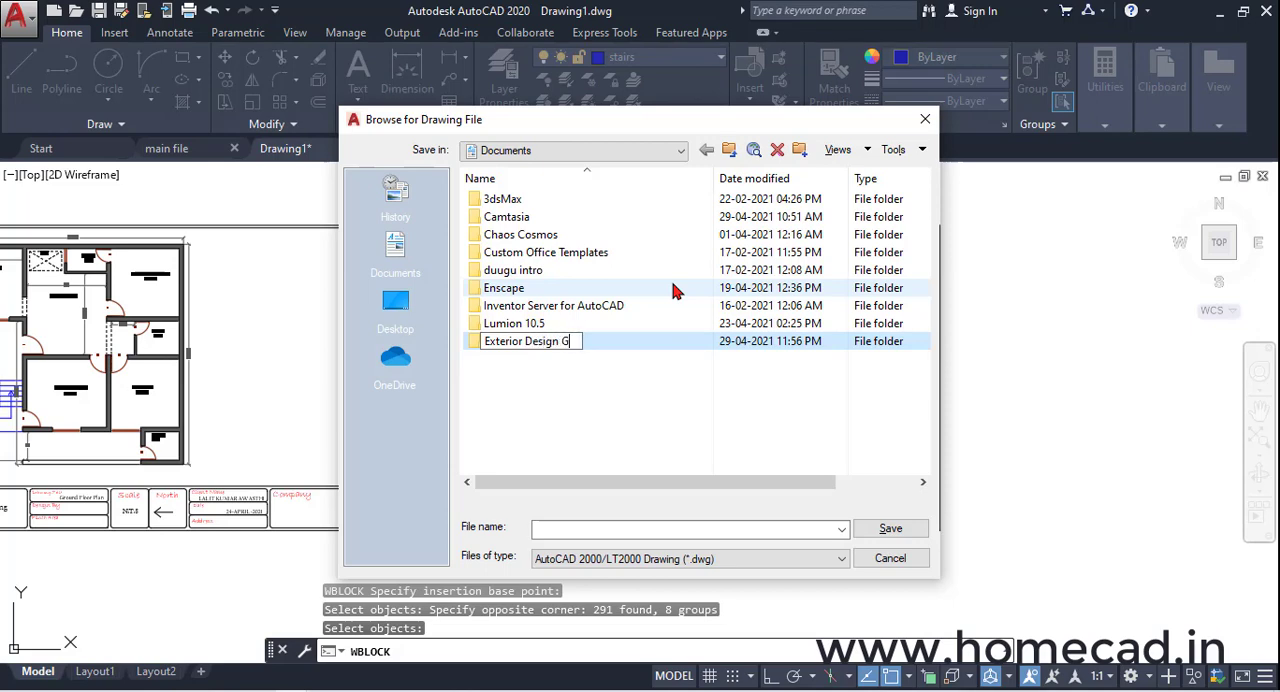
{"action": "key", "text": "Return"}
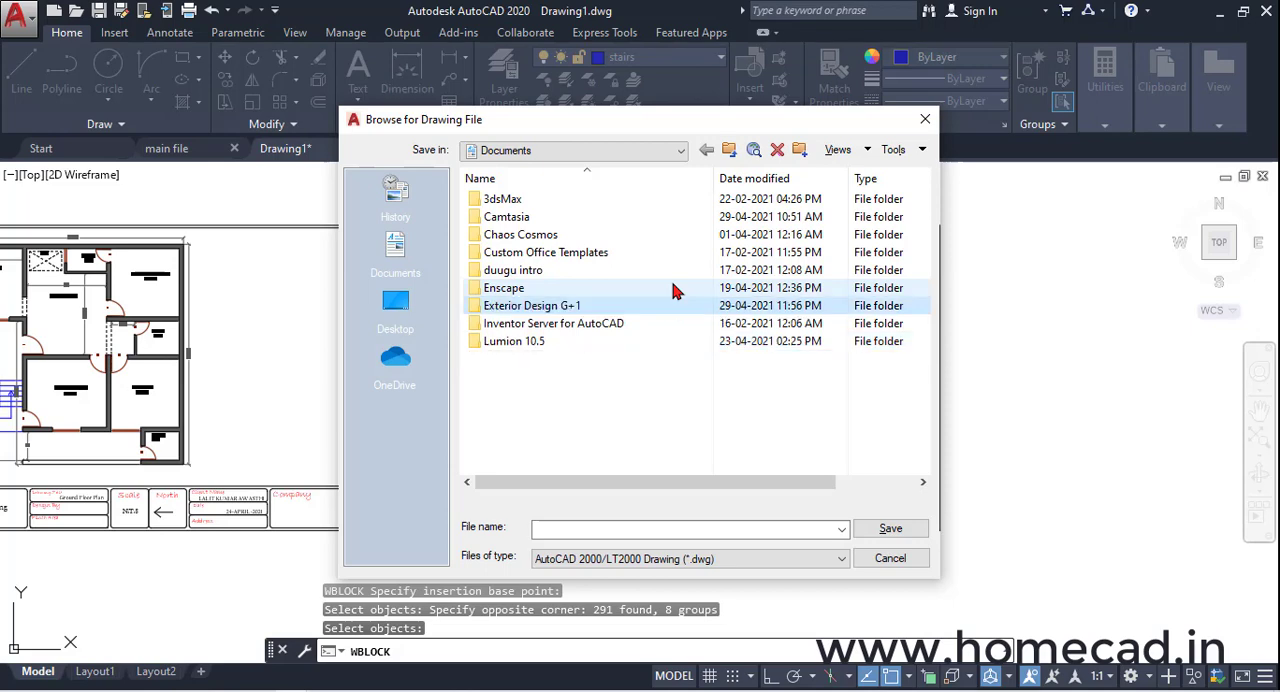
{"action": "key", "text": "Return"}
Name the exported file "Floor plan for revit" and write the block to the new folder
{"action": "left_click", "coordinate": [663, 527]}
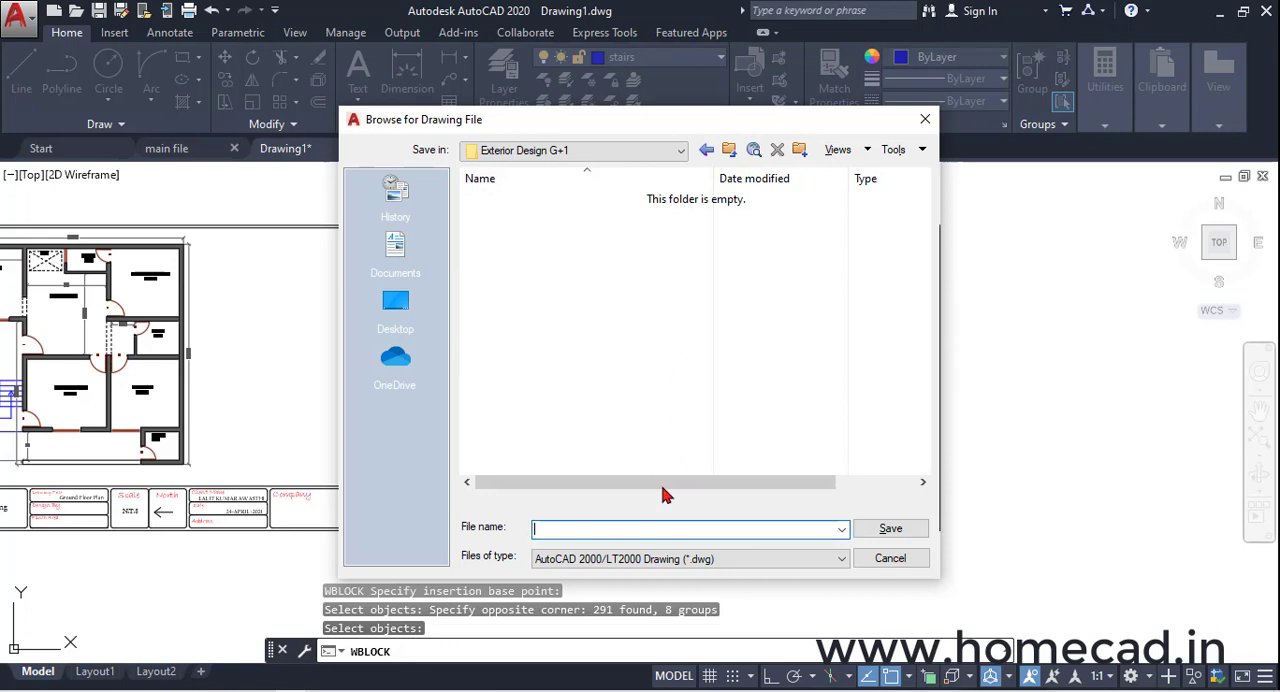
{"action": "key", "text": "BackSpace"}
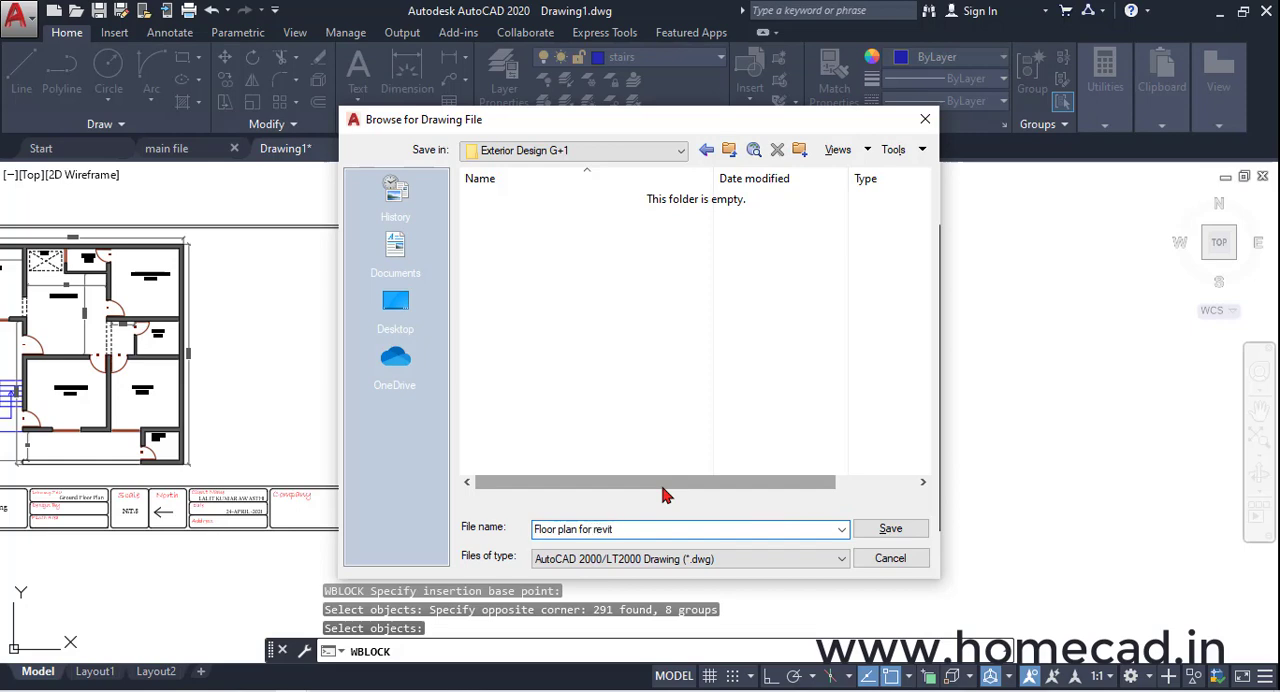
{"action": "left_click", "coordinate": [886, 529]}
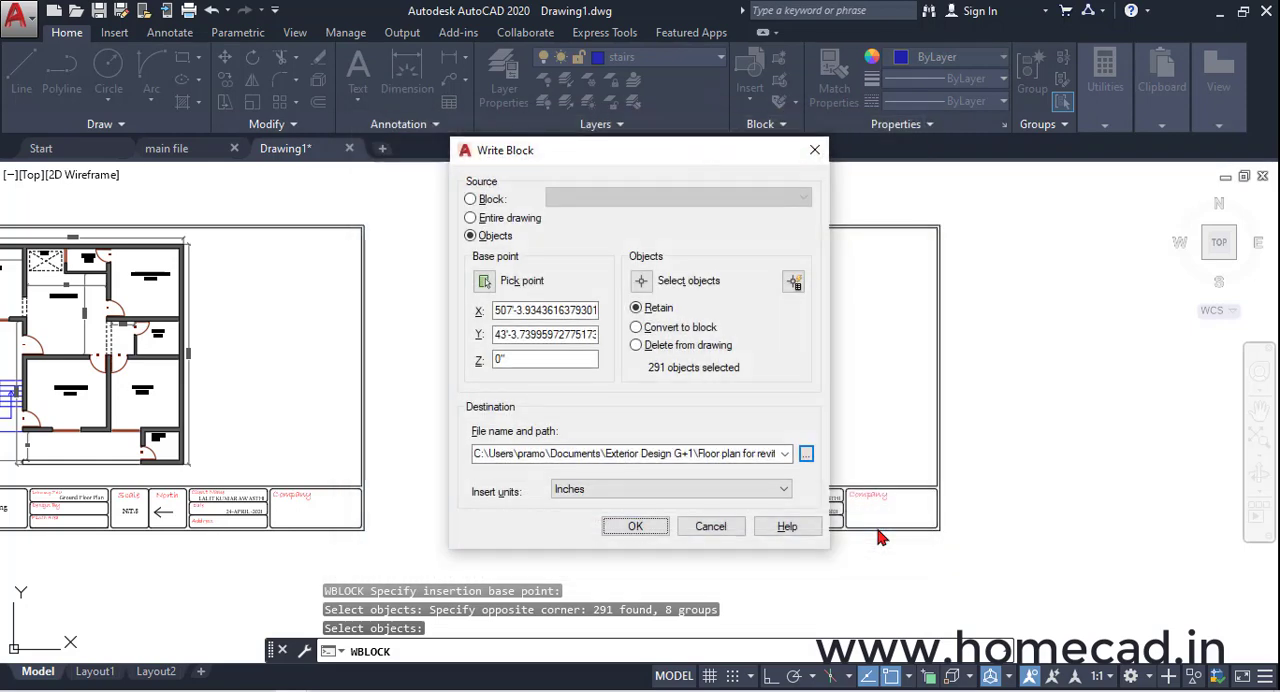
{"action": "left_click", "coordinate": [645, 526]}
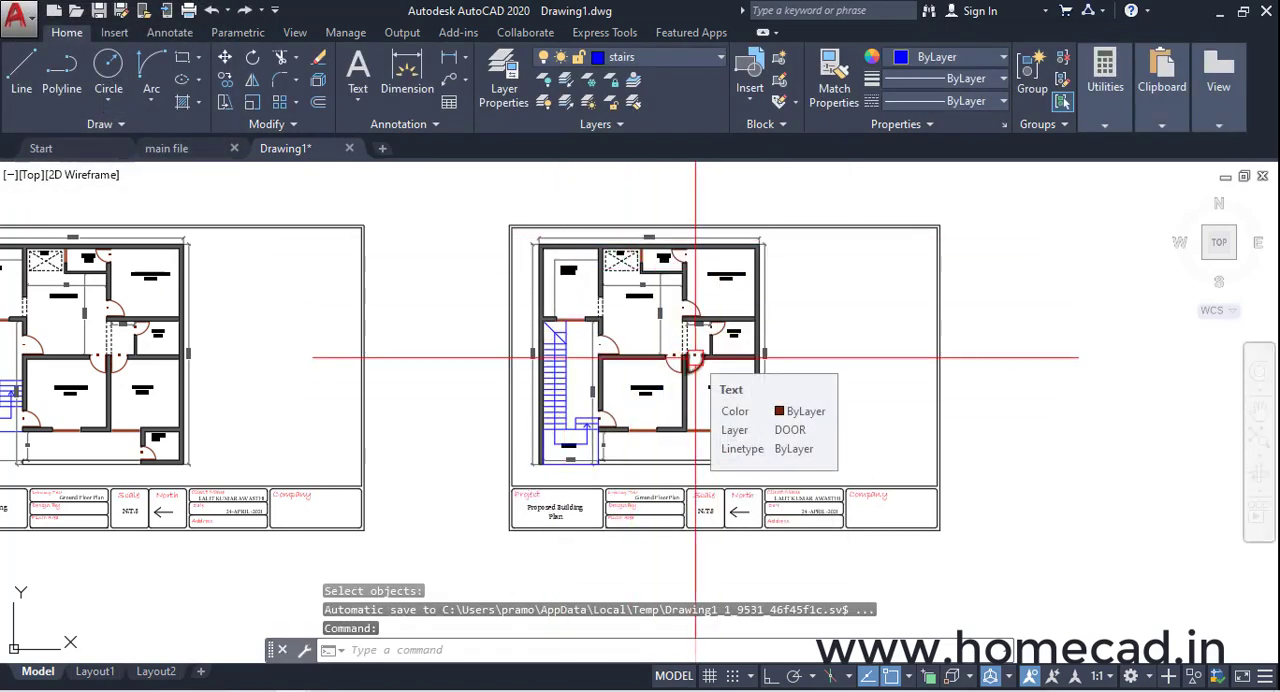
Open "Floor plan for revit.dwg" from the "Exterior Design G+1" folder in Documents and check the exported plan
{"action": "left_click", "coordinate": [75, 10]}
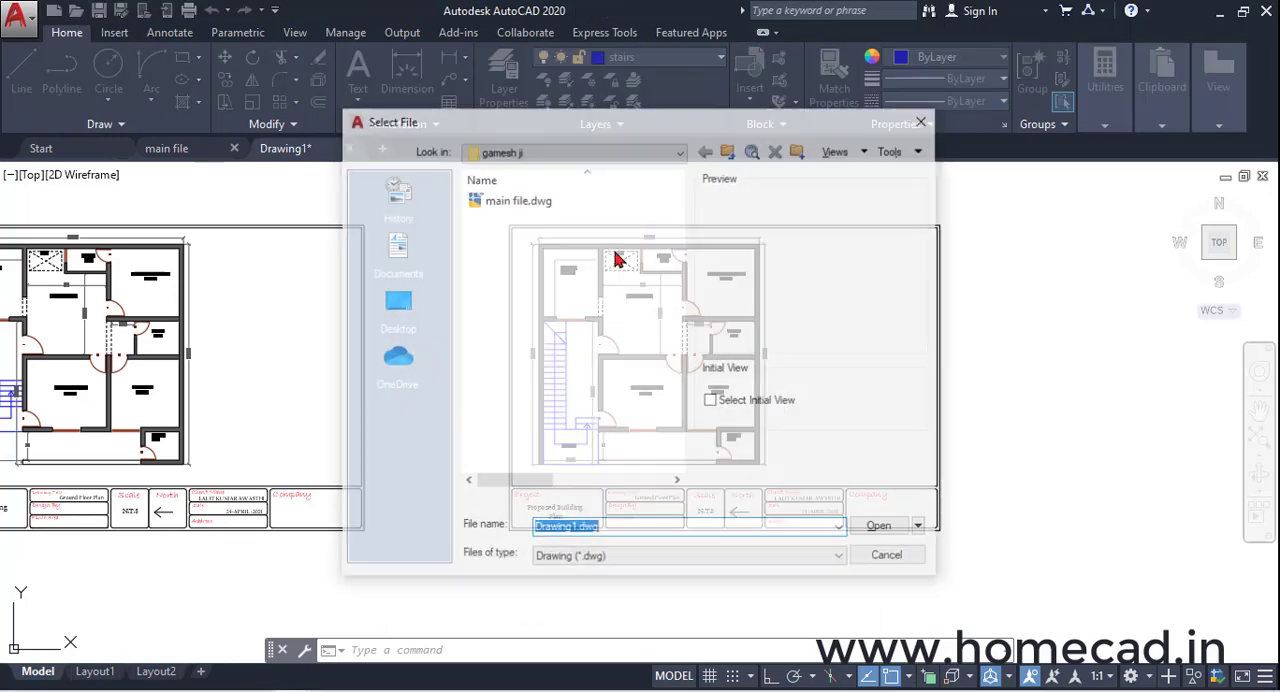
{"action": "left_click", "coordinate": [395, 310]}
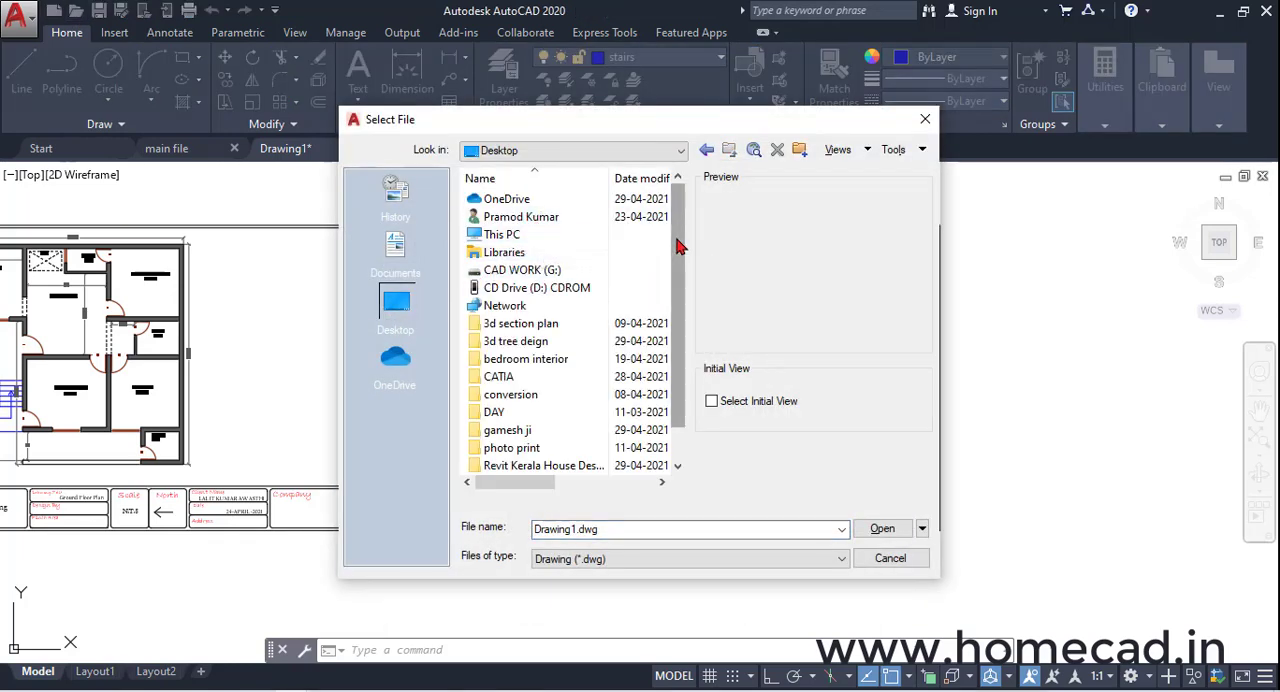
{"action": "double_click", "coordinate": [527, 236]}
{"action": "double_click", "coordinate": [531, 259]}
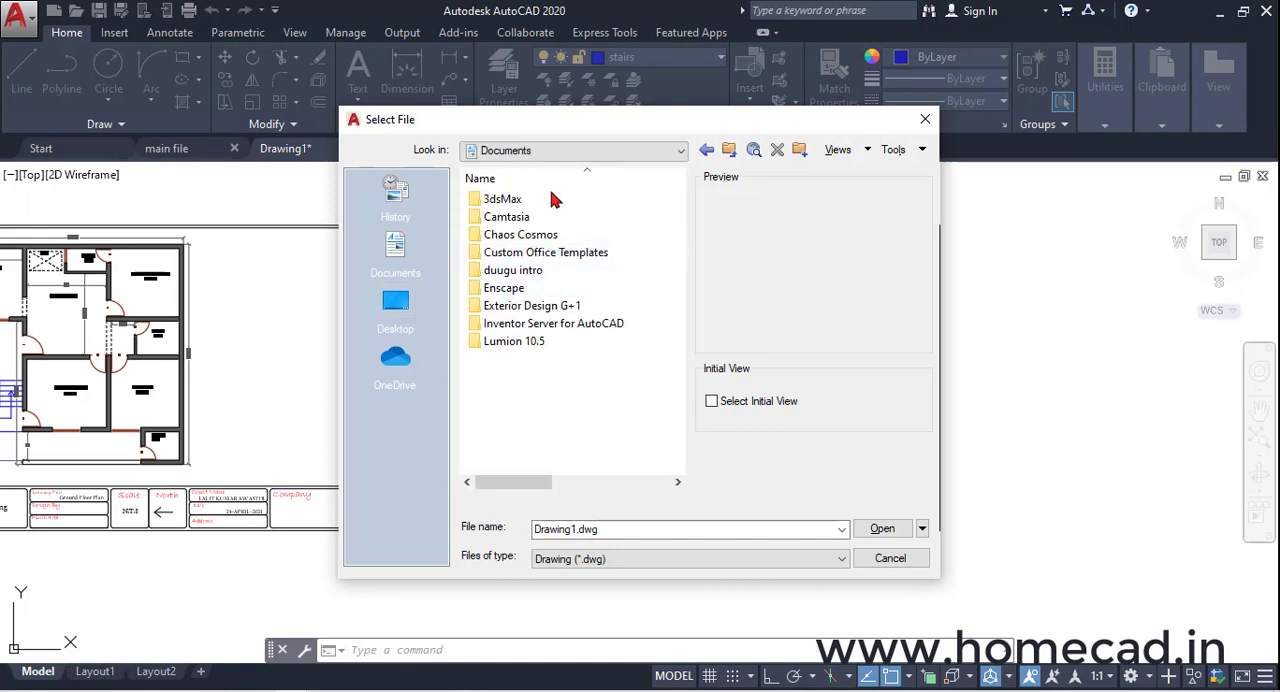
{"action": "double_click", "coordinate": [533, 314]}
{"action": "left_click", "coordinate": [541, 205]}
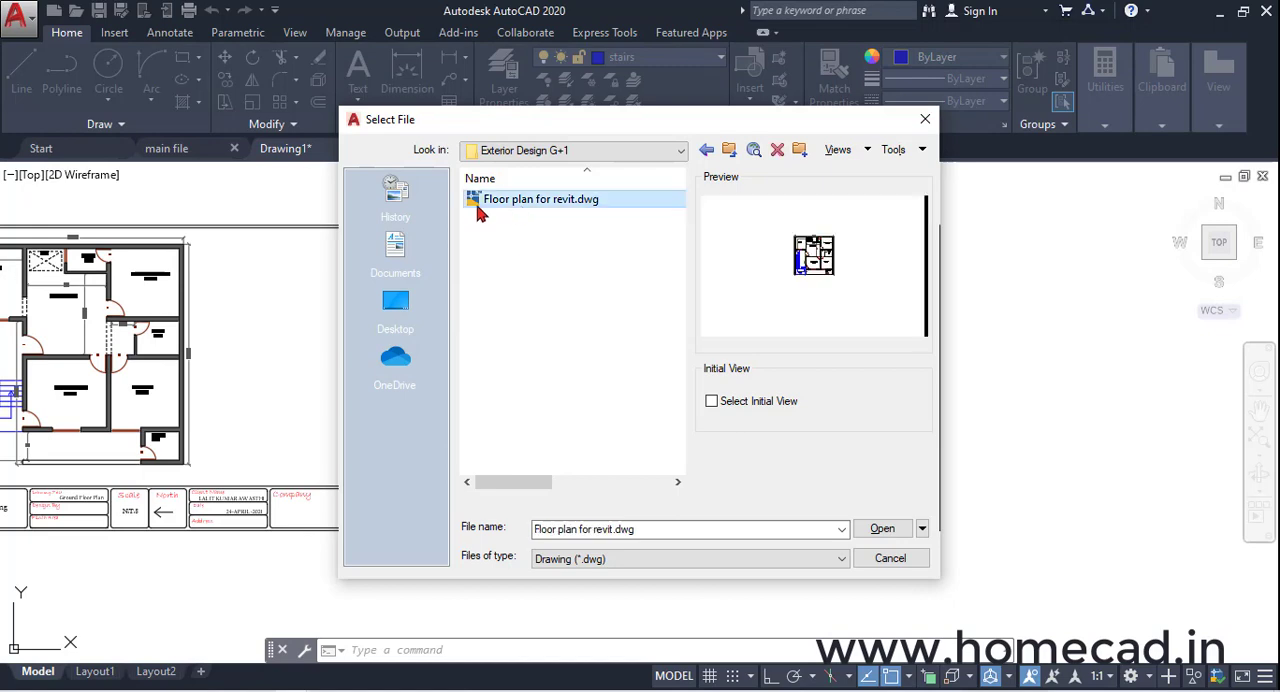
{"action": "left_click", "coordinate": [878, 526]}
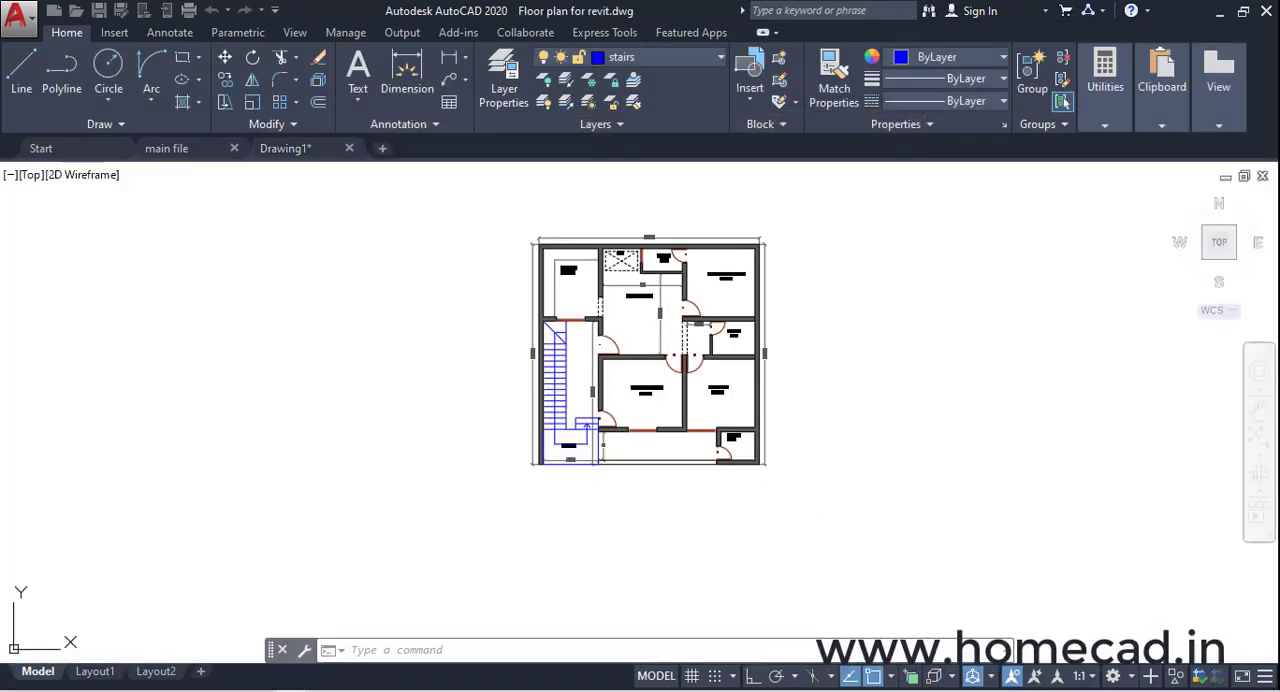
{"action": "scroll", "coordinate": [620, 382], "scroll_direction": "down", "scroll_amount": 4}
{"action": "scroll", "coordinate": [620, 382], "scroll_direction": "up", "scroll_amount": 4}
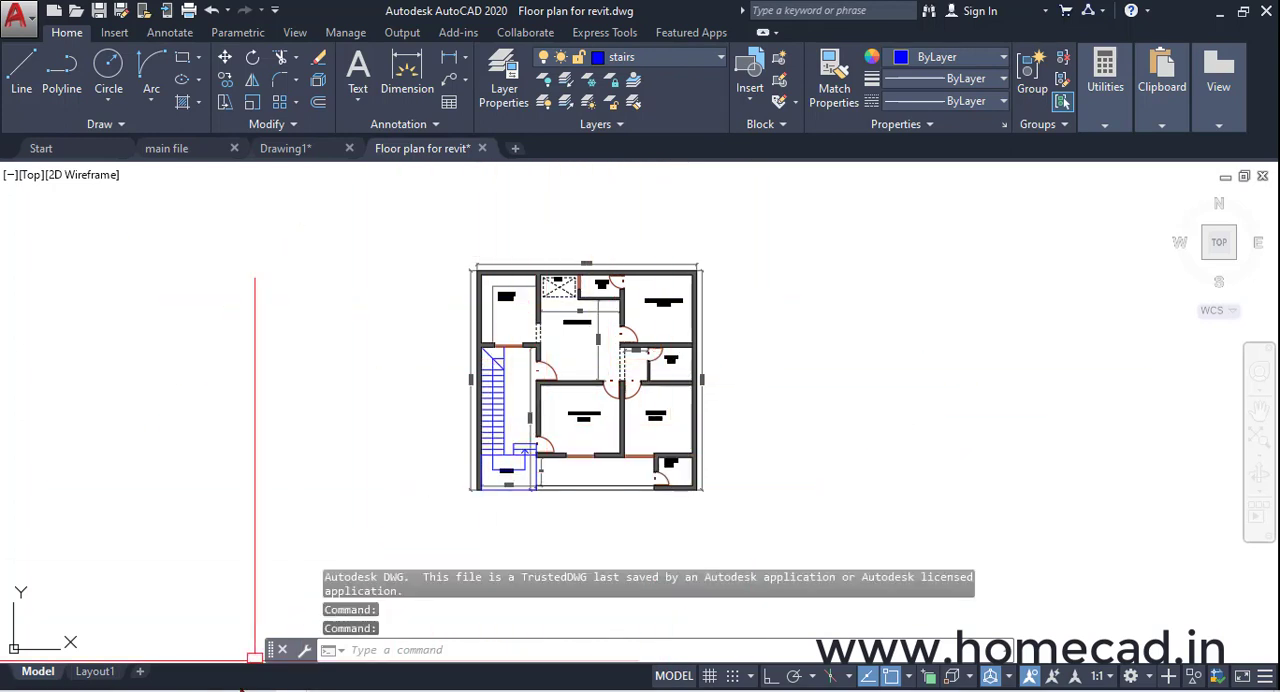
Switch to Revit and start a CAD import, browsing to the "Exterior Design G+1" folder in Documents
{"action": "left_click", "coordinate": [215, 689]}
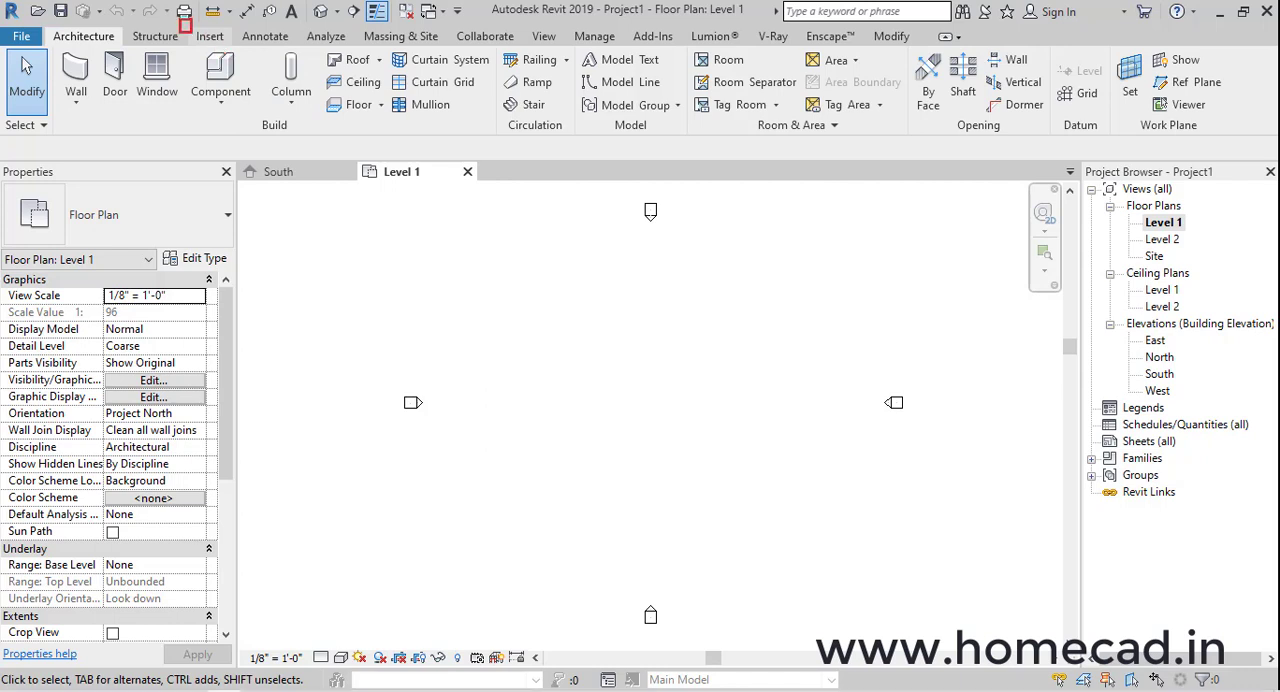
{"action": "left_click", "coordinate": [210, 36]}
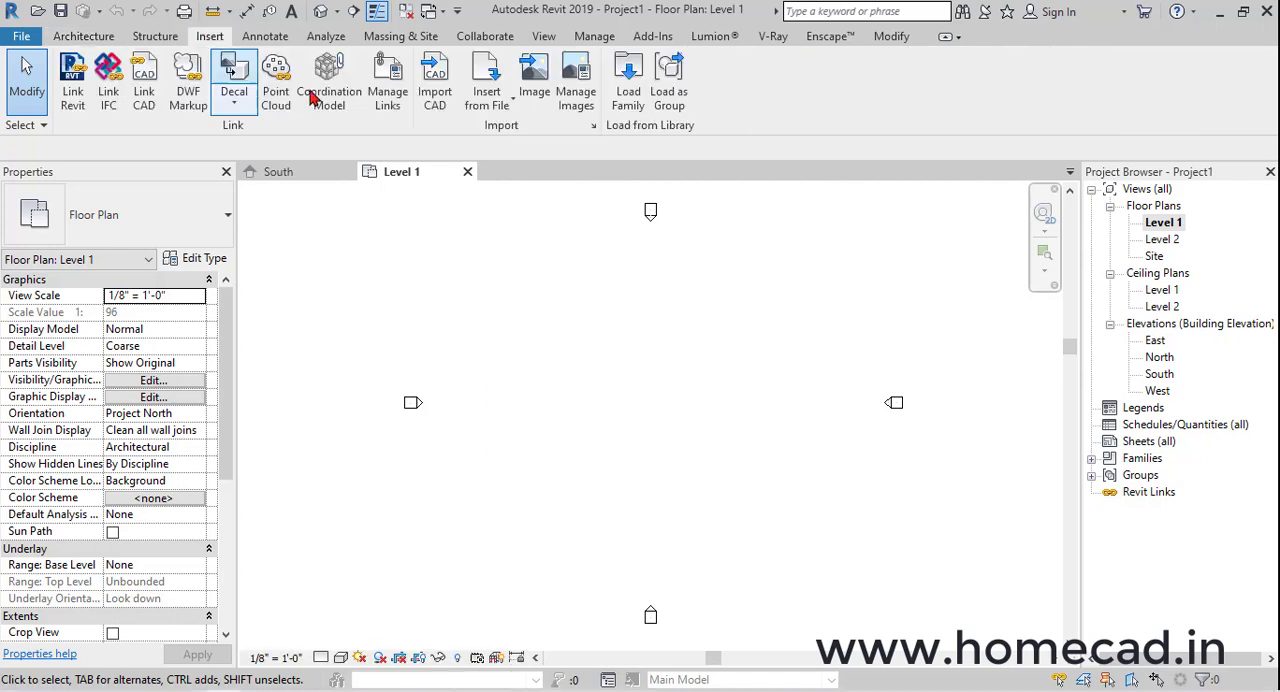
{"action": "left_click", "coordinate": [434, 82]}
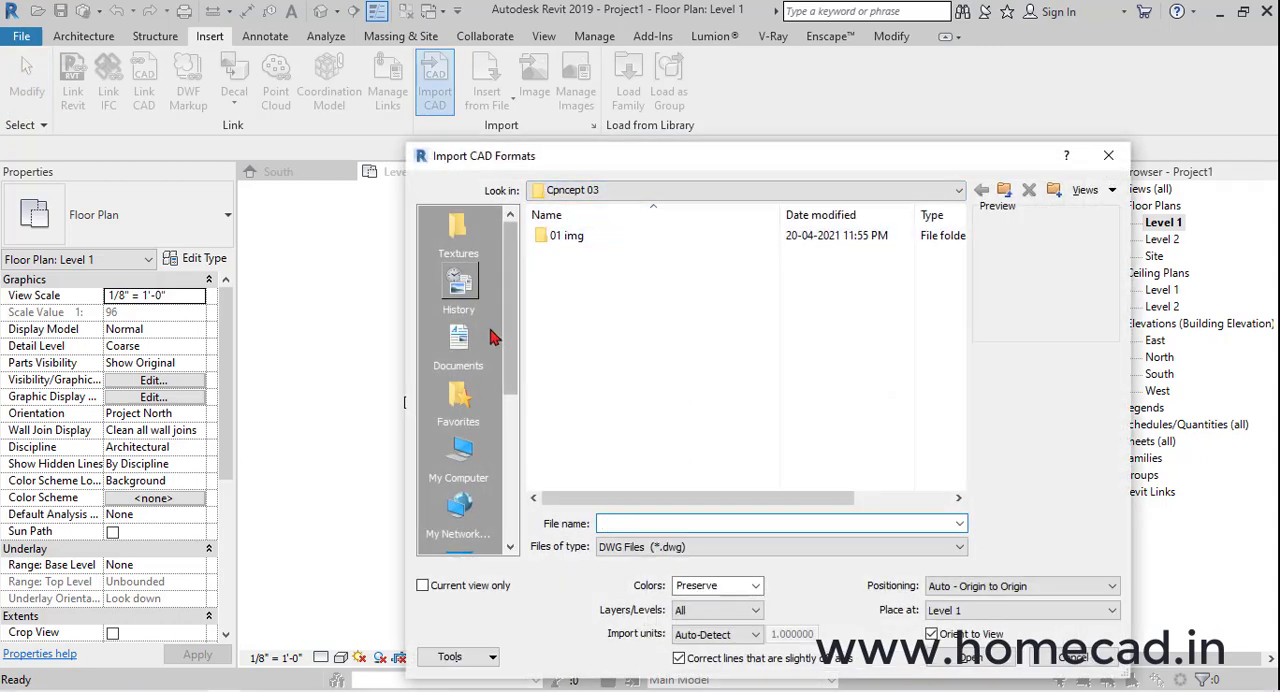
{"action": "left_click", "coordinate": [465, 452]}
{"action": "double_click", "coordinate": [600, 294]}
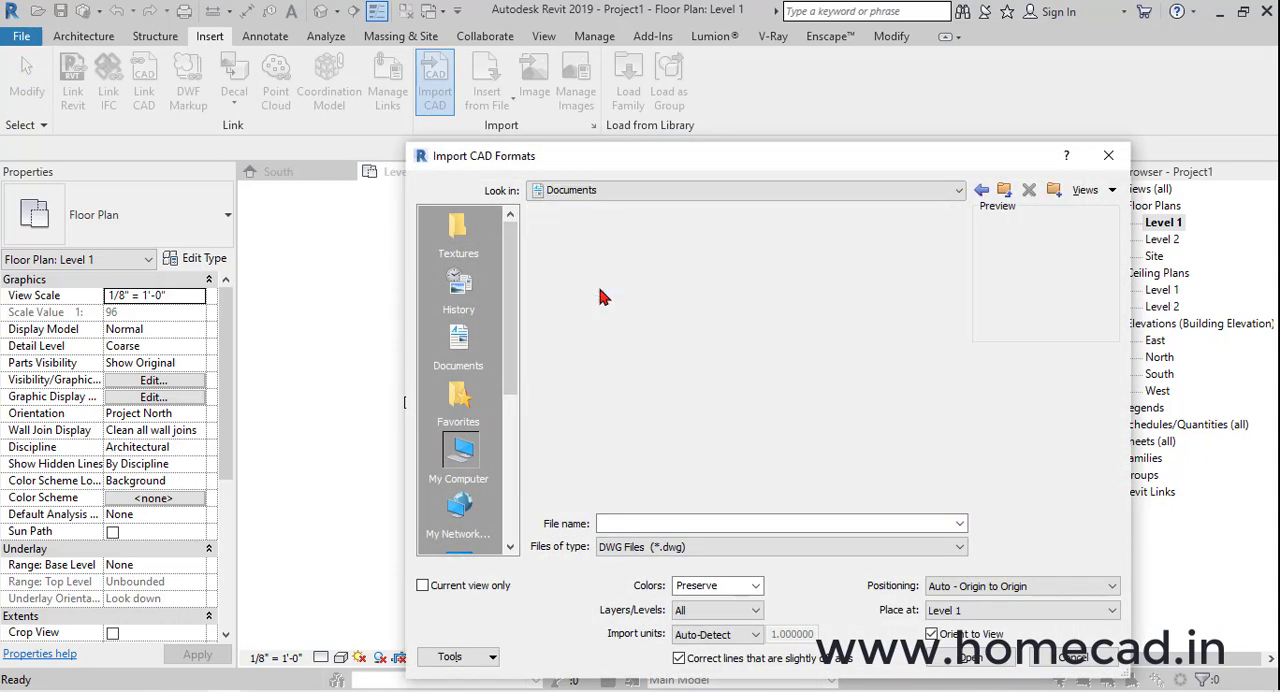
{"action": "double_click", "coordinate": [628, 342]}
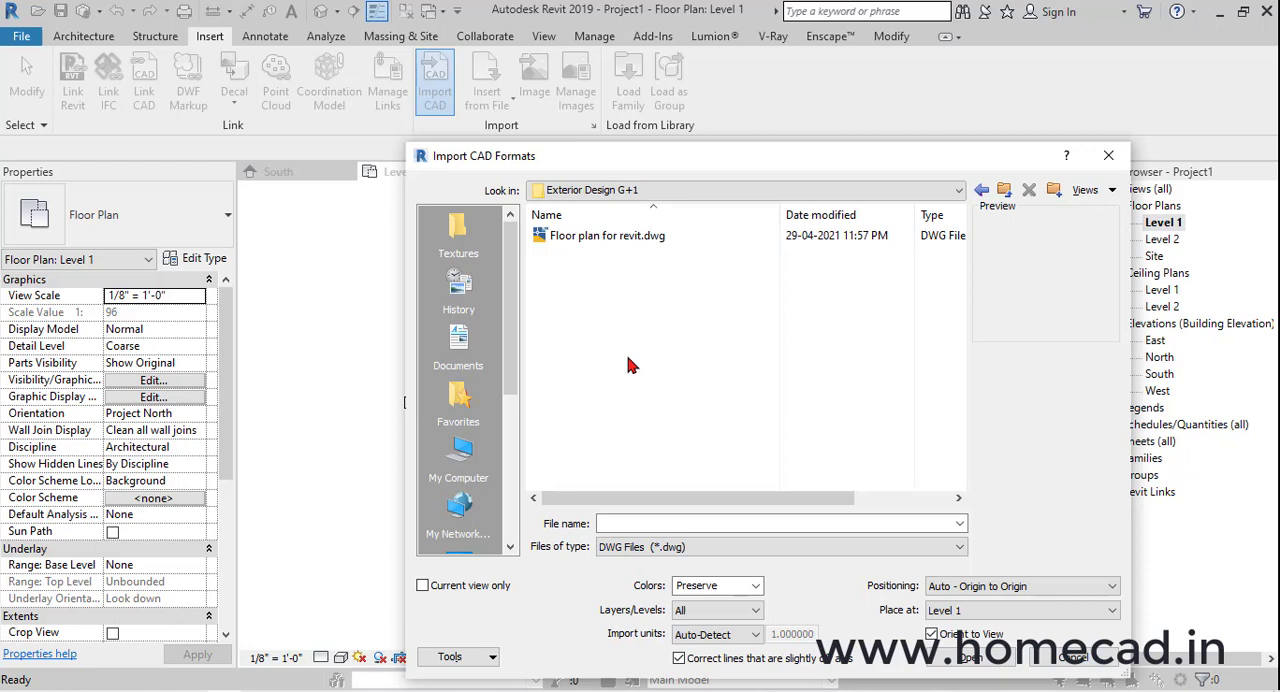
Import "Floor plan for revit.dwg" into the Level 1 plan with positioning set to Auto - Center to Center
{"action": "left_click", "coordinate": [607, 236]}
{"action": "left_click", "coordinate": [1017, 586]}
{"action": "left_click", "coordinate": [1005, 603]}
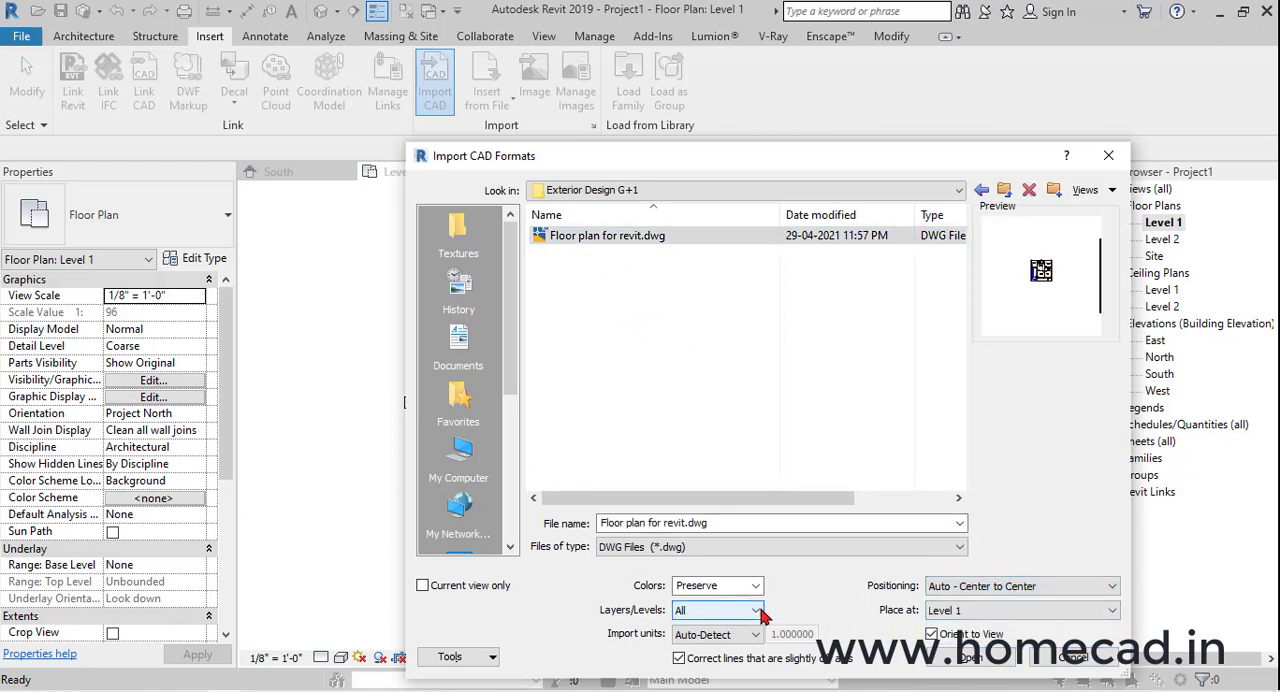
{"action": "left_click_drag", "start_coordinate": [506, 208], "coordinate": [760, 279], "text": "ctrl"}
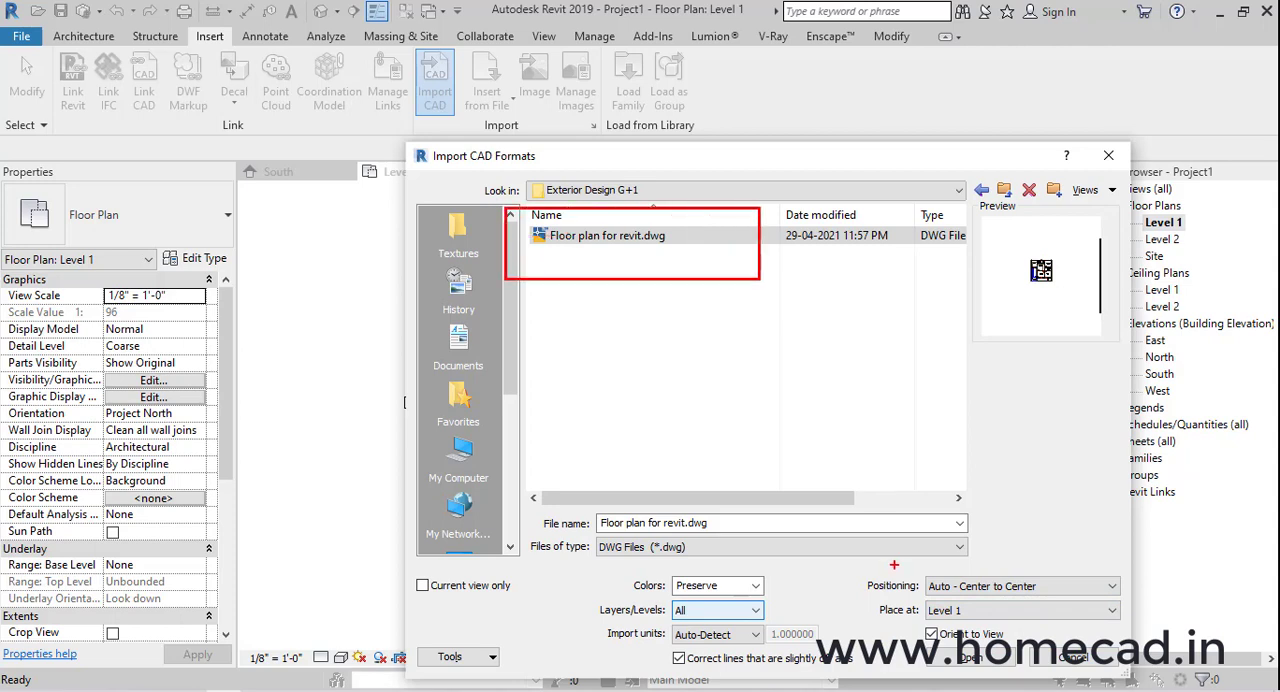
{"action": "left_click_drag", "start_coordinate": [851, 566], "coordinate": [1128, 599], "text": "ctrl"}
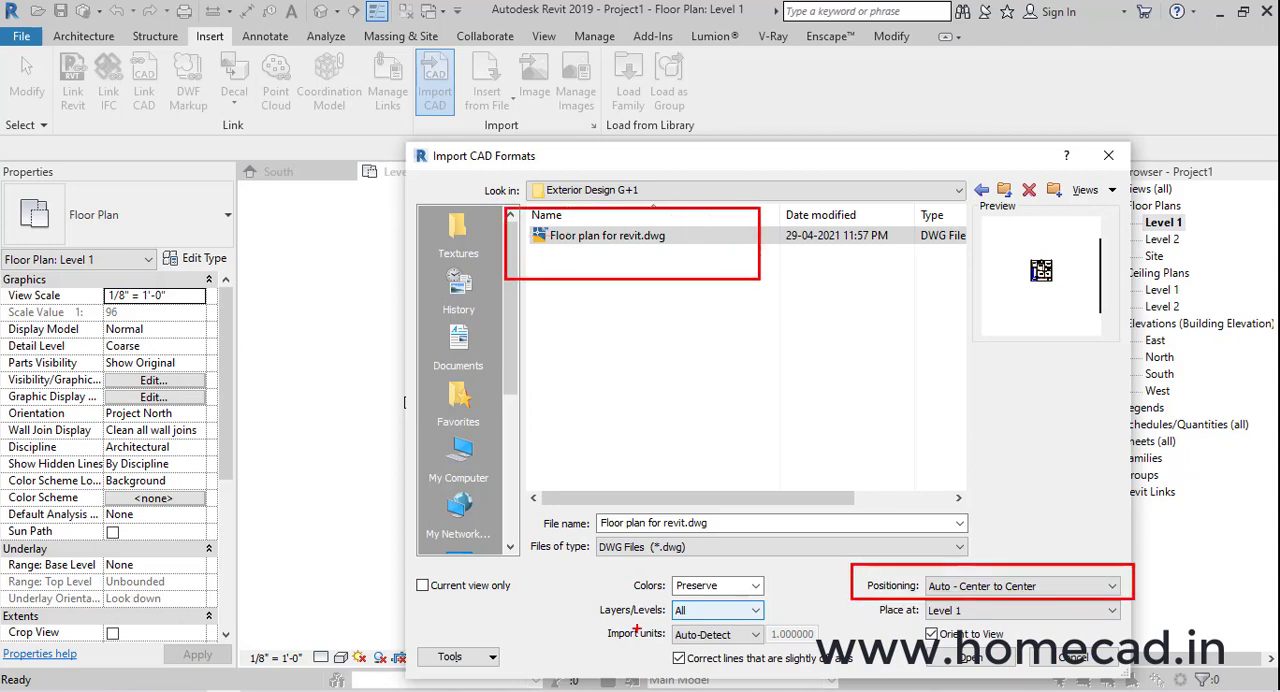
{"action": "left_click_drag", "start_coordinate": [597, 622], "coordinate": [772, 650], "text": "ctrl"}
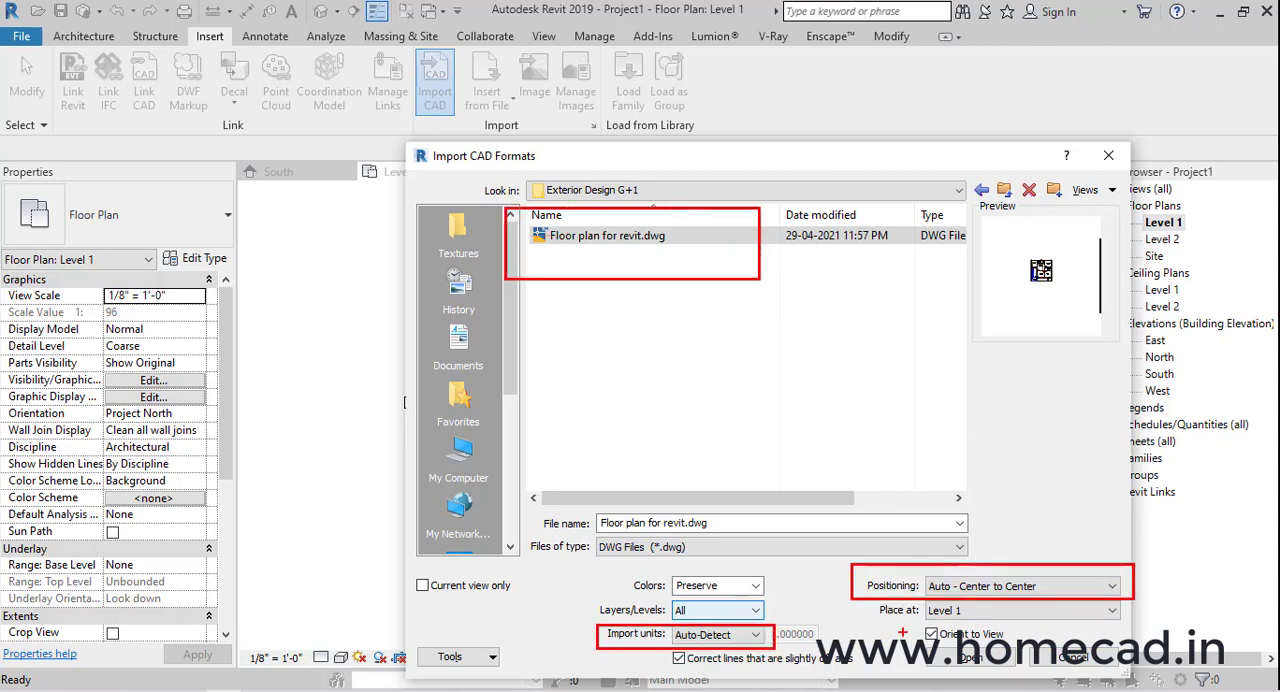
{"action": "key", "text": "Escape"}
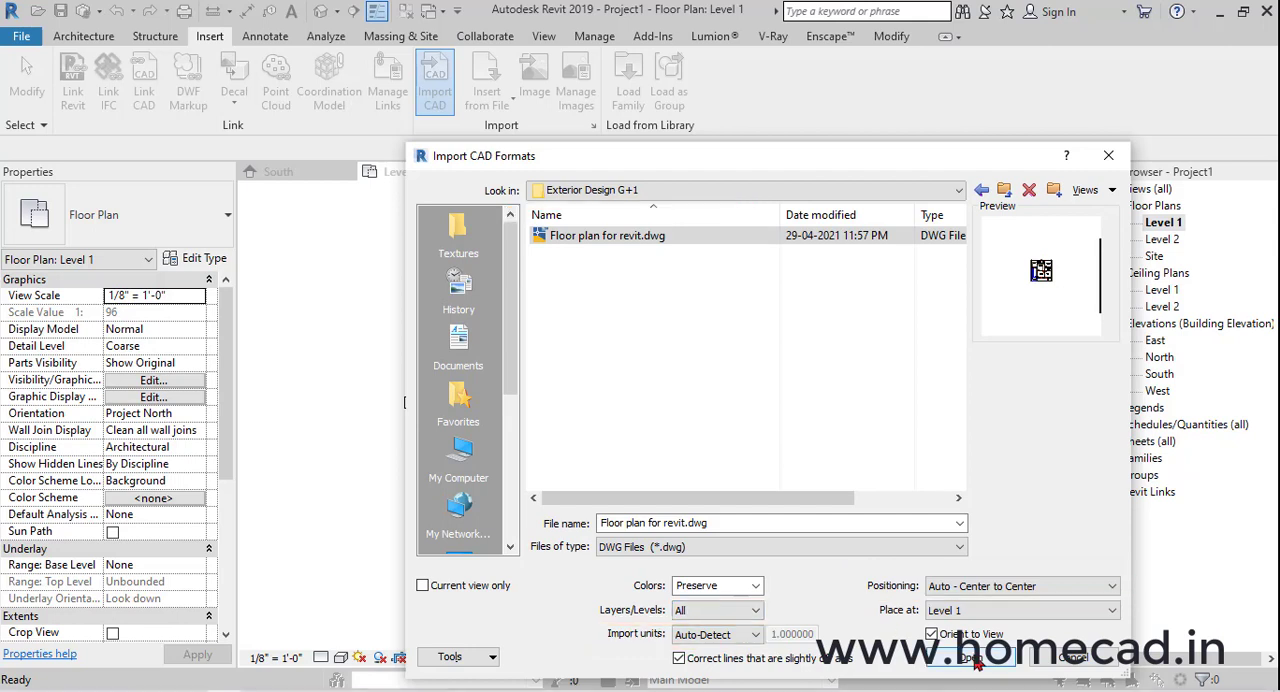
{"action": "left_click", "coordinate": [972, 658]}
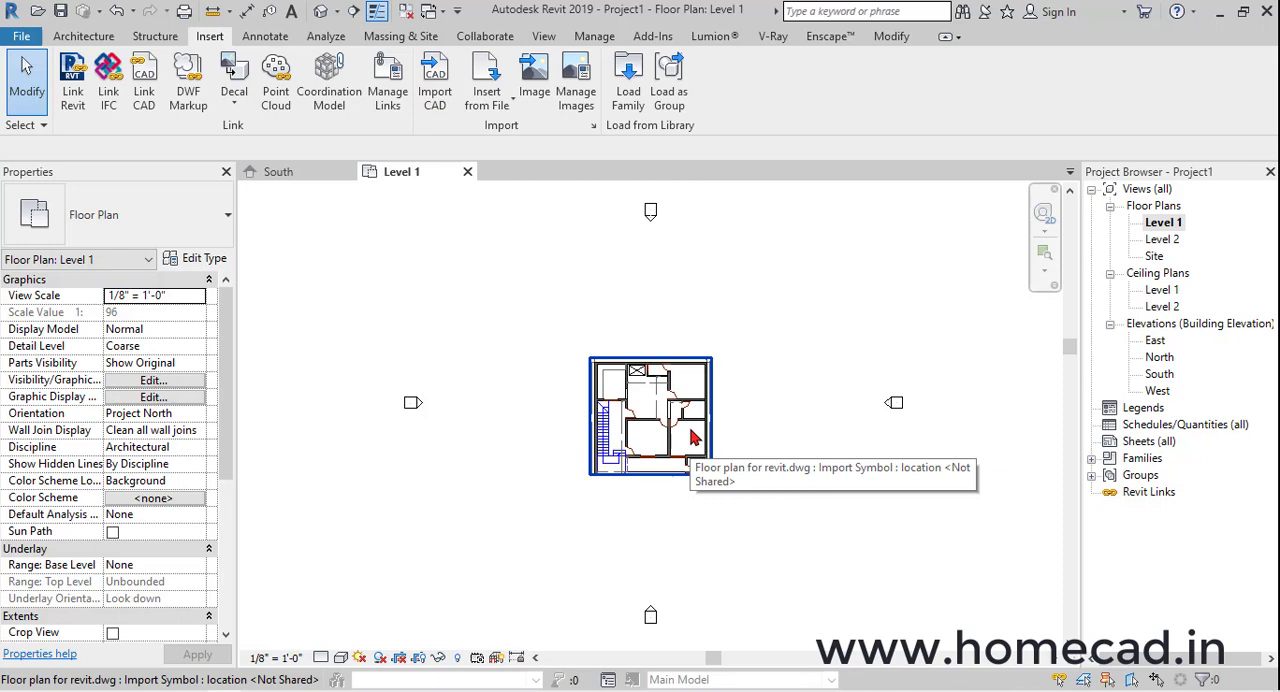
{"action": "scroll", "coordinate": [690, 430], "scroll_direction": "up", "scroll_amount": 3}
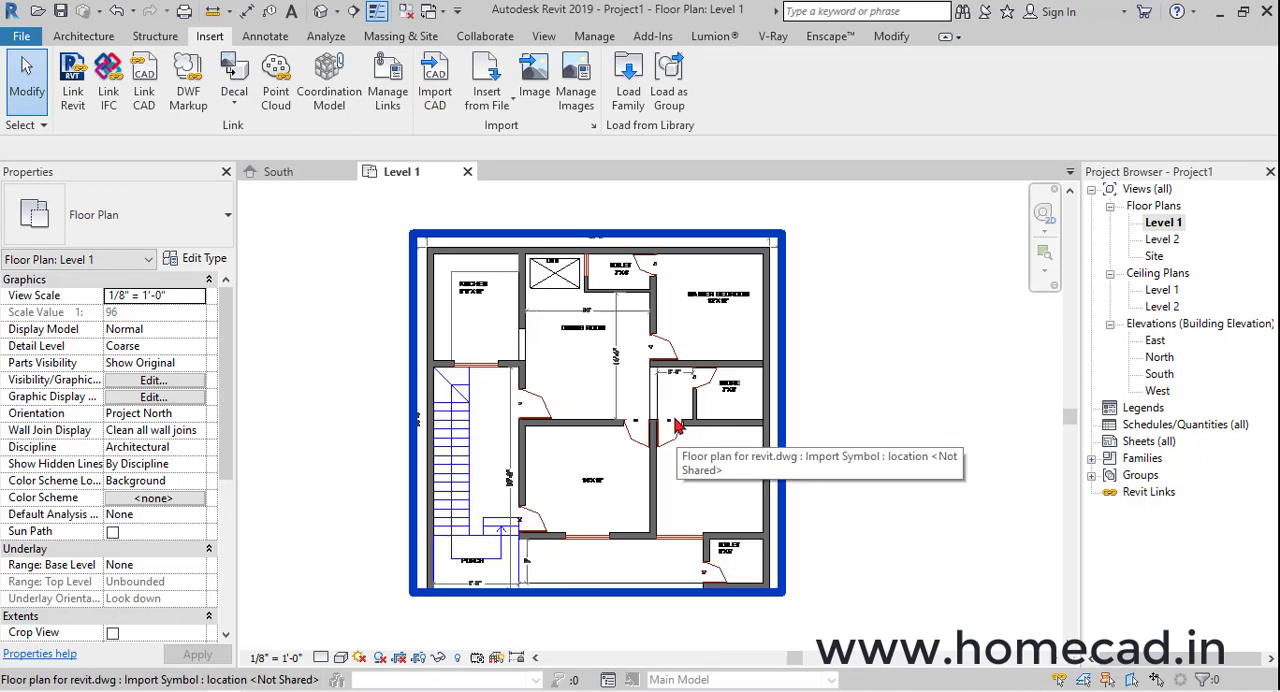
{"action": "middle_click_drag", "start_coordinate": [880, 456], "coordinate": [907, 449]}
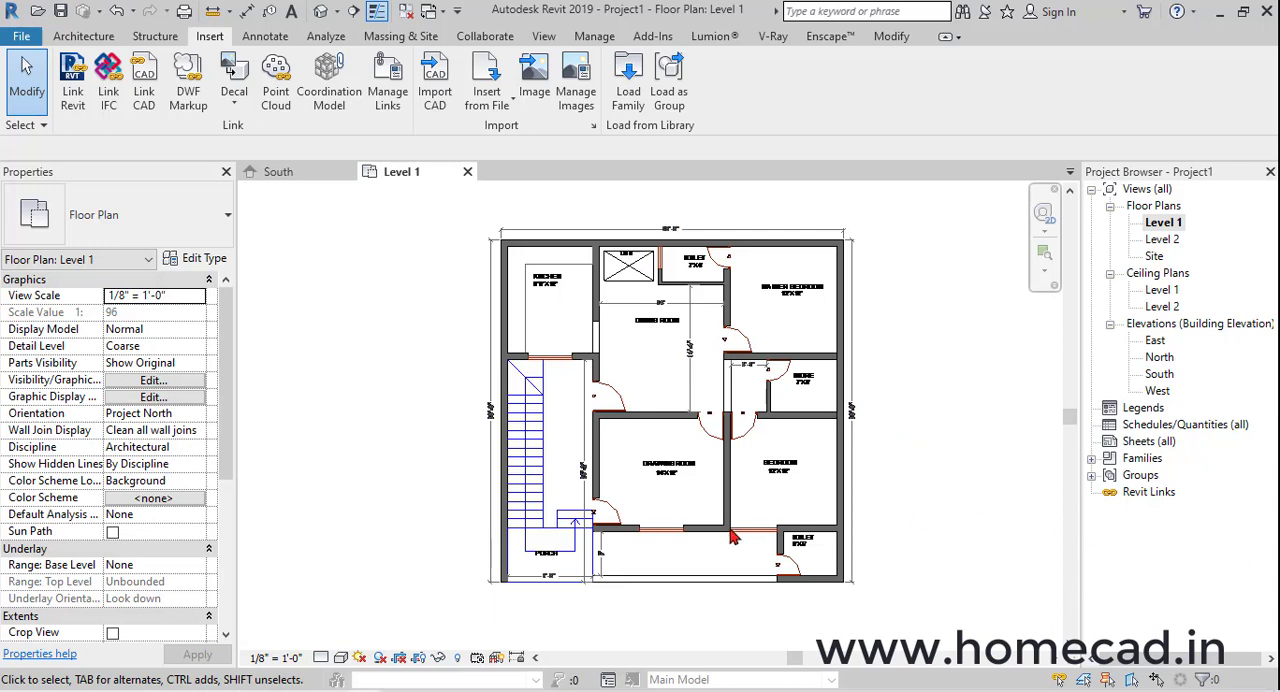
{"action": "middle_click_drag", "start_coordinate": [724, 508], "coordinate": [674, 493]}
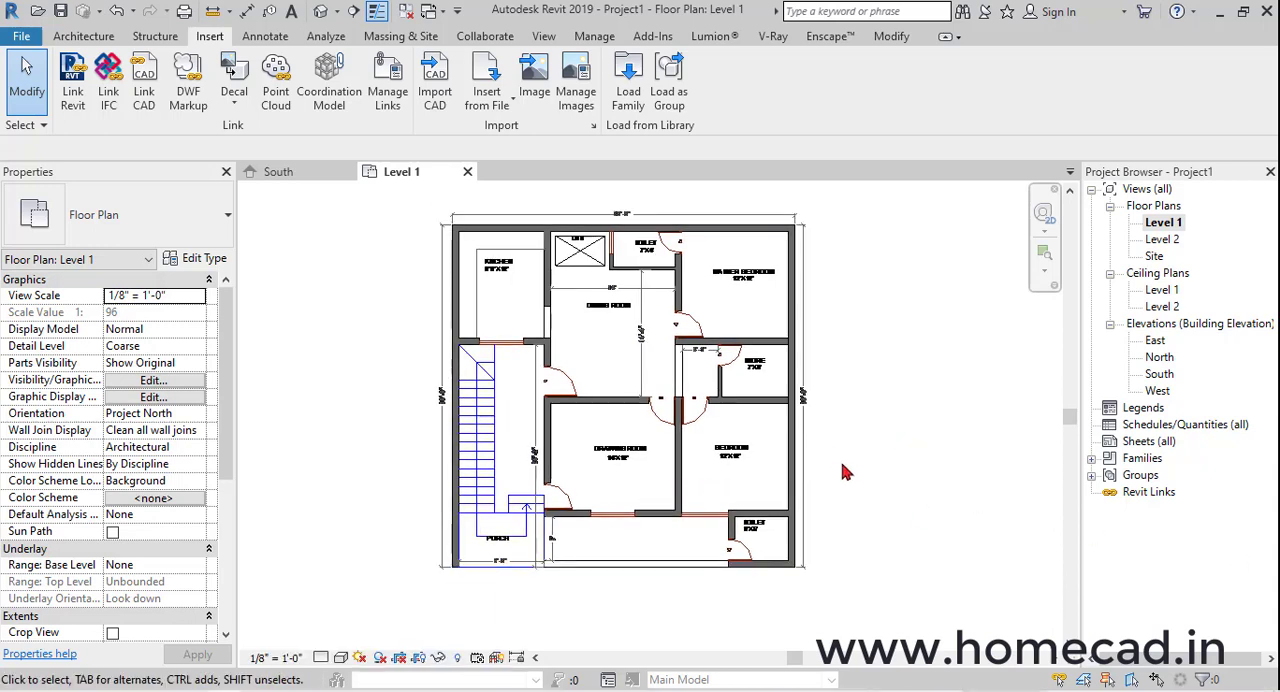
Open the South elevation and set the elevation of Level 2 to 2'
{"action": "double_click", "coordinate": [1157, 375]}
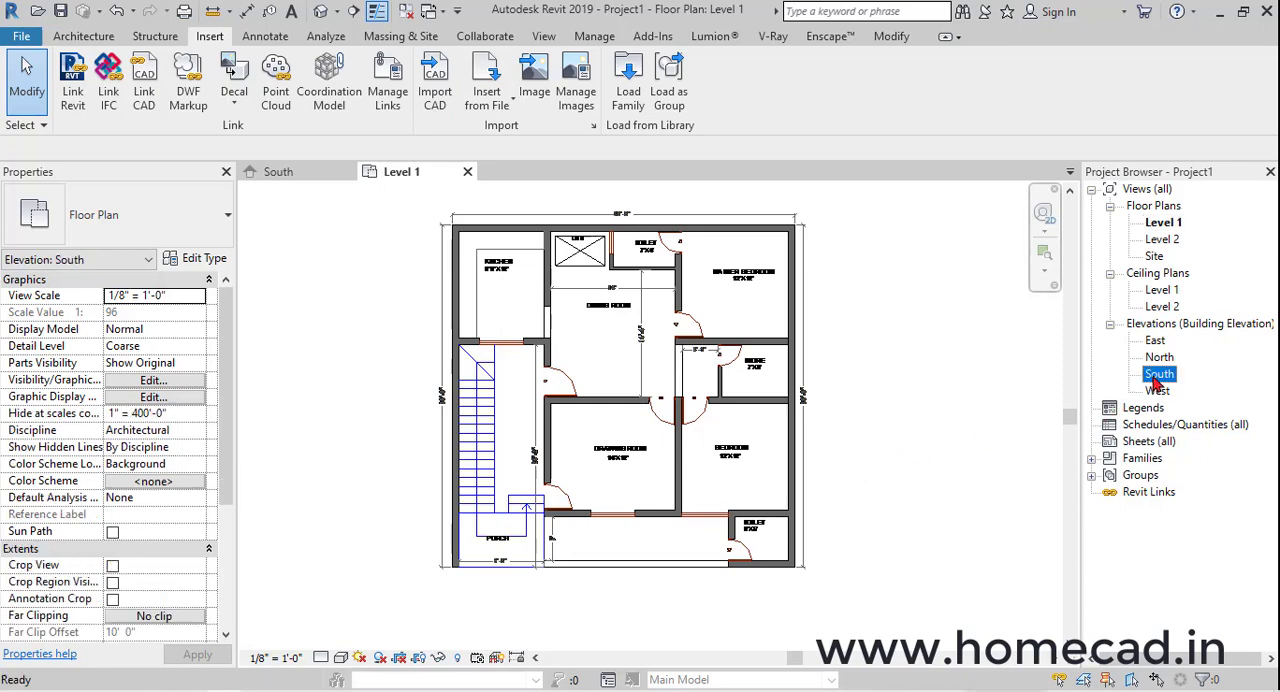
{"action": "middle_click_drag", "start_coordinate": [789, 449], "coordinate": [643, 428]}
{"action": "scroll", "coordinate": [643, 428], "scroll_direction": "up", "scroll_amount": 5}
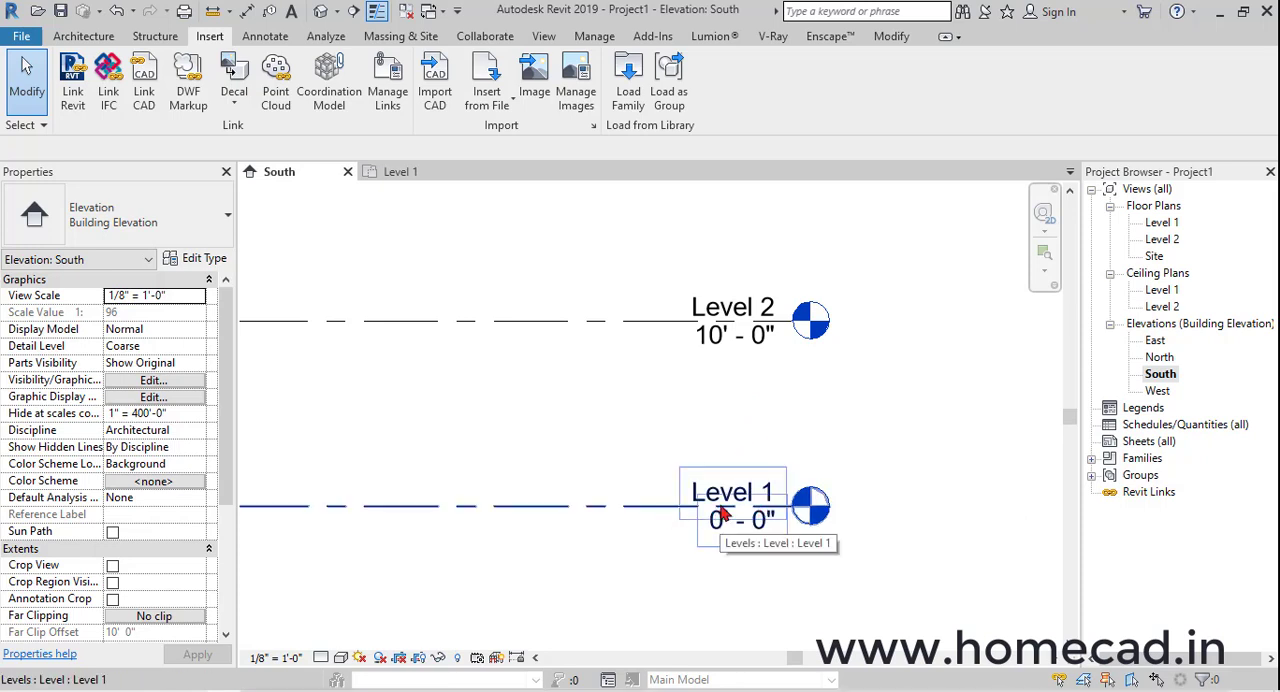
{"action": "left_click", "coordinate": [722, 335]}
{"action": "left_click", "coordinate": [718, 338]}
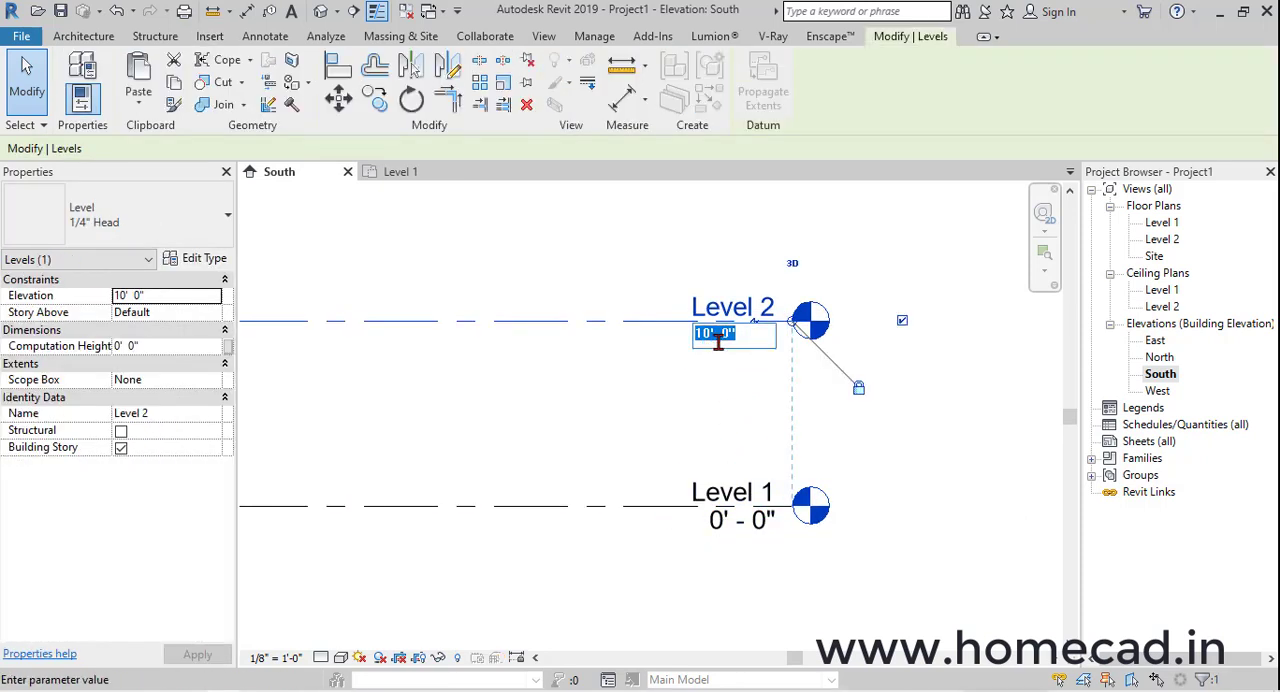
{"action": "type", "text": "2'"}
{"action": "key", "text": "Return"}
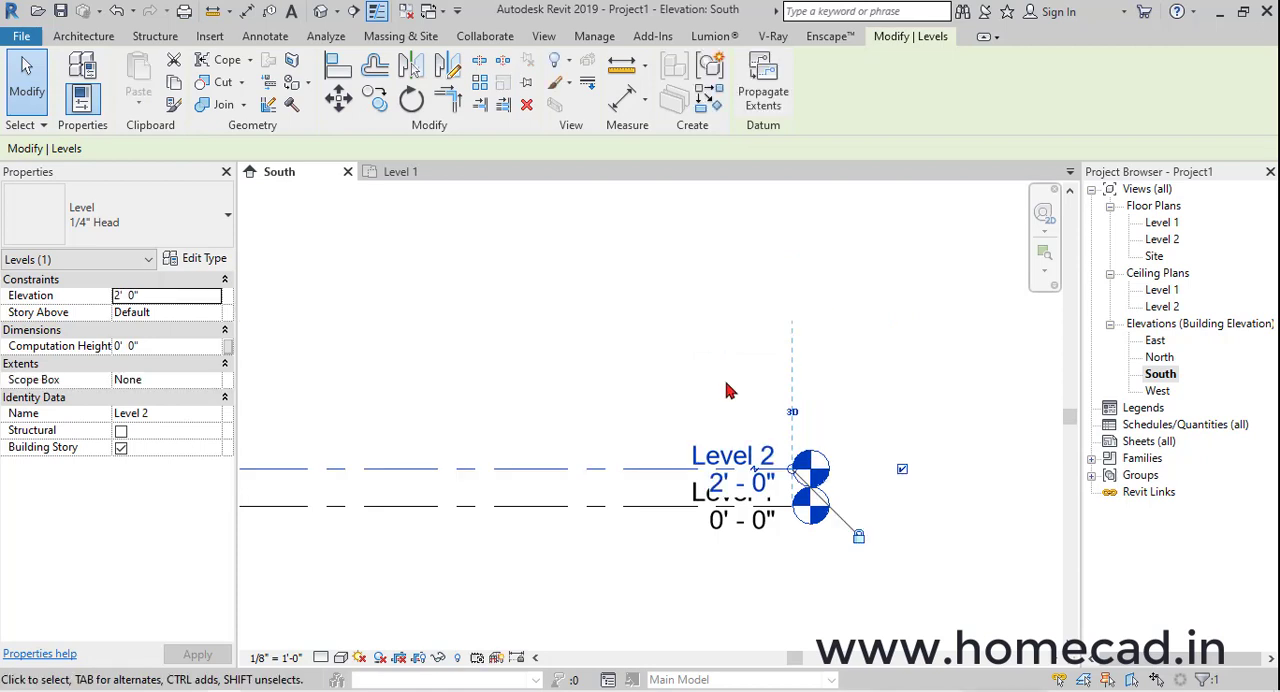
Add an elbow to the Level 1 line so its head sits clear of the Level 2 head
{"action": "left_click", "coordinate": [731, 509]}
{"action": "left_click", "coordinate": [754, 509]}
{"action": "left_click", "coordinate": [806, 384]}
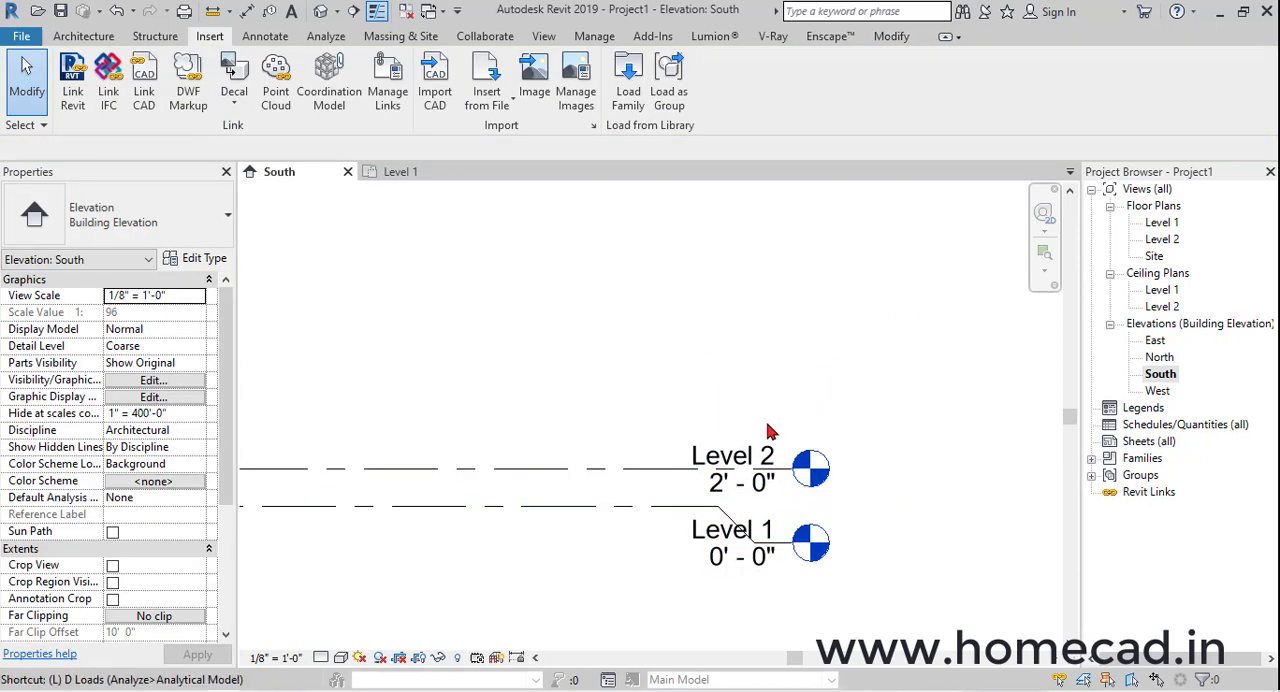
Create two new levels above Level 2 by picking level lines, each offset 10' 6" from the one below
{"action": "key", "text": "l"}
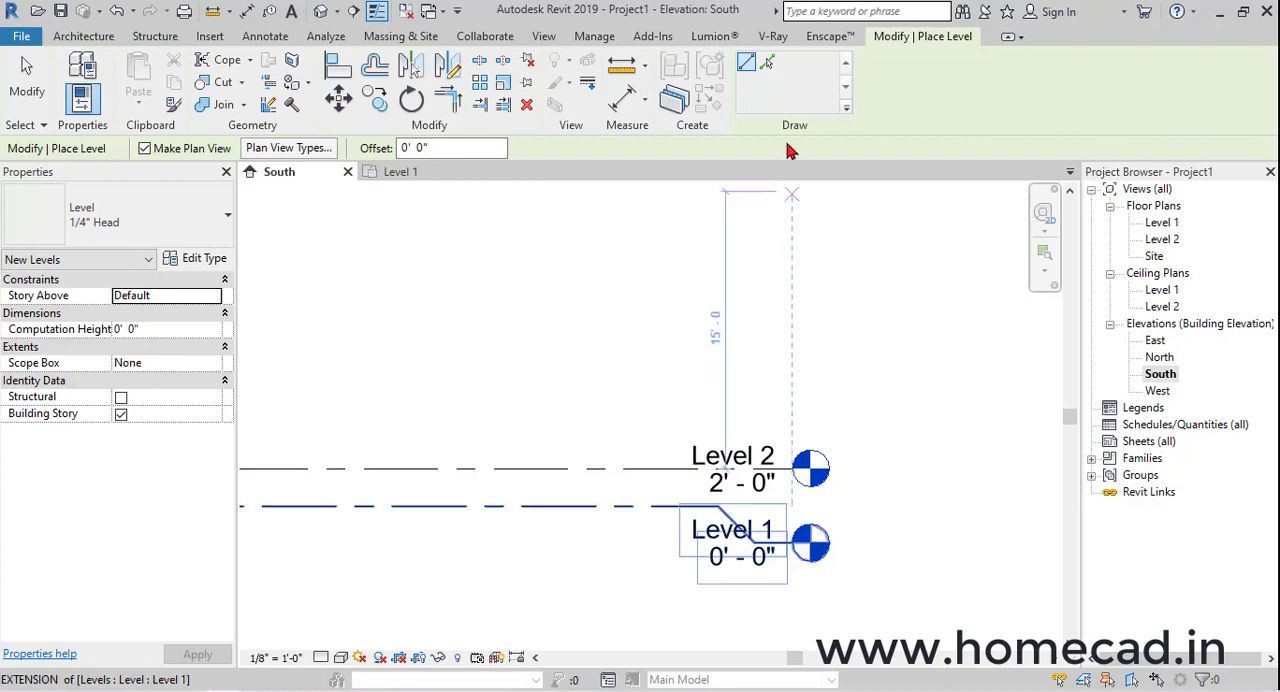
{"action": "left_click", "coordinate": [767, 65]}
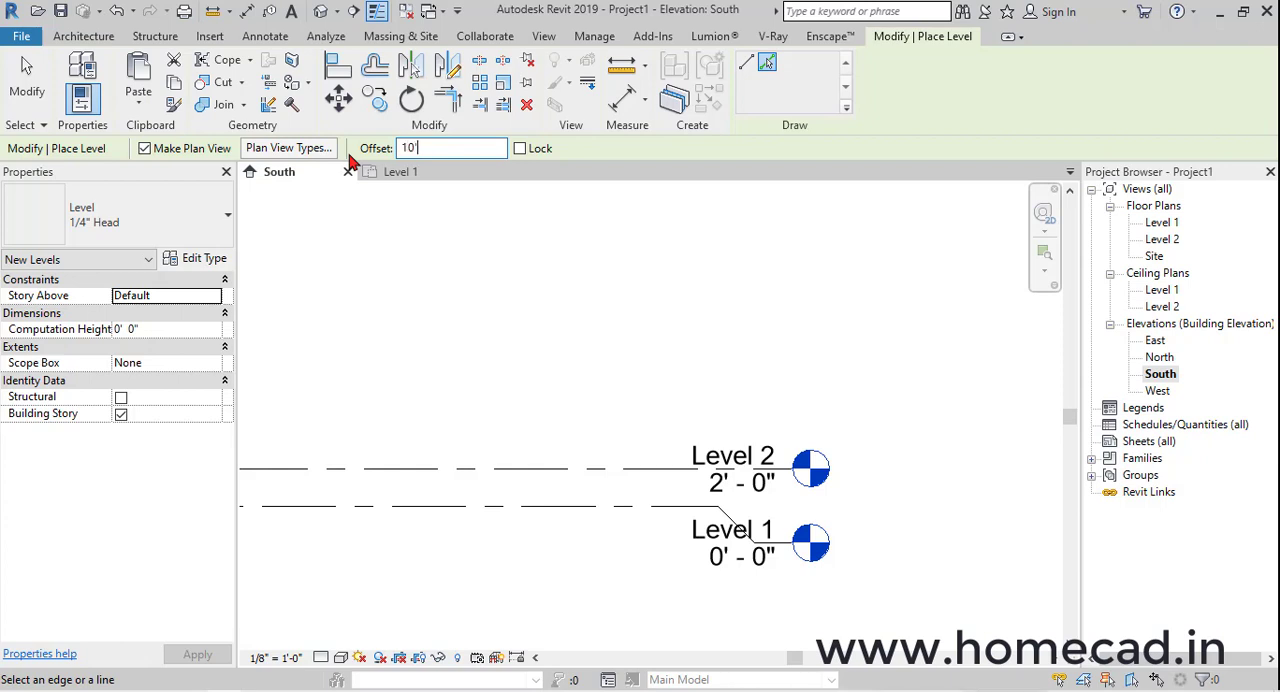
{"action": "left_click", "coordinate": [606, 467]}
{"action": "scroll", "coordinate": [608, 386], "scroll_direction": "down", "scroll_amount": 2}
{"action": "left_click", "coordinate": [621, 381]}
{"action": "scroll", "coordinate": [622, 508], "scroll_direction": "down", "scroll_amount": 2}
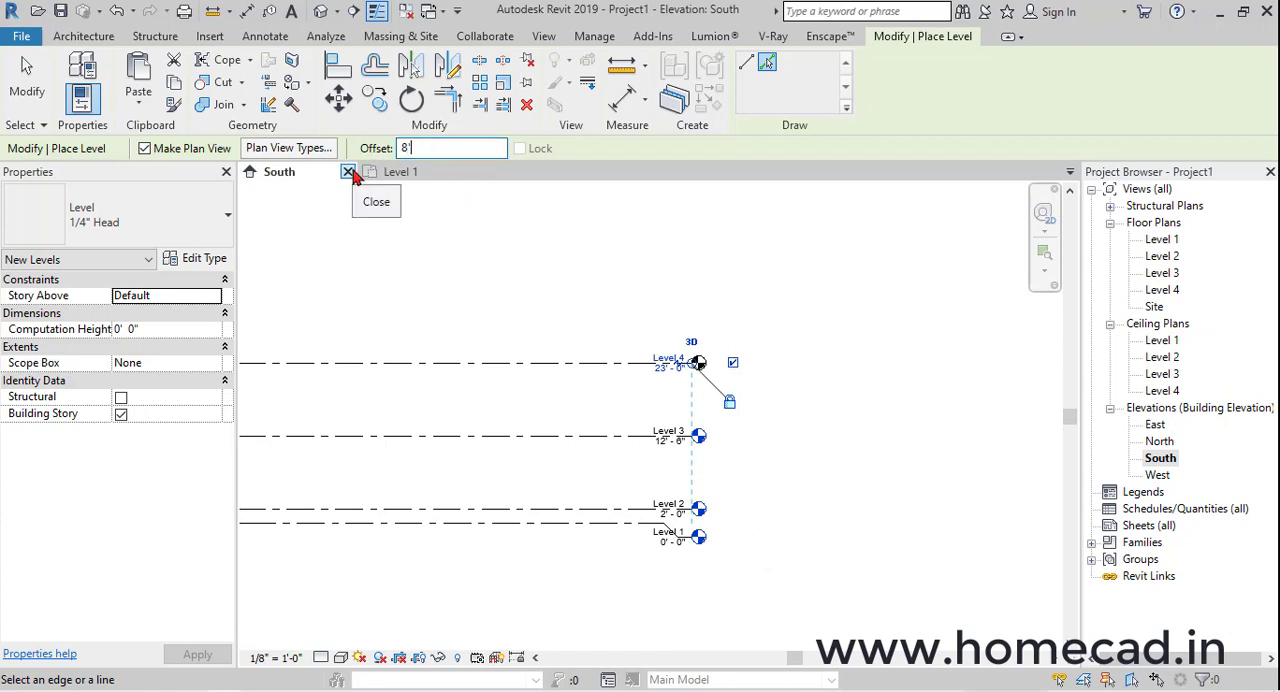
Create another level 8' above Level 4 by picking its line, and finish placing levels
{"action": "key", "text": "Return"}
{"action": "left_click", "coordinate": [578, 367]}
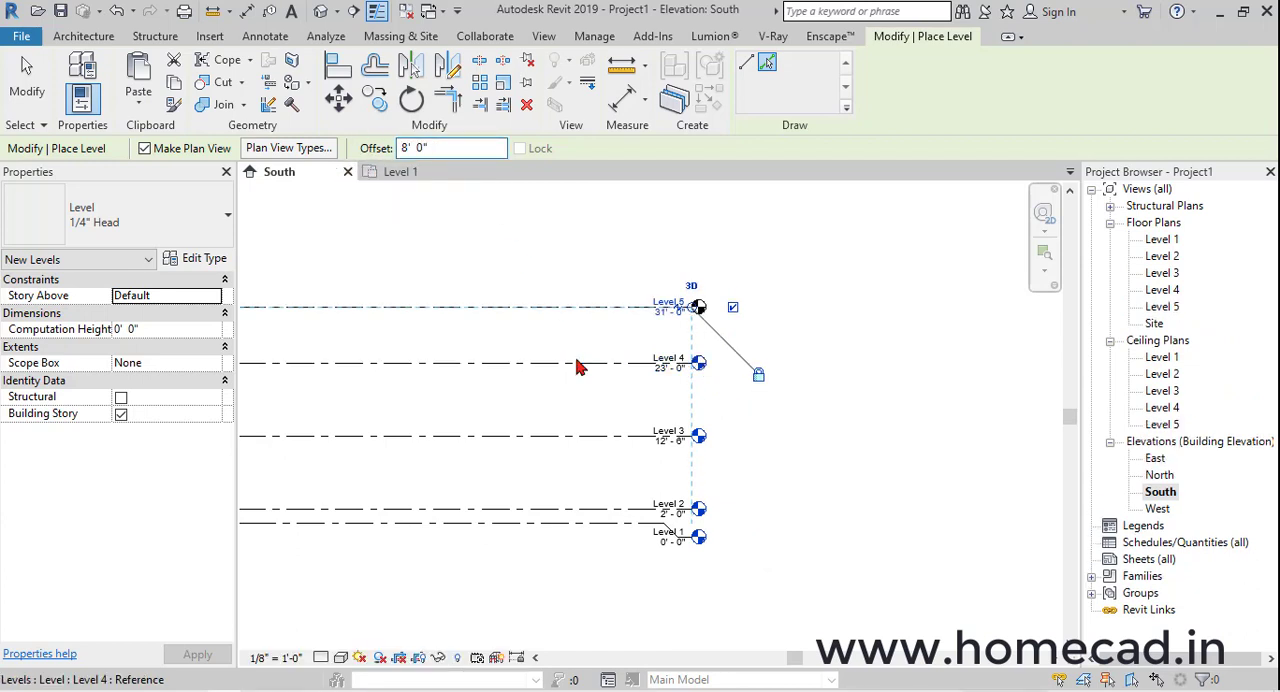
{"action": "scroll", "coordinate": [843, 395], "scroll_direction": "up", "scroll_amount": 2}
{"action": "key", "text": "Escape"}
{"action": "key", "text": "Escape"}
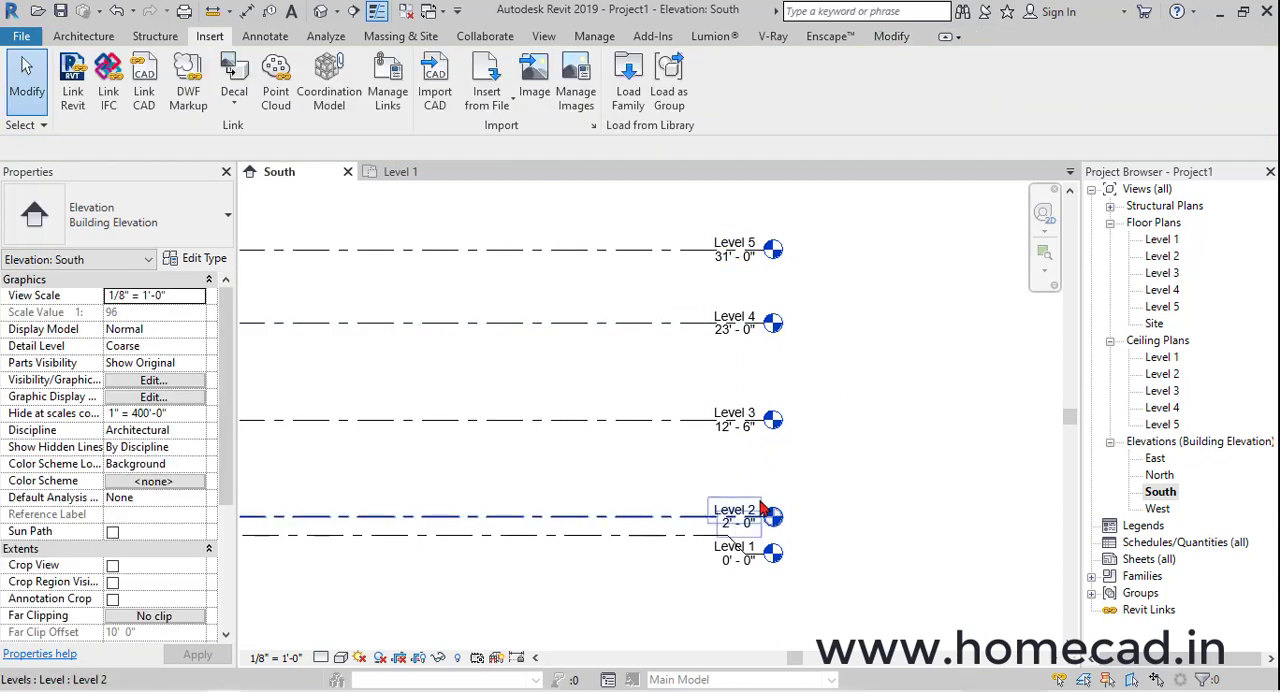
In the Level 1 floor plan, start the Wall tool and duplicate the Generic - 8" type as Generic - 9"
{"action": "double_click", "coordinate": [1160, 240]}
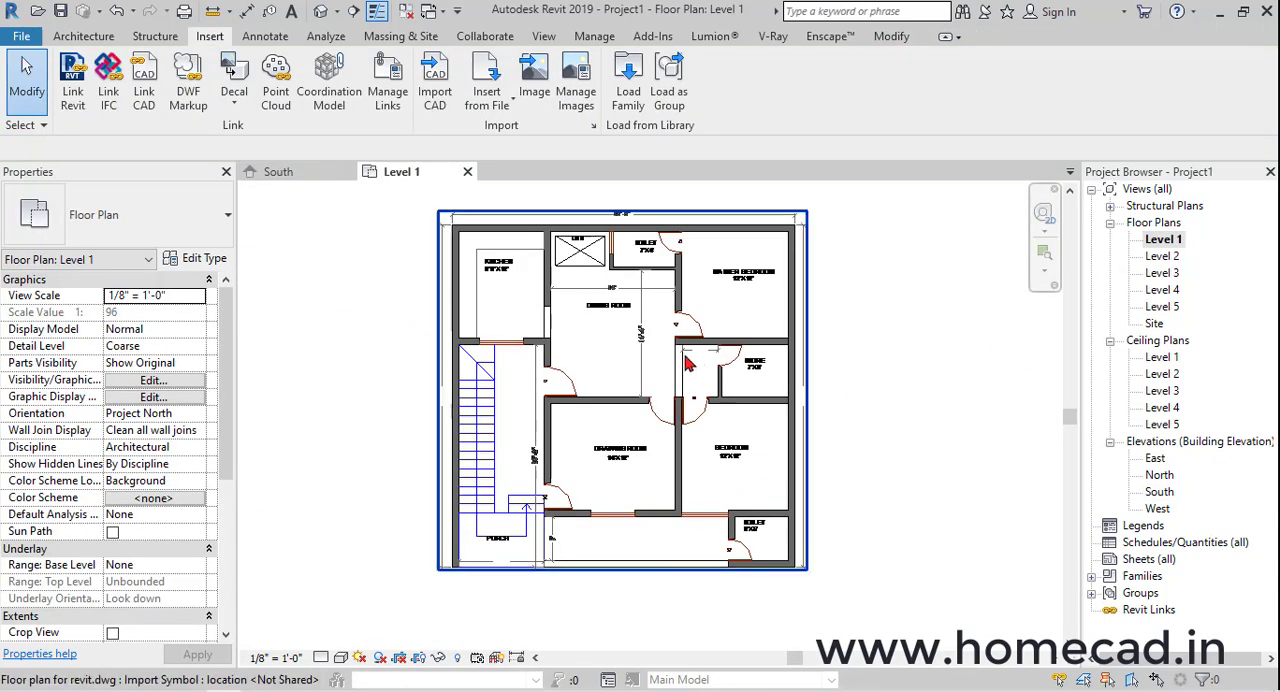
{"action": "left_click", "coordinate": [97, 40]}
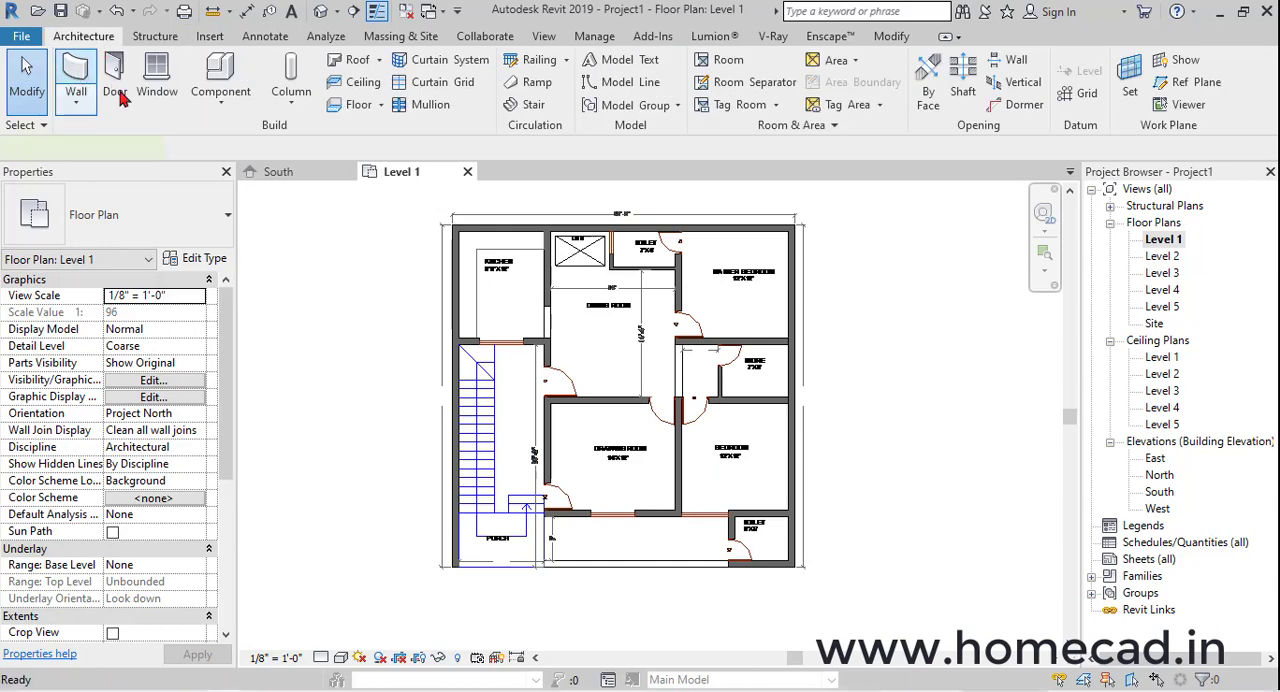
{"action": "left_click", "coordinate": [204, 258]}
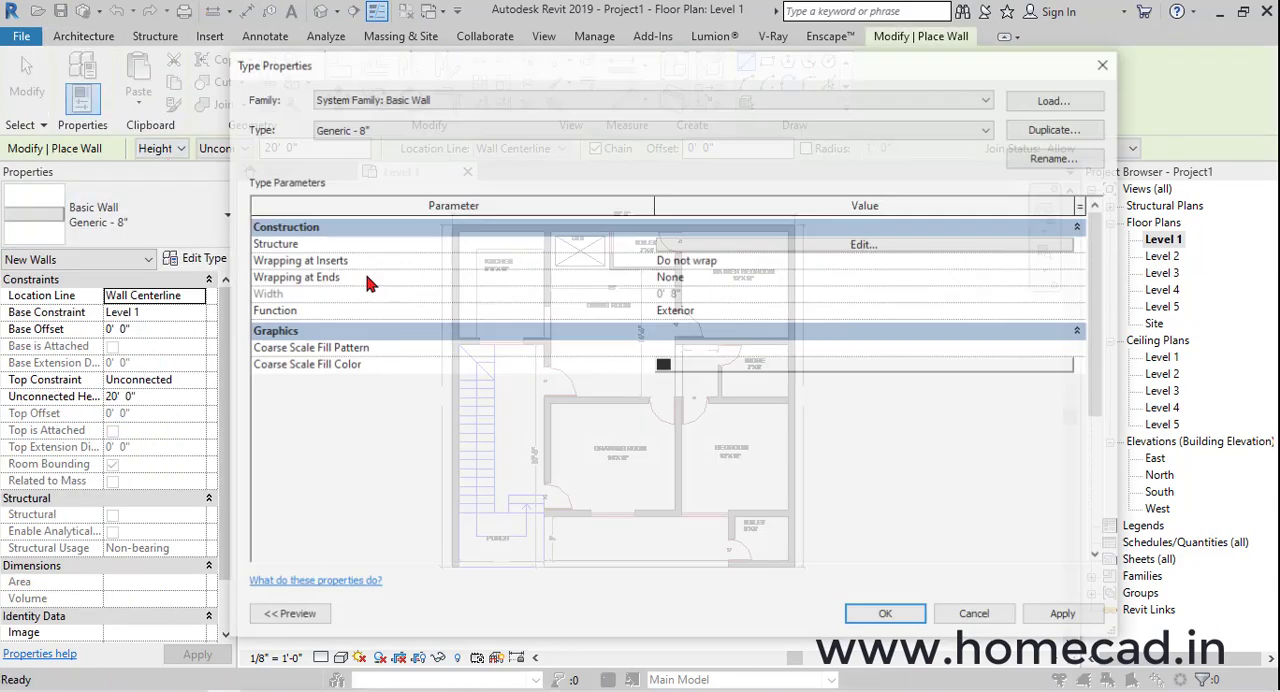
{"action": "left_click", "coordinate": [1058, 128]}
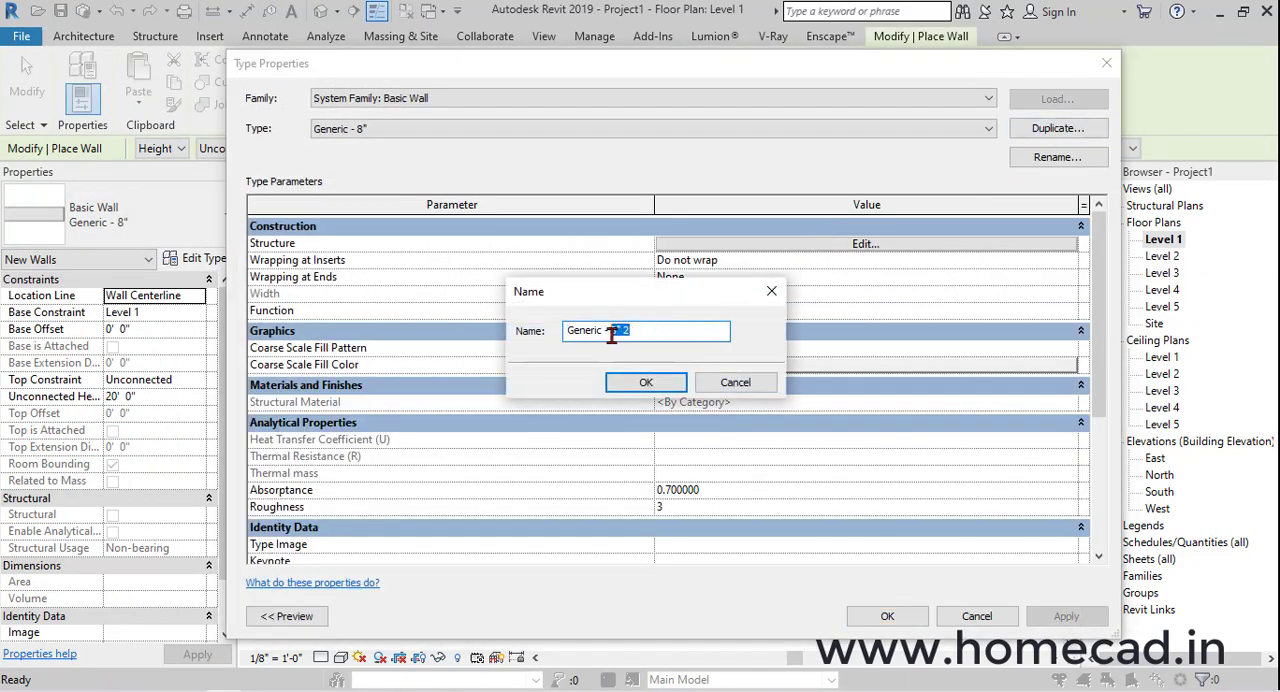
{"action": "type", "text": "9\""}
{"action": "left_click", "coordinate": [645, 382]}
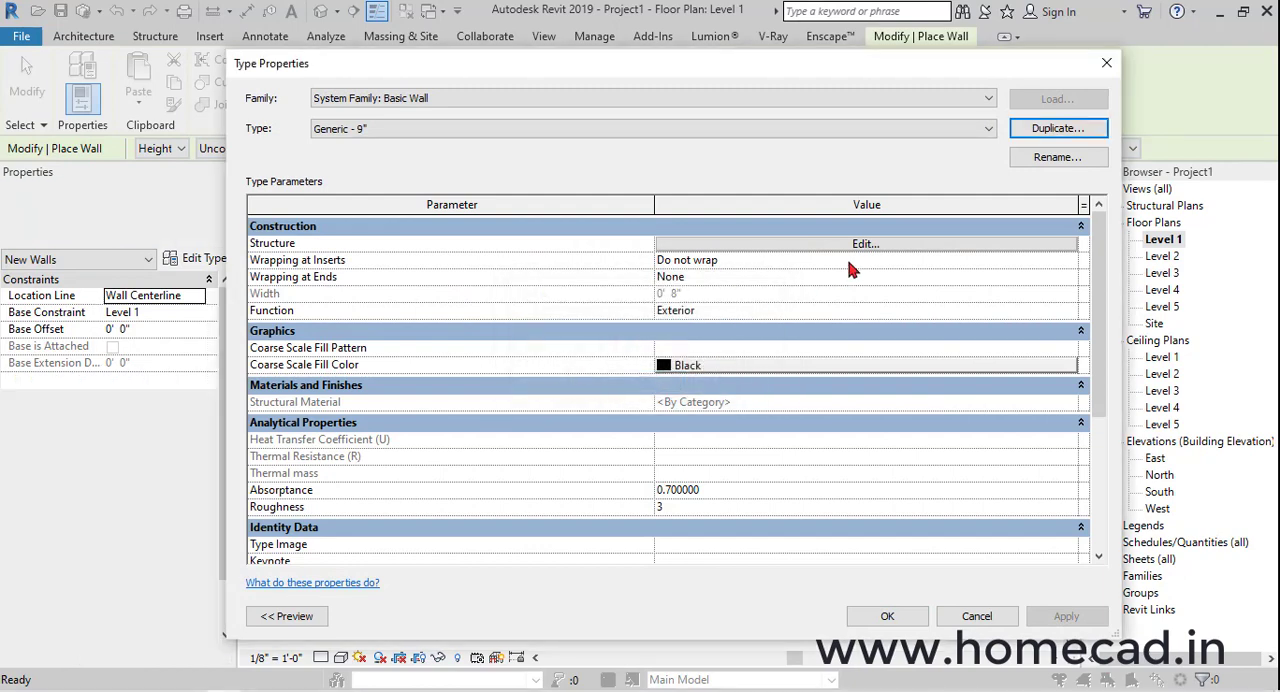
Set the structure layer thickness of the Generic - 9" wall type to 9" and apply the type
{"action": "left_click", "coordinate": [865, 243]}
{"action": "left_click", "coordinate": [745, 251]}
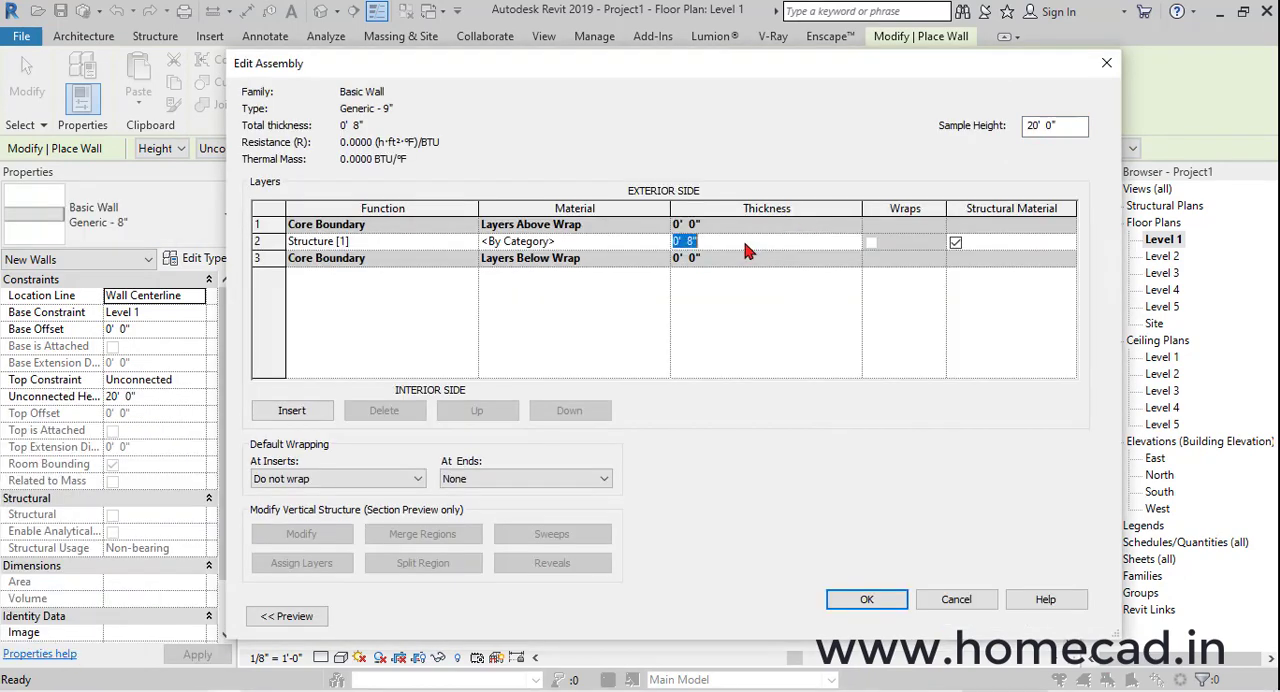
{"action": "left_click", "coordinate": [880, 605]}
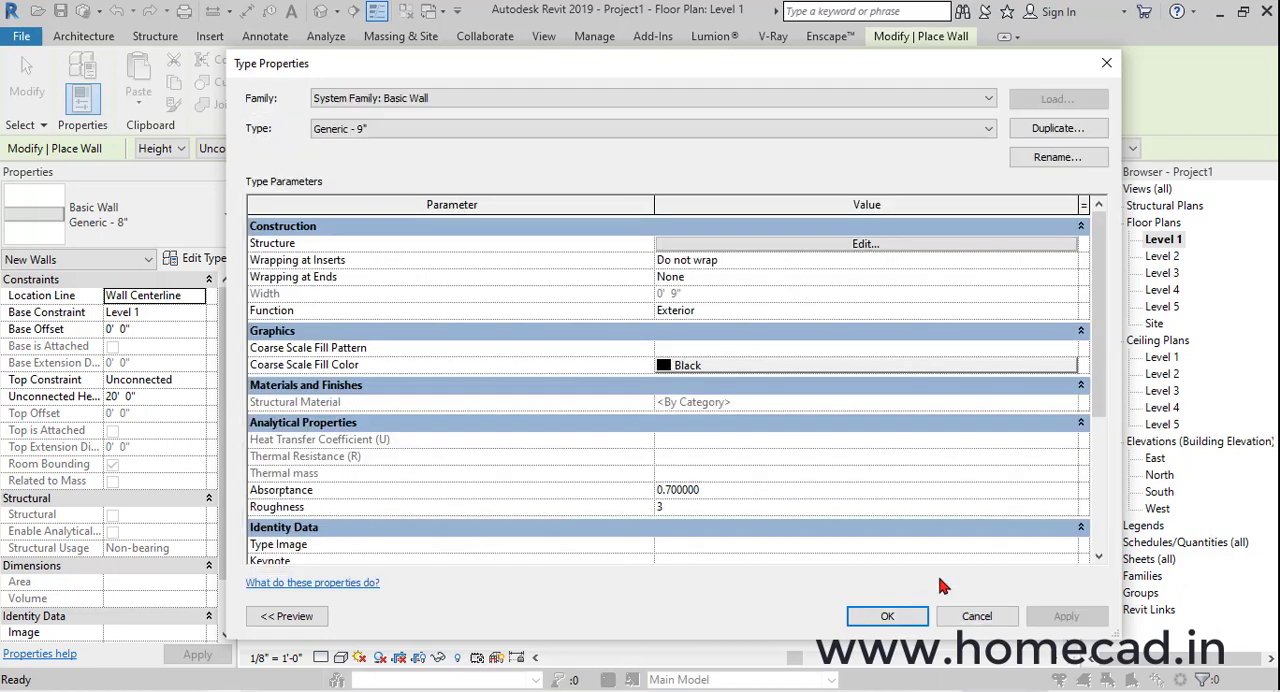
{"action": "left_click", "coordinate": [887, 616]}
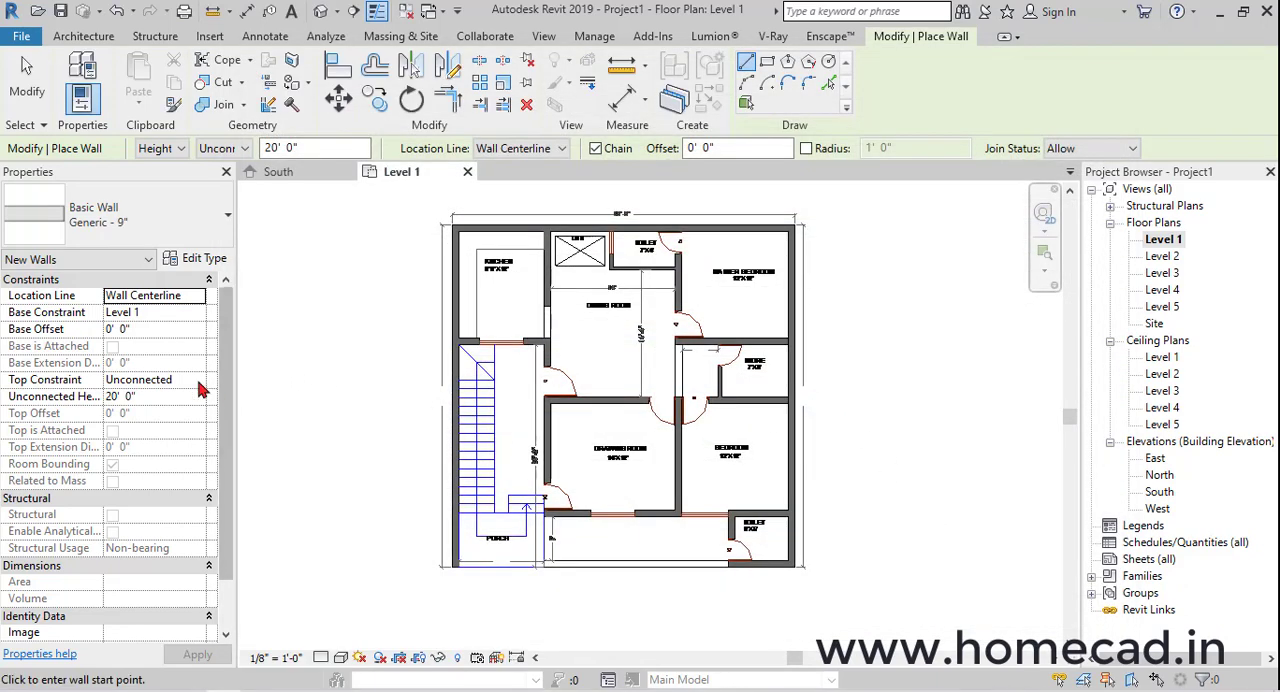
Set the top constraint of the new Generic - 9" walls to Up to level: Level 2
{"action": "left_click", "coordinate": [197, 382]}
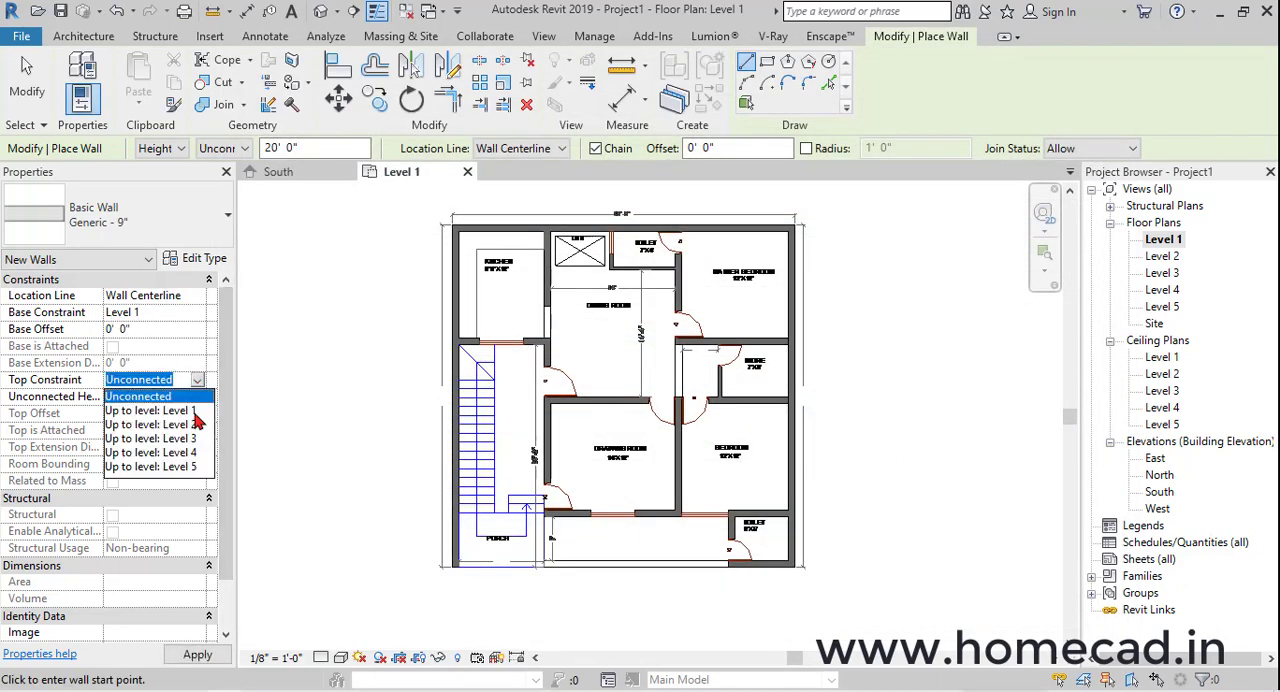
{"action": "left_click", "coordinate": [195, 425]}
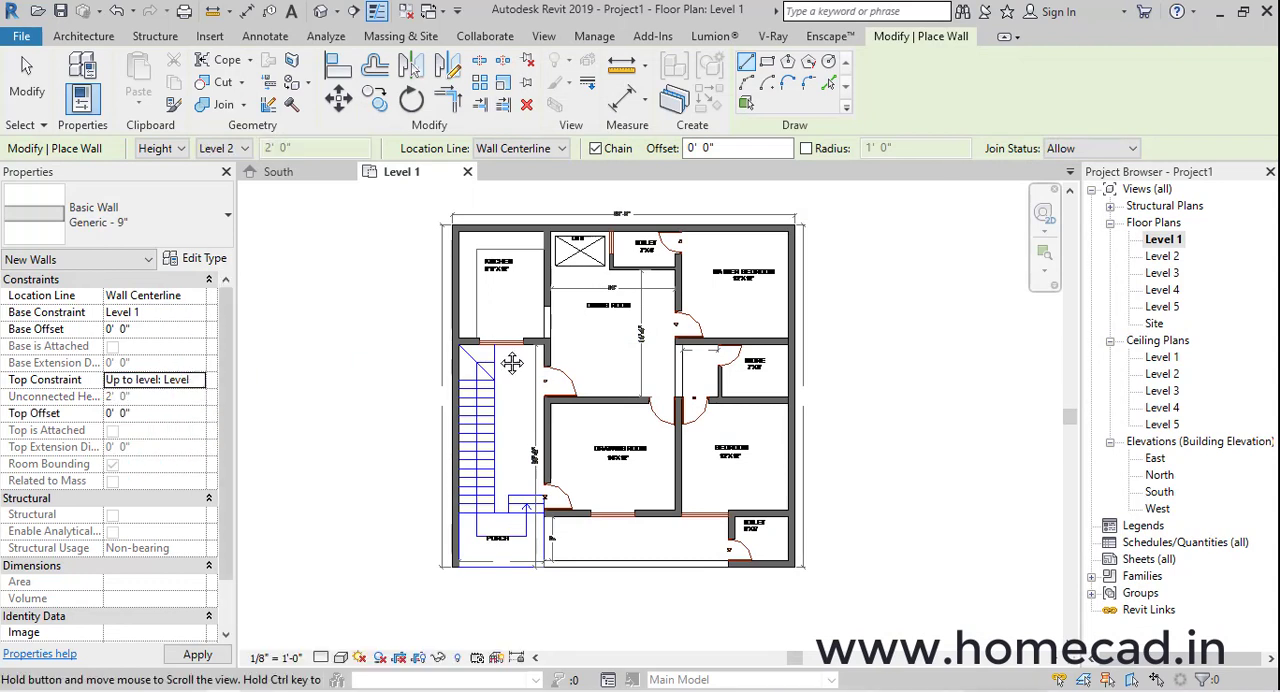
{"action": "scroll", "coordinate": [481, 214], "scroll_direction": "up", "scroll_amount": 5}
{"action": "left_click", "coordinate": [383, 260]}
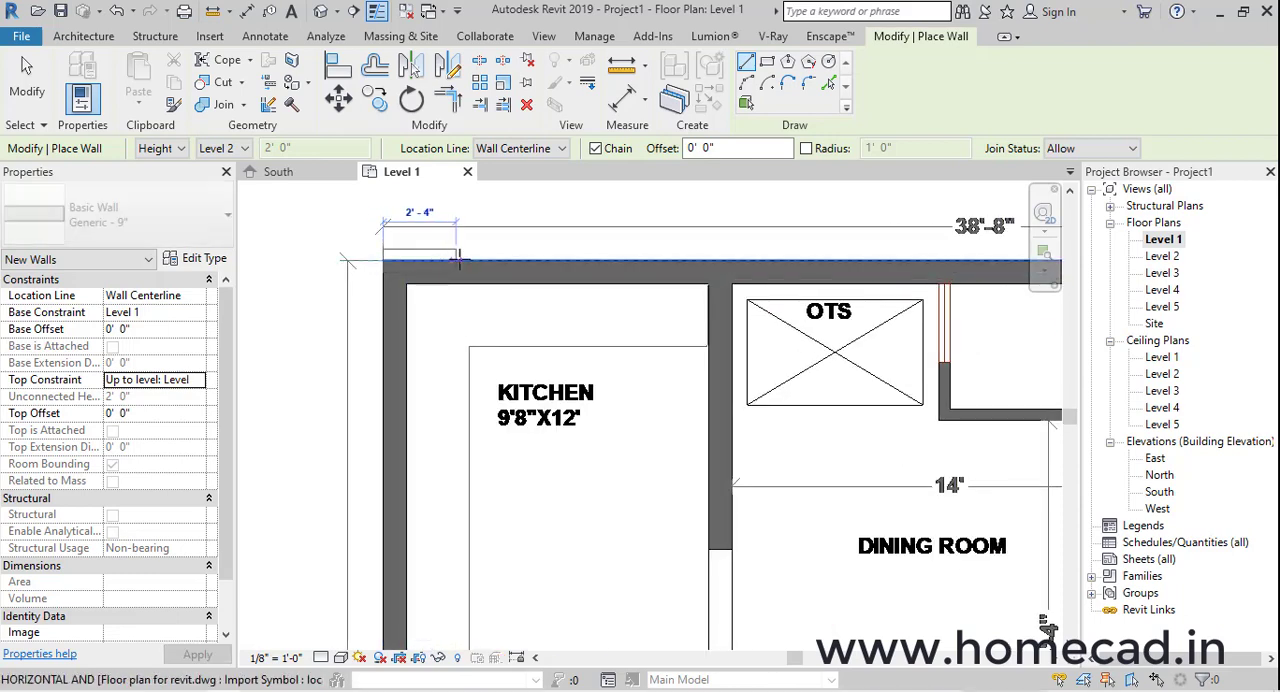
{"action": "scroll", "coordinate": [410, 260], "scroll_direction": "up", "scroll_amount": 2}
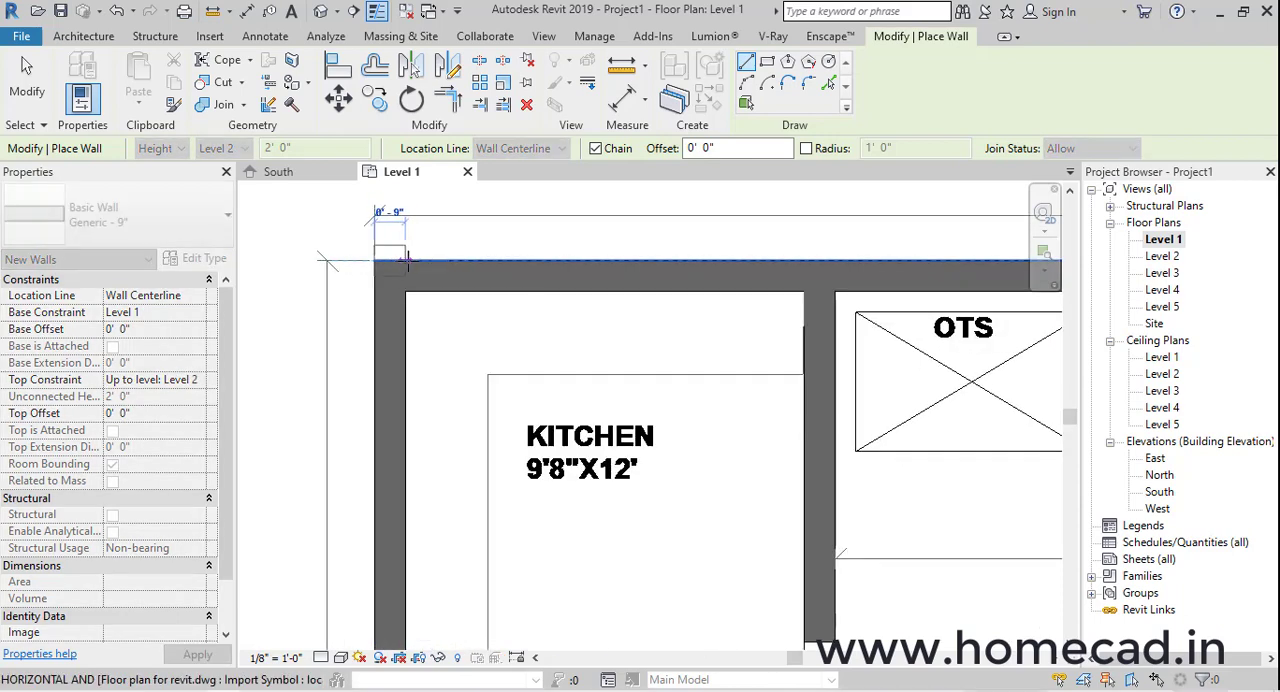
{"action": "key", "text": "Escape"}
Set the location line to Finish Face: Exterior and draw the rear outer wall from the kitchen corner to the master bedroom corner
{"action": "left_click", "coordinate": [520, 148]}
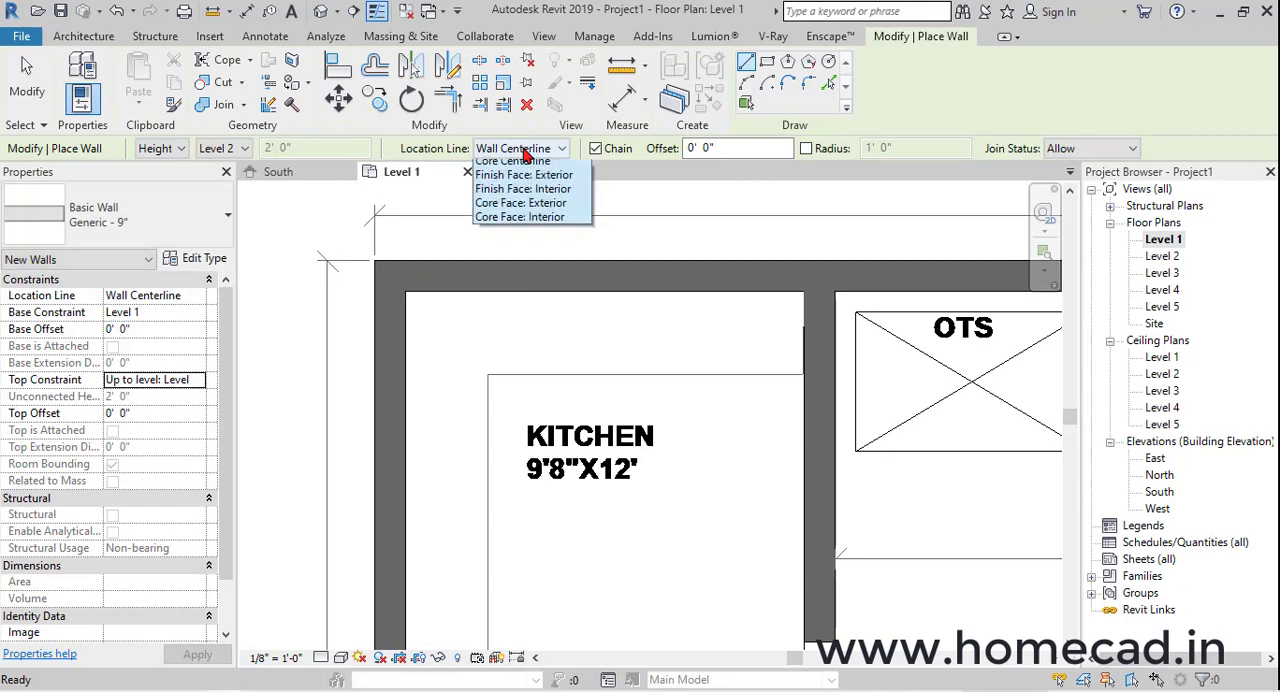
{"action": "left_click", "coordinate": [528, 196]}
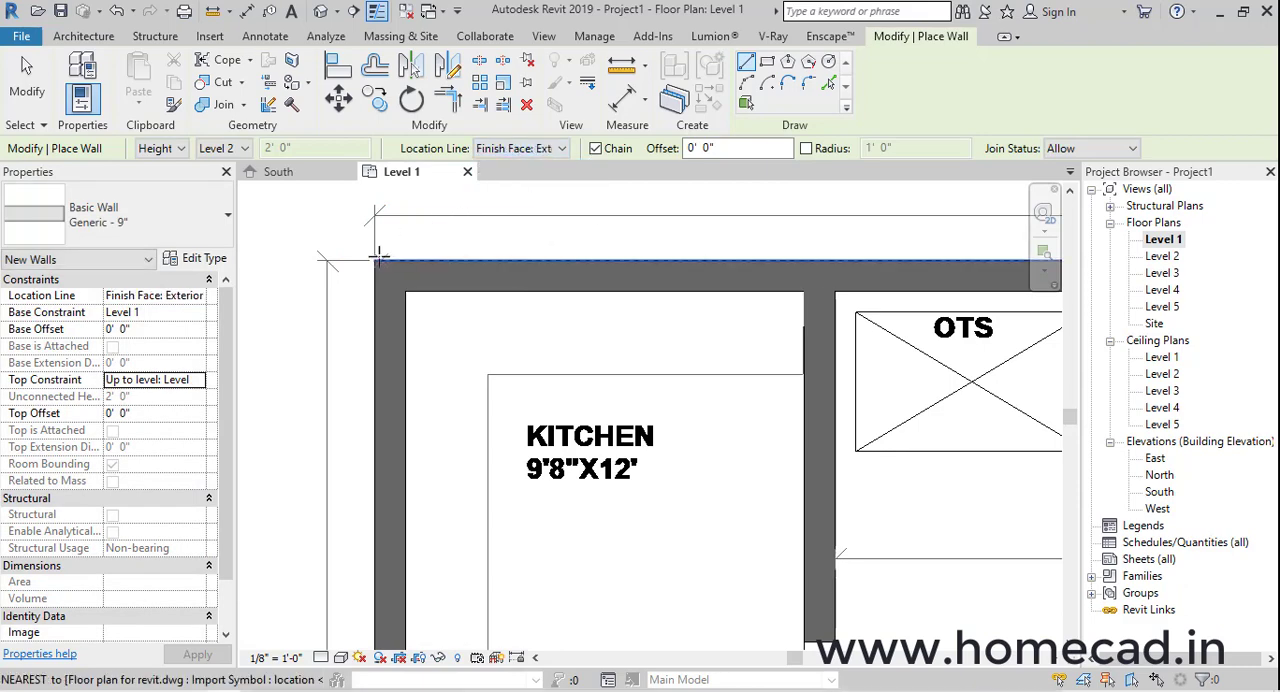
{"action": "left_click", "coordinate": [375, 258]}
{"action": "scroll", "coordinate": [454, 270], "scroll_direction": "down", "scroll_amount": 2}
{"action": "middle_click_drag", "start_coordinate": [454, 270], "coordinate": [341, 270]}
{"action": "middle_click_drag", "start_coordinate": [774, 277], "coordinate": [284, 289]}
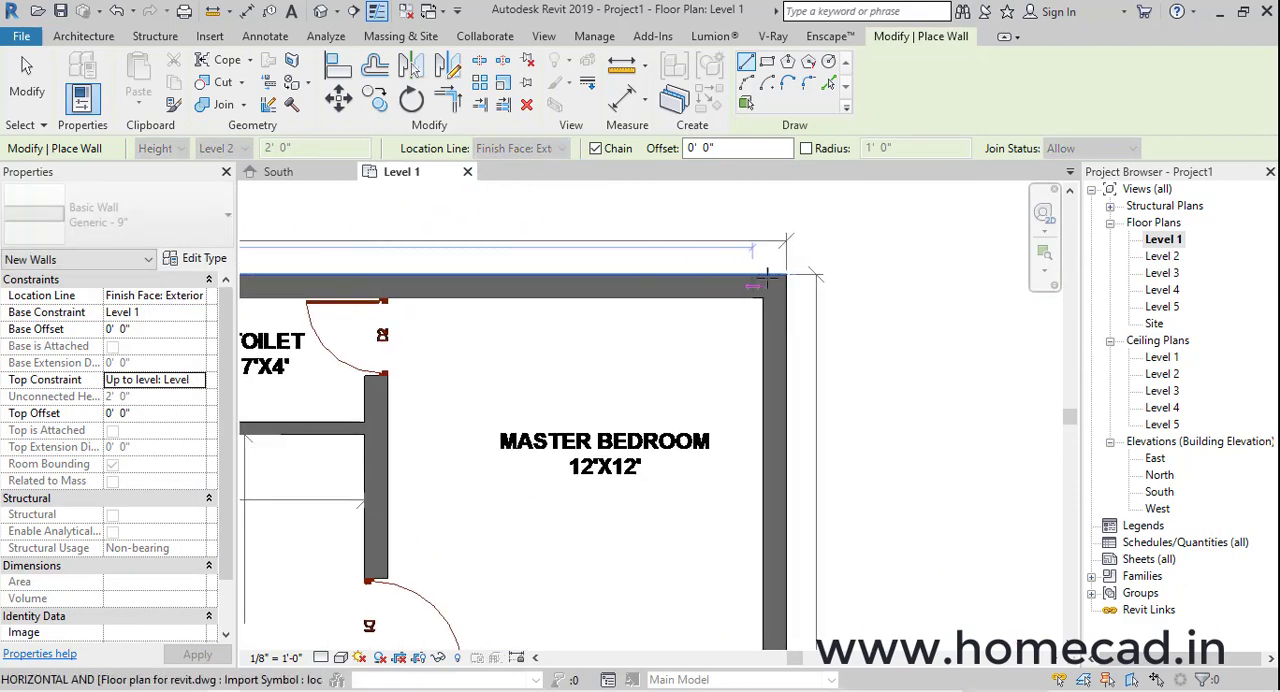
{"action": "left_click", "coordinate": [786, 273]}
Continue the wall chain down the bedroom side and around the front toilet's outer corners to the bedroom's front wall
{"action": "scroll", "coordinate": [788, 336], "scroll_direction": "down", "scroll_amount": 3}
{"action": "scroll", "coordinate": [797, 419], "scroll_direction": "down", "scroll_amount": 1}
{"action": "middle_click_drag", "start_coordinate": [815, 456], "coordinate": [808, 275]}
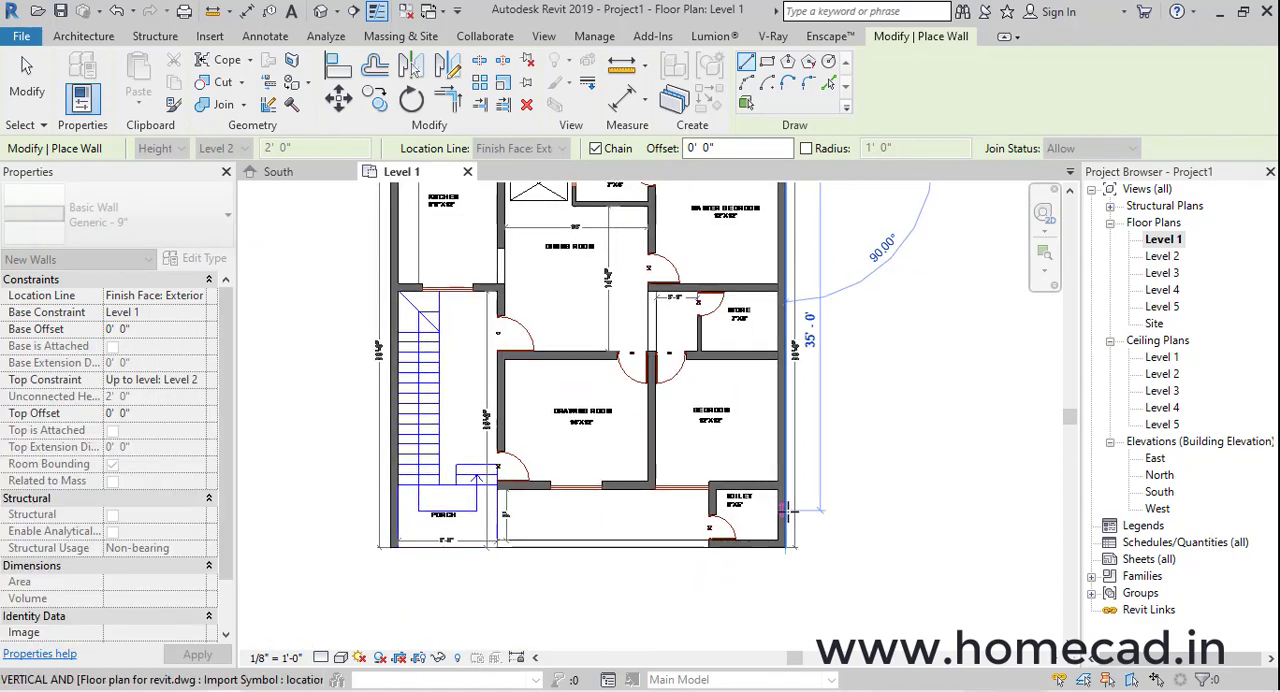
{"action": "scroll", "coordinate": [789, 514], "scroll_direction": "up", "scroll_amount": 4}
{"action": "left_click", "coordinate": [781, 574]}
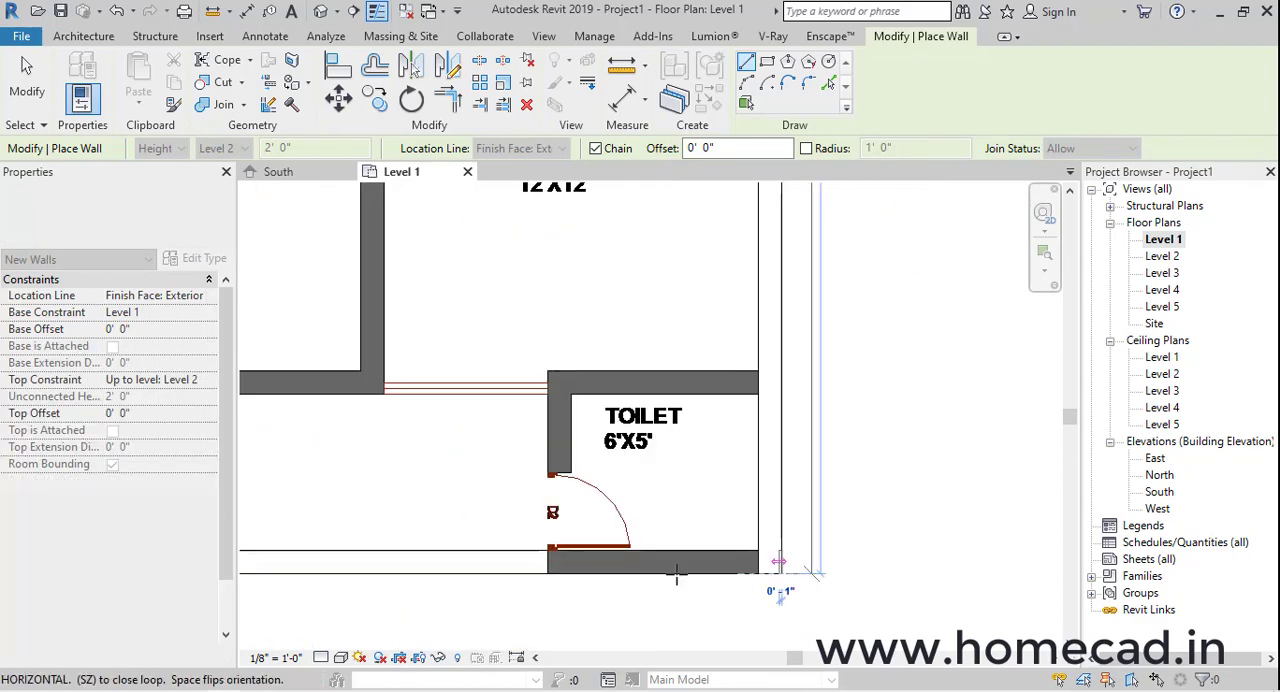
{"action": "left_click", "coordinate": [548, 574]}
{"action": "left_click", "coordinate": [548, 394]}
Continue the wall chain along the bedroom and drawing room front, and up beside the staircase to the kitchen wall
{"action": "scroll", "coordinate": [396, 394], "scroll_direction": "down", "scroll_amount": 2}
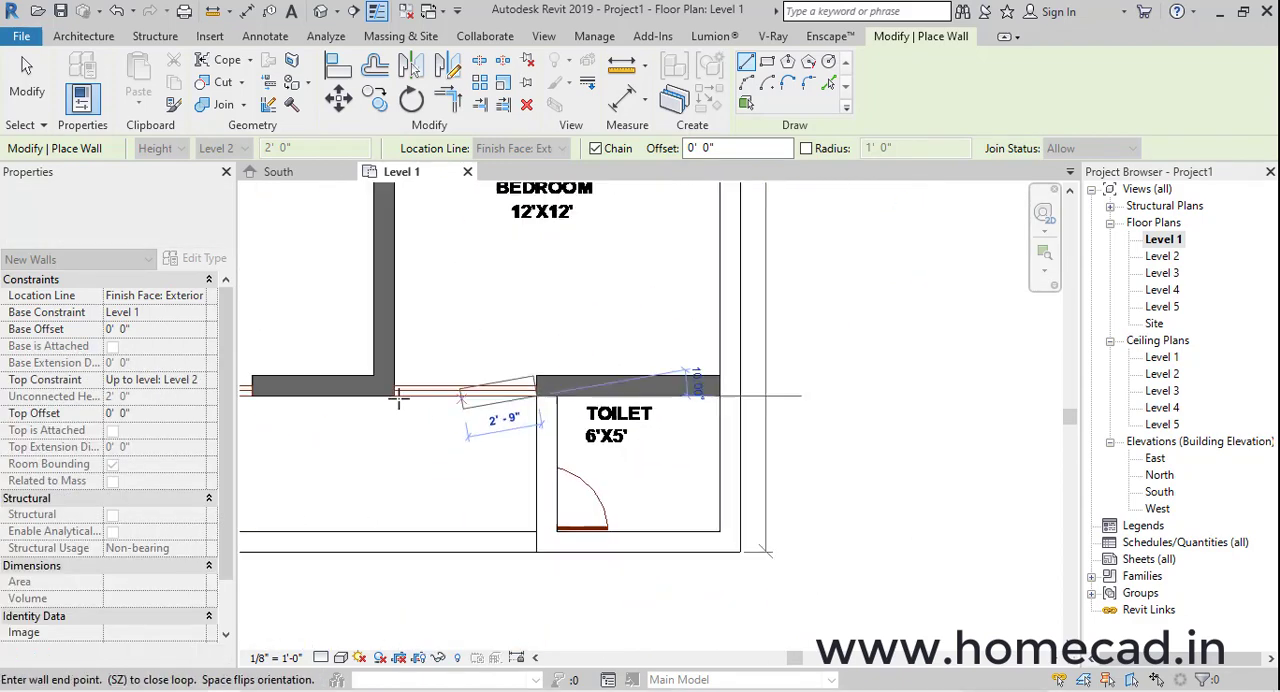
{"action": "middle_click_drag", "start_coordinate": [284, 390], "coordinate": [773, 408]}
{"action": "scroll", "coordinate": [518, 413], "scroll_direction": "up", "scroll_amount": 3}
{"action": "left_click", "coordinate": [517, 417]}
{"action": "scroll", "coordinate": [518, 400], "scroll_direction": "down", "scroll_amount": 4}
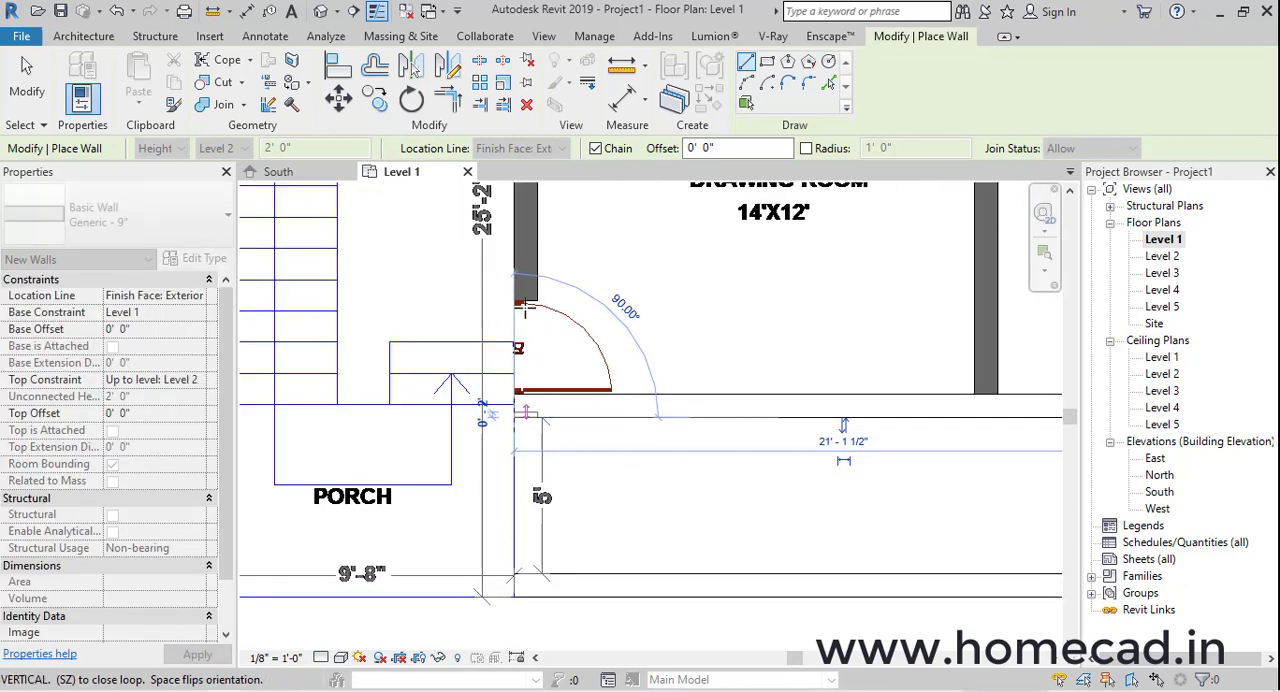
{"action": "middle_click_drag", "start_coordinate": [518, 200], "coordinate": [516, 431]}
{"action": "scroll", "coordinate": [514, 401], "scroll_direction": "up", "scroll_amount": 3}
{"action": "left_click", "coordinate": [527, 221]}
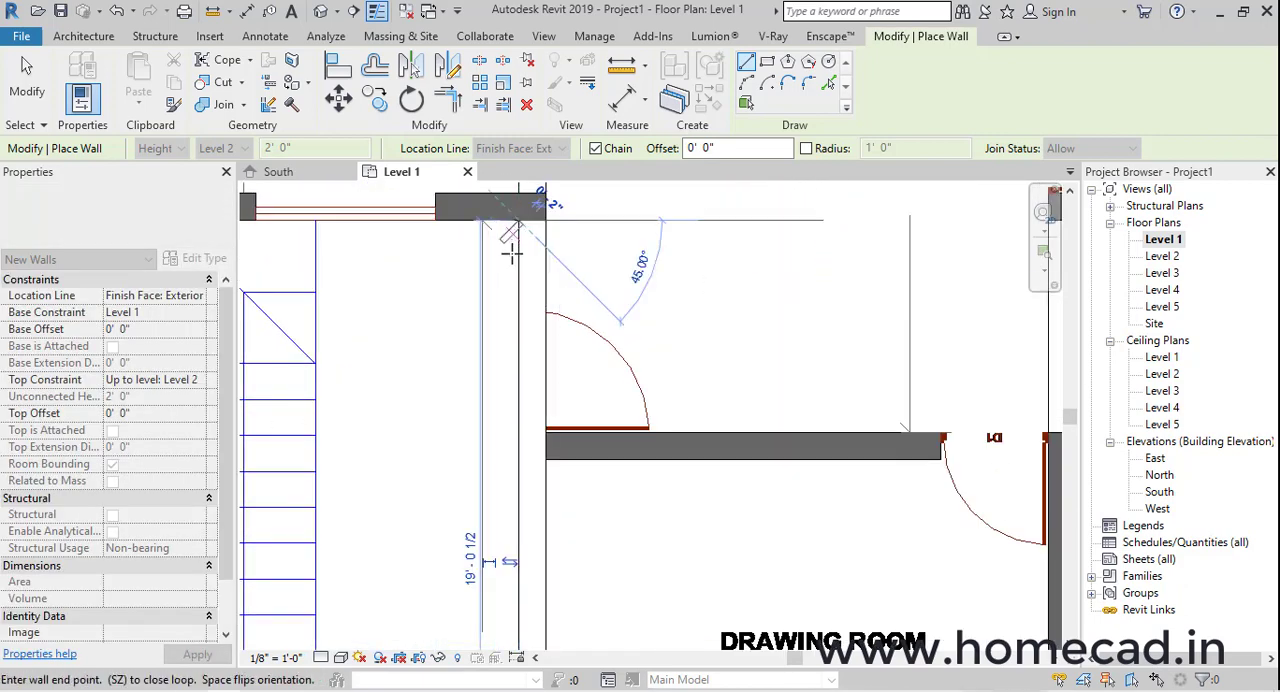
Draw the wall between kitchen and staircase to the outer edge and close the chain at the rear kitchen corner
{"action": "scroll", "coordinate": [448, 222], "scroll_direction": "down", "scroll_amount": 3}
{"action": "middle_click_drag", "start_coordinate": [448, 222], "coordinate": [727, 401]}
{"action": "scroll", "coordinate": [601, 387], "scroll_direction": "up", "scroll_amount": 4}
{"action": "left_click", "coordinate": [521, 414]}
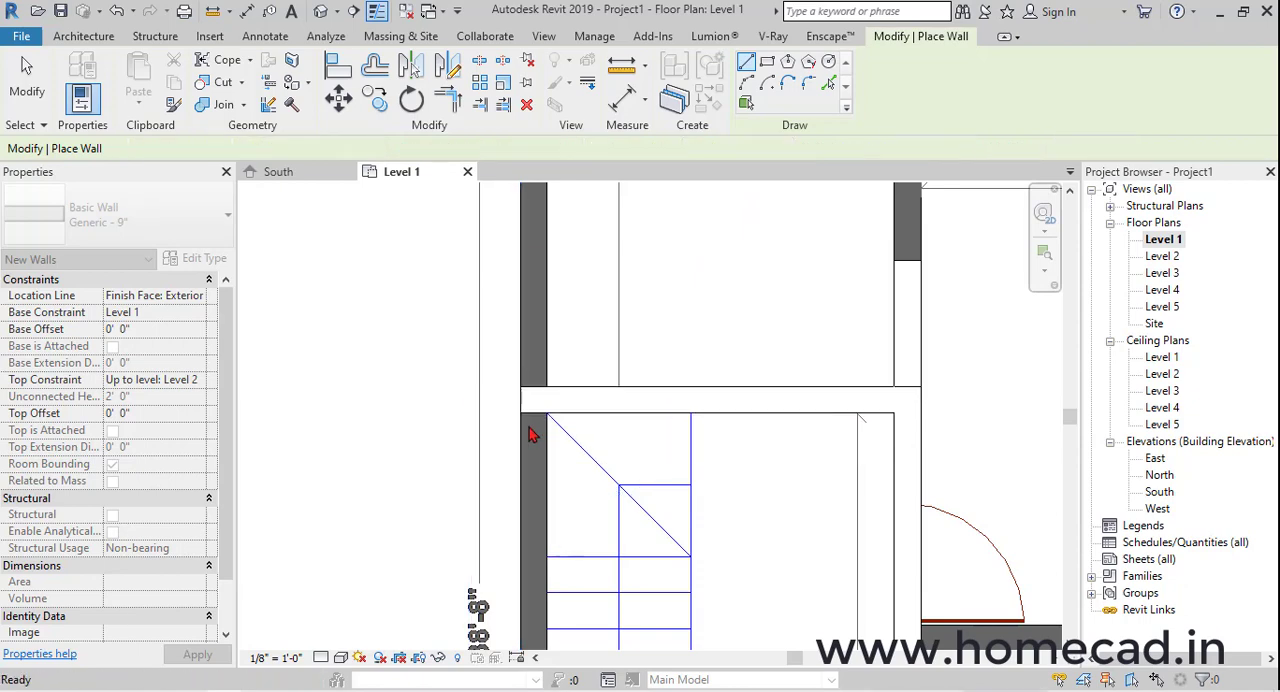
{"action": "scroll", "coordinate": [529, 428], "scroll_direction": "down", "scroll_amount": 5}
{"action": "left_click", "coordinate": [521, 420]}
{"action": "middle_click_drag", "start_coordinate": [527, 208], "coordinate": [524, 233]}
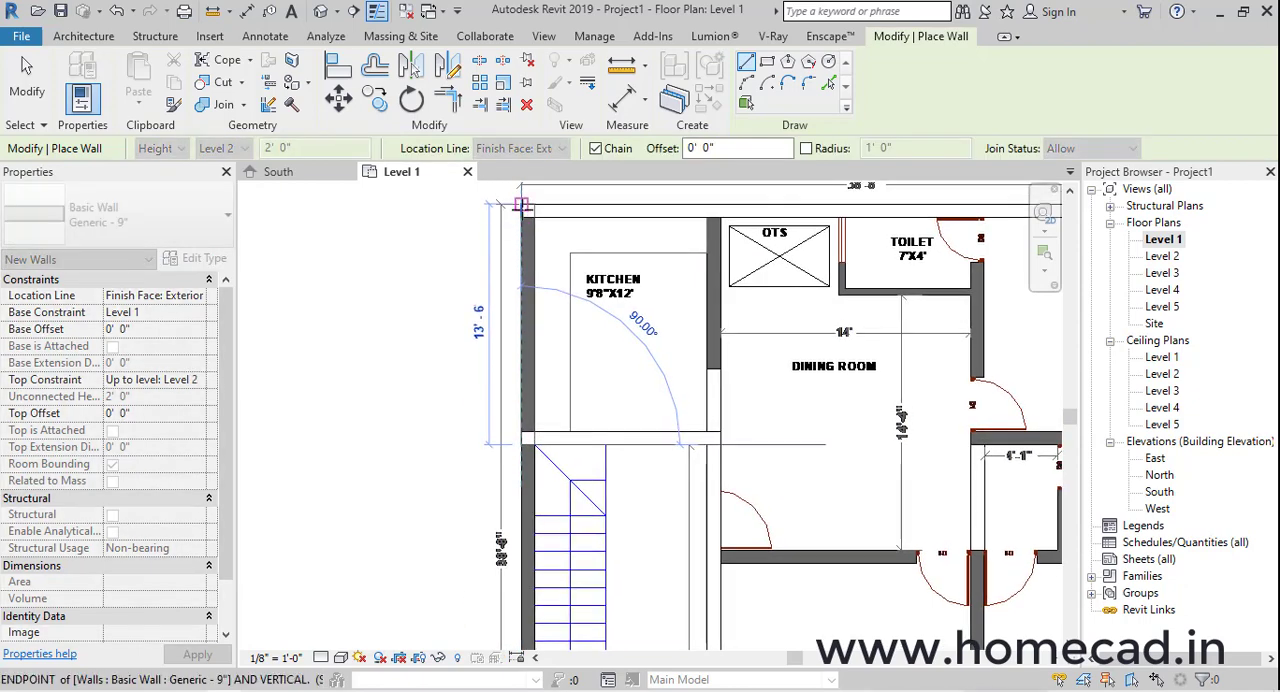
{"action": "left_click", "coordinate": [522, 205]}
Draw the outer wall beside the staircase from the kitchen's lower corner to the porch corner and end the chain
{"action": "middle_click_drag", "start_coordinate": [546, 461], "coordinate": [635, 252]}
{"action": "scroll", "coordinate": [614, 255], "scroll_direction": "up", "scroll_amount": 2}
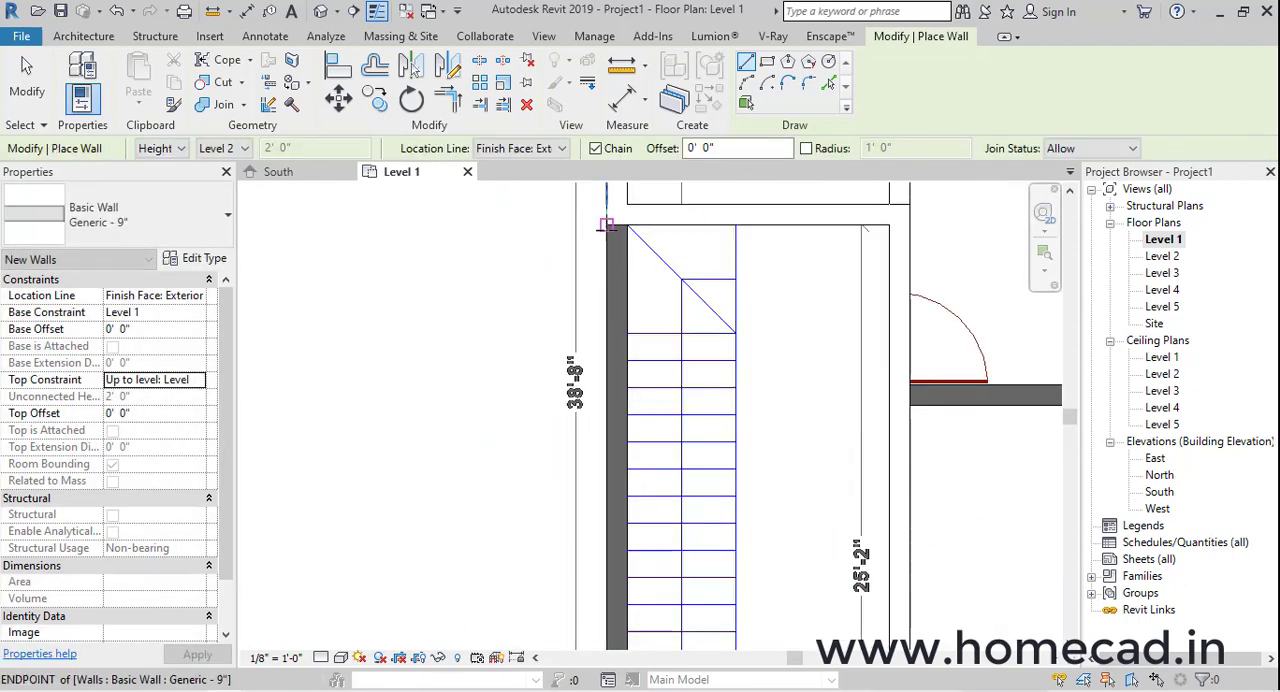
{"action": "left_click", "coordinate": [606, 225]}
{"action": "scroll", "coordinate": [604, 378], "scroll_direction": "down", "scroll_amount": 2}
{"action": "middle_click_drag", "start_coordinate": [612, 462], "coordinate": [620, 180]}
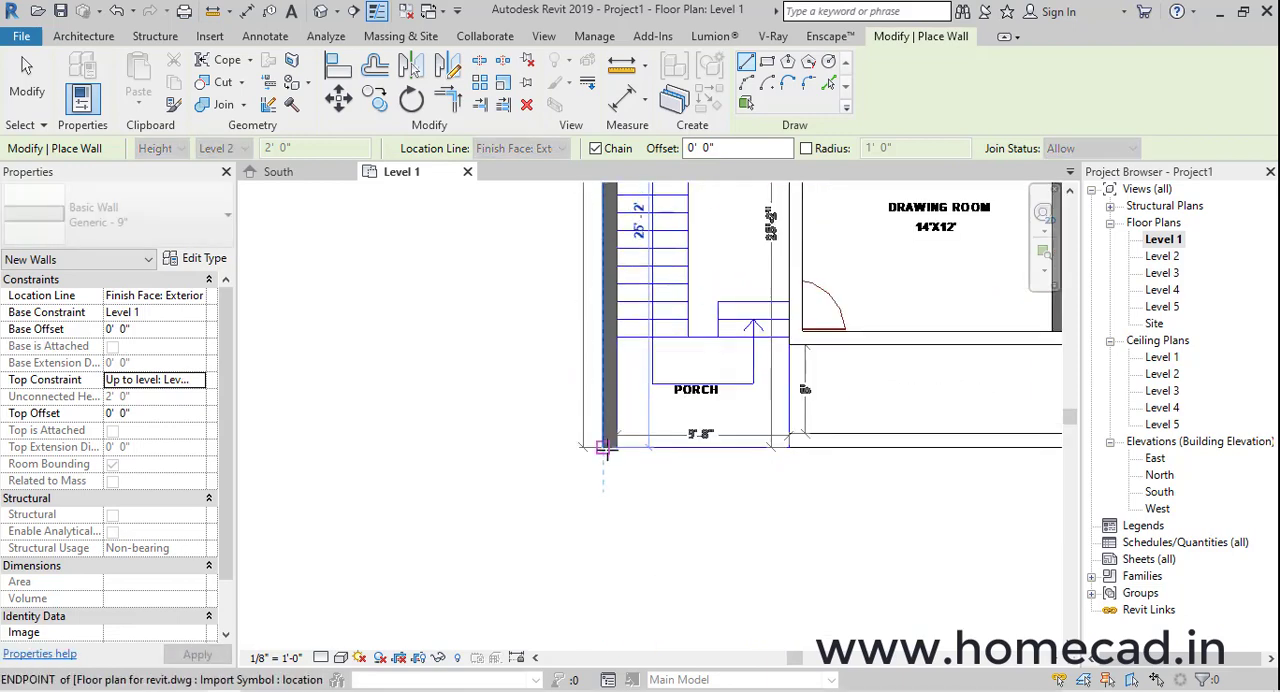
{"action": "left_click", "coordinate": [604, 448]}
{"action": "key", "text": "Escape"}
Open the default 3D view, set its visual style to Realistic, and examine the drawn walls
{"action": "scroll", "coordinate": [608, 452], "scroll_direction": "down", "scroll_amount": 2}
{"action": "middle_click_drag", "start_coordinate": [780, 403], "coordinate": [662, 460]}
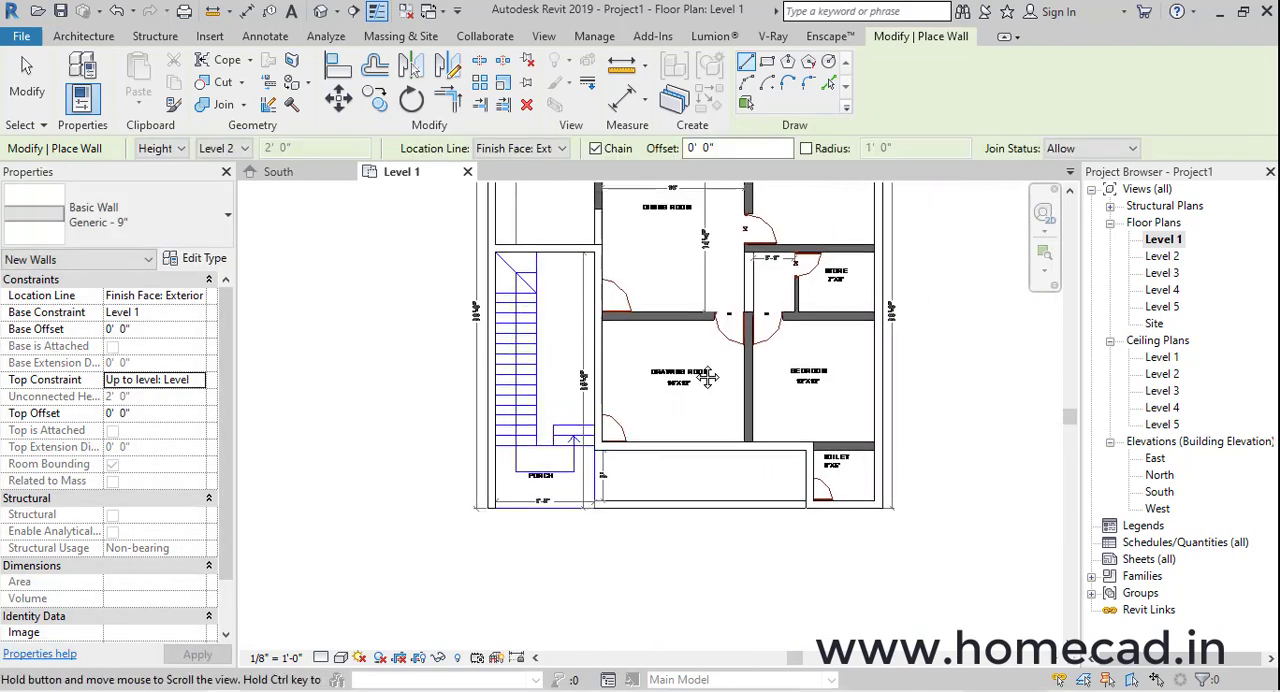
{"action": "middle_click_drag", "start_coordinate": [709, 377], "coordinate": [678, 414]}
{"action": "left_click", "coordinate": [326, 12]}
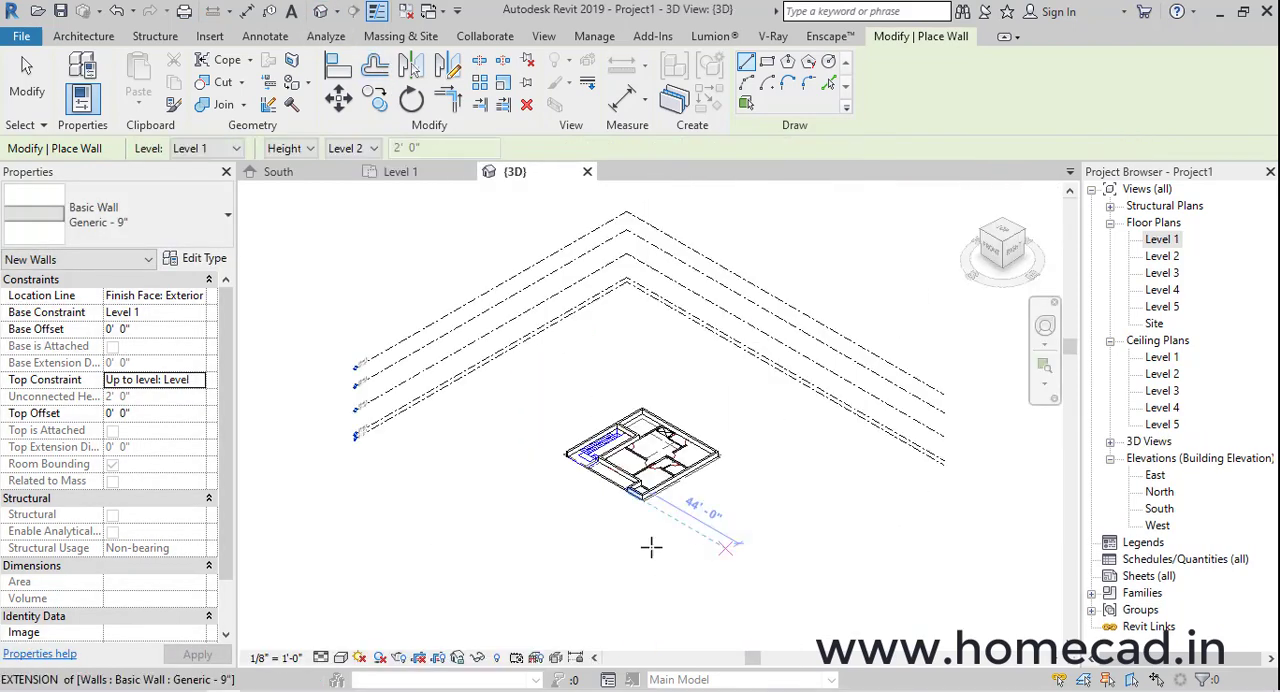
{"action": "left_click", "coordinate": [359, 658]}
{"action": "left_click", "coordinate": [375, 616]}
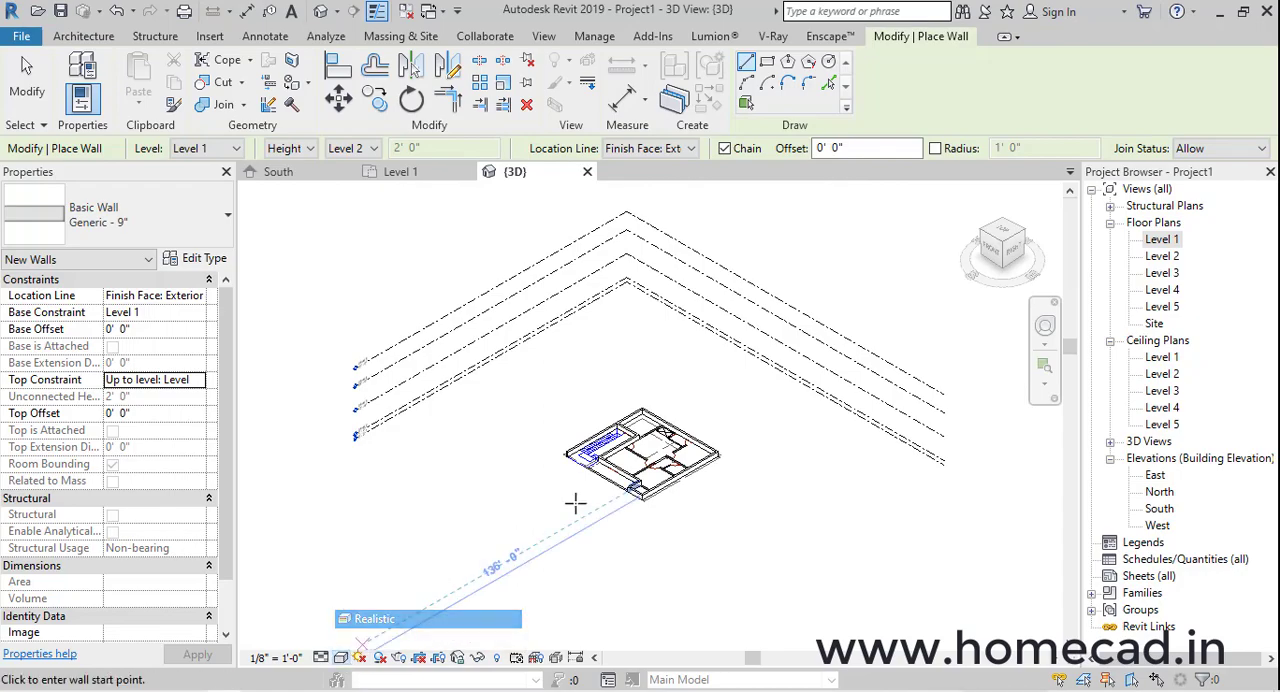
{"action": "scroll", "coordinate": [650, 490], "scroll_direction": "up", "scroll_amount": 3}
{"action": "scroll", "coordinate": [678, 483], "scroll_direction": "up", "scroll_amount": 3}
{"action": "mouse_move", "coordinate": [678, 483]}
{"action": "middle_mouse_down", "text": "shift"}
{"action": "mouse_move", "coordinate": [749, 503]}
{"action": "mouse_move", "coordinate": [877, 480]}
{"action": "middle_mouse_up", "text": "shift"}
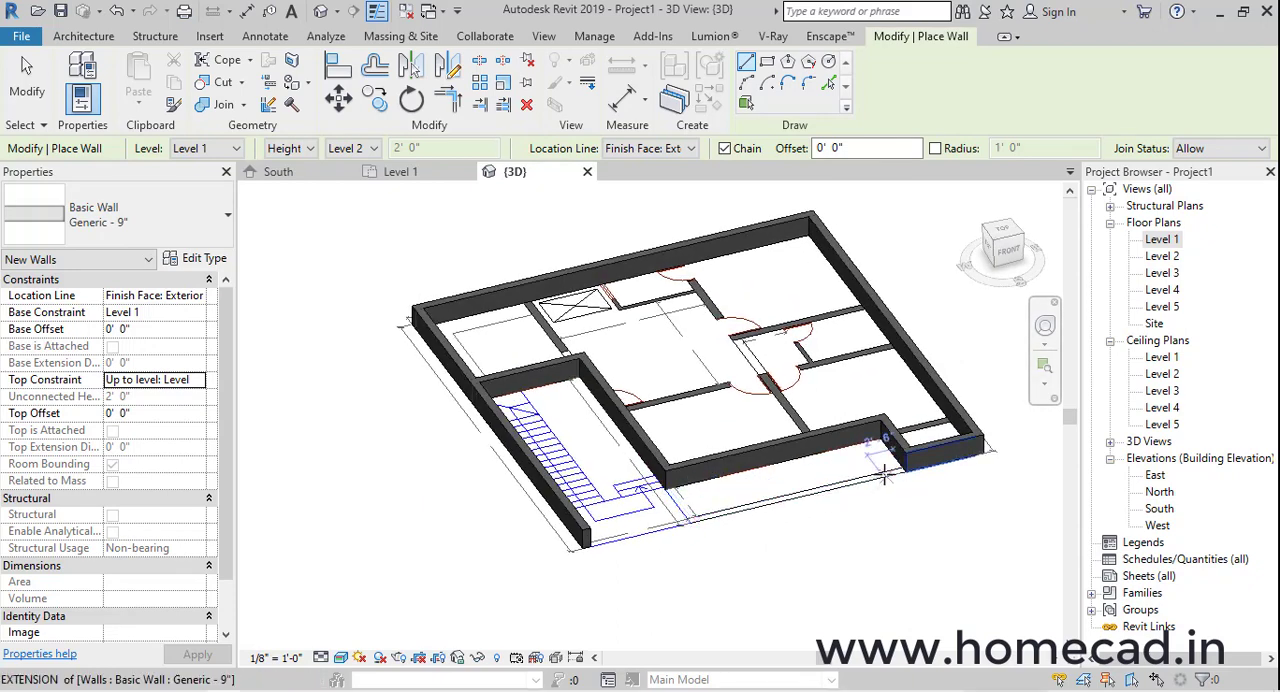
{"action": "middle_click_drag", "start_coordinate": [882, 473], "coordinate": [795, 481]}
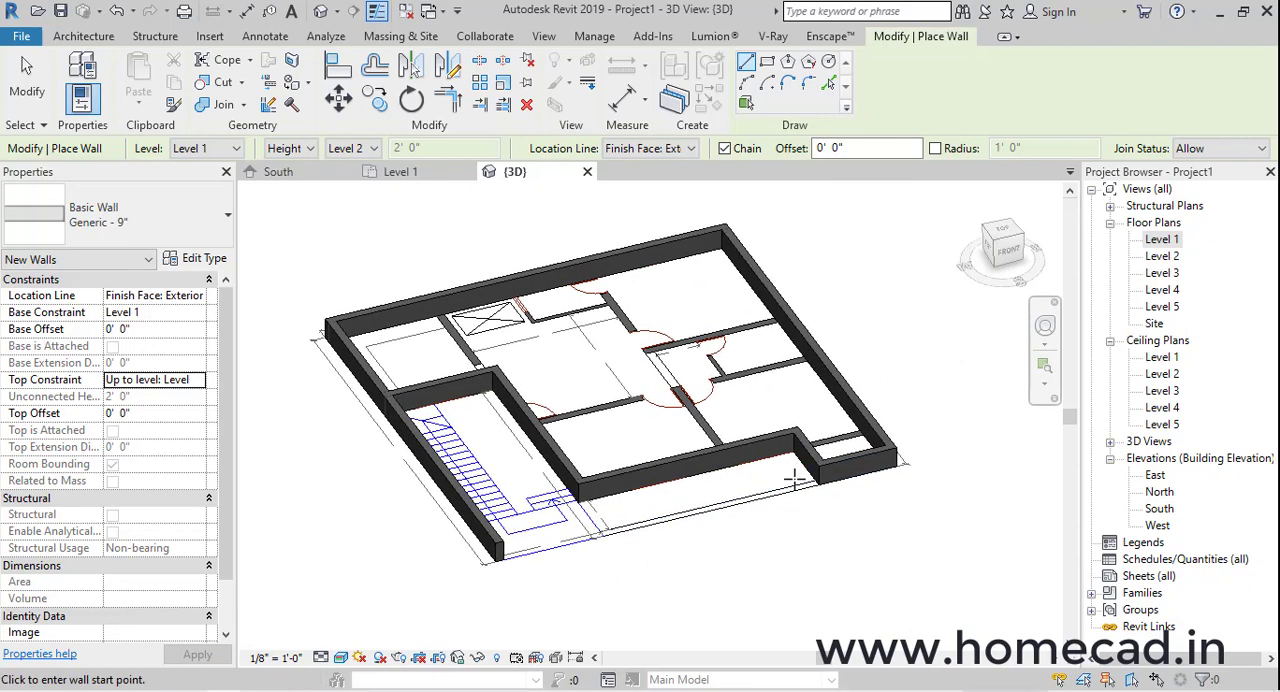
In the Level 2 floor plan, start the Floor tool and duplicate the Generic - 12" type as Generic - 6"
{"action": "double_click", "coordinate": [1162, 256]}
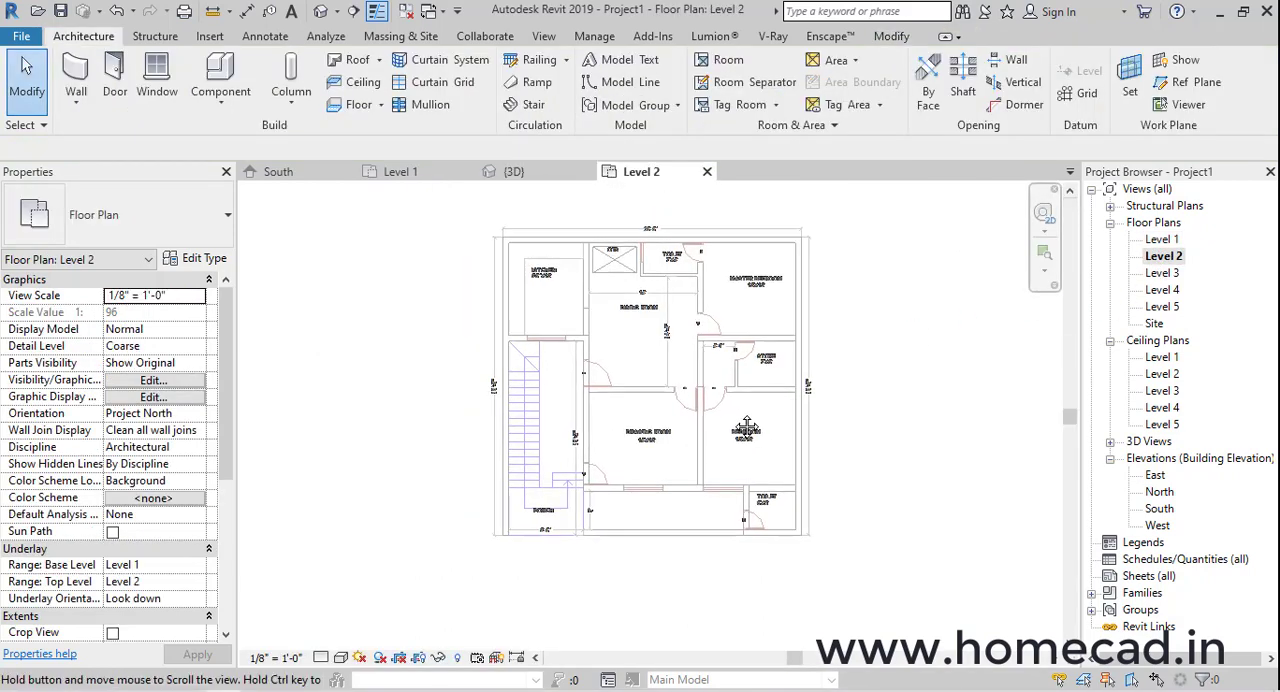
{"action": "middle_click_drag", "start_coordinate": [746, 428], "coordinate": [730, 465]}
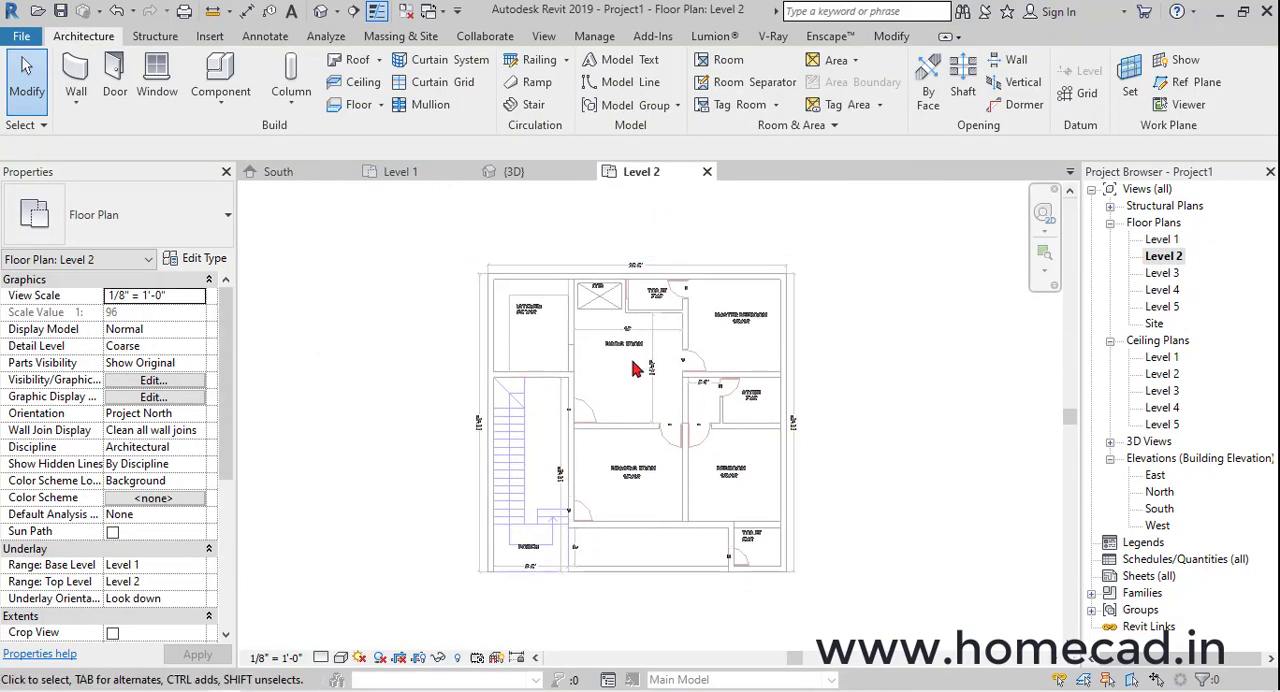
{"action": "left_click", "coordinate": [352, 104]}
{"action": "left_click", "coordinate": [194, 260]}
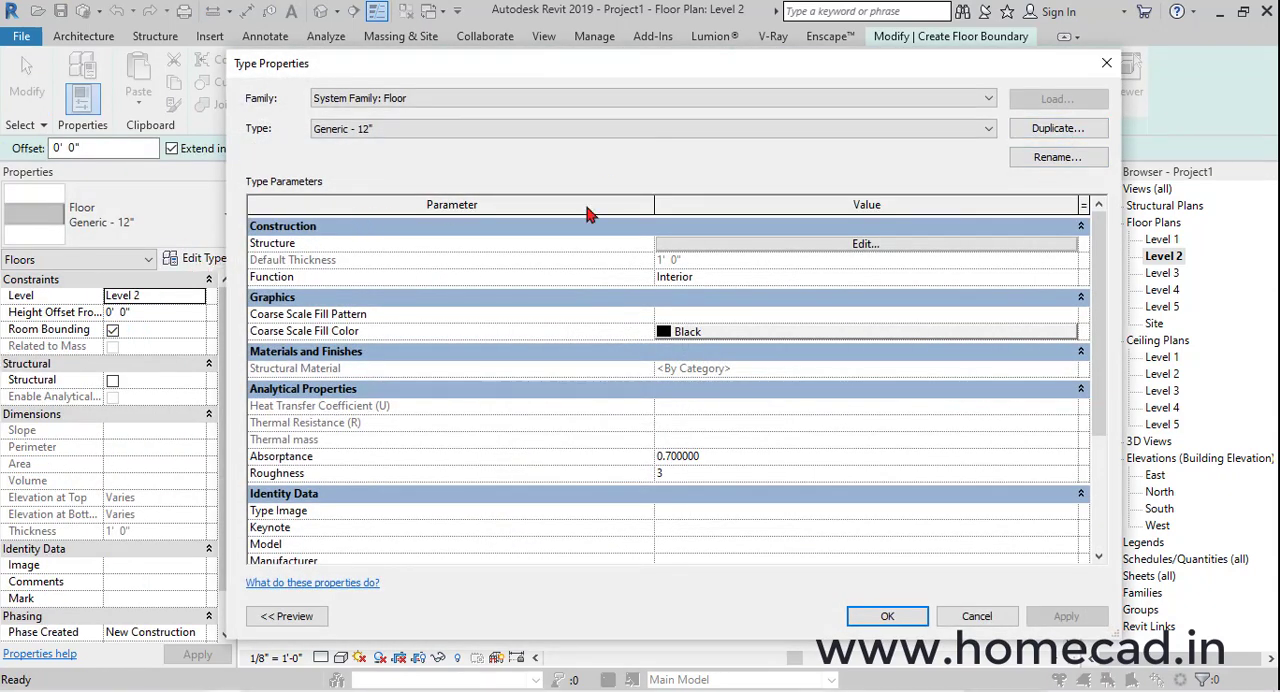
{"action": "left_click", "coordinate": [1066, 130]}
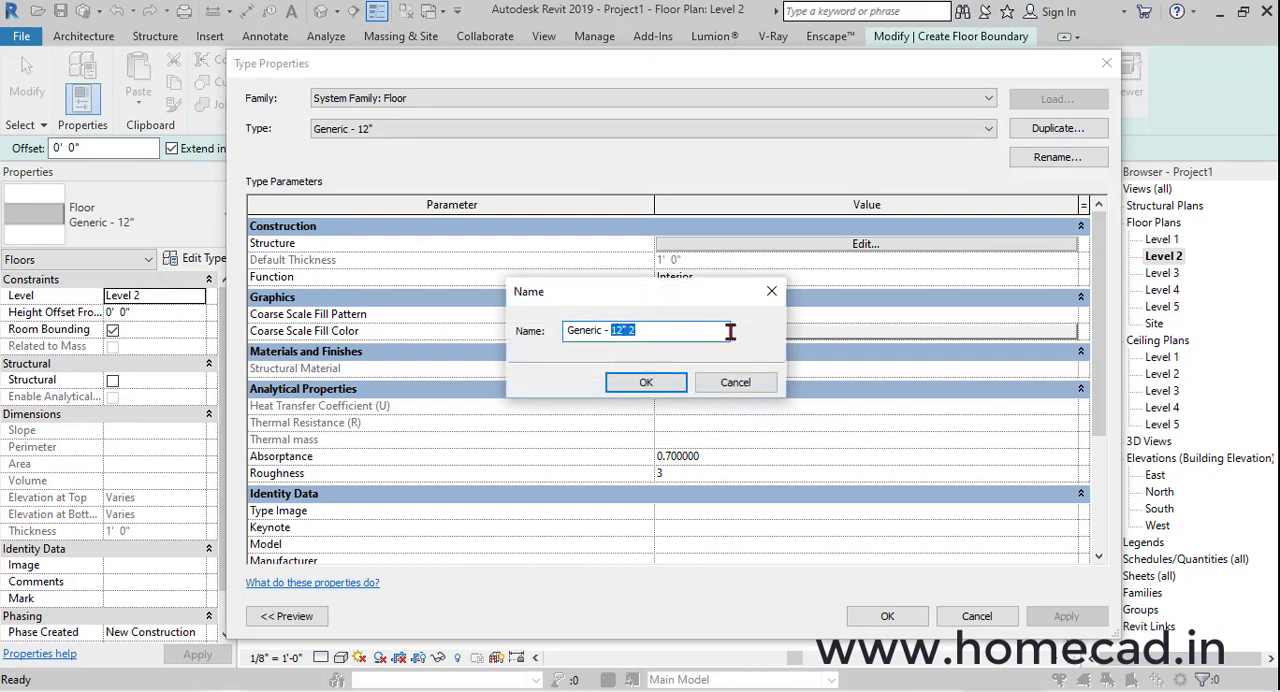
{"action": "left_click", "coordinate": [647, 383]}
Set the structure layer thickness of the Generic - 6" floor type to 6" and apply the type
{"action": "left_click", "coordinate": [860, 248]}
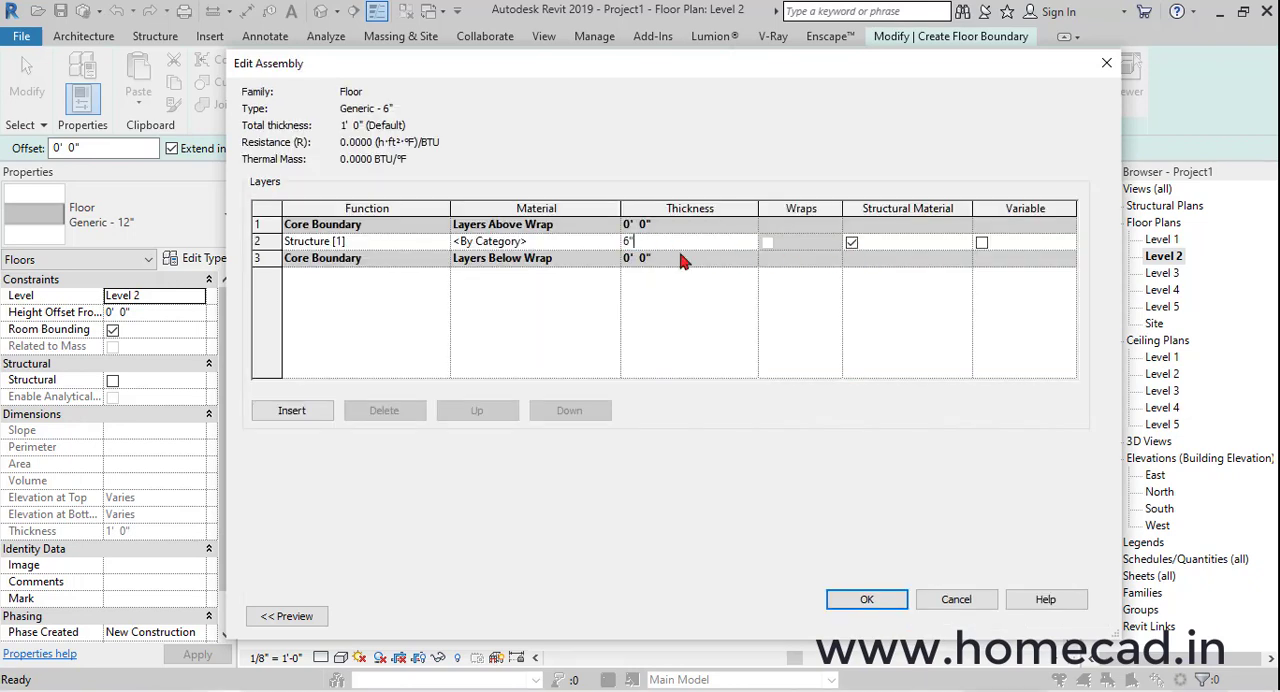
{"action": "left_click", "coordinate": [862, 602]}
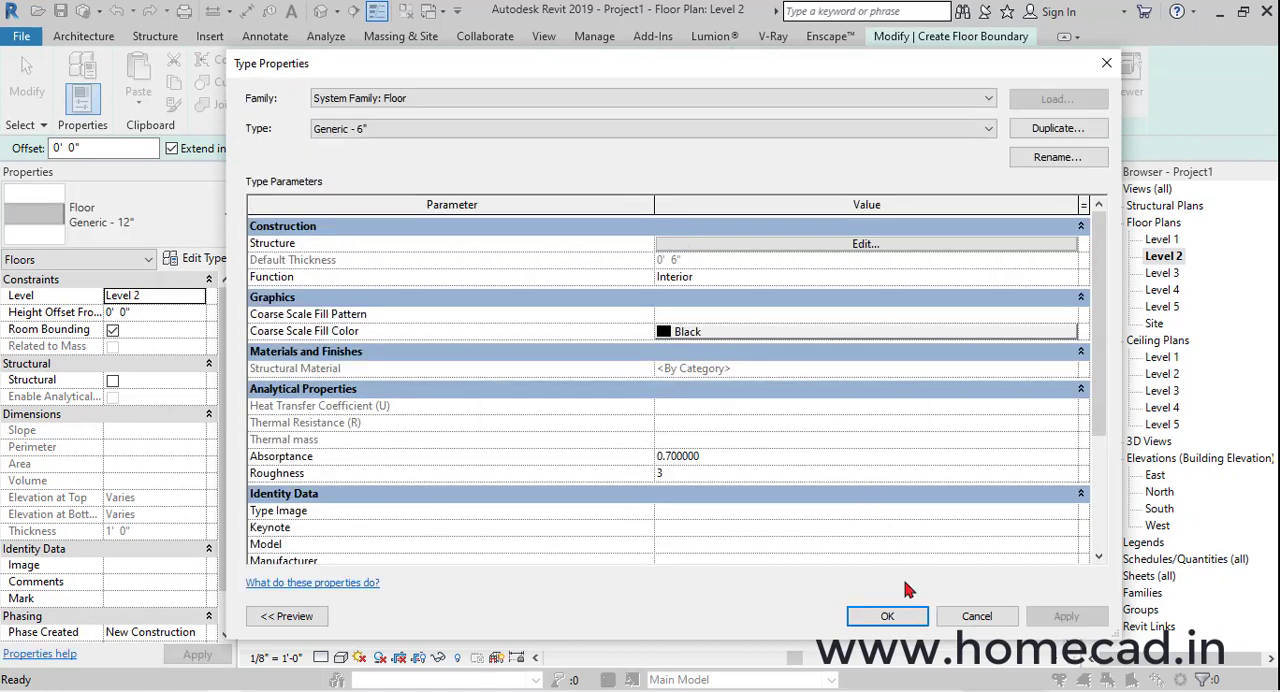
{"action": "left_click", "coordinate": [887, 615]}
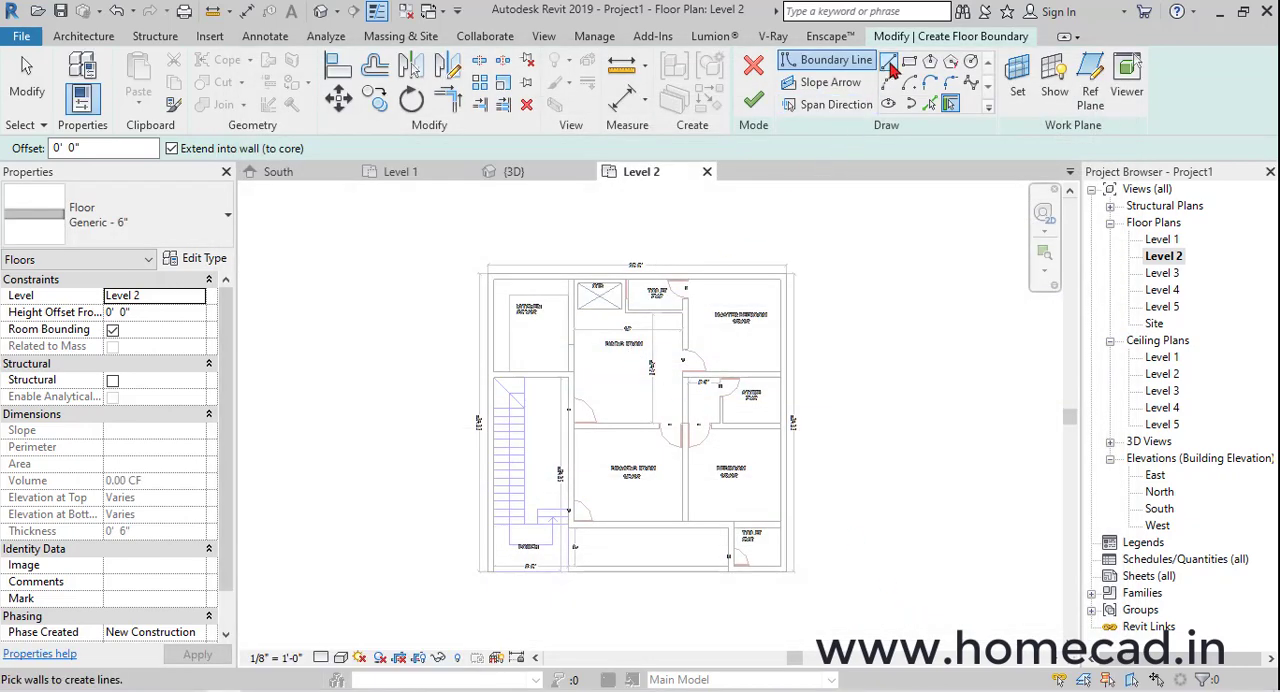
Sketch the floor boundary with straight lines along the rear wall and down the bedroom-side wall to the front toilet's outer corner
{"action": "left_click", "coordinate": [888, 60]}
{"action": "scroll", "coordinate": [450, 285], "scroll_direction": "up", "scroll_amount": 3}
{"action": "left_click", "coordinate": [443, 297]}
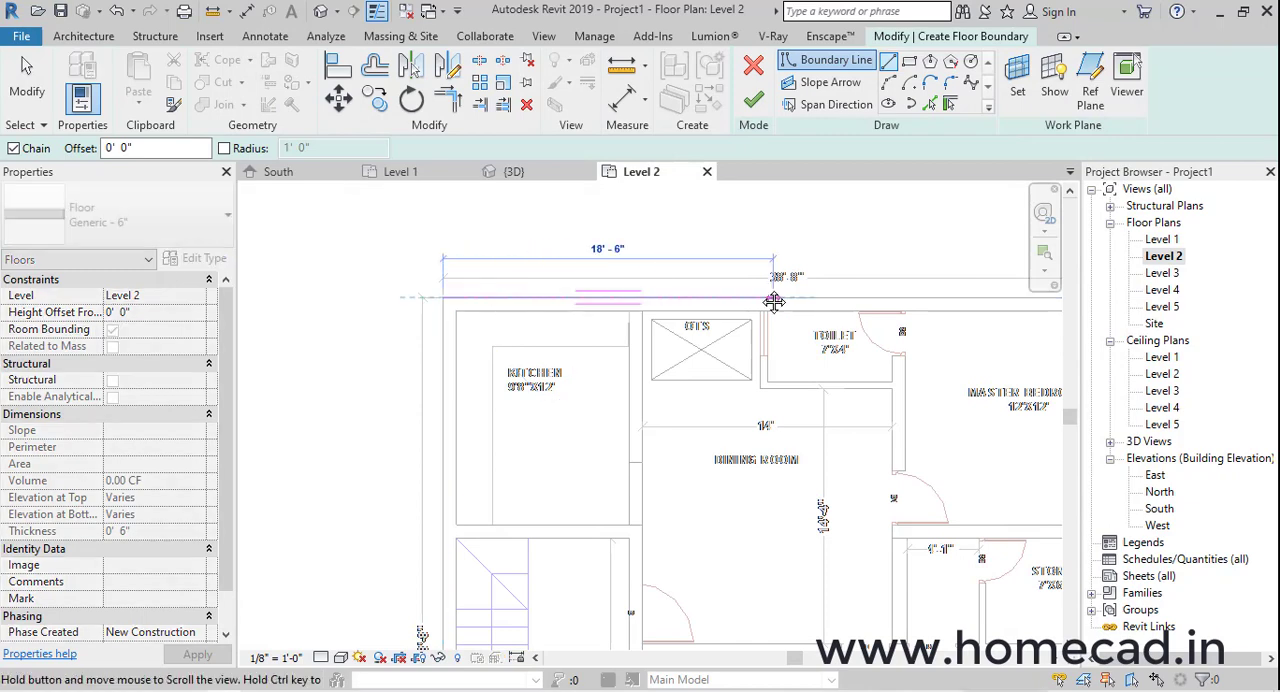
{"action": "middle_click_drag", "start_coordinate": [774, 302], "coordinate": [422, 269]}
{"action": "left_click", "coordinate": [778, 264]}
{"action": "scroll", "coordinate": [777, 340], "scroll_direction": "down", "scroll_amount": 2}
{"action": "middle_click_drag", "start_coordinate": [788, 449], "coordinate": [836, 215]}
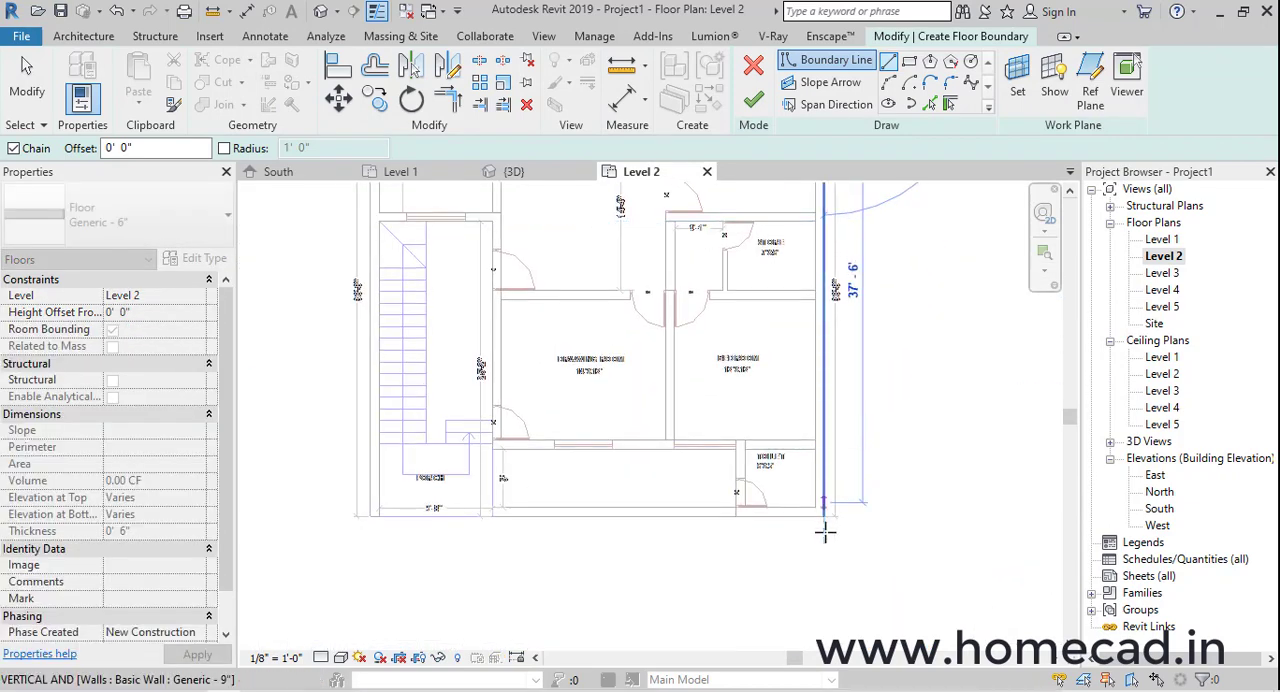
{"action": "scroll", "coordinate": [825, 532], "scroll_direction": "up", "scroll_amount": 2}
{"action": "left_click", "coordinate": [822, 508]}
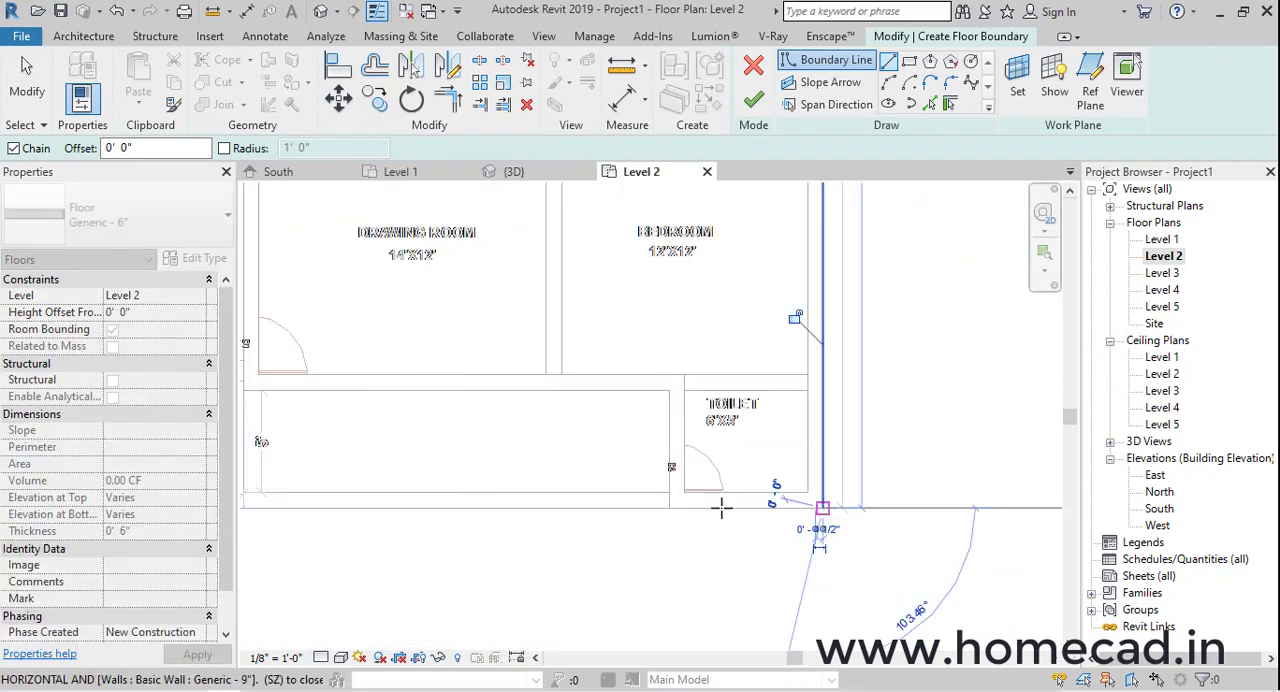
Continue the floor boundary around the toilet, along the drawing room's front wall, and up the staircase-side wall to the kitchen wall
{"action": "left_click", "coordinate": [669, 390]}
{"action": "middle_click_drag", "start_coordinate": [592, 389], "coordinate": [986, 411]}
{"action": "left_click", "coordinate": [638, 411]}
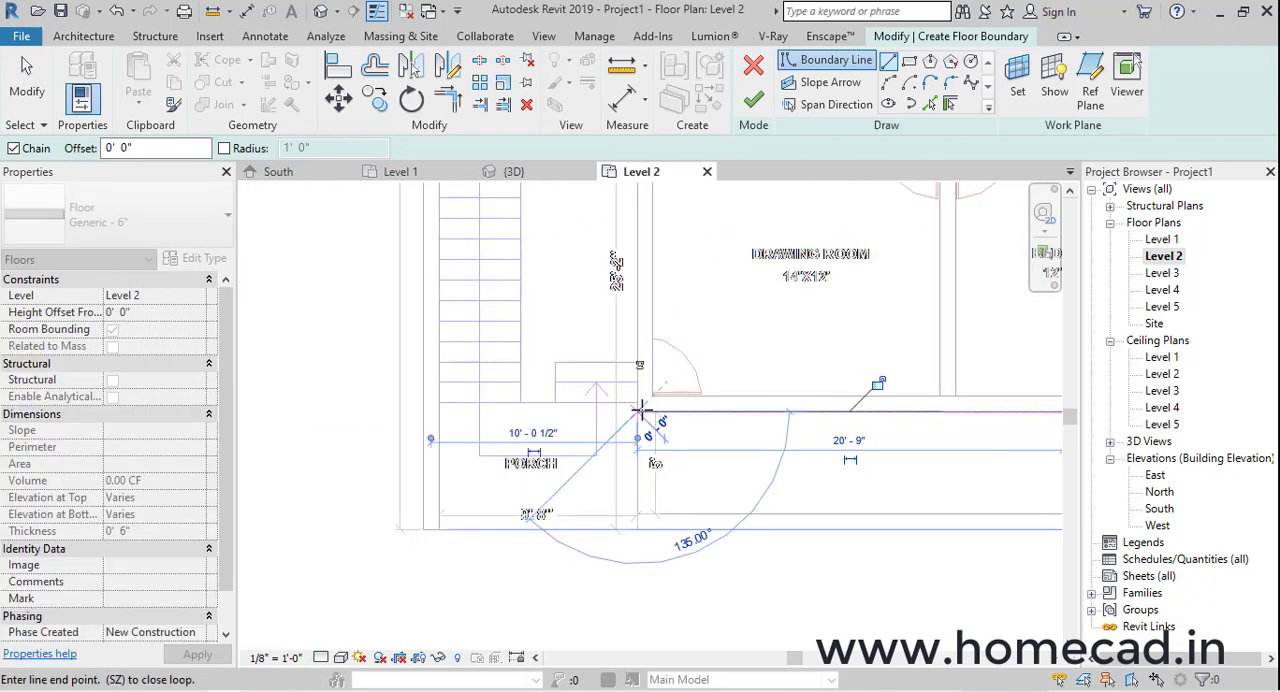
{"action": "scroll", "coordinate": [641, 405], "scroll_direction": "down", "scroll_amount": 2}
{"action": "middle_click_drag", "start_coordinate": [640, 240], "coordinate": [640, 417]}
{"action": "scroll", "coordinate": [642, 340], "scroll_direction": "up", "scroll_amount": 3}
{"action": "left_click", "coordinate": [640, 247]}
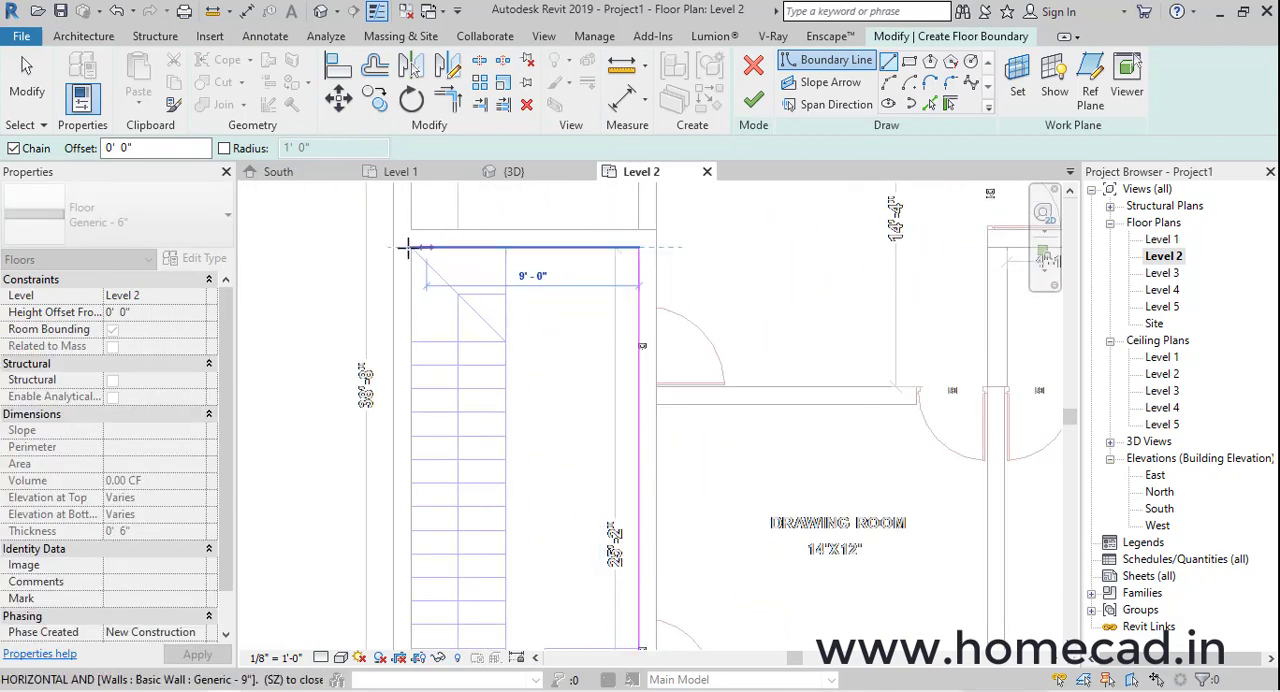
Close the floor boundary along the kitchen's stair-side and outer walls back to the starting corner, and finish the sketch
{"action": "left_click", "coordinate": [396, 248]}
{"action": "scroll", "coordinate": [397, 246], "scroll_direction": "down", "scroll_amount": 2}
{"action": "middle_click_drag", "start_coordinate": [401, 240], "coordinate": [410, 523]}
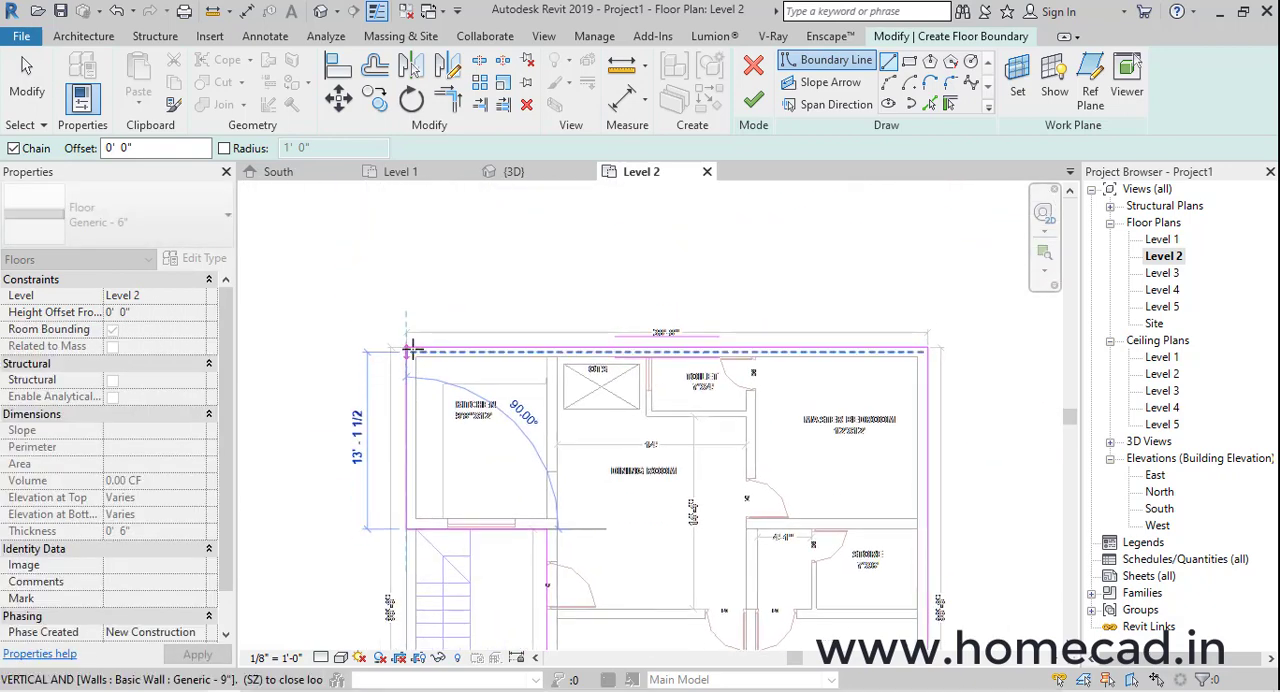
{"action": "left_click", "coordinate": [411, 350]}
{"action": "left_click", "coordinate": [753, 100]}
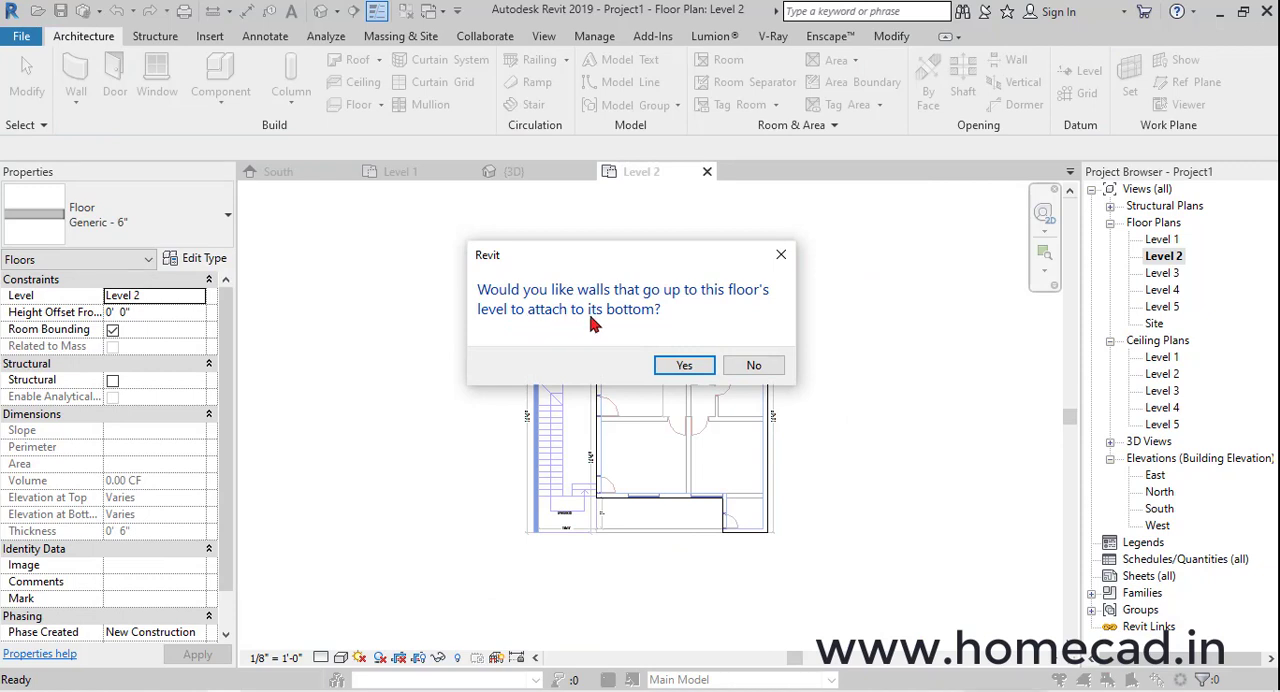
Attach the ground-floor walls to the new slab's bottom, and detach the targets from the staircase-side wall that misses the slab
{"action": "left_click", "coordinate": [681, 366]}
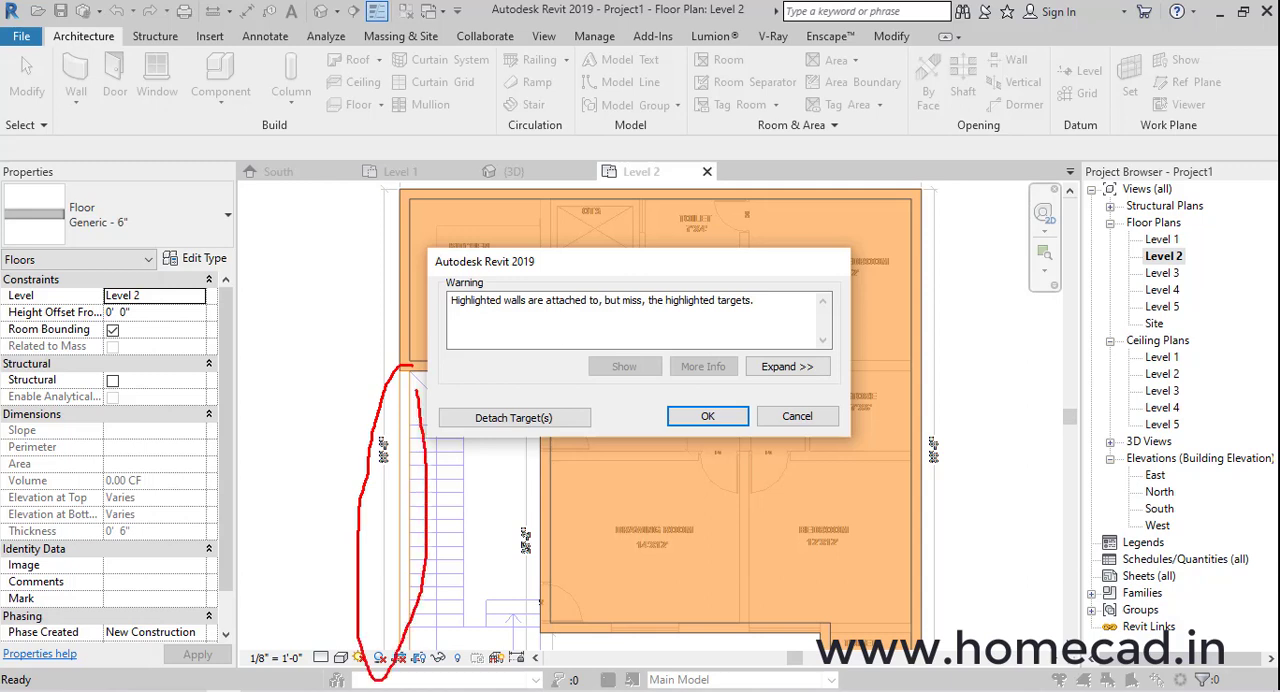
{"action": "left_click_drag", "start_coordinate": [427, 251], "coordinate": [851, 432]}
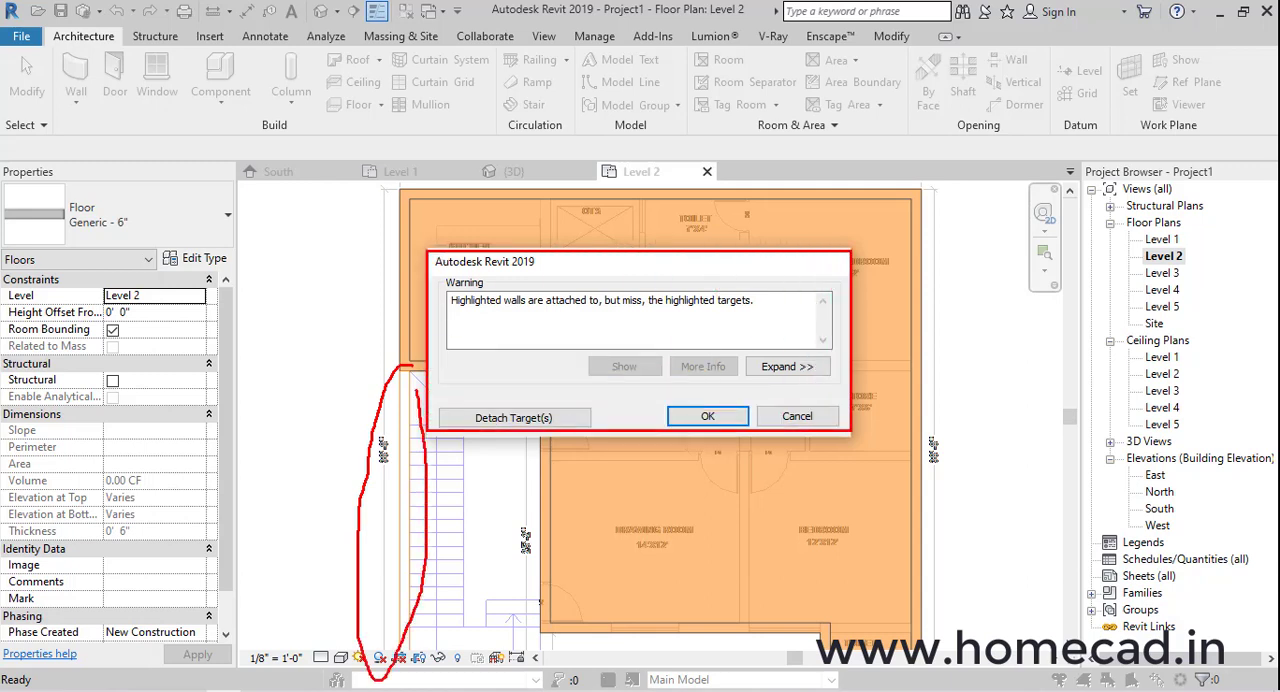
{"action": "left_click", "coordinate": [540, 417]}
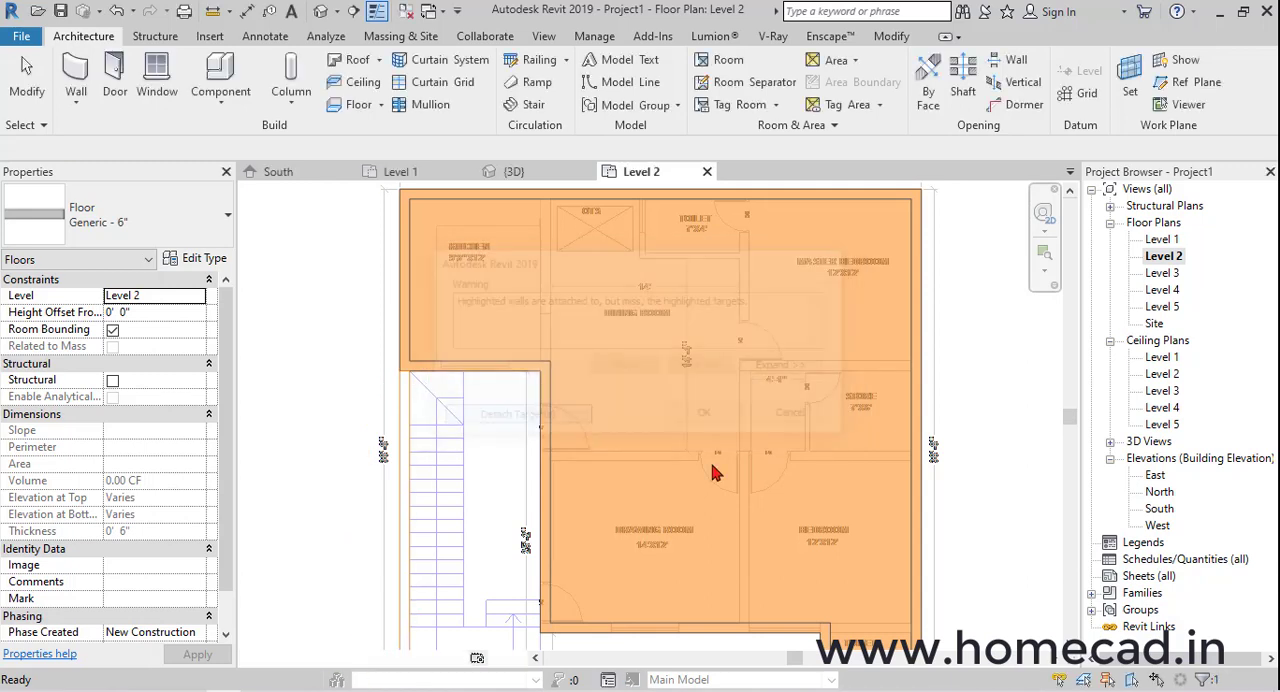
Examine in 3D how the staircase's outer wall and the adjoining kitchen wall meet the floor slab
{"action": "left_click", "coordinate": [323, 11]}
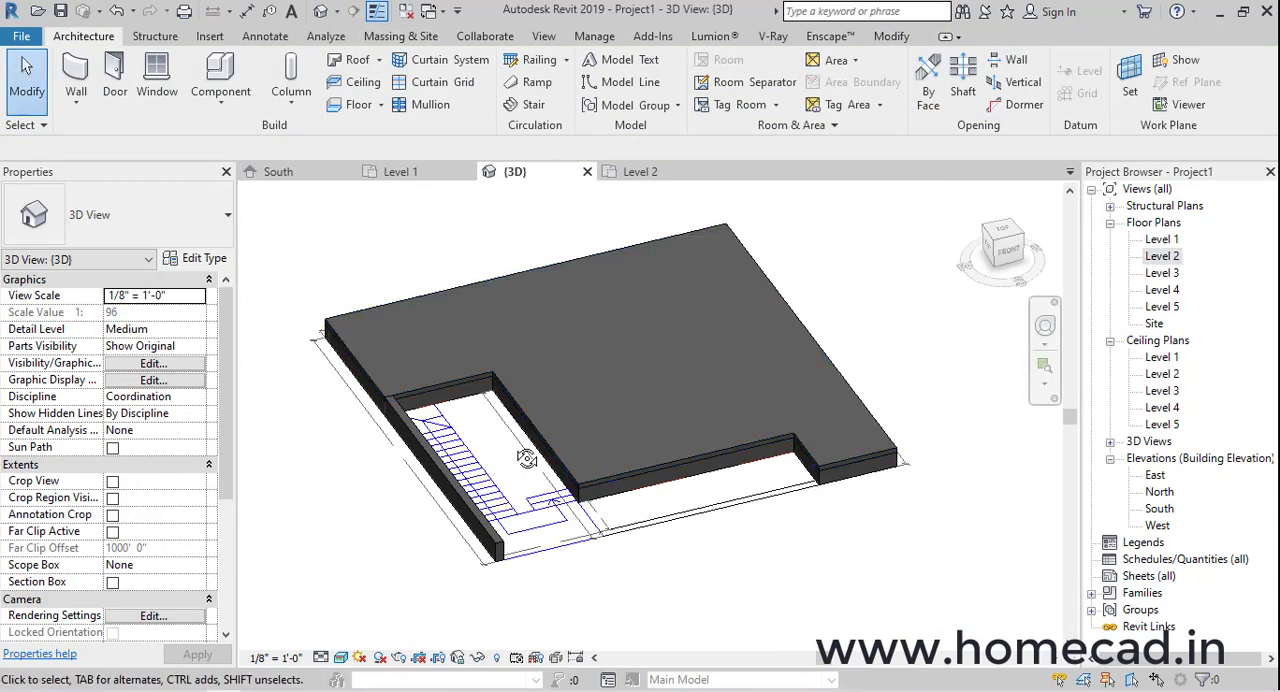
{"action": "scroll", "coordinate": [500, 463], "scroll_direction": "up", "scroll_amount": 5}
{"action": "left_click", "coordinate": [500, 463]}
{"action": "middle_click_drag", "start_coordinate": [500, 463], "coordinate": [705, 405], "text": "shift"}
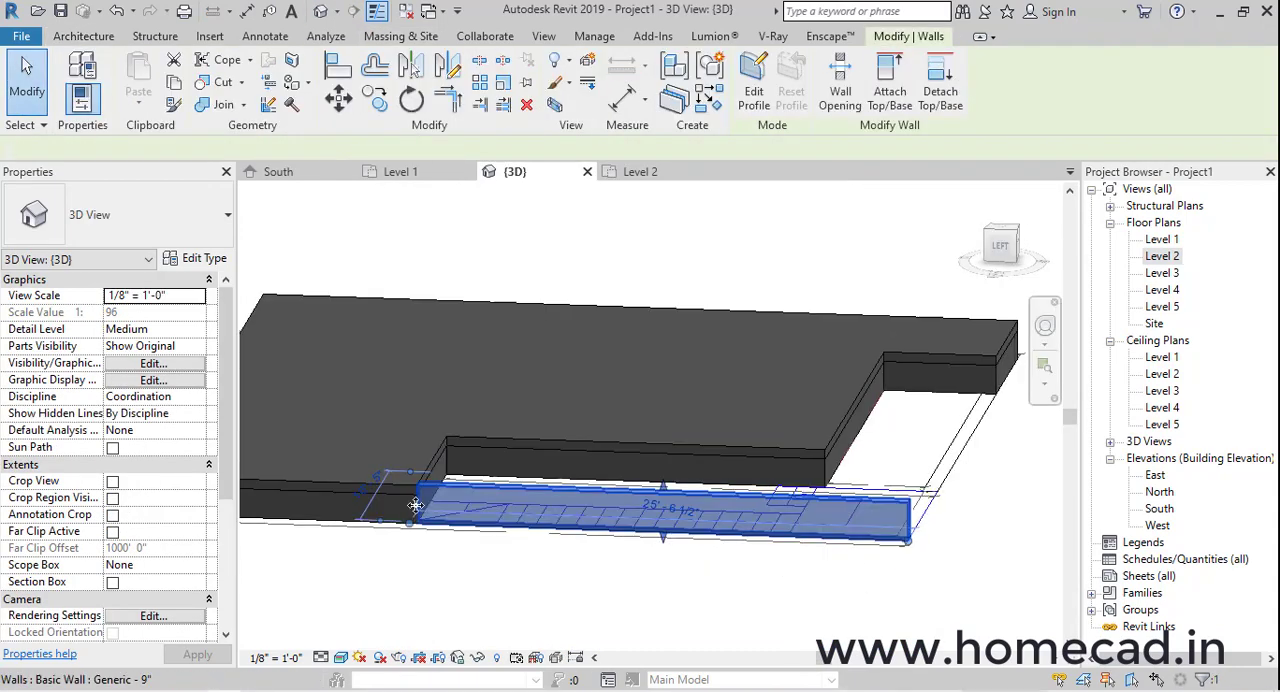
{"action": "key", "text": "Escape"}
{"action": "scroll", "coordinate": [416, 505], "scroll_direction": "up", "scroll_amount": 4}
{"action": "middle_click_drag", "start_coordinate": [437, 500], "coordinate": [570, 477]}
{"action": "left_click", "coordinate": [690, 455]}
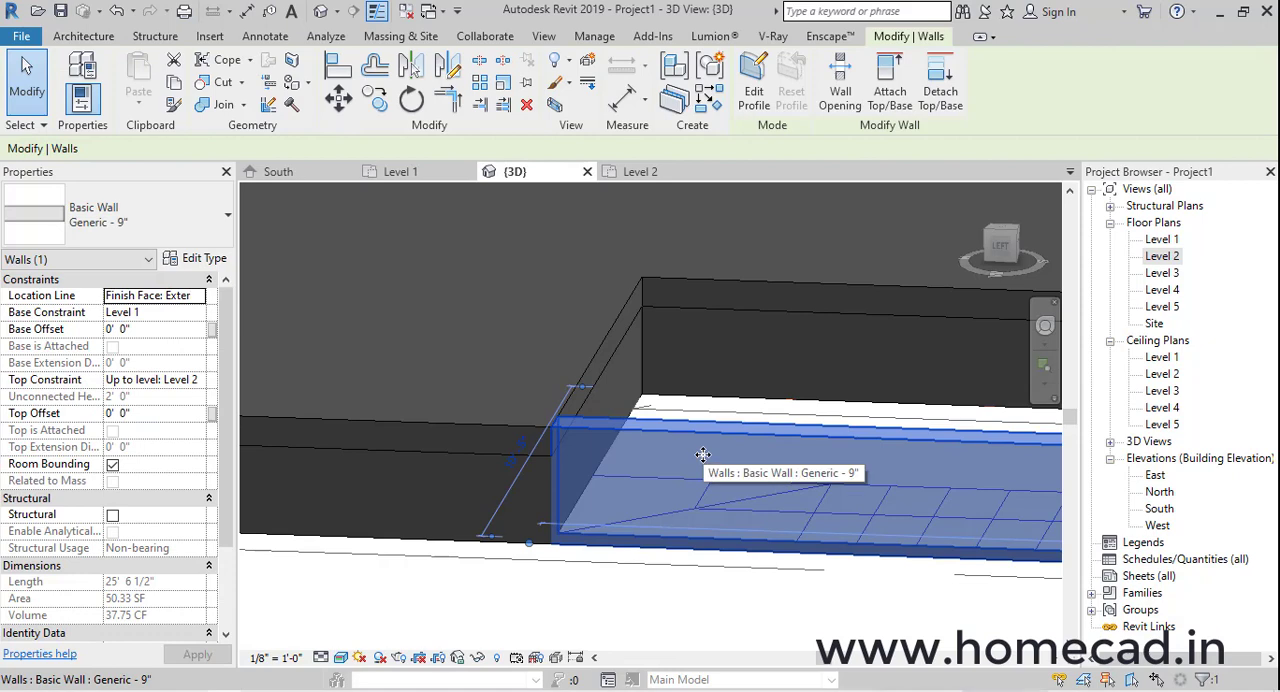
{"action": "key", "text": "Escape"}
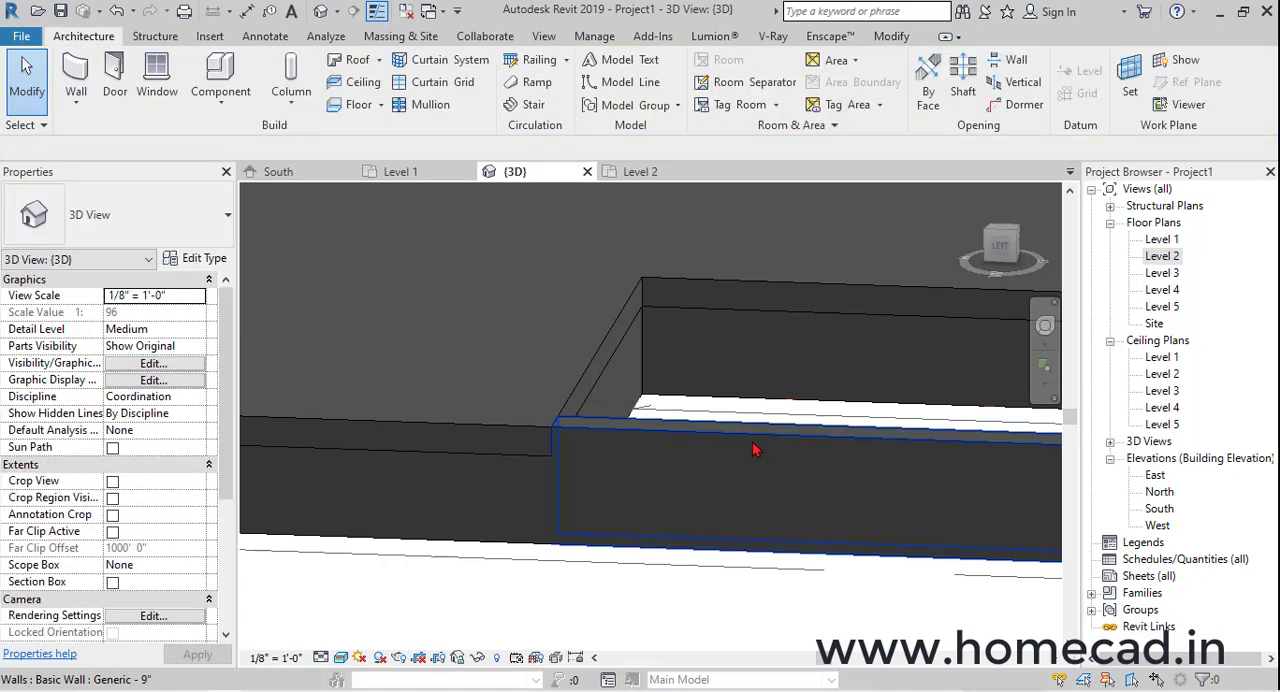
{"action": "left_click", "coordinate": [443, 494]}
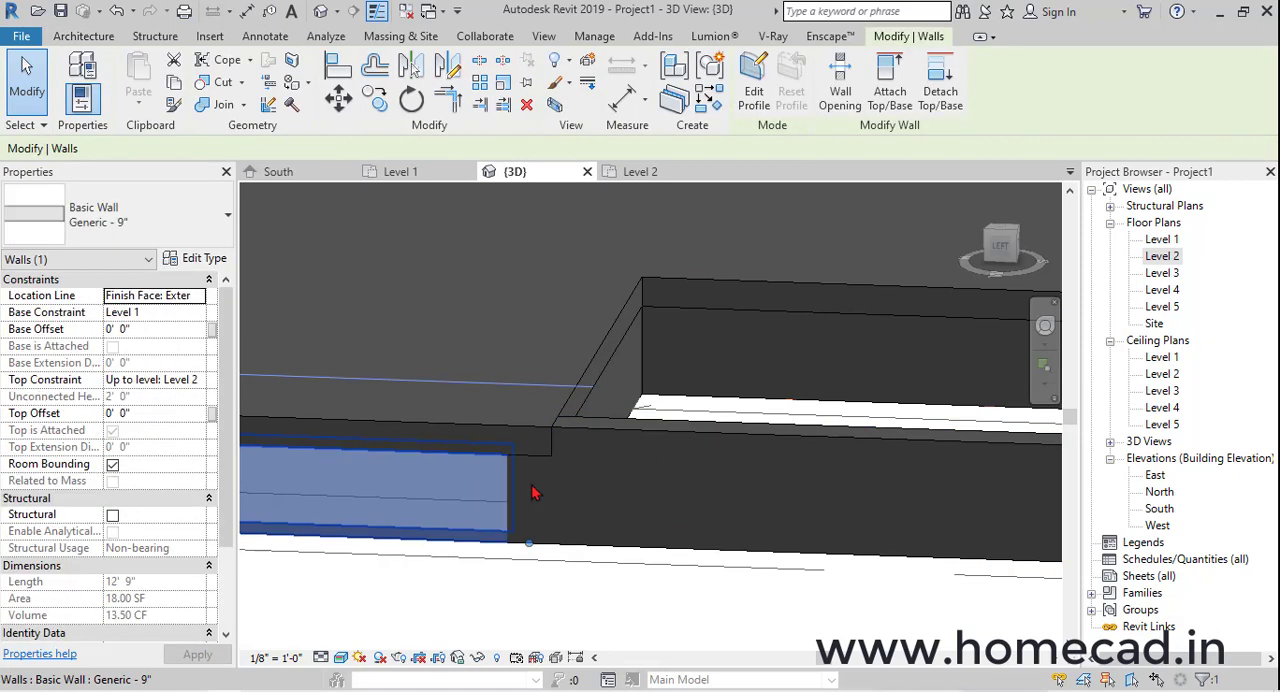
{"action": "left_click", "coordinate": [687, 488]}
{"action": "scroll", "coordinate": [607, 483], "scroll_direction": "down", "scroll_amount": 3}
{"action": "scroll", "coordinate": [607, 483], "scroll_direction": "down", "scroll_amount": 3}
{"action": "middle_click_drag", "start_coordinate": [874, 451], "coordinate": [754, 474], "text": "shift"}
{"action": "middle_click_drag", "start_coordinate": [754, 474], "coordinate": [856, 453]}
{"action": "key", "text": "Escape"}
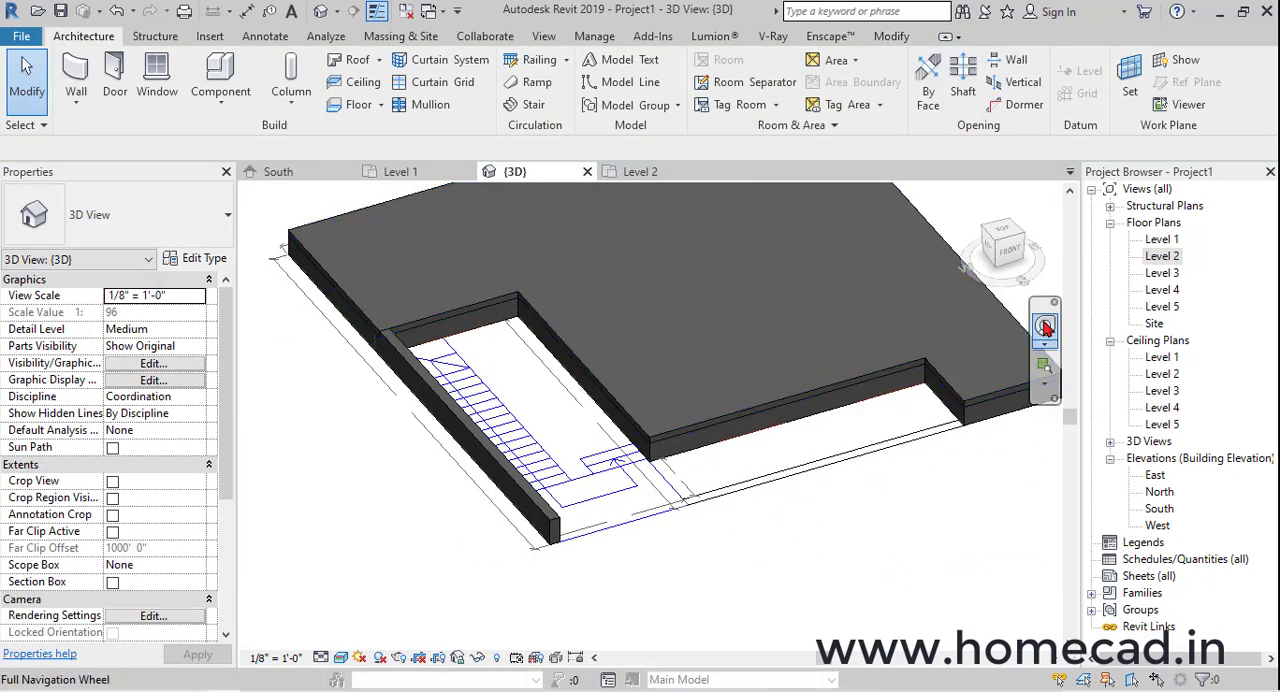
Start a second Generic - 6" floor on Level 2 and sketch its boundary along the staircase's rear wall and down the drawing-room side wall
{"action": "double_click", "coordinate": [1168, 258]}
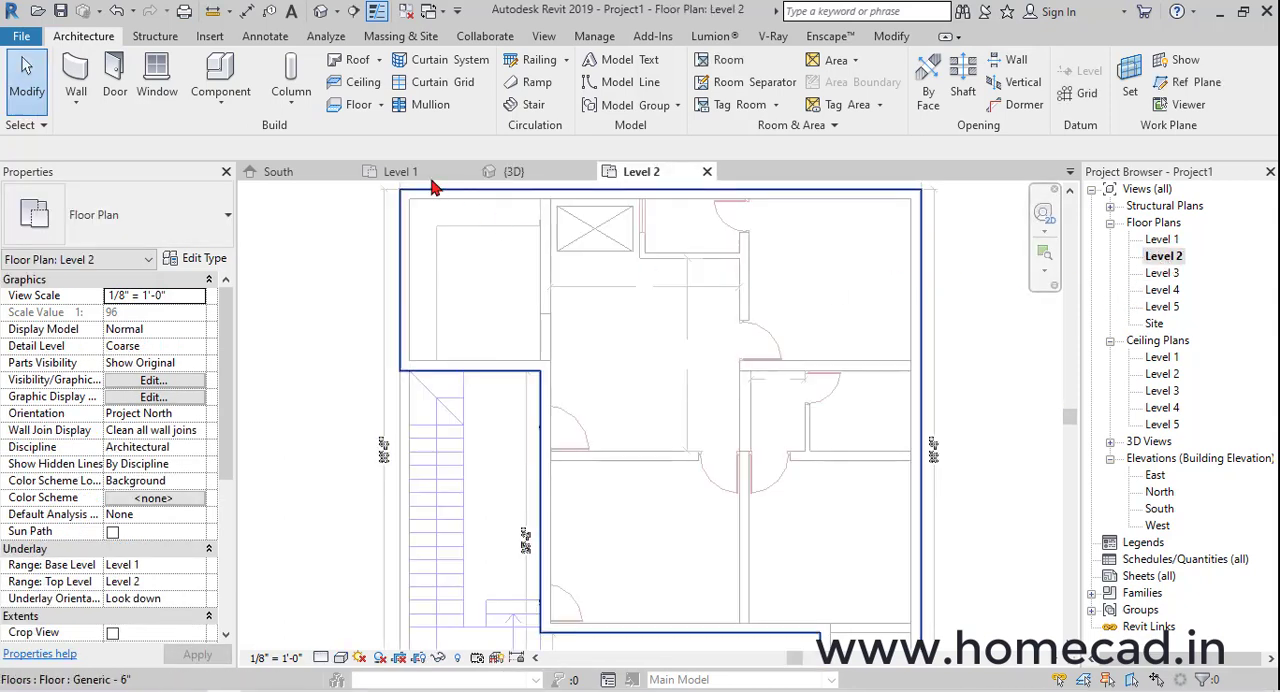
{"action": "left_click", "coordinate": [358, 107]}
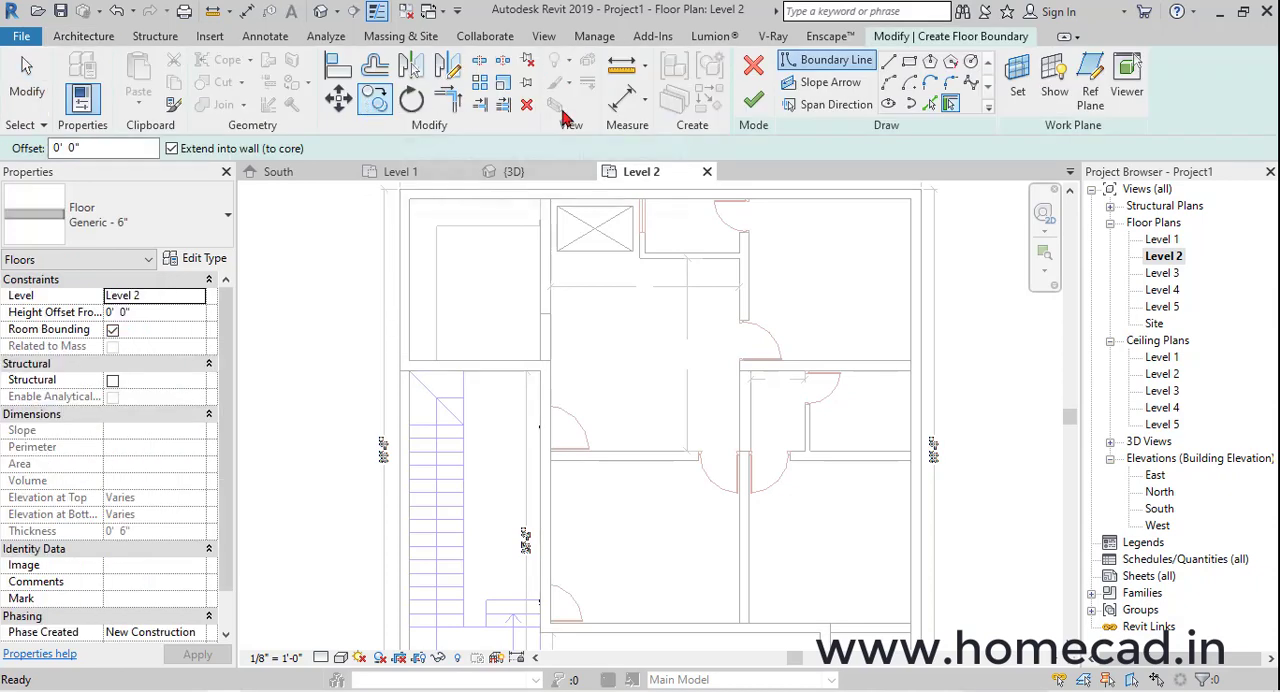
{"action": "middle_click_drag", "start_coordinate": [562, 306], "coordinate": [619, 192]}
{"action": "scroll", "coordinate": [512, 252], "scroll_direction": "up", "scroll_amount": 2}
{"action": "left_click", "coordinate": [888, 63]}
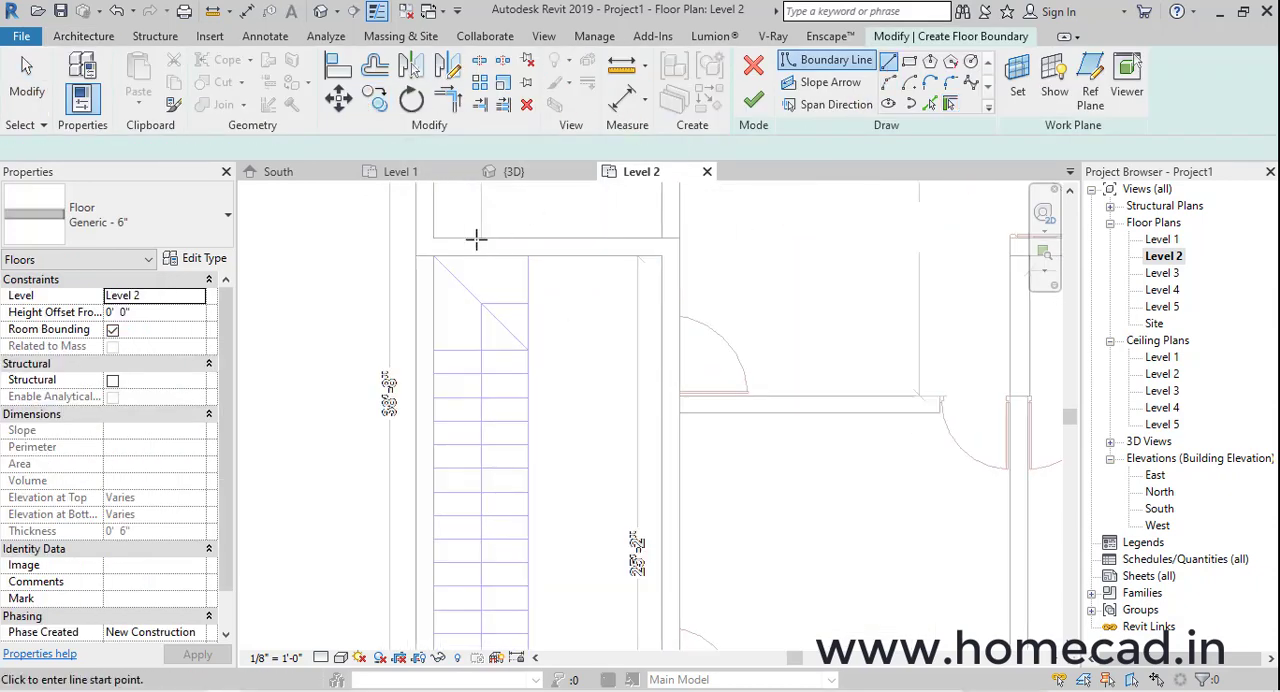
{"action": "left_click", "coordinate": [434, 256]}
{"action": "left_click", "coordinate": [662, 256]}
{"action": "middle_click_drag", "start_coordinate": [694, 489], "coordinate": [645, 213]}
{"action": "left_click", "coordinate": [614, 438]}
Continue the boundary along the drawing room's front wall, down the toilet wall, and back along the front edge towards the porch
{"action": "middle_click_drag", "start_coordinate": [899, 429], "coordinate": [617, 399]}
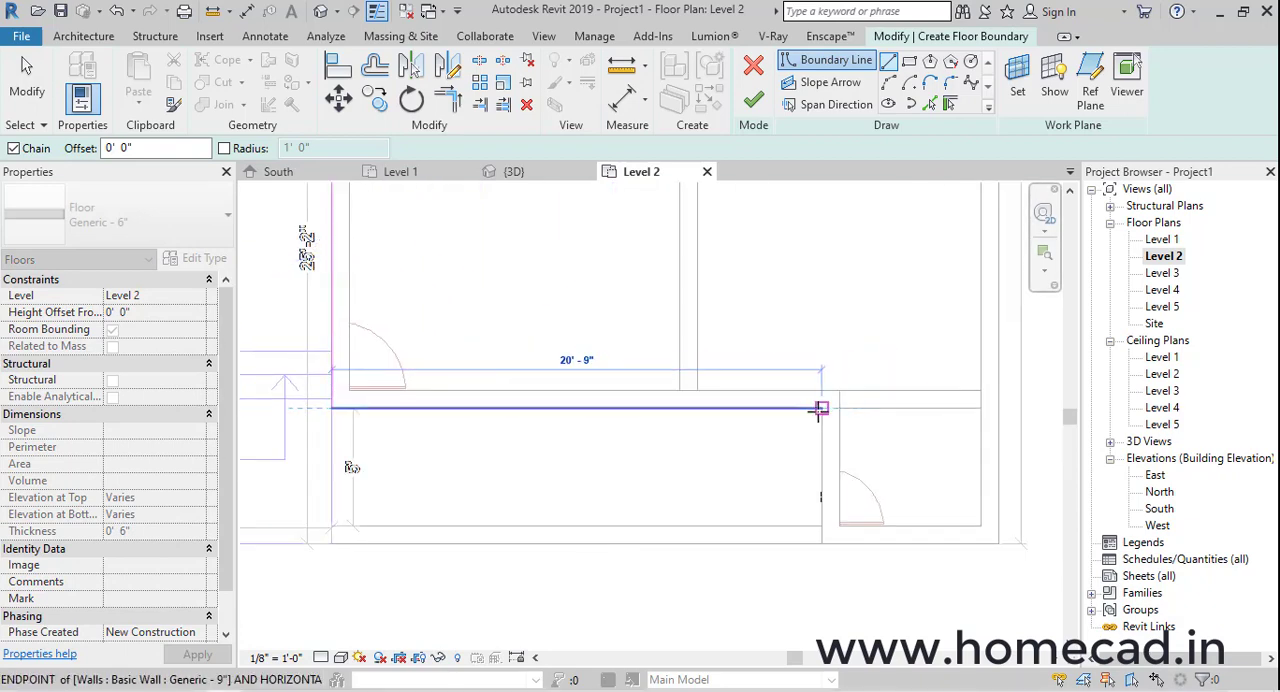
{"action": "left_click", "coordinate": [822, 409]}
{"action": "left_click", "coordinate": [822, 526]}
{"action": "middle_click_drag", "start_coordinate": [622, 504], "coordinate": [937, 461]}
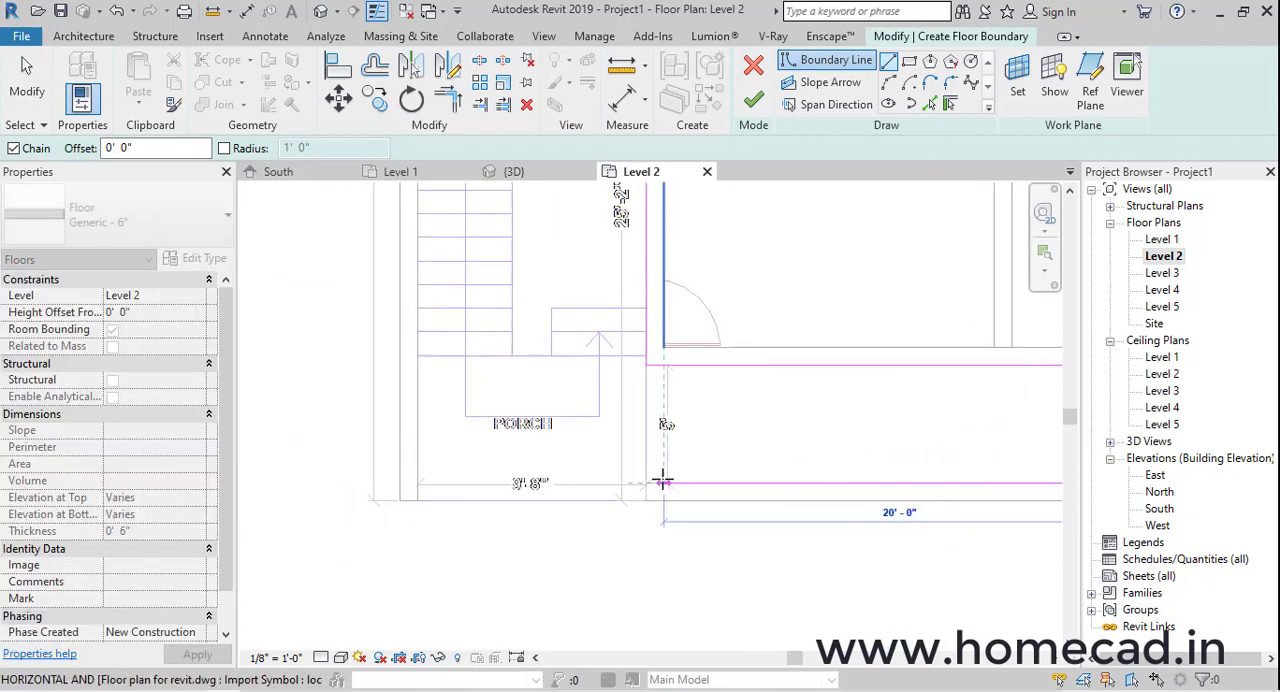
{"action": "left_click", "coordinate": [645, 487]}
Close the boundary along the porch's front edge and up the inner face of the staircase's outer wall
{"action": "middle_click_drag", "start_coordinate": [645, 487], "coordinate": [620, 451]}
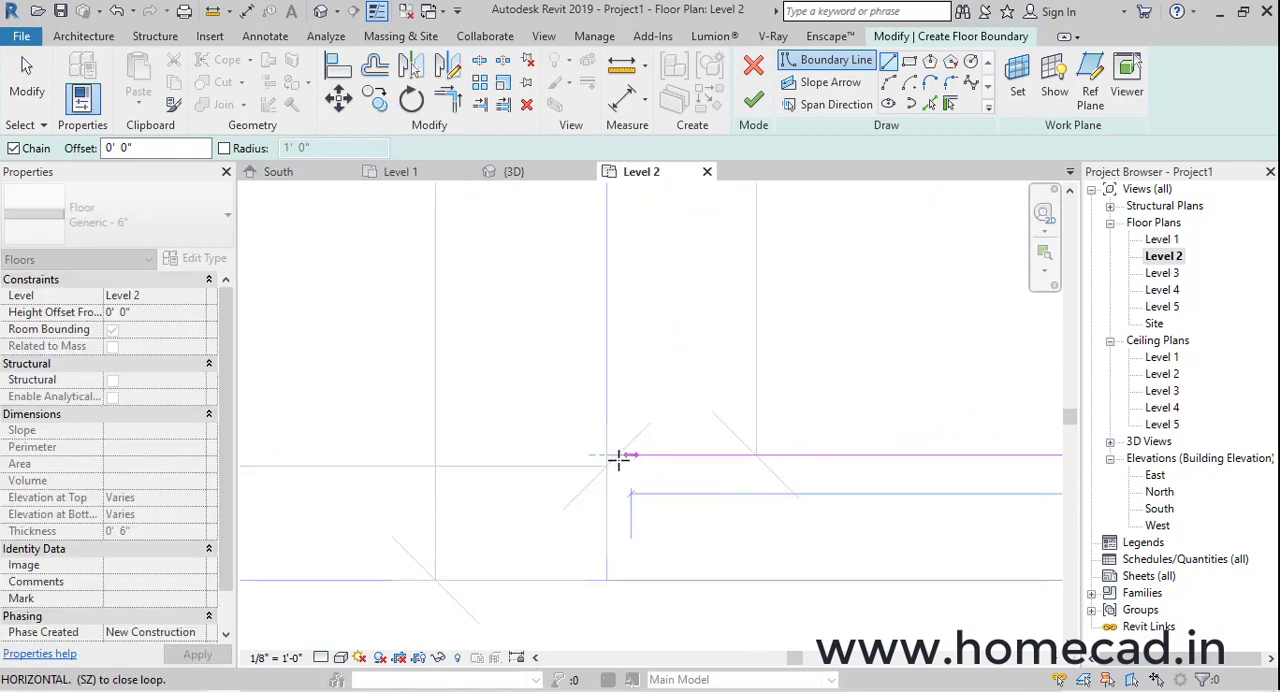
{"action": "left_click", "coordinate": [604, 581]}
{"action": "middle_click_drag", "start_coordinate": [448, 572], "coordinate": [1022, 510]}
{"action": "left_click", "coordinate": [385, 527]}
{"action": "scroll", "coordinate": [399, 380], "scroll_direction": "down", "scroll_amount": 4}
{"action": "middle_click_drag", "start_coordinate": [396, 212], "coordinate": [430, 641]}
{"action": "scroll", "coordinate": [581, 427], "scroll_direction": "down", "scroll_amount": 3}
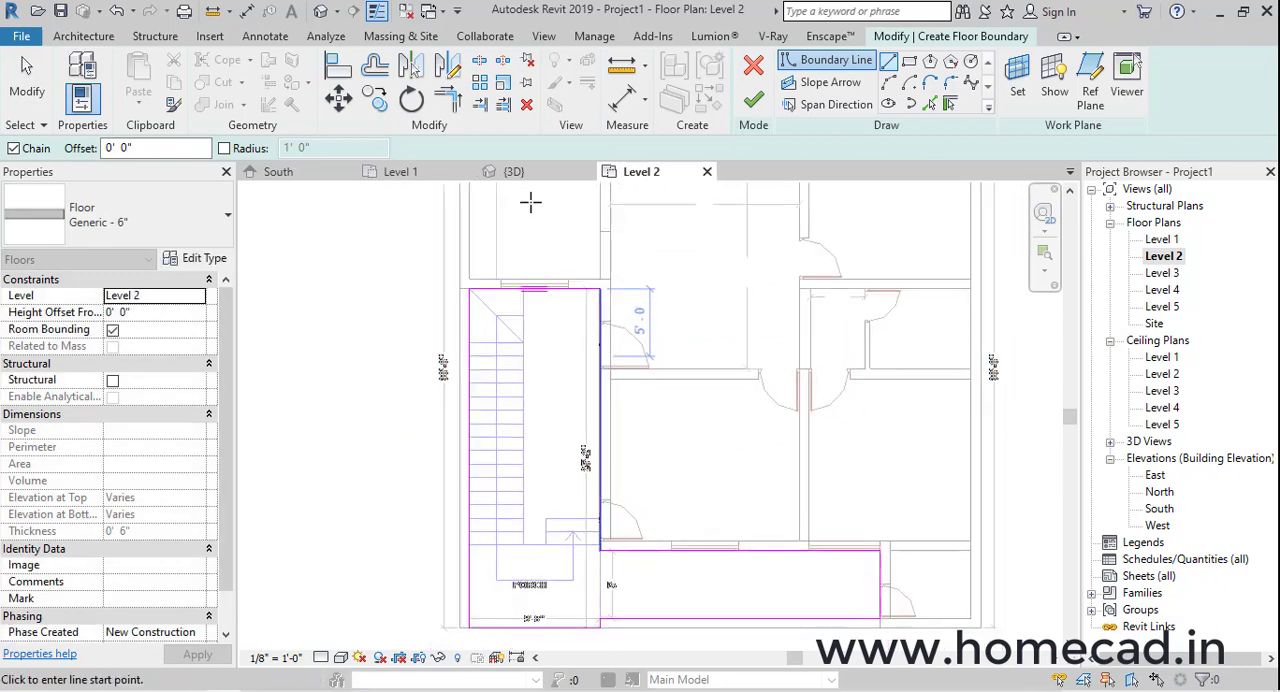
Finish the porch and staircase floor sketch in the 3D view without attaching the walls to the floor's bottom
{"action": "left_click", "coordinate": [321, 11]}
{"action": "middle_click_drag", "start_coordinate": [509, 323], "coordinate": [794, 380], "text": "shift"}
{"action": "left_click", "coordinate": [753, 100]}
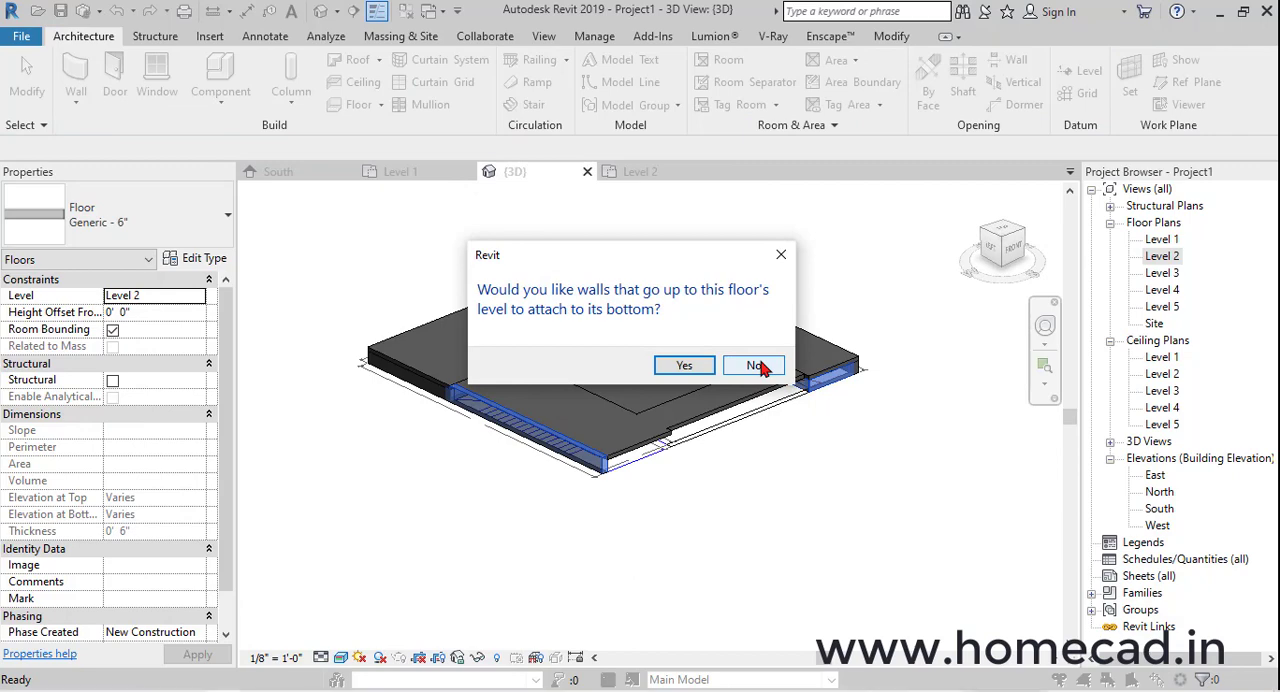
{"action": "left_click", "coordinate": [757, 366]}
Set the porch and staircase floor's height offset from Level 2 to -6"
{"action": "scroll", "coordinate": [795, 425], "scroll_direction": "up", "scroll_amount": 3}
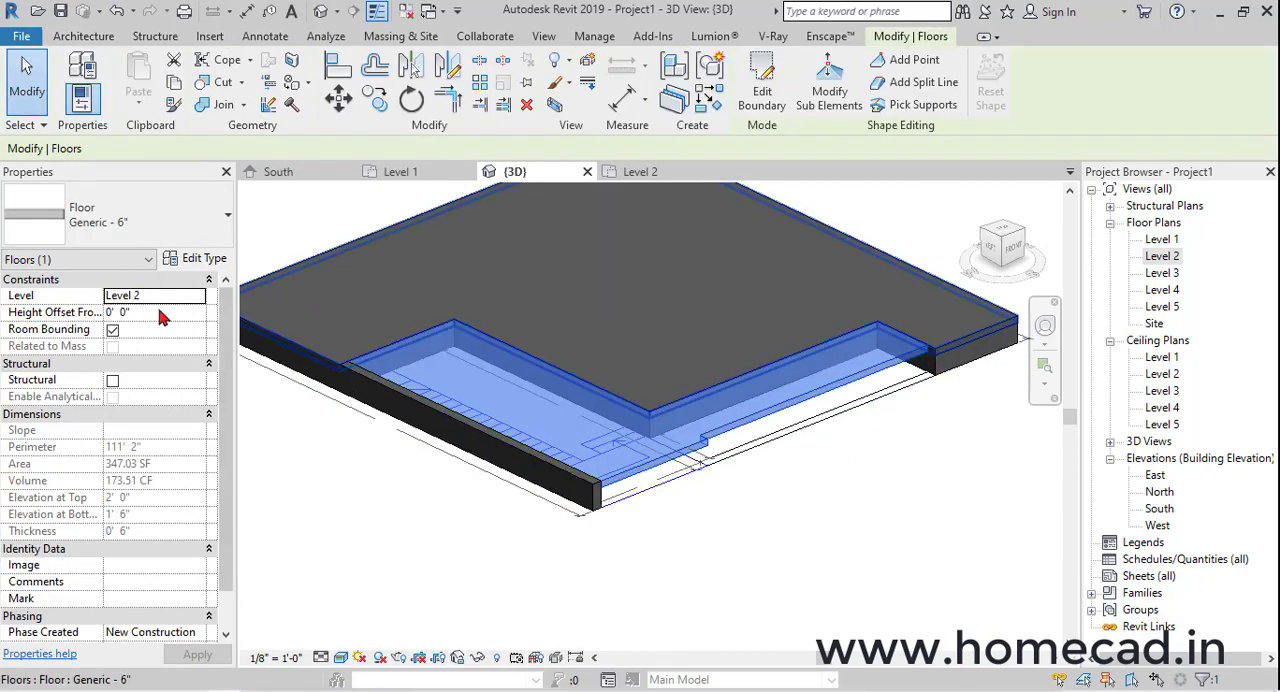
{"action": "left_click", "coordinate": [160, 313]}
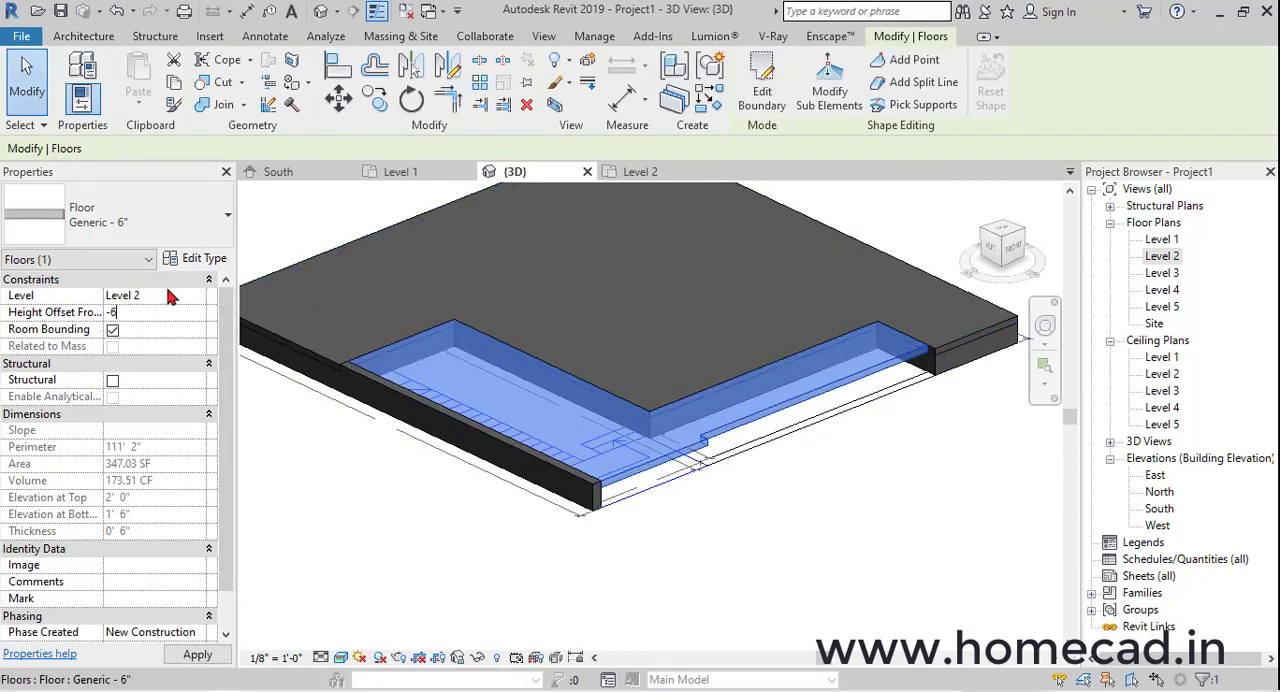
{"action": "key", "text": "Return"}
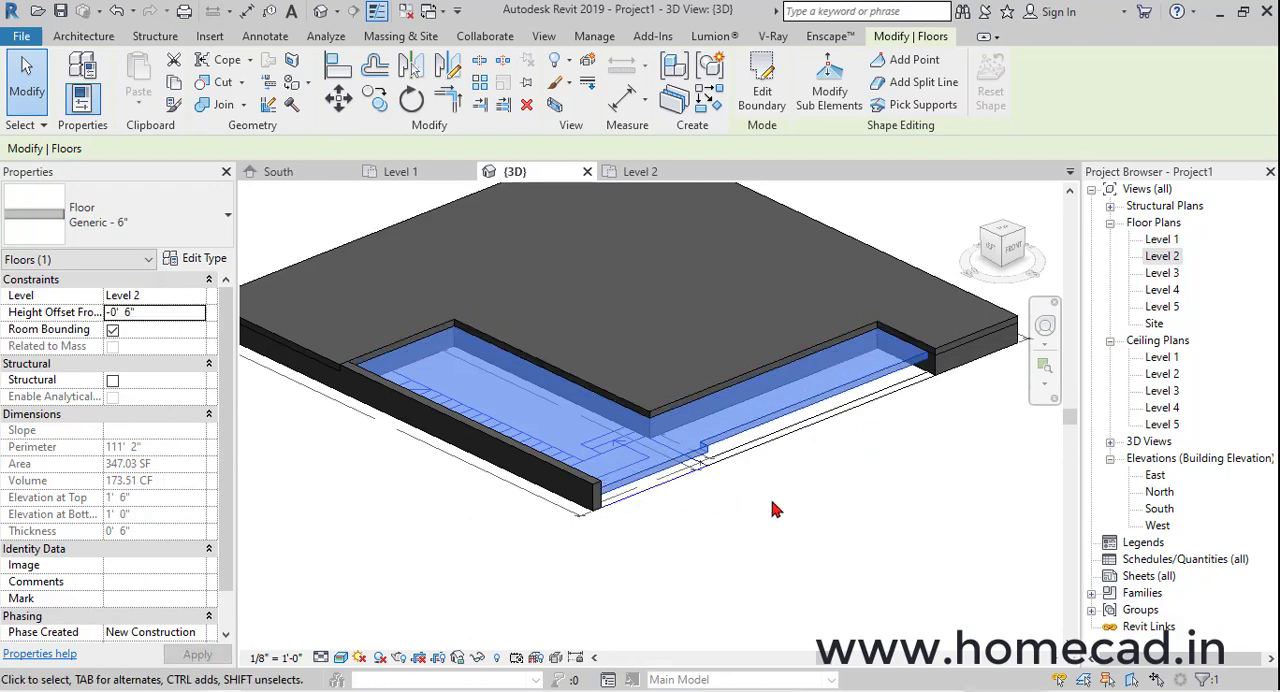
{"action": "left_click", "coordinate": [776, 510]}
Examine in 3D the height difference between the lowered porch floor and the main slab
{"action": "middle_click_drag", "start_coordinate": [776, 510], "coordinate": [749, 491], "text": "shift"}
{"action": "left_click", "coordinate": [665, 452]}
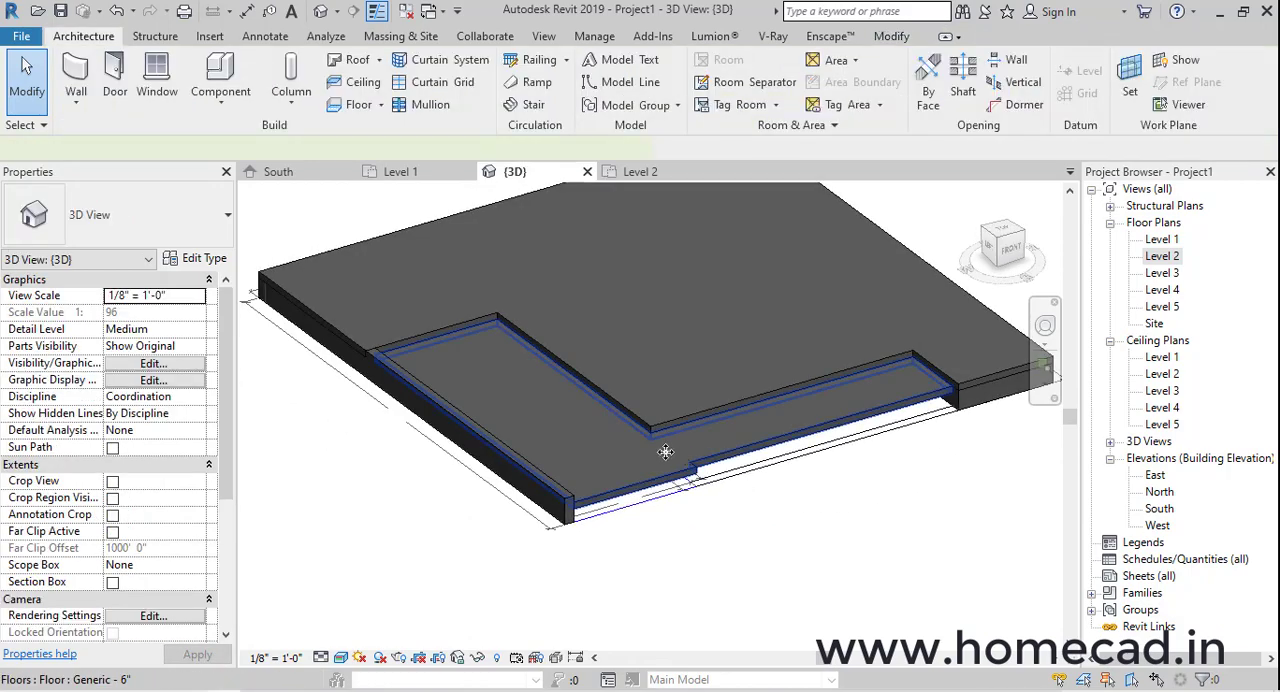
{"action": "left_click", "coordinate": [665, 452]}
{"action": "scroll", "coordinate": [680, 440], "scroll_direction": "up", "scroll_amount": 3}
{"action": "key", "text": "Escape"}
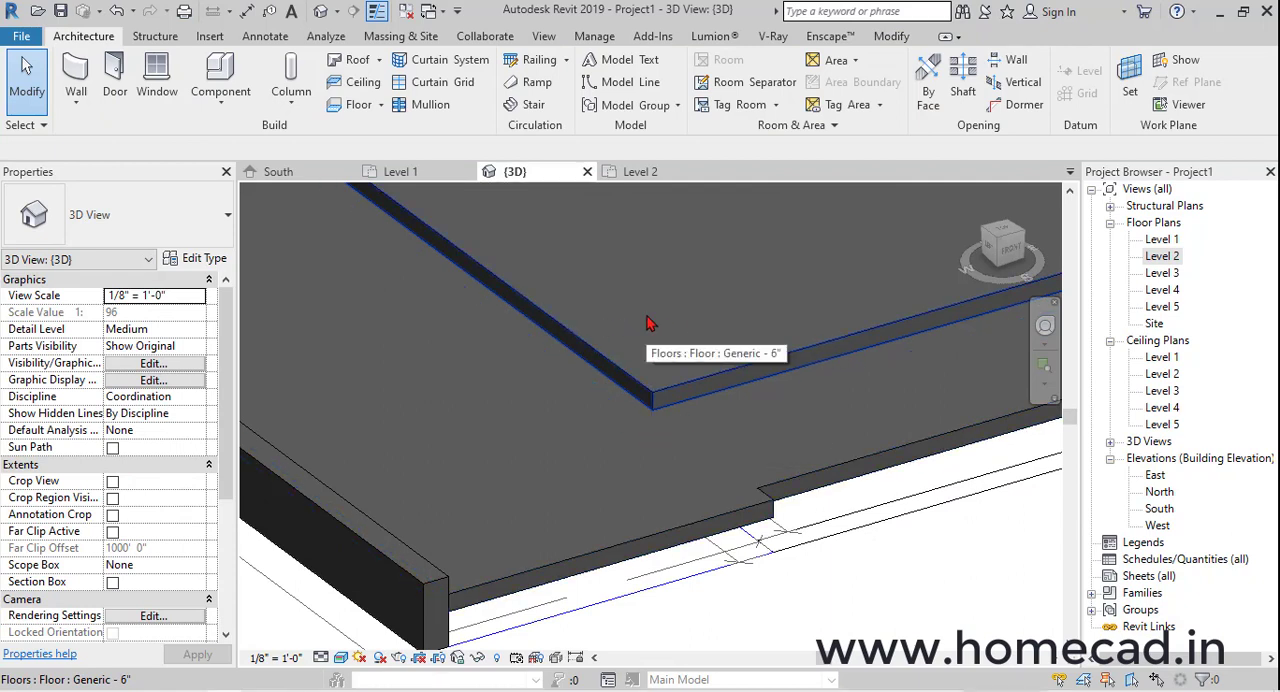
{"action": "middle_click_drag", "start_coordinate": [647, 323], "coordinate": [810, 420], "text": "shift"}
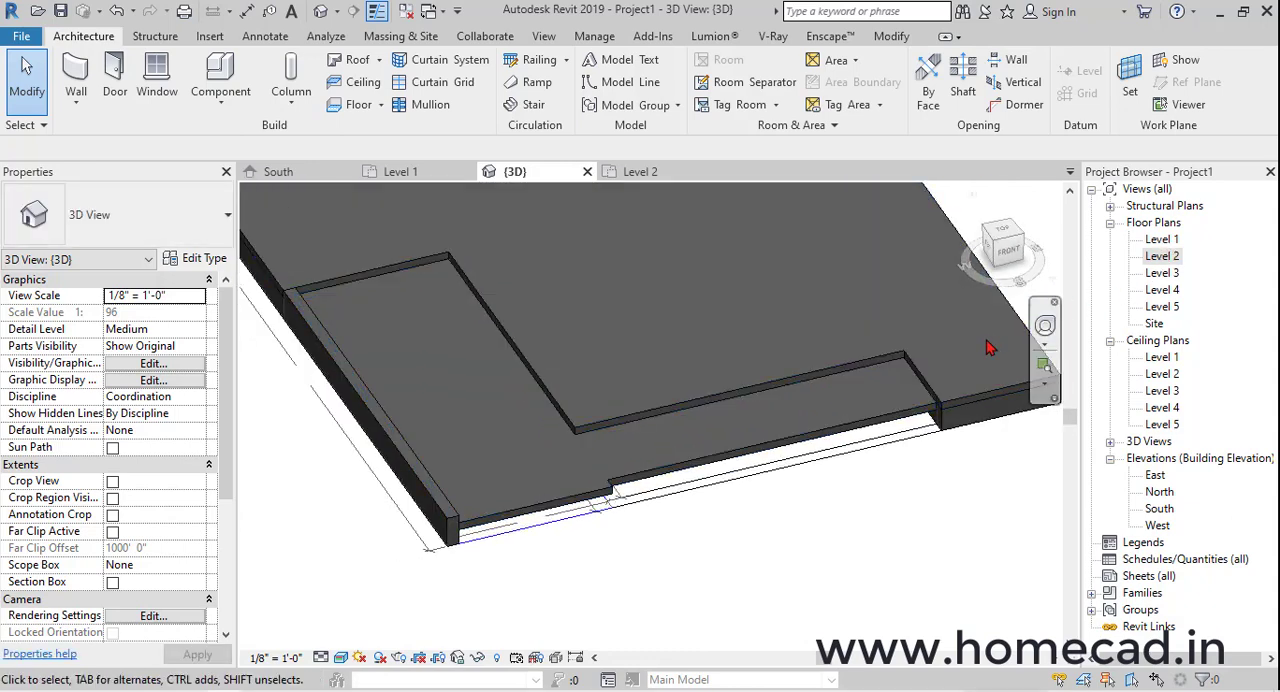
{"action": "key", "text": "Tab"}
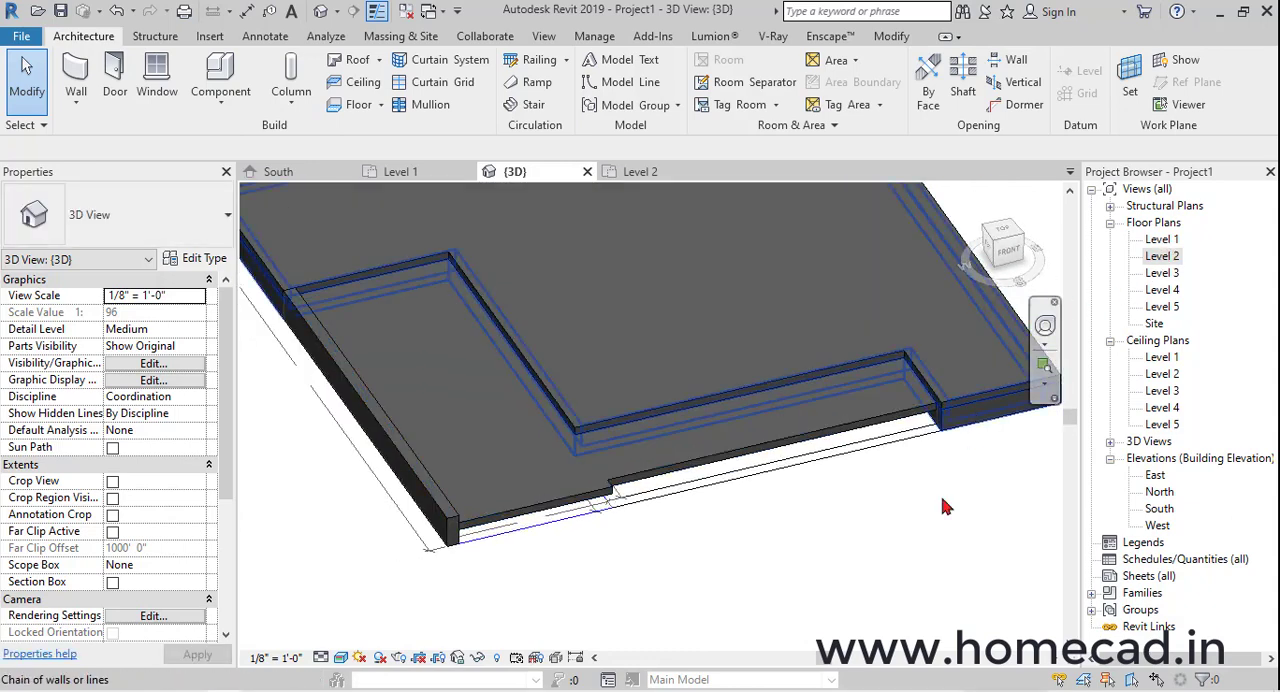
{"action": "scroll", "coordinate": [942, 507], "scroll_direction": "down", "scroll_amount": 5}
{"action": "middle_click_drag", "start_coordinate": [891, 549], "coordinate": [855, 527]}
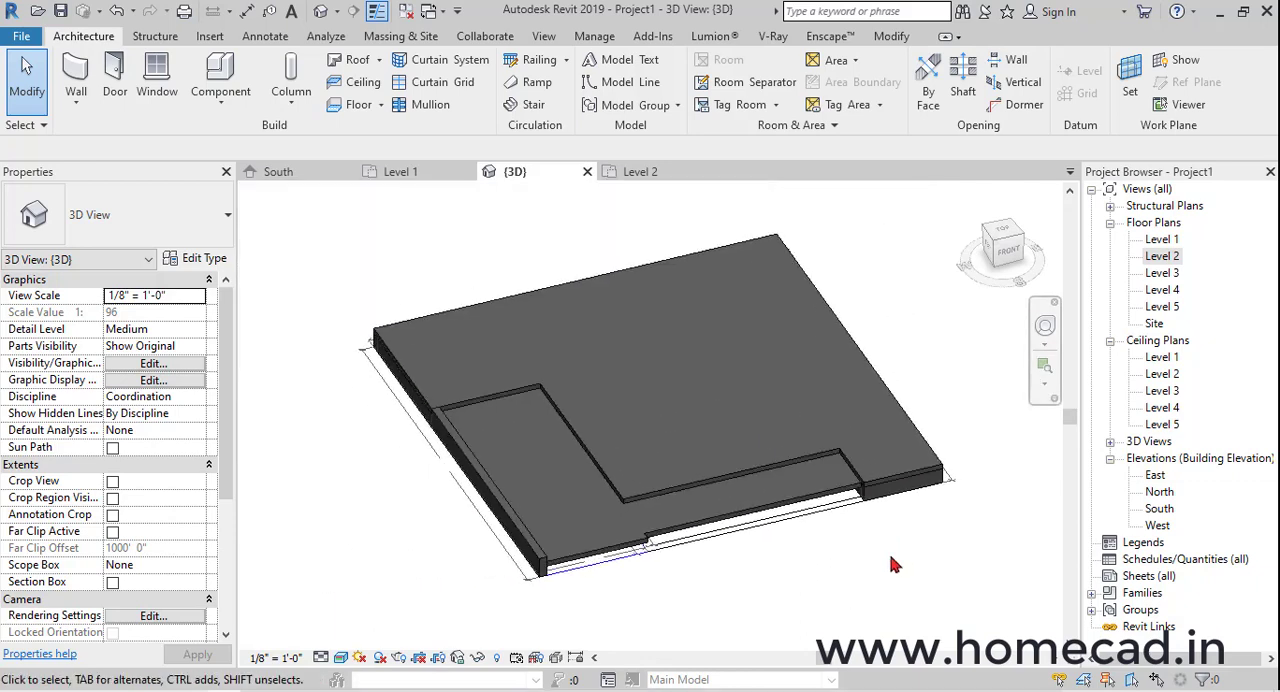
Select the connected chain of Generic - 9" walls under the main slab and paste a copy aligned to Level 2
{"action": "scroll", "coordinate": [893, 565], "scroll_direction": "up", "scroll_amount": 4}
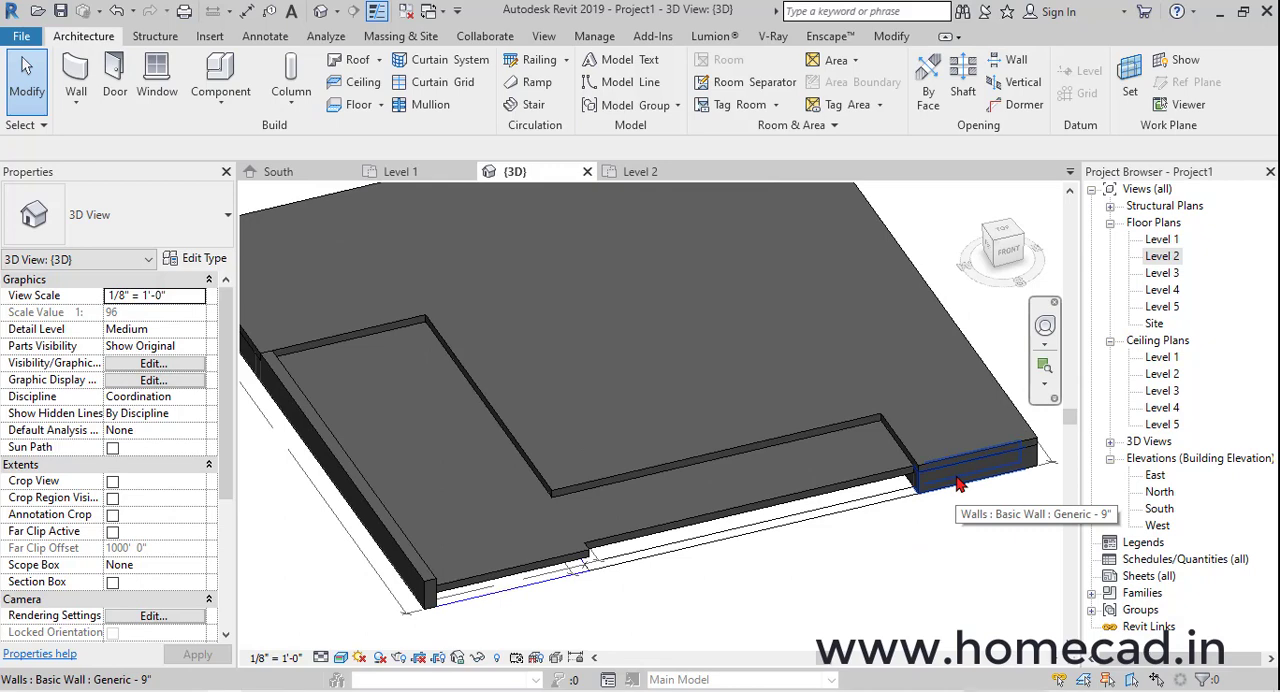
{"action": "key", "text": "Tab"}
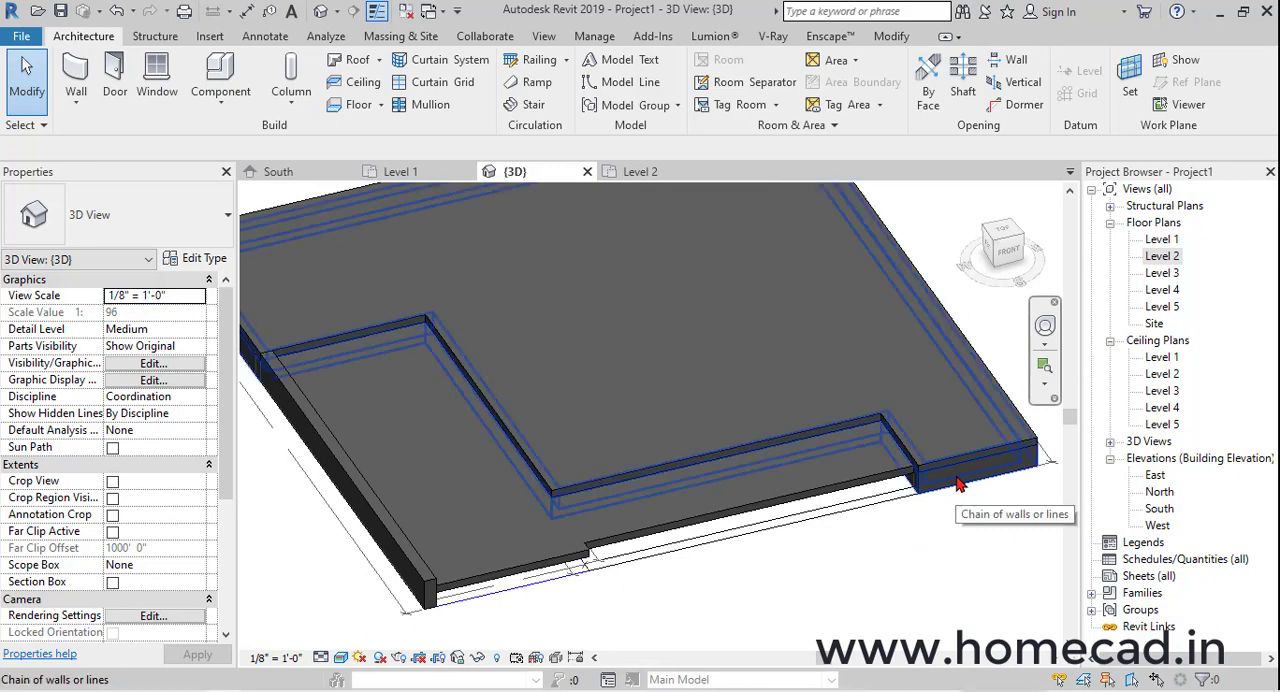
{"action": "left_click", "coordinate": [957, 484]}
{"action": "scroll", "coordinate": [965, 520], "scroll_direction": "down", "scroll_amount": 3}
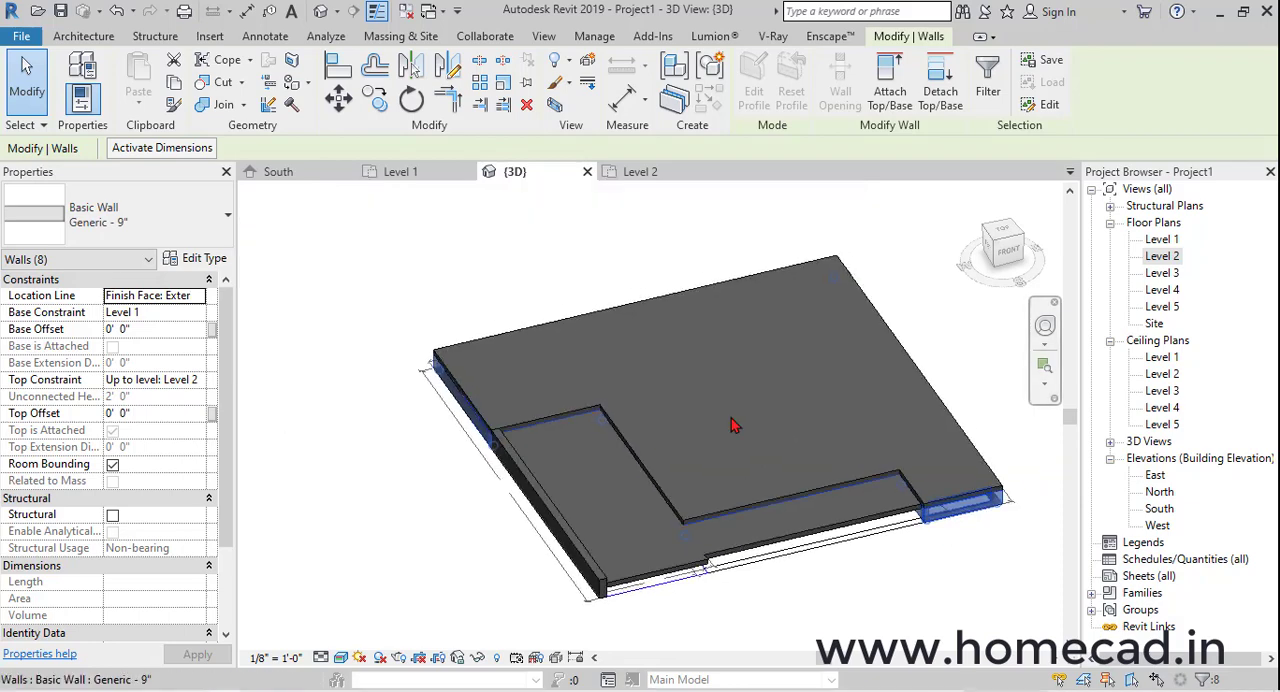
{"action": "left_click", "coordinate": [178, 88]}
{"action": "left_click", "coordinate": [141, 108]}
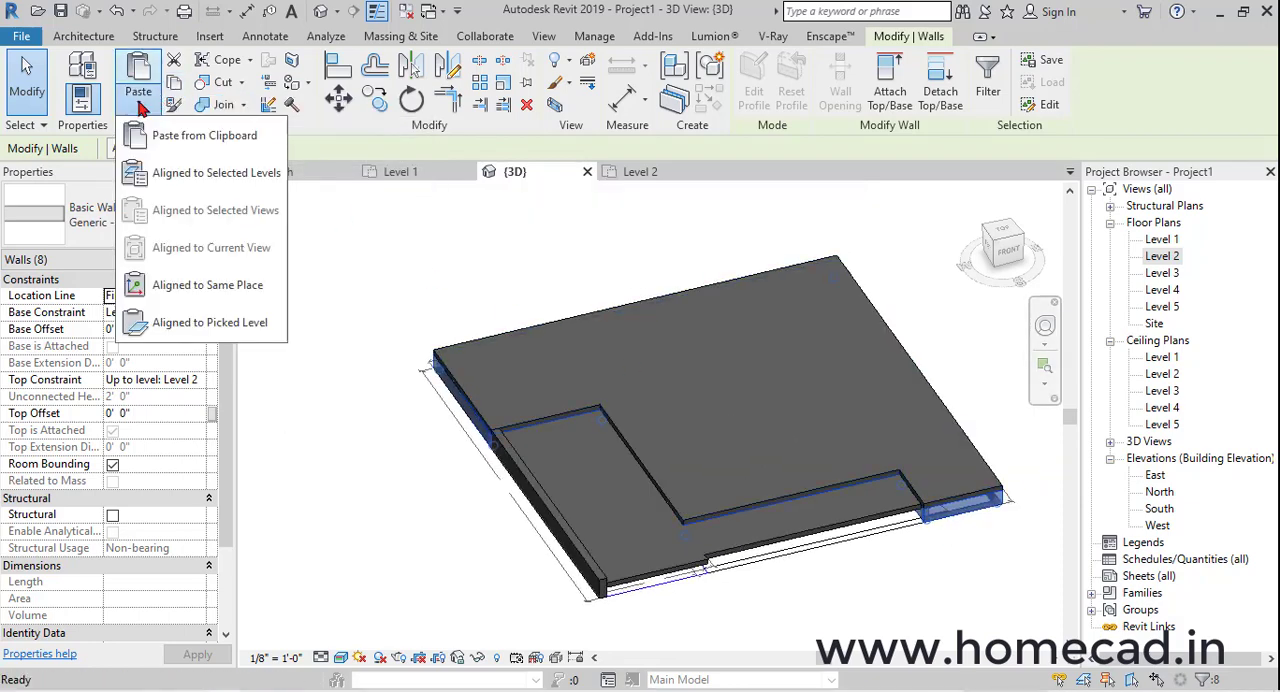
{"action": "left_click", "coordinate": [168, 176]}
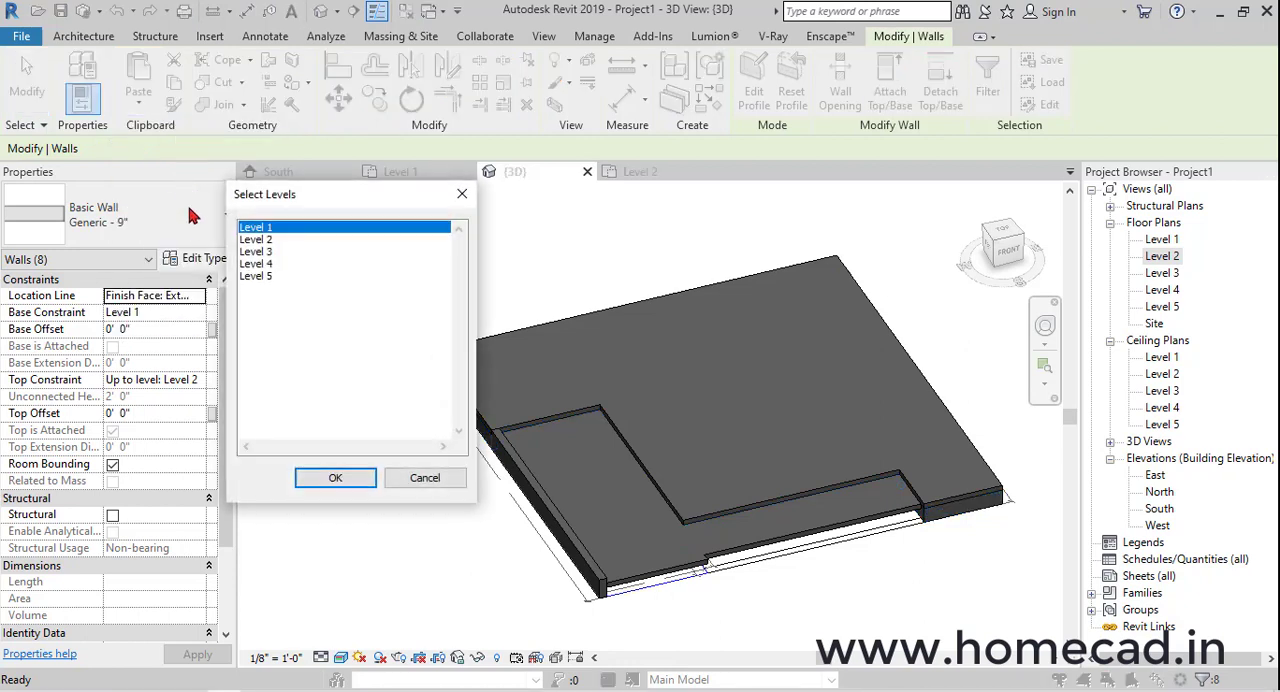
{"action": "left_click", "coordinate": [257, 241]}
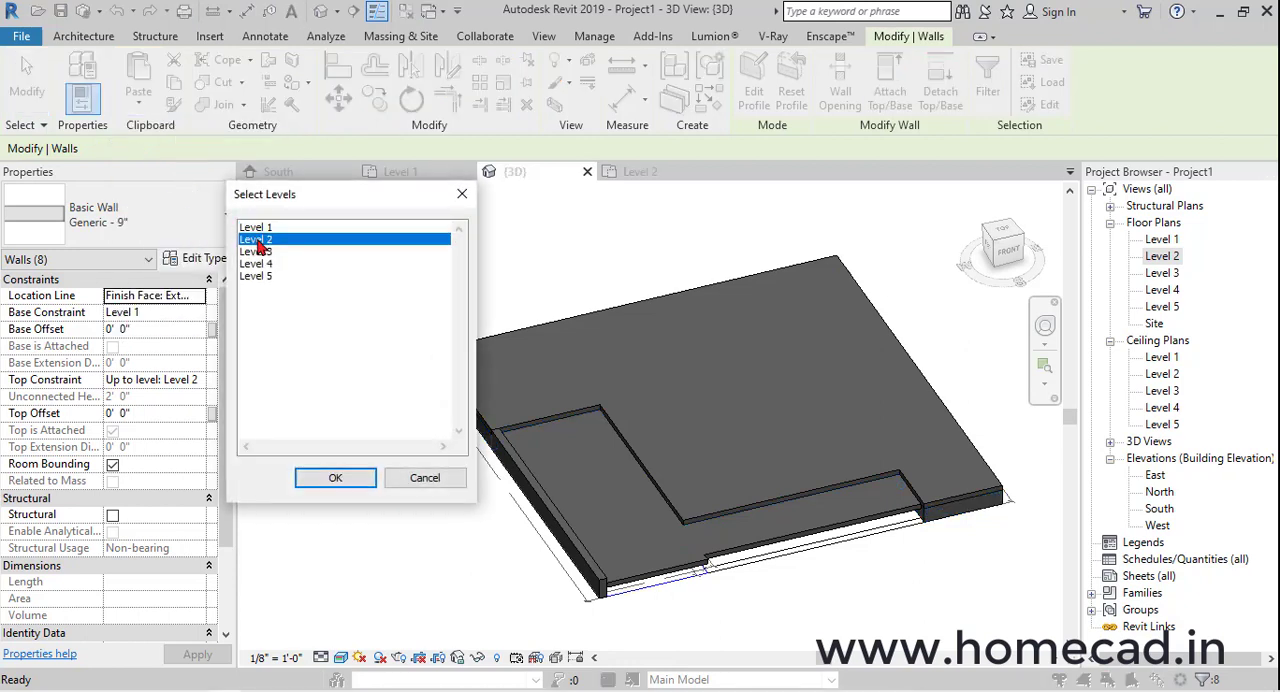
{"action": "left_click", "coordinate": [335, 479]}
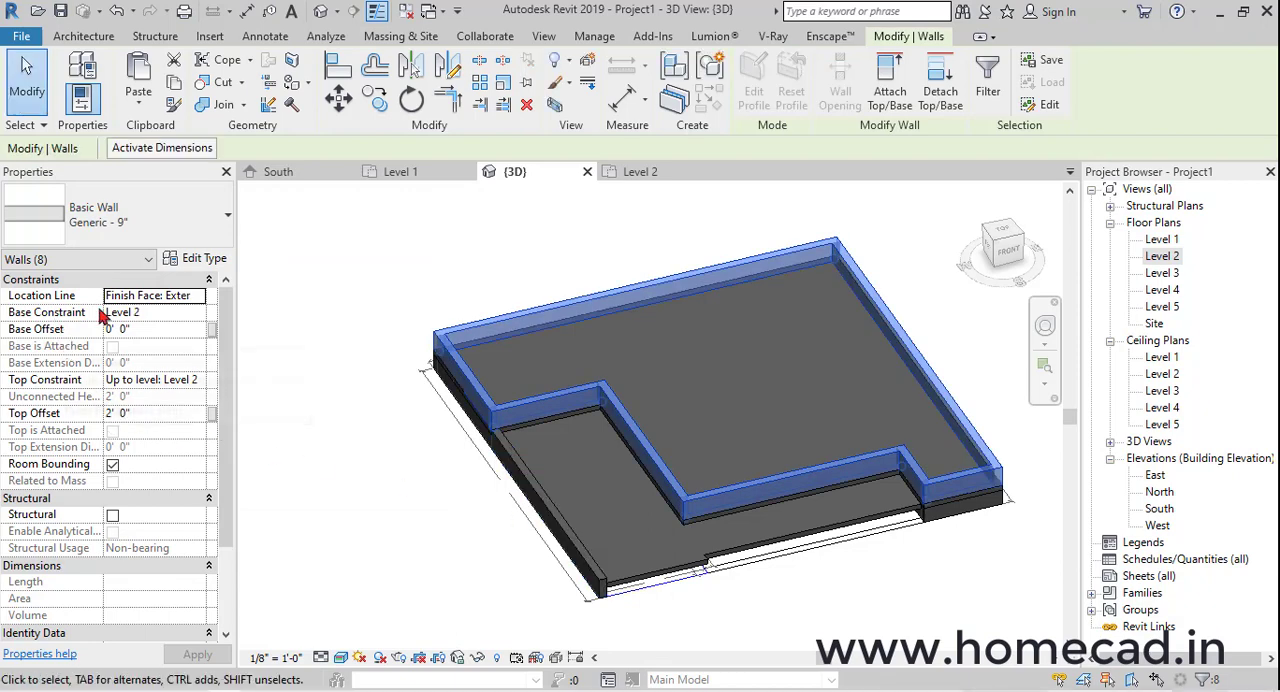
Set the top constraint of the copied walls to Up to level: Level 3 and apply it
{"action": "left_click", "coordinate": [196, 381]}
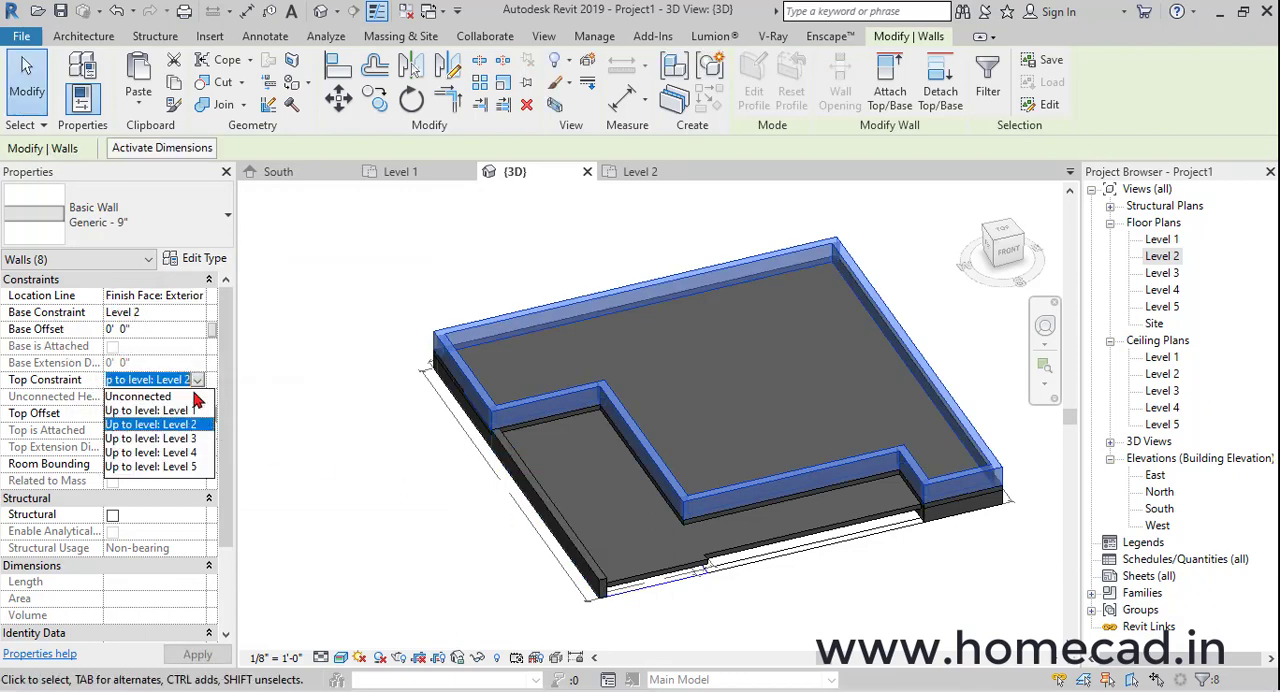
{"action": "left_click", "coordinate": [186, 446]}
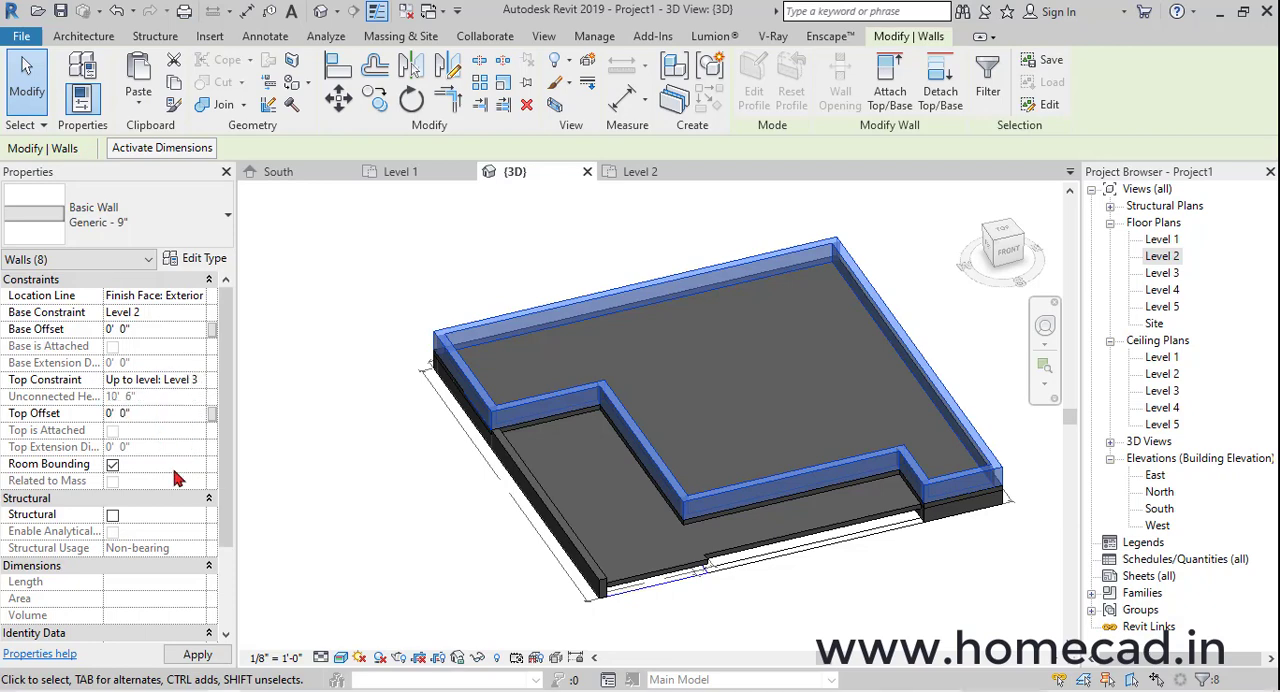
{"action": "left_click", "coordinate": [197, 655]}
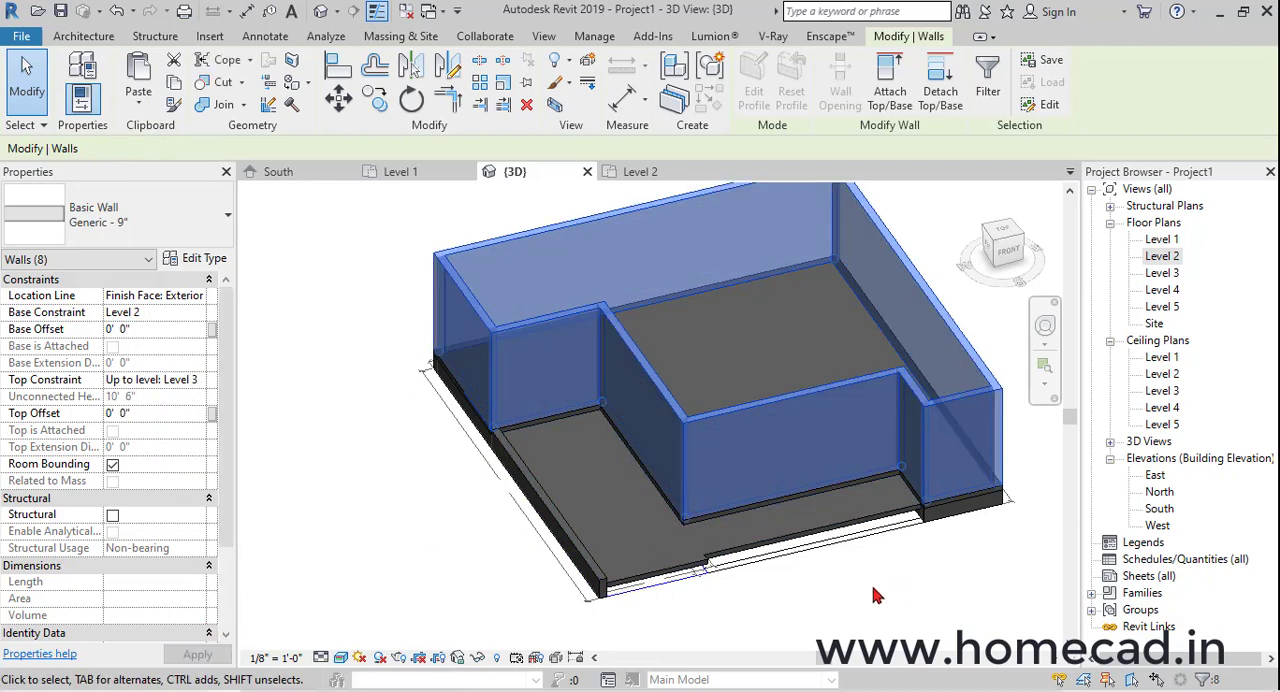
Deselect the copied walls, view them in 3D and return to the Level 2 floor plan
{"action": "left_click", "coordinate": [832, 595]}
{"action": "middle_click_drag", "start_coordinate": [832, 595], "coordinate": [772, 590], "text": "shift"}
{"action": "left_click", "coordinate": [797, 541]}
{"action": "double_click", "coordinate": [1162, 256]}
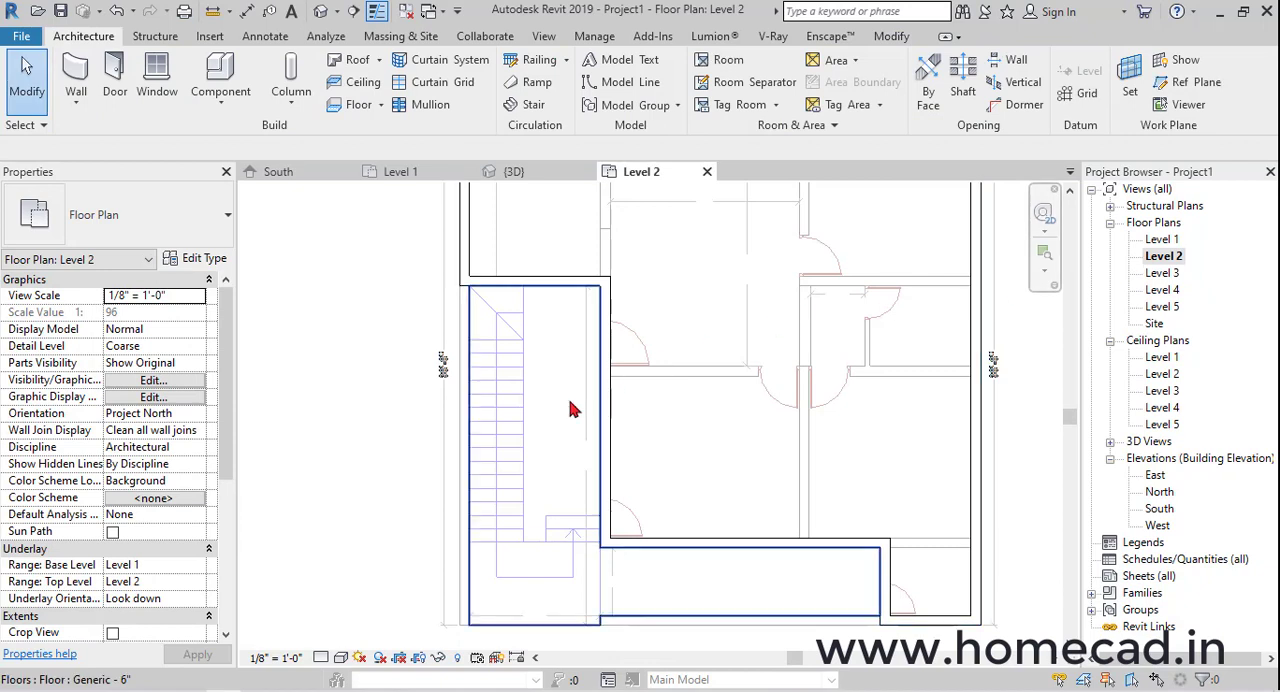
{"action": "middle_click_drag", "start_coordinate": [683, 423], "coordinate": [640, 445]}
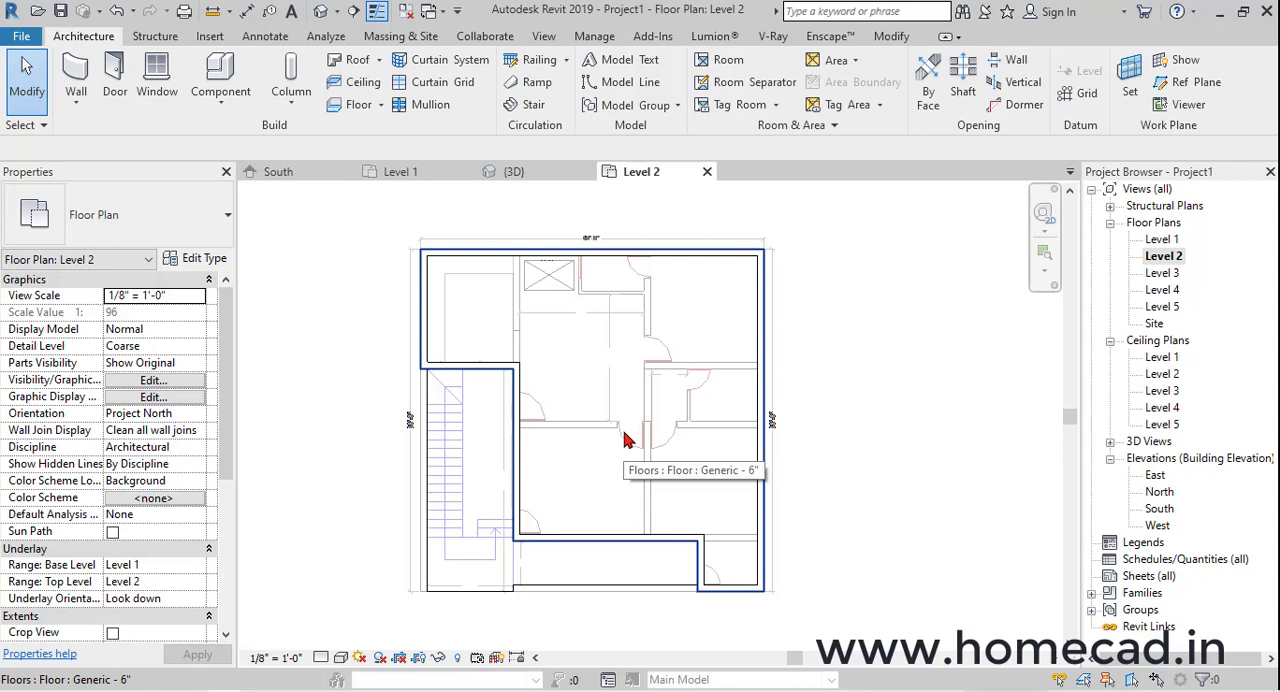
{"action": "scroll", "coordinate": [595, 442], "scroll_direction": "up", "scroll_amount": 2}
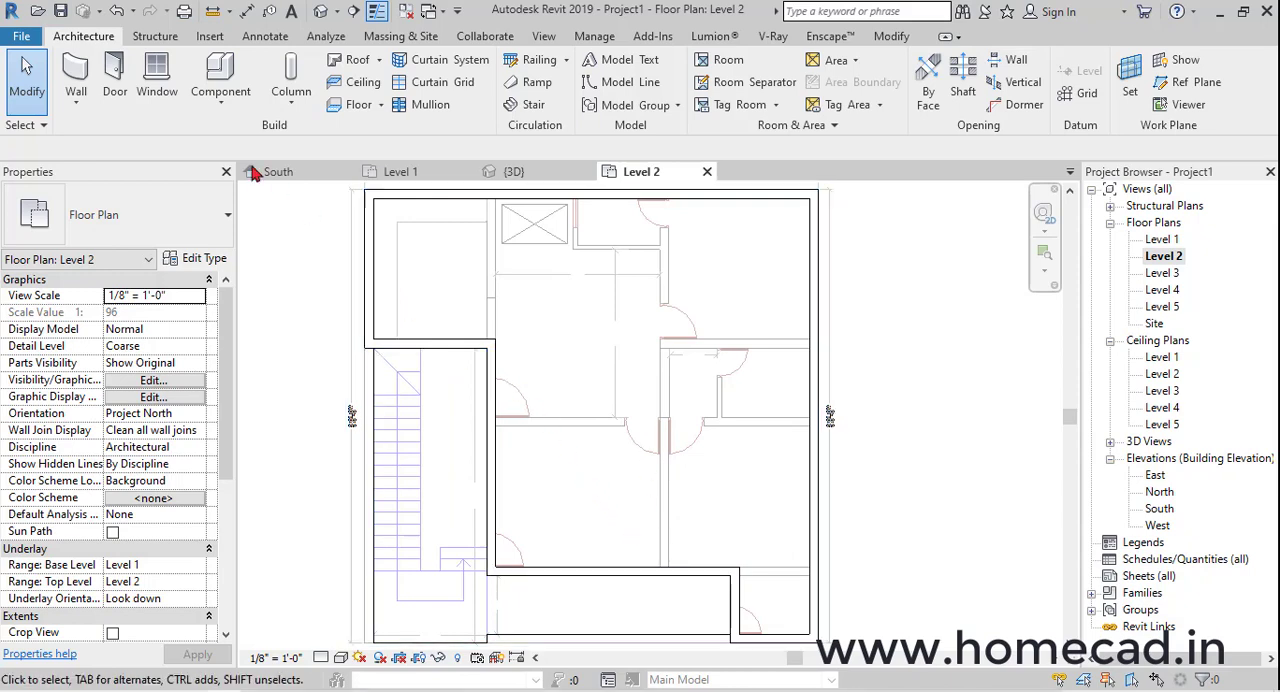
Draw a Generic - 9" interior wall across the middle of the plan to the east exterior wall, following the imported horizontal wall lines
{"action": "left_click", "coordinate": [75, 70]}
{"action": "scroll", "coordinate": [495, 424], "scroll_direction": "up", "scroll_amount": 5}
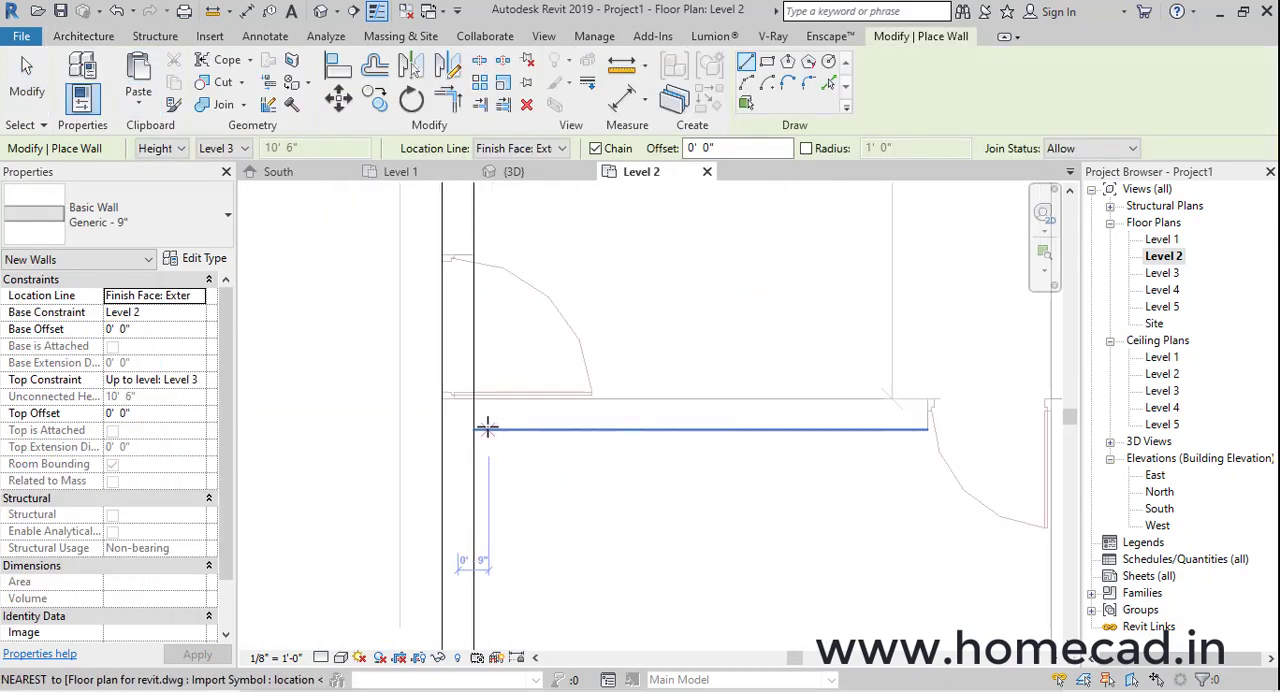
{"action": "left_click", "coordinate": [476, 428]}
{"action": "middle_click_drag", "start_coordinate": [894, 428], "coordinate": [531, 426]}
{"action": "scroll", "coordinate": [694, 420], "scroll_direction": "up", "scroll_amount": 1}
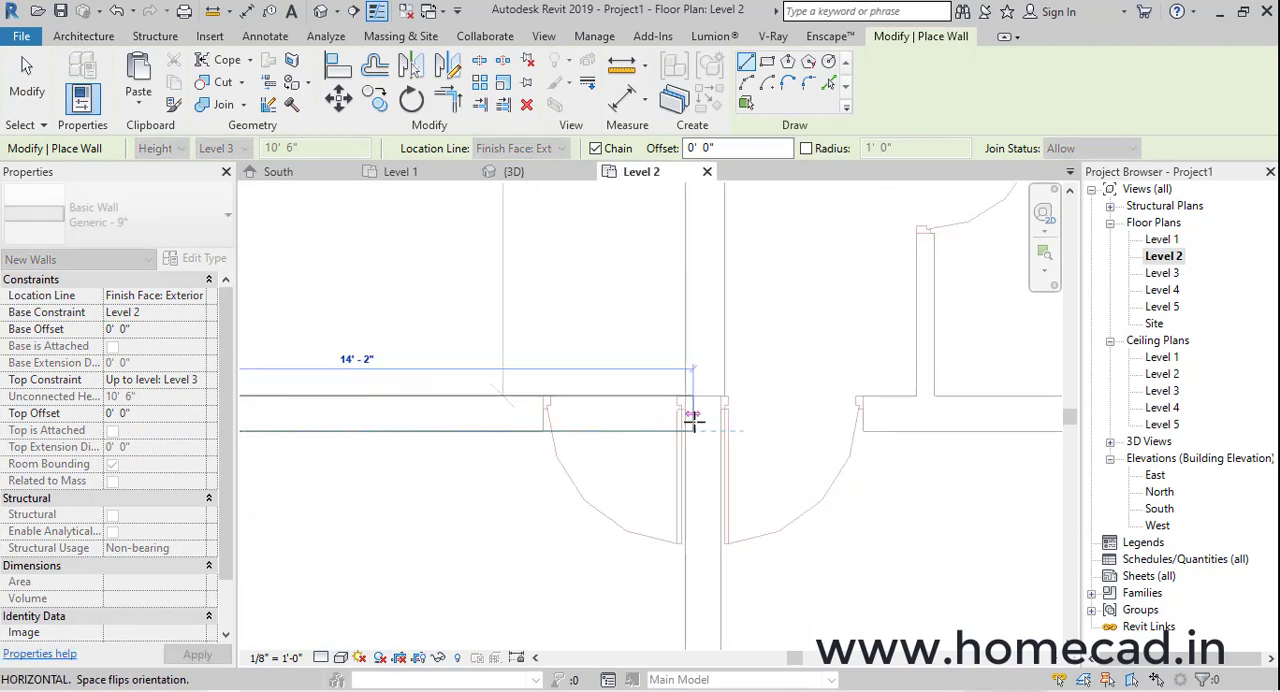
{"action": "scroll", "coordinate": [716, 426], "scroll_direction": "down", "scroll_amount": 2}
{"action": "middle_click_drag", "start_coordinate": [905, 437], "coordinate": [487, 439]}
{"action": "left_click", "coordinate": [757, 431]}
{"action": "key", "text": "Escape"}
Draw chained 9" walls from the front wall north across the middle wall to the plan's corner, and on to the east exterior wall
{"action": "scroll", "coordinate": [540, 462], "scroll_direction": "down", "scroll_amount": 2}
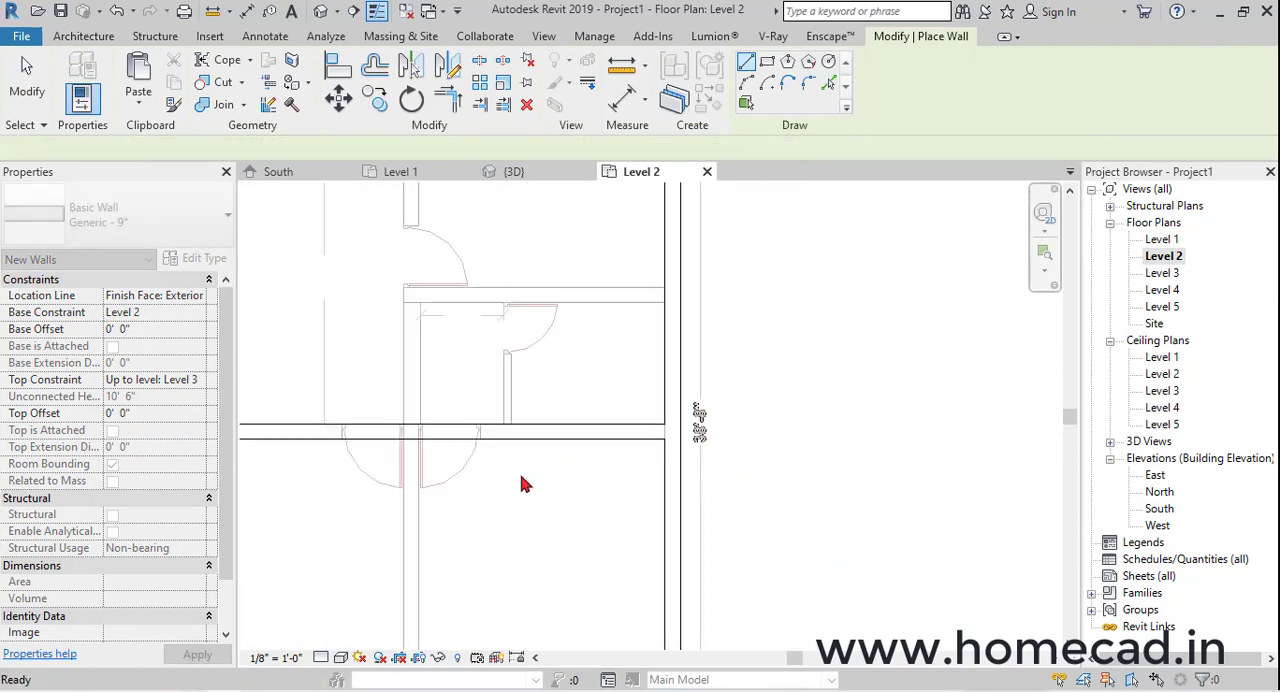
{"action": "middle_click_drag", "start_coordinate": [413, 616], "coordinate": [623, 405]}
{"action": "left_click", "coordinate": [628, 470]}
{"action": "middle_click_drag", "start_coordinate": [640, 300], "coordinate": [660, 480]}
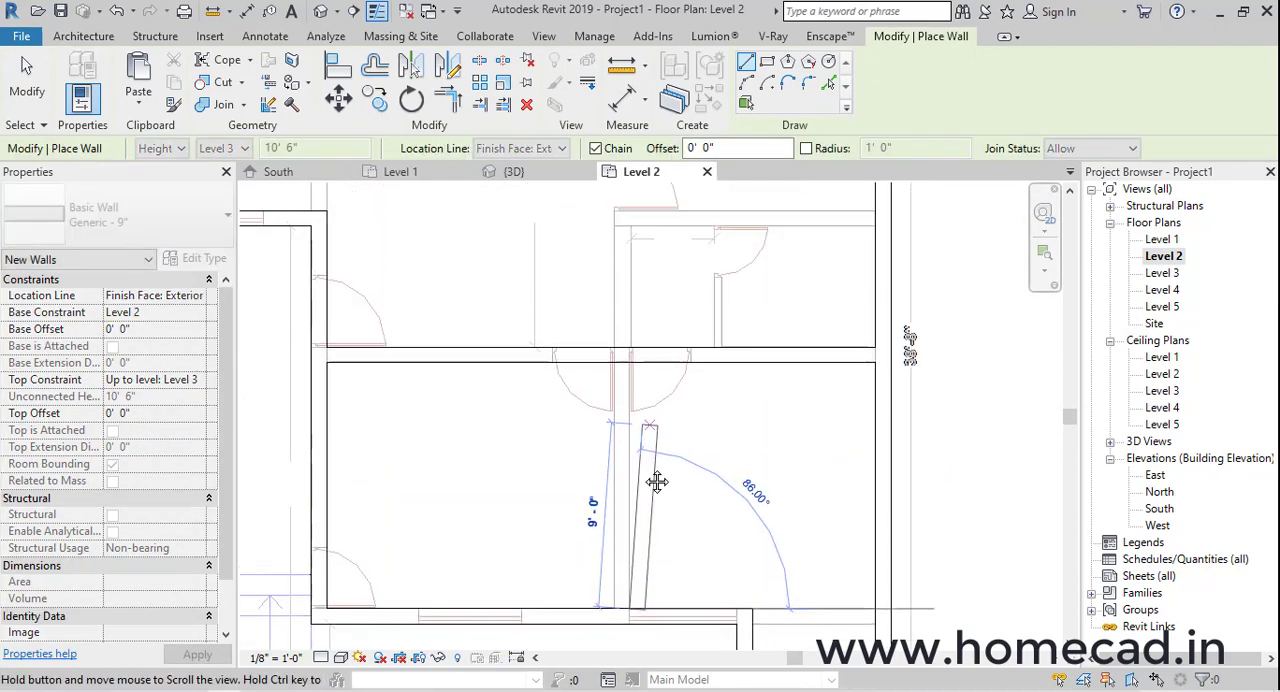
{"action": "scroll", "coordinate": [631, 394], "scroll_direction": "up", "scroll_amount": 4}
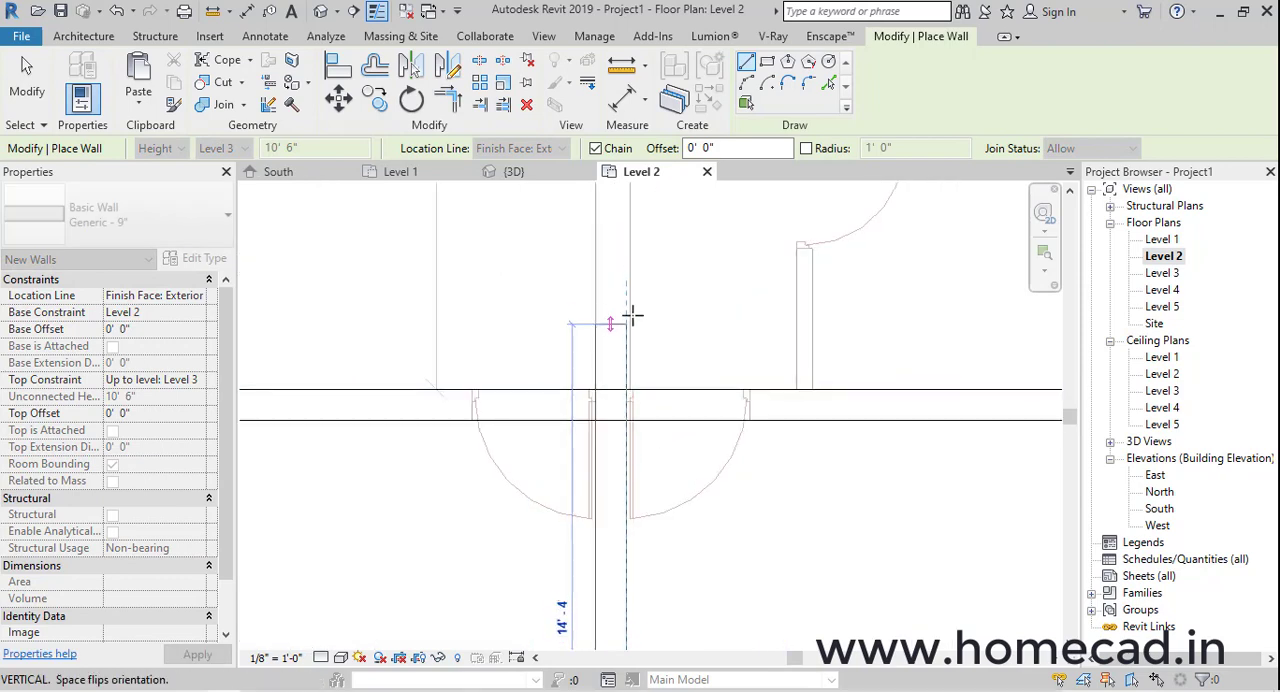
{"action": "middle_click_drag", "start_coordinate": [631, 300], "coordinate": [610, 438]}
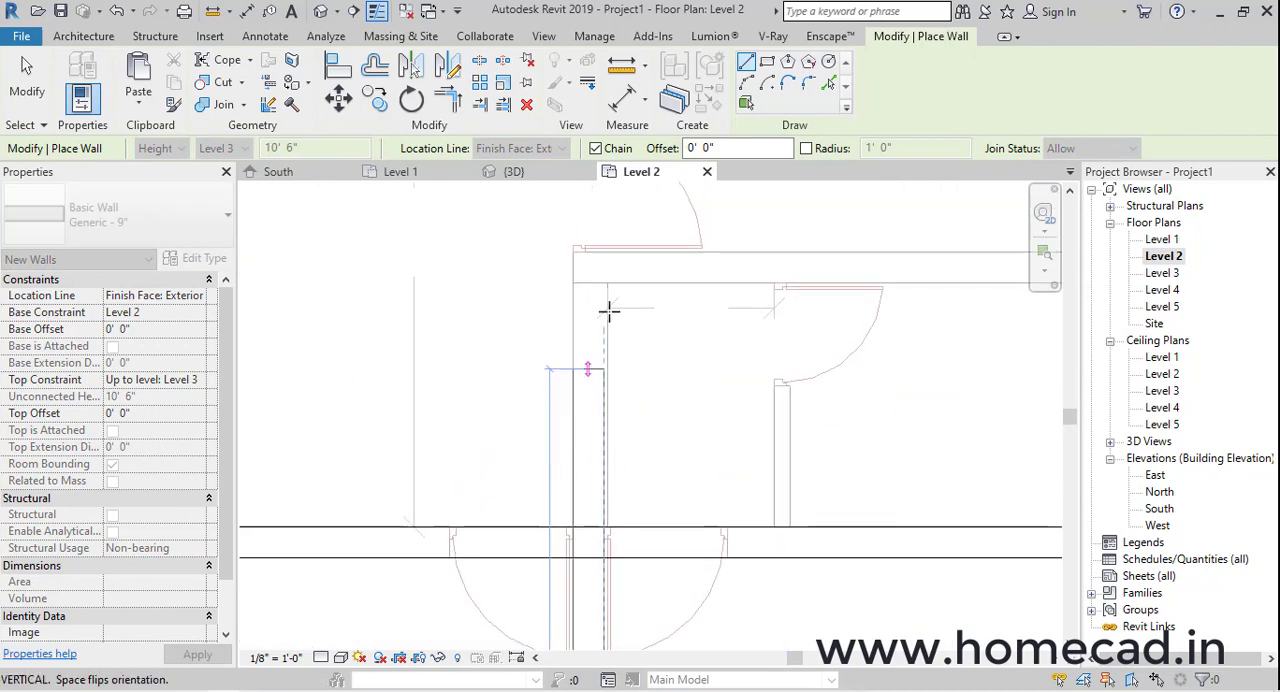
{"action": "left_click", "coordinate": [604, 252]}
{"action": "middle_click_drag", "start_coordinate": [1007, 253], "coordinate": [762, 463]}
{"action": "left_click", "coordinate": [712, 302]}
{"action": "scroll", "coordinate": [657, 357], "scroll_direction": "down", "scroll_amount": 3}
{"action": "key", "text": "Escape"}
Extend the north-south partition with a 9" wall about 12'-2" long from that corner to the rear exterior wall
{"action": "middle_click_drag", "start_coordinate": [597, 269], "coordinate": [629, 506]}
{"action": "scroll", "coordinate": [612, 488], "scroll_direction": "up", "scroll_amount": 2}
{"action": "left_click", "coordinate": [611, 494]}
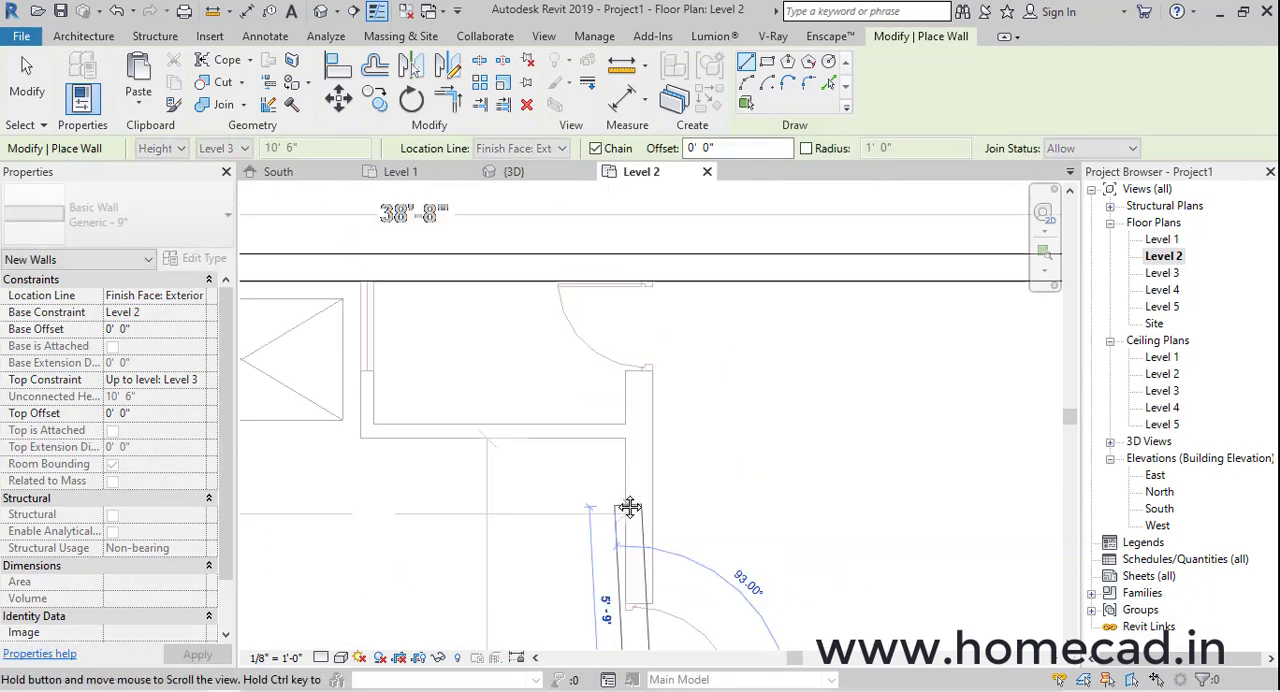
{"action": "left_click", "coordinate": [634, 275]}
{"action": "key", "text": "Escape"}
Draw a 9" wall about 12'-0" long from the rear exterior wall down to the wall corner by the staircase
{"action": "middle_click_drag", "start_coordinate": [390, 352], "coordinate": [730, 350]}
{"action": "scroll", "coordinate": [590, 355], "scroll_direction": "down", "scroll_amount": 3}
{"action": "middle_click_drag", "start_coordinate": [645, 370], "coordinate": [739, 341]}
{"action": "scroll", "coordinate": [586, 280], "scroll_direction": "up", "scroll_amount": 2}
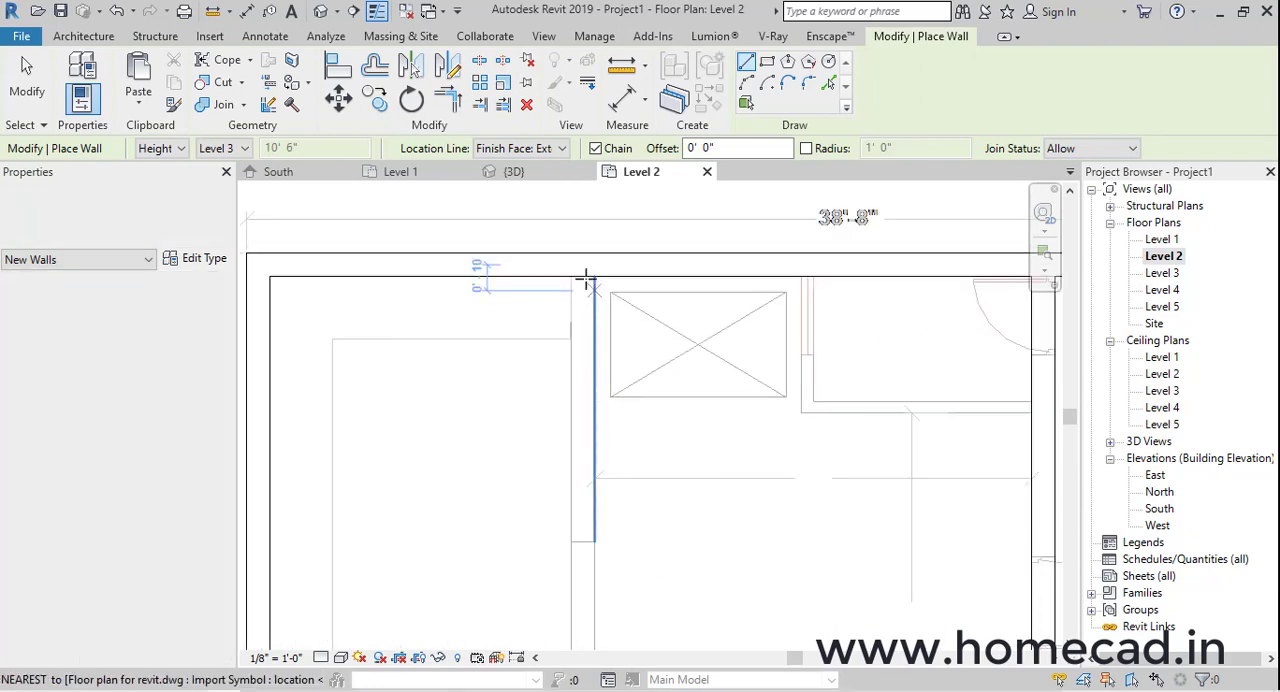
{"action": "left_click", "coordinate": [571, 276]}
{"action": "middle_click_drag", "start_coordinate": [597, 383], "coordinate": [597, 217]}
{"action": "left_click", "coordinate": [571, 486]}
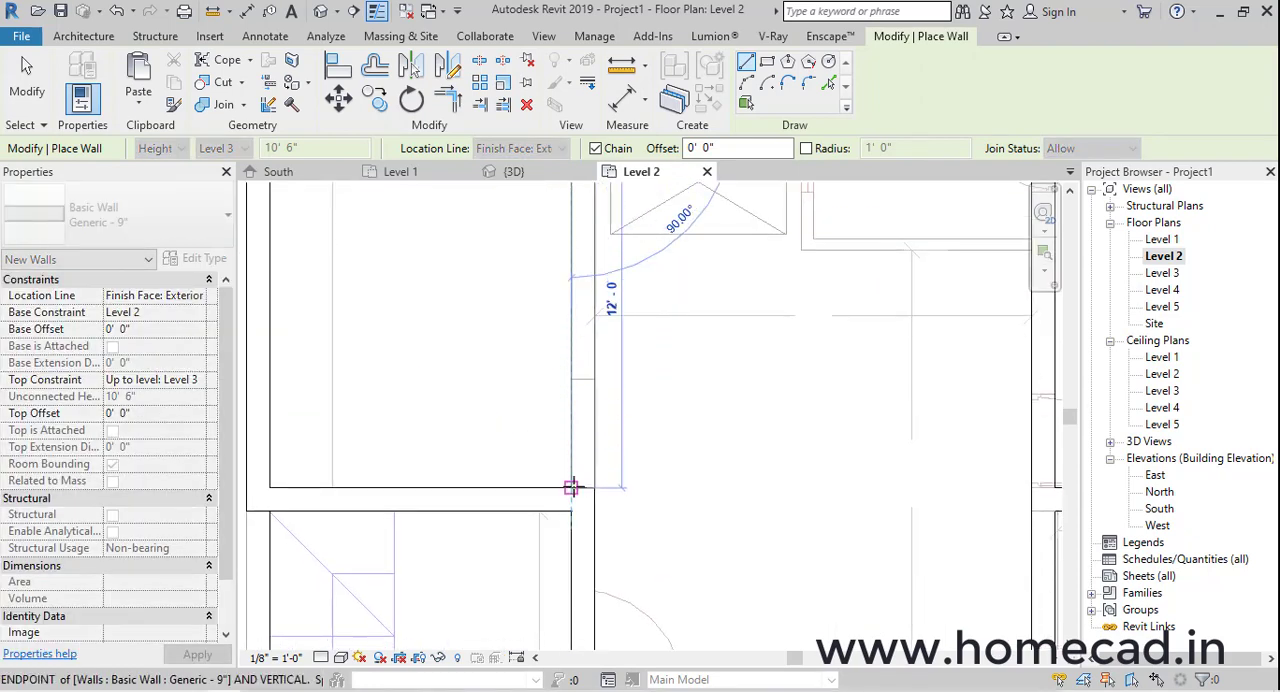
{"action": "scroll", "coordinate": [615, 467], "scroll_direction": "down", "scroll_amount": 2}
{"action": "key", "text": "Escape"}
Duplicate the wall type as Generic - 4.5" and set its structure thickness to 4.5"
{"action": "middle_click_drag", "start_coordinate": [803, 333], "coordinate": [725, 407]}
{"action": "scroll", "coordinate": [720, 322], "scroll_direction": "up", "scroll_amount": 2}
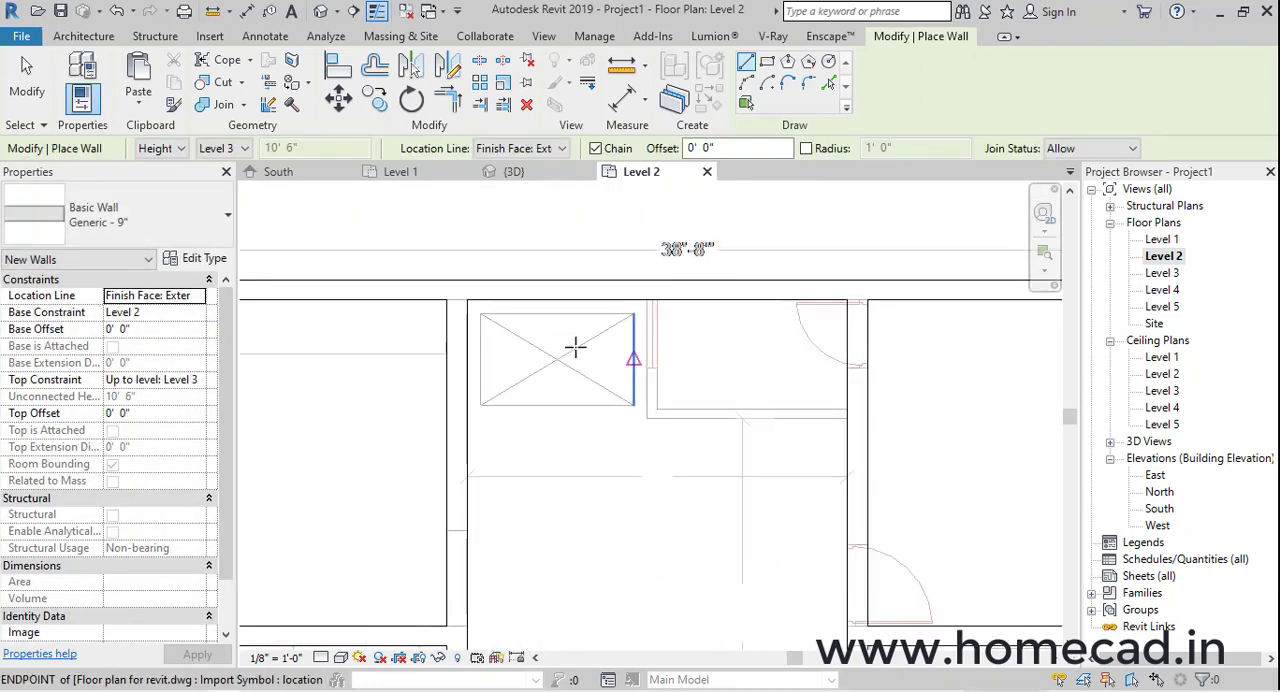
{"action": "left_click", "coordinate": [203, 259]}
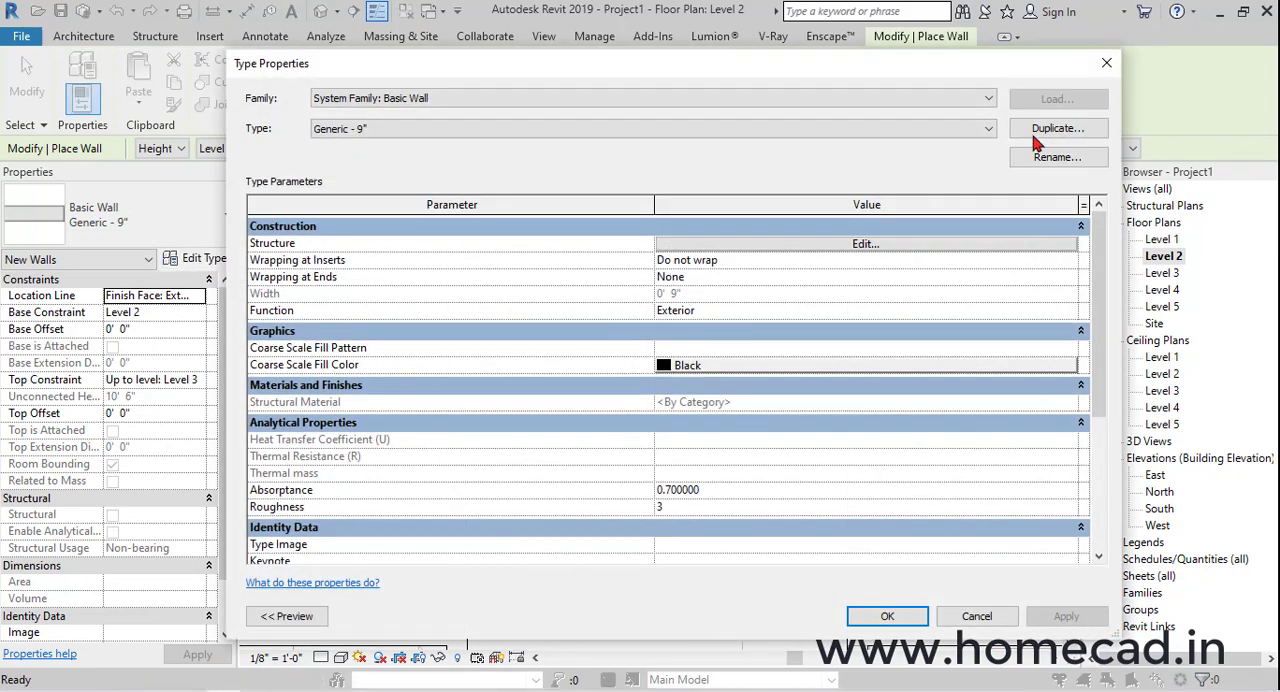
{"action": "left_click", "coordinate": [1045, 130]}
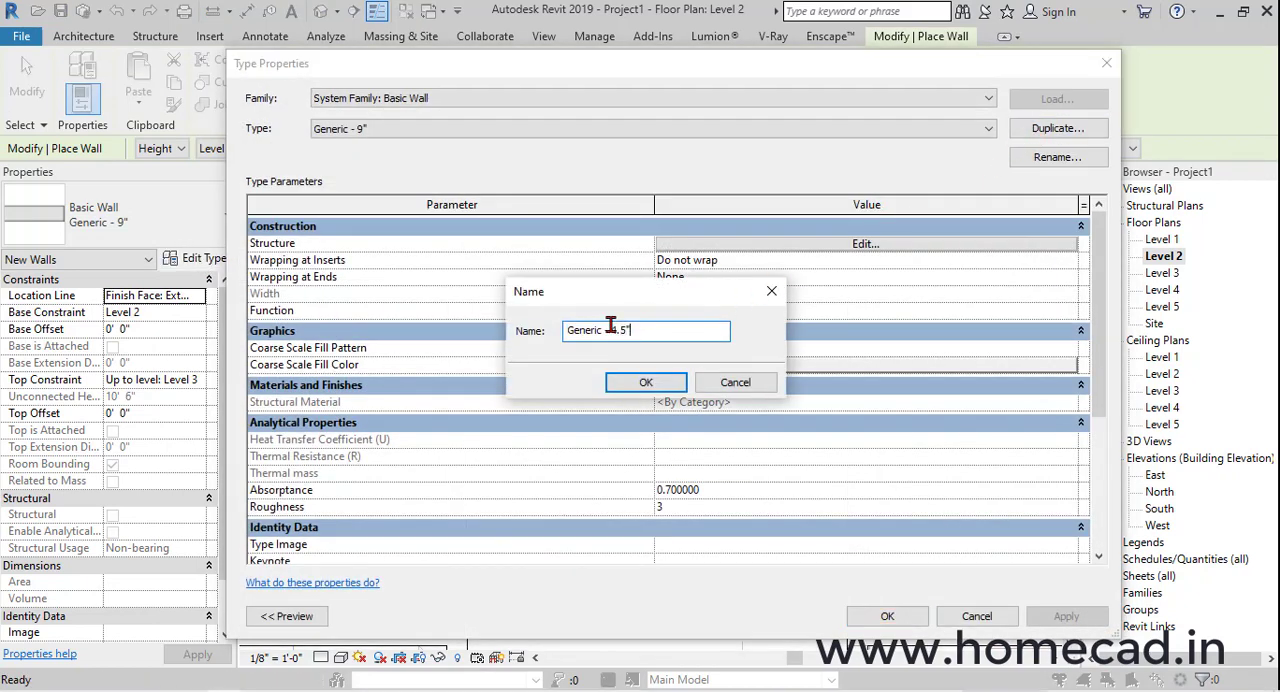
{"action": "left_click", "coordinate": [646, 383]}
{"action": "left_click", "coordinate": [818, 245]}
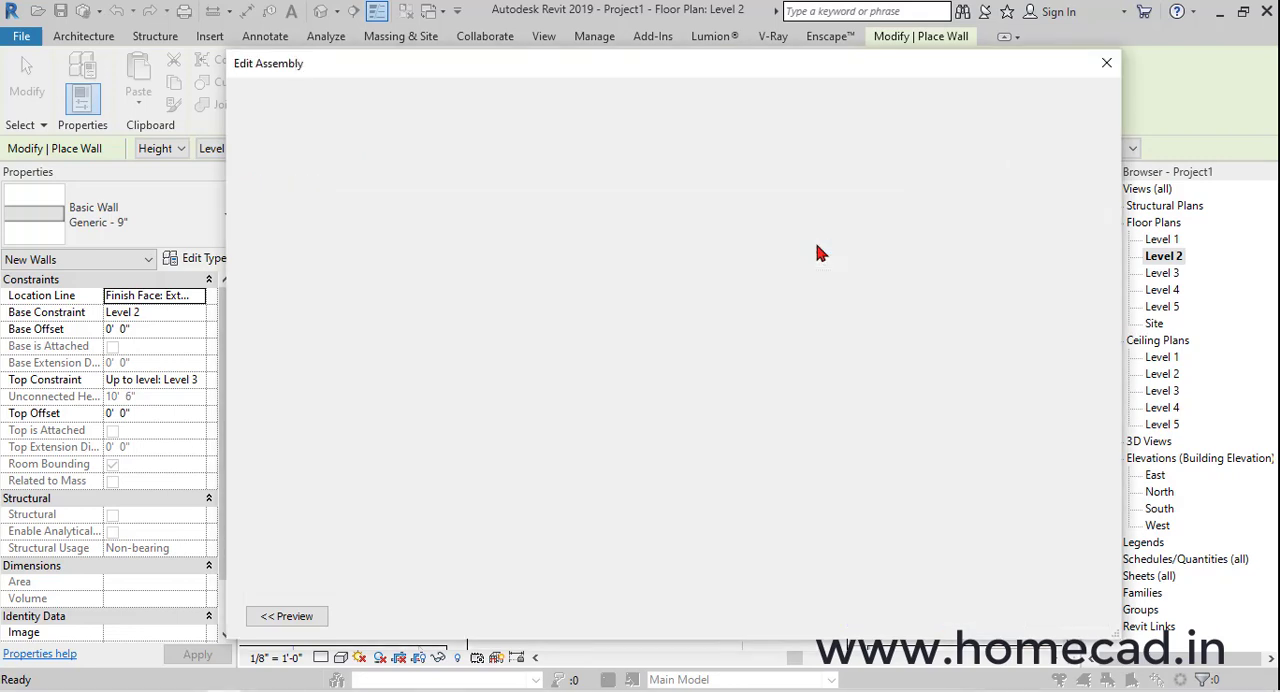
{"action": "left_click", "coordinate": [737, 251]}
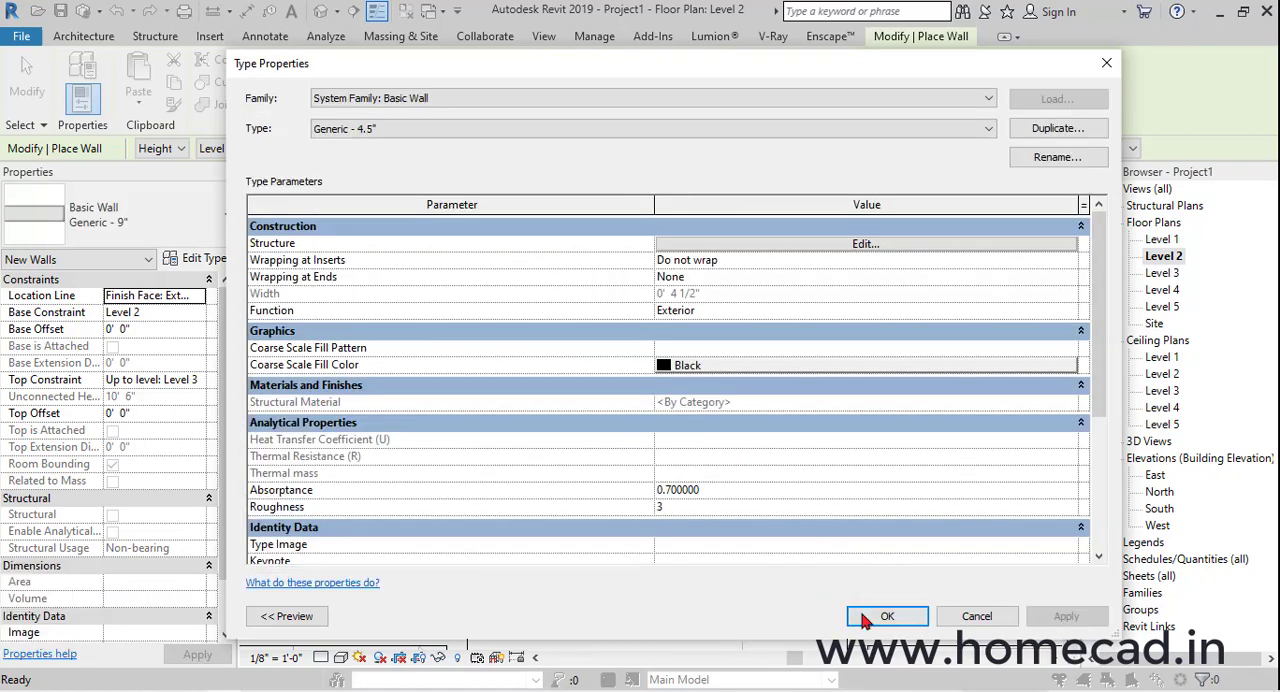
{"action": "left_click", "coordinate": [885, 616]}
Draw two chained Generic - 4.5" walls enclosing the small rear room, from the north-south partition around to the rear exterior wall
{"action": "scroll", "coordinate": [711, 432], "scroll_direction": "up", "scroll_amount": 2}
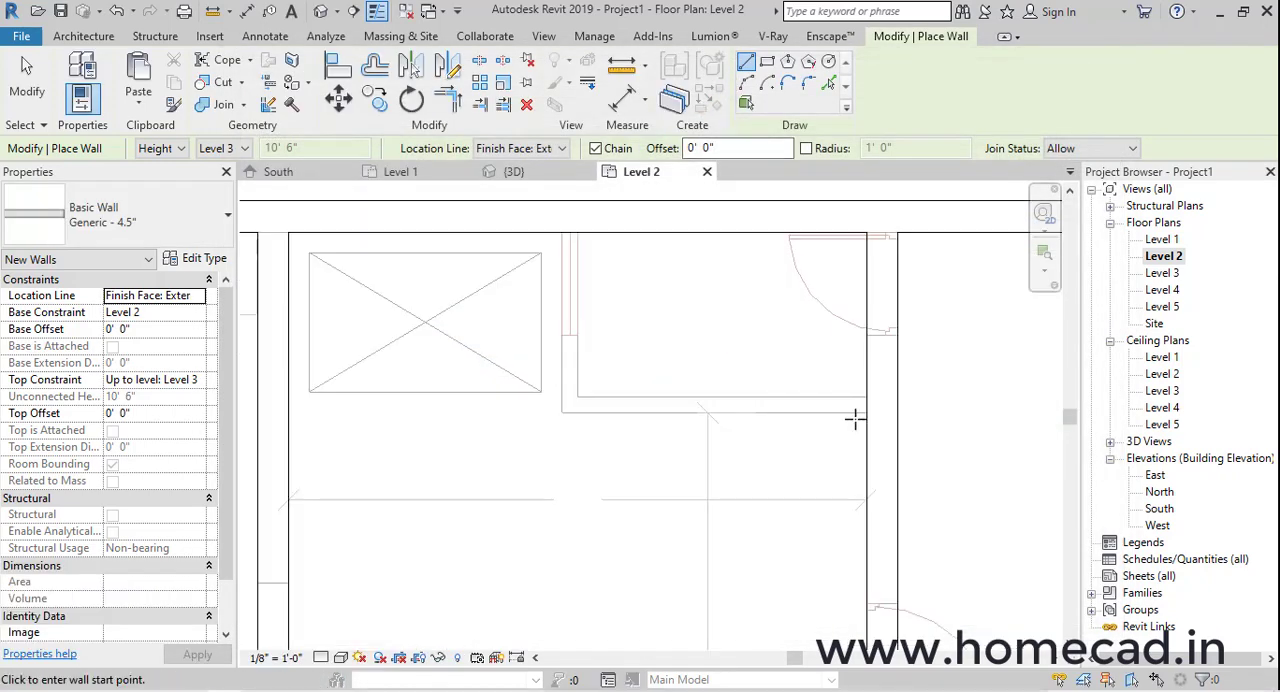
{"action": "left_click", "coordinate": [855, 418]}
{"action": "left_click", "coordinate": [561, 406]}
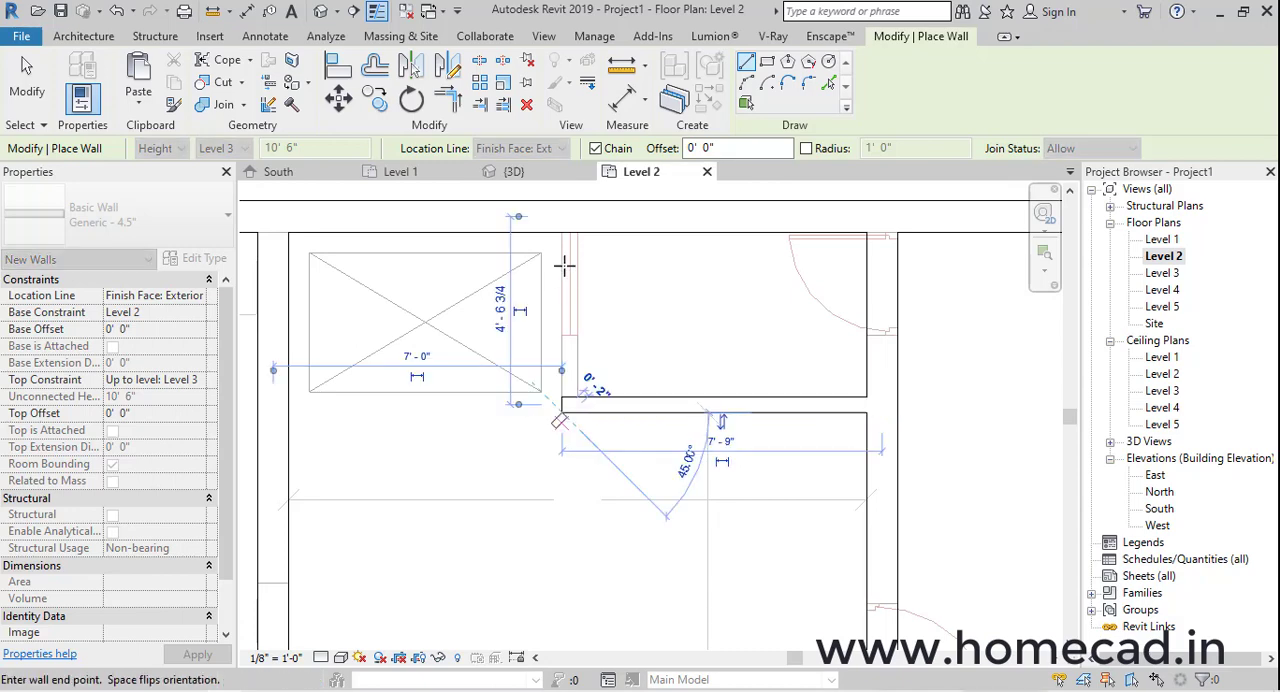
{"action": "left_click", "coordinate": [560, 243]}
{"action": "key", "text": "Escape"}
{"action": "scroll", "coordinate": [718, 463], "scroll_direction": "down", "scroll_amount": 4}
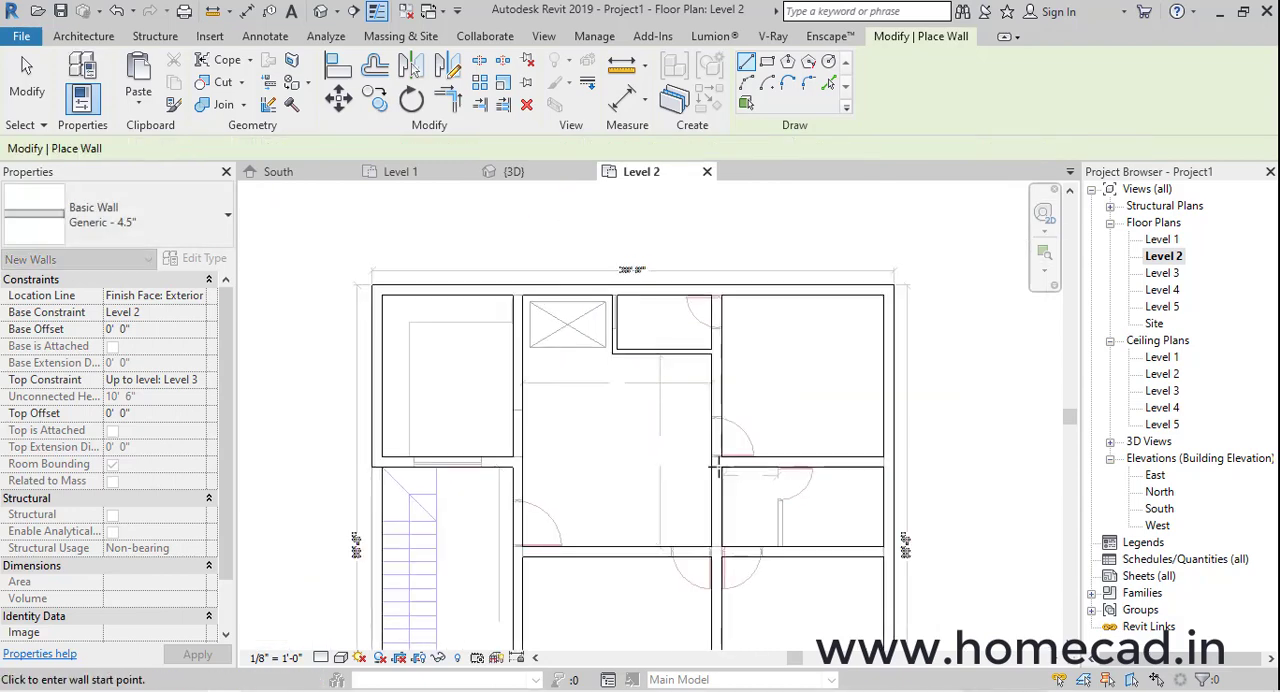
End wall placement and examine the interior walls in the 3D view
{"action": "scroll", "coordinate": [718, 466], "scroll_direction": "down", "scroll_amount": 2}
{"action": "middle_click_drag", "start_coordinate": [740, 510], "coordinate": [731, 421]}
{"action": "scroll", "coordinate": [720, 412], "scroll_direction": "up", "scroll_amount": 1}
{"action": "key", "text": "Escape"}
{"action": "left_click", "coordinate": [320, 11]}
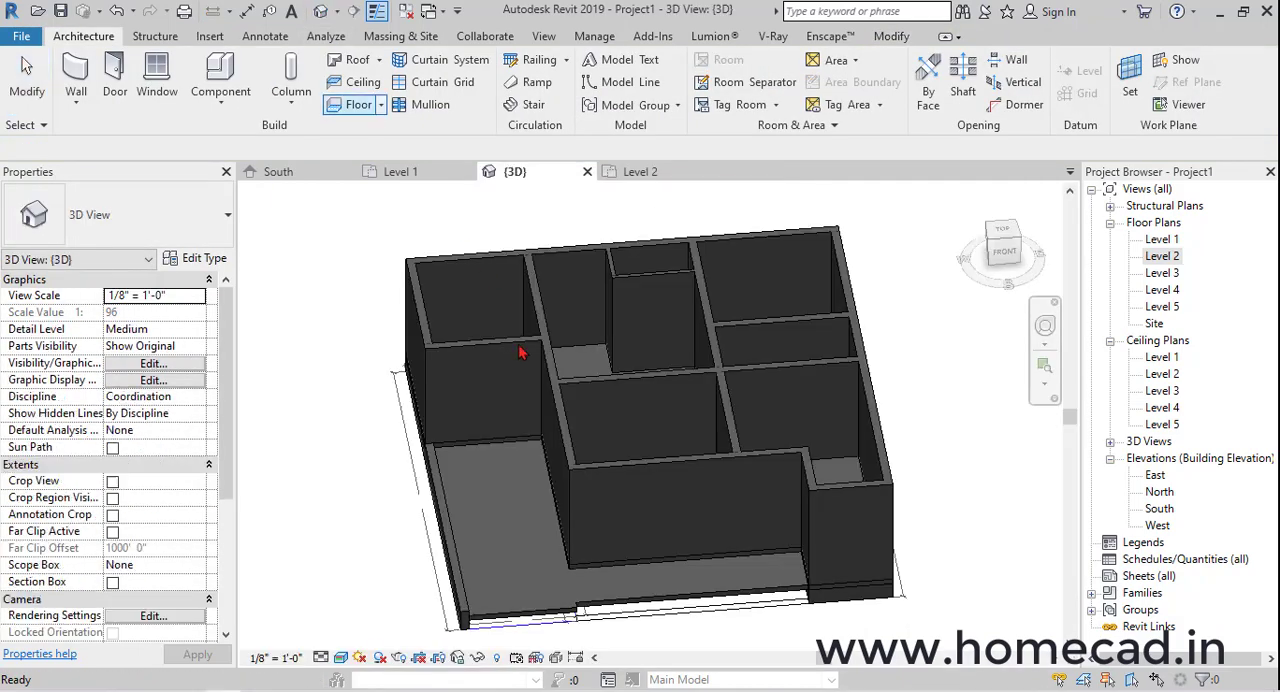
{"action": "middle_click_drag", "start_coordinate": [520, 352], "coordinate": [950, 330], "text": "shift"}
Return to the Level 2 floor plan and start loading a family for door placement
{"action": "double_click", "coordinate": [1160, 256]}
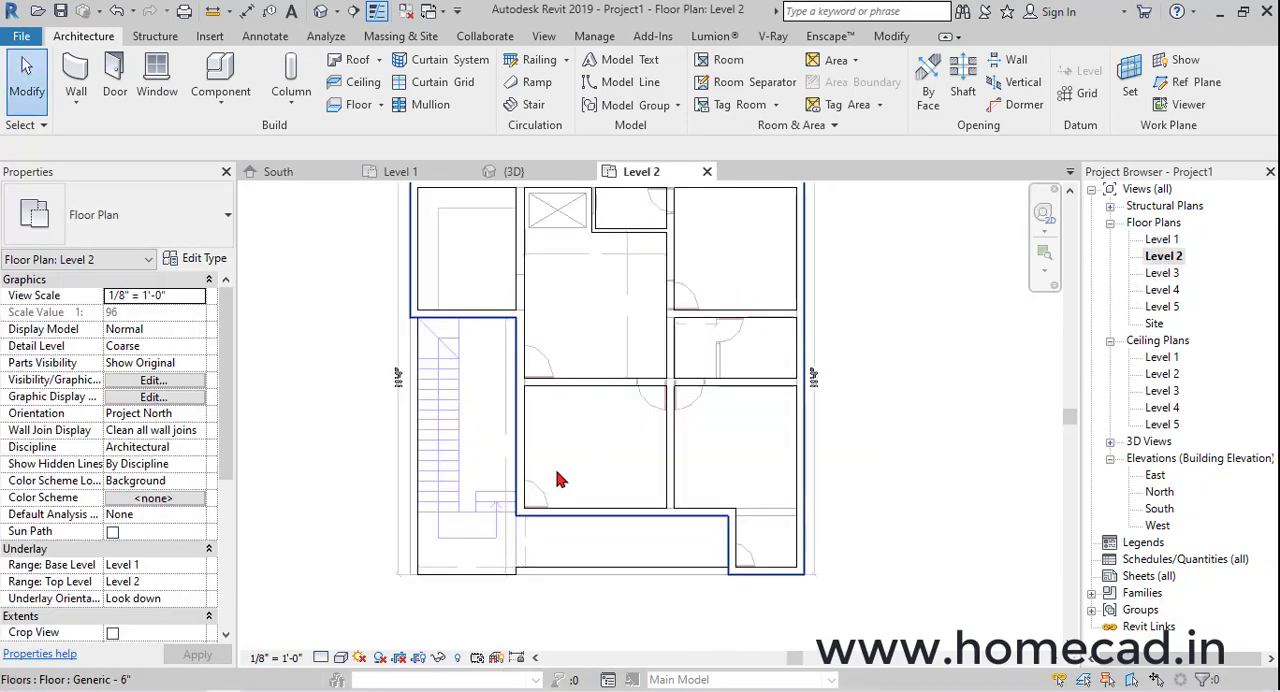
{"action": "scroll", "coordinate": [545, 500], "scroll_direction": "up", "scroll_amount": 2}
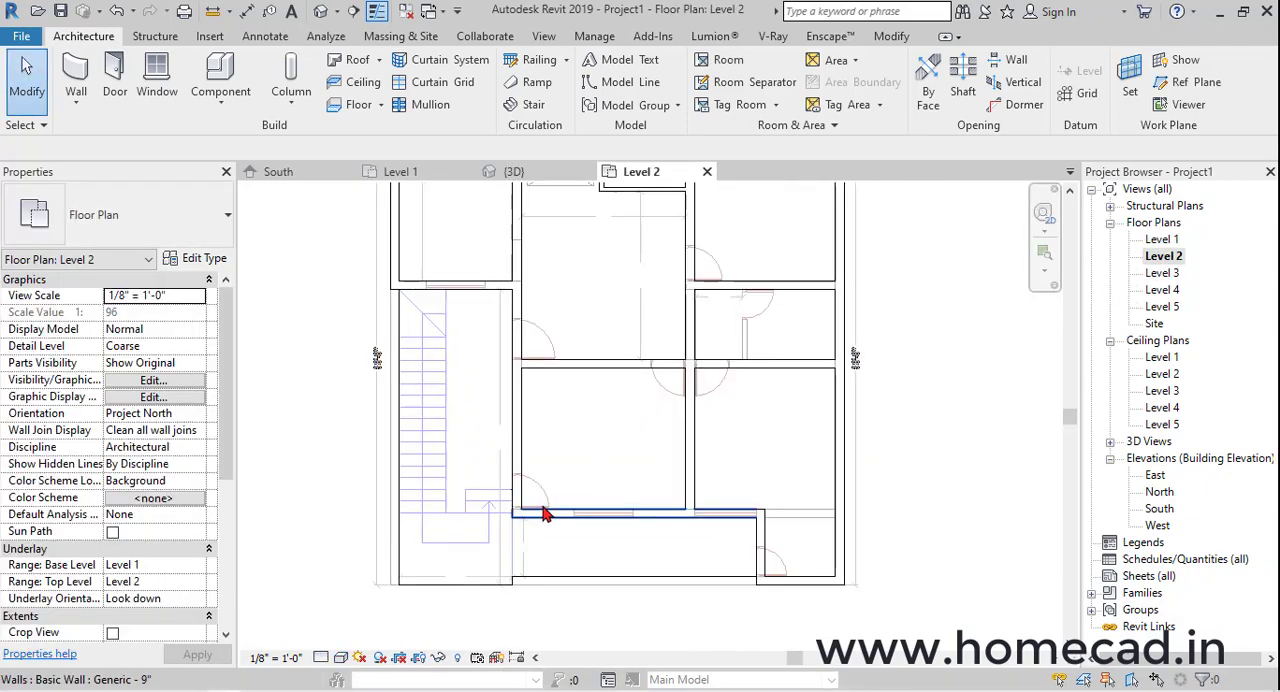
{"action": "left_click", "coordinate": [116, 84]}
{"action": "left_click", "coordinate": [752, 95]}
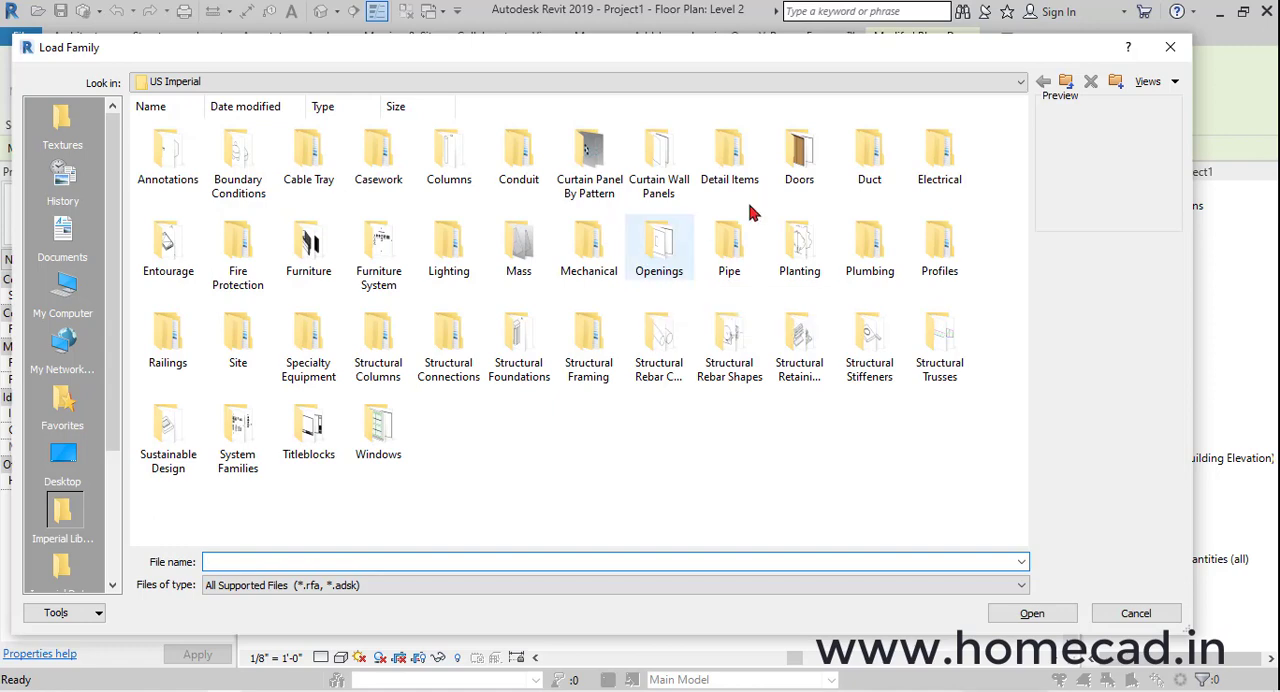
Browse the Residential door families in the US Imperial library
{"action": "double_click", "coordinate": [800, 148]}
{"action": "double_click", "coordinate": [322, 158]}
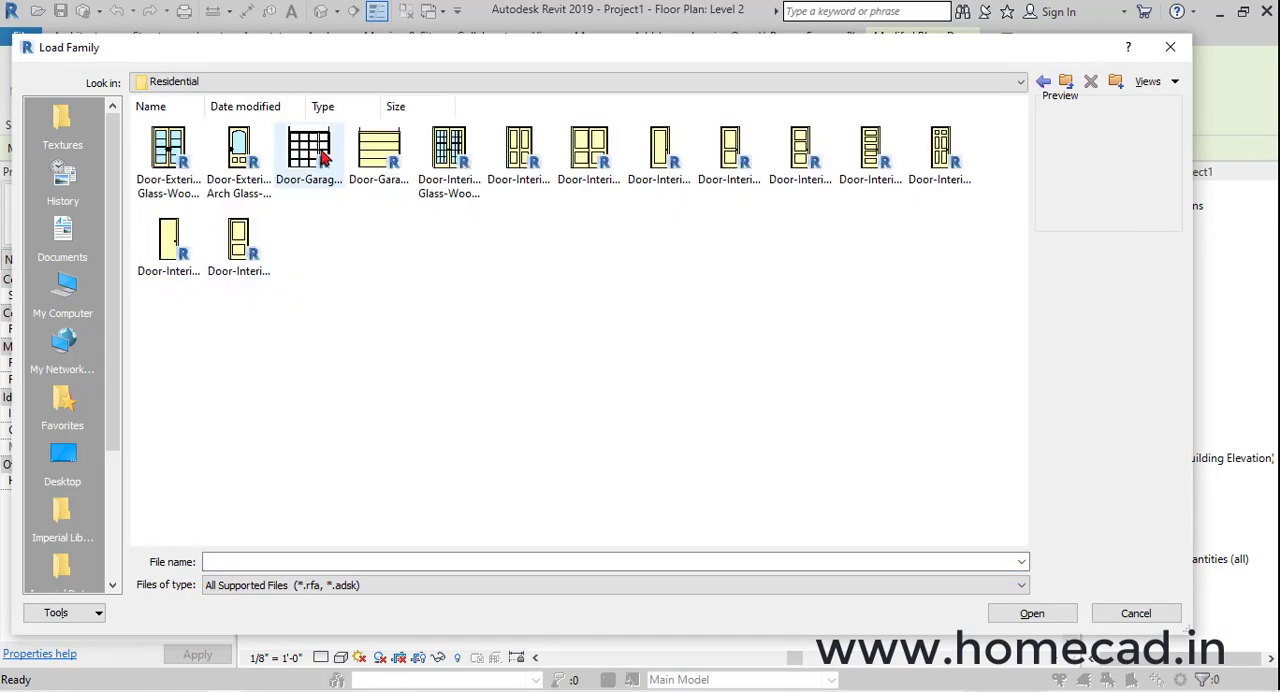
{"action": "left_click", "coordinate": [1067, 84]}
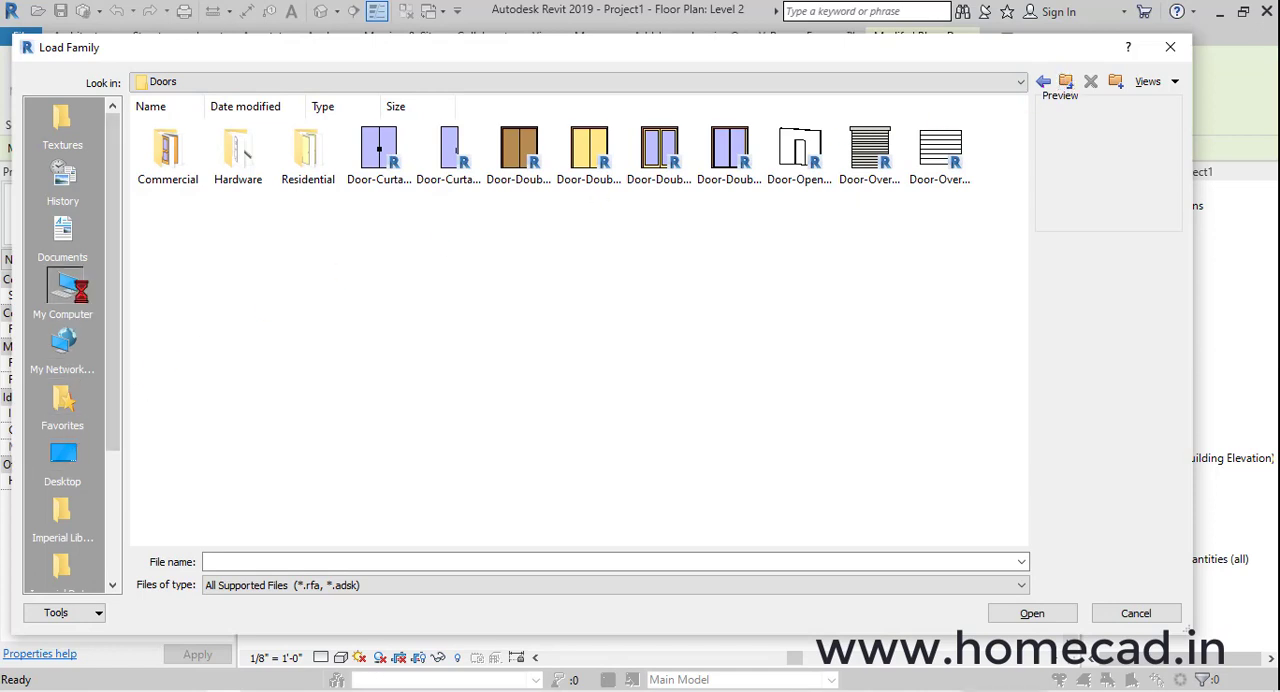
Load door_fancy_14977.rfa from the single door folder under Family Files, Doors on CAD WORK (G:), checking the External Doors folder first
{"action": "double_click", "coordinate": [470, 315]}
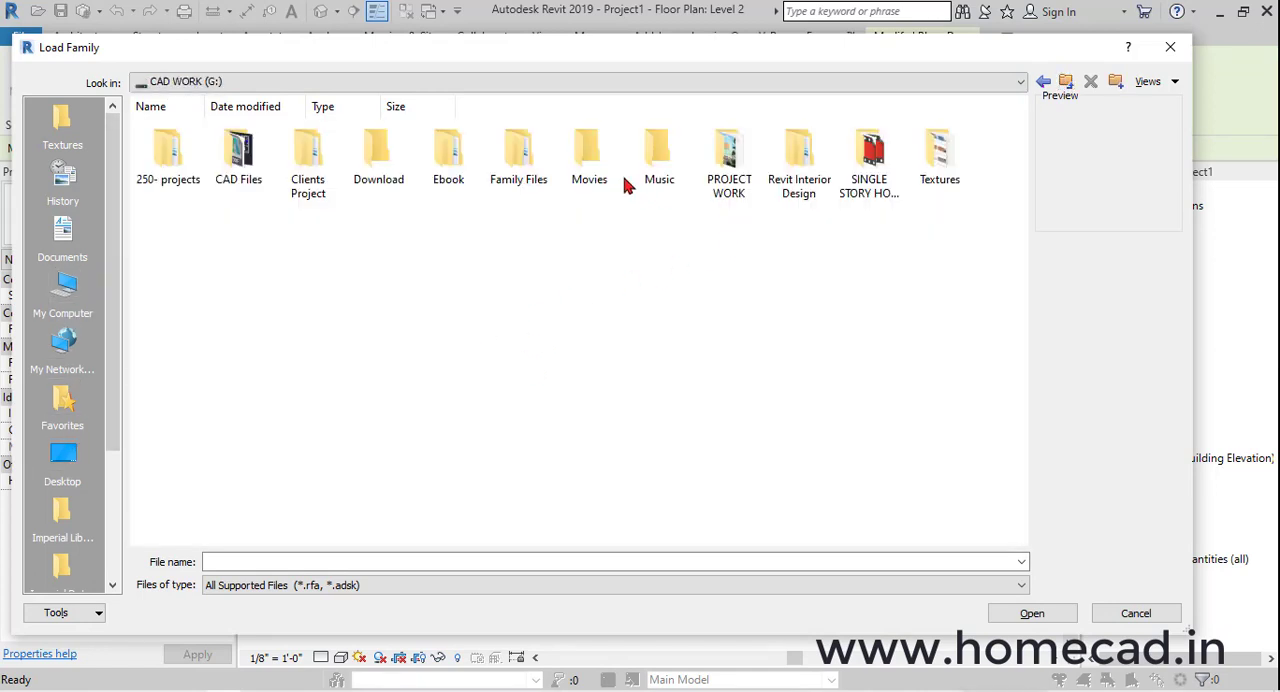
{"action": "double_click", "coordinate": [515, 150]}
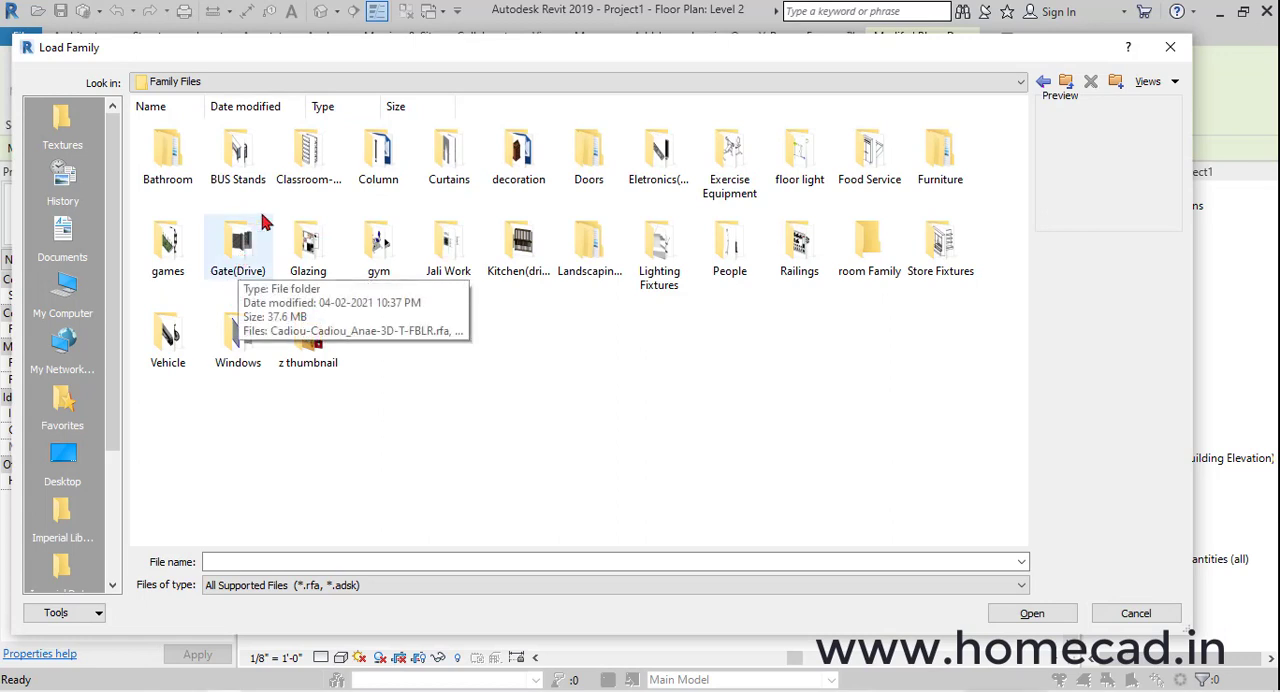
{"action": "double_click", "coordinate": [588, 150]}
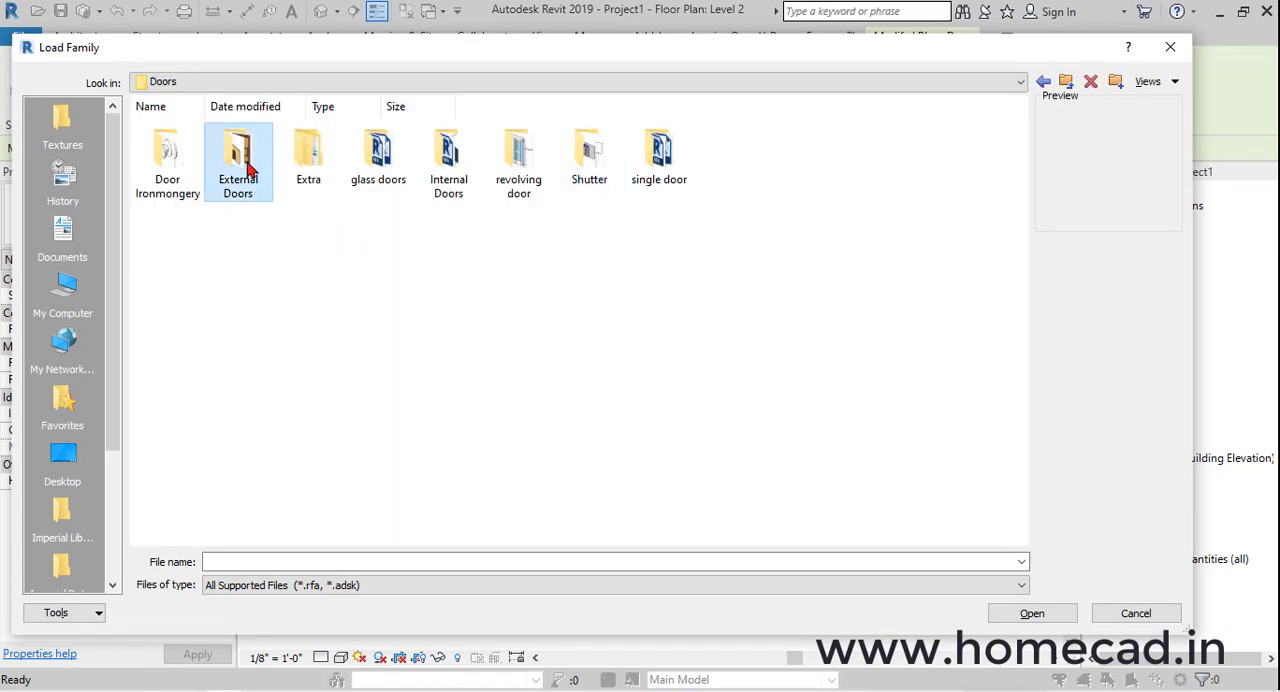
{"action": "double_click", "coordinate": [240, 150]}
{"action": "scroll", "coordinate": [527, 380], "scroll_direction": "up", "scroll_amount": 3, "text": "ctrl"}
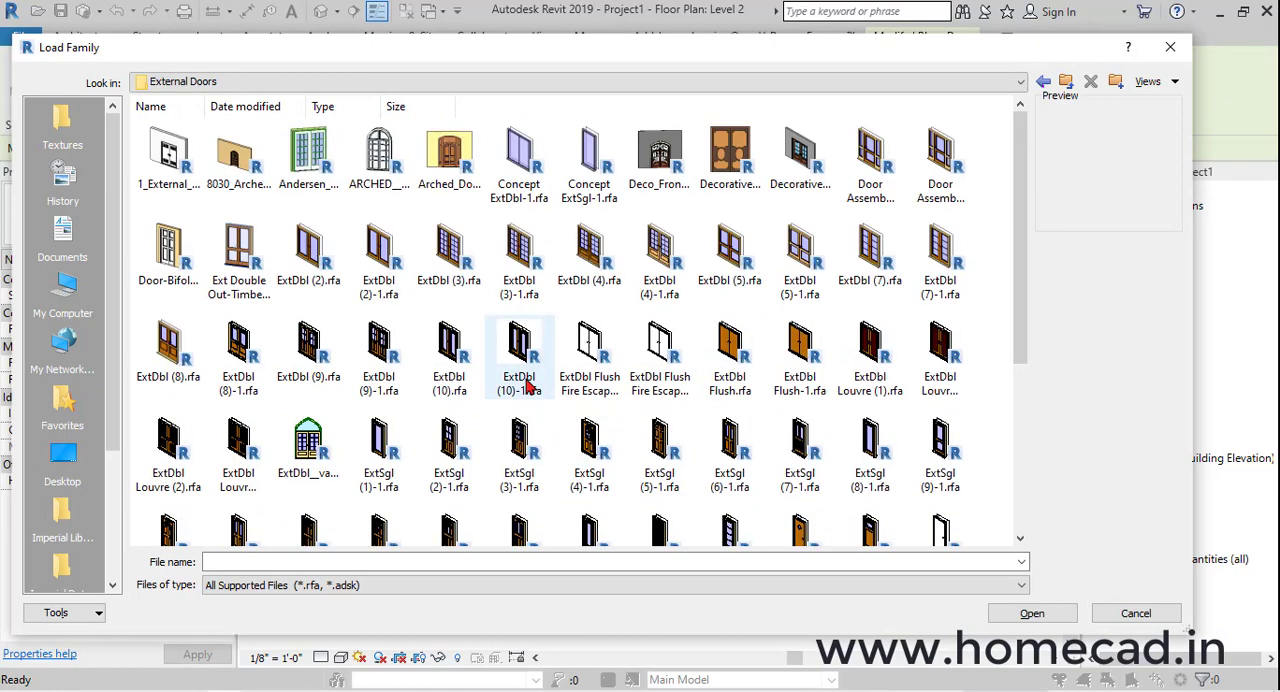
{"action": "scroll", "coordinate": [527, 380], "scroll_direction": "up", "scroll_amount": 1, "text": "ctrl"}
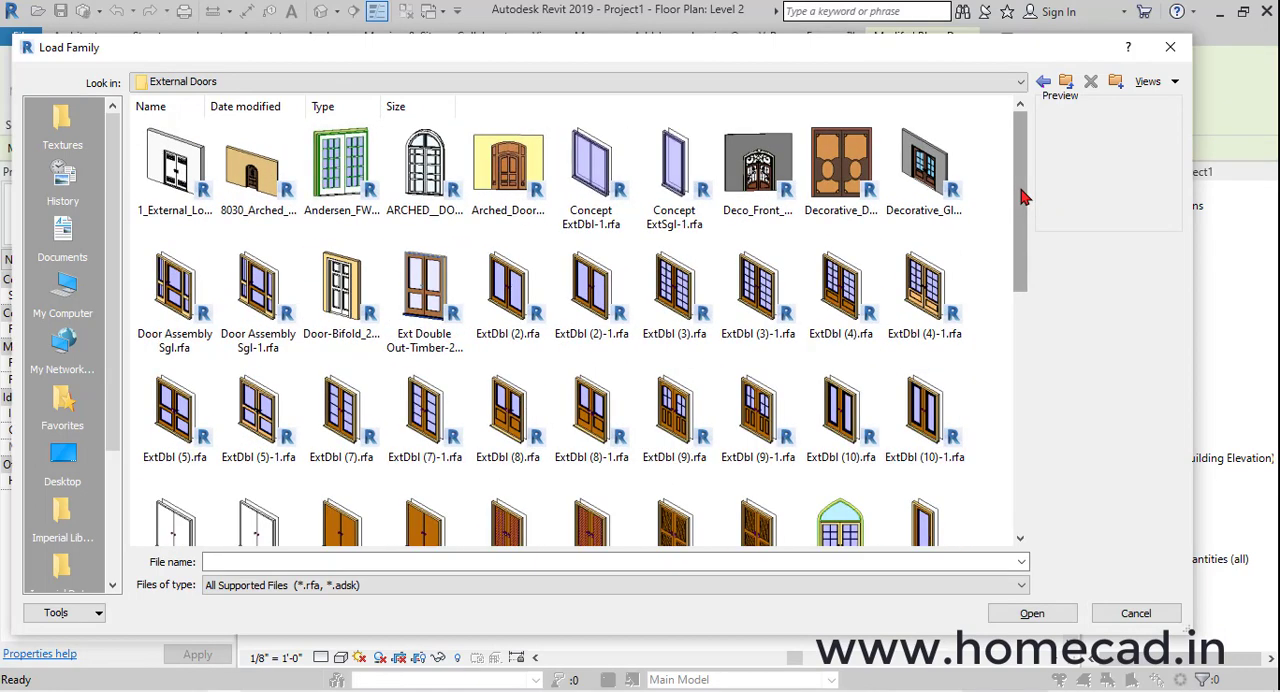
{"action": "left_click_drag", "start_coordinate": [1024, 197], "coordinate": [1024, 418]}
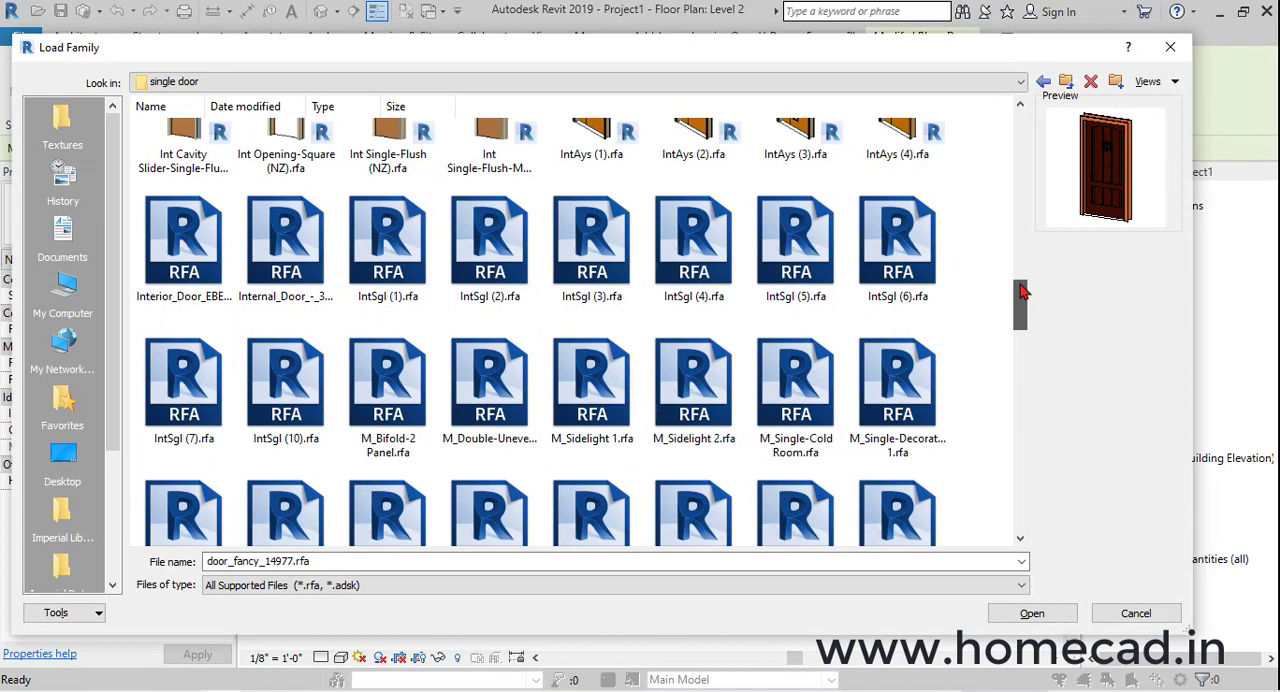
{"action": "left_click_drag", "start_coordinate": [1024, 330], "coordinate": [1024, 176]}
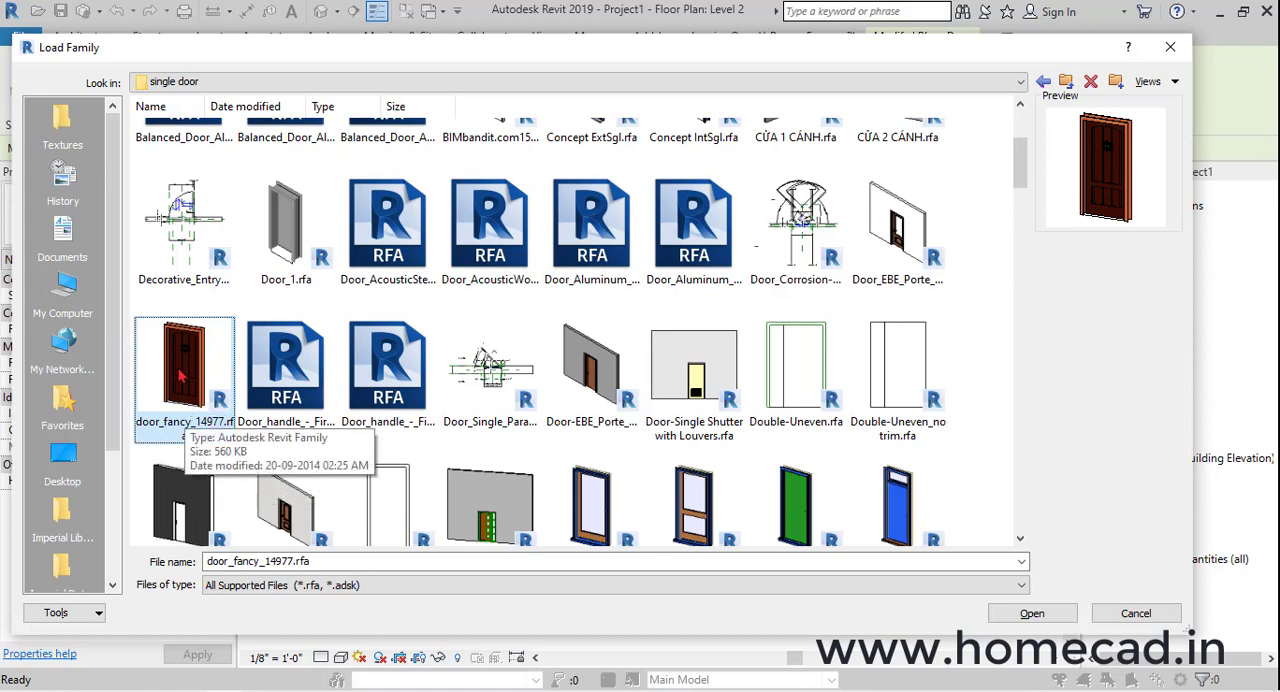
{"action": "left_click", "coordinate": [1030, 616]}
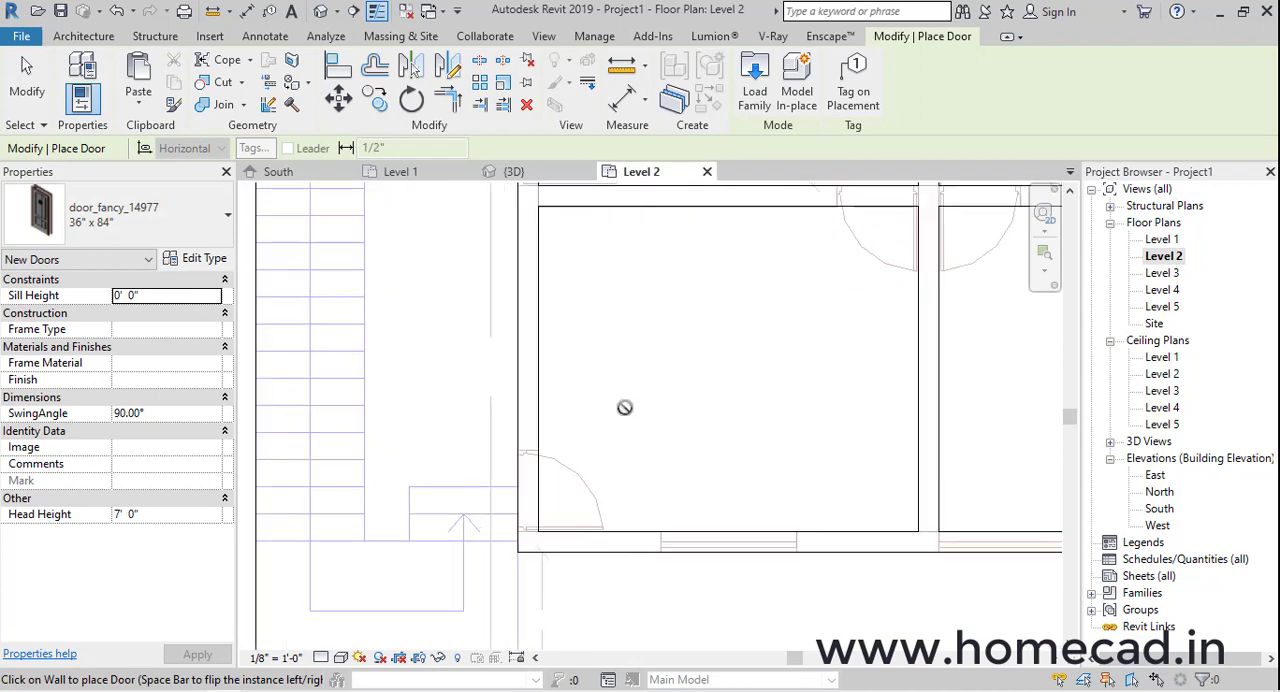
Place the 36" x 84" door_fancy_14977 in the wall beside the staircase at the plan's door opening, and select the door
{"action": "scroll", "coordinate": [620, 405], "scroll_direction": "up", "scroll_amount": 4}
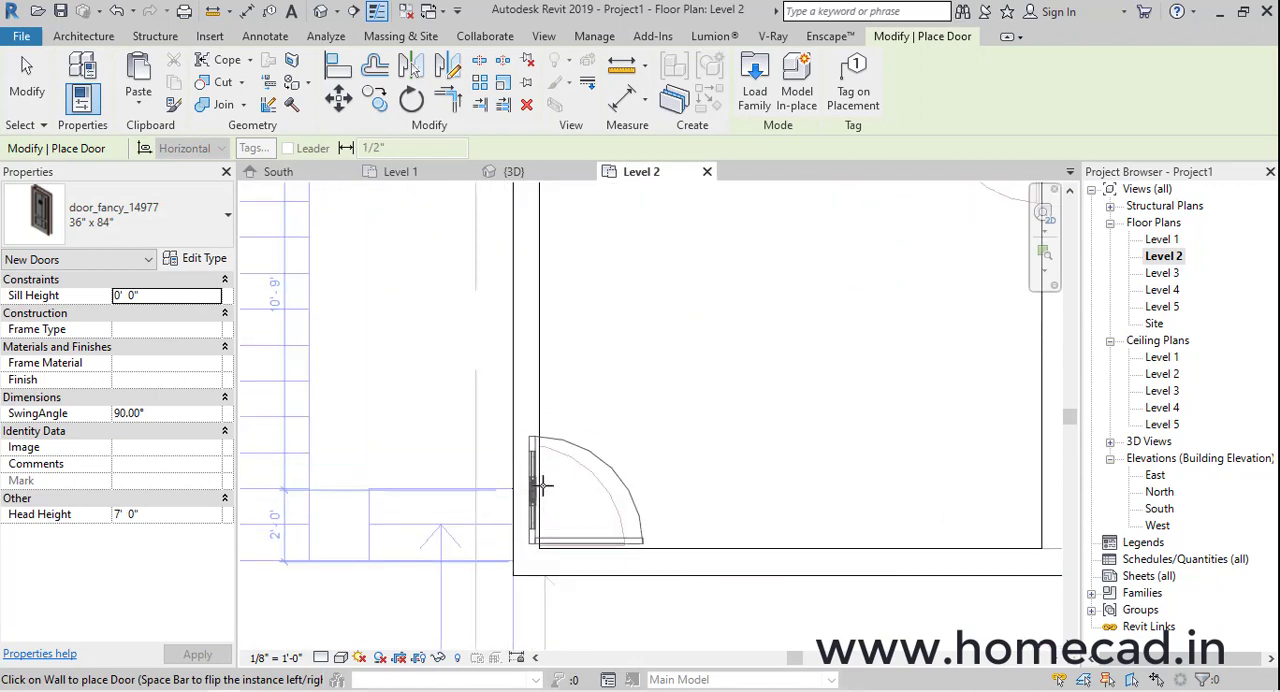
{"action": "left_click", "coordinate": [600, 486]}
{"action": "key", "text": "Escape"}
{"action": "key", "text": "Escape"}
{"action": "left_click", "coordinate": [521, 476]}
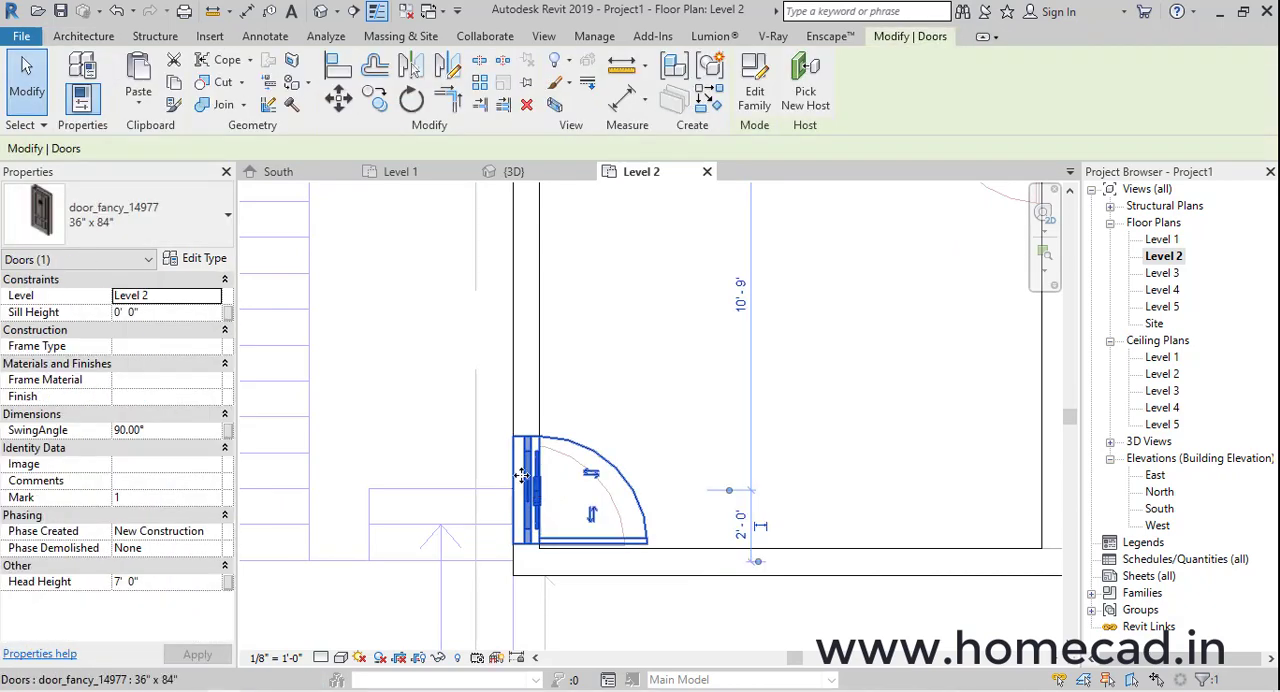
Rename the selected door's type to 3'x7' and set its rough width to 3' 0" and rough height to 7' 0"
{"action": "left_click", "coordinate": [192, 262]}
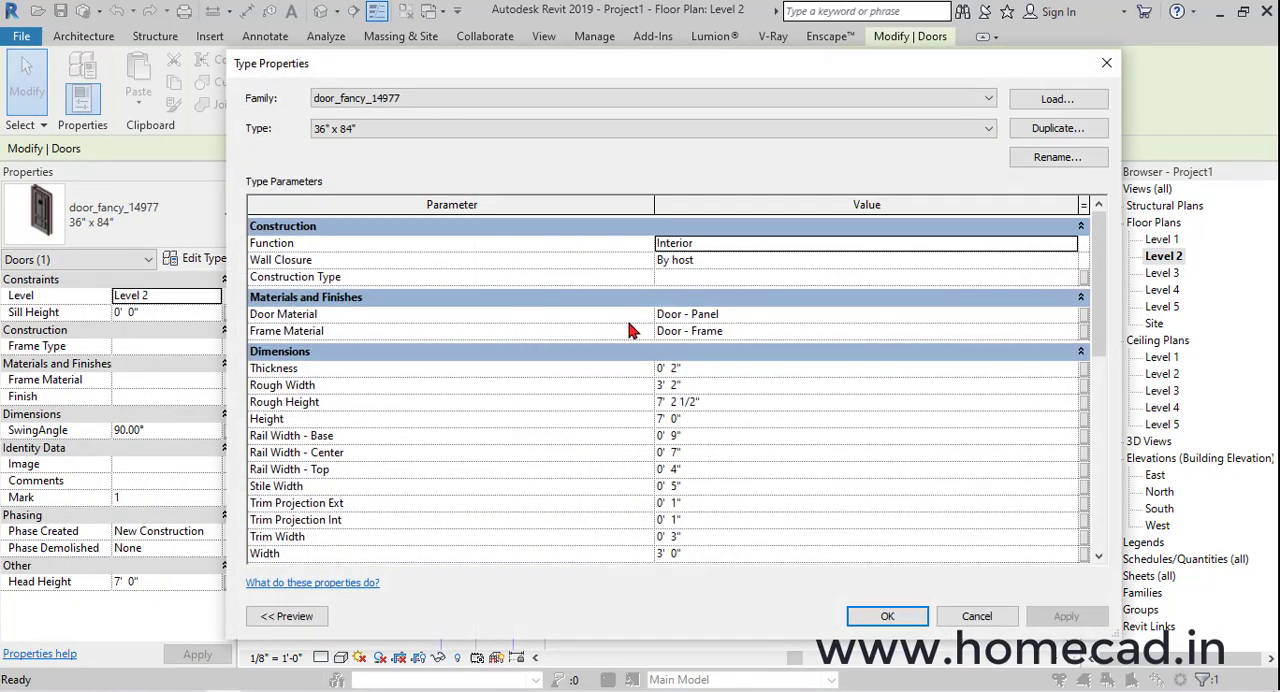
{"action": "left_click", "coordinate": [714, 386]}
{"action": "left_click", "coordinate": [1044, 160]}
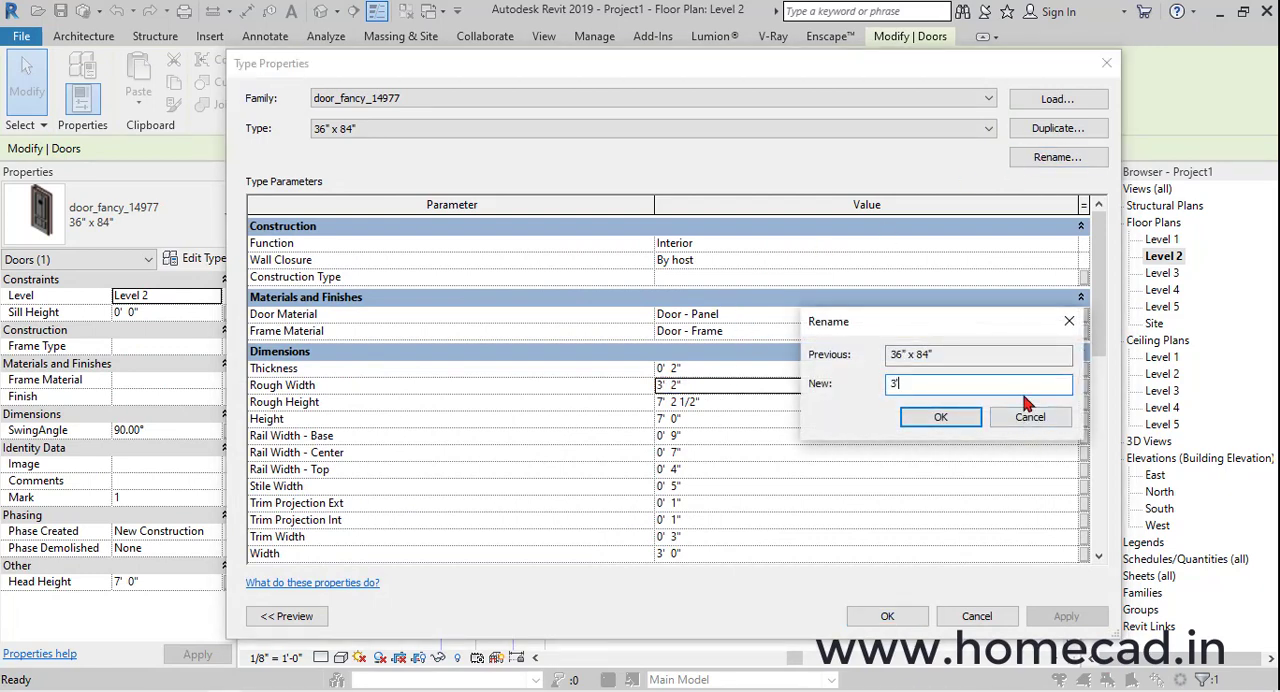
{"action": "key", "text": "Return"}
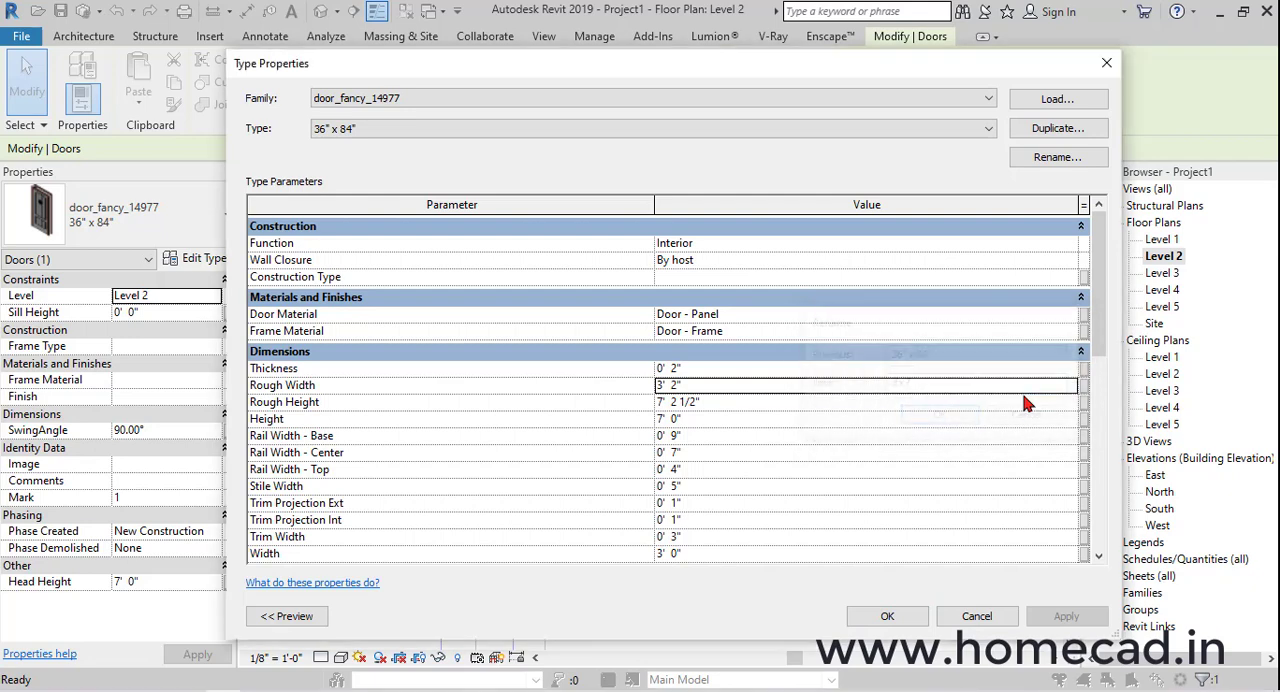
{"action": "left_click", "coordinate": [688, 389]}
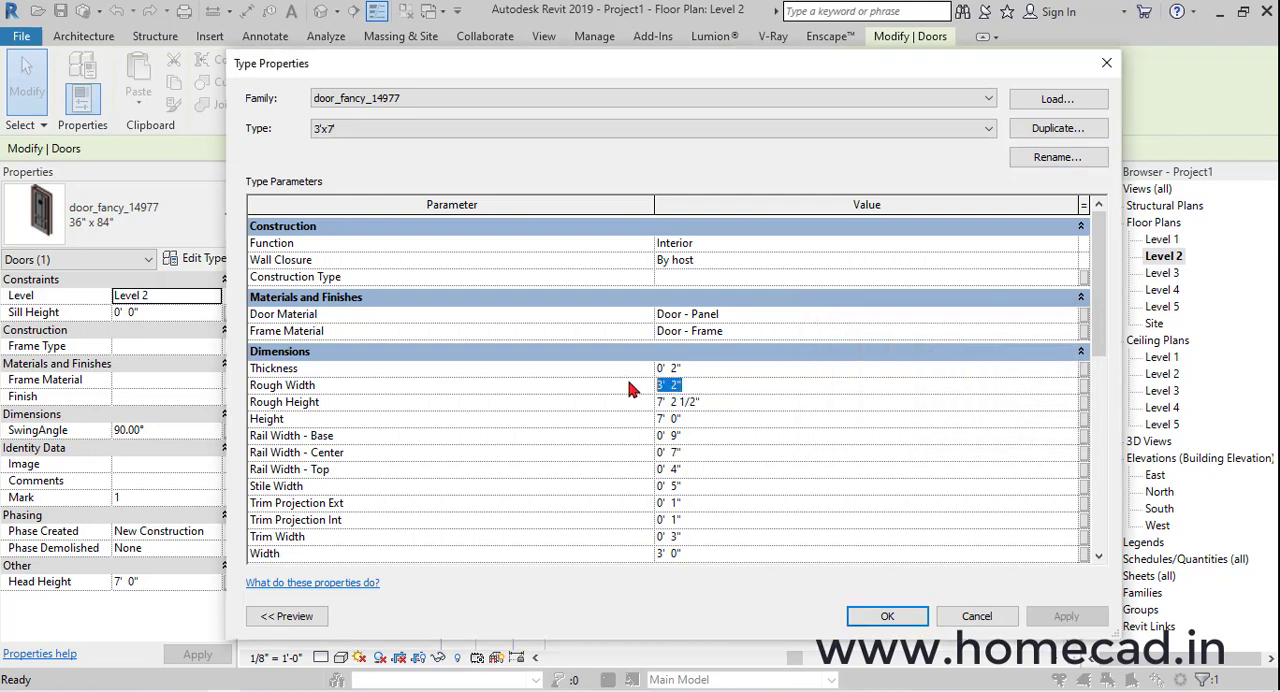
{"action": "left_click", "coordinate": [740, 402]}
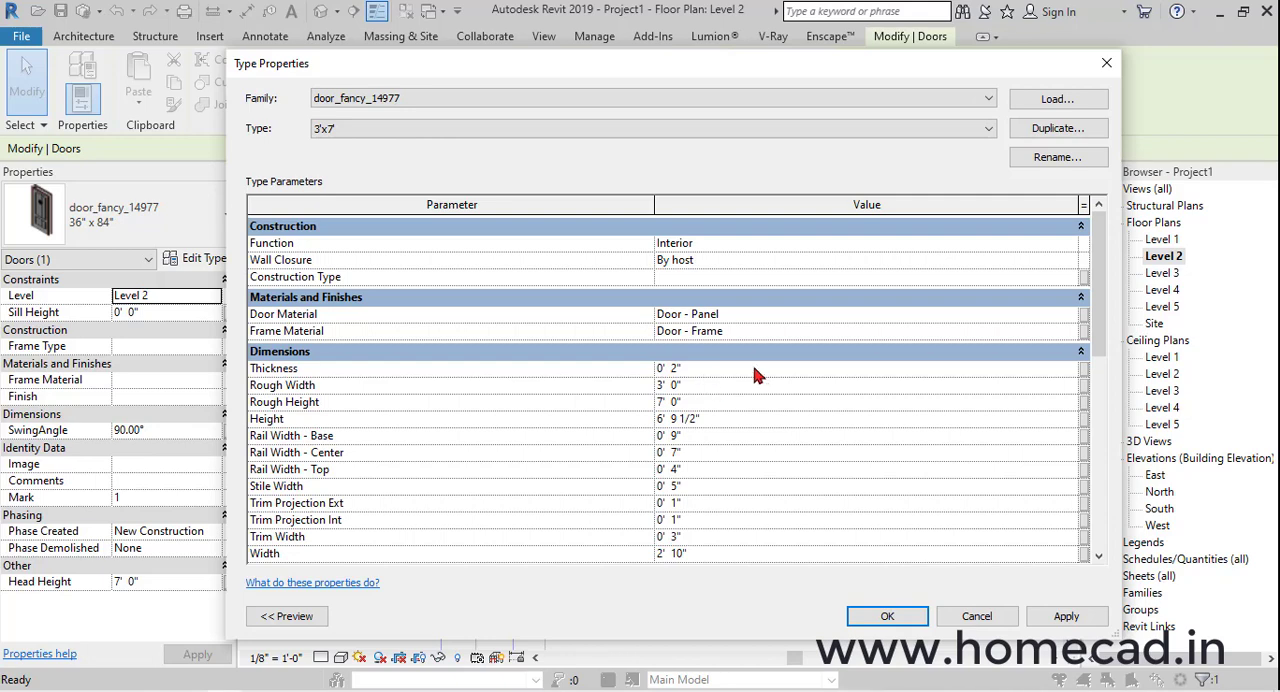
{"action": "scroll", "coordinate": [743, 476], "scroll_direction": "down", "scroll_amount": 1}
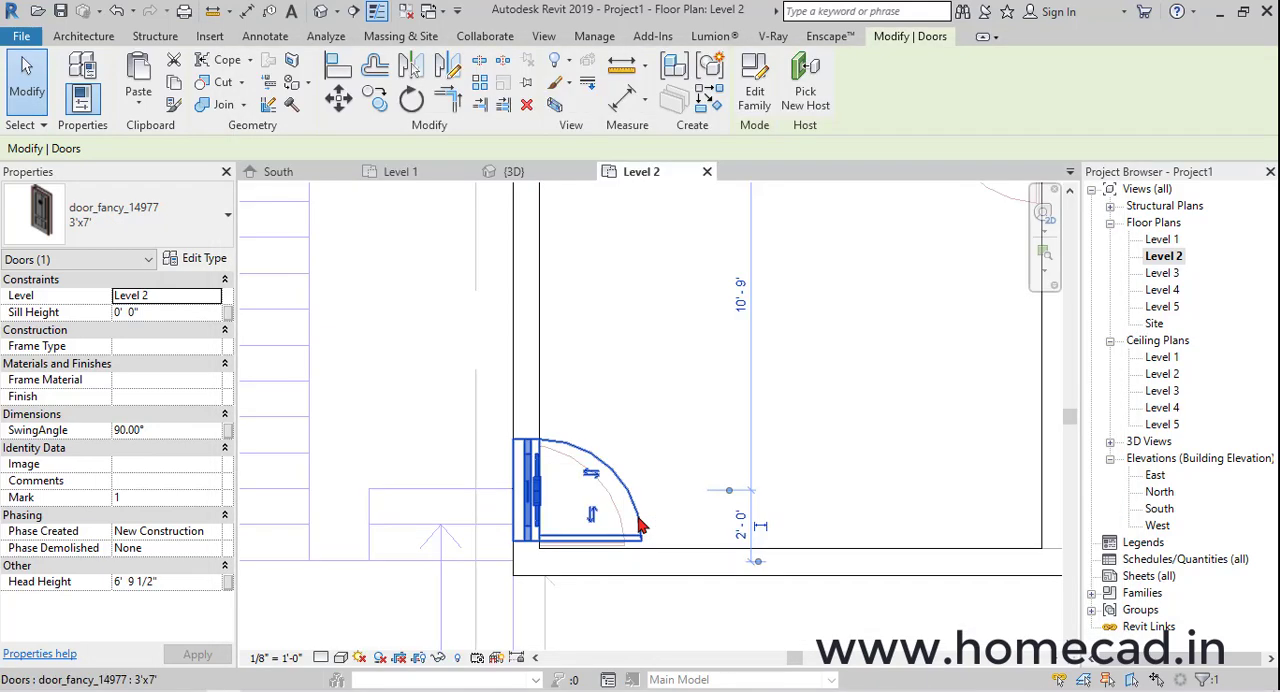
Examine the placed door and its panel details up close in the default 3D view
{"action": "left_click", "coordinate": [321, 11]}
{"action": "left_click", "coordinate": [443, 248]}
{"action": "middle_click_drag", "start_coordinate": [600, 560], "coordinate": [690, 400], "text": "shift"}
{"action": "scroll", "coordinate": [643, 580], "scroll_direction": "up", "scroll_amount": 5}
{"action": "middle_click_drag", "start_coordinate": [871, 574], "coordinate": [971, 549], "text": "shift"}
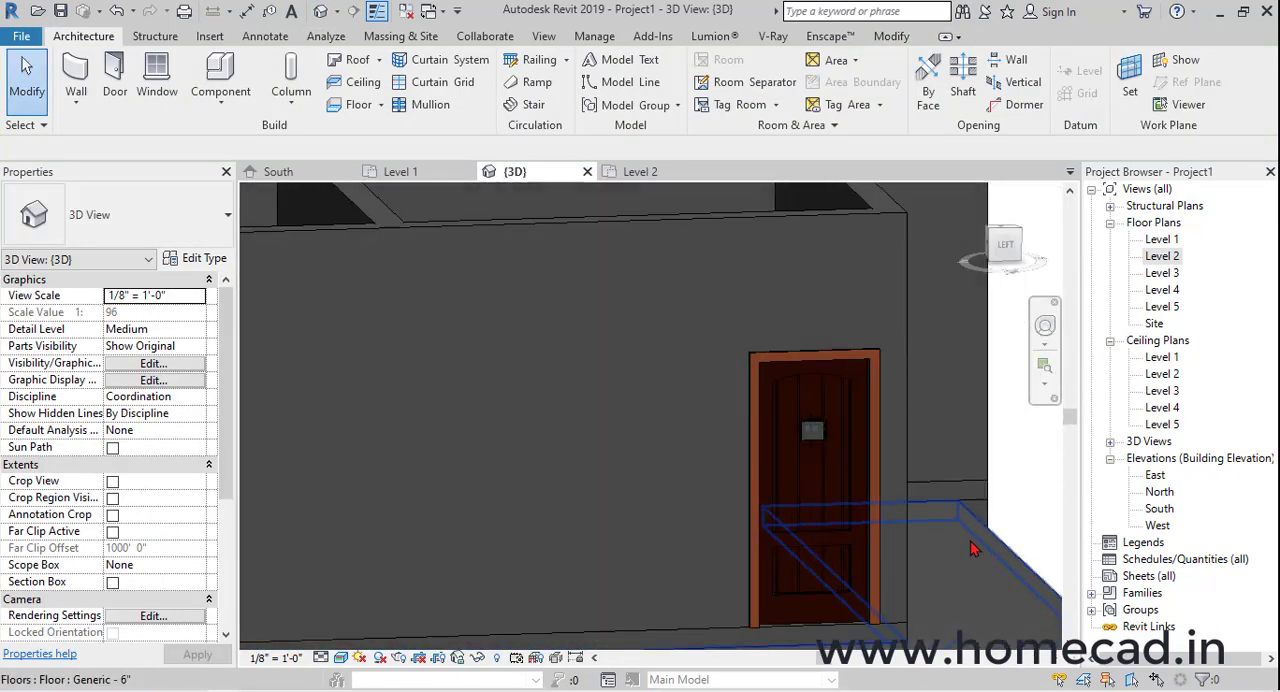
{"action": "scroll", "coordinate": [971, 549], "scroll_direction": "up", "scroll_amount": 4}
{"action": "middle_click_drag", "start_coordinate": [914, 451], "coordinate": [830, 440], "text": "shift"}
{"action": "left_click", "coordinate": [691, 425]}
{"action": "middle_click_drag", "start_coordinate": [691, 425], "coordinate": [822, 450], "text": "shift"}
{"action": "key", "text": "Escape"}
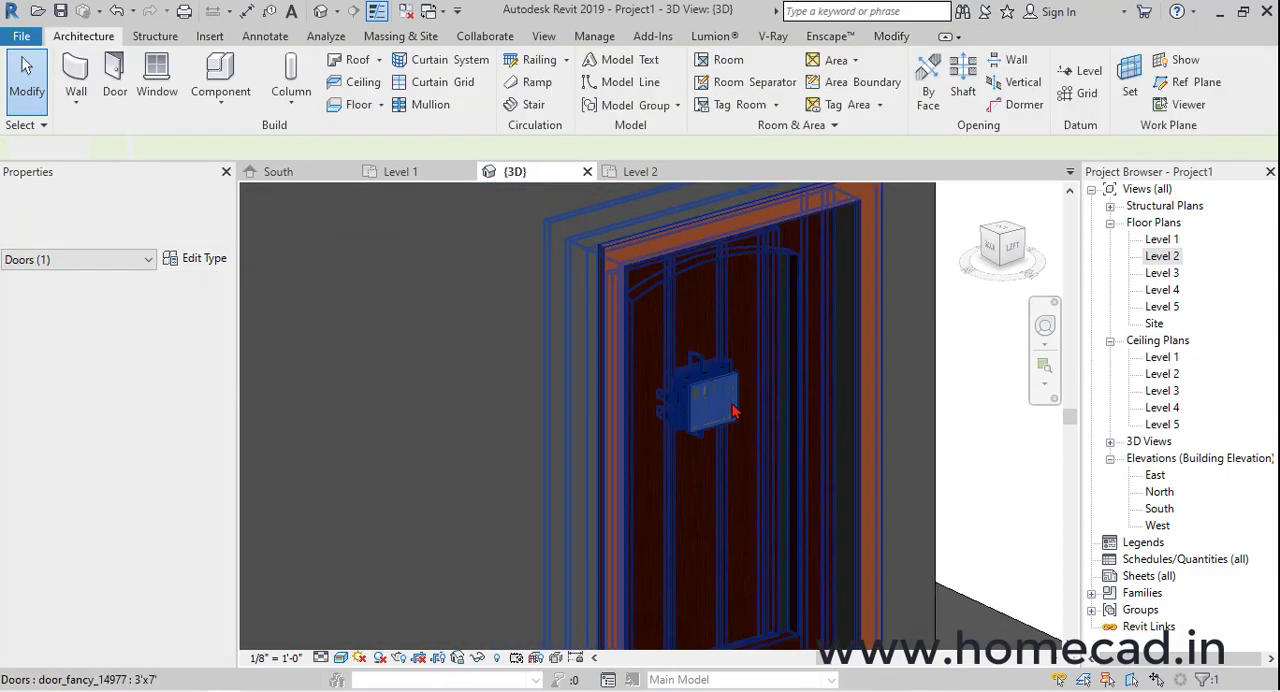
{"action": "scroll", "coordinate": [732, 402], "scroll_direction": "up", "scroll_amount": 4}
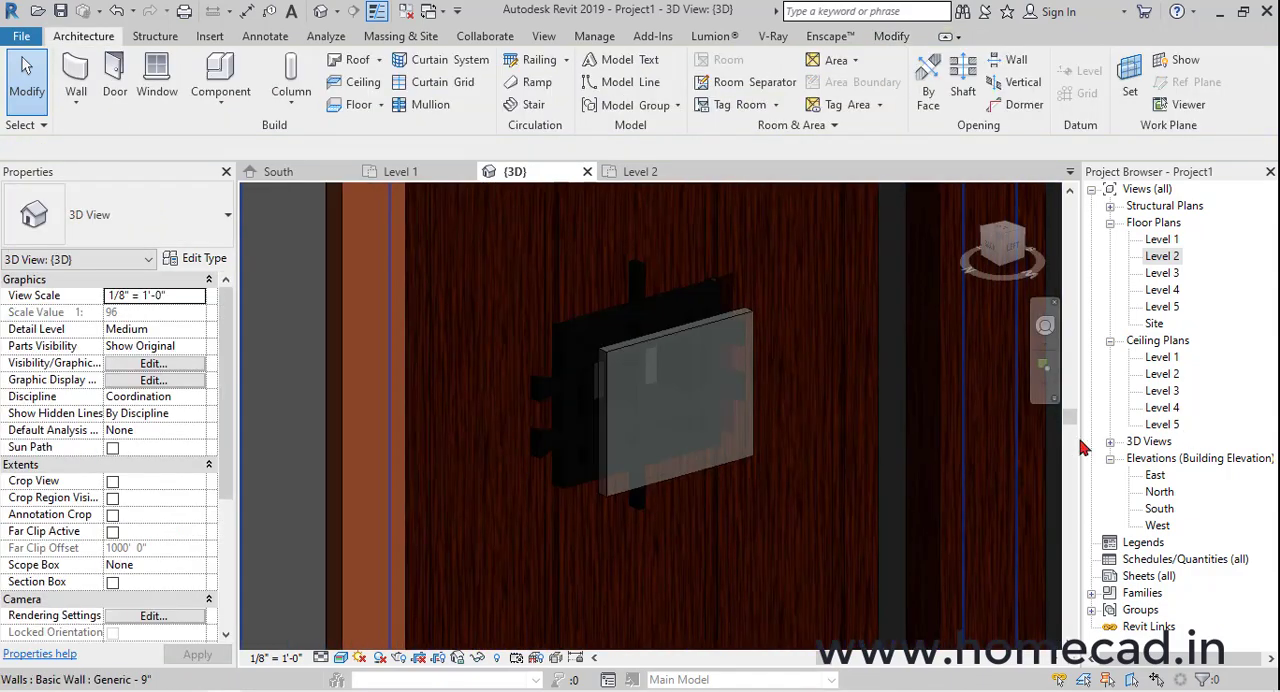
{"action": "middle_click_drag", "start_coordinate": [1020, 480], "coordinate": [850, 520], "text": "shift"}
Set the 3D view's detail level to Fine and check the door's panel and frame
{"action": "left_click", "coordinate": [341, 658]}
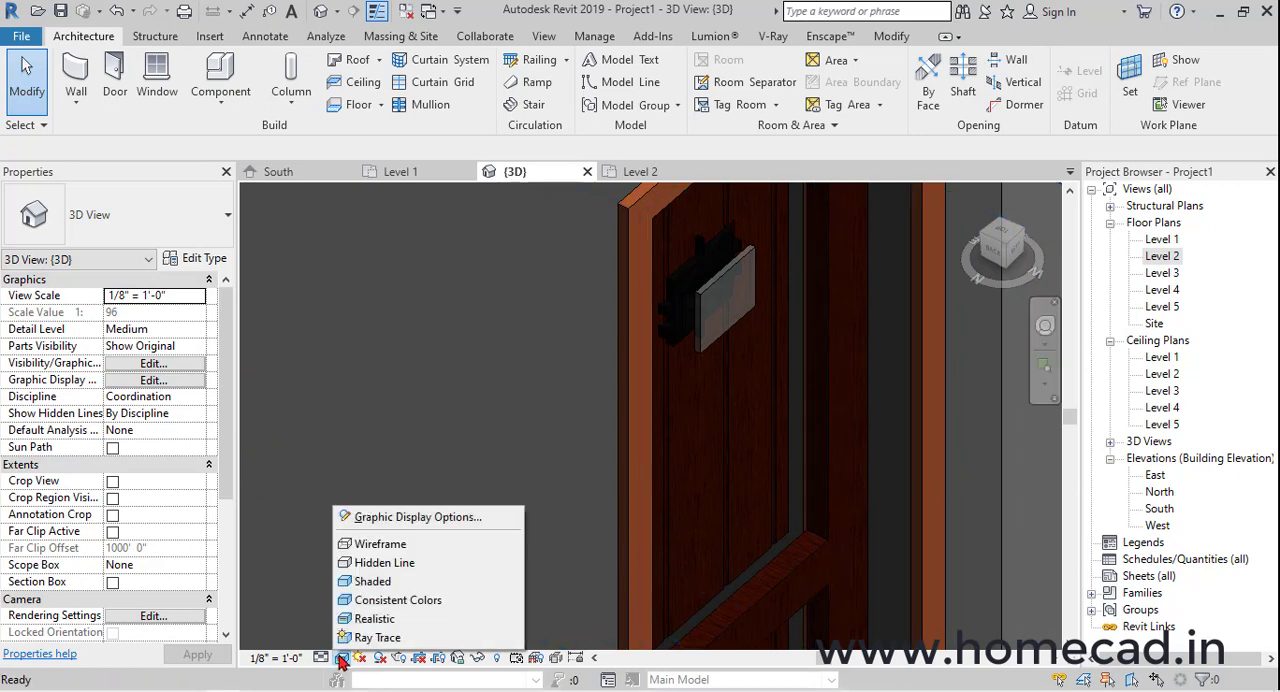
{"action": "left_click", "coordinate": [320, 658]}
{"action": "left_click", "coordinate": [320, 658]}
{"action": "left_click", "coordinate": [355, 637]}
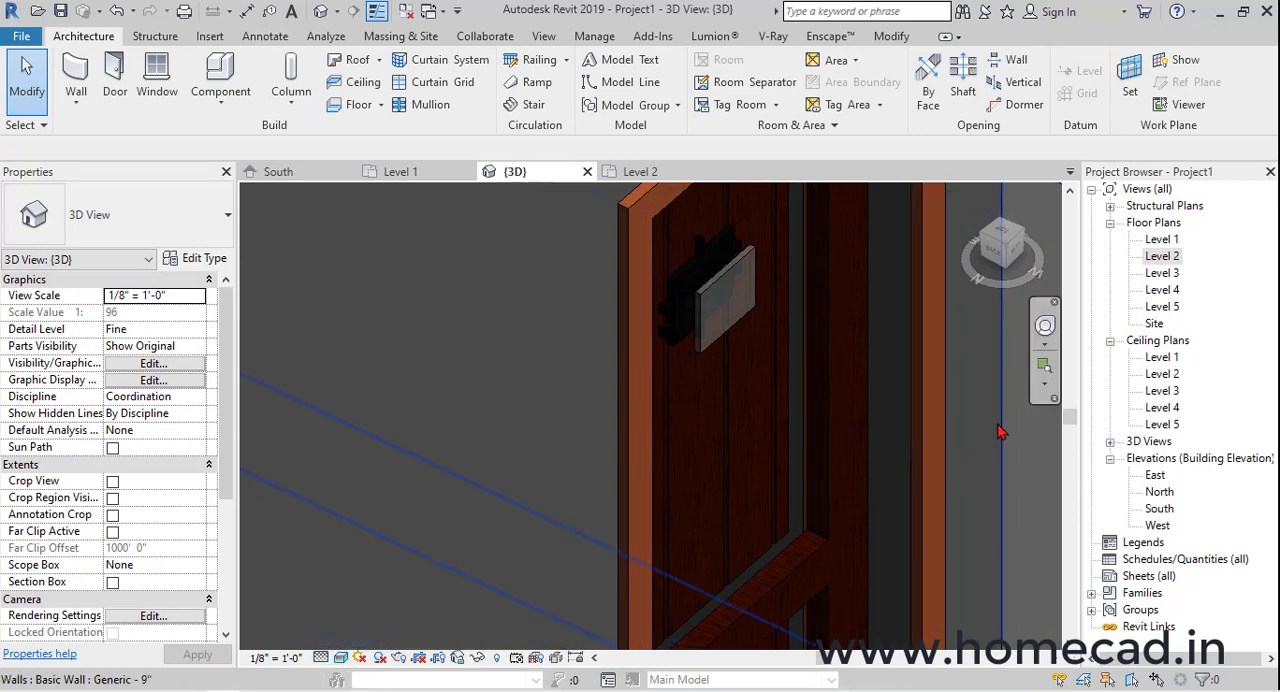
{"action": "middle_click_drag", "start_coordinate": [963, 430], "coordinate": [766, 462], "text": "shift"}
{"action": "scroll", "coordinate": [710, 392], "scroll_direction": "up", "scroll_amount": 4}
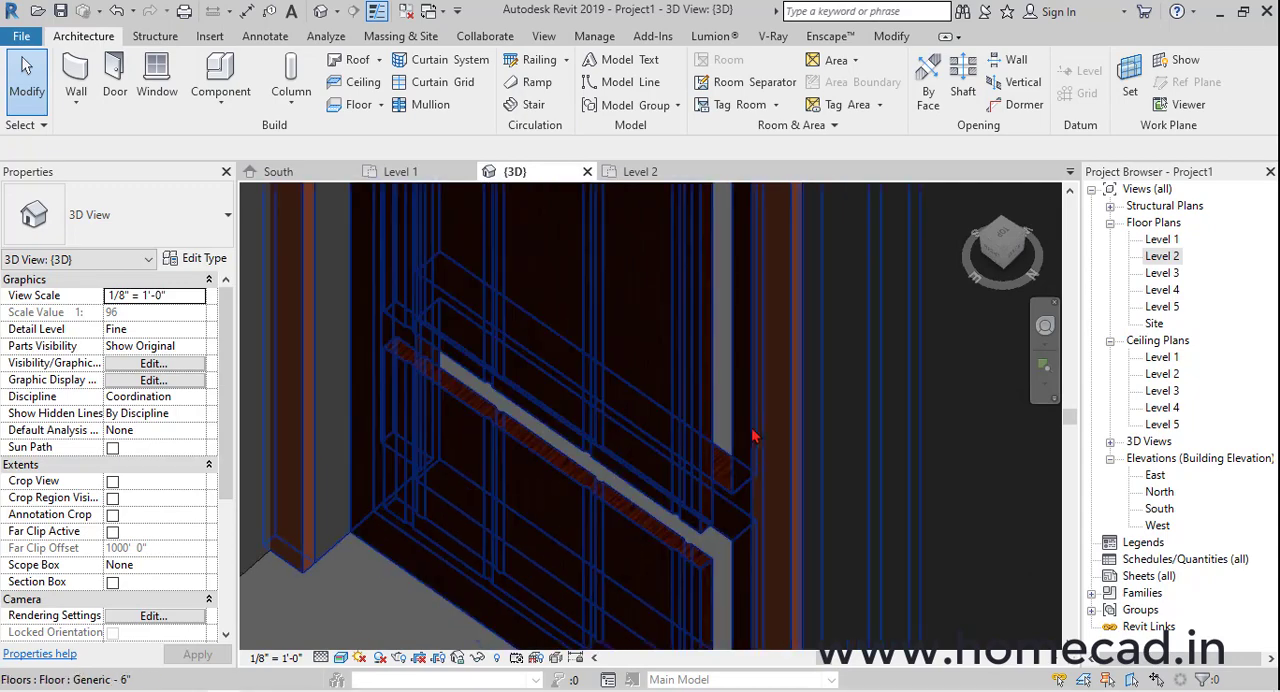
{"action": "scroll", "coordinate": [585, 418], "scroll_direction": "down", "scroll_amount": 5}
{"action": "middle_click_drag", "start_coordinate": [623, 434], "coordinate": [423, 397], "text": "shift"}
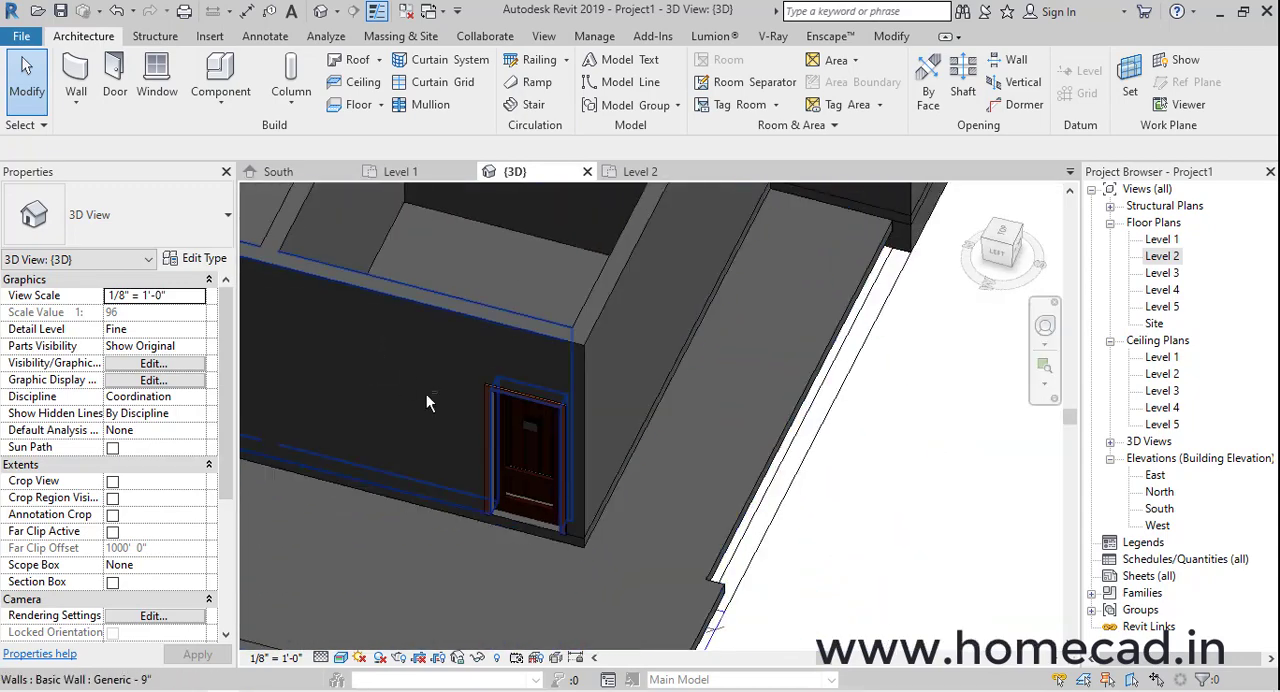
Replace the door with PERITO_ALU_Violette.rfa loaded from the single door folder, using the 1000 x 2100 type with the 72 mm panel
{"action": "left_click", "coordinate": [506, 455]}
{"action": "left_click", "coordinate": [195, 258]}
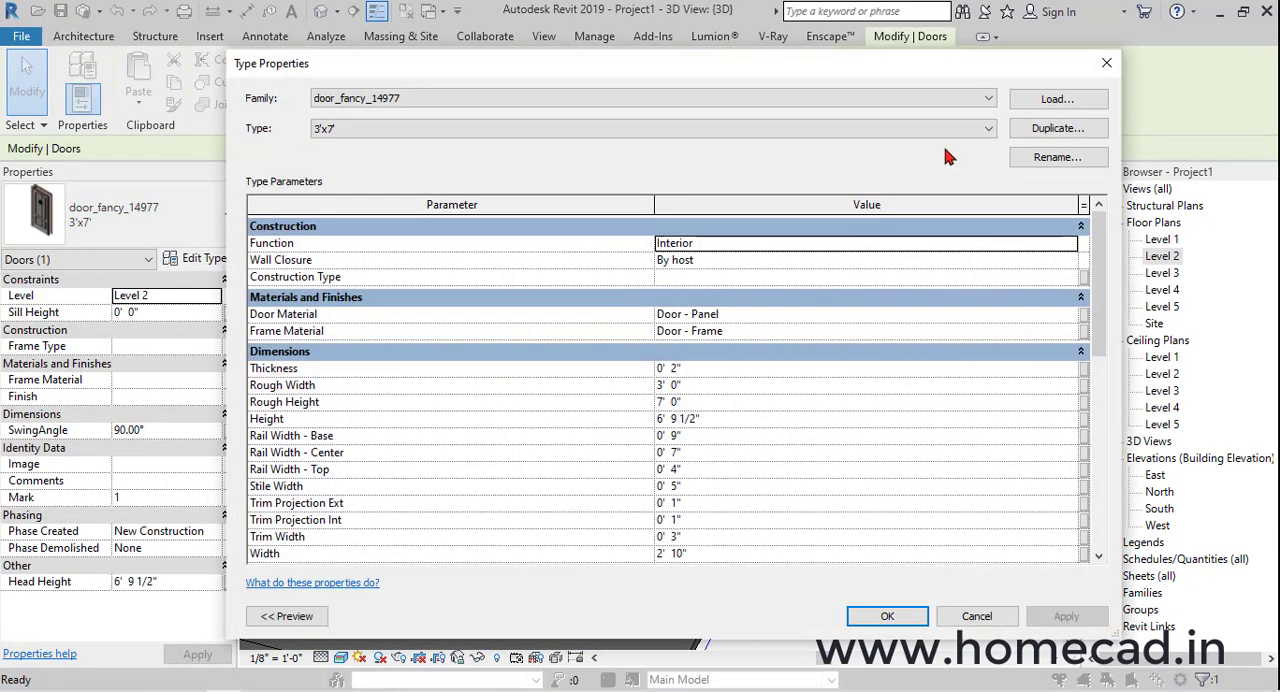
{"action": "left_click", "coordinate": [1051, 104]}
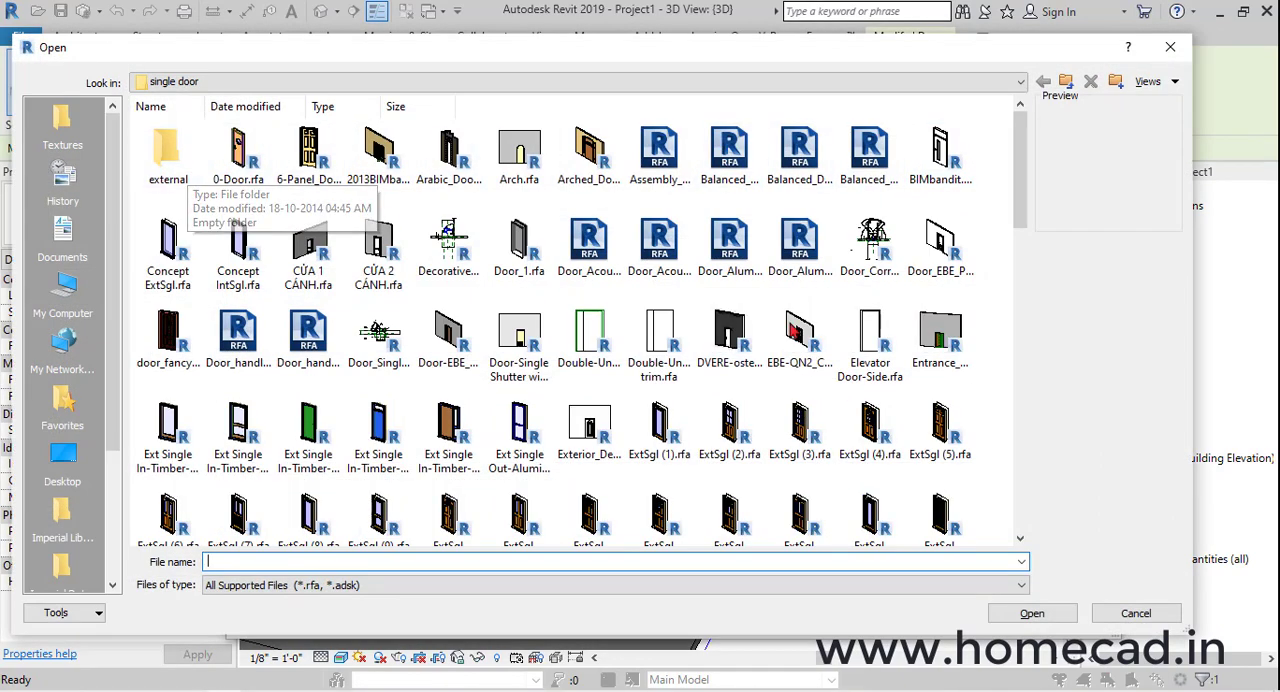
{"action": "scroll", "coordinate": [797, 367], "scroll_direction": "up", "scroll_amount": 2, "text": "ctrl"}
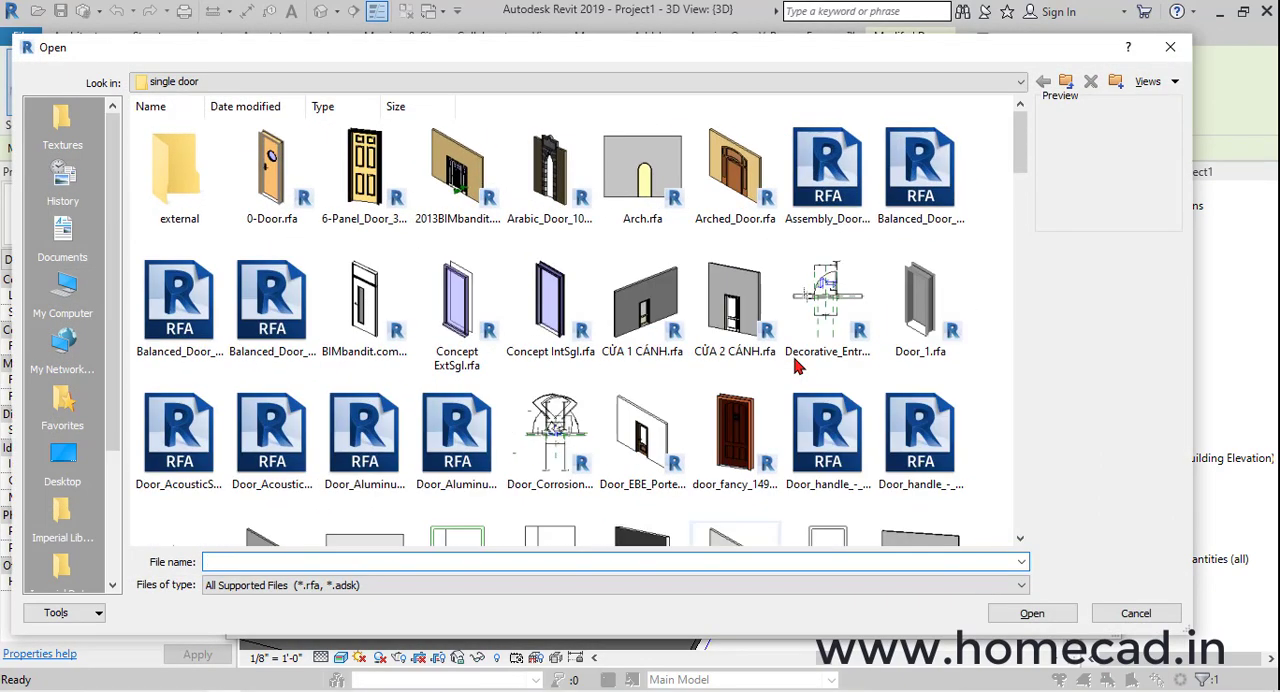
{"action": "scroll", "coordinate": [797, 367], "scroll_direction": "down", "scroll_amount": 3}
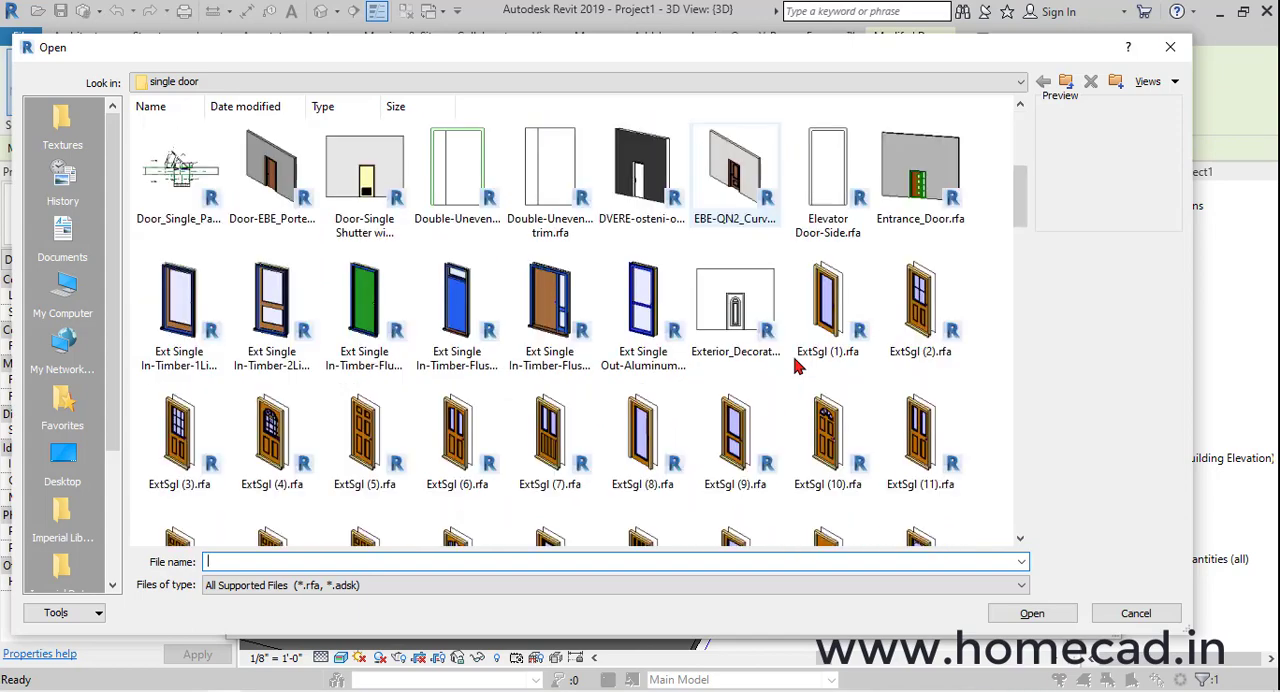
{"action": "scroll", "coordinate": [797, 367], "scroll_direction": "down", "scroll_amount": 3}
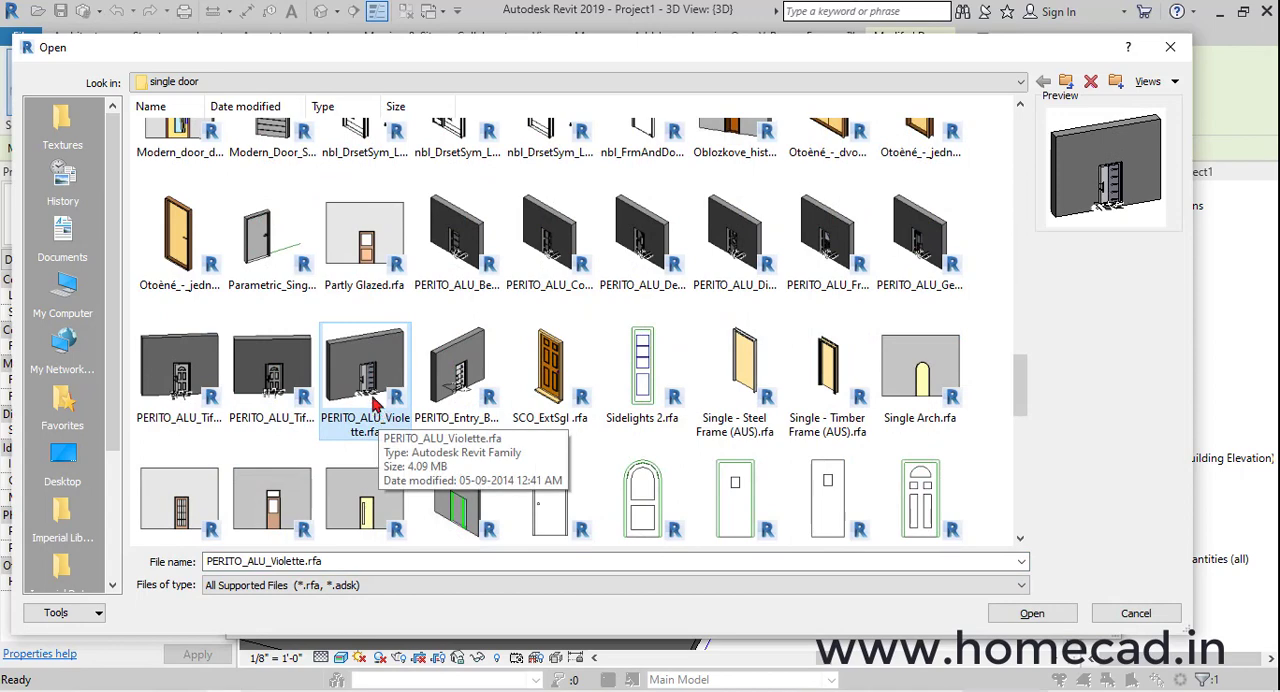
{"action": "left_click", "coordinate": [1032, 614]}
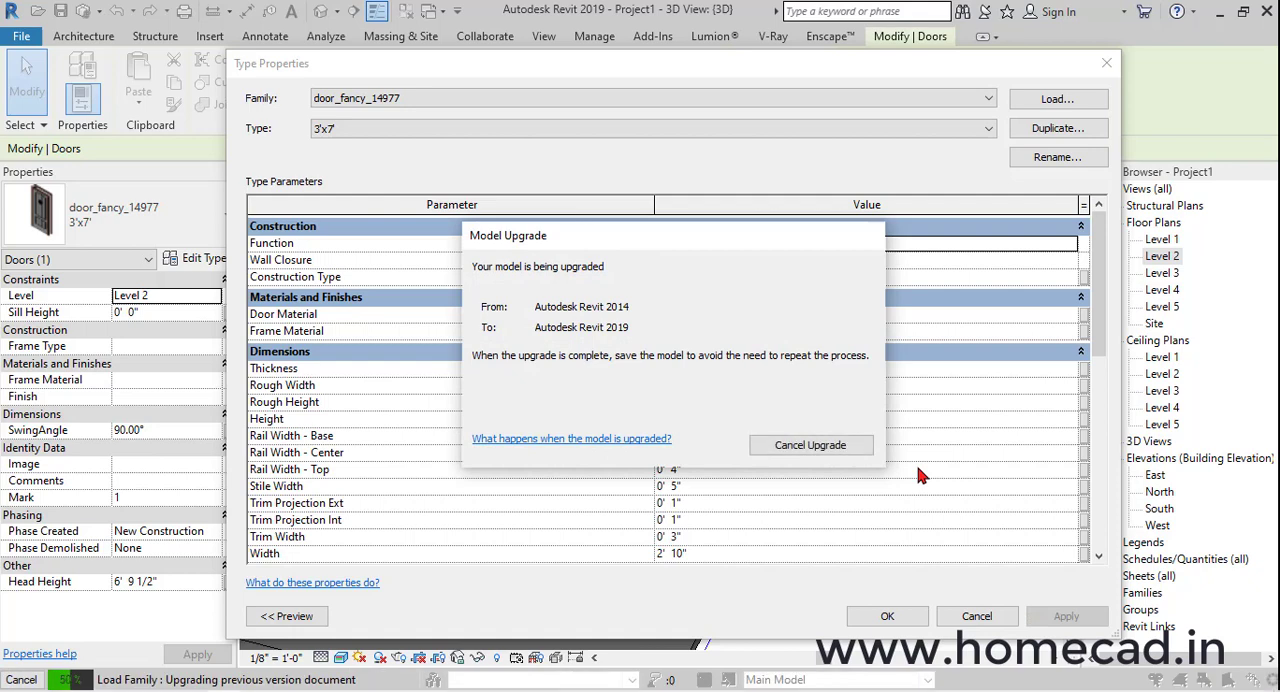
{"action": "left_click", "coordinate": [888, 617]}
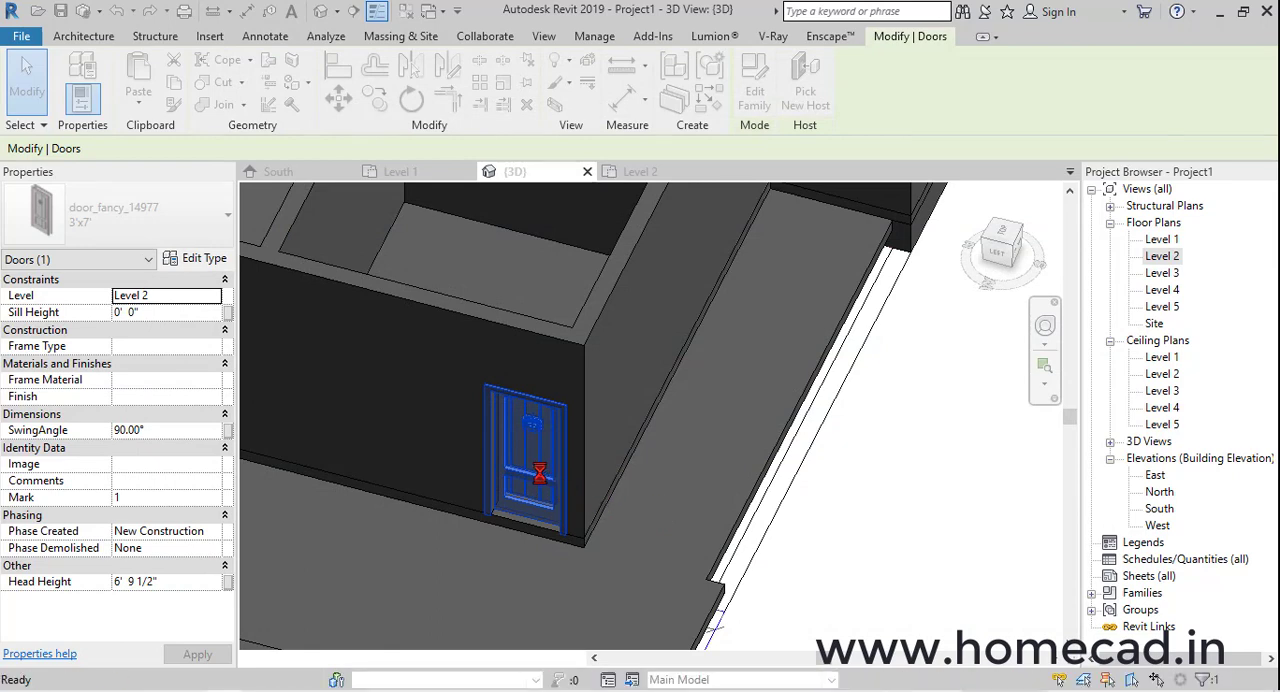
{"action": "middle_click_drag", "start_coordinate": [566, 516], "coordinate": [766, 405], "text": "shift"}
{"action": "left_click", "coordinate": [766, 405]}
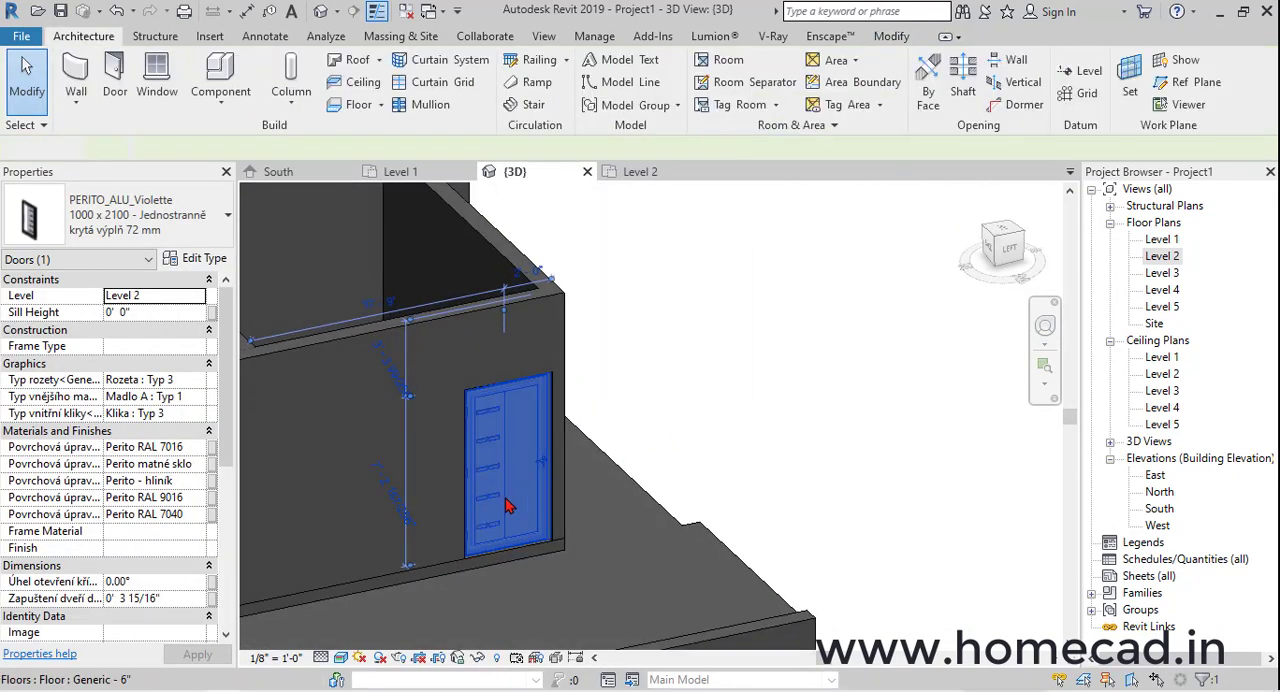
Set the new door type's height to 7' 0" and width to 3' 0", and rename the type 3'x7'
{"action": "scroll", "coordinate": [508, 506], "scroll_direction": "up", "scroll_amount": 2}
{"action": "middle_click_drag", "start_coordinate": [596, 452], "coordinate": [591, 426], "text": "shift"}
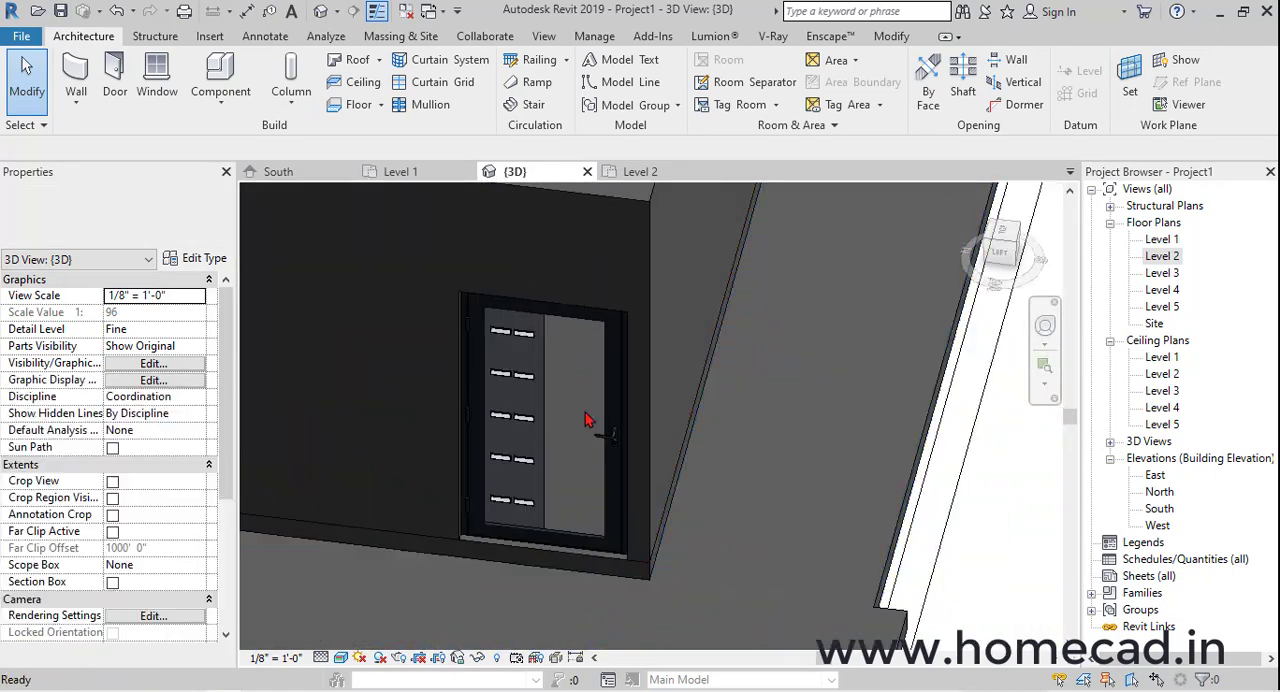
{"action": "left_click", "coordinate": [597, 469]}
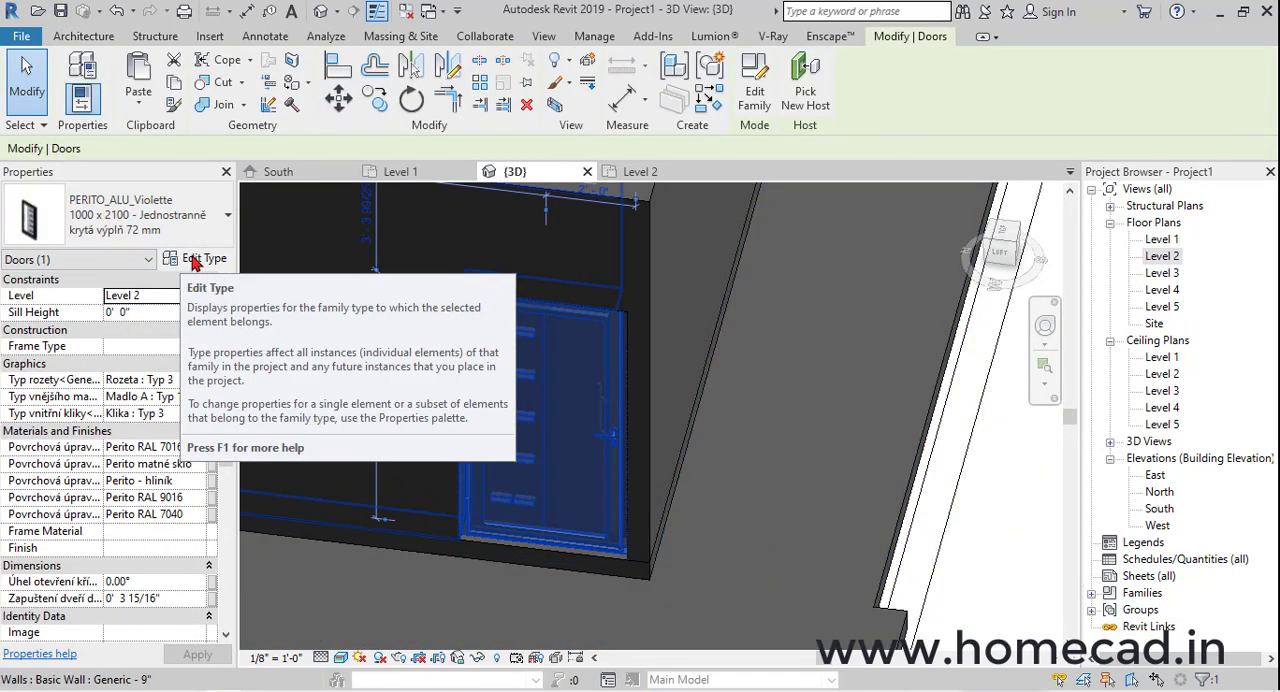
{"action": "left_click", "coordinate": [194, 259]}
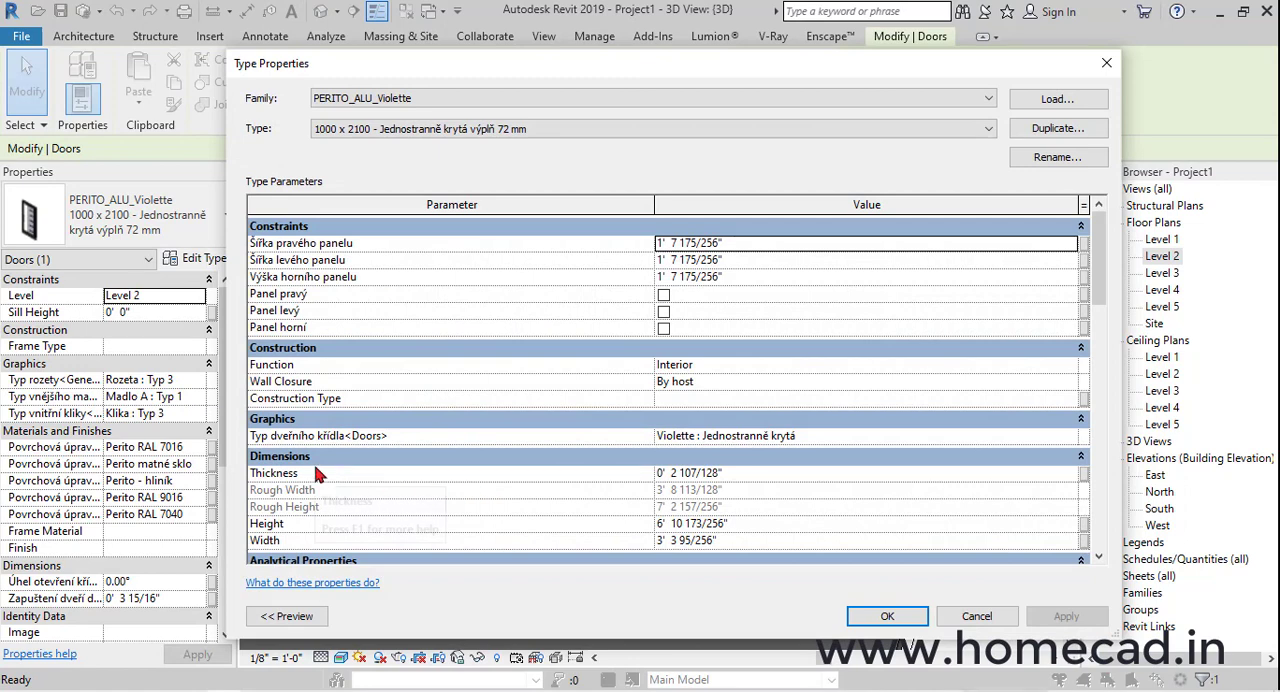
{"action": "left_click", "coordinate": [782, 526]}
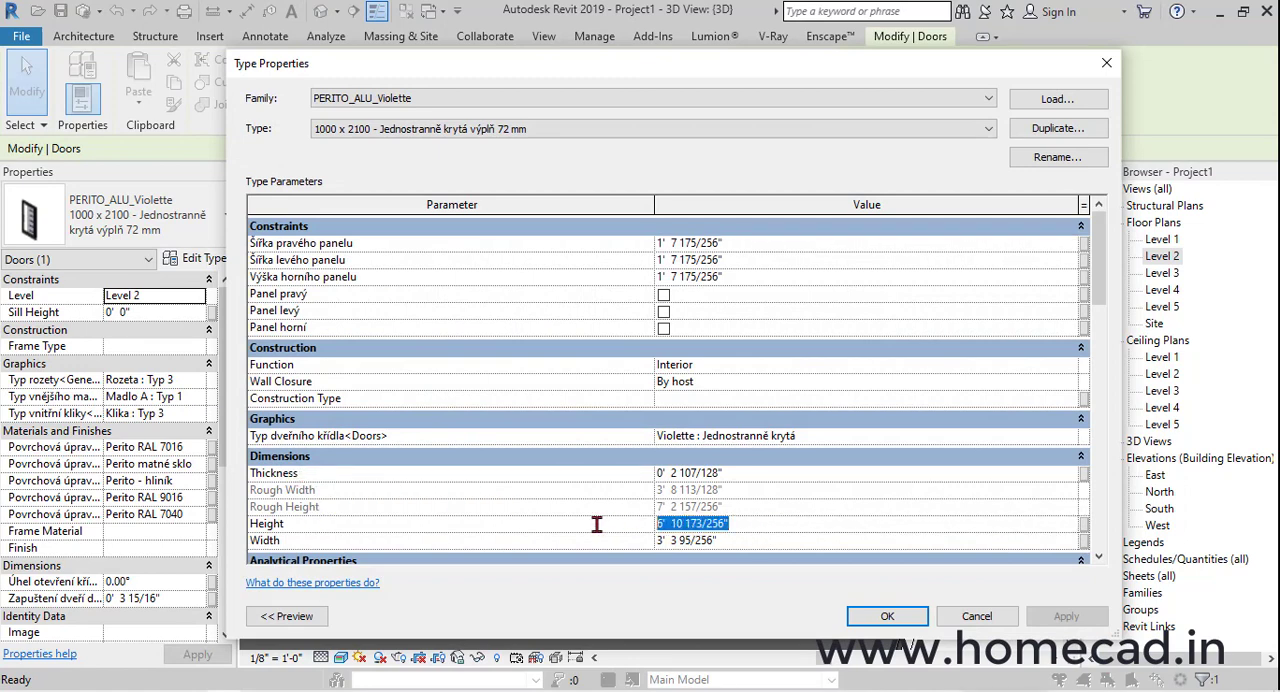
{"action": "type", "text": "7'  0"}
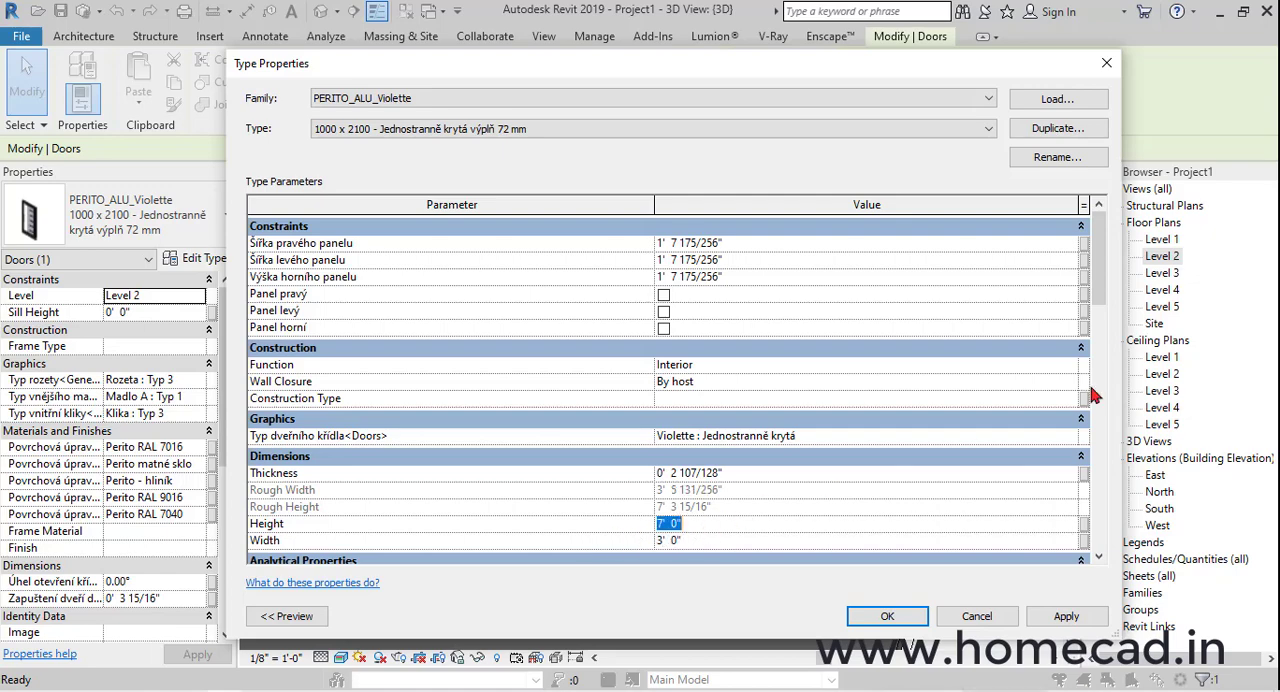
{"action": "left_click_drag", "start_coordinate": [1098, 298], "coordinate": [1138, 276]}
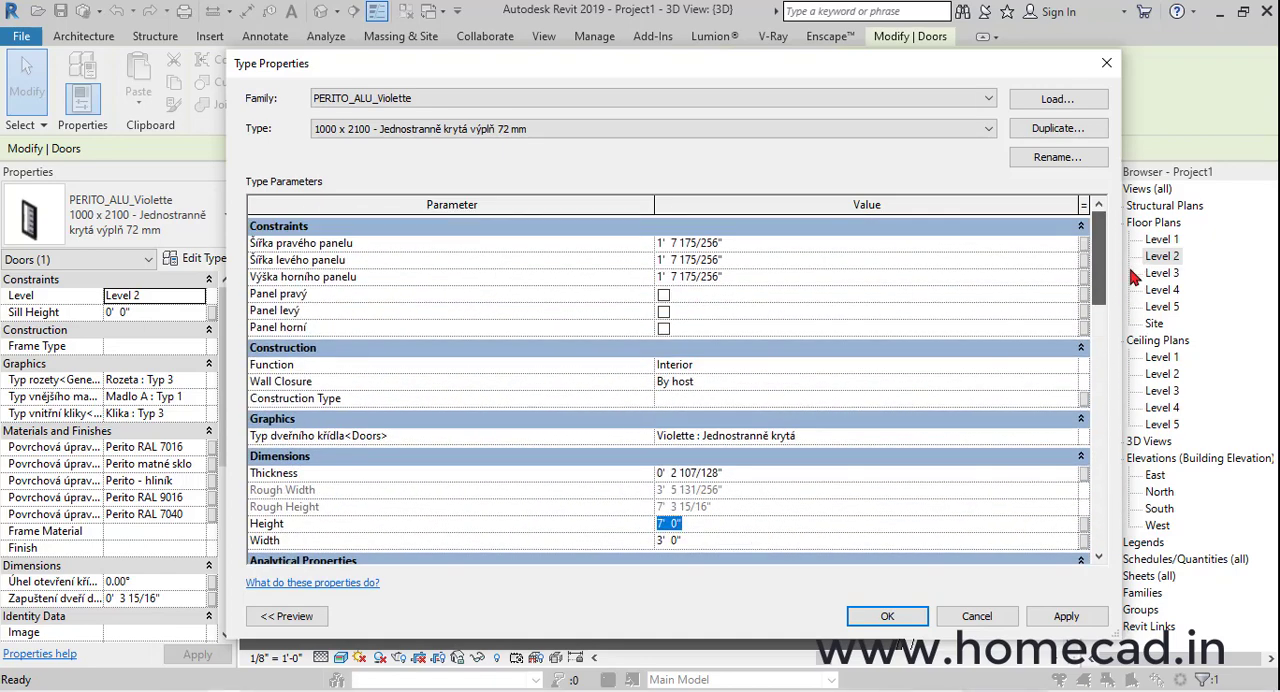
{"action": "left_click", "coordinate": [1052, 162]}
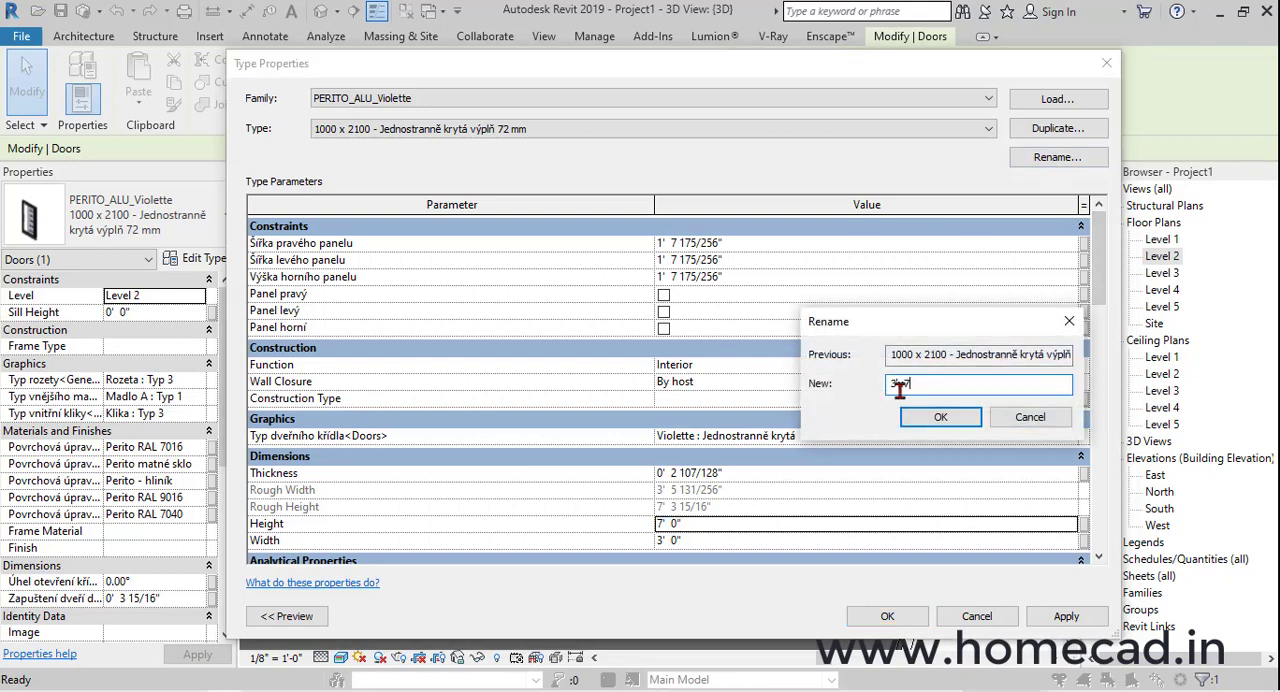
{"action": "left_click", "coordinate": [932, 408]}
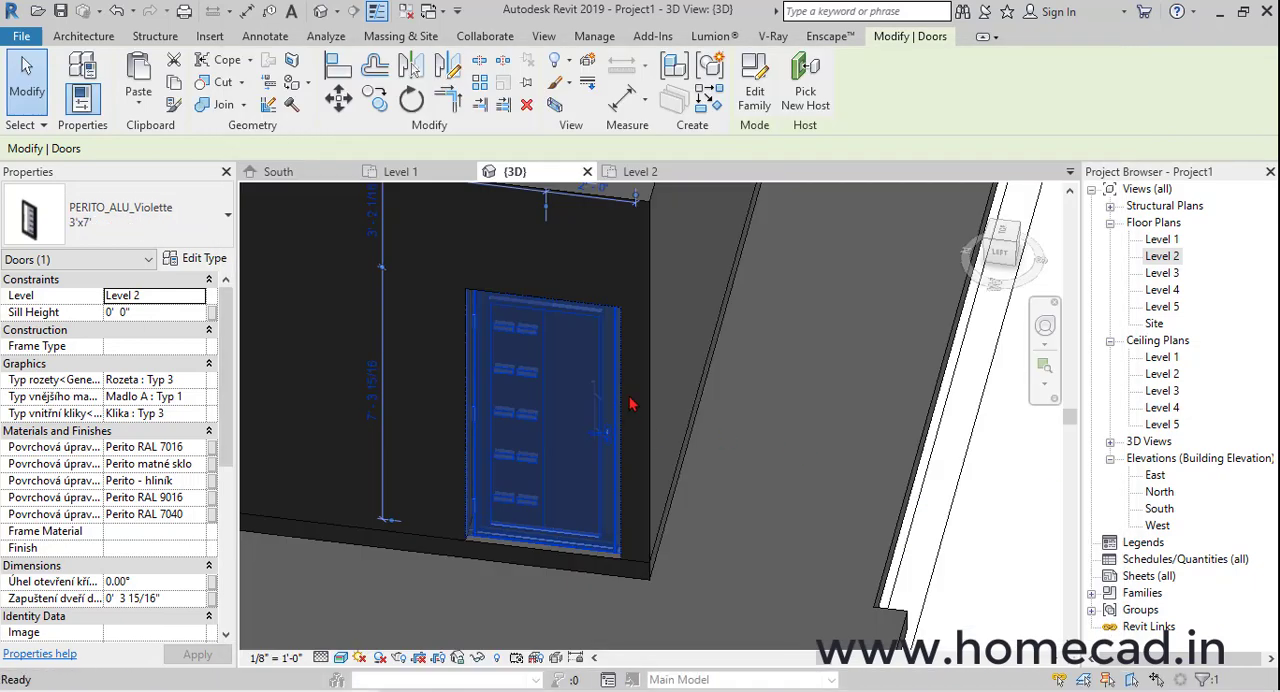
{"action": "middle_click_drag", "start_coordinate": [529, 437], "coordinate": [460, 500], "text": "shift"}
{"action": "key", "text": "Escape"}
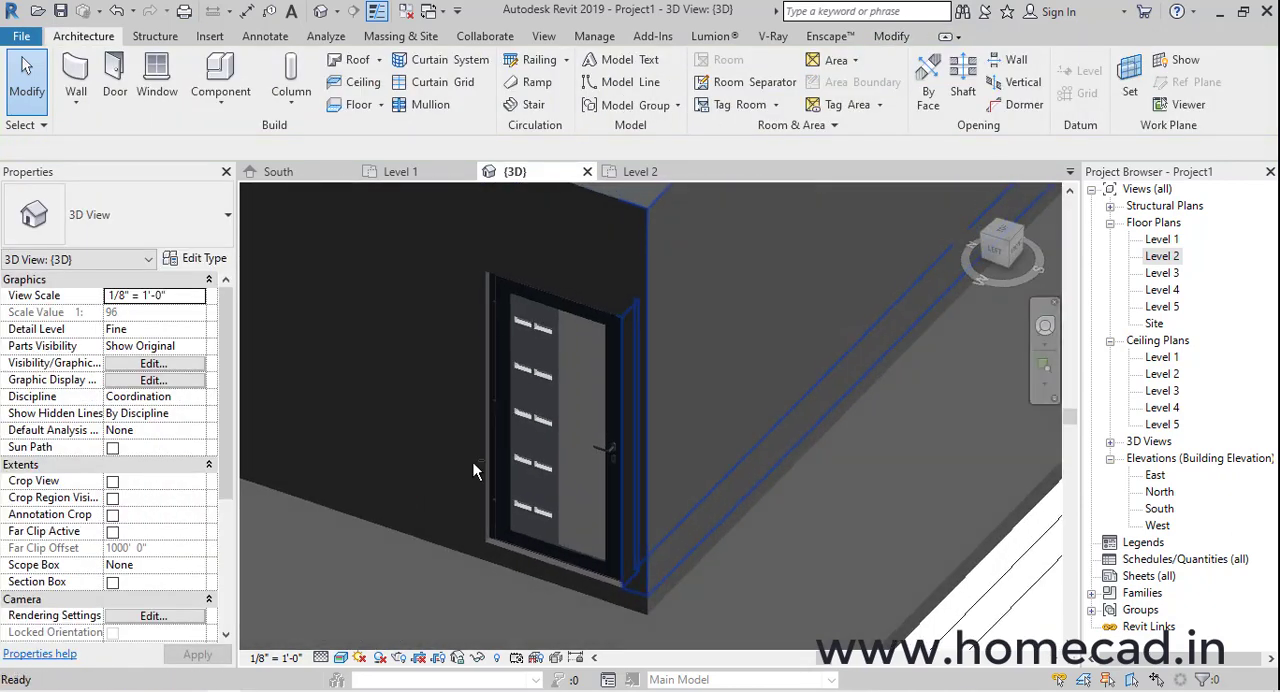
Align the door's lower edge with the inner face of the adjoining horizontal wall in the Level 2 floor plan
{"action": "double_click", "coordinate": [1162, 256]}
{"action": "scroll", "coordinate": [537, 508], "scroll_direction": "up", "scroll_amount": 2}
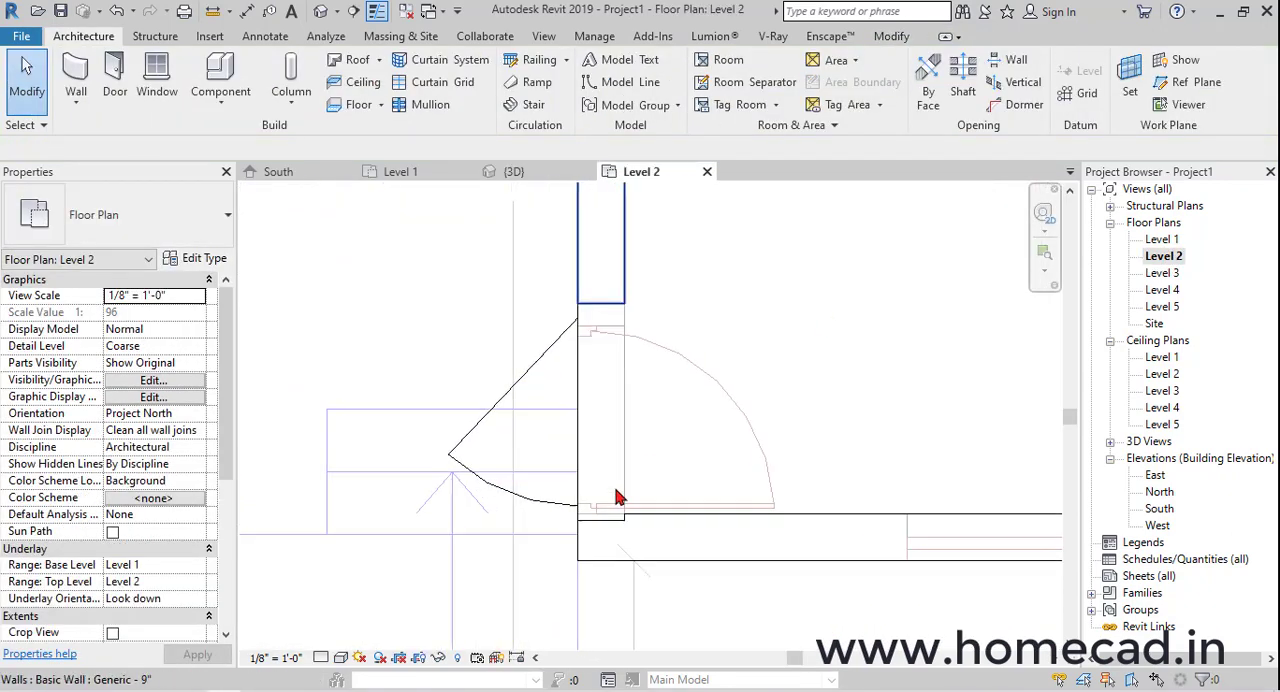
{"action": "key", "text": "a"}
{"action": "key", "text": "l"}
{"action": "scroll", "coordinate": [580, 515], "scroll_direction": "up", "scroll_amount": 2}
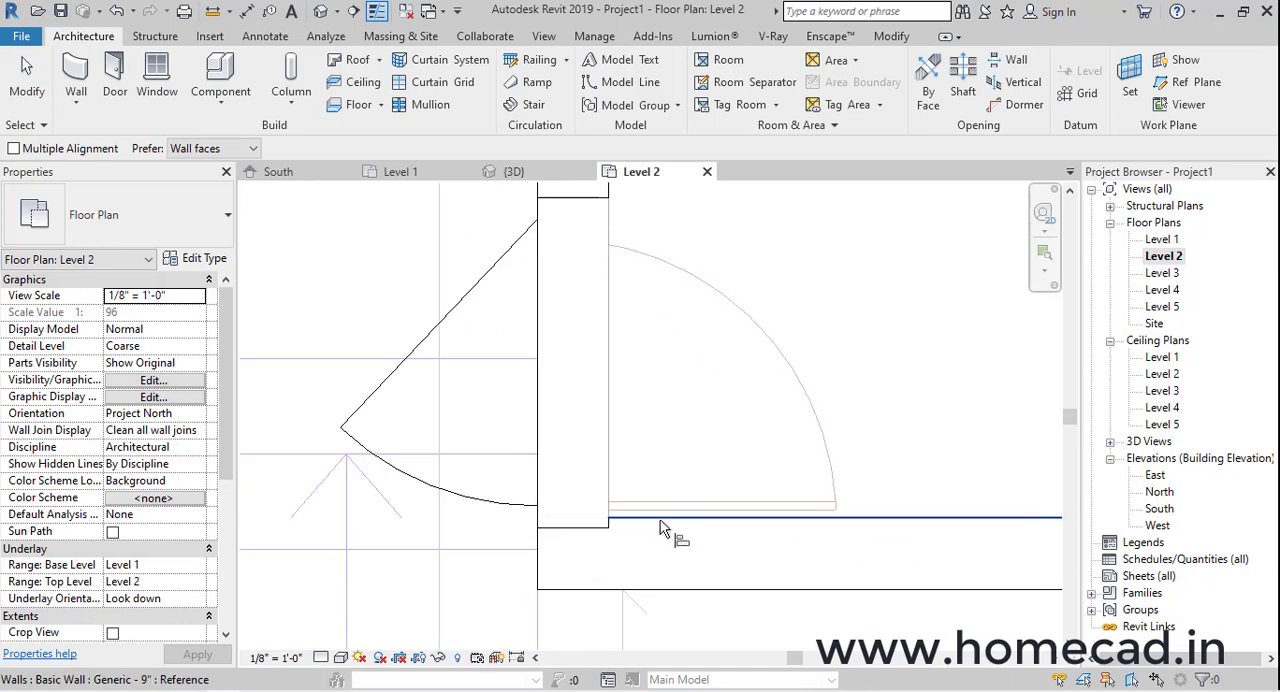
{"action": "left_click", "coordinate": [595, 527]}
{"action": "scroll", "coordinate": [600, 523], "scroll_direction": "down", "scroll_amount": 1}
{"action": "key", "text": "Escape"}
{"action": "key", "text": "Escape"}
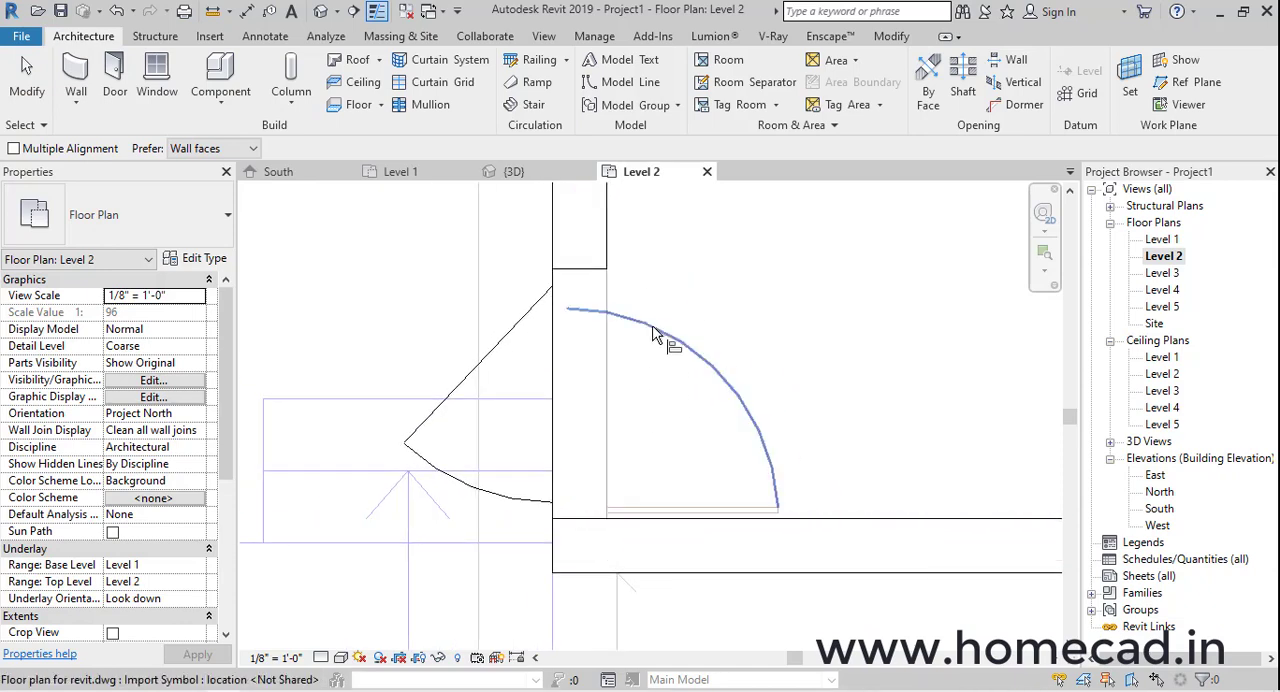
Measure the full width of the door opening from its upper edge to the inner wall corner
{"action": "left_click", "coordinate": [212, 11]}
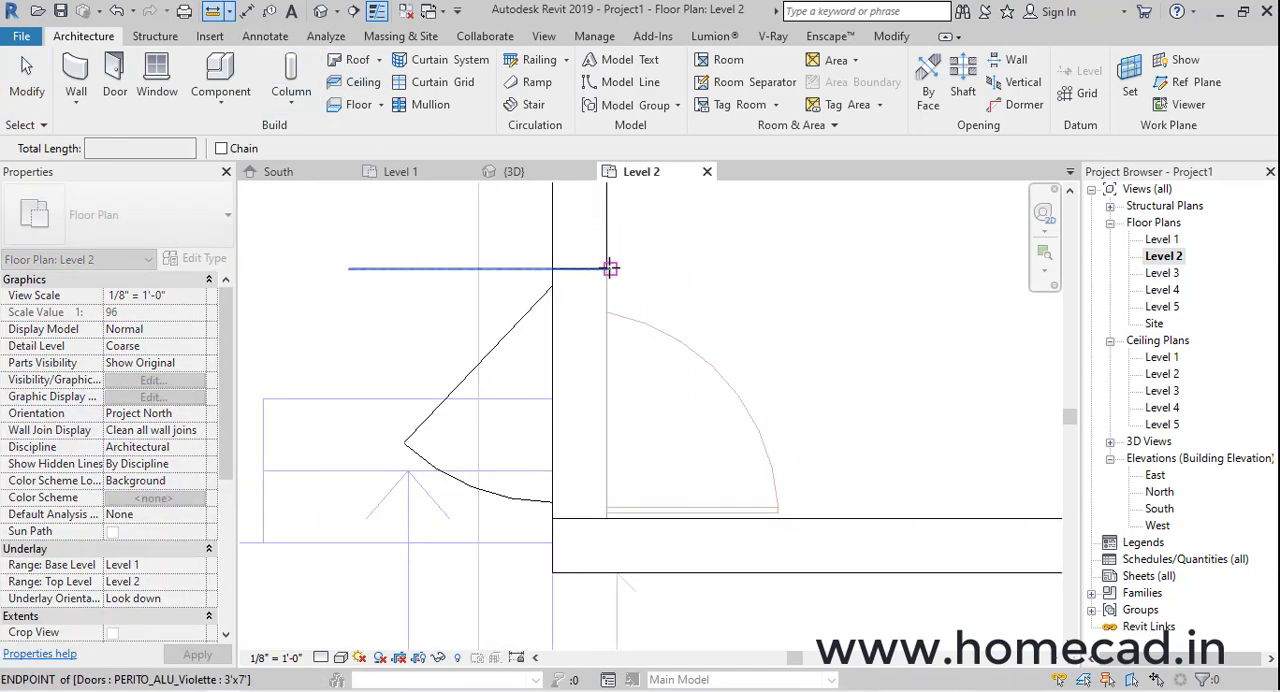
{"action": "left_click", "coordinate": [607, 270]}
{"action": "left_click", "coordinate": [606, 518]}
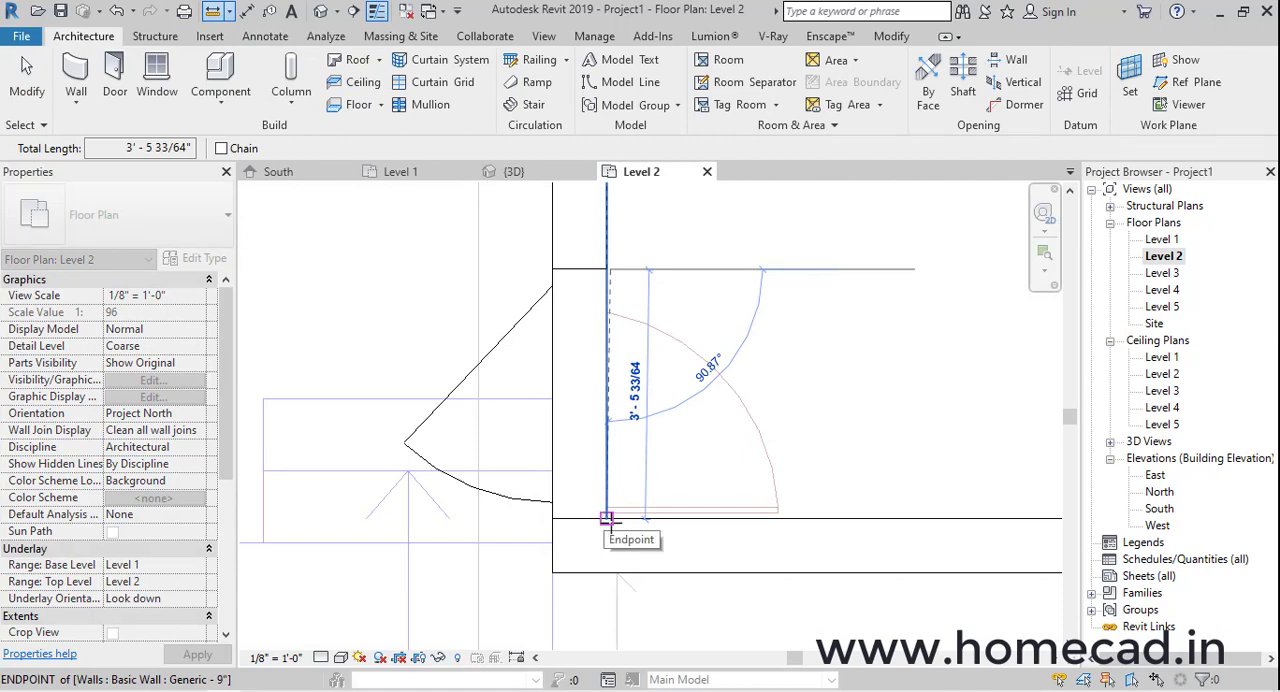
Inspect the fitted 3'x7' door and its frame beside the wall corner in the 3D view
{"action": "key", "text": "Escape"}
{"action": "key", "text": "Escape"}
{"action": "left_click", "coordinate": [537, 302]}
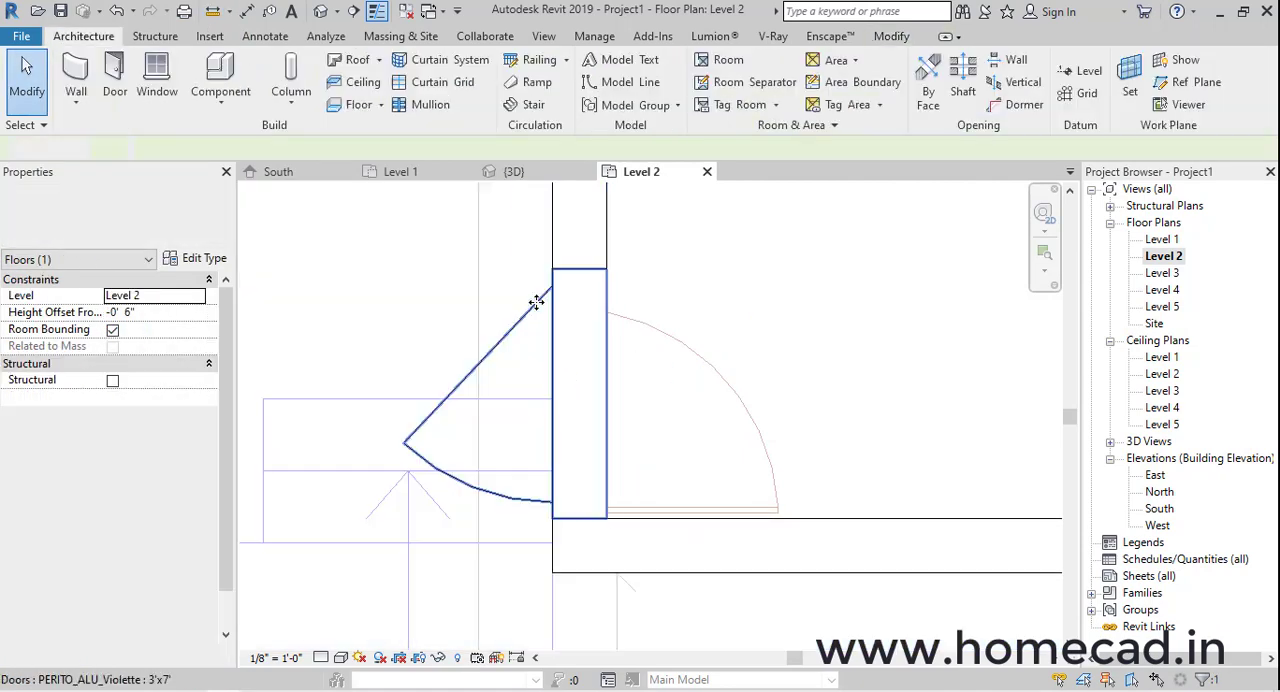
{"action": "left_click", "coordinate": [320, 13]}
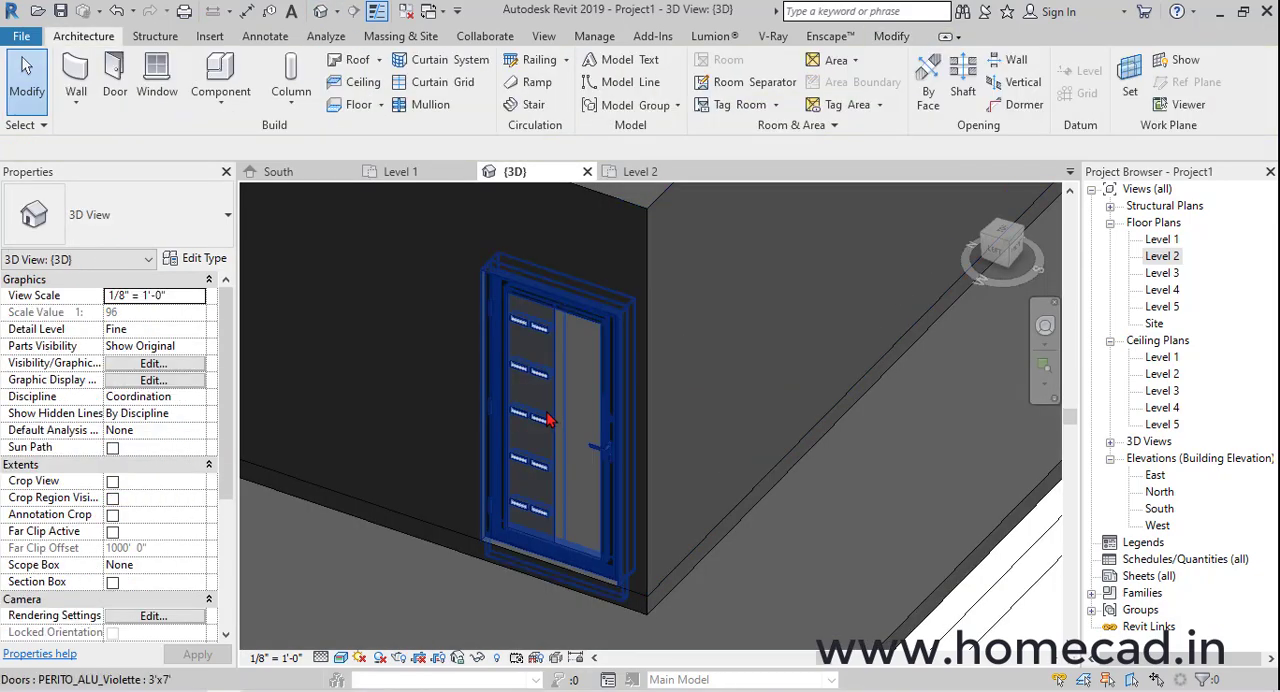
{"action": "left_click", "coordinate": [548, 420]}
{"action": "middle_click_drag", "start_coordinate": [548, 420], "coordinate": [610, 411], "text": "shift"}
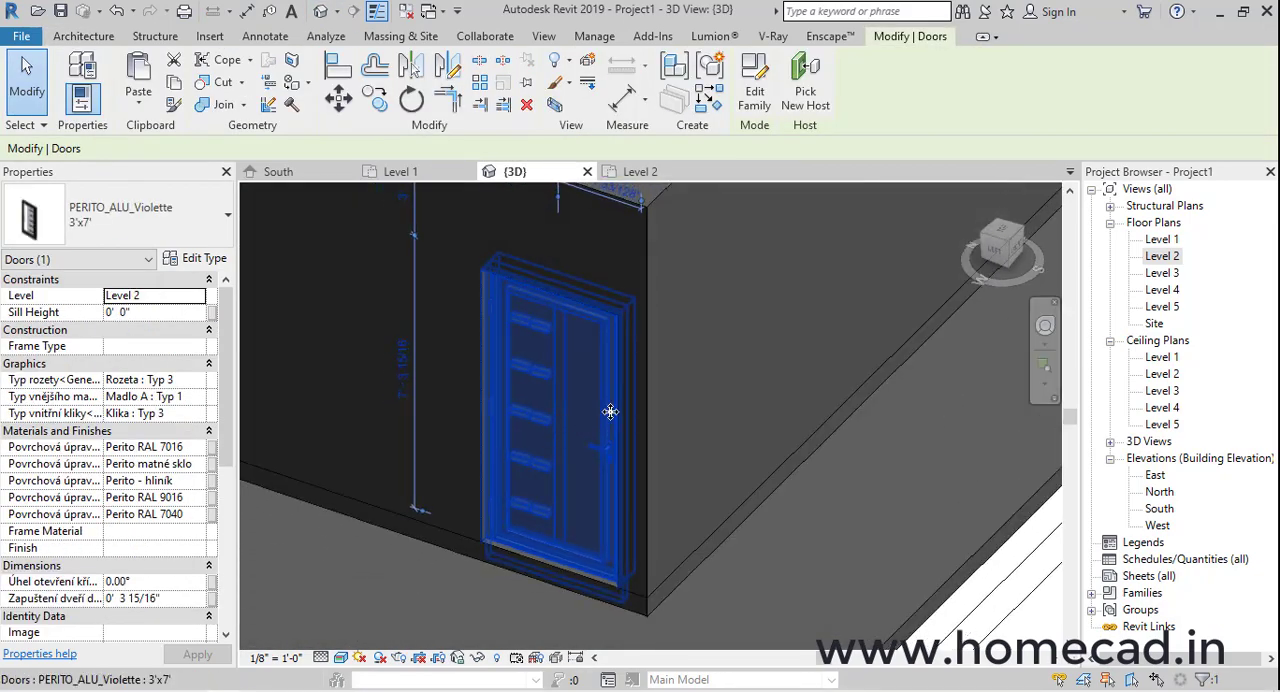
{"action": "key", "text": "Escape"}
Set the width of the door's 3'x7' type to 2' 6"
{"action": "left_click", "coordinate": [557, 432]}
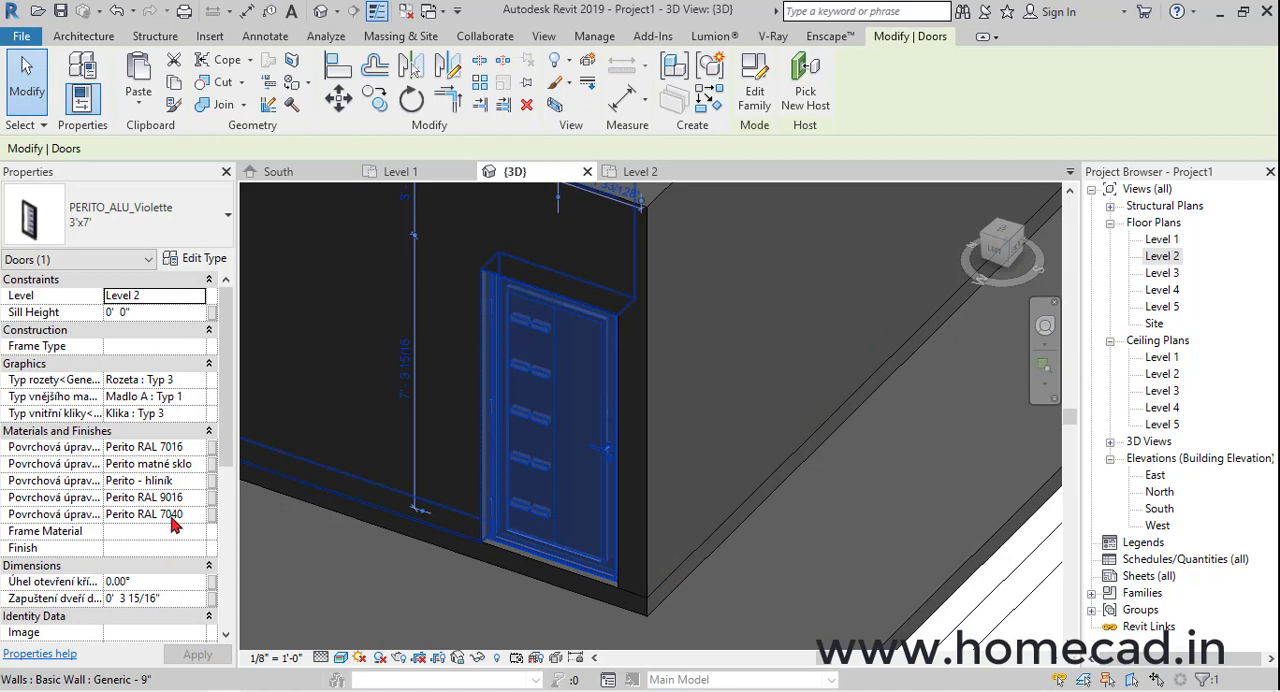
{"action": "scroll", "coordinate": [170, 553], "scroll_direction": "down", "scroll_amount": 5}
{"action": "scroll", "coordinate": [171, 549], "scroll_direction": "up", "scroll_amount": 5}
{"action": "left_click", "coordinate": [190, 260]}
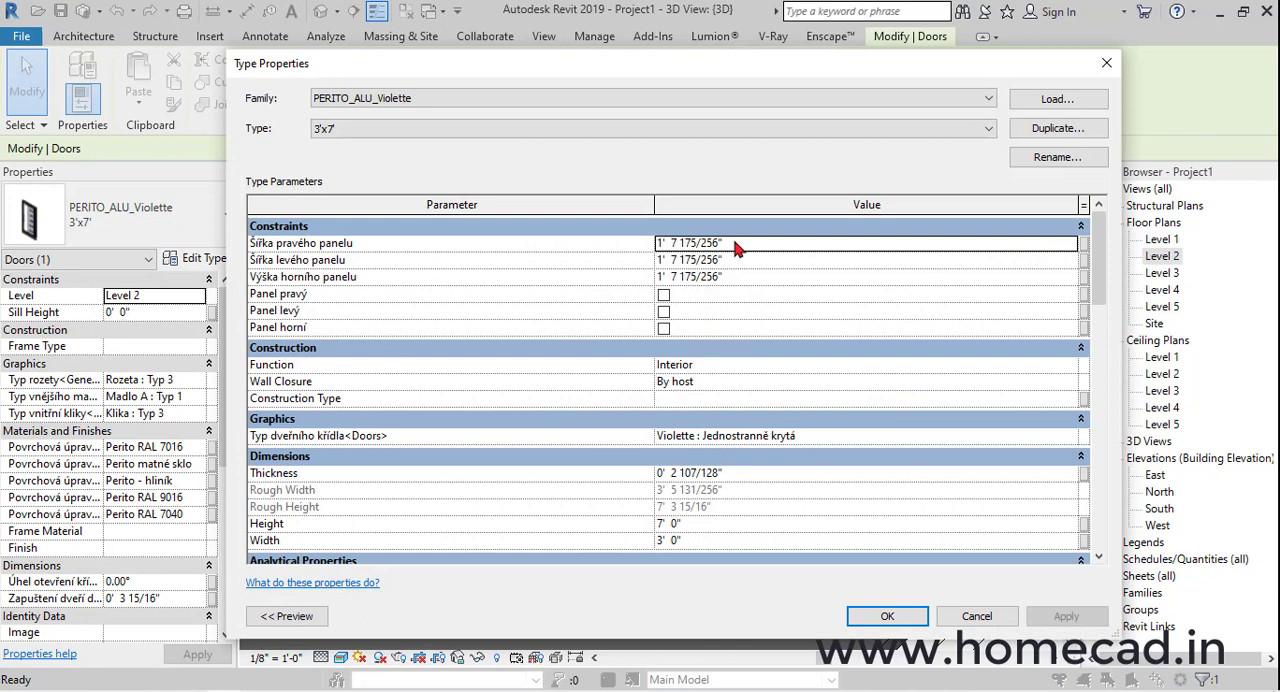
{"action": "key", "text": "Tab"}
{"action": "key", "text": "Tab"}
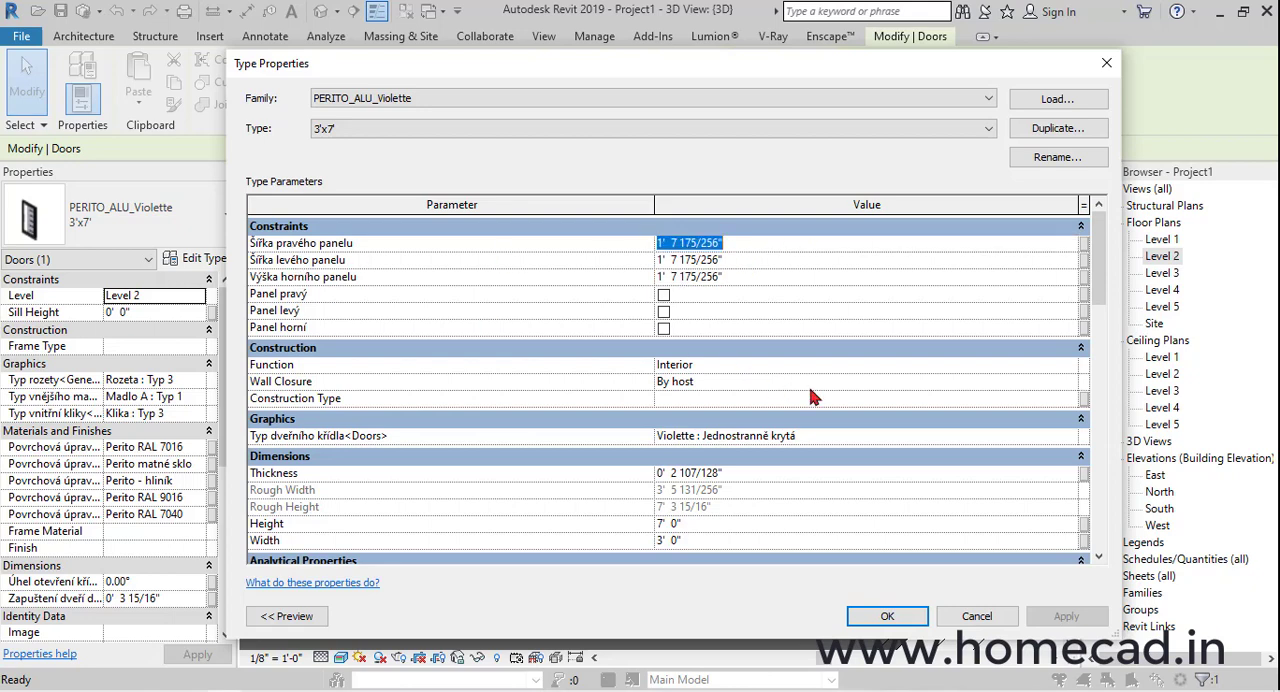
{"action": "scroll", "coordinate": [812, 397], "scroll_direction": "down", "scroll_amount": 2}
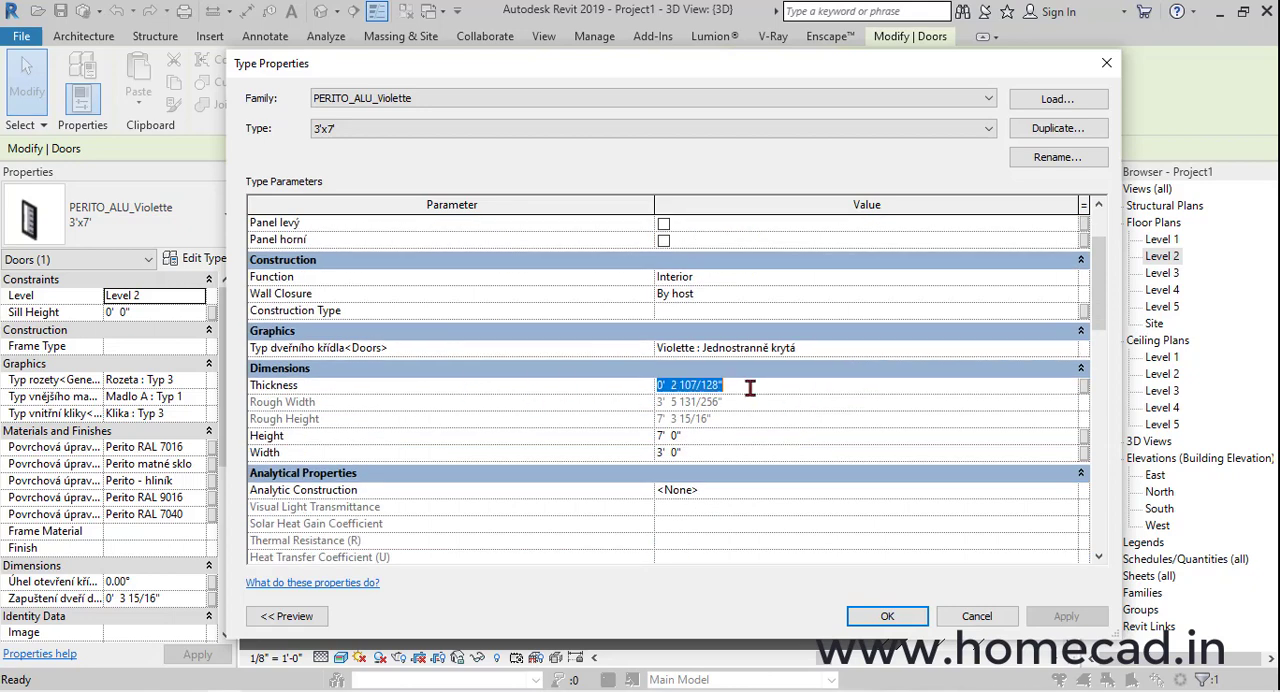
{"action": "scroll", "coordinate": [730, 380], "scroll_direction": "down", "scroll_amount": 2}
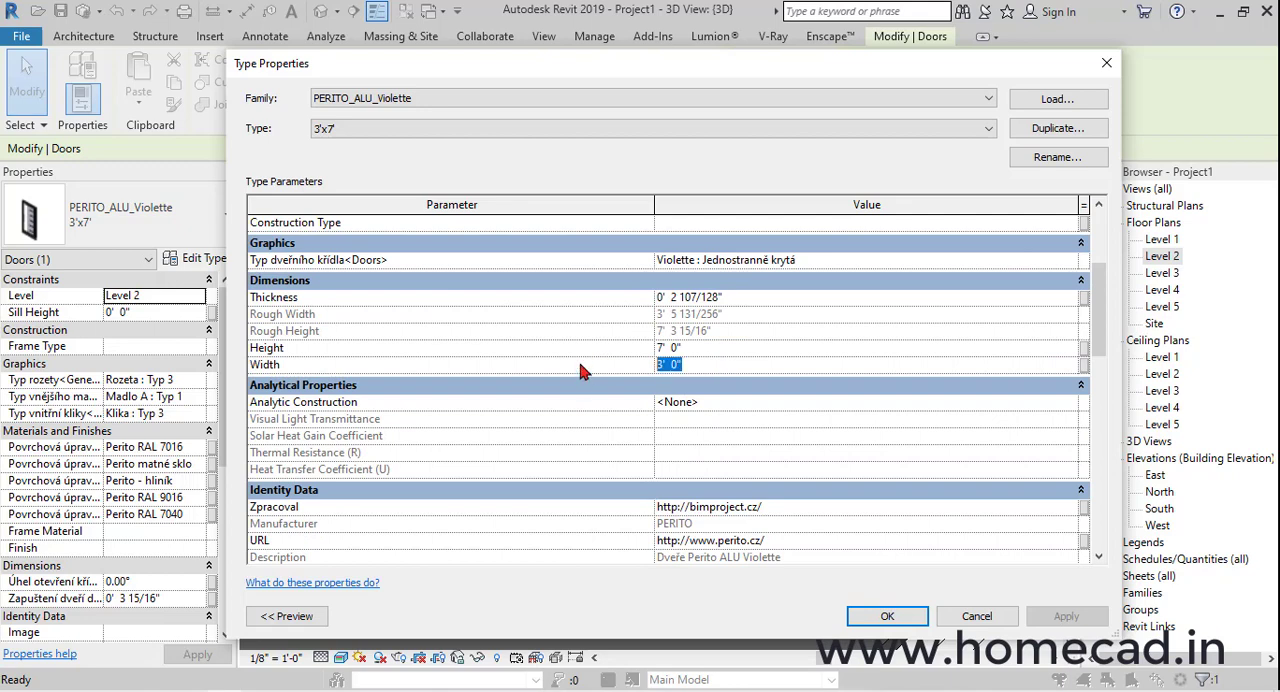
{"action": "type", "text": "2"}
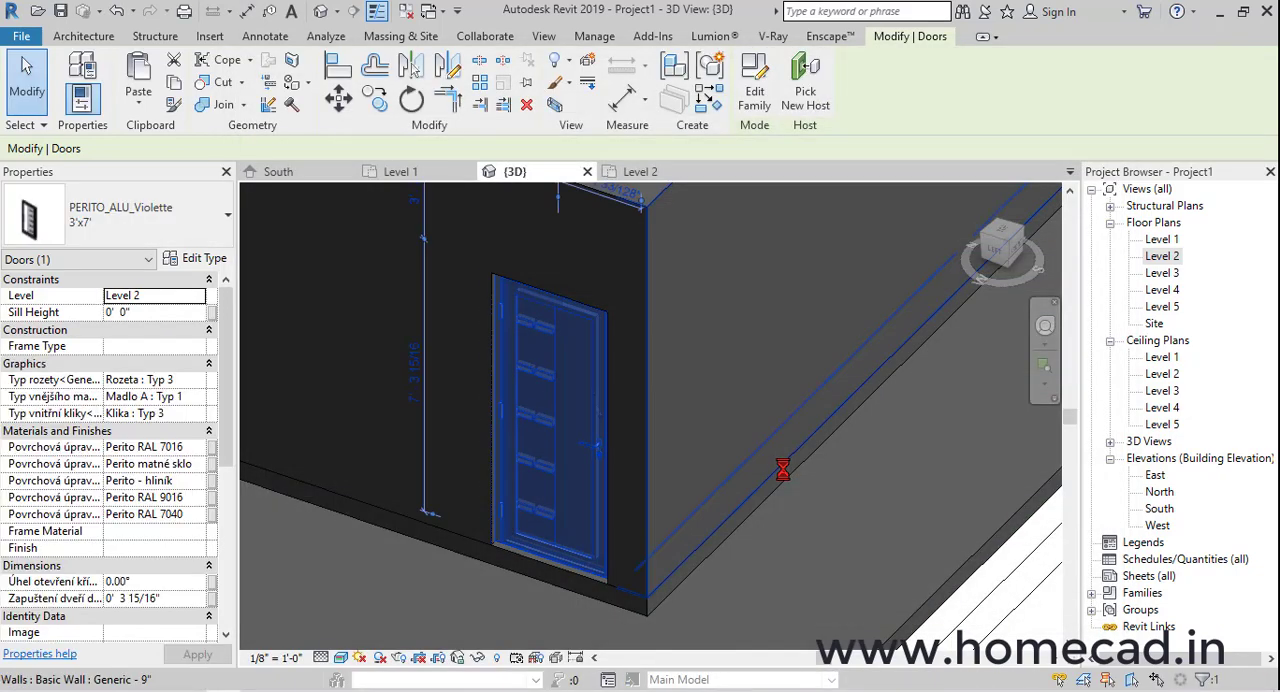
{"action": "key", "text": "Escape"}
Measure the door opening's width between its upper and lower edges in the Level 2 floor plan
{"action": "middle_click_drag", "start_coordinate": [608, 523], "coordinate": [509, 456], "text": "shift"}
{"action": "left_click", "coordinate": [588, 463]}
{"action": "key", "text": "Escape"}
{"action": "double_click", "coordinate": [1162, 256]}
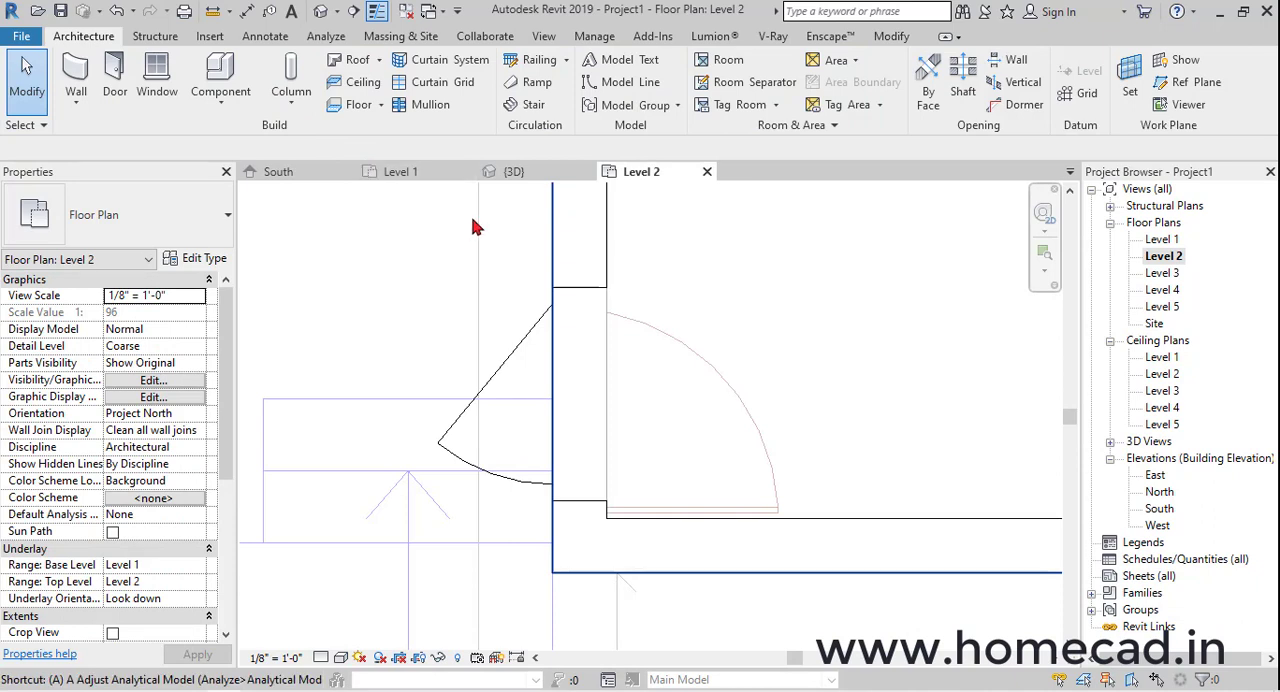
{"action": "left_click", "coordinate": [217, 13]}
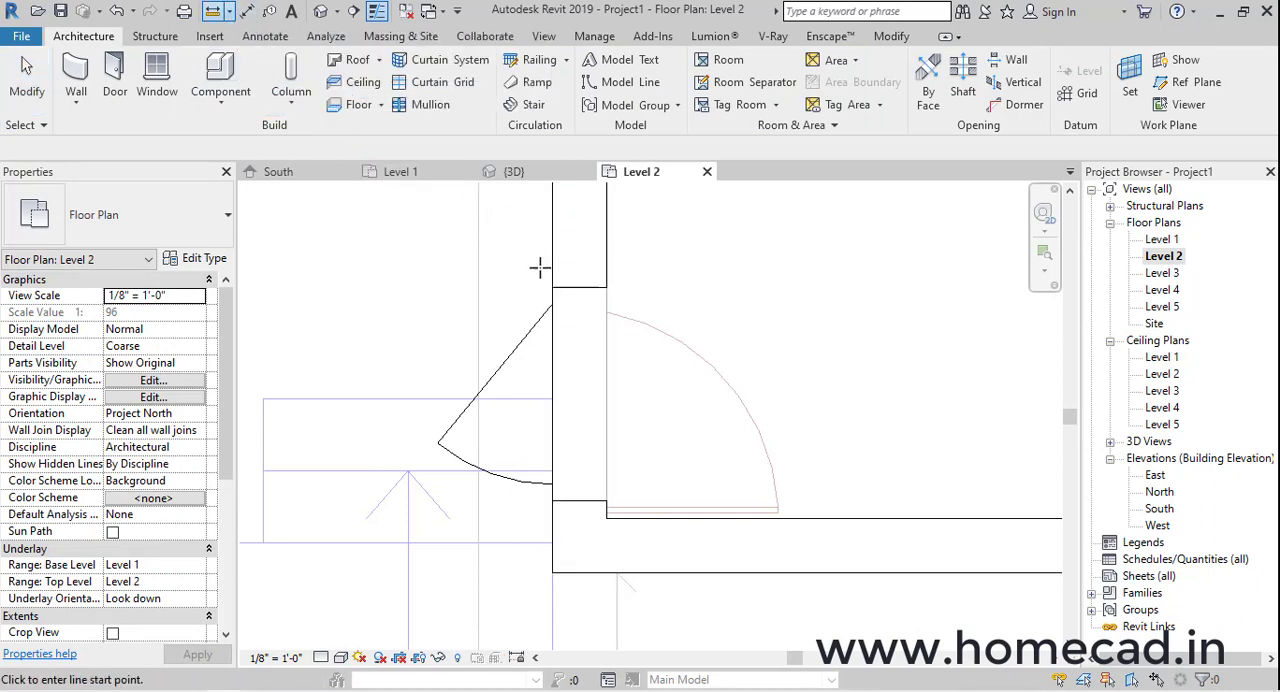
{"action": "left_click", "coordinate": [606, 288]}
{"action": "left_click", "coordinate": [606, 500]}
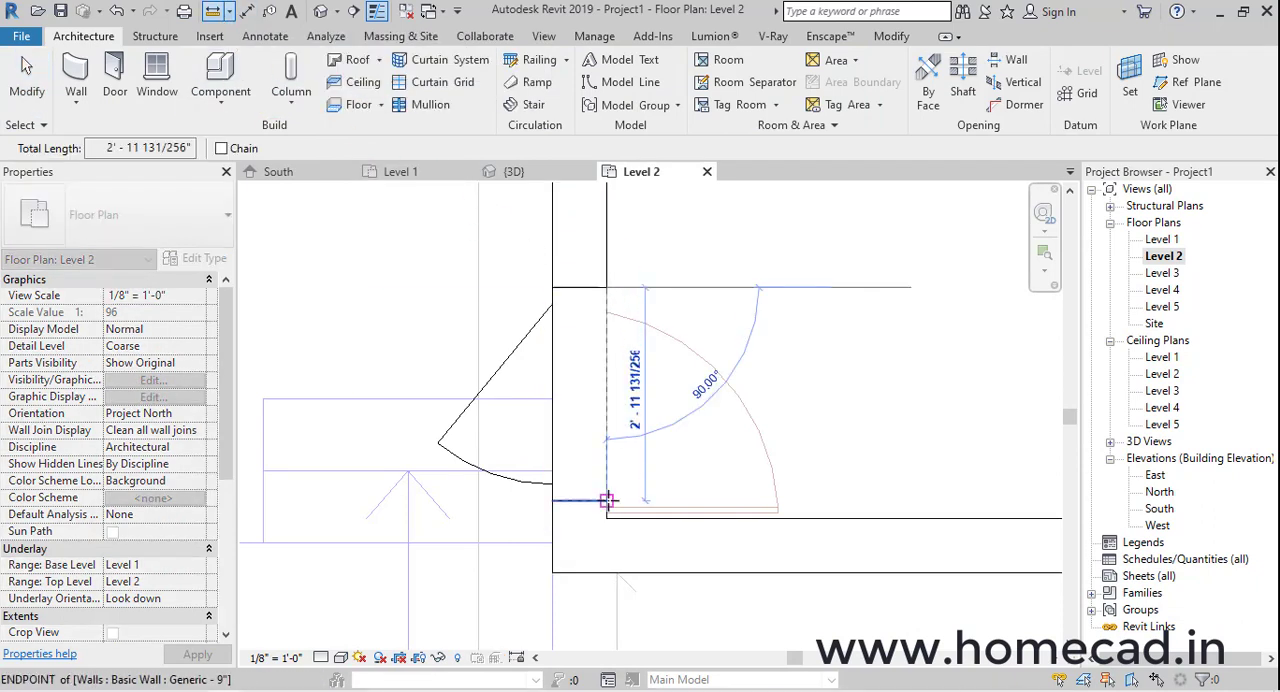
{"action": "key", "text": "Escape"}
{"action": "key", "text": "Escape"}
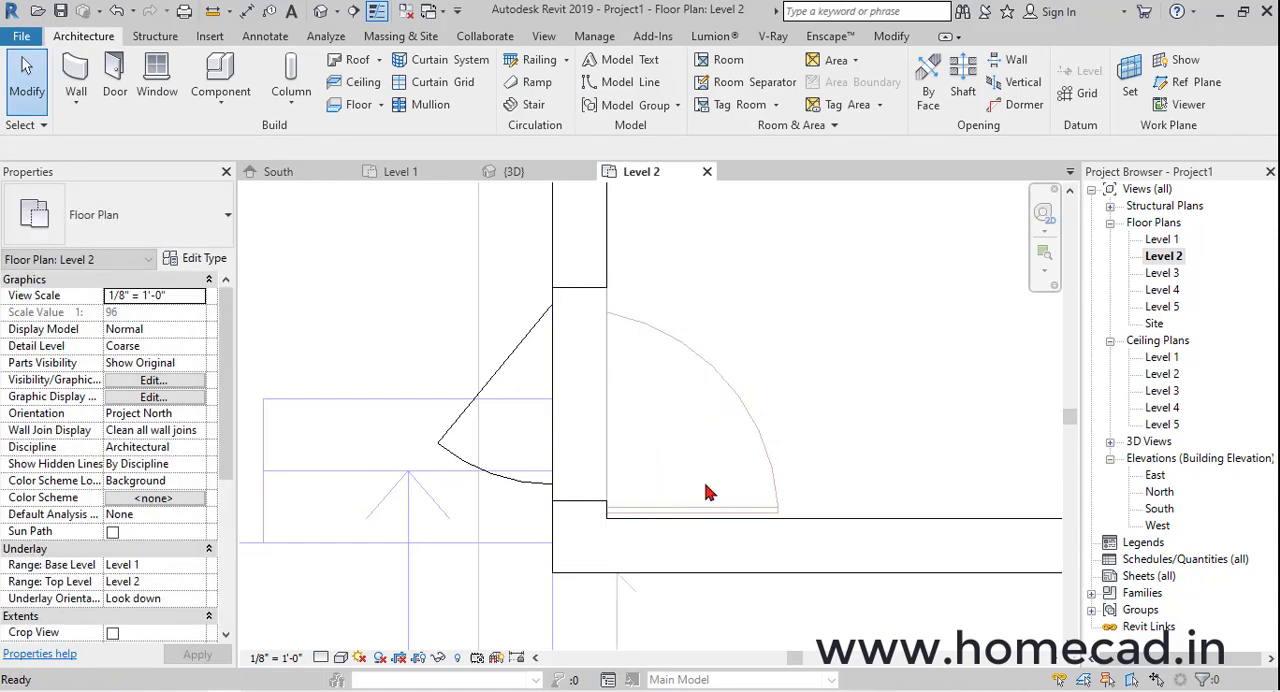
Align the door opening's lower edge with the inner face of the adjoining horizontal wall
{"action": "key", "text": "a"}
{"action": "key", "text": "l"}
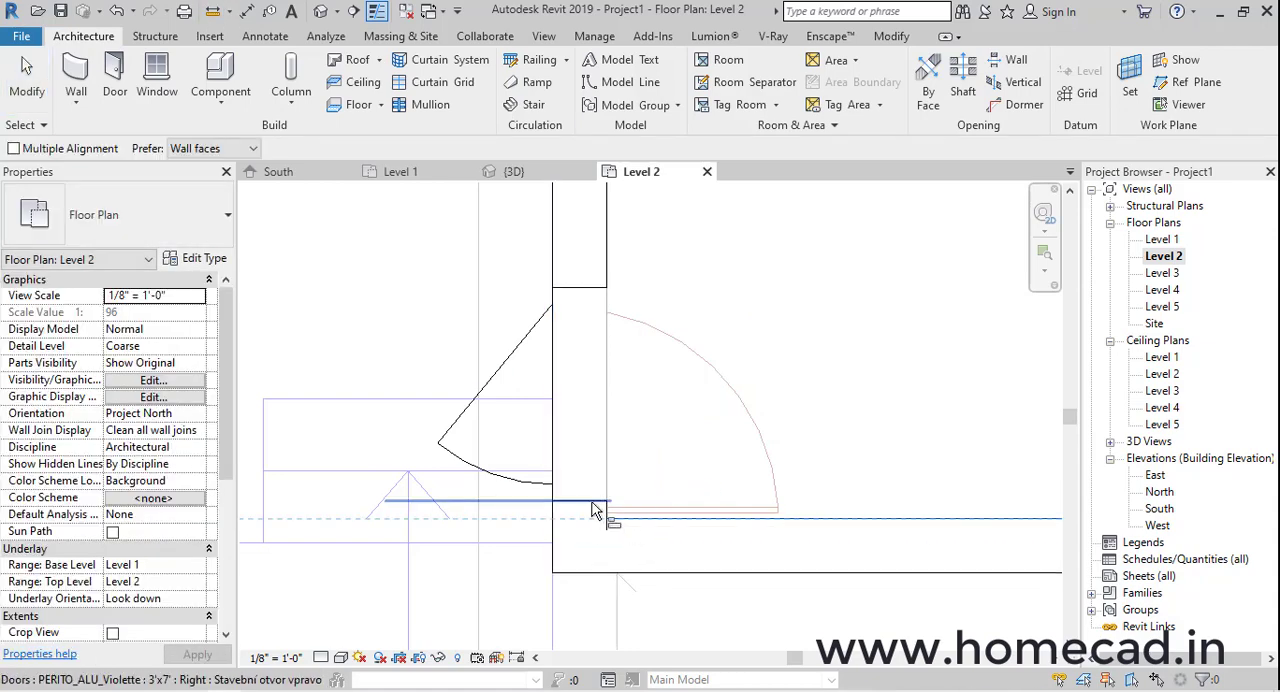
{"action": "key", "text": "Escape"}
Examine the door's fit against the wall corner and slab from several angles in the 3D view
{"action": "left_click", "coordinate": [320, 11]}
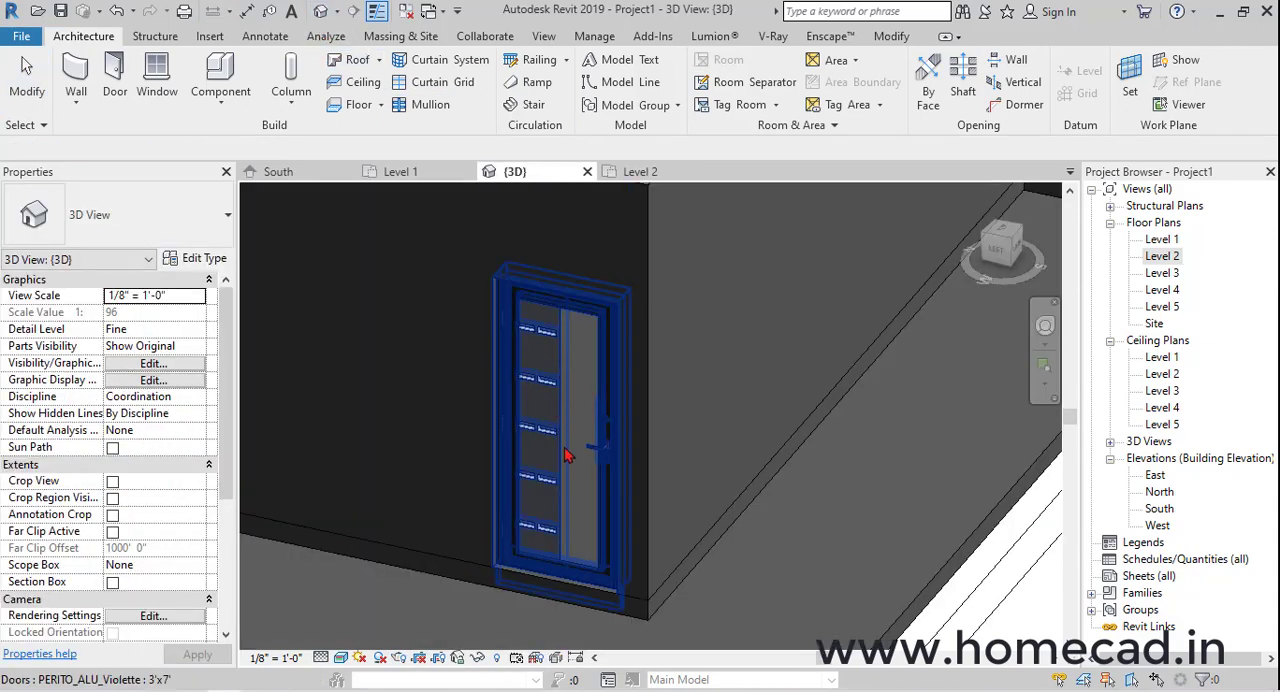
{"action": "scroll", "coordinate": [567, 457], "scroll_direction": "down", "scroll_amount": 2}
{"action": "left_click", "coordinate": [557, 463]}
{"action": "middle_click_drag", "start_coordinate": [557, 463], "coordinate": [523, 417], "text": "shift"}
{"action": "key", "text": "Escape"}
{"action": "middle_click_drag", "start_coordinate": [603, 532], "coordinate": [602, 468]}
{"action": "middle_click_drag", "start_coordinate": [471, 506], "coordinate": [632, 515], "text": "shift"}
{"action": "left_click", "coordinate": [583, 438]}
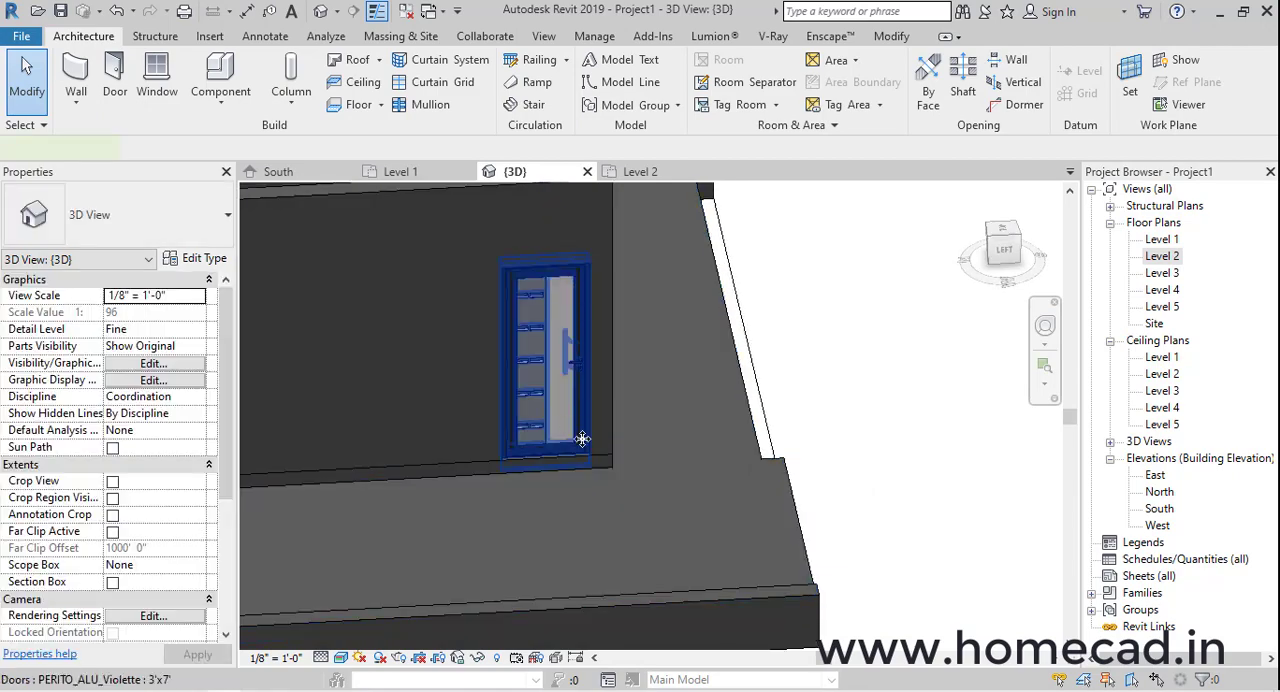
{"action": "middle_click_drag", "start_coordinate": [583, 438], "coordinate": [482, 496], "text": "shift"}
{"action": "key", "text": "Escape"}
{"action": "scroll", "coordinate": [557, 462], "scroll_direction": "up", "scroll_amount": 1}
{"action": "scroll", "coordinate": [557, 462], "scroll_direction": "up", "scroll_amount": 1}
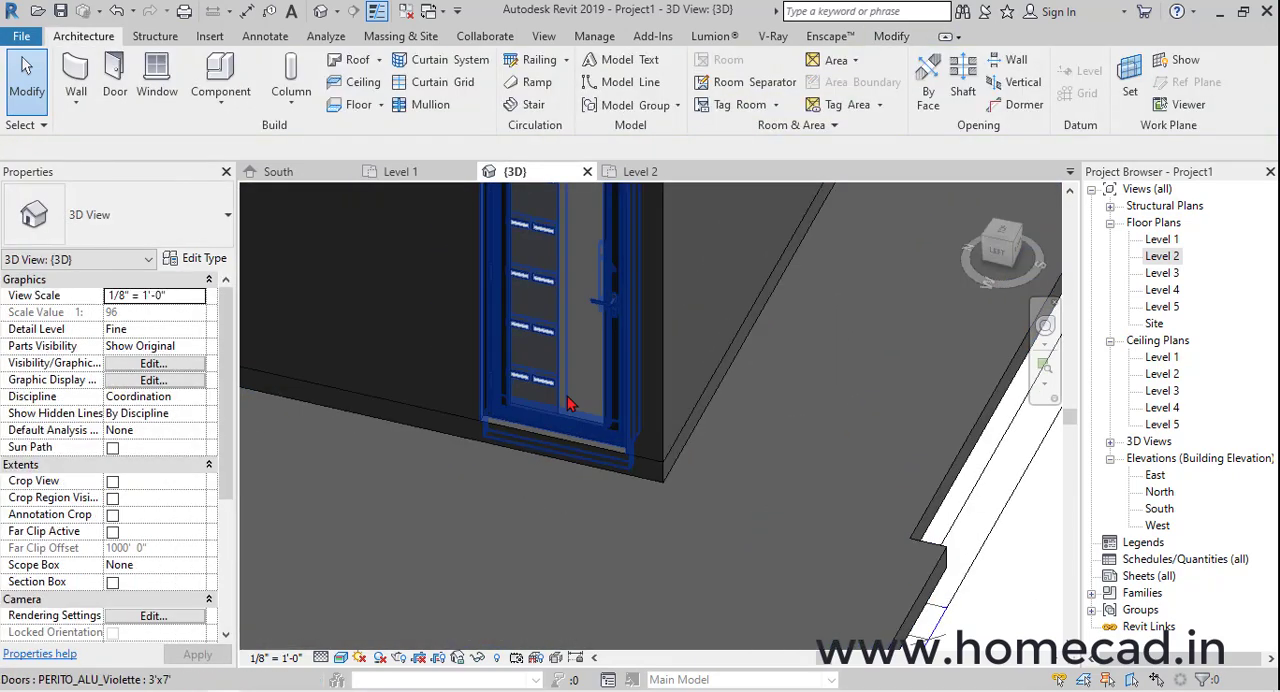
{"action": "left_click", "coordinate": [569, 403]}
{"action": "key", "text": "Escape"}
{"action": "middle_click_drag", "start_coordinate": [650, 408], "coordinate": [743, 489]}
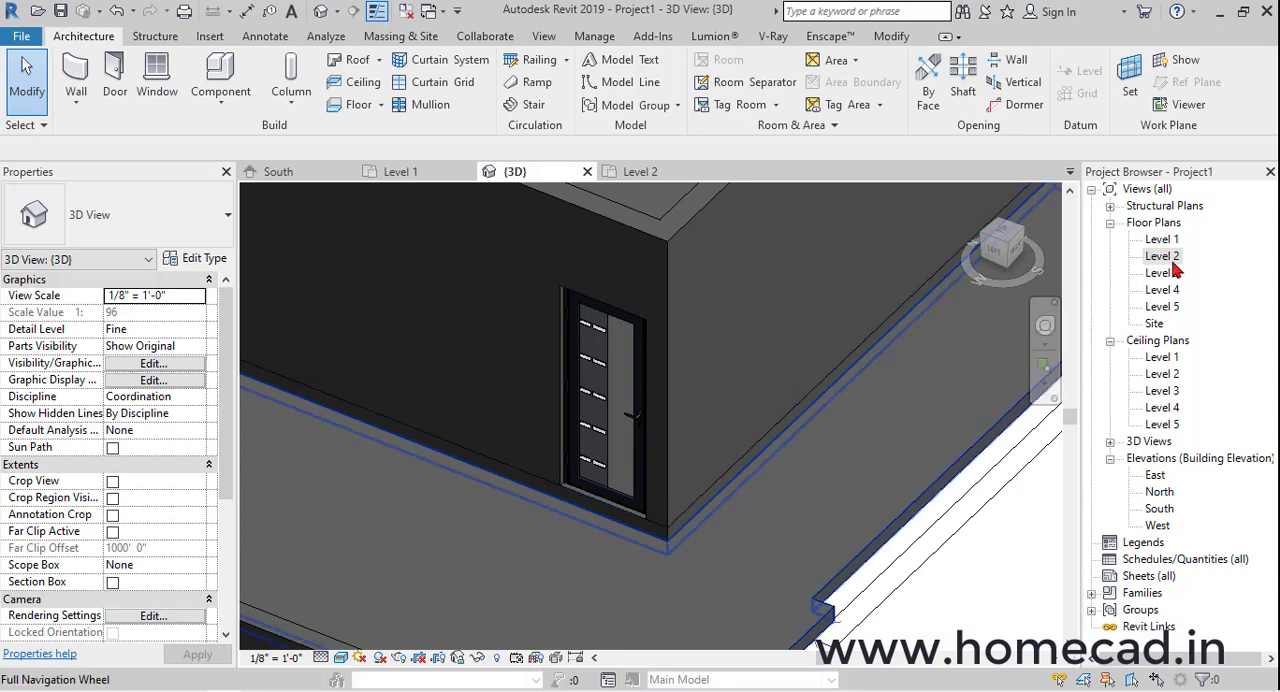
Place a second PERITO_ALU_Violette 3'x7' door at the traced doorway farther up the stair-side wall on Level 2, and flip it to swing into the room
{"action": "double_click", "coordinate": [1170, 258]}
{"action": "scroll", "coordinate": [626, 489], "scroll_direction": "down", "scroll_amount": 4}
{"action": "middle_click_drag", "start_coordinate": [640, 500], "coordinate": [560, 342]}
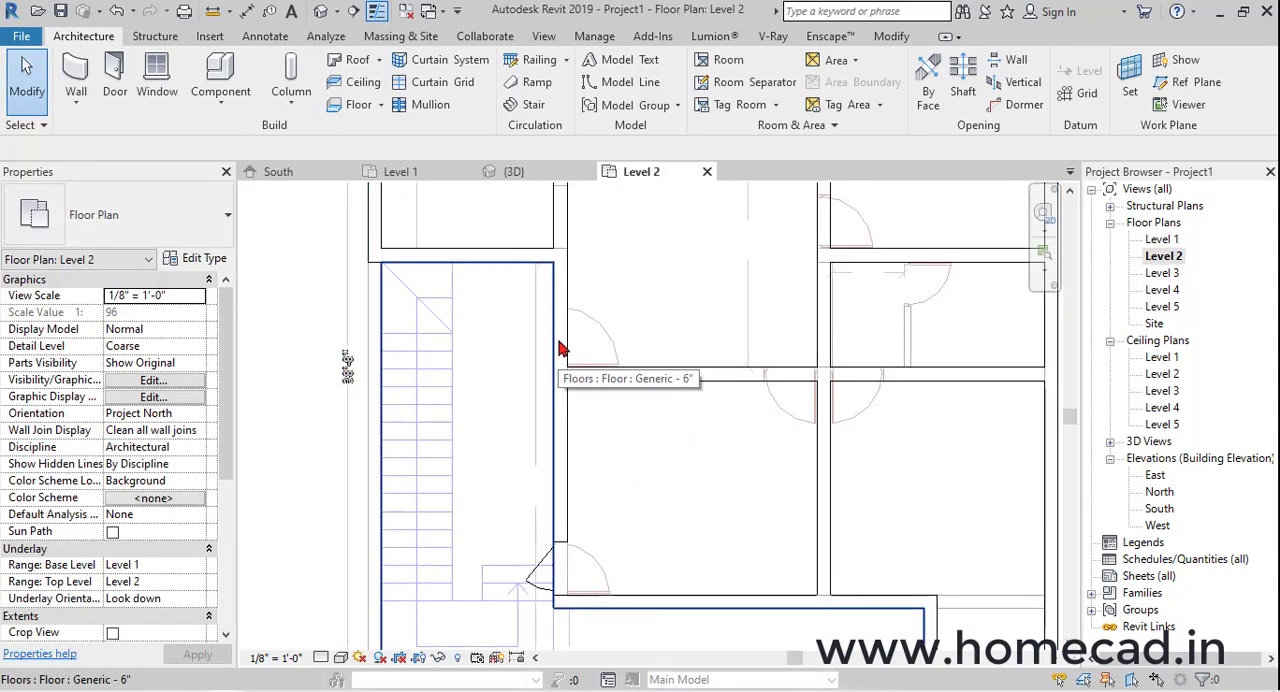
{"action": "left_click", "coordinate": [541, 556]}
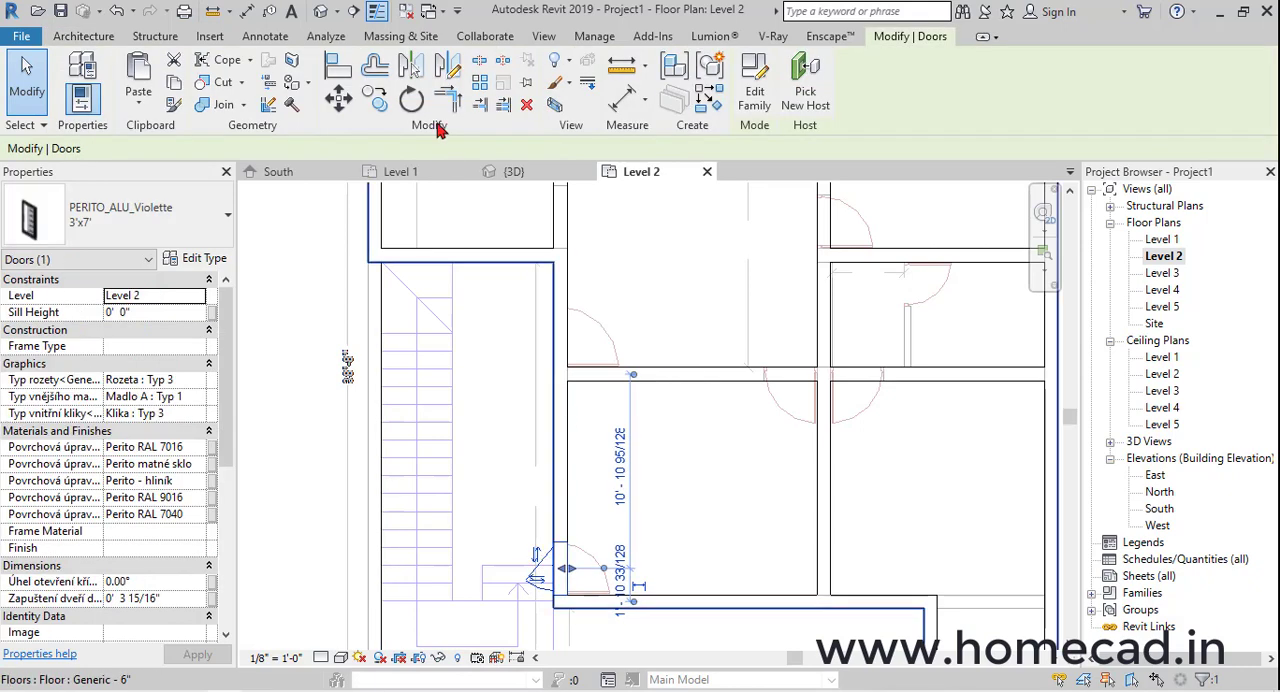
{"action": "left_click", "coordinate": [705, 112]}
{"action": "scroll", "coordinate": [571, 330], "scroll_direction": "up", "scroll_amount": 3}
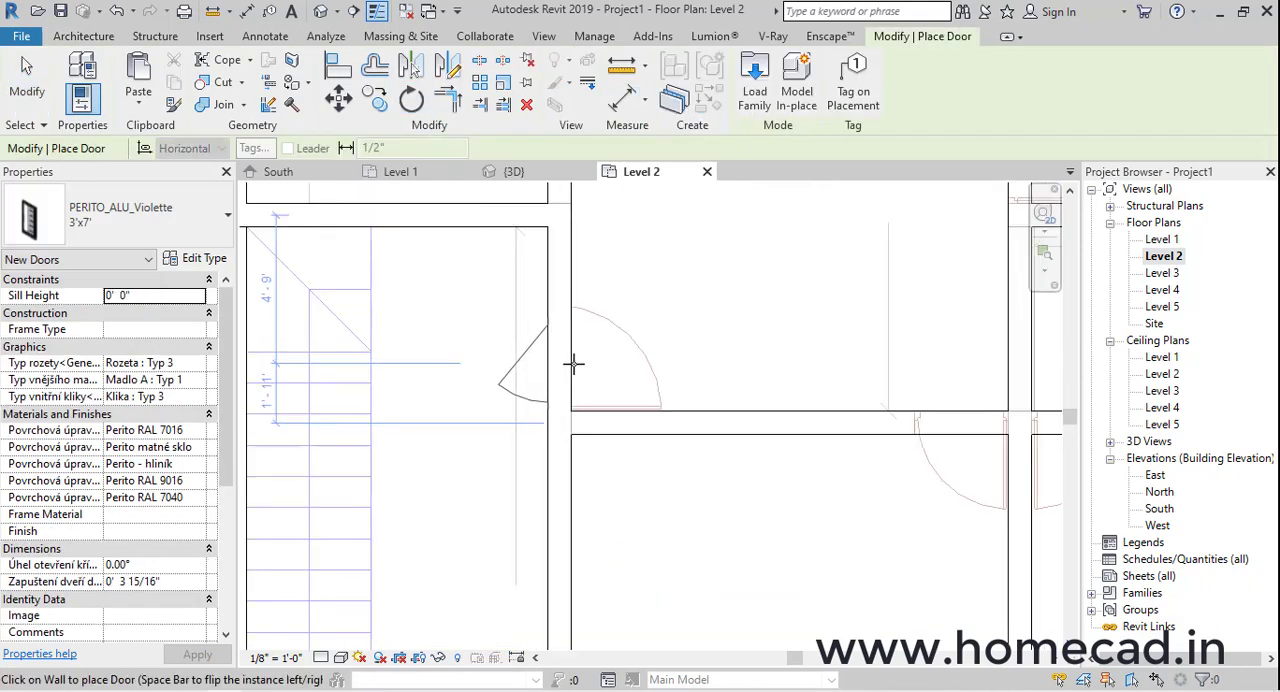
{"action": "left_click", "coordinate": [566, 358]}
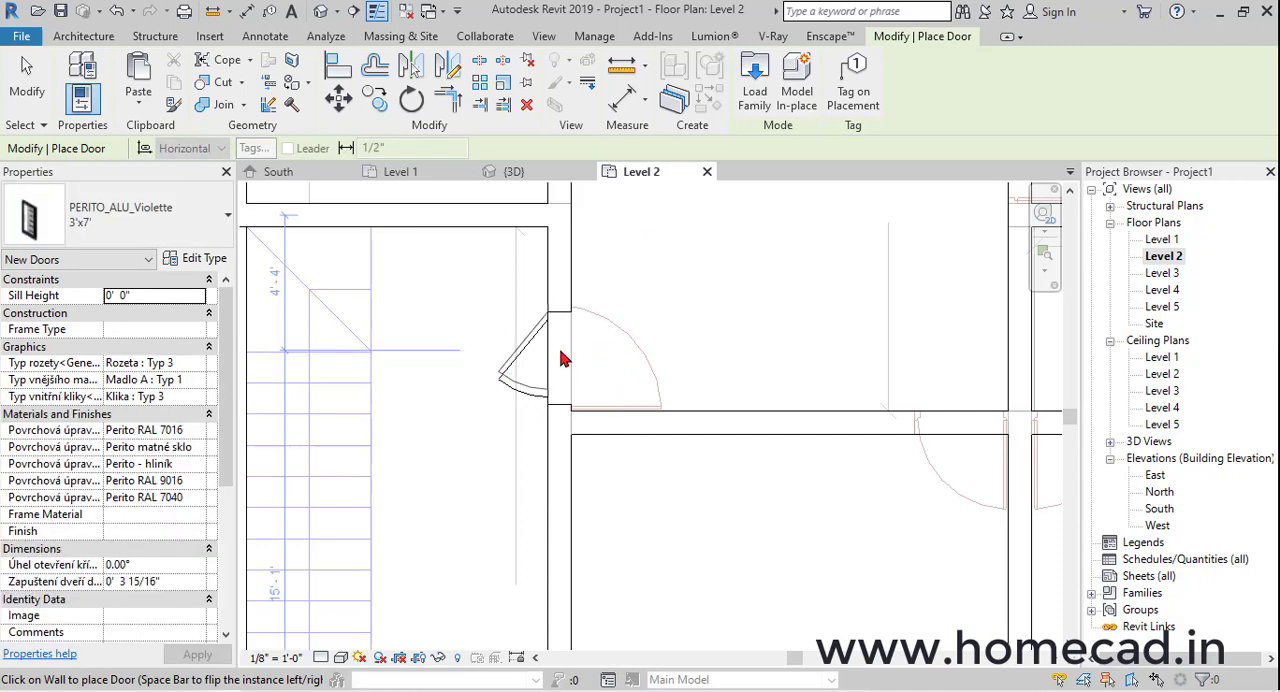
{"action": "key", "text": "Escape"}
{"action": "key", "text": "space"}
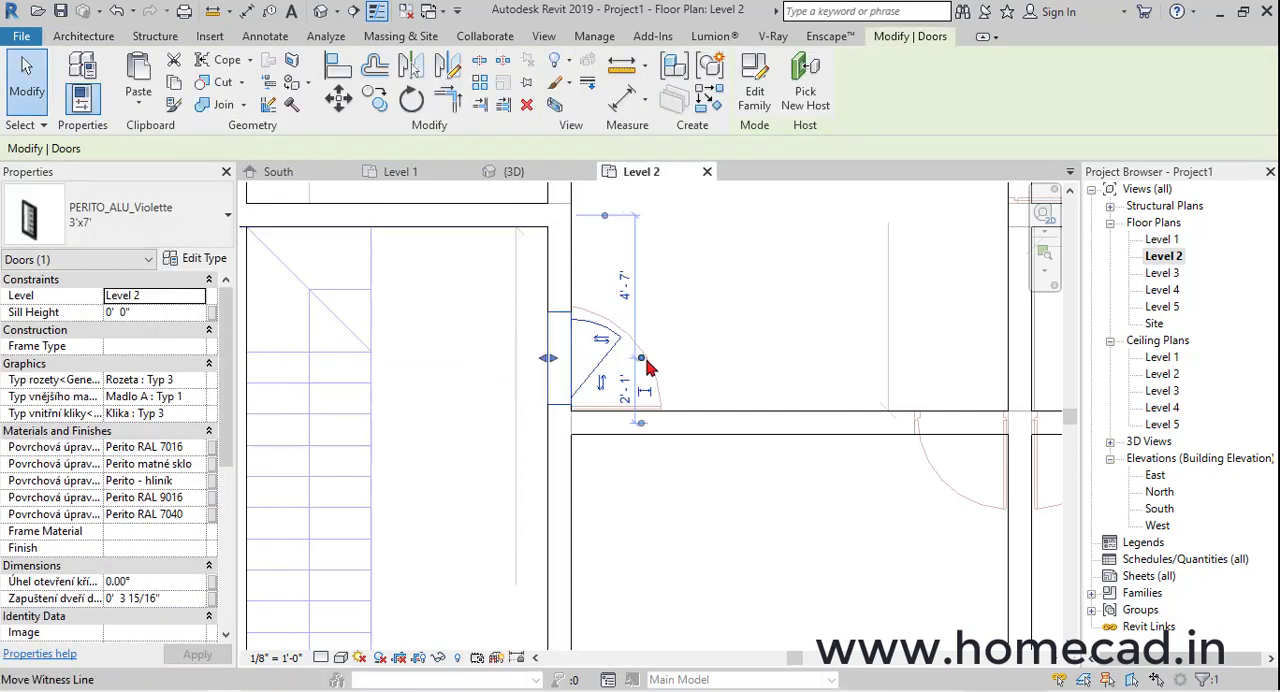
{"action": "key", "text": "Escape"}
Duplicate the second door's type as 3.5'x7' and open its width for editing
{"action": "scroll", "coordinate": [577, 390], "scroll_direction": "up", "scroll_amount": 2}
{"action": "left_click", "coordinate": [577, 390]}
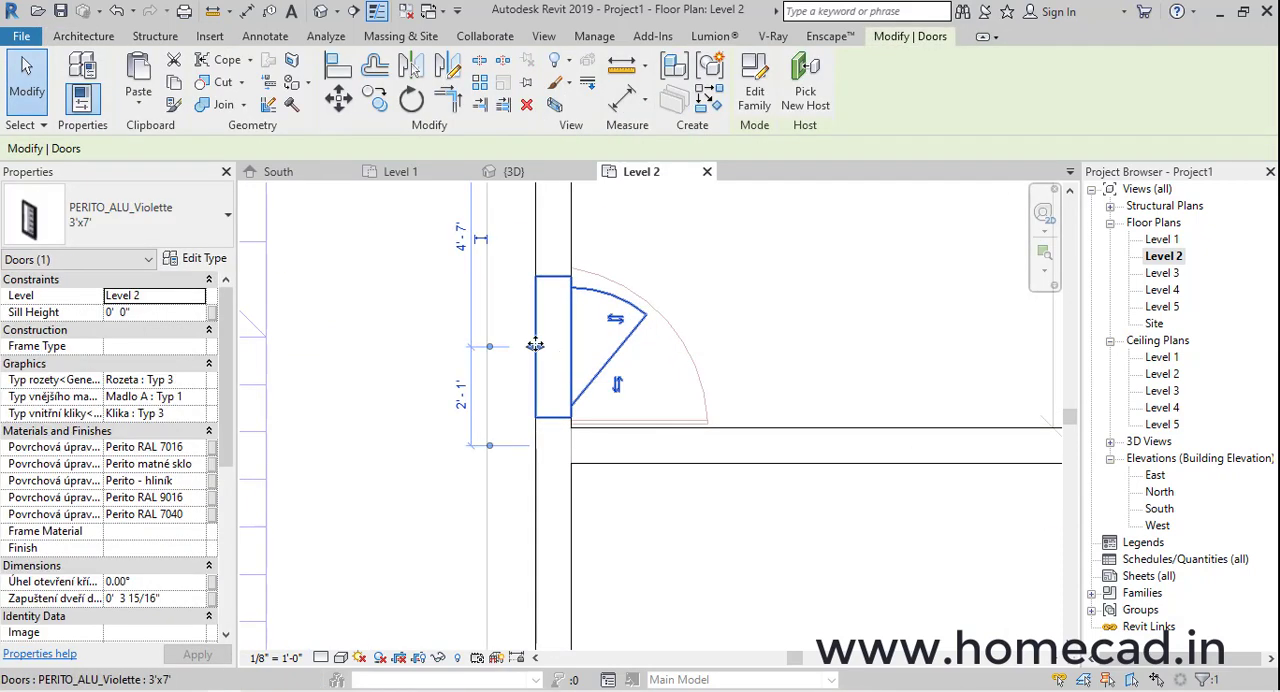
{"action": "left_click", "coordinate": [190, 260]}
{"action": "left_click", "coordinate": [1057, 128]}
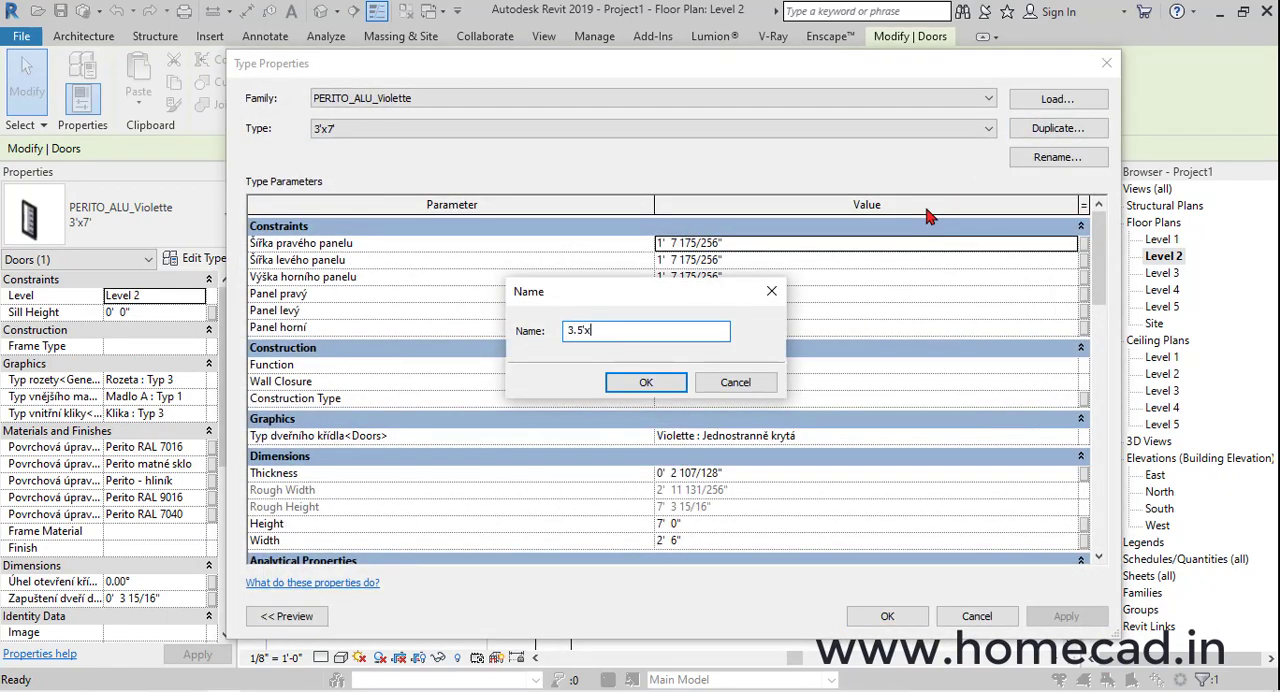
{"action": "type", "text": "3.5'x7"}
{"action": "key", "text": "Return"}
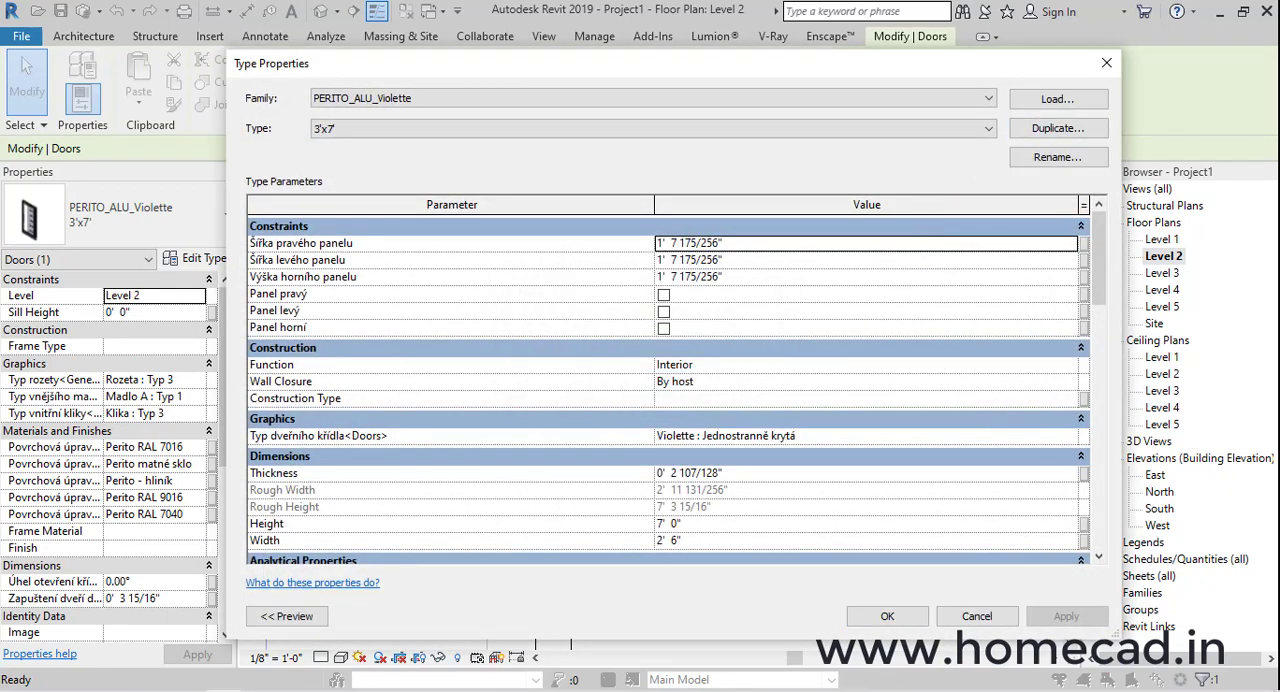
{"action": "left_click", "coordinate": [716, 537]}
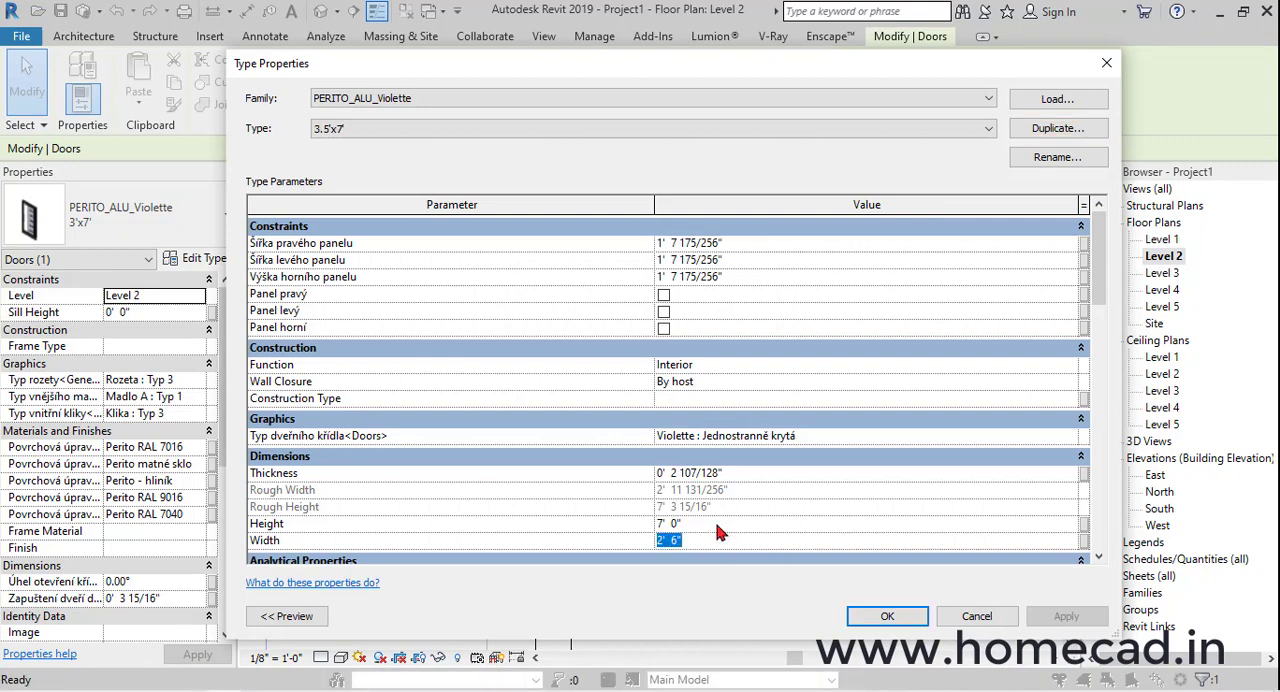
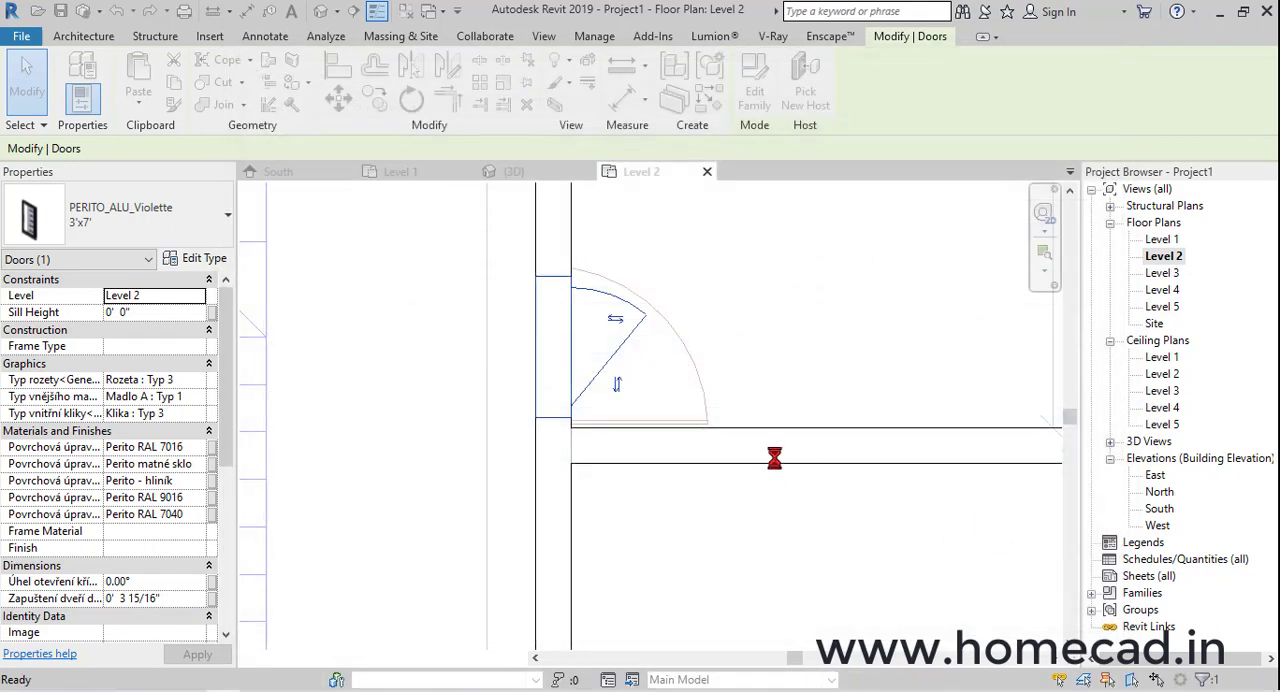
Apply the 3.5'x7' type's new width and align the door opening's lower edge with the upper face of the adjoining horizontal wall
{"action": "left_click", "coordinate": [706, 416]}
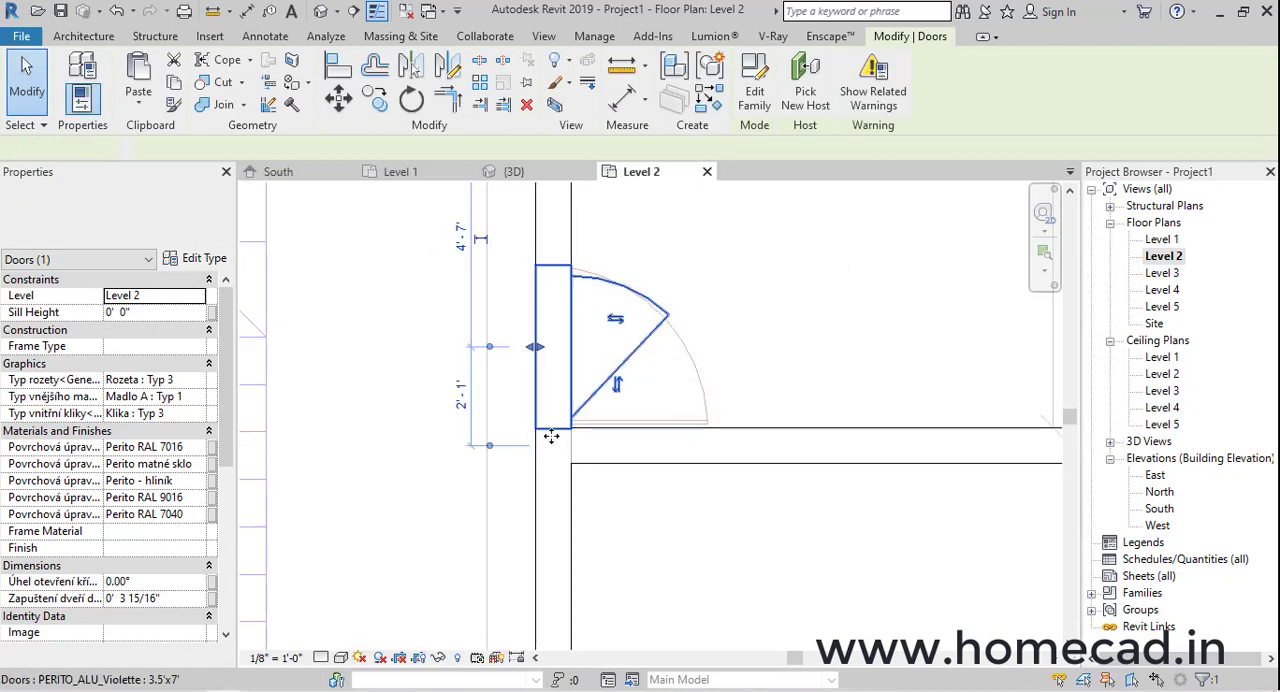
{"action": "left_click", "coordinate": [337, 66]}
{"action": "scroll", "coordinate": [614, 360], "scroll_direction": "up", "scroll_amount": 2}
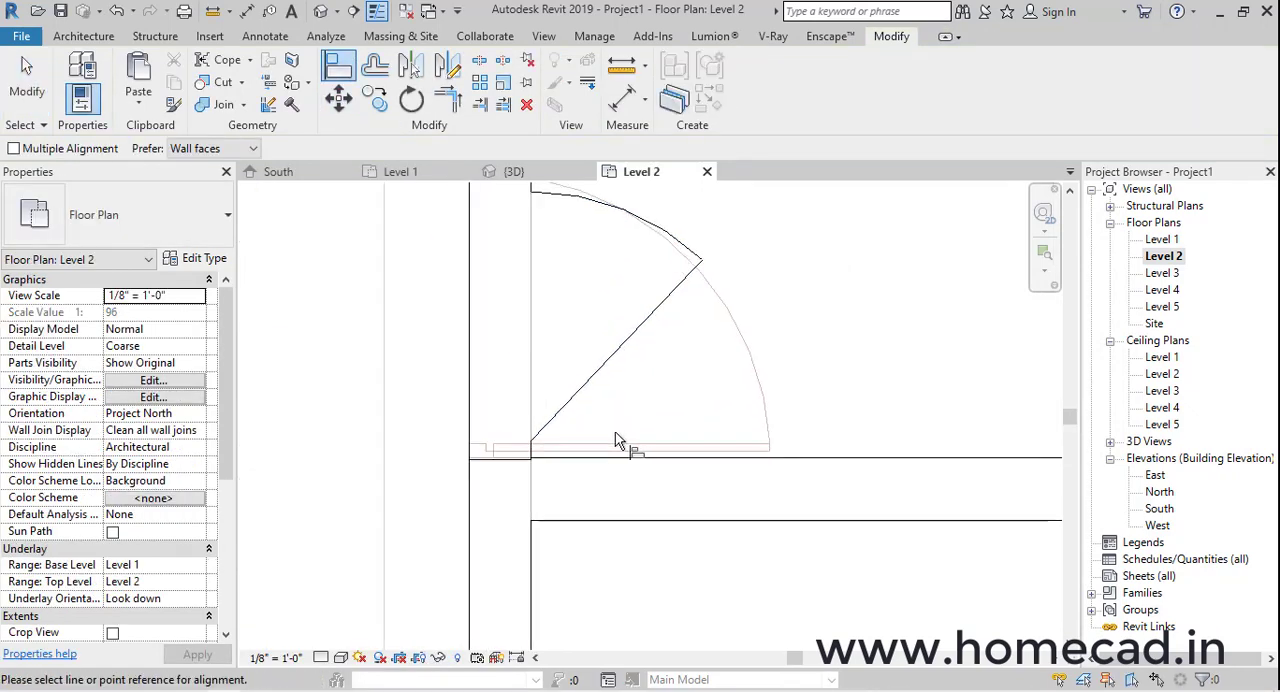
{"action": "left_click", "coordinate": [590, 460]}
{"action": "scroll", "coordinate": [521, 468], "scroll_direction": "up", "scroll_amount": 3}
{"action": "key", "text": "Escape"}
{"action": "key", "text": "Escape"}
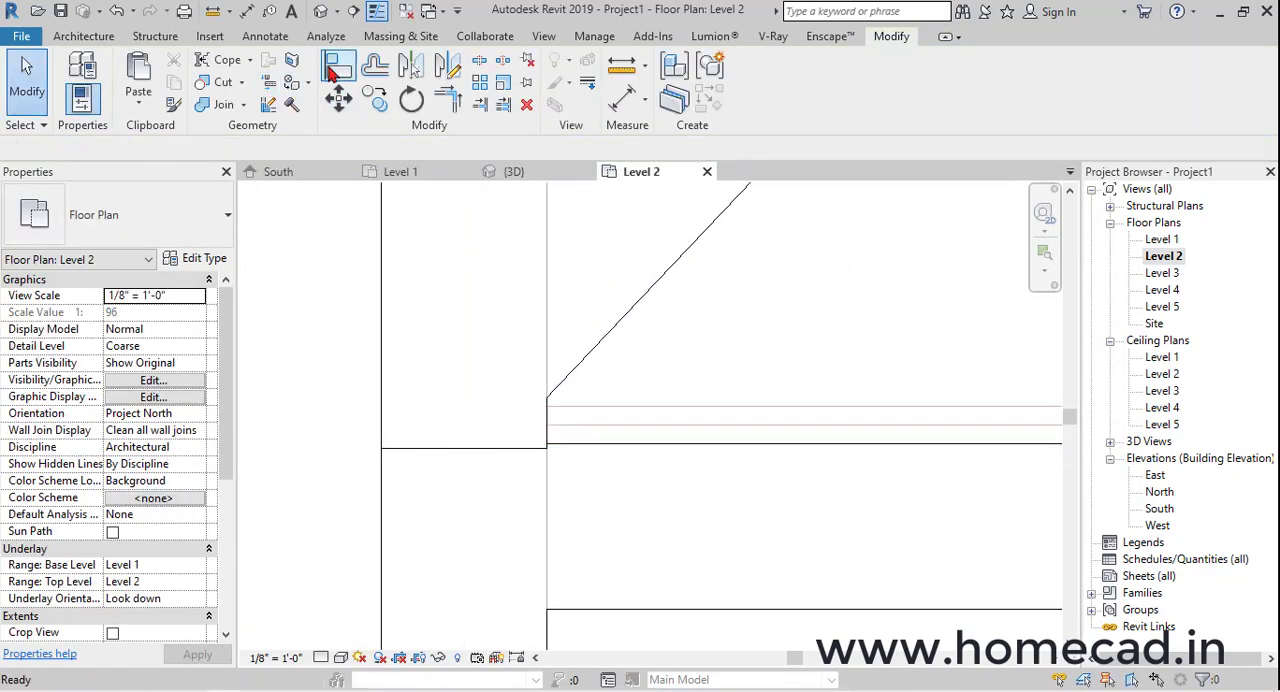
{"action": "left_click", "coordinate": [331, 59]}
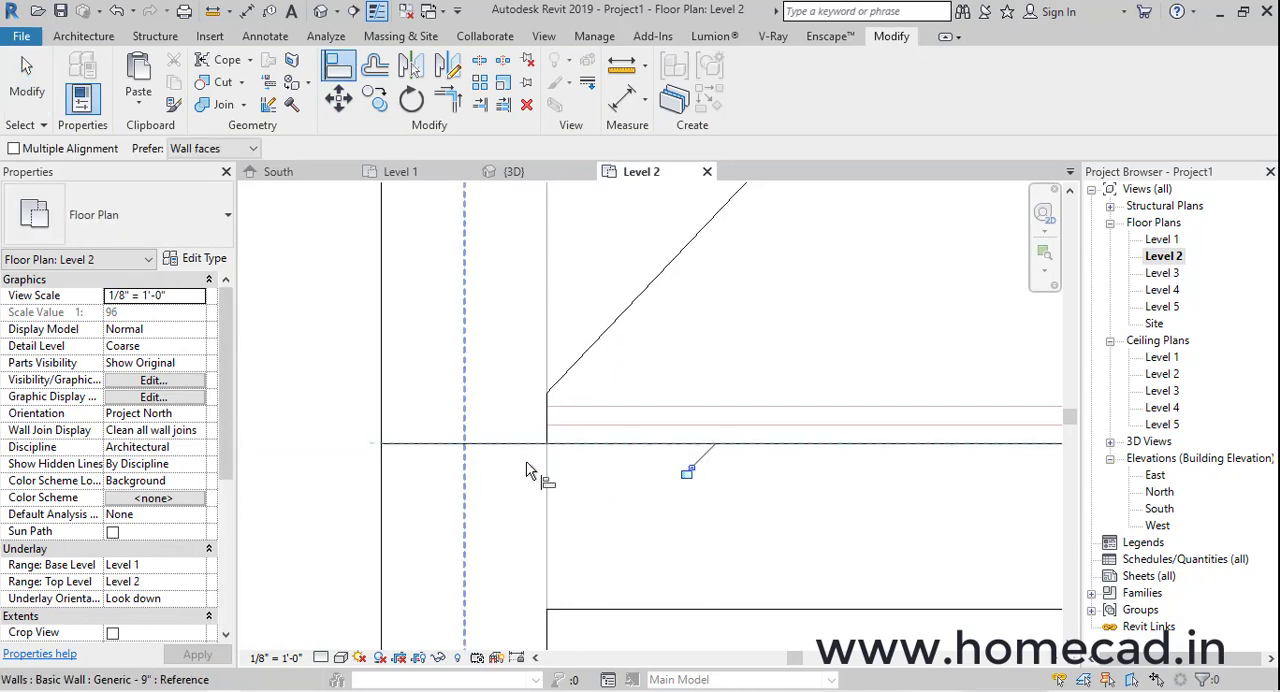
{"action": "scroll", "coordinate": [545, 455], "scroll_direction": "up", "scroll_amount": 4}
In the 3D view, flip the 3'x7' door at the wall corner so its handle side matches the other stair-side door
{"action": "left_click", "coordinate": [320, 11]}
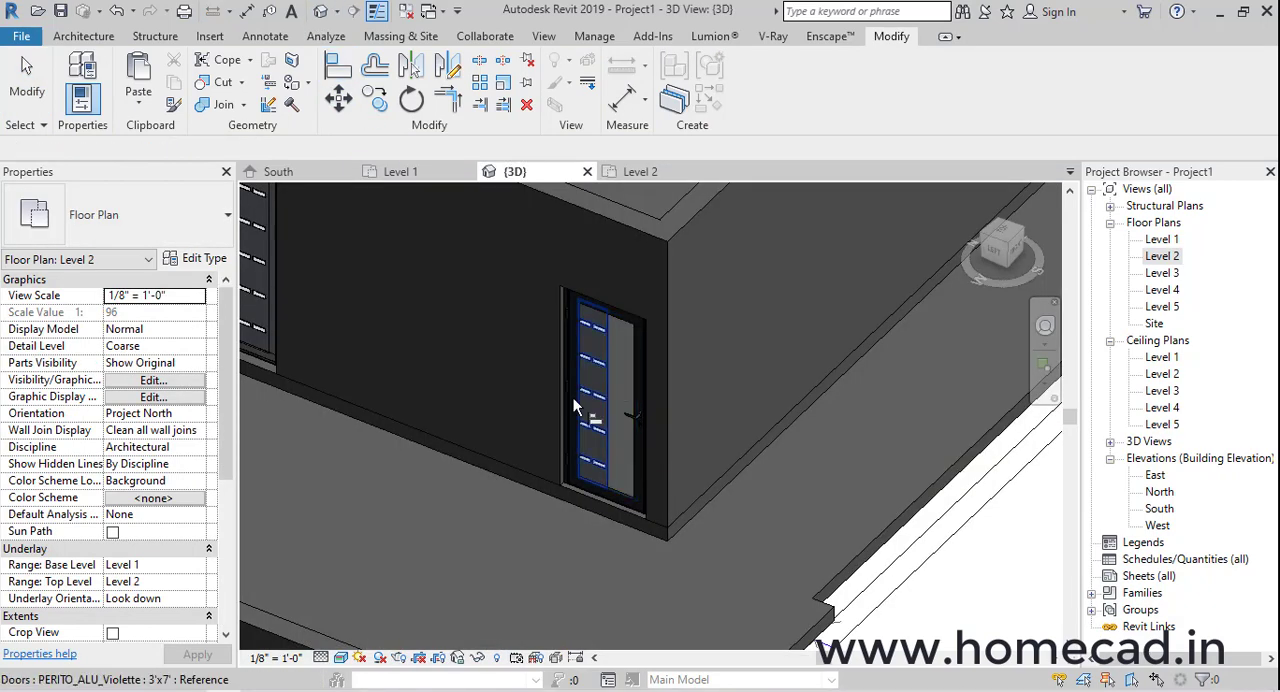
{"action": "scroll", "coordinate": [571, 406], "scroll_direction": "down", "scroll_amount": 3}
{"action": "middle_click_drag", "start_coordinate": [526, 409], "coordinate": [574, 437]}
{"action": "key", "text": "Escape"}
{"action": "key", "text": "Escape"}
{"action": "scroll", "coordinate": [414, 343], "scroll_direction": "up", "scroll_amount": 3}
{"action": "left_click", "coordinate": [784, 445]}
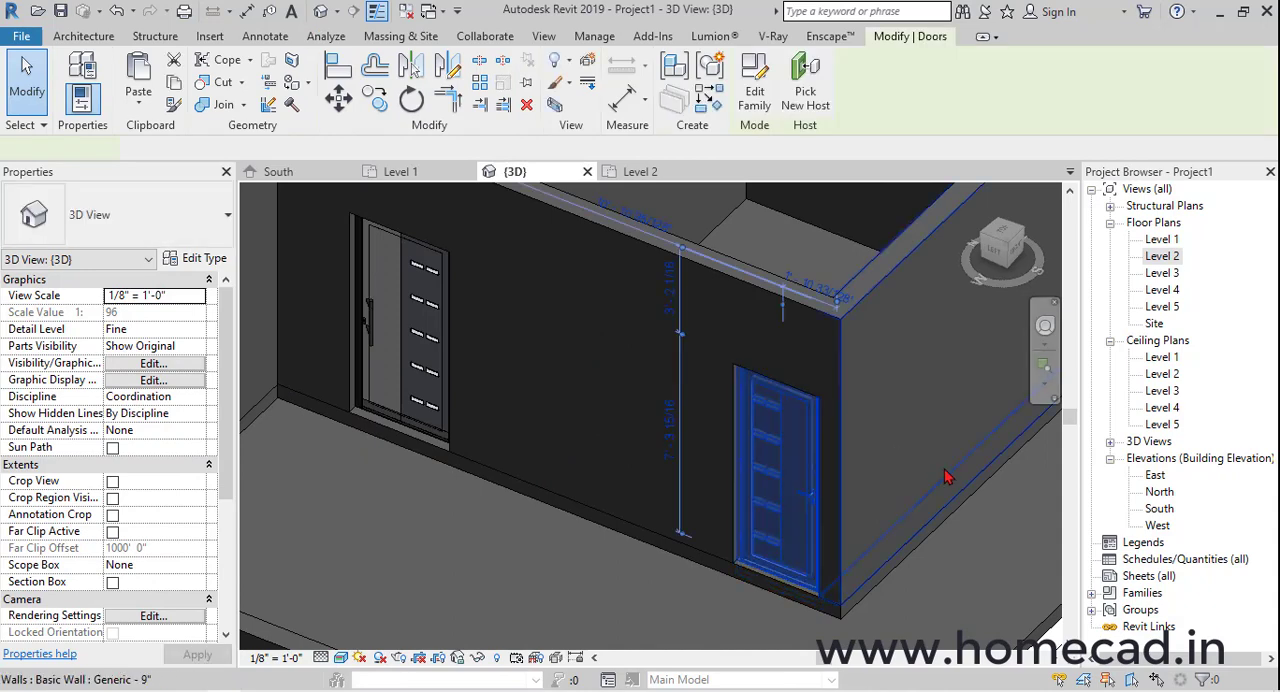
{"action": "key", "text": "Escape"}
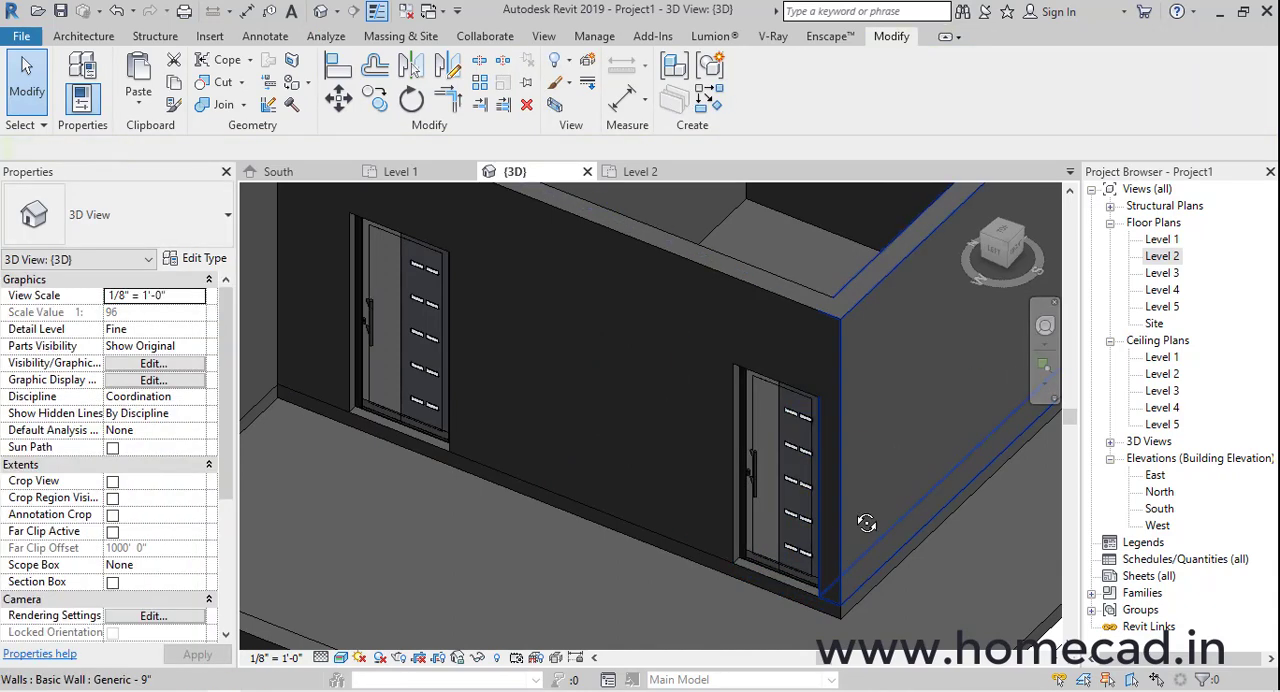
{"action": "middle_click_drag", "start_coordinate": [866, 594], "coordinate": [738, 460], "text": "shift"}
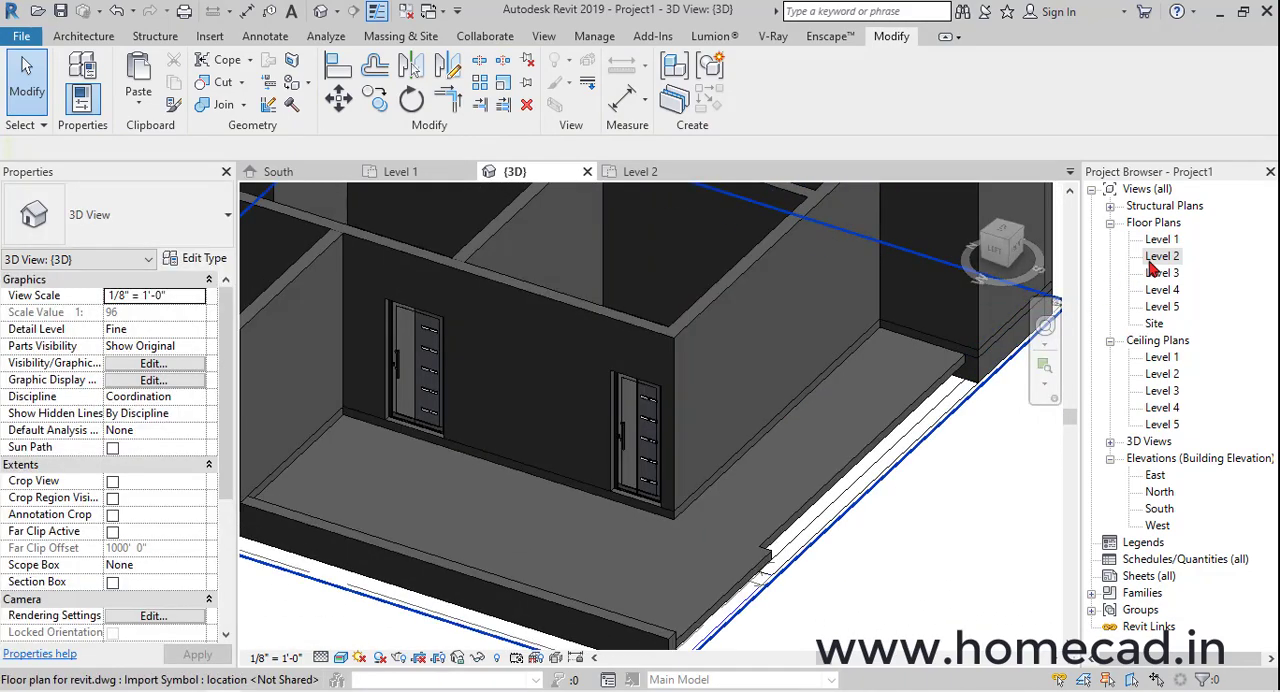
Place two PERITO_ALU_Violette 3'x7' doors on Level 2 at the paired traced doorways on either side of the central vertical wall, swinging downward
{"action": "double_click", "coordinate": [1153, 260]}
{"action": "scroll", "coordinate": [611, 434], "scroll_direction": "down", "scroll_amount": 5}
{"action": "scroll", "coordinate": [665, 442], "scroll_direction": "up", "scroll_amount": 3}
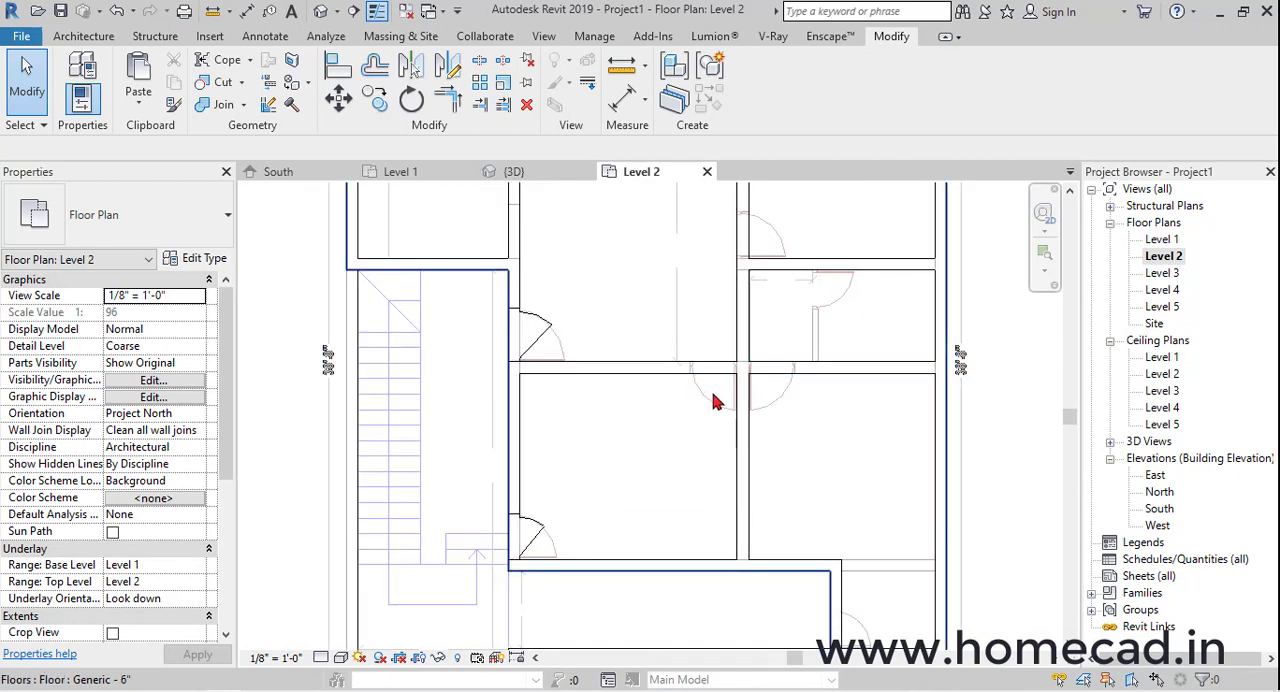
{"action": "scroll", "coordinate": [715, 400], "scroll_direction": "down", "scroll_amount": 2}
{"action": "middle_click_drag", "start_coordinate": [763, 399], "coordinate": [757, 425]}
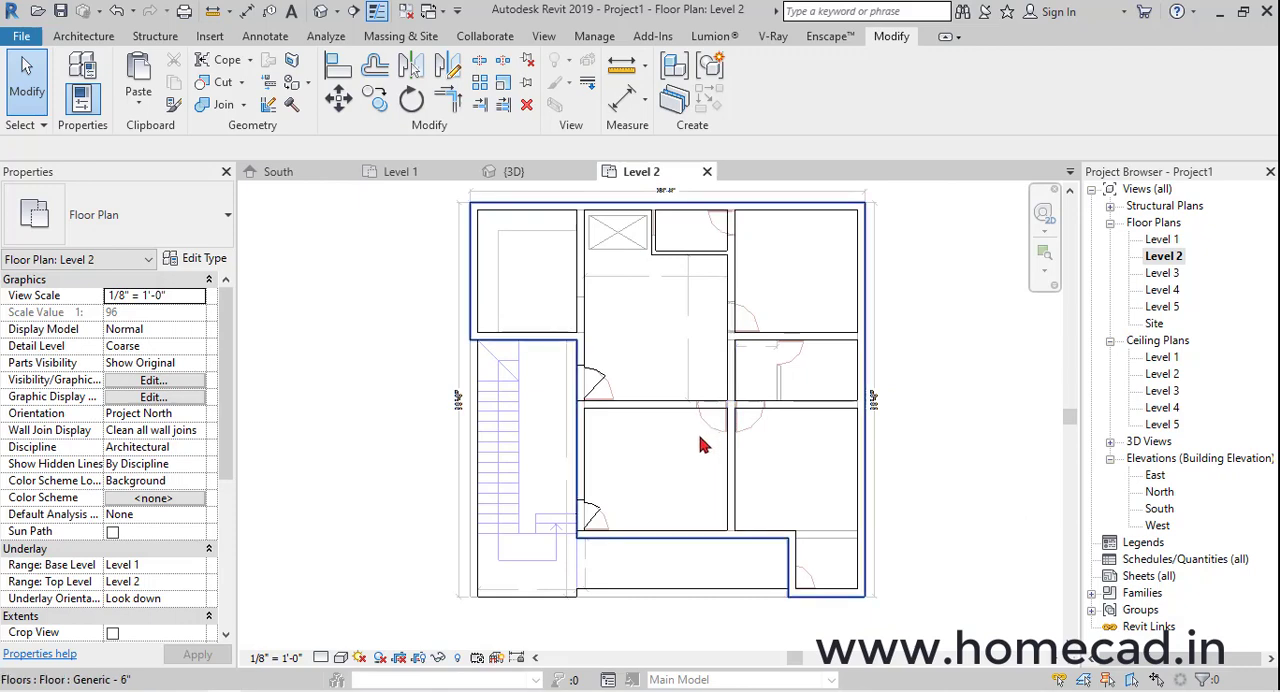
{"action": "scroll", "coordinate": [612, 524], "scroll_direction": "up", "scroll_amount": 5}
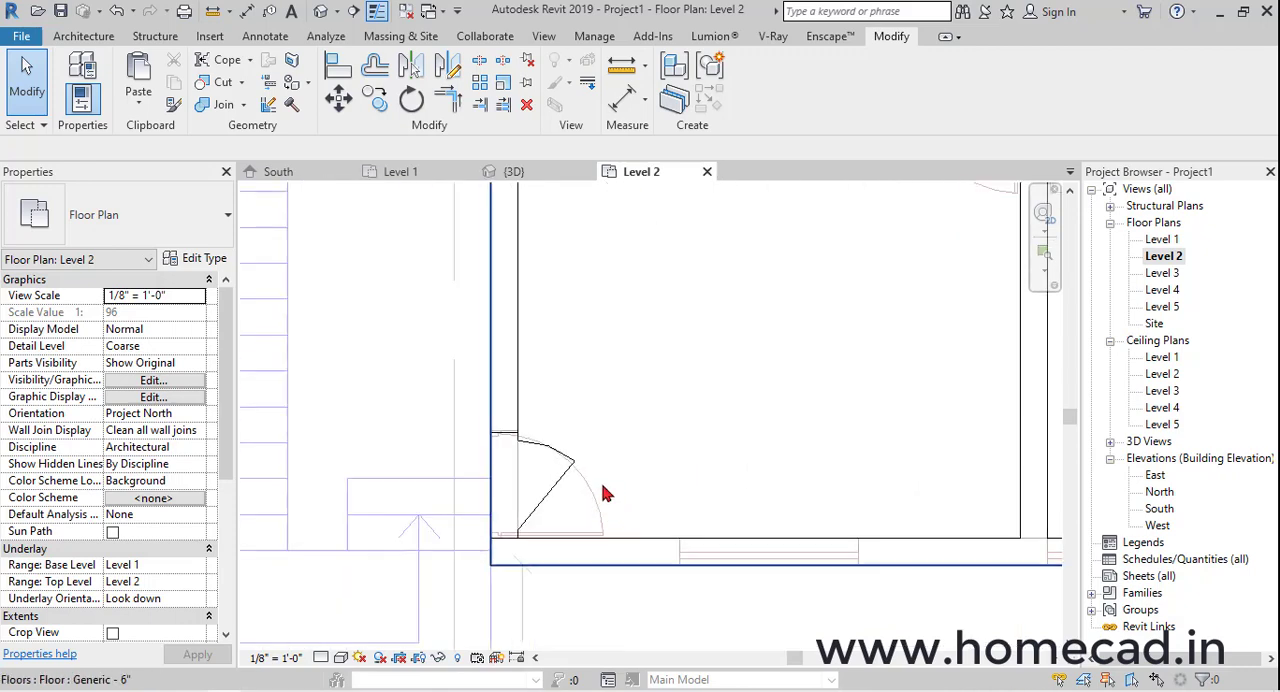
{"action": "left_click", "coordinate": [566, 487]}
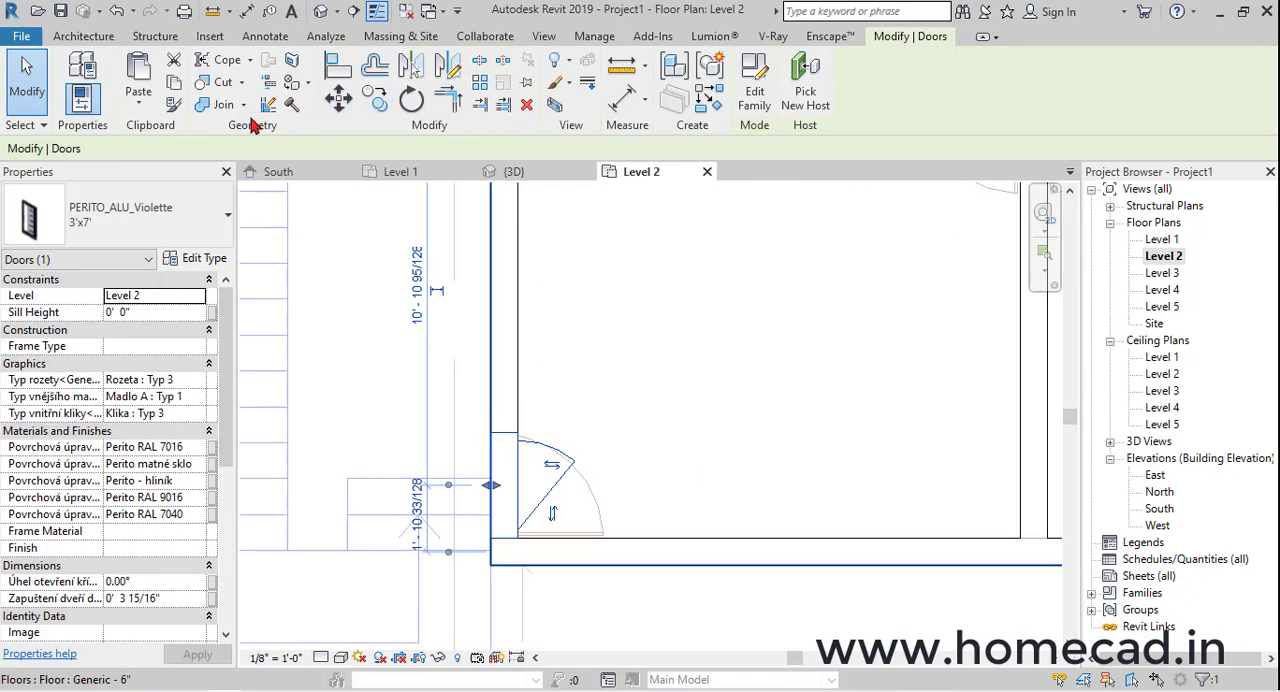
{"action": "left_click", "coordinate": [686, 108]}
{"action": "scroll", "coordinate": [777, 331], "scroll_direction": "down", "scroll_amount": 4}
{"action": "scroll", "coordinate": [771, 403], "scroll_direction": "up", "scroll_amount": 5}
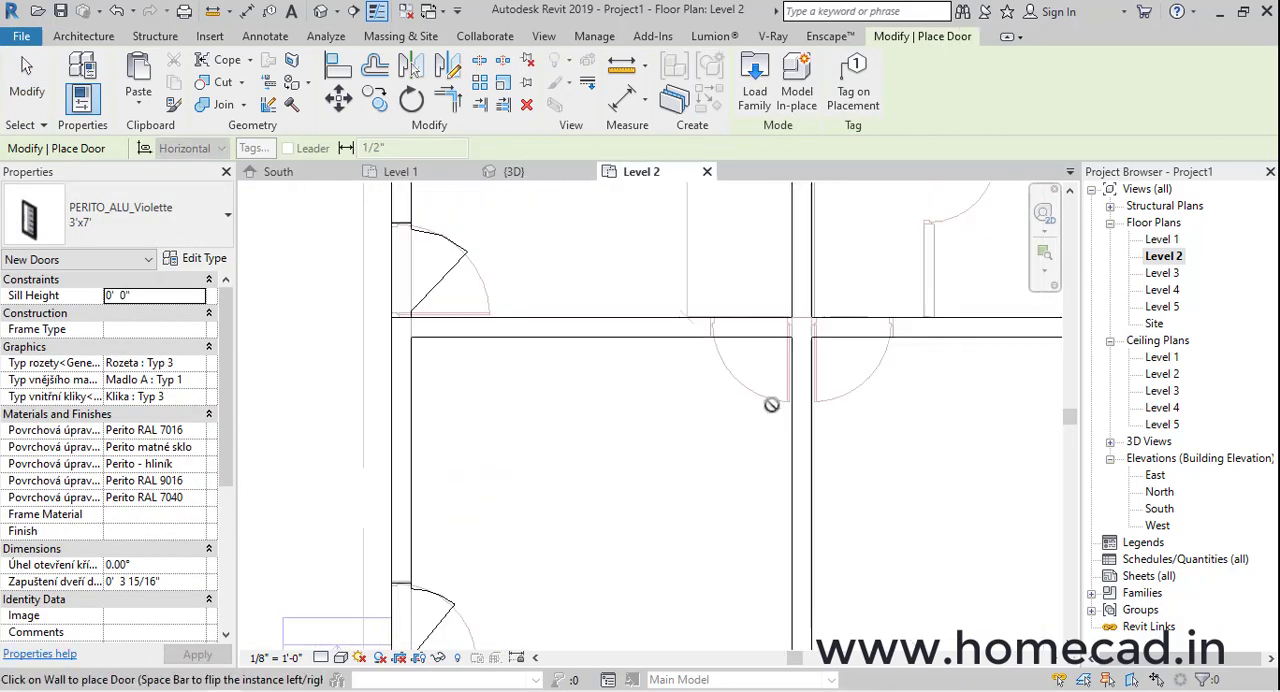
{"action": "key", "text": "space"}
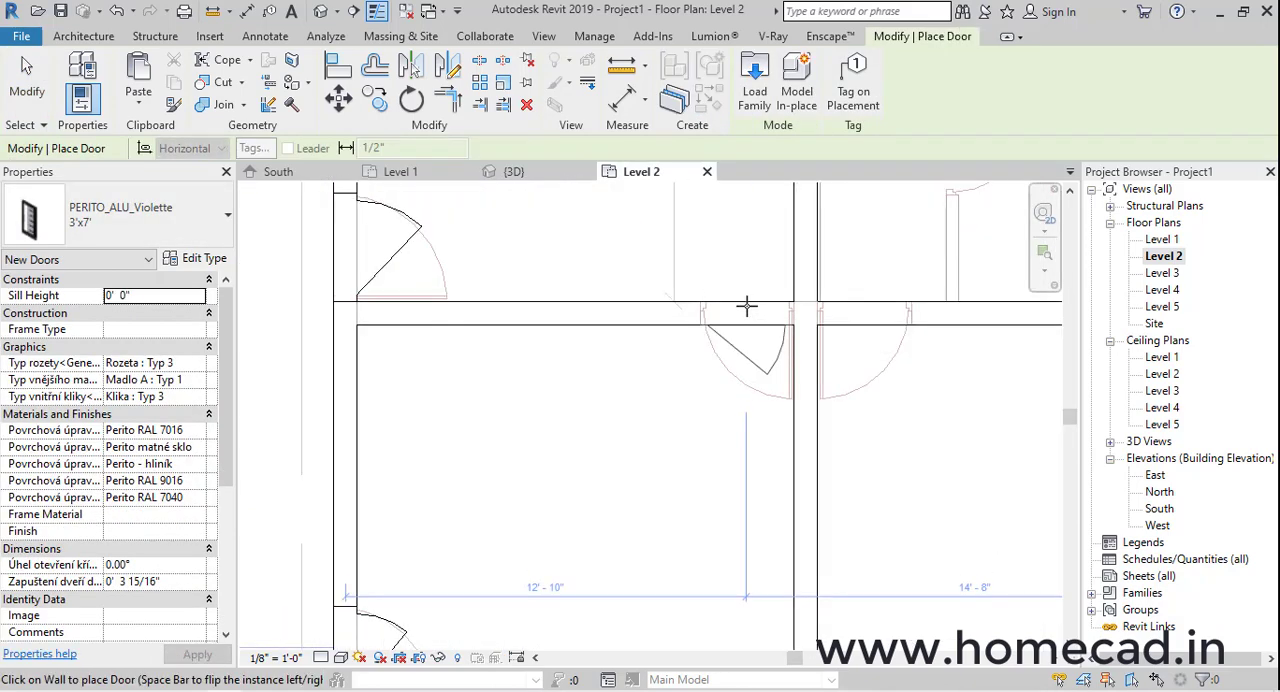
{"action": "left_click", "coordinate": [746, 306]}
{"action": "middle_click_drag", "start_coordinate": [903, 323], "coordinate": [815, 343]}
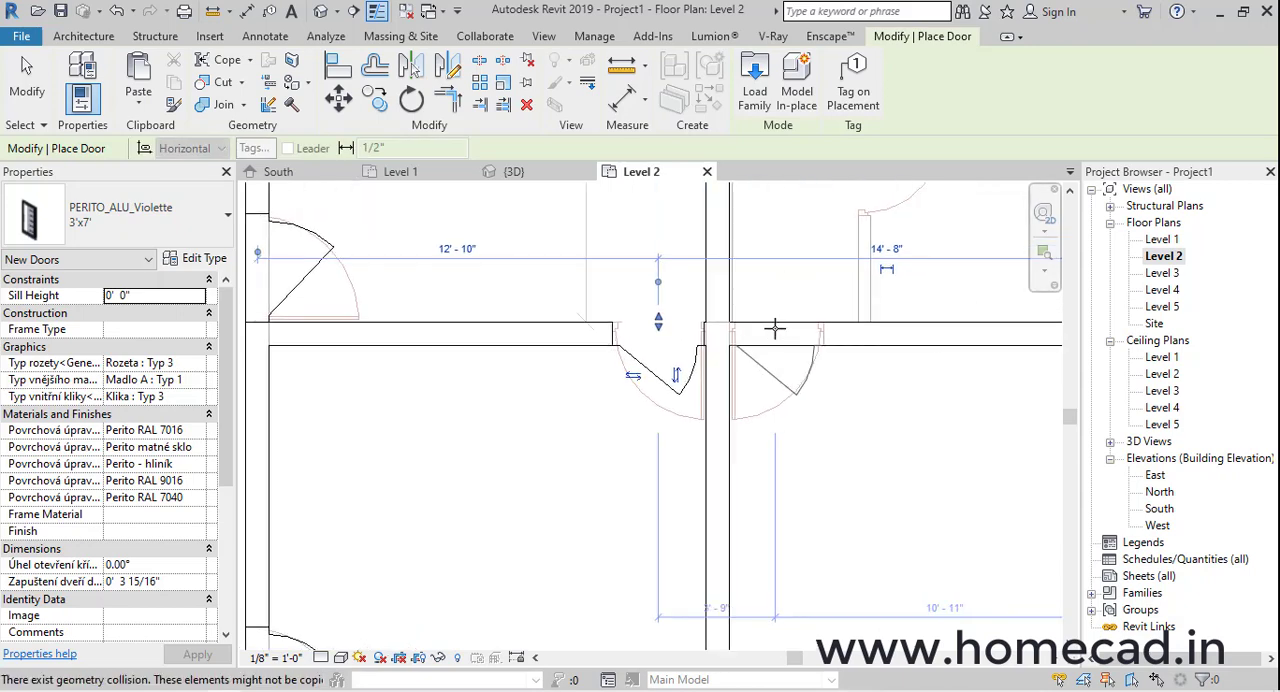
{"action": "left_click", "coordinate": [775, 328]}
Place another 3'x7' door at the traced doorway in the upper part of the central vertical wall, swinging into the upper-right room
{"action": "scroll", "coordinate": [780, 330], "scroll_direction": "down", "scroll_amount": 2}
{"action": "middle_click_drag", "start_coordinate": [768, 188], "coordinate": [763, 360]}
{"action": "scroll", "coordinate": [763, 351], "scroll_direction": "up", "scroll_amount": 3}
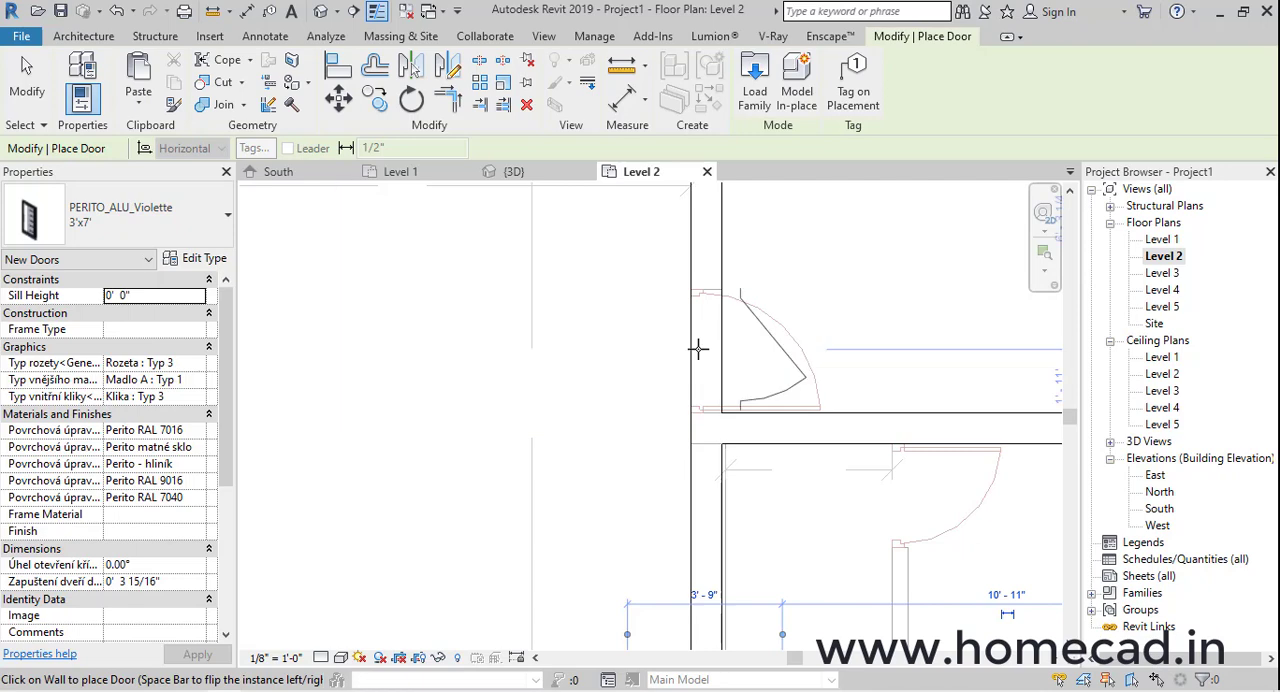
{"action": "left_click", "coordinate": [703, 352]}
{"action": "scroll", "coordinate": [748, 376], "scroll_direction": "down", "scroll_amount": 2}
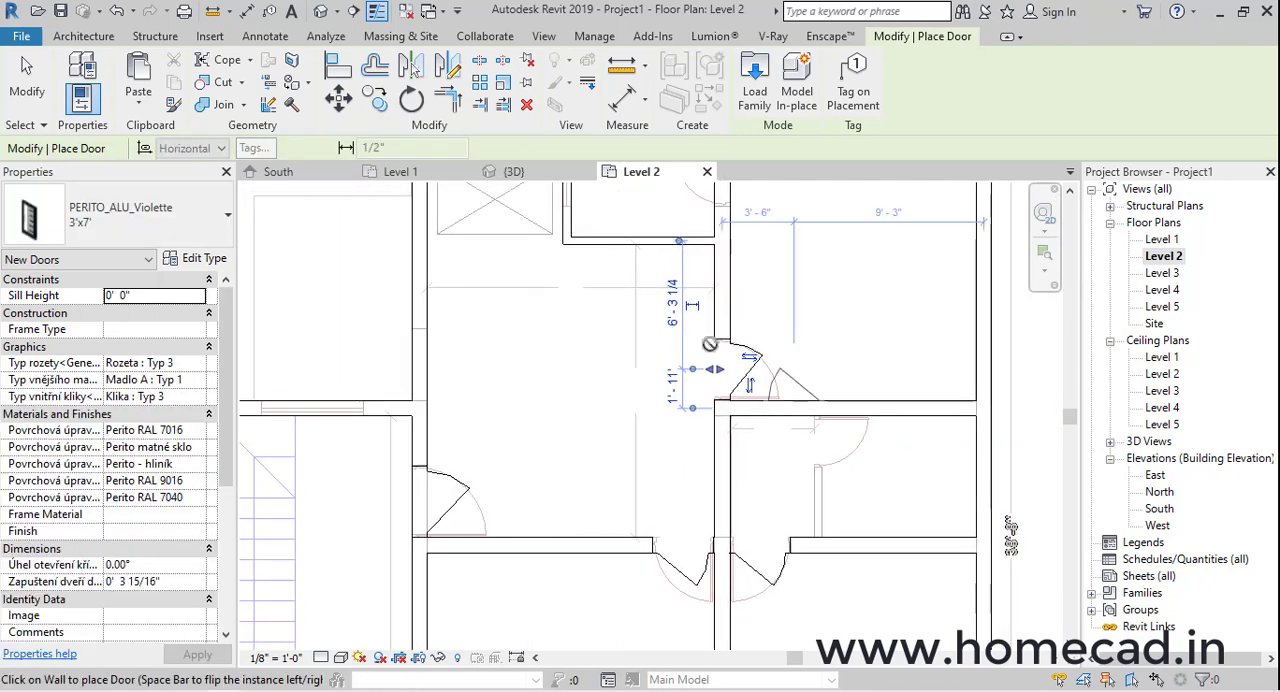
{"action": "middle_click_drag", "start_coordinate": [708, 346], "coordinate": [754, 403]}
{"action": "middle_click_drag", "start_coordinate": [838, 362], "coordinate": [822, 240]}
{"action": "middle_click_drag", "start_coordinate": [742, 351], "coordinate": [857, 500]}
{"action": "middle_click_drag", "start_coordinate": [775, 450], "coordinate": [740, 360]}
{"action": "key", "text": "Escape"}
{"action": "key", "text": "Escape"}
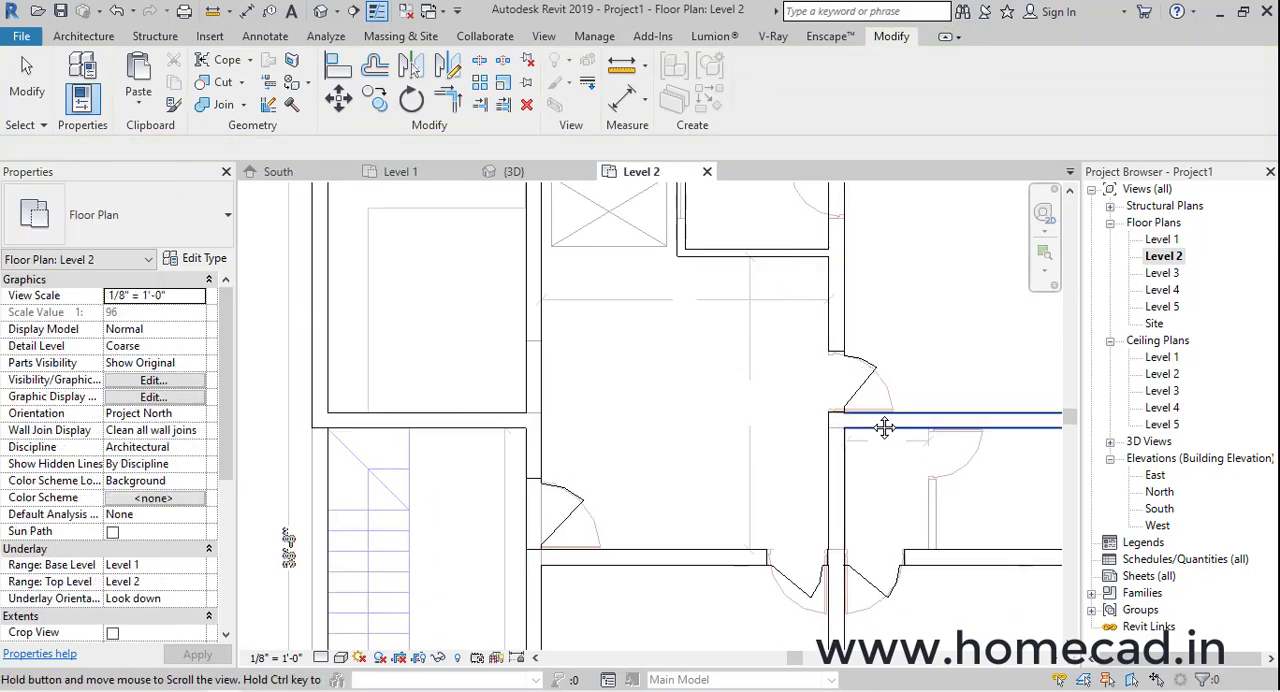
Align the upper-right room door's lower opening edge with the upper face of the adjoining horizontal wall
{"action": "scroll", "coordinate": [724, 346], "scroll_direction": "up", "scroll_amount": 3}
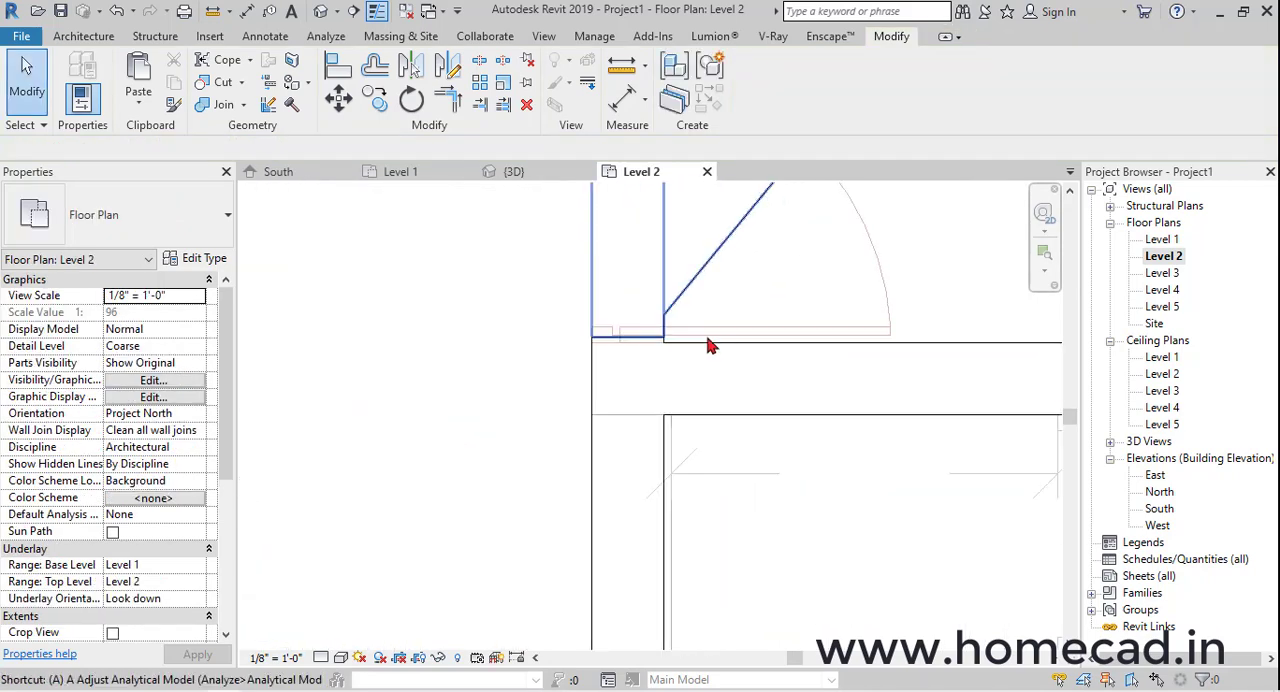
{"action": "key", "text": "a"}
{"action": "key", "text": "l"}
{"action": "scroll", "coordinate": [700, 346], "scroll_direction": "up", "scroll_amount": 2}
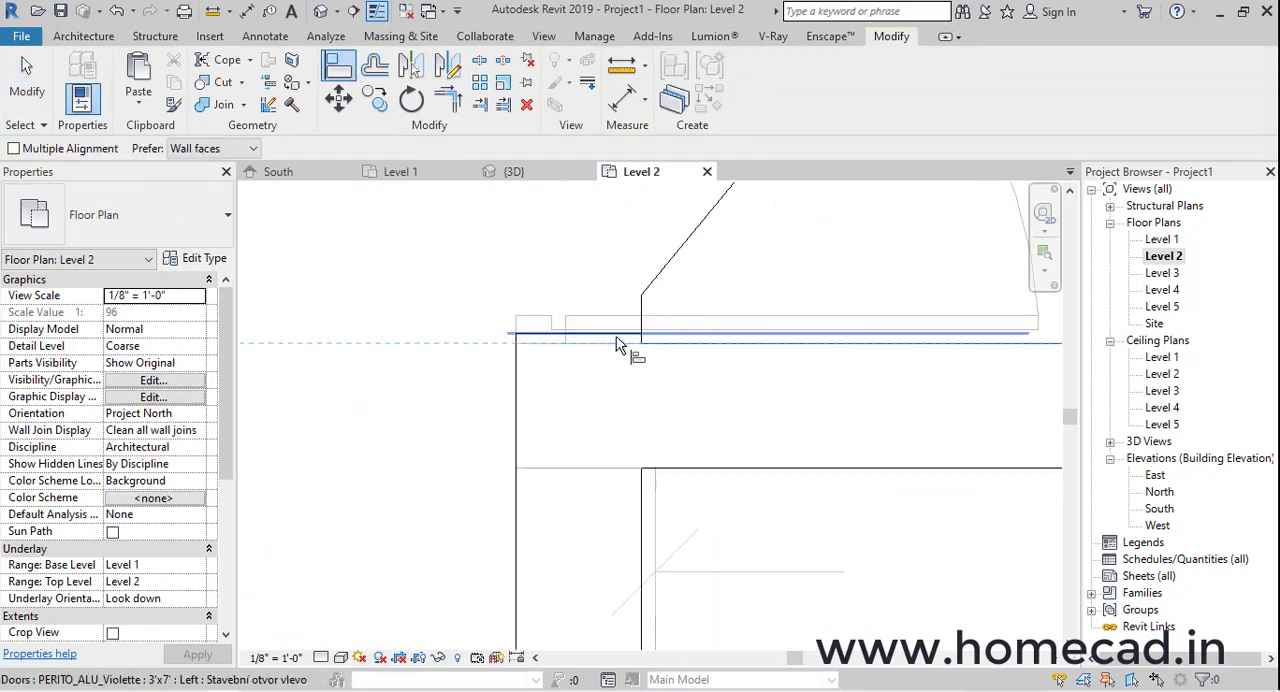
{"action": "left_click", "coordinate": [617, 338]}
Align the inner opening edges of the paired doors with the two faces of the vertical wall between them
{"action": "scroll", "coordinate": [628, 345], "scroll_direction": "down", "scroll_amount": 4}
{"action": "middle_click_drag", "start_coordinate": [648, 402], "coordinate": [730, 168]}
{"action": "scroll", "coordinate": [700, 388], "scroll_direction": "up", "scroll_amount": 4}
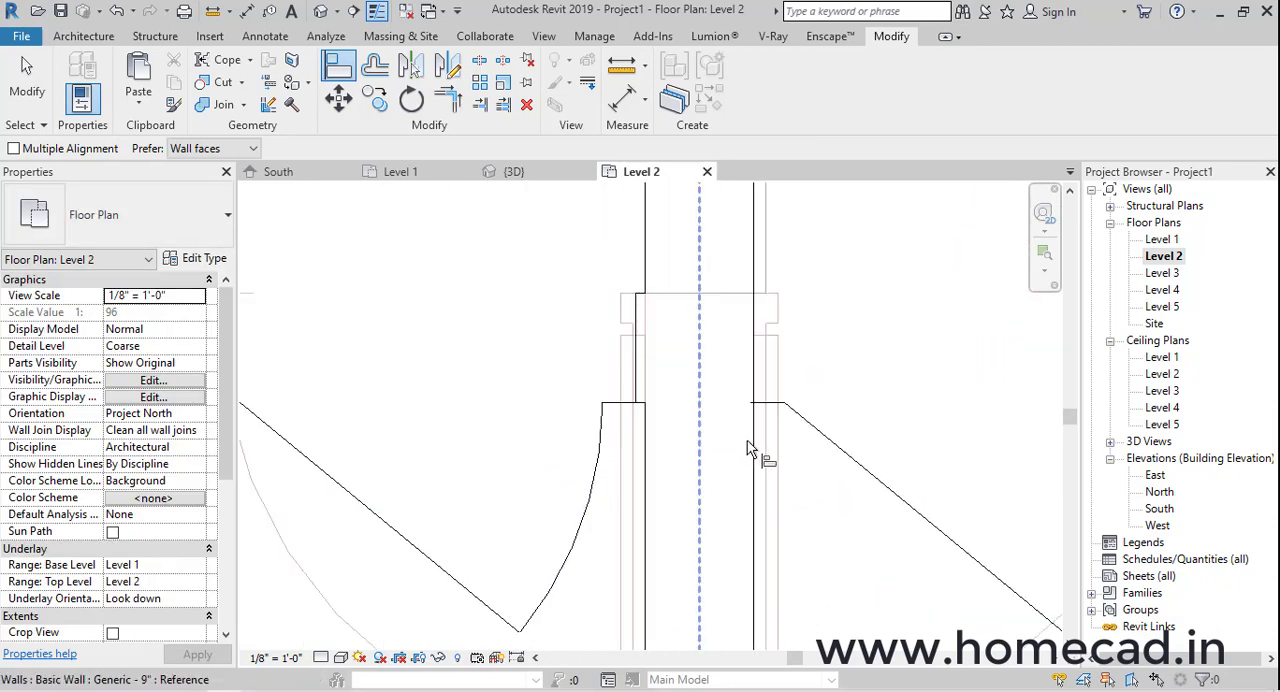
{"action": "scroll", "coordinate": [757, 471], "scroll_direction": "up", "scroll_amount": 5}
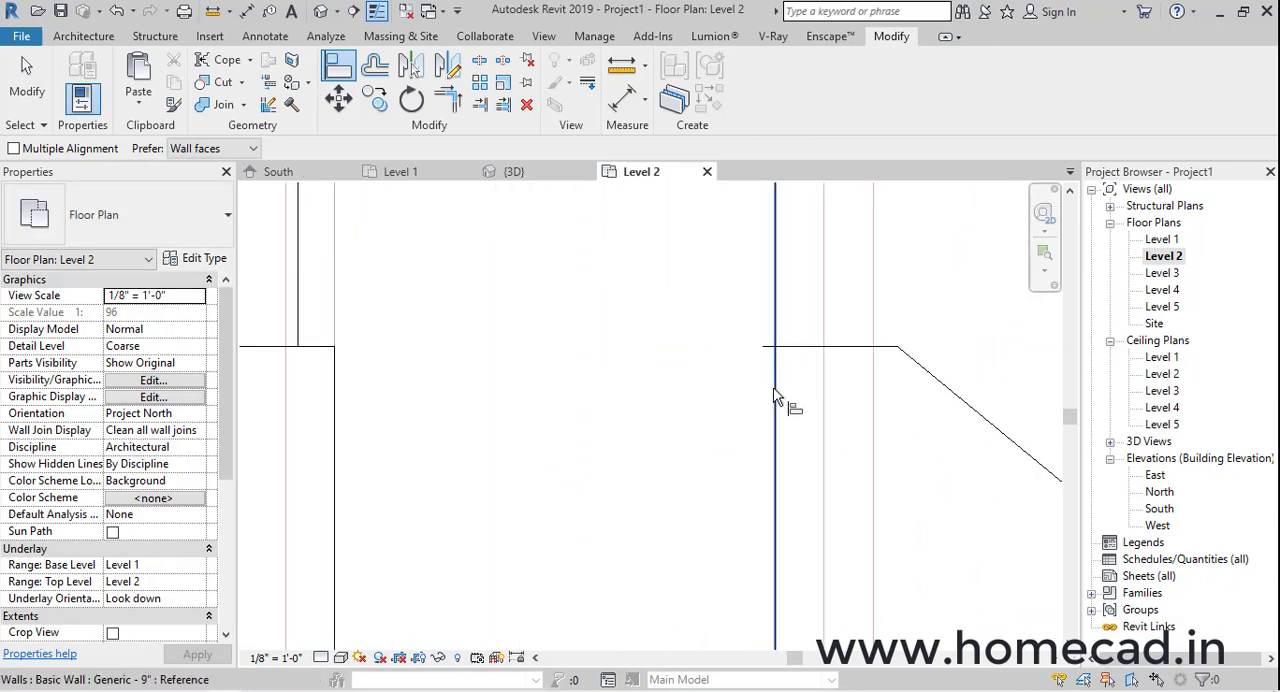
{"action": "scroll", "coordinate": [757, 358], "scroll_direction": "down", "scroll_amount": 3}
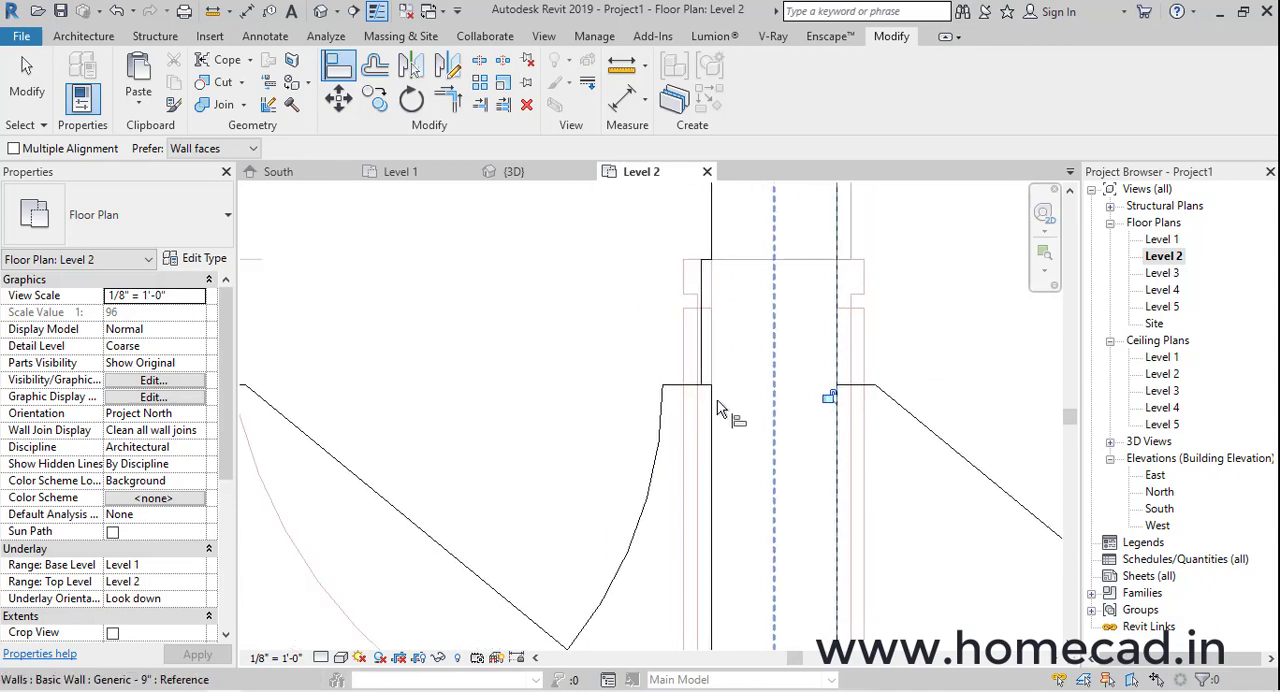
{"action": "left_click", "coordinate": [706, 368]}
{"action": "scroll", "coordinate": [690, 420], "scroll_direction": "down", "scroll_amount": 2}
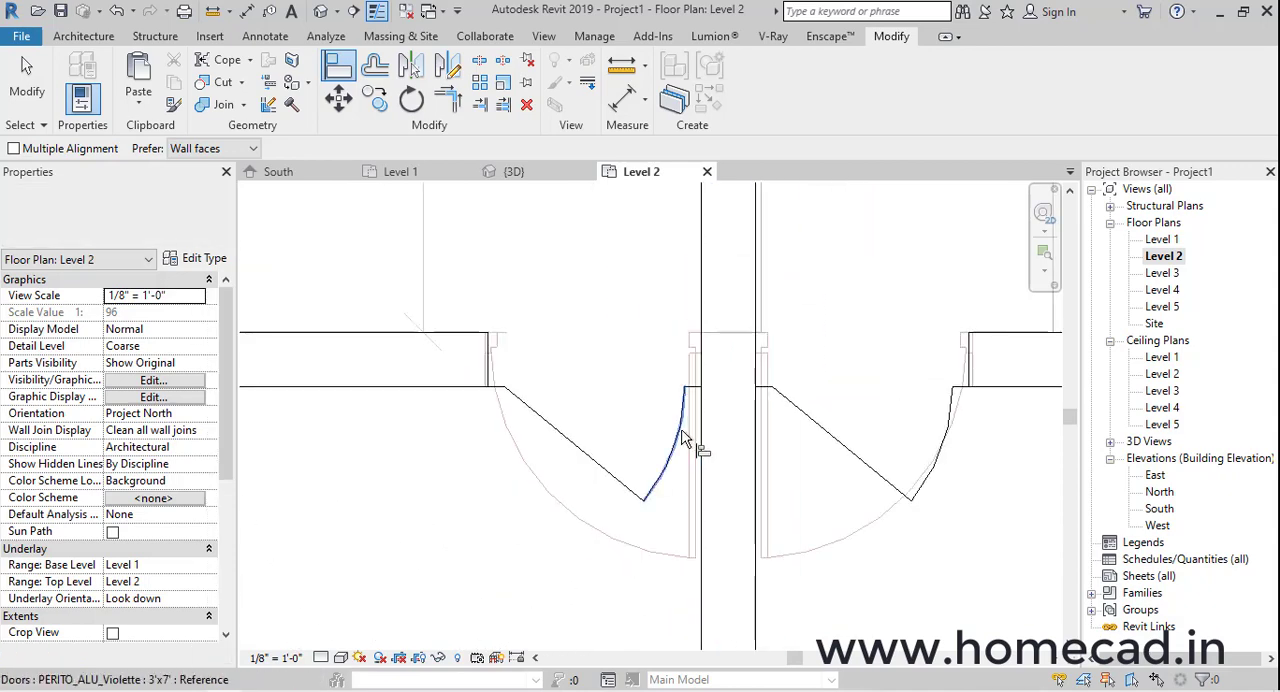
Flip the left door of the pair so it hinges beside the central vertical wall and swings downward
{"action": "key", "text": "Escape"}
{"action": "left_click", "coordinate": [678, 447]}
{"action": "key", "text": "space"}
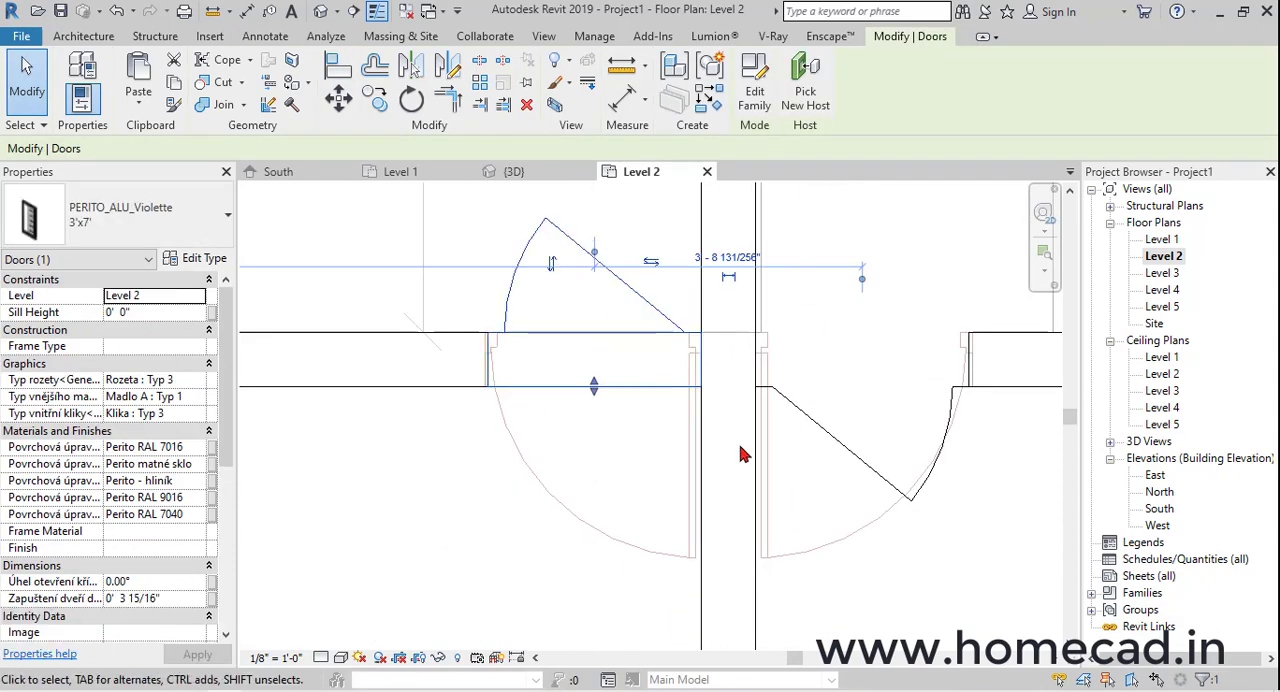
{"action": "key", "text": "space"}
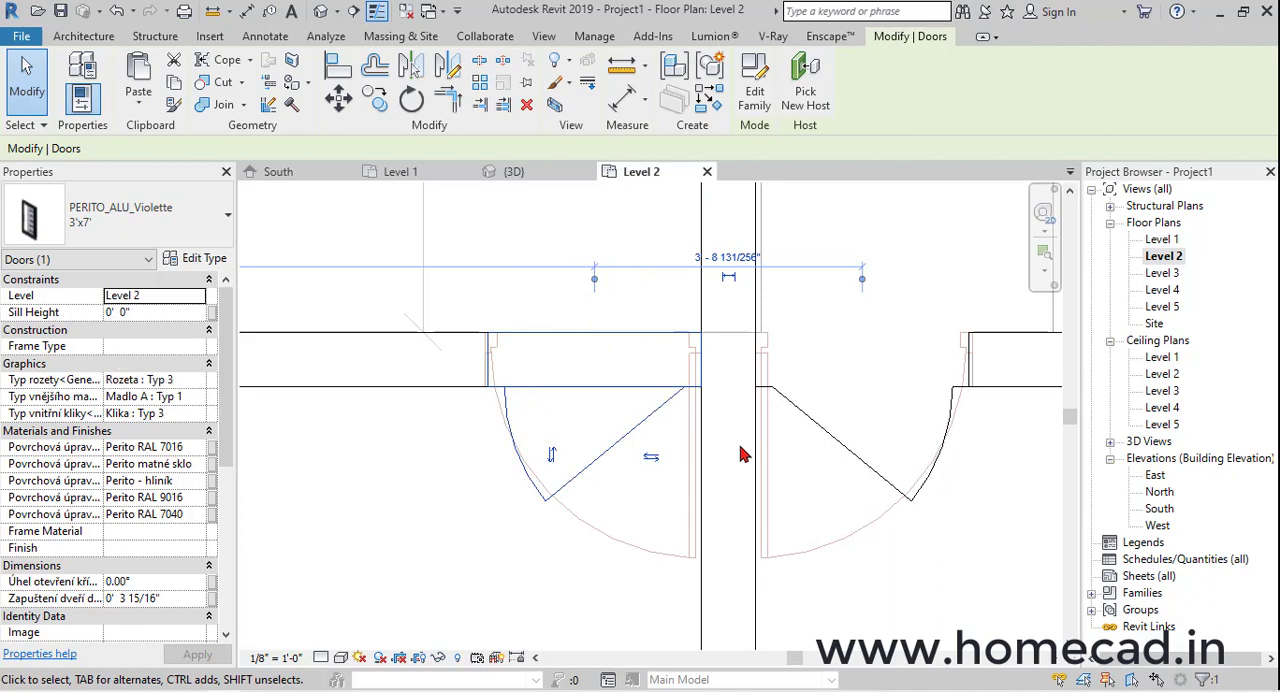
{"action": "key", "text": "Escape"}
Draw a Generic - 4.5" wall from Level 2 up to Level 3 along the traced partition in the small right-hand room, joining both horizontal walls
{"action": "scroll", "coordinate": [831, 420], "scroll_direction": "down", "scroll_amount": 4}
{"action": "scroll", "coordinate": [686, 438], "scroll_direction": "down", "scroll_amount": 2}
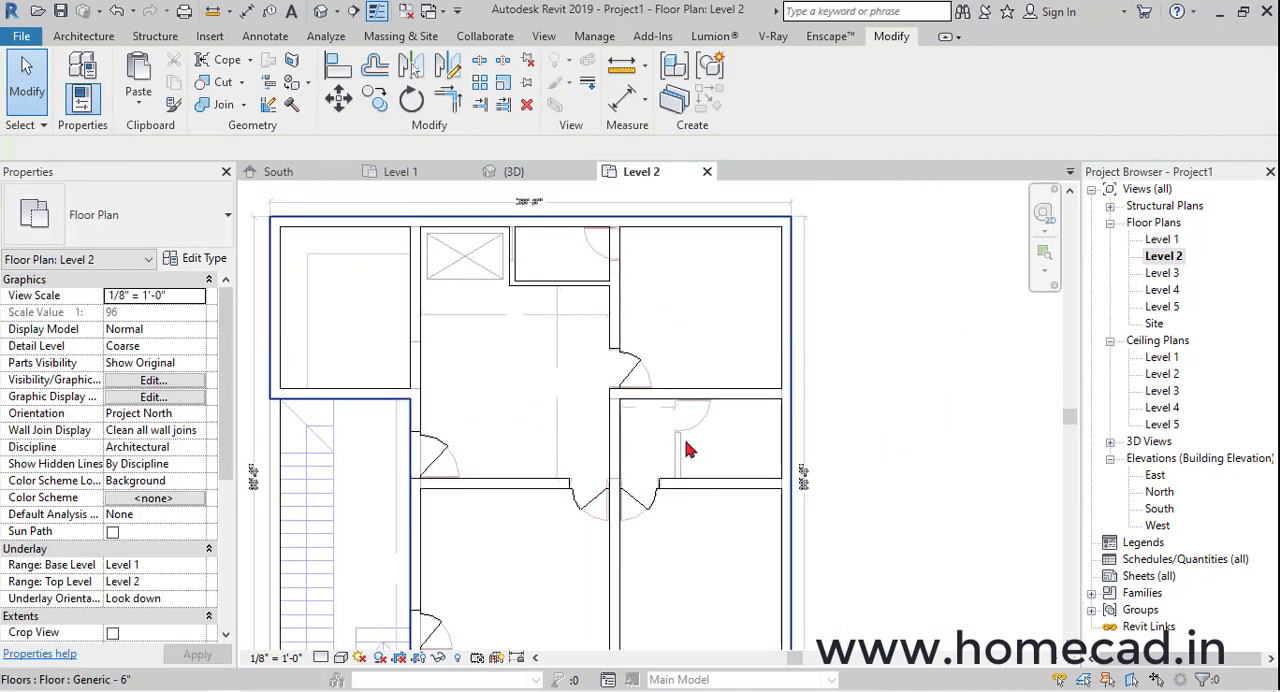
{"action": "scroll", "coordinate": [684, 430], "scroll_direction": "up", "scroll_amount": 5}
{"action": "scroll", "coordinate": [660, 425], "scroll_direction": "down", "scroll_amount": 3}
{"action": "middle_click_drag", "start_coordinate": [518, 238], "coordinate": [577, 370]}
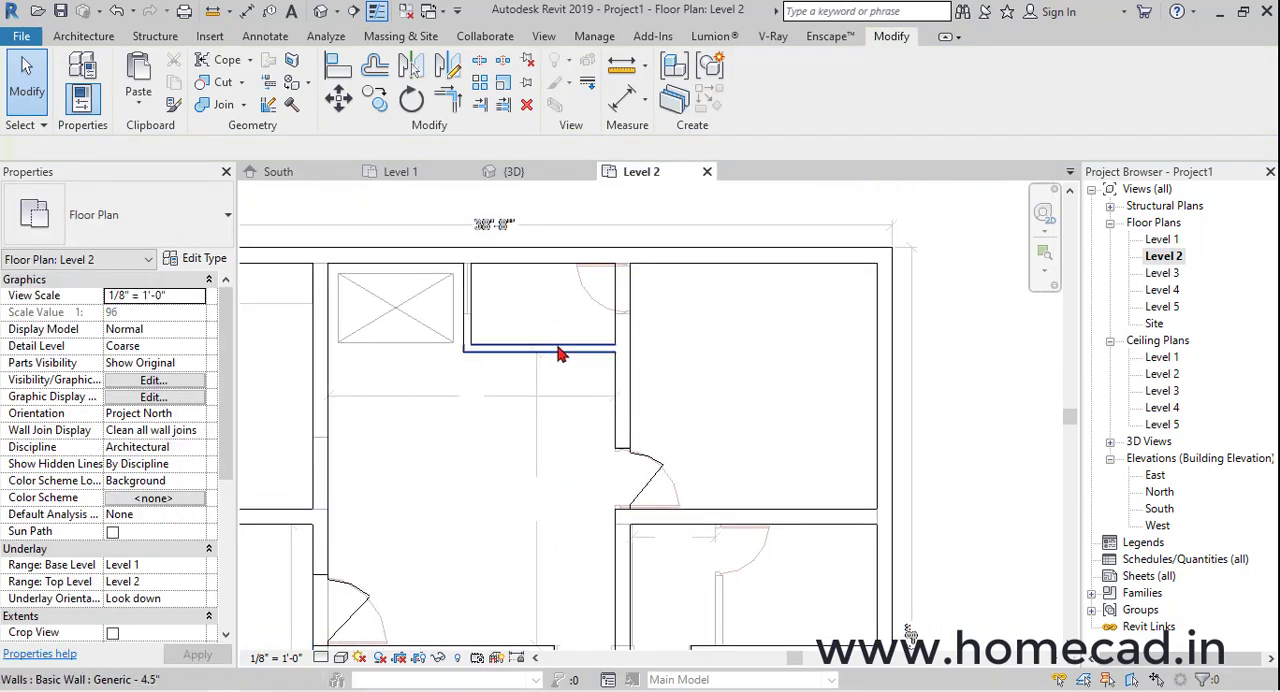
{"action": "left_click", "coordinate": [570, 352]}
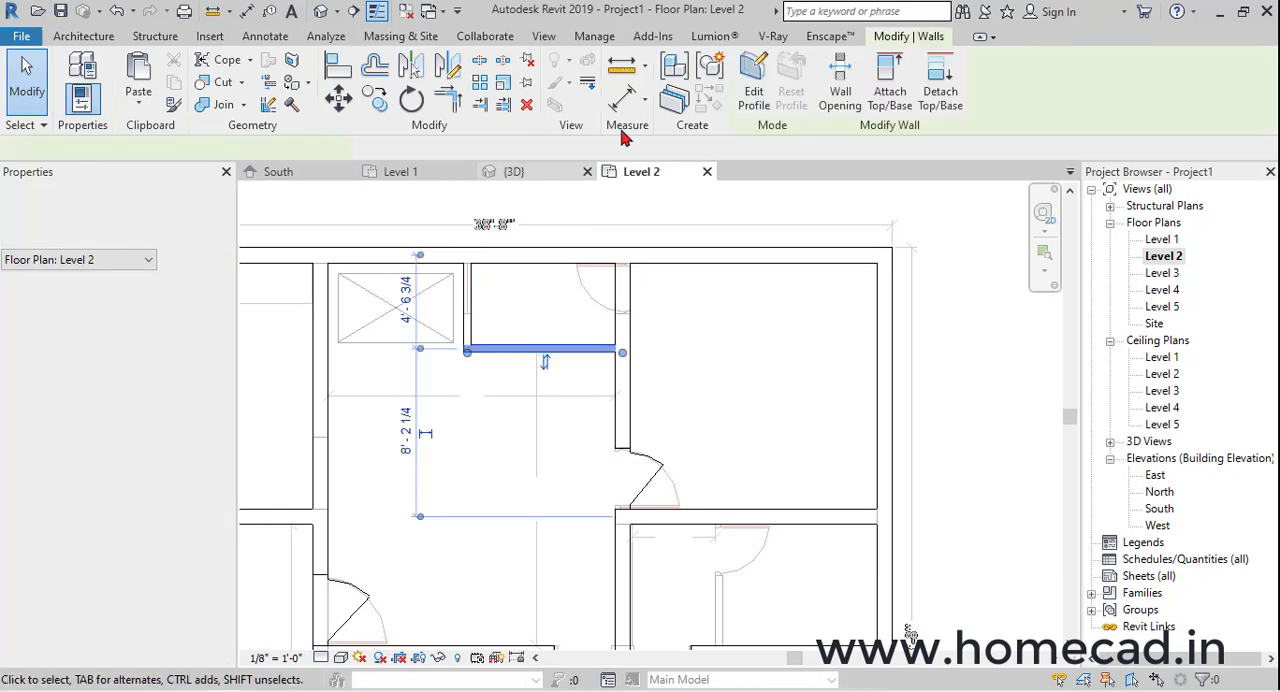
{"action": "key", "text": "w"}
{"action": "key", "text": "a"}
{"action": "scroll", "coordinate": [680, 475], "scroll_direction": "up", "scroll_amount": 4}
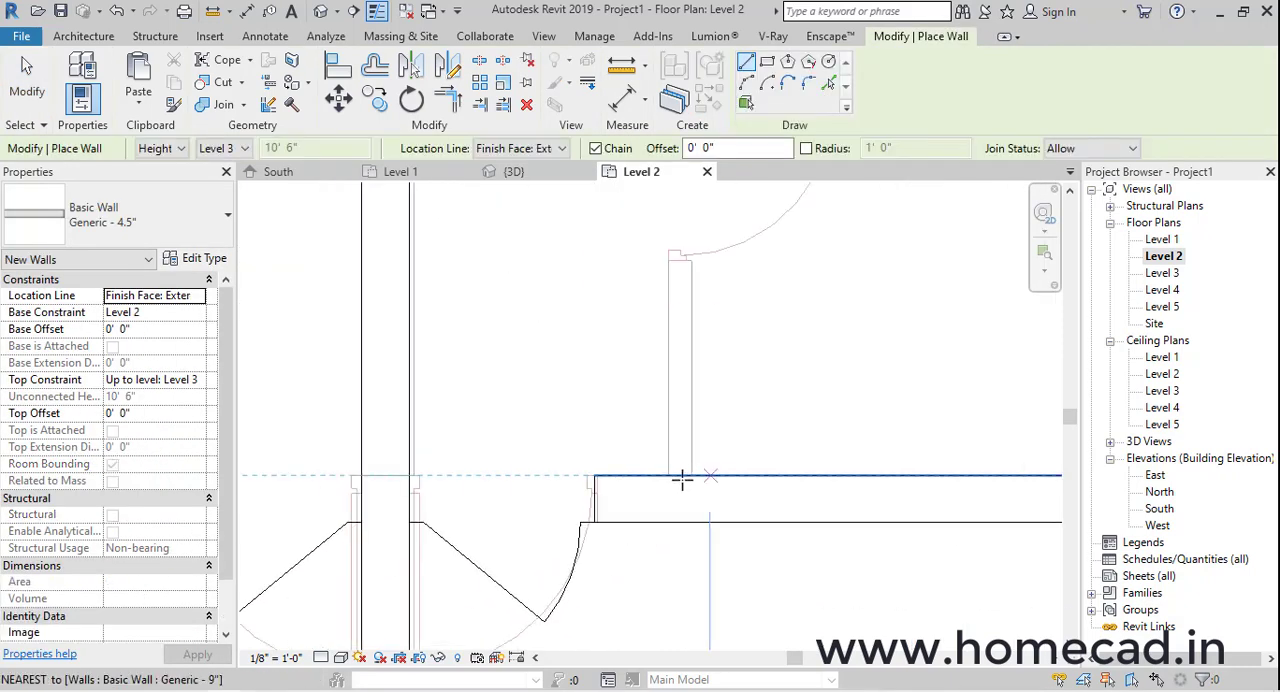
{"action": "left_click", "coordinate": [666, 466]}
{"action": "scroll", "coordinate": [670, 340], "scroll_direction": "down", "scroll_amount": 2}
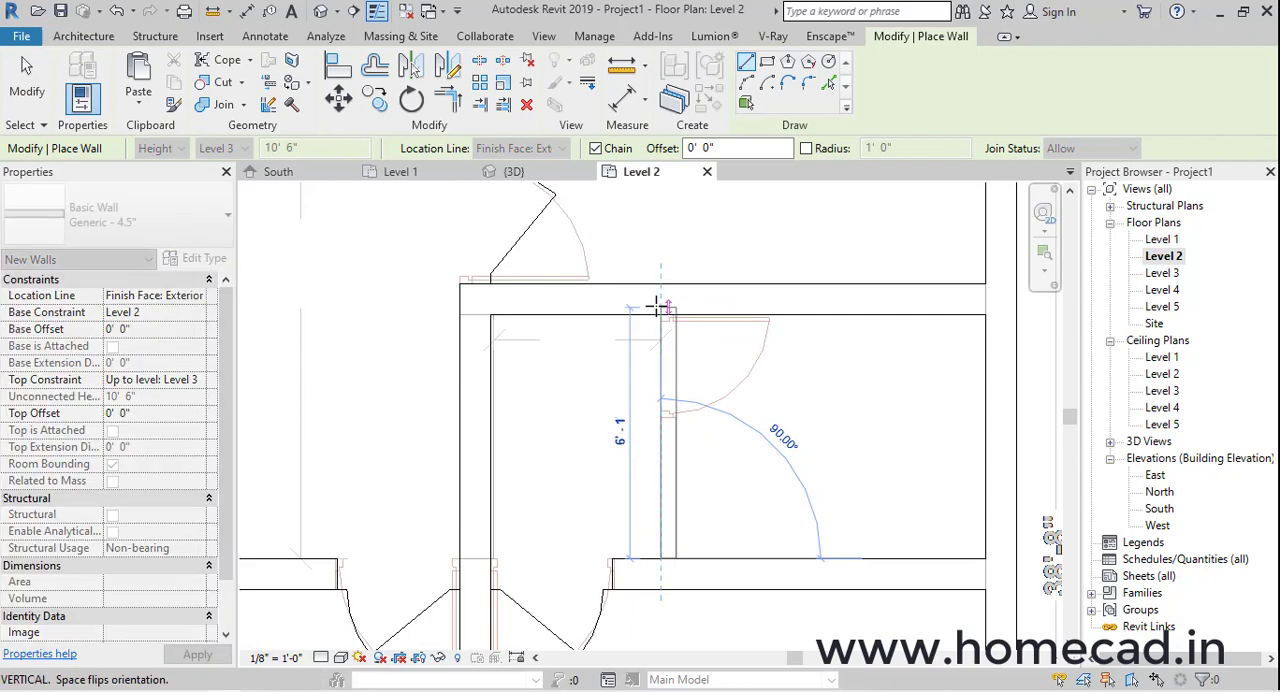
{"action": "left_click", "coordinate": [663, 310]}
{"action": "key", "text": "Escape"}
{"action": "key", "text": "Escape"}
{"action": "scroll", "coordinate": [689, 409], "scroll_direction": "down", "scroll_amount": 4}
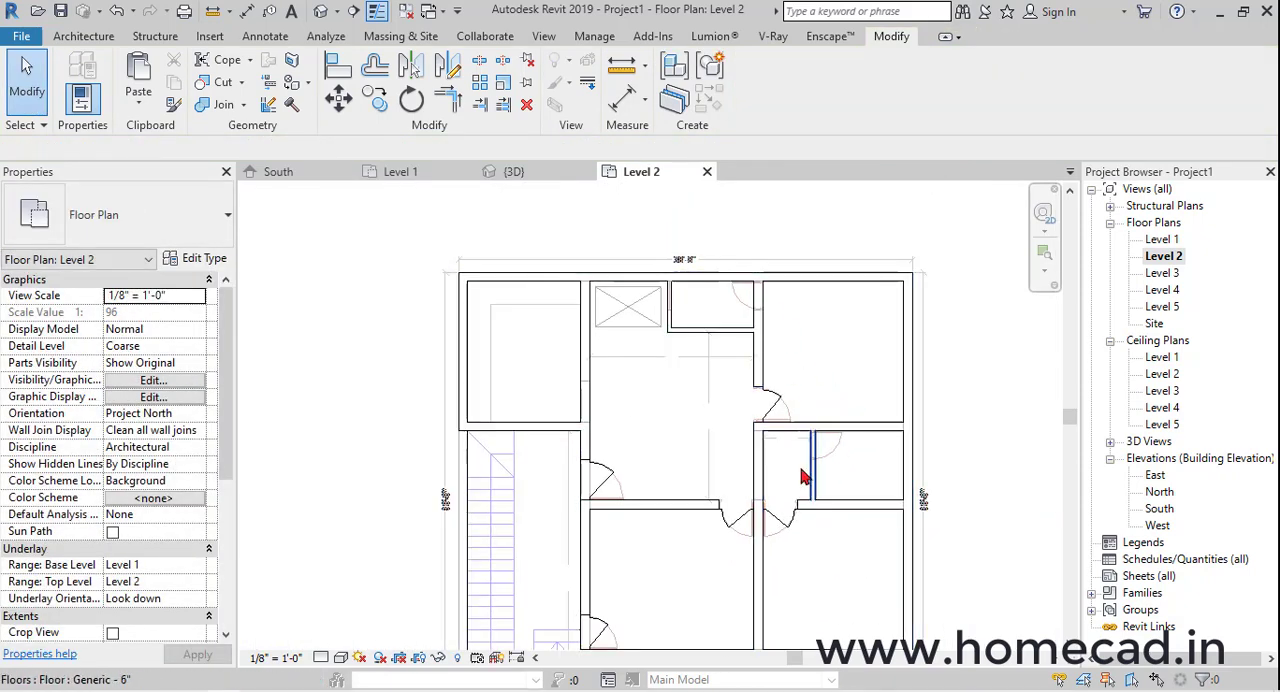
Start placing a door and browse for a family to load in the ProgramData folder on the C: drive
{"action": "scroll", "coordinate": [770, 488], "scroll_direction": "up", "scroll_amount": 2}
{"action": "left_click", "coordinate": [96, 42]}
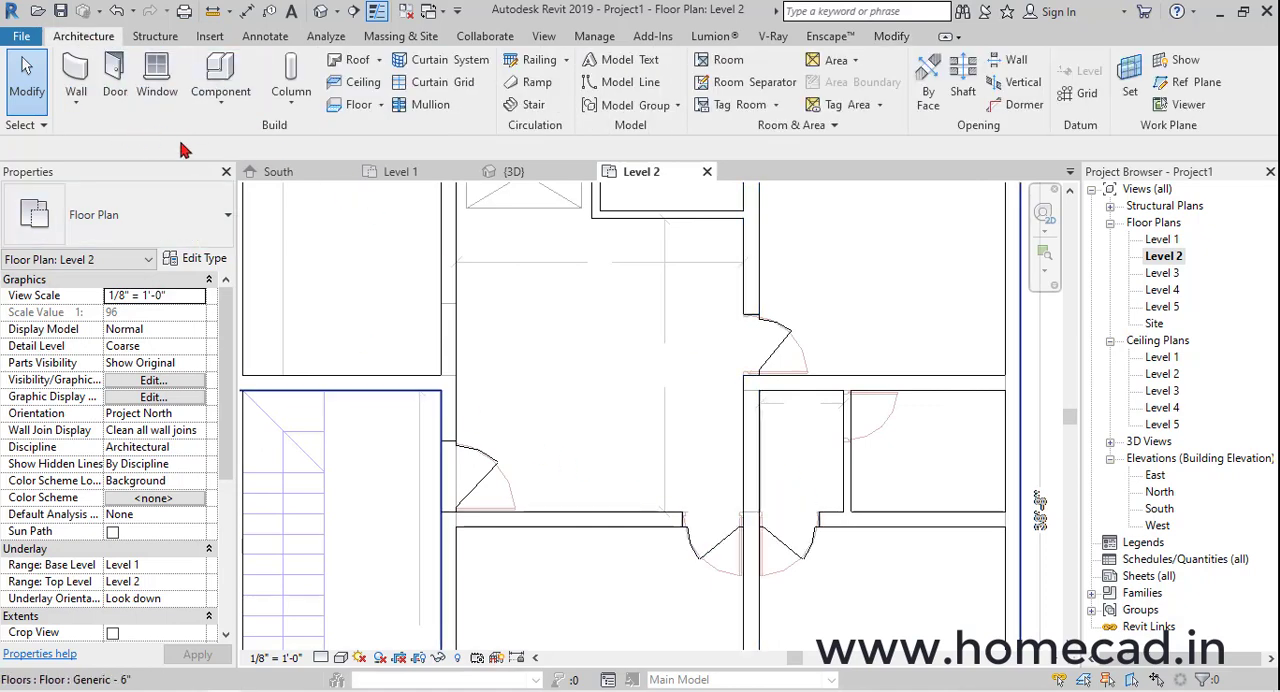
{"action": "left_click", "coordinate": [114, 78]}
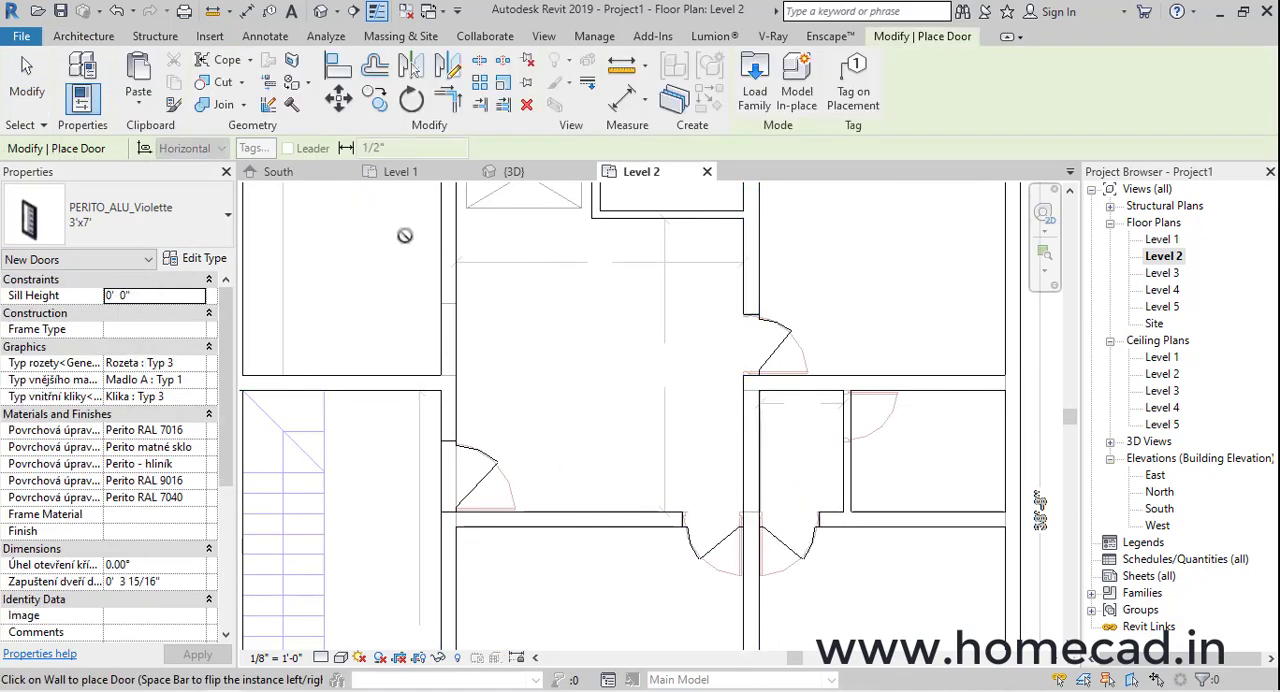
{"action": "left_click", "coordinate": [754, 80]}
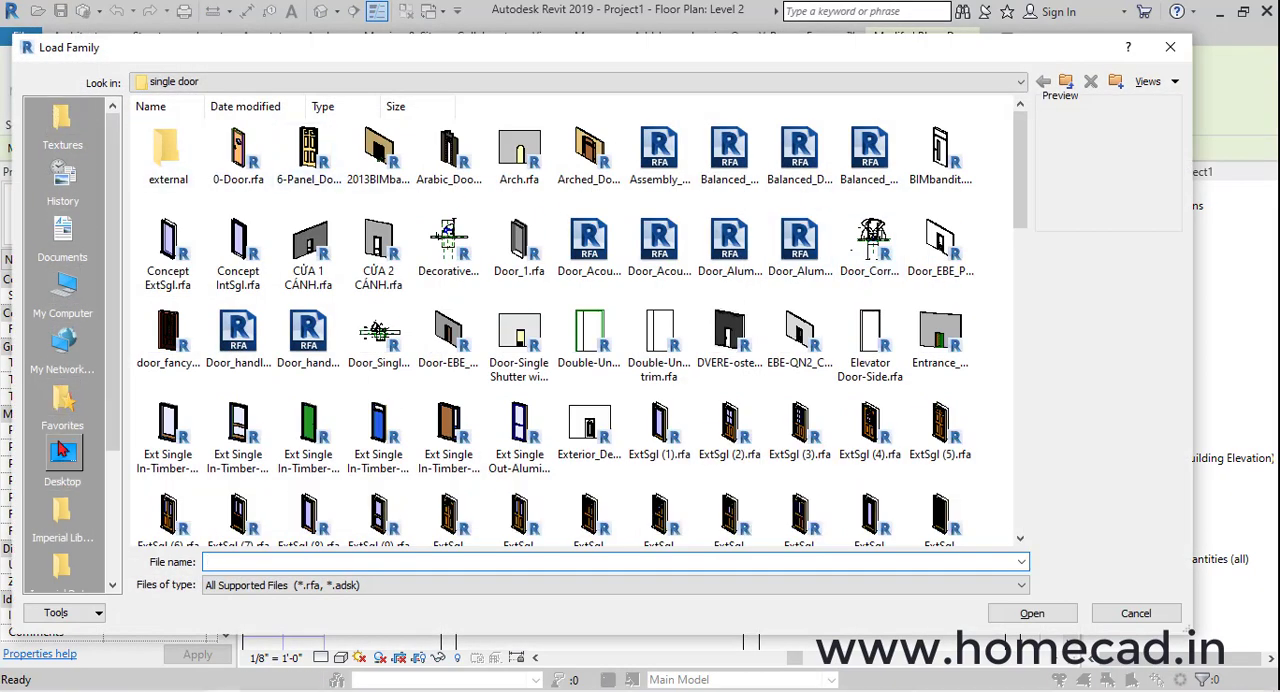
{"action": "left_click", "coordinate": [62, 452]}
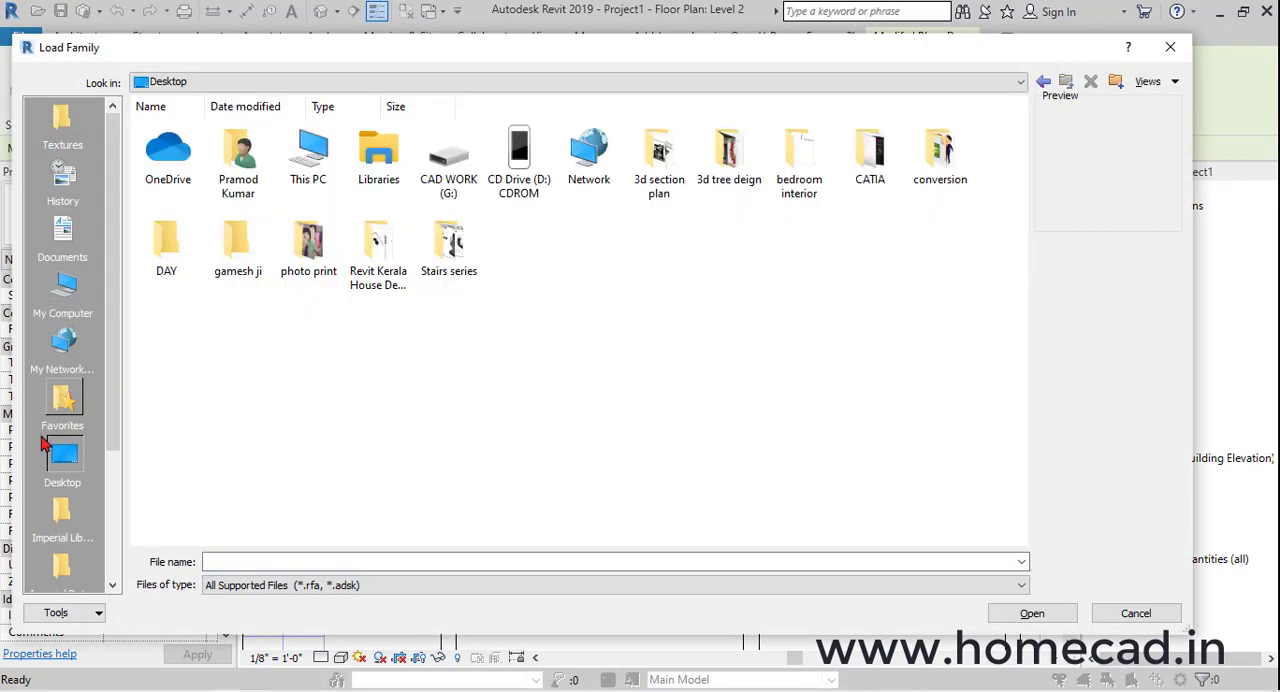
{"action": "double_click", "coordinate": [313, 155]}
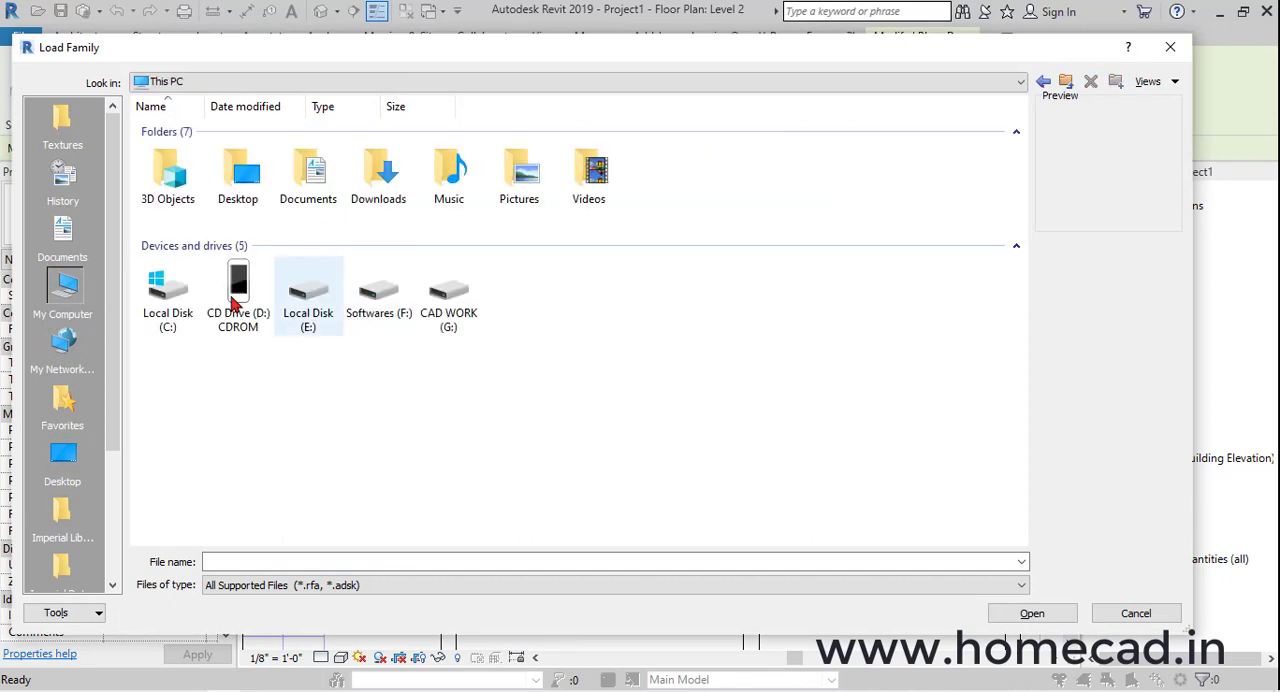
{"action": "double_click", "coordinate": [170, 300]}
{"action": "double_click", "coordinate": [698, 166]}
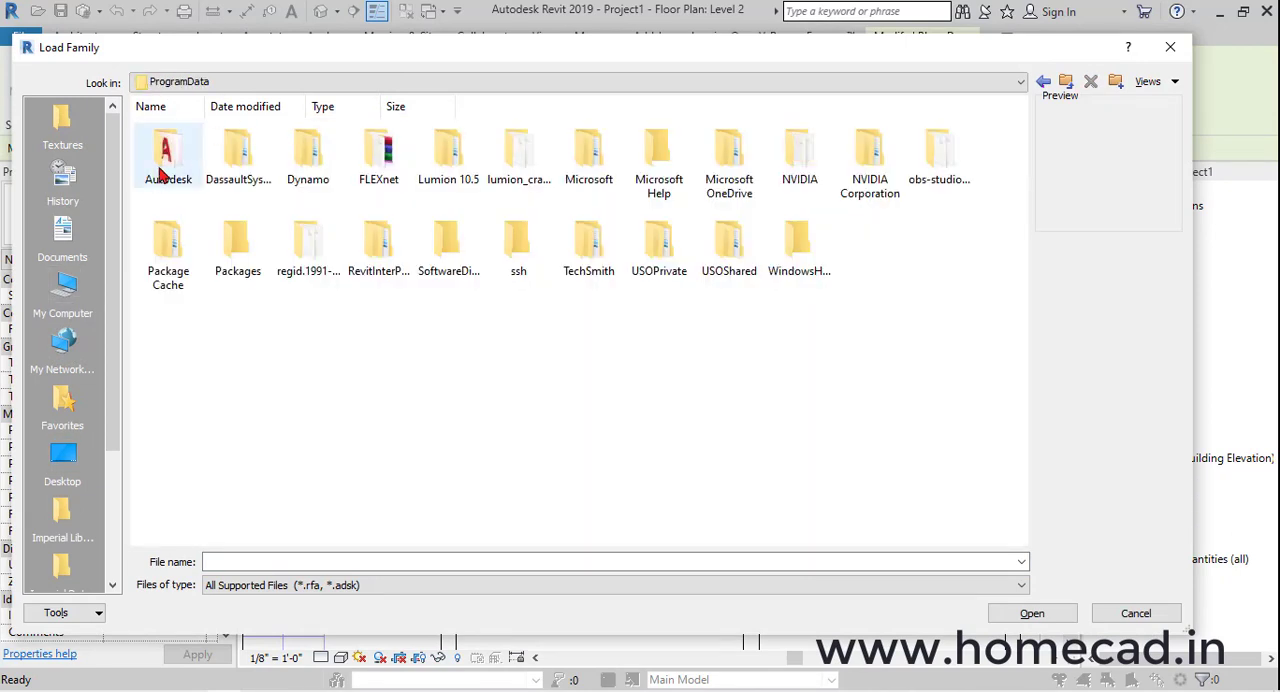
Load the Door-Opening.rfa family from the Doors folder of Autodesk's RVT 2019 US Imperial library
{"action": "double_click", "coordinate": [170, 162]}
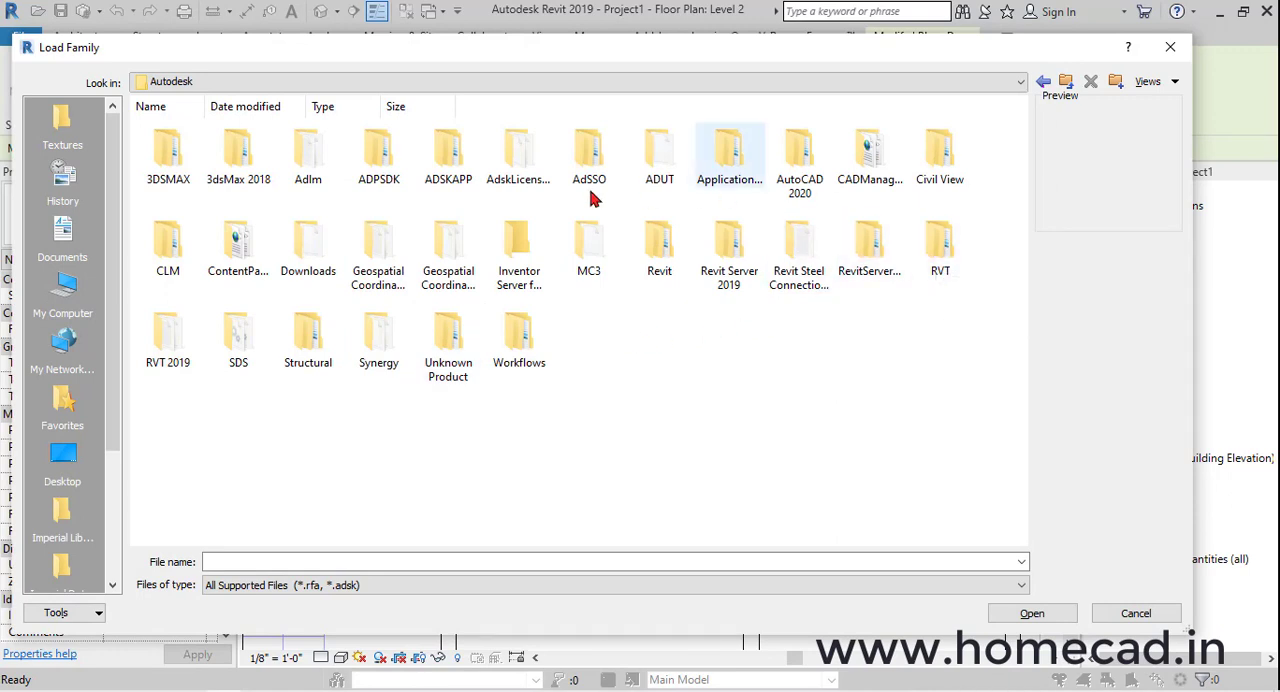
{"action": "double_click", "coordinate": [192, 318]}
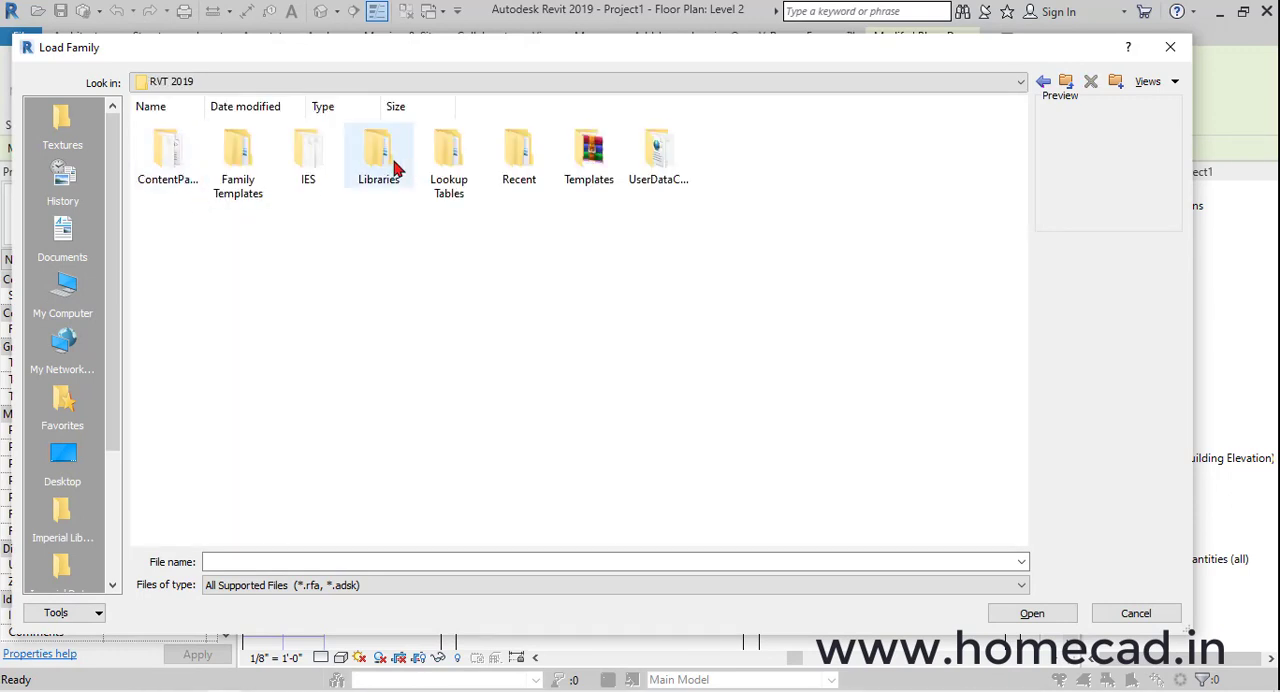
{"action": "double_click", "coordinate": [380, 168]}
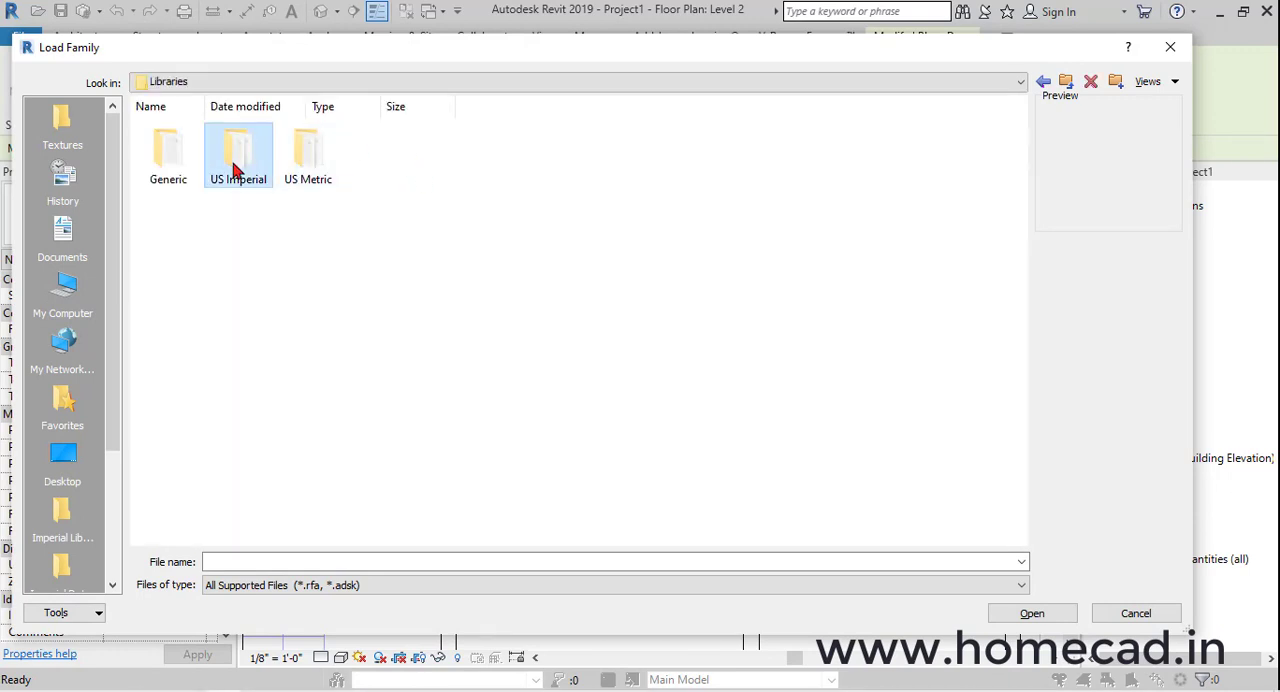
{"action": "double_click", "coordinate": [236, 170]}
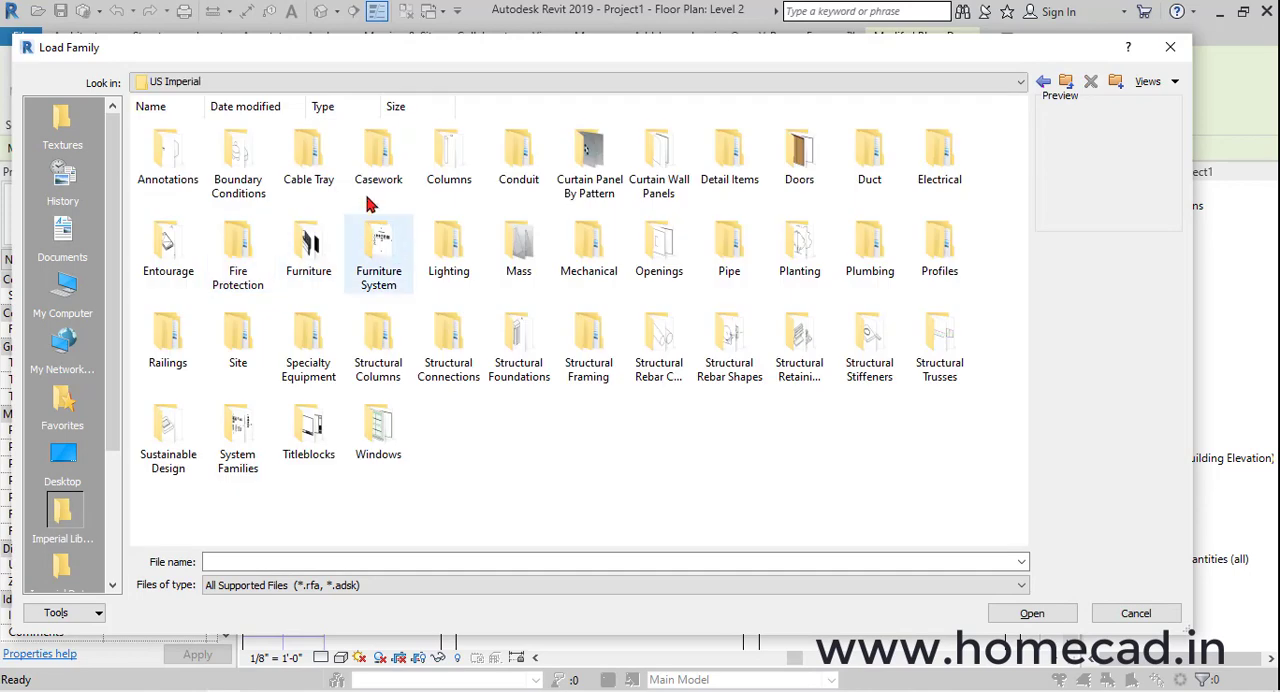
{"action": "double_click", "coordinate": [805, 165]}
{"action": "left_click", "coordinate": [795, 160]}
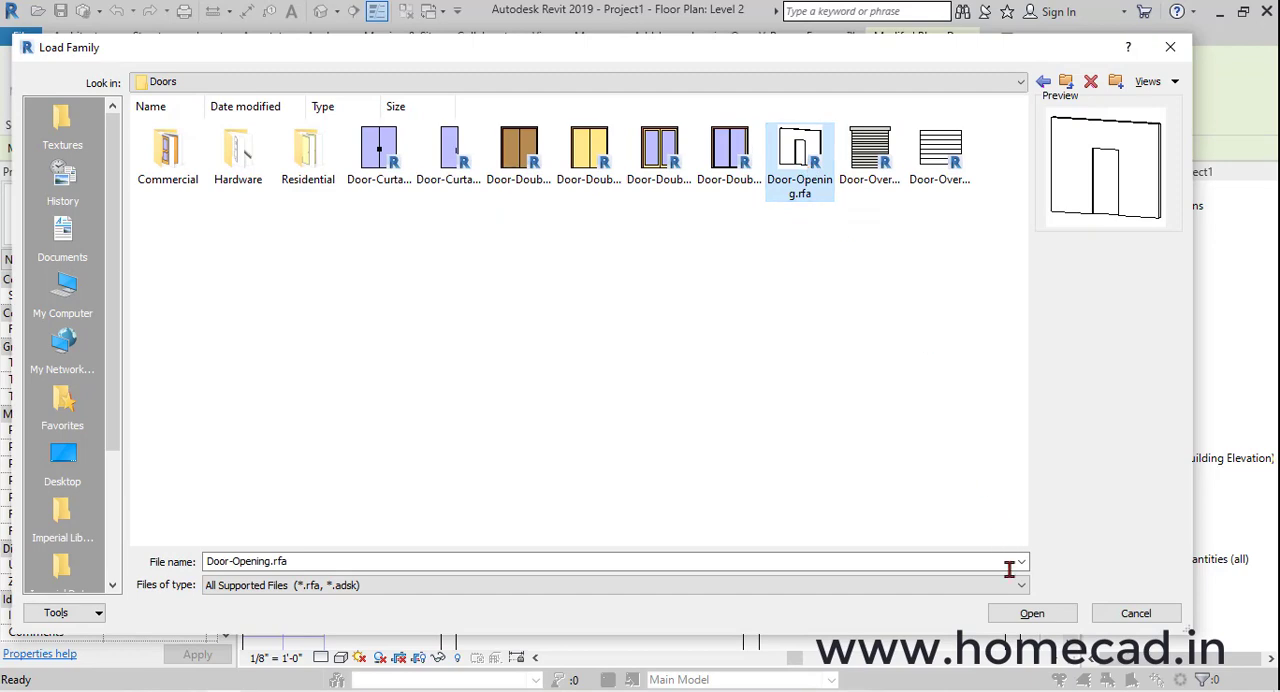
{"action": "left_click", "coordinate": [1022, 610]}
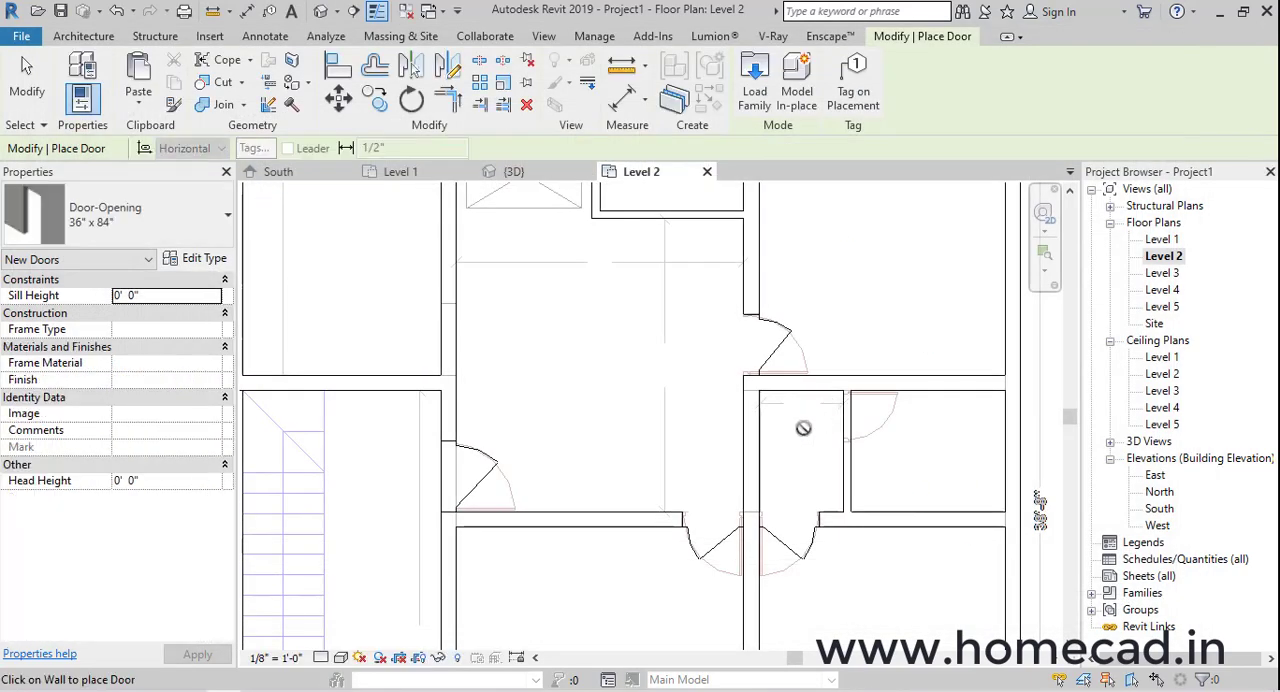
Place 36" x 84" door openings in the small passage's left wall and at the lower end of the upper-left room's right wall
{"action": "middle_click_drag", "start_coordinate": [728, 409], "coordinate": [728, 493]}
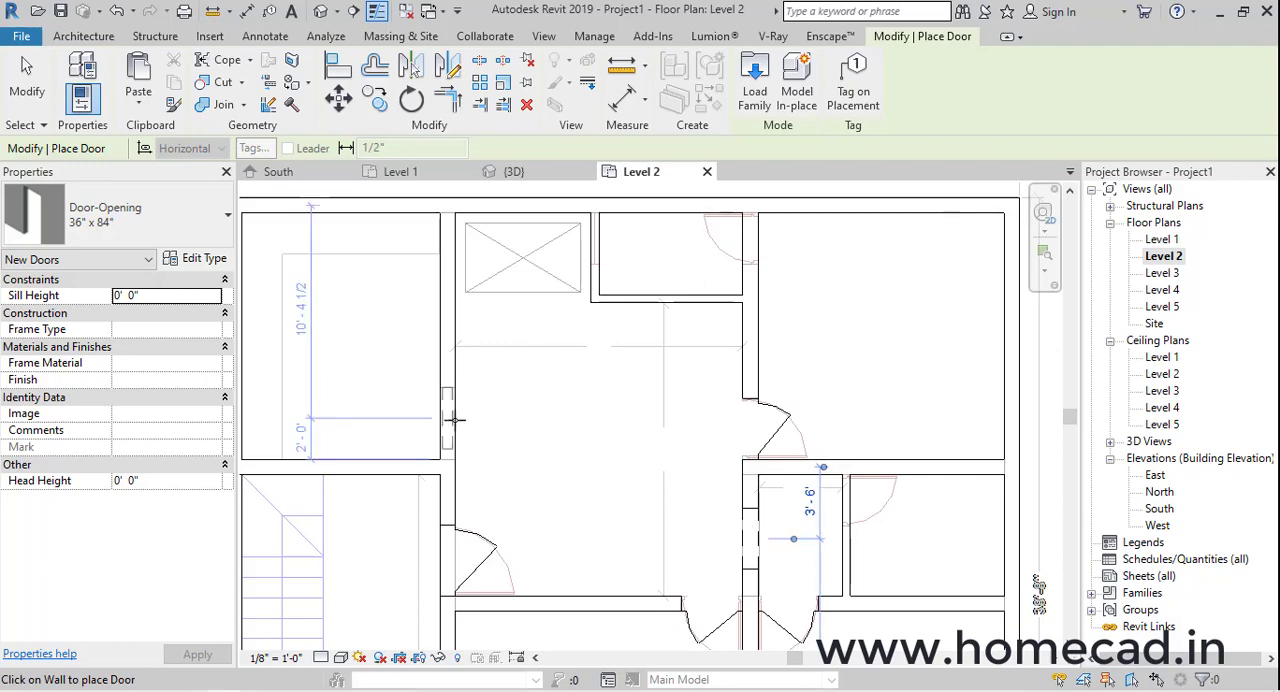
{"action": "left_click", "coordinate": [451, 425]}
{"action": "key", "text": "Escape"}
{"action": "key", "text": "Escape"}
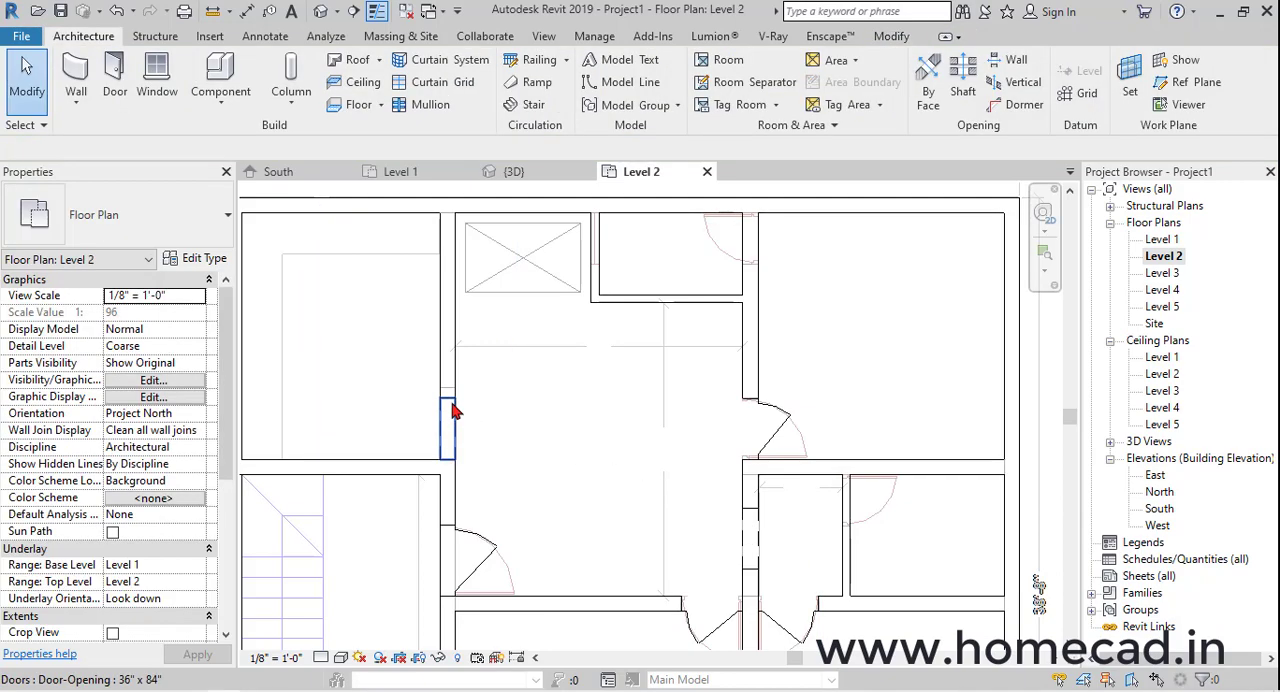
Measure the traced opening in the upper-left room's right wall from its upper line to the lower room corner
{"action": "left_click", "coordinate": [449, 420]}
{"action": "left_click", "coordinate": [200, 264]}
{"action": "key", "text": "Escape"}
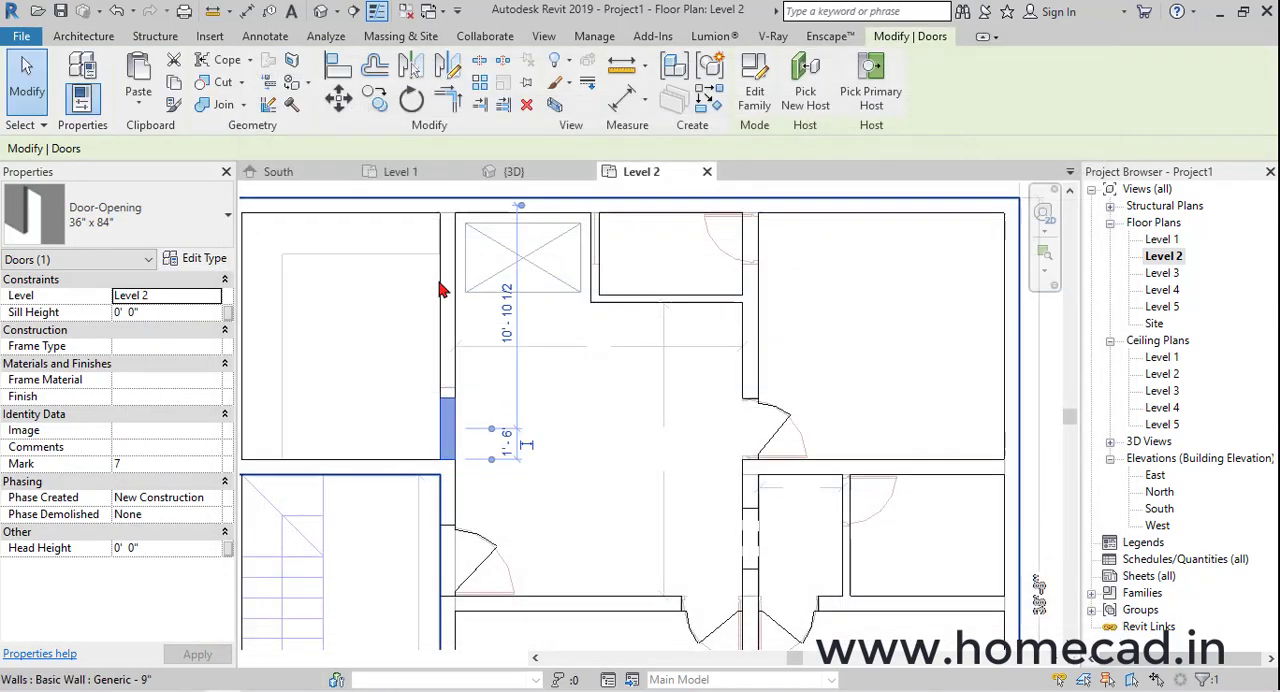
{"action": "key", "text": "Escape"}
{"action": "scroll", "coordinate": [462, 381], "scroll_direction": "up", "scroll_amount": 2}
{"action": "scroll", "coordinate": [468, 429], "scroll_direction": "up", "scroll_amount": 2}
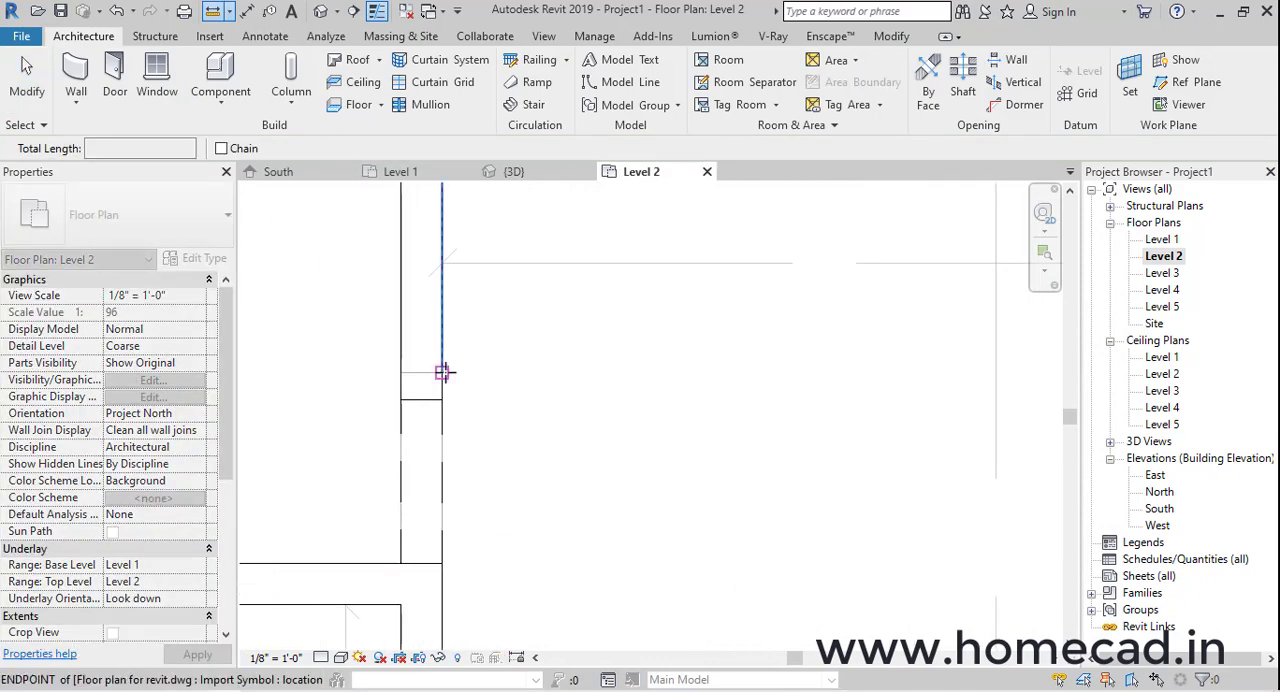
{"action": "left_click", "coordinate": [442, 373]}
{"action": "left_click", "coordinate": [442, 565]}
{"action": "key", "text": "Escape"}
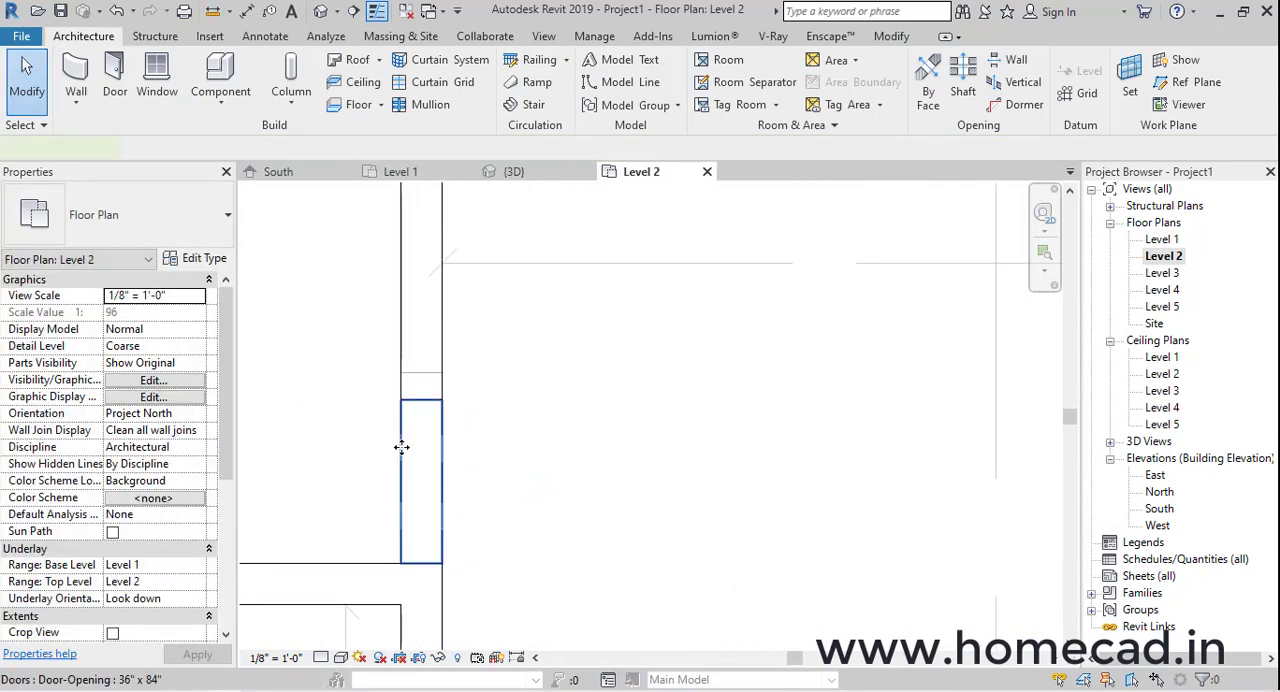
Set the Rough Width of the Door-Opening 36" x 84" type to 3' 6"
{"action": "double_click", "coordinate": [404, 443]}
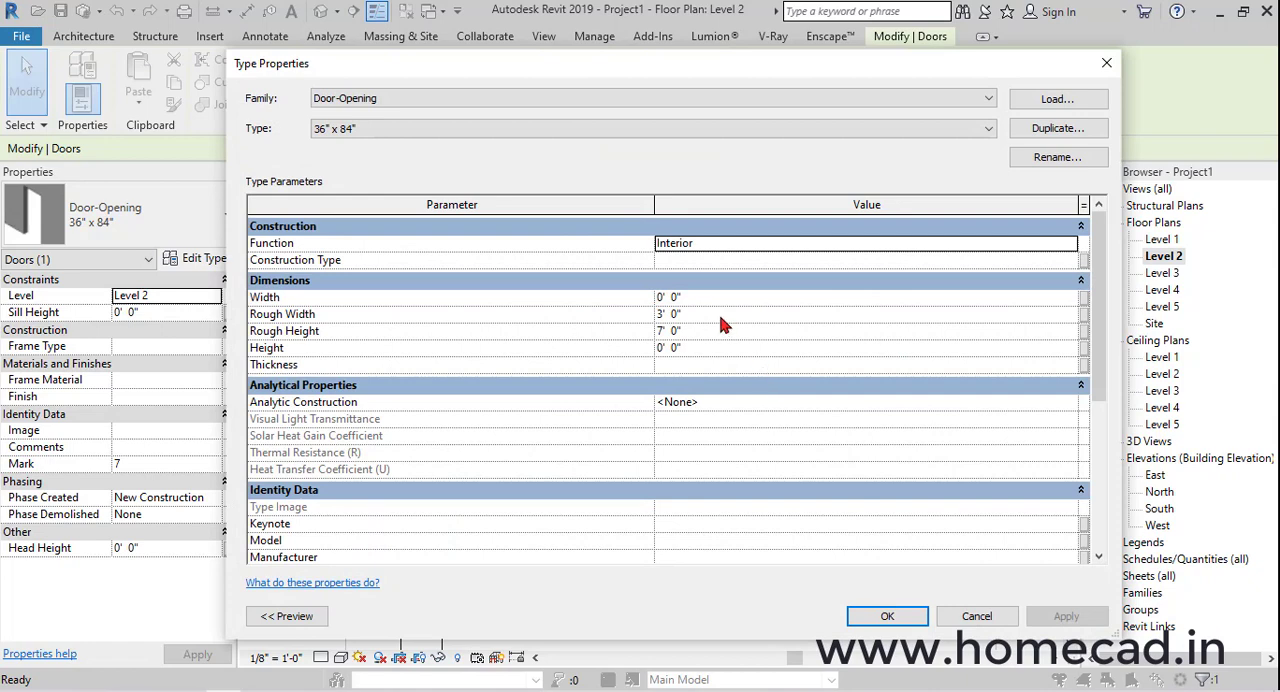
{"action": "left_click", "coordinate": [720, 316]}
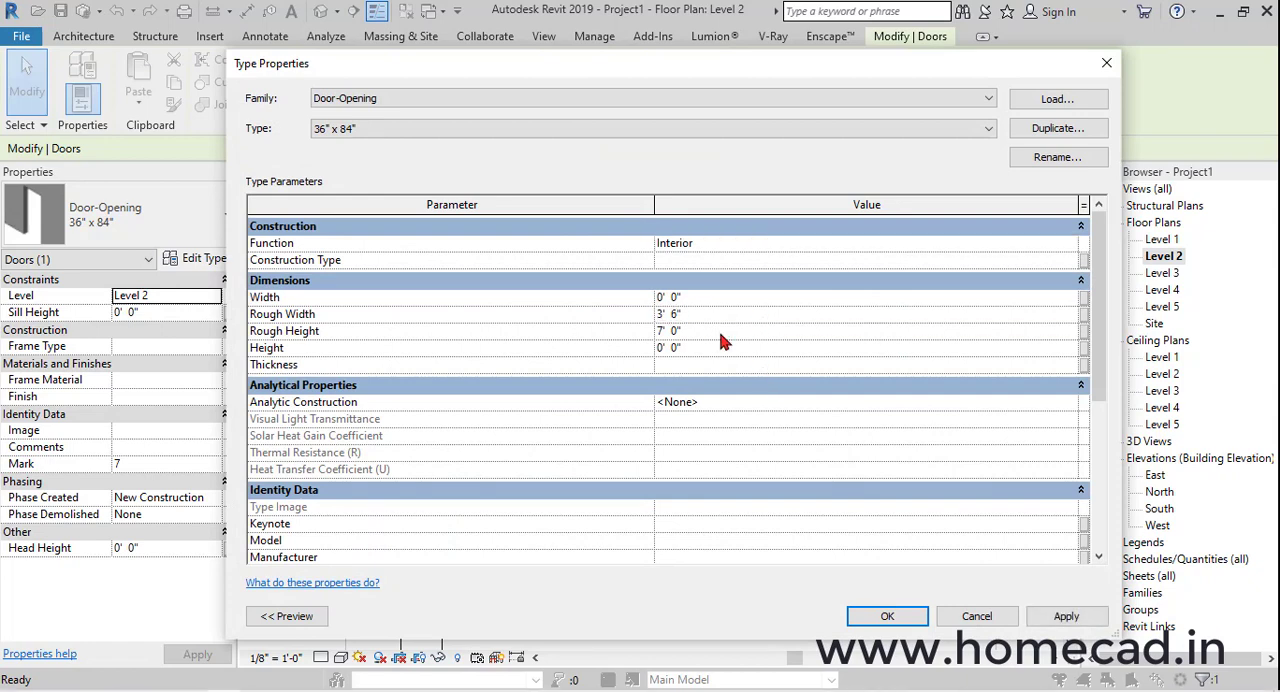
{"action": "left_click", "coordinate": [886, 619]}
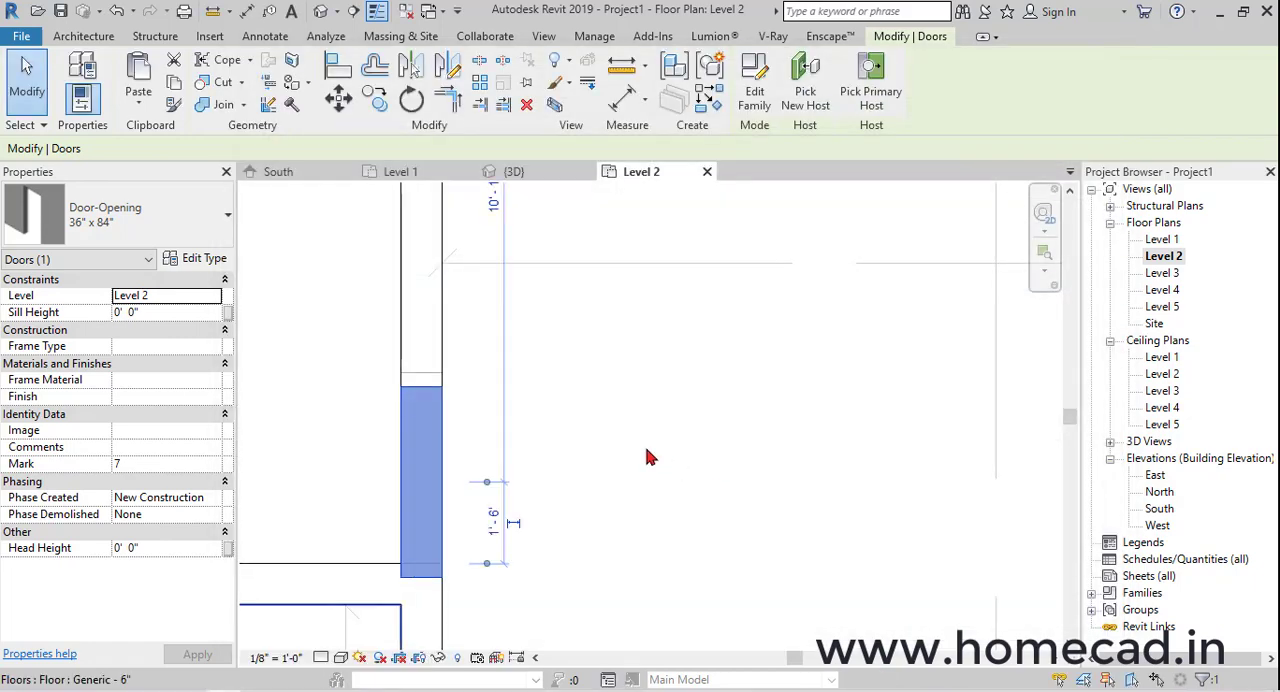
Align the upper edge of the upper-left room's door opening with the traced opening line in the imported plan
{"action": "left_click", "coordinate": [336, 72]}
{"action": "scroll", "coordinate": [520, 416], "scroll_direction": "up", "scroll_amount": 3}
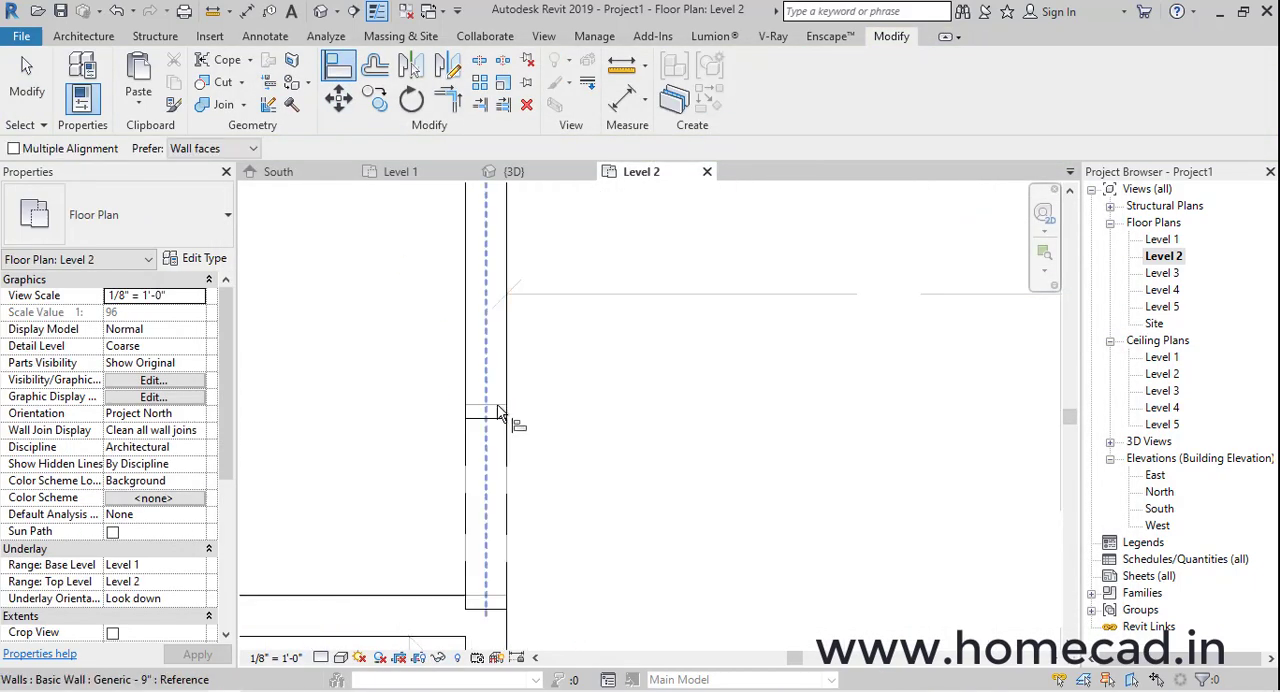
{"action": "left_click", "coordinate": [497, 419]}
{"action": "scroll", "coordinate": [492, 418], "scroll_direction": "down", "scroll_amount": 4}
{"action": "middle_click_drag", "start_coordinate": [746, 459], "coordinate": [640, 450]}
{"action": "scroll", "coordinate": [686, 475], "scroll_direction": "up", "scroll_amount": 3}
{"action": "middle_click_drag", "start_coordinate": [626, 519], "coordinate": [654, 433]}
{"action": "key", "text": "Escape"}
Measure the clear distance between the two horizontal walls along the small passage's left wall
{"action": "left_click", "coordinate": [623, 406]}
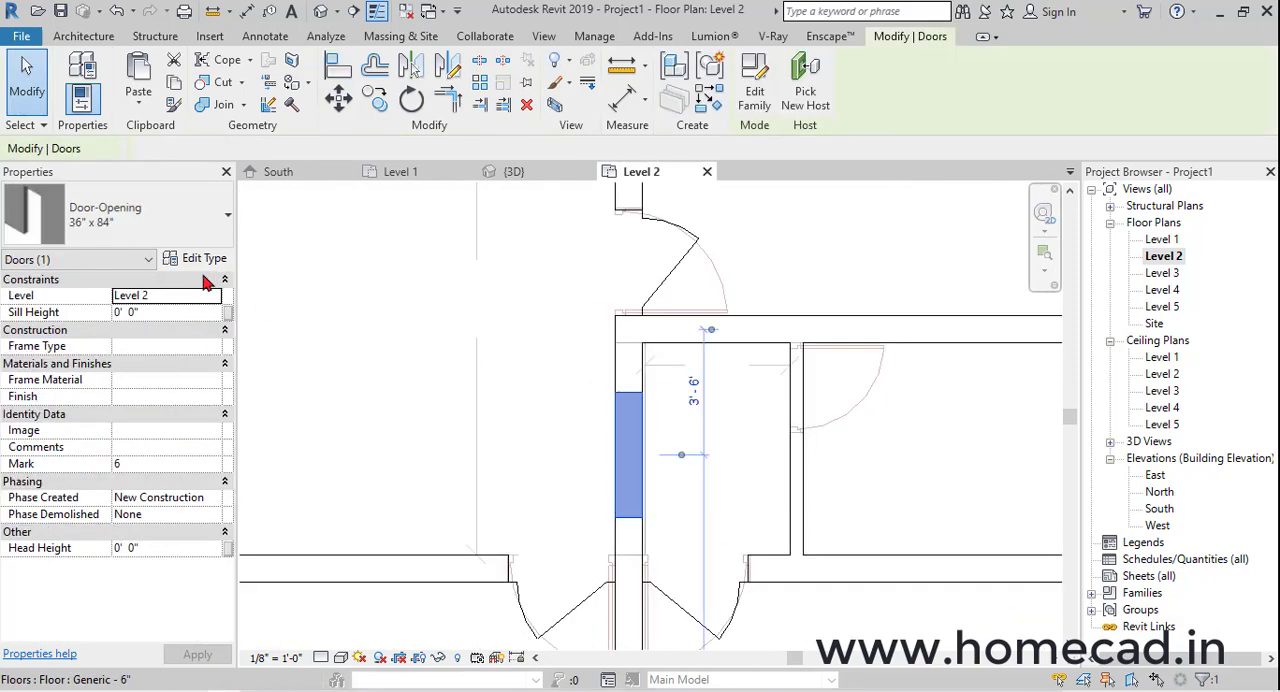
{"action": "left_click", "coordinate": [213, 12]}
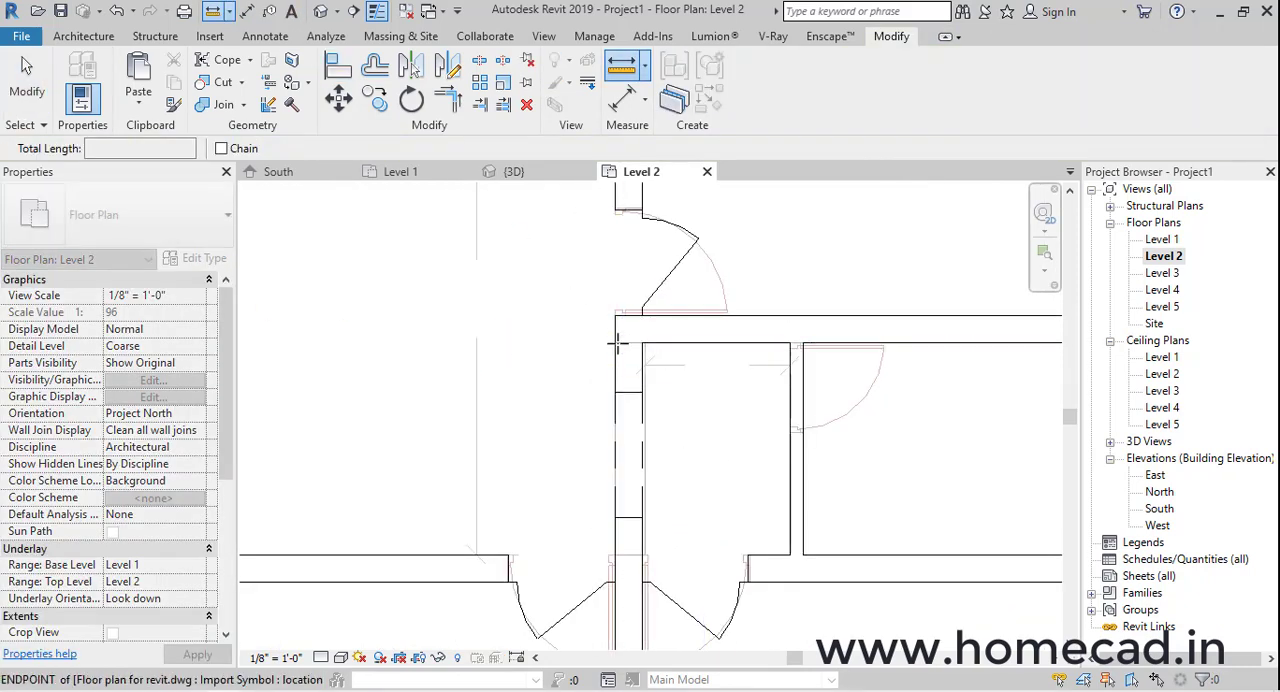
{"action": "left_click", "coordinate": [616, 343]}
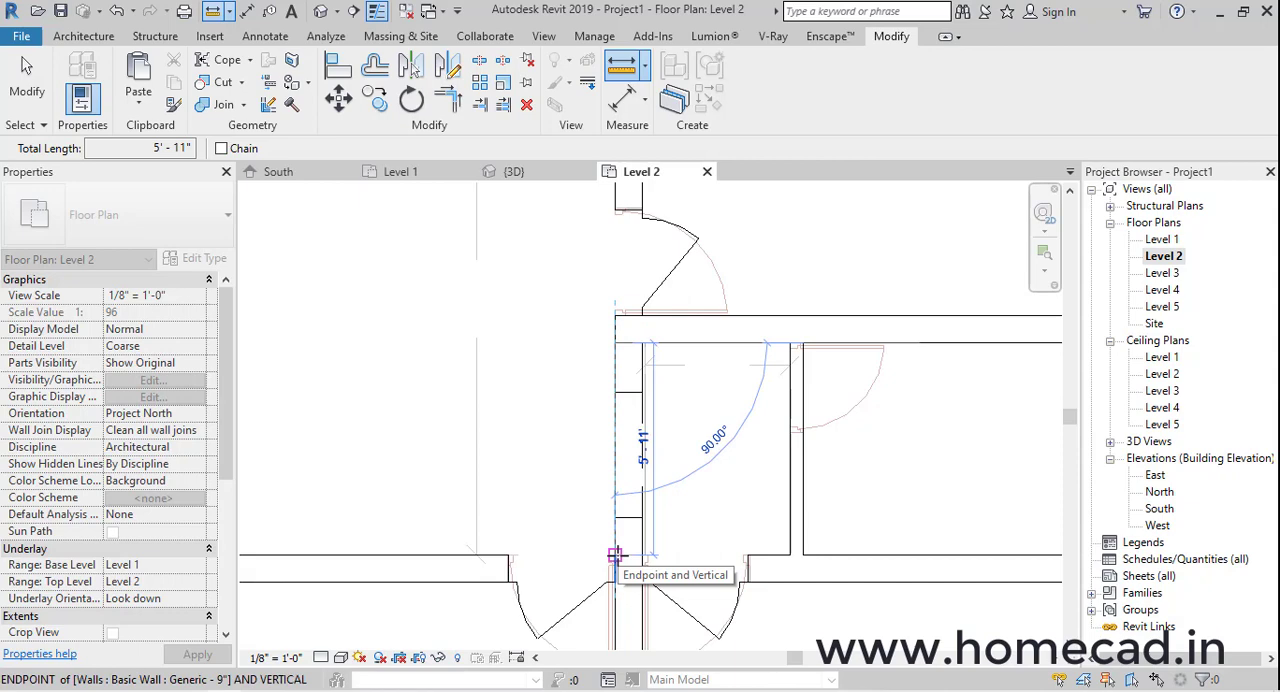
{"action": "key", "text": "Escape"}
{"action": "key", "text": "Escape"}
Duplicate the small passage opening's type as 5'11"x7' and set its Rough Width to 5' 11"
{"action": "left_click", "coordinate": [641, 524]}
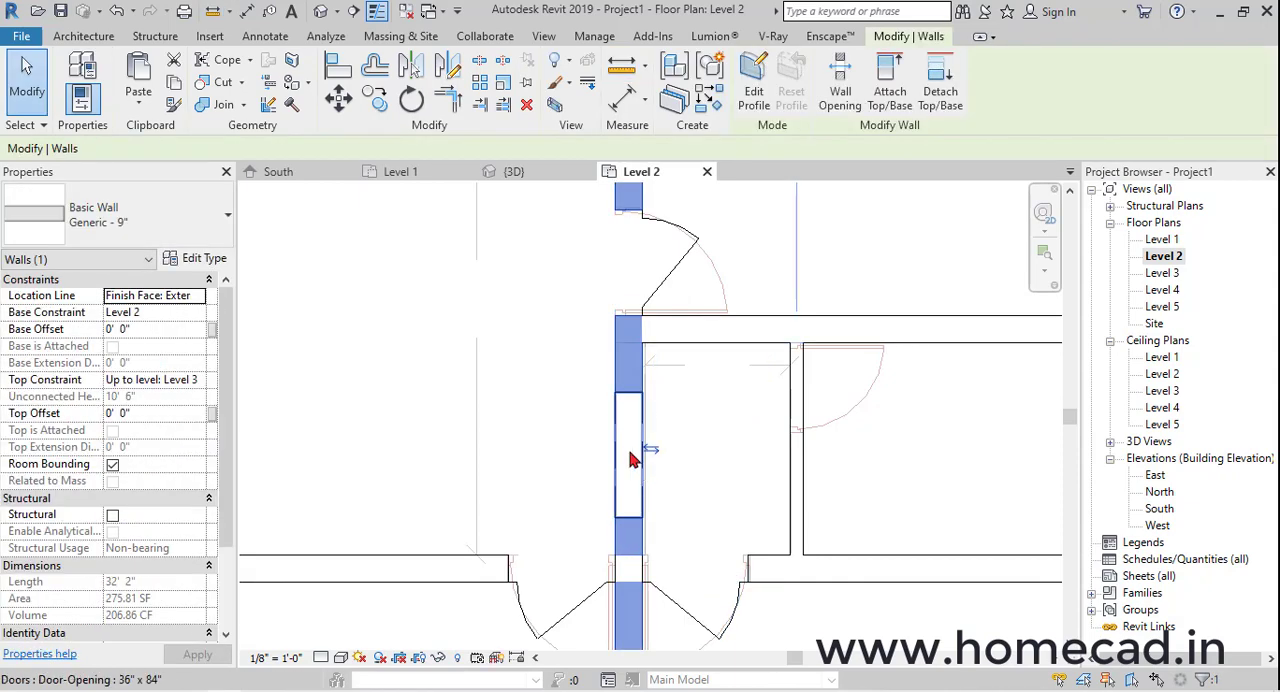
{"action": "left_click", "coordinate": [618, 400]}
{"action": "left_click", "coordinate": [205, 258]}
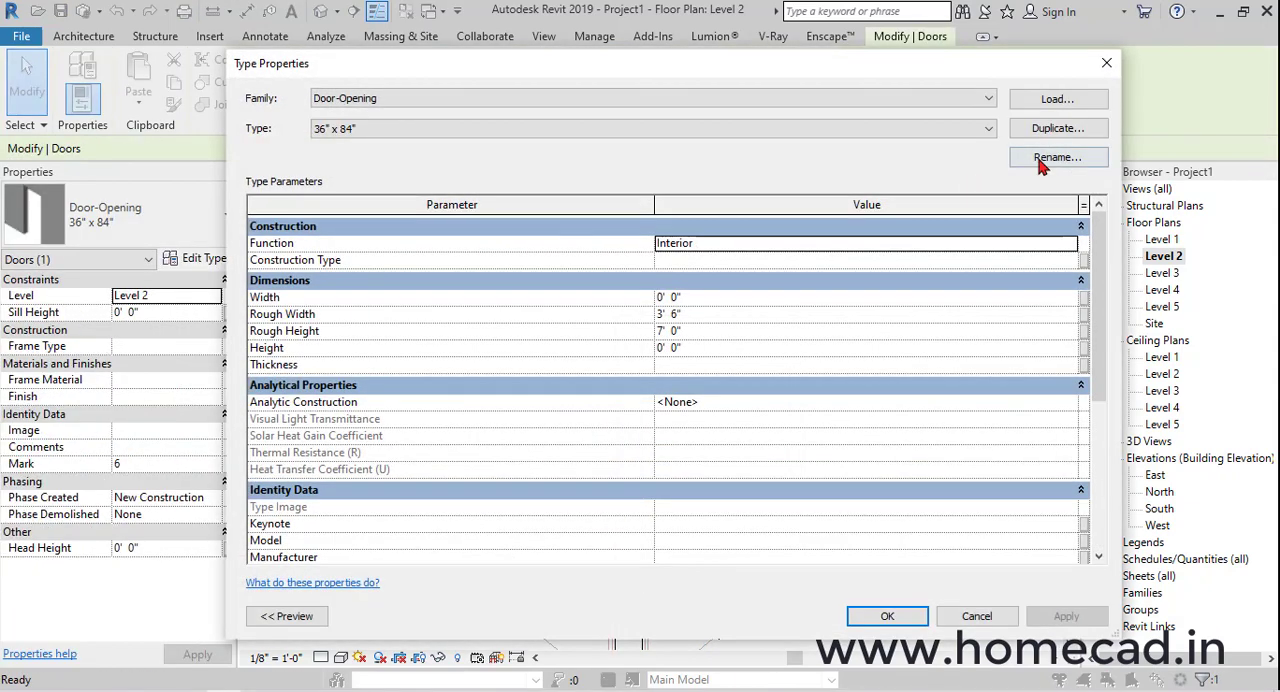
{"action": "left_click", "coordinate": [1052, 130]}
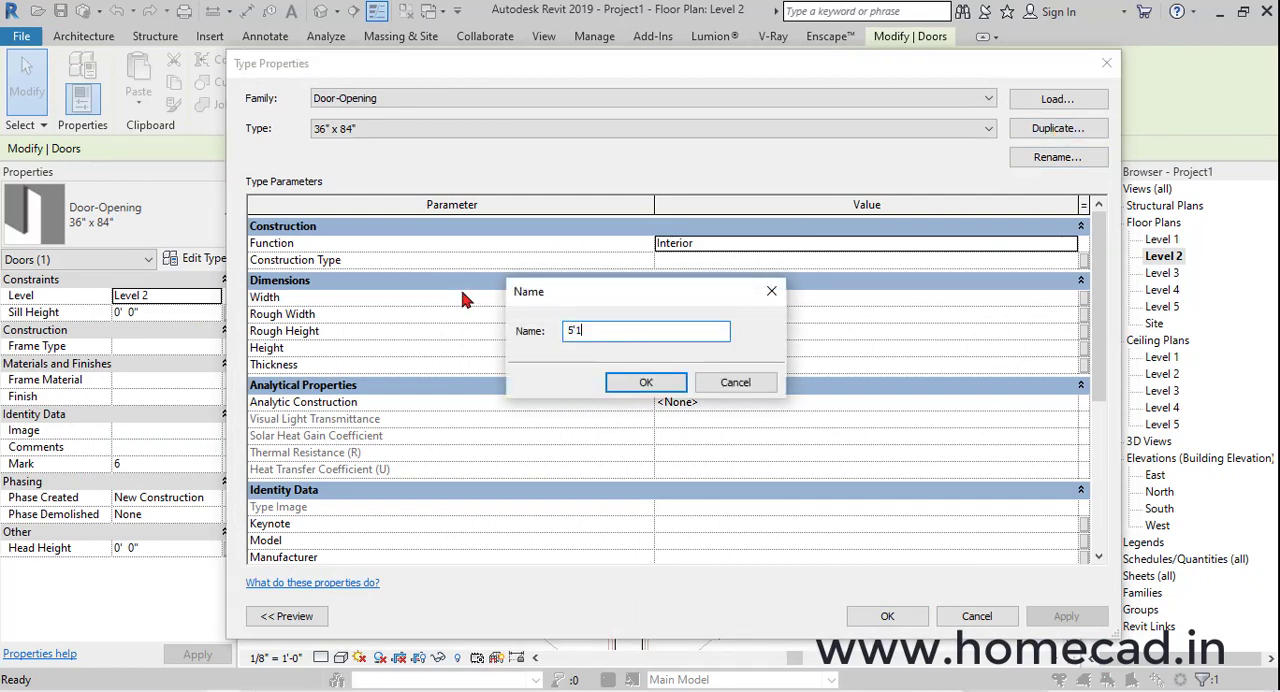
{"action": "key", "text": "Return"}
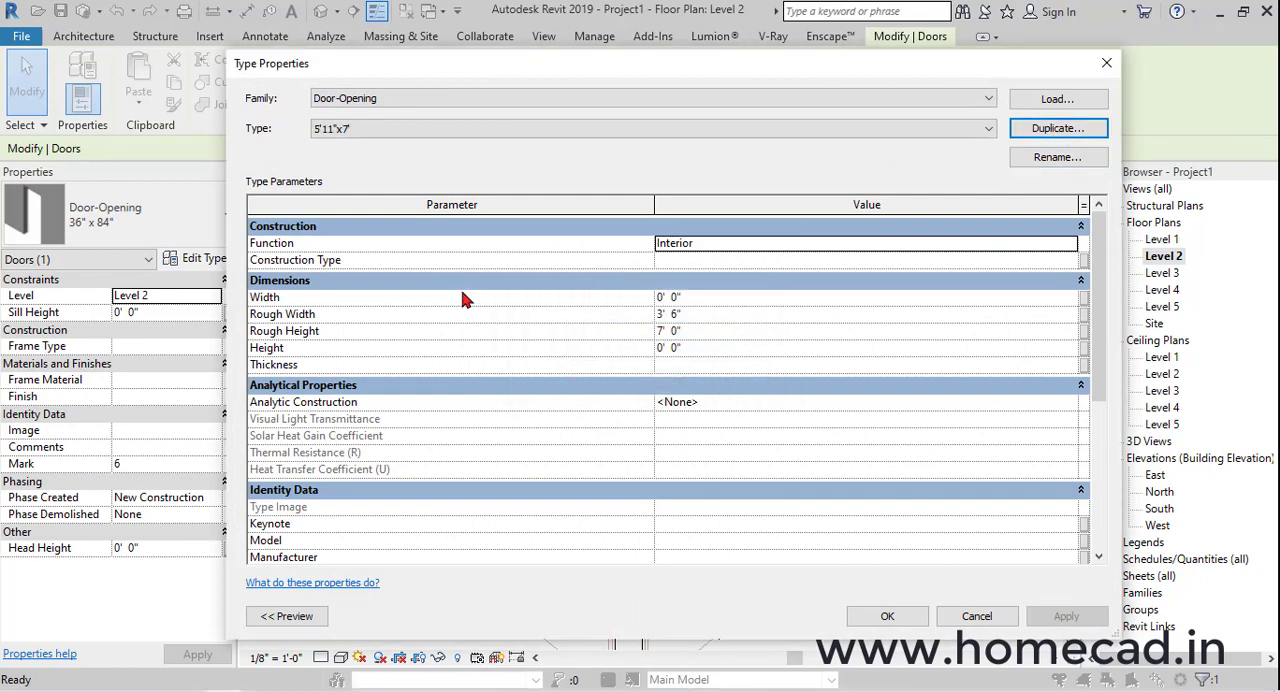
{"action": "left_click", "coordinate": [697, 314]}
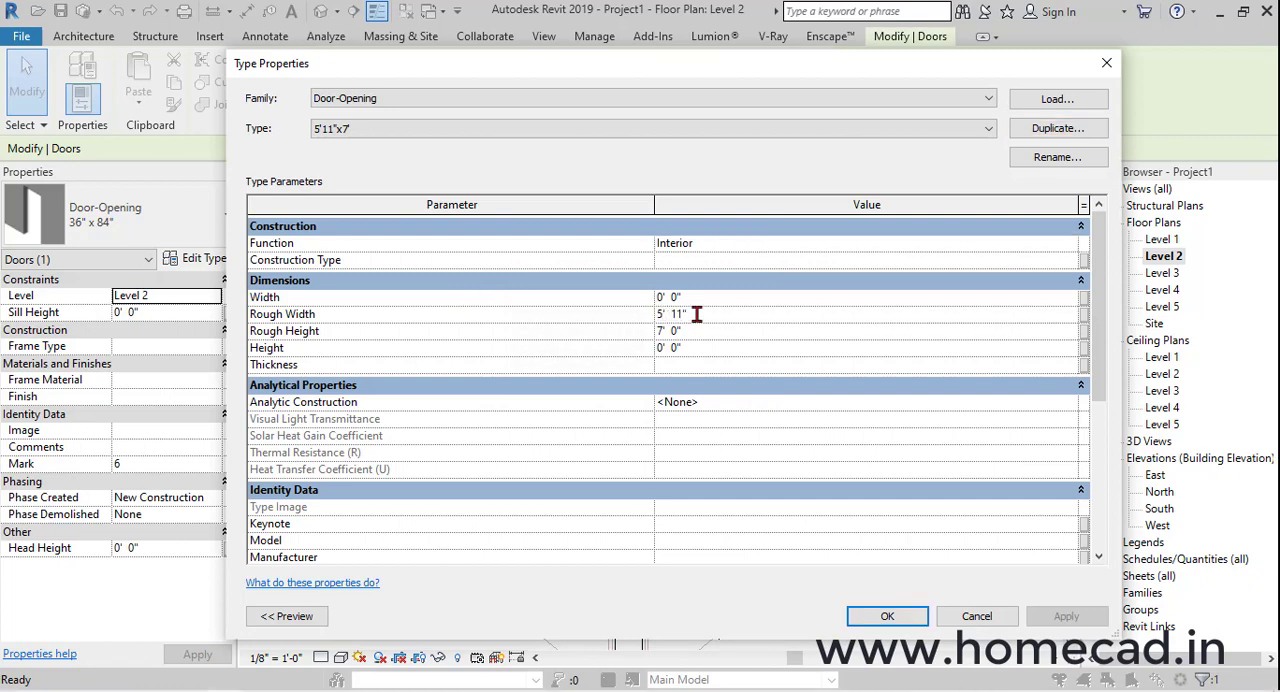
{"action": "left_click", "coordinate": [884, 620]}
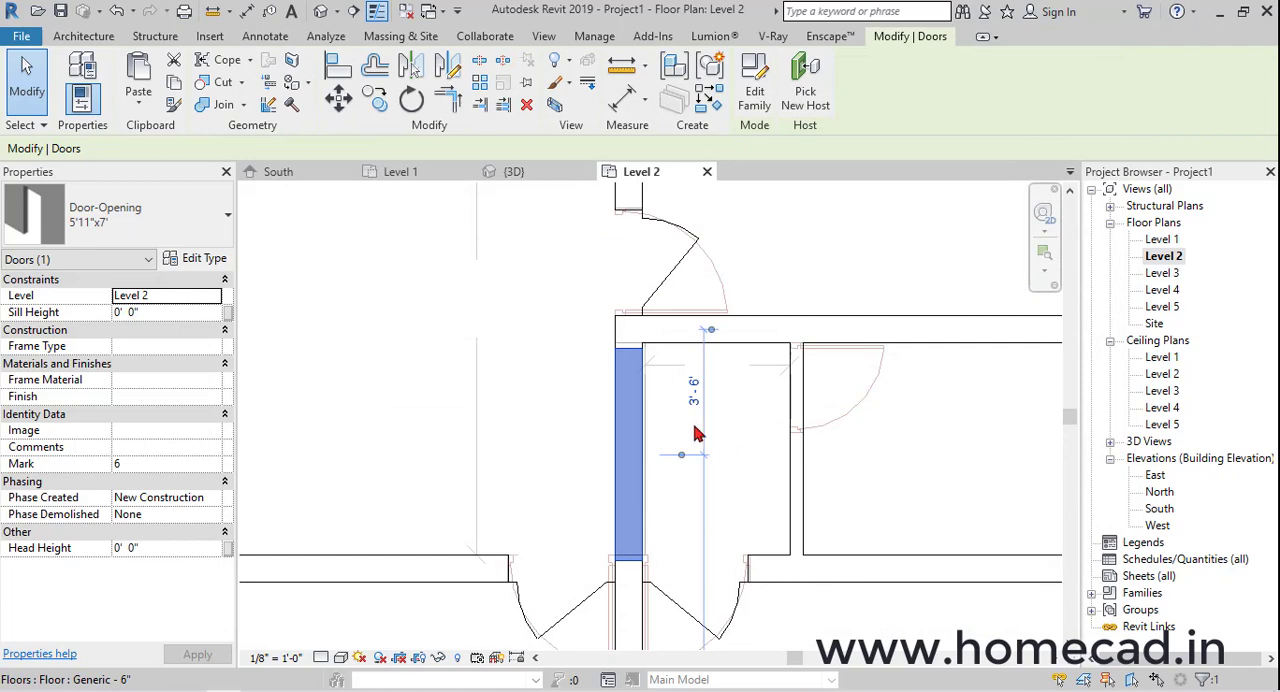
Align the upper edge of the 5'11"x7' opening with the lower face of the horizontal wall above it
{"action": "left_click", "coordinate": [348, 76]}
{"action": "scroll", "coordinate": [700, 380], "scroll_direction": "up", "scroll_amount": 2}
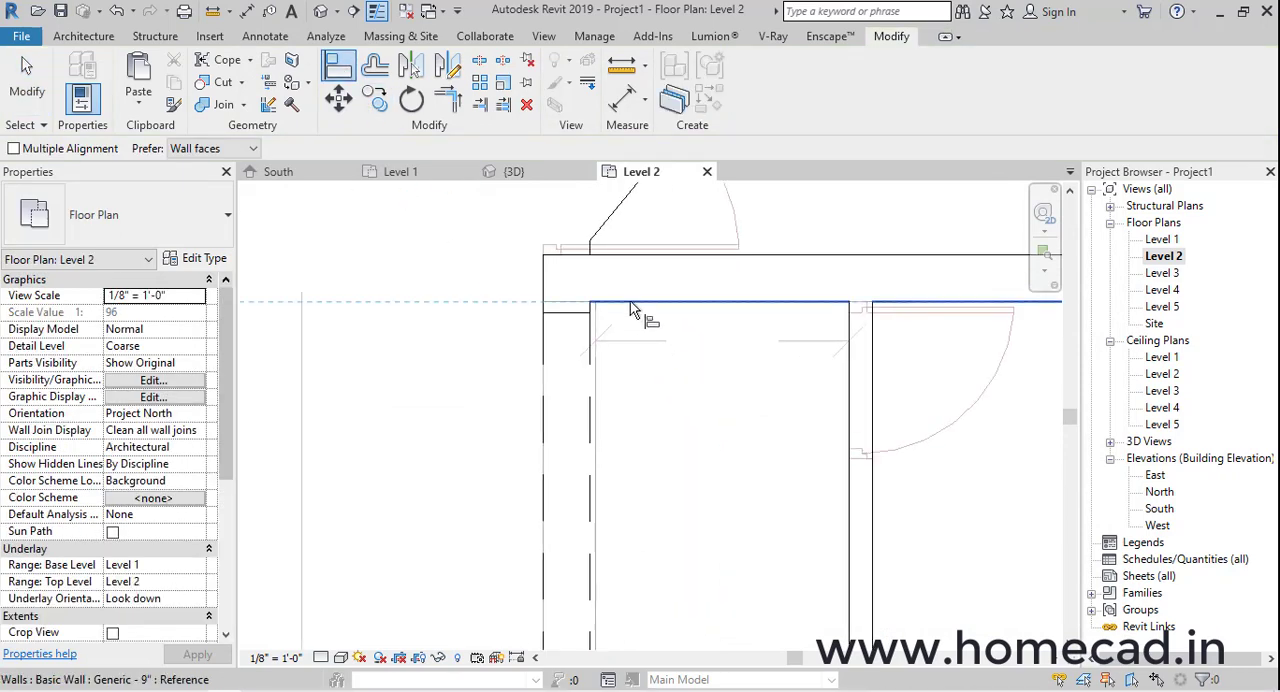
{"action": "left_click", "coordinate": [630, 301]}
{"action": "left_click", "coordinate": [577, 316]}
{"action": "scroll", "coordinate": [594, 414], "scroll_direction": "down", "scroll_amount": 4}
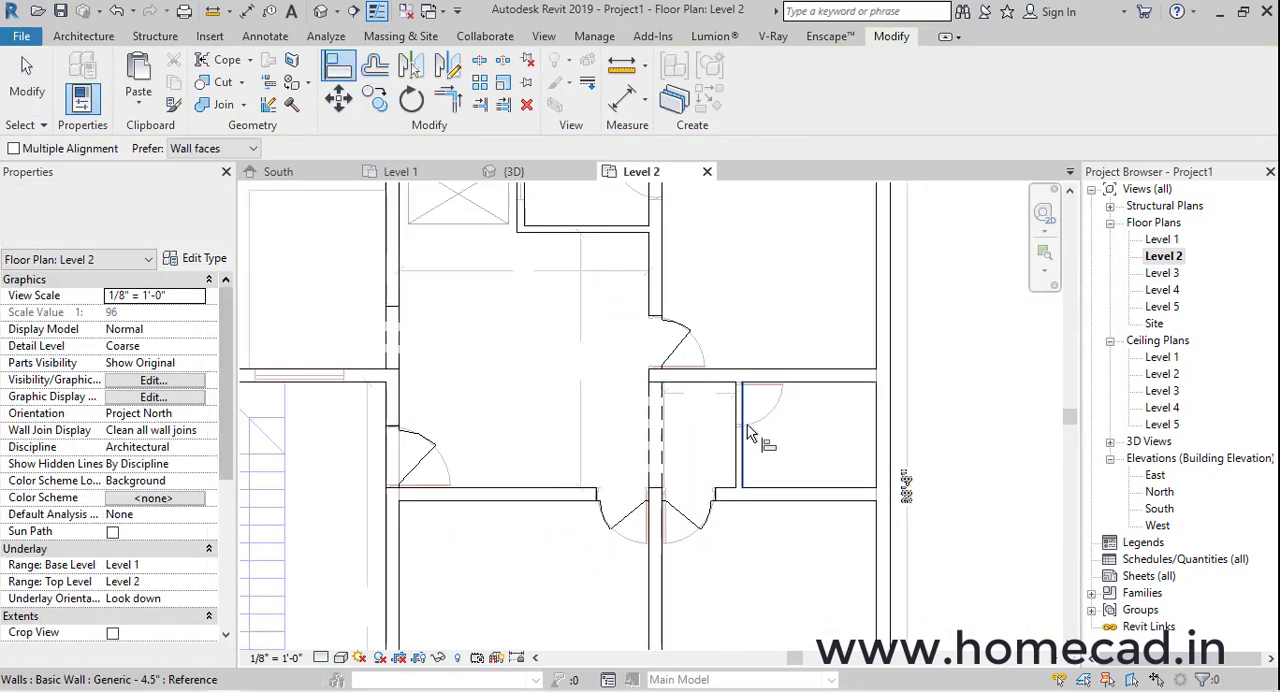
{"action": "key", "text": "Escape"}
{"action": "key", "text": "Escape"}
Place a matching PERITO_ALU_Violette 3'x7' door in the 4.5" partition near its upper end, swinging into the small passage
{"action": "left_click", "coordinate": [687, 338]}
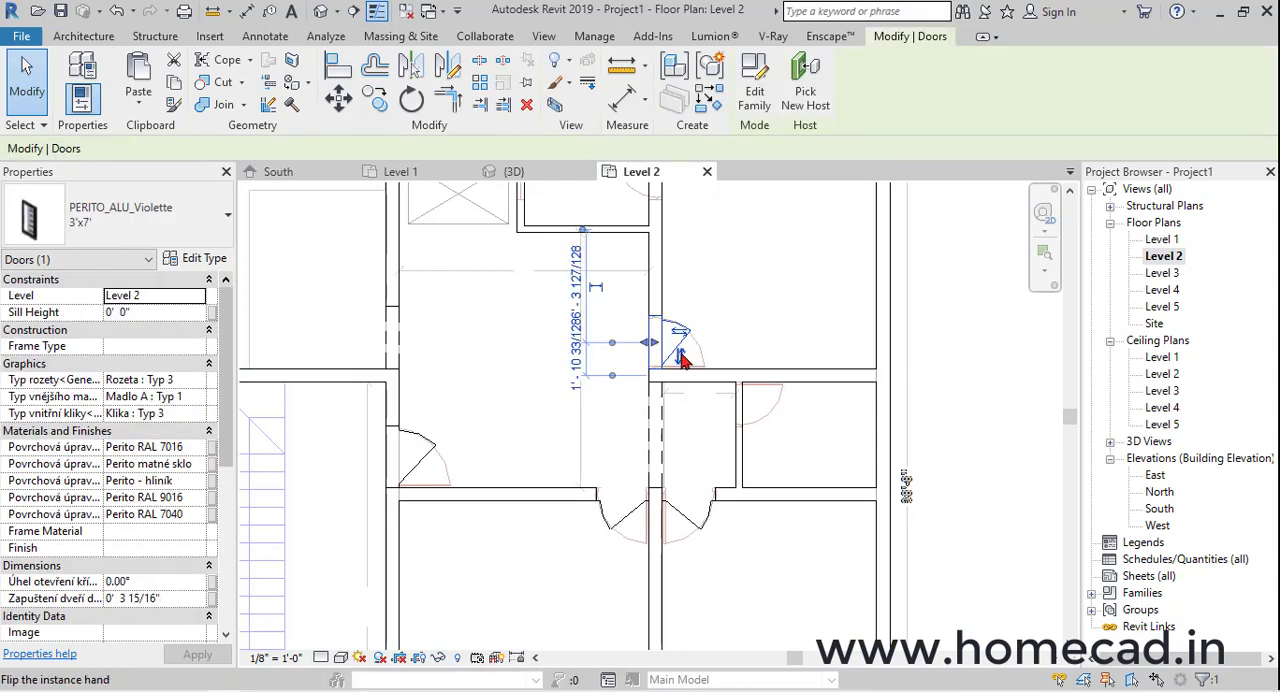
{"action": "left_click", "coordinate": [680, 100]}
{"action": "scroll", "coordinate": [742, 434], "scroll_direction": "up", "scroll_amount": 2}
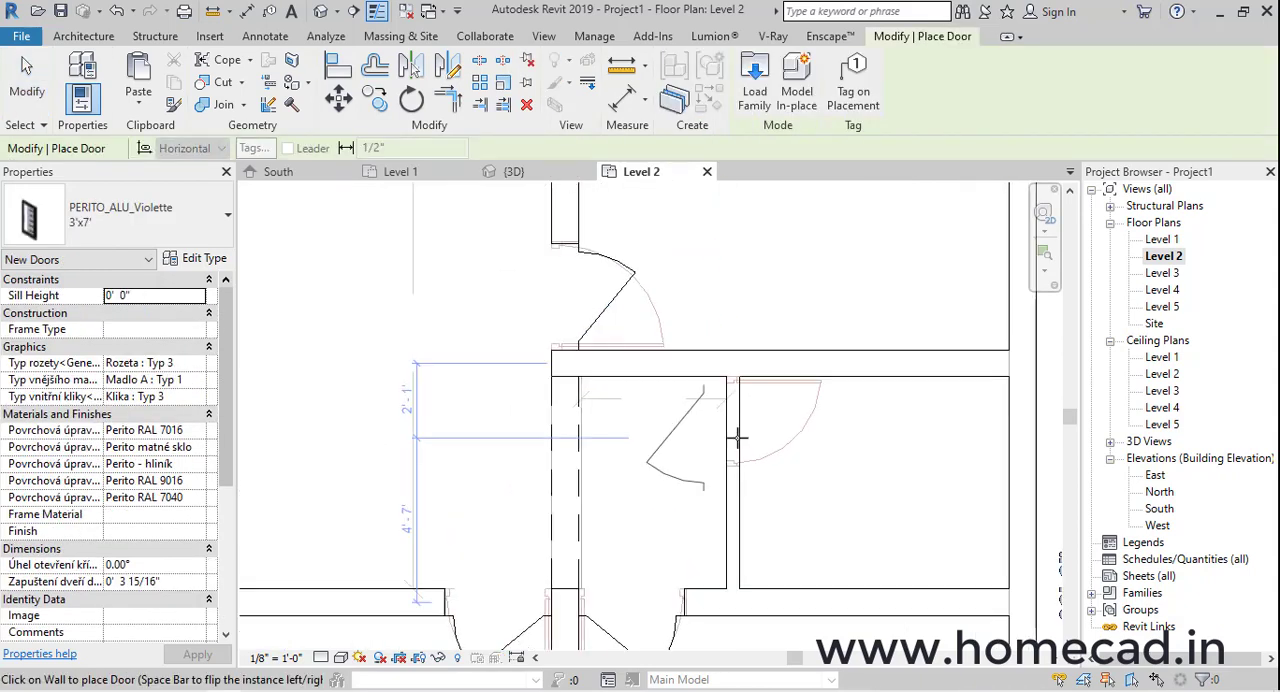
{"action": "left_click", "coordinate": [740, 438]}
{"action": "key", "text": "Escape"}
{"action": "key", "text": "Escape"}
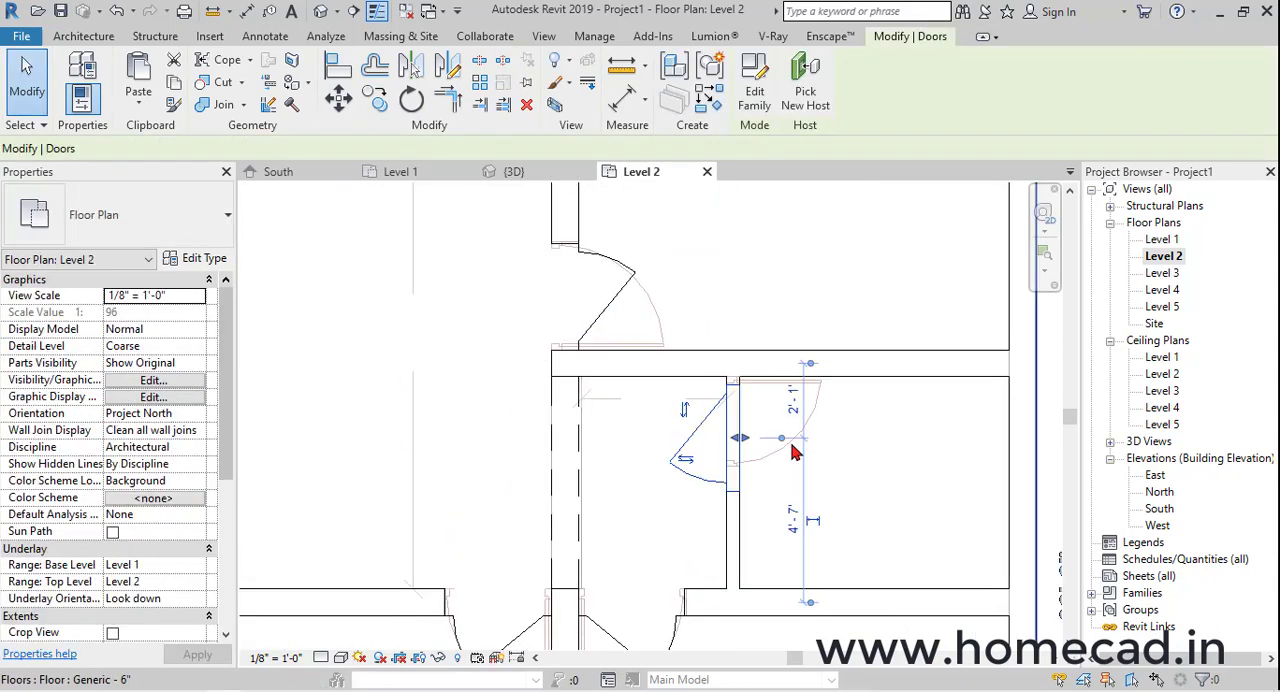
Flip the door in the 4.5" partition so it swings away from the small passage, hinged at its upper end
{"action": "key", "text": "space"}
{"action": "key", "text": "space"}
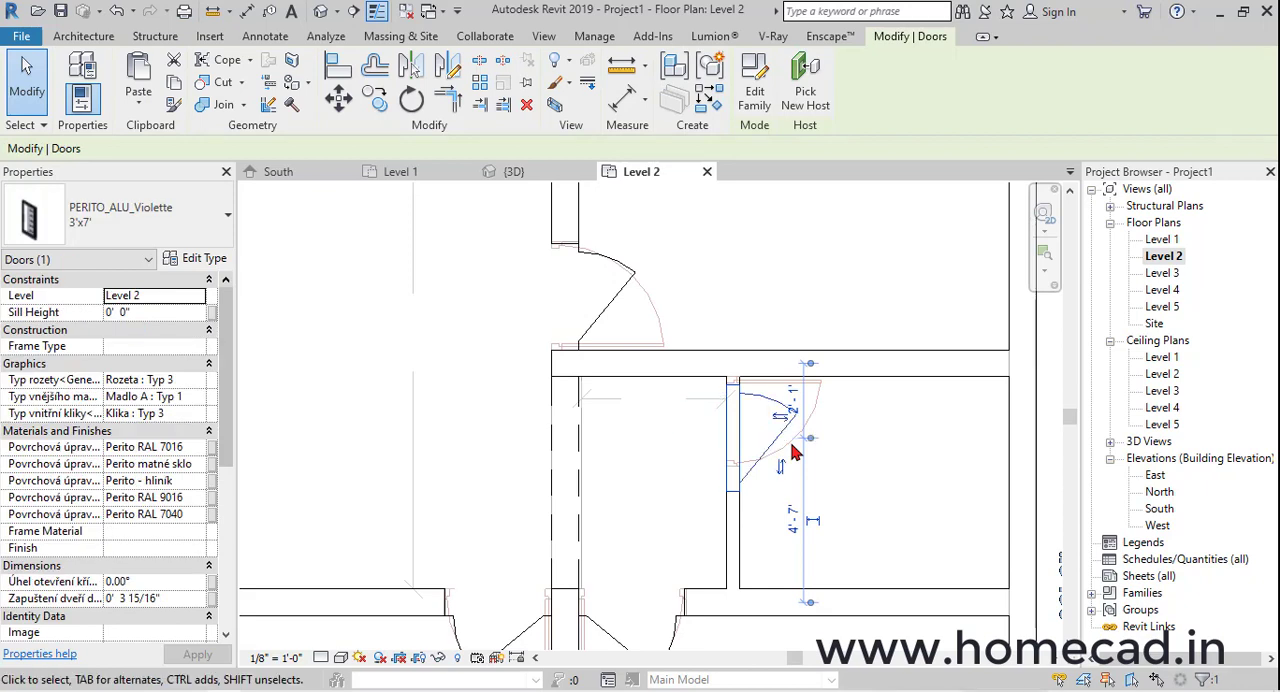
{"action": "key", "text": "space"}
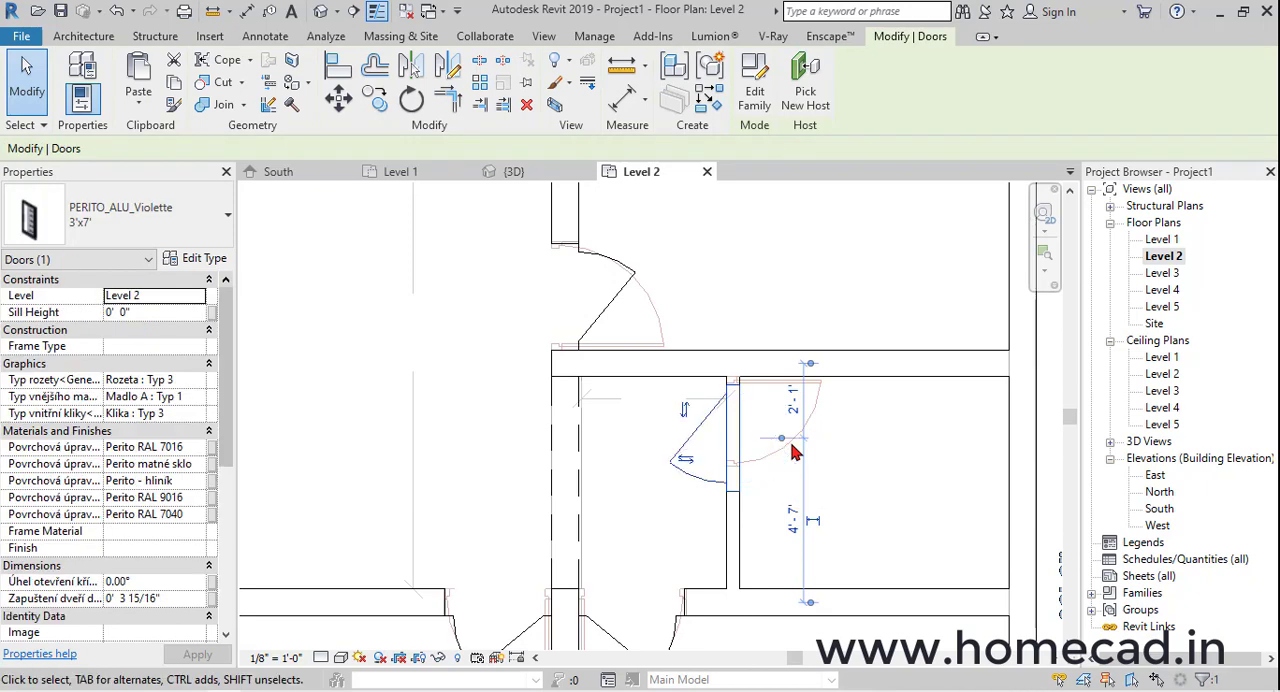
{"action": "key", "text": "space"}
Duplicate the partition door's type as 2.5'x7' and change its Width
{"action": "left_click", "coordinate": [195, 258]}
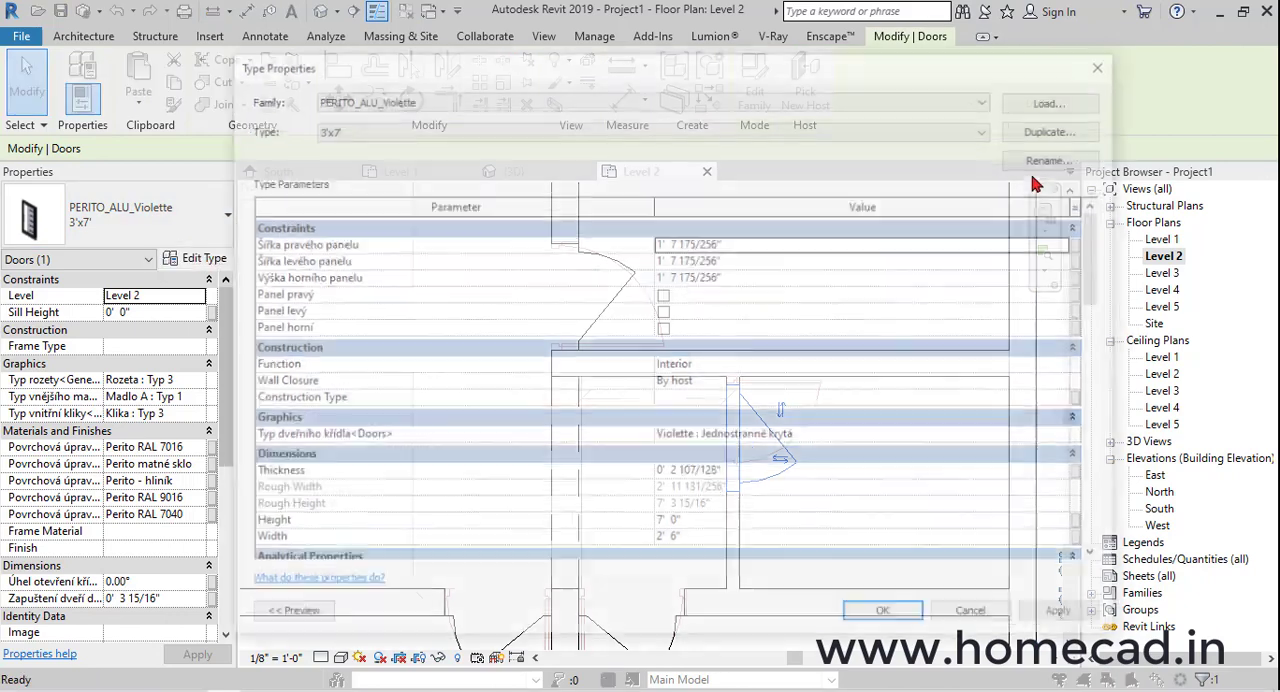
{"action": "left_click", "coordinate": [1060, 127]}
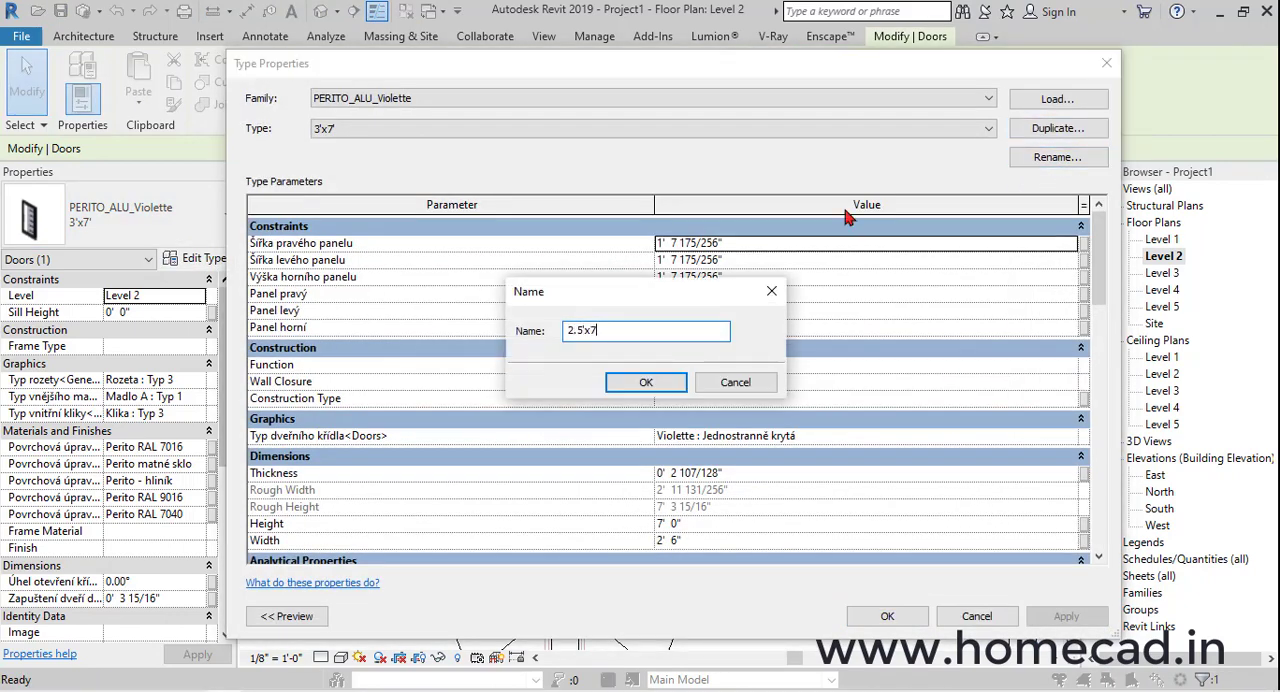
{"action": "type", "text": "2.5'x7"}
{"action": "key", "text": "Return"}
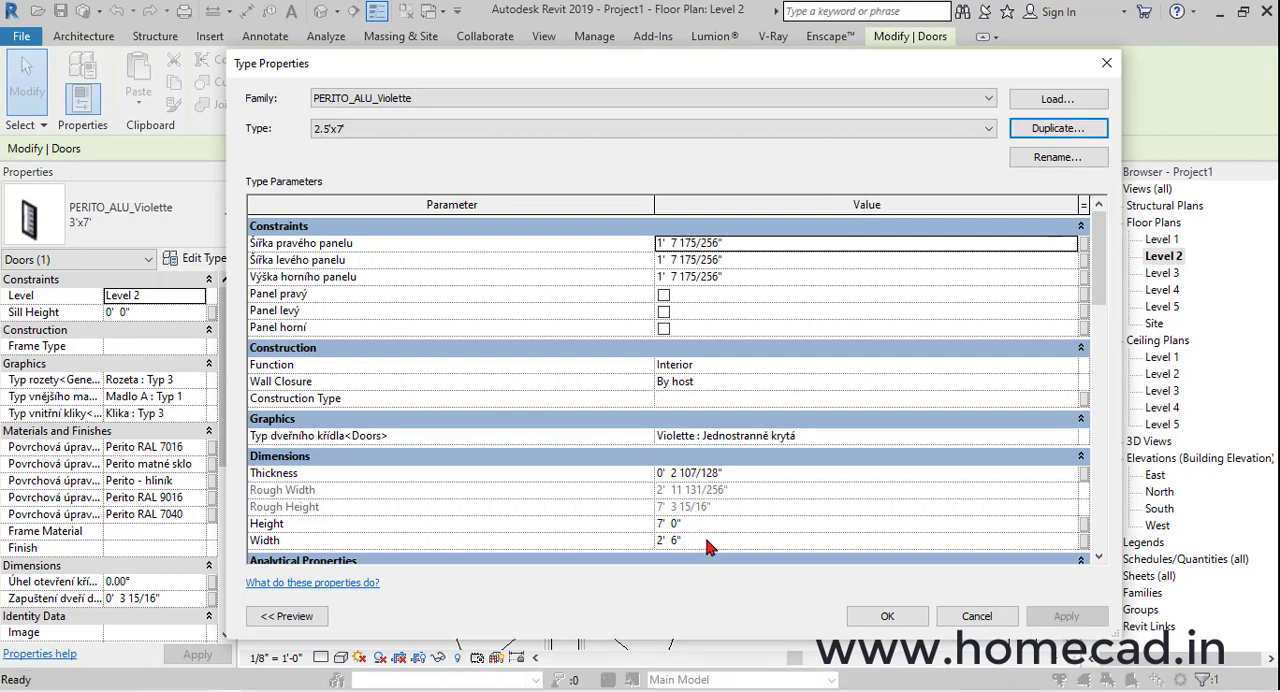
{"action": "left_click", "coordinate": [708, 540]}
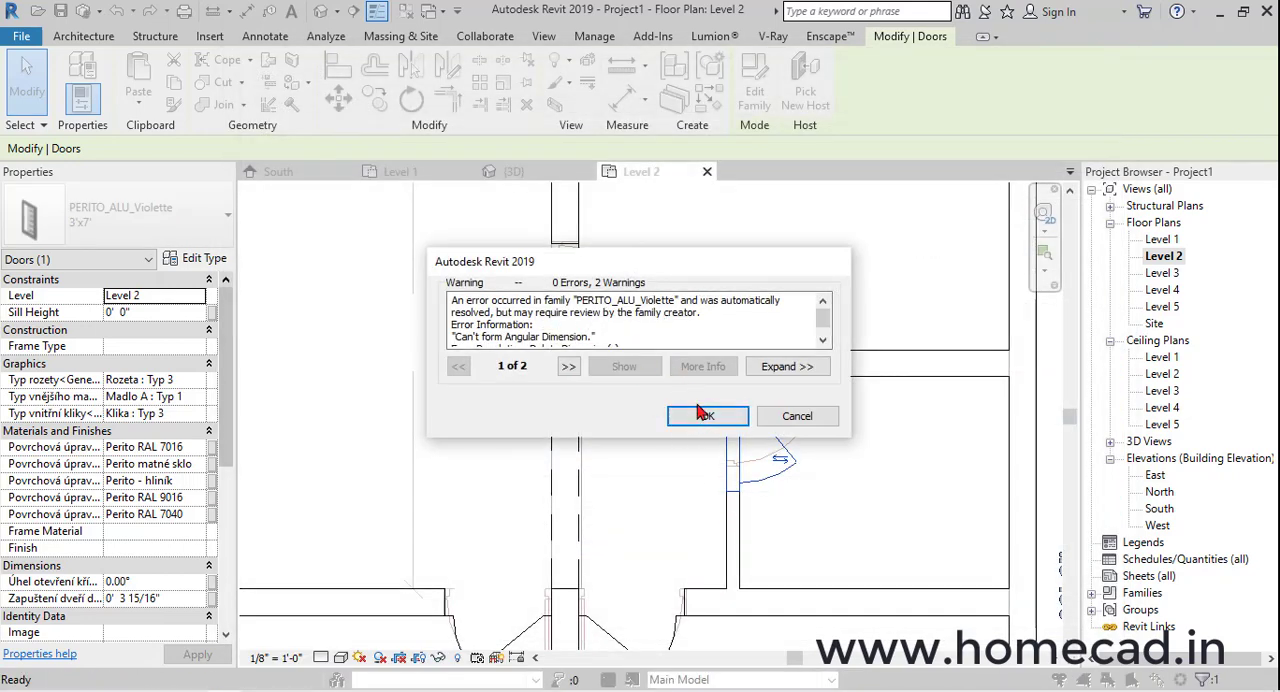
{"action": "left_click", "coordinate": [706, 418]}
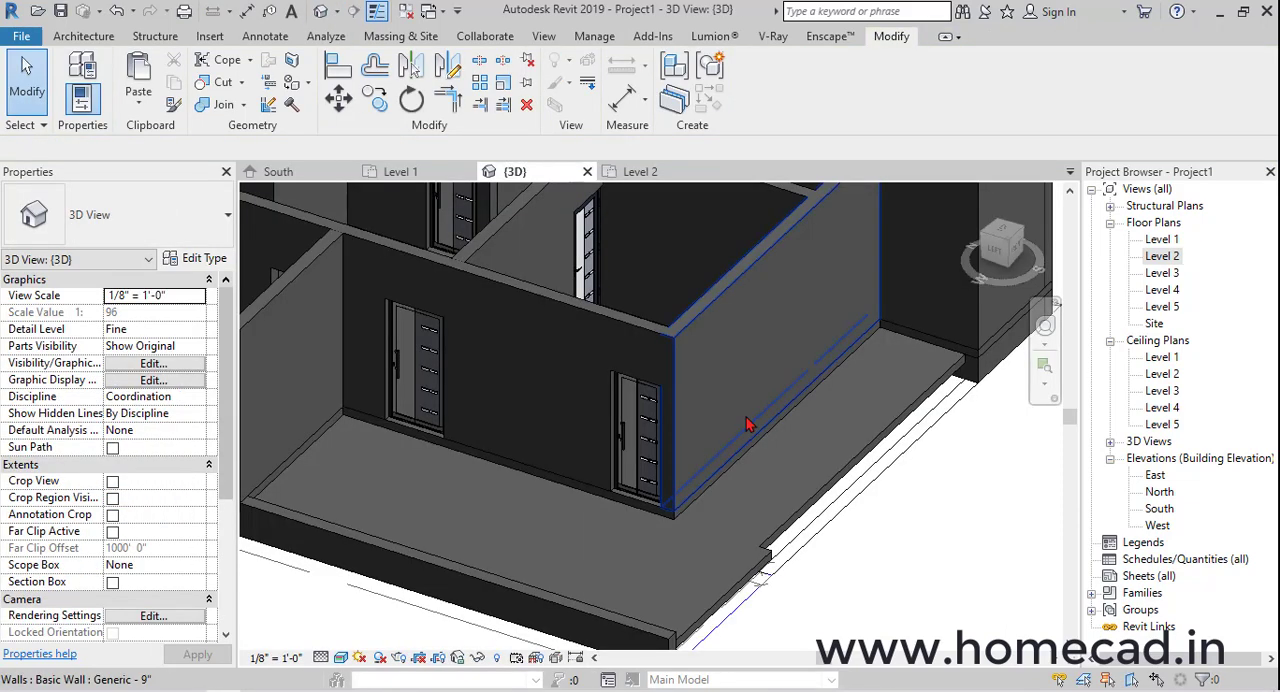
In the 3D view, delete the 2.5'x7' door from the partition beside the small passage
{"action": "middle_click_drag", "start_coordinate": [764, 312], "coordinate": [560, 420]}
{"action": "middle_click_drag", "start_coordinate": [560, 420], "coordinate": [776, 413]}
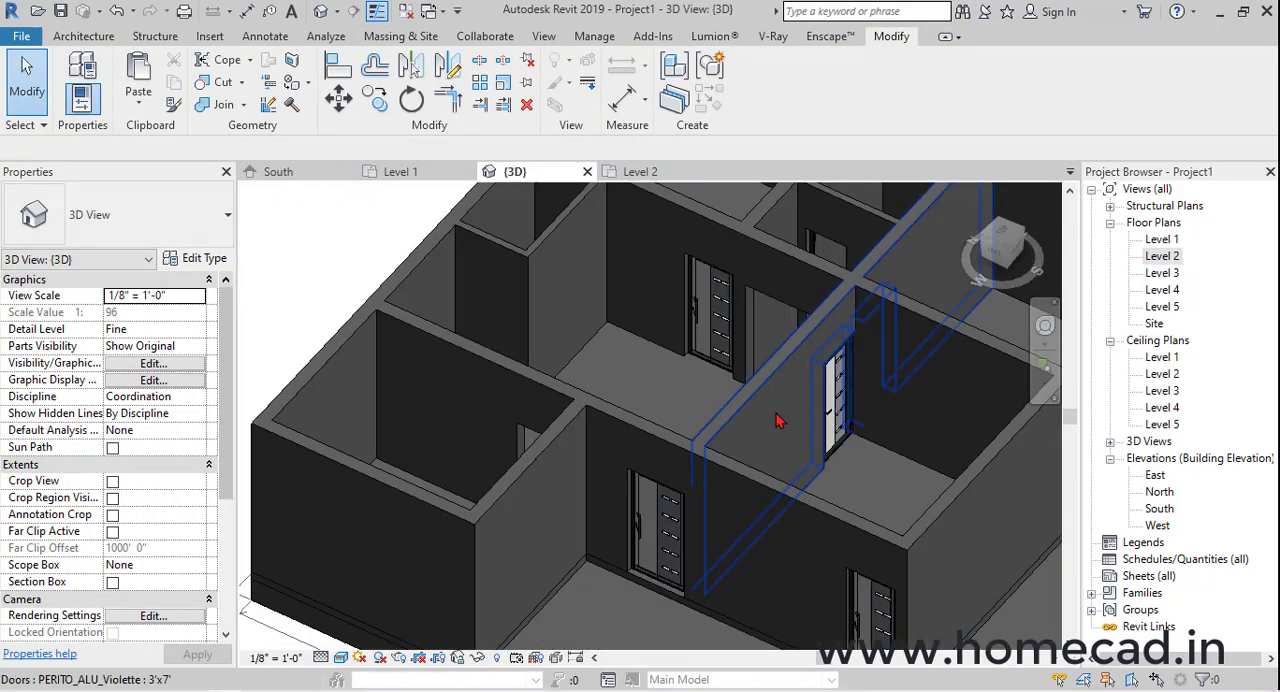
{"action": "middle_click_drag", "start_coordinate": [756, 482], "coordinate": [771, 443]}
{"action": "scroll", "coordinate": [804, 390], "scroll_direction": "up", "scroll_amount": 4}
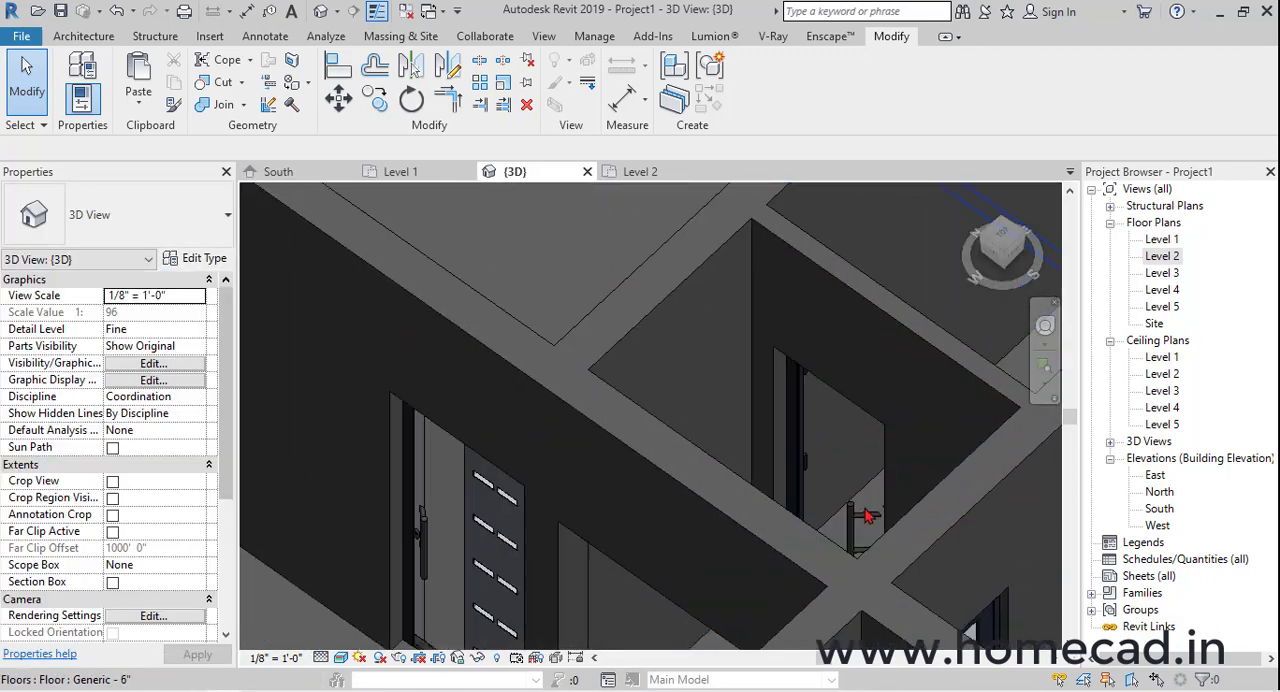
{"action": "middle_click_drag", "start_coordinate": [831, 497], "coordinate": [783, 491], "text": "shift"}
{"action": "scroll", "coordinate": [740, 478], "scroll_direction": "down", "scroll_amount": 3}
{"action": "scroll", "coordinate": [540, 518], "scroll_direction": "up", "scroll_amount": 4}
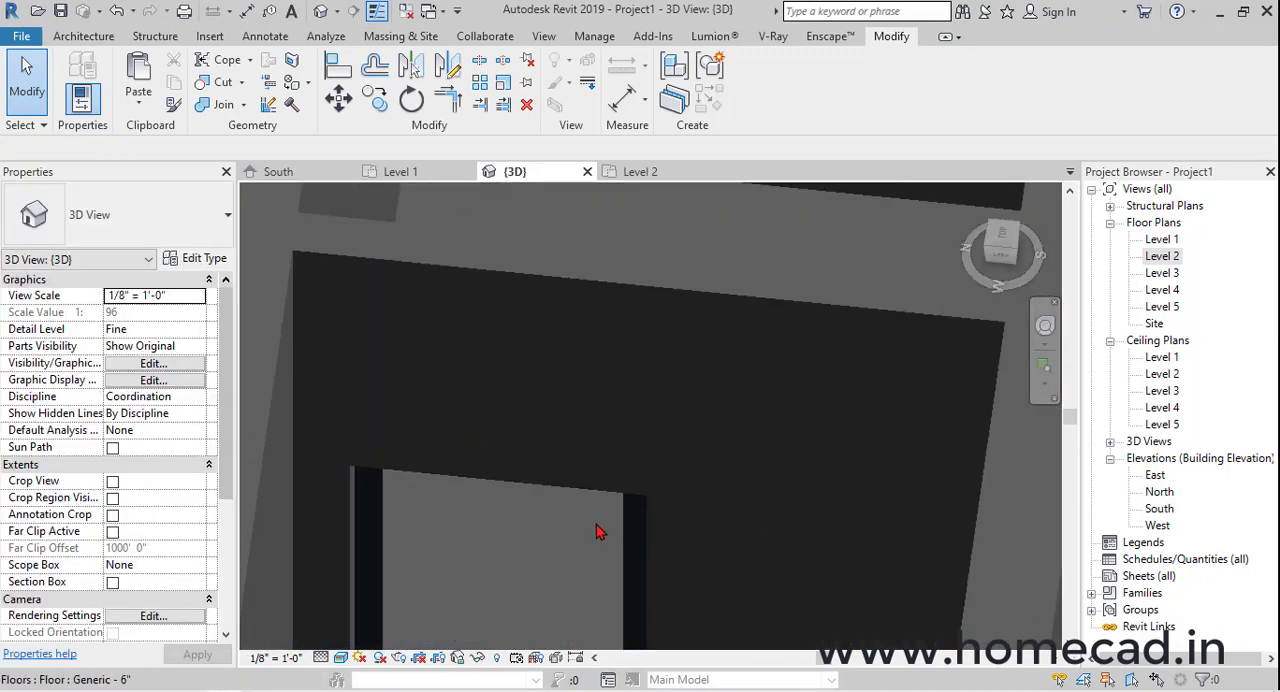
{"action": "left_click", "coordinate": [543, 534]}
{"action": "middle_click_drag", "start_coordinate": [543, 534], "coordinate": [561, 454], "text": "shift"}
{"action": "key", "text": "Delete"}
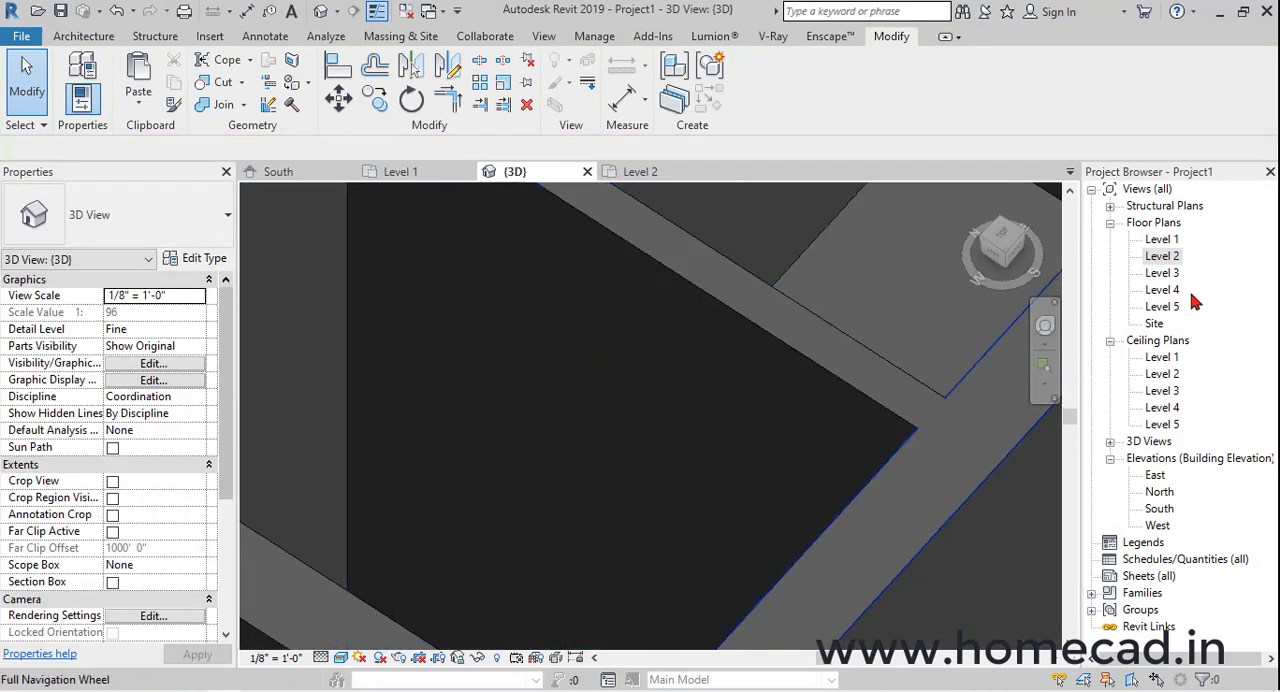
For placing doors on Level 2, load the residential Door-Interior-Single-Flush_Panel-Wood family with its 30" x 84" type
{"action": "double_click", "coordinate": [1163, 256]}
{"action": "left_click", "coordinate": [83, 36]}
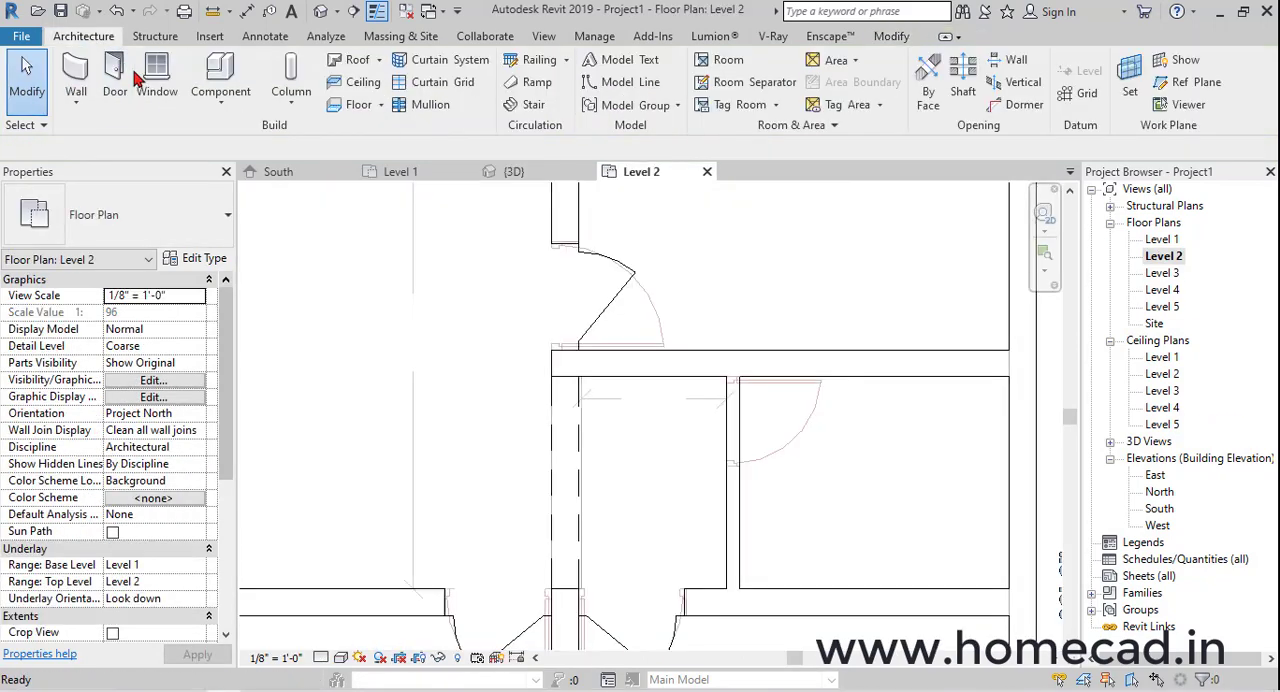
{"action": "left_click", "coordinate": [118, 85]}
{"action": "left_click", "coordinate": [753, 85]}
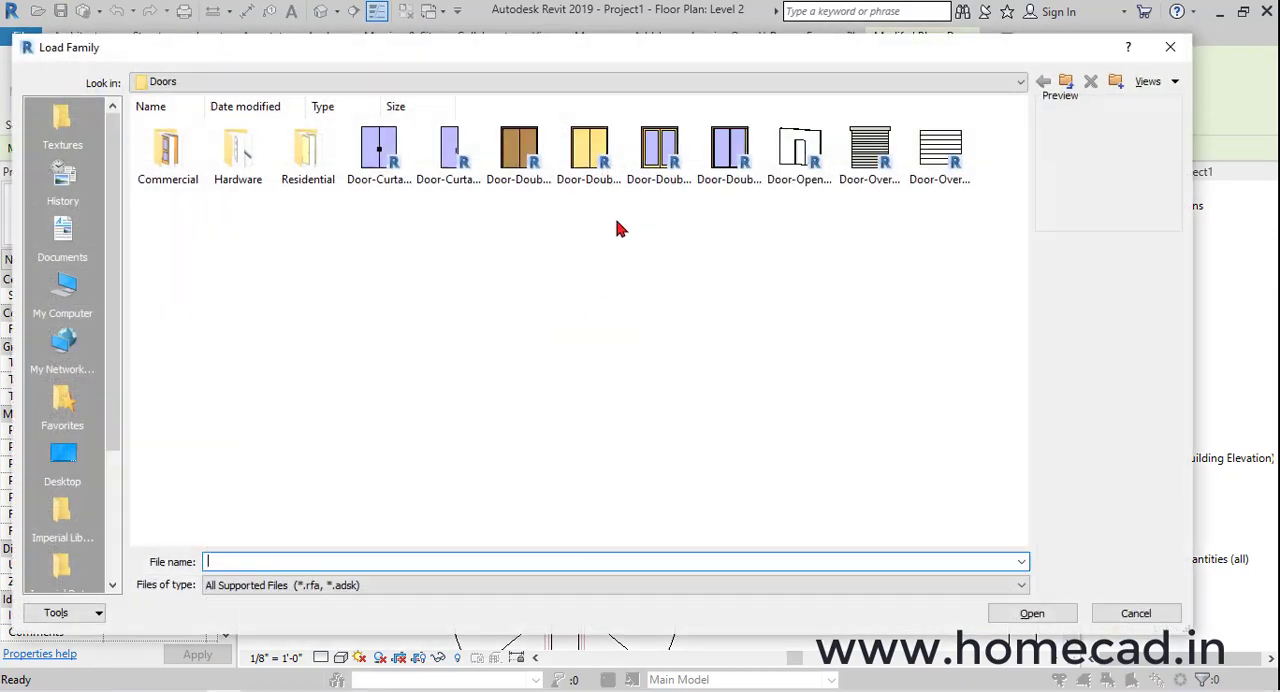
{"action": "double_click", "coordinate": [307, 155]}
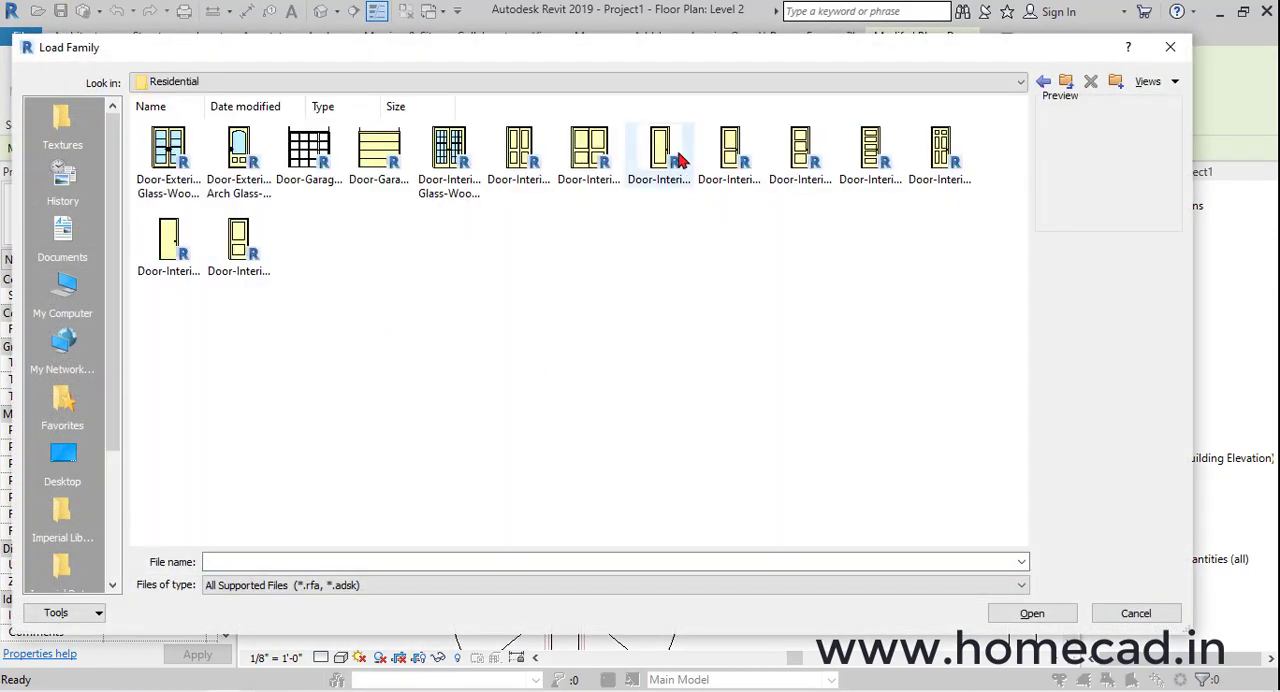
{"action": "left_click", "coordinate": [170, 245]}
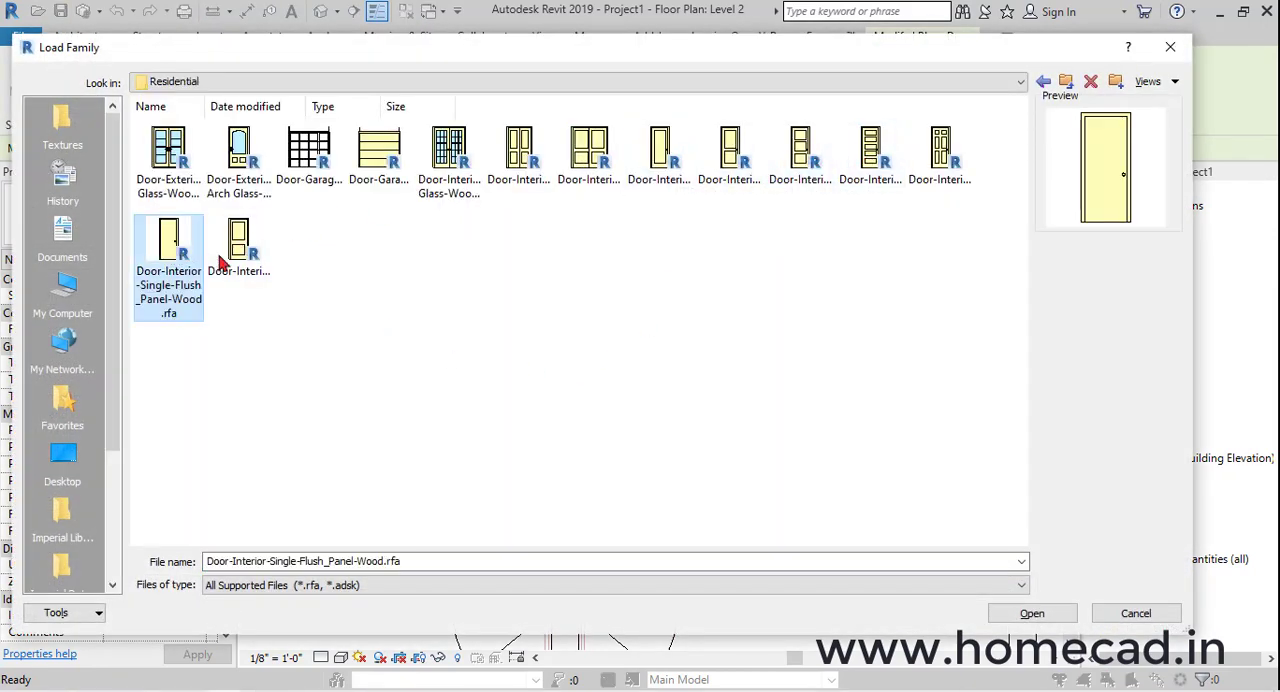
{"action": "left_click", "coordinate": [1032, 614]}
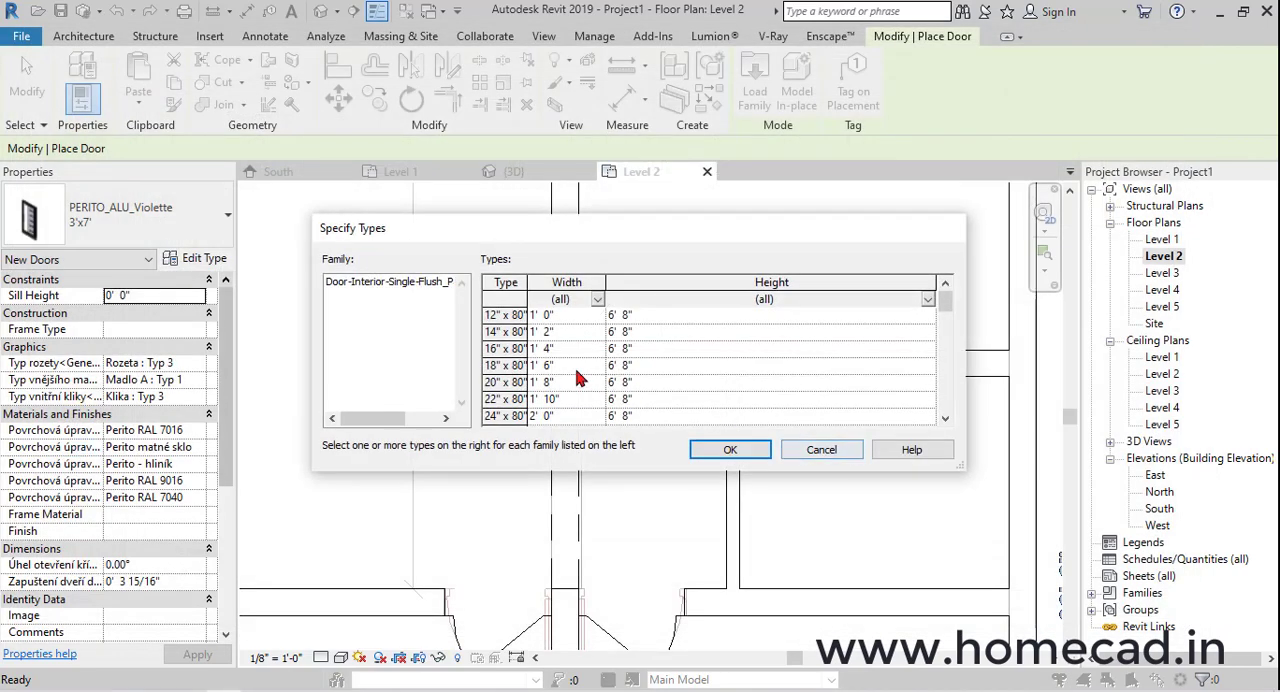
{"action": "left_click", "coordinate": [555, 415]}
{"action": "scroll", "coordinate": [570, 410], "scroll_direction": "down", "scroll_amount": 3}
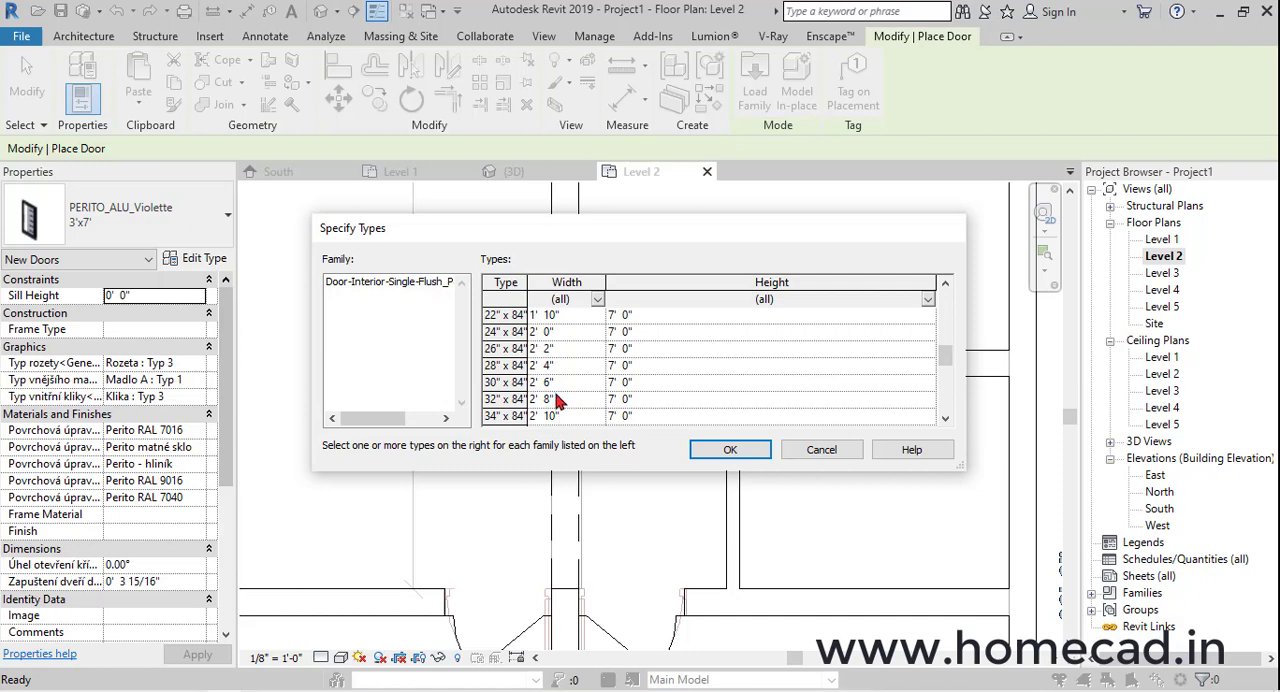
{"action": "left_click", "coordinate": [551, 384]}
{"action": "left_click", "coordinate": [730, 452]}
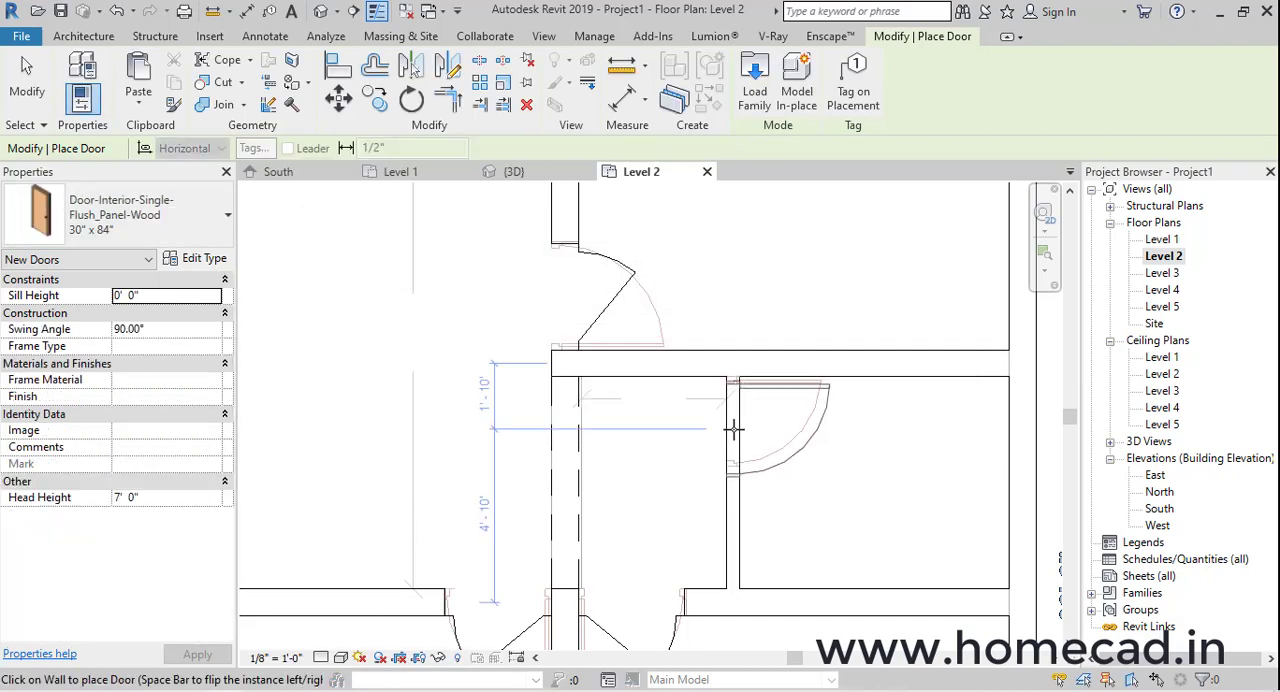
Place 30" x 84" flush wood doors in the small passage's partition and in the small upper room's right wall, swinging into both rooms
{"action": "scroll", "coordinate": [733, 428], "scroll_direction": "down", "scroll_amount": 3}
{"action": "scroll", "coordinate": [700, 351], "scroll_direction": "up", "scroll_amount": 3}
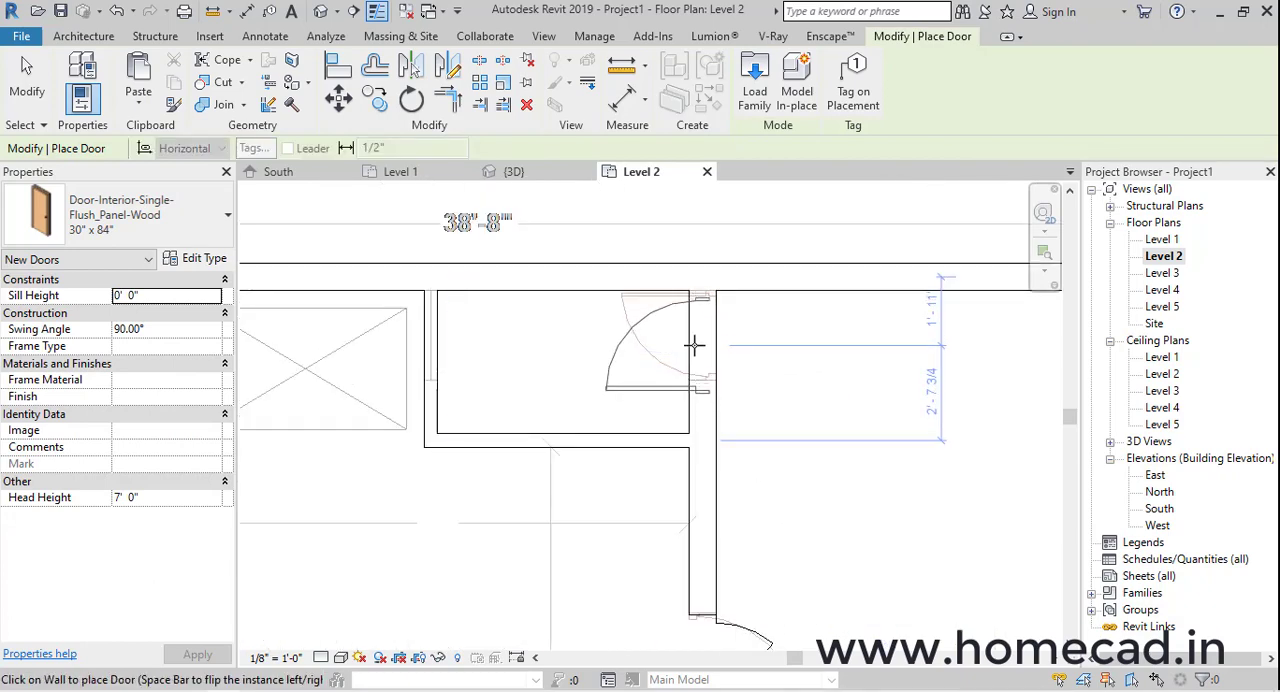
{"action": "left_click", "coordinate": [694, 345]}
{"action": "key", "text": "Escape"}
{"action": "key", "text": "Escape"}
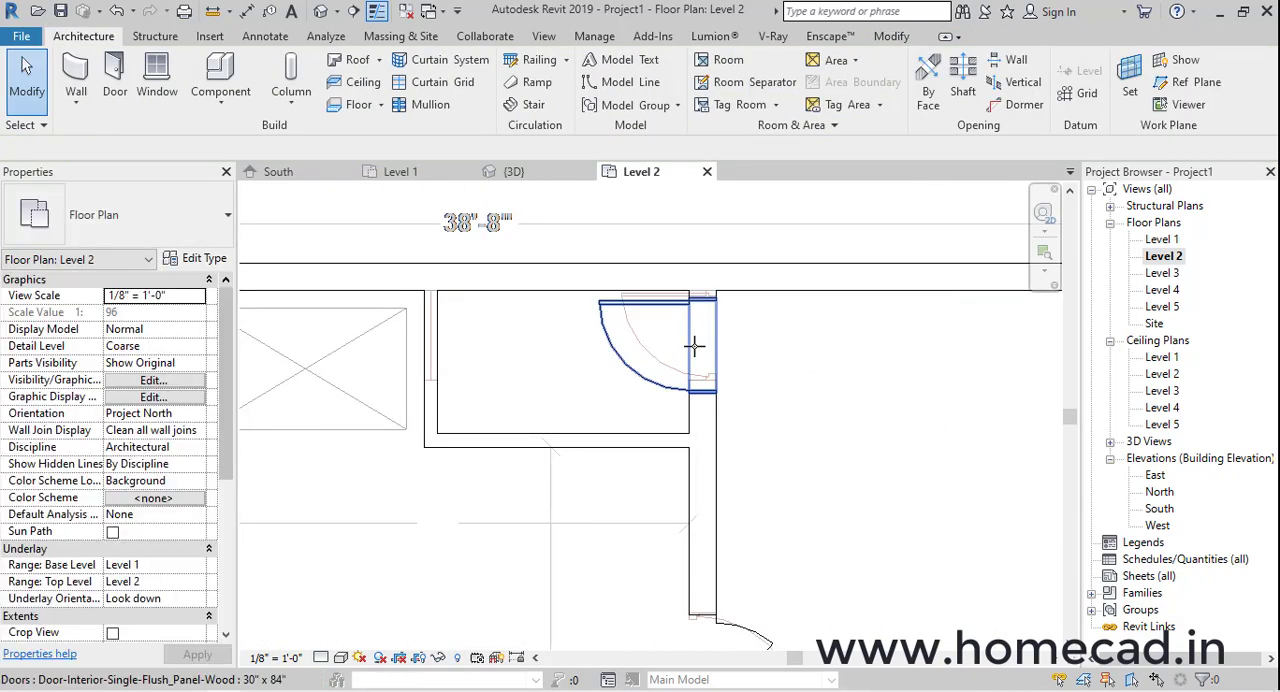
Align the small upper room door's upper edge with the inner face of the 9" exterior wall above it
{"action": "scroll", "coordinate": [675, 297], "scroll_direction": "up", "scroll_amount": 3}
{"action": "scroll", "coordinate": [675, 297], "scroll_direction": "up", "scroll_amount": 2}
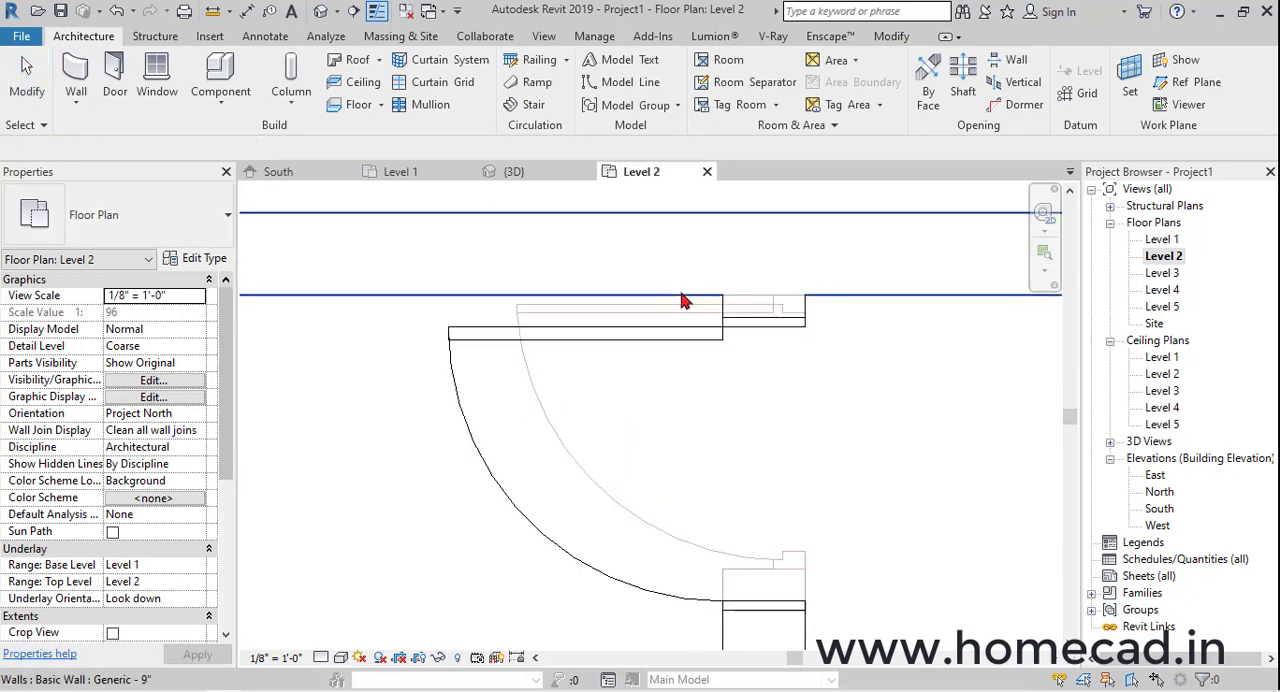
{"action": "left_click", "coordinate": [681, 296]}
{"action": "left_click", "coordinate": [734, 318]}
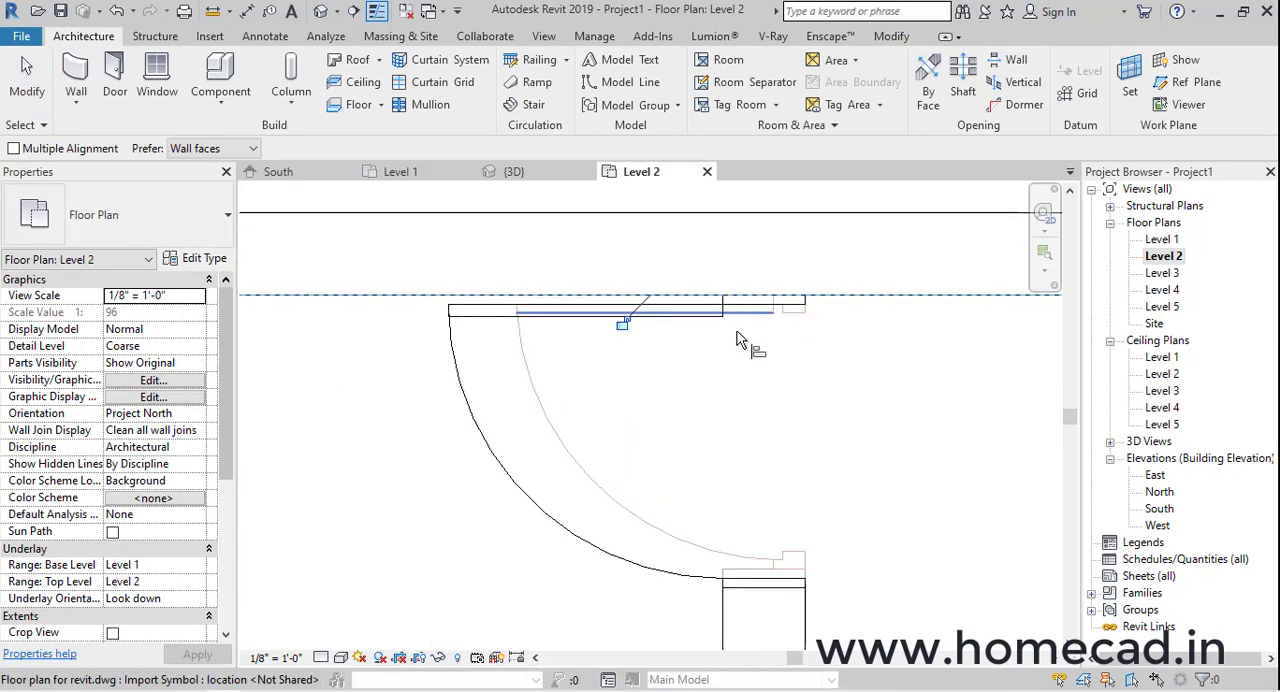
Align the upper edge of the partition's flush wood door with the lower face of the horizontal wall above it
{"action": "scroll", "coordinate": [741, 343], "scroll_direction": "down", "scroll_amount": 4}
{"action": "middle_click_drag", "start_coordinate": [749, 311], "coordinate": [795, 300]}
{"action": "scroll", "coordinate": [754, 346], "scroll_direction": "up", "scroll_amount": 5}
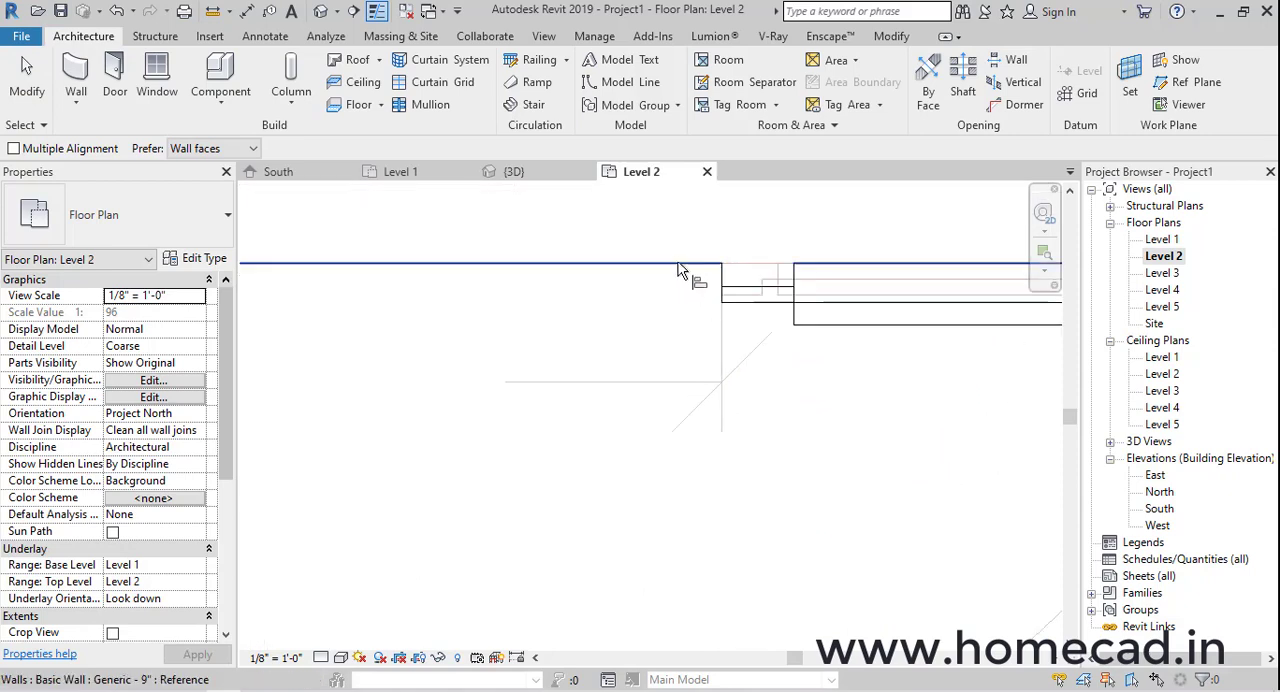
{"action": "left_click", "coordinate": [678, 267]}
{"action": "left_click", "coordinate": [734, 286]}
{"action": "scroll", "coordinate": [736, 350], "scroll_direction": "down", "scroll_amount": 5}
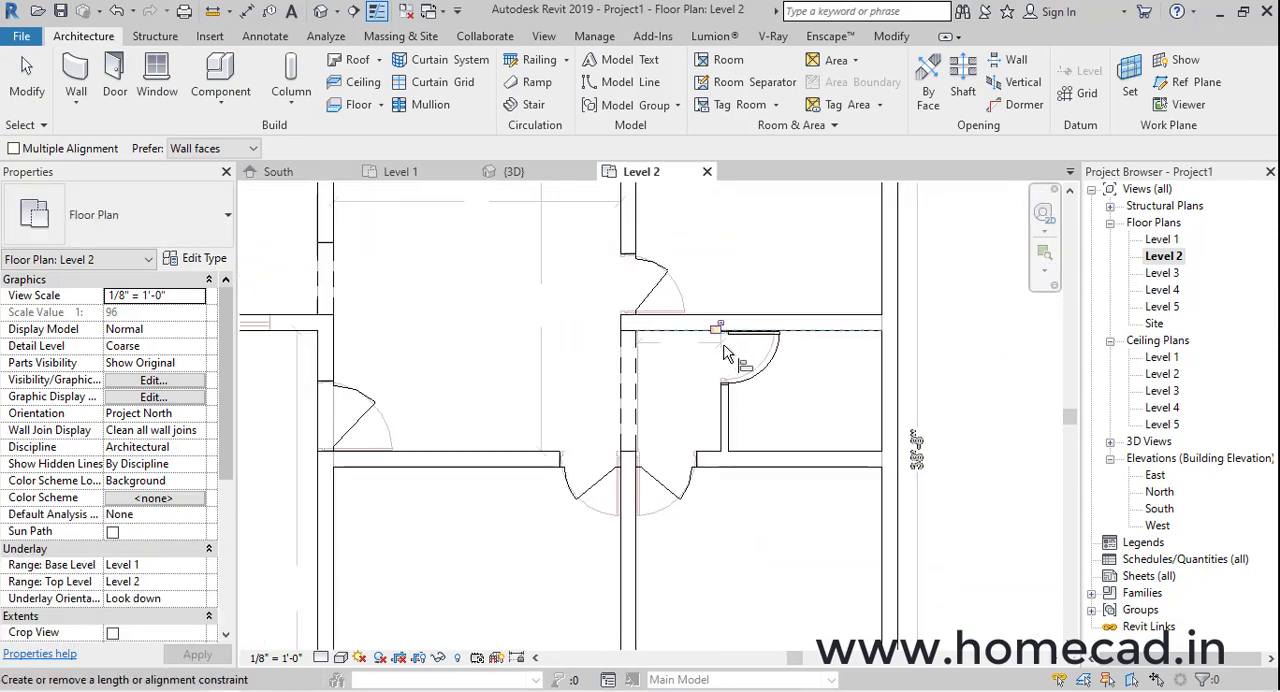
{"action": "key", "text": "Escape"}
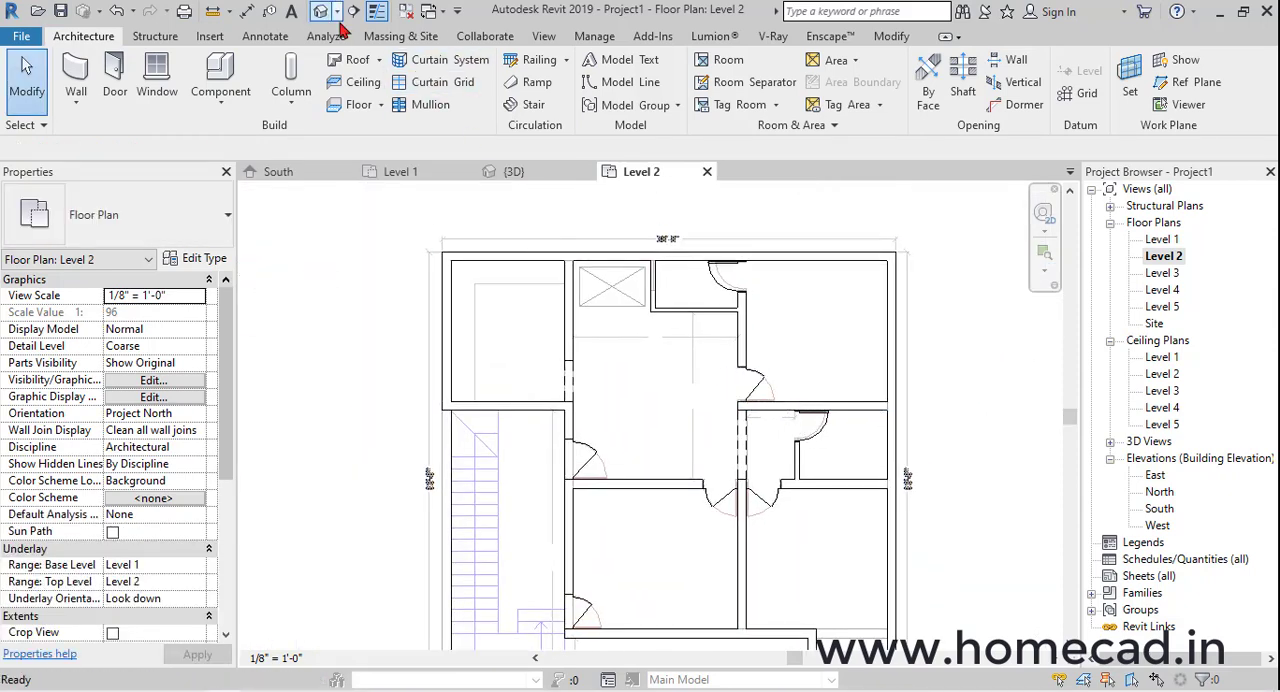
Check the new doors in the 3D view and display the Level 2 floor plan in the Wireframe visual style
{"action": "left_click", "coordinate": [323, 13]}
{"action": "scroll", "coordinate": [708, 428], "scroll_direction": "down", "scroll_amount": 6}
{"action": "middle_click_drag", "start_coordinate": [762, 446], "coordinate": [775, 343], "text": "shift"}
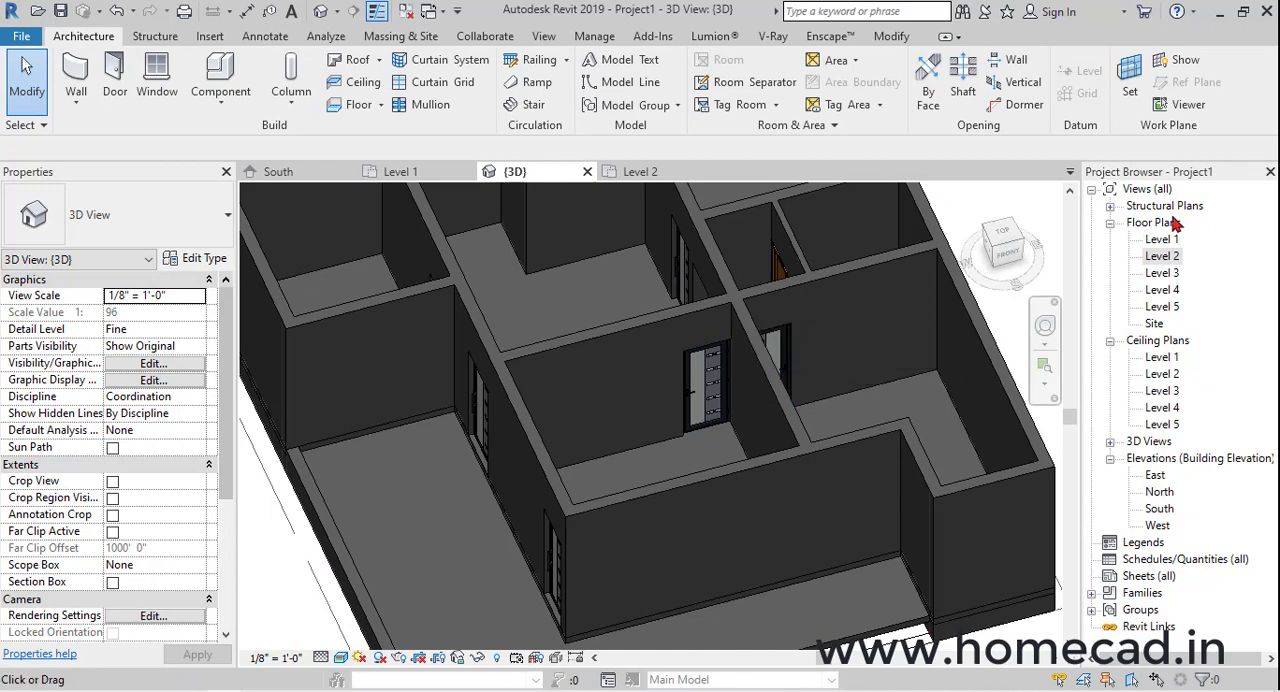
{"action": "double_click", "coordinate": [1161, 257]}
{"action": "scroll", "coordinate": [650, 460], "scroll_direction": "up", "scroll_amount": 5}
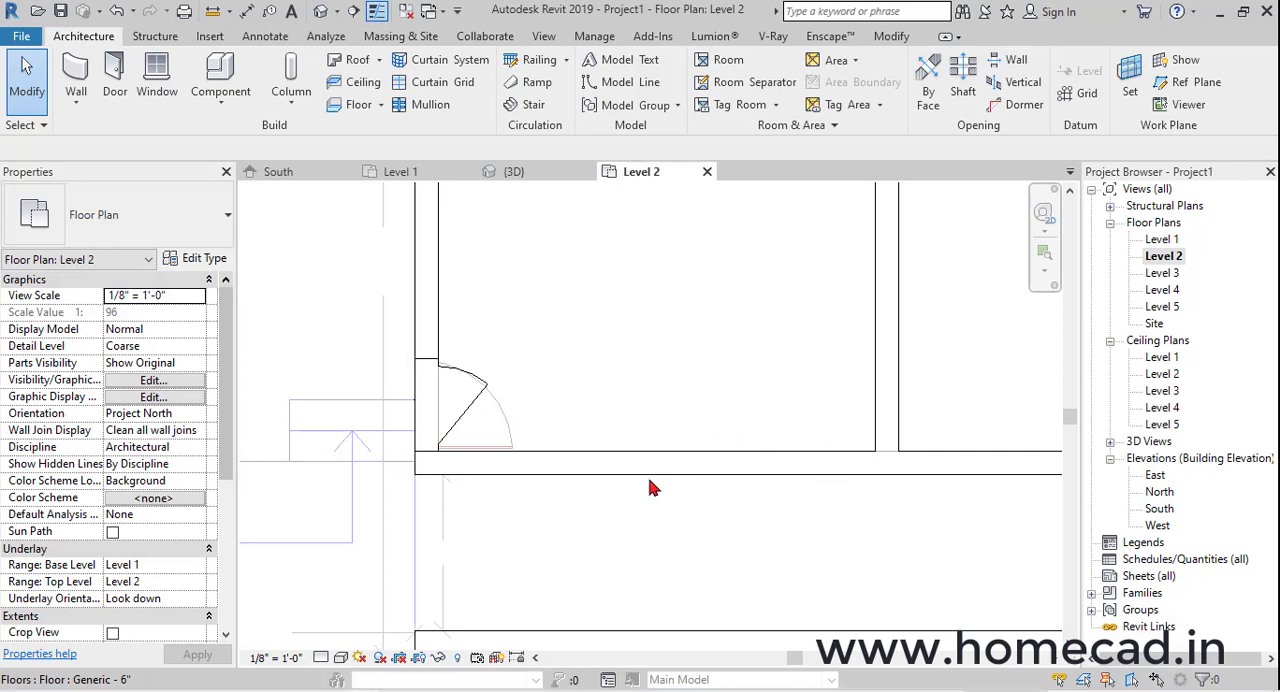
{"action": "left_click", "coordinate": [340, 662]}
{"action": "left_click", "coordinate": [400, 544]}
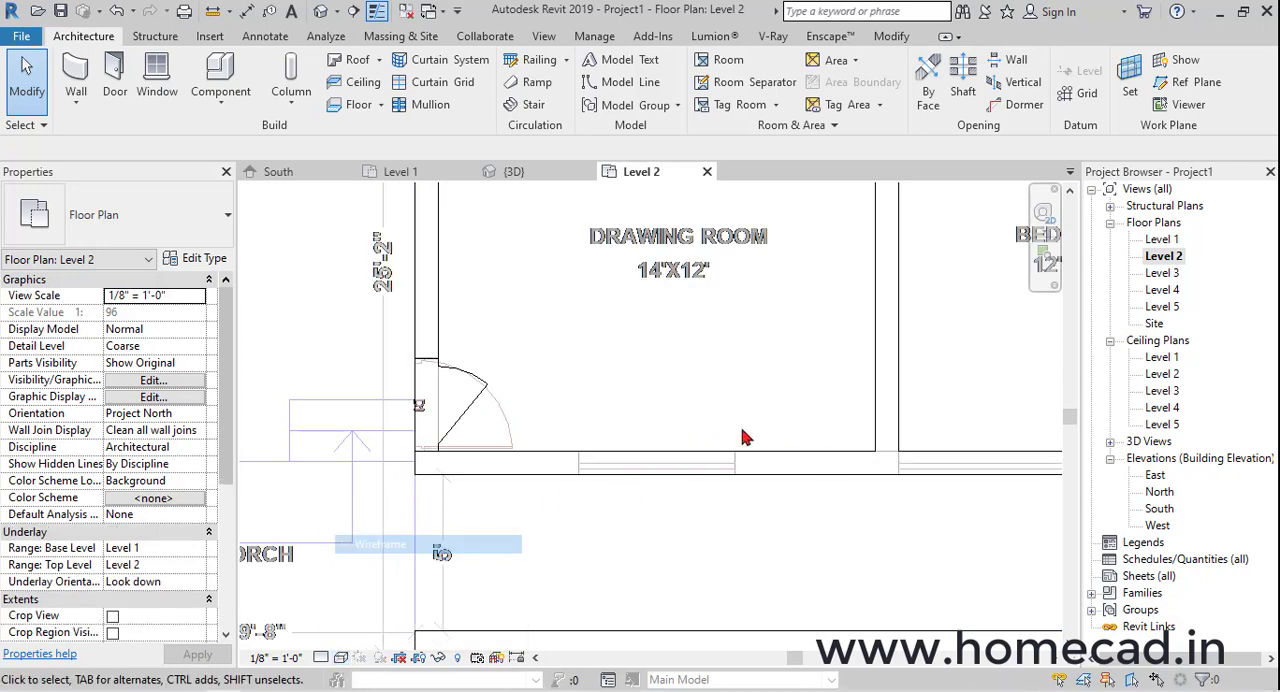
Measure the width of the window drawn in the drawing room's lower wall
{"action": "left_click", "coordinate": [213, 11]}
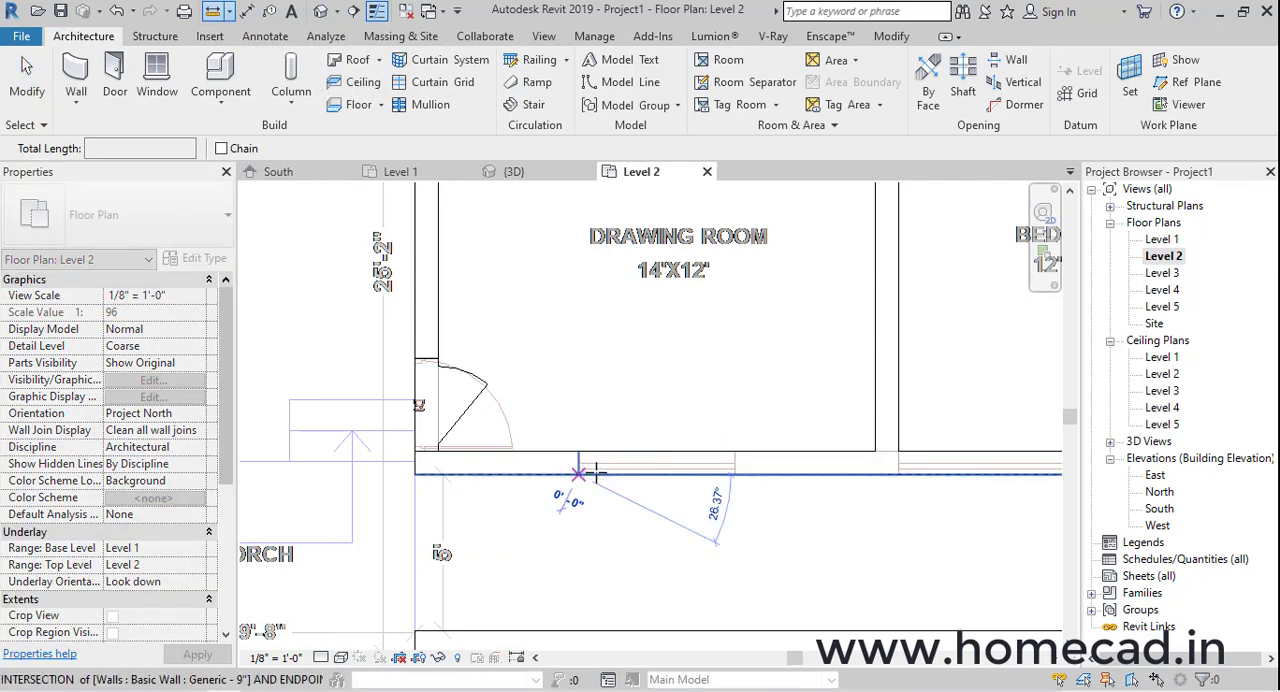
{"action": "left_click", "coordinate": [578, 472]}
{"action": "scroll", "coordinate": [735, 476], "scroll_direction": "up", "scroll_amount": 3}
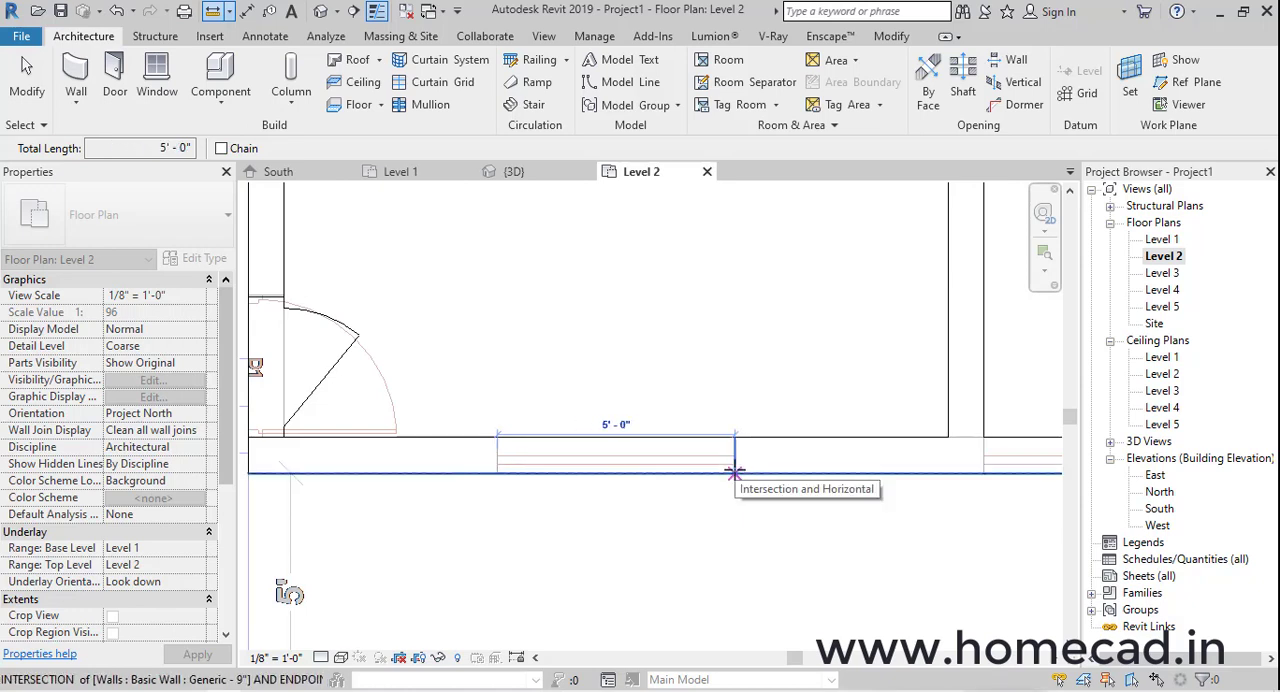
{"action": "scroll", "coordinate": [735, 472], "scroll_direction": "down", "scroll_amount": 2}
{"action": "key", "text": "Escape"}
{"action": "key", "text": "Escape"}
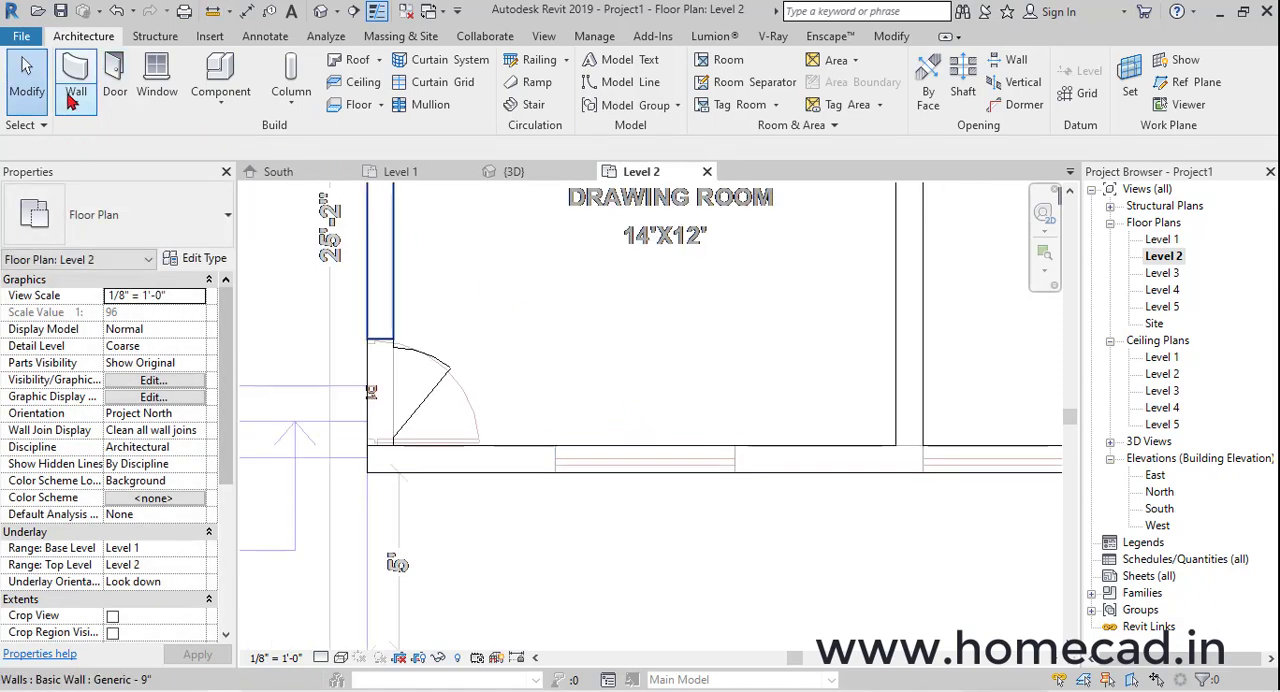
Start a wall using the Curtain Wall 1 type and enable Automatically Embed in its type properties
{"action": "left_click", "coordinate": [72, 96]}
{"action": "left_click", "coordinate": [137, 135]}
{"action": "left_click", "coordinate": [150, 215]}
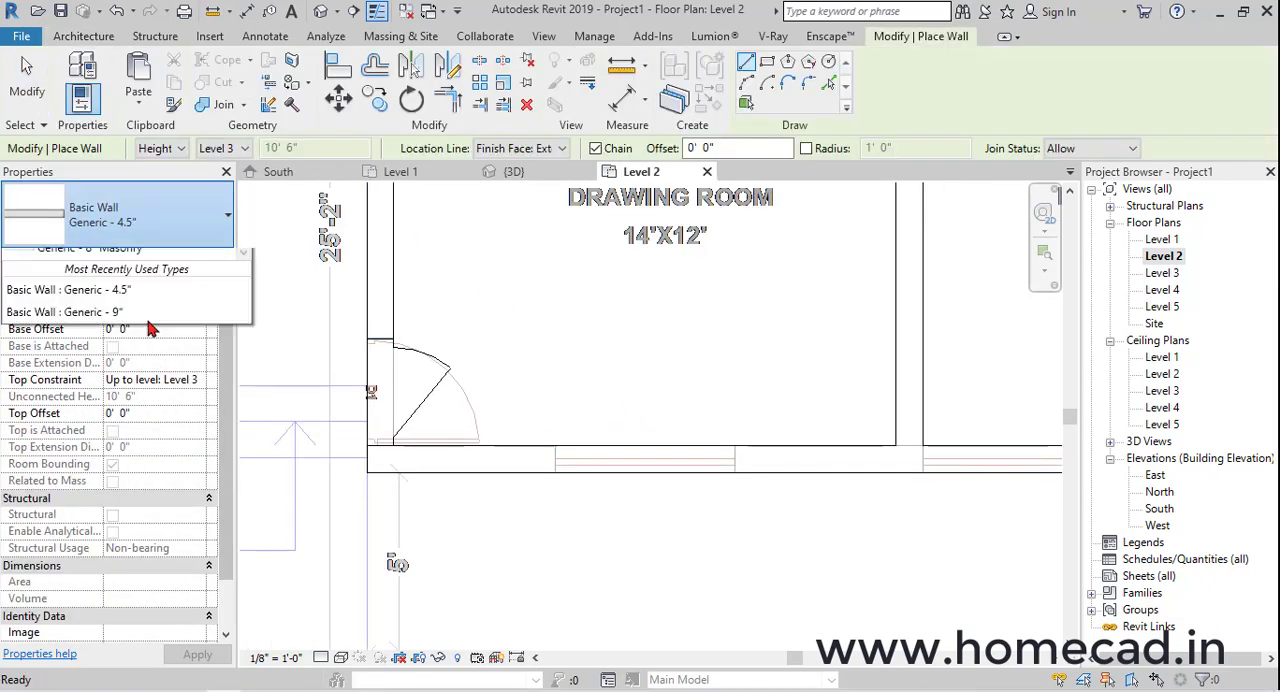
{"action": "scroll", "coordinate": [133, 443], "scroll_direction": "down", "scroll_amount": 3}
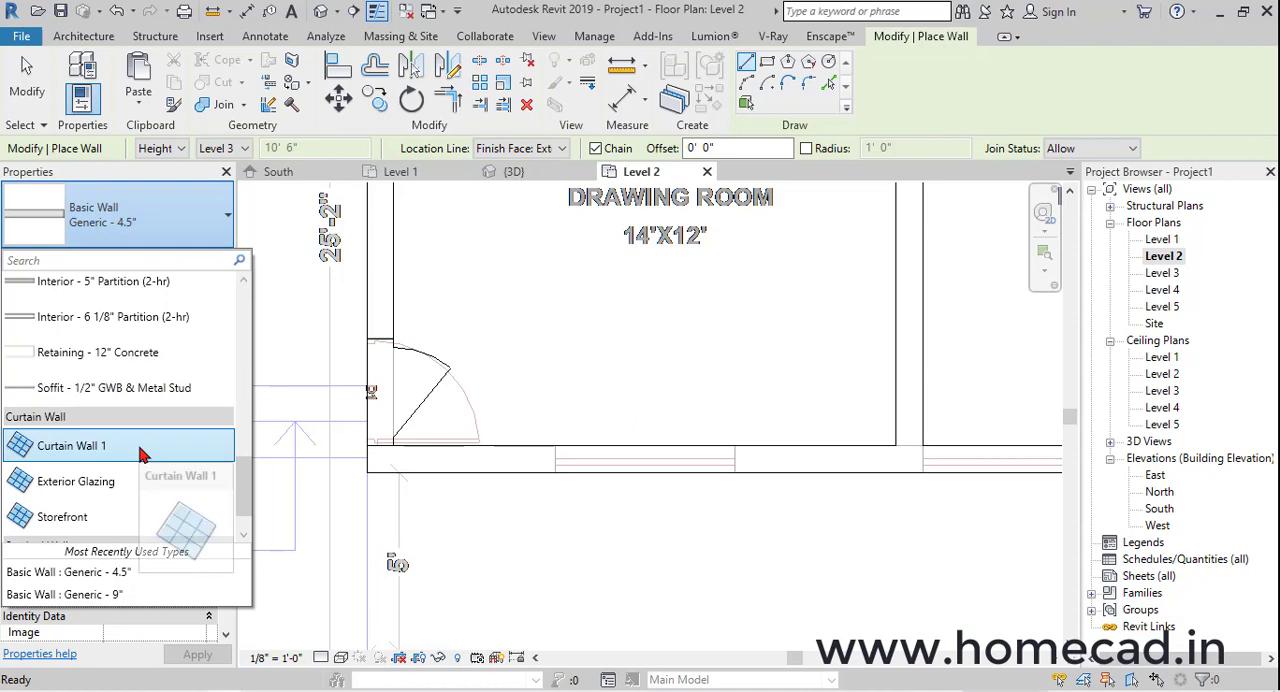
{"action": "left_click", "coordinate": [134, 444]}
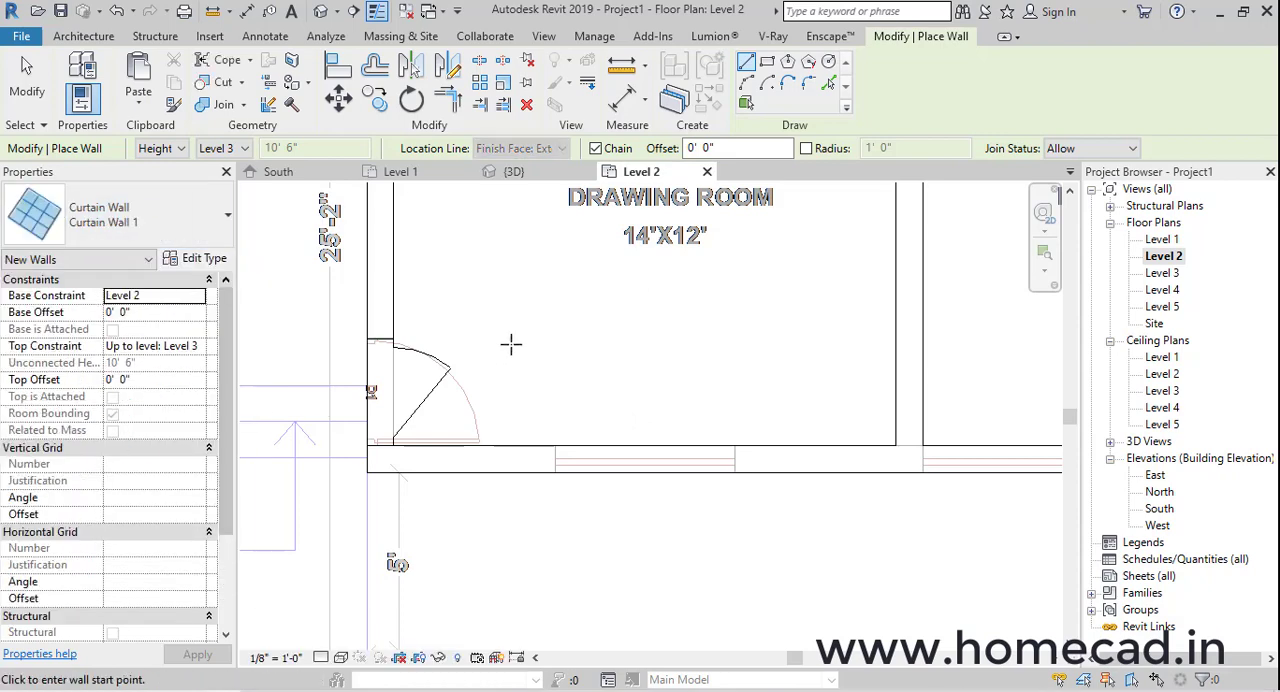
{"action": "middle_click_drag", "start_coordinate": [698, 346], "coordinate": [698, 366]}
{"action": "left_click", "coordinate": [204, 258]}
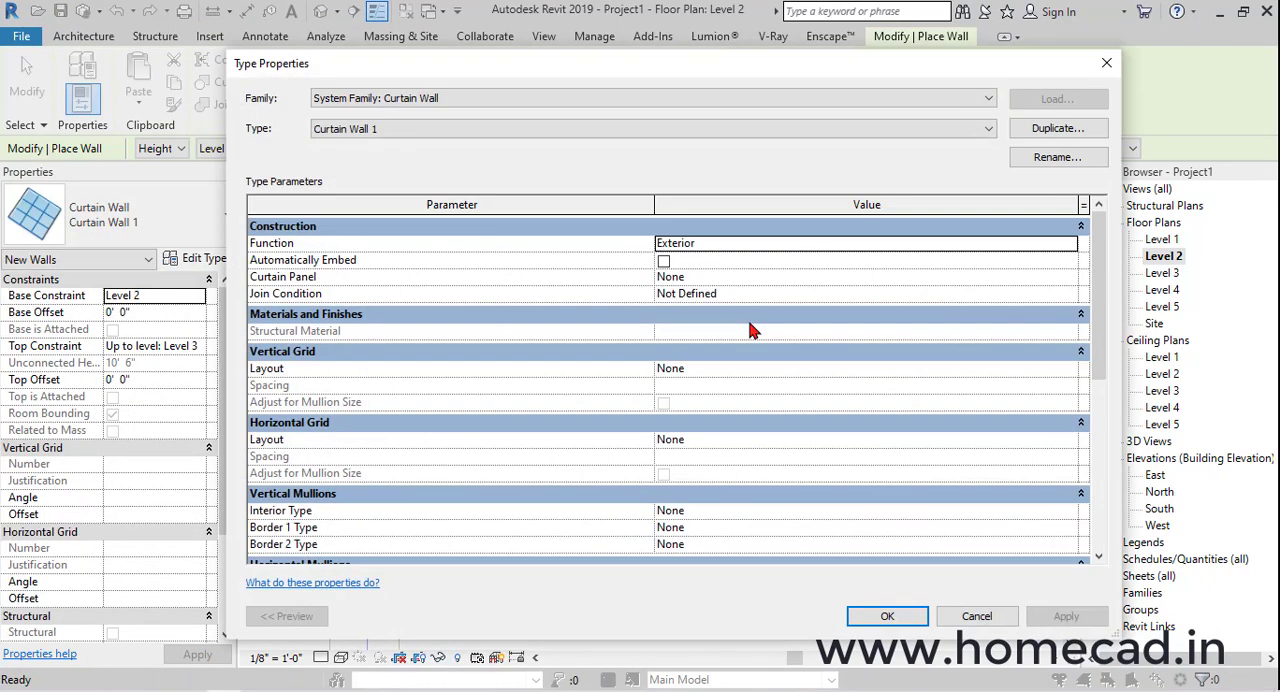
{"action": "left_click", "coordinate": [663, 261]}
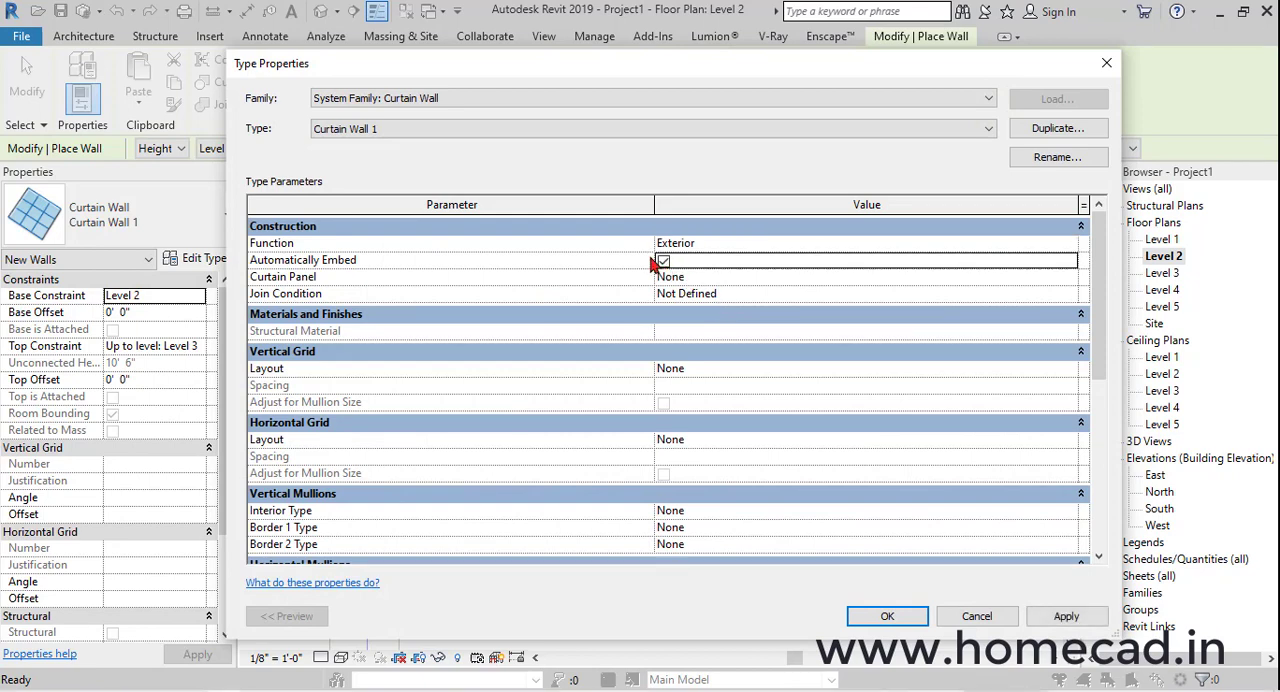
{"action": "left_click", "coordinate": [890, 614]}
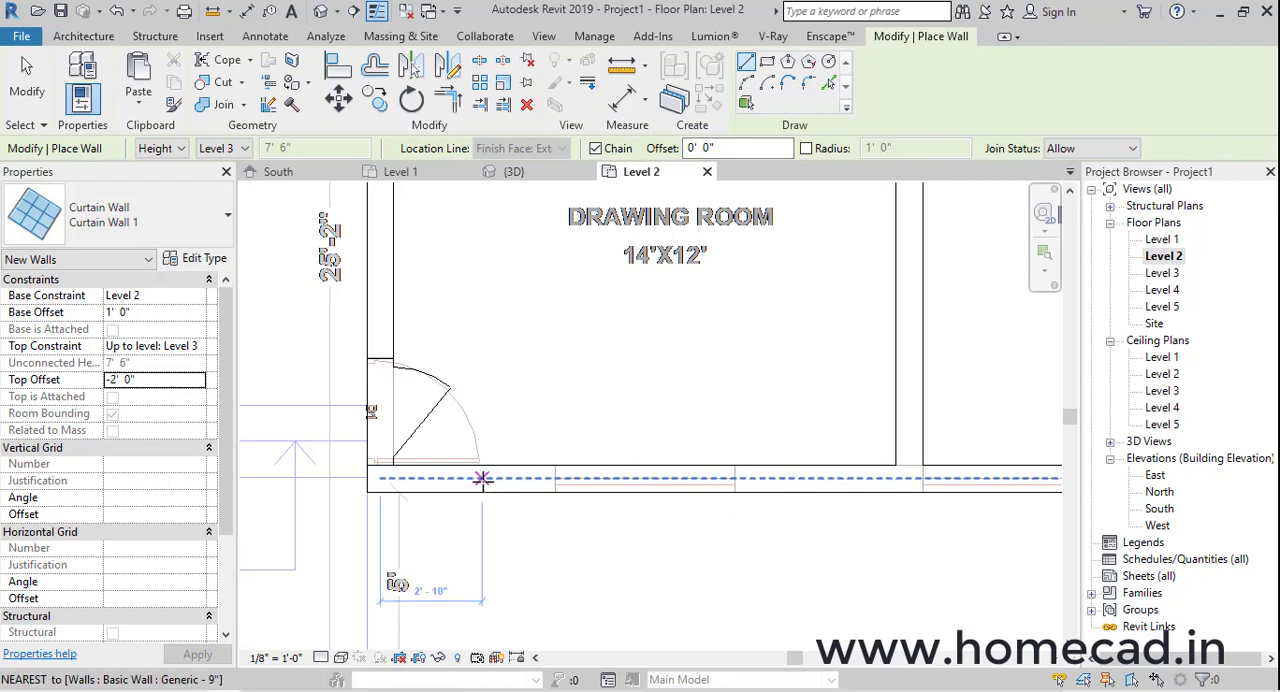
Draw a 9' curtain wall along the drawing room's lower wall, with base offset 1' 0" and top offset -2' 0"
{"action": "left_click", "coordinate": [487, 479]}
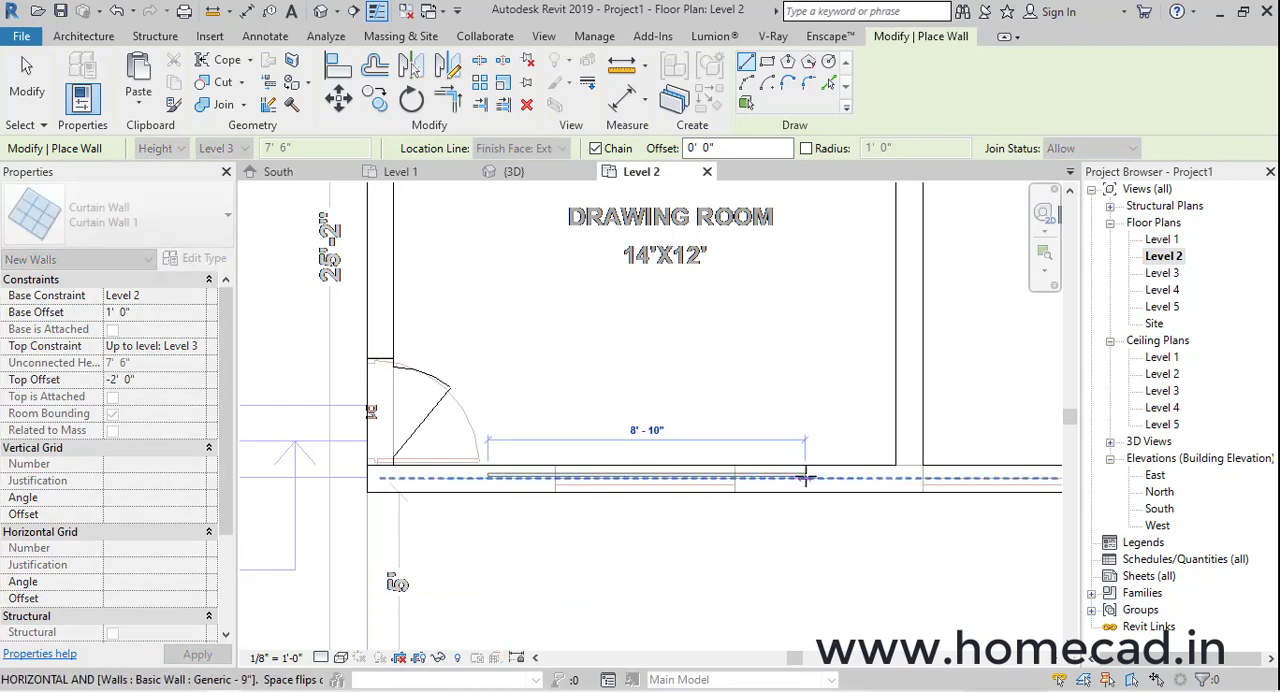
{"action": "left_click", "coordinate": [811, 479]}
{"action": "key", "text": "Escape"}
{"action": "key", "text": "Escape"}
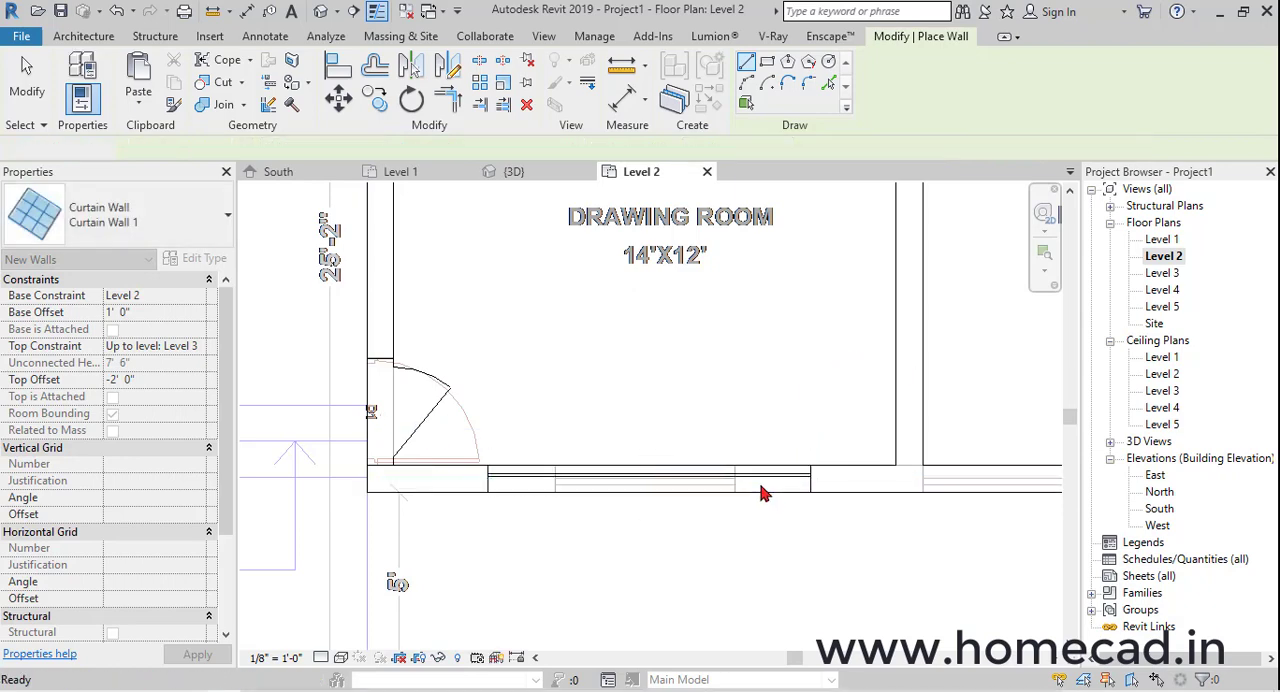
{"action": "left_click", "coordinate": [779, 482]}
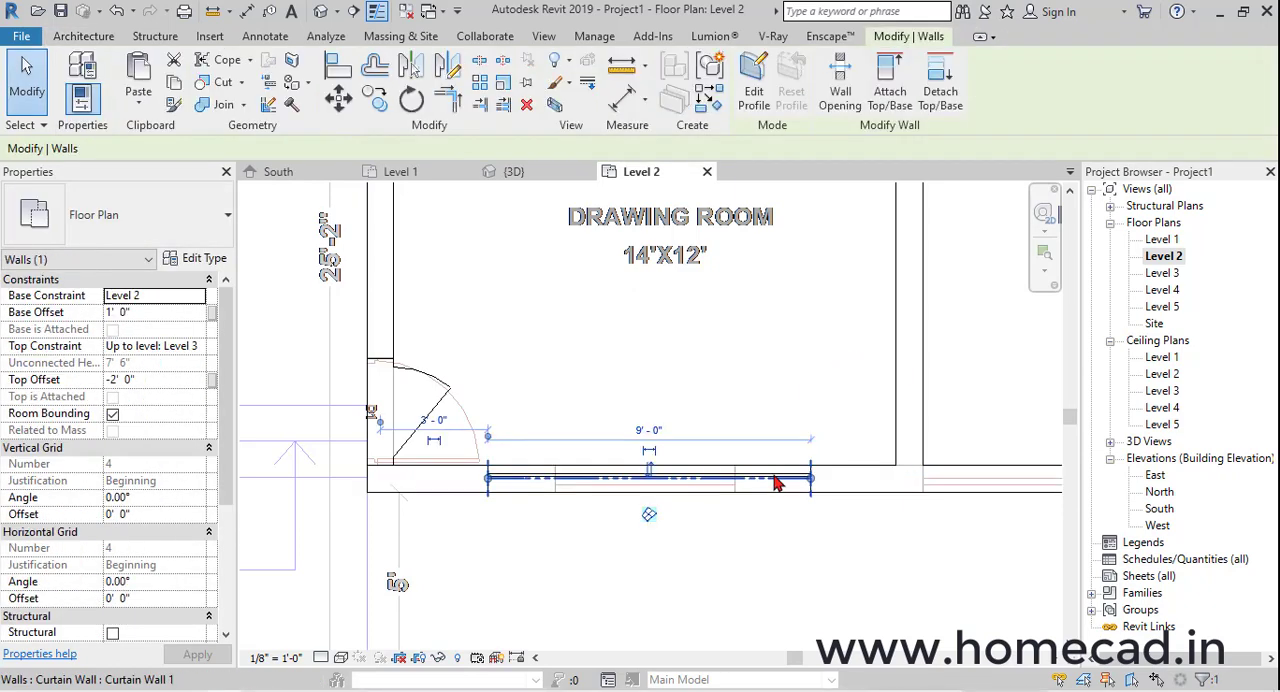
Examine the embedded curtain wall window in the 3D view from several angles
{"action": "left_click", "coordinate": [322, 11]}
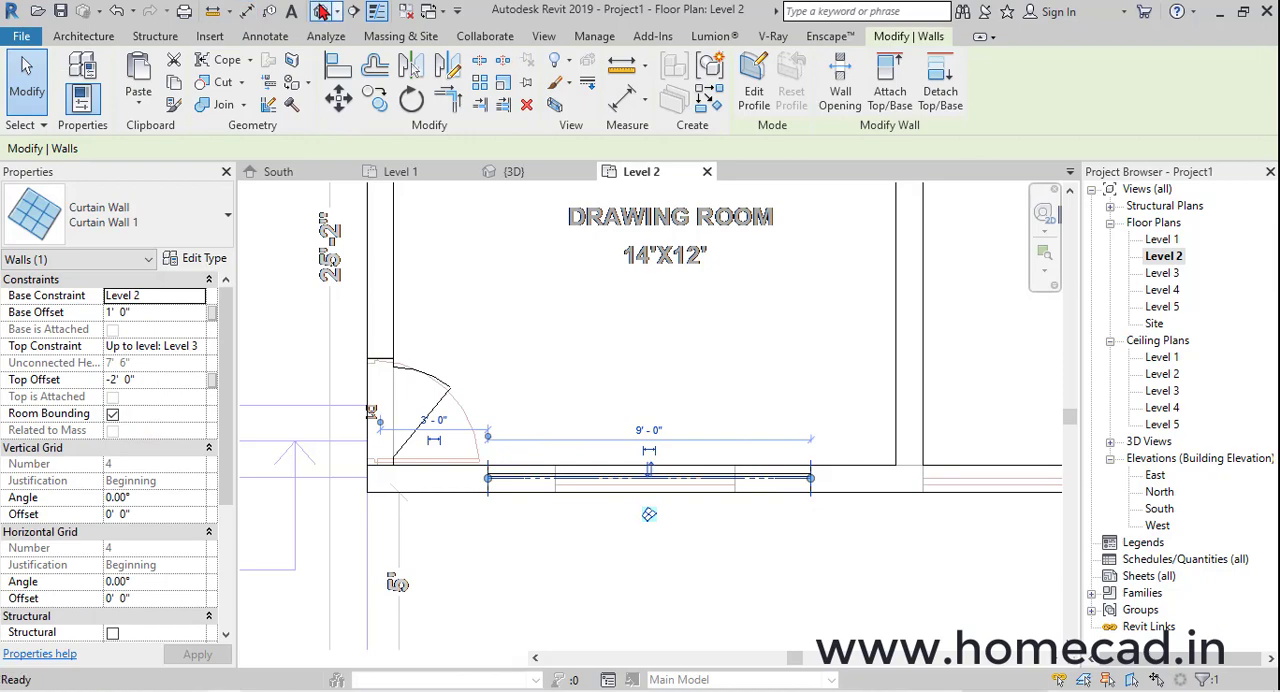
{"action": "middle_click_drag", "start_coordinate": [790, 474], "coordinate": [766, 354], "text": "shift"}
{"action": "left_click", "coordinate": [744, 348]}
{"action": "middle_click_drag", "start_coordinate": [860, 368], "coordinate": [801, 480], "text": "shift"}
{"action": "key", "text": "Escape"}
{"action": "scroll", "coordinate": [808, 355], "scroll_direction": "up", "scroll_amount": 3}
{"action": "left_click", "coordinate": [831, 357]}
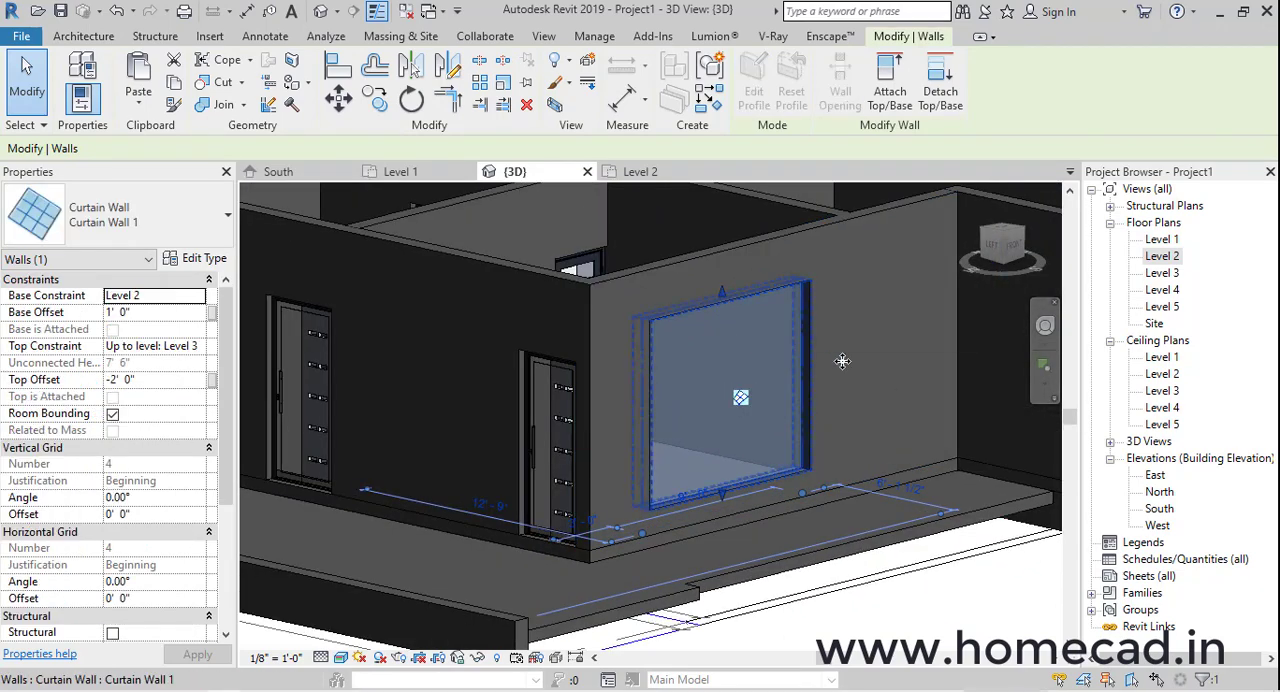
{"action": "middle_click_drag", "start_coordinate": [725, 330], "coordinate": [814, 361], "text": "shift"}
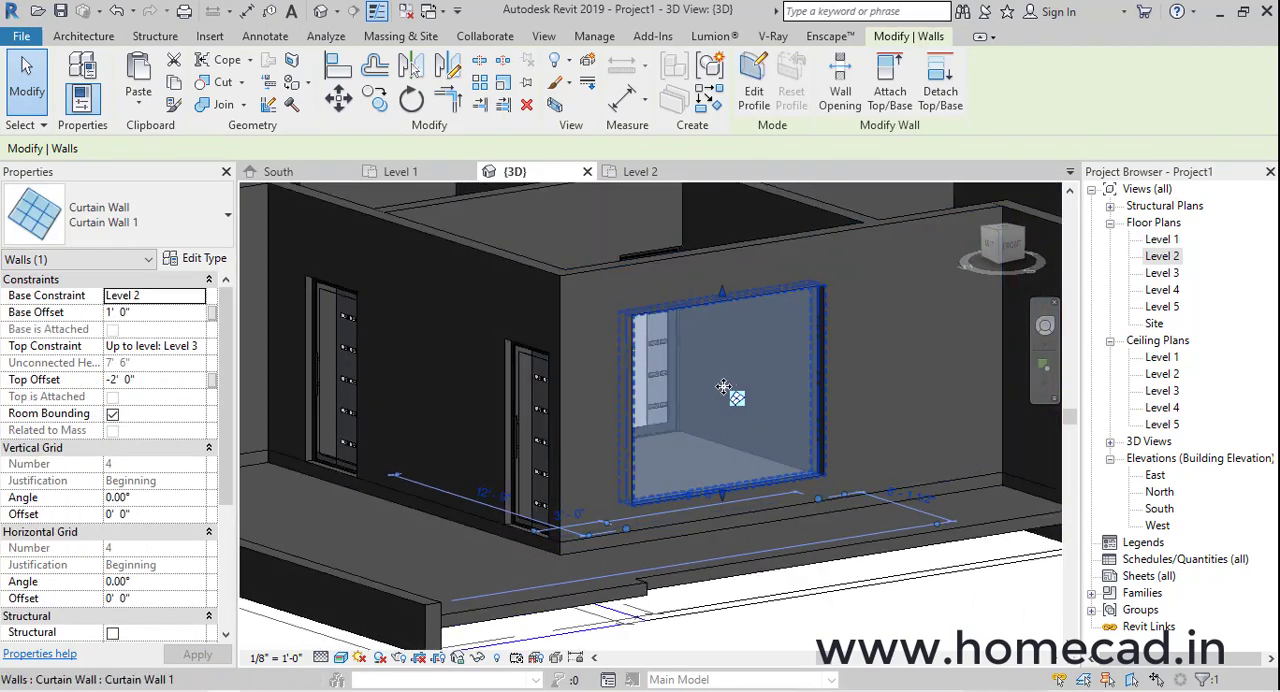
{"action": "mouse_move", "coordinate": [728, 385]}
{"action": "middle_mouse_down", "text": "shift"}
{"action": "mouse_move", "coordinate": [773, 407]}
{"action": "mouse_move", "coordinate": [738, 407]}
{"action": "middle_mouse_up", "text": "shift"}
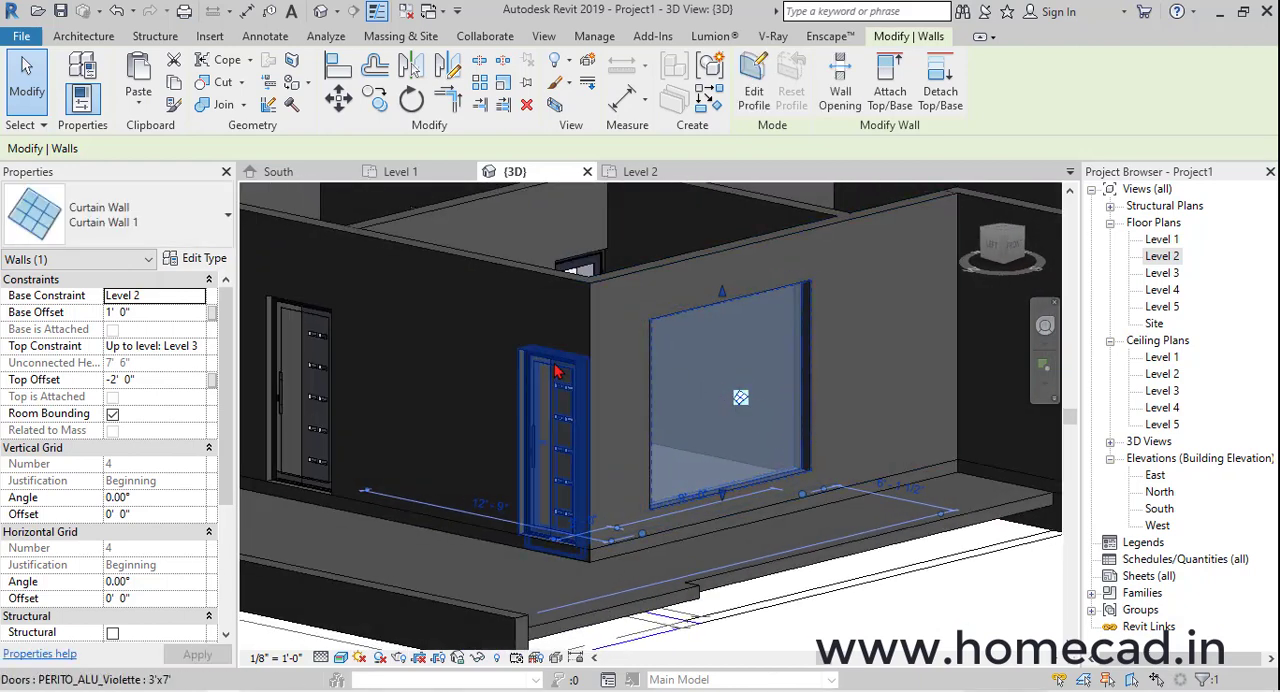
Examine the exterior doors and the wall area above them beside the curtain wall in 3D
{"action": "scroll", "coordinate": [580, 363], "scroll_direction": "up", "scroll_amount": 3}
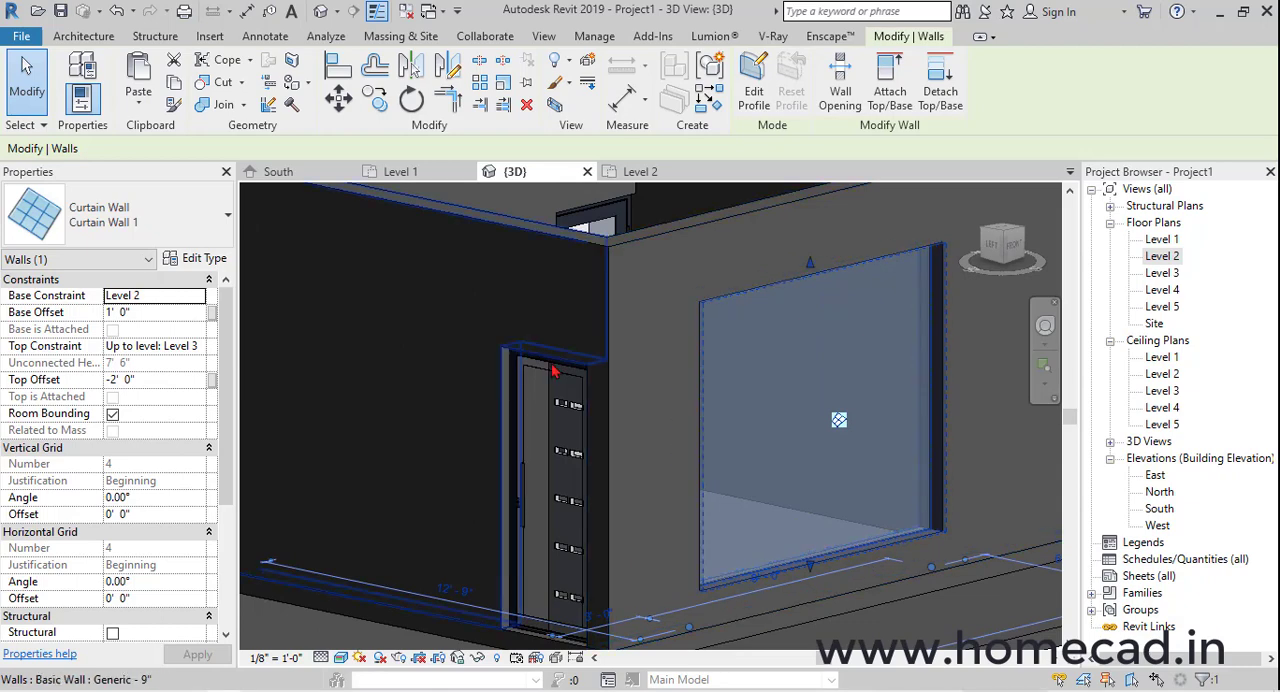
{"action": "scroll", "coordinate": [579, 385], "scroll_direction": "down", "scroll_amount": 3}
{"action": "middle_click_drag", "start_coordinate": [591, 390], "coordinate": [786, 477]}
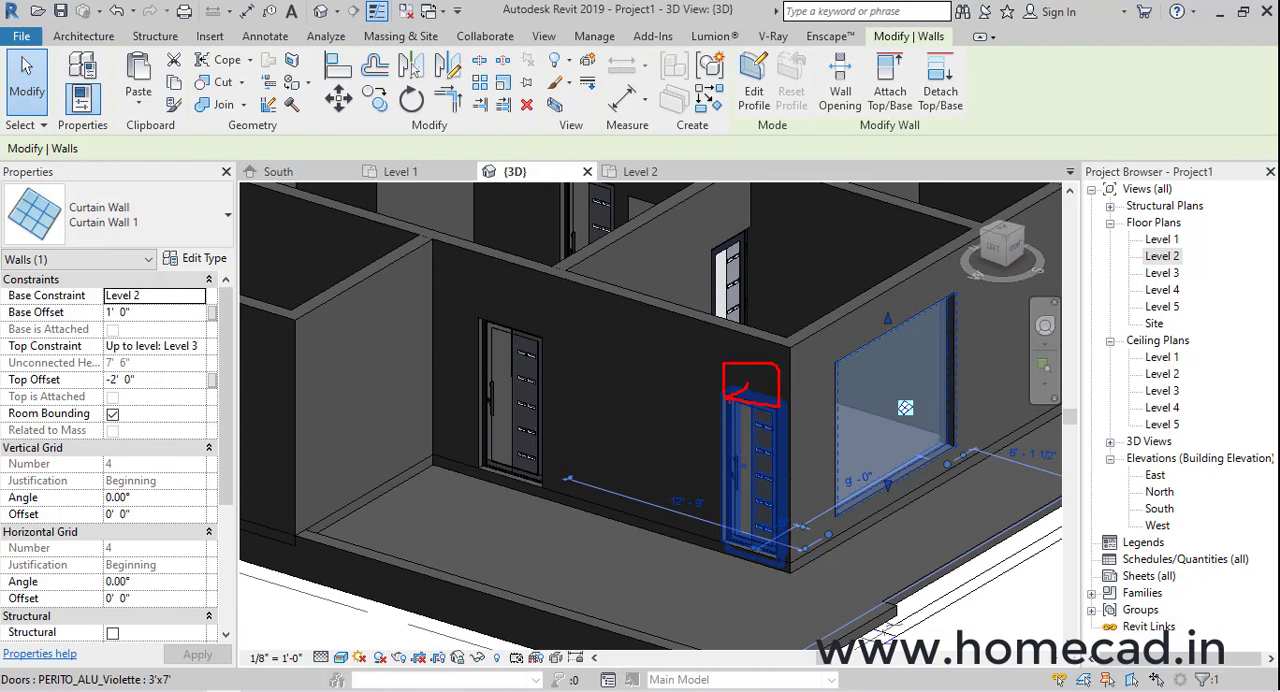
{"action": "mouse_move", "coordinate": [704, 443]}
{"action": "middle_mouse_down", "text": "shift"}
{"action": "mouse_move", "coordinate": [860, 374]}
{"action": "mouse_move", "coordinate": [684, 491]}
{"action": "mouse_move", "coordinate": [725, 429]}
{"action": "mouse_move", "coordinate": [826, 434]}
{"action": "mouse_move", "coordinate": [880, 360]}
{"action": "mouse_move", "coordinate": [906, 356]}
{"action": "mouse_move", "coordinate": [863, 394]}
{"action": "middle_mouse_up", "text": "shift"}
{"action": "scroll", "coordinate": [925, 321], "scroll_direction": "up", "scroll_amount": 5}
{"action": "scroll", "coordinate": [925, 321], "scroll_direction": "up", "scroll_amount": 2}
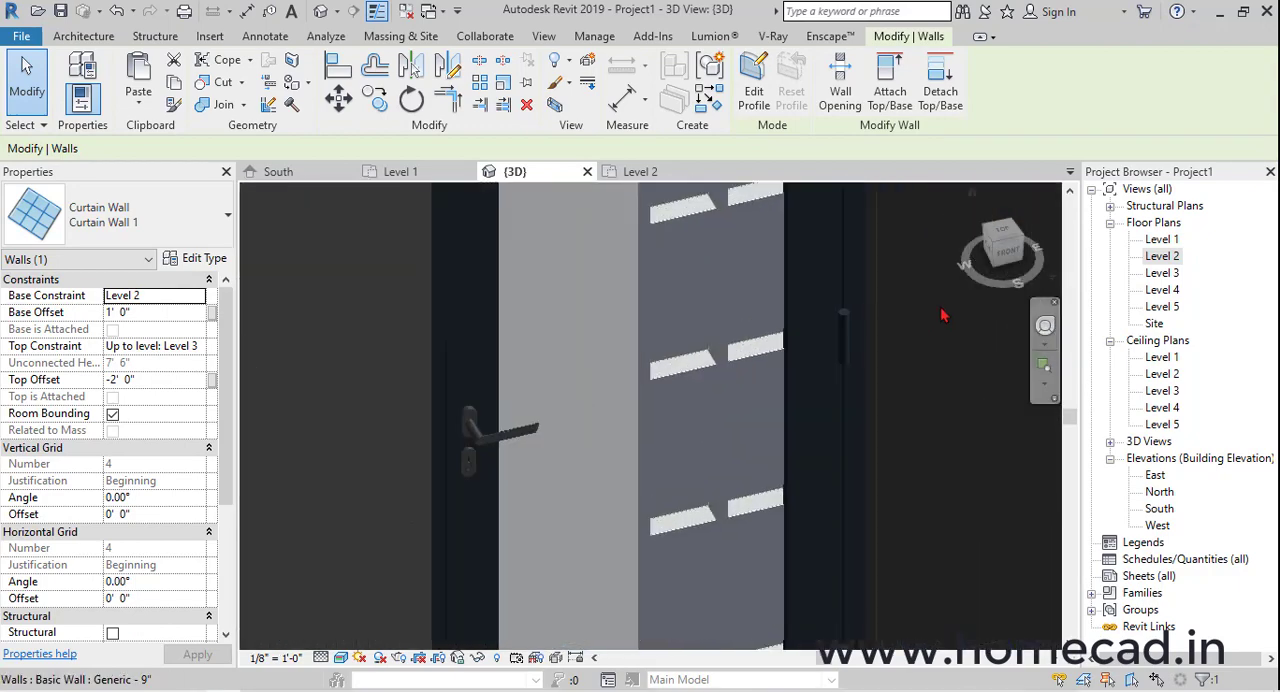
{"action": "scroll", "coordinate": [713, 372], "scroll_direction": "down", "scroll_amount": 4}
{"action": "scroll", "coordinate": [713, 372], "scroll_direction": "down", "scroll_amount": 3}
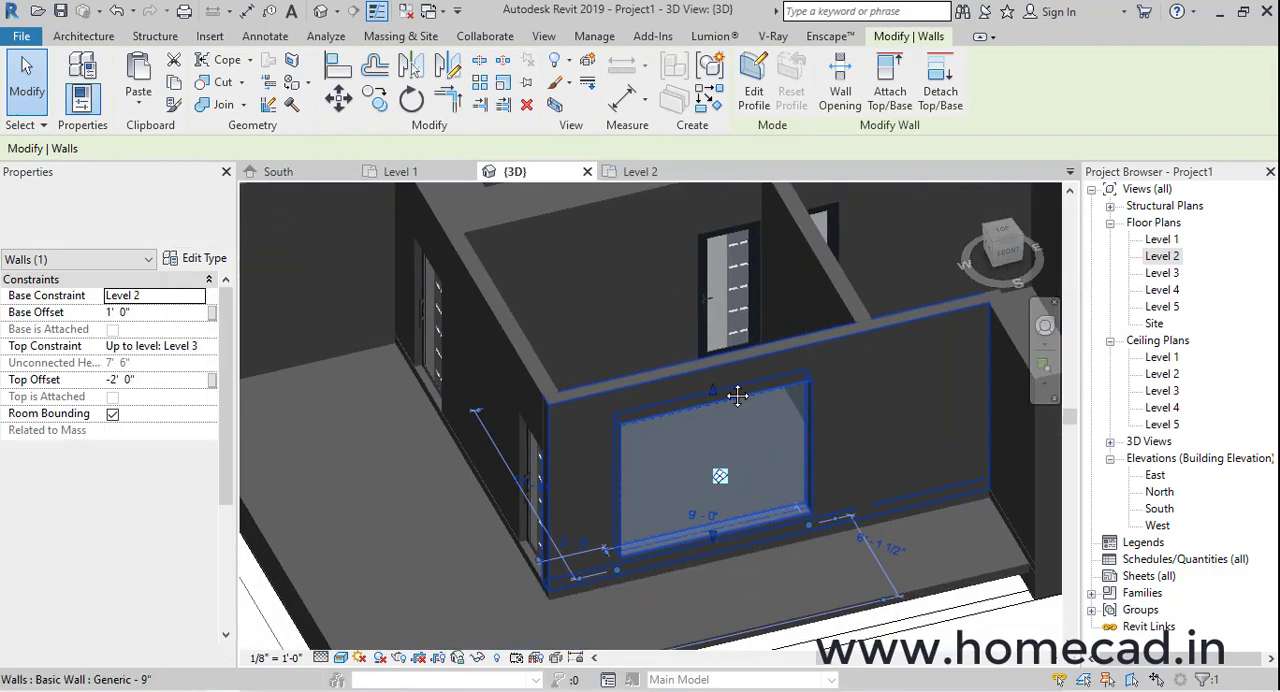
{"action": "middle_click_drag", "start_coordinate": [723, 380], "coordinate": [895, 295], "text": "shift"}
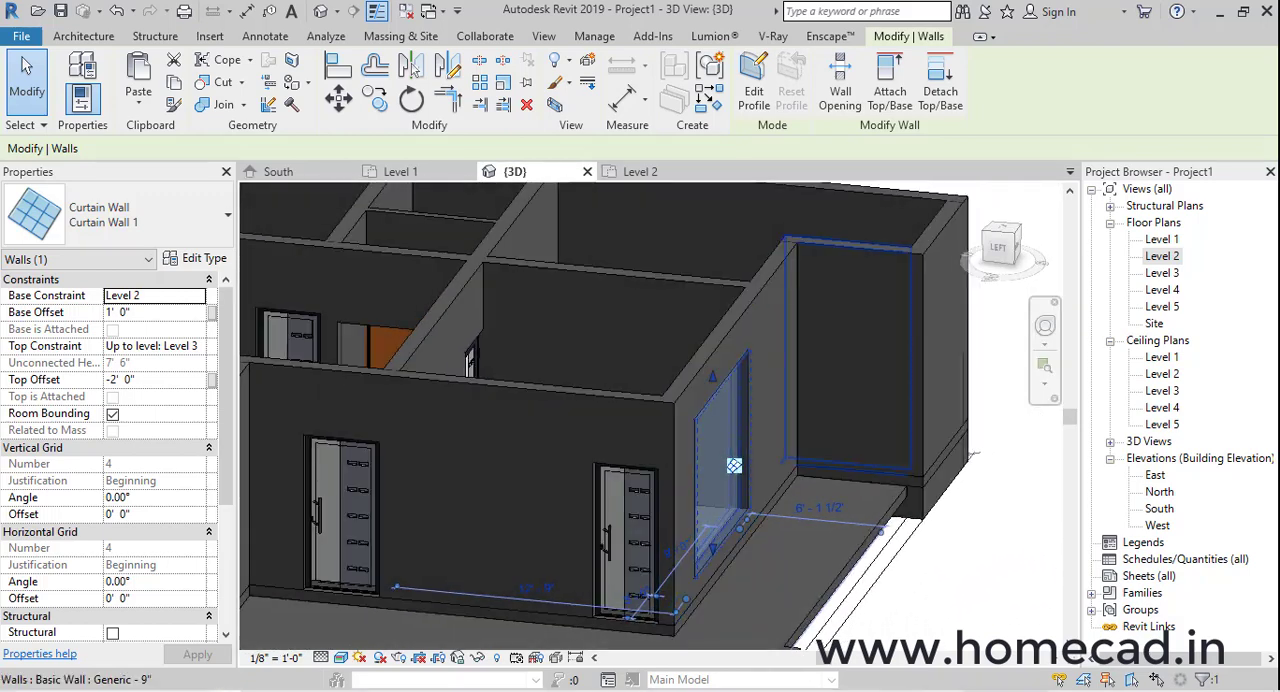
{"action": "scroll", "coordinate": [600, 552], "scroll_direction": "up", "scroll_amount": 4}
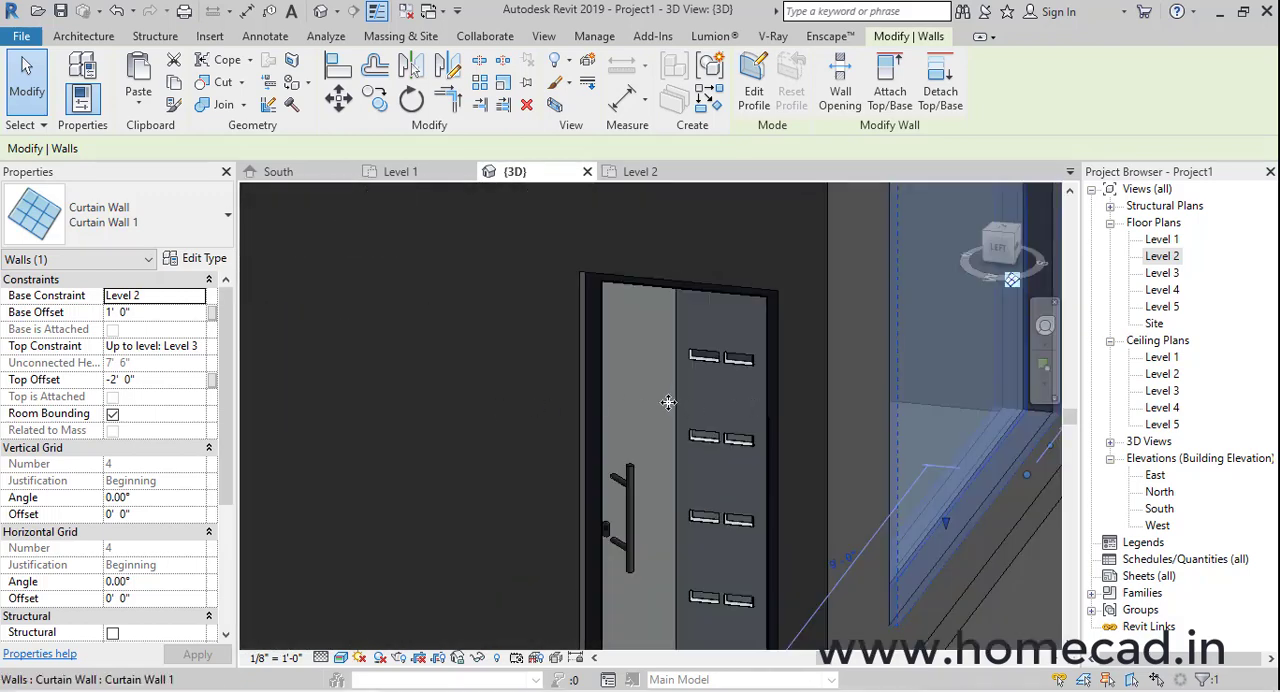
{"action": "scroll", "coordinate": [668, 402], "scroll_direction": "down", "scroll_amount": 5}
{"action": "scroll", "coordinate": [775, 400], "scroll_direction": "up", "scroll_amount": 5}
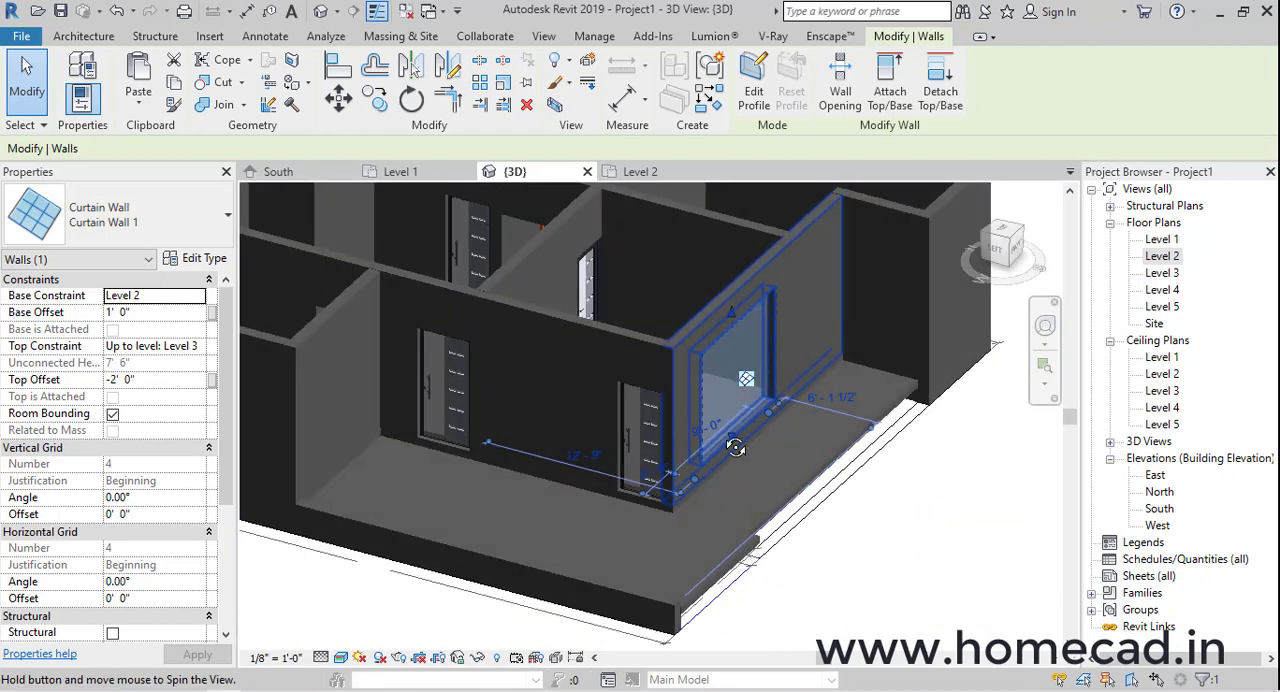
{"action": "key", "text": "Escape"}
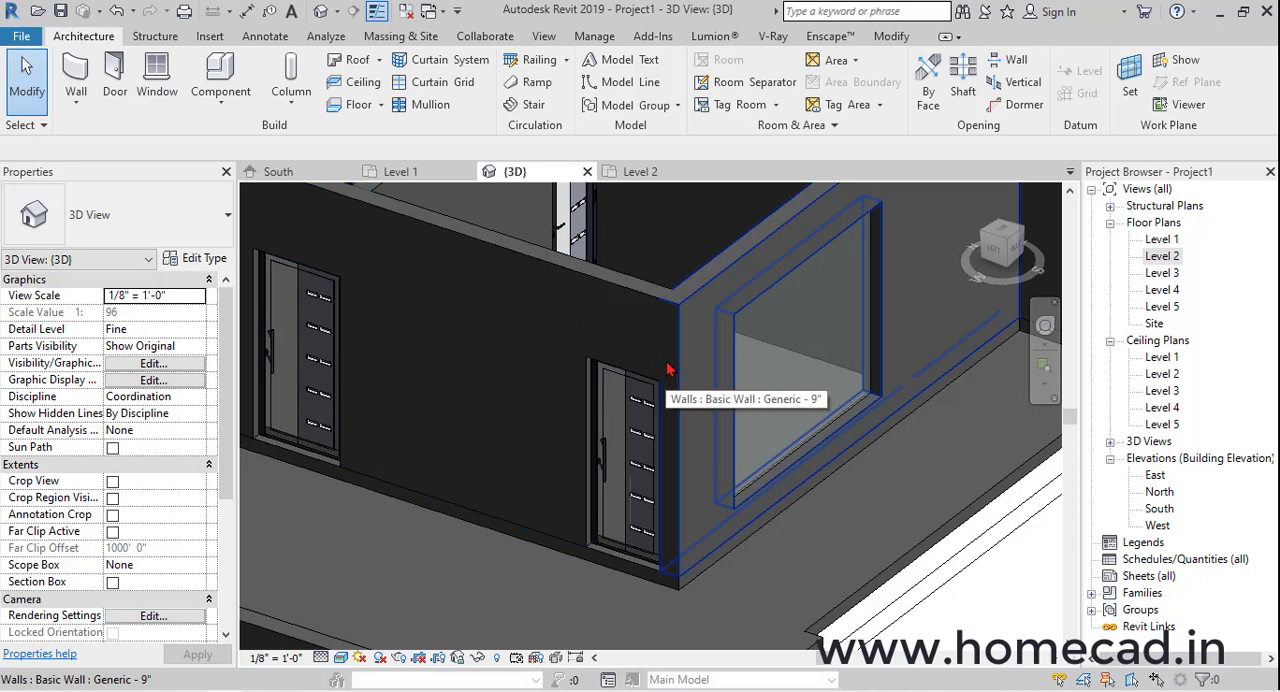
{"action": "scroll", "coordinate": [668, 370], "scroll_direction": "up", "scroll_amount": 2}
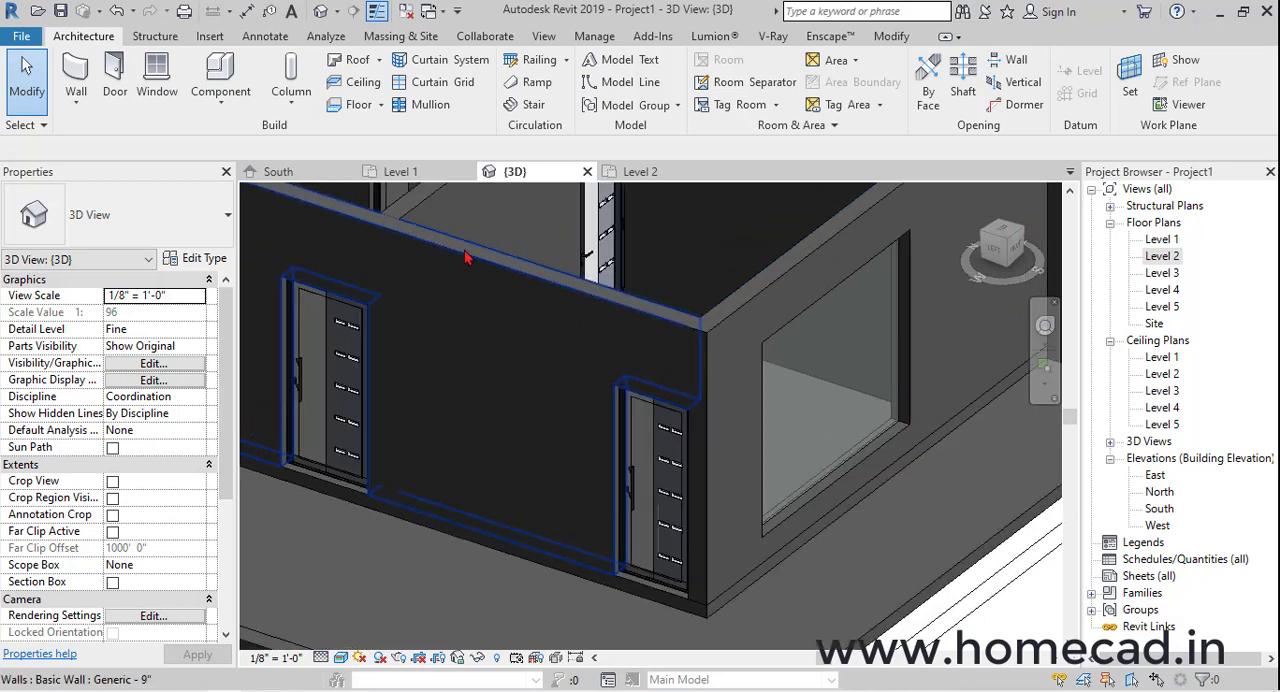
Place a Fixed 36" x 48" window in the exterior wall between the two entrance doors
{"action": "left_click", "coordinate": [157, 85]}
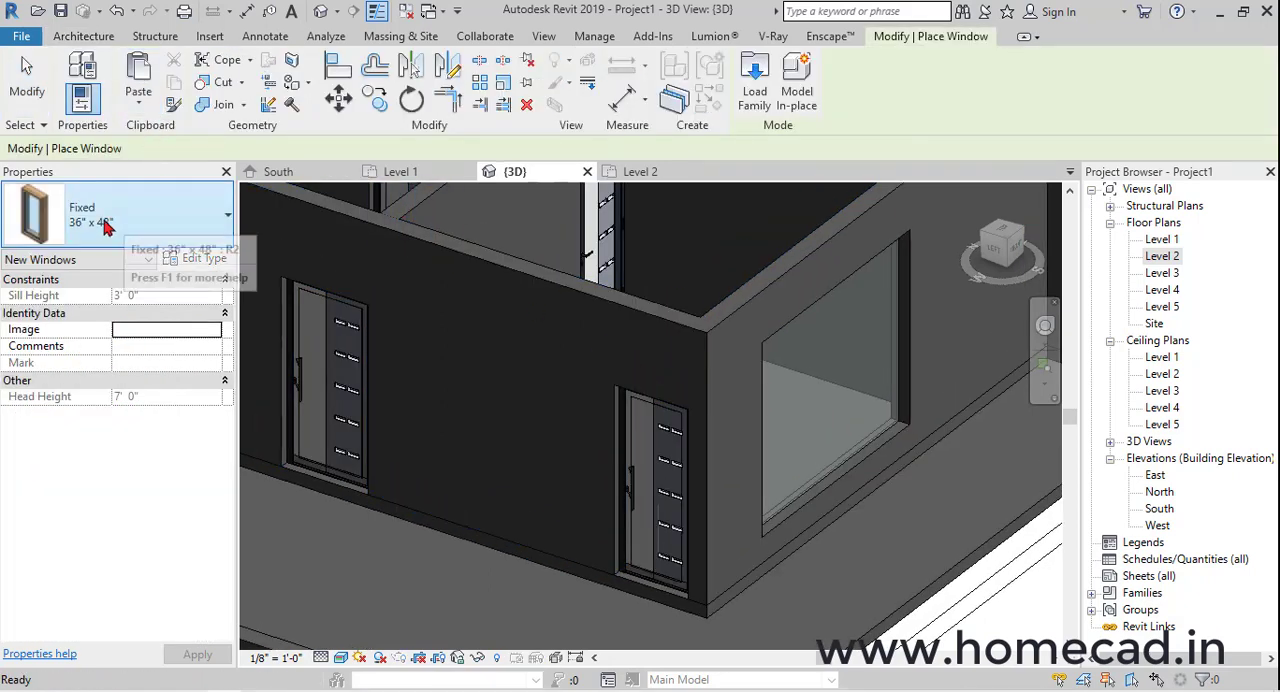
{"action": "left_click", "coordinate": [168, 229]}
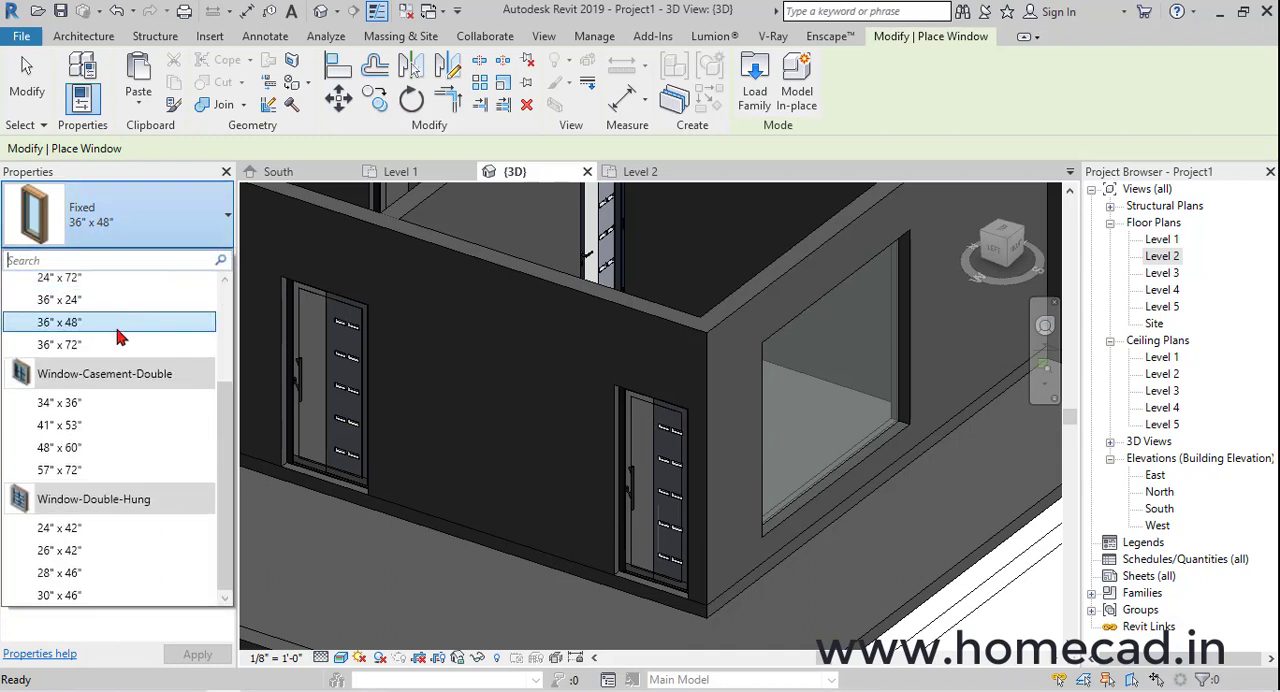
{"action": "left_click", "coordinate": [110, 411]}
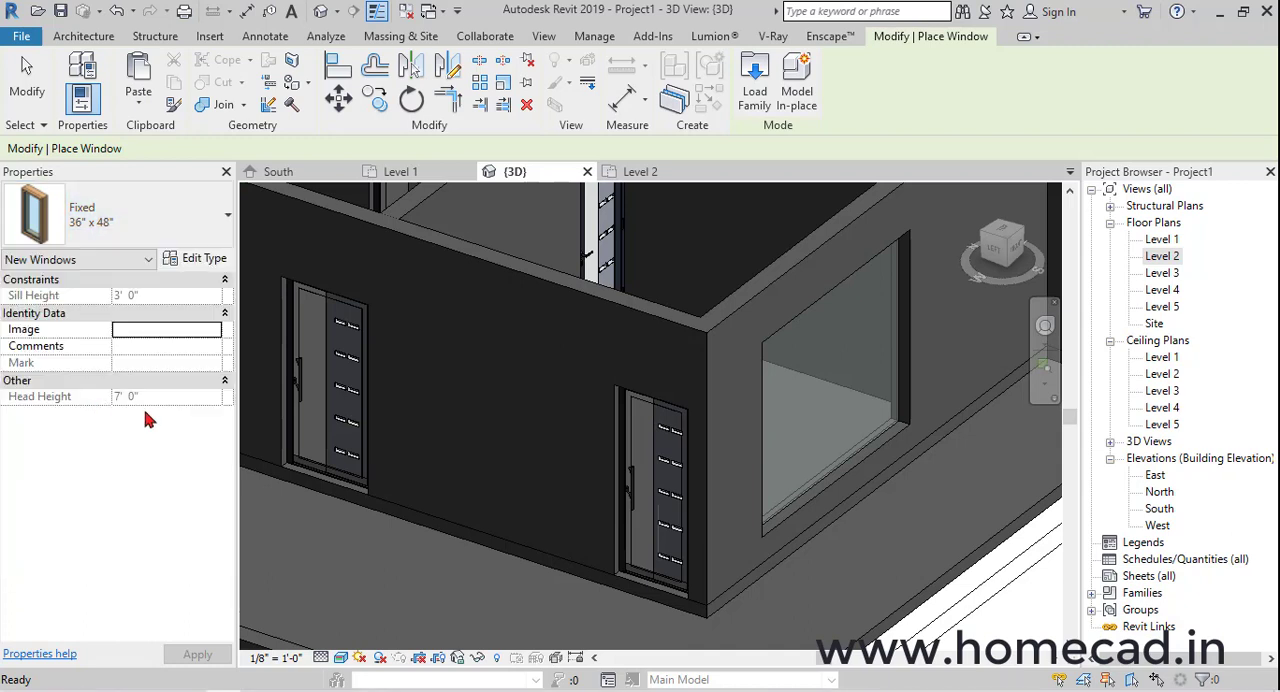
{"action": "left_click", "coordinate": [518, 372]}
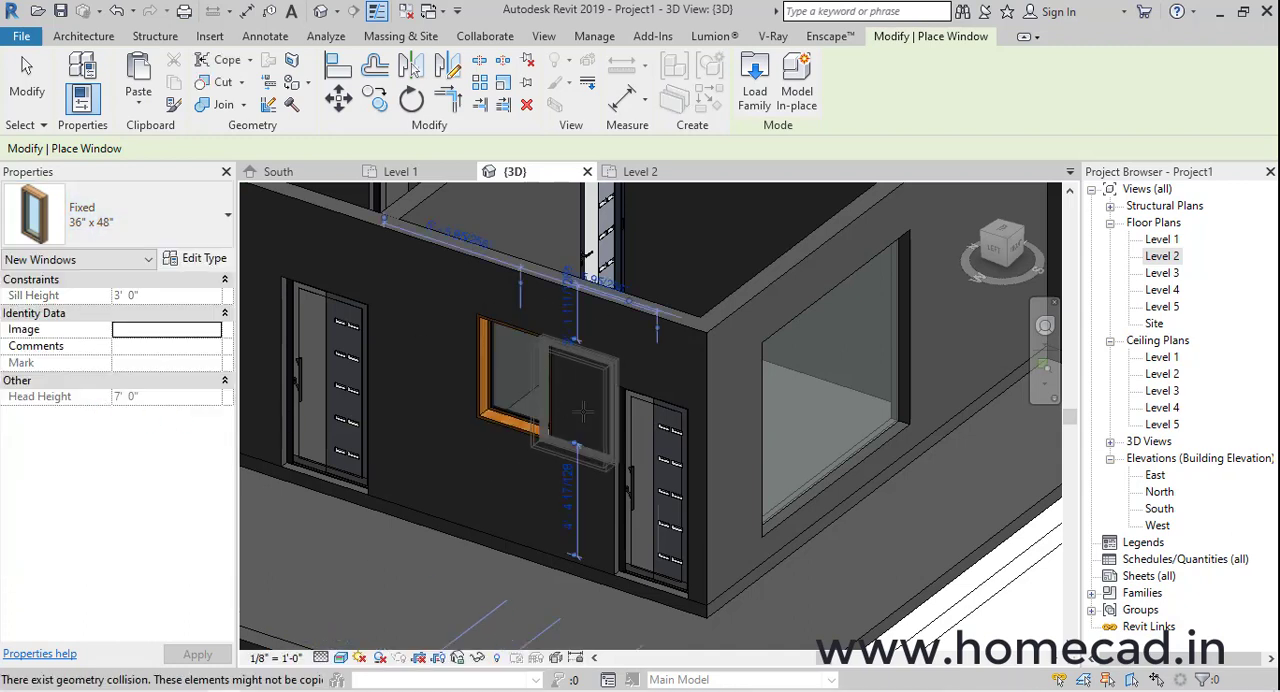
{"action": "key", "text": "Escape"}
{"action": "key", "text": "Escape"}
Look at the house from its left side in 3D and open the West elevation
{"action": "left_click", "coordinate": [995, 248]}
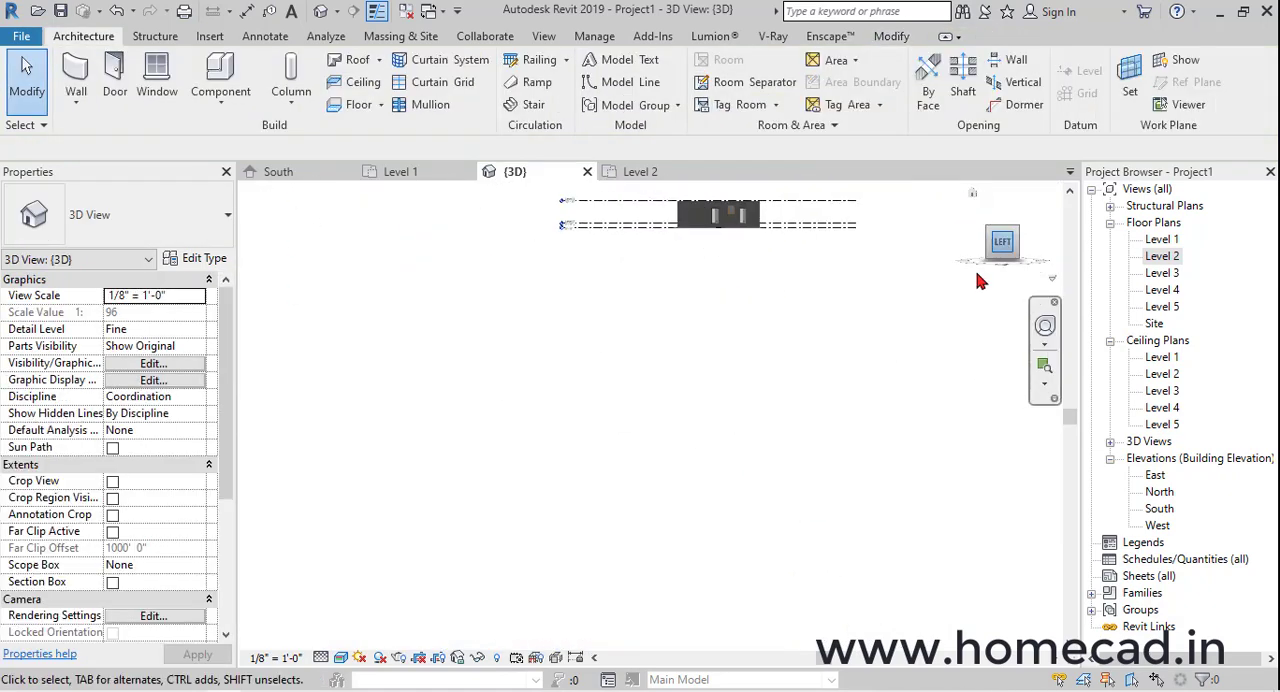
{"action": "scroll", "coordinate": [712, 503], "scroll_direction": "up", "scroll_amount": 5}
{"action": "scroll", "coordinate": [712, 503], "scroll_direction": "up", "scroll_amount": 3}
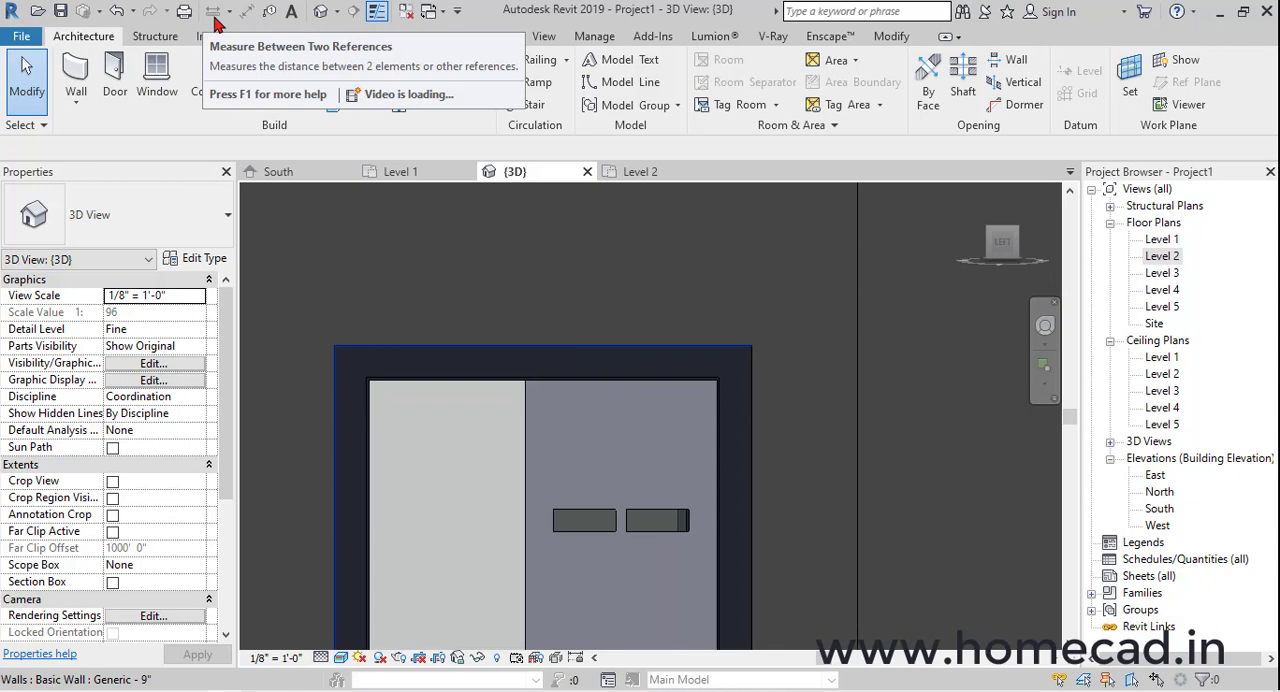
{"action": "scroll", "coordinate": [960, 372], "scroll_direction": "down", "scroll_amount": 5}
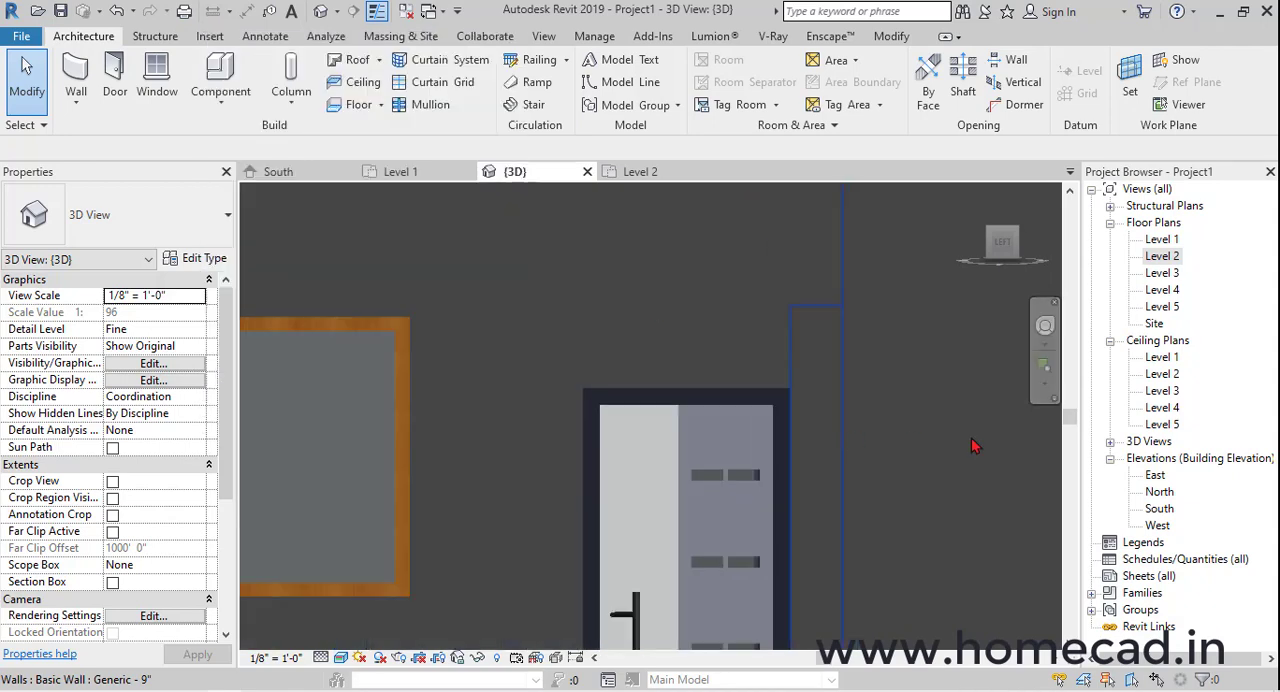
{"action": "double_click", "coordinate": [1156, 476]}
{"action": "double_click", "coordinate": [1160, 492]}
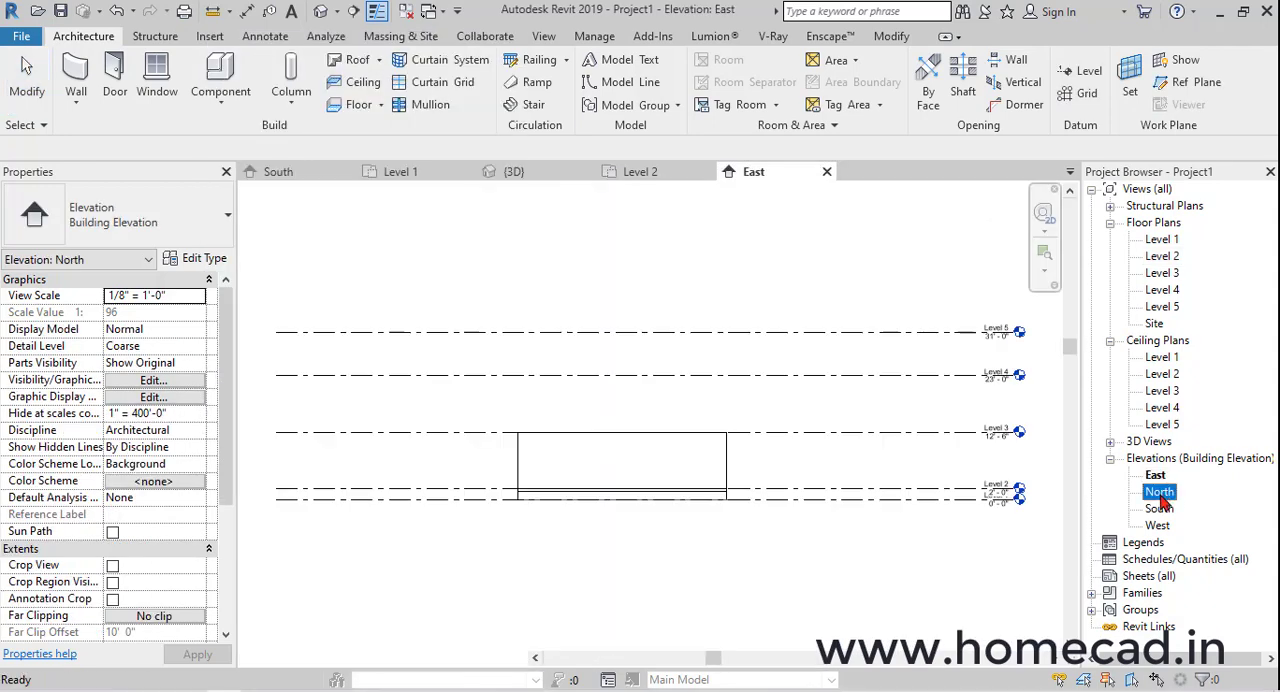
{"action": "double_click", "coordinate": [1160, 510]}
{"action": "double_click", "coordinate": [1158, 526]}
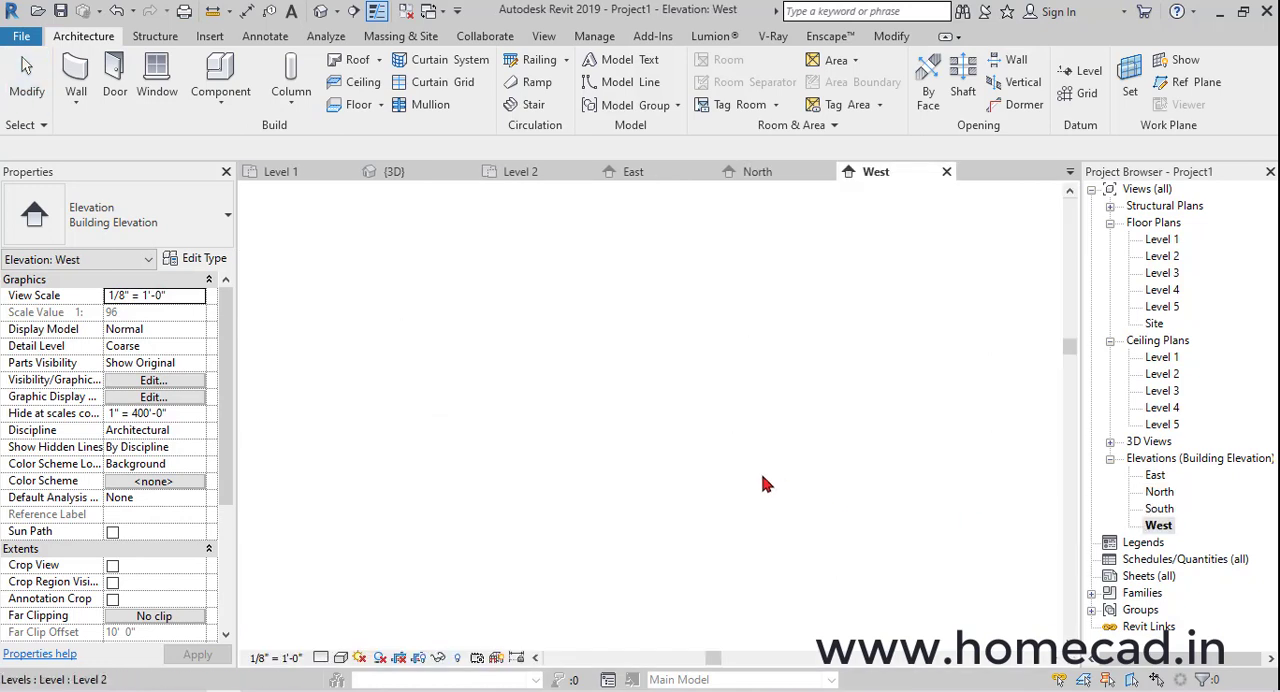
Set the West elevation's detail level to Fine
{"action": "scroll", "coordinate": [783, 472], "scroll_direction": "up", "scroll_amount": 8}
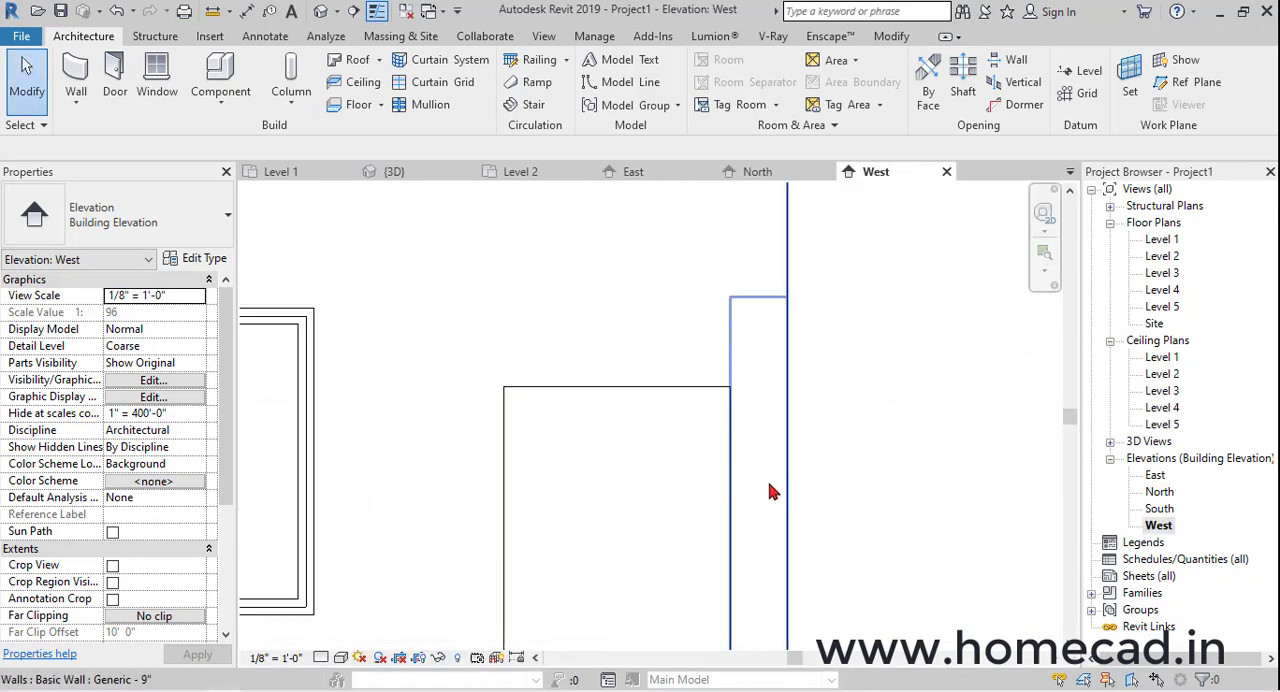
{"action": "left_click", "coordinate": [320, 657]}
{"action": "left_click", "coordinate": [335, 634]}
{"action": "scroll", "coordinate": [746, 400], "scroll_direction": "down", "scroll_amount": 2}
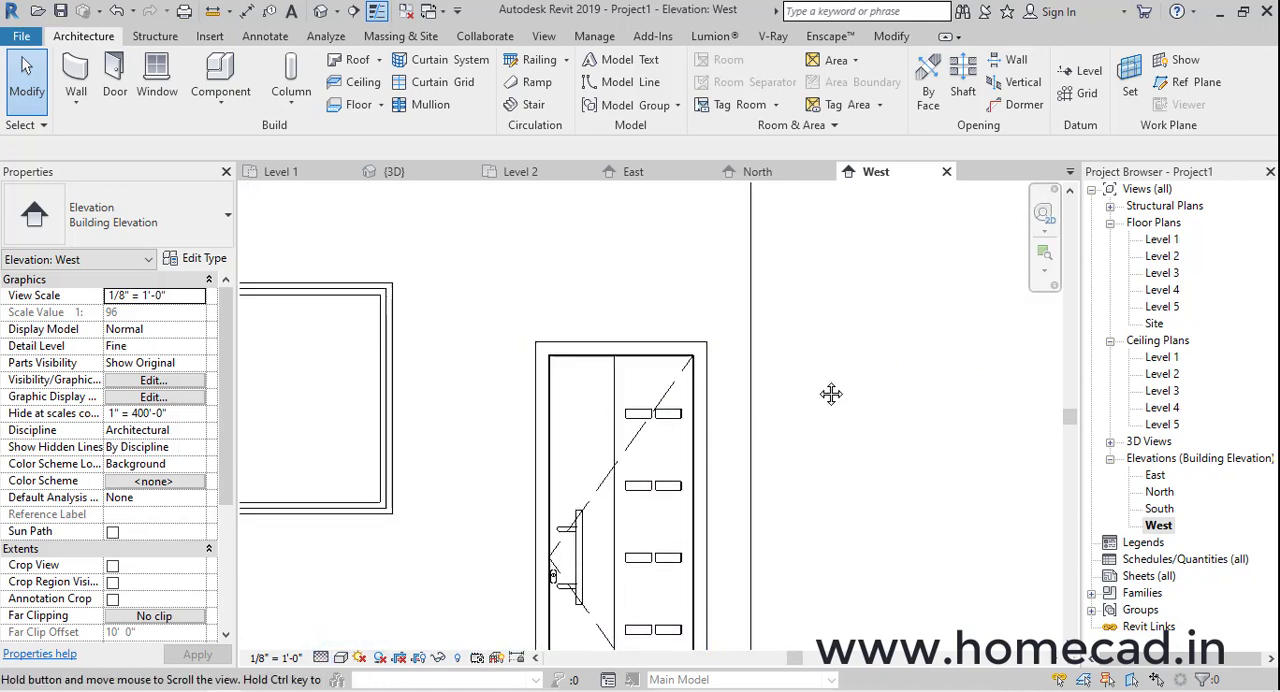
Measure the overall frame width of the door beside the wall corner in the West elevation and copy that length
{"action": "scroll", "coordinate": [687, 300], "scroll_direction": "up", "scroll_amount": 2}
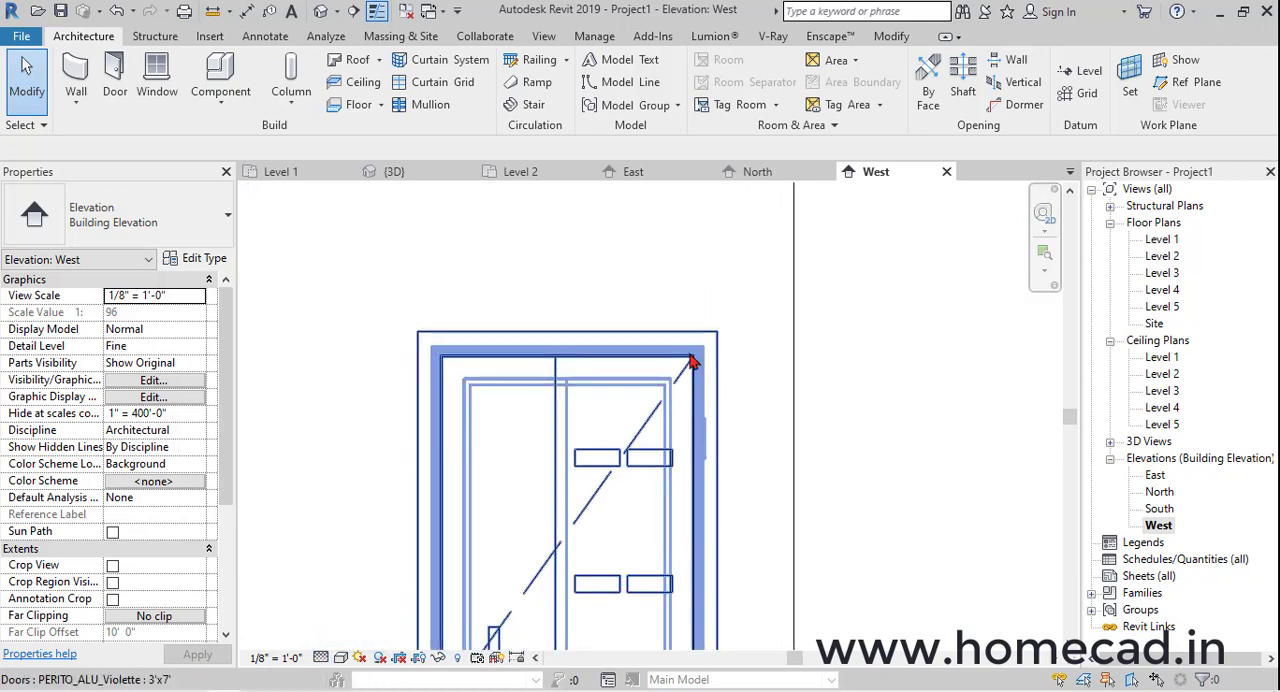
{"action": "left_click", "coordinate": [214, 12]}
{"action": "scroll", "coordinate": [476, 339], "scroll_direction": "up", "scroll_amount": 2}
{"action": "left_click", "coordinate": [387, 327]}
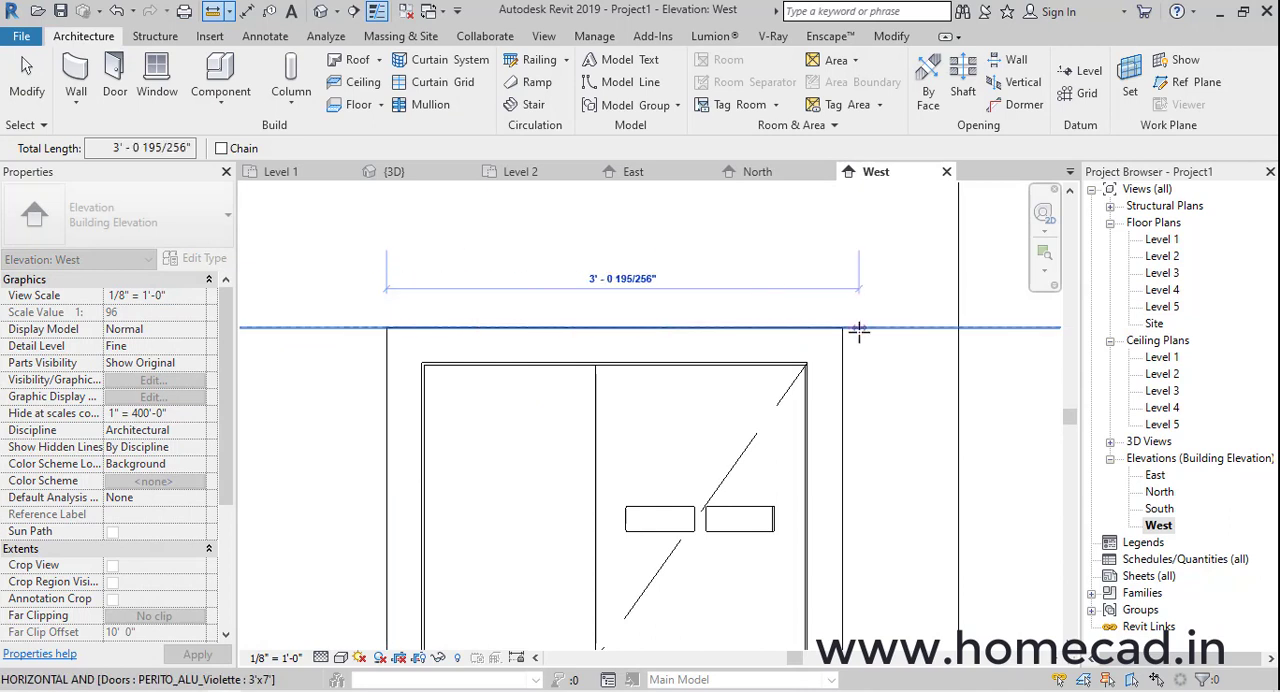
{"action": "left_click", "coordinate": [842, 327]}
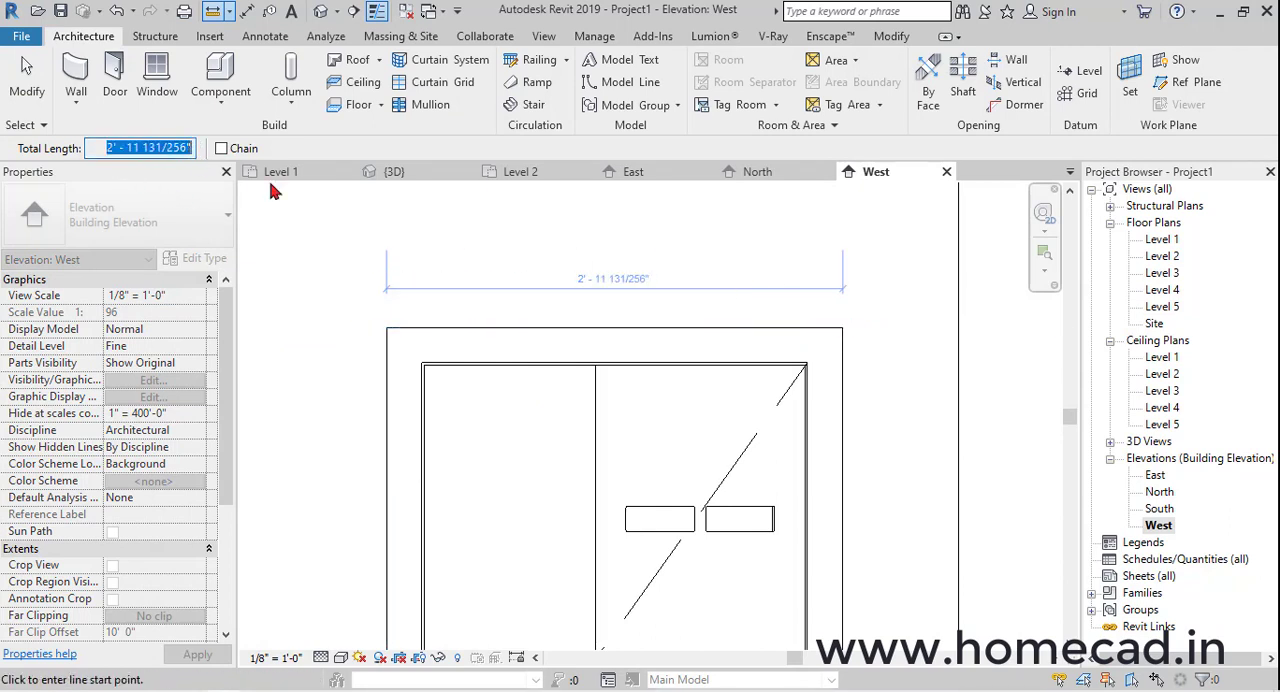
{"action": "scroll", "coordinate": [643, 346], "scroll_direction": "down", "scroll_amount": 4}
{"action": "middle_click_drag", "start_coordinate": [556, 399], "coordinate": [774, 403]}
{"action": "scroll", "coordinate": [698, 377], "scroll_direction": "down", "scroll_amount": 4}
{"action": "key", "text": "Escape"}
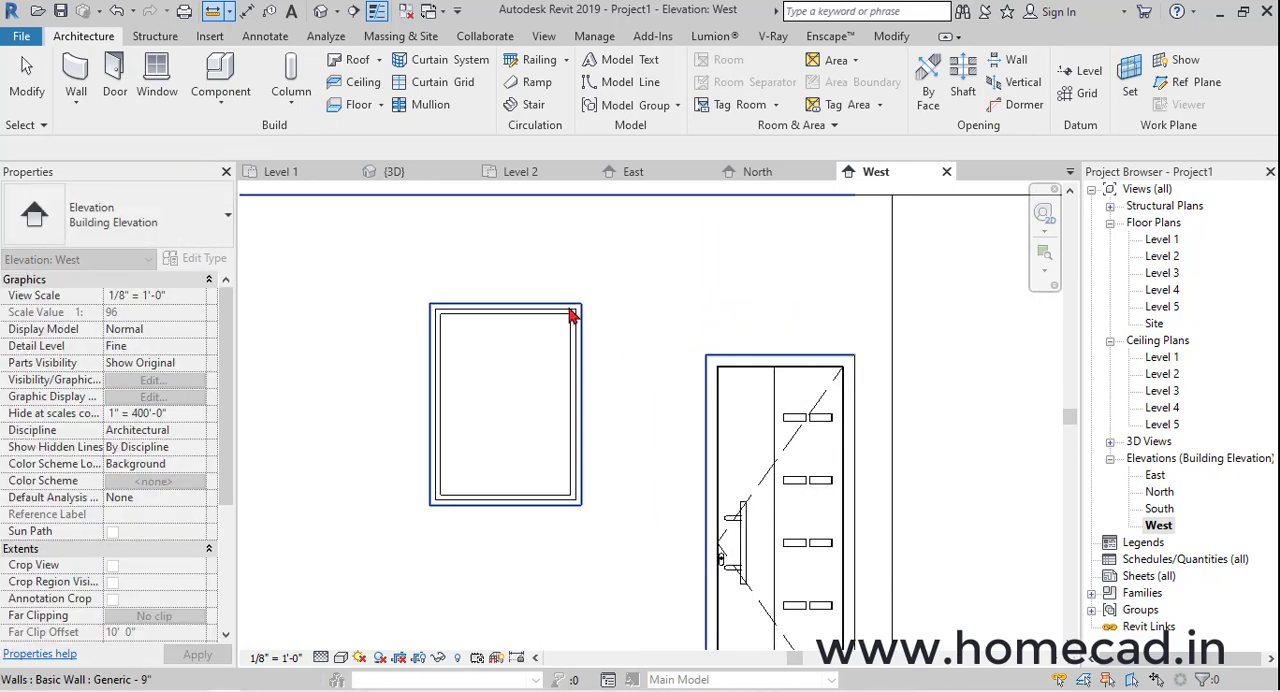
Rename the Fixed window type to 2' - 11 131/256"x1.5' and set its height to 1' 6" and width to 2' - 11 131/256"
{"action": "left_click", "coordinate": [572, 316]}
{"action": "left_click", "coordinate": [205, 258]}
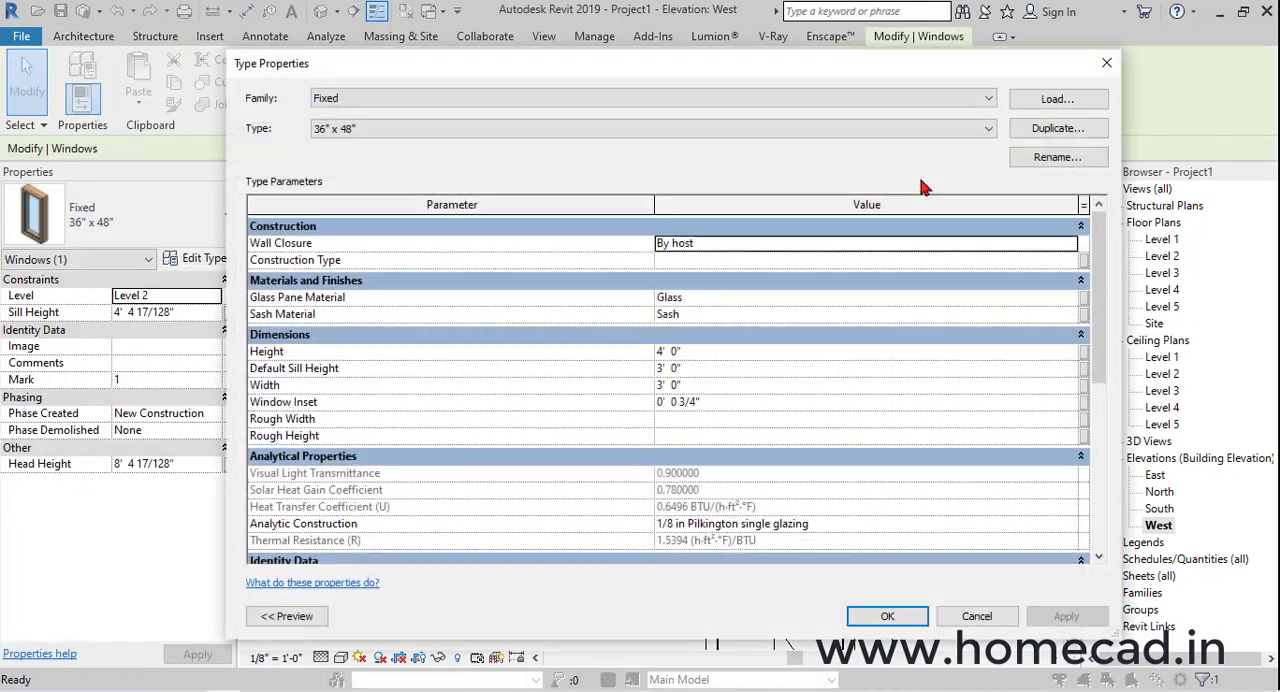
{"action": "left_click", "coordinate": [1050, 160]}
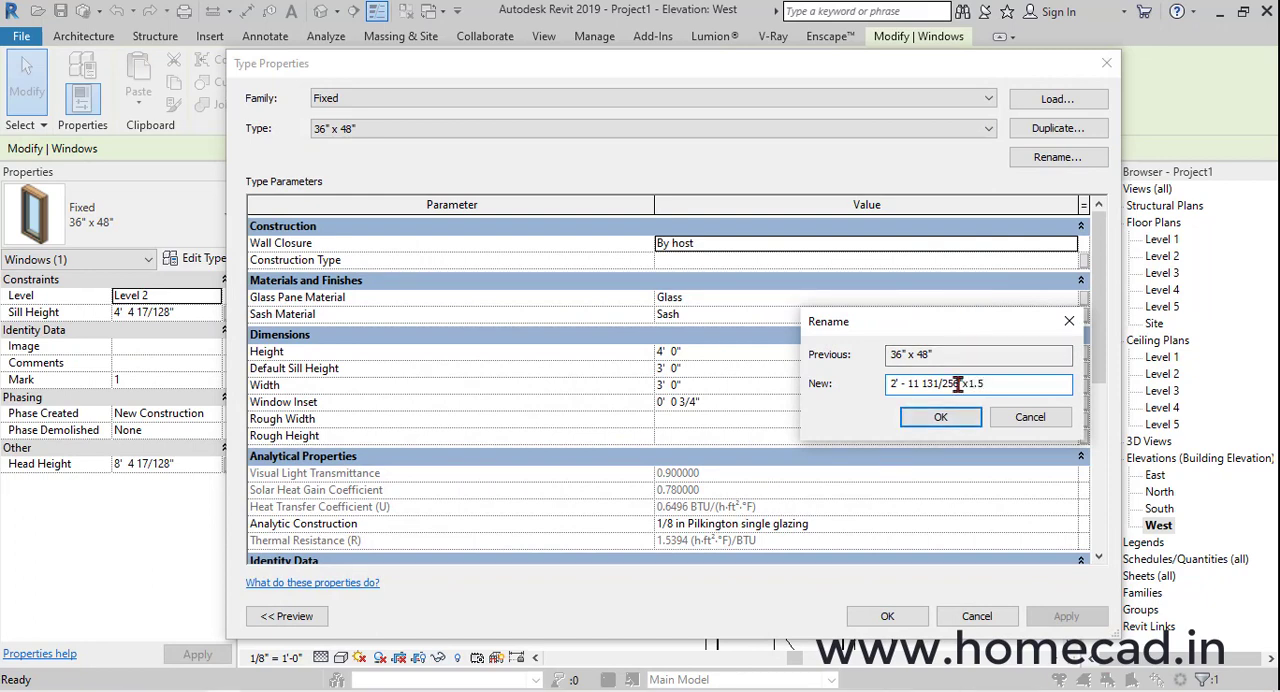
{"action": "key", "text": "Return"}
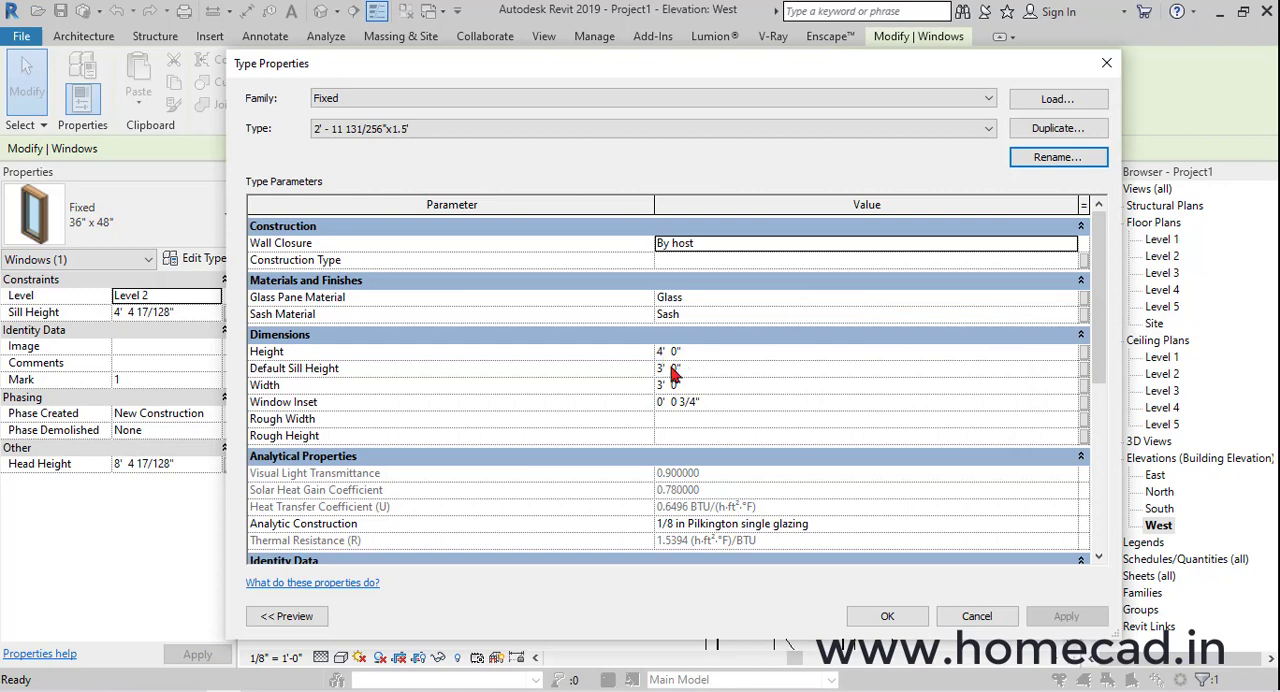
{"action": "left_click", "coordinate": [705, 350]}
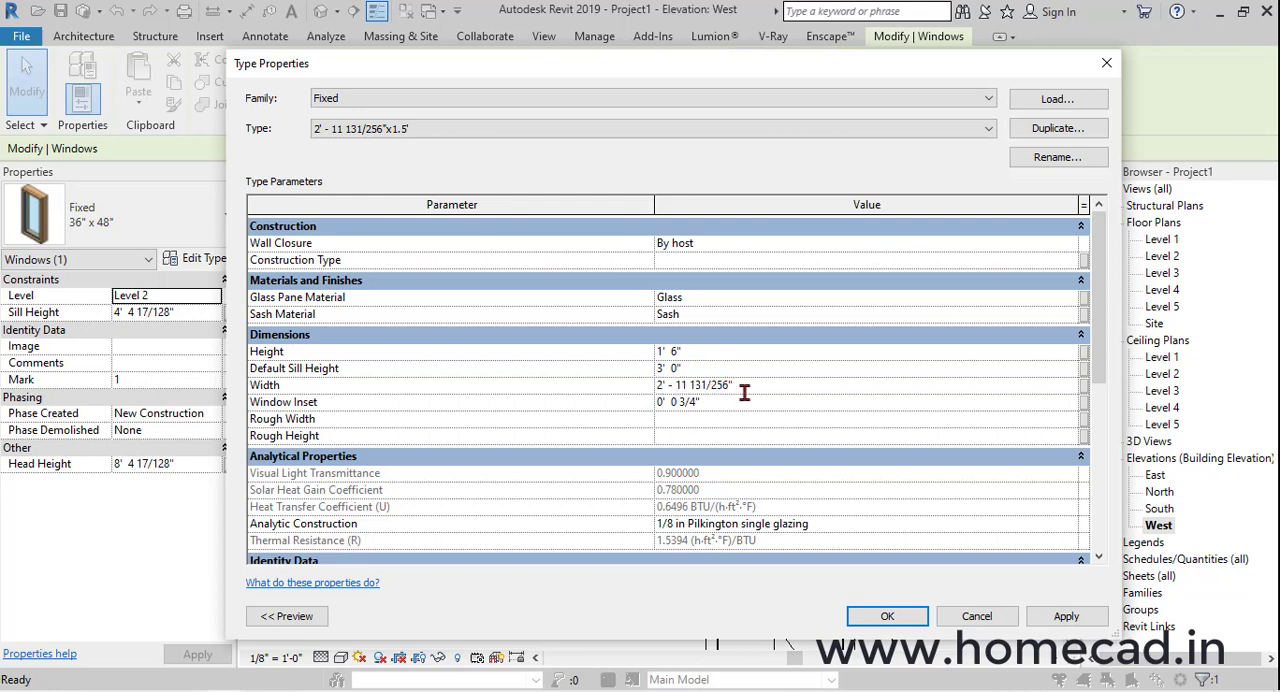
{"action": "left_click", "coordinate": [884, 616]}
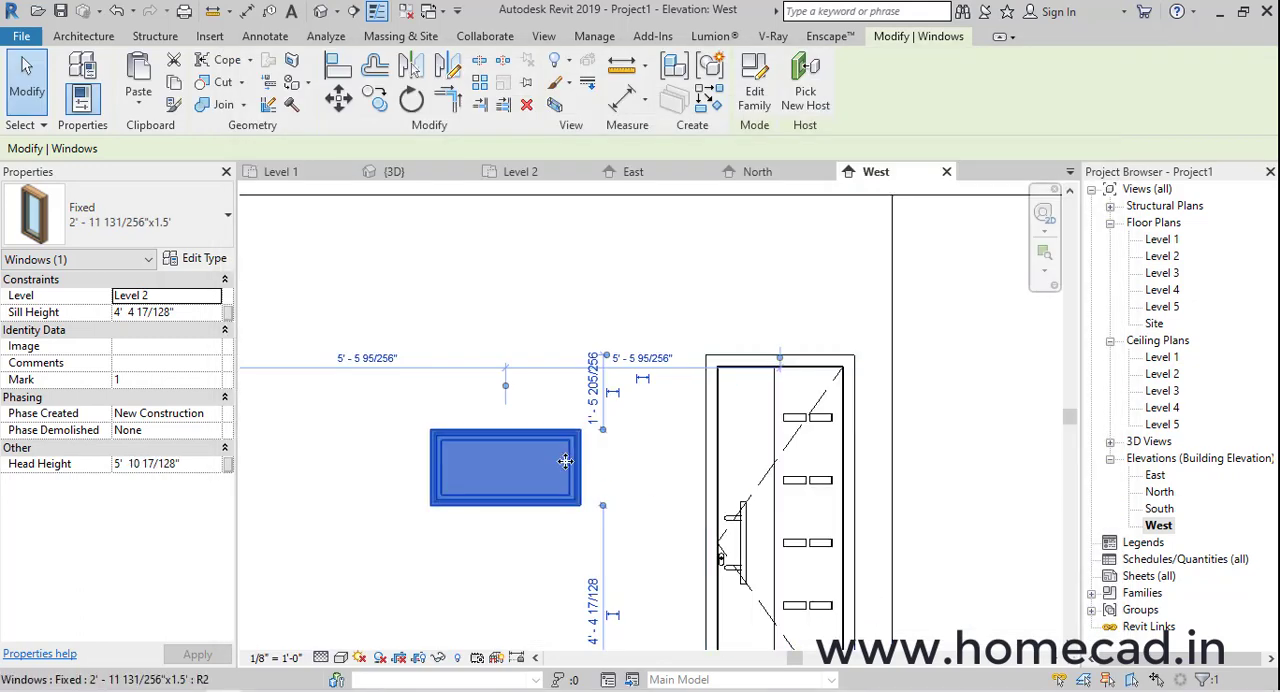
Move the window without constraint so that it sits directly on top of the door frame, aligned with its edges
{"action": "left_click", "coordinate": [339, 100]}
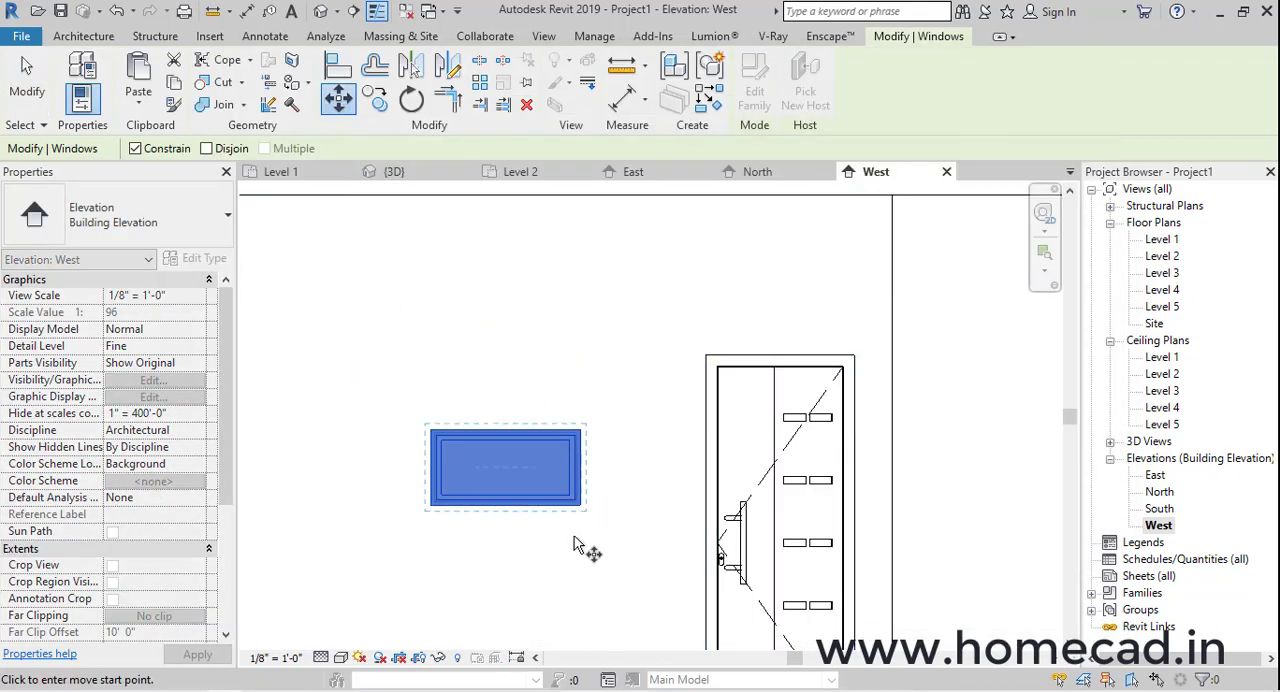
{"action": "scroll", "coordinate": [590, 475], "scroll_direction": "up", "scroll_amount": 4}
{"action": "scroll", "coordinate": [930, 400], "scroll_direction": "down", "scroll_amount": 3}
{"action": "middle_click_drag", "start_coordinate": [930, 400], "coordinate": [504, 541]}
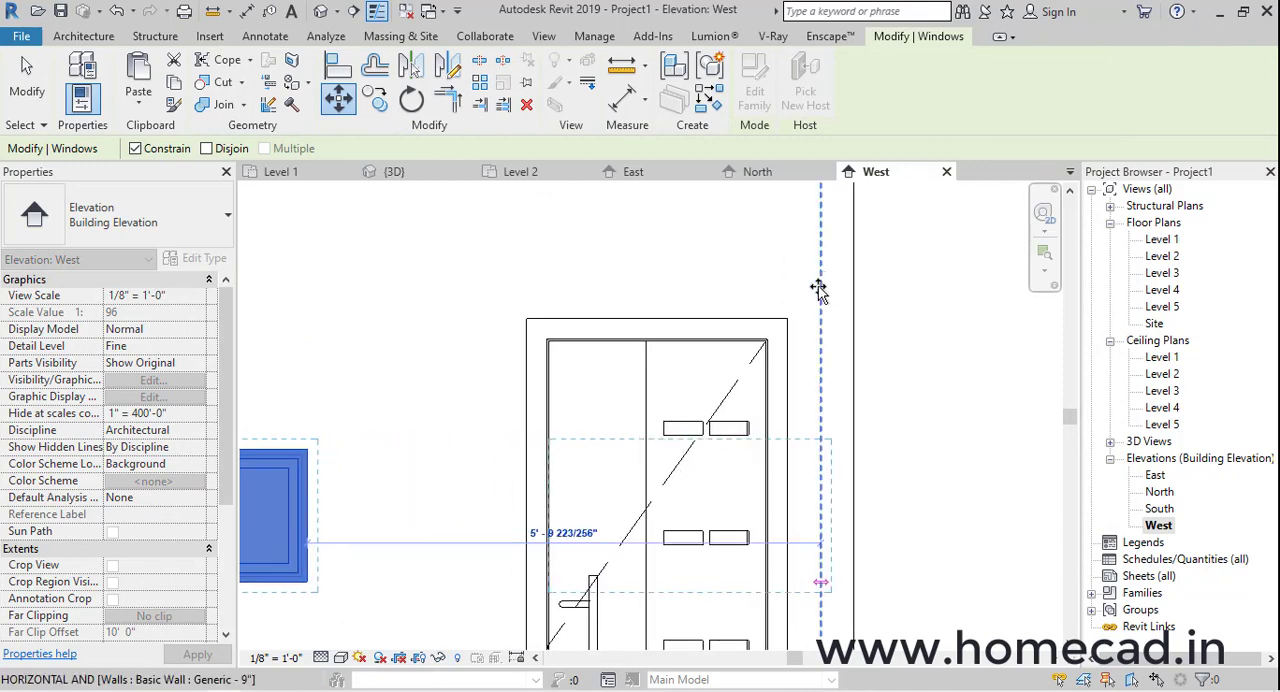
{"action": "left_click", "coordinate": [135, 148]}
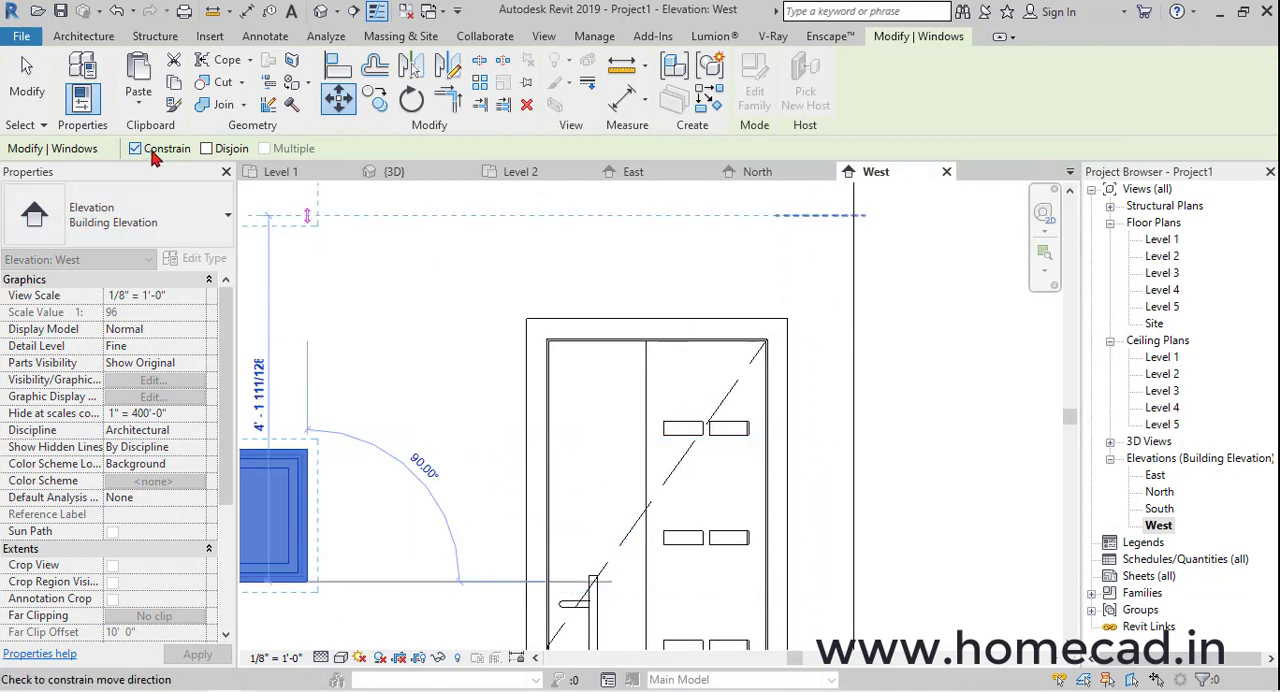
{"action": "scroll", "coordinate": [794, 294], "scroll_direction": "up", "scroll_amount": 3}
{"action": "left_click", "coordinate": [810, 369]}
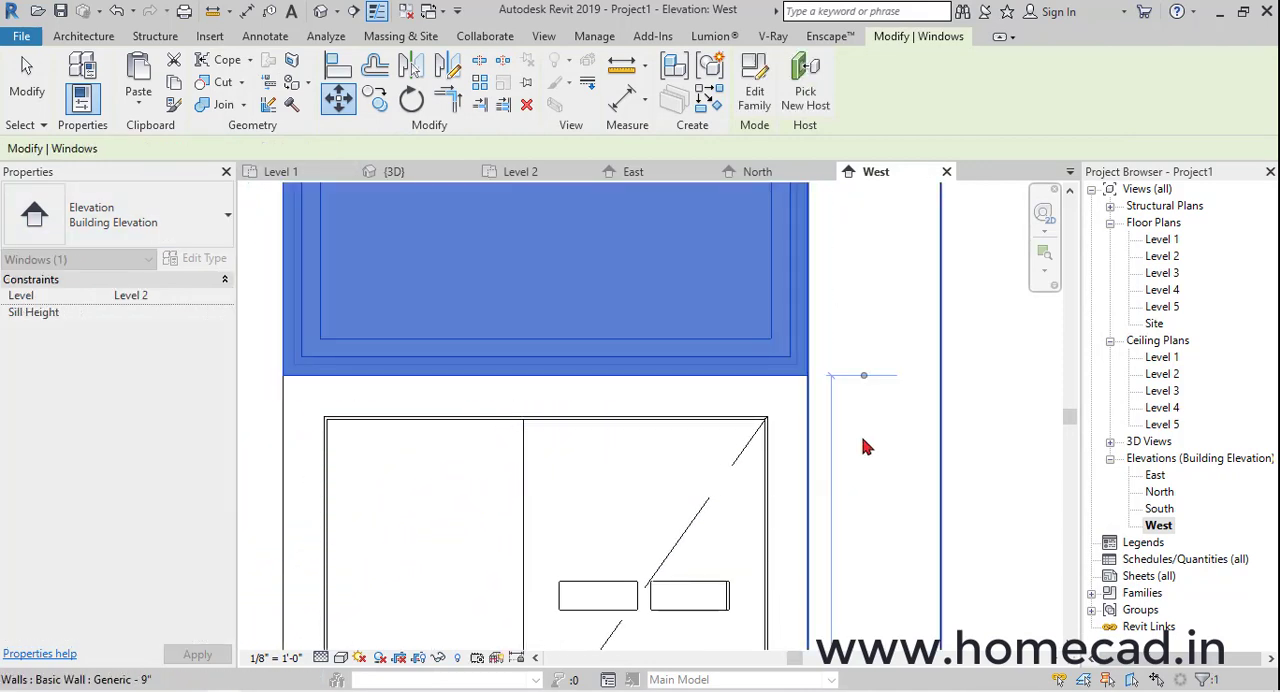
{"action": "scroll", "coordinate": [720, 420], "scroll_direction": "down", "scroll_amount": 2}
{"action": "key", "text": "Escape"}
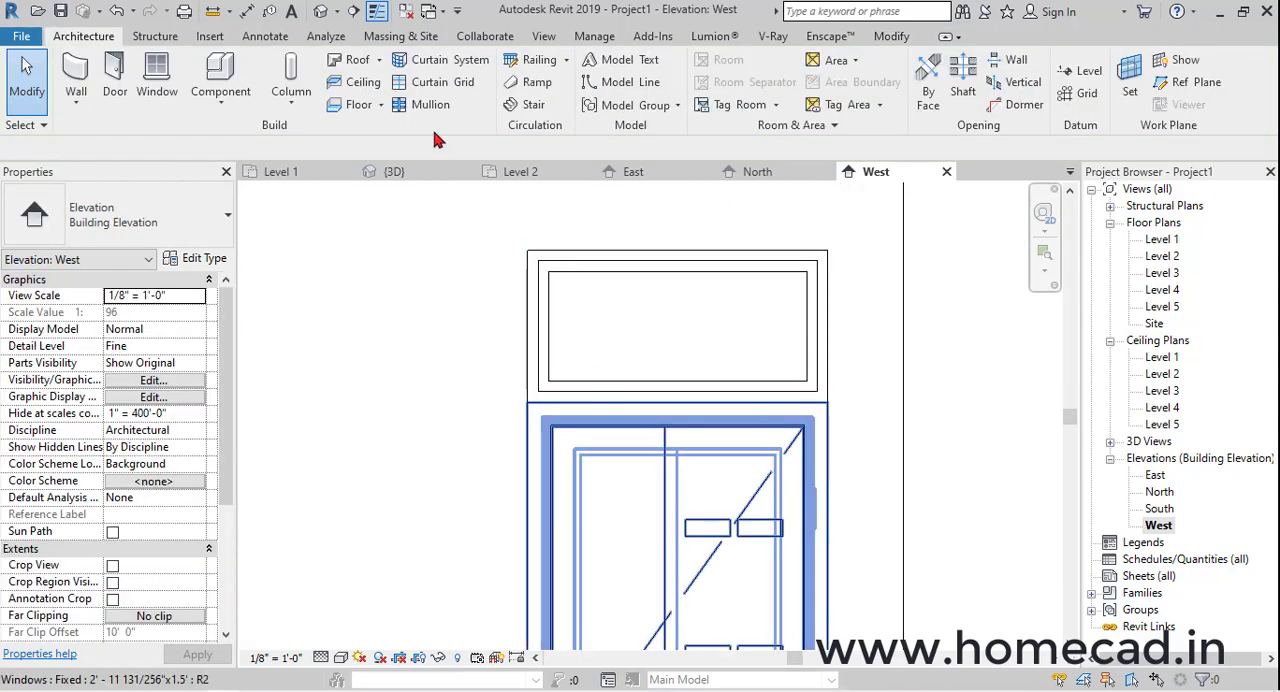
Examine in 3D how the Fixed window meets the top of the exterior door frame
{"action": "left_click", "coordinate": [321, 12]}
{"action": "scroll", "coordinate": [731, 437], "scroll_direction": "down", "scroll_amount": 2}
{"action": "middle_click_drag", "start_coordinate": [858, 479], "coordinate": [722, 430], "text": "shift"}
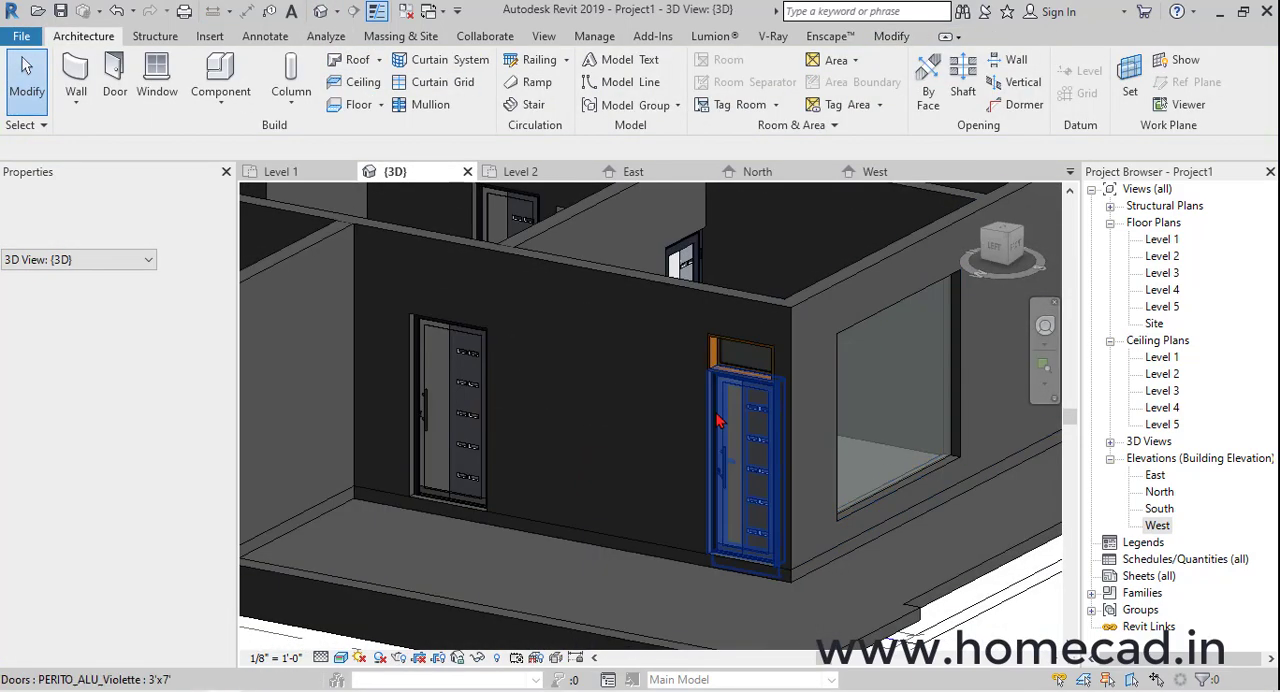
{"action": "scroll", "coordinate": [720, 424], "scroll_direction": "up", "scroll_amount": 5}
{"action": "left_click", "coordinate": [745, 363]}
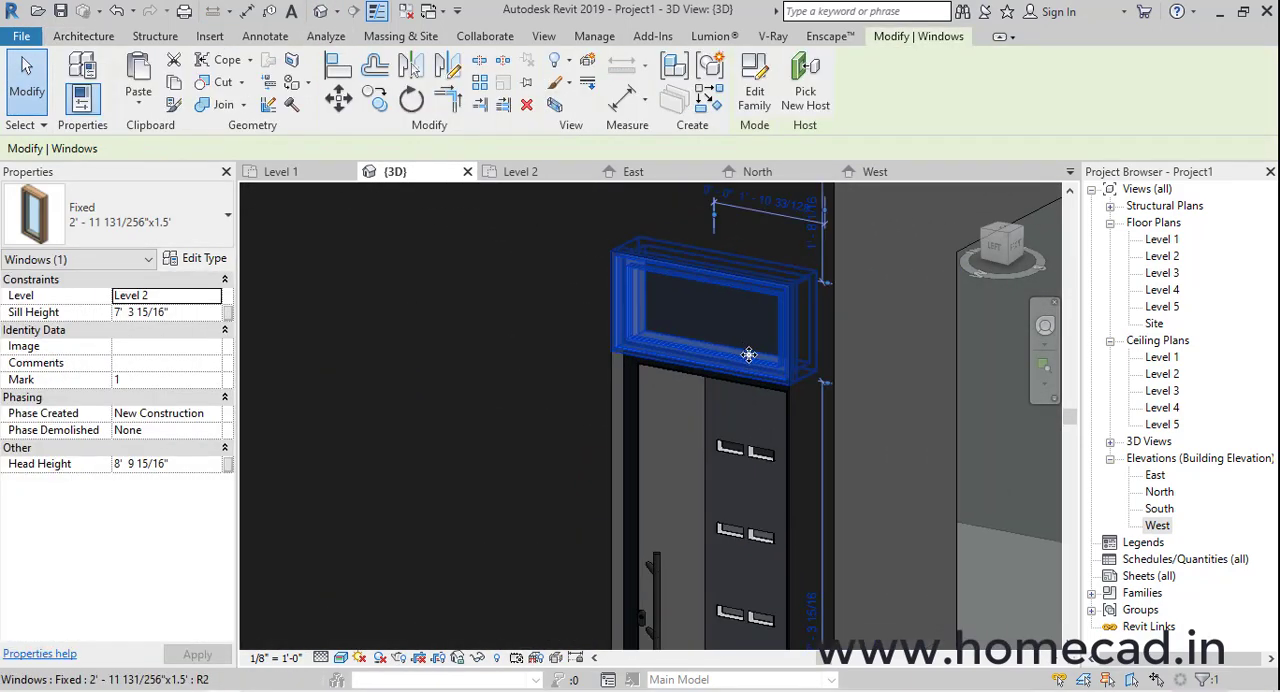
{"action": "key", "text": "Escape"}
{"action": "scroll", "coordinate": [634, 381], "scroll_direction": "up", "scroll_amount": 3}
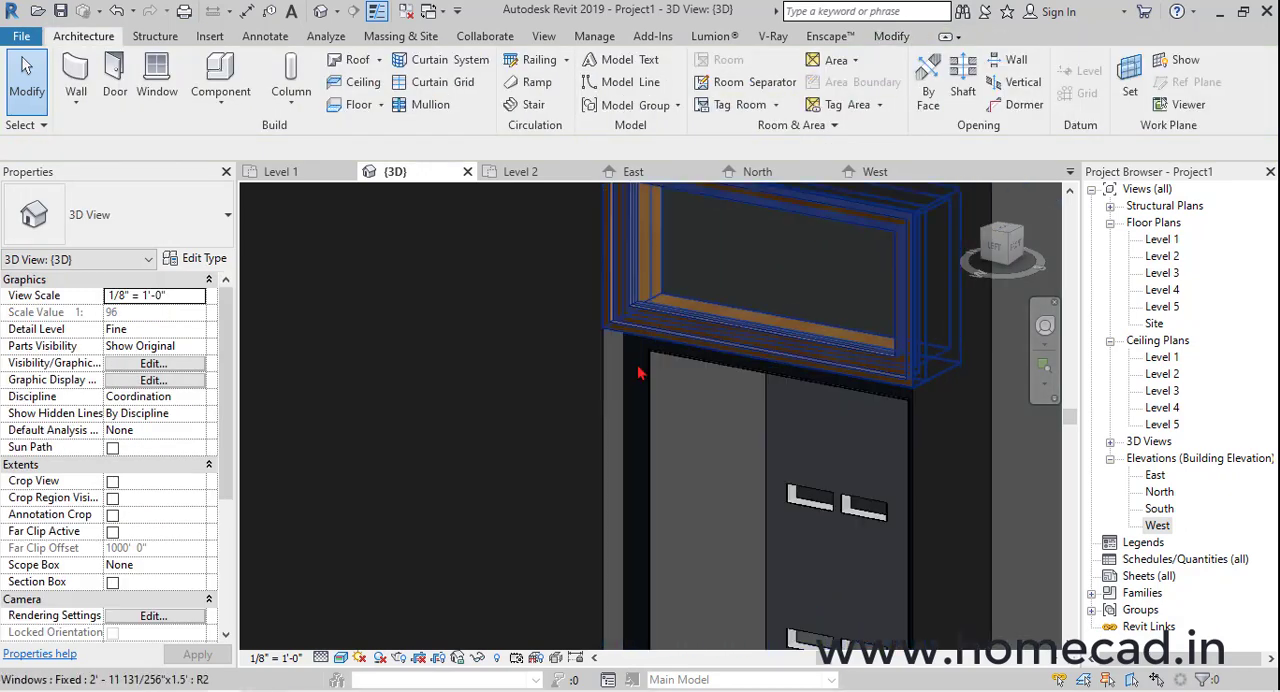
{"action": "middle_click_drag", "start_coordinate": [697, 383], "coordinate": [671, 410]}
{"action": "scroll", "coordinate": [630, 410], "scroll_direction": "up", "scroll_amount": 3}
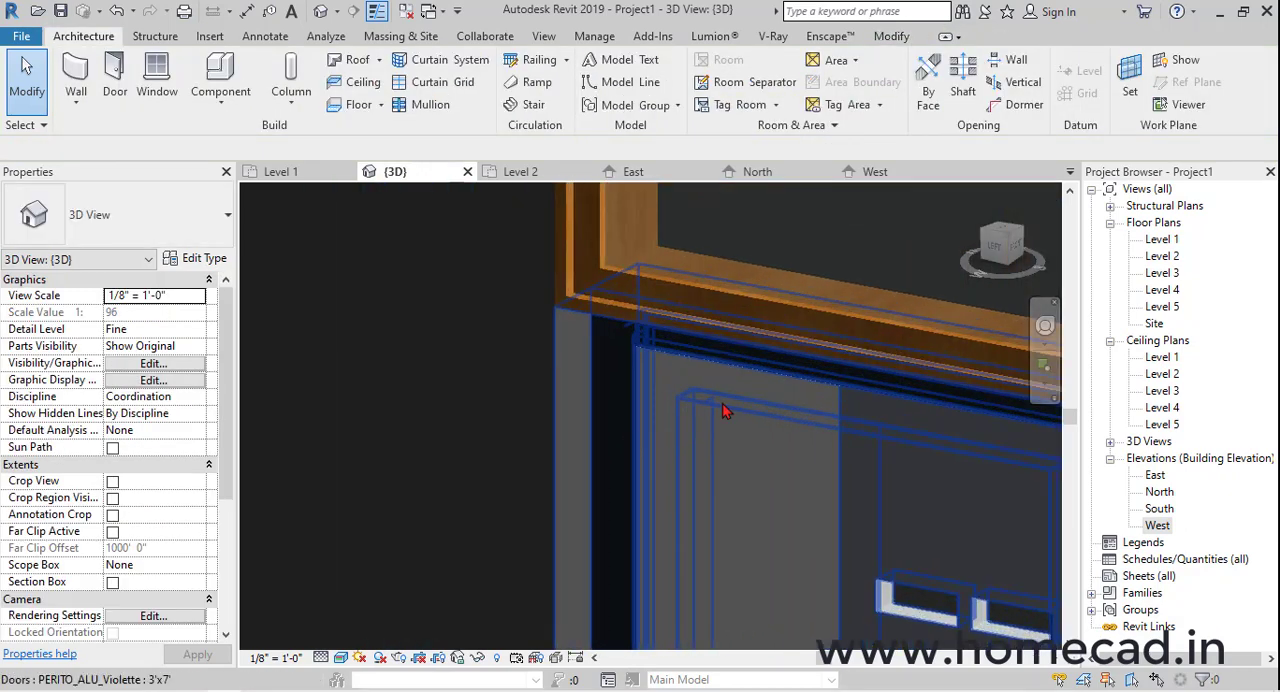
Check the type parameters of the PERITO_ALU_Violette 3'x7' door below the window
{"action": "left_click", "coordinate": [630, 393]}
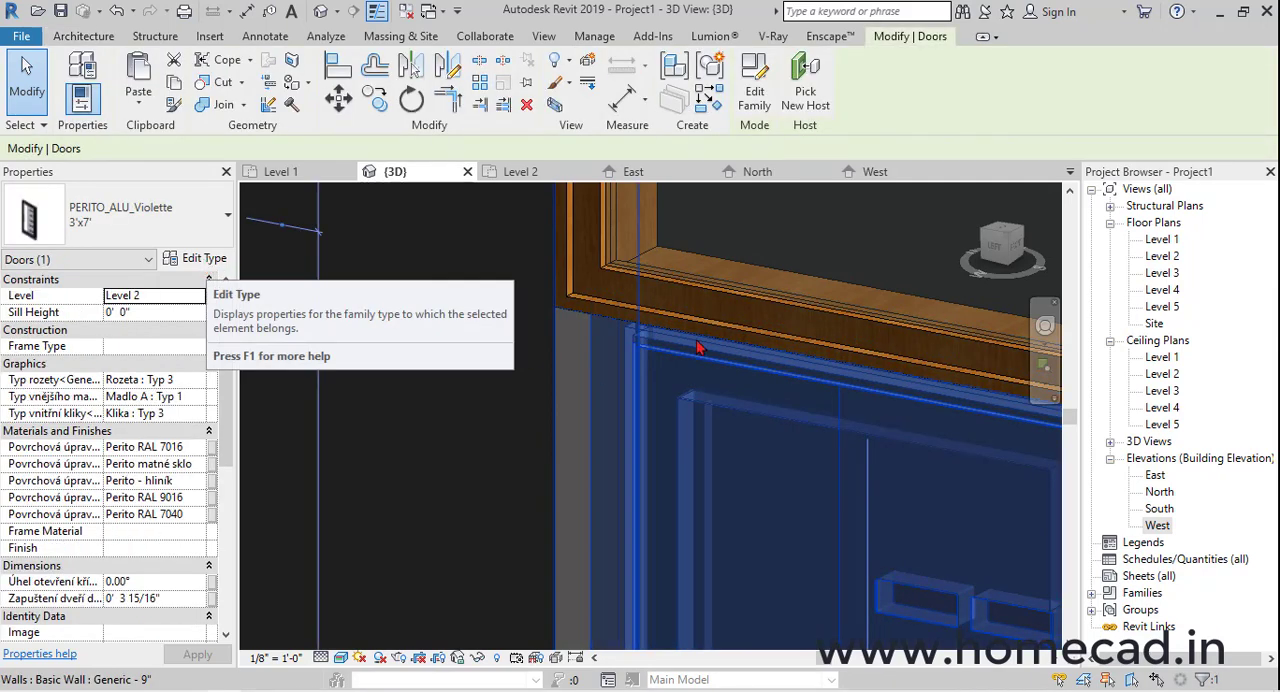
{"action": "left_click", "coordinate": [181, 262]}
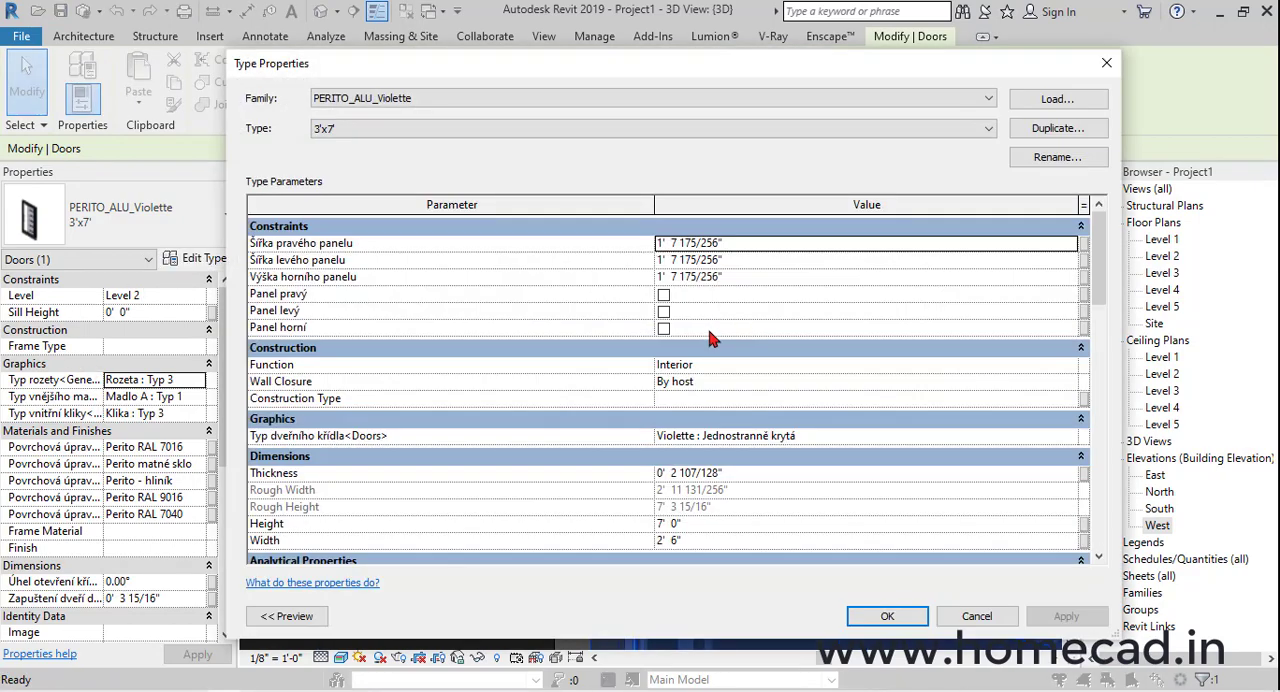
{"action": "left_click_drag", "start_coordinate": [1107, 278], "coordinate": [1107, 226]}
{"action": "left_click", "coordinate": [1105, 64]}
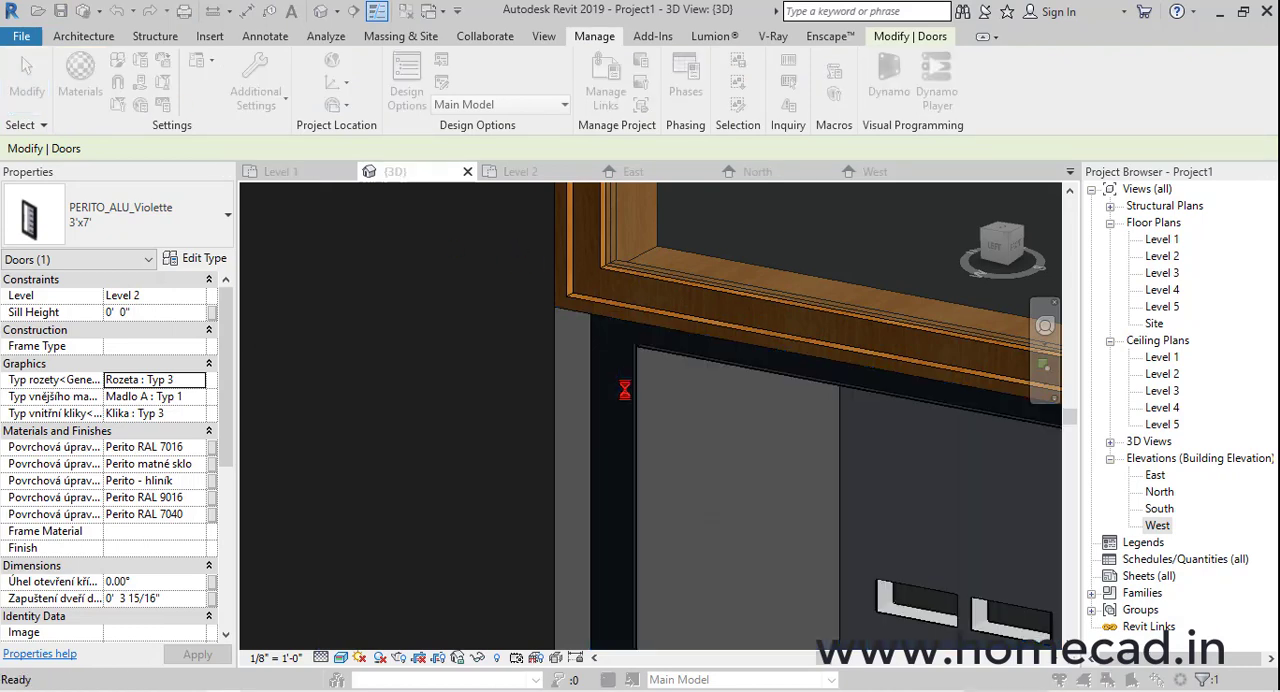
Open the project materials and select the Perito - strukturální - Bleu 2700 Sablé material
{"action": "left_click_drag", "start_coordinate": [1157, 31], "coordinate": [481, 31]}
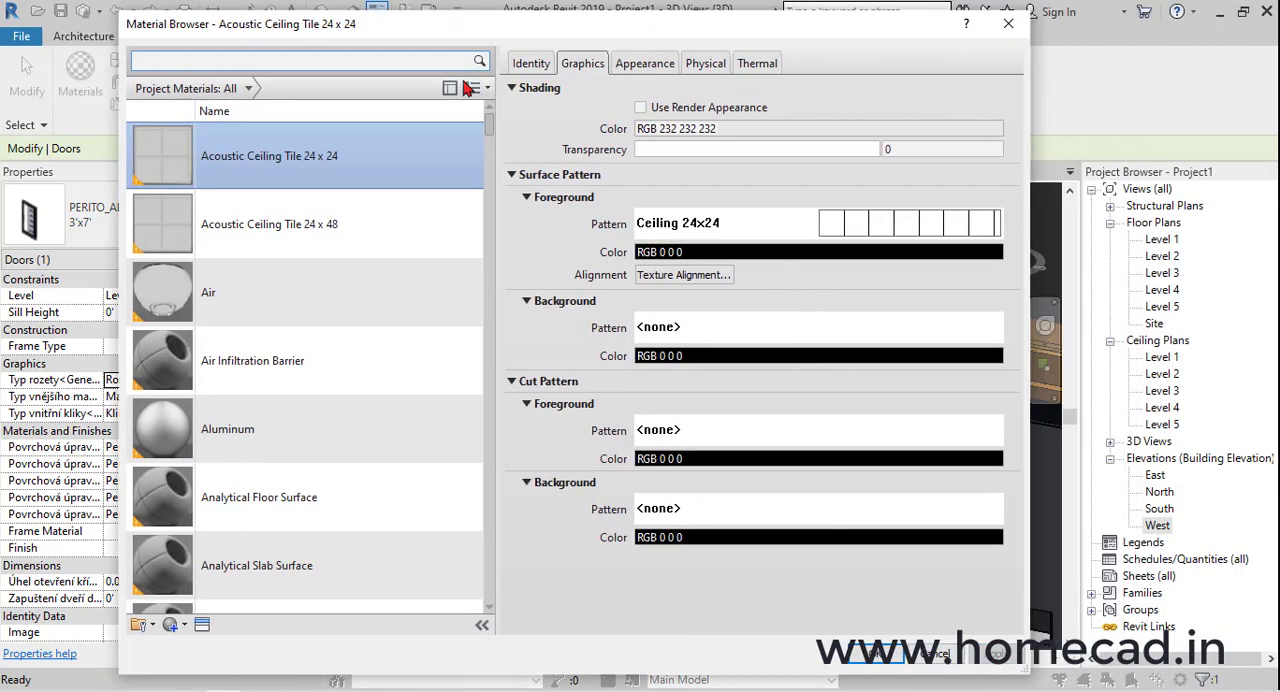
{"action": "left_click_drag", "start_coordinate": [487, 126], "coordinate": [494, 307]}
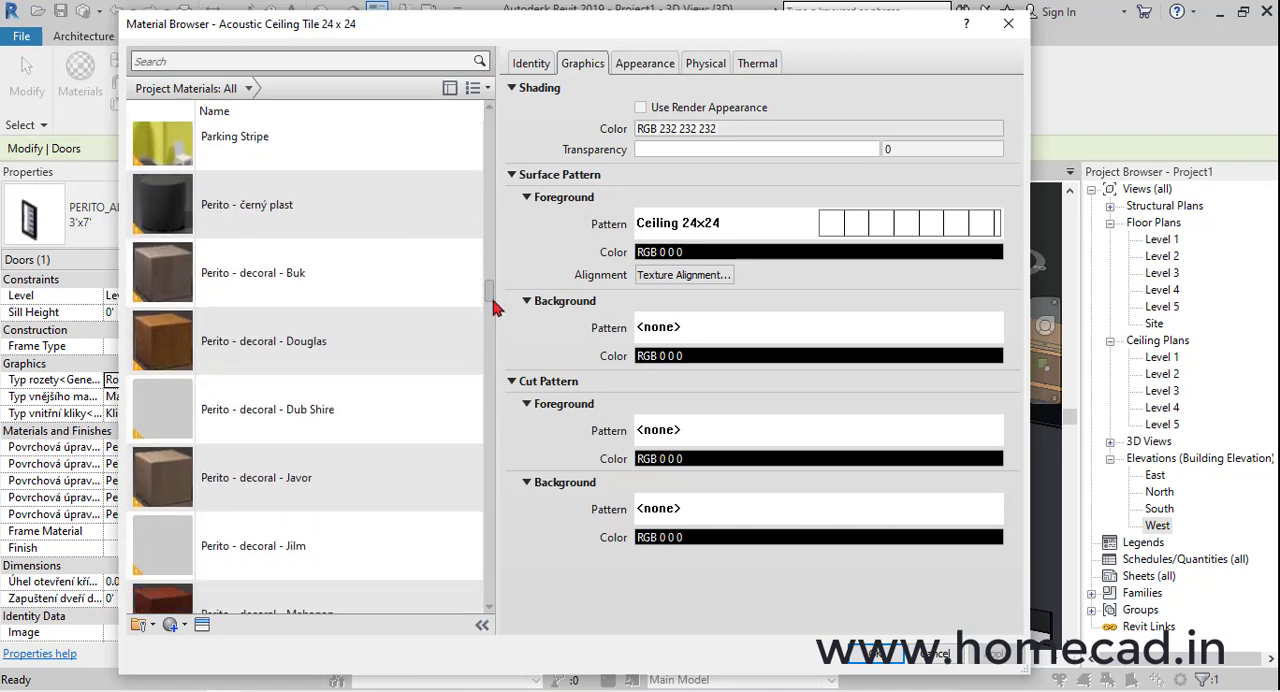
{"action": "scroll", "coordinate": [280, 278], "scroll_direction": "down", "scroll_amount": 1}
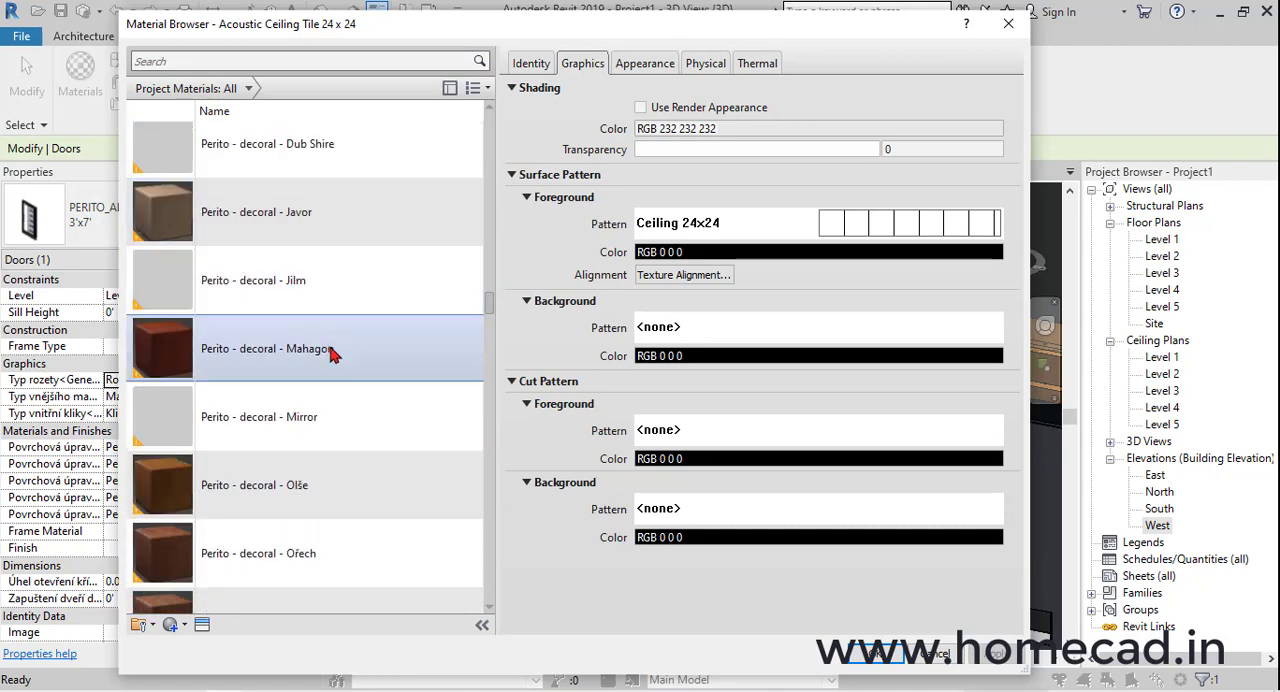
{"action": "scroll", "coordinate": [342, 356], "scroll_direction": "down", "scroll_amount": 2}
{"action": "scroll", "coordinate": [346, 362], "scroll_direction": "down", "scroll_amount": 3}
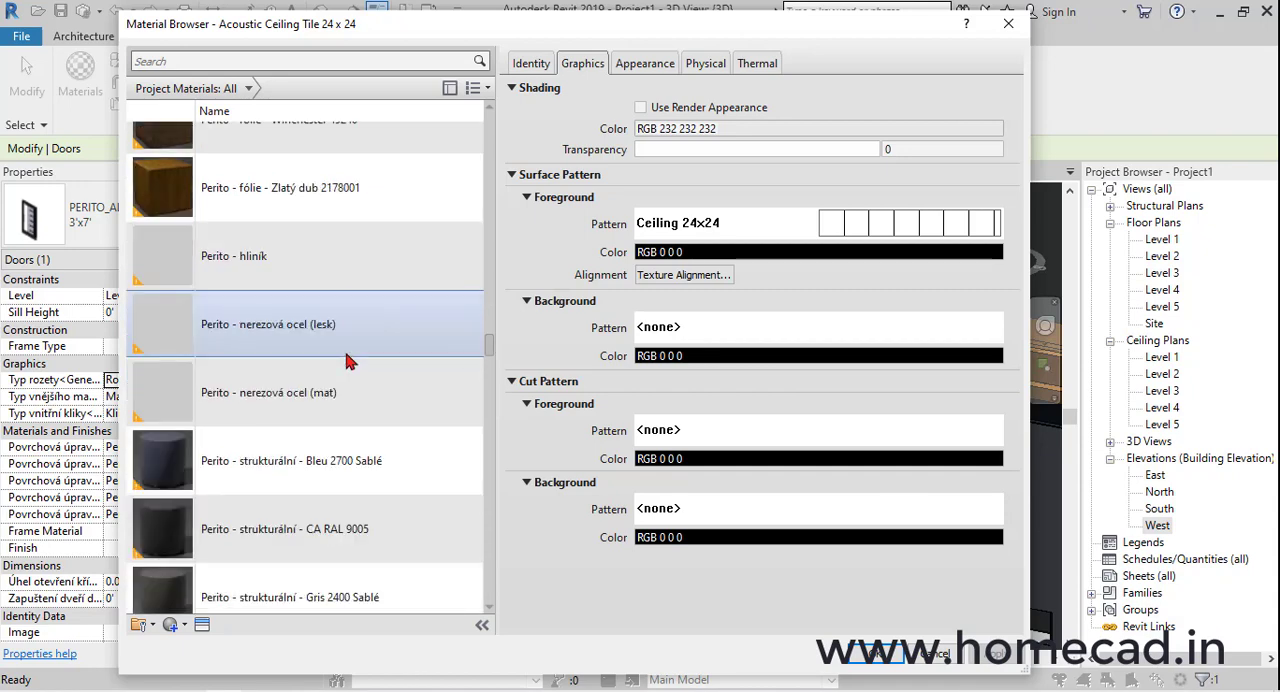
{"action": "scroll", "coordinate": [350, 362], "scroll_direction": "up", "scroll_amount": 3}
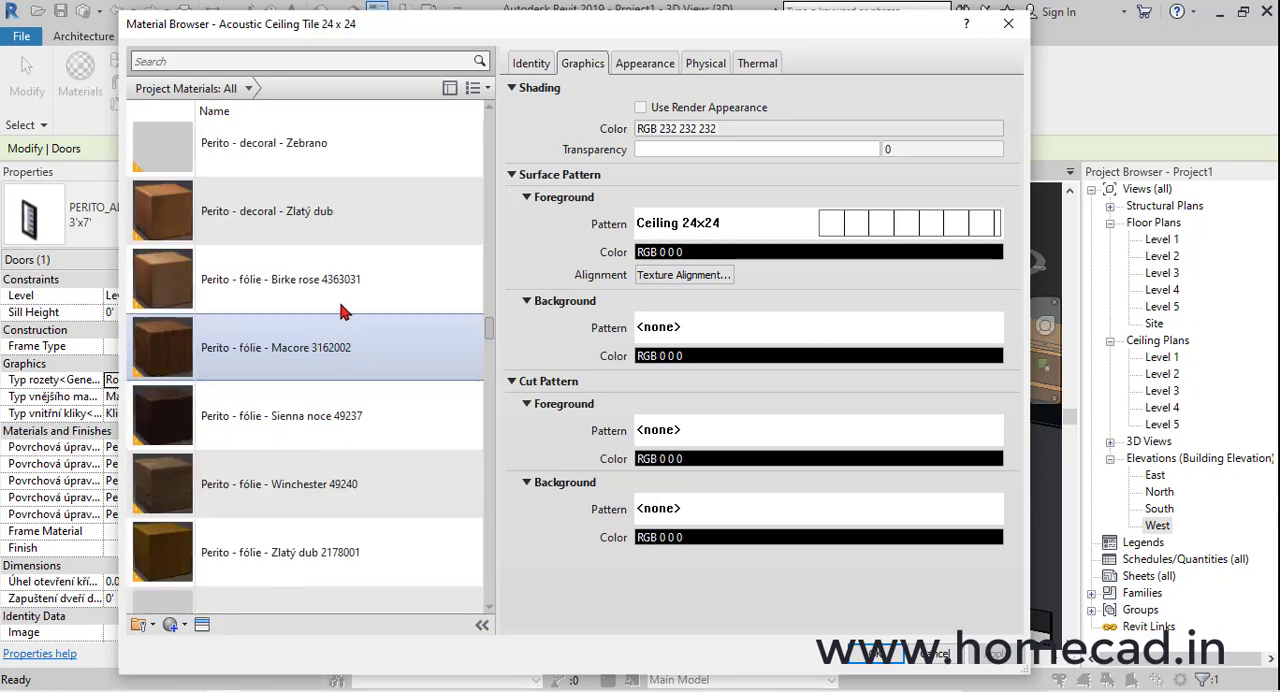
{"action": "scroll", "coordinate": [320, 487], "scroll_direction": "down", "scroll_amount": 3}
{"action": "left_click", "coordinate": [330, 462]}
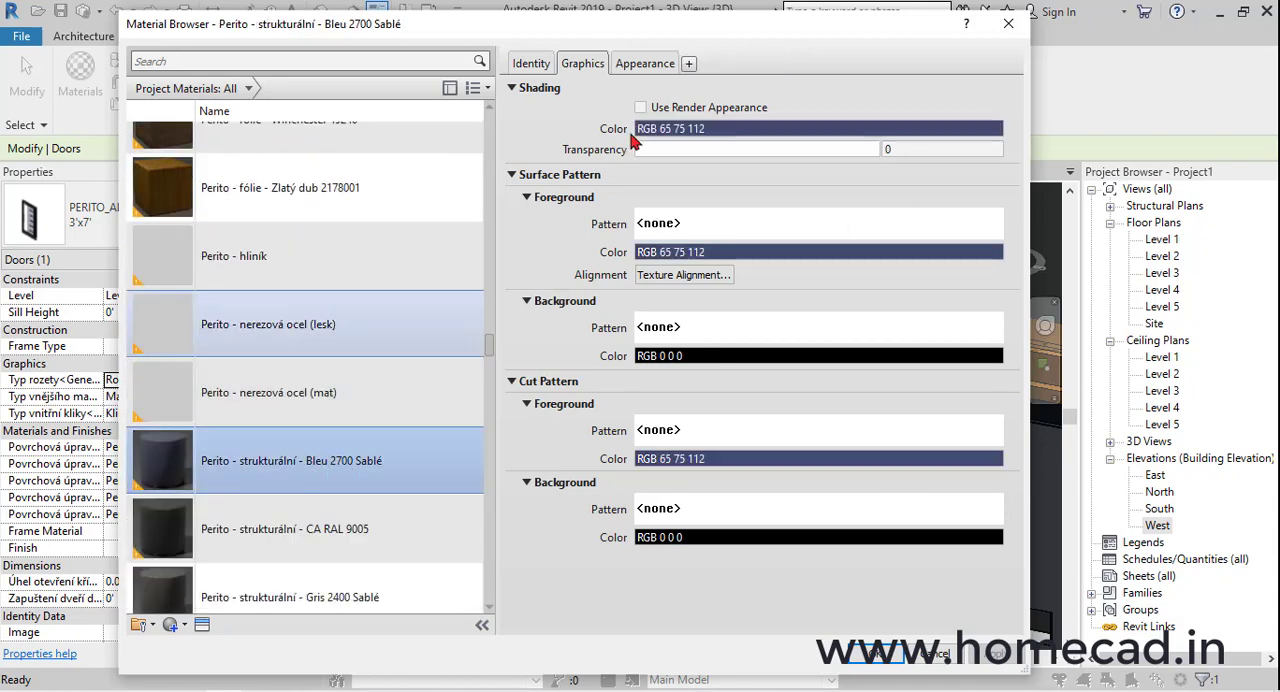
Check the selected material's appearance and copy its name from the identity information
{"action": "left_click", "coordinate": [648, 63]}
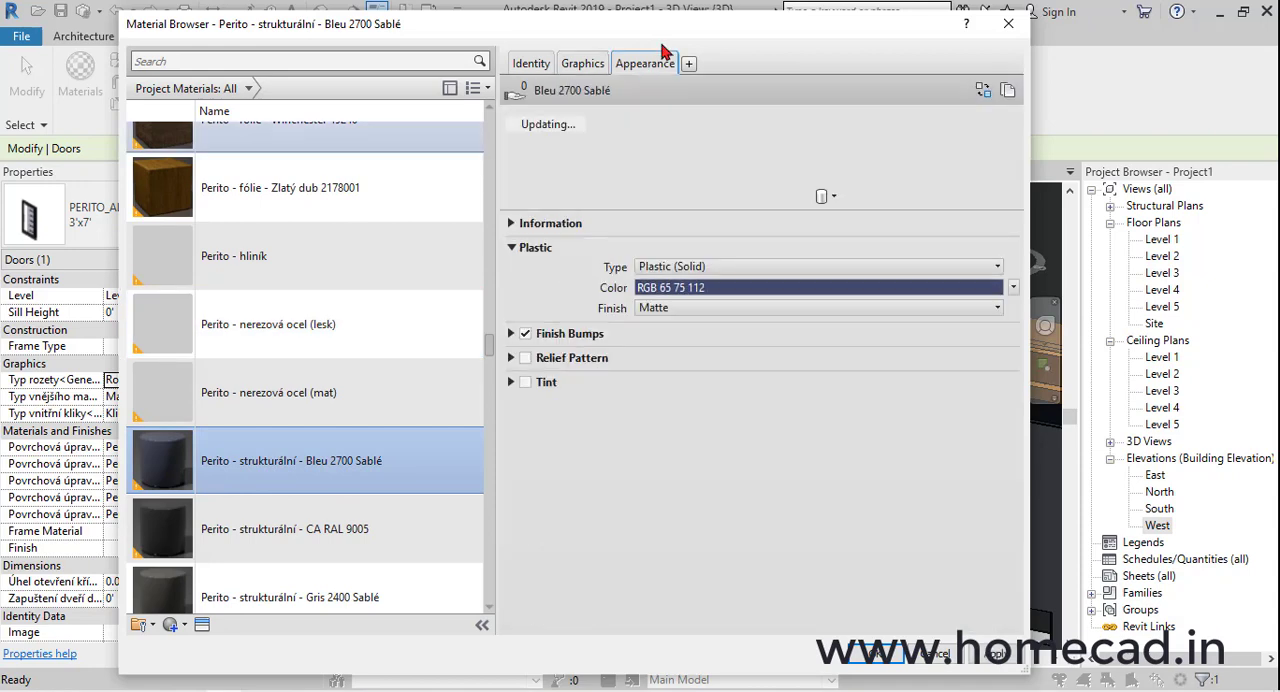
{"action": "left_click_drag", "start_coordinate": [697, 17], "coordinate": [486, 23]}
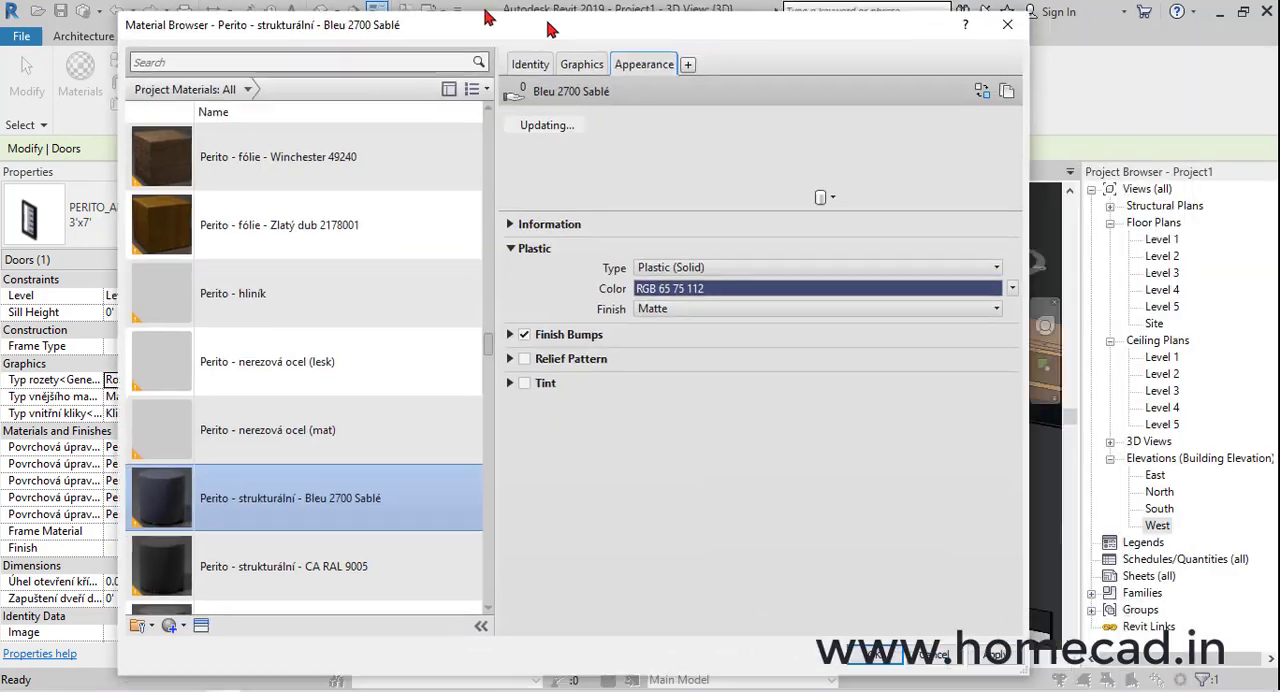
{"action": "scroll", "coordinate": [258, 440], "scroll_direction": "down", "scroll_amount": 3}
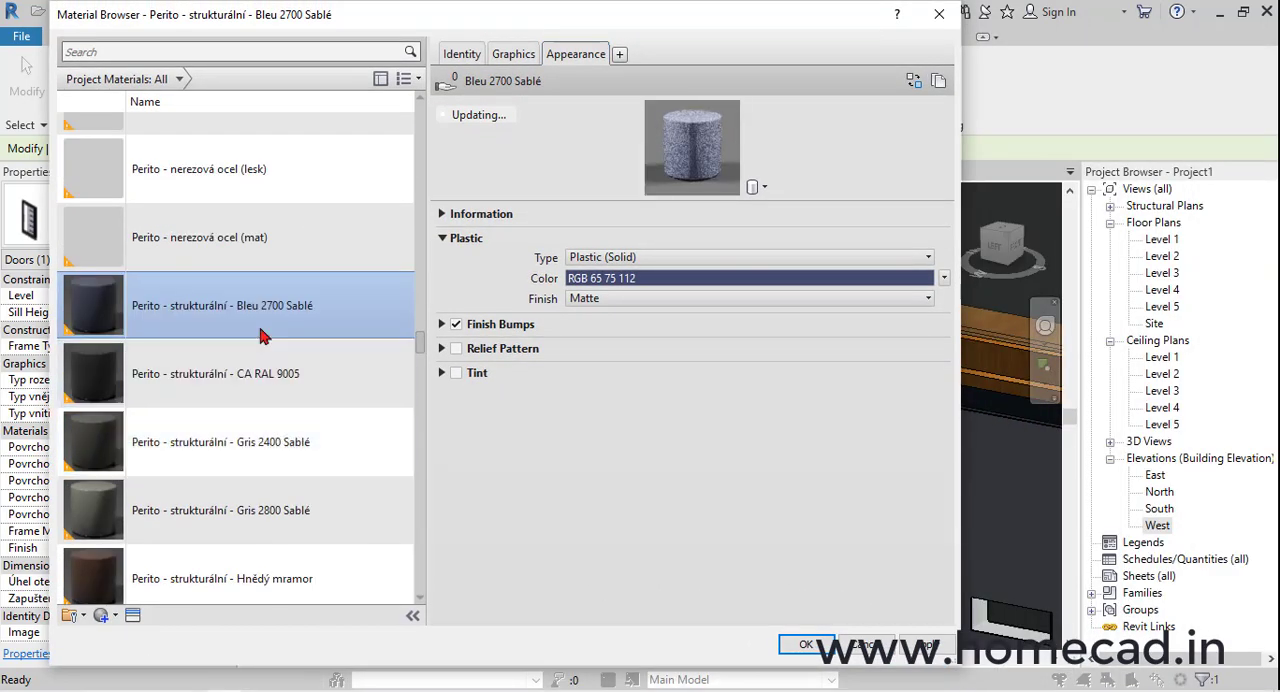
{"action": "left_click", "coordinate": [462, 54]}
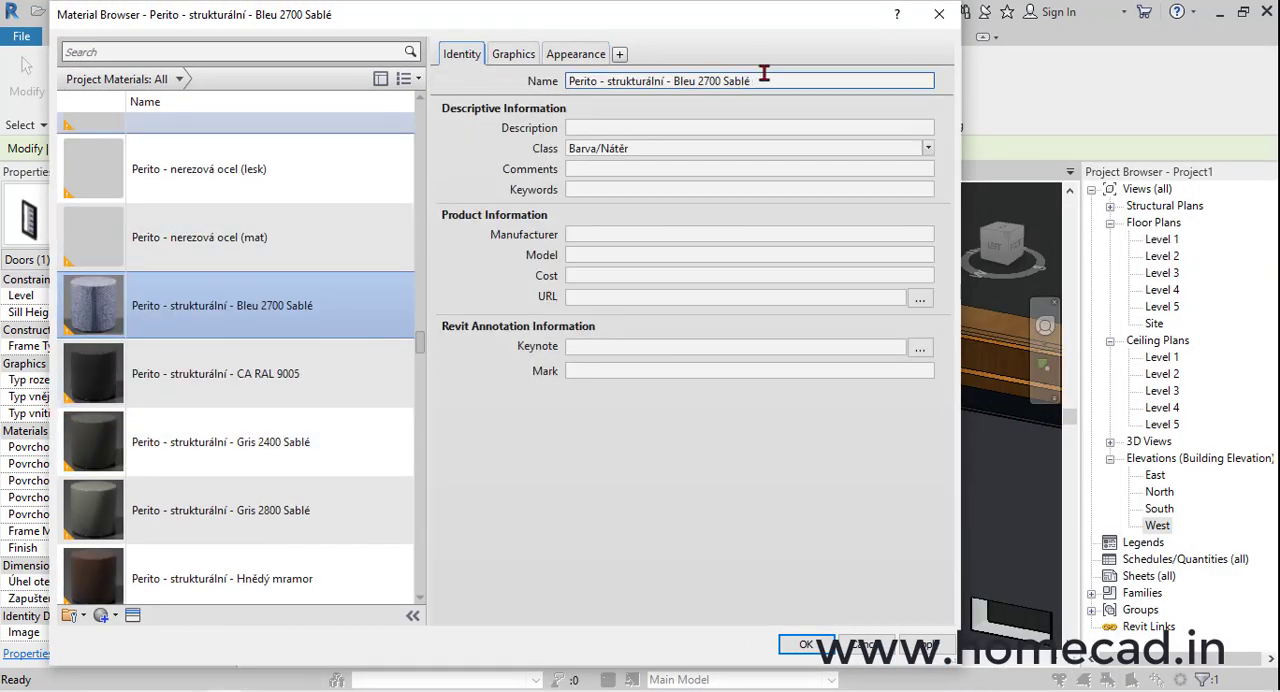
{"action": "triple_click", "coordinate": [780, 78]}
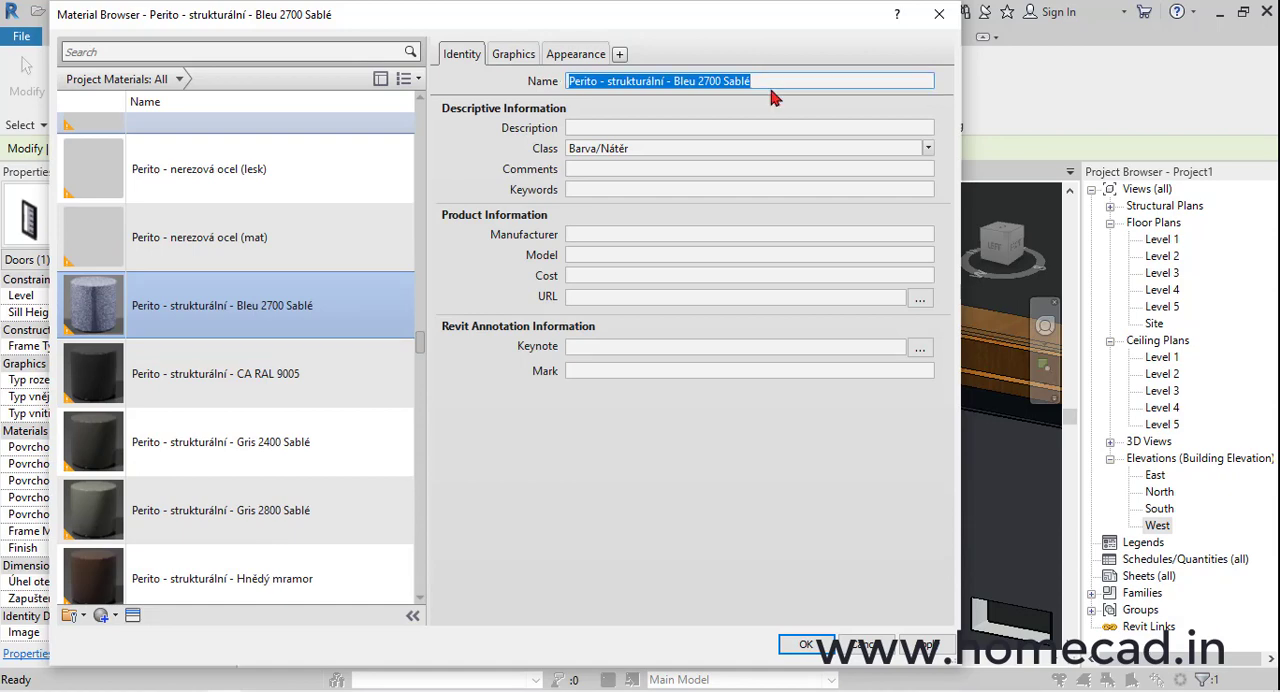
{"action": "left_click", "coordinate": [805, 645]}
Set the sash material of the Fixed window above the door to Perito - strukturální - Bleu 2700 Sablé
{"action": "left_click", "coordinate": [597, 344]}
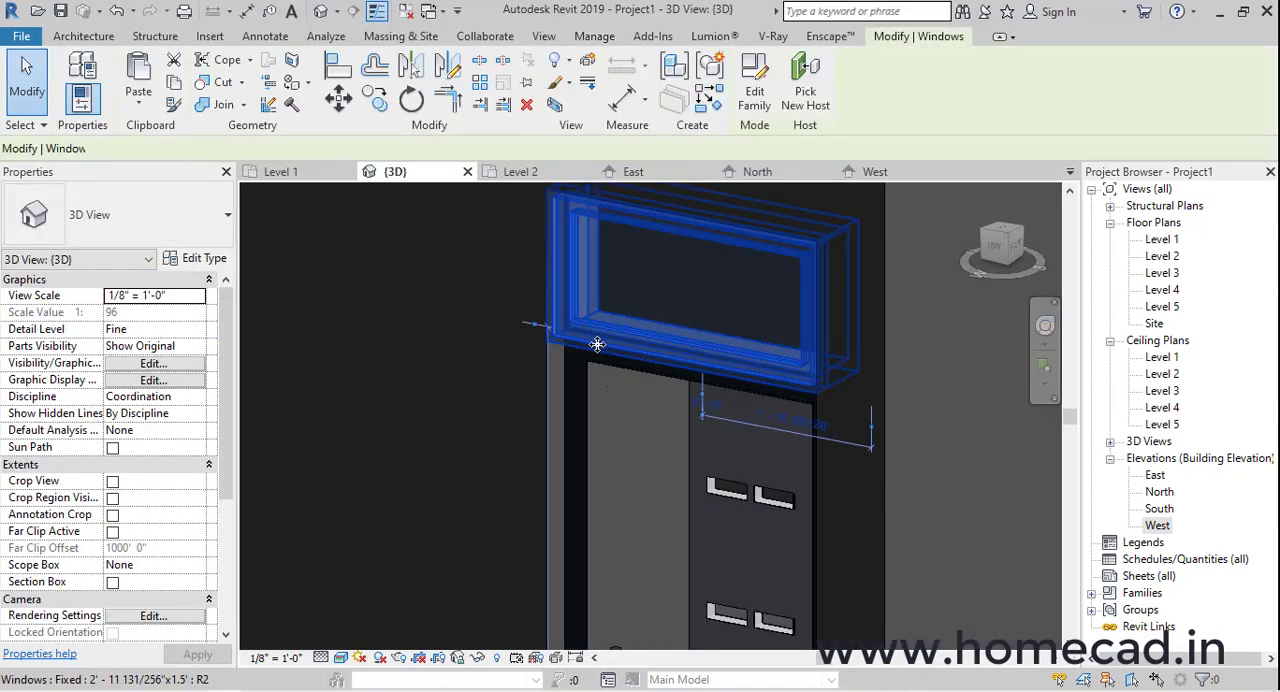
{"action": "left_click", "coordinate": [197, 258]}
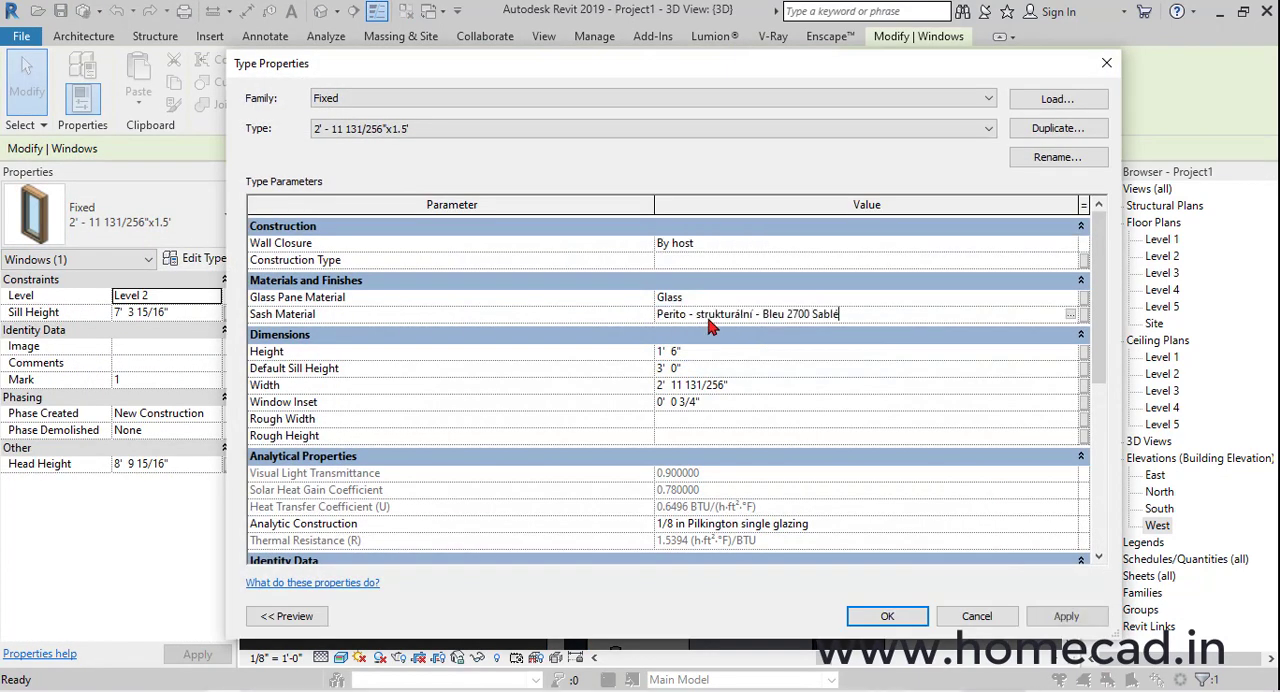
{"action": "left_click", "coordinate": [896, 617]}
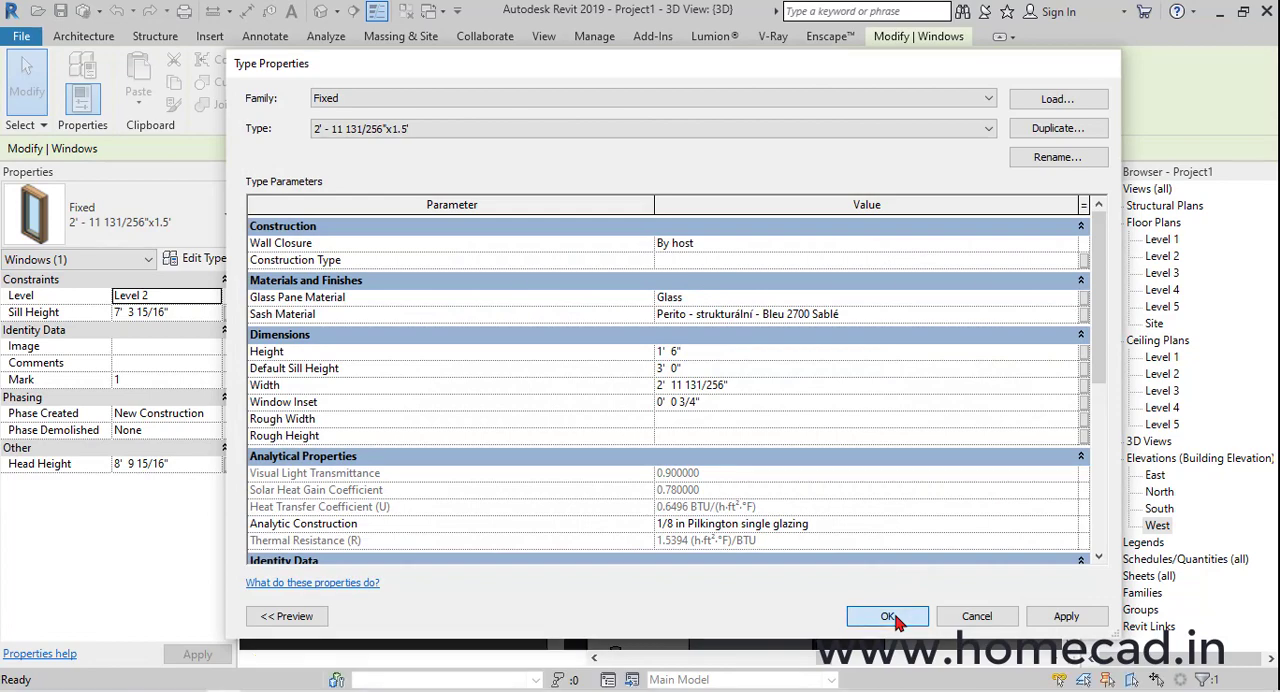
Compare the window's sash colour with the door frame beneath it in the 3D view
{"action": "key", "text": "Escape"}
{"action": "scroll", "coordinate": [698, 463], "scroll_direction": "down", "scroll_amount": 2}
{"action": "middle_click_drag", "start_coordinate": [700, 468], "coordinate": [488, 382], "text": "shift"}
{"action": "middle_click_drag", "start_coordinate": [603, 378], "coordinate": [802, 350]}
{"action": "left_click", "coordinate": [606, 374]}
{"action": "left_click", "coordinate": [790, 342]}
{"action": "scroll", "coordinate": [658, 288], "scroll_direction": "up", "scroll_amount": 3}
{"action": "scroll", "coordinate": [653, 312], "scroll_direction": "up", "scroll_amount": 4}
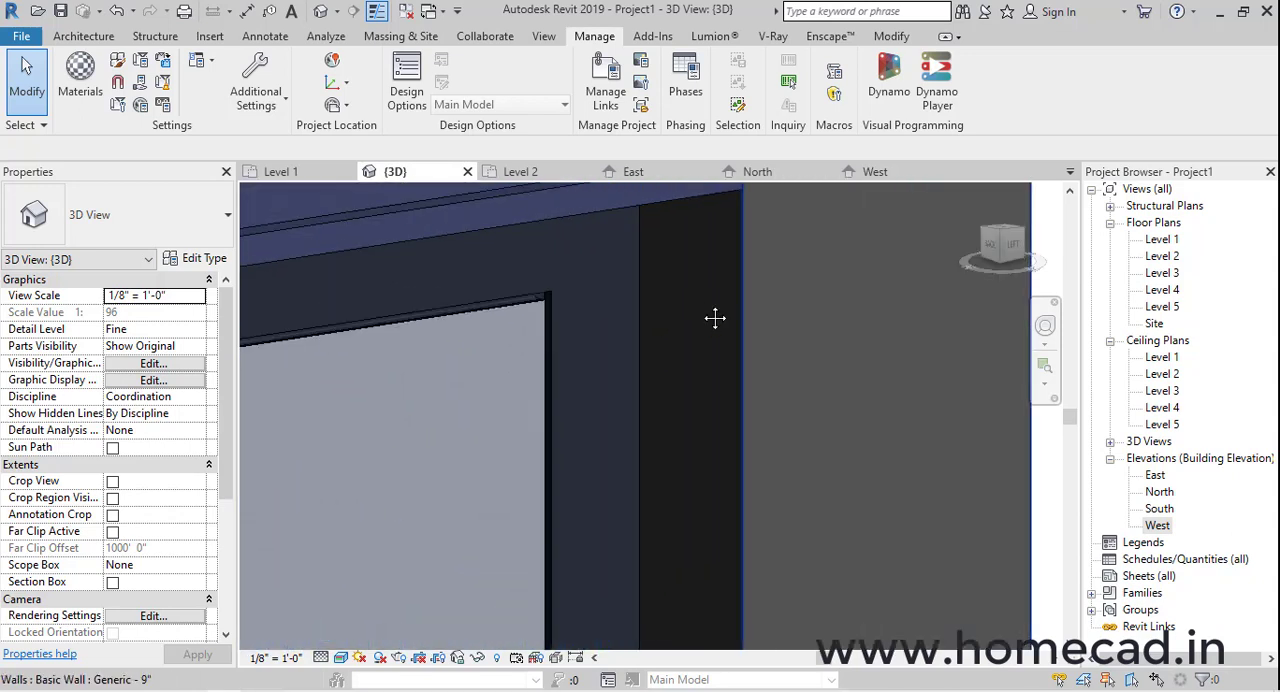
{"action": "middle_click_drag", "start_coordinate": [714, 319], "coordinate": [713, 415]}
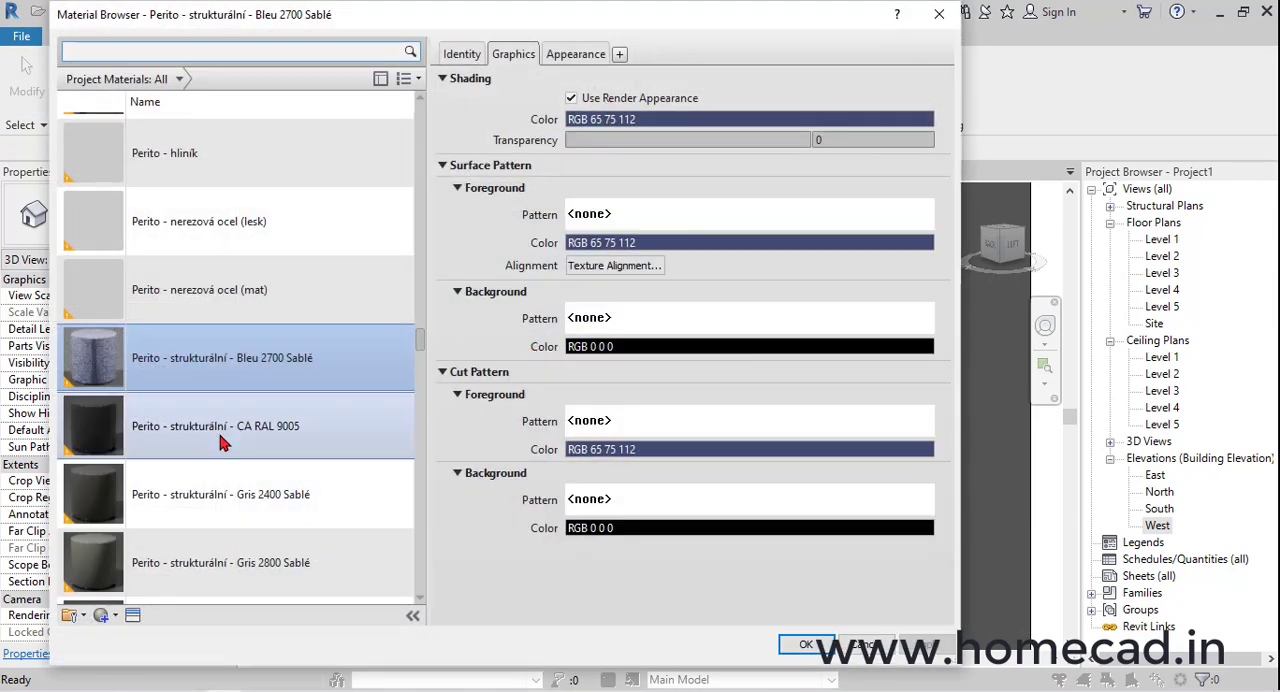
Turn on Use Render Appearance for the Perito - strukturální - CA RAL 9005 material and check its appearance
{"action": "left_click", "coordinate": [222, 443]}
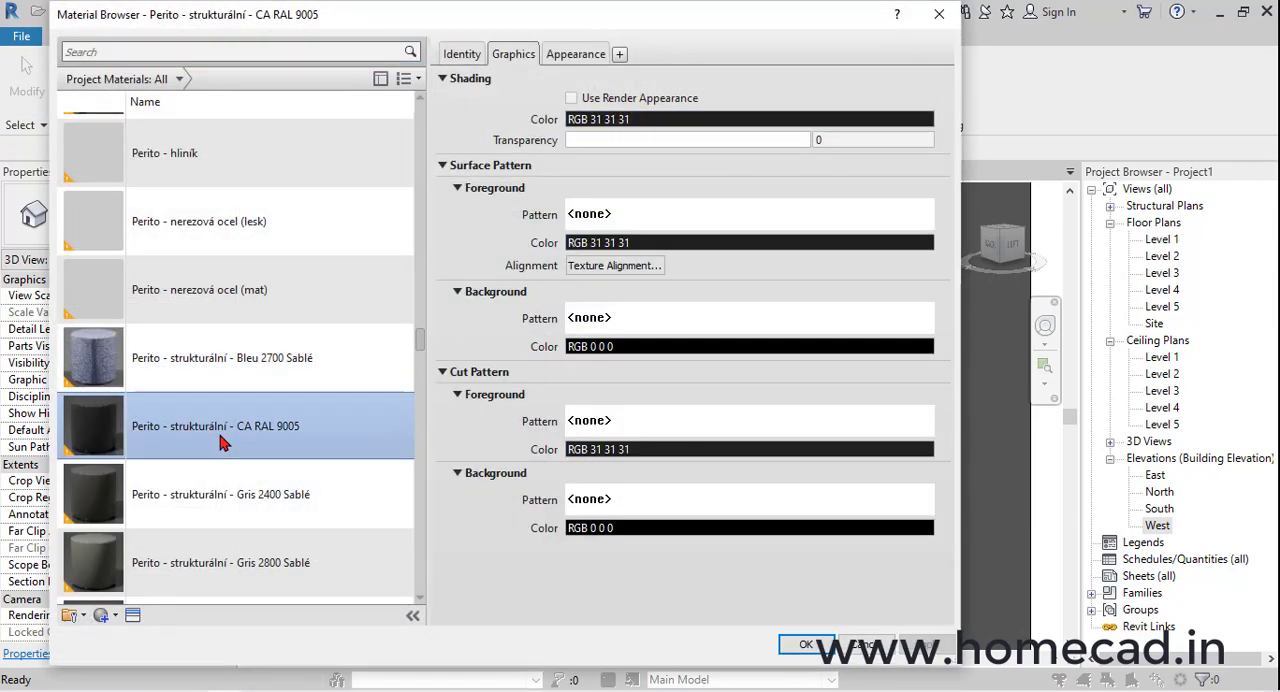
{"action": "left_click", "coordinate": [236, 370]}
{"action": "left_click", "coordinate": [230, 425]}
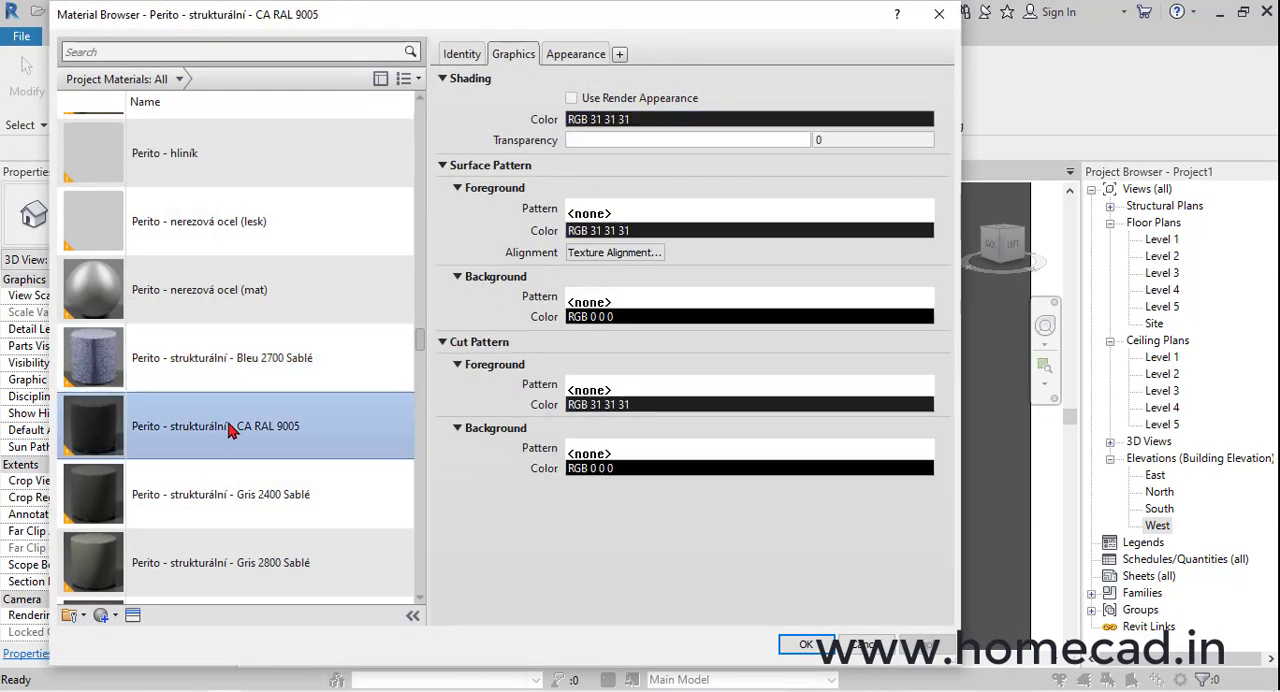
{"action": "left_click", "coordinate": [572, 98]}
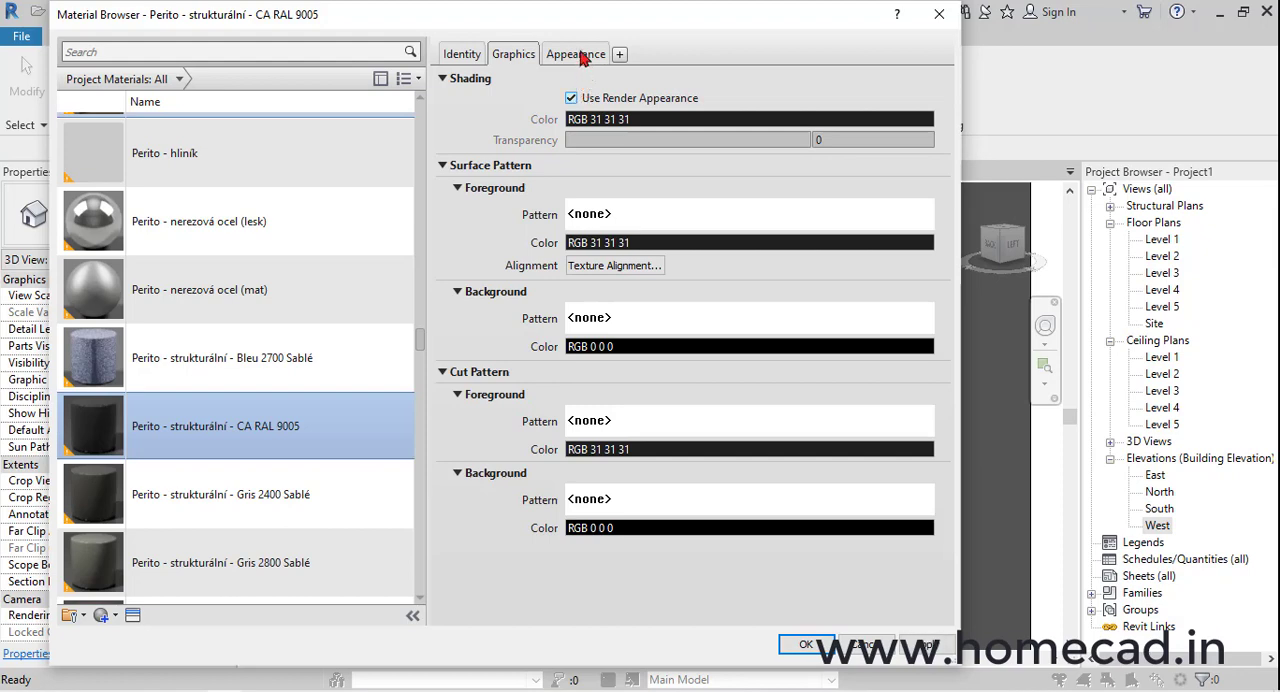
{"action": "left_click", "coordinate": [578, 55]}
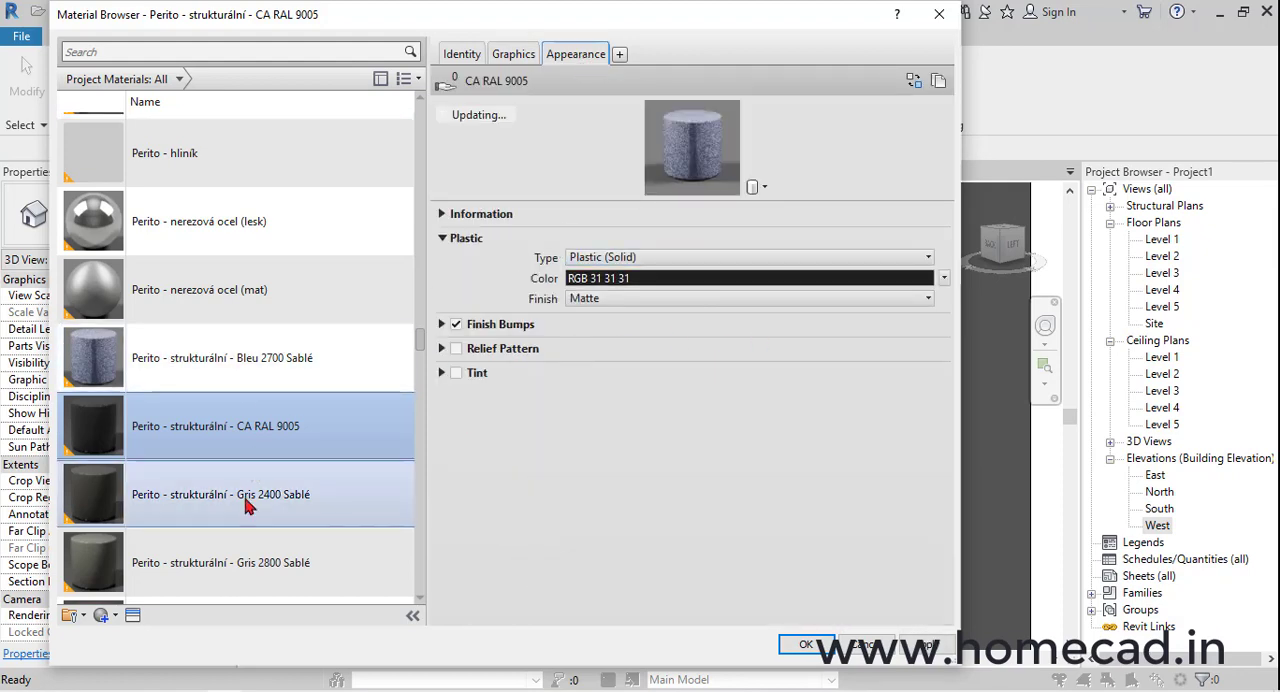
Turn on Use Render Appearance for the Perito - strukturální - Metalíza šedá material and check its appearance
{"action": "scroll", "coordinate": [250, 500], "scroll_direction": "down", "scroll_amount": 3}
{"action": "scroll", "coordinate": [248, 503], "scroll_direction": "down", "scroll_amount": 2}
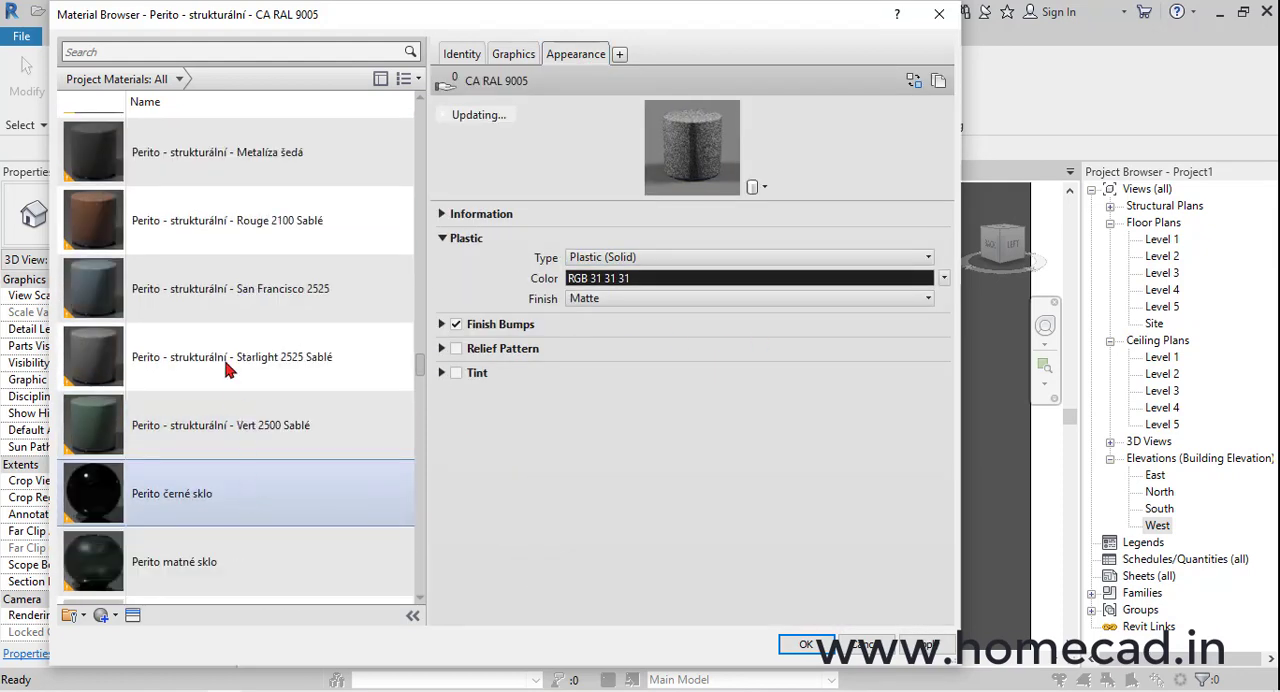
{"action": "left_click", "coordinate": [230, 292]}
{"action": "left_click", "coordinate": [232, 172]}
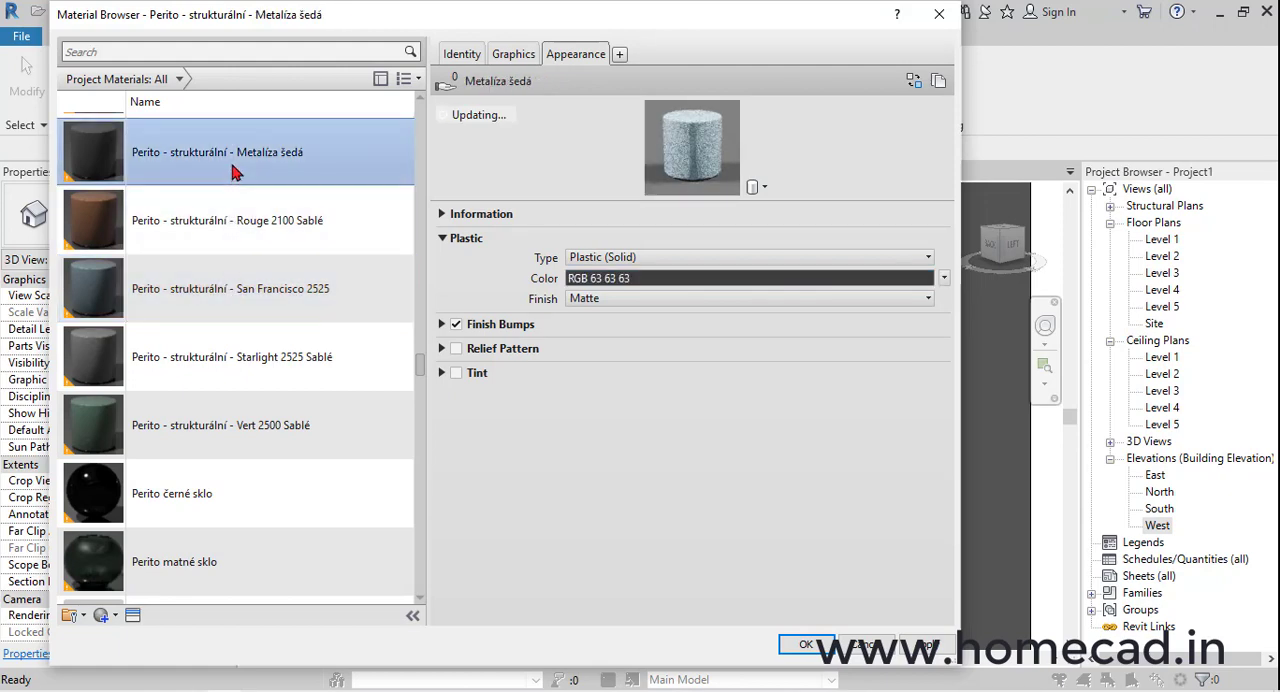
{"action": "left_click_drag", "start_coordinate": [664, 21], "coordinate": [711, 64]}
{"action": "left_click", "coordinate": [570, 99]}
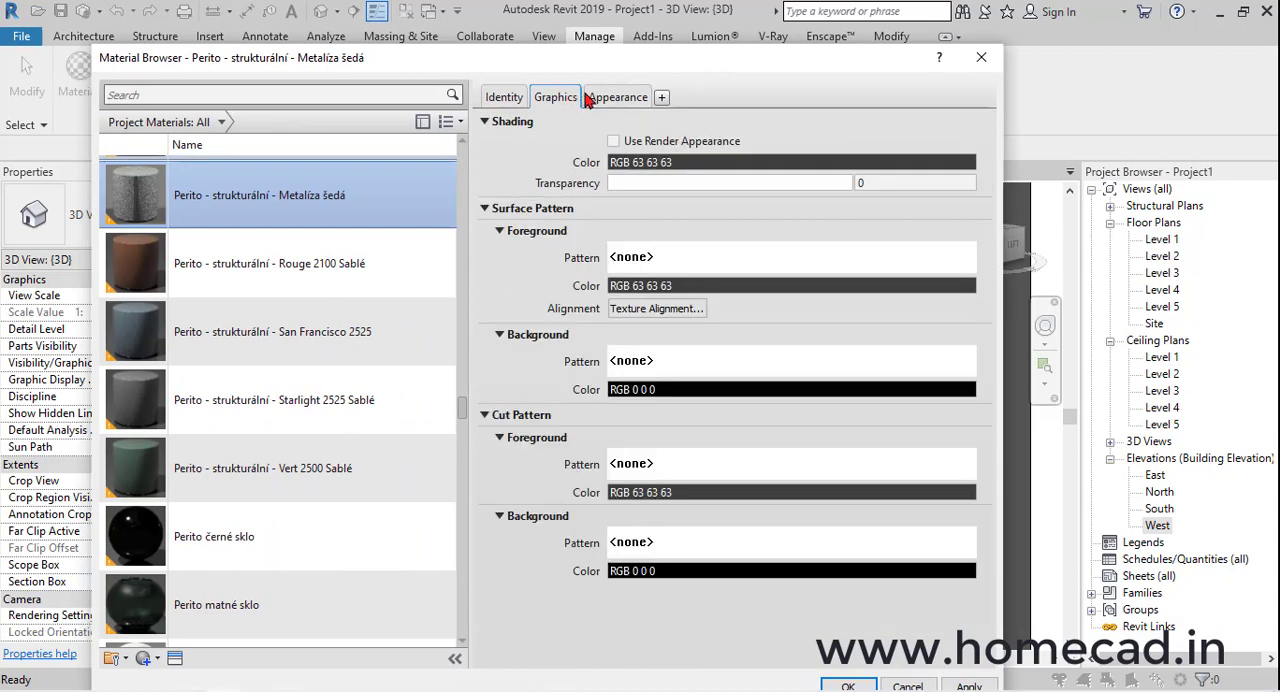
{"action": "left_click", "coordinate": [614, 141]}
{"action": "left_click", "coordinate": [620, 97]}
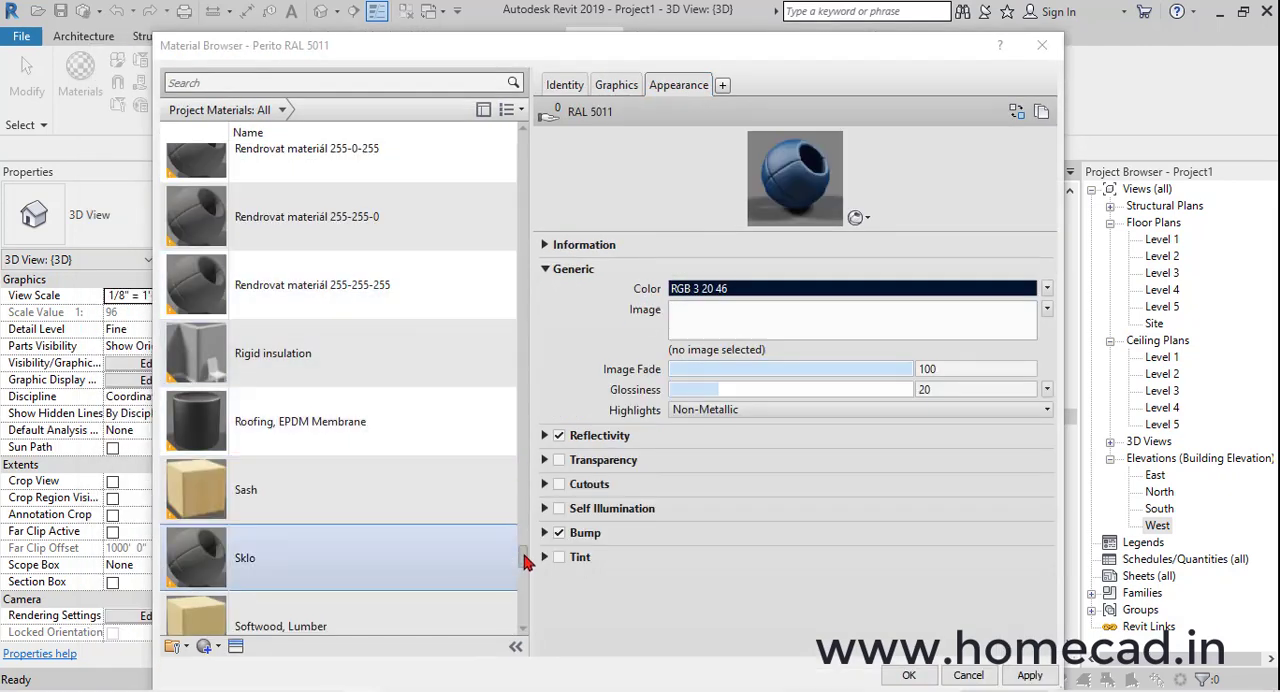
Find the Perito RAL 7016 material, copy its name from the identity information and close the material browser
{"action": "left_click_drag", "start_coordinate": [523, 565], "coordinate": [547, 440]}
{"action": "left_click", "coordinate": [390, 397]}
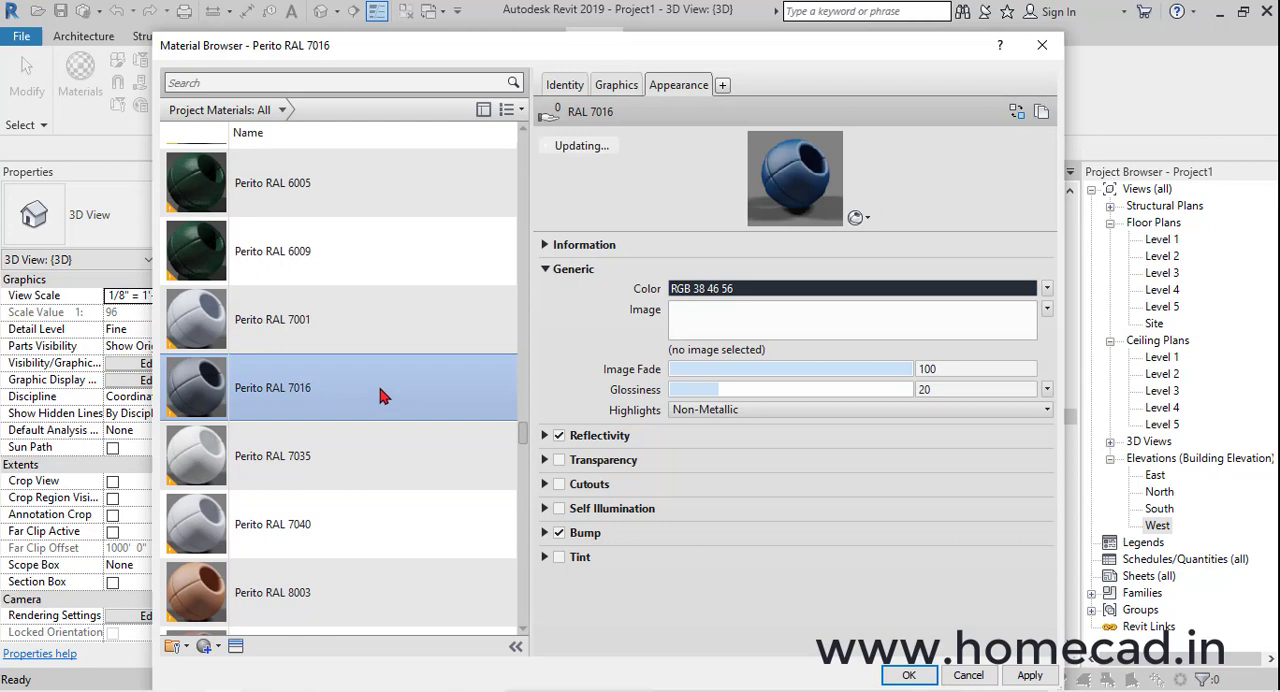
{"action": "left_click_drag", "start_coordinate": [745, 50], "coordinate": [600, 96]}
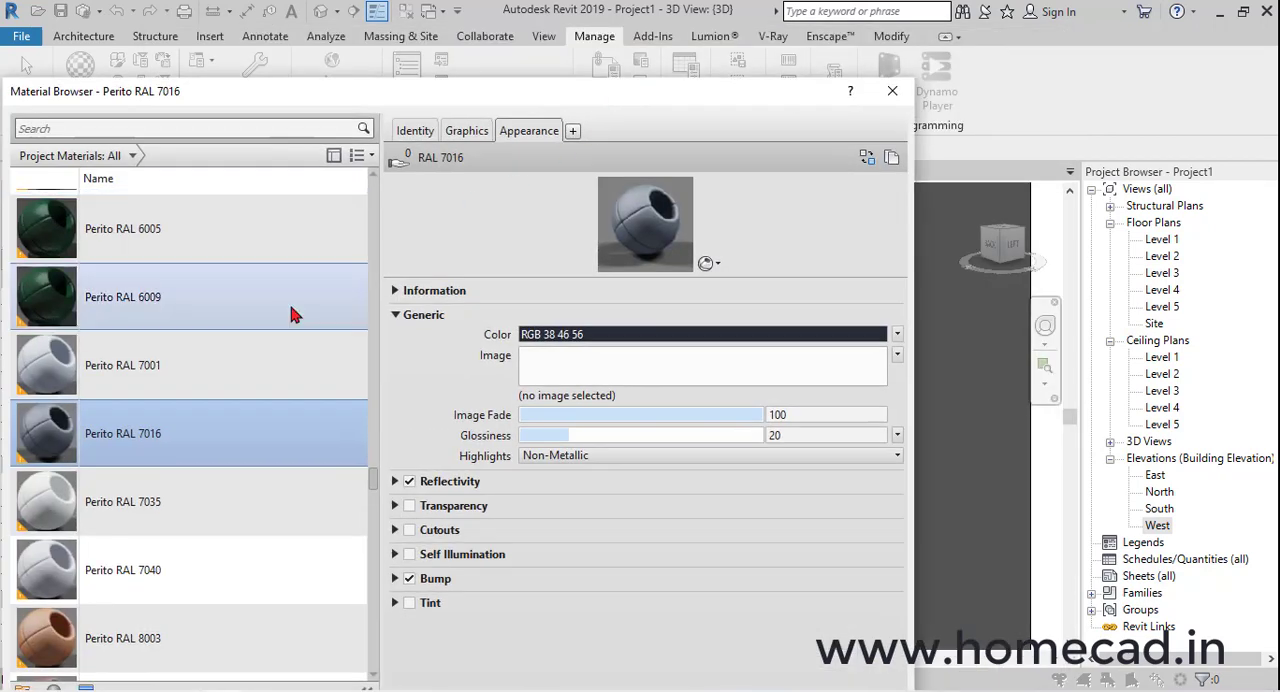
{"action": "left_click", "coordinate": [418, 132]}
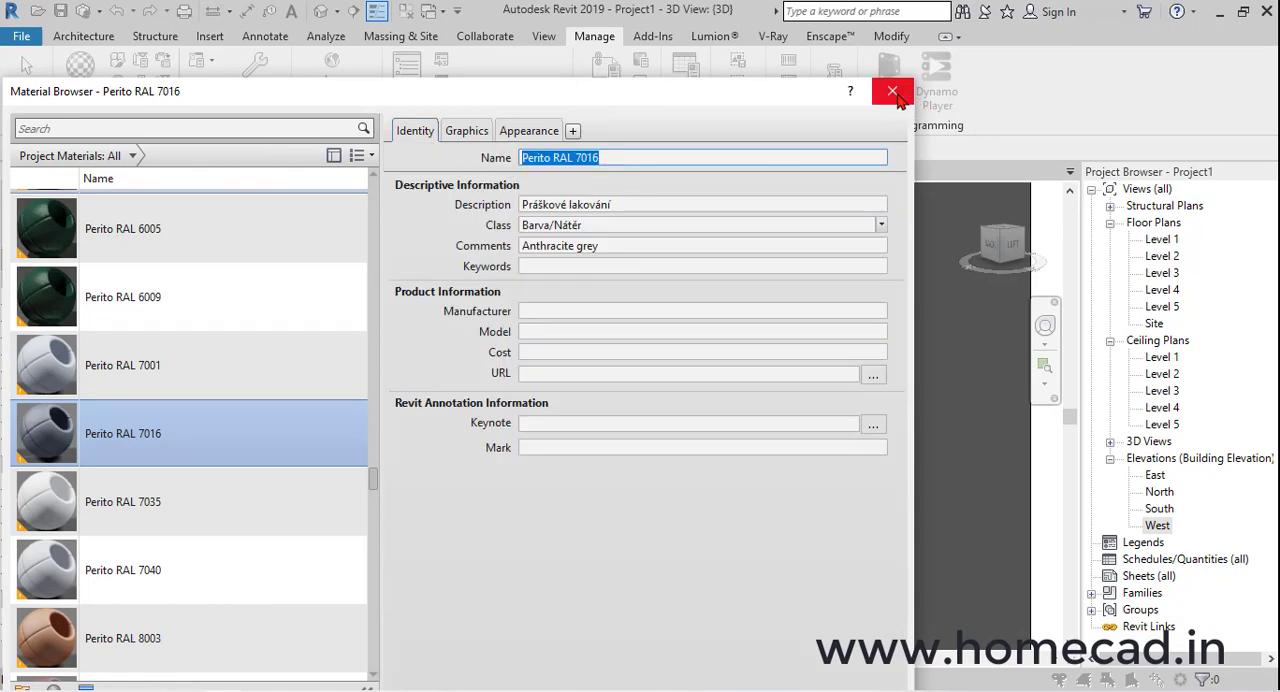
{"action": "left_click", "coordinate": [893, 92]}
Set the sash material of the Fixed window above the door to Perito RAL 7016
{"action": "left_click", "coordinate": [517, 260]}
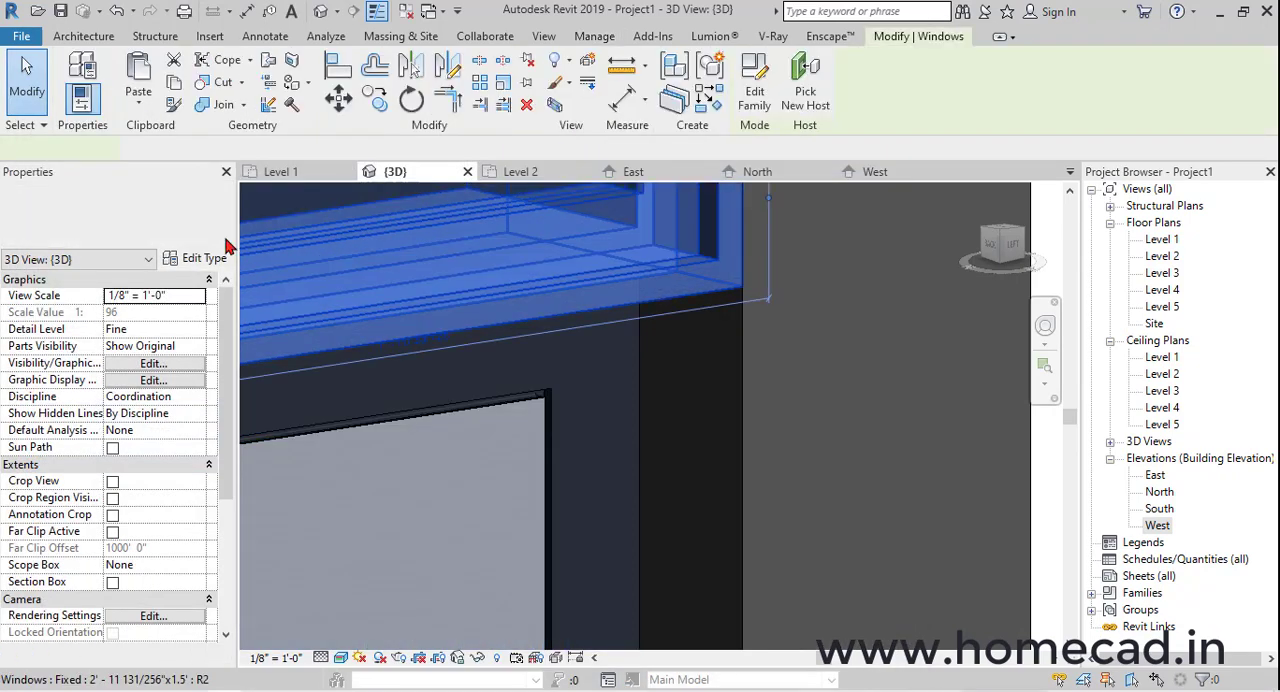
{"action": "left_click", "coordinate": [200, 258]}
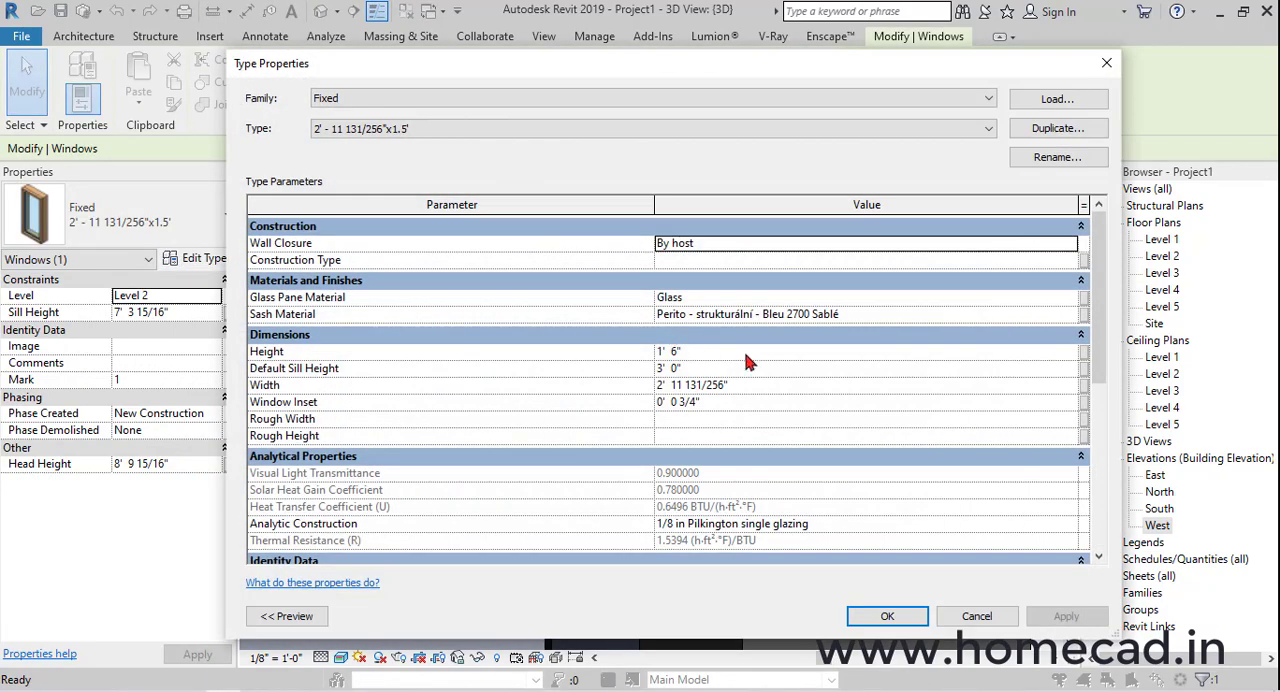
{"action": "left_click", "coordinate": [858, 318]}
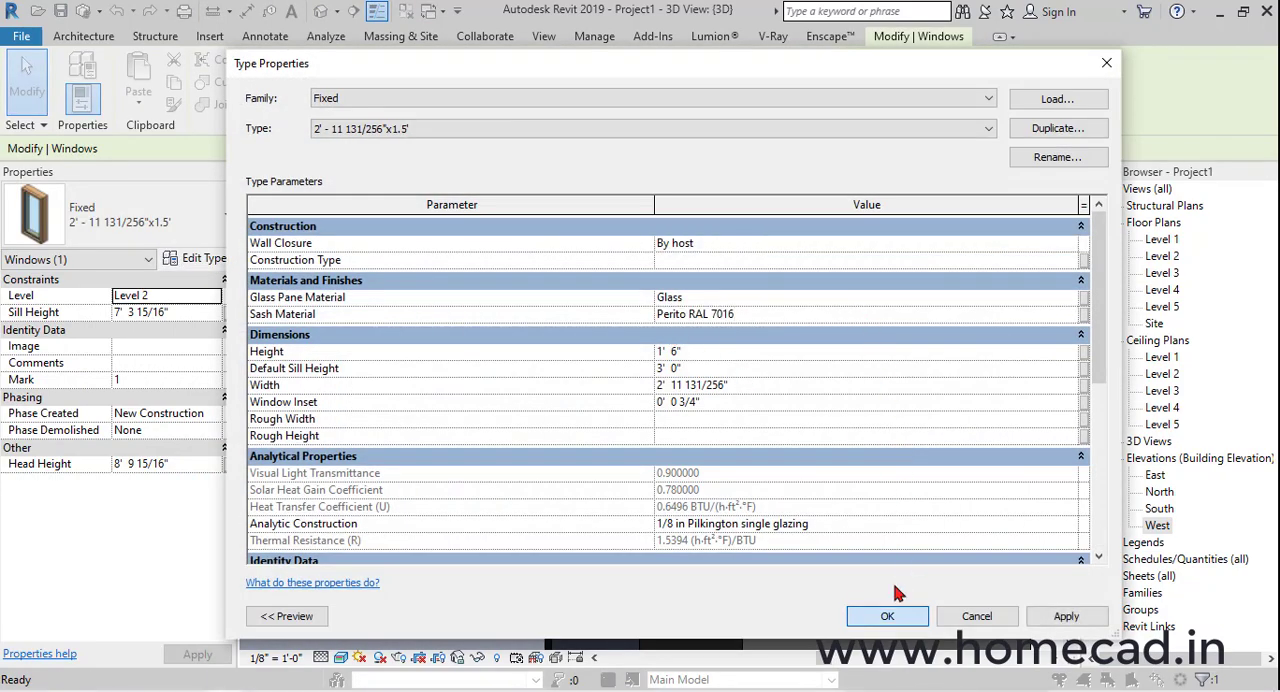
{"action": "left_click", "coordinate": [887, 613]}
{"action": "key", "text": "Escape"}
Open the West elevation and measure the overall frame width of the door without a window above it
{"action": "middle_click_drag", "start_coordinate": [690, 393], "coordinate": [849, 414], "text": "shift"}
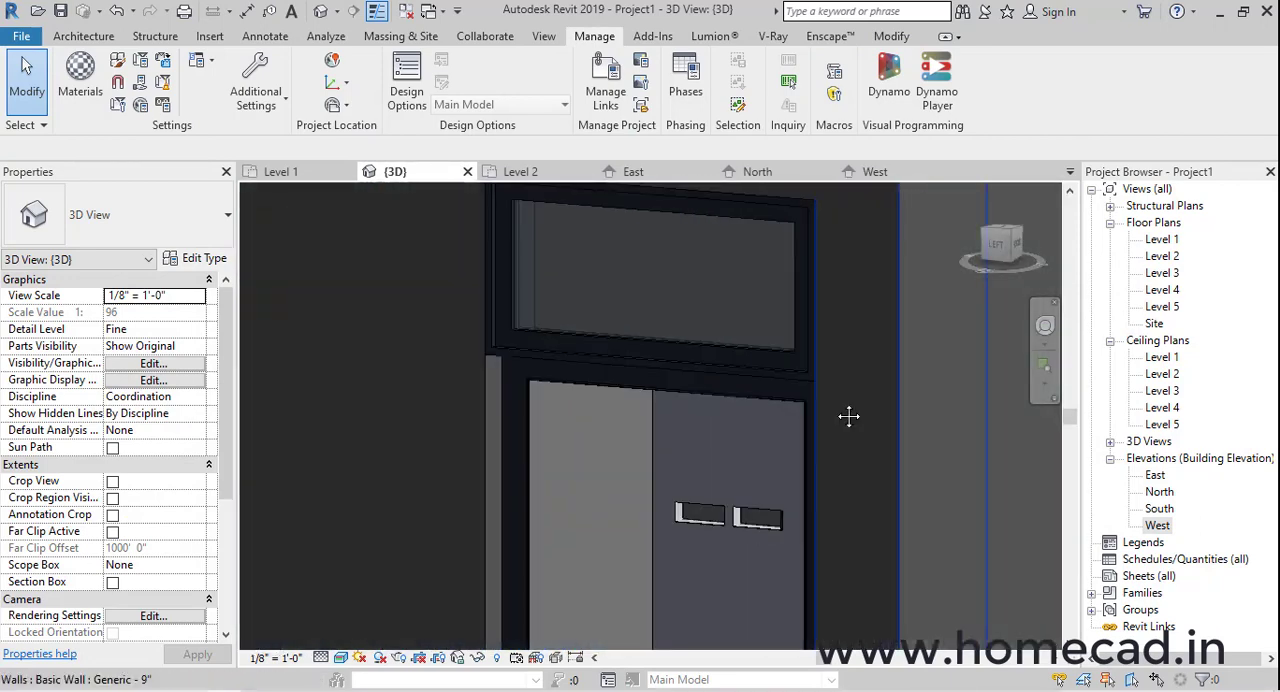
{"action": "scroll", "coordinate": [584, 418], "scroll_direction": "down", "scroll_amount": 2}
{"action": "middle_click_drag", "start_coordinate": [661, 386], "coordinate": [720, 372]}
{"action": "scroll", "coordinate": [575, 366], "scroll_direction": "down", "scroll_amount": 3}
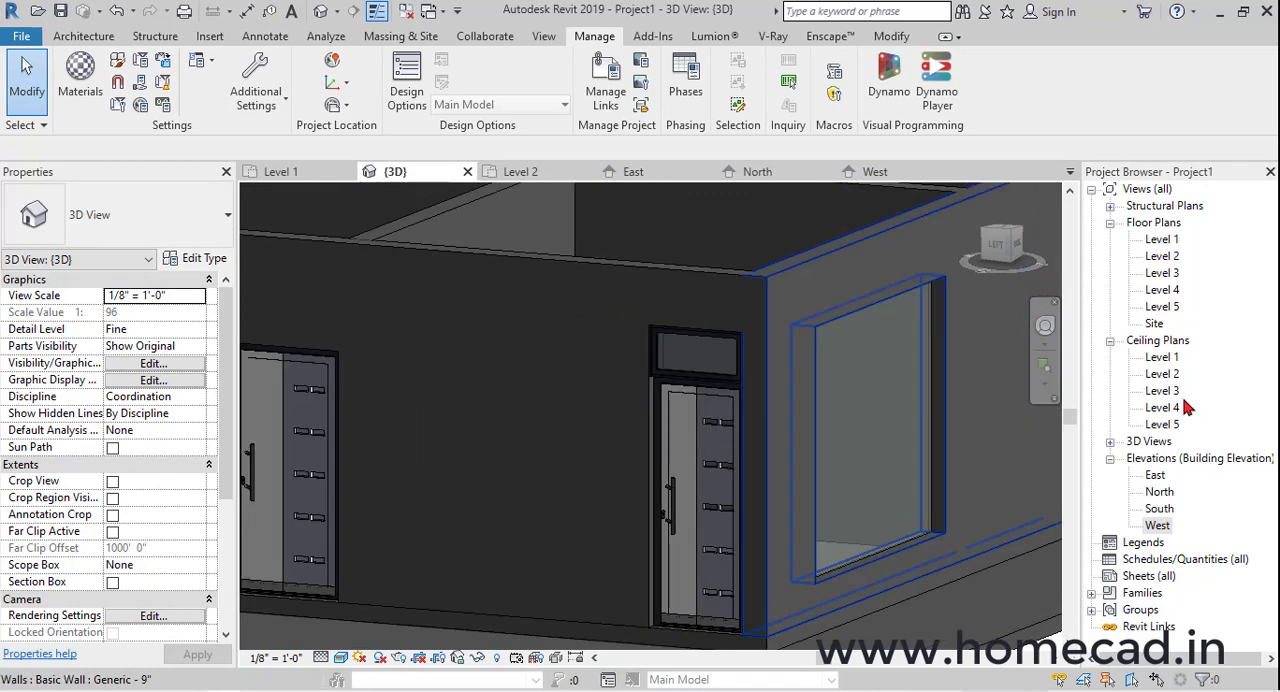
{"action": "double_click", "coordinate": [1157, 525]}
{"action": "scroll", "coordinate": [920, 368], "scroll_direction": "down", "scroll_amount": 2}
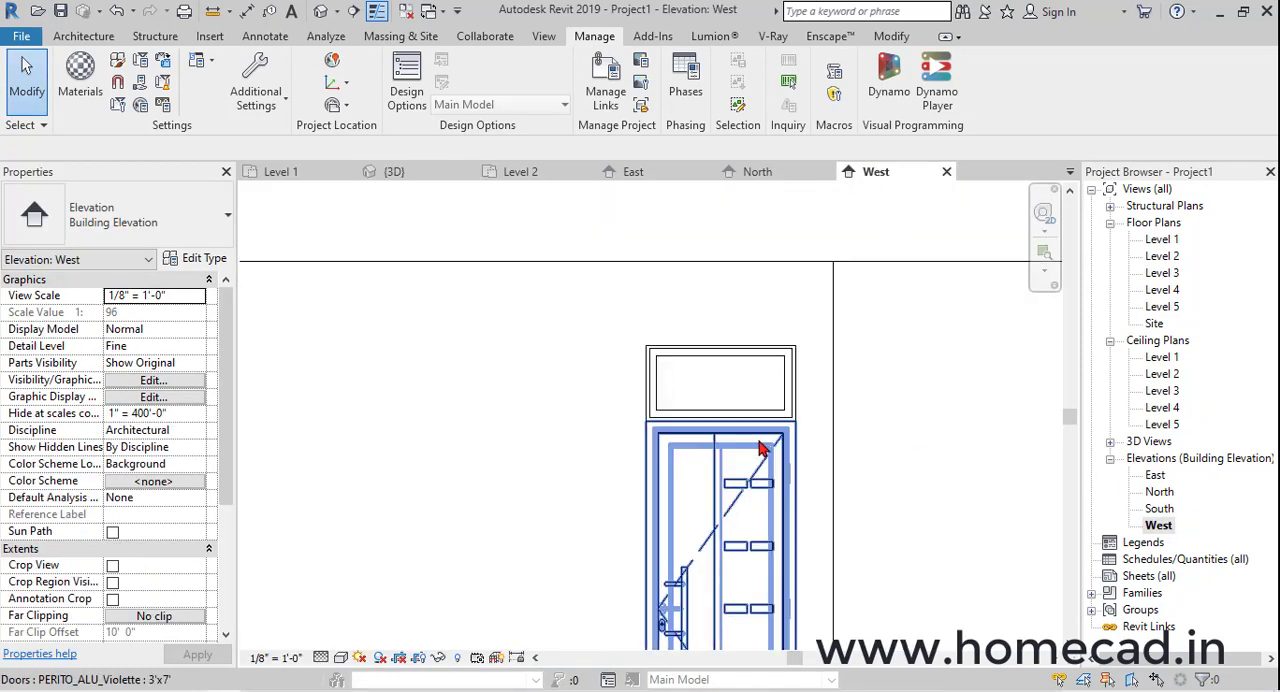
{"action": "left_click", "coordinate": [212, 11]}
{"action": "scroll", "coordinate": [457, 431], "scroll_direction": "up", "scroll_amount": 3}
{"action": "left_click", "coordinate": [489, 440]}
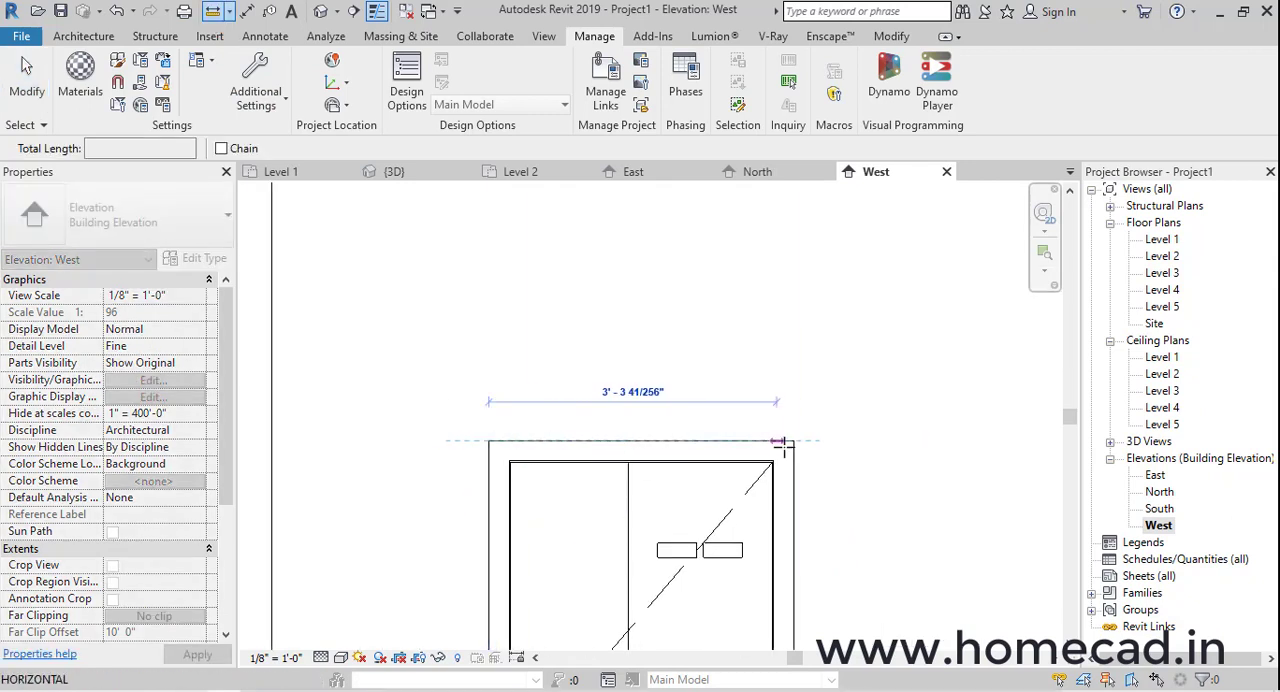
{"action": "left_click", "coordinate": [793, 441]}
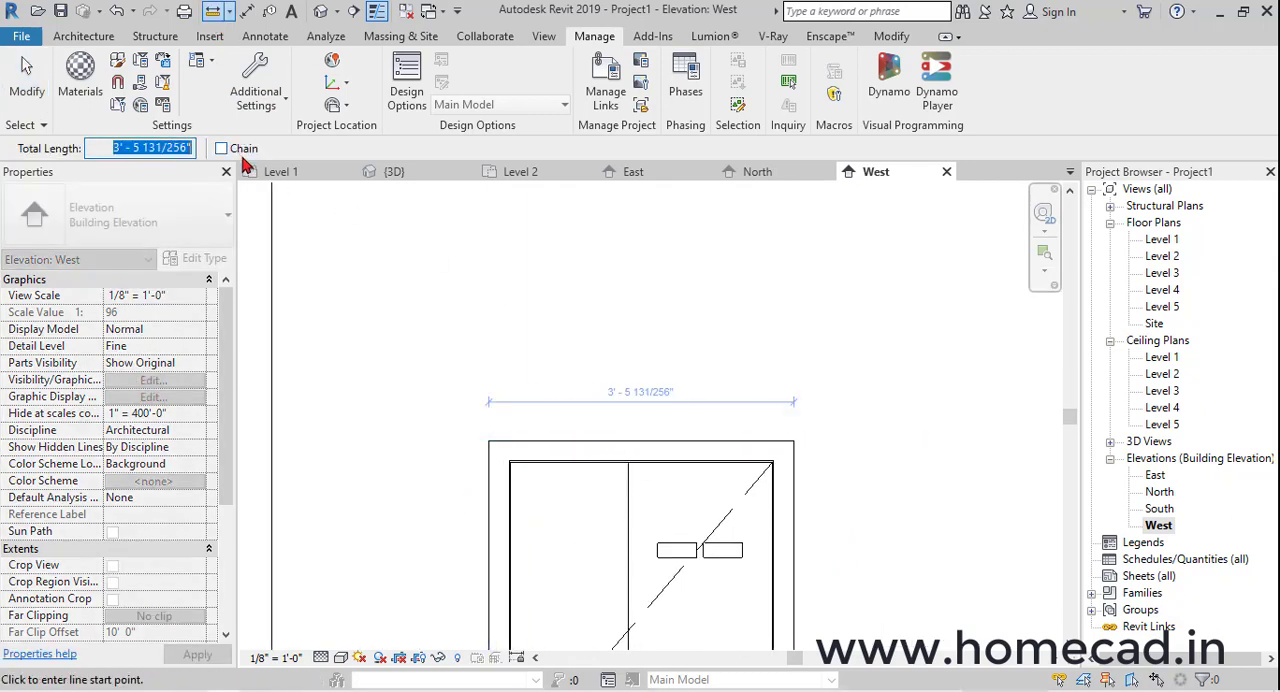
{"action": "scroll", "coordinate": [323, 309], "scroll_direction": "down", "scroll_amount": 2}
{"action": "key", "text": "Escape"}
{"action": "key", "text": "Escape"}
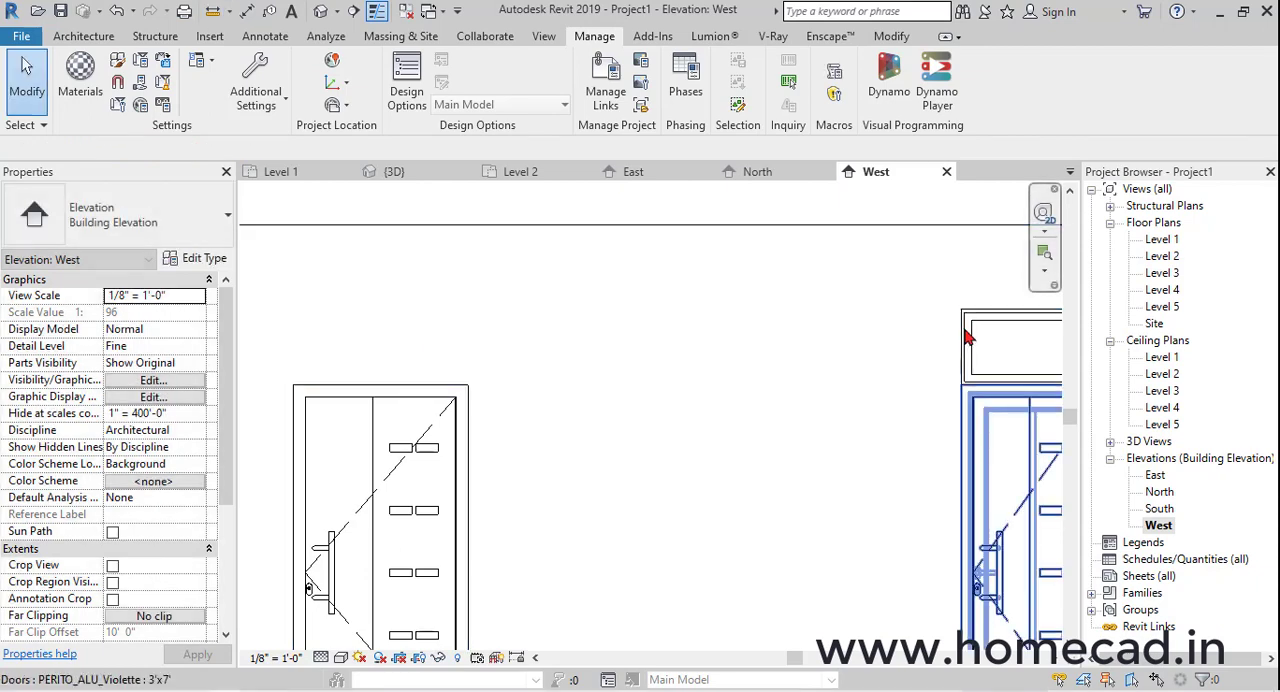
Copy the Fixed window above the finished door to the blank wall between the two doors
{"action": "left_click", "coordinate": [976, 332]}
{"action": "left_click", "coordinate": [978, 328]}
{"action": "key", "text": "m"}
{"action": "key", "text": "v"}
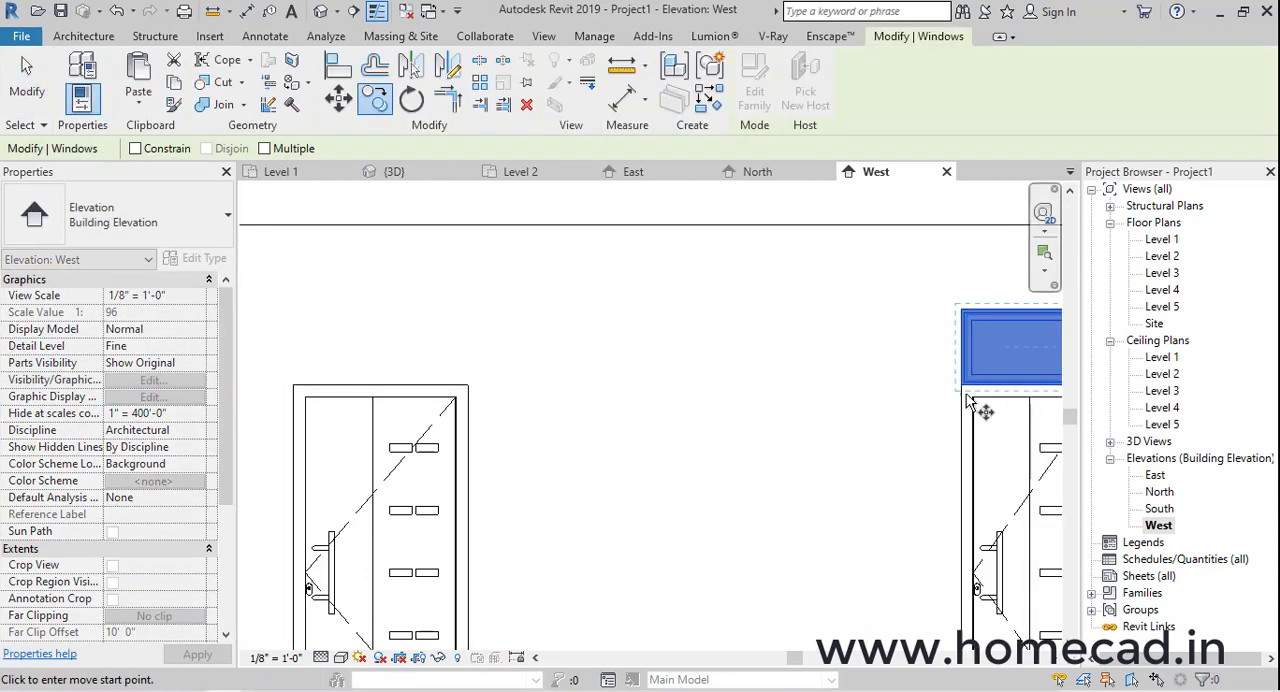
{"action": "left_click", "coordinate": [961, 387]}
{"action": "left_click", "coordinate": [541, 370]}
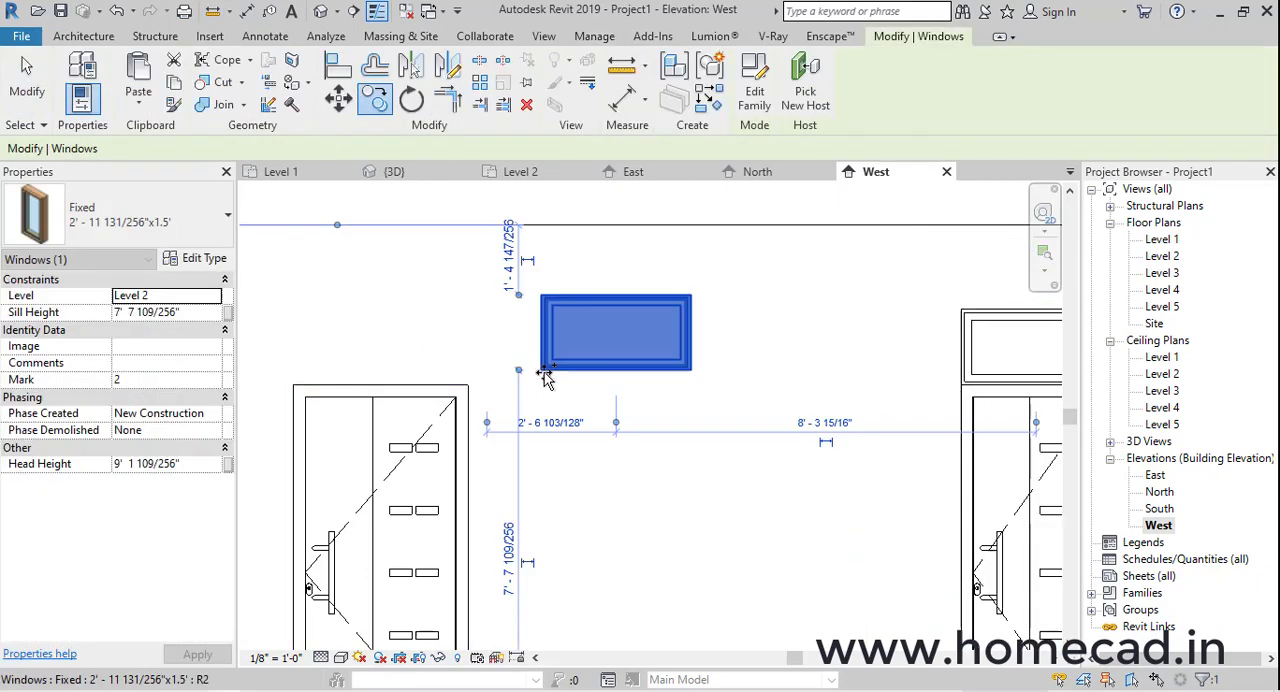
{"action": "key", "text": "Escape"}
Duplicate the copied window's type as 3' - 5 131/256" and set its width to 3' - 5 131/256"
{"action": "left_click", "coordinate": [606, 366]}
{"action": "left_click", "coordinate": [215, 256]}
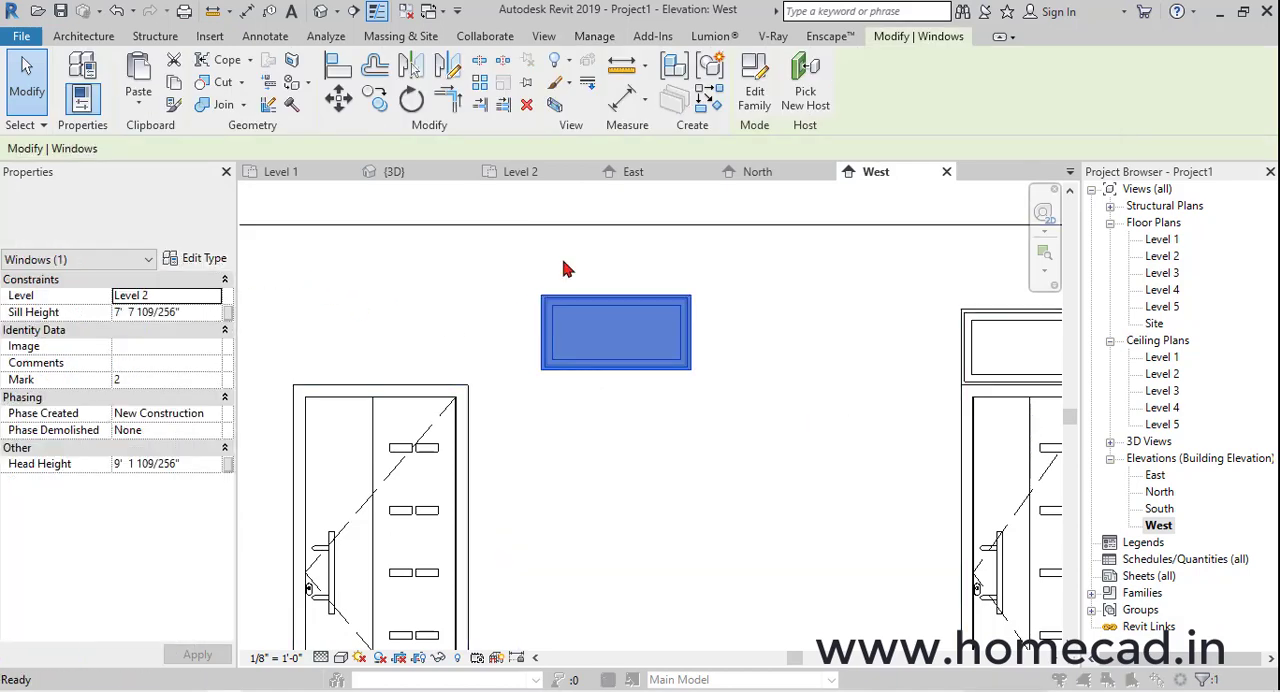
{"action": "left_click", "coordinate": [1054, 134]}
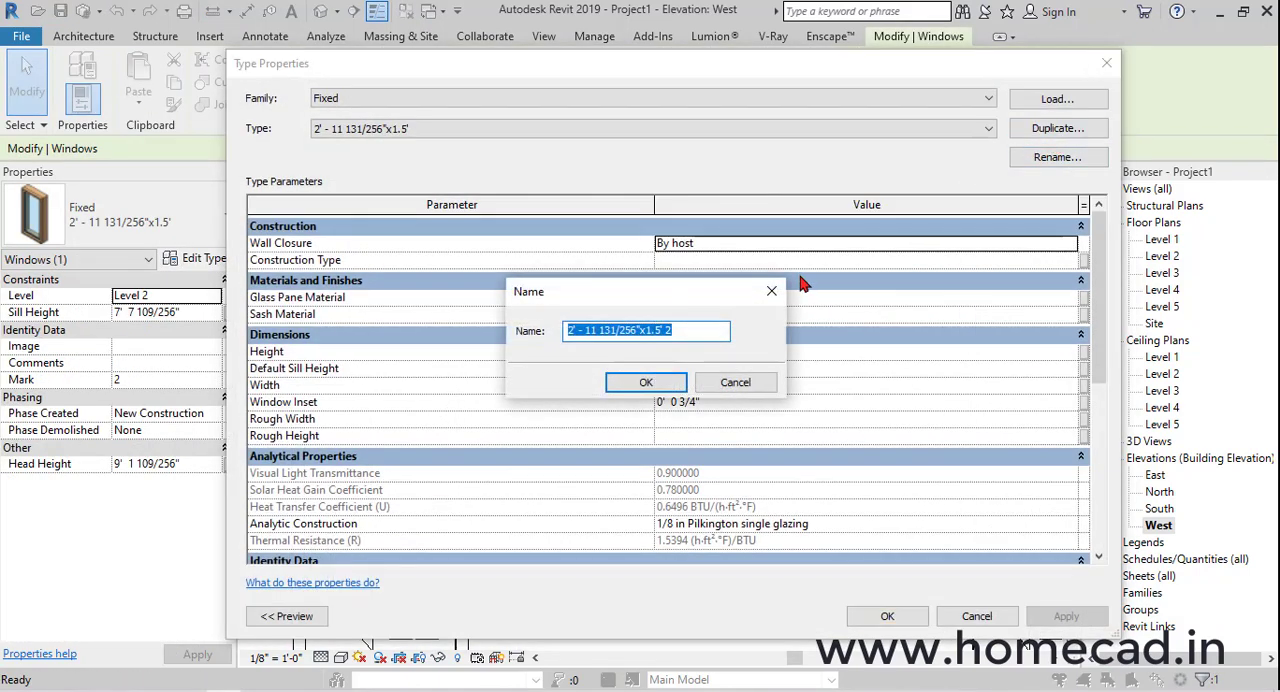
{"action": "left_click", "coordinate": [659, 384]}
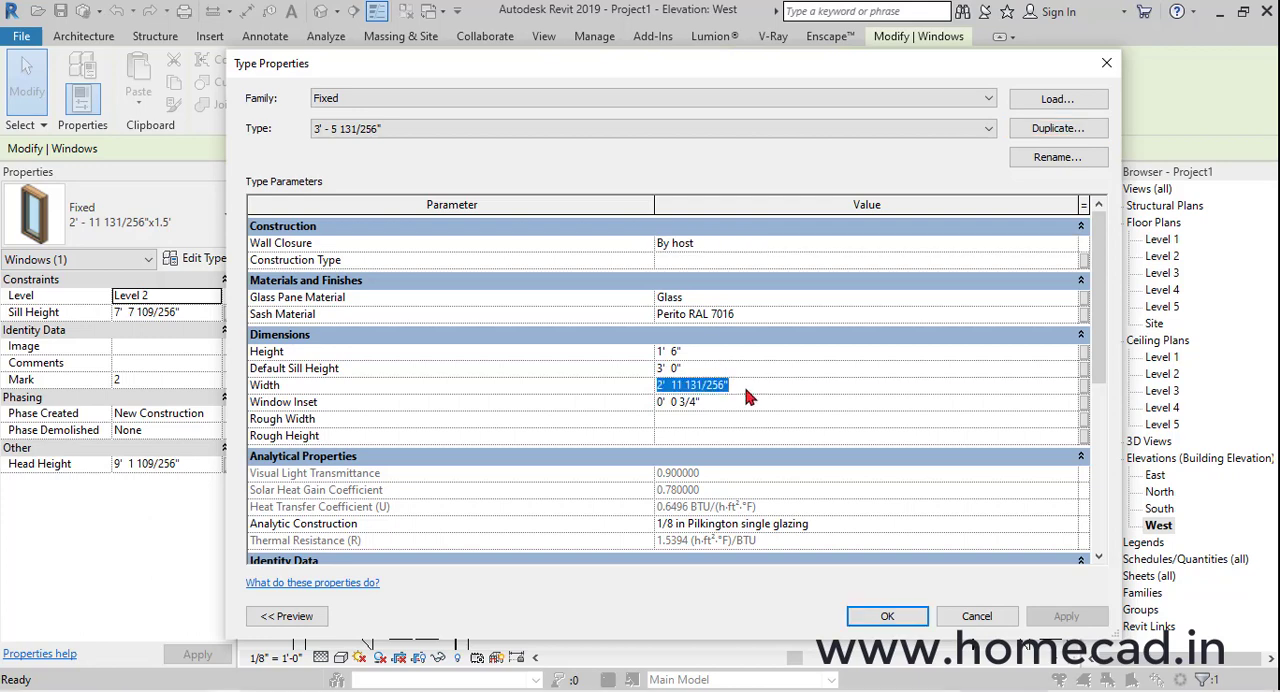
{"action": "left_click", "coordinate": [886, 617]}
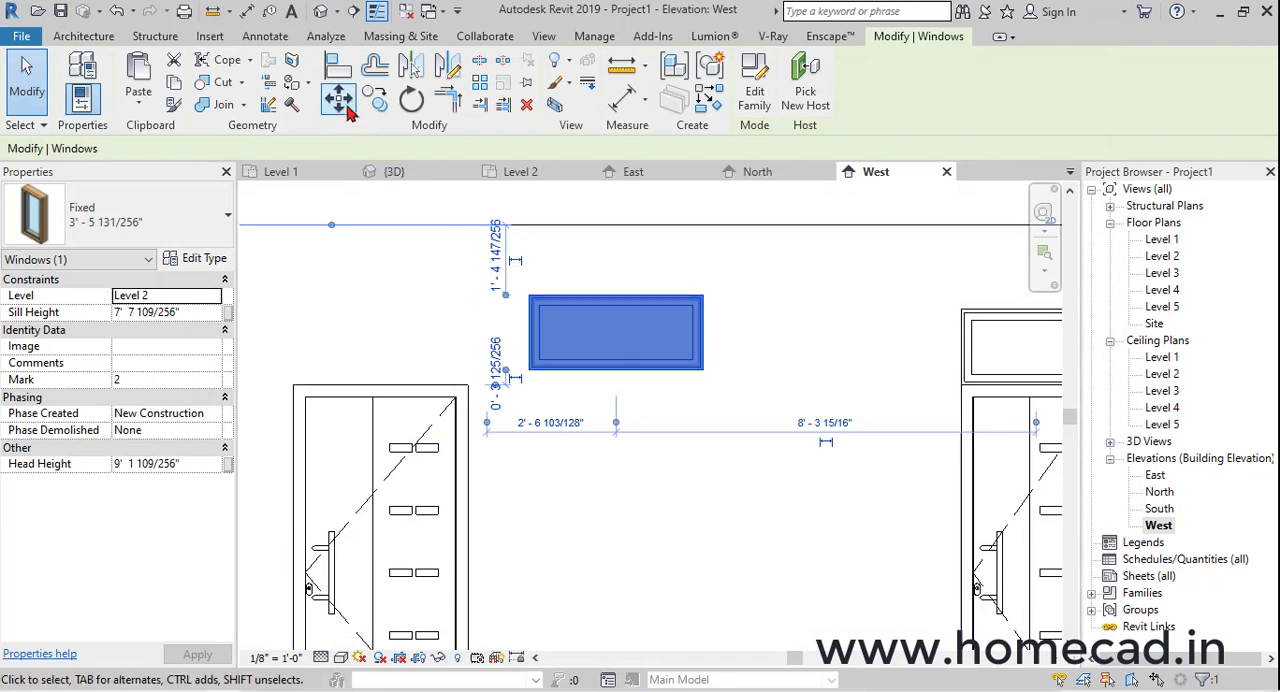
Move the copied window by its lower corner onto the matching top corner of the wider door's frame
{"action": "scroll", "coordinate": [537, 378], "scroll_direction": "up", "scroll_amount": 10}
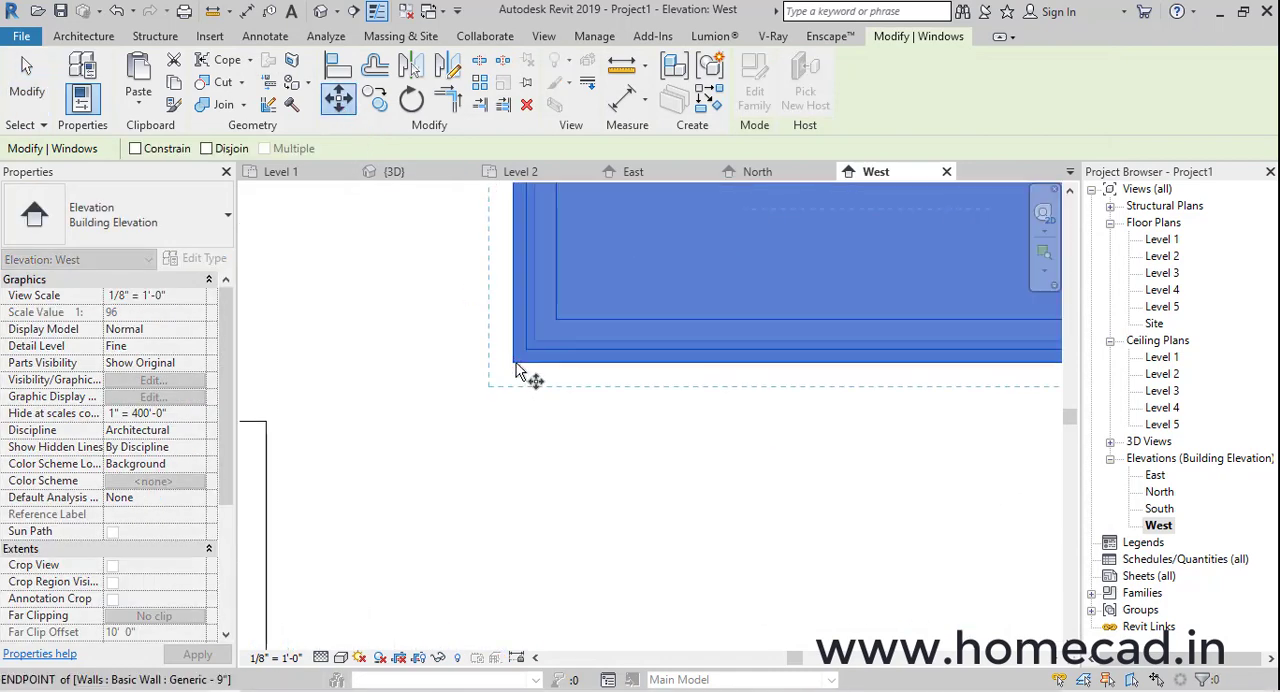
{"action": "left_click", "coordinate": [515, 362]}
{"action": "scroll", "coordinate": [508, 391], "scroll_direction": "down", "scroll_amount": 5}
{"action": "middle_click_drag", "start_coordinate": [477, 398], "coordinate": [990, 415]}
{"action": "scroll", "coordinate": [431, 376], "scroll_direction": "up", "scroll_amount": 3}
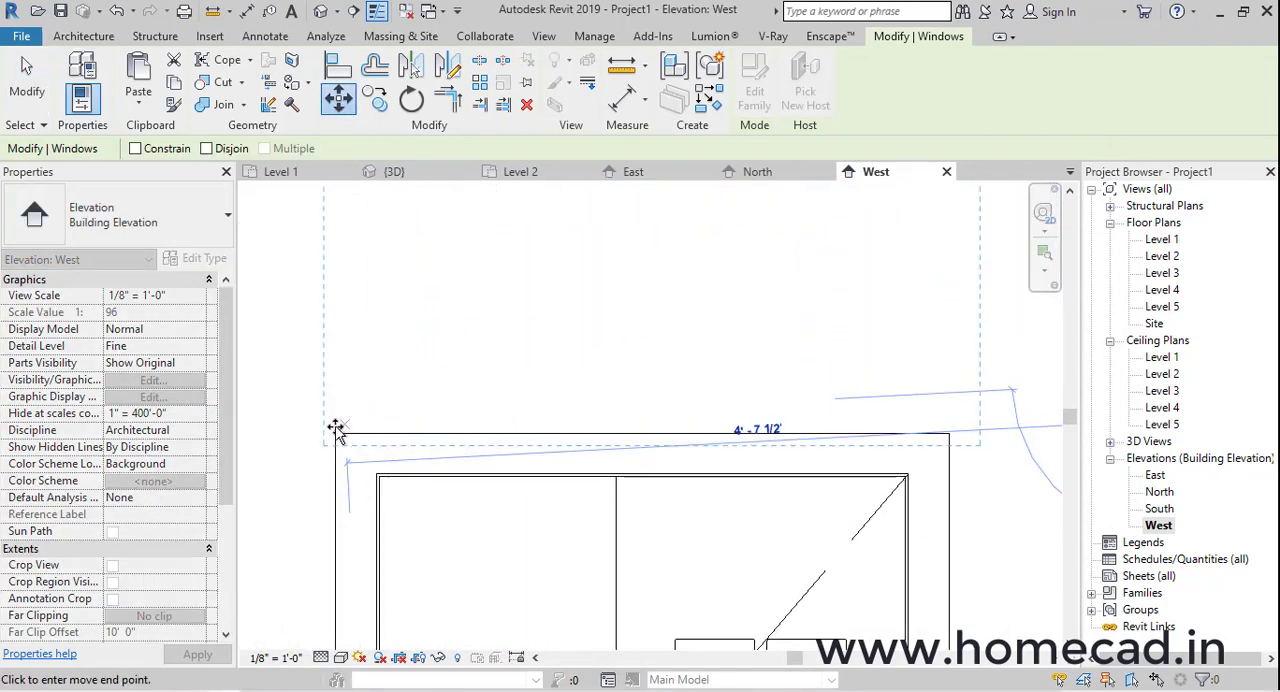
{"action": "left_click", "coordinate": [335, 432]}
{"action": "scroll", "coordinate": [500, 400], "scroll_direction": "down", "scroll_amount": 3}
{"action": "key", "text": "Escape"}
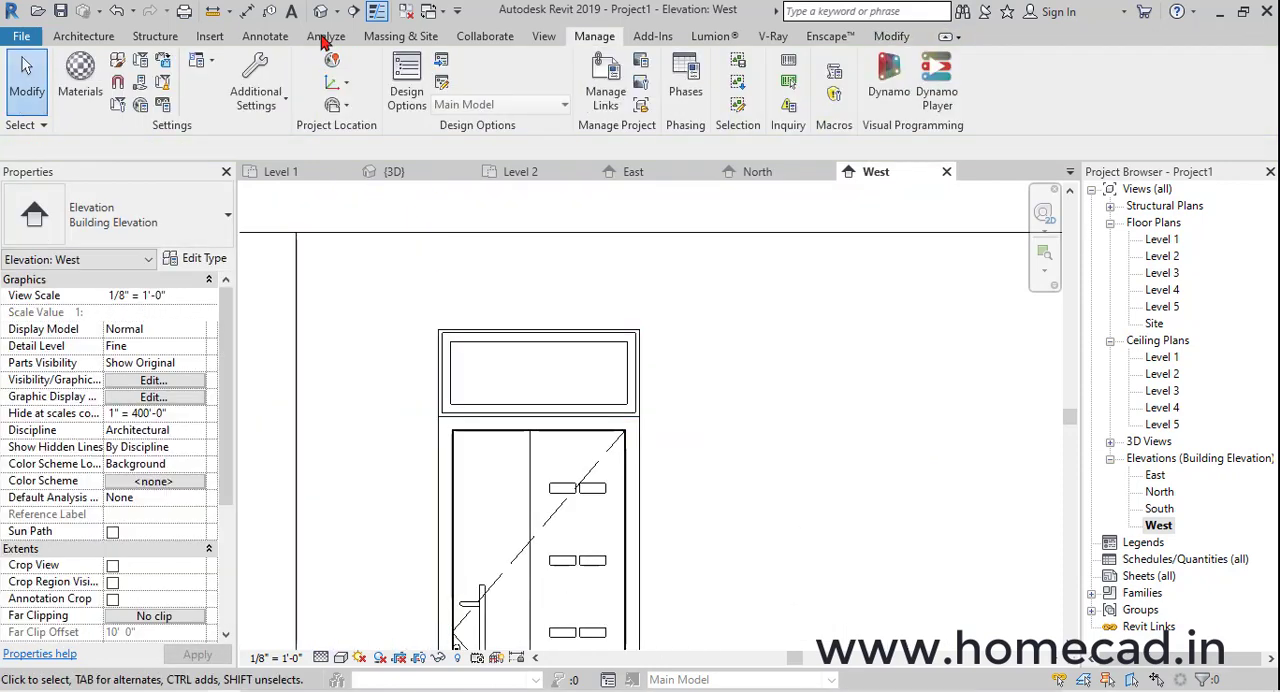
Open the 3D view and examine the windows placed above both doors
{"action": "left_click", "coordinate": [320, 11]}
{"action": "scroll", "coordinate": [480, 266], "scroll_direction": "down", "scroll_amount": 5}
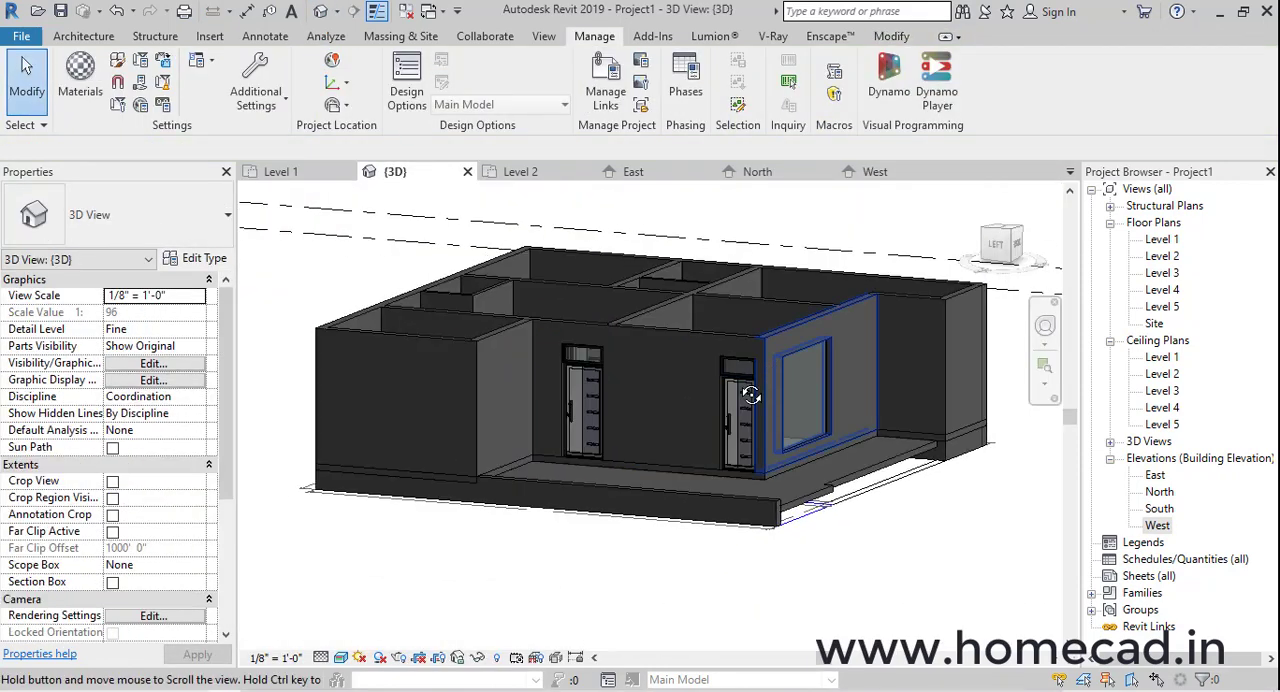
{"action": "middle_click_drag", "start_coordinate": [797, 394], "coordinate": [620, 406], "text": "shift"}
{"action": "scroll", "coordinate": [688, 402], "scroll_direction": "up", "scroll_amount": 2}
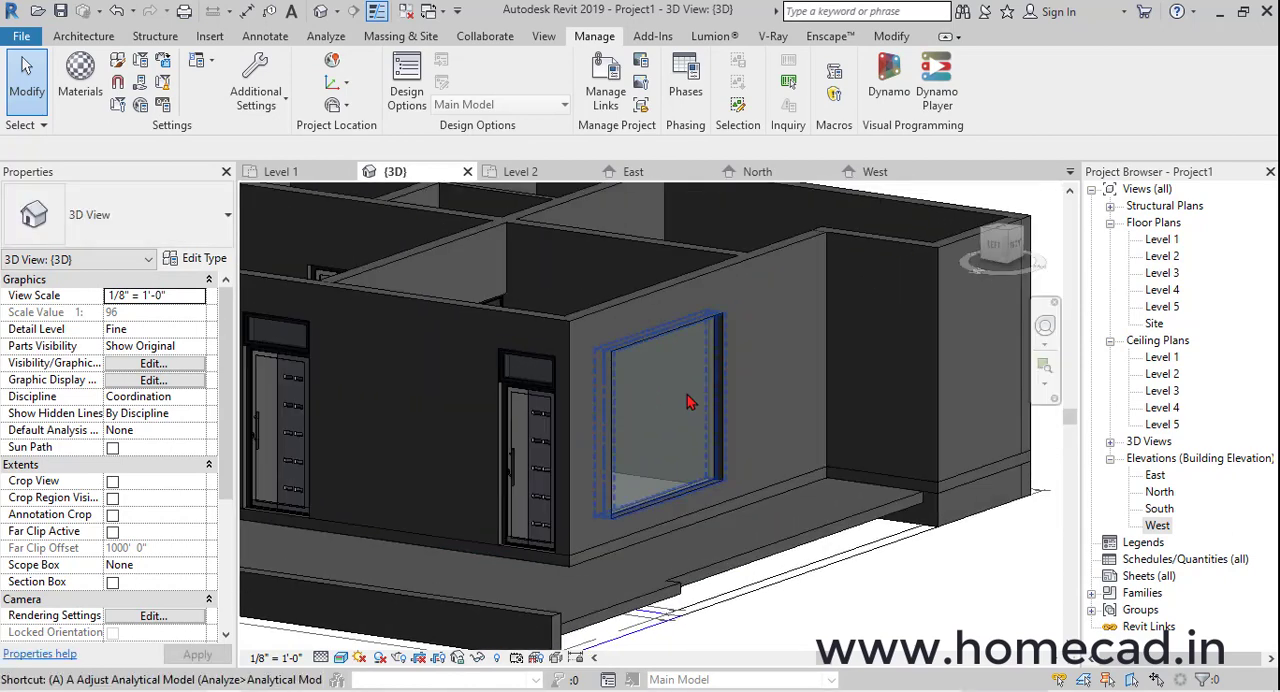
{"action": "key", "text": "l"}
{"action": "scroll", "coordinate": [571, 378], "scroll_direction": "up", "scroll_amount": 6}
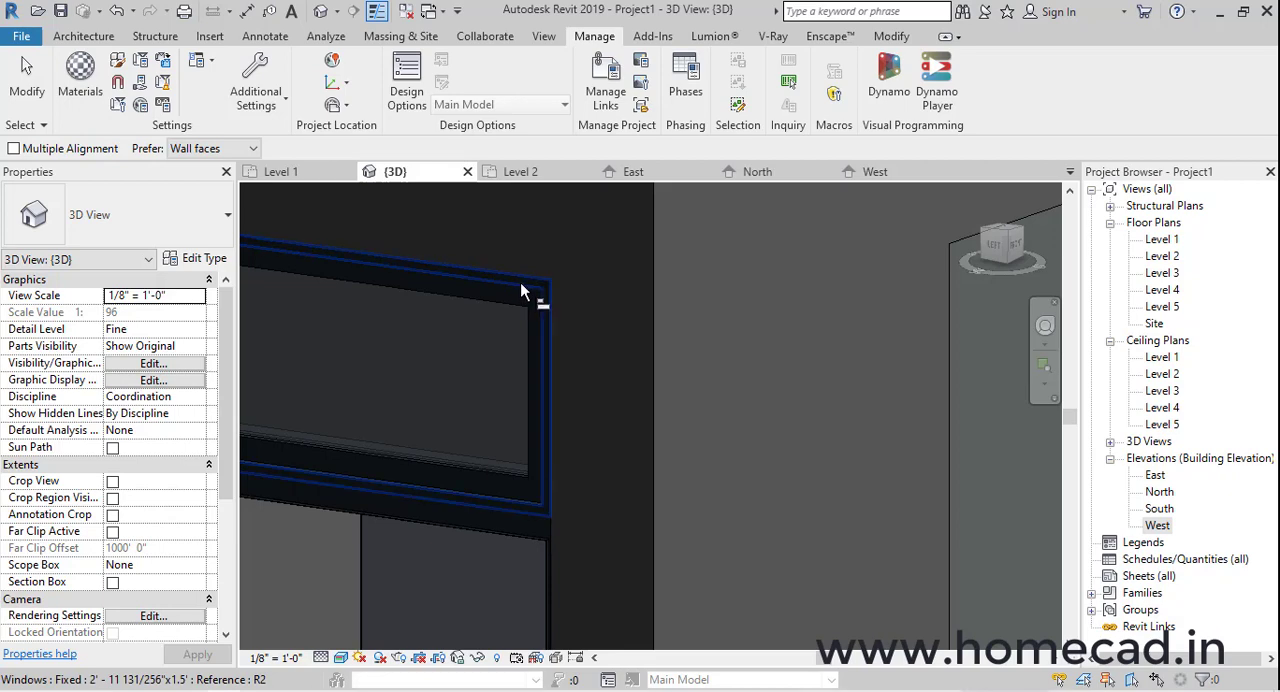
{"action": "middle_click_drag", "start_coordinate": [558, 302], "coordinate": [704, 491], "text": "shift"}
{"action": "left_click", "coordinate": [710, 509]}
{"action": "key", "text": "Escape"}
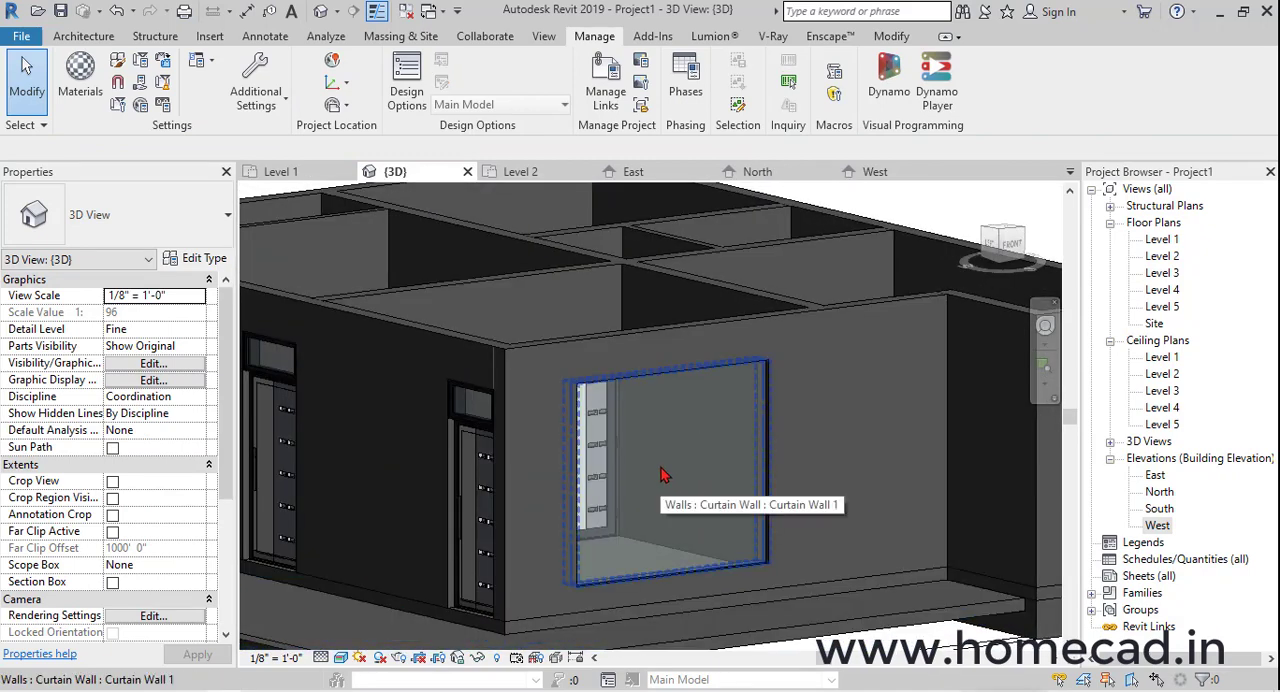
In the South elevation, place three vertical curtain grid lines about 2'-0", 4'-4" and 6'-8" from the curtain wall's left edge
{"action": "double_click", "coordinate": [1160, 509]}
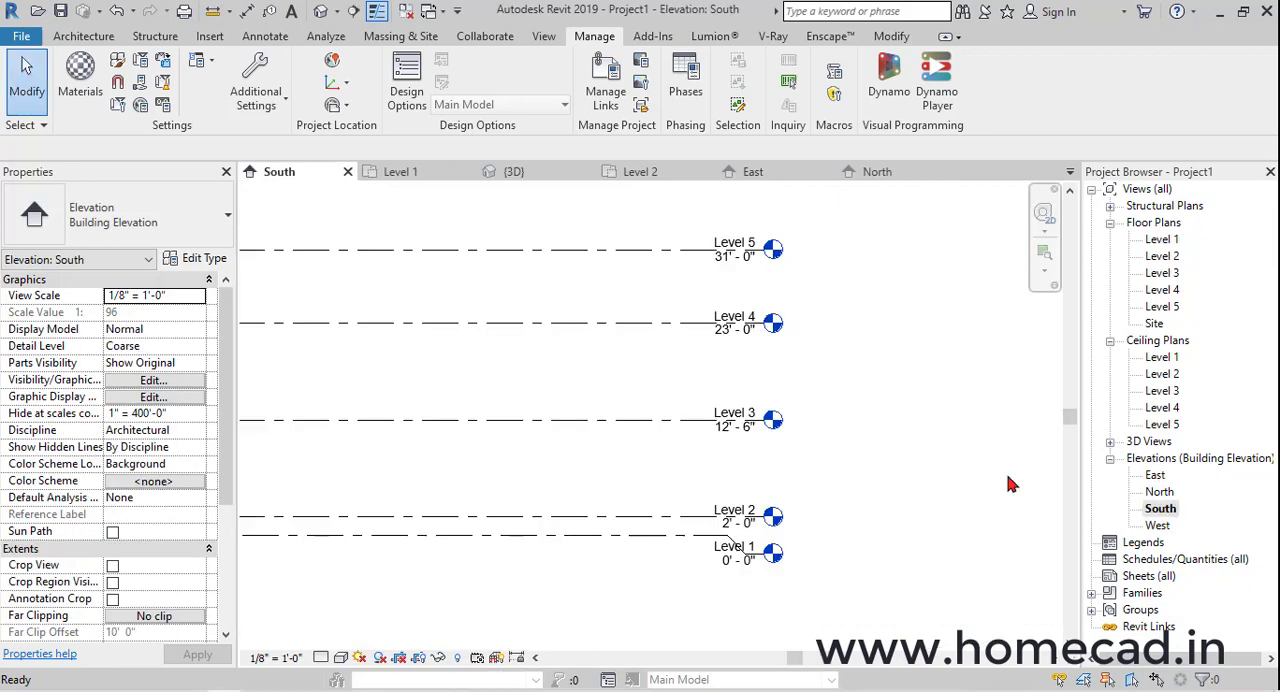
{"action": "scroll", "coordinate": [578, 497], "scroll_direction": "up", "scroll_amount": 3}
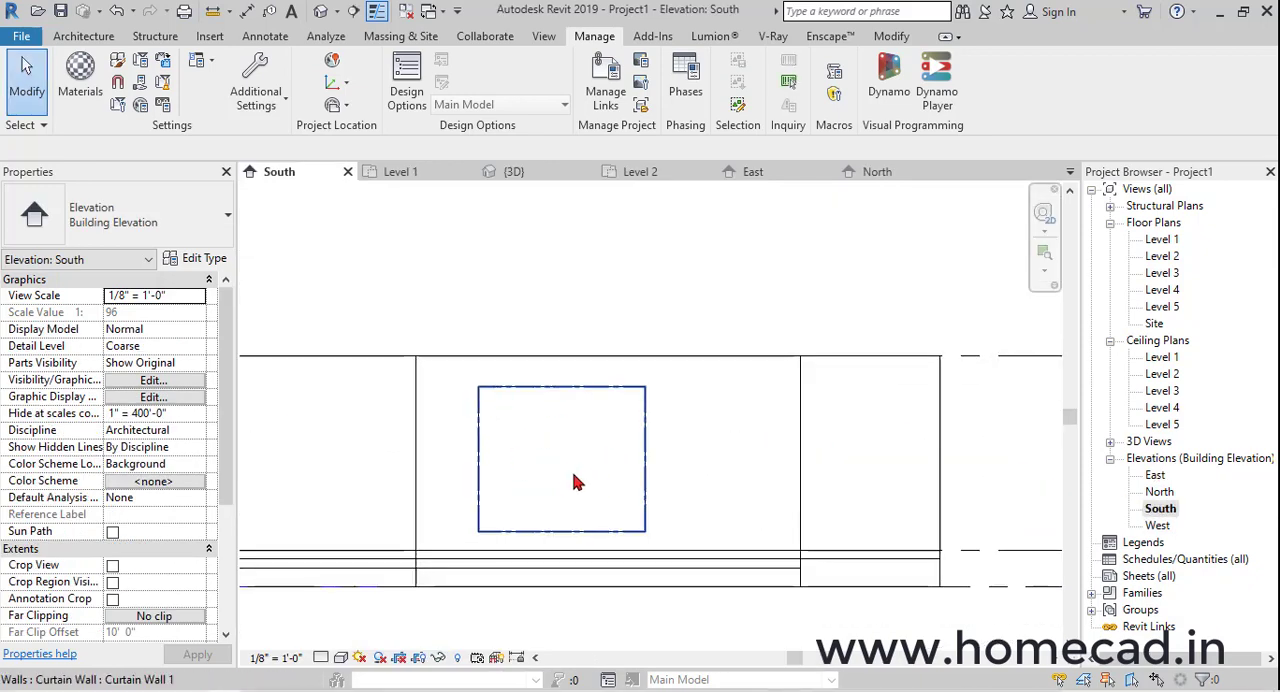
{"action": "scroll", "coordinate": [570, 480], "scroll_direction": "up", "scroll_amount": 2}
{"action": "left_click", "coordinate": [86, 37]}
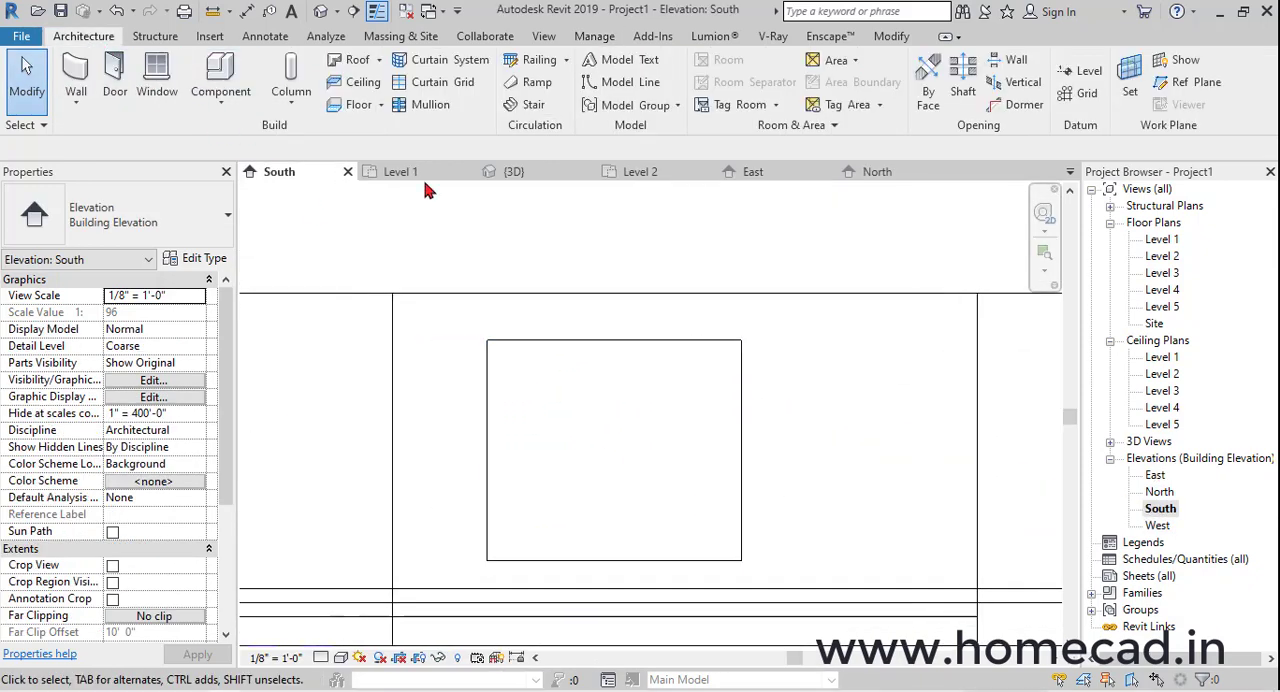
{"action": "left_click", "coordinate": [440, 84]}
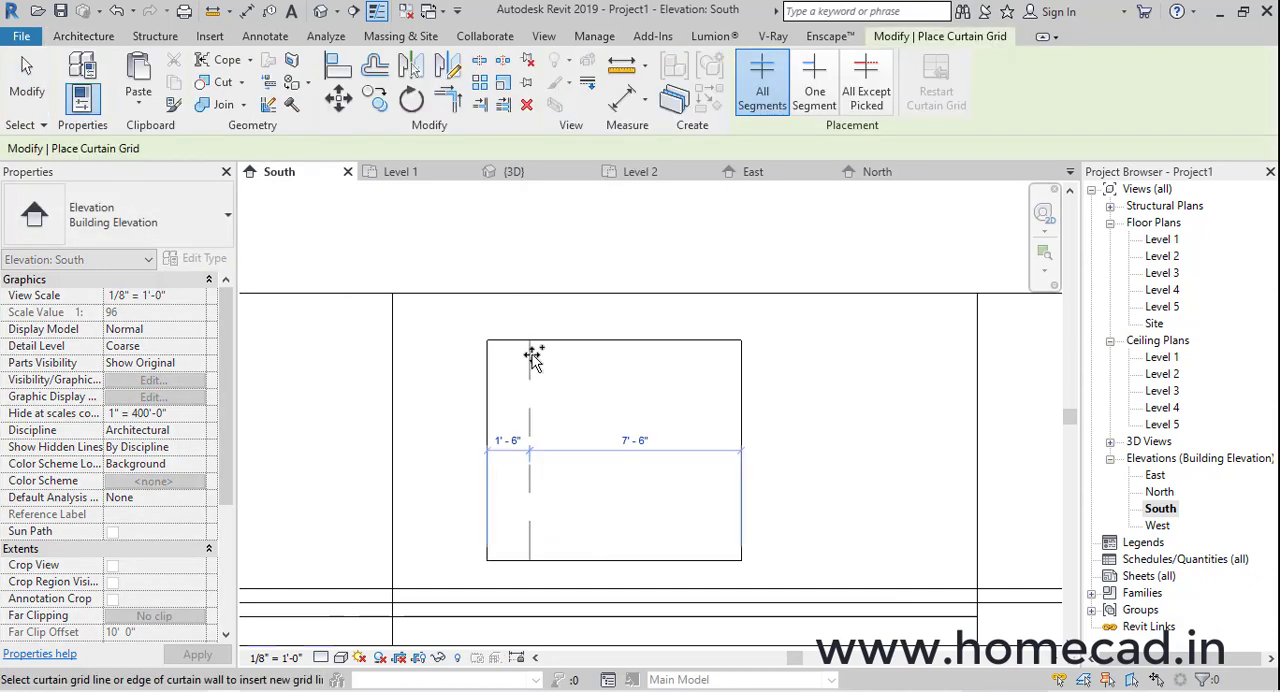
{"action": "left_click", "coordinate": [544, 363]}
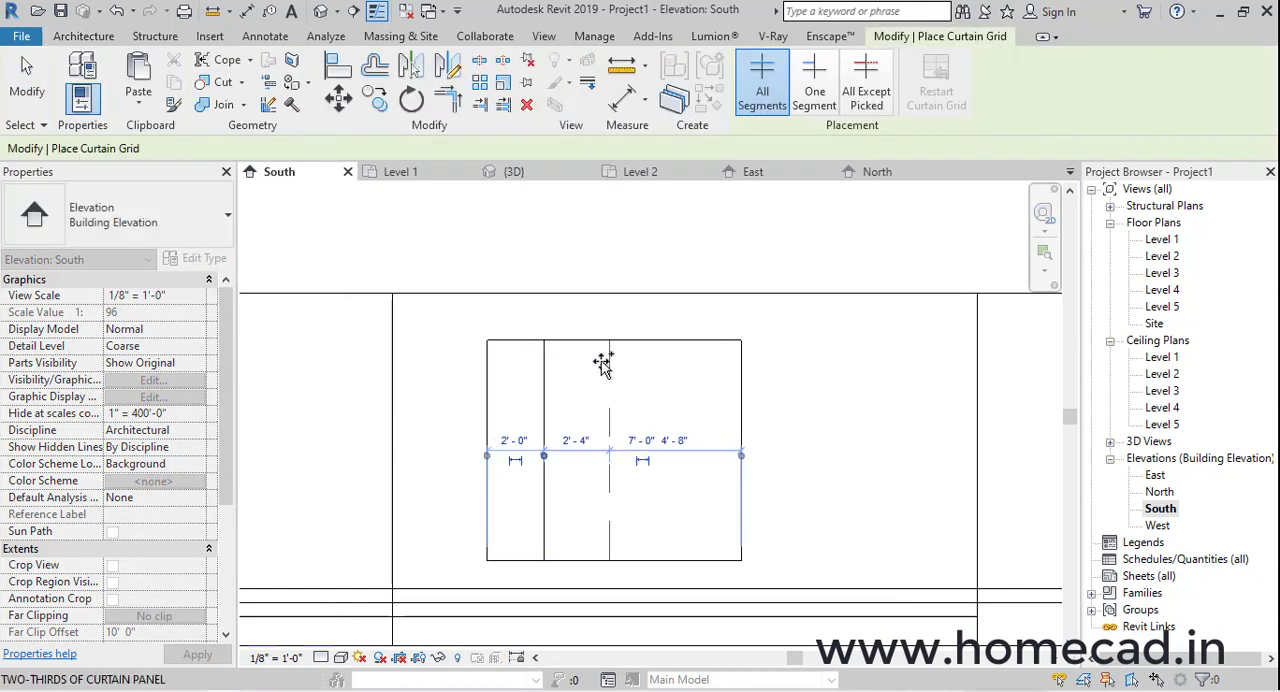
{"action": "left_click", "coordinate": [602, 367]}
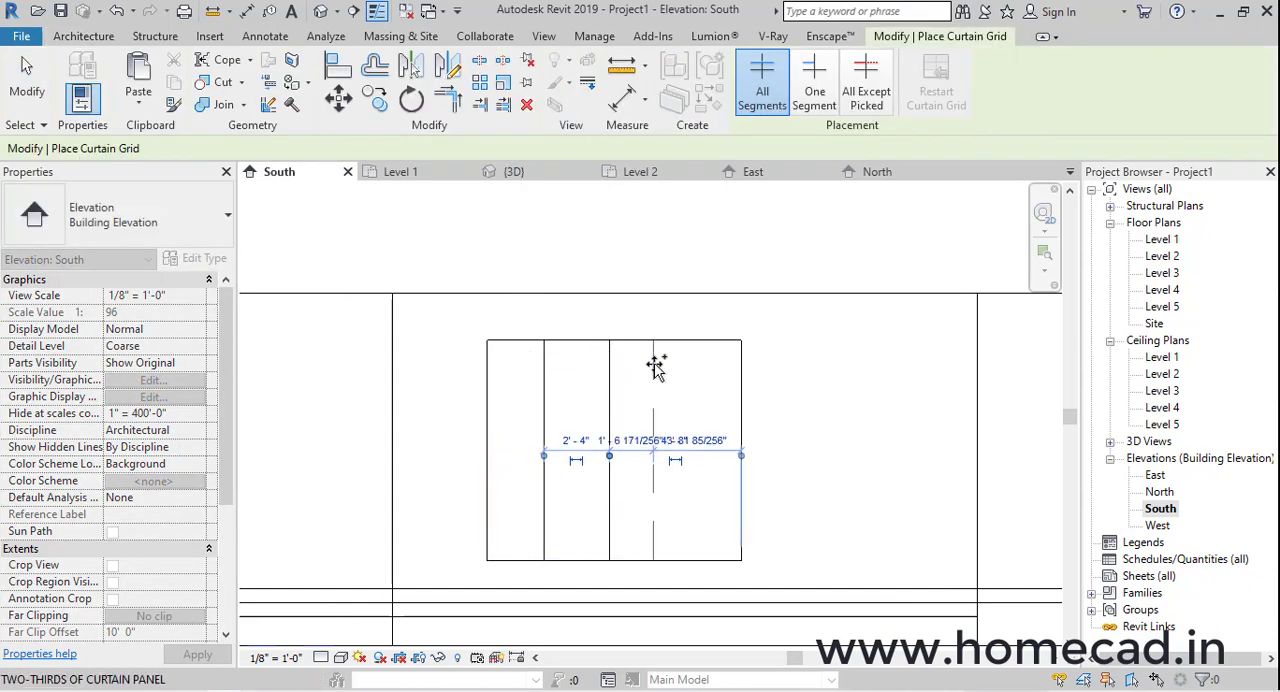
{"action": "left_click", "coordinate": [674, 372]}
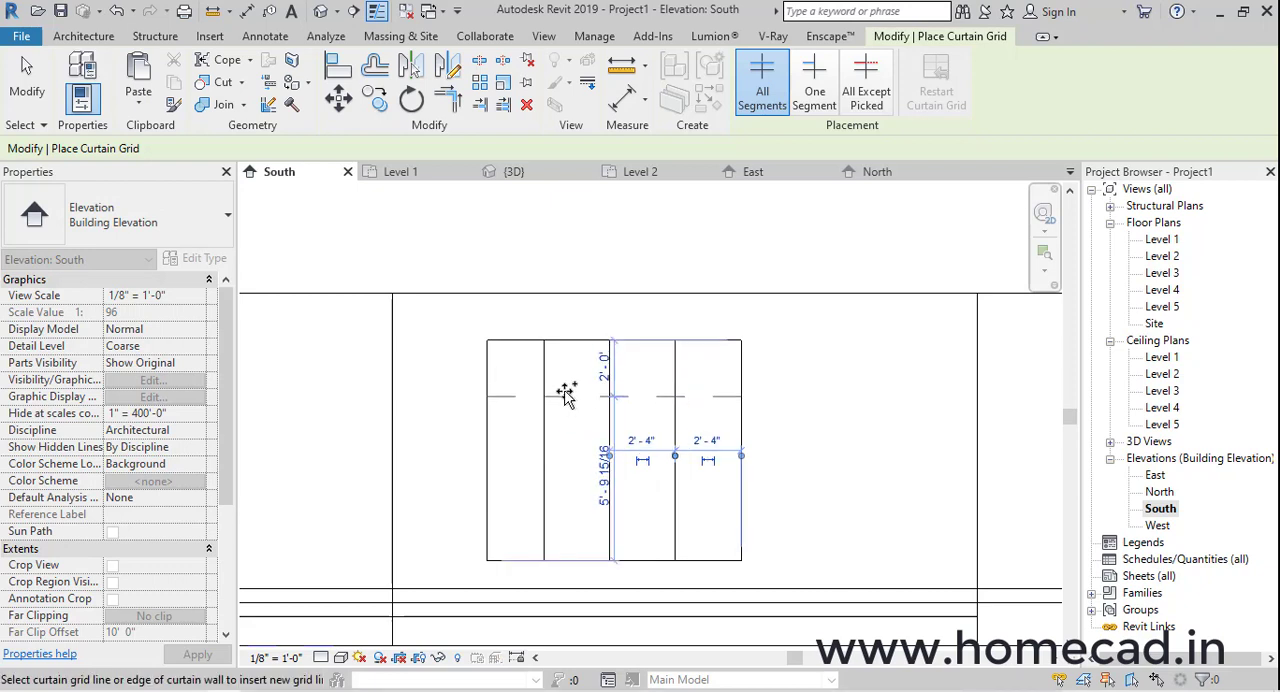
Place four horizontal curtain grid lines across the curtain wall, the first about 1'-7" below its top edge
{"action": "left_click", "coordinate": [567, 406]}
{"action": "left_click", "coordinate": [570, 440]}
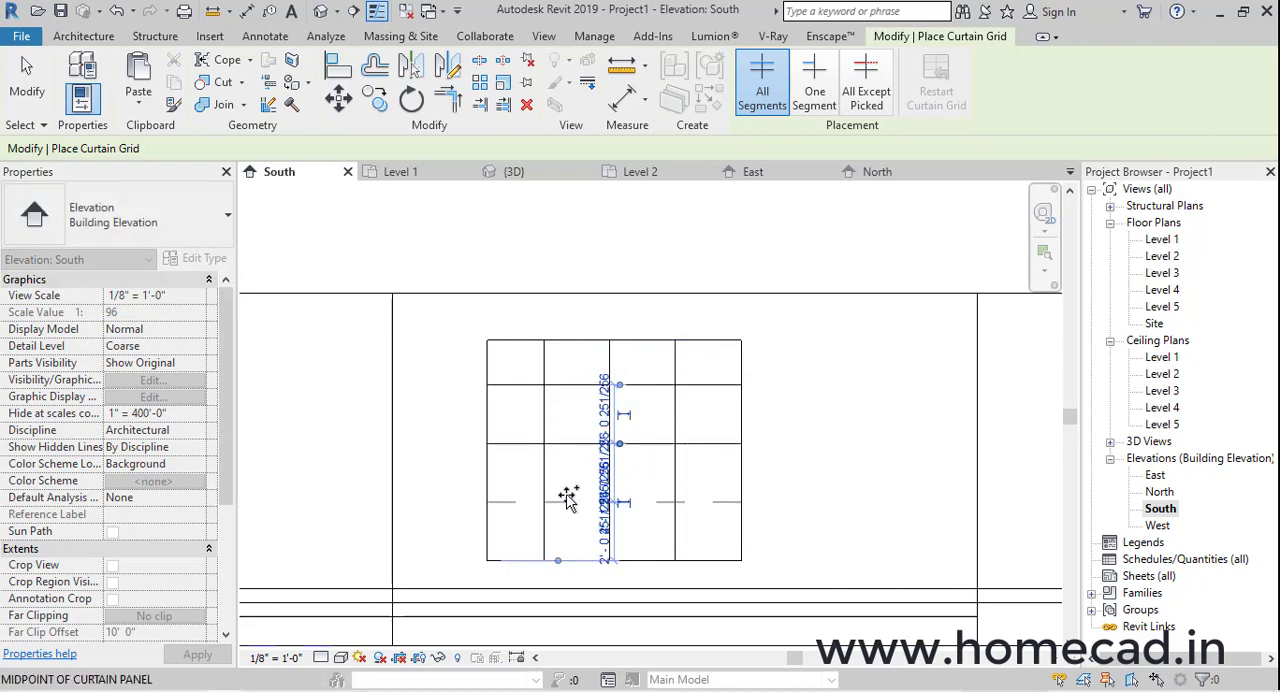
{"action": "left_click", "coordinate": [567, 483]}
{"action": "left_click", "coordinate": [569, 521]}
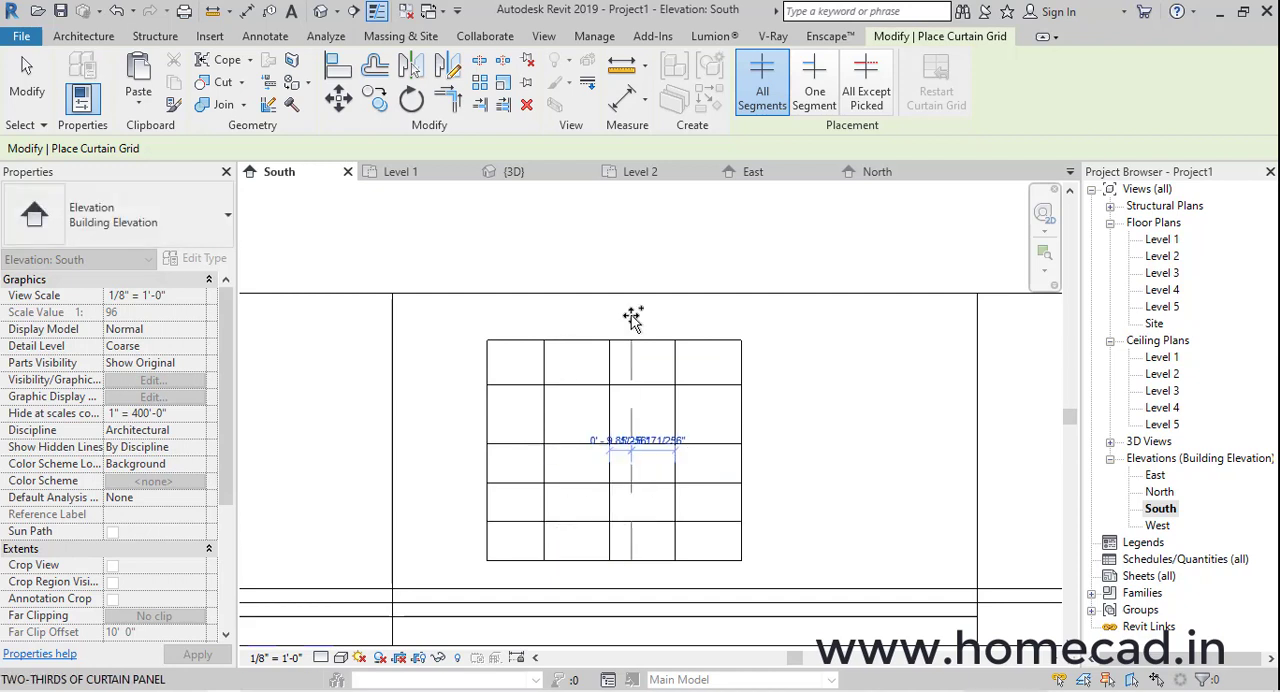
Add an aligned dimension string across the curtain wall's side edges and vertical grid lines, and make its segments equal
{"action": "left_click", "coordinate": [246, 11]}
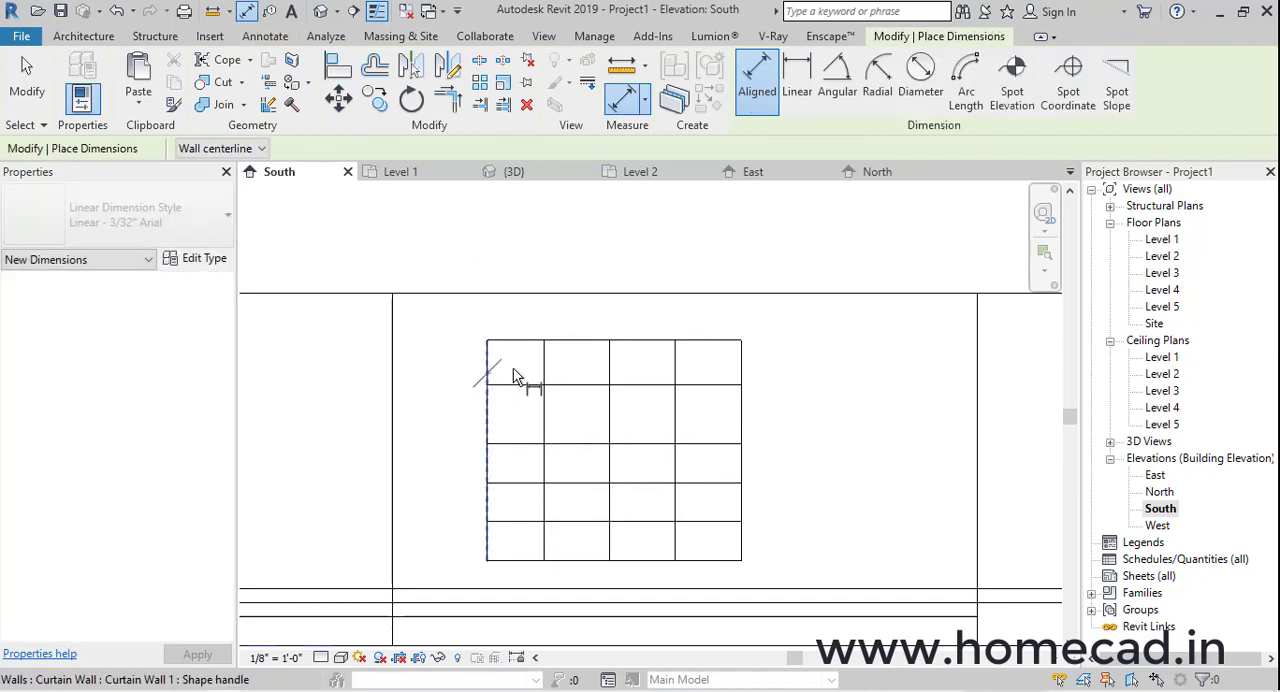
{"action": "left_click", "coordinate": [517, 374]}
{"action": "left_click", "coordinate": [558, 381]}
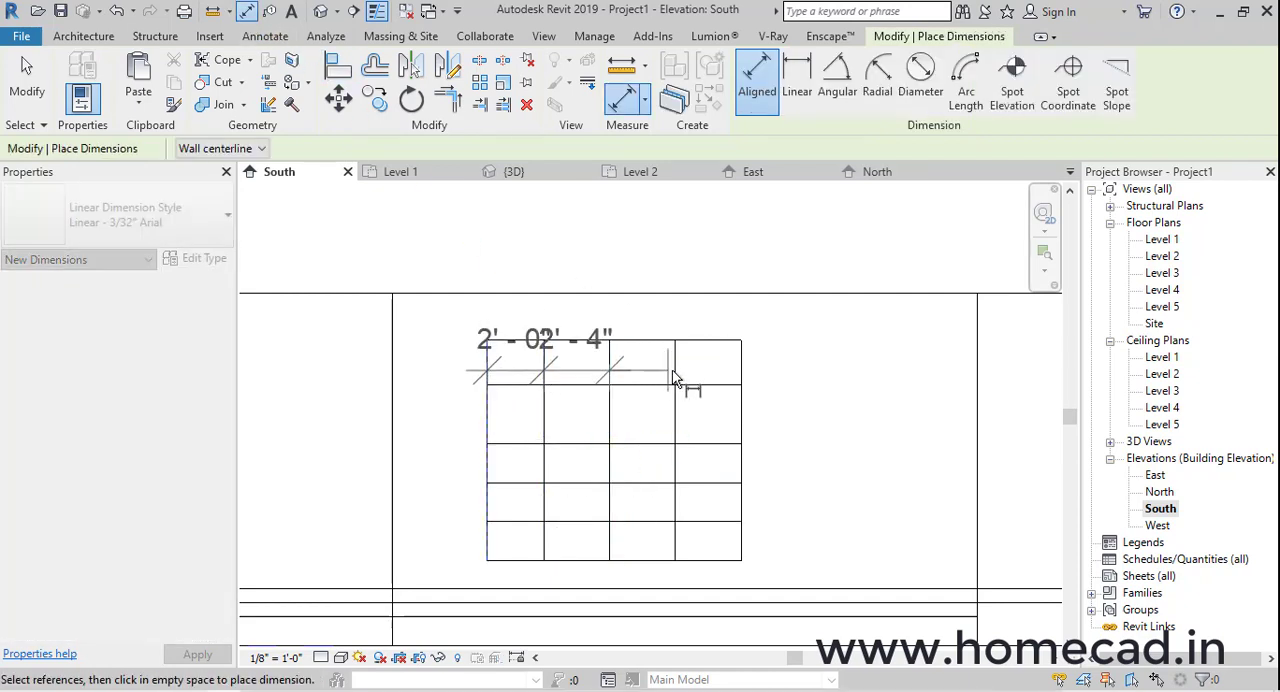
{"action": "left_click", "coordinate": [741, 380]}
{"action": "left_click", "coordinate": [746, 270]}
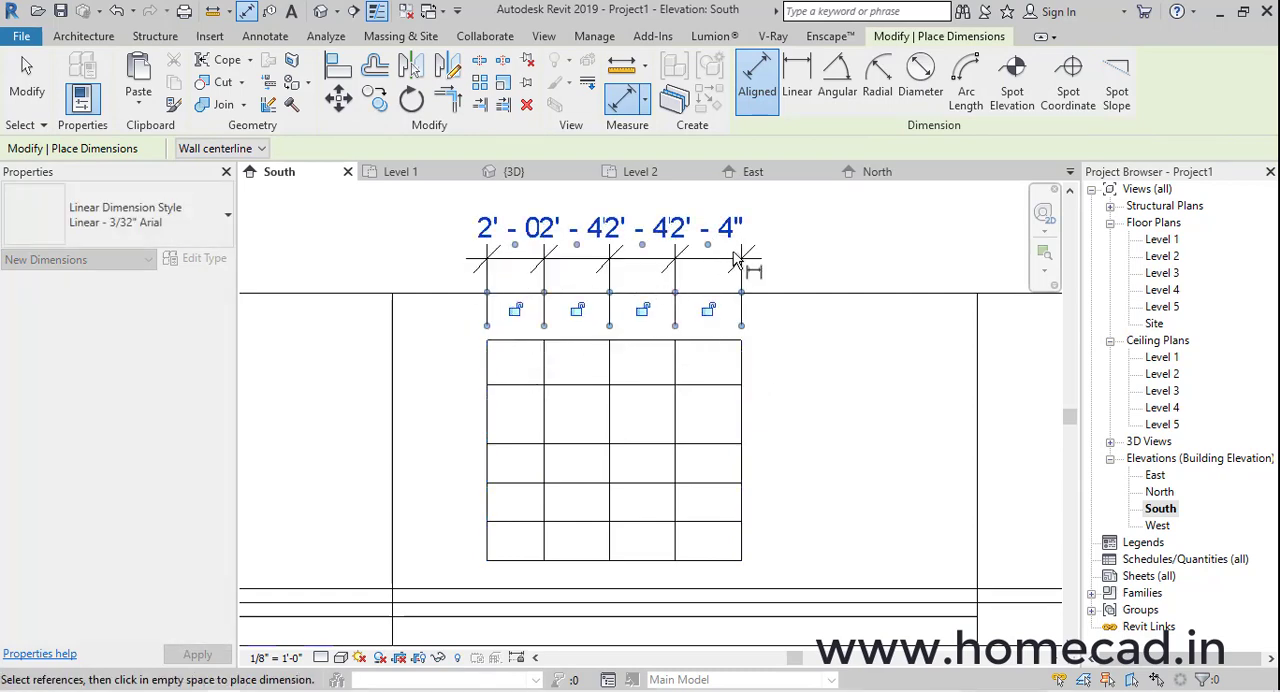
{"action": "left_click", "coordinate": [598, 190]}
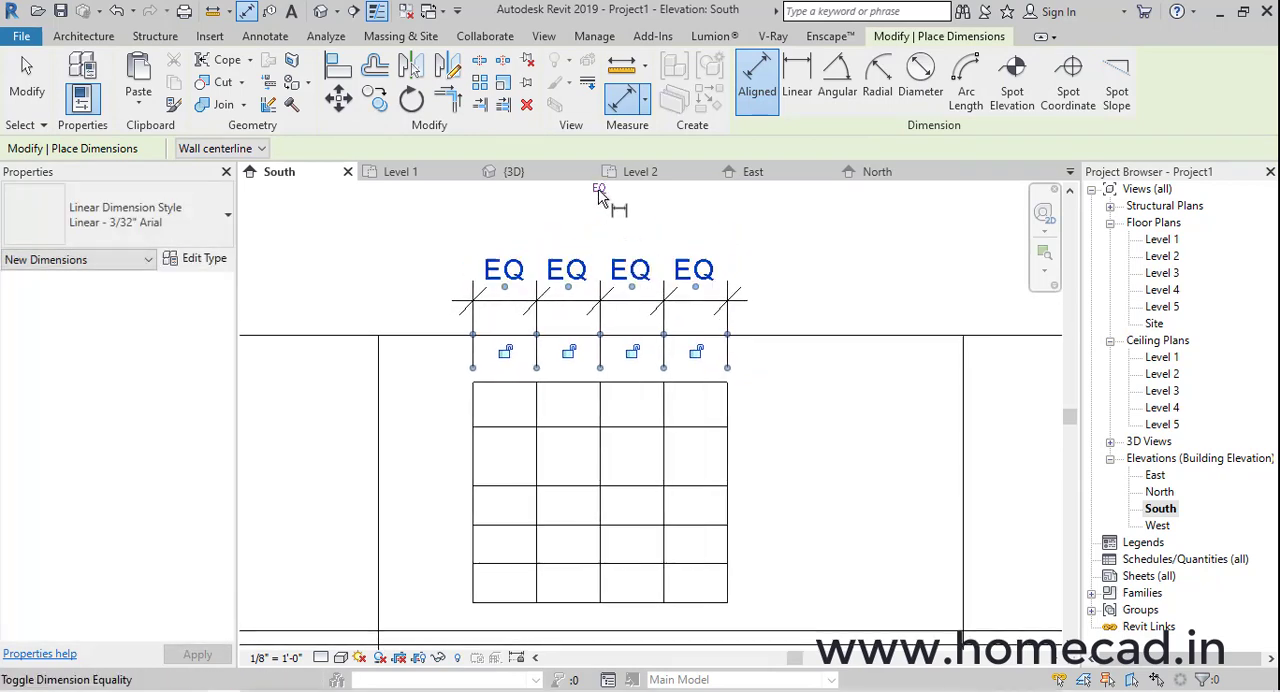
Delete the equalised dimension above the curtain wall and unconstrain the vertical grid lines
{"action": "key", "text": "Escape"}
{"action": "left_click", "coordinate": [610, 300]}
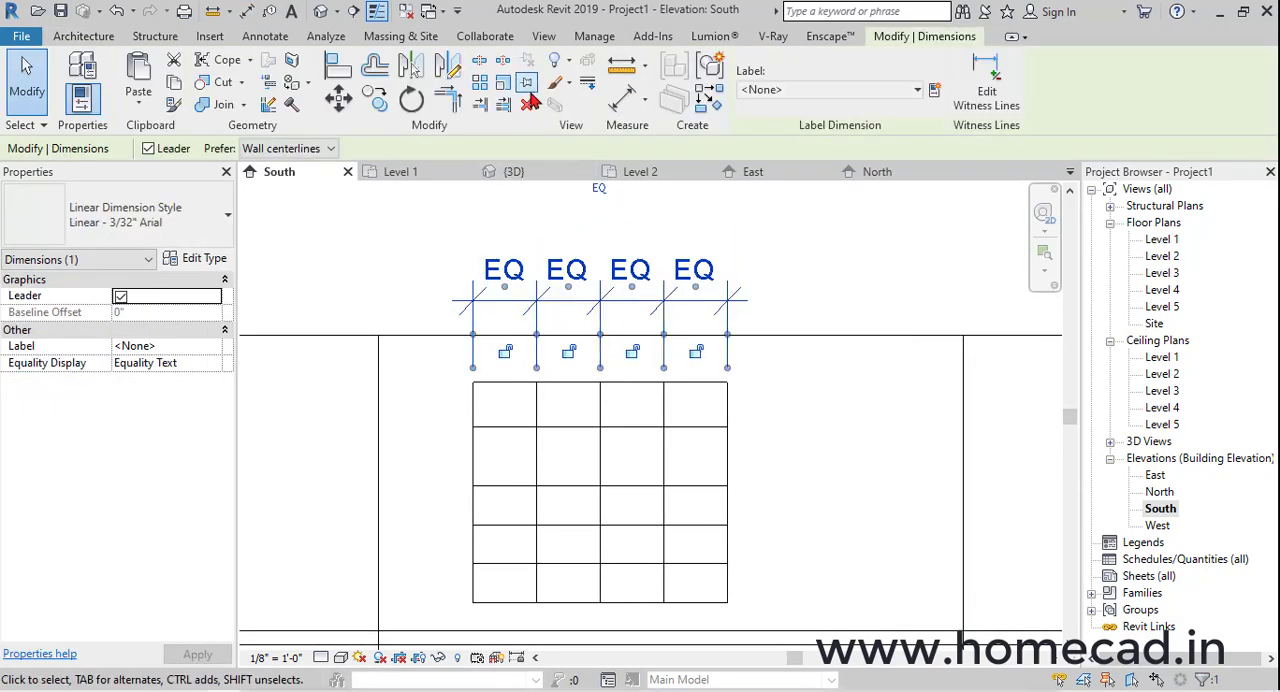
{"action": "key", "text": "Delete"}
{"action": "left_click", "coordinate": [921, 664]}
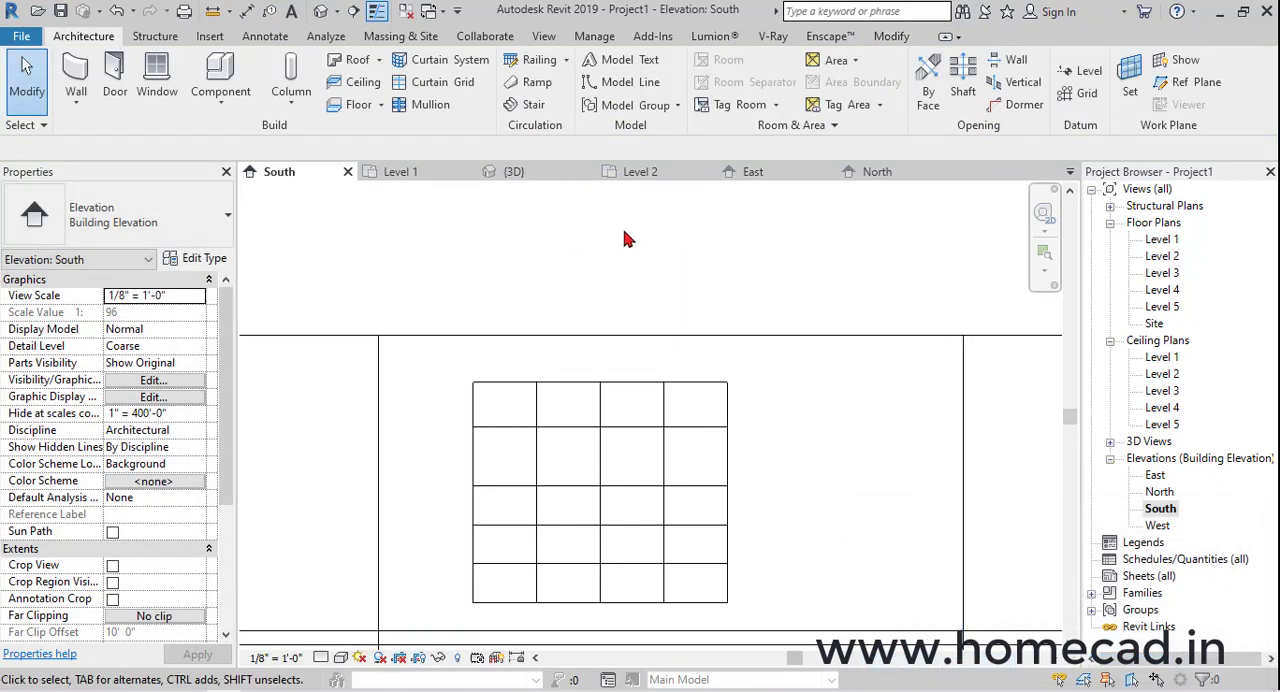
{"action": "left_click", "coordinate": [247, 14]}
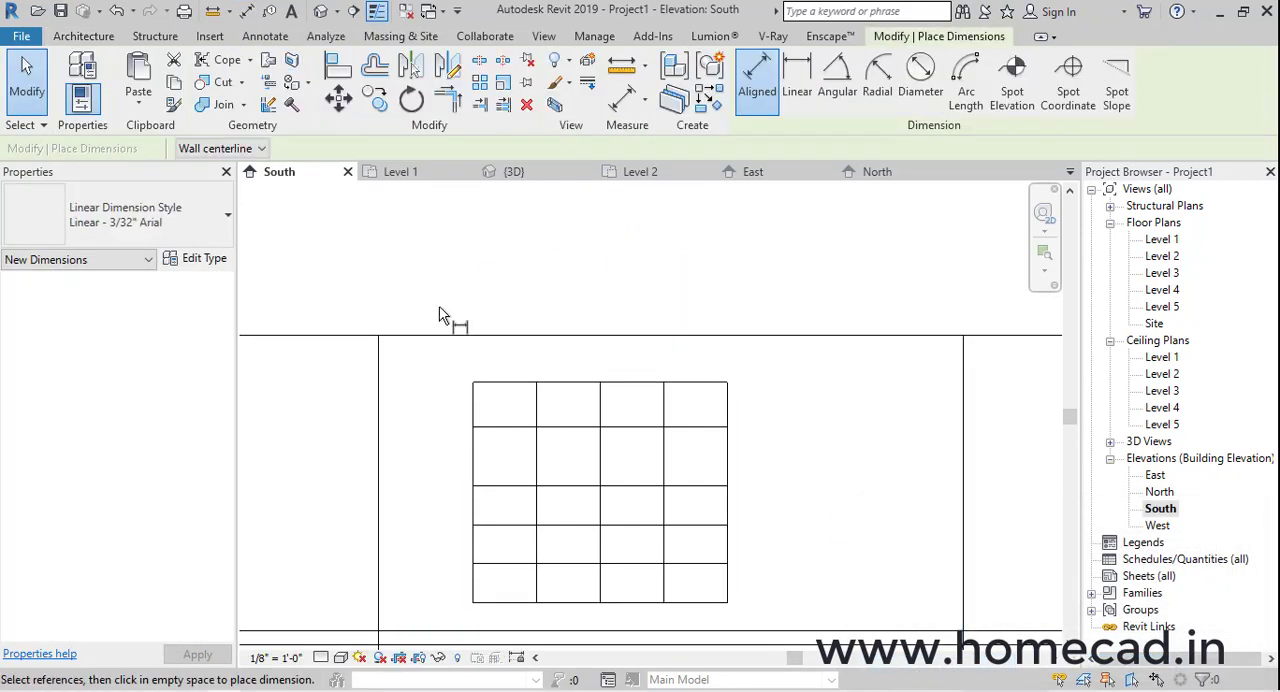
{"action": "left_click", "coordinate": [505, 400]}
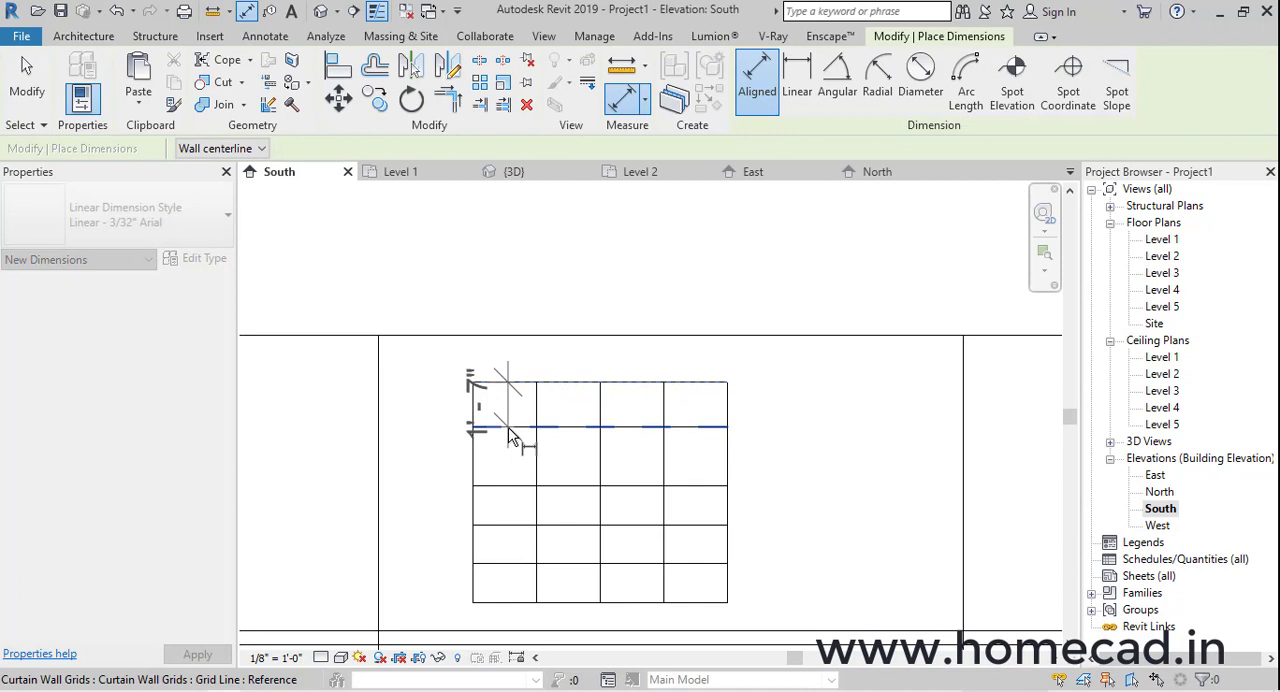
{"action": "left_click", "coordinate": [513, 480]}
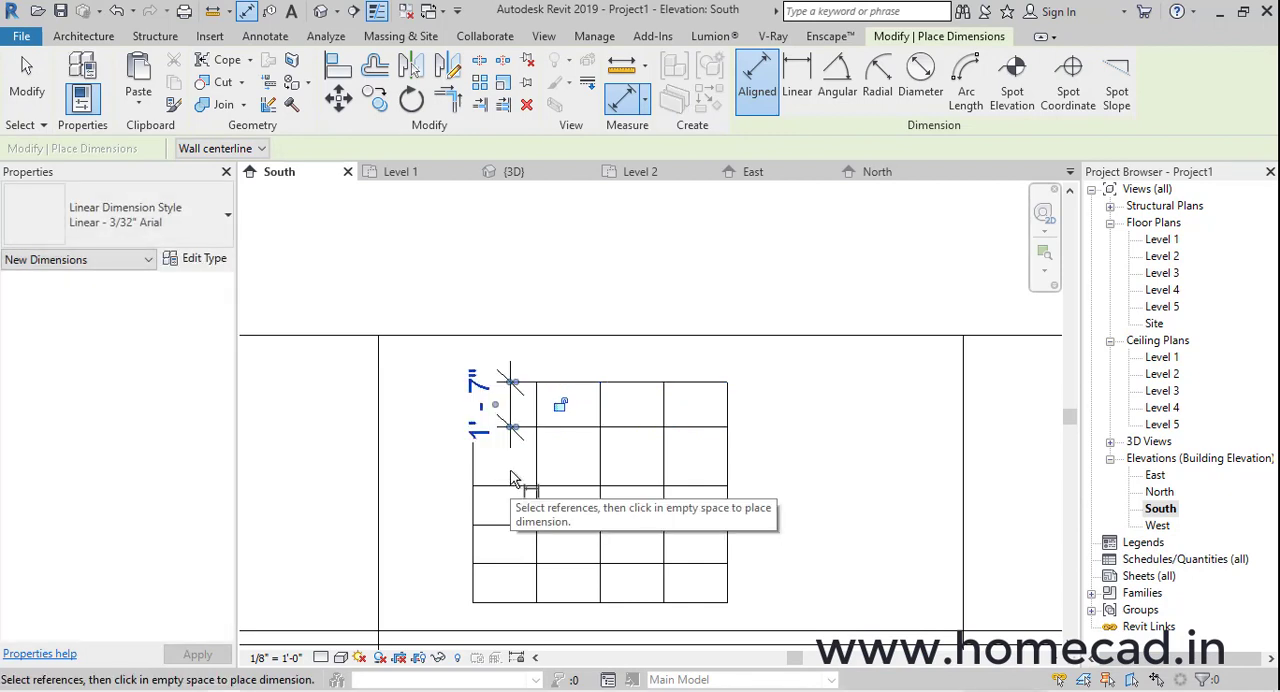
{"action": "key", "text": "Escape"}
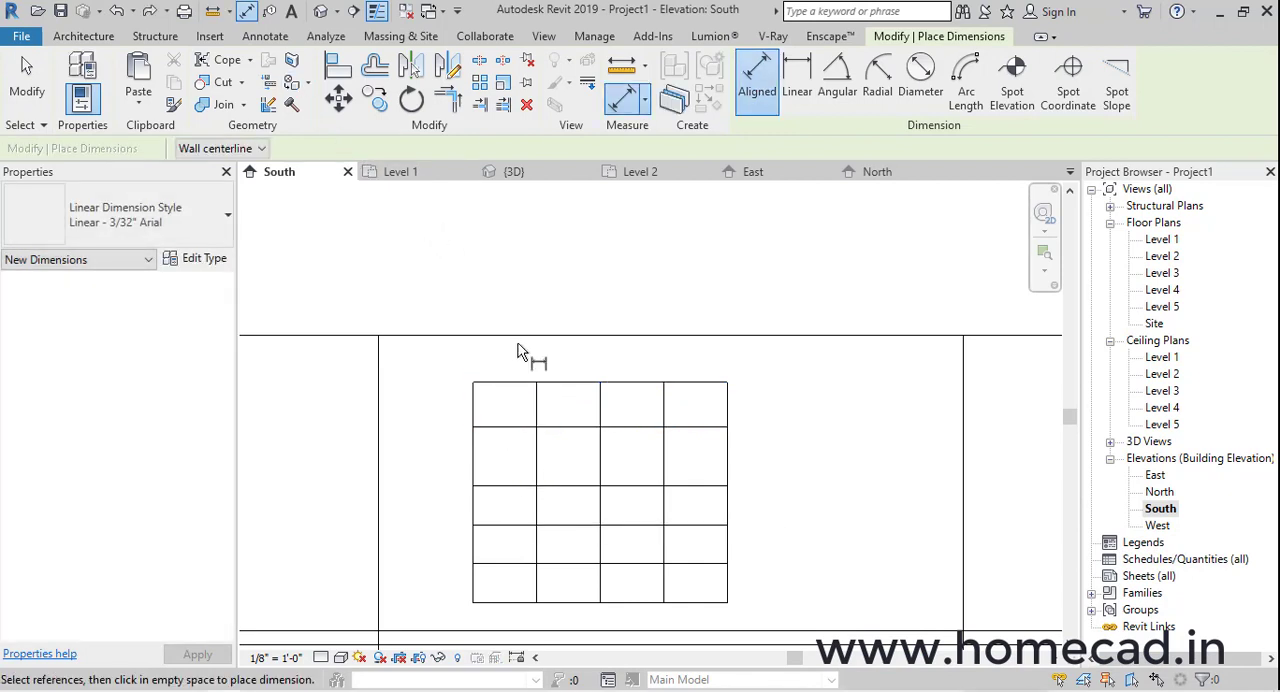
Add an aligned dimension string through the curtain wall's top edge, horizontal grid lines and bottom edge, and make its segments equal
{"action": "left_click", "coordinate": [515, 390]}
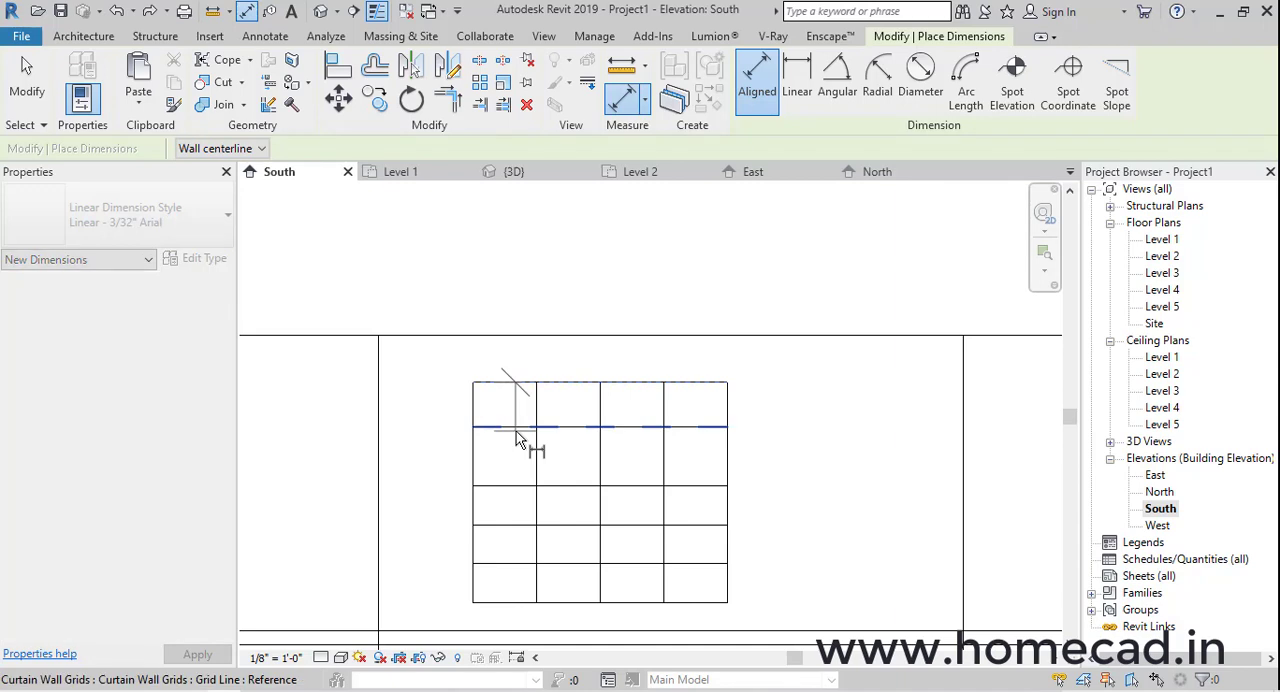
{"action": "left_click", "coordinate": [513, 487]}
{"action": "left_click", "coordinate": [516, 525]}
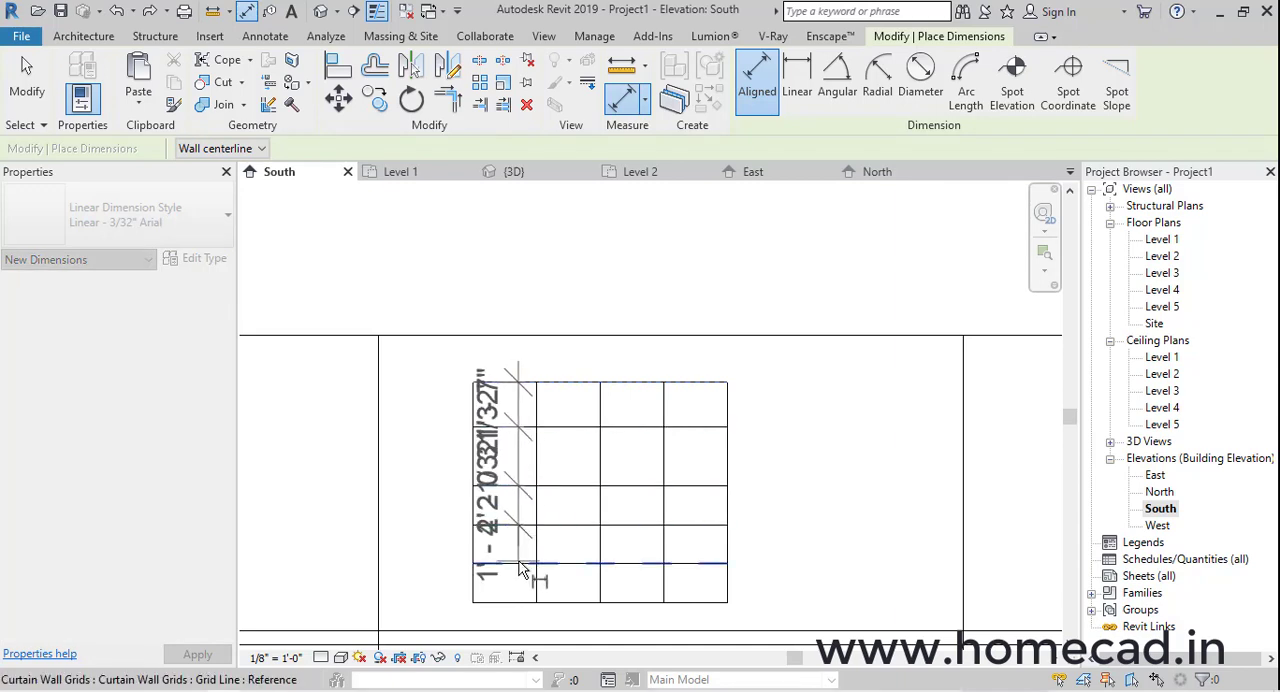
{"action": "left_click", "coordinate": [520, 566]}
{"action": "left_click", "coordinate": [516, 601]}
{"action": "left_click", "coordinate": [348, 540]}
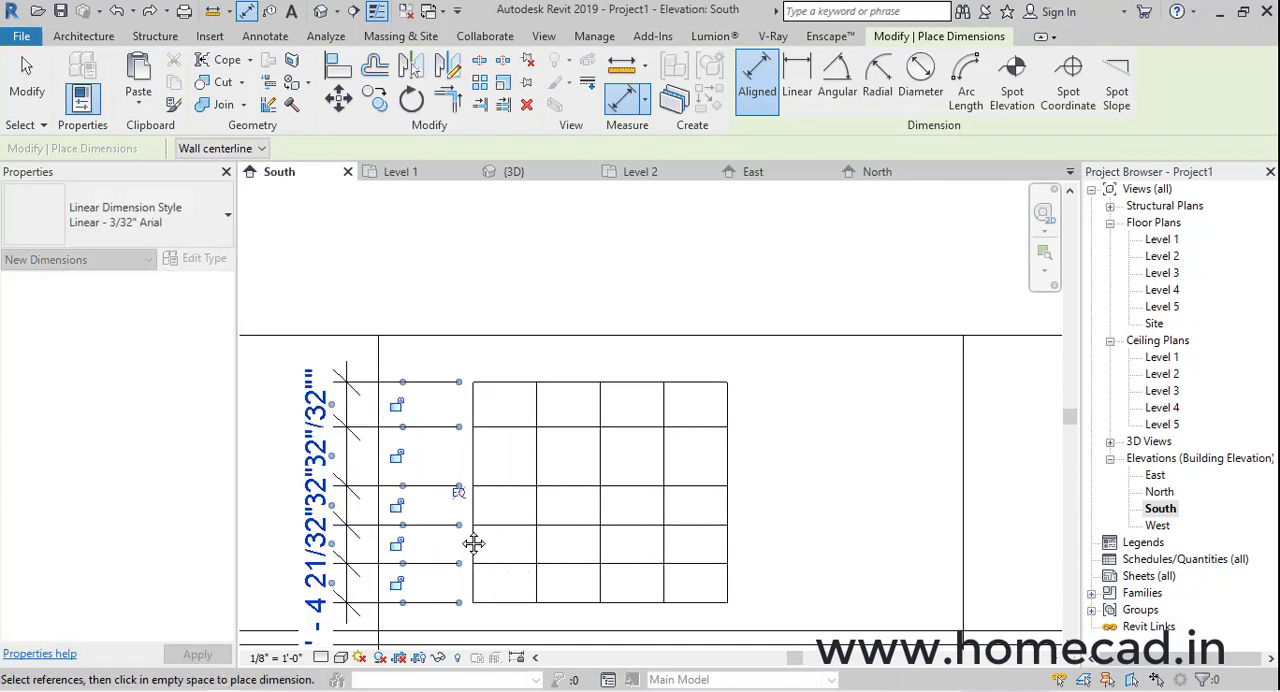
{"action": "middle_click_drag", "start_coordinate": [474, 543], "coordinate": [577, 515]}
{"action": "left_click", "coordinate": [562, 469]}
Delete the equalised dimension beside the curtain wall and unconstrain the horizontal grid lines
{"action": "key", "text": "Escape"}
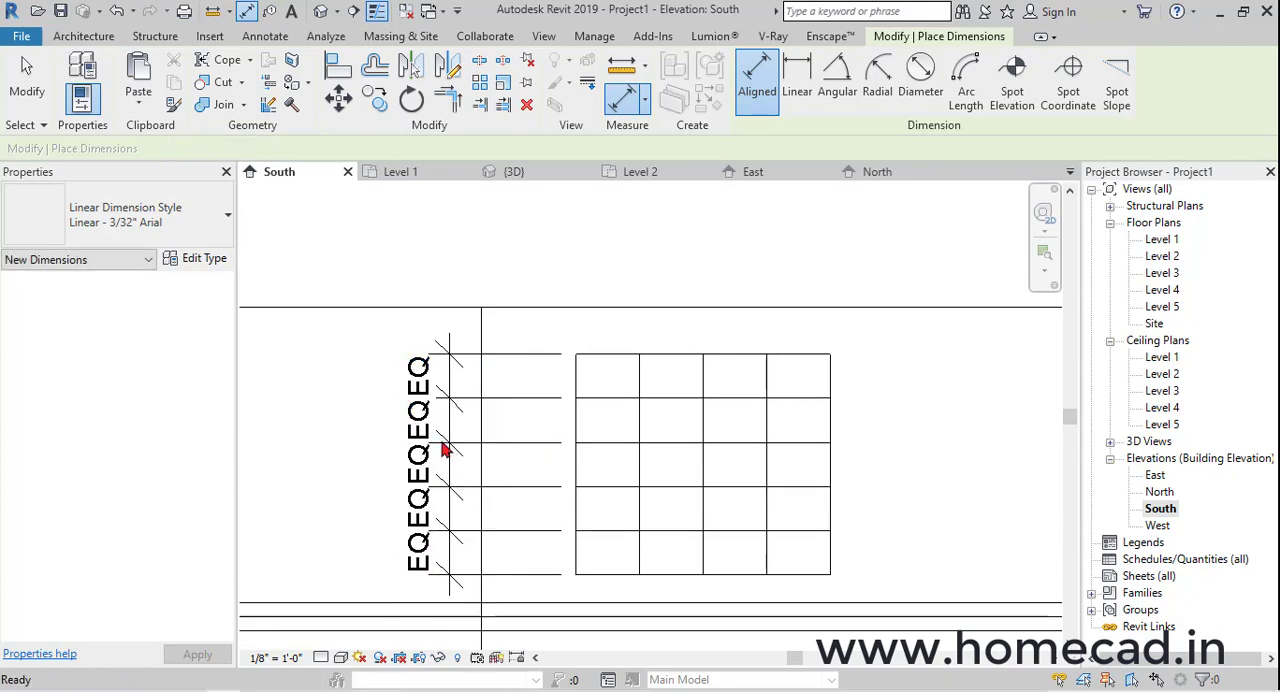
{"action": "left_click", "coordinate": [448, 434]}
{"action": "key", "text": "Delete"}
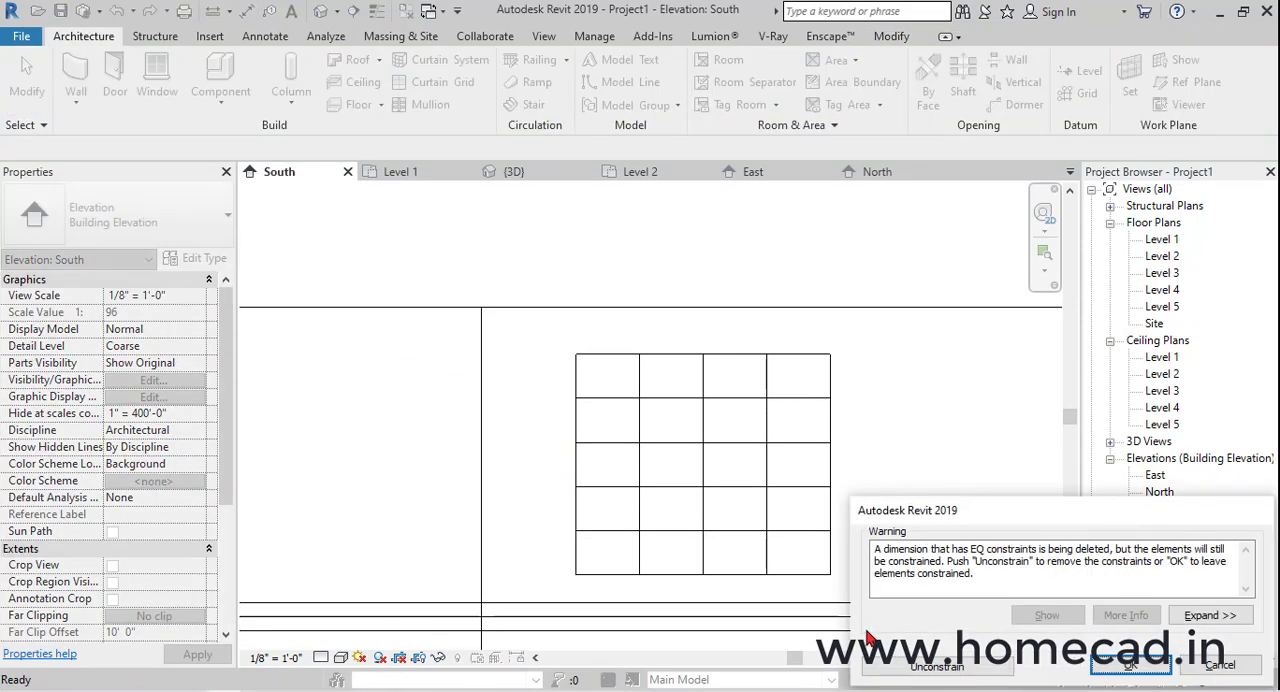
{"action": "left_click", "coordinate": [887, 667]}
In the 3D view, add 1.5" x 2.5" rectangular mullions to all grid lines of the curtain wall
{"action": "left_click", "coordinate": [321, 13]}
{"action": "middle_click_drag", "start_coordinate": [737, 441], "coordinate": [700, 320]}
{"action": "left_click", "coordinate": [430, 104]}
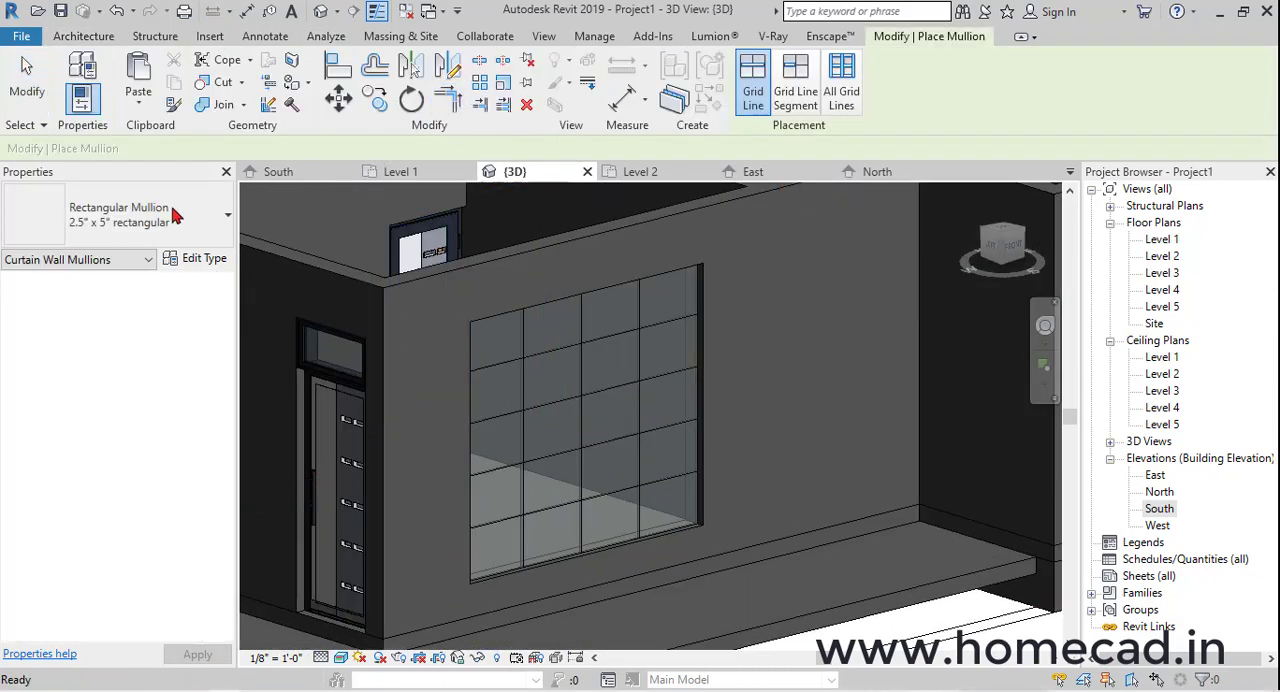
{"action": "left_click", "coordinate": [172, 215]}
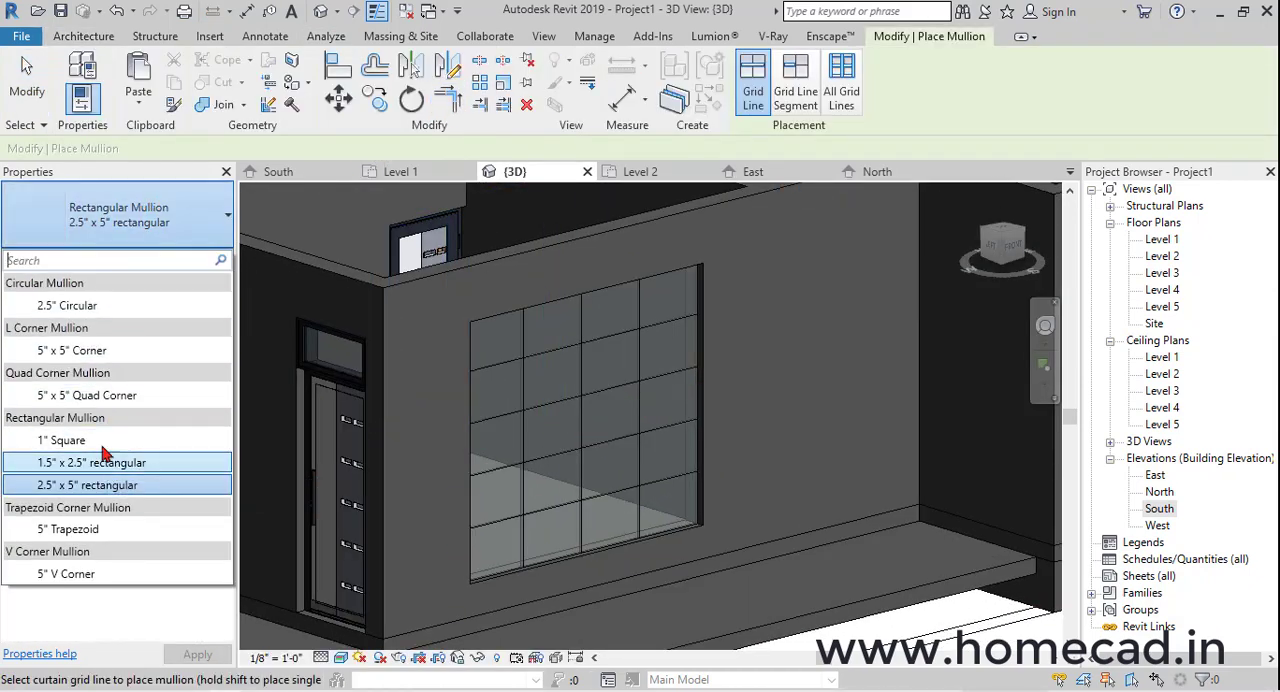
{"action": "left_click", "coordinate": [103, 452]}
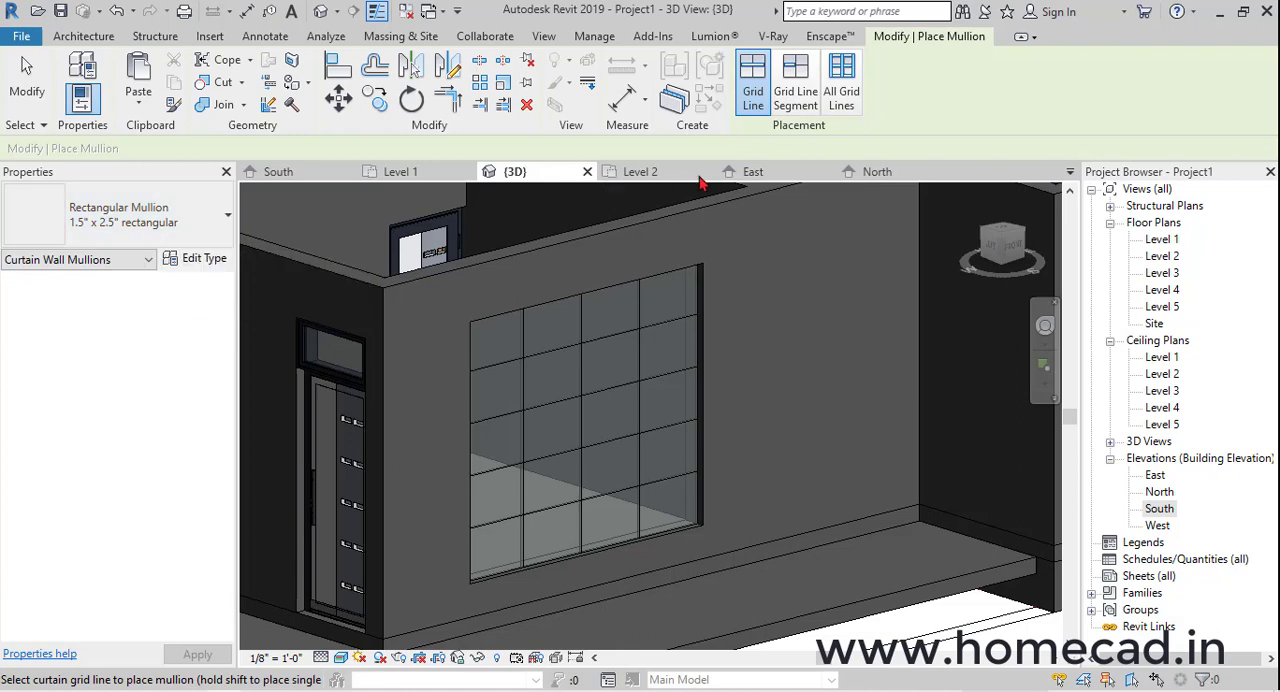
{"action": "left_click", "coordinate": [840, 107]}
{"action": "left_click", "coordinate": [617, 332]}
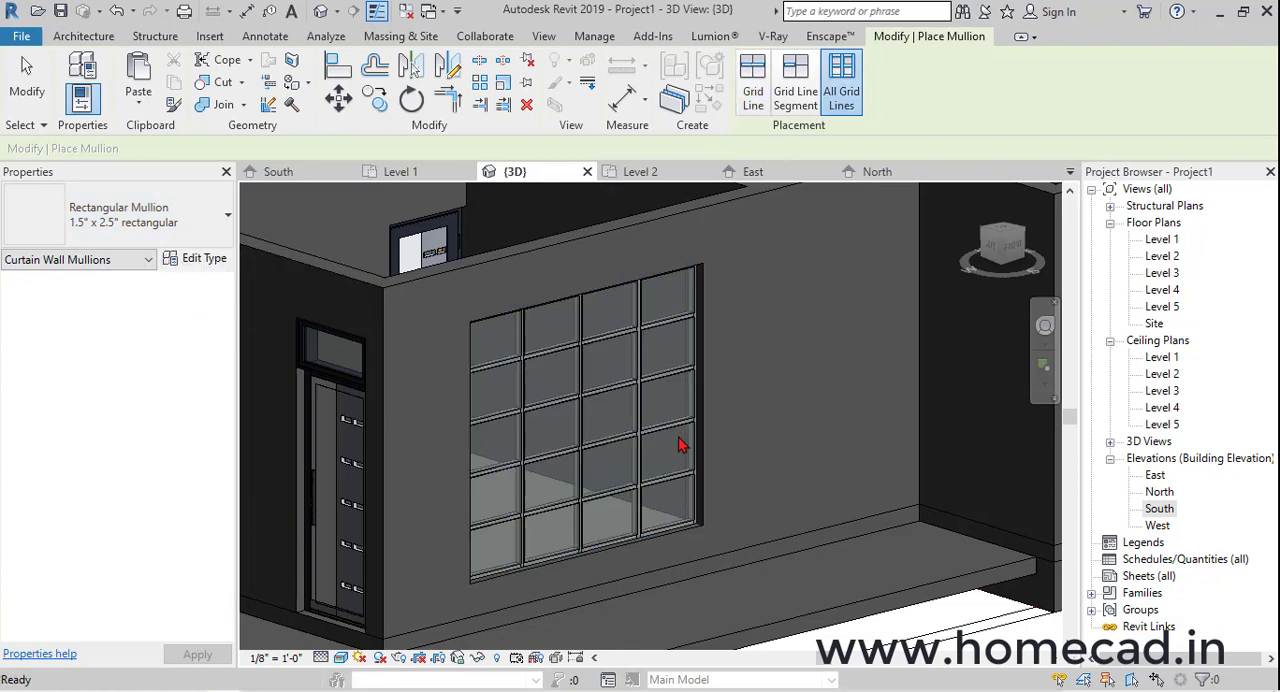
{"action": "key", "text": "Escape"}
Examine the mullions and glass panels of the curtain wall up close and from several angles
{"action": "scroll", "coordinate": [607, 436], "scroll_direction": "up", "scroll_amount": 4}
{"action": "left_click", "coordinate": [594, 429]}
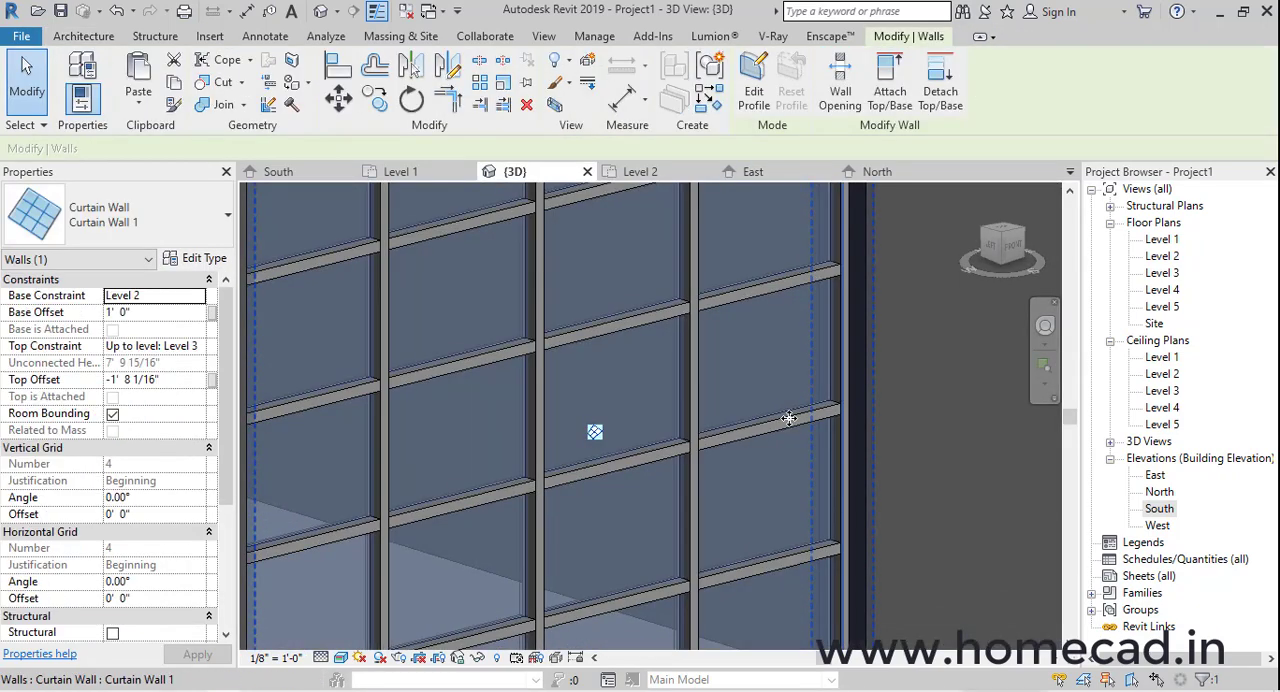
{"action": "scroll", "coordinate": [679, 428], "scroll_direction": "up", "scroll_amount": 2}
{"action": "key", "text": "Escape"}
{"action": "scroll", "coordinate": [679, 428], "scroll_direction": "down", "scroll_amount": 3}
{"action": "middle_click_drag", "start_coordinate": [679, 428], "coordinate": [570, 473], "text": "shift"}
{"action": "scroll", "coordinate": [519, 445], "scroll_direction": "down", "scroll_amount": 4}
{"action": "scroll", "coordinate": [570, 473], "scroll_direction": "up", "scroll_amount": 3}
{"action": "middle_click_drag", "start_coordinate": [832, 471], "coordinate": [810, 519], "text": "shift"}
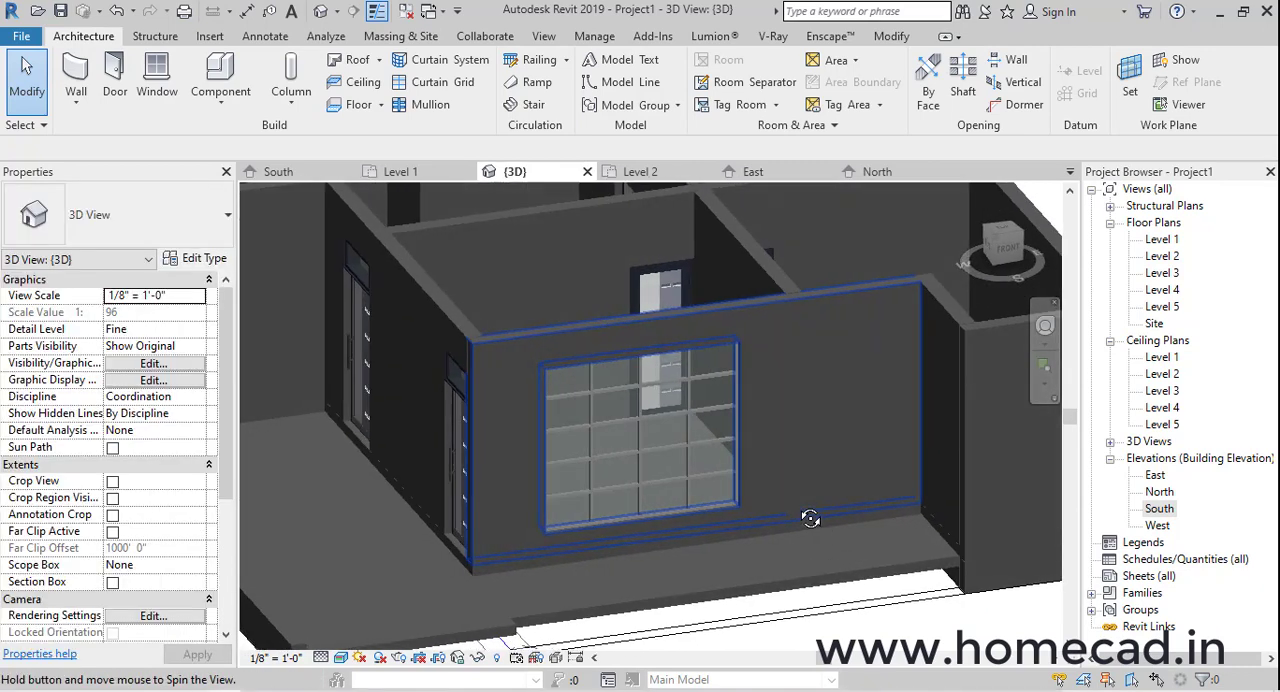
Examine the bedroom's front wall beside the toilet in the Level 2 floor plan and in the 3D view
{"action": "double_click", "coordinate": [1162, 256]}
{"action": "scroll", "coordinate": [726, 380], "scroll_direction": "down", "scroll_amount": 3}
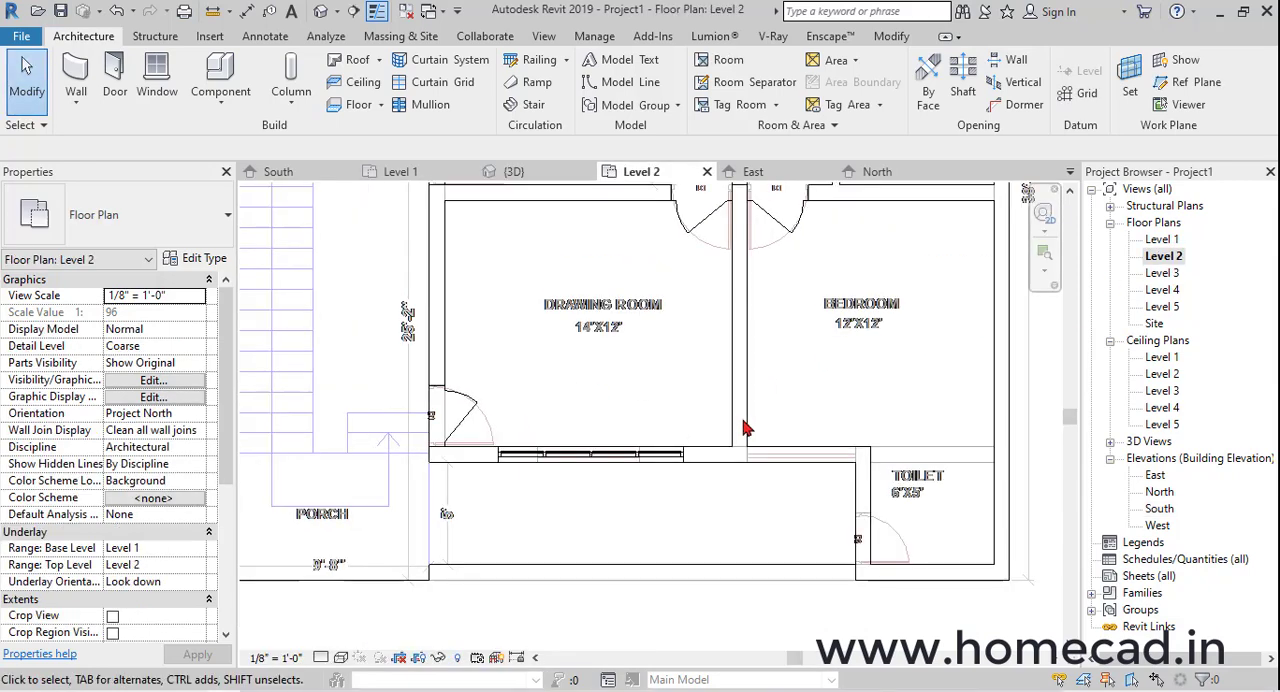
{"action": "scroll", "coordinate": [663, 557], "scroll_direction": "up", "scroll_amount": 4}
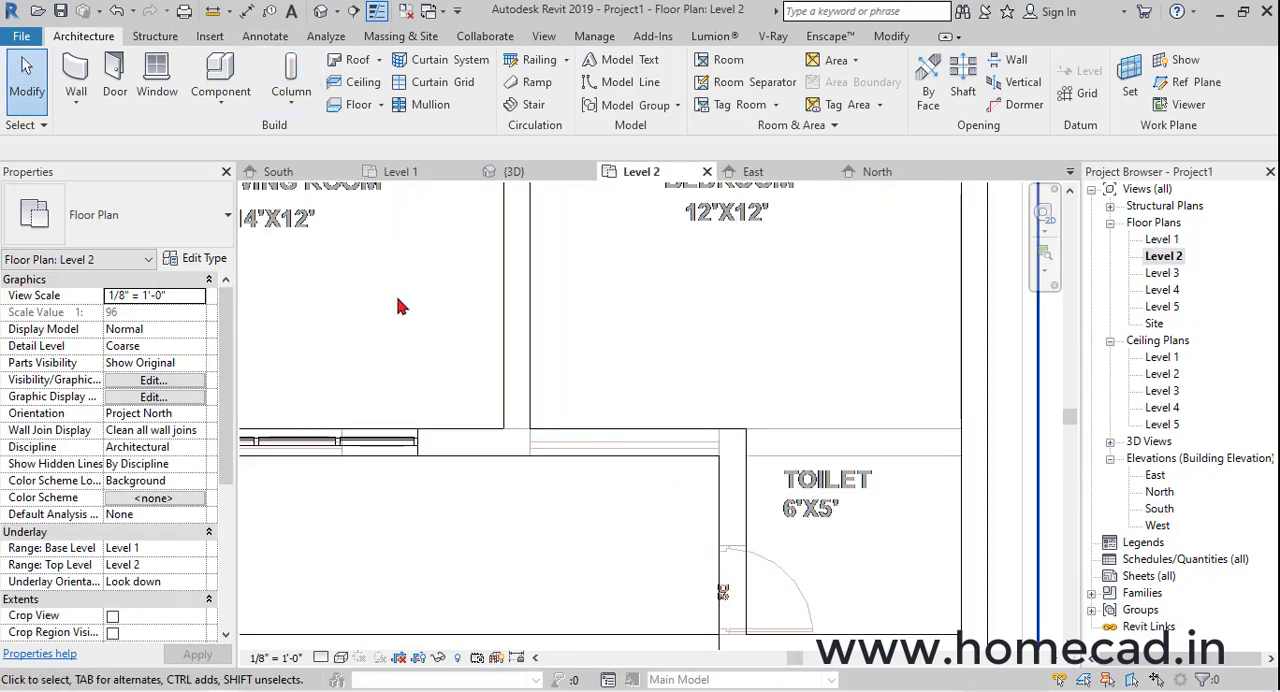
{"action": "scroll", "coordinate": [405, 365], "scroll_direction": "down", "scroll_amount": 2}
{"action": "middle_click_drag", "start_coordinate": [405, 365], "coordinate": [660, 385]}
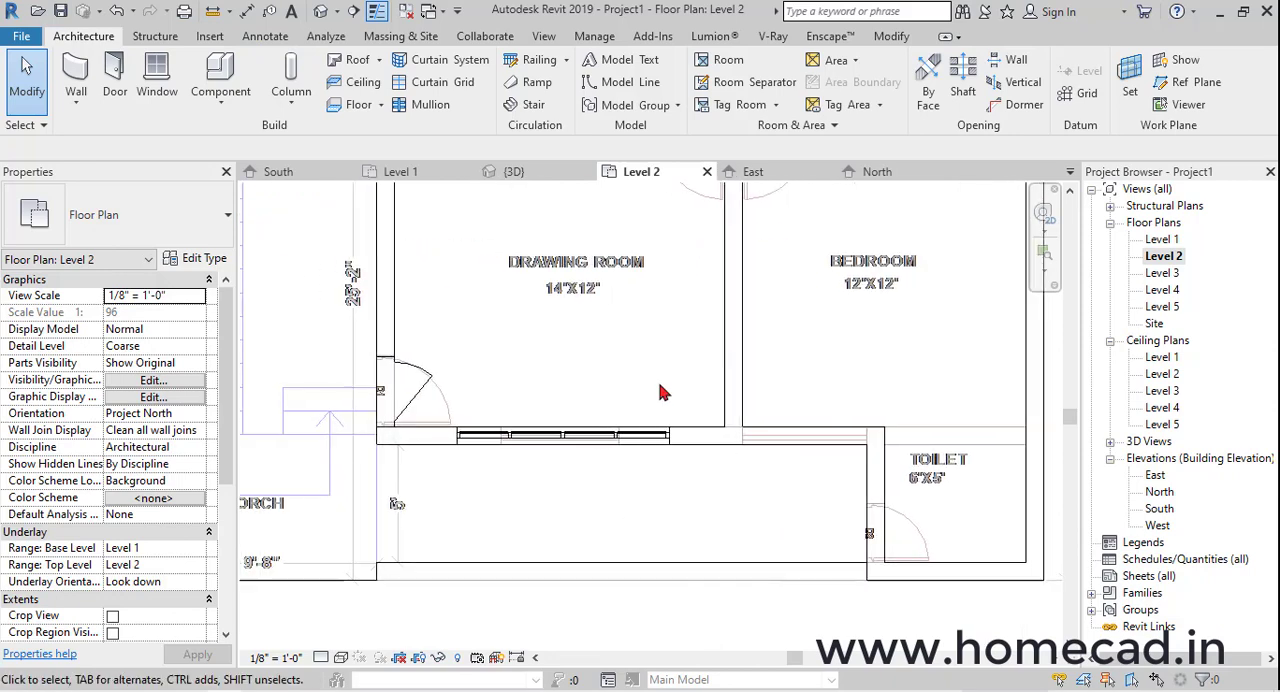
{"action": "left_click", "coordinate": [320, 11]}
{"action": "middle_click_drag", "start_coordinate": [880, 340], "coordinate": [533, 420], "text": "shift"}
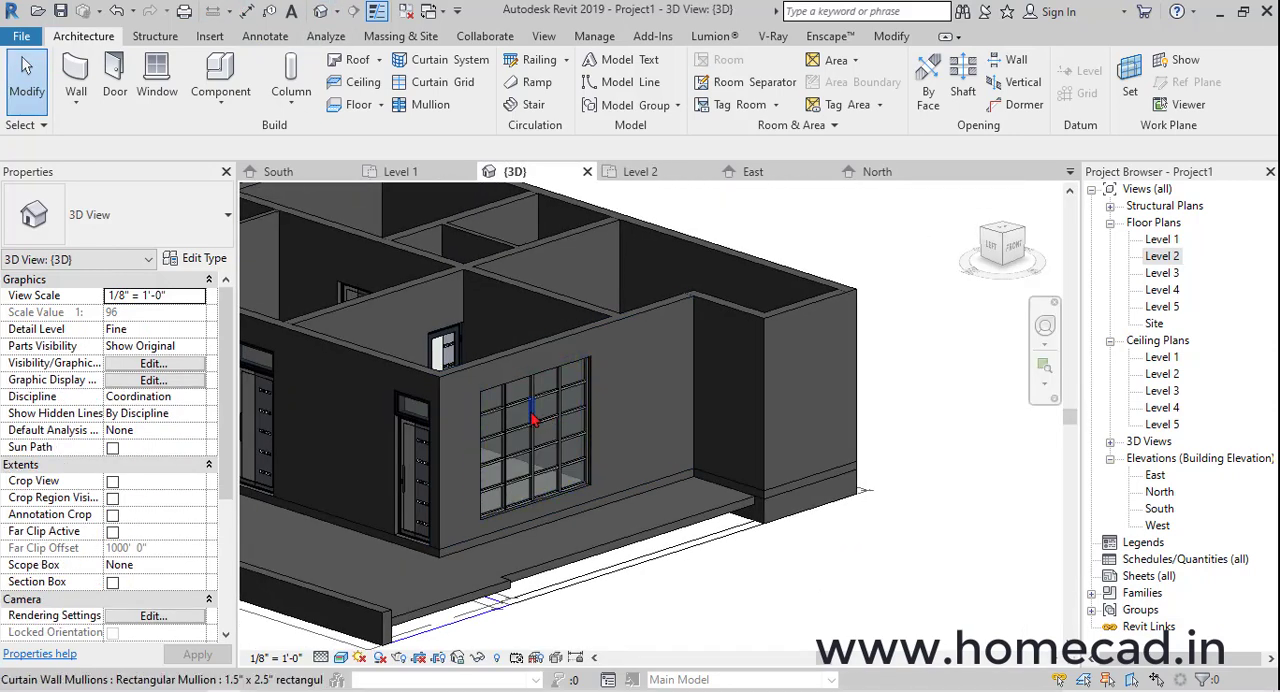
In the Level 2 floor plan, draw a 5'-3" long Curtain Wall 1 in the bedroom's front wall beside the toilet
{"action": "double_click", "coordinate": [1160, 256]}
{"action": "scroll", "coordinate": [957, 271], "scroll_direction": "down", "scroll_amount": 2}
{"action": "scroll", "coordinate": [620, 437], "scroll_direction": "up", "scroll_amount": 5}
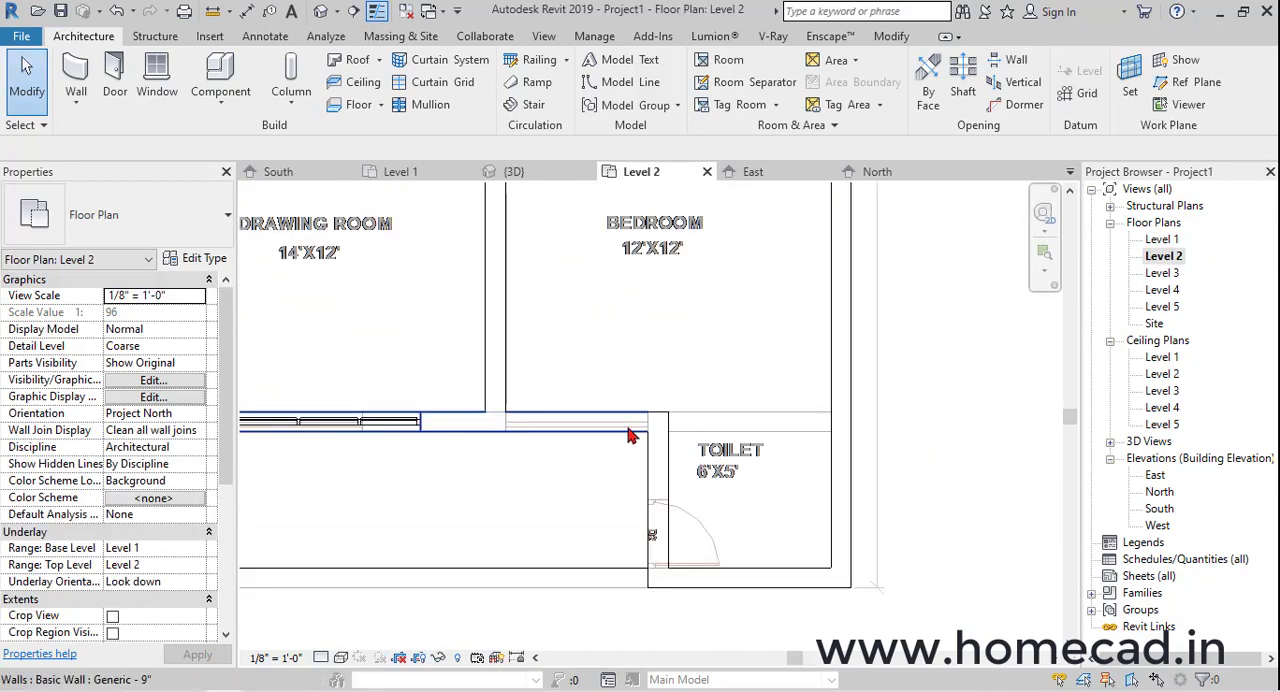
{"action": "left_click", "coordinate": [88, 62]}
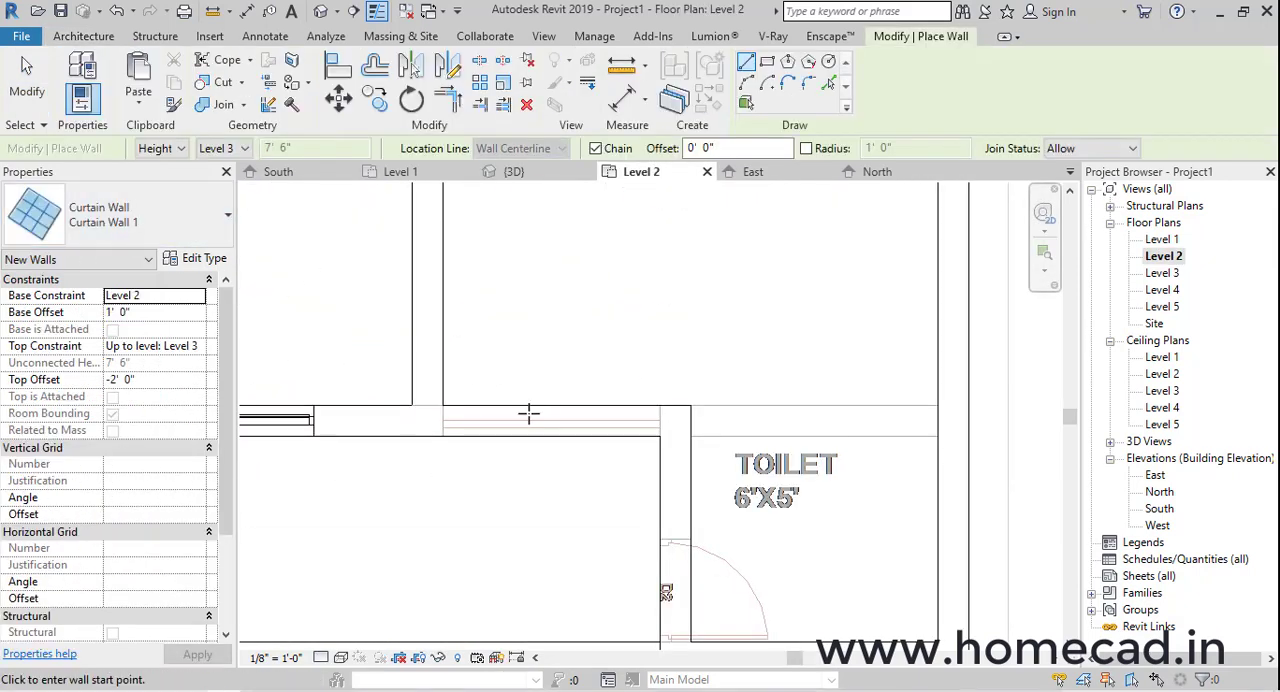
{"action": "scroll", "coordinate": [539, 429], "scroll_direction": "up", "scroll_amount": 2}
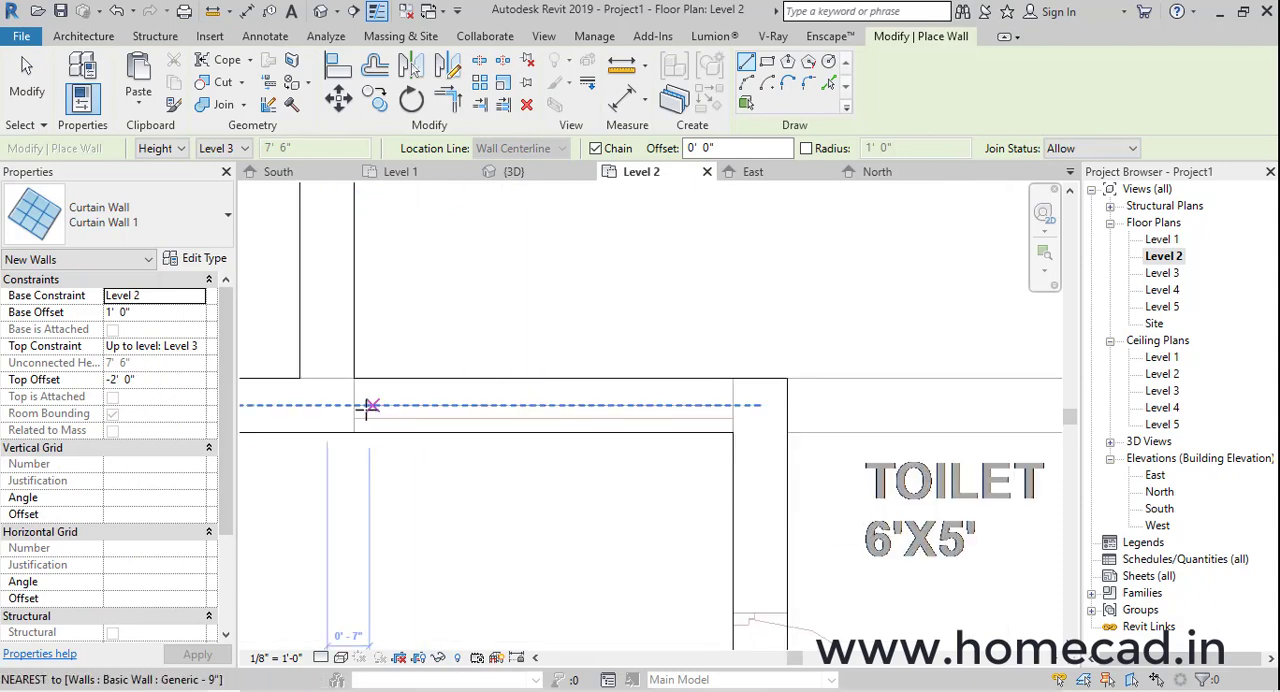
{"action": "left_click", "coordinate": [354, 409]}
{"action": "left_click", "coordinate": [734, 406]}
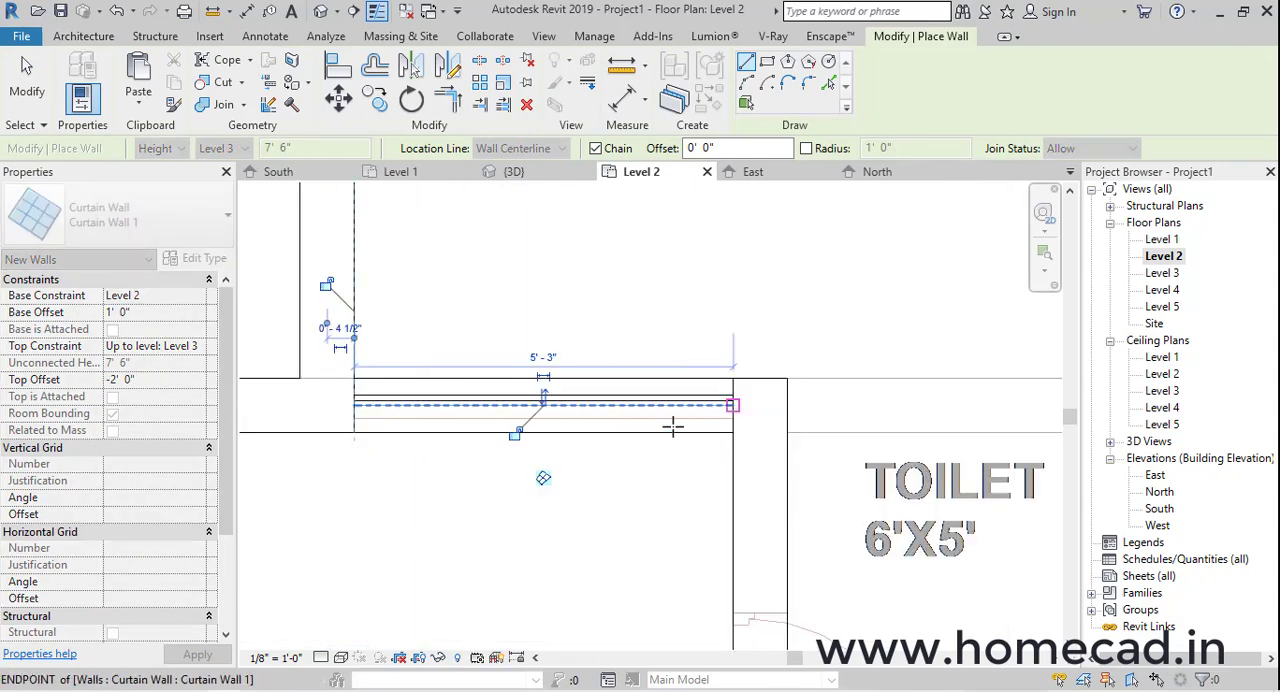
In the 3D view, align the top edge of the new curtain wall with the top of the neighbouring mullioned window
{"action": "left_click", "coordinate": [513, 171]}
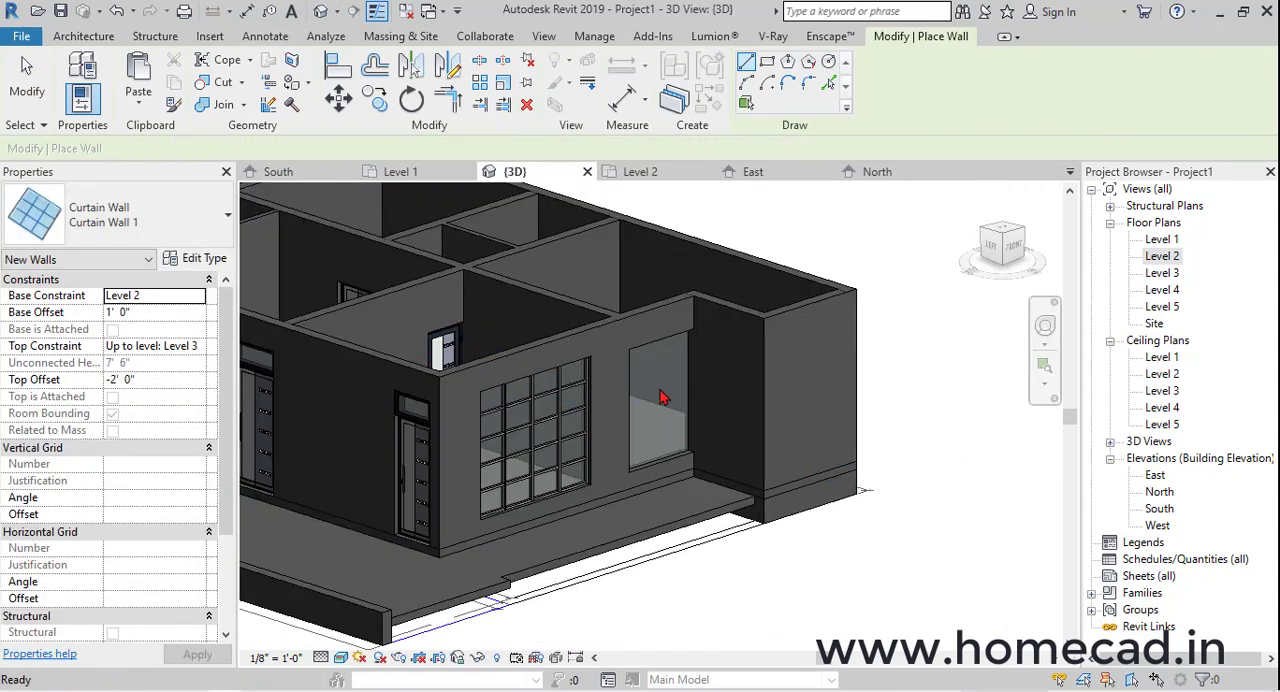
{"action": "key", "text": "Escape"}
{"action": "key", "text": "Escape"}
{"action": "key", "text": "a"}
{"action": "key", "text": "l"}
{"action": "scroll", "coordinate": [600, 370], "scroll_direction": "up", "scroll_amount": 4}
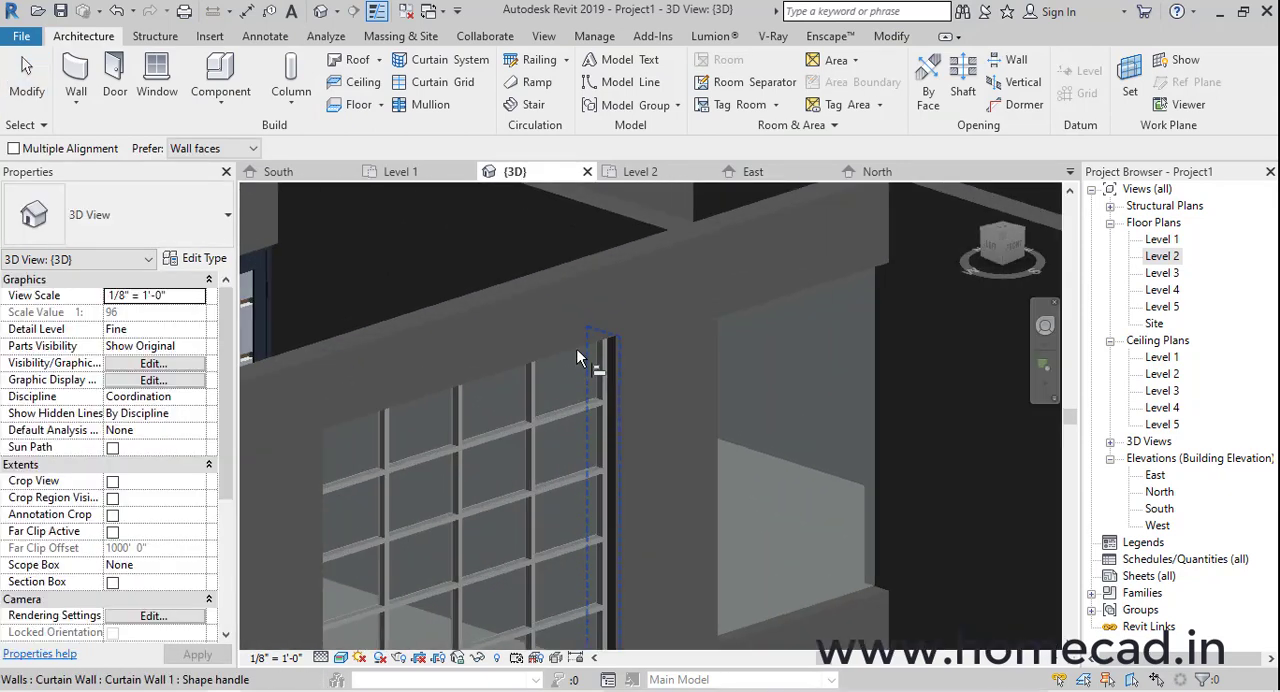
{"action": "scroll", "coordinate": [730, 318], "scroll_direction": "down", "scroll_amount": 3}
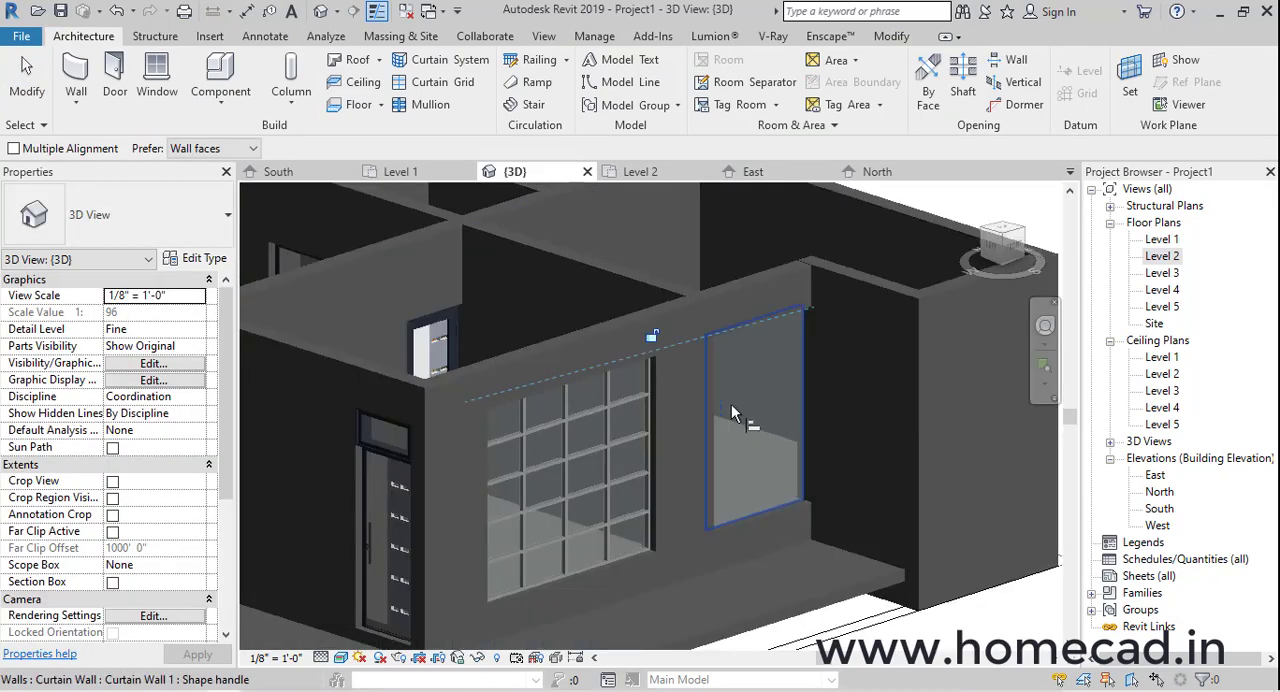
{"action": "key", "text": "Escape"}
{"action": "key", "text": "Escape"}
From the front in the 3D view, divide the new curtain wall with two vertical and four horizontal curtain grid lines
{"action": "left_click", "coordinate": [770, 397]}
{"action": "middle_click_drag", "start_coordinate": [770, 397], "coordinate": [949, 320], "text": "shift"}
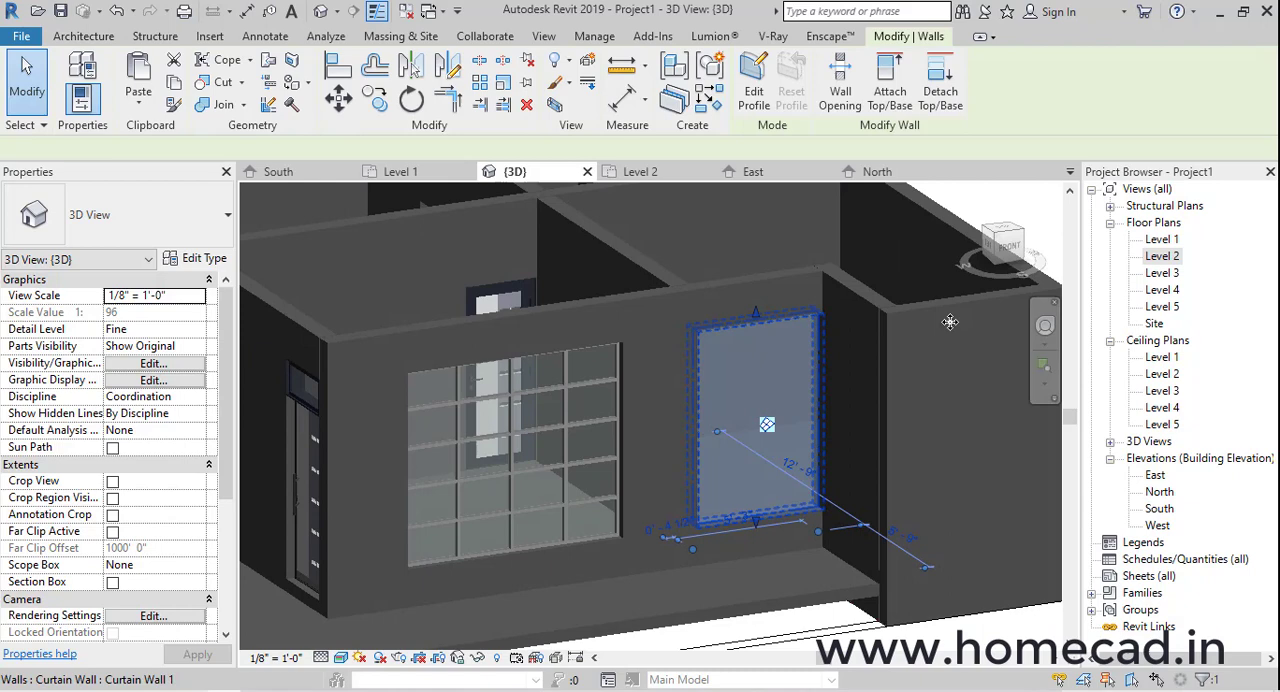
{"action": "left_click", "coordinate": [999, 248]}
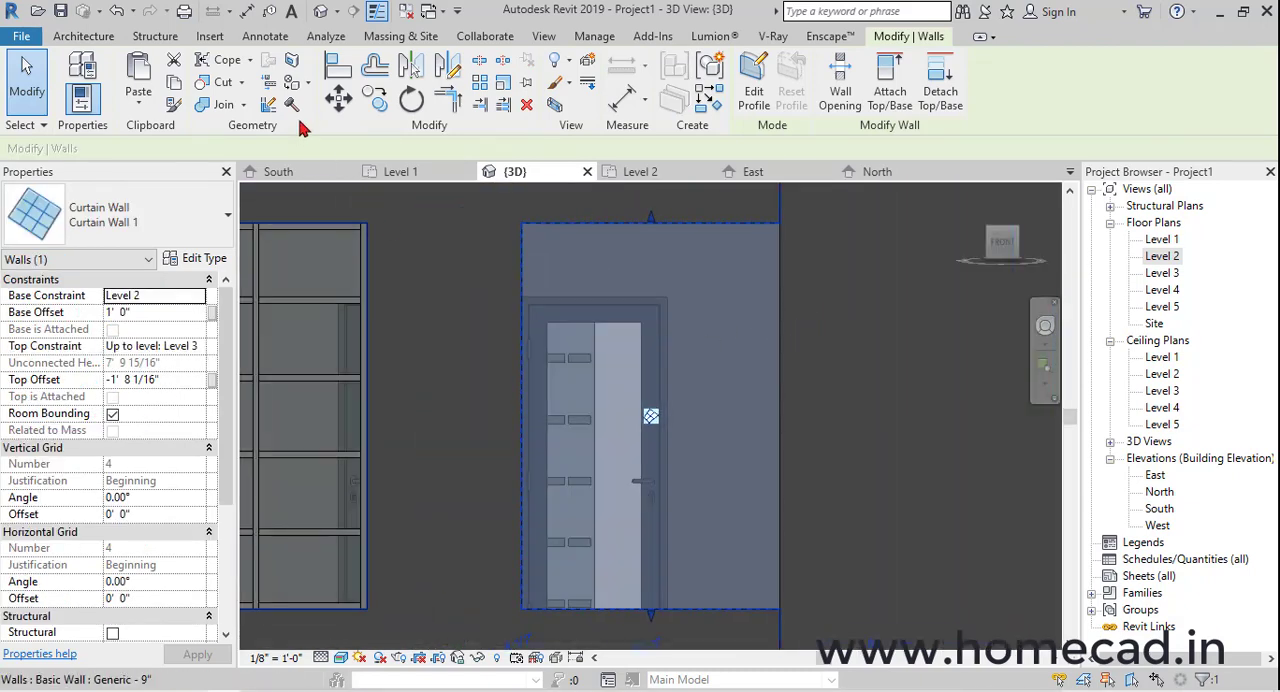
{"action": "left_click", "coordinate": [110, 37]}
{"action": "left_click", "coordinate": [430, 84]}
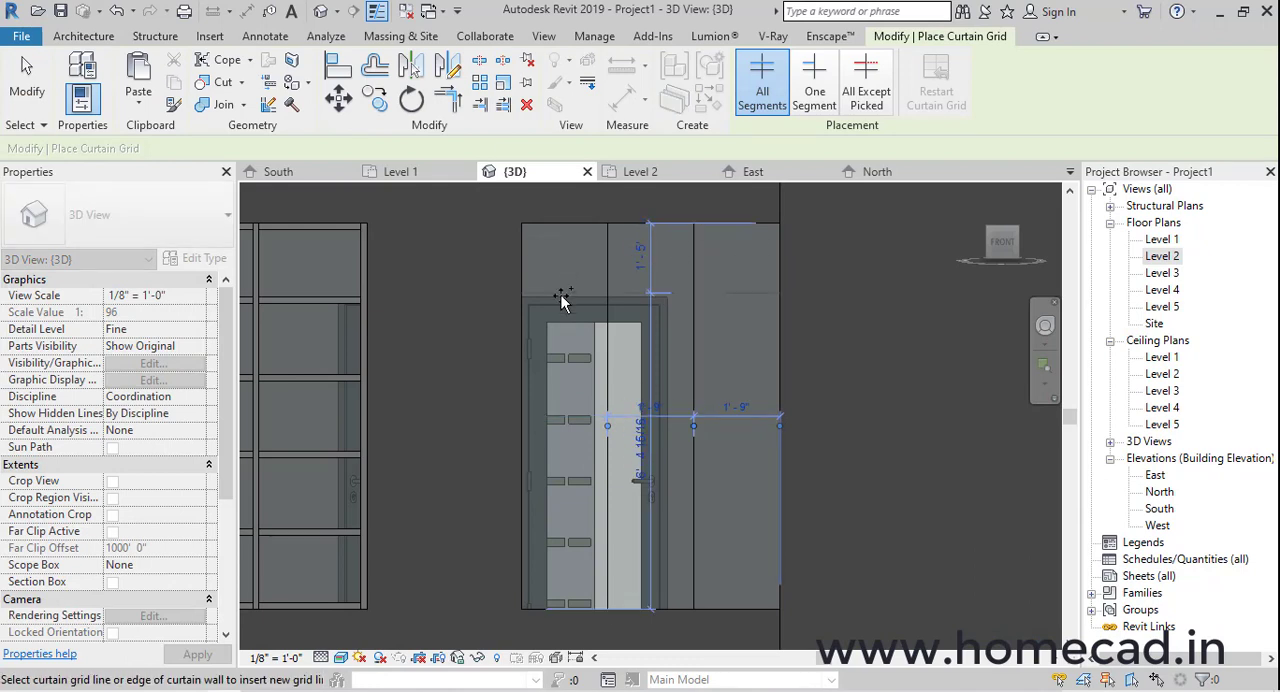
{"action": "left_click", "coordinate": [566, 358]}
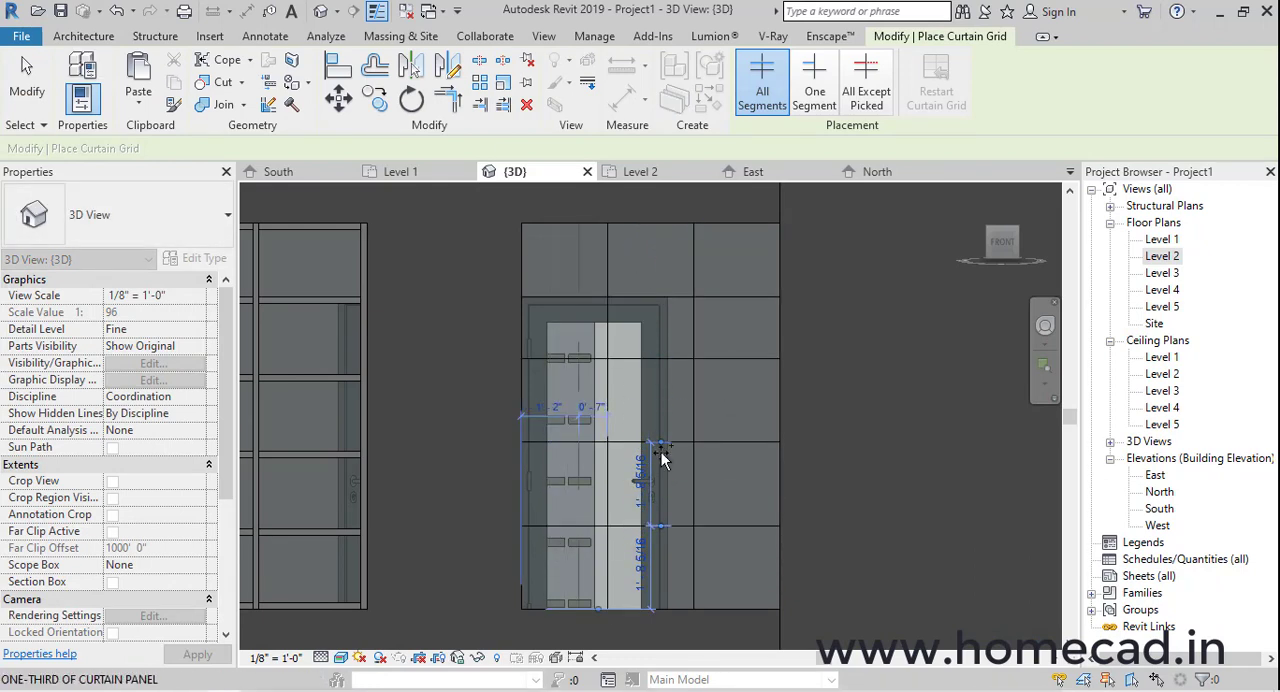
In the South elevation, dimension the new curtain wall's horizontal grid lines from top to bottom edge and make the spacings equal
{"action": "double_click", "coordinate": [1159, 508]}
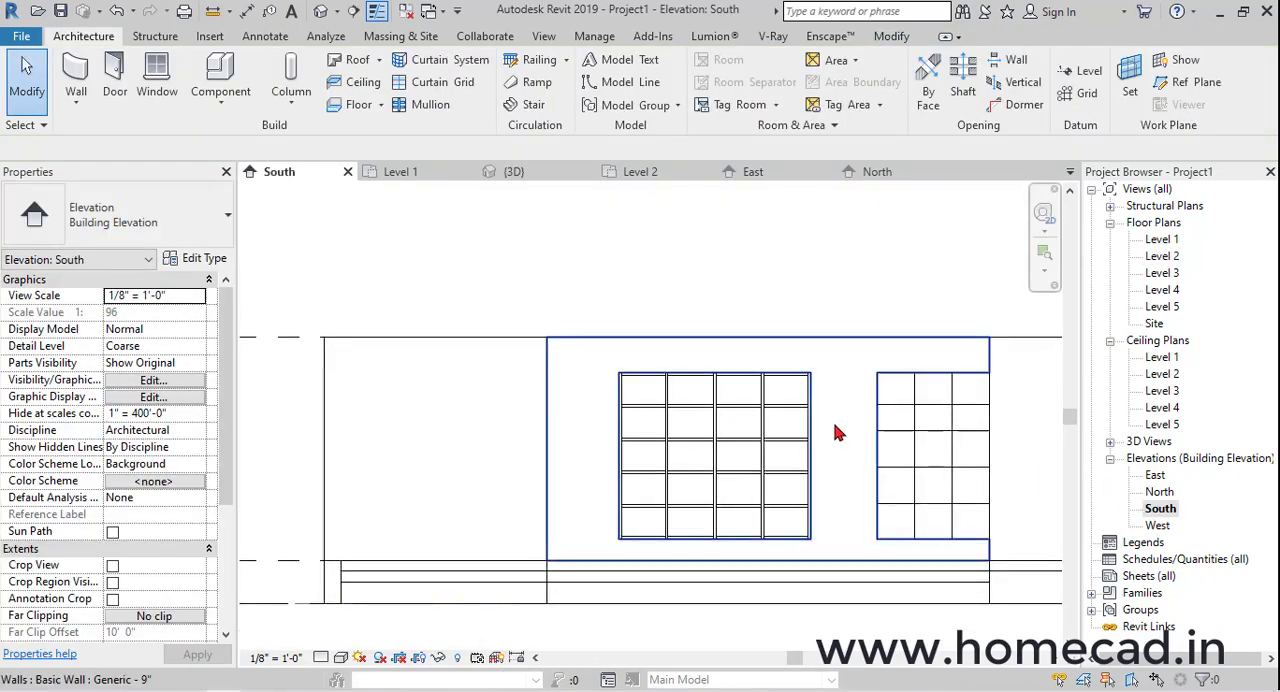
{"action": "middle_click_drag", "start_coordinate": [834, 425], "coordinate": [602, 394]}
{"action": "scroll", "coordinate": [602, 394], "scroll_direction": "up", "scroll_amount": 2}
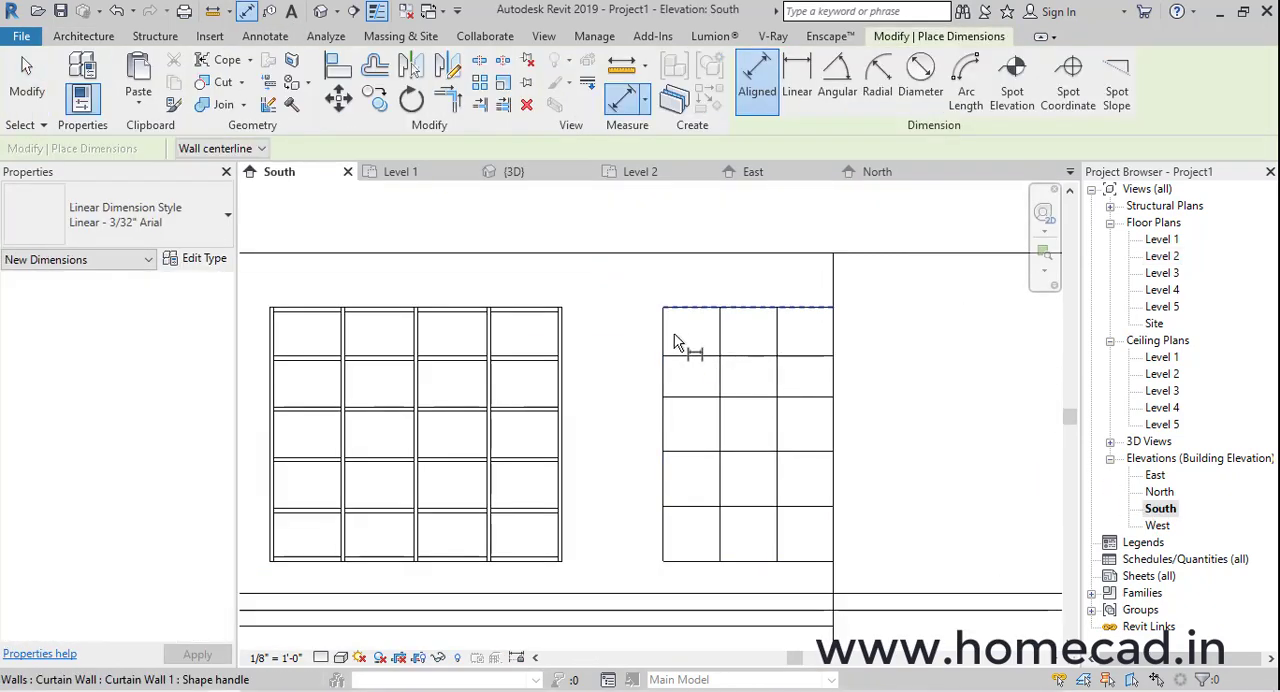
{"action": "left_click", "coordinate": [679, 308]}
{"action": "left_click", "coordinate": [691, 356]}
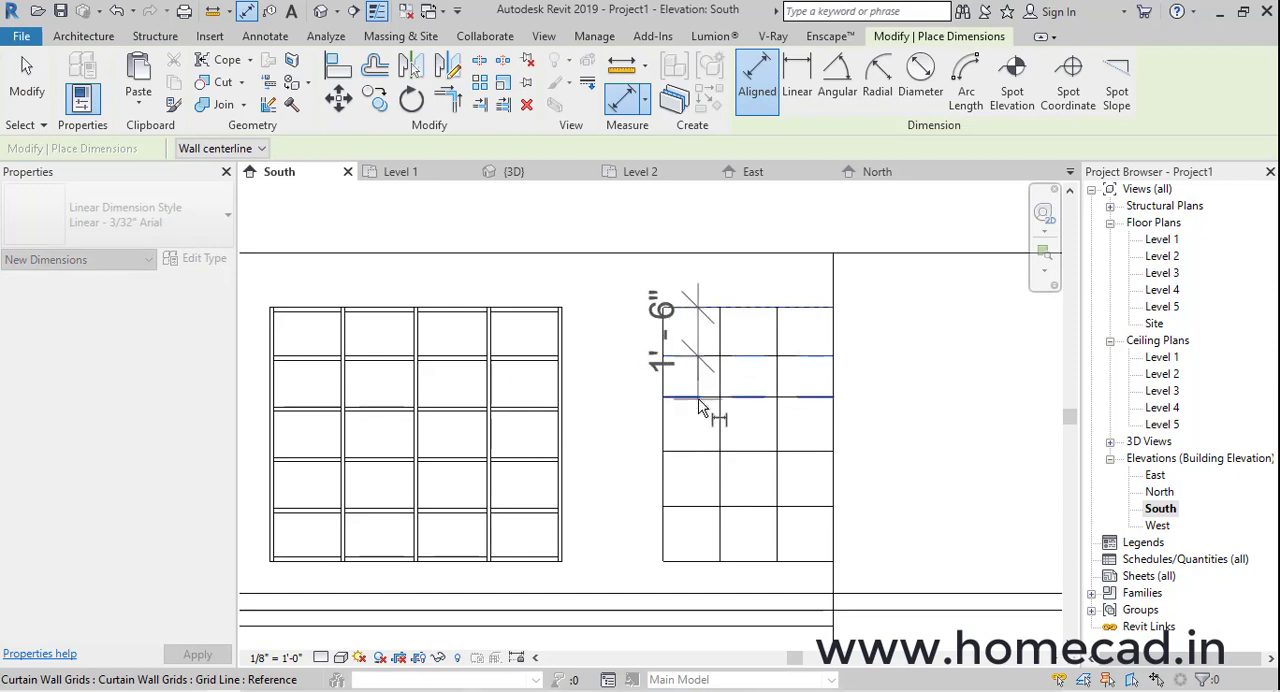
{"action": "left_click", "coordinate": [699, 397]}
{"action": "left_click", "coordinate": [706, 451]}
{"action": "left_click", "coordinate": [704, 561]}
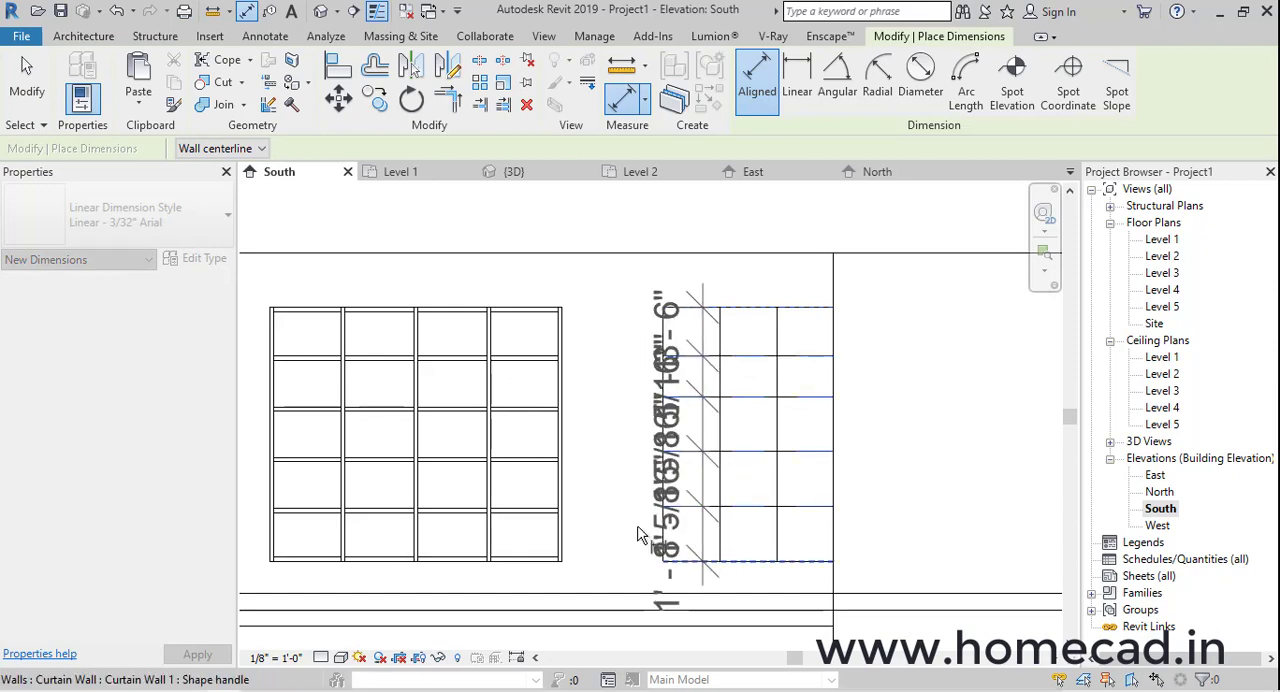
{"action": "left_click", "coordinate": [621, 488]}
{"action": "left_click", "coordinate": [746, 435]}
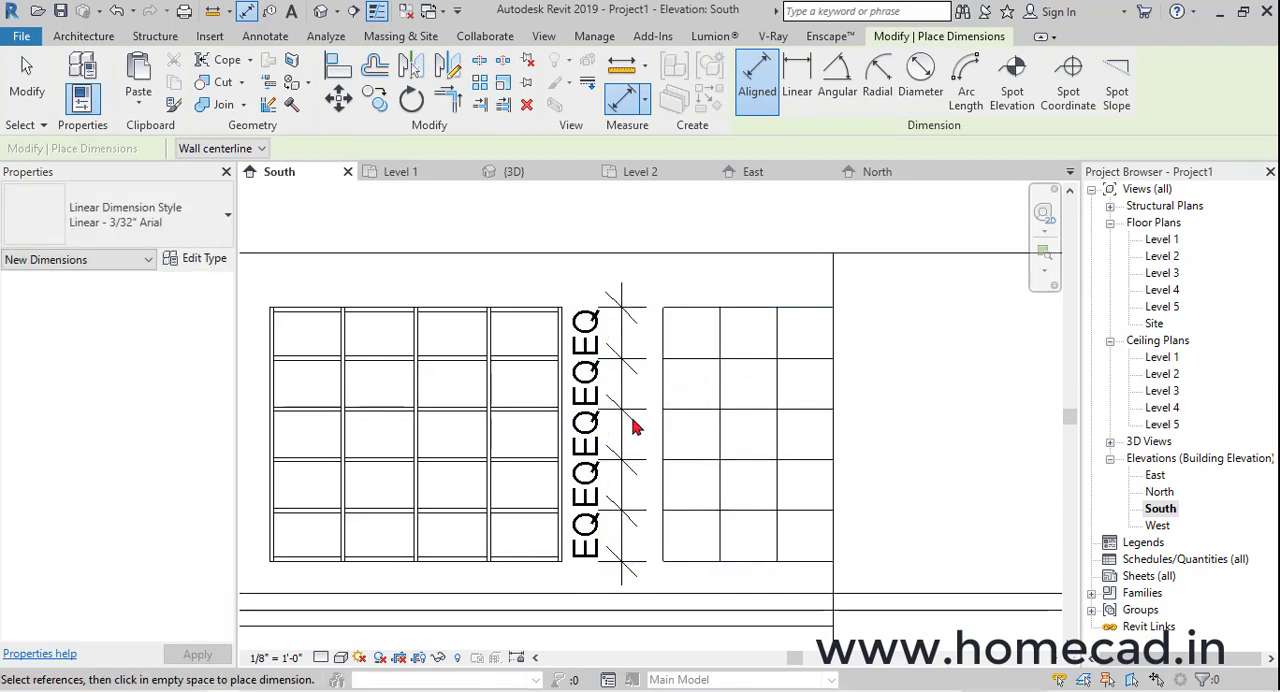
Delete the equalised vertical dimension between the two windows and unconstrain the horizontal grid lines
{"action": "key", "text": "Escape"}
{"action": "left_click", "coordinate": [634, 420]}
{"action": "key", "text": "Delete"}
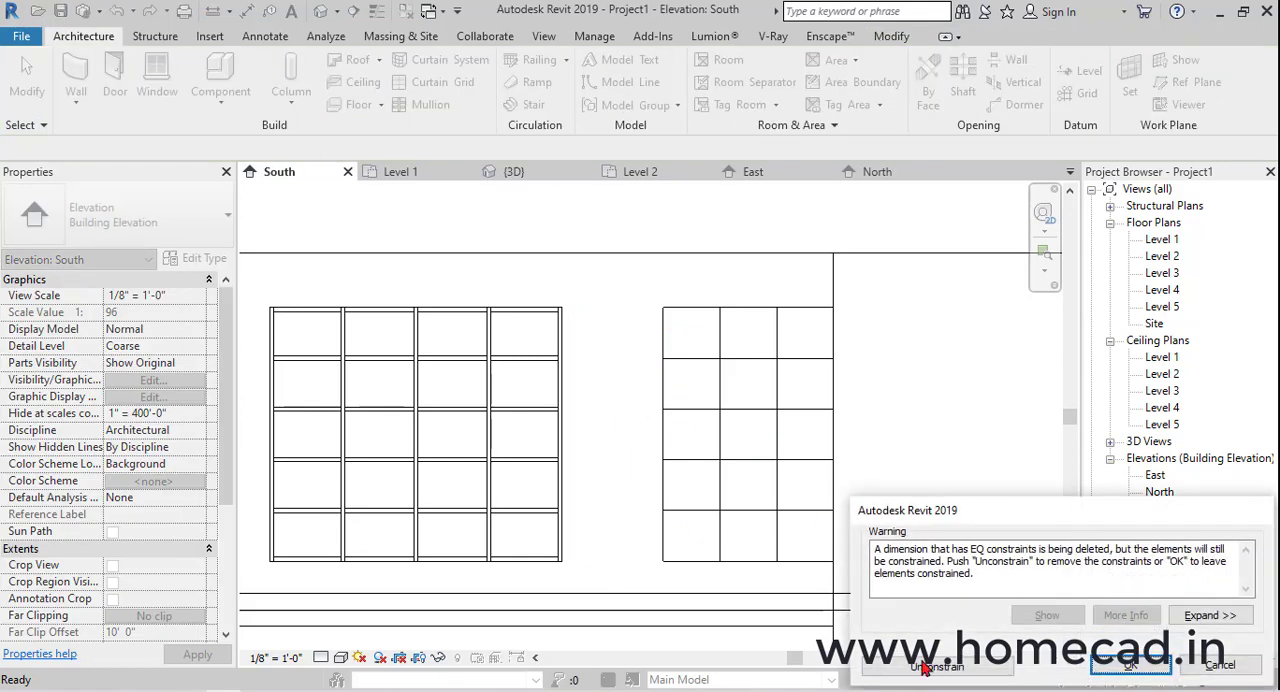
{"action": "left_click", "coordinate": [925, 666]}
{"action": "key", "text": "d"}
{"action": "key", "text": "i"}
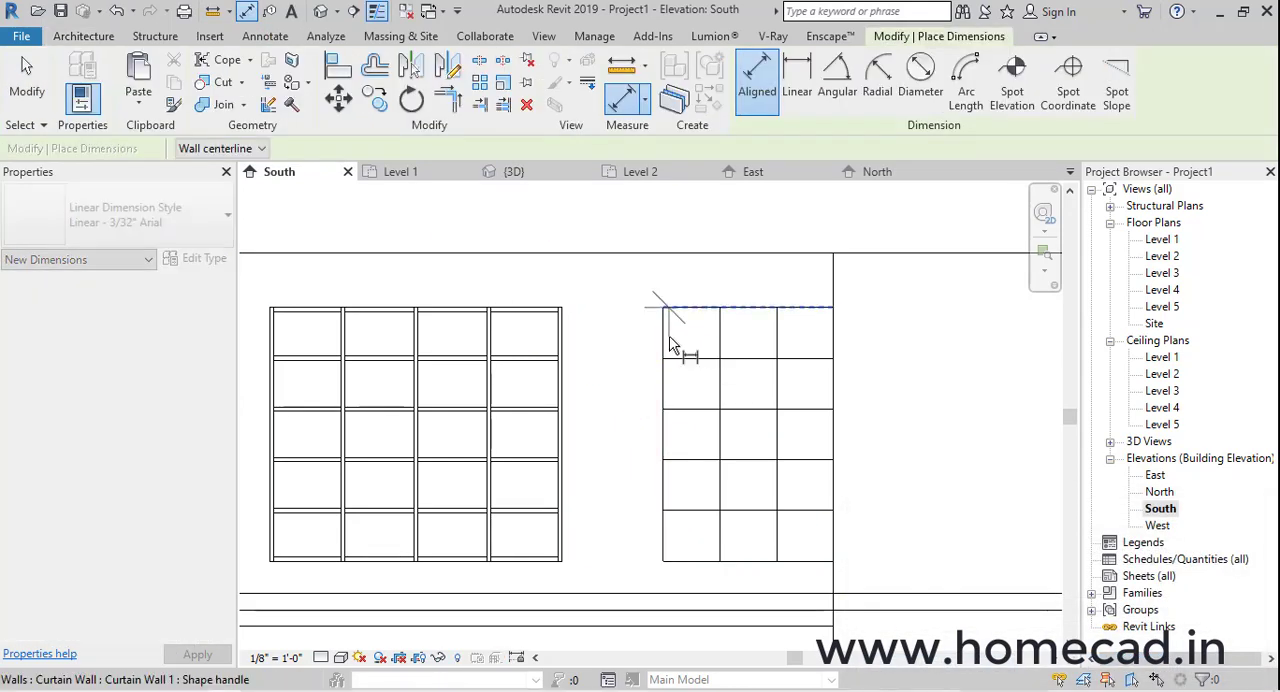
{"action": "left_click", "coordinate": [248, 12]}
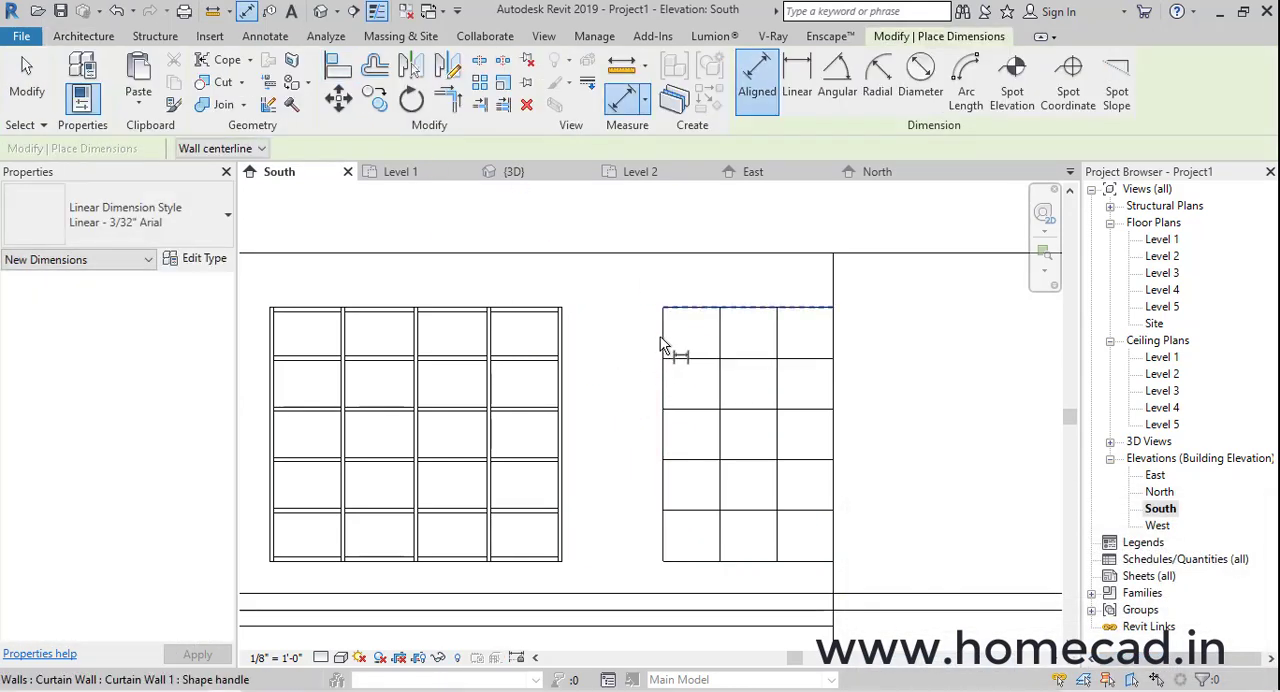
{"action": "key", "text": "Escape"}
{"action": "key", "text": "Escape"}
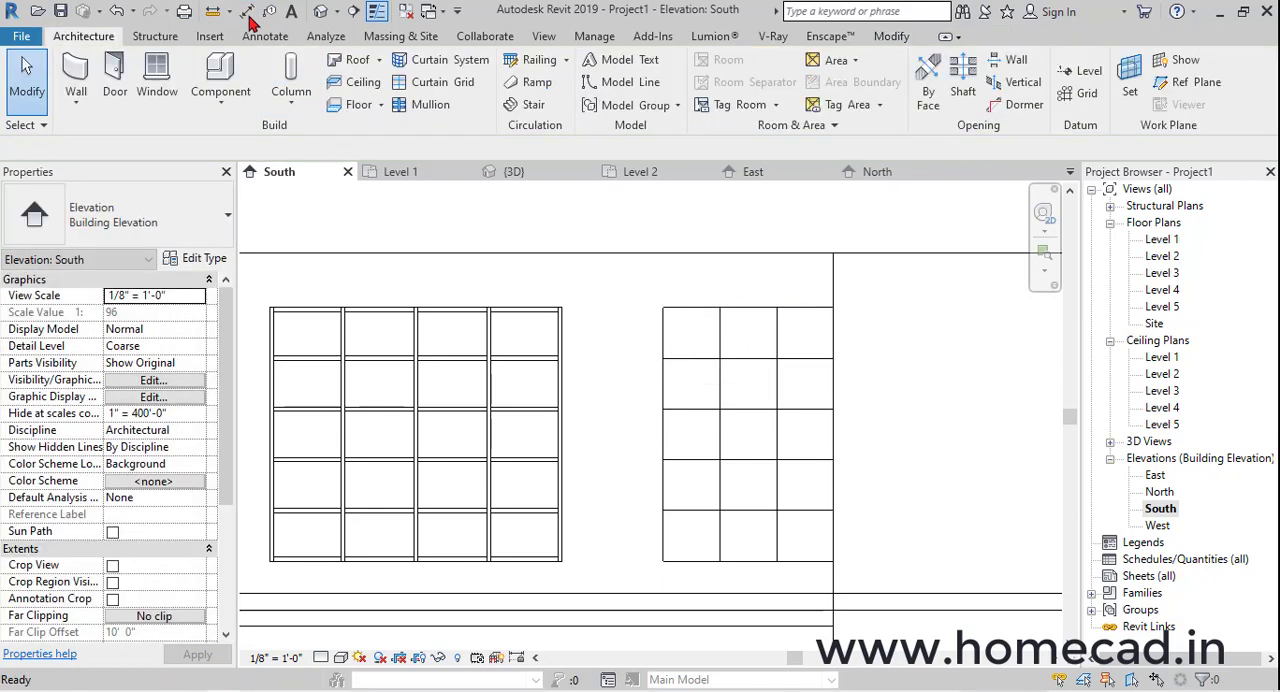
Dimension the new curtain wall's side edges and vertical grid lines above the window and make the three spacings equal
{"action": "left_click", "coordinate": [248, 13]}
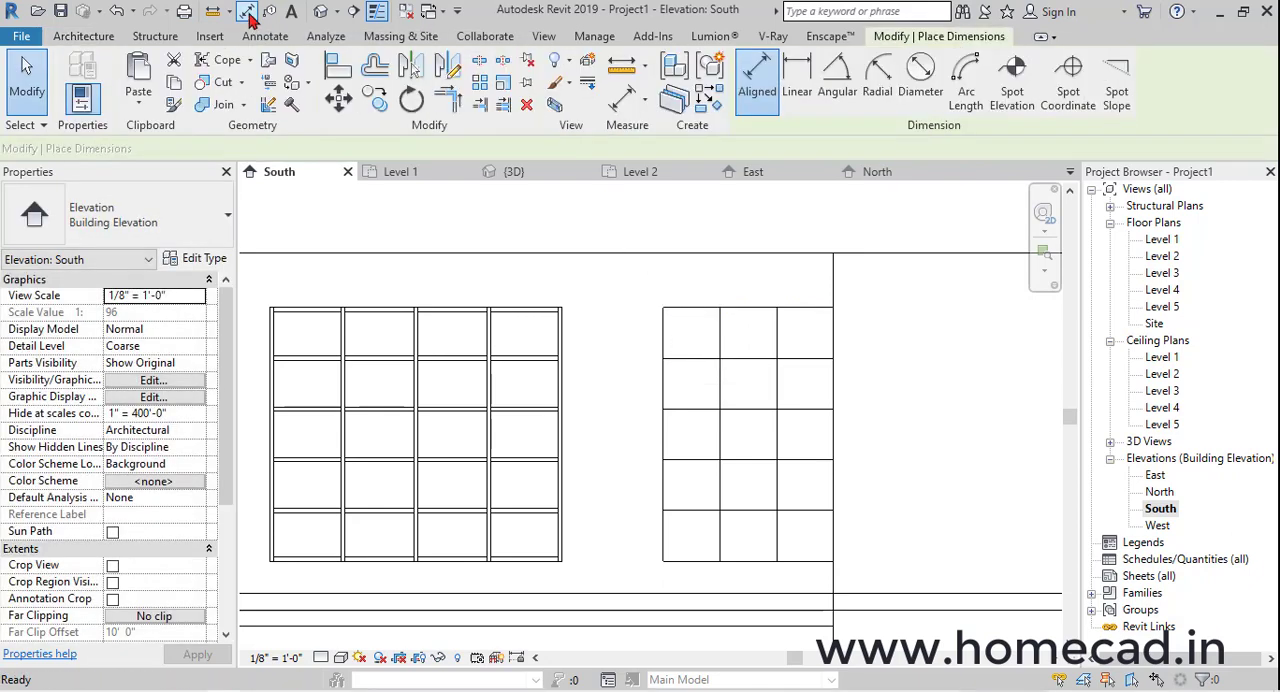
{"action": "left_click", "coordinate": [664, 353]}
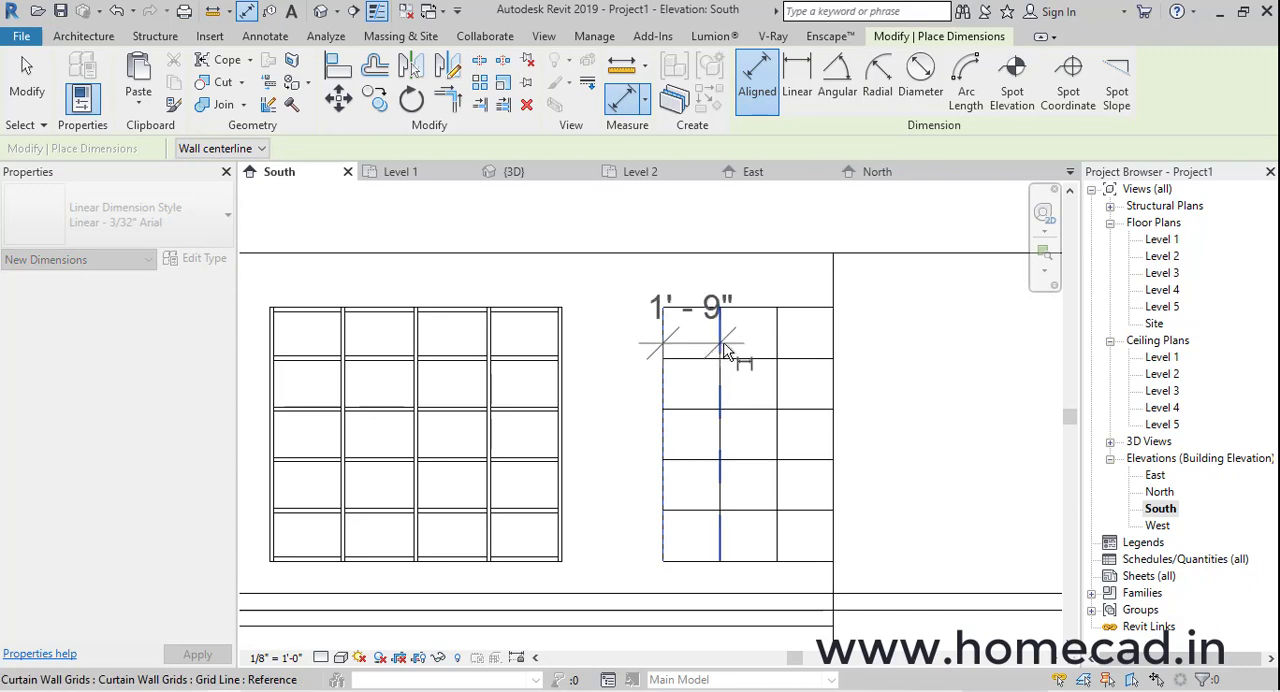
{"action": "middle_click_drag", "start_coordinate": [833, 213], "coordinate": [799, 321]}
{"action": "left_click", "coordinate": [813, 260]}
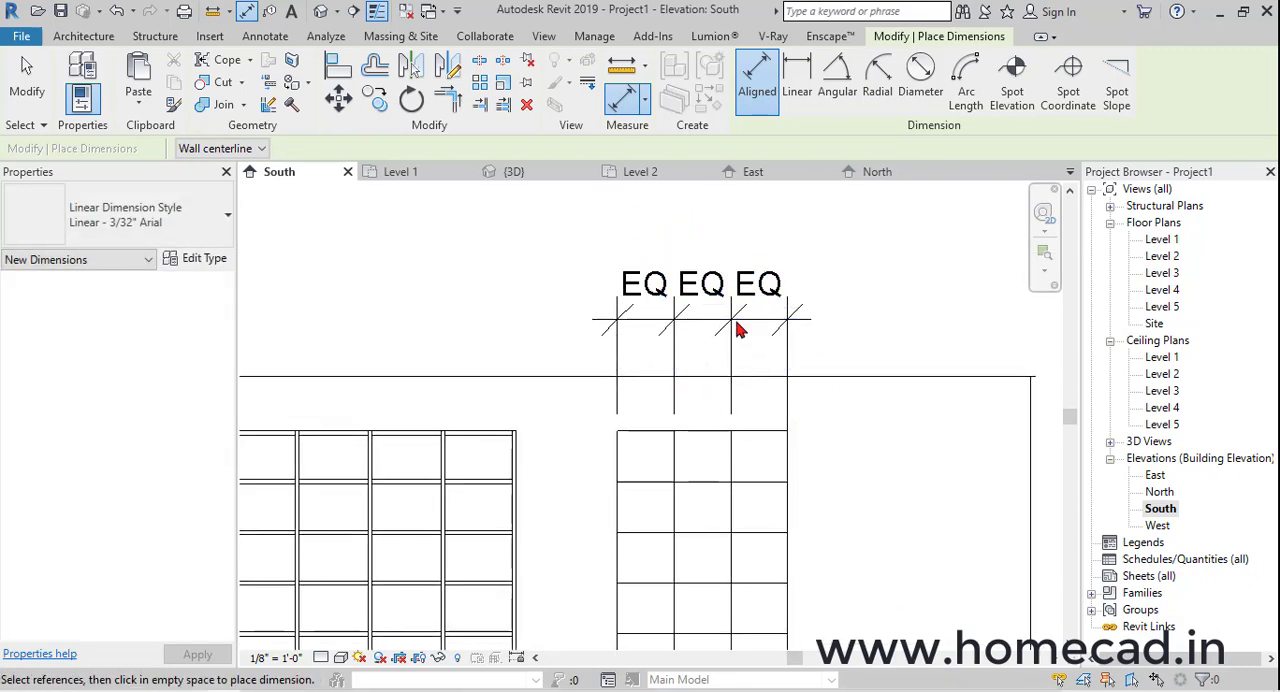
Delete the equalised dimension above the new curtain wall and unconstrain its vertical grid lines
{"action": "key", "text": "Escape"}
{"action": "key", "text": "Escape"}
{"action": "left_click", "coordinate": [737, 320]}
{"action": "key", "text": "Delete"}
{"action": "left_click", "coordinate": [323, 17]}
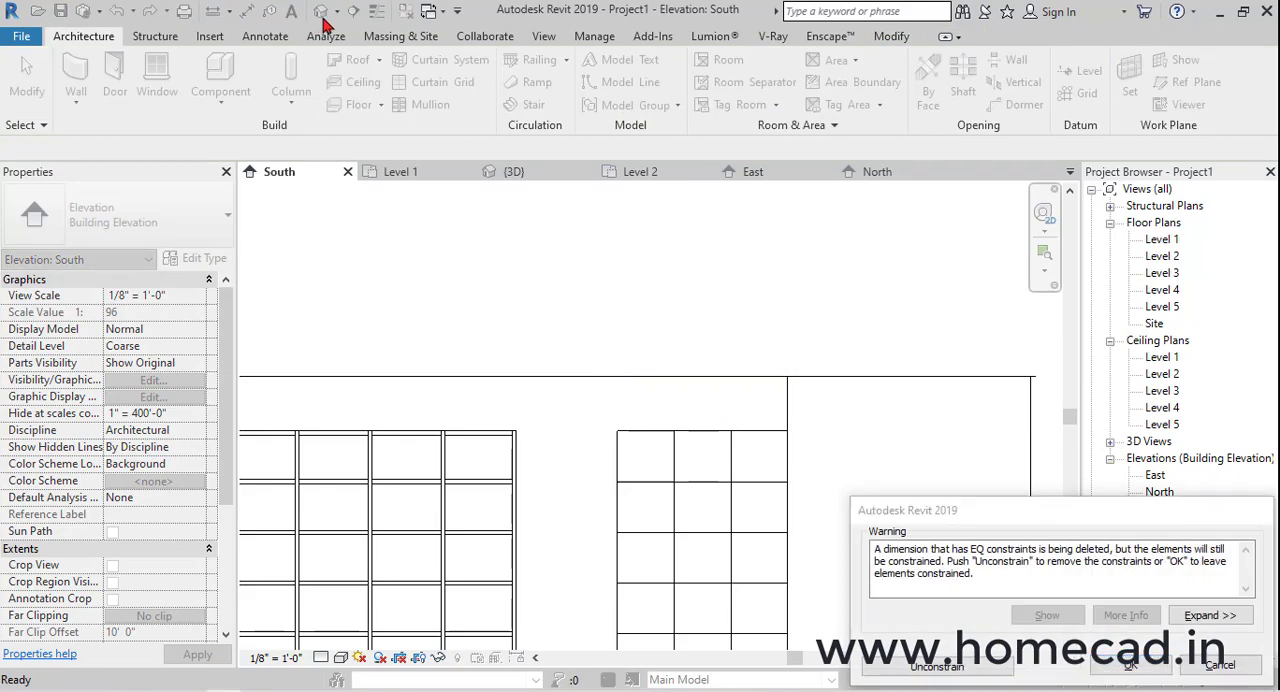
In the 3D view, add 1.5" x 2.5" rectangular mullions to all grid lines of the new curtain wall
{"action": "left_click", "coordinate": [323, 11]}
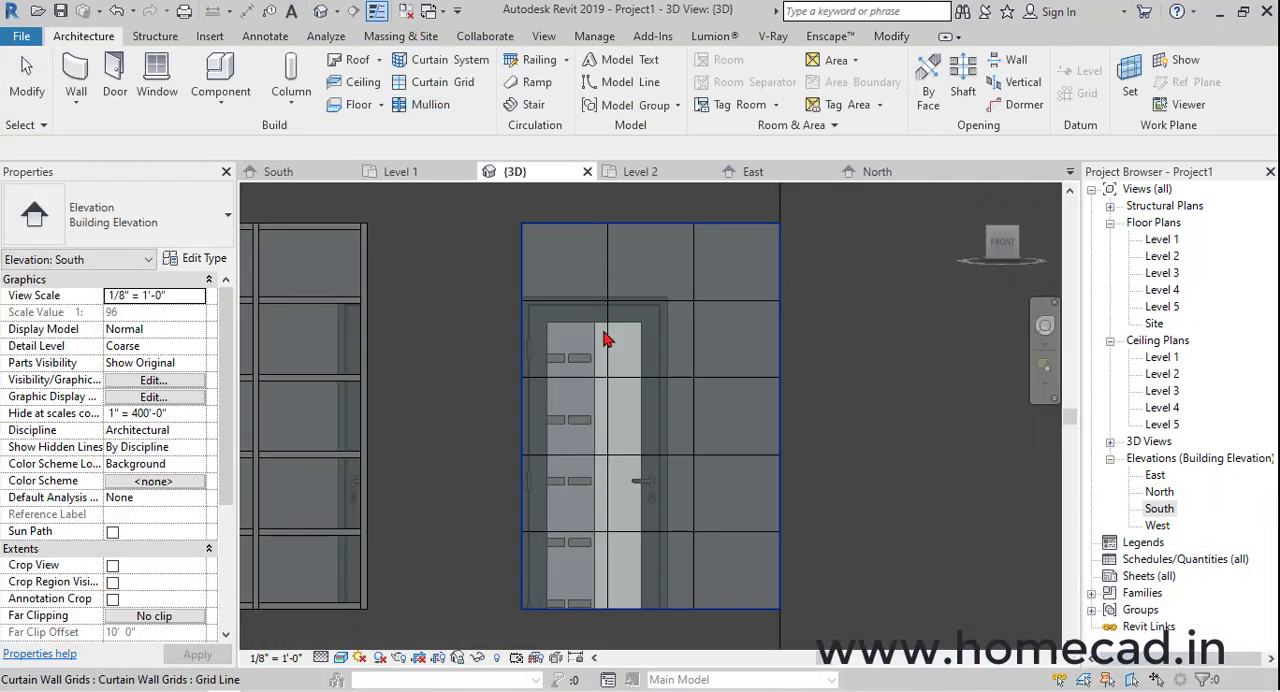
{"action": "middle_click_drag", "start_coordinate": [606, 334], "coordinate": [818, 474], "text": "shift"}
{"action": "scroll", "coordinate": [756, 434], "scroll_direction": "down", "scroll_amount": 1}
{"action": "left_click", "coordinate": [430, 106]}
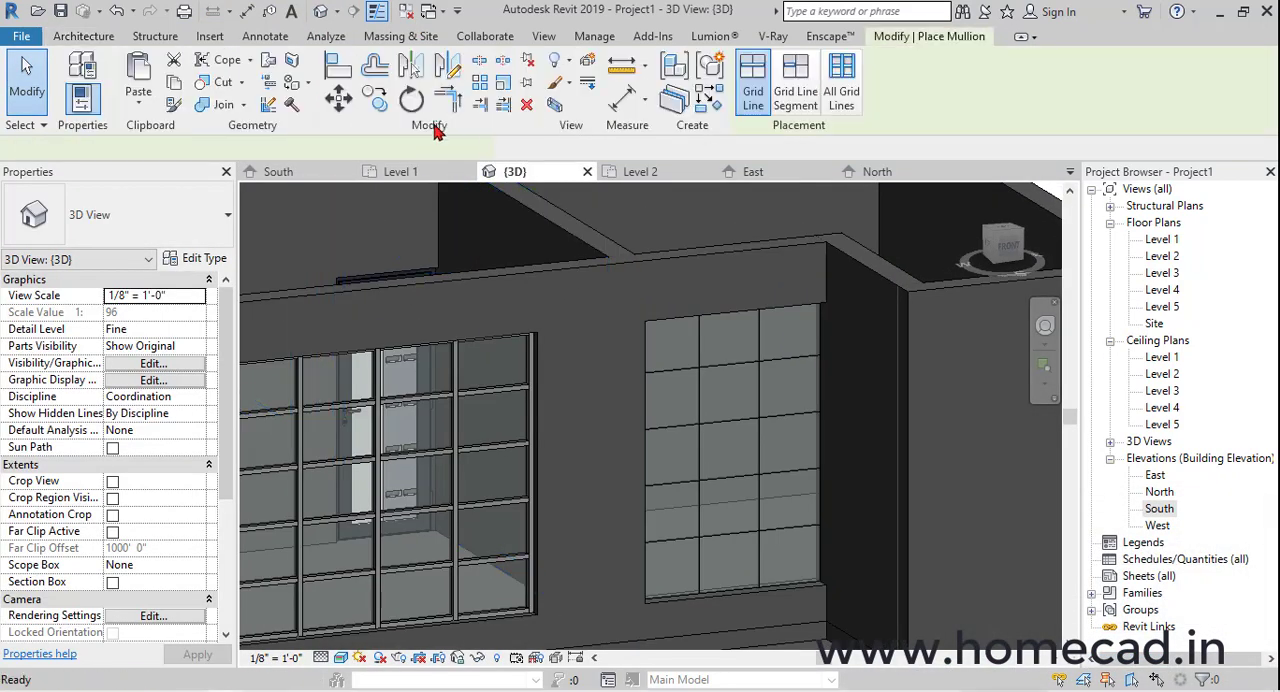
{"action": "left_click", "coordinate": [766, 357]}
{"action": "key", "text": "Escape"}
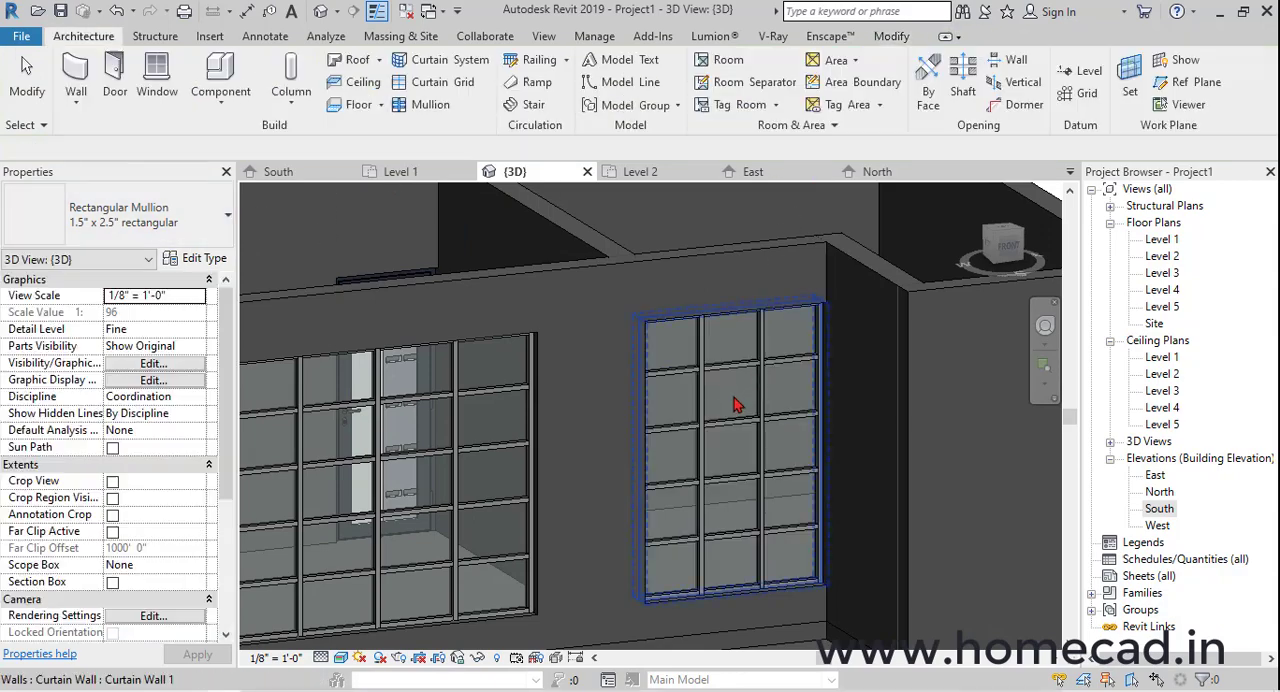
Examine the two front windows and the whole house in the 3D view and the Level 1 floor plan
{"action": "scroll", "coordinate": [737, 407], "scroll_direction": "down", "scroll_amount": 3}
{"action": "middle_click_drag", "start_coordinate": [850, 430], "coordinate": [711, 482], "text": "shift"}
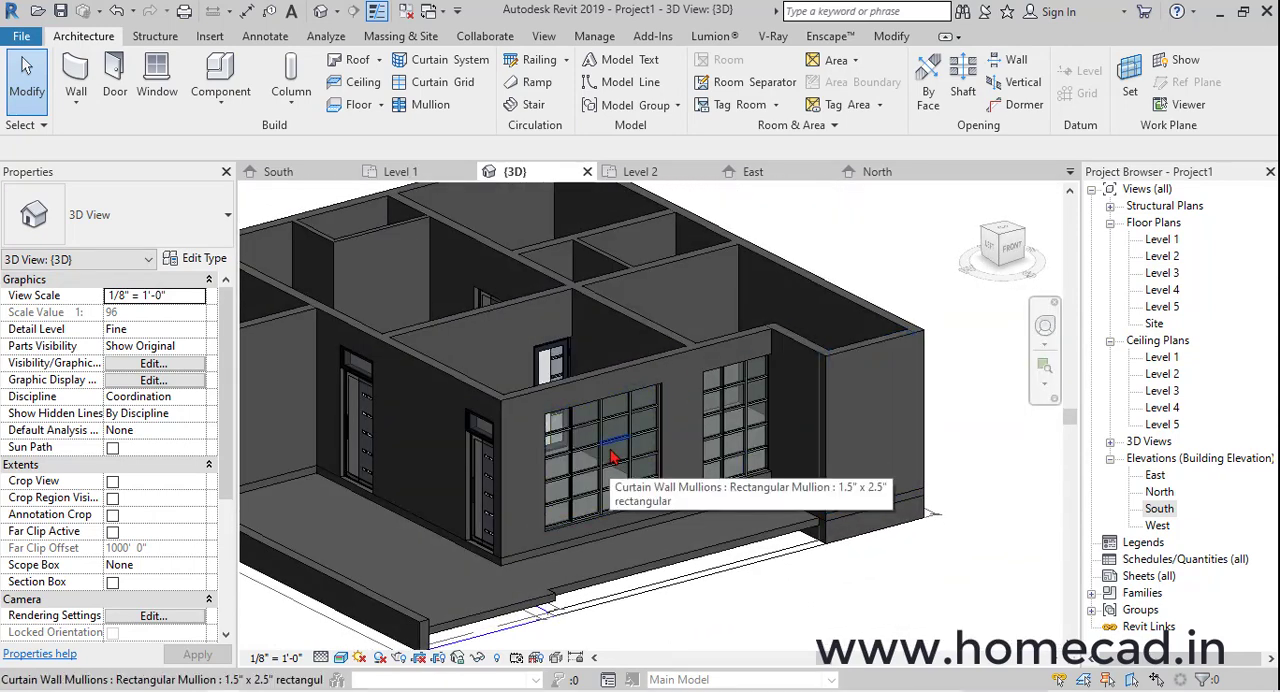
{"action": "double_click", "coordinate": [1162, 240]}
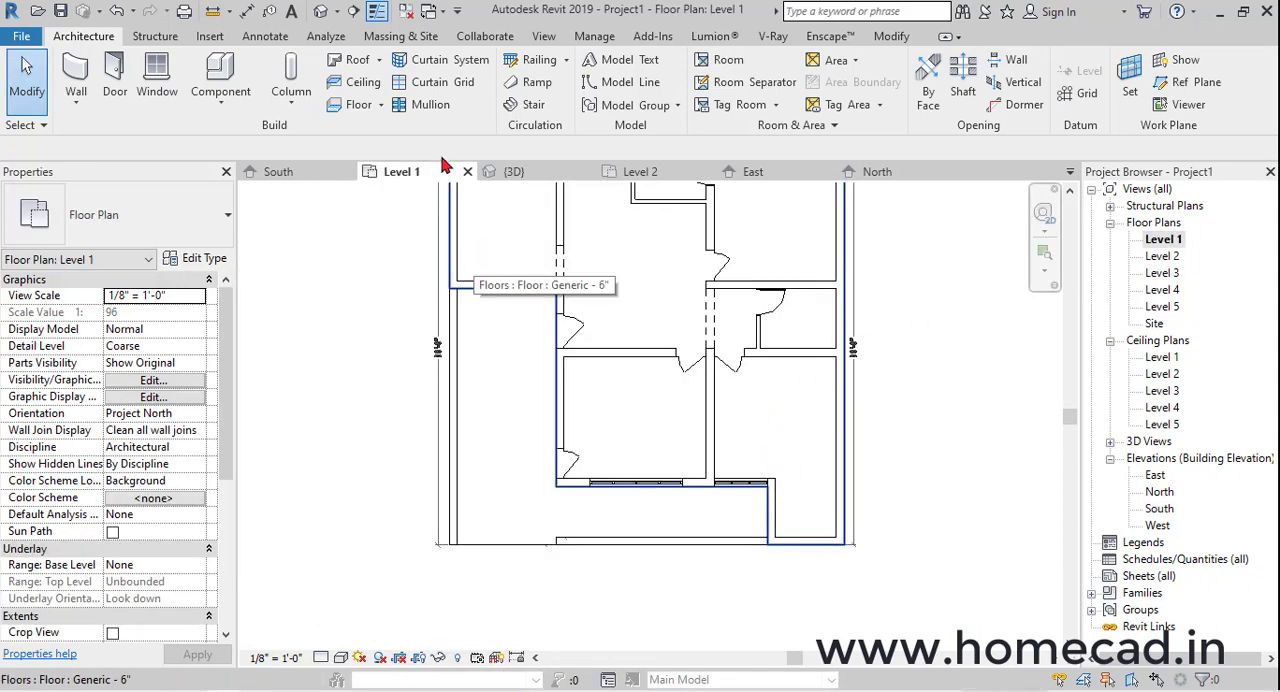
{"action": "left_click", "coordinate": [321, 12]}
{"action": "scroll", "coordinate": [569, 434], "scroll_direction": "down", "scroll_amount": 2}
{"action": "middle_click_drag", "start_coordinate": [745, 450], "coordinate": [830, 545], "text": "shift"}
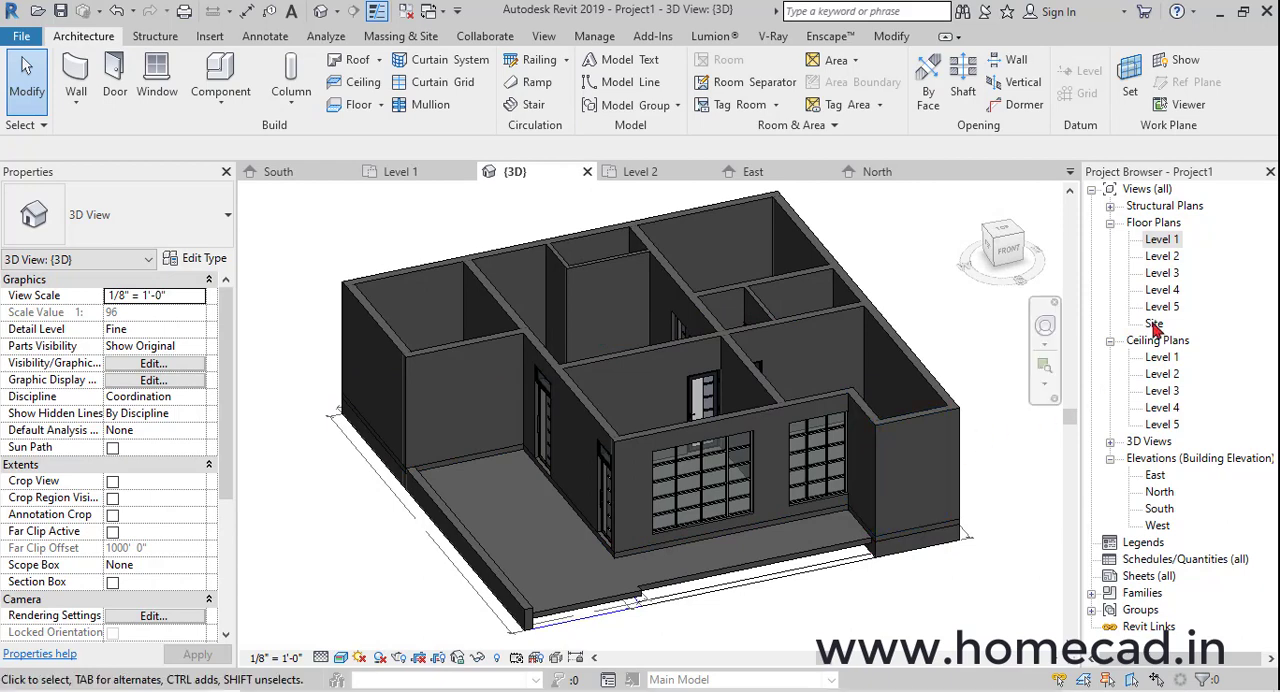
In the Level 2 floor plan, start a stair at the drawn staircase below the kitchen and open the assembled stair's type properties
{"action": "double_click", "coordinate": [1162, 256]}
{"action": "scroll", "coordinate": [610, 458], "scroll_direction": "down", "scroll_amount": 5}
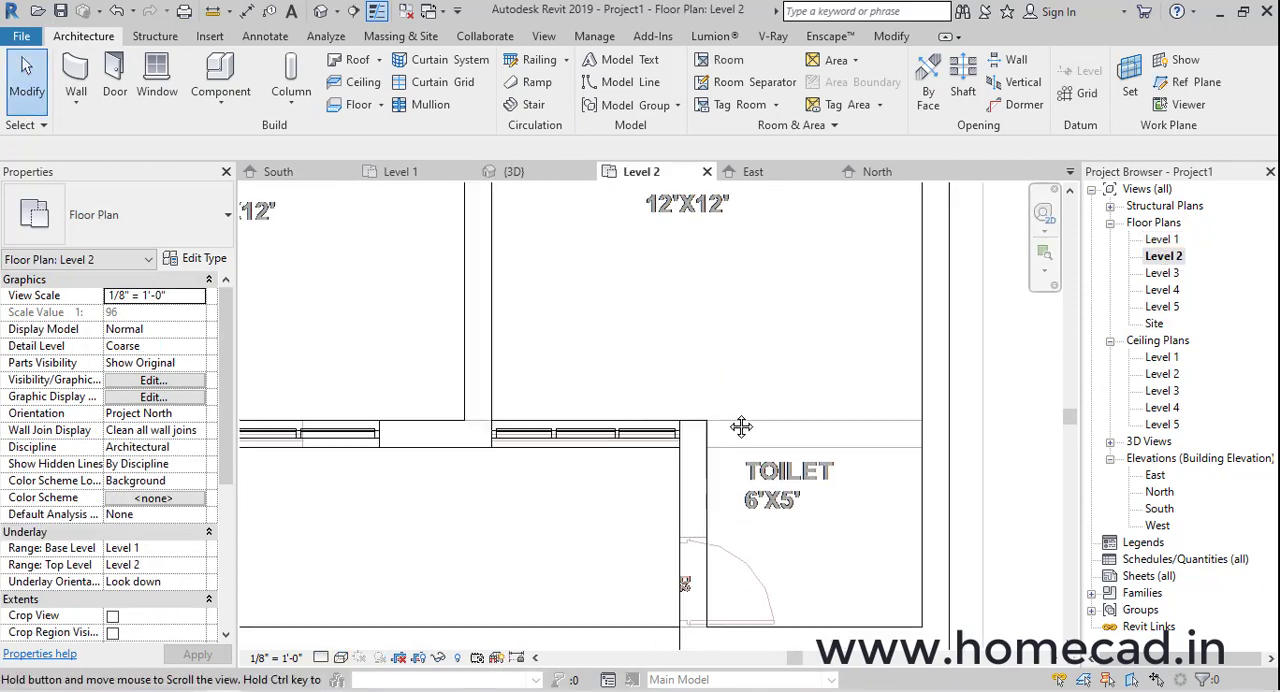
{"action": "middle_click_drag", "start_coordinate": [463, 390], "coordinate": [580, 411]}
{"action": "scroll", "coordinate": [580, 411], "scroll_direction": "down", "scroll_amount": 2}
{"action": "middle_click_drag", "start_coordinate": [474, 223], "coordinate": [594, 414]}
{"action": "middle_click_drag", "start_coordinate": [525, 347], "coordinate": [554, 386]}
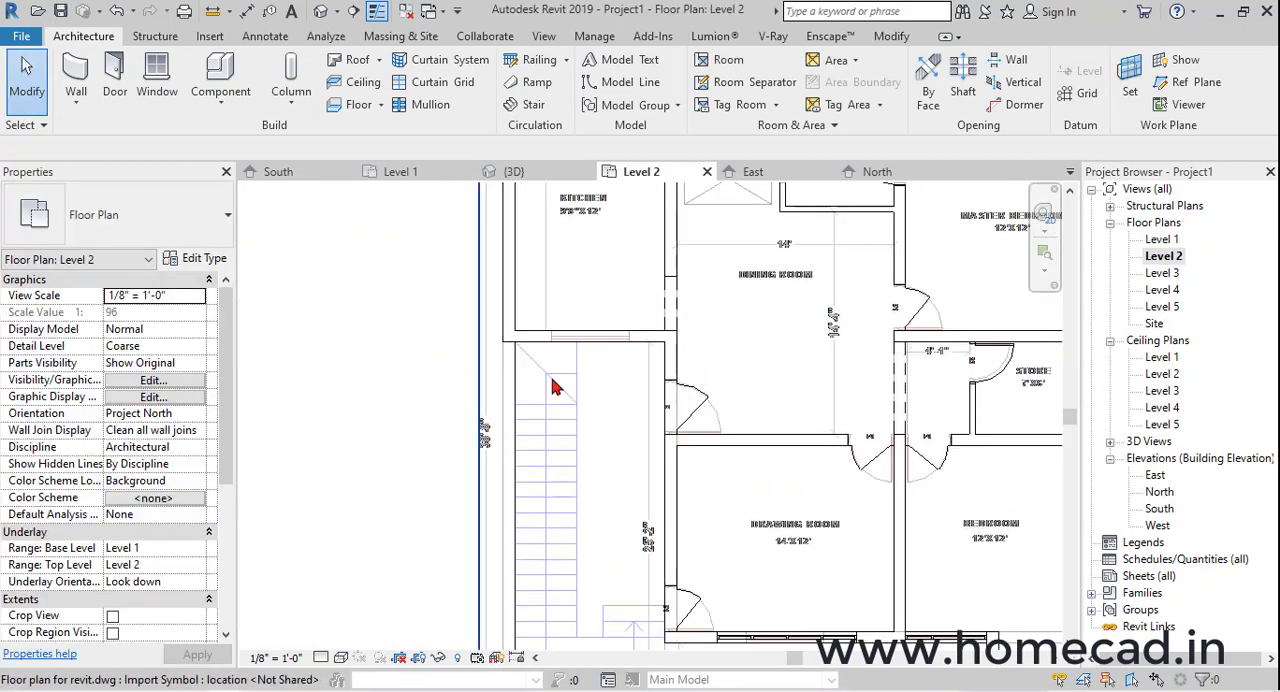
{"action": "scroll", "coordinate": [550, 370], "scroll_direction": "up", "scroll_amount": 3}
{"action": "left_click", "coordinate": [528, 106]}
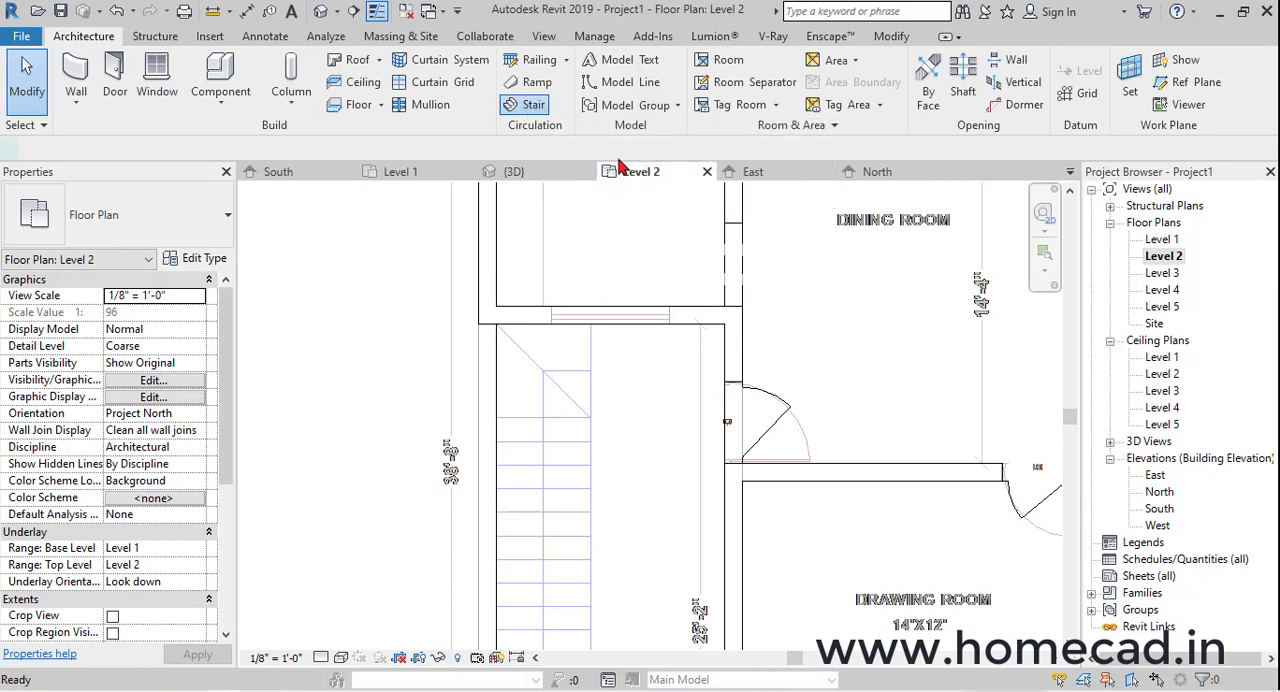
{"action": "left_click", "coordinate": [190, 261]}
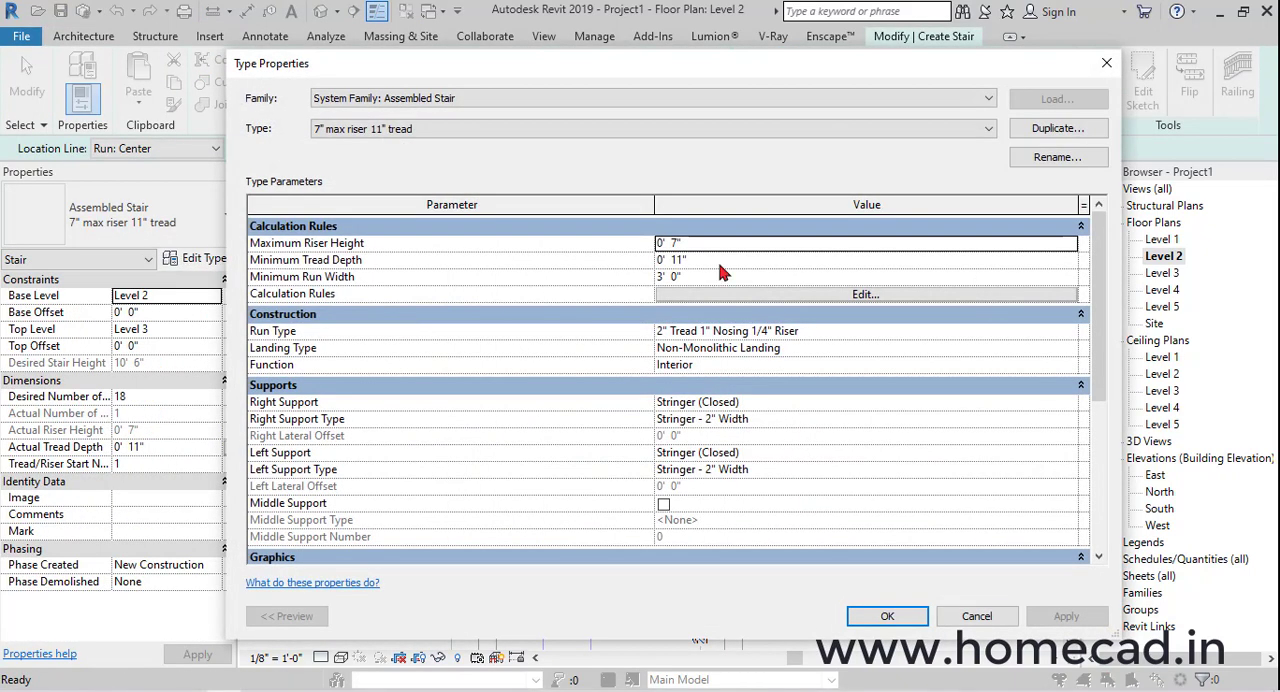
{"action": "left_click", "coordinate": [1047, 157]}
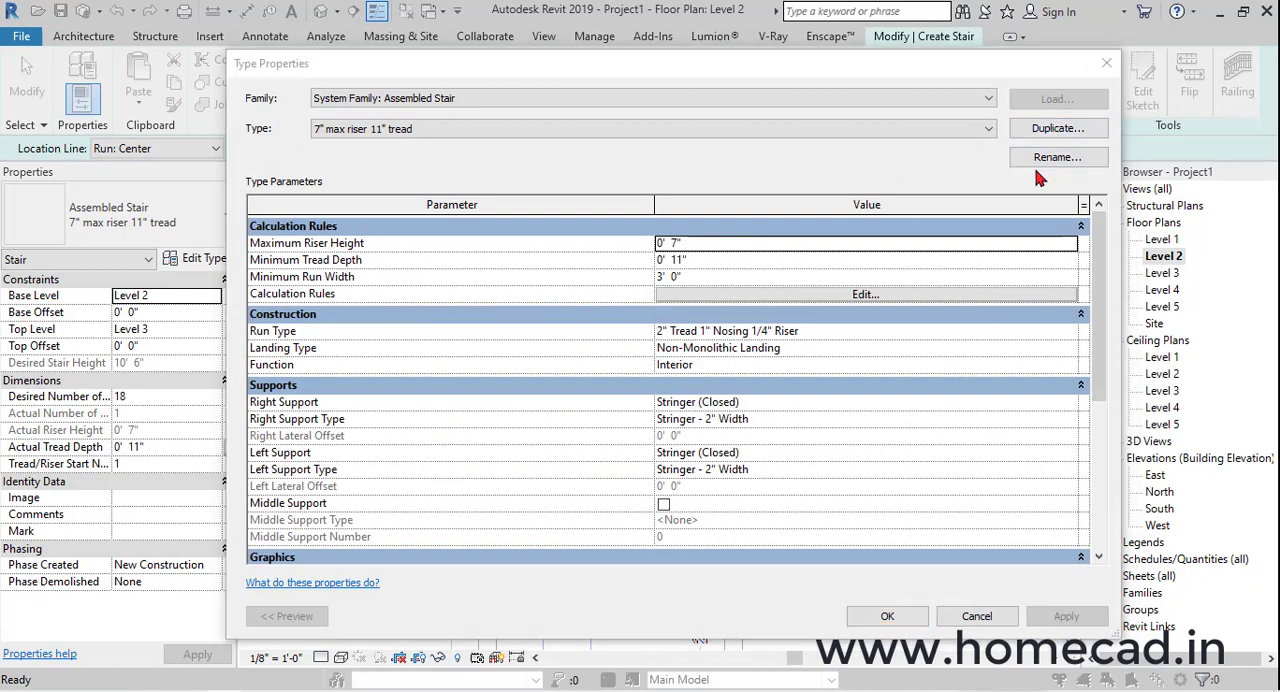
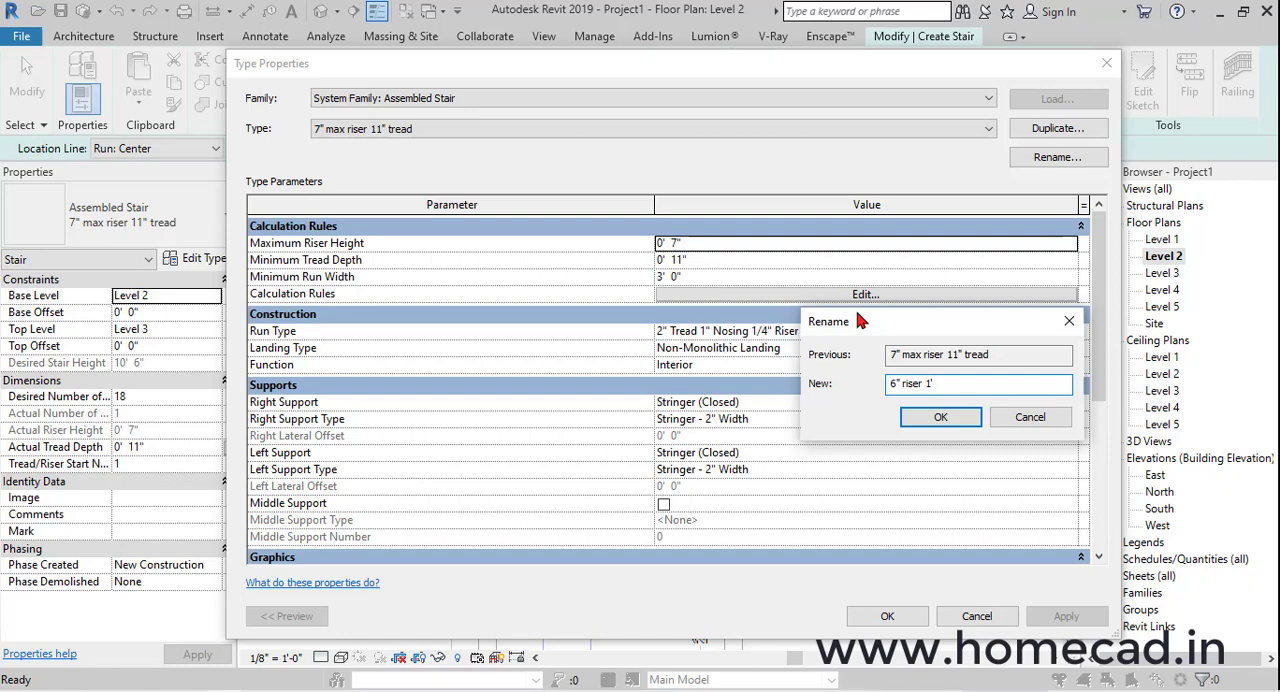
Rename the stair type to 6" riser 1' tread and set maximum riser height 0' 6", minimum tread depth 1' 0" and minimum run width 4' 0"
{"action": "left_click", "coordinate": [936, 420]}
{"action": "left_click", "coordinate": [715, 247]}
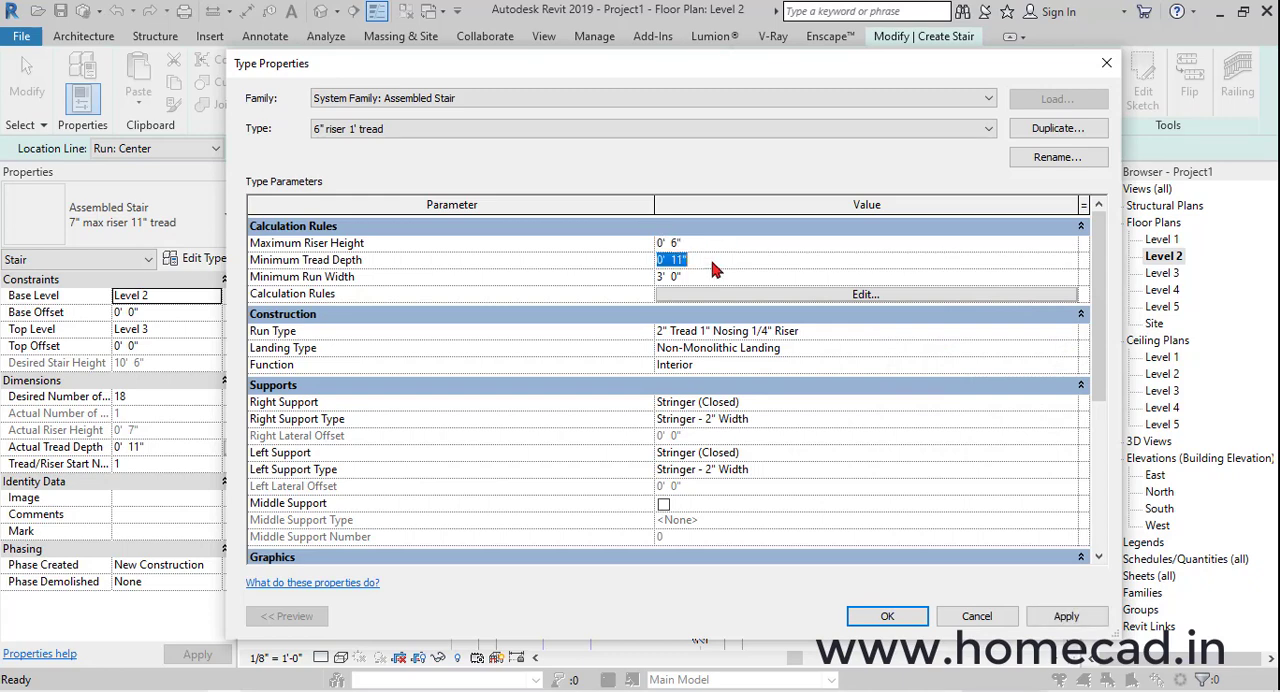
Set the run type's tread and riser thickness to 0' 3" each and its riser to tread connection to Join All Risers And Treads
{"action": "left_click", "coordinate": [1062, 331]}
{"action": "left_click", "coordinate": [1075, 331]}
{"action": "left_click", "coordinate": [698, 317]}
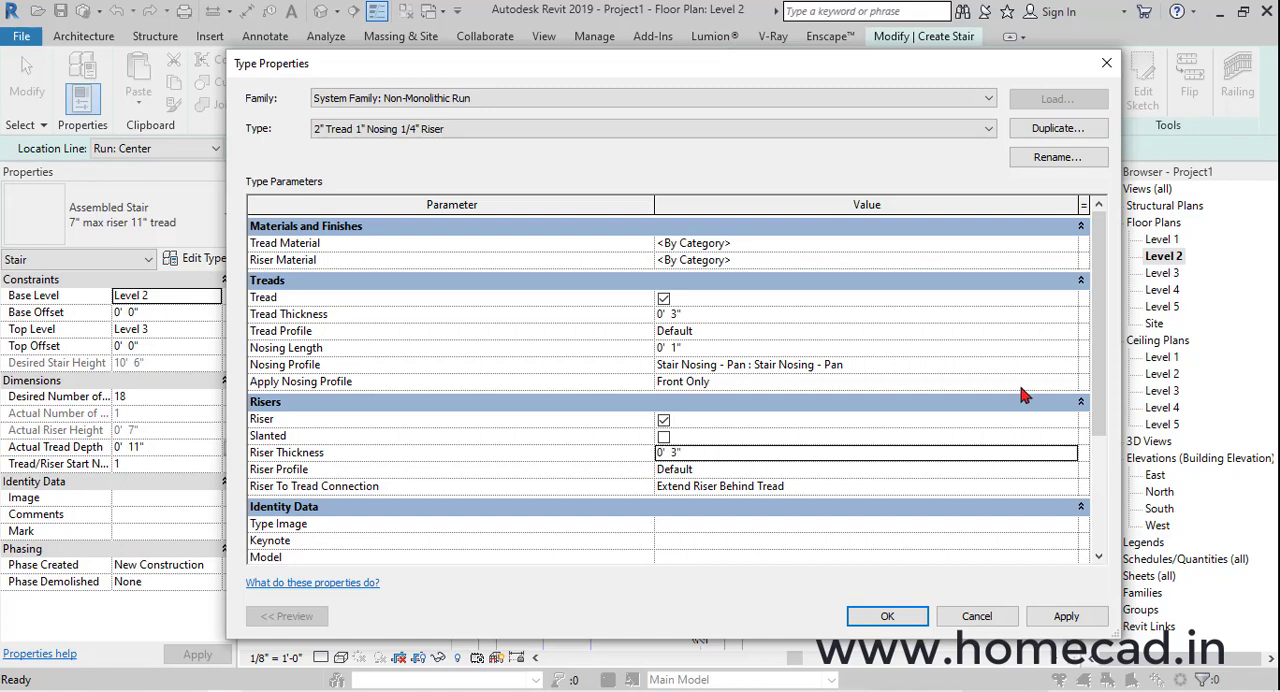
{"action": "left_click", "coordinate": [1055, 488]}
{"action": "left_click", "coordinate": [692, 532]}
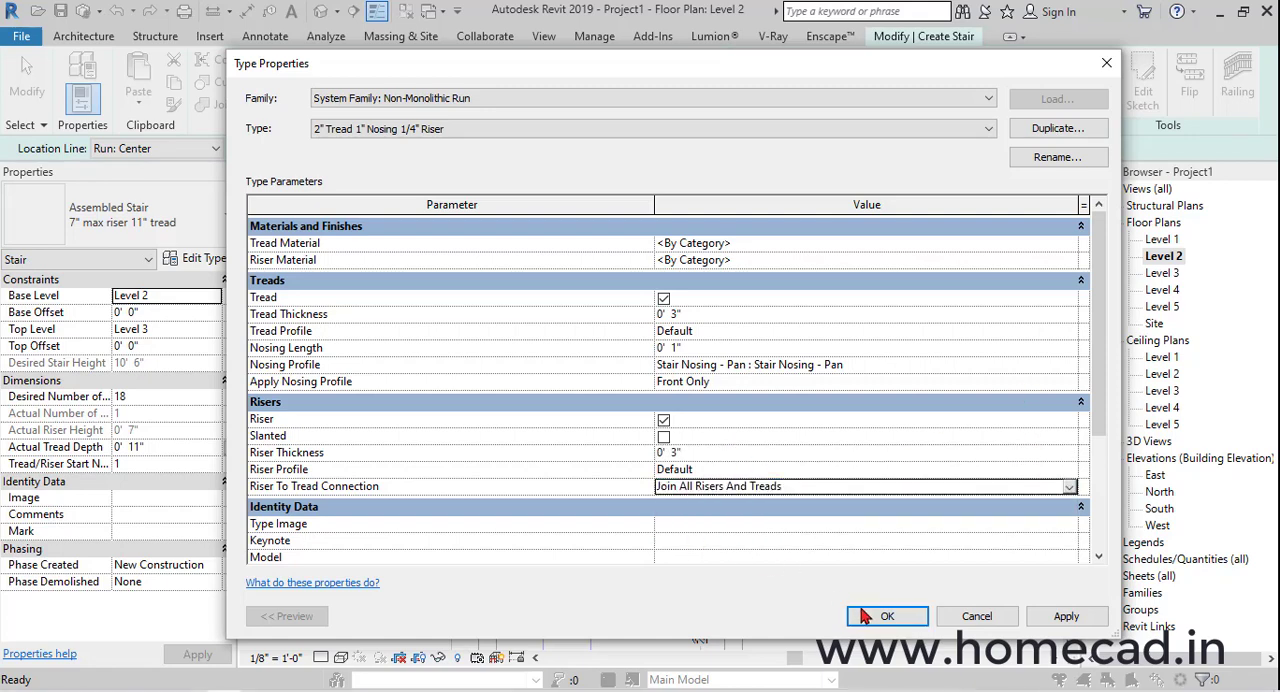
{"action": "left_click", "coordinate": [880, 614]}
{"action": "left_click", "coordinate": [882, 615]}
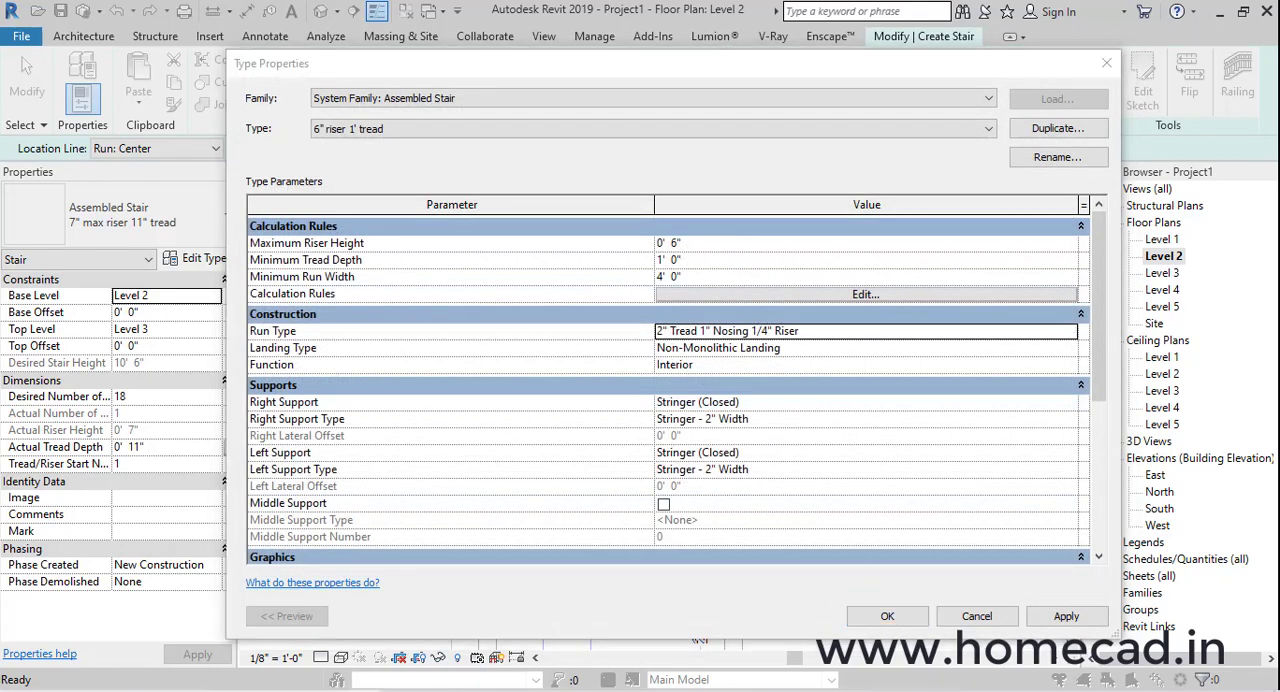
Set the stair type's right and left supports to None and accept the type changes
{"action": "left_click", "coordinate": [1071, 401]}
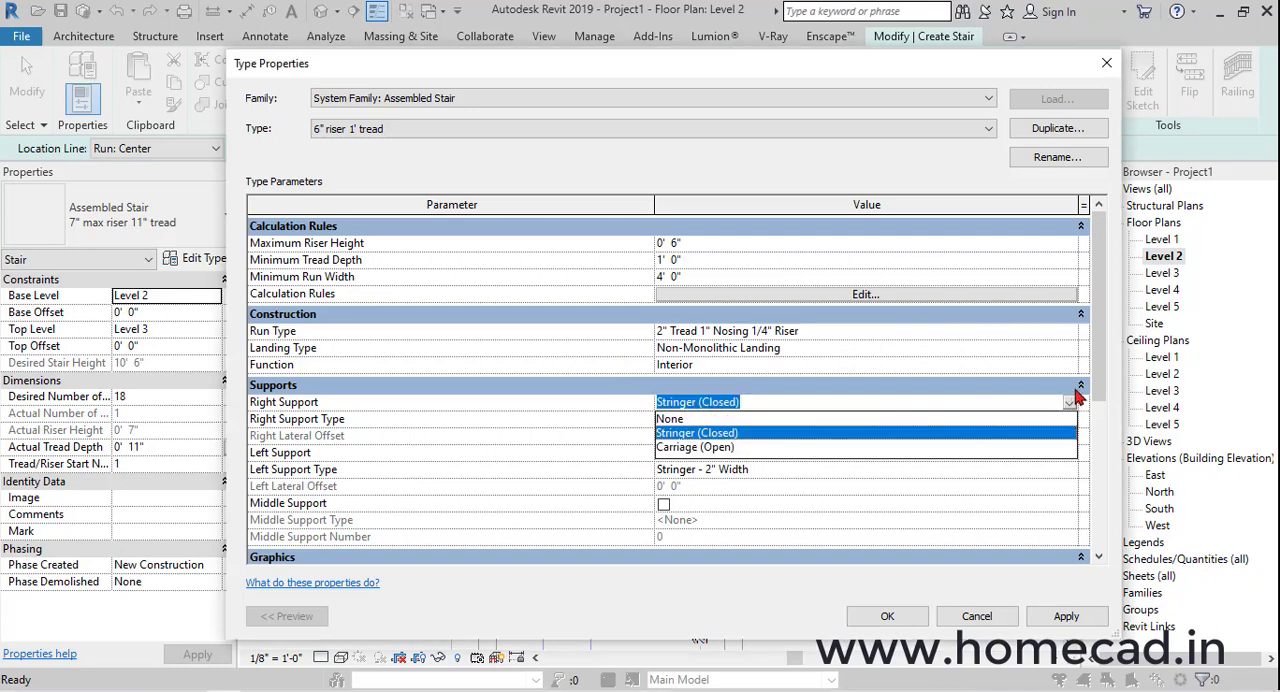
{"action": "left_click", "coordinate": [670, 419]}
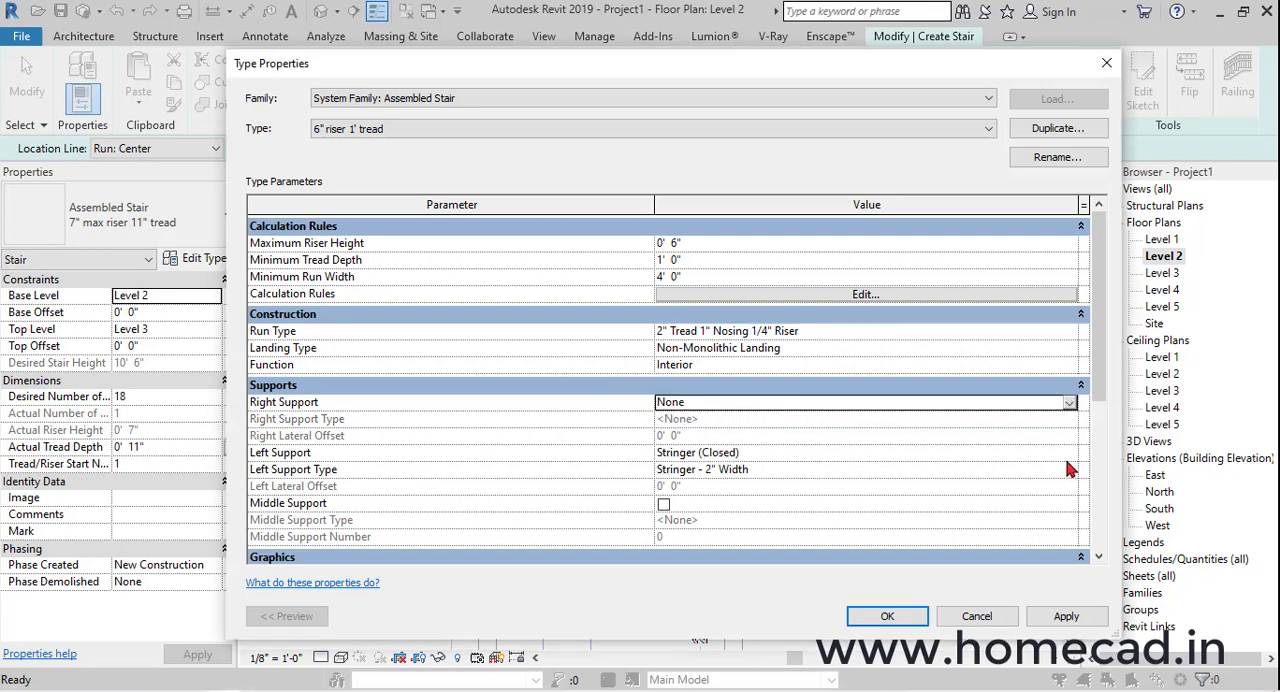
{"action": "left_click", "coordinate": [1069, 455]}
{"action": "left_click", "coordinate": [670, 470]}
{"action": "left_click", "coordinate": [884, 614]}
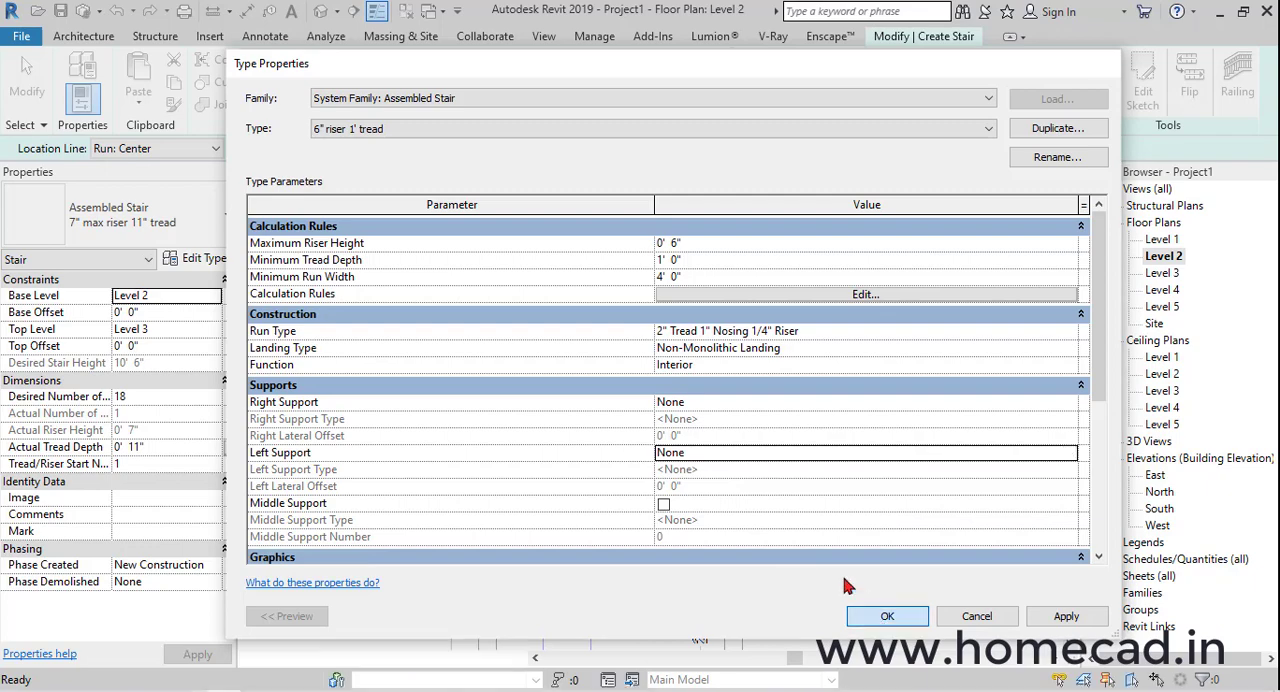
Start a sketched run and draw its outer boundary around the upper landing, outer side and porch edge, ending 8'-2" up the house wall
{"action": "middle_click_drag", "start_coordinate": [738, 452], "coordinate": [798, 342]}
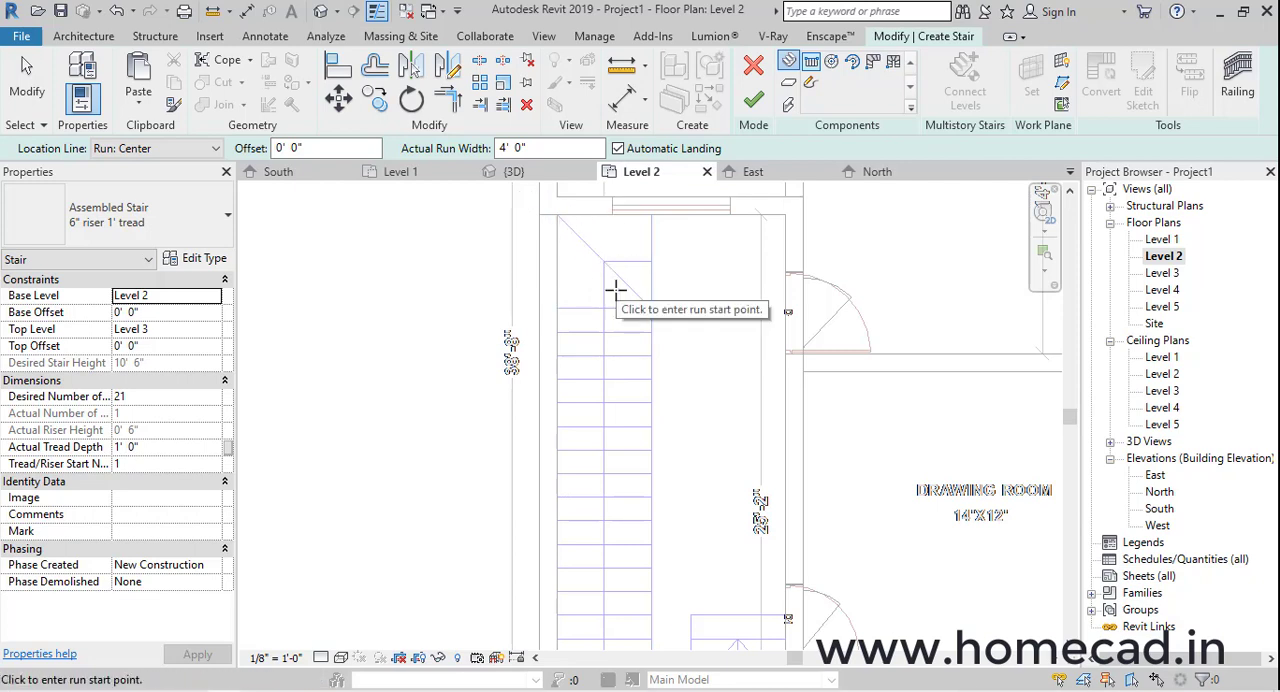
{"action": "left_click", "coordinate": [813, 90]}
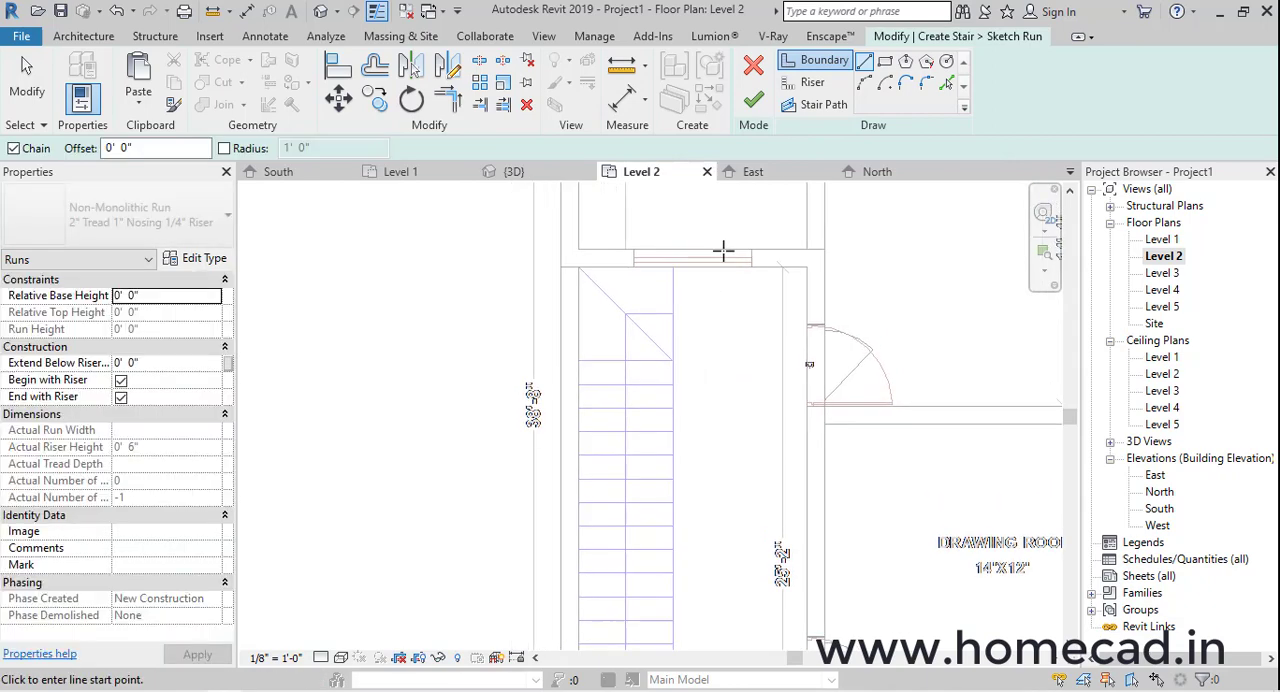
{"action": "scroll", "coordinate": [694, 257], "scroll_direction": "up", "scroll_amount": 2}
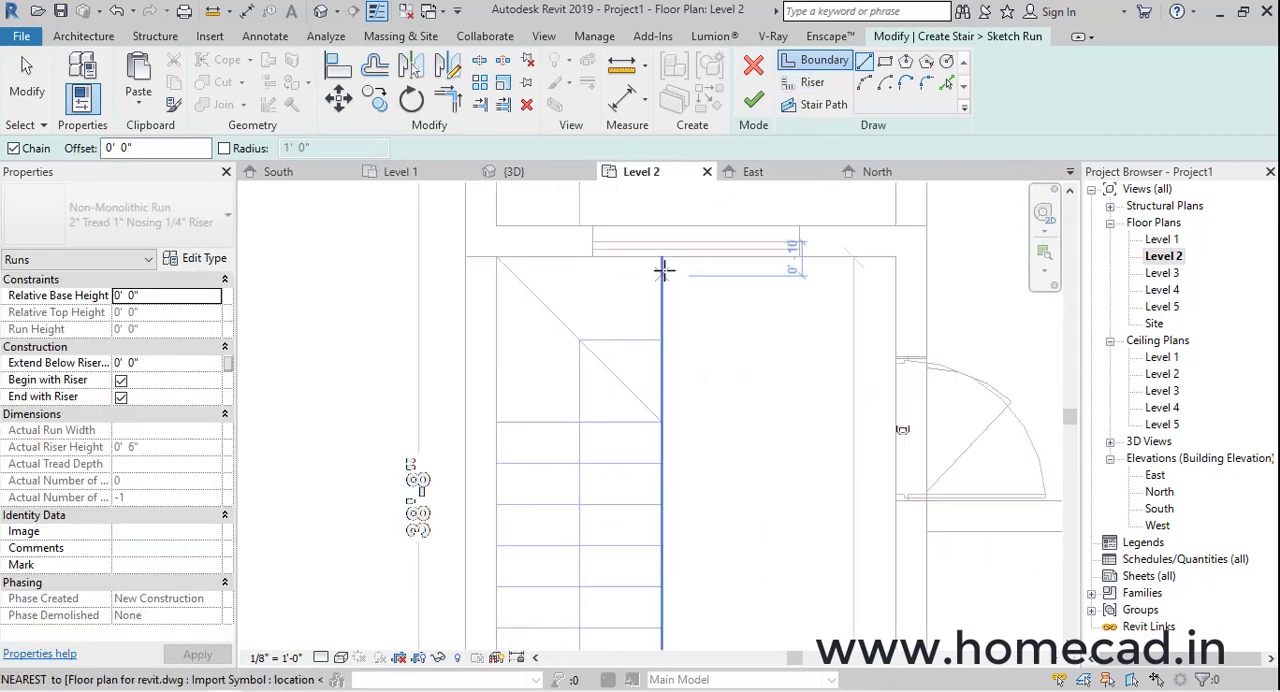
{"action": "left_click", "coordinate": [495, 260]}
{"action": "scroll", "coordinate": [498, 443], "scroll_direction": "down", "scroll_amount": 2}
{"action": "middle_click_drag", "start_coordinate": [498, 534], "coordinate": [499, 342]}
{"action": "middle_click_drag", "start_coordinate": [498, 589], "coordinate": [526, 341]}
{"action": "left_click", "coordinate": [525, 573]}
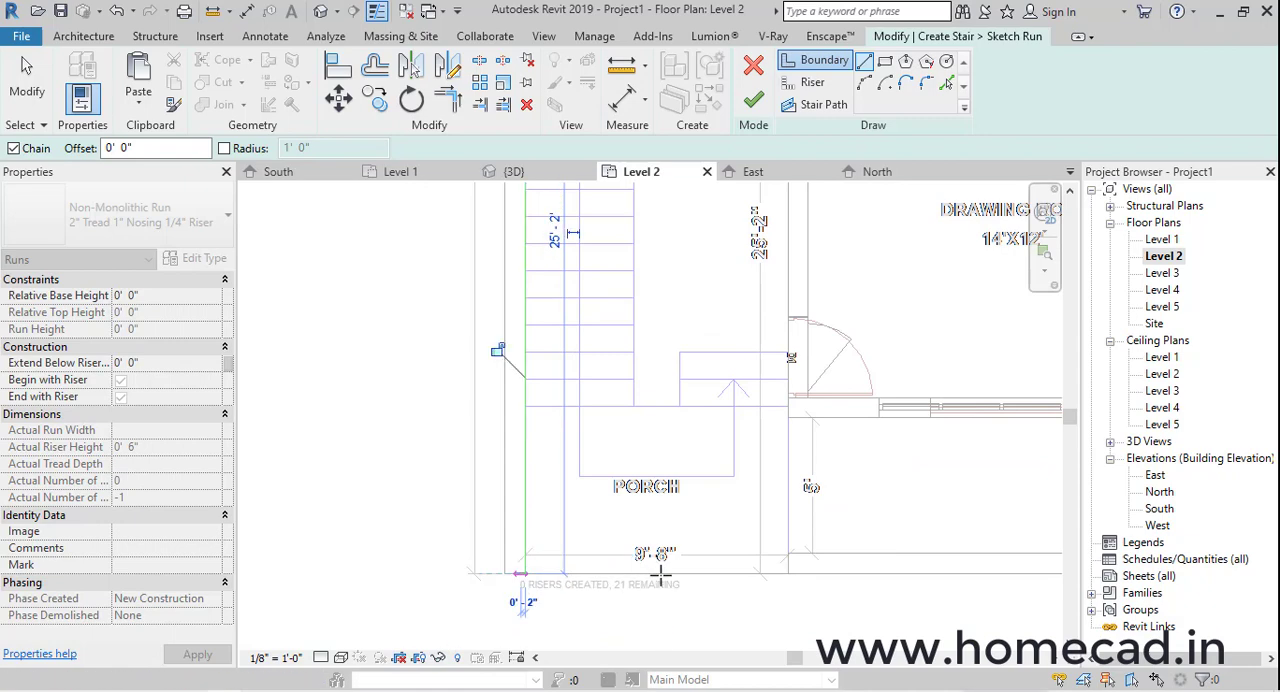
{"action": "left_click", "coordinate": [788, 573]}
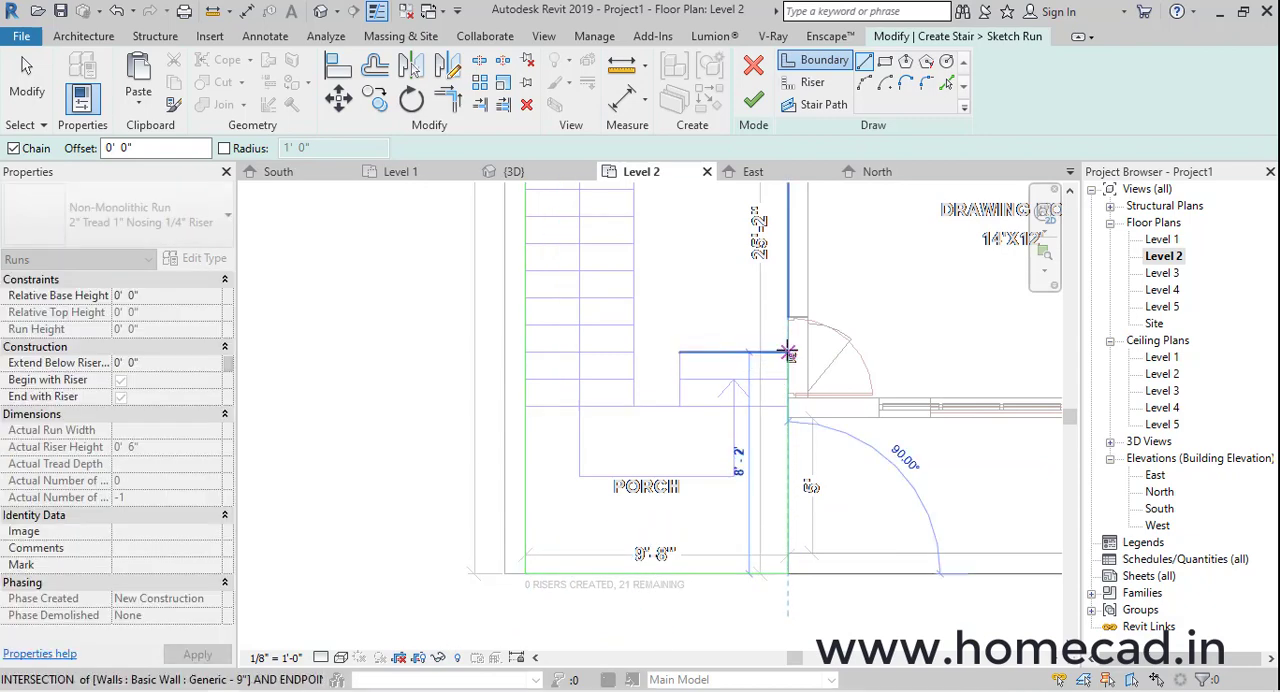
{"action": "left_click", "coordinate": [788, 352]}
Draw the inner boundary along the short flight, across the gap between flights, and up the long flight to the corner of the upper landing
{"action": "left_click", "coordinate": [679, 352]}
{"action": "left_click", "coordinate": [679, 406]}
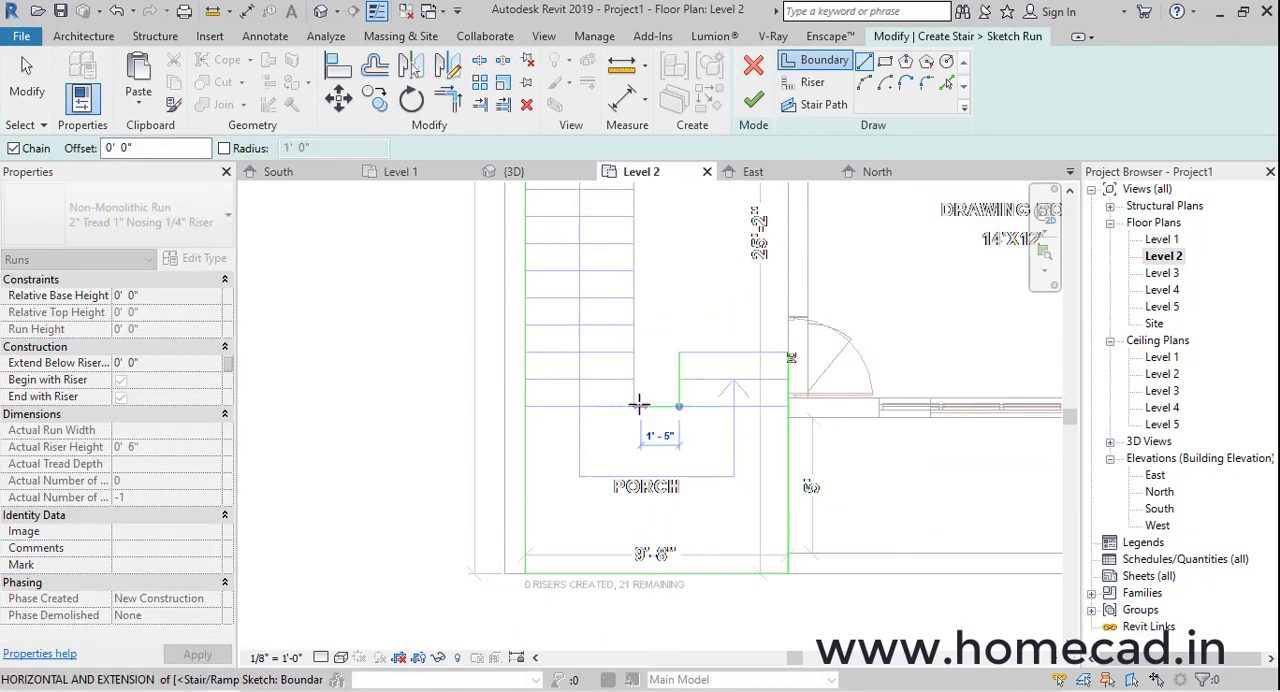
{"action": "left_click", "coordinate": [634, 406]}
{"action": "middle_click_drag", "start_coordinate": [651, 291], "coordinate": [628, 539]}
{"action": "middle_click_drag", "start_coordinate": [608, 283], "coordinate": [608, 386]}
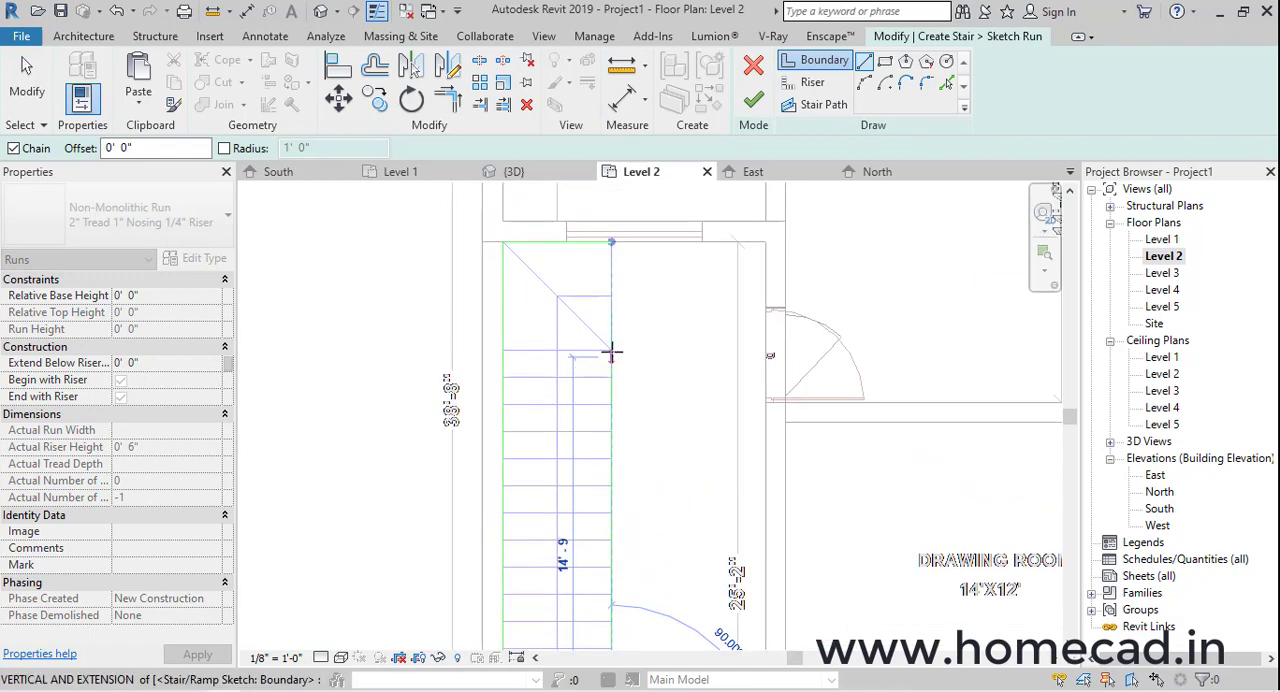
{"action": "left_click", "coordinate": [612, 352]}
{"action": "key", "text": "Escape"}
Draw the riser lines of the upper landing: its open edge, the diagonal, and the 4'-0" riser where the long flight begins
{"action": "scroll", "coordinate": [701, 417], "scroll_direction": "down", "scroll_amount": 2}
{"action": "middle_click_drag", "start_coordinate": [701, 417], "coordinate": [686, 291]}
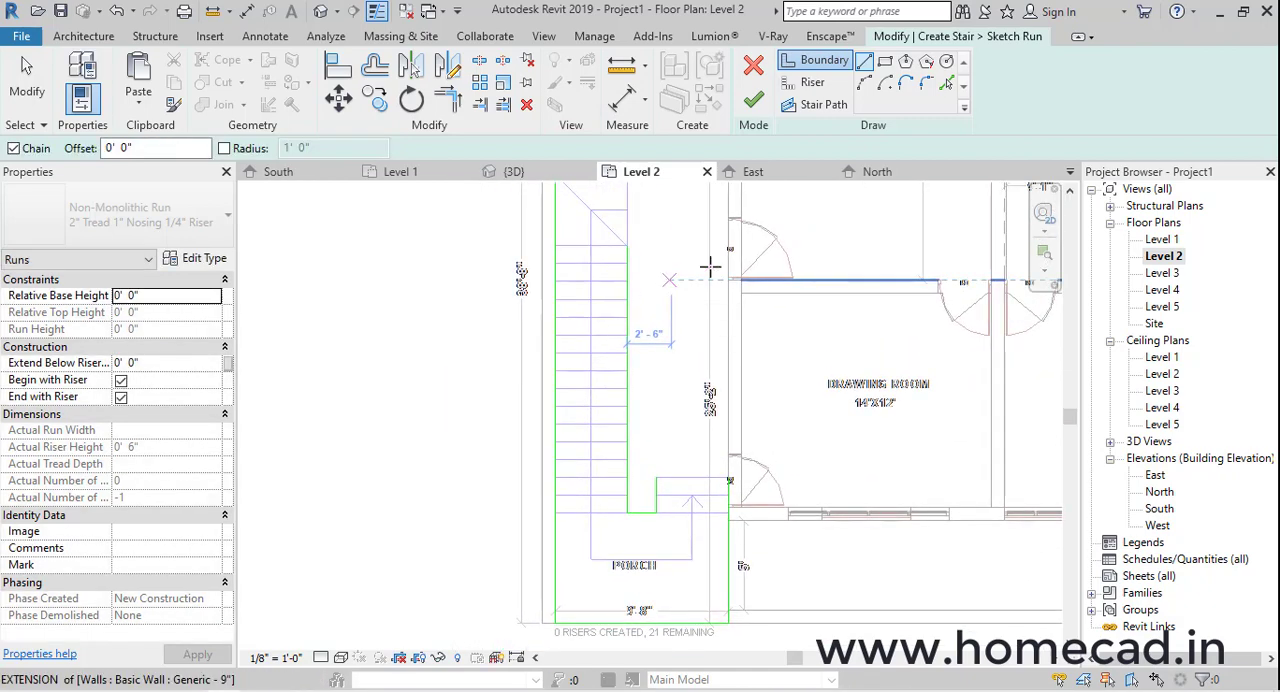
{"action": "left_click", "coordinate": [812, 82]}
{"action": "scroll", "coordinate": [580, 374], "scroll_direction": "up", "scroll_amount": 3}
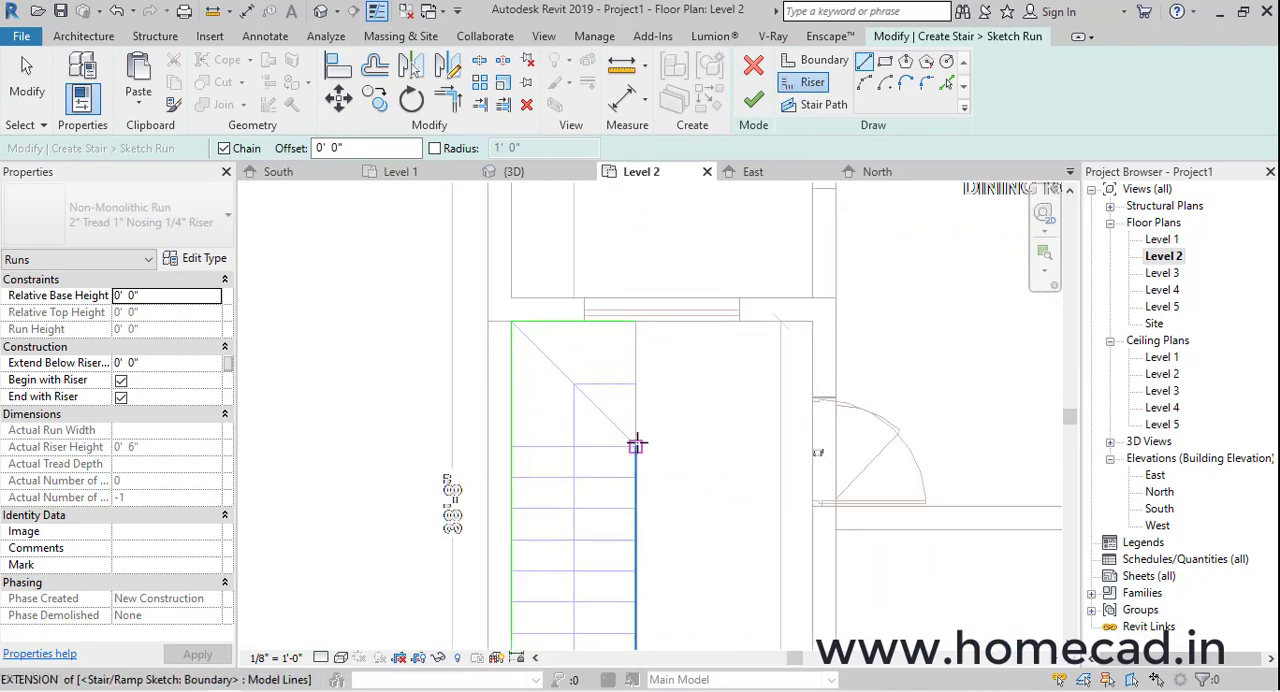
{"action": "left_click", "coordinate": [638, 444]}
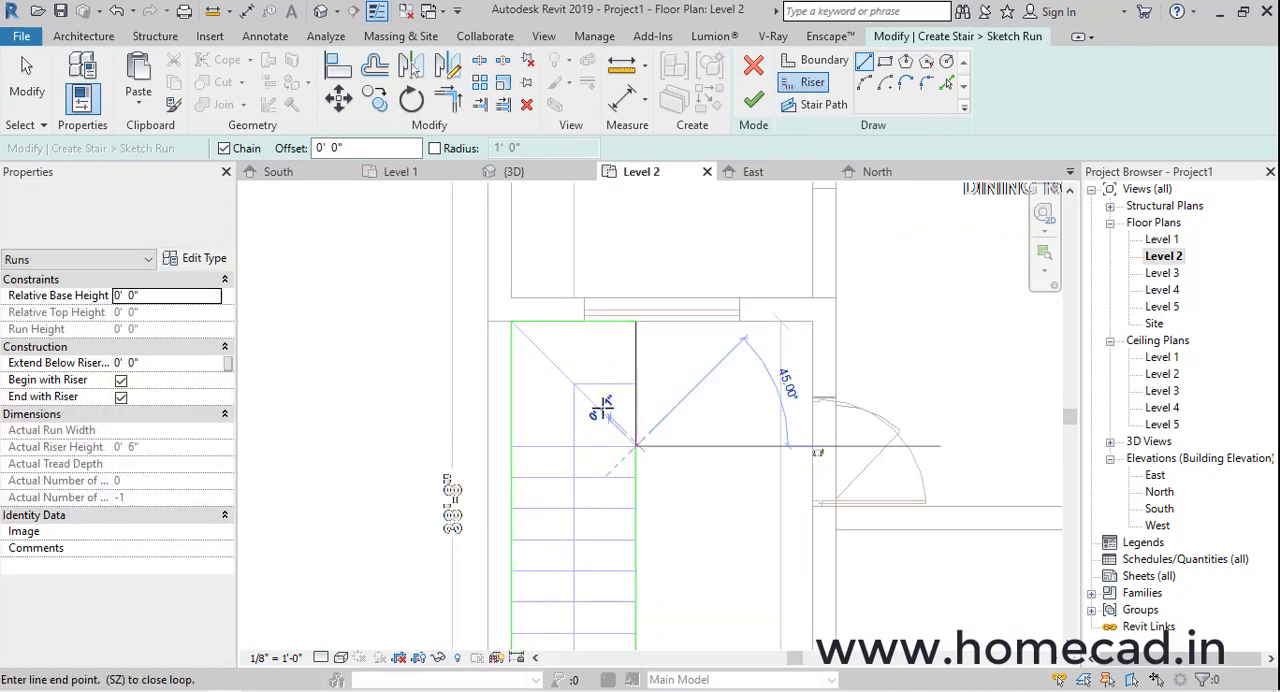
{"action": "left_click", "coordinate": [512, 322]}
{"action": "key", "text": "Escape"}
{"action": "left_click", "coordinate": [636, 446]}
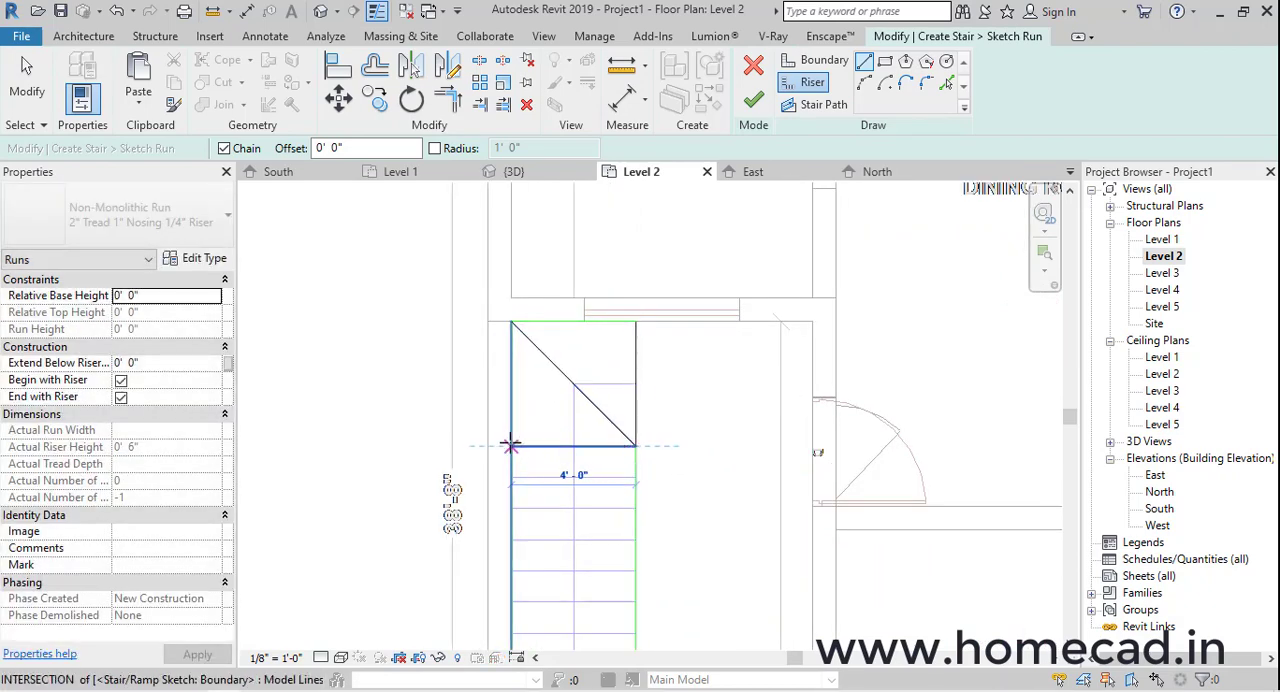
{"action": "left_click", "coordinate": [511, 444]}
{"action": "key", "text": "Escape"}
{"action": "key", "text": "Escape"}
Copy the long flight's first riser 1'-0" down onto the next drawn tread line, undoing the extra misplaced copy
{"action": "left_click", "coordinate": [375, 99]}
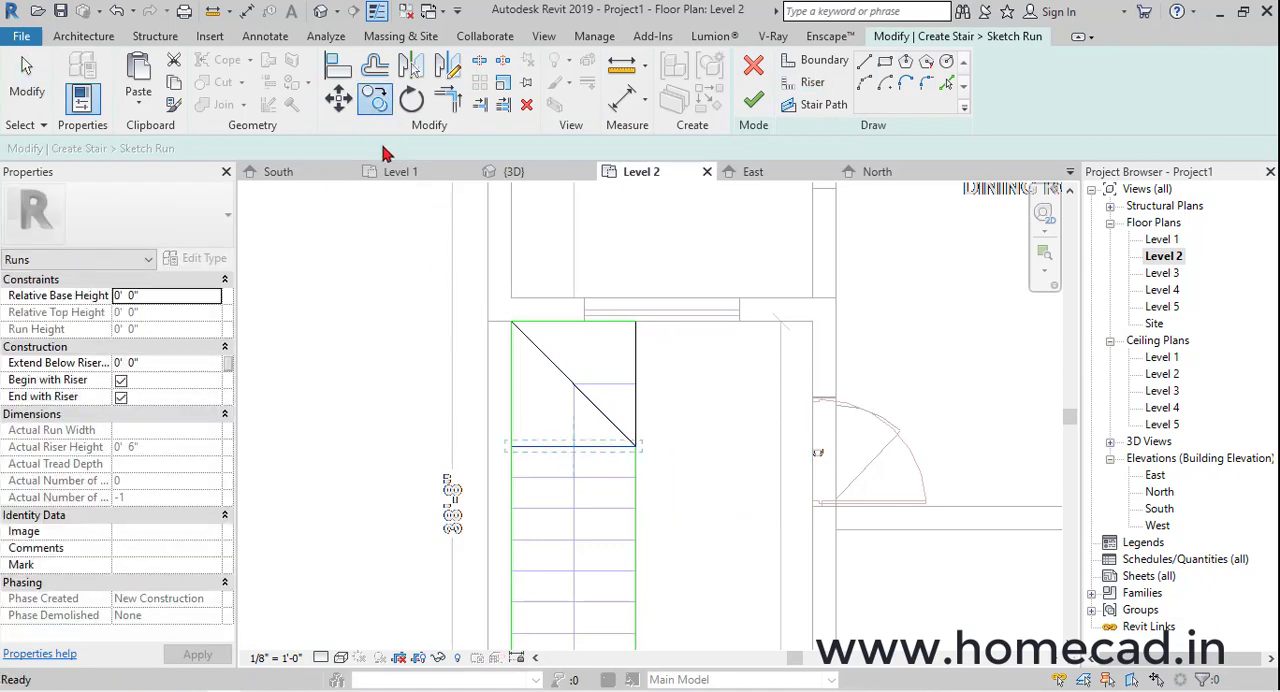
{"action": "left_click", "coordinate": [553, 462]}
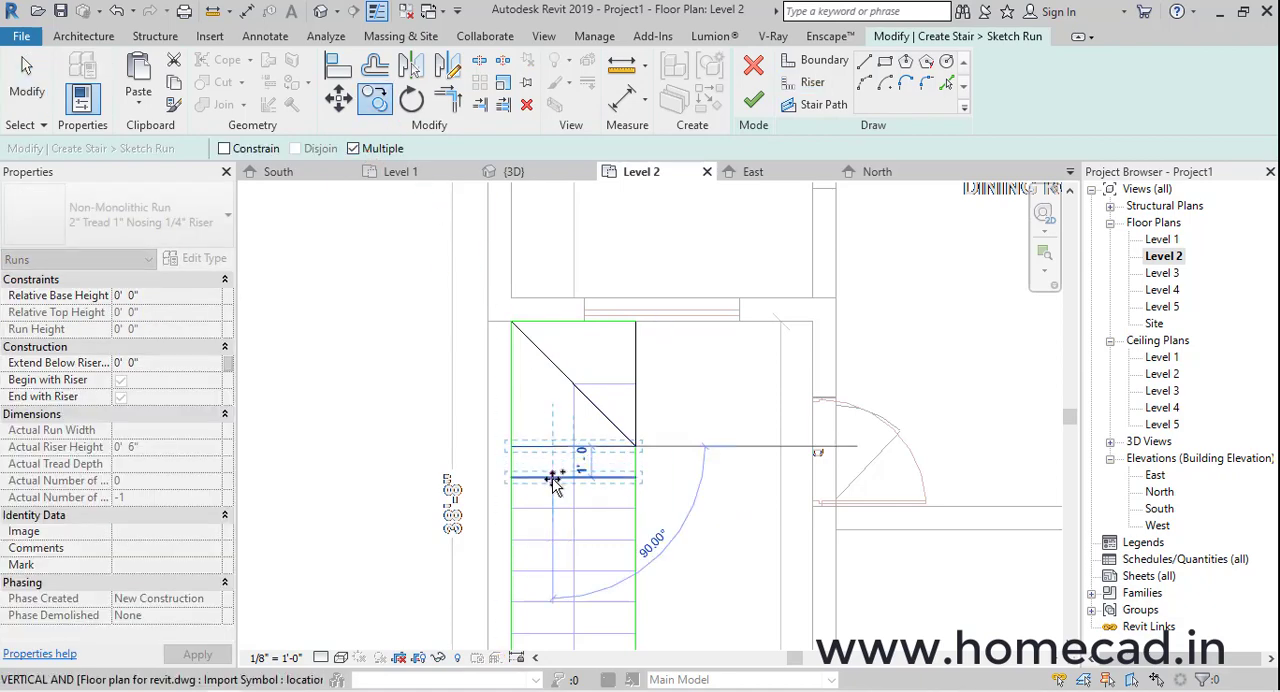
{"action": "left_click", "coordinate": [553, 479]}
{"action": "scroll", "coordinate": [553, 538], "scroll_direction": "up", "scroll_amount": 3}
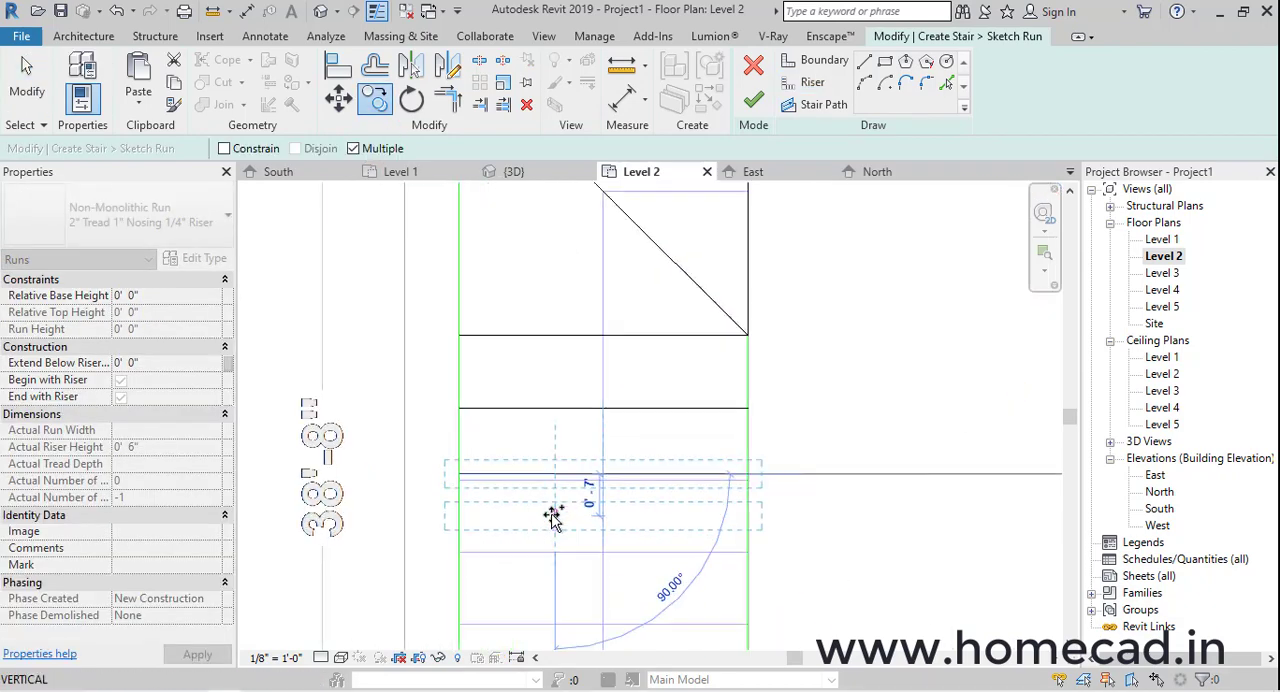
{"action": "key", "text": "ctrl+z"}
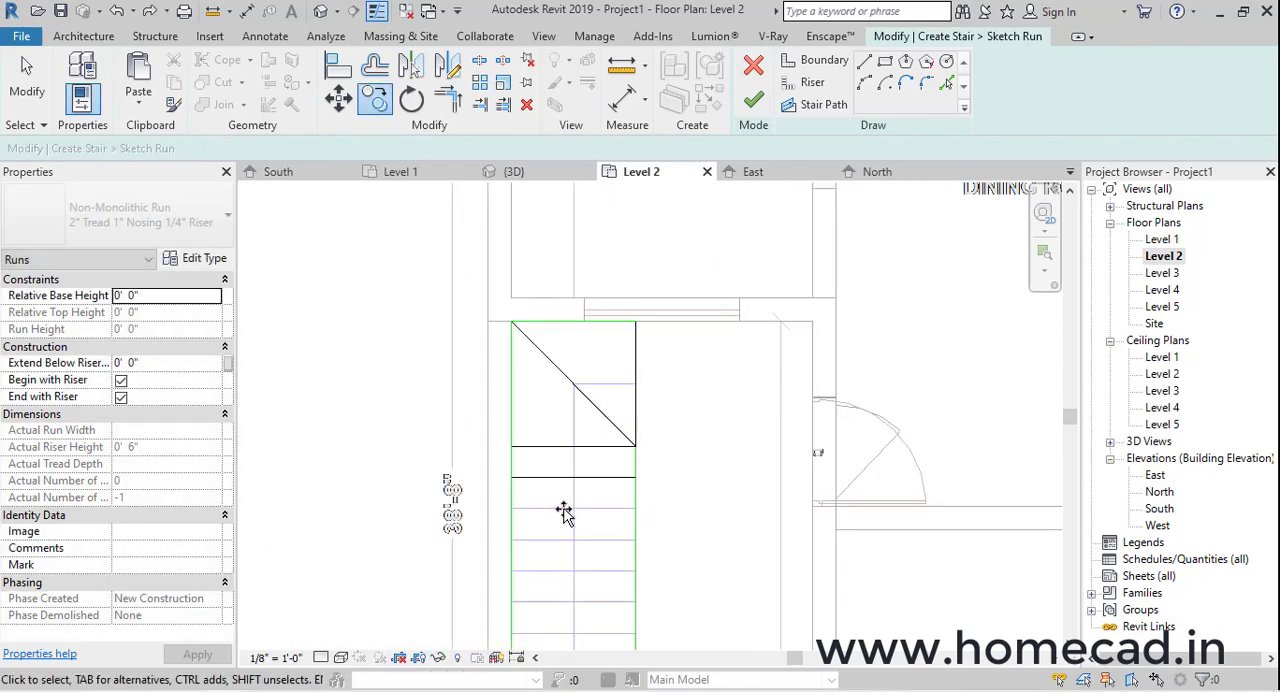
Copy the riser repeatedly at 1'-0" spacing onto every remaining tread line of the long flight, down to the porch landing
{"action": "left_click", "coordinate": [556, 479]}
{"action": "left_click", "coordinate": [375, 99]}
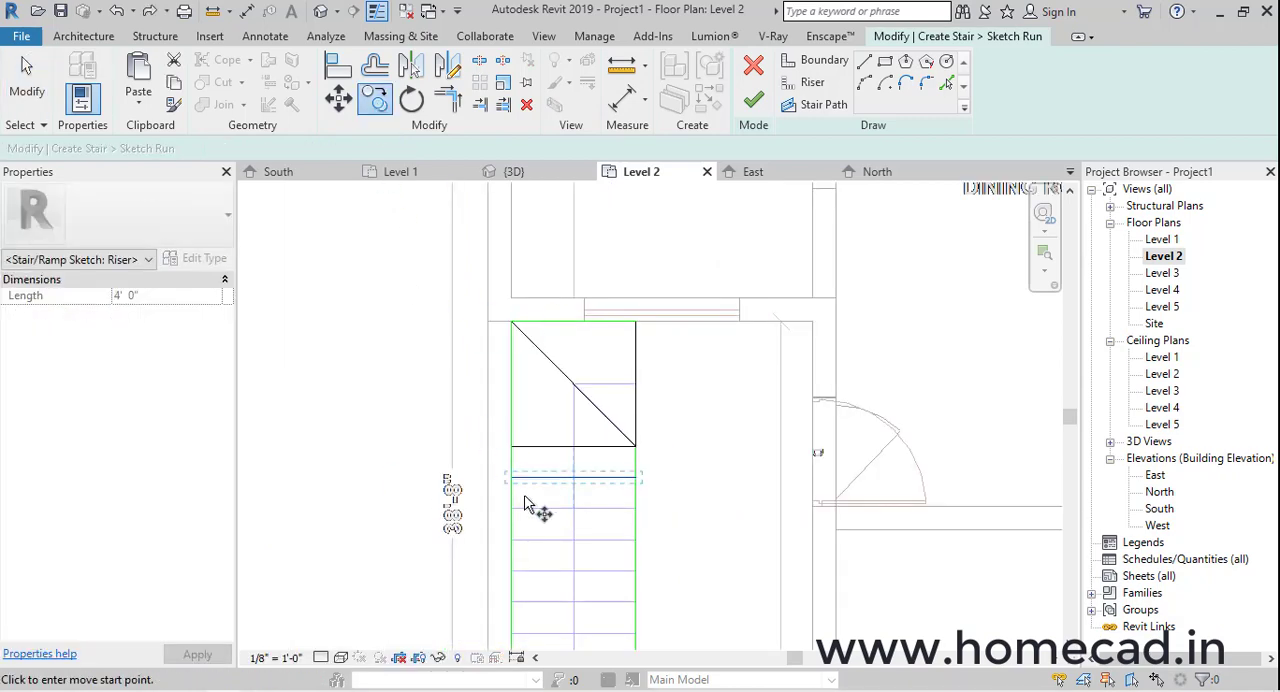
{"action": "scroll", "coordinate": [540, 490], "scroll_direction": "up", "scroll_amount": 3}
{"action": "left_click", "coordinate": [560, 422]}
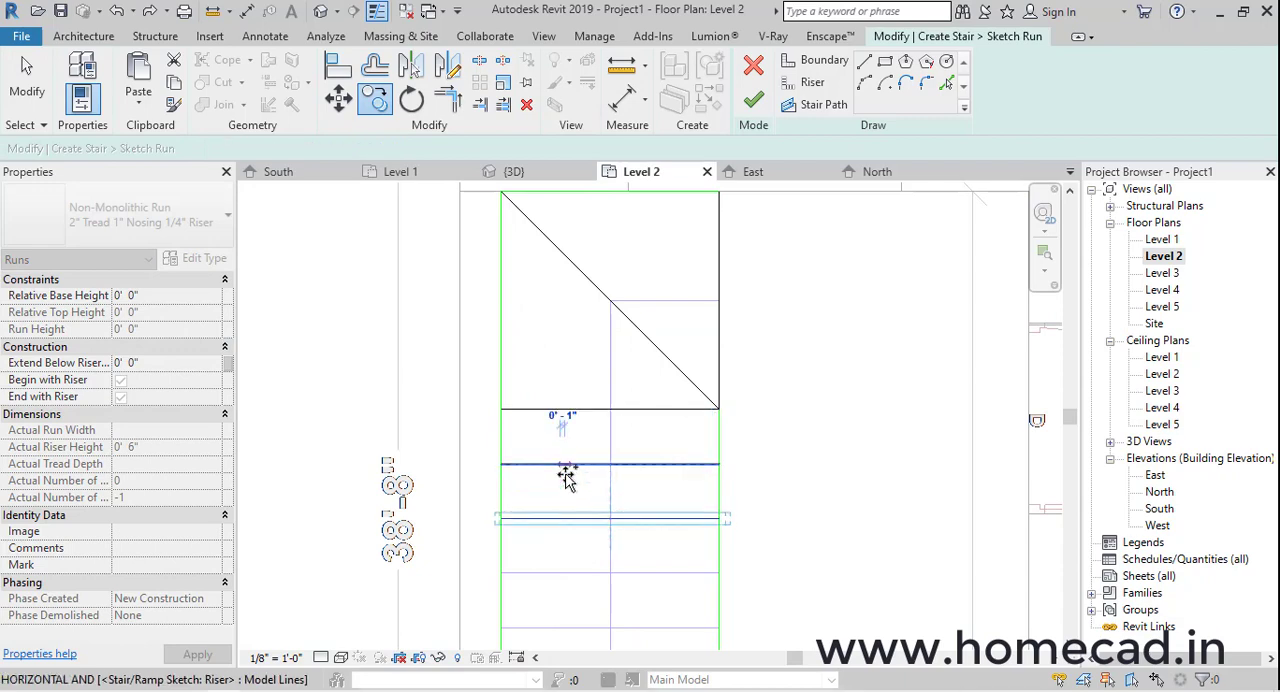
{"action": "middle_click_drag", "start_coordinate": [580, 515], "coordinate": [580, 383]}
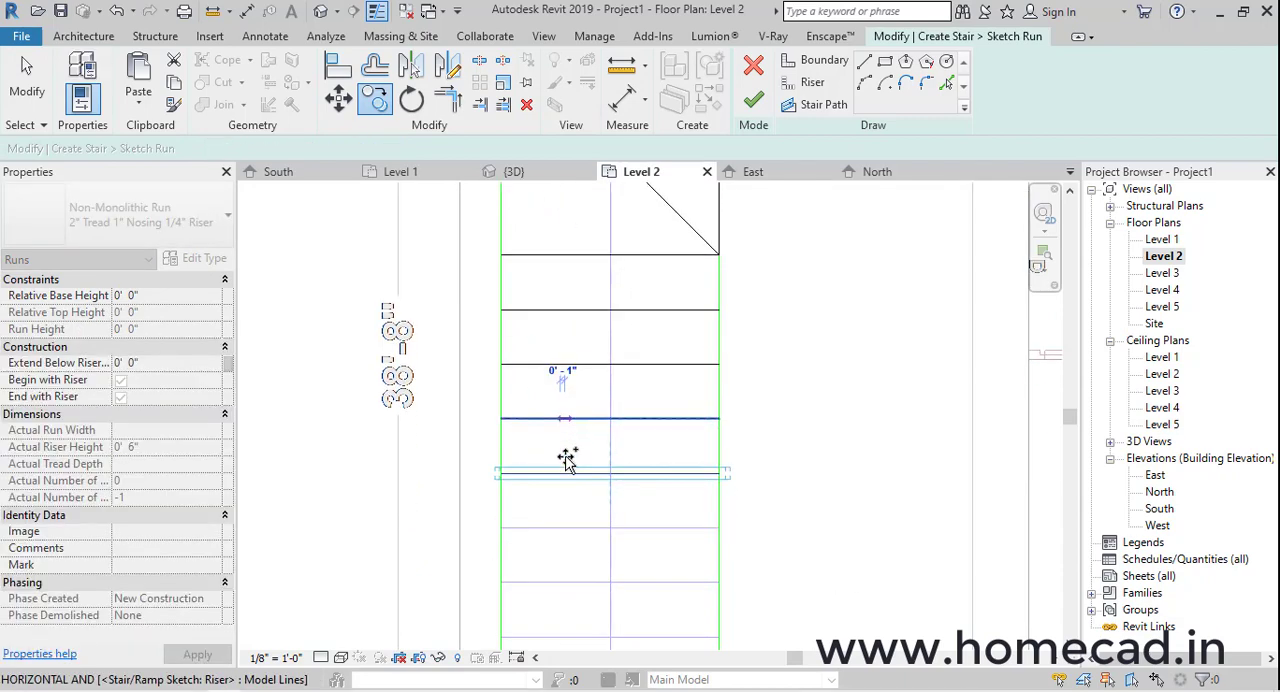
{"action": "left_click", "coordinate": [566, 472]}
{"action": "middle_click_drag", "start_coordinate": [570, 479], "coordinate": [566, 354]}
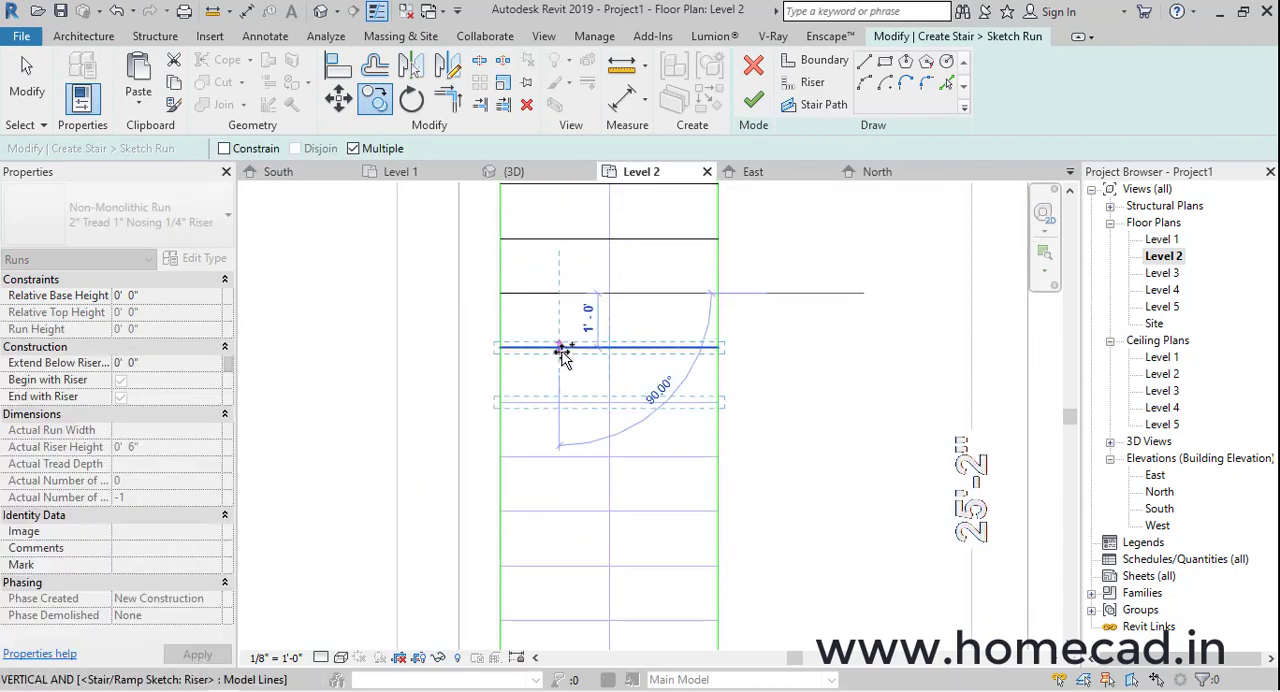
{"action": "left_click", "coordinate": [561, 402]}
{"action": "left_click", "coordinate": [562, 457]}
{"action": "middle_click_drag", "start_coordinate": [563, 512], "coordinate": [560, 296]}
{"action": "left_click", "coordinate": [560, 296]}
{"action": "left_click", "coordinate": [557, 350]}
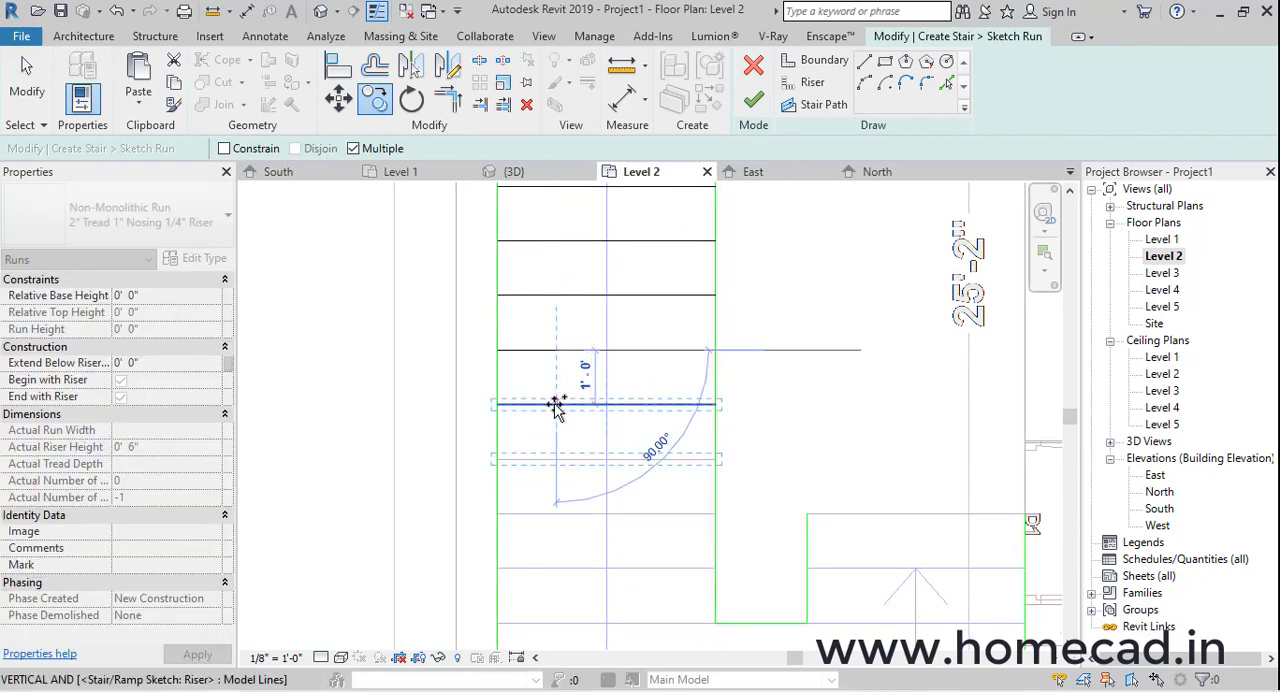
{"action": "left_click", "coordinate": [557, 404]}
{"action": "left_click", "coordinate": [560, 459]}
{"action": "left_click", "coordinate": [563, 511]}
{"action": "middle_click_drag", "start_coordinate": [563, 511], "coordinate": [557, 306]}
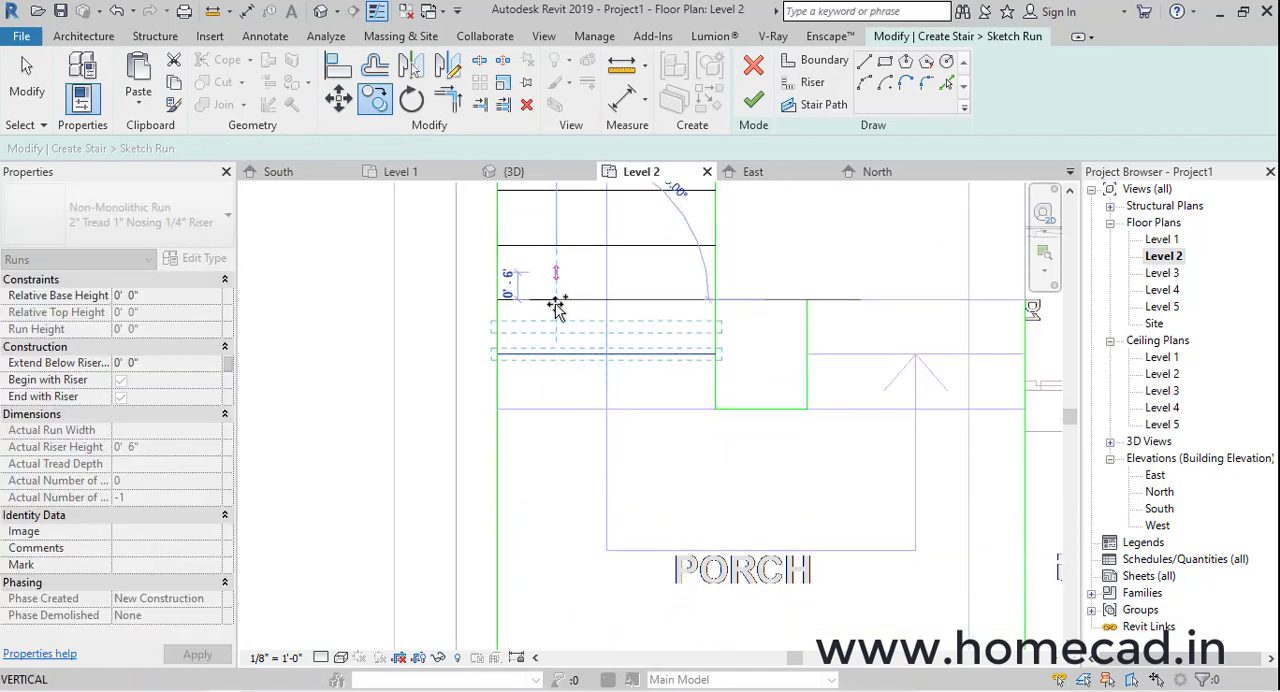
{"action": "left_click", "coordinate": [553, 355]}
{"action": "middle_click_drag", "start_coordinate": [712, 379], "coordinate": [566, 400]}
{"action": "key", "text": "Escape"}
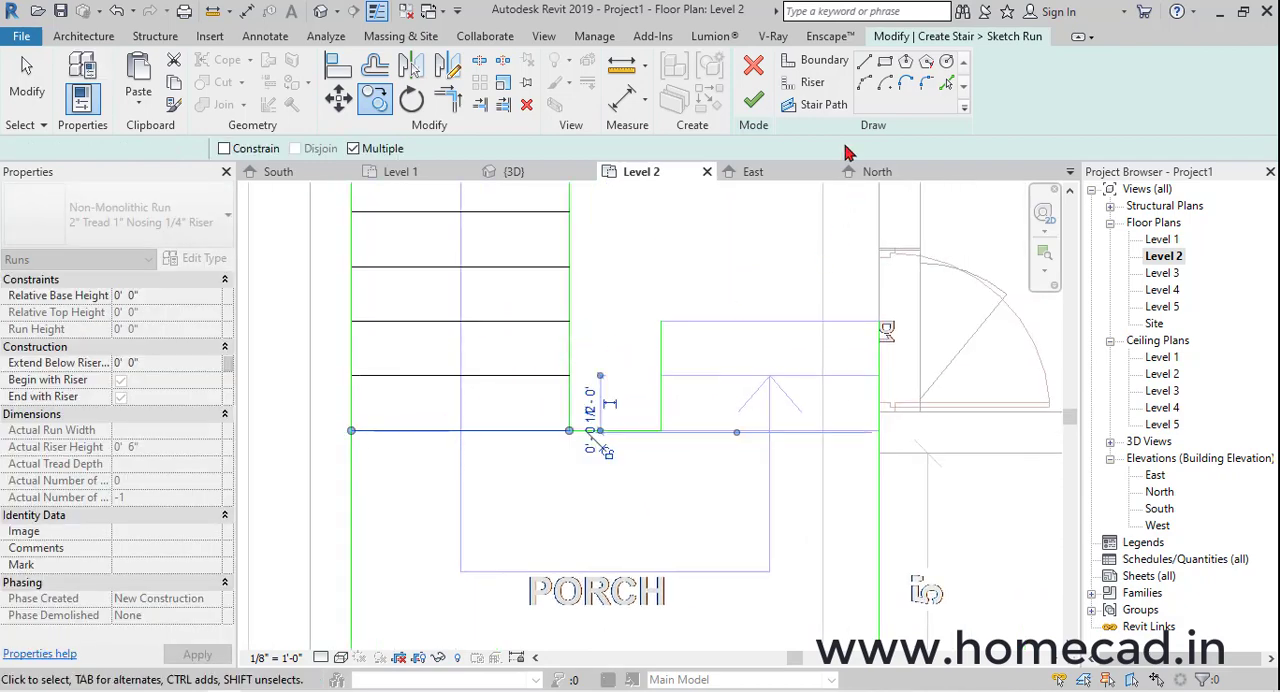
Draw three 4'-0" riser lines across the short flight beside the house wall, following the drawn tread lines
{"action": "left_click", "coordinate": [808, 84]}
{"action": "left_click", "coordinate": [661, 430]}
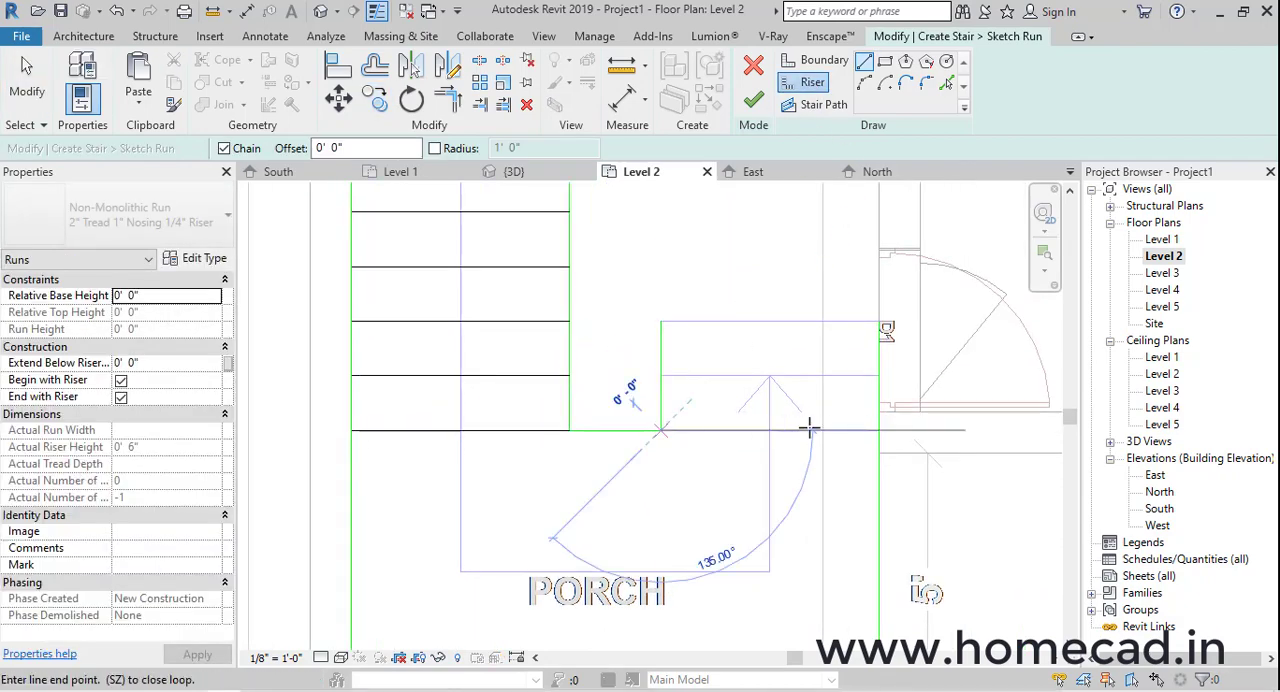
{"action": "left_click", "coordinate": [879, 430]}
{"action": "left_click", "coordinate": [662, 376]}
{"action": "left_click", "coordinate": [877, 376]}
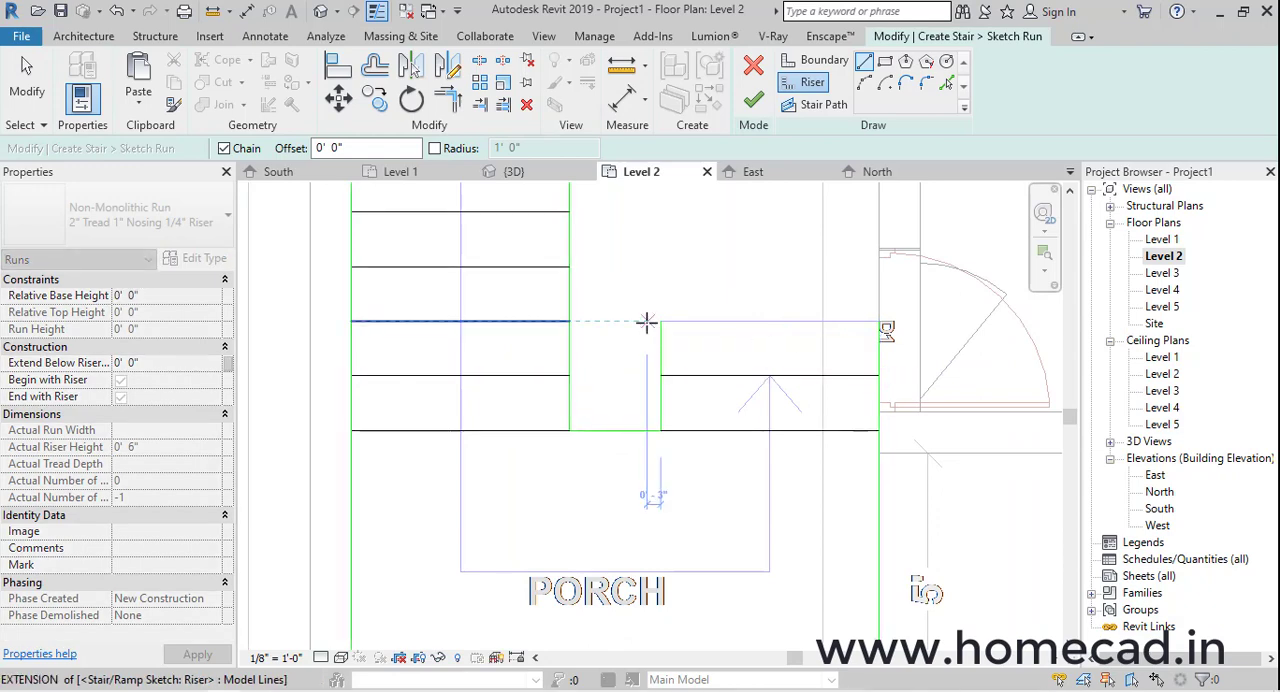
{"action": "left_click", "coordinate": [661, 321]}
{"action": "left_click", "coordinate": [879, 322]}
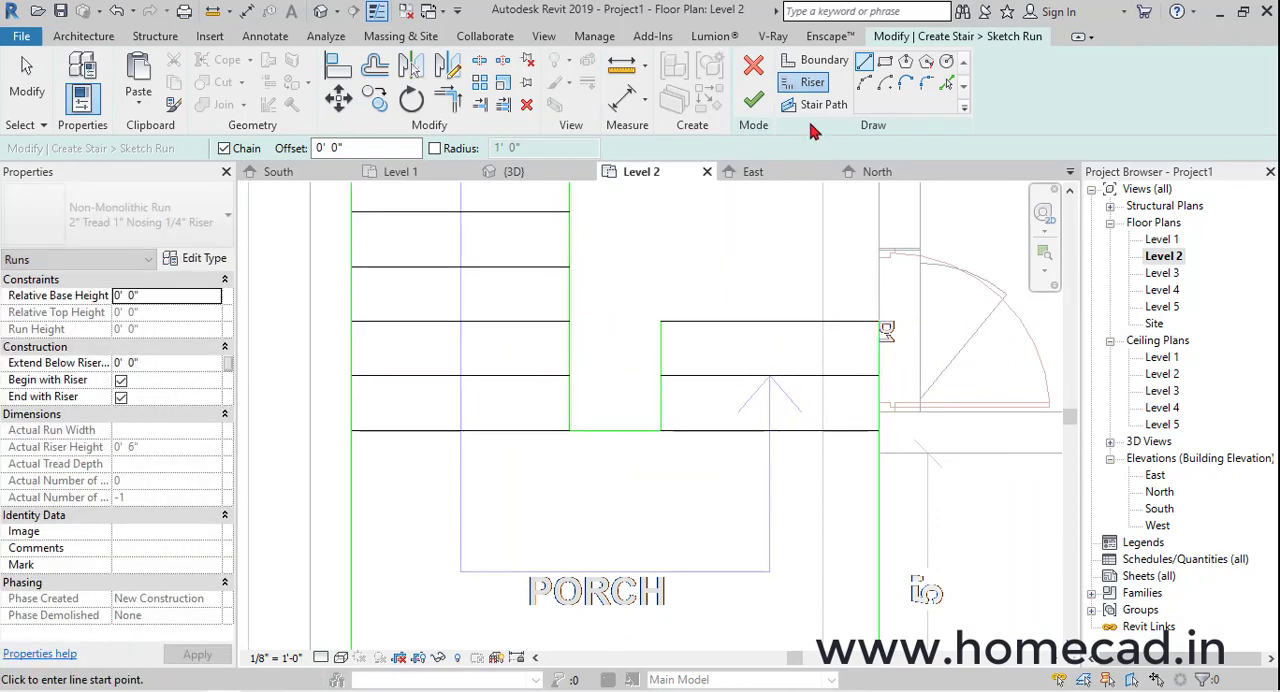
Start the stair path at the midpoint of the upper landing's open edge and run it horizontally to the landing's diagonal riser
{"action": "left_click", "coordinate": [815, 106]}
{"action": "scroll", "coordinate": [746, 354], "scroll_direction": "down", "scroll_amount": 2}
{"action": "middle_click_drag", "start_coordinate": [725, 229], "coordinate": [746, 483]}
{"action": "middle_click_drag", "start_coordinate": [682, 278], "coordinate": [682, 359]}
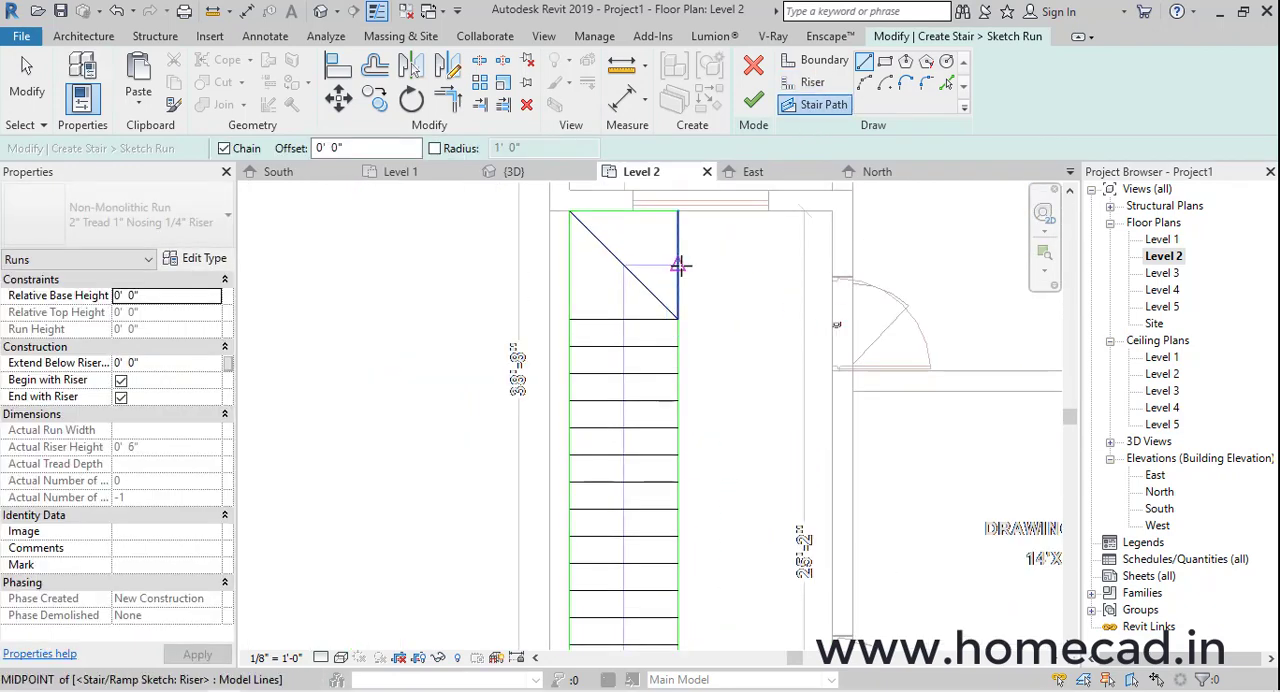
{"action": "left_click", "coordinate": [625, 265]}
{"action": "left_click", "coordinate": [627, 265]}
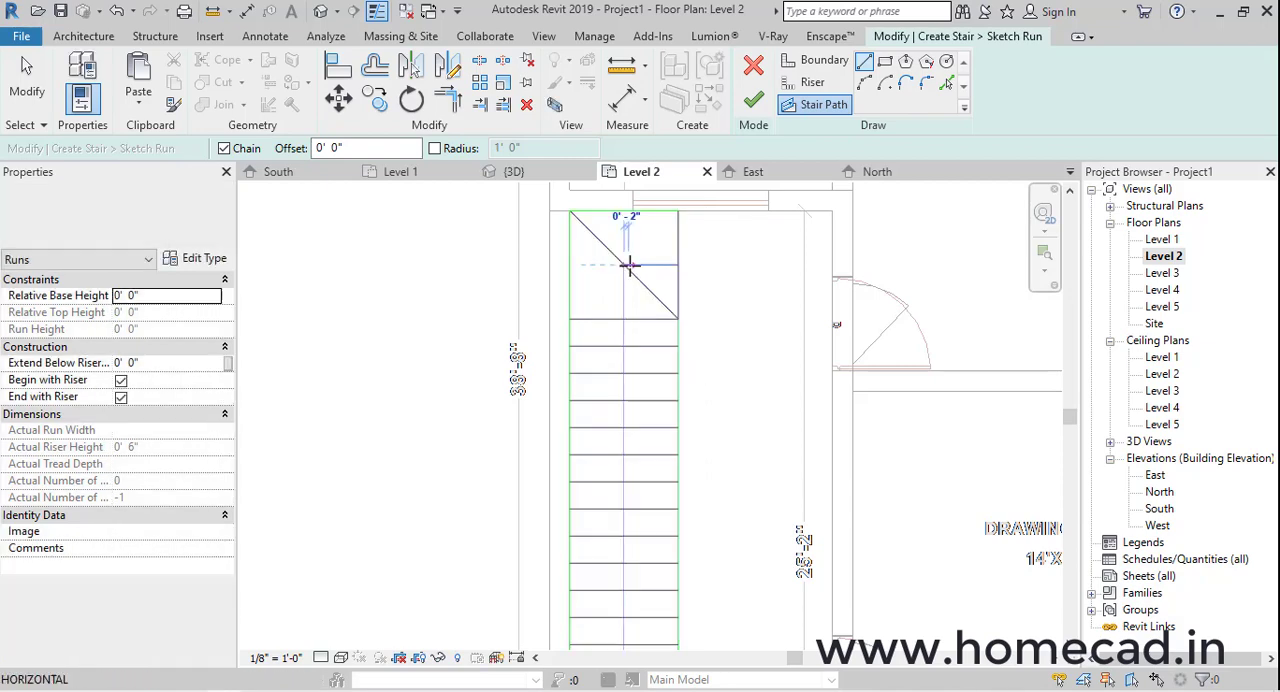
Continue the stair path down the long flight, across the porch landing, and up the short flight to its last riser
{"action": "scroll", "coordinate": [627, 450], "scroll_direction": "down", "scroll_amount": 2}
{"action": "middle_click_drag", "start_coordinate": [627, 450], "coordinate": [609, 196]}
{"action": "left_click", "coordinate": [610, 467]}
{"action": "scroll", "coordinate": [618, 473], "scroll_direction": "up", "scroll_amount": 3}
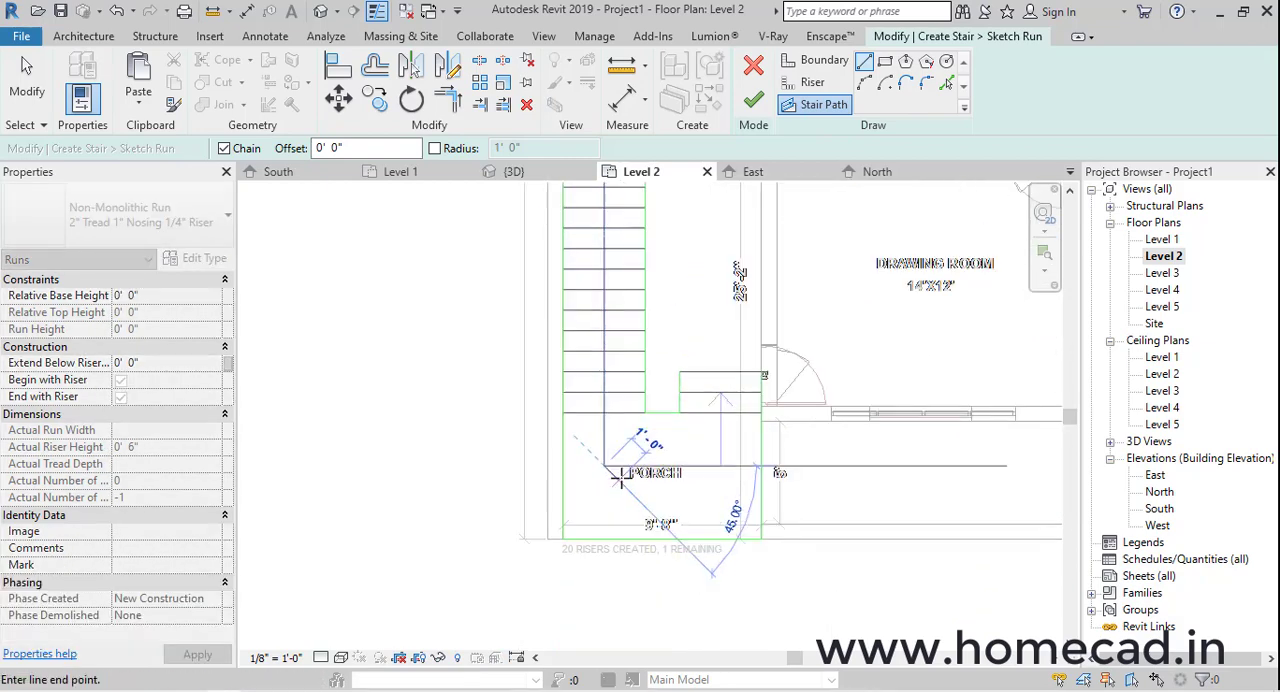
{"action": "left_click", "coordinate": [737, 464]}
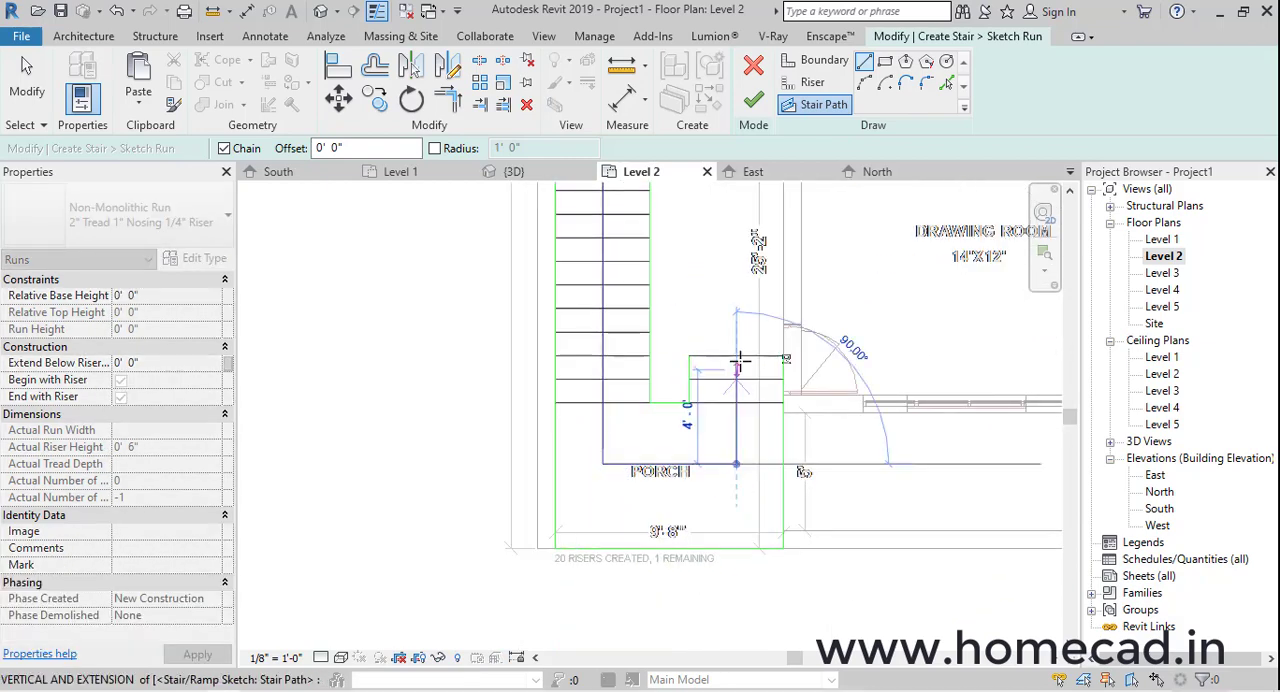
{"action": "left_click", "coordinate": [737, 356]}
{"action": "key", "text": "Escape"}
{"action": "scroll", "coordinate": [766, 443], "scroll_direction": "down", "scroll_amount": 2}
{"action": "key", "text": "Escape"}
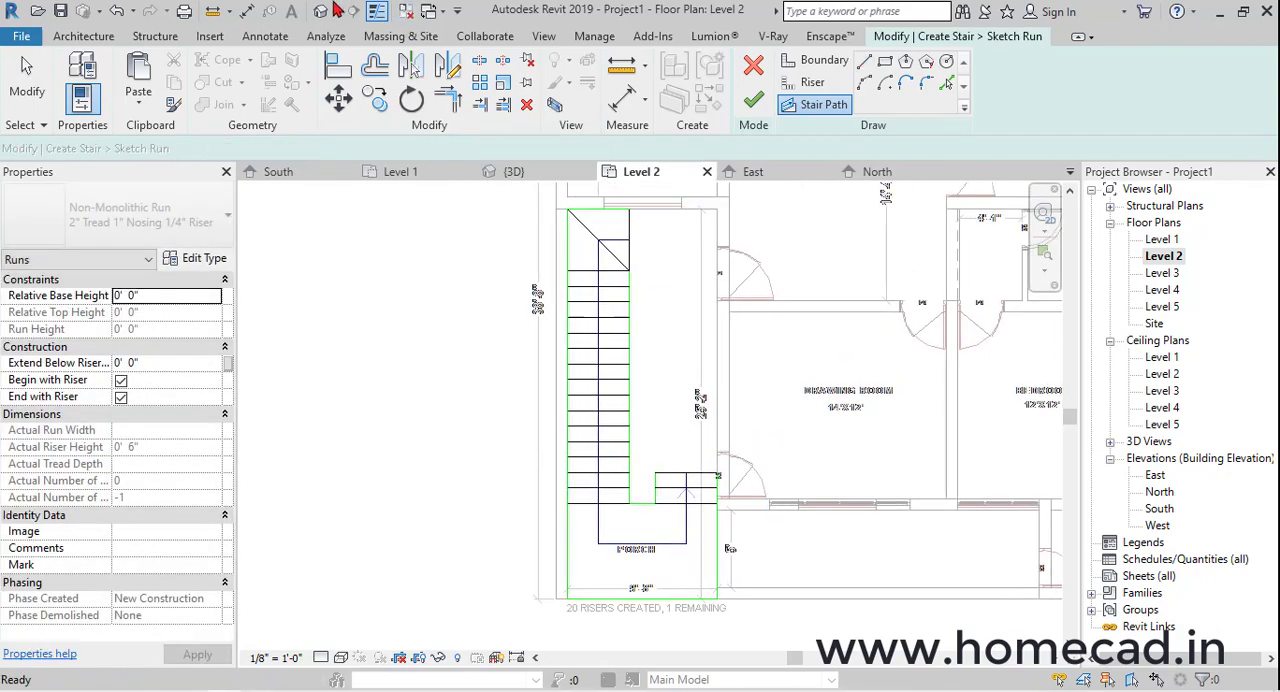
Finish the run sketch and the whole stair in the 3D view, and view it together with the house walls
{"action": "left_click", "coordinate": [318, 13]}
{"action": "mouse_move", "coordinate": [762, 432]}
{"action": "middle_mouse_down", "text": "shift"}
{"action": "mouse_move", "coordinate": [760, 465]}
{"action": "mouse_move", "coordinate": [790, 450]}
{"action": "middle_mouse_up", "text": "shift"}
{"action": "left_click", "coordinate": [753, 100]}
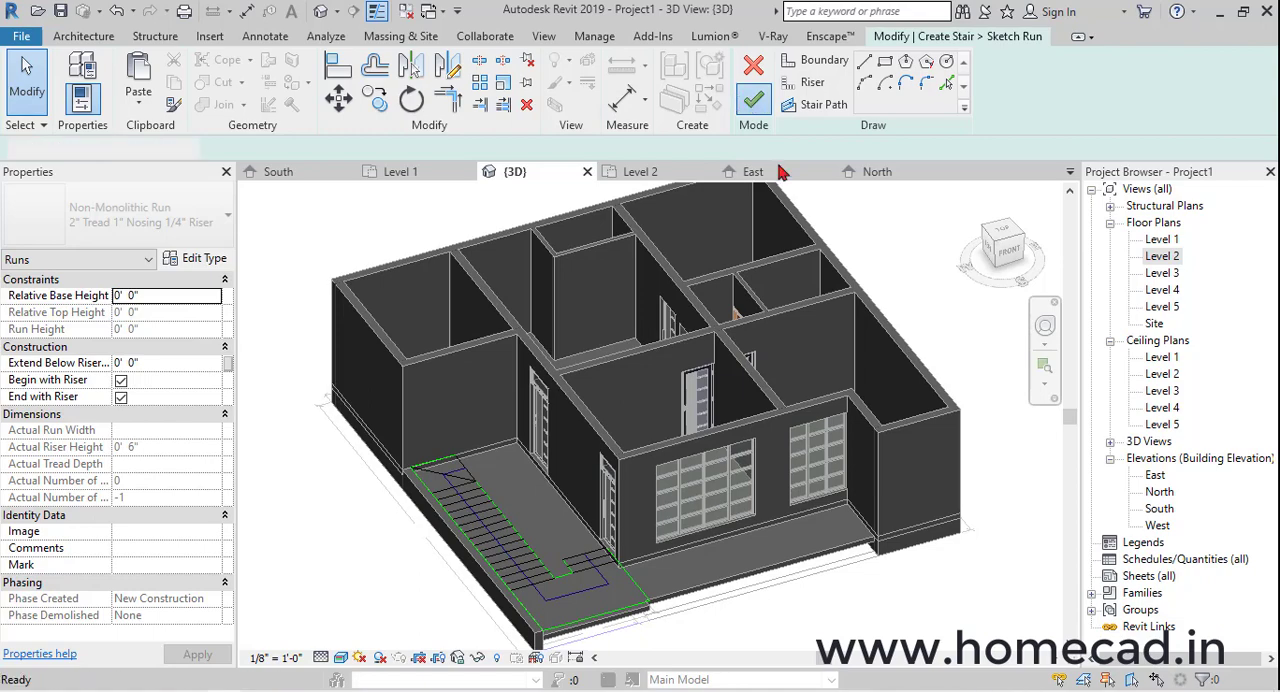
{"action": "middle_click_drag", "start_coordinate": [733, 483], "coordinate": [603, 369], "text": "shift"}
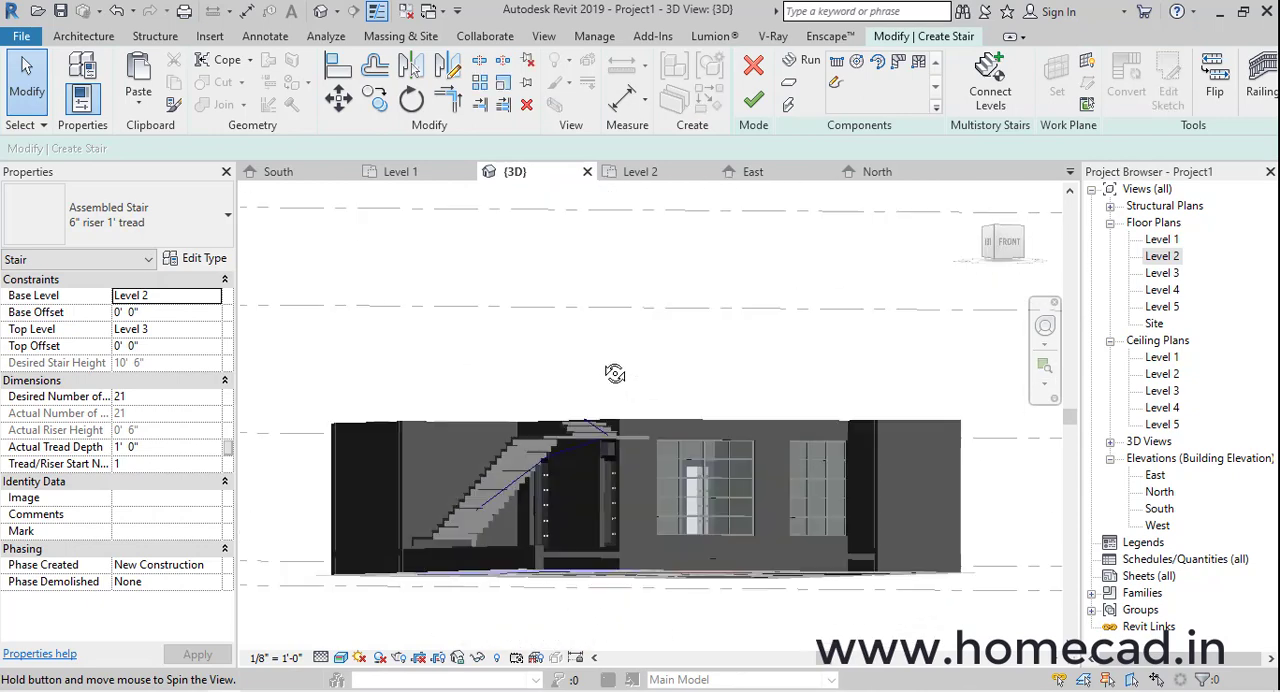
{"action": "left_click", "coordinate": [754, 102]}
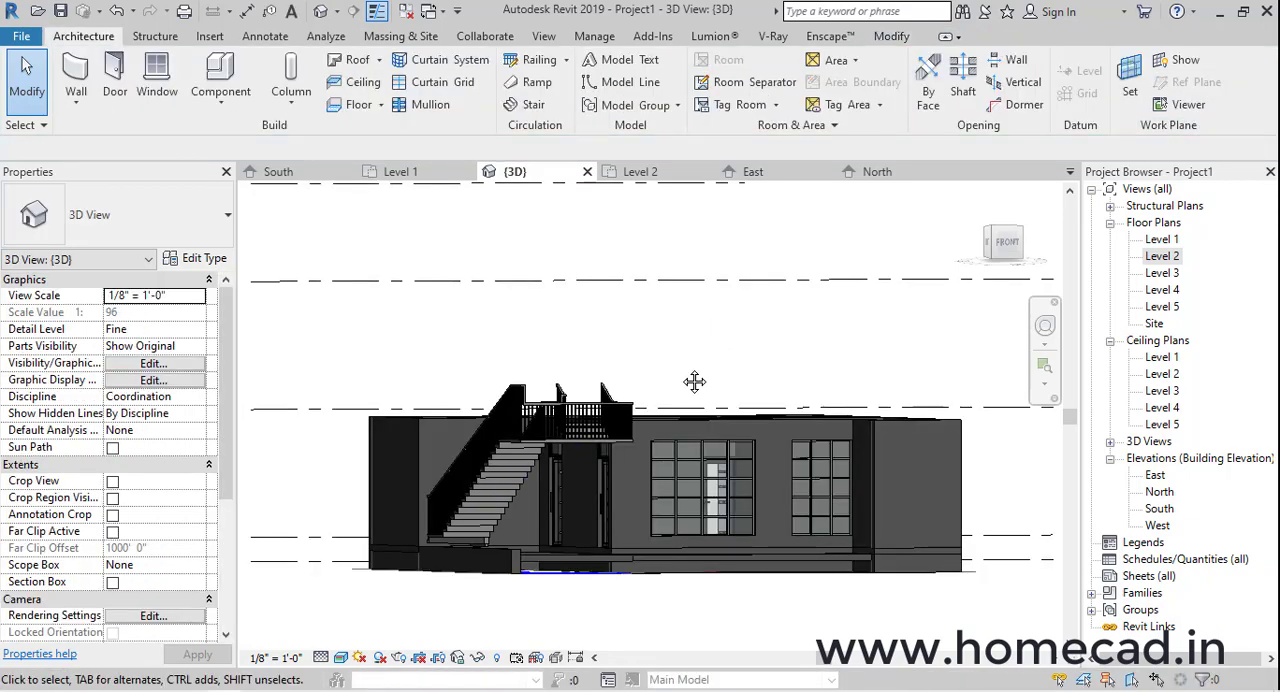
{"action": "middle_click_drag", "start_coordinate": [694, 380], "coordinate": [580, 568], "text": "shift"}
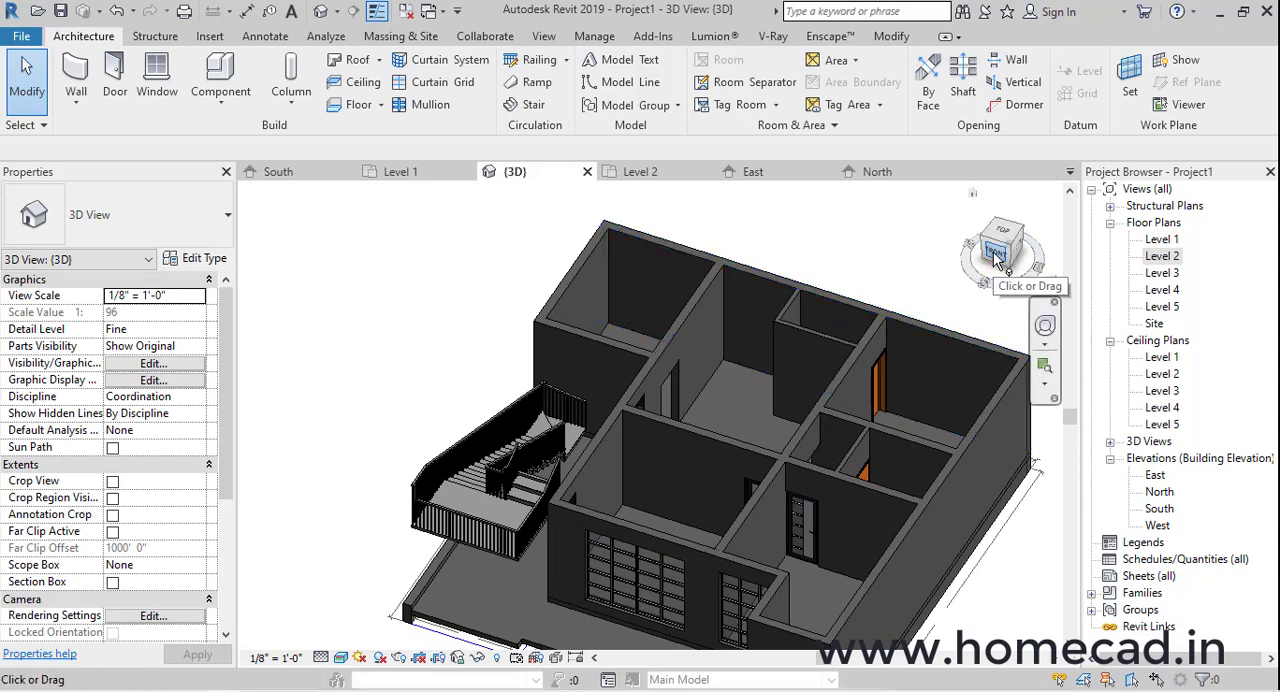
Open the Level 2 floor plan at the drawn window opening in the wall behind the upper stair landing
{"action": "double_click", "coordinate": [1163, 256]}
{"action": "scroll", "coordinate": [651, 320], "scroll_direction": "down", "scroll_amount": 3}
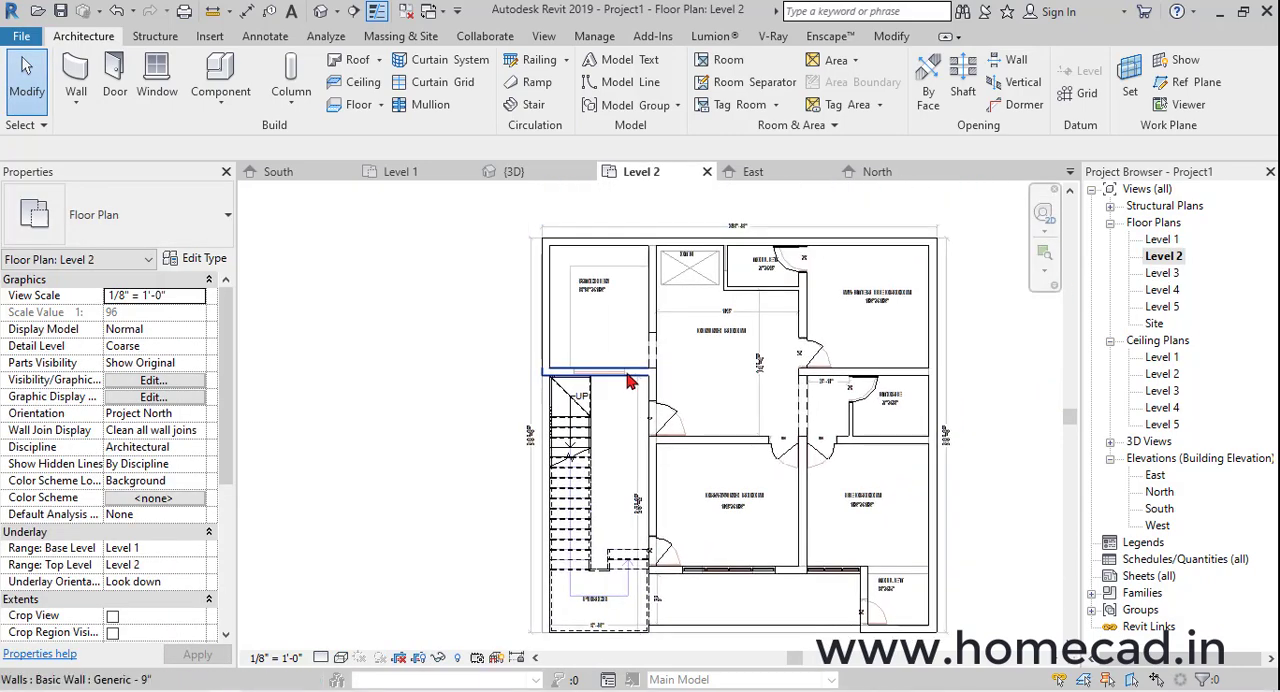
{"action": "scroll", "coordinate": [563, 395], "scroll_direction": "up", "scroll_amount": 5}
{"action": "scroll", "coordinate": [563, 395], "scroll_direction": "up", "scroll_amount": 2}
{"action": "left_click", "coordinate": [157, 75]}
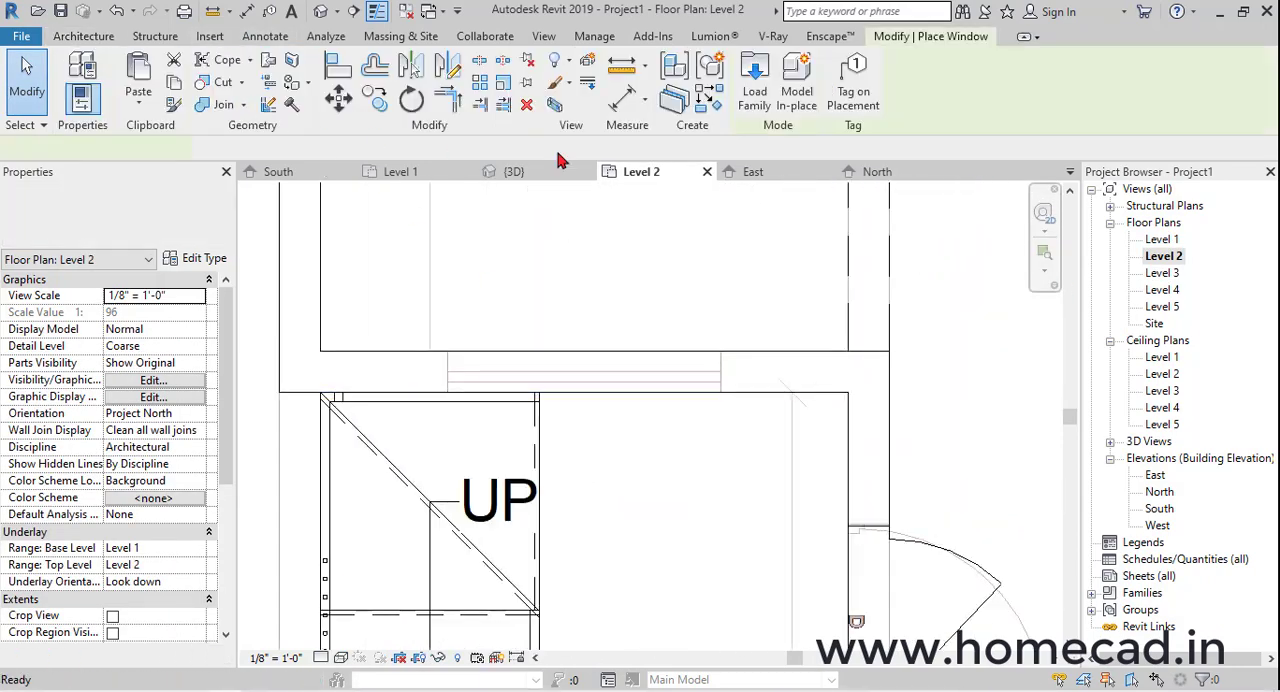
{"action": "left_click", "coordinate": [754, 78]}
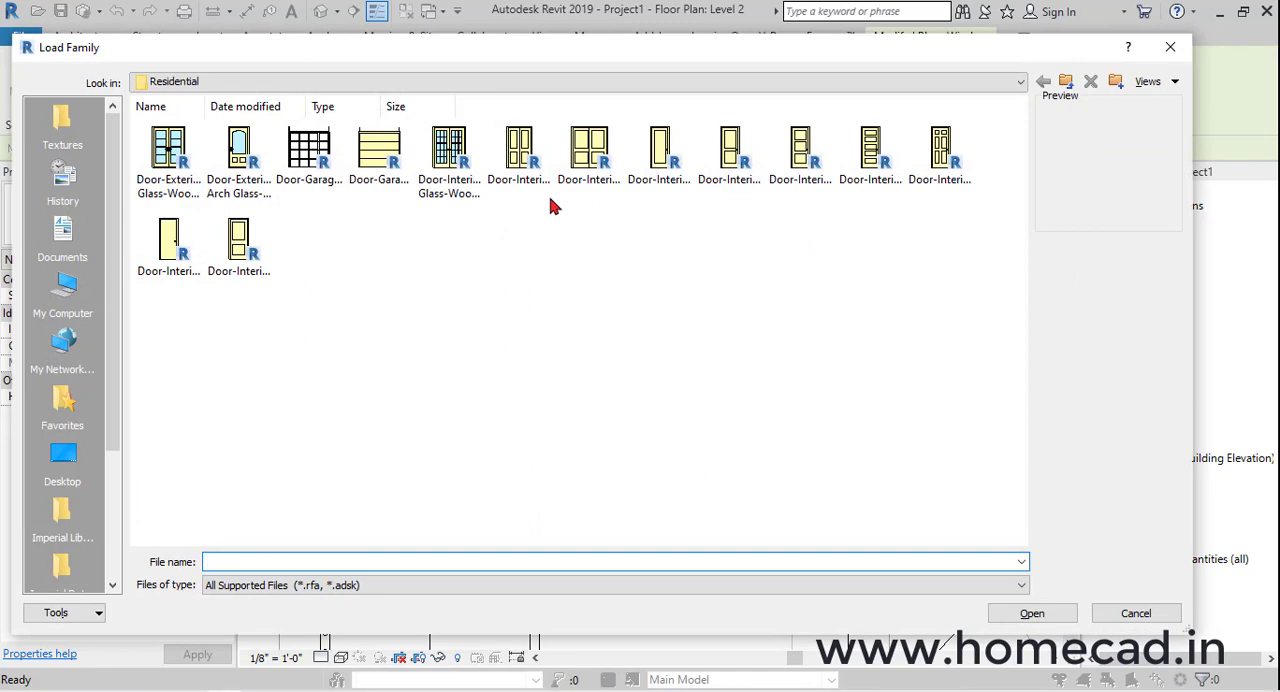
{"action": "key", "text": "Escape"}
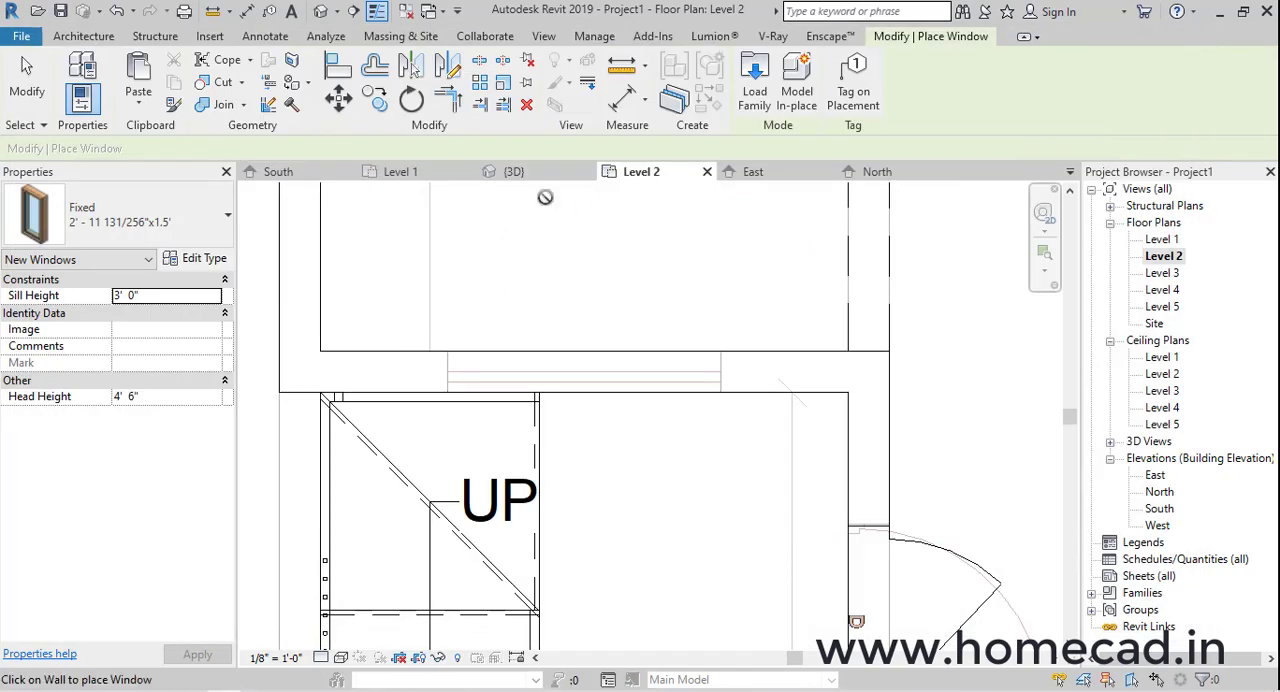
{"action": "key", "text": "Escape"}
Draw a Curtain Wall 1 segment about 5' long inside the wall, across the drawn window opening behind the upper landing
{"action": "left_click", "coordinate": [77, 76]}
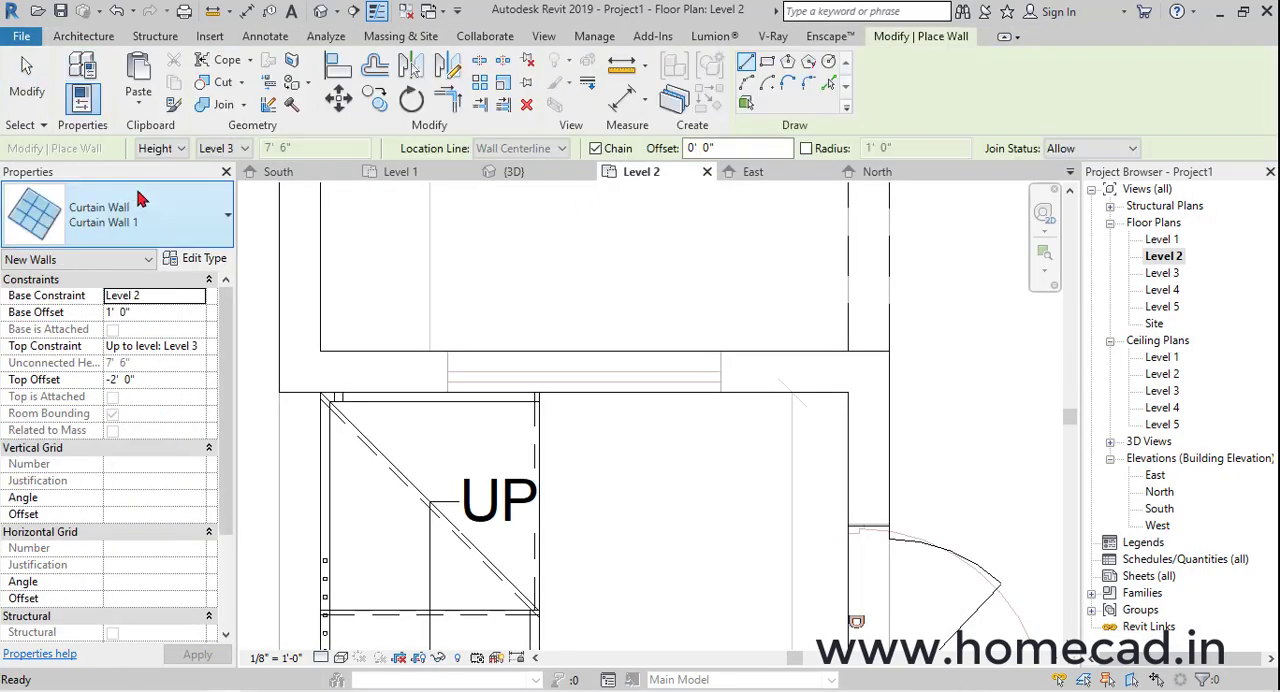
{"action": "scroll", "coordinate": [499, 388], "scroll_direction": "up", "scroll_amount": 2}
{"action": "left_click", "coordinate": [421, 365]}
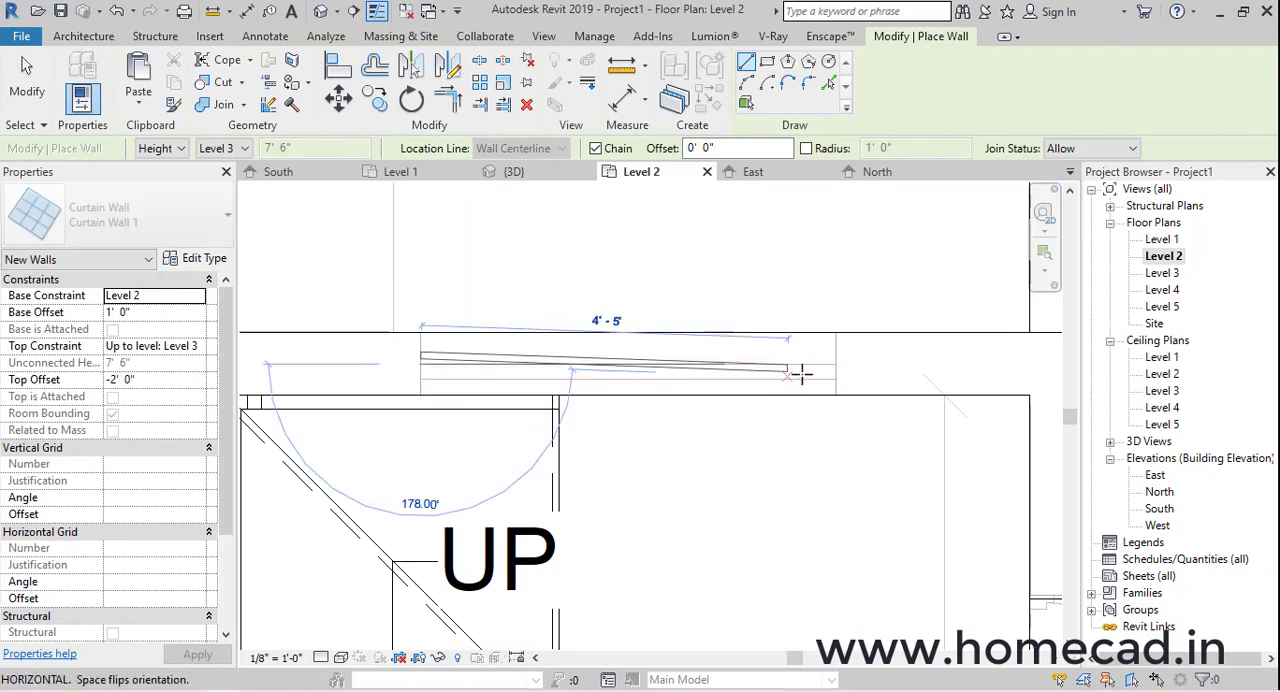
{"action": "left_click", "coordinate": [835, 364]}
{"action": "key", "text": "Escape"}
{"action": "key", "text": "Escape"}
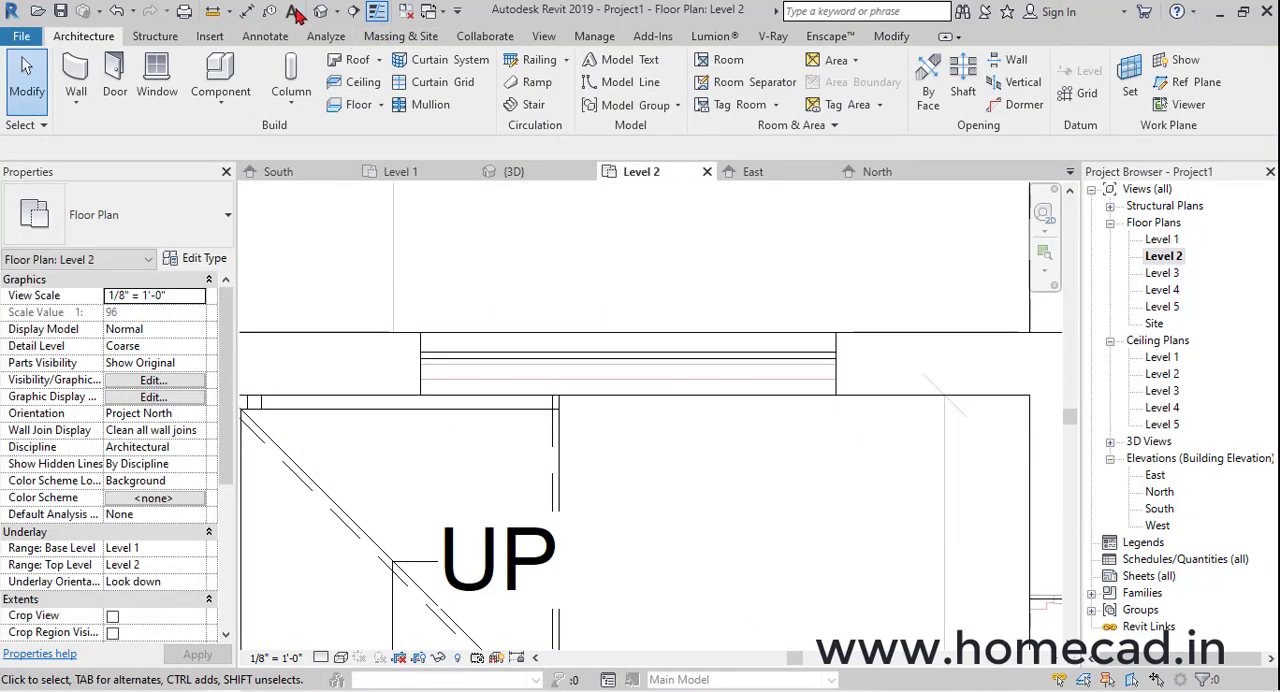
Align the top edge of the new curtain wall with the top of the nearby door's transom in the 3D view
{"action": "left_click", "coordinate": [322, 11]}
{"action": "middle_click_drag", "start_coordinate": [629, 423], "coordinate": [773, 372], "text": "shift"}
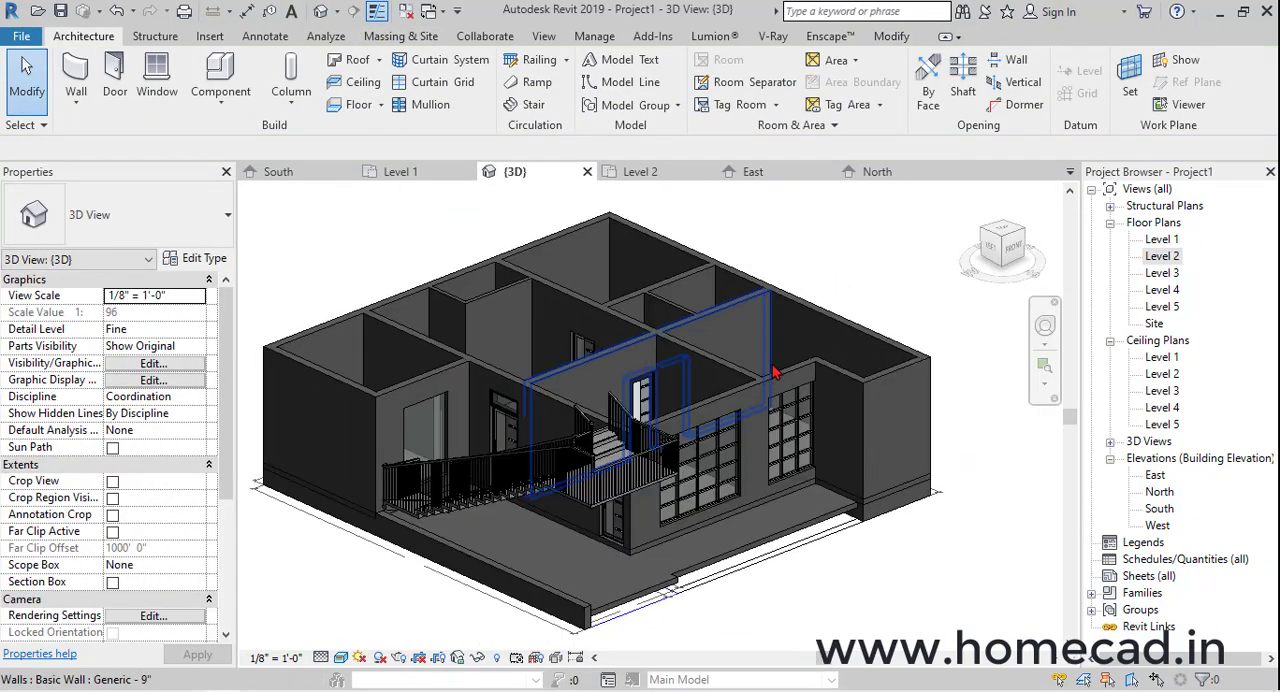
{"action": "key", "text": "a"}
{"action": "key", "text": "l"}
{"action": "scroll", "coordinate": [545, 358], "scroll_direction": "up", "scroll_amount": 5}
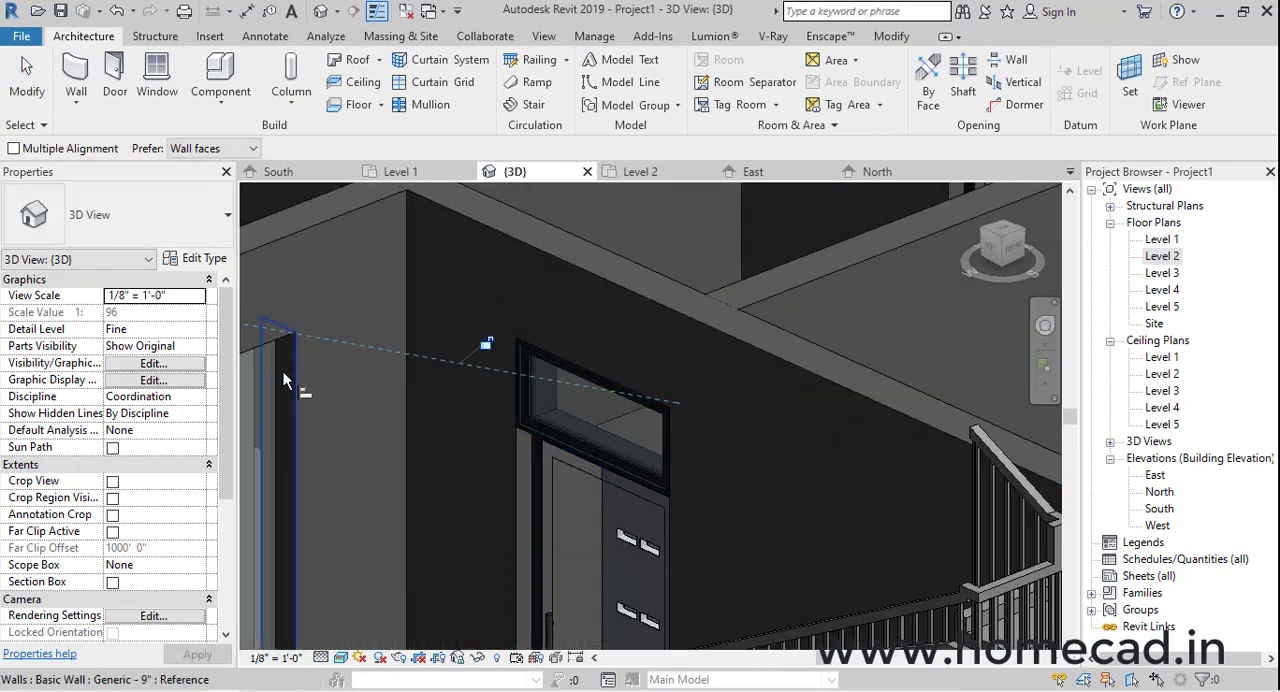
{"action": "scroll", "coordinate": [470, 330], "scroll_direction": "down", "scroll_amount": 5}
{"action": "key", "text": "Escape"}
{"action": "key", "text": "Escape"}
Set the curtain wall's base offset to 4' and divide it with two vertical grid lines about 1'-8" apart
{"action": "left_click", "coordinate": [558, 382]}
{"action": "middle_click_drag", "start_coordinate": [558, 382], "coordinate": [590, 395], "text": "shift"}
{"action": "left_click", "coordinate": [150, 312]}
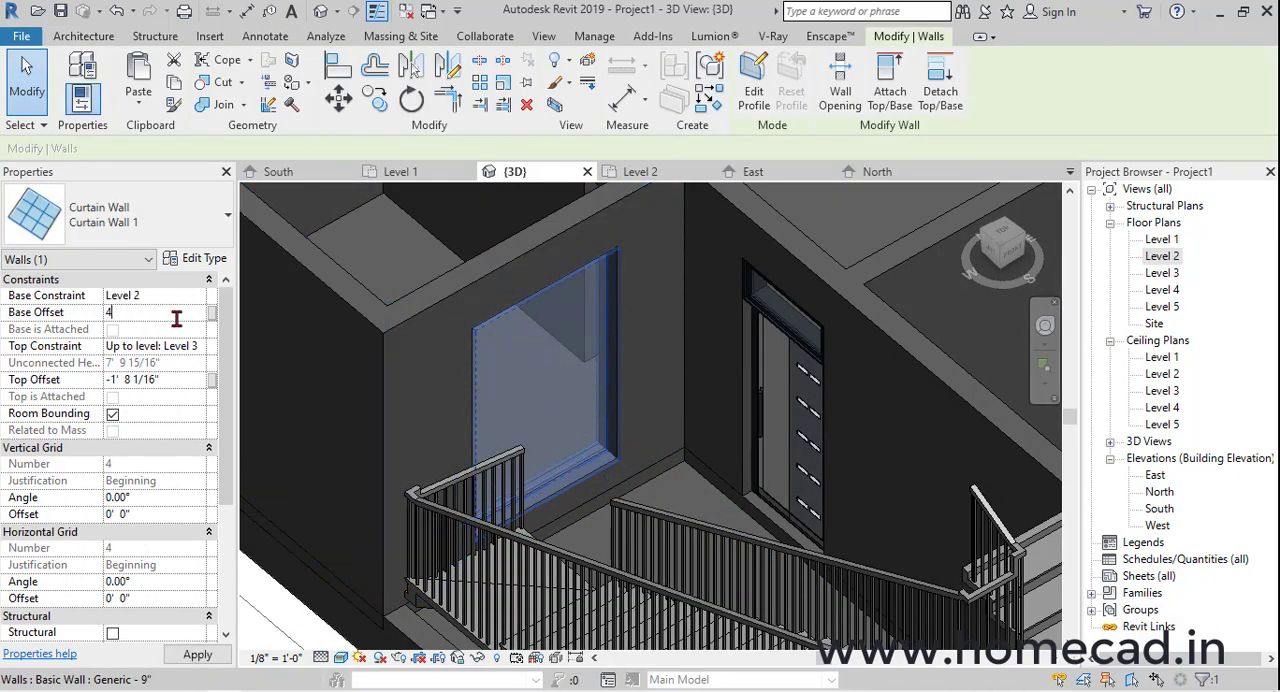
{"action": "type", "text": "4"}
{"action": "key", "text": "Return"}
{"action": "middle_click_drag", "start_coordinate": [563, 363], "coordinate": [765, 390], "text": "shift"}
{"action": "key", "text": "Escape"}
{"action": "left_click", "coordinate": [443, 87]}
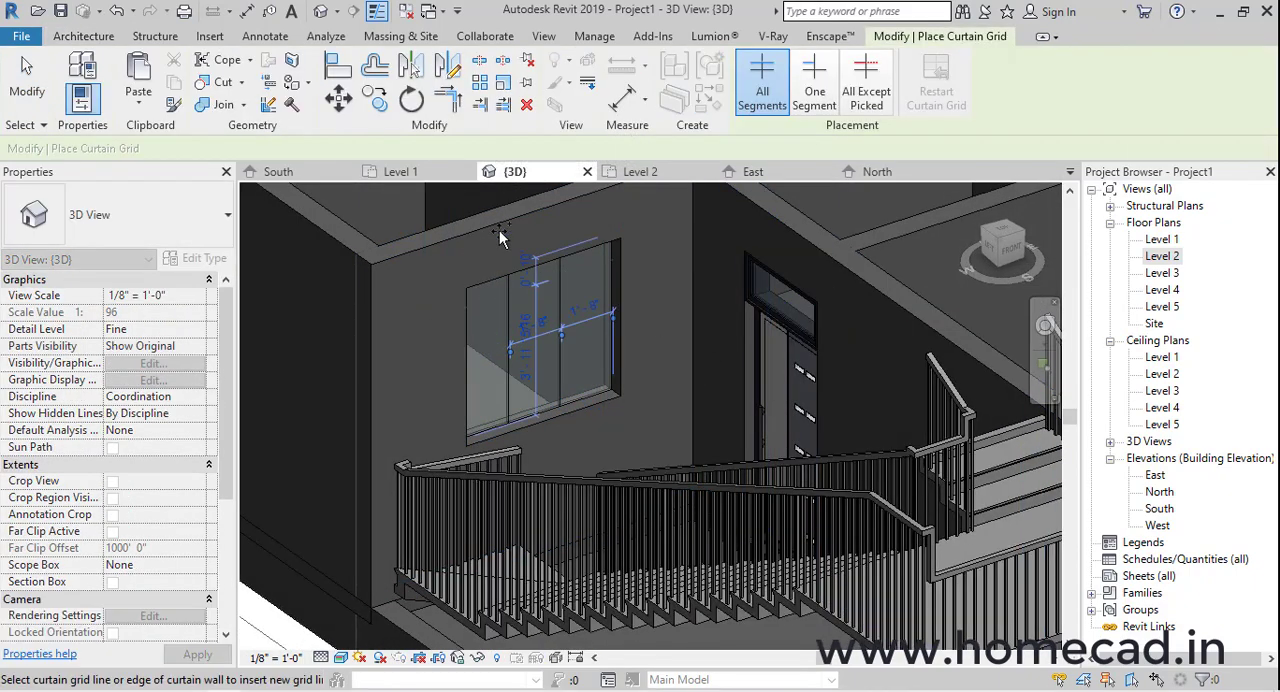
{"action": "key", "text": "Escape"}
Open the South elevation and hide the outside staircase element in this view
{"action": "left_click", "coordinate": [1158, 510]}
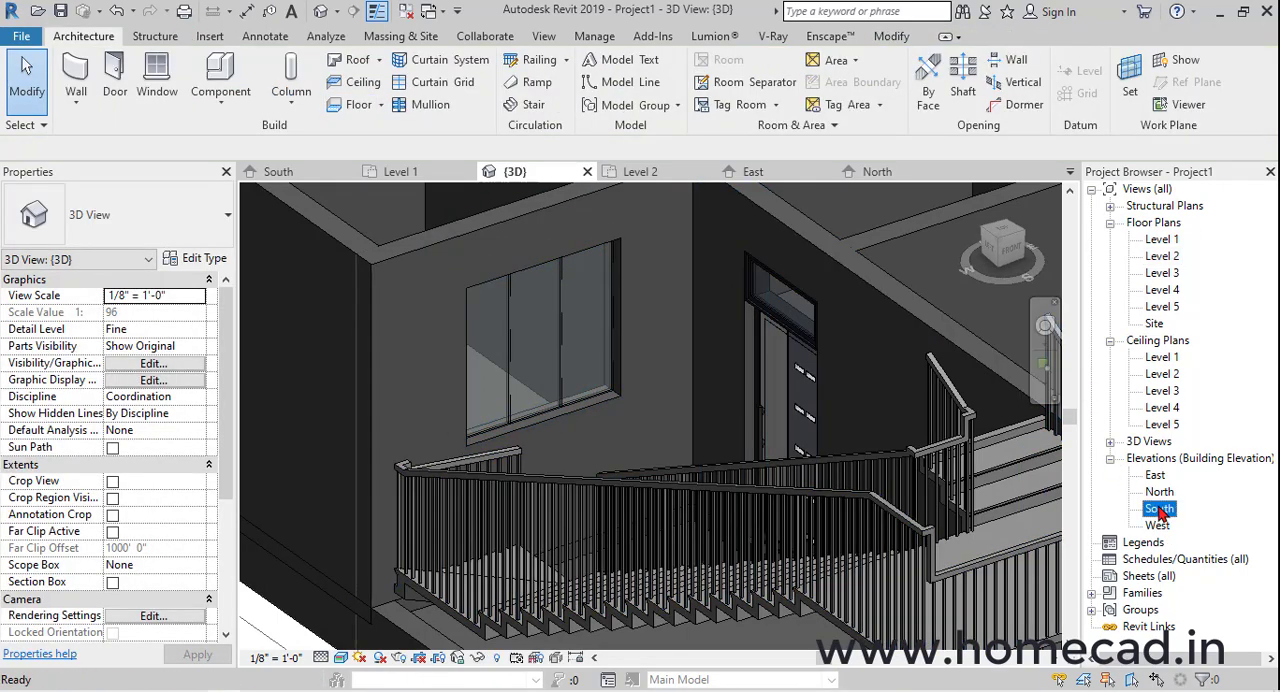
{"action": "double_click", "coordinate": [1160, 511]}
{"action": "scroll", "coordinate": [620, 491], "scroll_direction": "down", "scroll_amount": 3}
{"action": "middle_click_drag", "start_coordinate": [620, 491], "coordinate": [985, 482]}
{"action": "scroll", "coordinate": [628, 491], "scroll_direction": "up", "scroll_amount": 2}
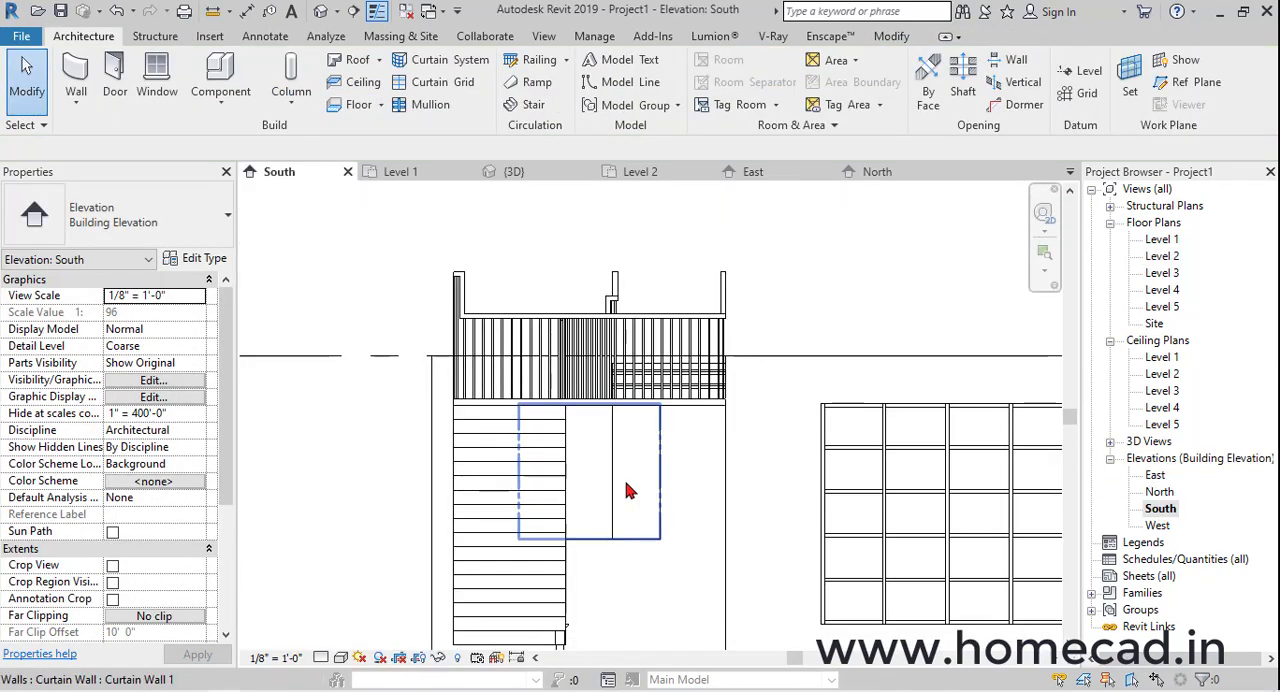
{"action": "left_click", "coordinate": [528, 480]}
{"action": "right_click", "coordinate": [528, 480]}
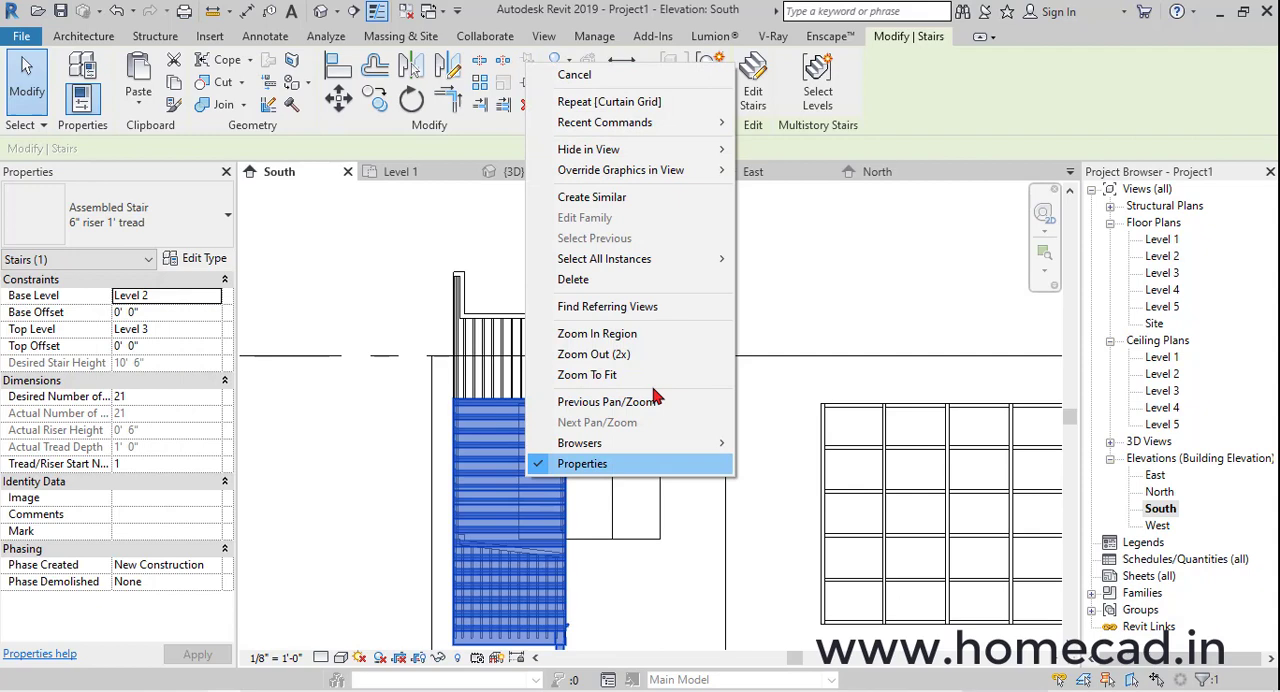
{"action": "mouse_move", "coordinate": [700, 150]}
{"action": "left_click", "coordinate": [775, 150]}
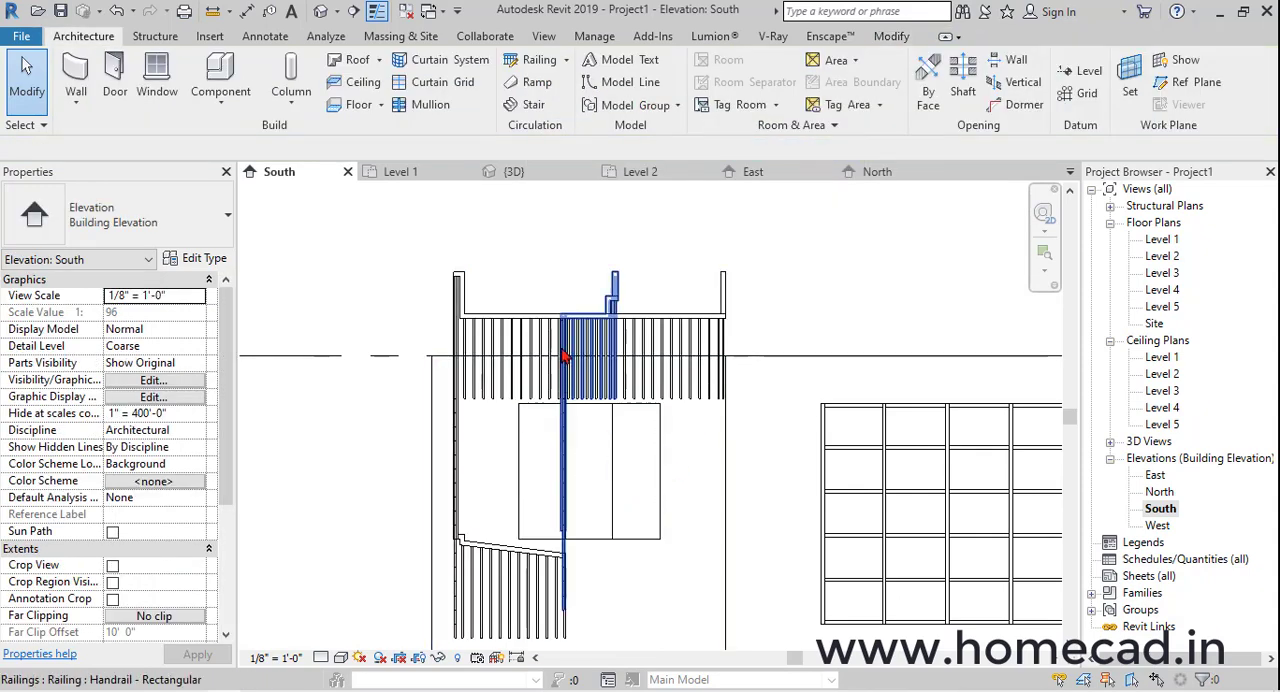
Hide the staircase railing in the South elevation so the window behind it can be edited
{"action": "left_click", "coordinate": [614, 285]}
{"action": "right_click", "coordinate": [614, 285]}
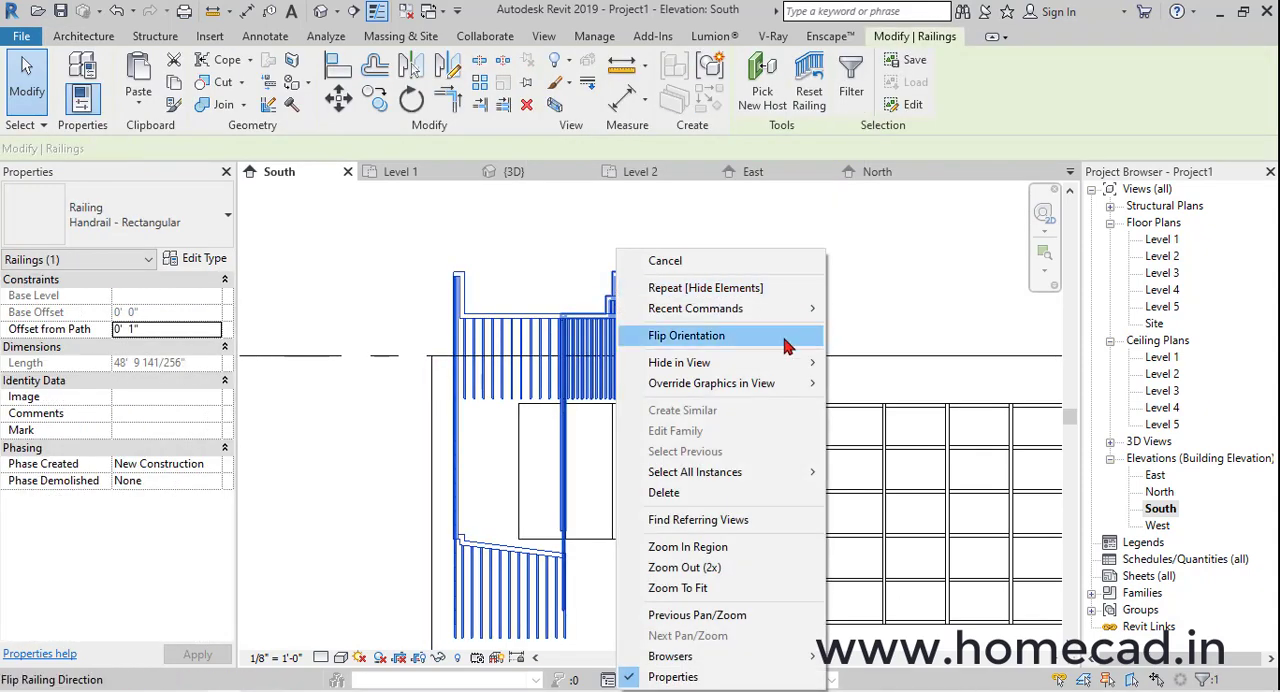
{"action": "mouse_move", "coordinate": [750, 362]}
{"action": "left_click", "coordinate": [858, 363]}
{"action": "scroll", "coordinate": [674, 451], "scroll_direction": "up", "scroll_amount": 2}
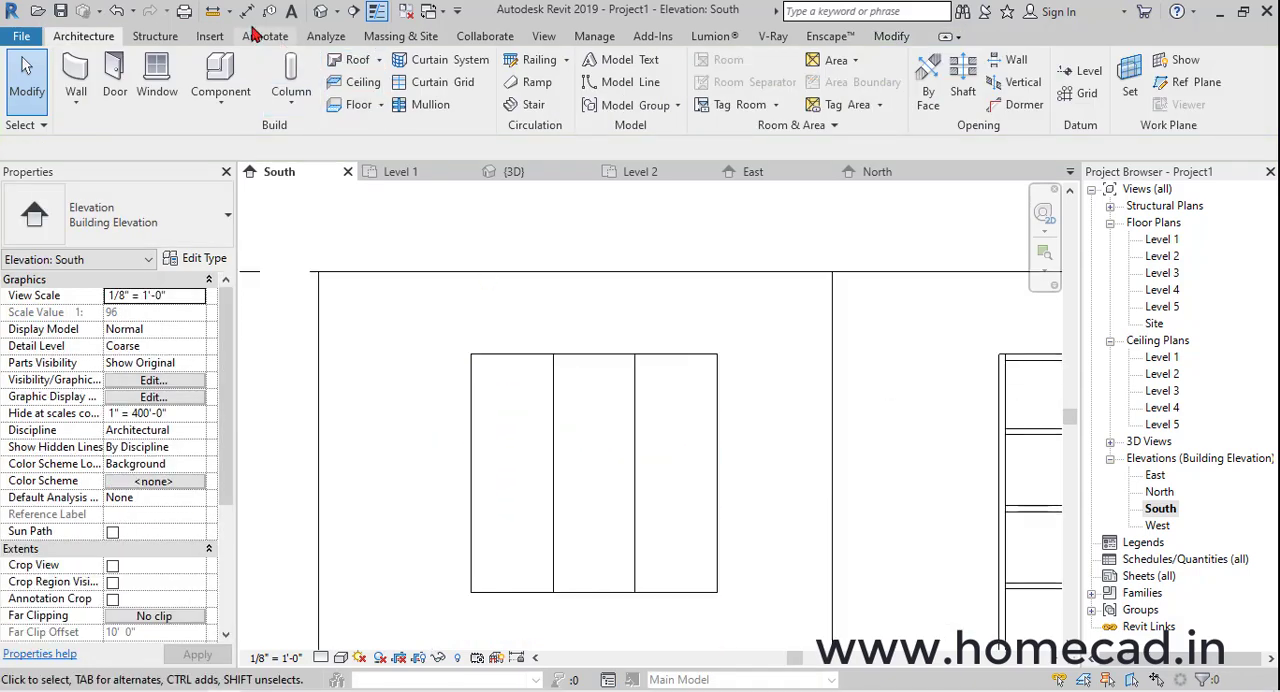
Place one aligned dimension string across the curtain window's side edges and vertical grid lines, and make its segments equal
{"action": "left_click", "coordinate": [791, 195]}
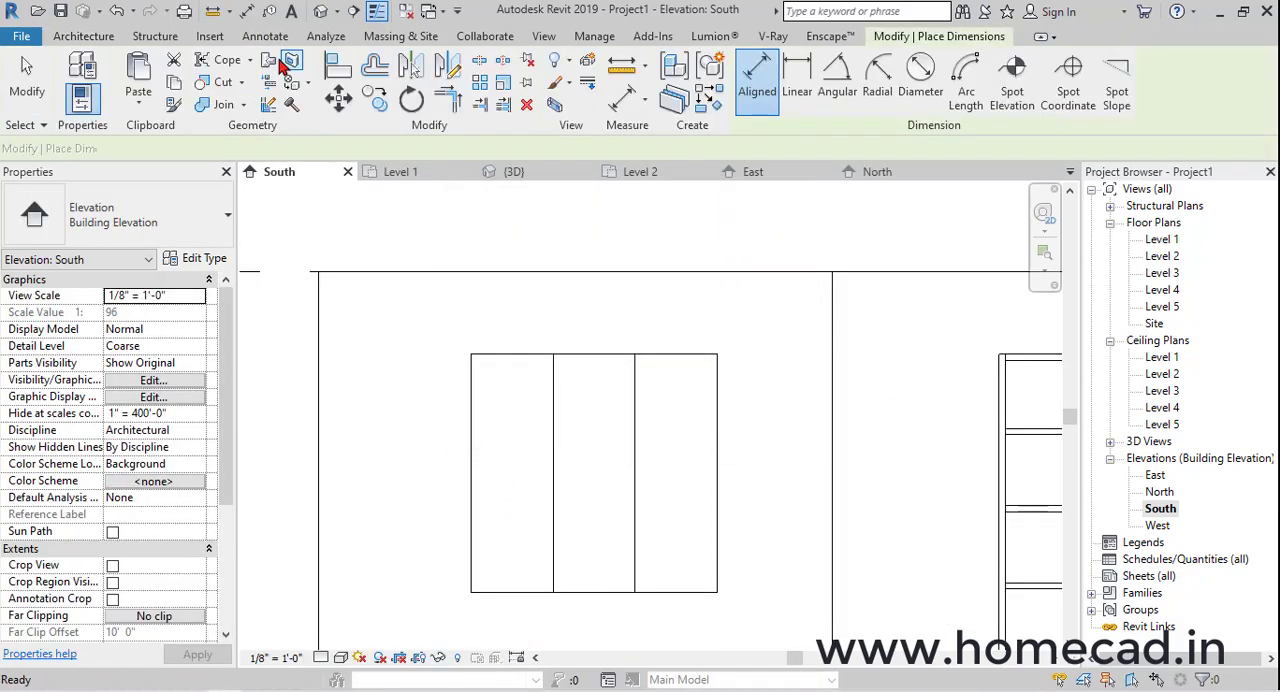
{"action": "left_click", "coordinate": [470, 420]}
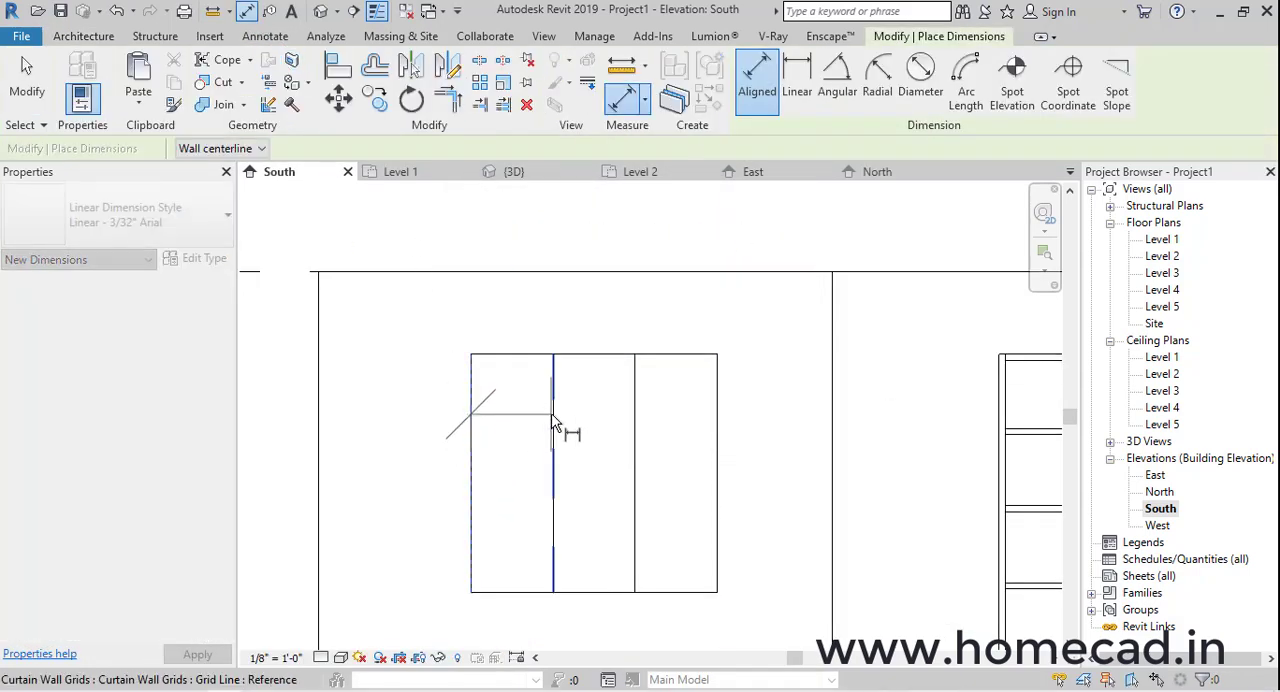
{"action": "left_click", "coordinate": [697, 255]}
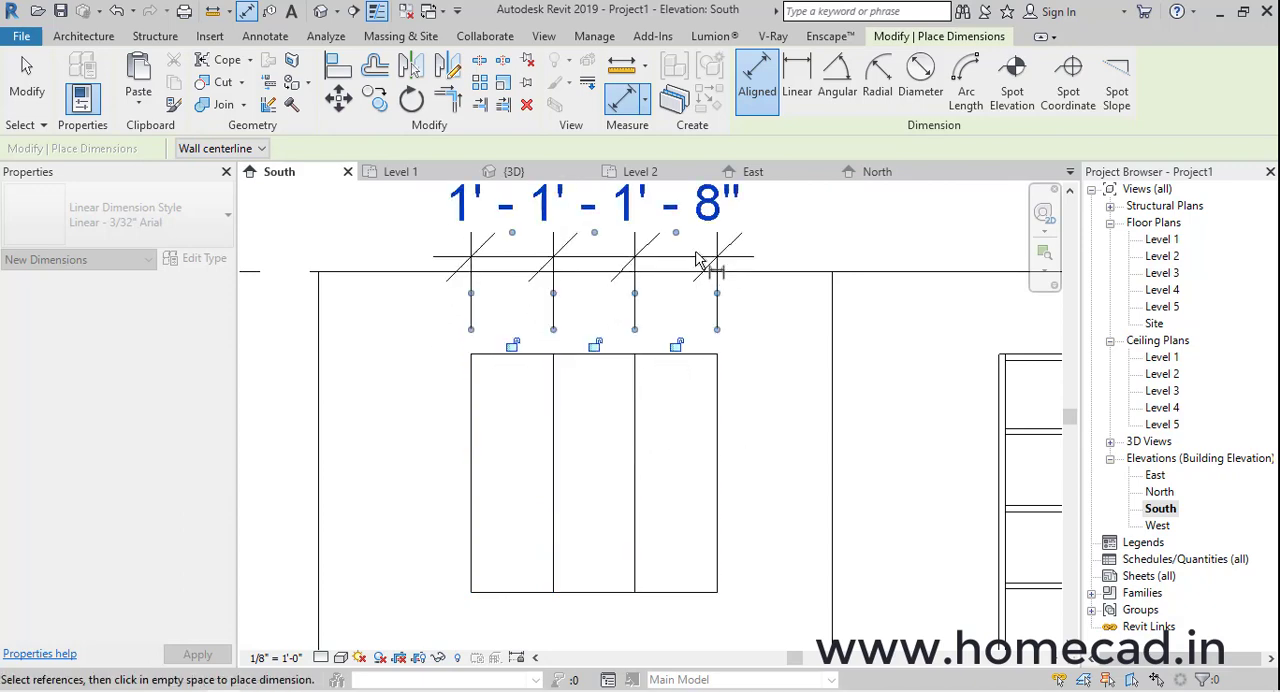
{"action": "middle_click_drag", "start_coordinate": [682, 235], "coordinate": [665, 343]}
{"action": "scroll", "coordinate": [607, 364], "scroll_direction": "down", "scroll_amount": 2}
{"action": "middle_click_drag", "start_coordinate": [622, 400], "coordinate": [624, 431]}
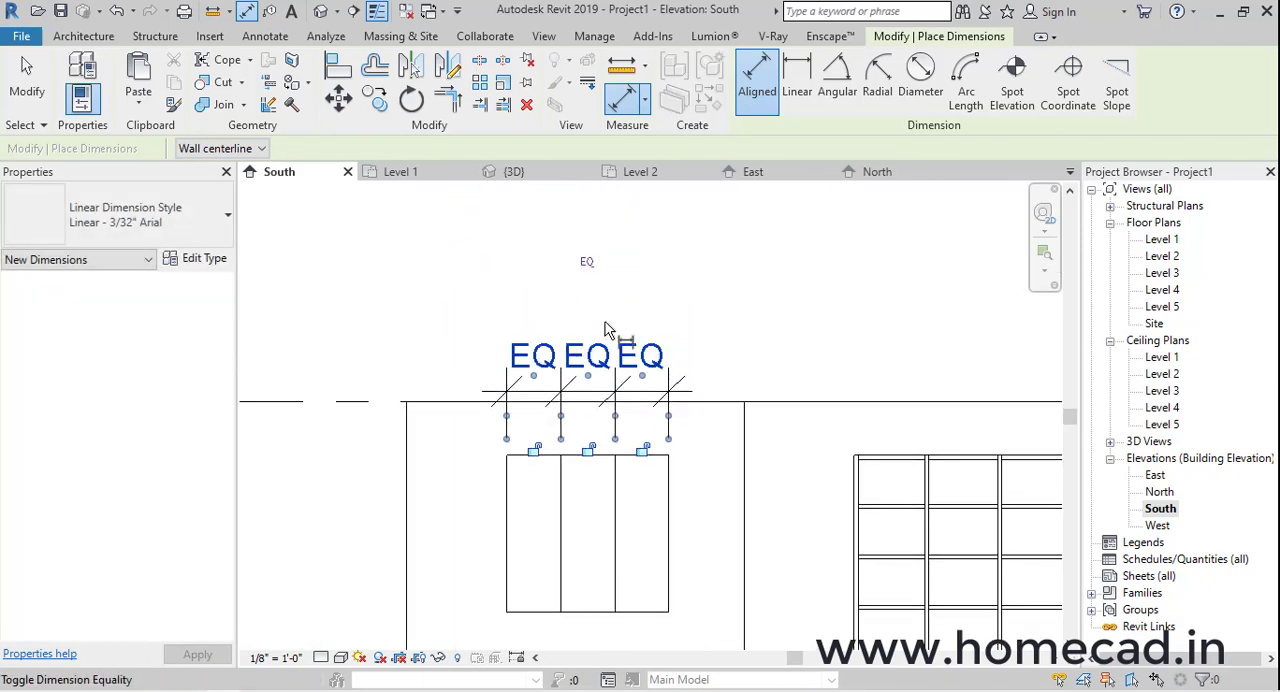
Delete the equality dimension above the curtain window and remove its constraints
{"action": "key", "text": "Escape"}
{"action": "key", "text": "Escape"}
{"action": "left_click", "coordinate": [606, 392]}
{"action": "key", "text": "Delete"}
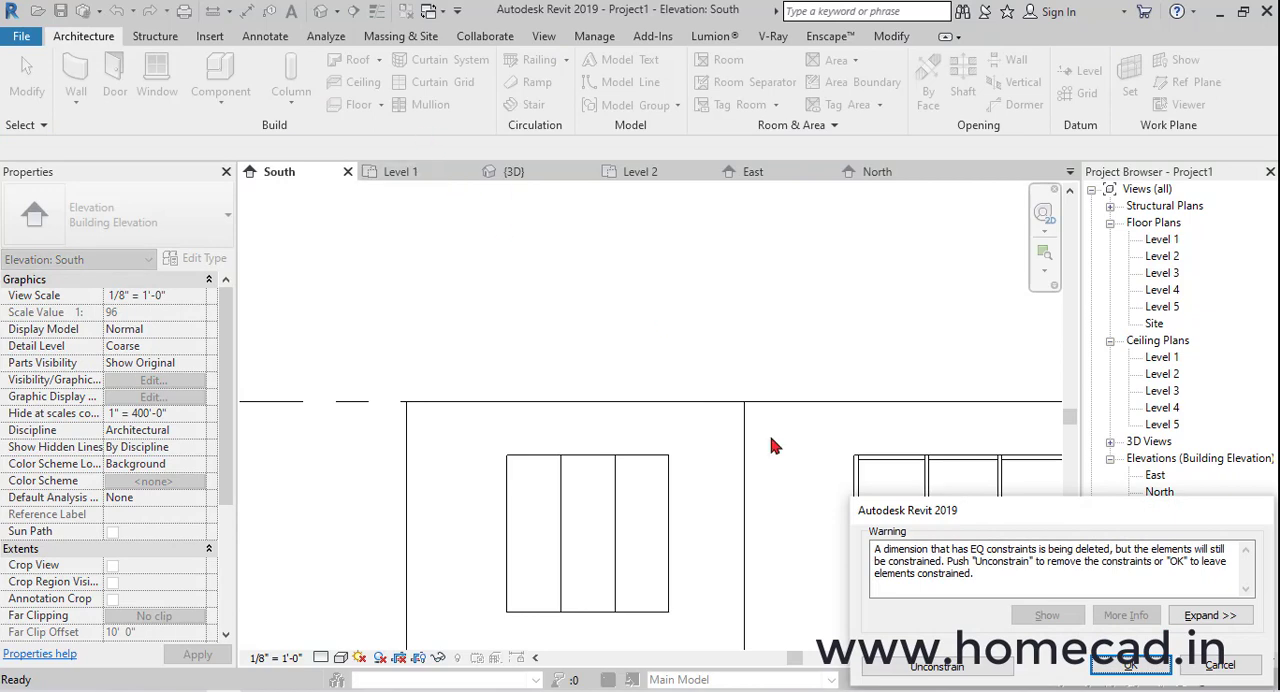
{"action": "left_click", "coordinate": [935, 667]}
Add two horizontal curtain grid lines at the third points of the window's height, about 1'-7" apart
{"action": "left_click", "coordinate": [436, 86]}
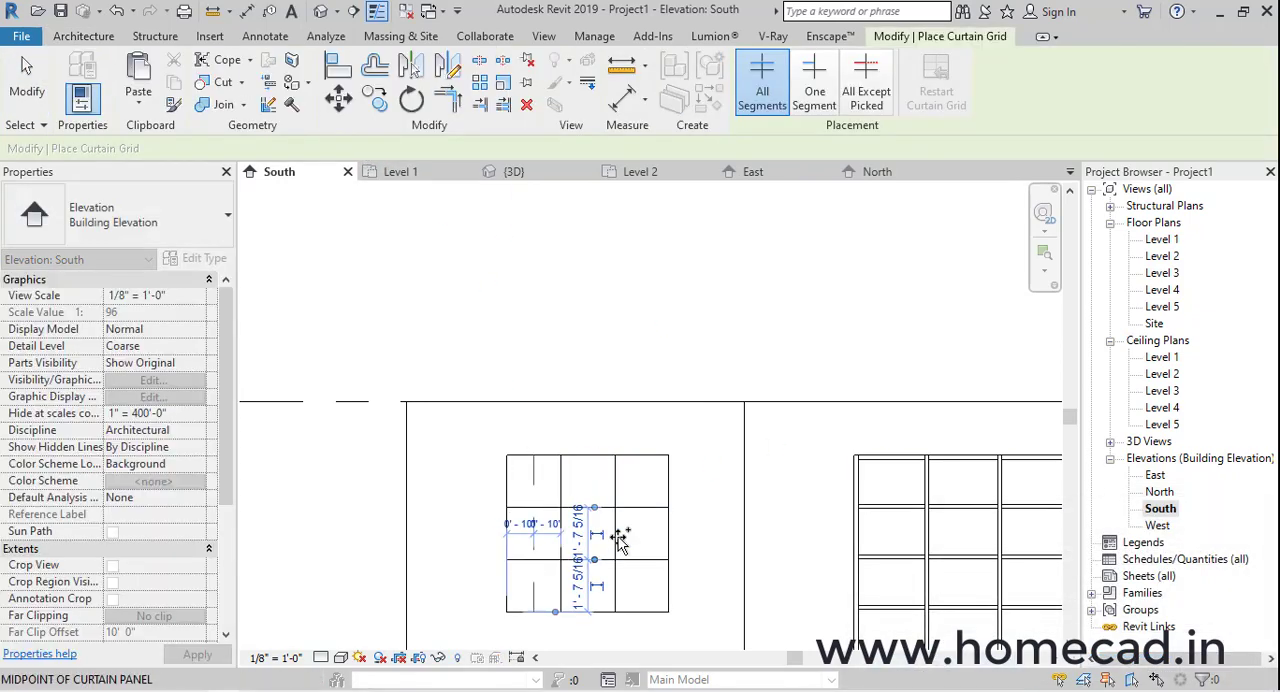
{"action": "key", "text": "Escape"}
{"action": "middle_click_drag", "start_coordinate": [677, 558], "coordinate": [677, 480]}
{"action": "scroll", "coordinate": [645, 502], "scroll_direction": "up", "scroll_amount": 2}
{"action": "scroll", "coordinate": [622, 490], "scroll_direction": "down", "scroll_amount": 3}
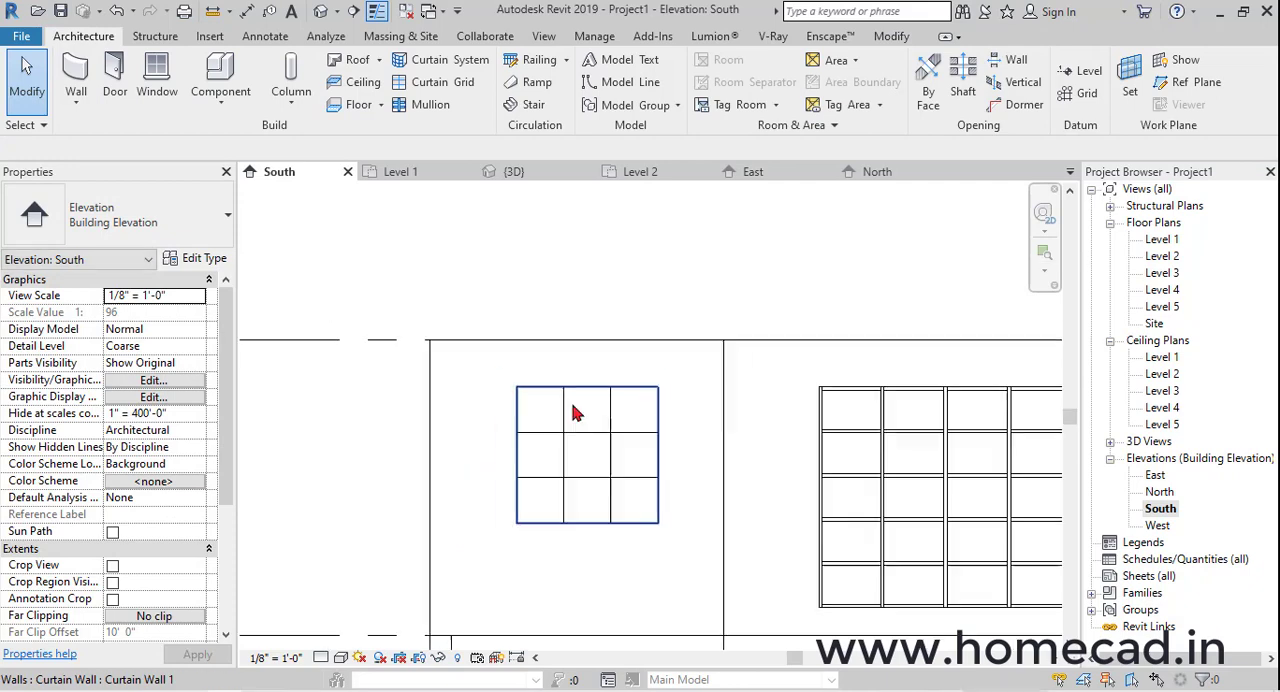
Place 1.5" x 2.5" rectangular mullions on all grid lines of the curtain window and return to the 3D view
{"action": "left_click", "coordinate": [428, 106]}
{"action": "left_click", "coordinate": [622, 427]}
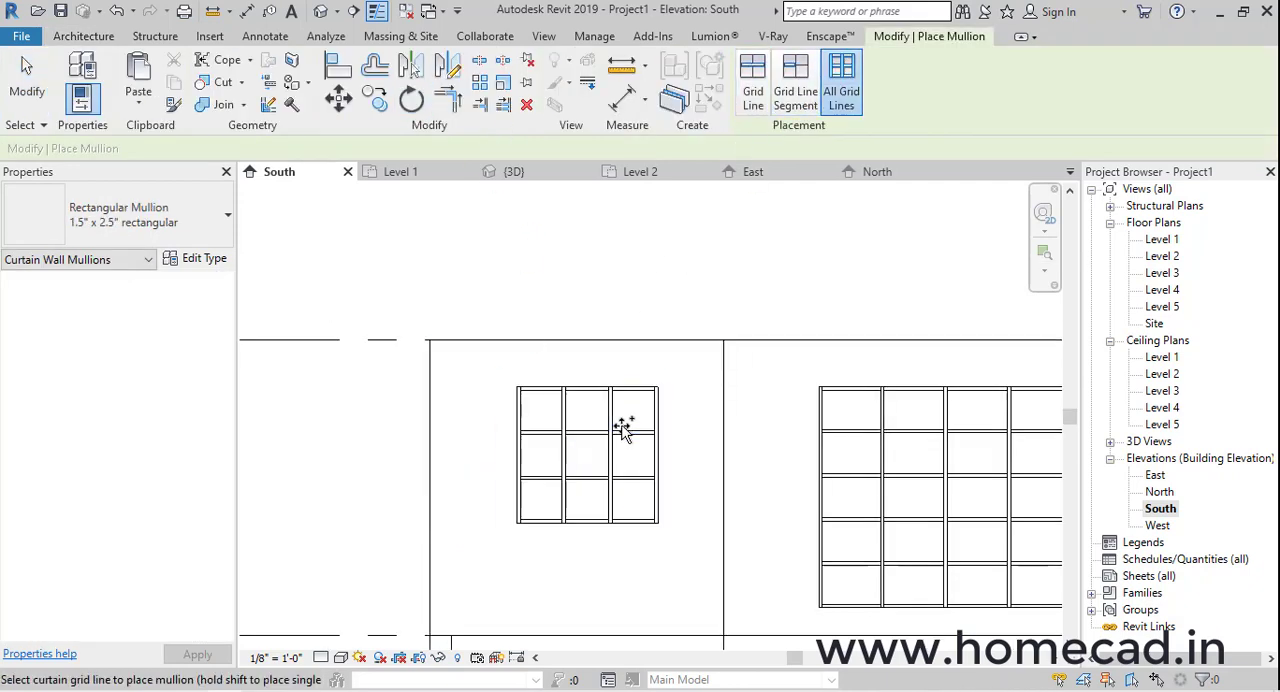
{"action": "left_click", "coordinate": [320, 11]}
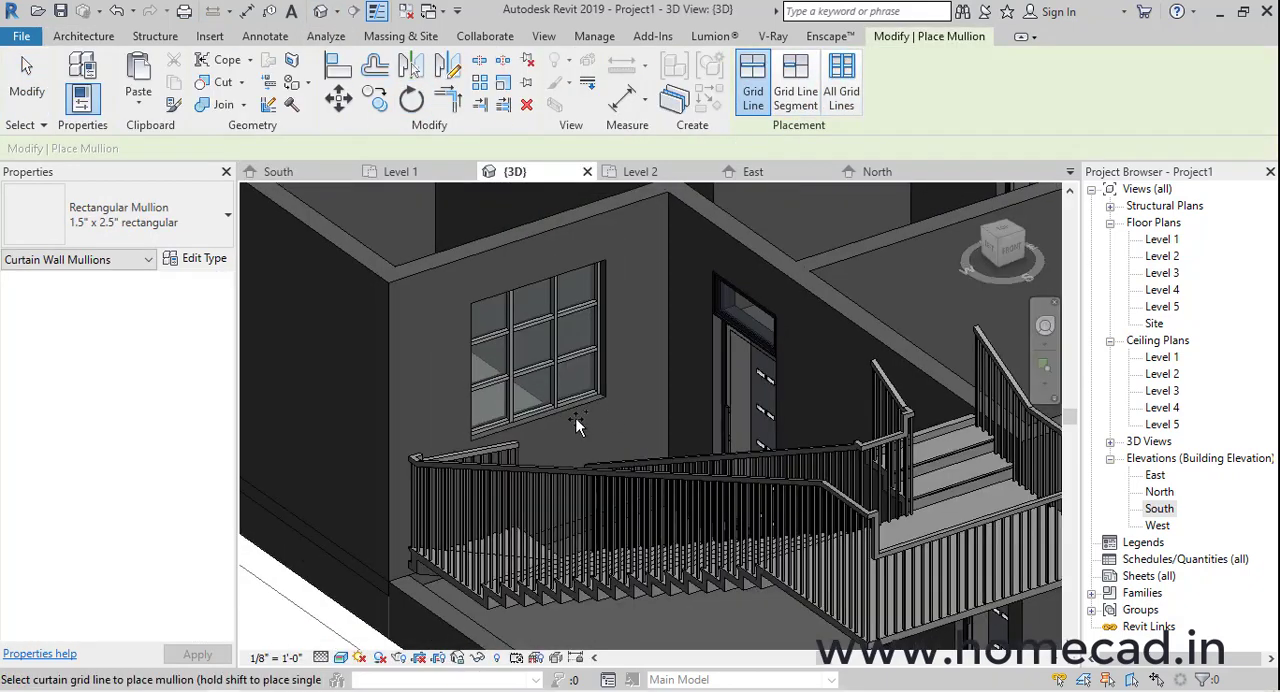
In the South elevation, unhide the hidden staircase, railing and wall elements in front of the curtain-wall window
{"action": "key", "text": "Escape"}
{"action": "scroll", "coordinate": [575, 420], "scroll_direction": "down", "scroll_amount": 2}
{"action": "scroll", "coordinate": [582, 472], "scroll_direction": "up", "scroll_amount": 1}
{"action": "scroll", "coordinate": [582, 472], "scroll_direction": "down", "scroll_amount": 2}
{"action": "middle_click_drag", "start_coordinate": [620, 482], "coordinate": [654, 491], "text": "shift"}
{"action": "double_click", "coordinate": [1159, 509]}
{"action": "scroll", "coordinate": [528, 434], "scroll_direction": "up", "scroll_amount": 2}
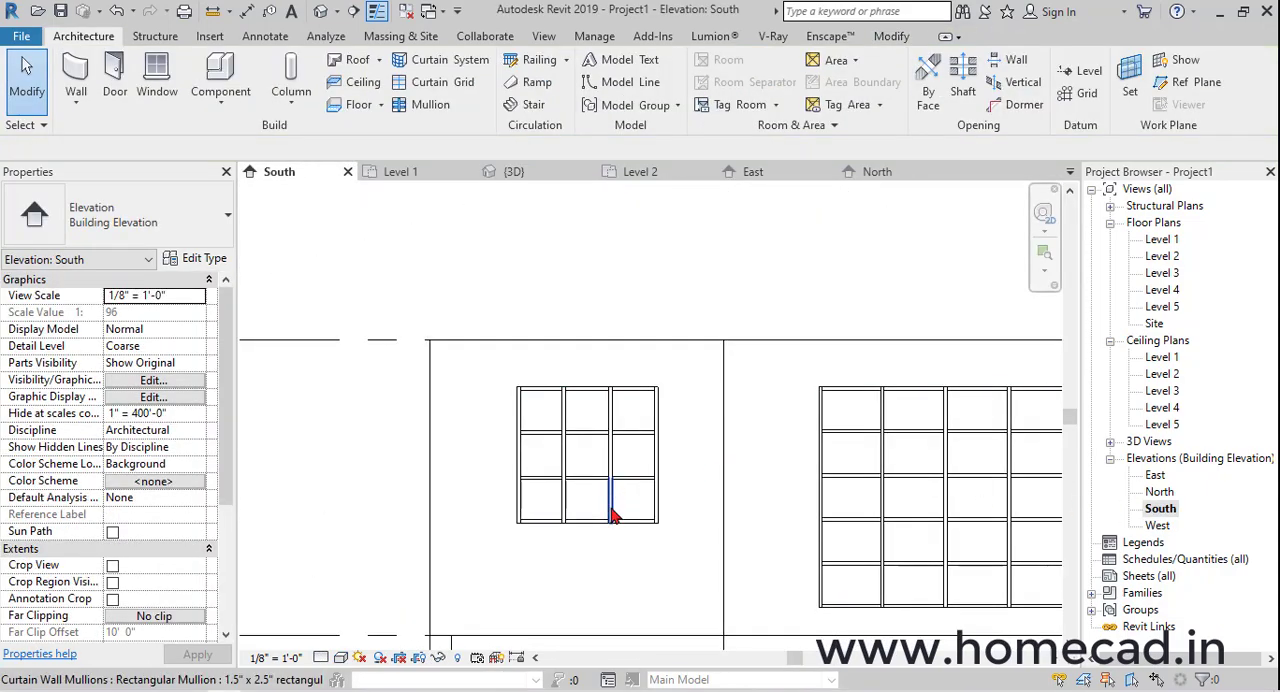
{"action": "scroll", "coordinate": [528, 434], "scroll_direction": "down", "scroll_amount": 1}
{"action": "left_click", "coordinate": [458, 655]}
{"action": "left_click_drag", "start_coordinate": [470, 298], "coordinate": [706, 613]}
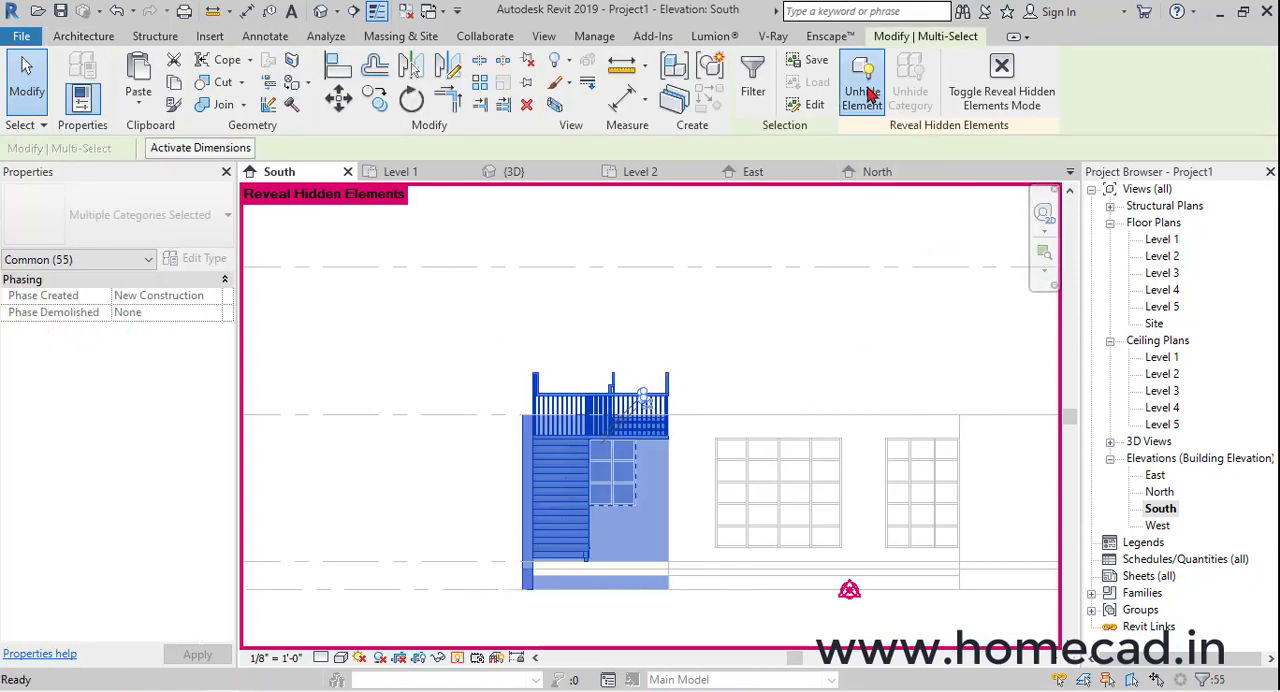
{"action": "left_click", "coordinate": [868, 94]}
{"action": "left_click", "coordinate": [997, 98]}
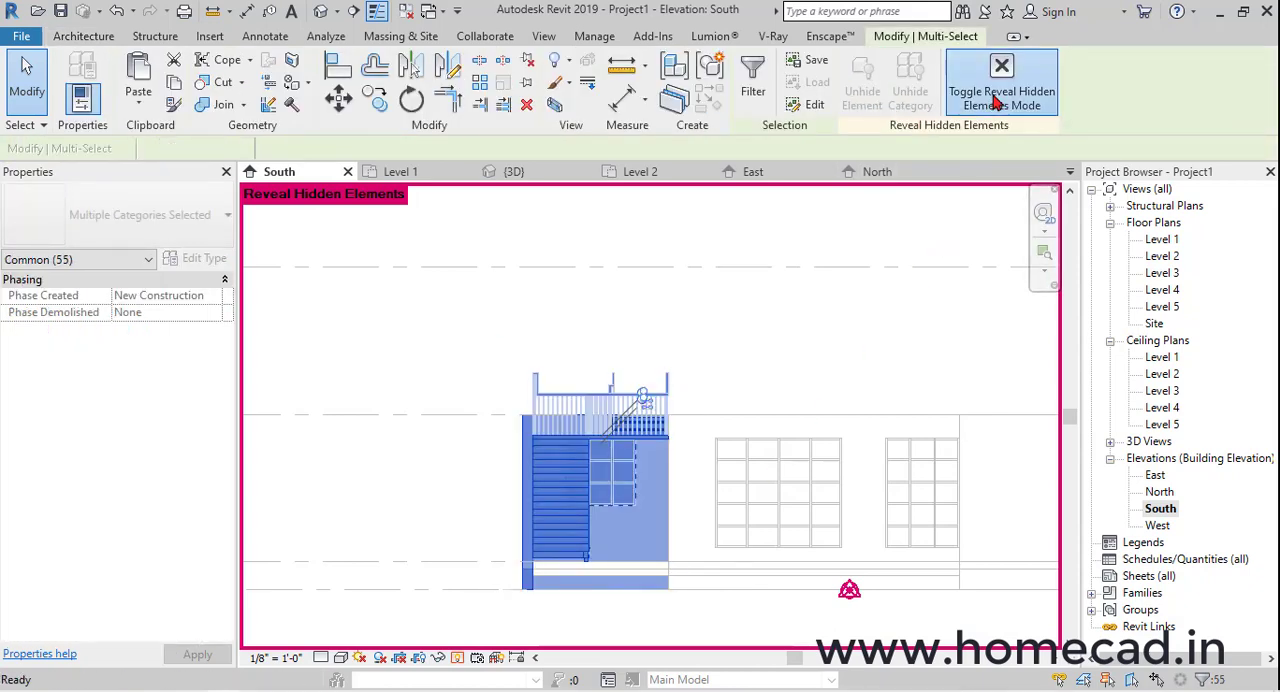
In the South elevation, measure the vertical clearance between the floor and the underside of the stair landing
{"action": "left_click", "coordinate": [320, 11]}
{"action": "middle_click_drag", "start_coordinate": [470, 400], "coordinate": [1150, 470], "text": "shift"}
{"action": "double_click", "coordinate": [1160, 509]}
{"action": "middle_click_drag", "start_coordinate": [820, 403], "coordinate": [530, 386]}
{"action": "key", "text": "d"}
{"action": "key", "text": "i"}
{"action": "scroll", "coordinate": [600, 490], "scroll_direction": "up", "scroll_amount": 4}
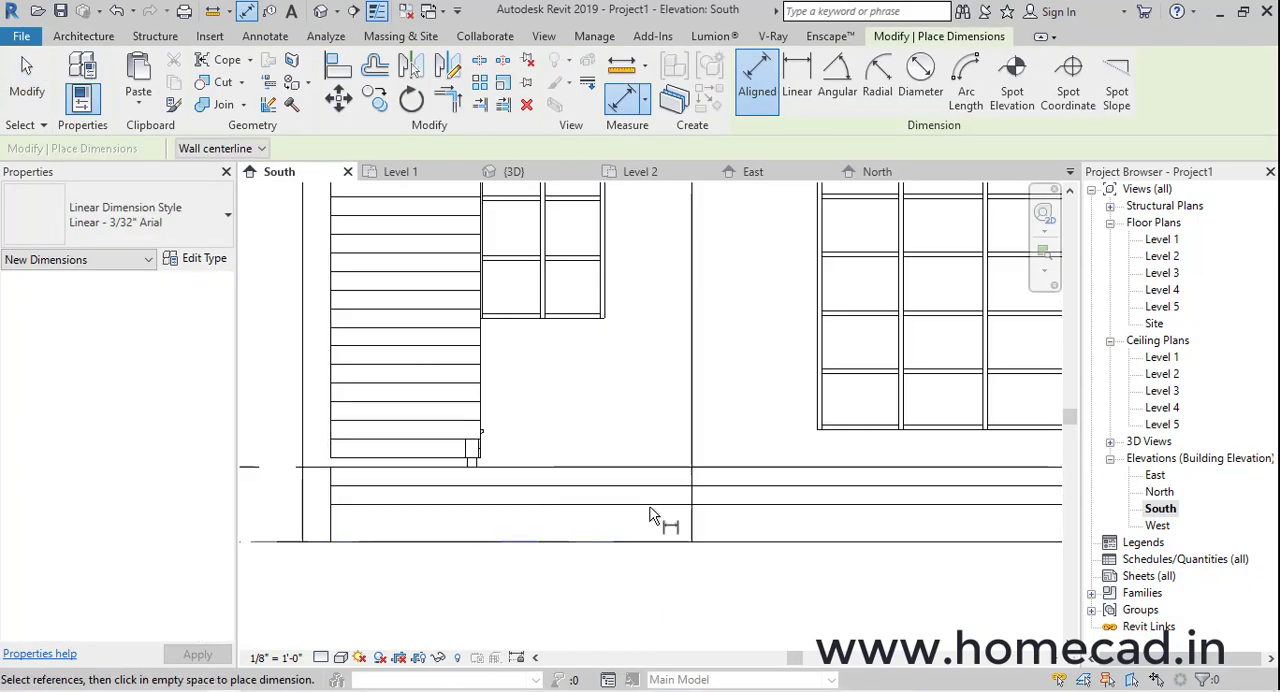
{"action": "middle_click_drag", "start_coordinate": [643, 241], "coordinate": [635, 394]}
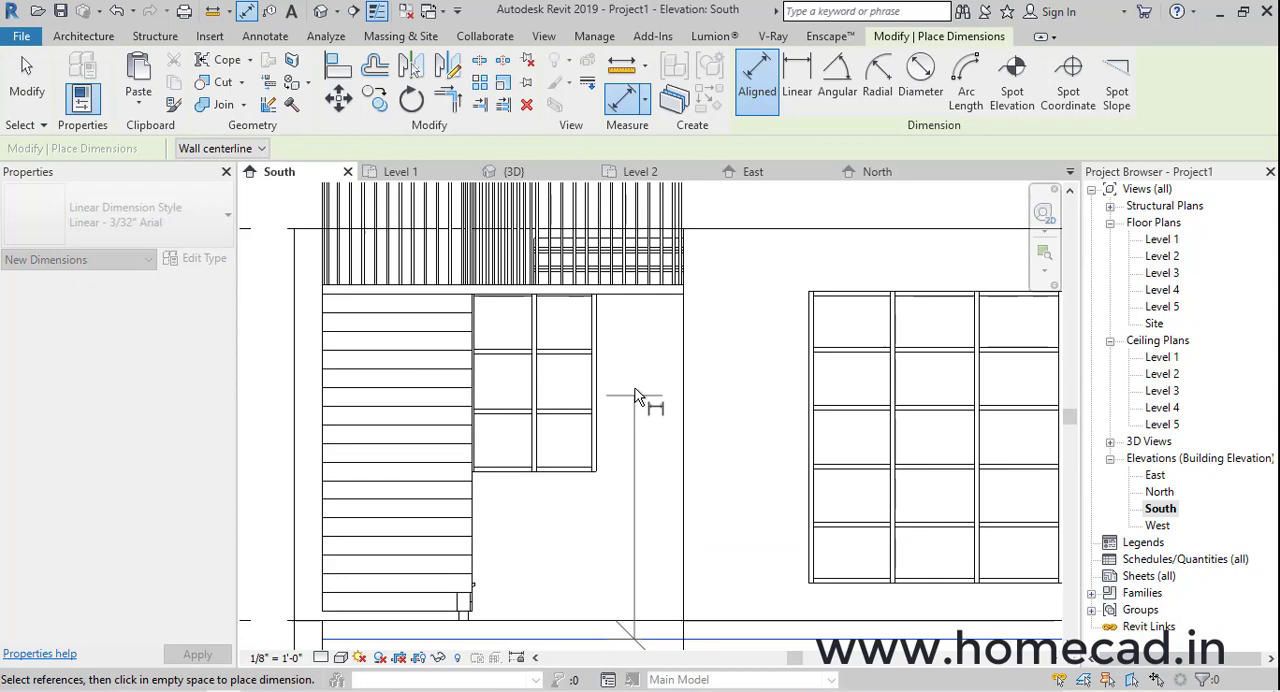
{"action": "left_click", "coordinate": [651, 298]}
{"action": "key", "text": "Escape"}
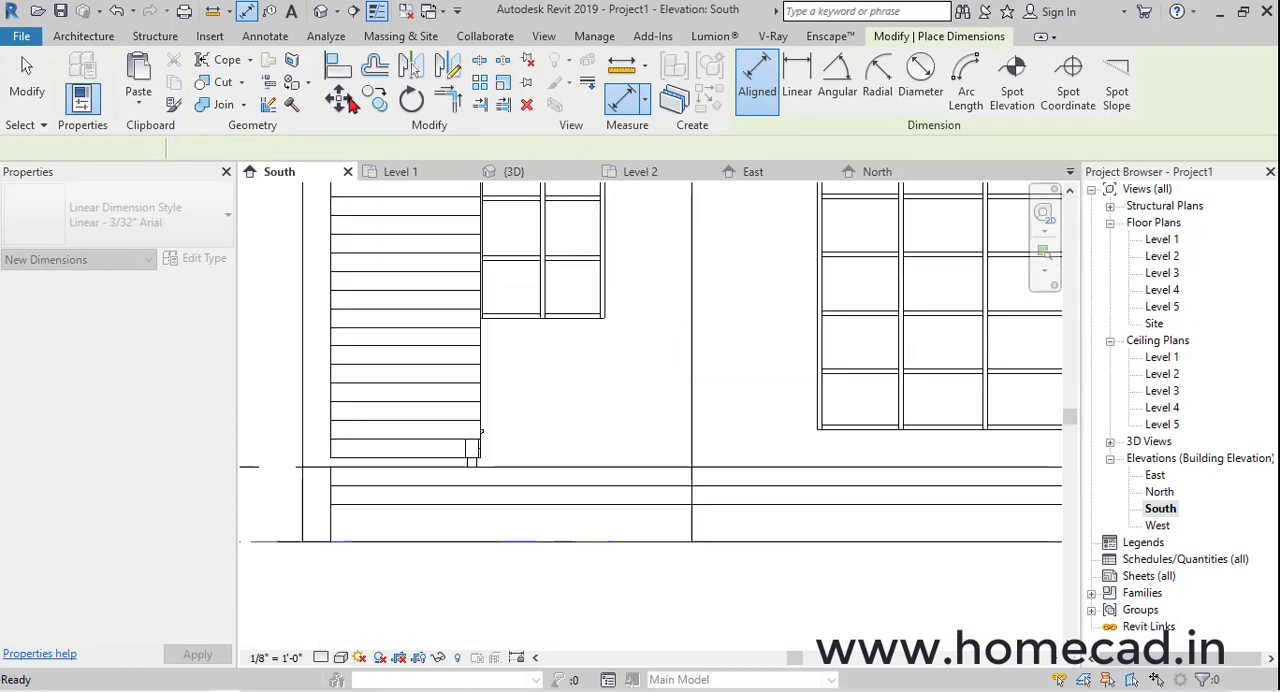
{"action": "key", "text": "Escape"}
{"action": "left_click", "coordinate": [320, 11]}
{"action": "middle_click_drag", "start_coordinate": [618, 455], "coordinate": [494, 492], "text": "shift"}
{"action": "scroll", "coordinate": [453, 484], "scroll_direction": "up", "scroll_amount": 3}
{"action": "left_click", "coordinate": [1164, 256]}
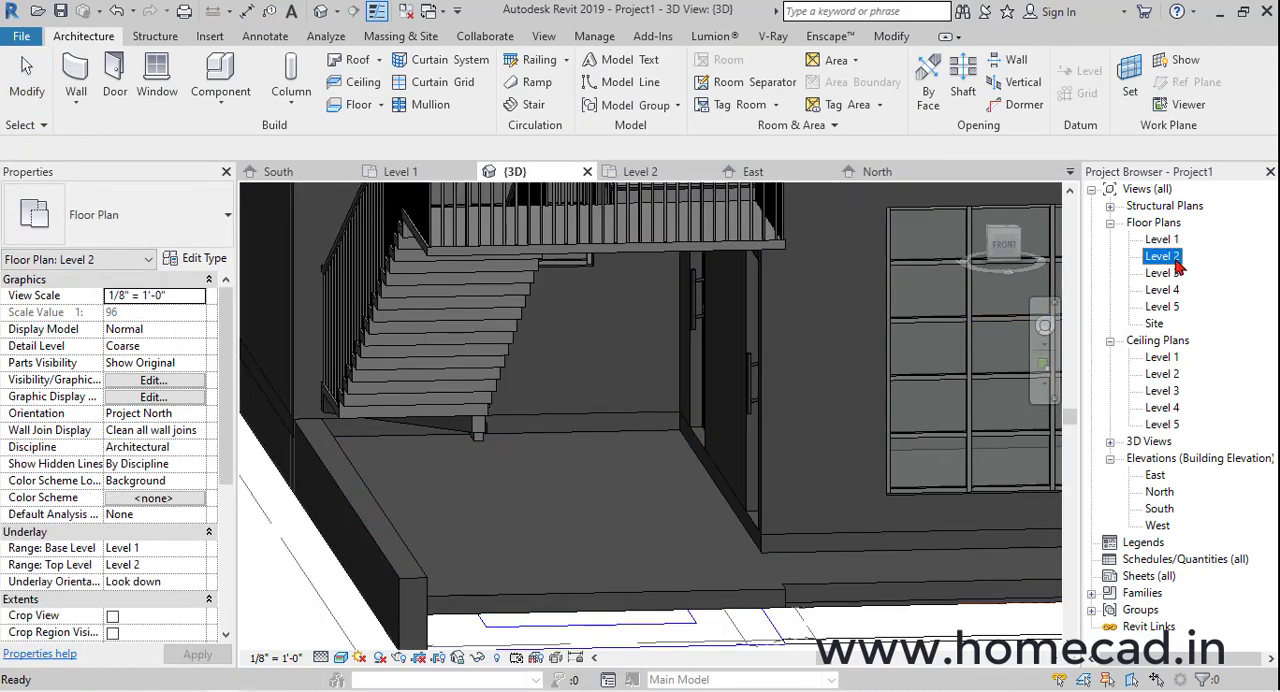
{"action": "double_click", "coordinate": [1164, 256]}
{"action": "scroll", "coordinate": [657, 471], "scroll_direction": "down", "scroll_amount": 3}
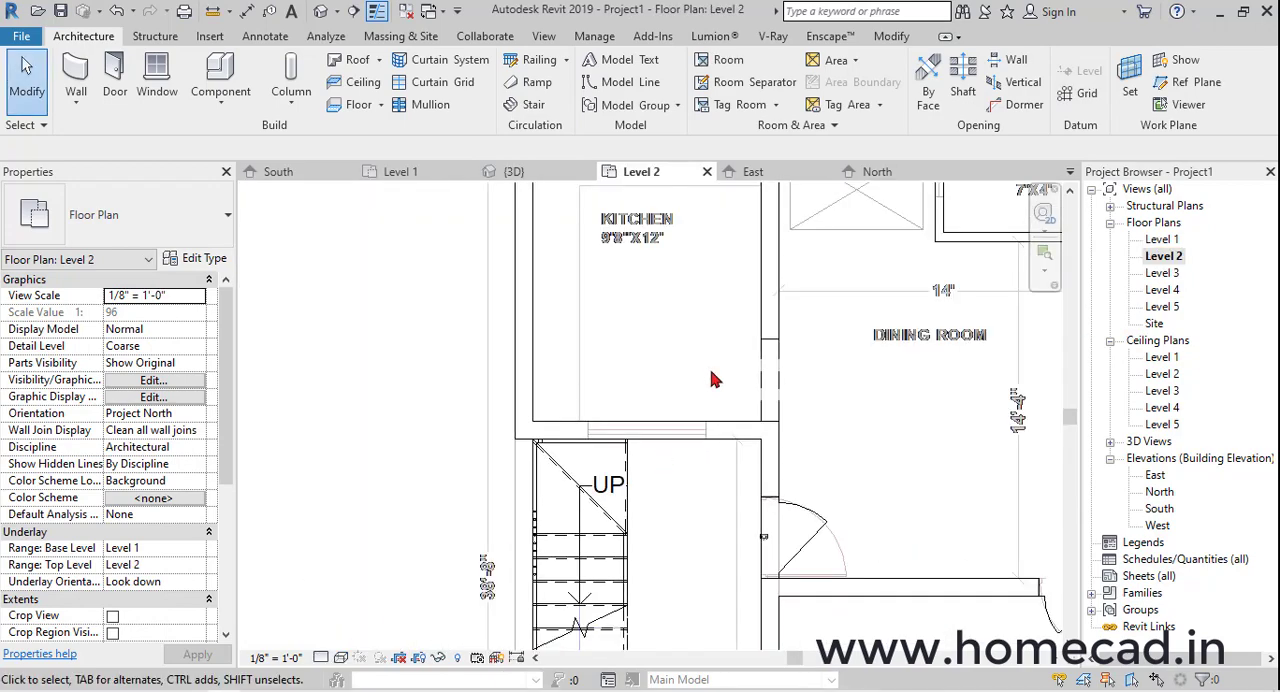
{"action": "left_click", "coordinate": [321, 13]}
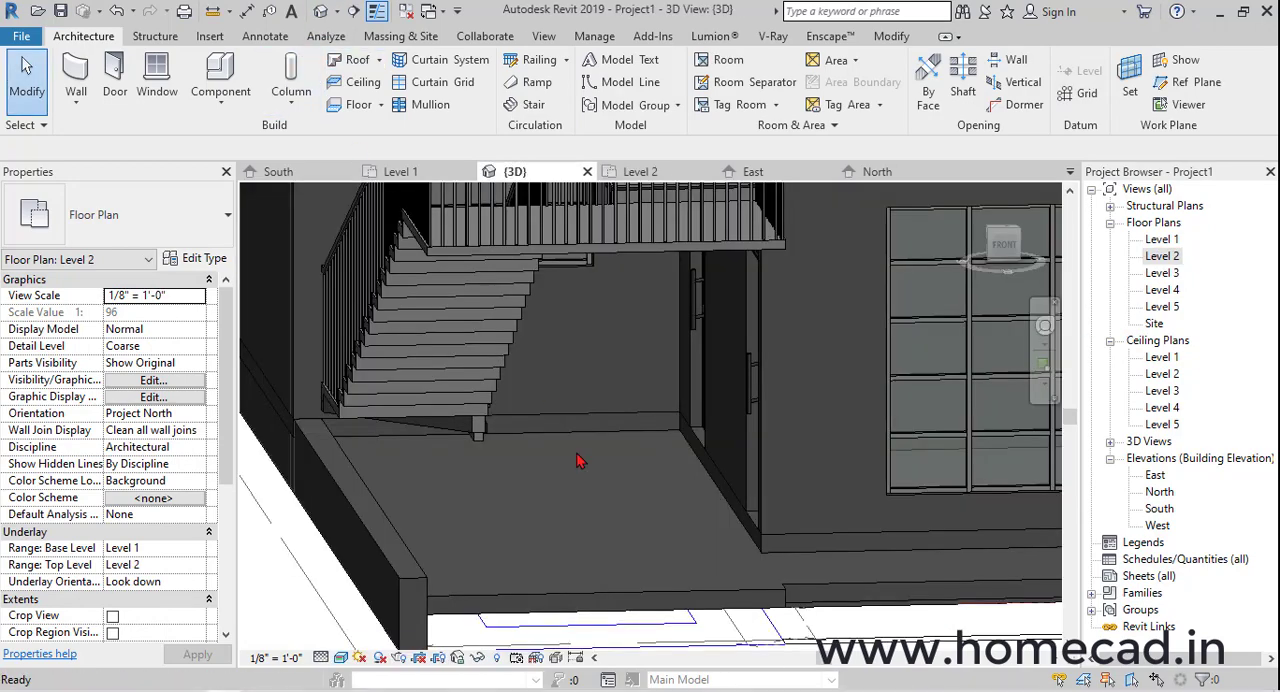
Align the Level 2 floor's boundary edge beside the staircase with the foot of the stair, without attaching walls to the floor
{"action": "middle_click_drag", "start_coordinate": [580, 458], "coordinate": [751, 586], "text": "shift"}
{"action": "left_click", "coordinate": [733, 239]}
{"action": "scroll", "coordinate": [733, 239], "scroll_direction": "down", "scroll_amount": 2}
{"action": "middle_click_drag", "start_coordinate": [735, 241], "coordinate": [752, 192], "text": "shift"}
{"action": "left_click", "coordinate": [758, 108]}
{"action": "middle_click_drag", "start_coordinate": [835, 357], "coordinate": [712, 428], "text": "shift"}
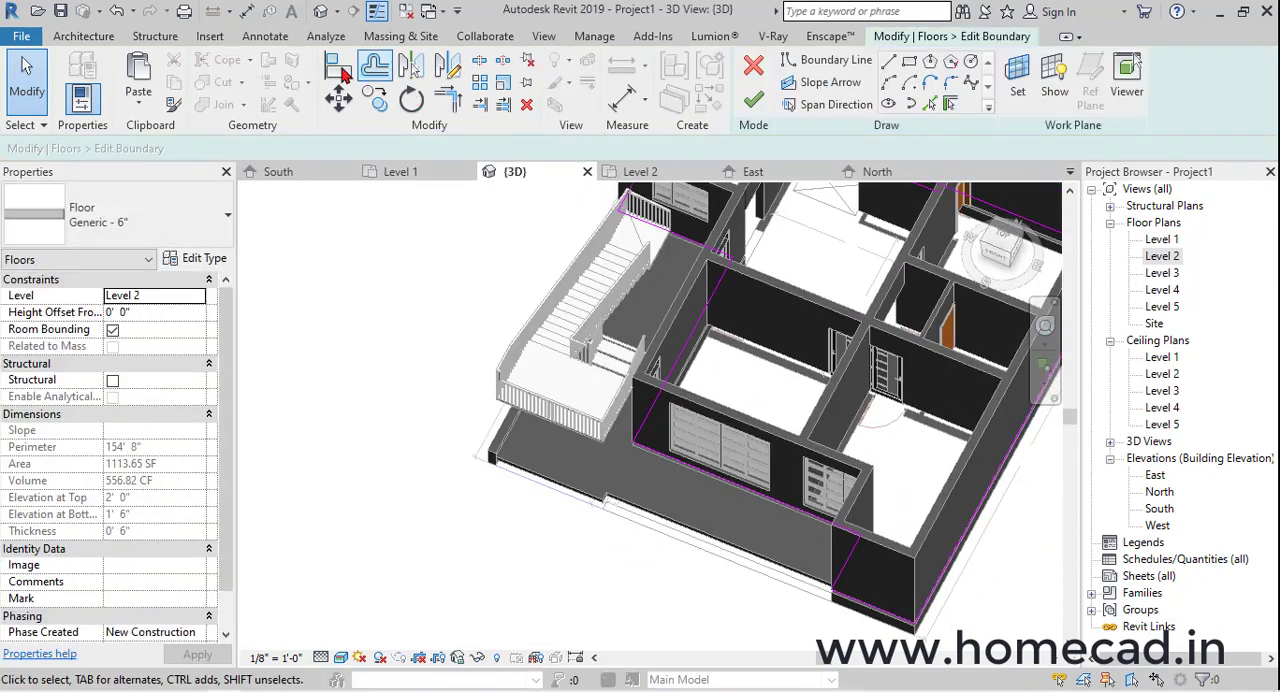
{"action": "left_click", "coordinate": [338, 66]}
{"action": "scroll", "coordinate": [610, 272], "scroll_direction": "up", "scroll_amount": 5}
{"action": "scroll", "coordinate": [591, 268], "scroll_direction": "up", "scroll_amount": 3}
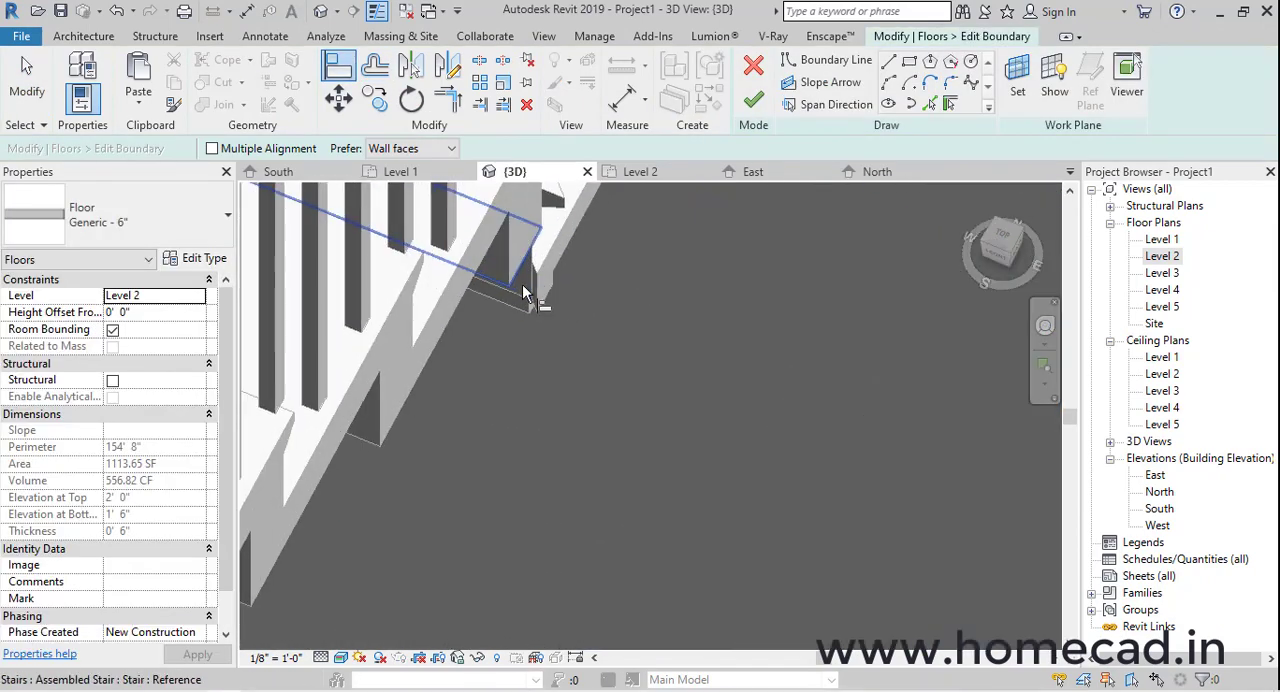
{"action": "left_click", "coordinate": [527, 290]}
{"action": "scroll", "coordinate": [527, 290], "scroll_direction": "down", "scroll_amount": 2}
{"action": "middle_click_drag", "start_coordinate": [527, 290], "coordinate": [433, 508]}
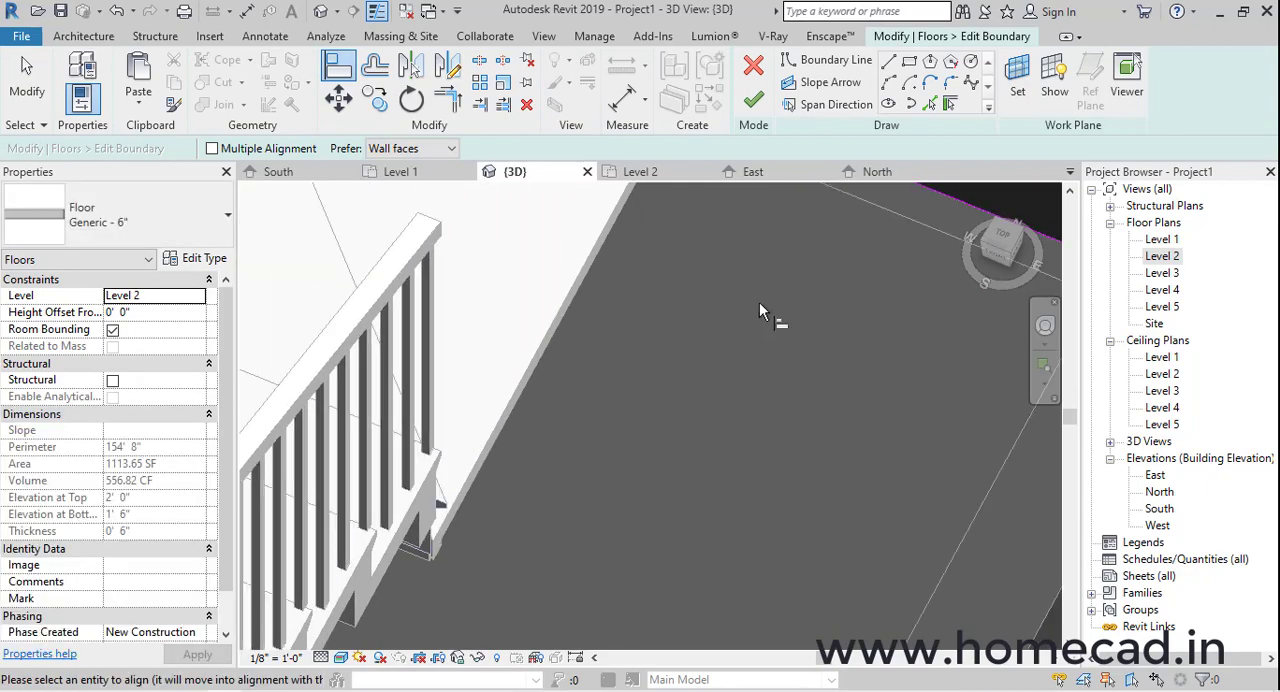
{"action": "scroll", "coordinate": [759, 302], "scroll_direction": "down", "scroll_amount": 2}
{"action": "middle_click_drag", "start_coordinate": [771, 271], "coordinate": [760, 218], "text": "shift"}
{"action": "left_click", "coordinate": [752, 106]}
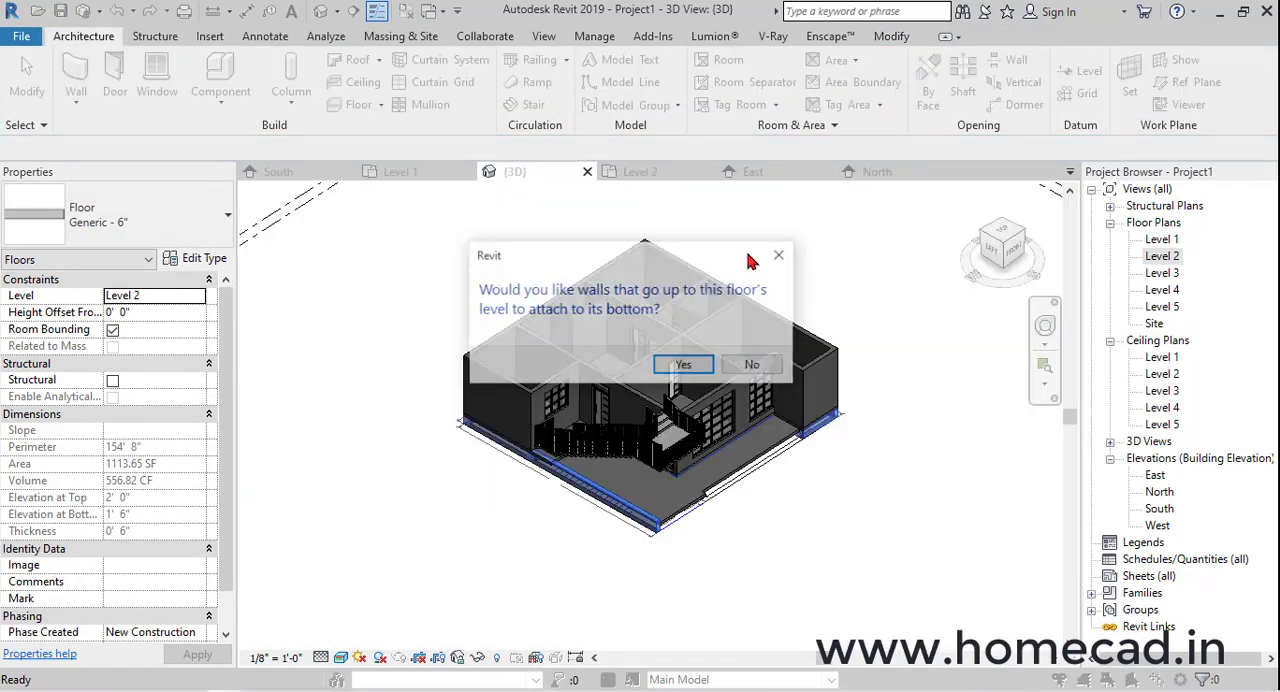
{"action": "left_click", "coordinate": [757, 366]}
{"action": "key", "text": "Escape"}
{"action": "scroll", "coordinate": [818, 378], "scroll_direction": "down", "scroll_amount": 2}
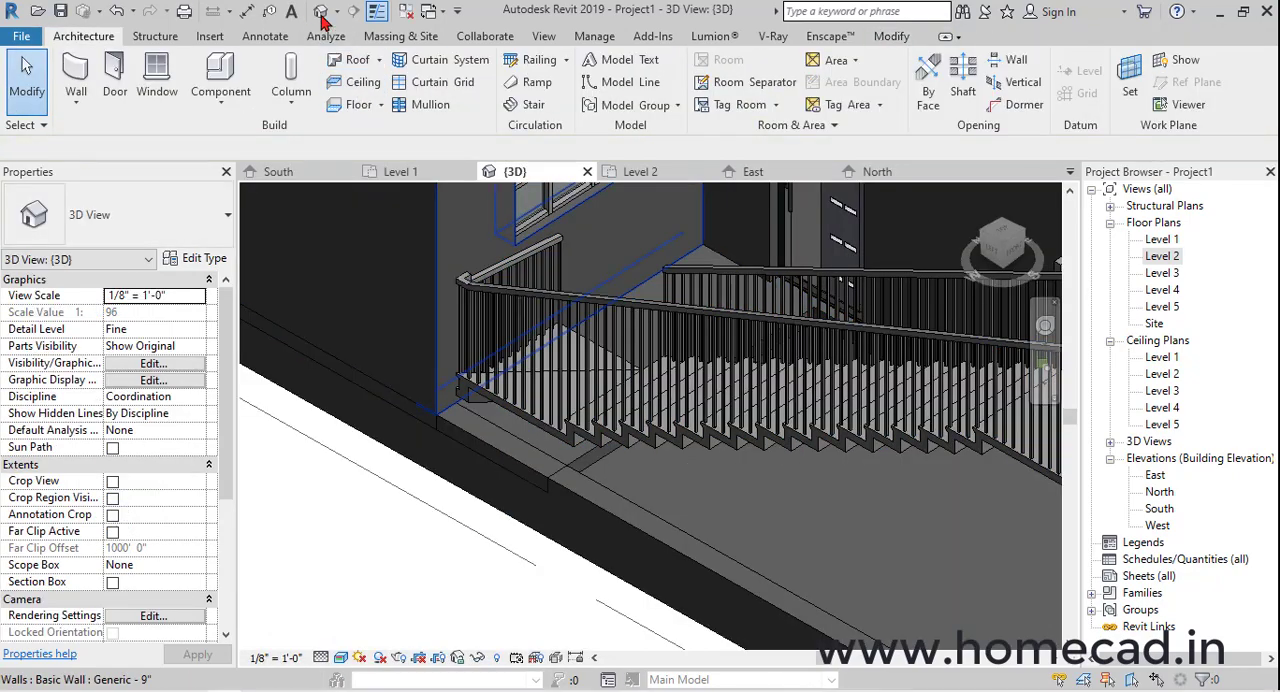
Extend the same Level 2 floor edge to align with the near side of the 3.5'x7' entrance door, without attaching walls
{"action": "scroll", "coordinate": [533, 387], "scroll_direction": "down", "scroll_amount": 2}
{"action": "middle_click_drag", "start_coordinate": [533, 387], "coordinate": [845, 335], "text": "shift"}
{"action": "scroll", "coordinate": [553, 388], "scroll_direction": "up", "scroll_amount": 4}
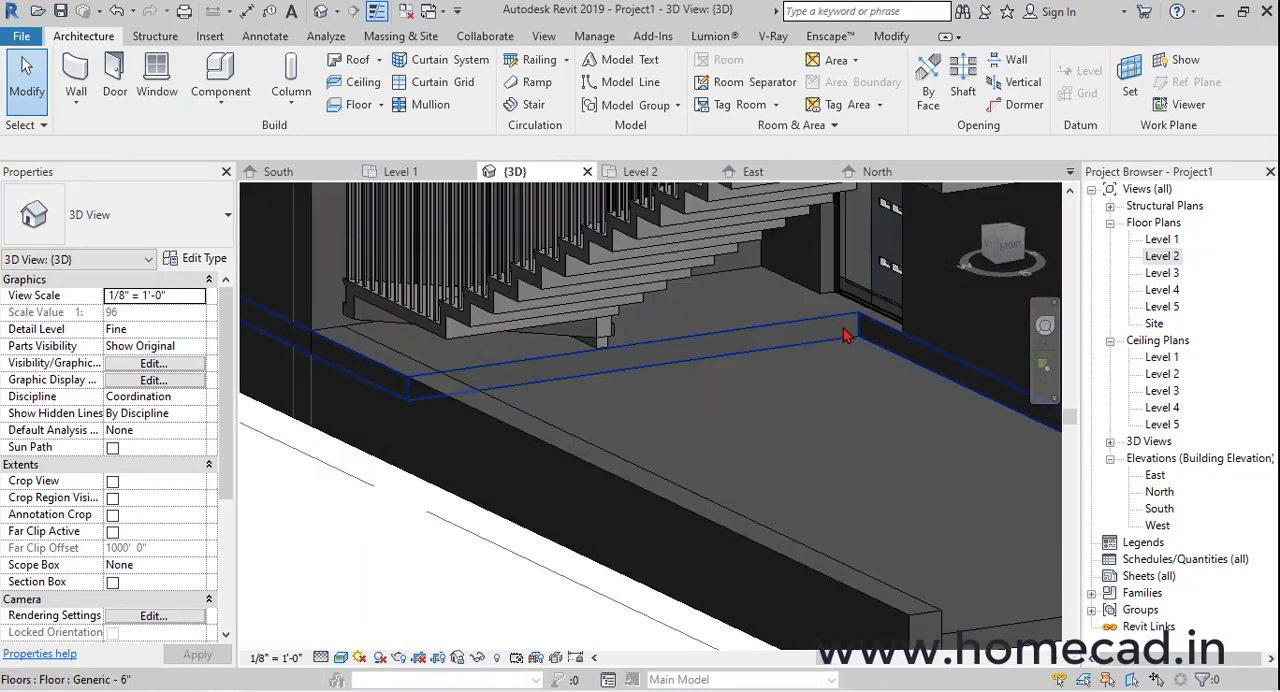
{"action": "scroll", "coordinate": [912, 325], "scroll_direction": "up", "scroll_amount": 2}
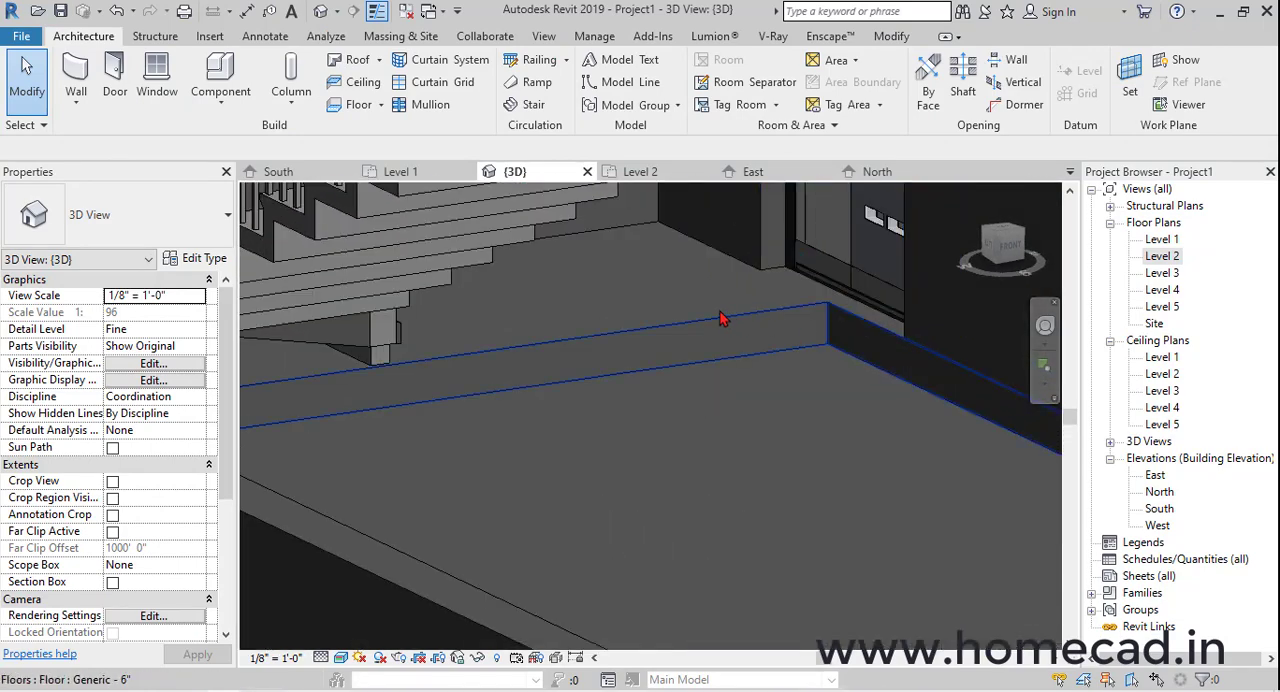
{"action": "left_click", "coordinate": [723, 318]}
{"action": "left_click", "coordinate": [759, 97]}
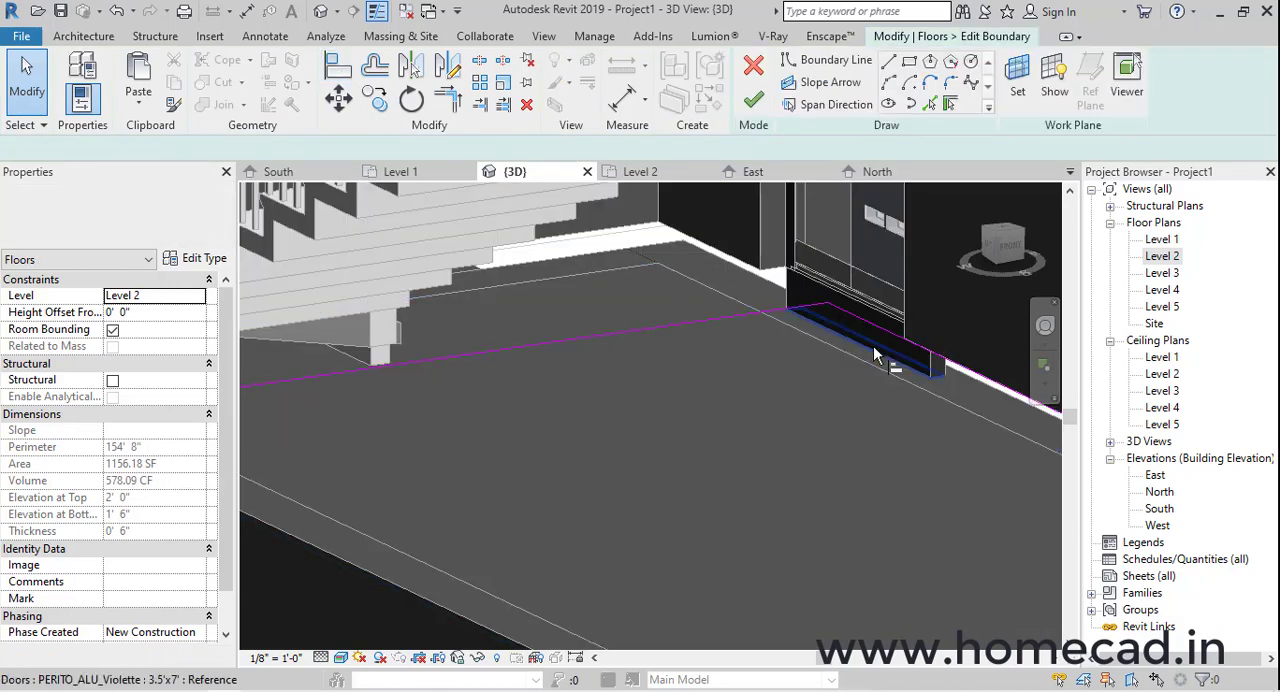
{"action": "scroll", "coordinate": [873, 346], "scroll_direction": "up", "scroll_amount": 2}
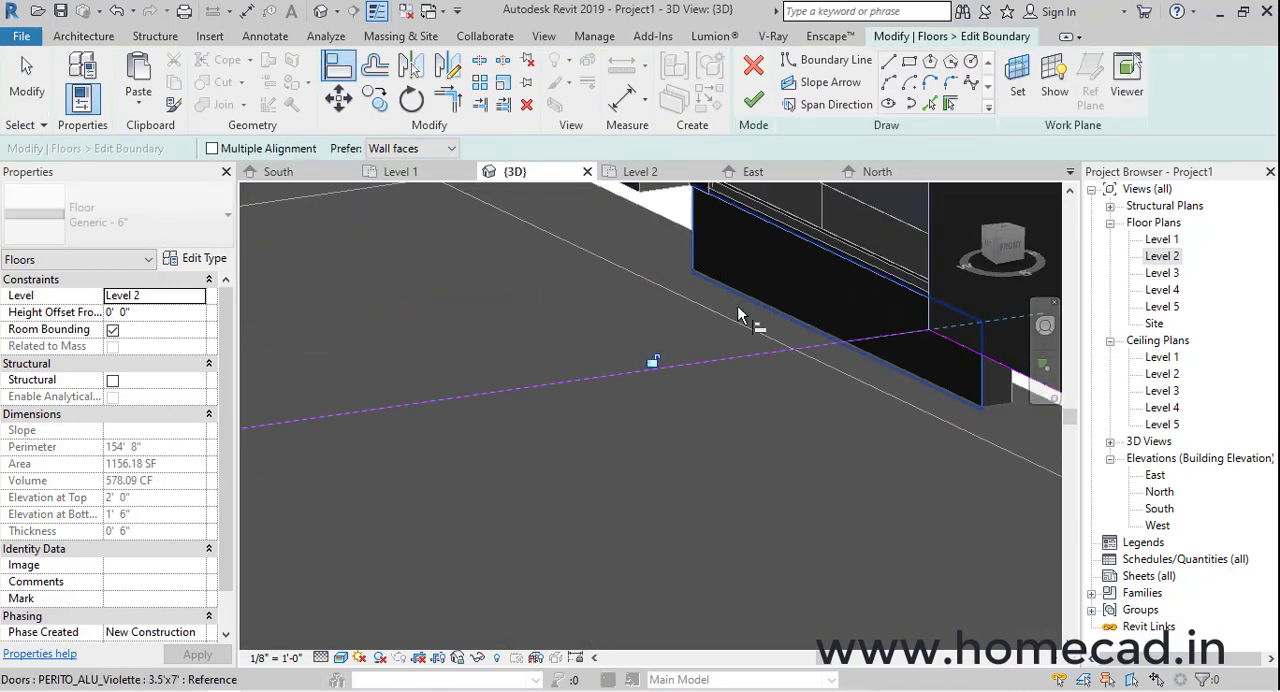
{"action": "left_click", "coordinate": [753, 99]}
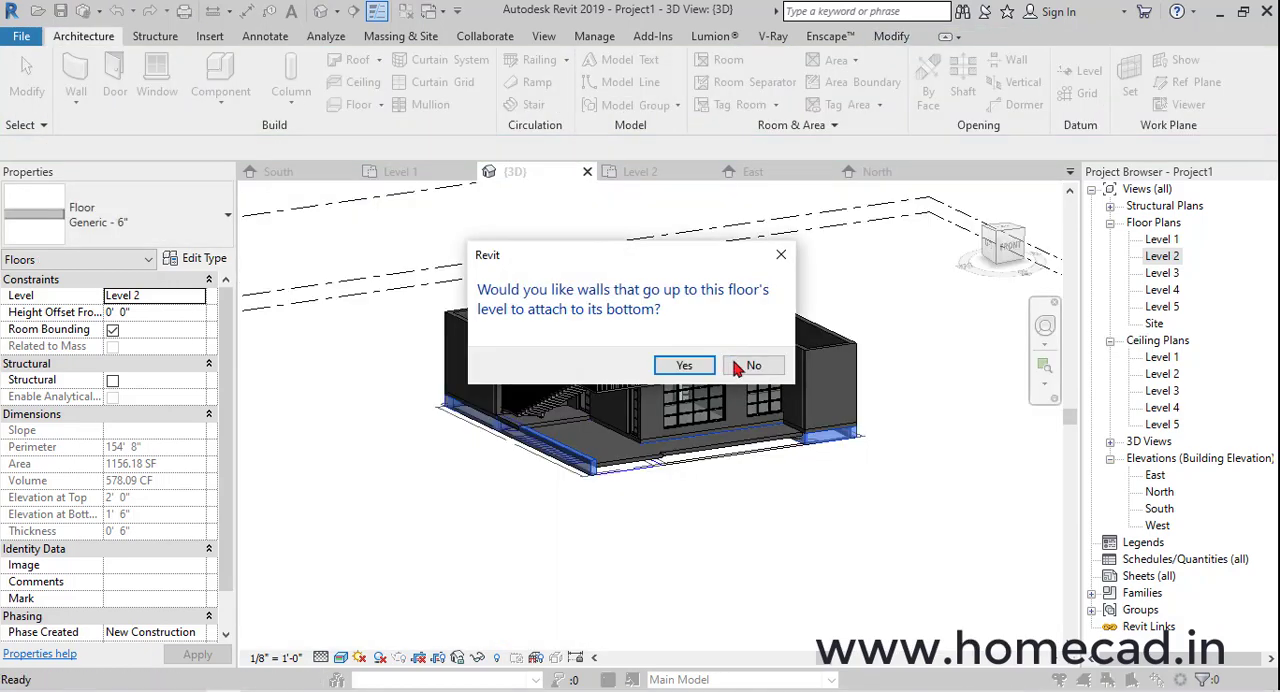
{"action": "left_click", "coordinate": [740, 367]}
{"action": "scroll", "coordinate": [620, 354], "scroll_direction": "up", "scroll_amount": 5}
{"action": "key", "text": "Escape"}
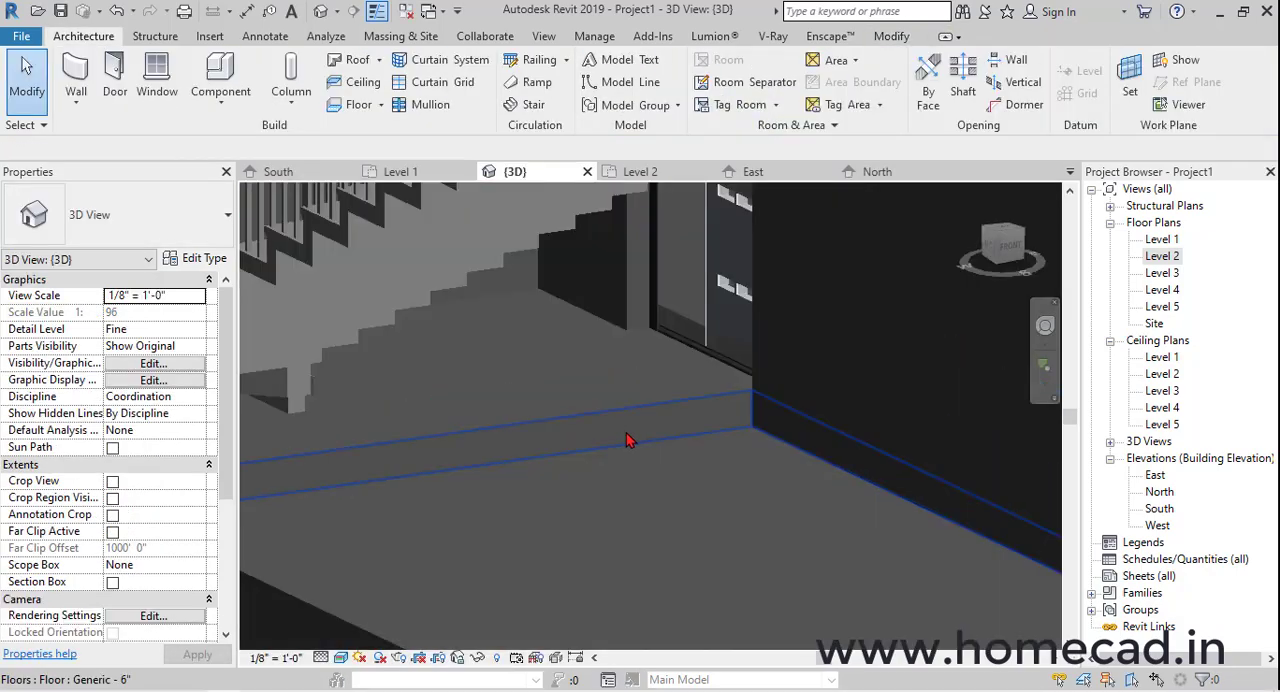
Set up a new Generic - 9" wall in the Level 2 plan with base and top offsets of 0' 0", up to Level 3
{"action": "scroll", "coordinate": [628, 441], "scroll_direction": "down", "scroll_amount": 5}
{"action": "middle_click_drag", "start_coordinate": [628, 441], "coordinate": [800, 480], "text": "shift"}
{"action": "scroll", "coordinate": [667, 467], "scroll_direction": "down", "scroll_amount": 4}
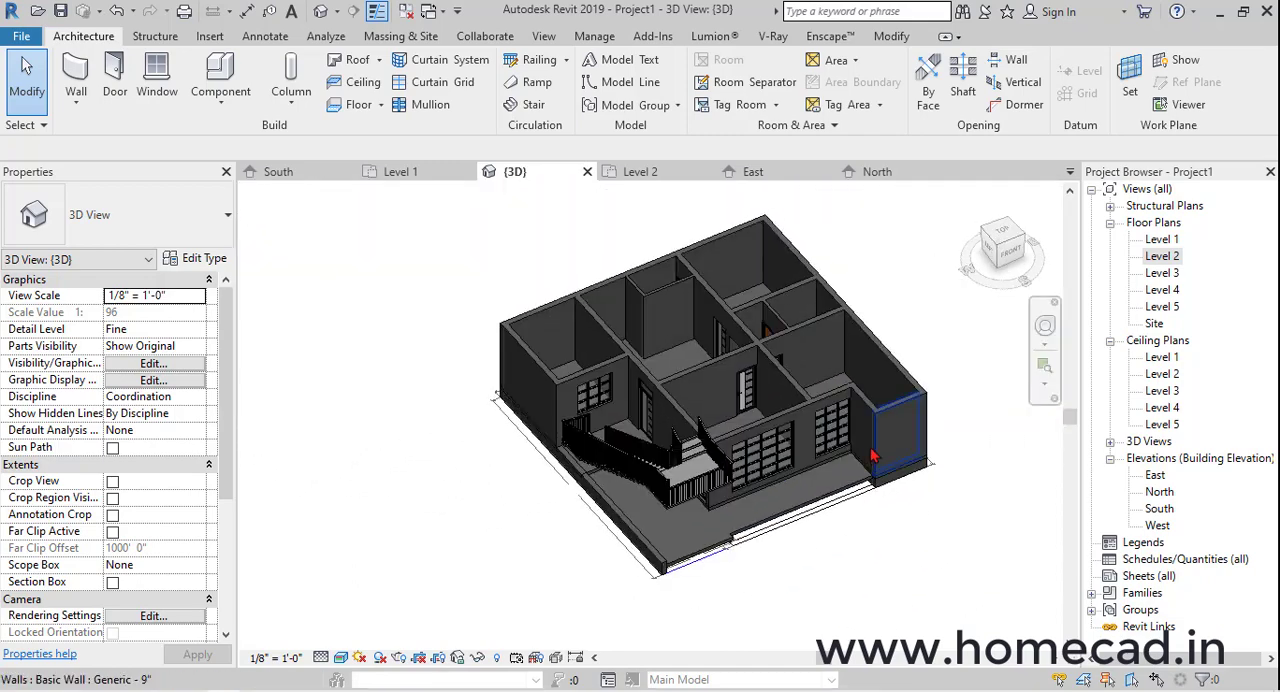
{"action": "scroll", "coordinate": [872, 456], "scroll_direction": "up", "scroll_amount": 3}
{"action": "left_click", "coordinate": [857, 400]}
{"action": "middle_click_drag", "start_coordinate": [857, 400], "coordinate": [1096, 318], "text": "shift"}
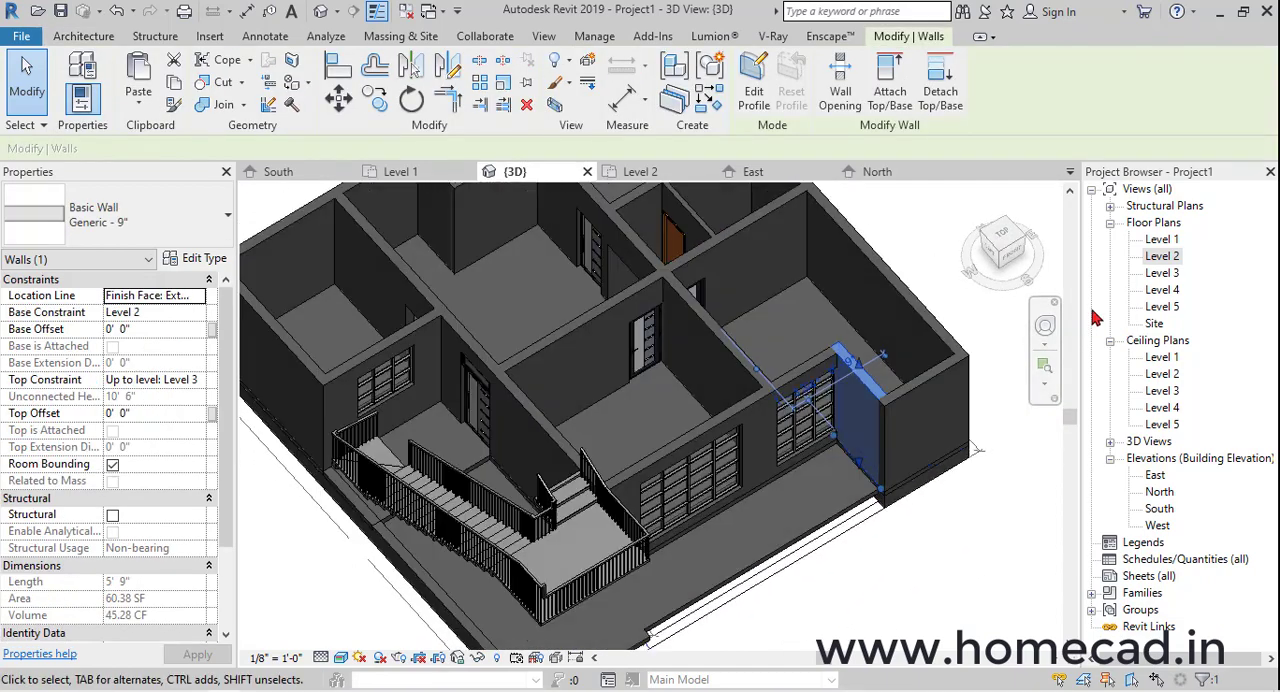
{"action": "double_click", "coordinate": [1162, 256]}
{"action": "scroll", "coordinate": [760, 480], "scroll_direction": "down", "scroll_amount": 3}
{"action": "scroll", "coordinate": [750, 528], "scroll_direction": "up", "scroll_amount": 1}
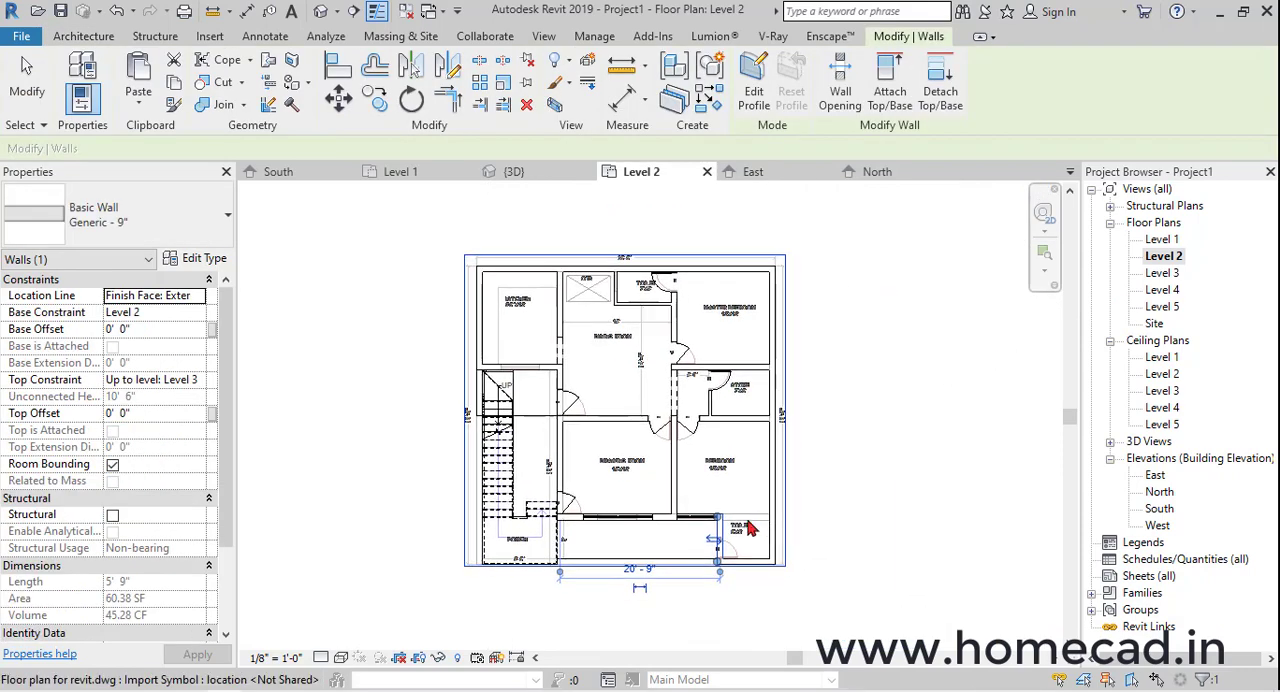
{"action": "key", "text": "Escape"}
{"action": "scroll", "coordinate": [726, 520], "scroll_direction": "up", "scroll_amount": 5}
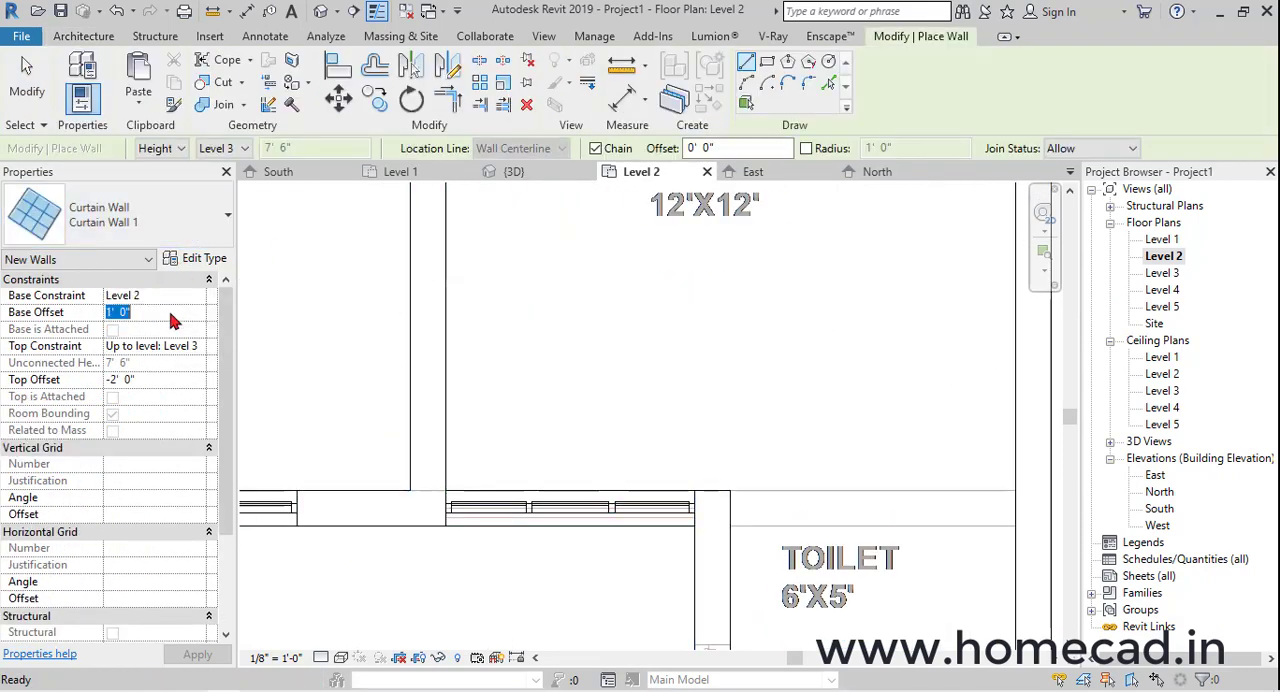
{"action": "left_click", "coordinate": [194, 230]}
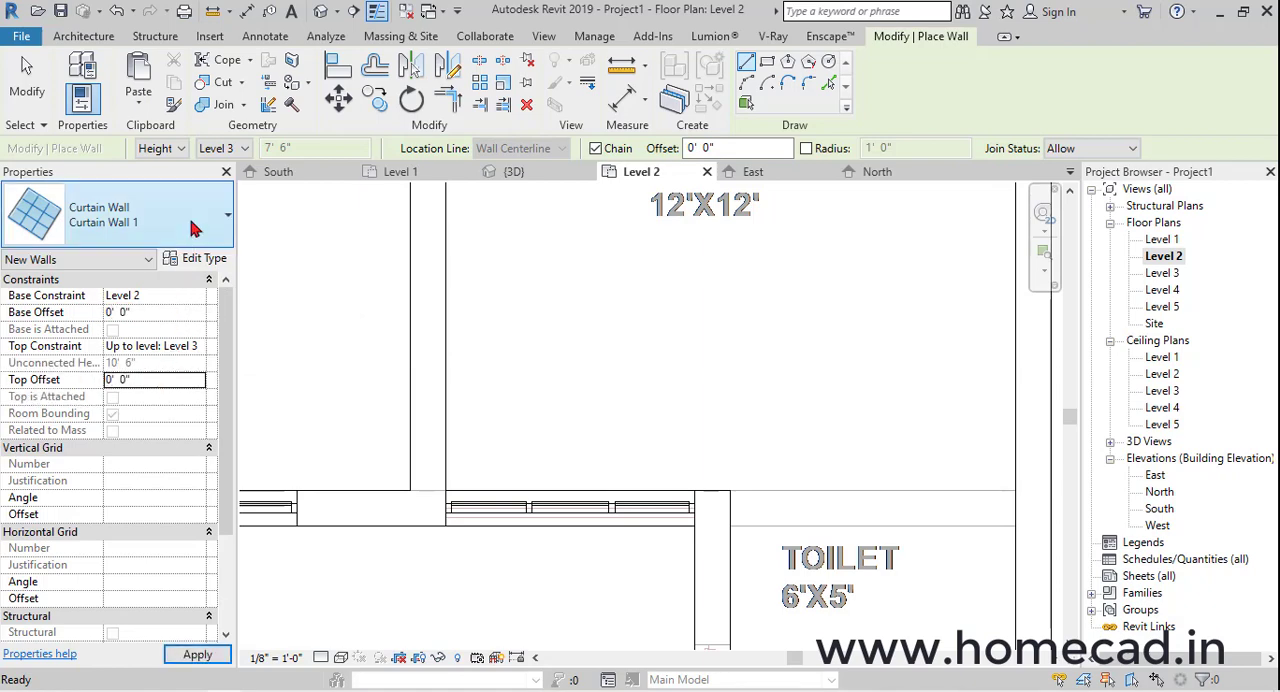
{"action": "left_click", "coordinate": [194, 230]}
{"action": "scroll", "coordinate": [163, 348], "scroll_direction": "up", "scroll_amount": 8}
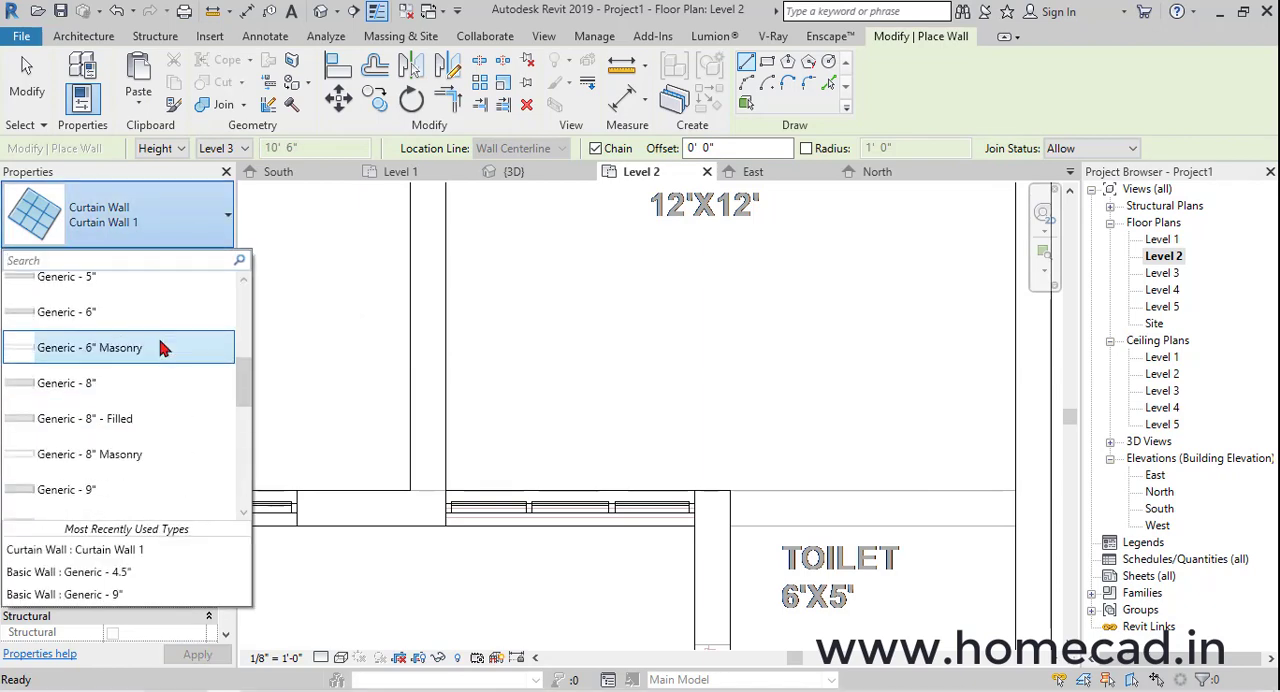
{"action": "scroll", "coordinate": [141, 347], "scroll_direction": "down", "scroll_amount": 4}
{"action": "left_click", "coordinate": [118, 438]}
Draw the wall between the toilet and the bedroom, from the toilet's door-side wall to the exterior wall
{"action": "middle_click_drag", "start_coordinate": [784, 506], "coordinate": [442, 346]}
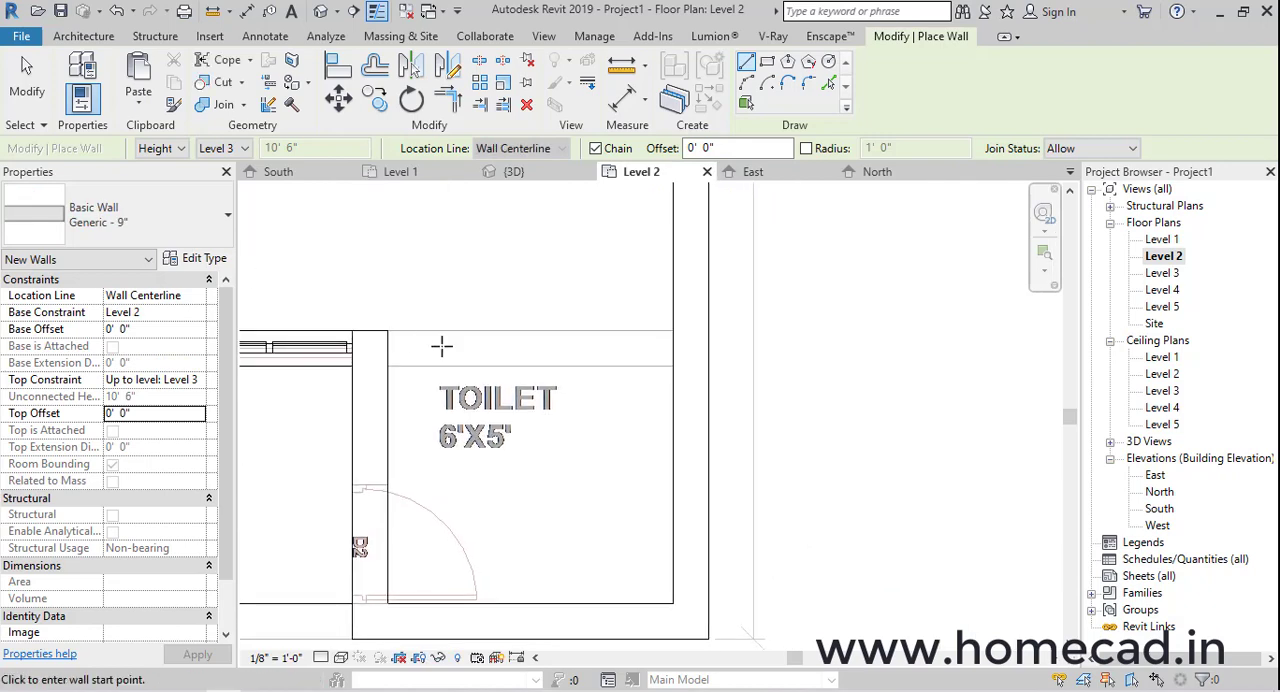
{"action": "left_click", "coordinate": [388, 331]}
{"action": "key", "text": "Escape"}
{"action": "key", "text": "Escape"}
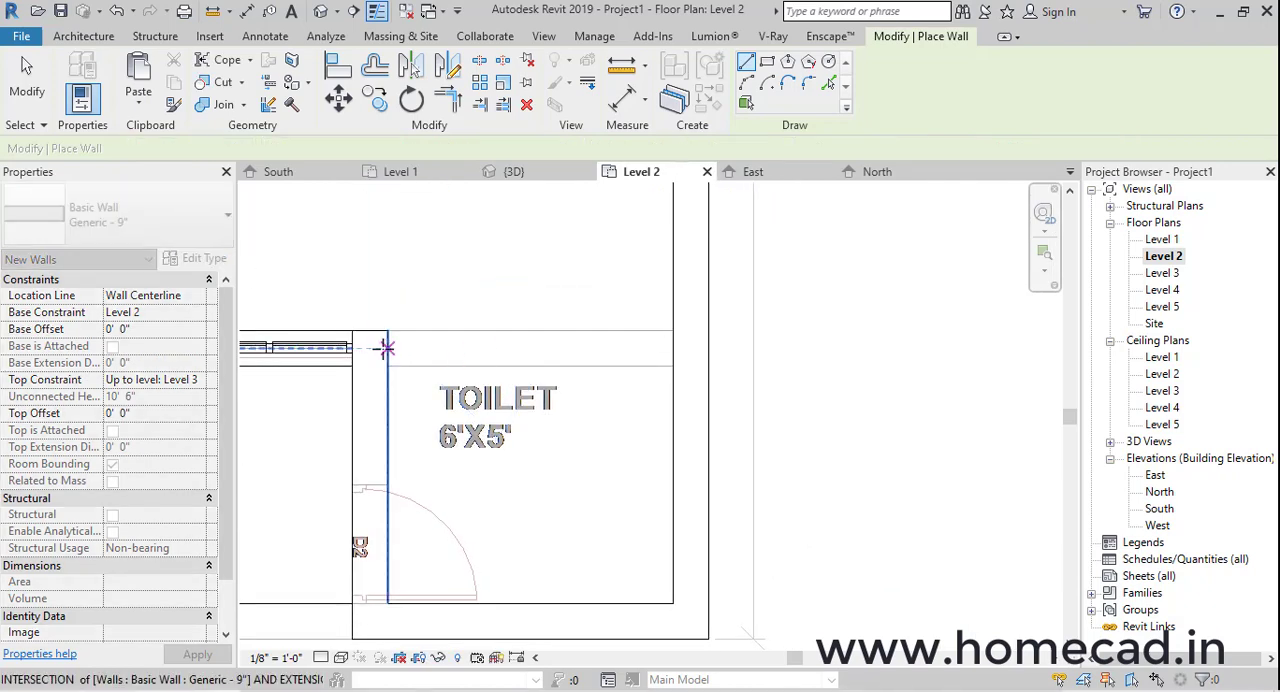
{"action": "left_click", "coordinate": [388, 348]}
{"action": "left_click", "coordinate": [674, 348]}
{"action": "key", "text": "Escape"}
{"action": "scroll", "coordinate": [600, 420], "scroll_direction": "down", "scroll_amount": 2}
{"action": "middle_click_drag", "start_coordinate": [600, 420], "coordinate": [687, 420]}
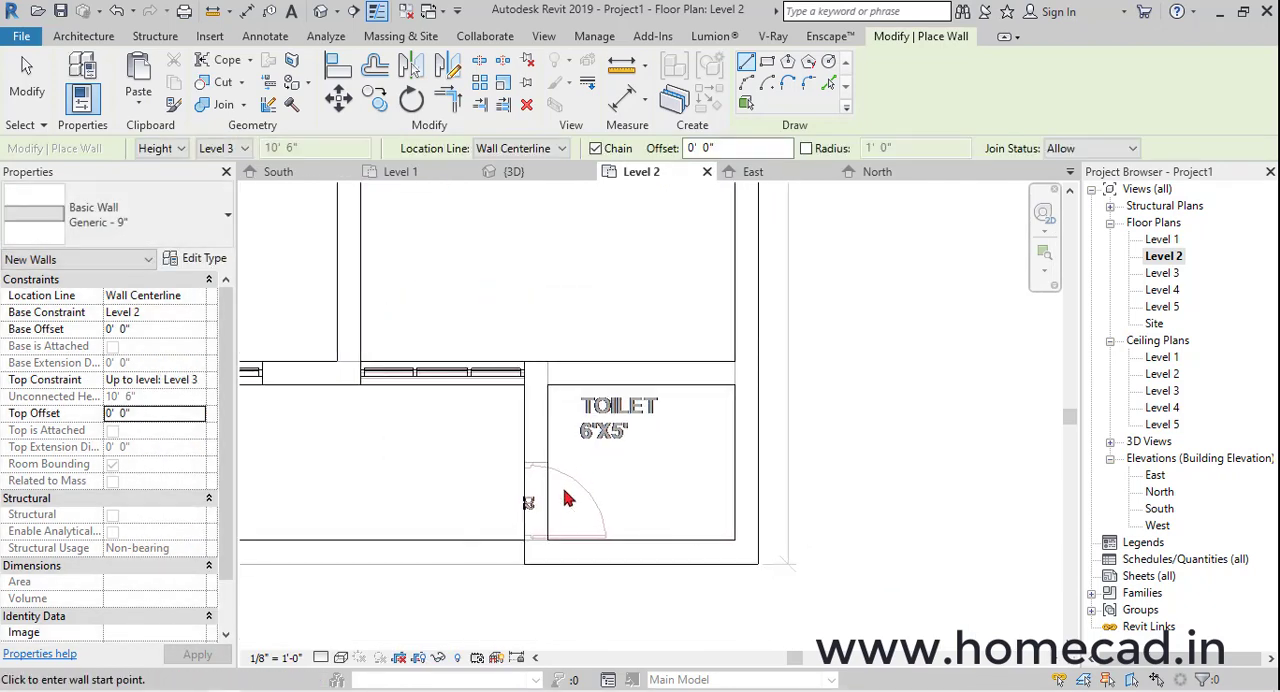
{"action": "key", "text": "Escape"}
Place a 30" x 84" single flush wood door, matching the store's, in the toilet side wall and align it with the adjoining wall's inner face
{"action": "scroll", "coordinate": [552, 500], "scroll_direction": "down", "scroll_amount": 4}
{"action": "middle_click_drag", "start_coordinate": [548, 265], "coordinate": [605, 457]}
{"action": "left_click", "coordinate": [614, 328]}
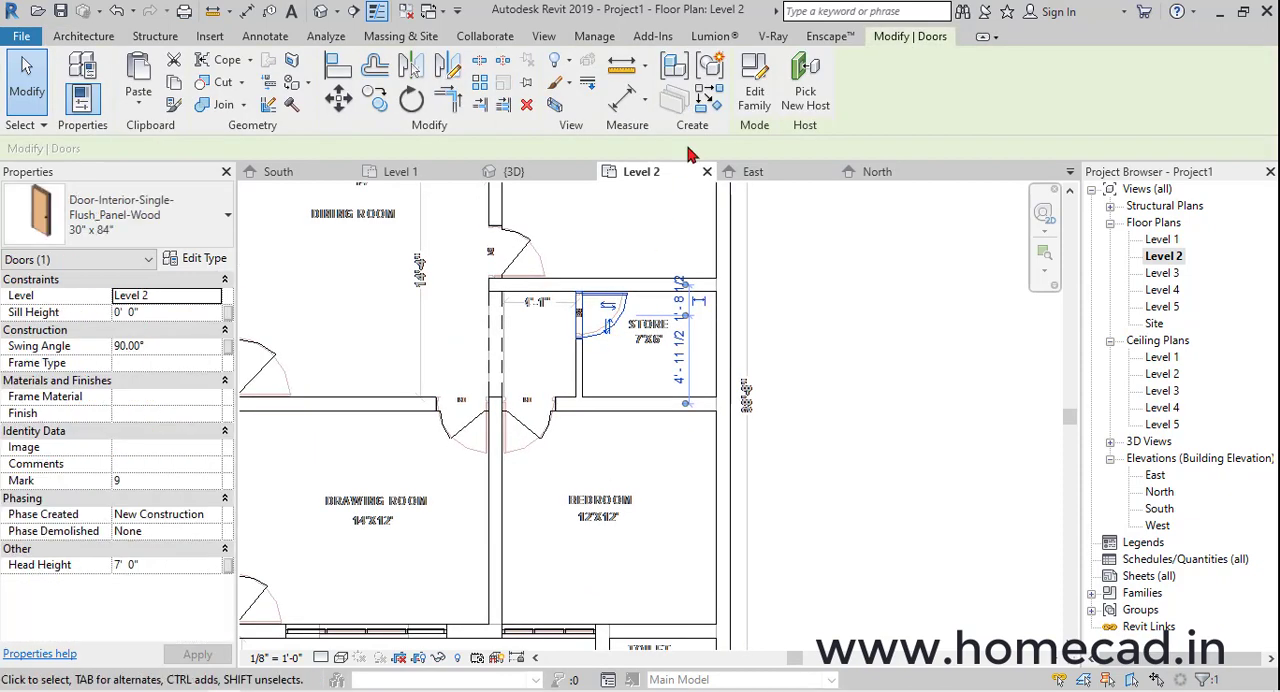
{"action": "middle_click_drag", "start_coordinate": [663, 546], "coordinate": [691, 283]}
{"action": "scroll", "coordinate": [655, 410], "scroll_direction": "up", "scroll_amount": 5}
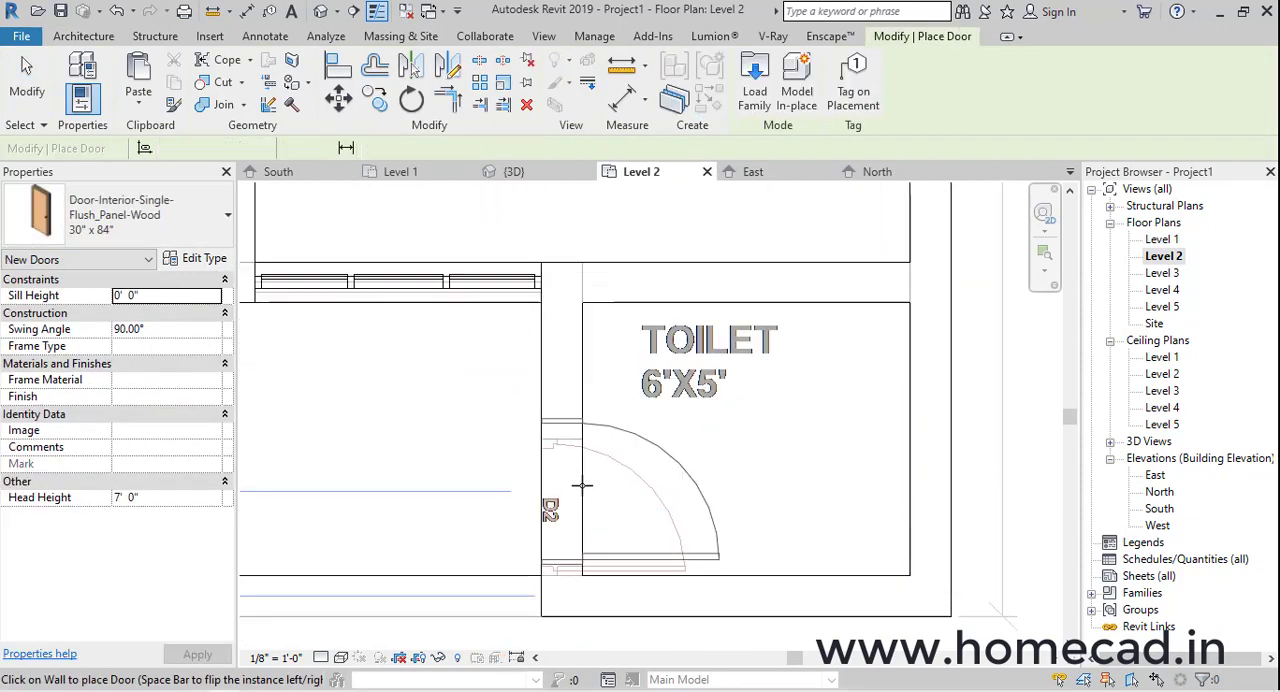
{"action": "left_click", "coordinate": [340, 68]}
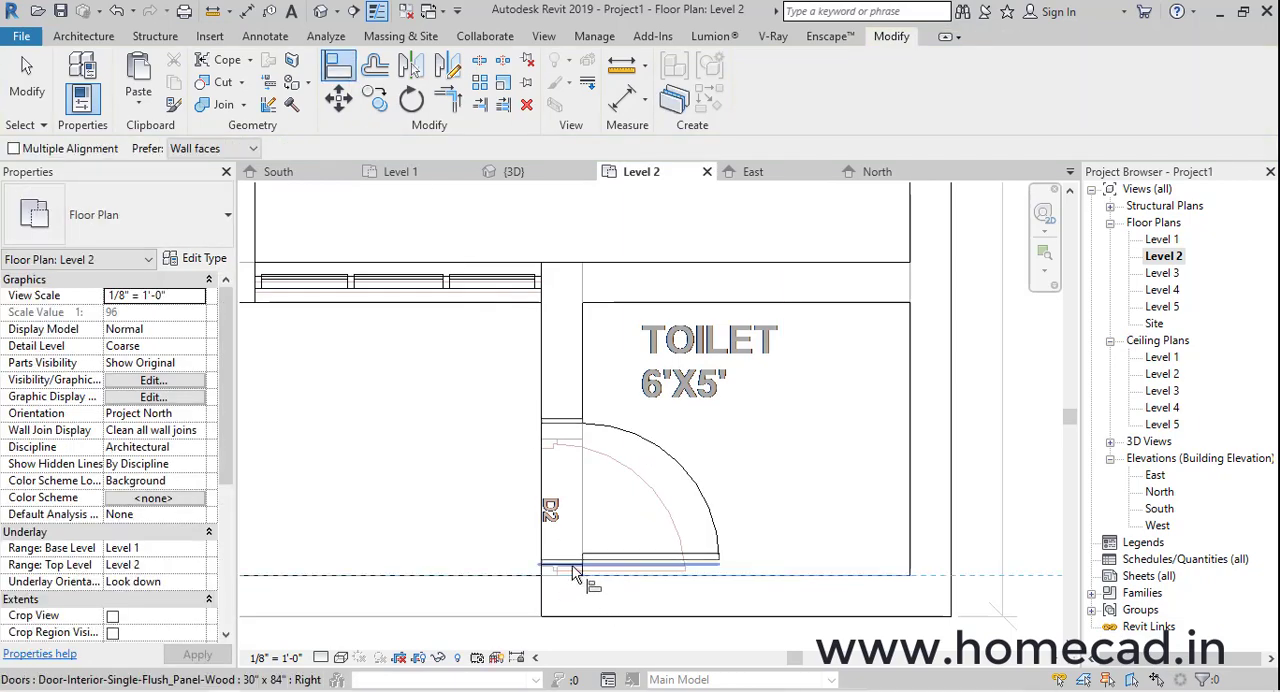
{"action": "left_click", "coordinate": [573, 567]}
Extend the Level 2 floor boundary about 1' 1" outside the toilet door, from the toilet wall's inner face line to the window wall
{"action": "left_click", "coordinate": [320, 12]}
{"action": "scroll", "coordinate": [590, 469], "scroll_direction": "down", "scroll_amount": 3}
{"action": "middle_click_drag", "start_coordinate": [819, 398], "coordinate": [829, 424], "text": "shift"}
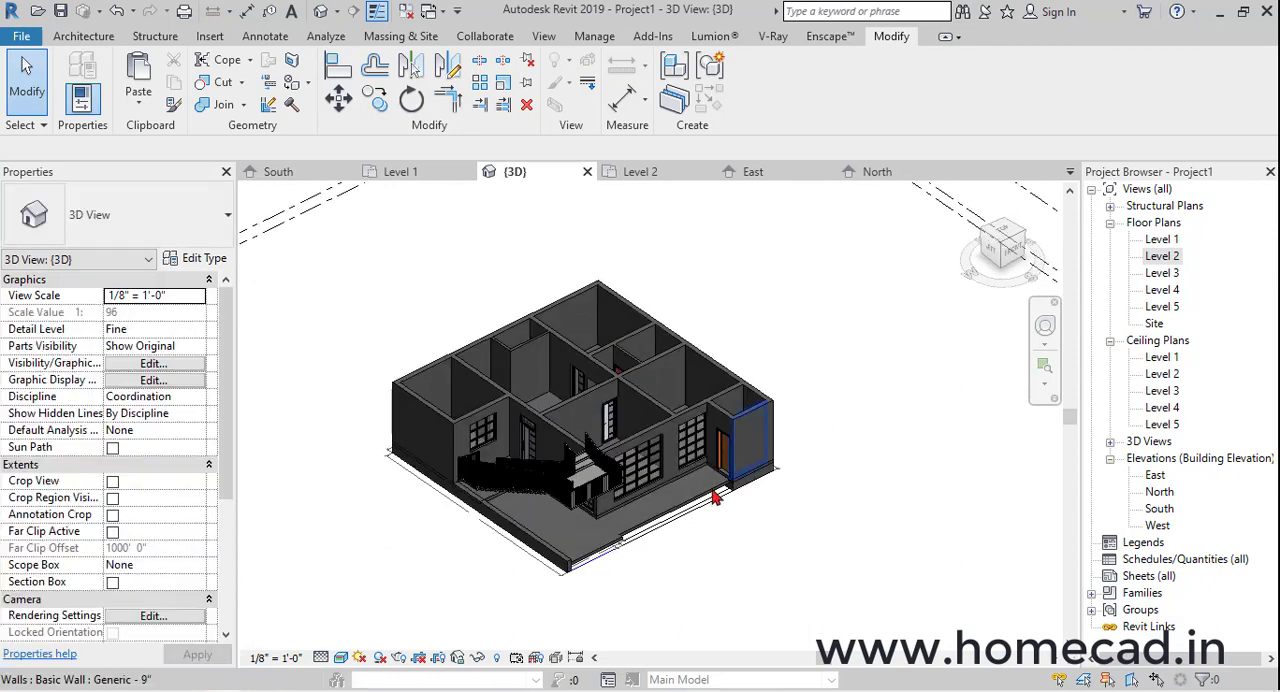
{"action": "scroll", "coordinate": [716, 497], "scroll_direction": "up", "scroll_amount": 6}
{"action": "left_click", "coordinate": [737, 450]}
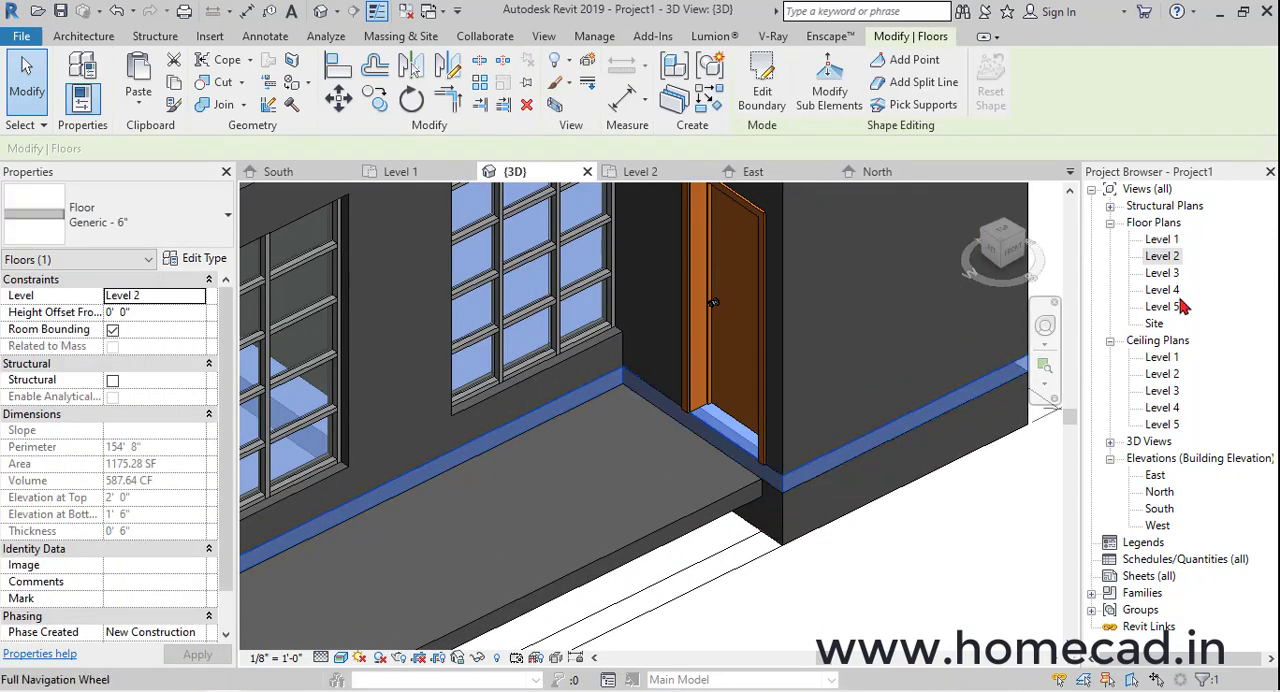
{"action": "left_click", "coordinate": [761, 93]}
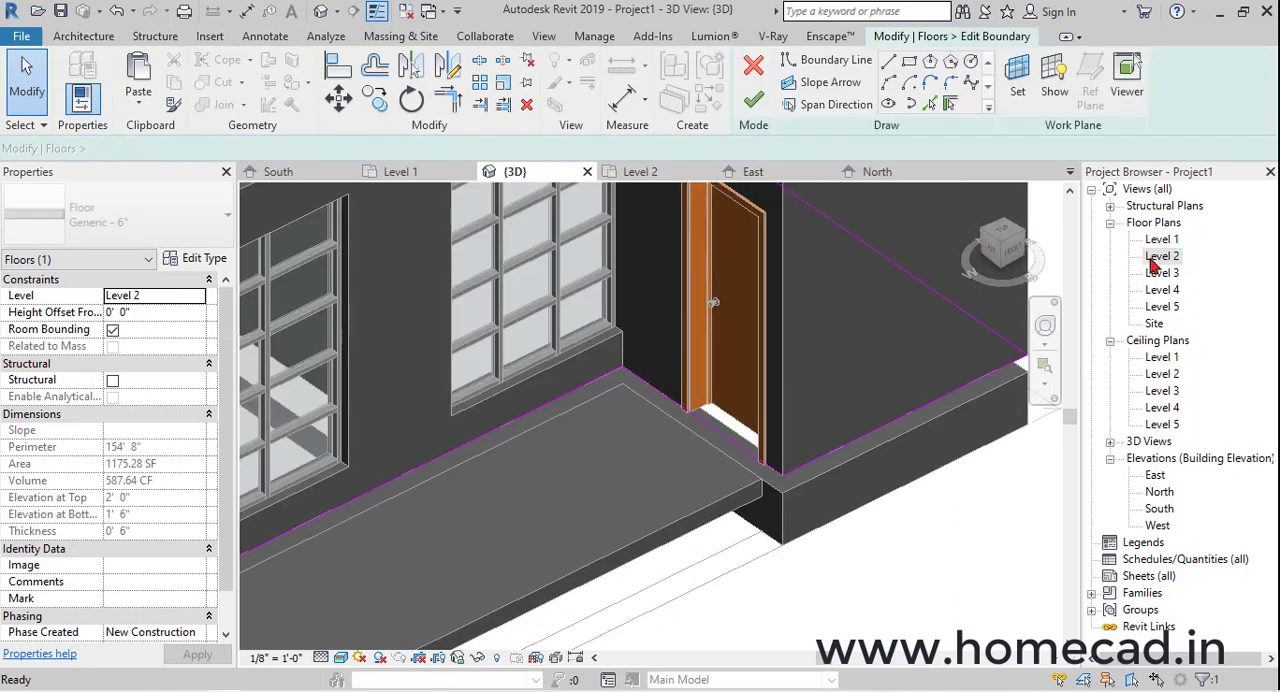
{"action": "double_click", "coordinate": [1163, 257]}
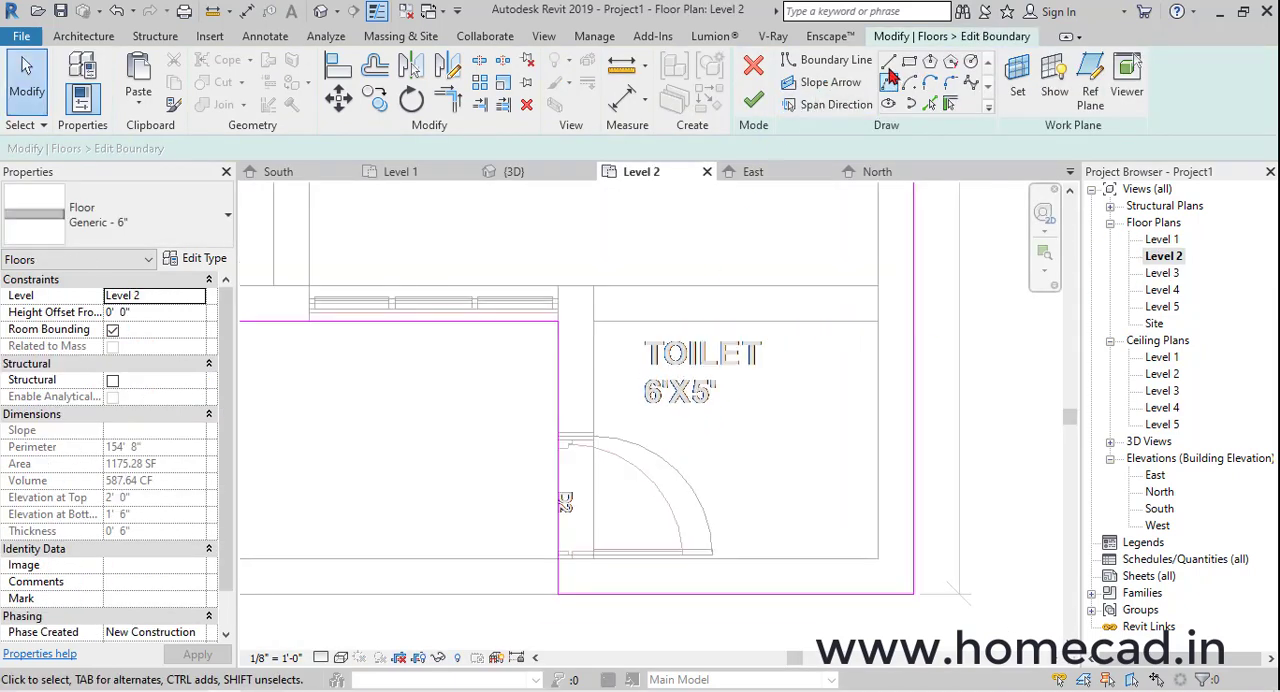
{"action": "left_click", "coordinate": [559, 560]}
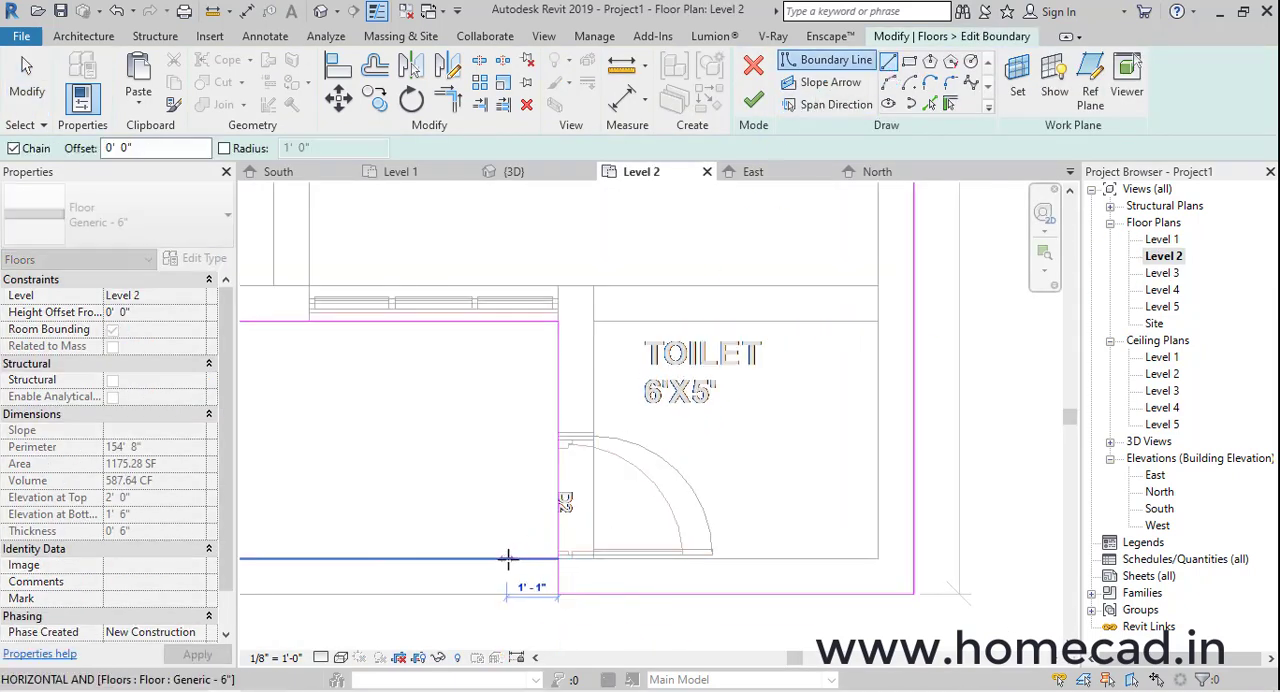
{"action": "left_click", "coordinate": [510, 560]}
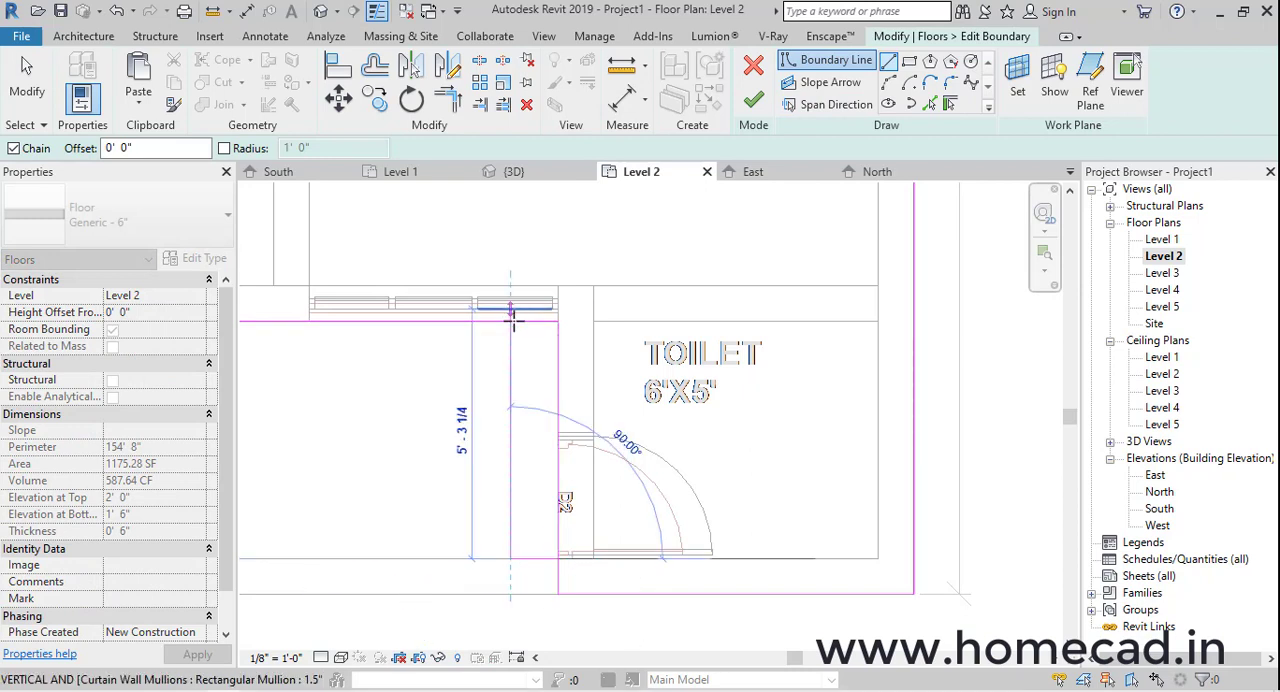
{"action": "left_click", "coordinate": [510, 321]}
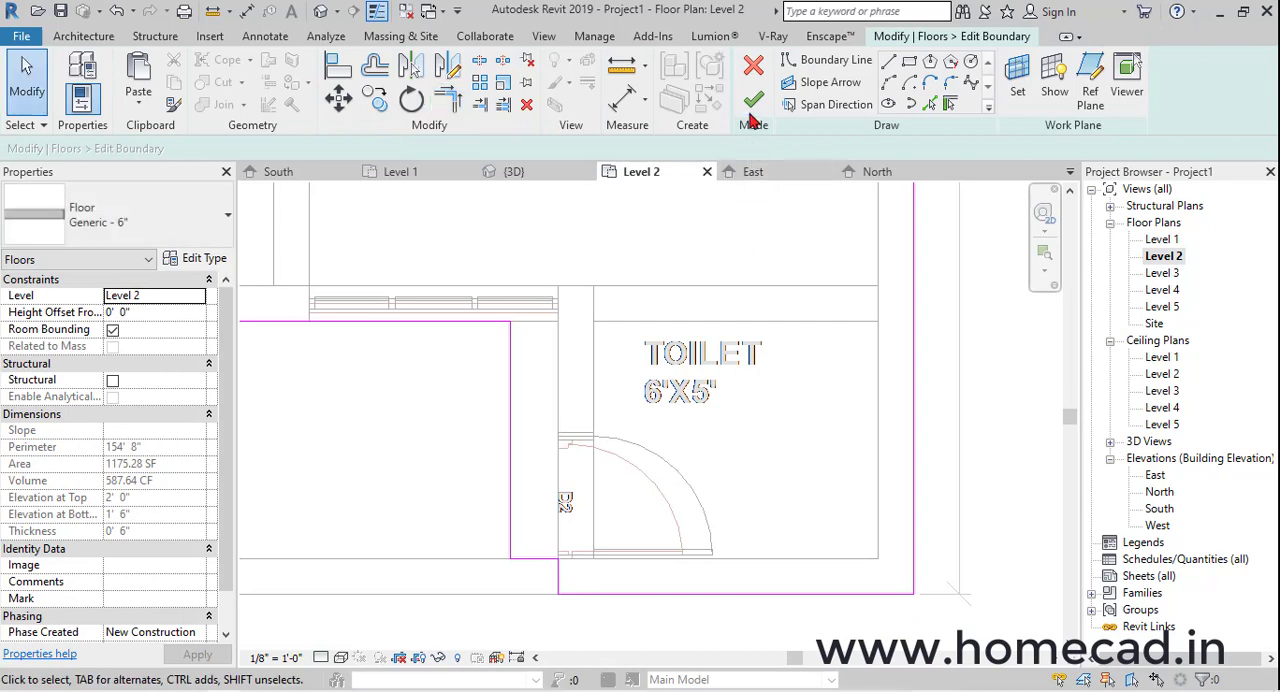
{"action": "left_click", "coordinate": [753, 100]}
{"action": "left_click", "coordinate": [750, 367]}
{"action": "left_click", "coordinate": [322, 12]}
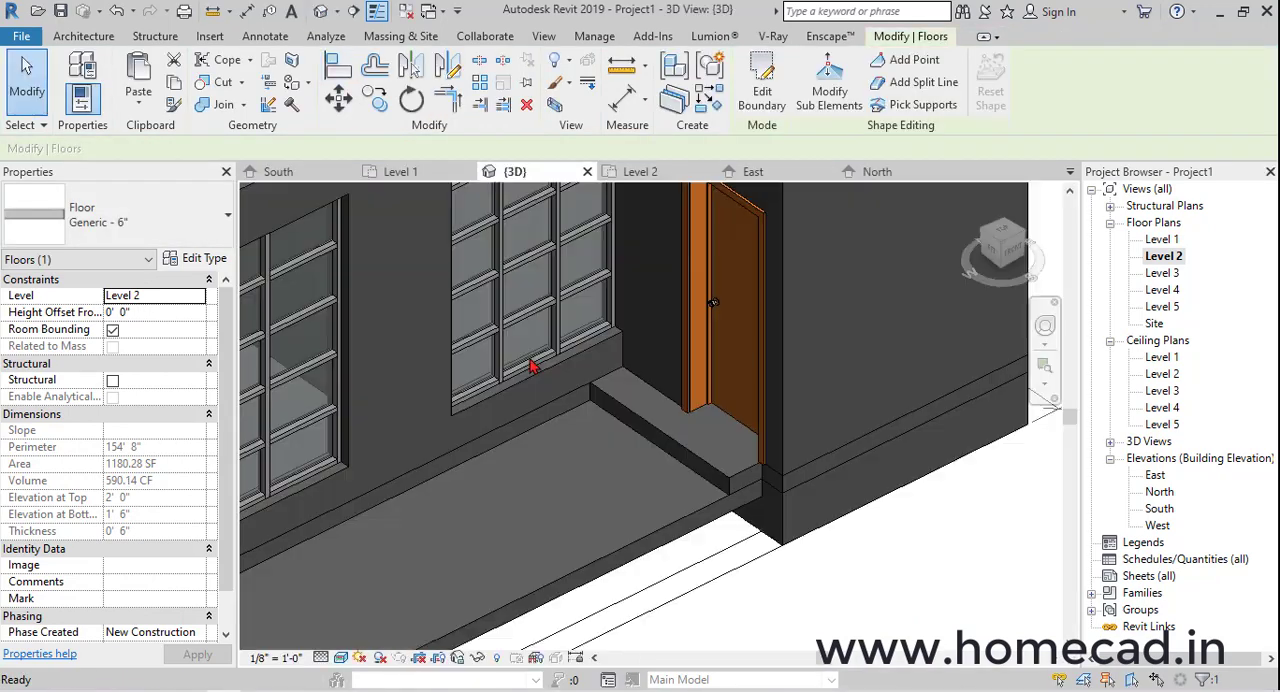
{"action": "key", "text": "Escape"}
Examine the floor extension at the toilet door and the house exterior in 3D
{"action": "scroll", "coordinate": [534, 366], "scroll_direction": "down", "scroll_amount": 1}
{"action": "middle_click_drag", "start_coordinate": [757, 506], "coordinate": [860, 447], "text": "shift"}
{"action": "scroll", "coordinate": [631, 540], "scroll_direction": "down", "scroll_amount": 1}
{"action": "scroll", "coordinate": [631, 540], "scroll_direction": "down", "scroll_amount": 1}
{"action": "scroll", "coordinate": [743, 443], "scroll_direction": "down", "scroll_amount": 1}
{"action": "scroll", "coordinate": [743, 443], "scroll_direction": "down", "scroll_amount": 1}
{"action": "middle_click_drag", "start_coordinate": [703, 472], "coordinate": [820, 488], "text": "shift"}
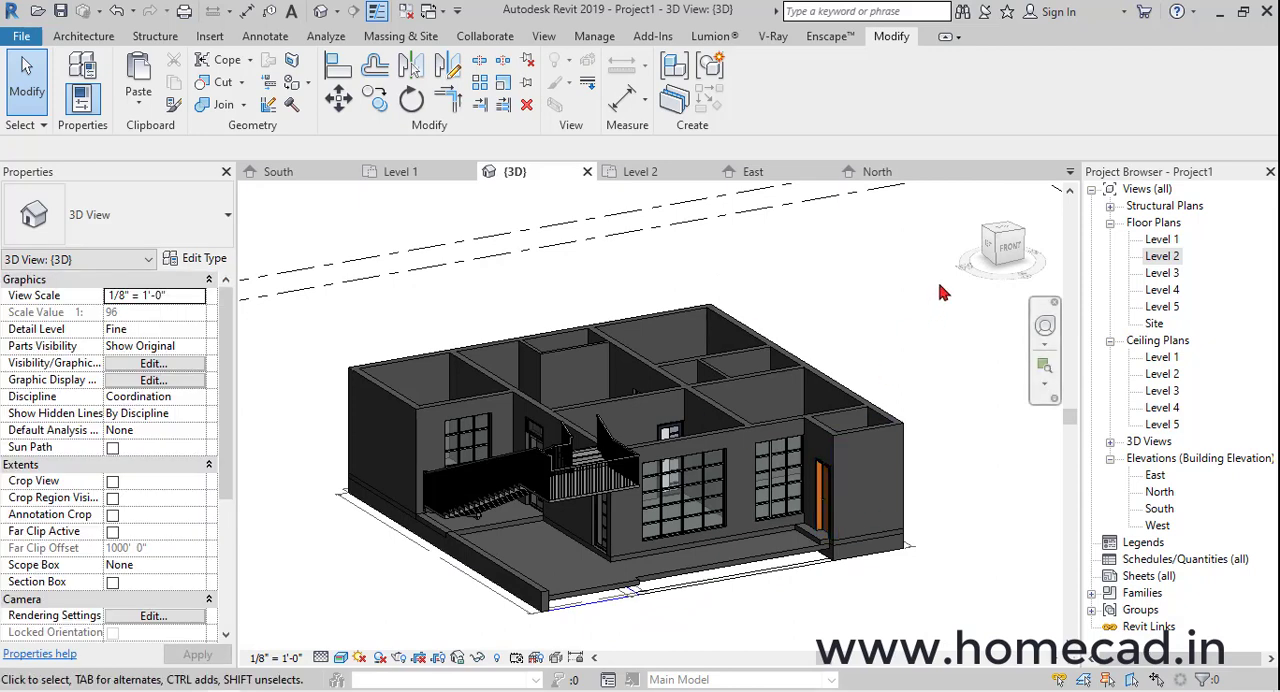
From the front view, copy the storey's walls, doors, windows and stairs above the Level 2 floor and paste them aligned to Level 3
{"action": "left_click", "coordinate": [1011, 250]}
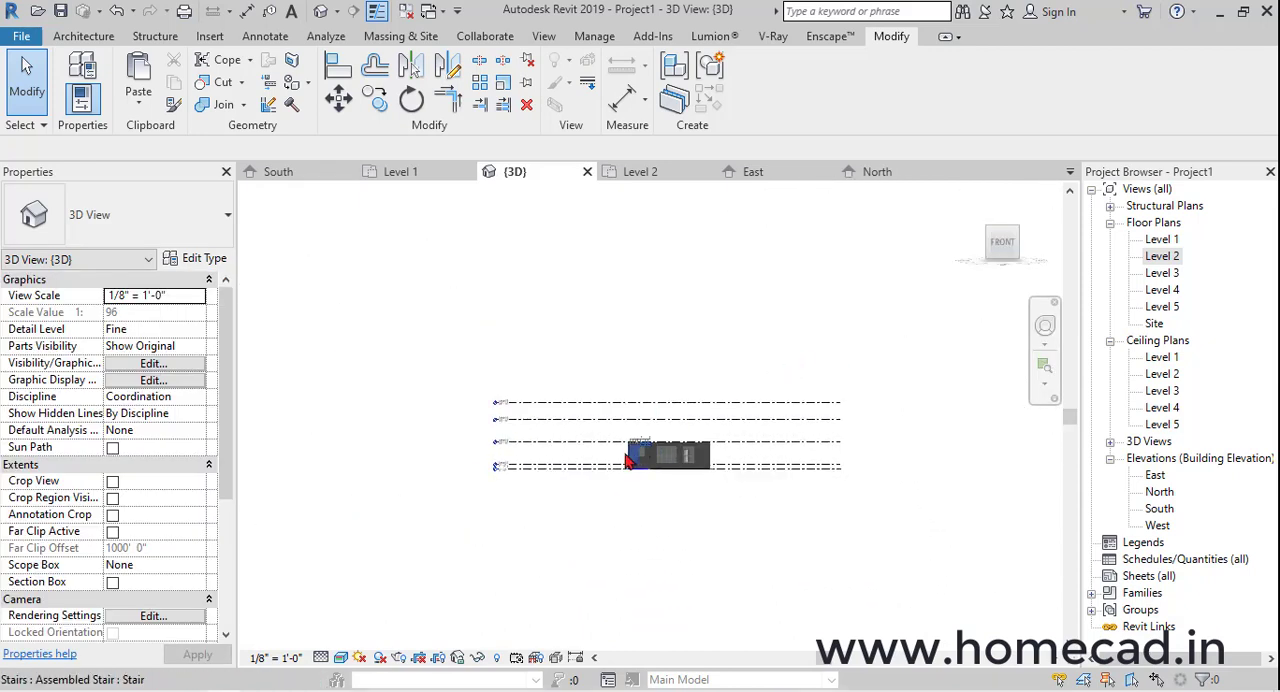
{"action": "scroll", "coordinate": [743, 418], "scroll_direction": "up", "scroll_amount": 3}
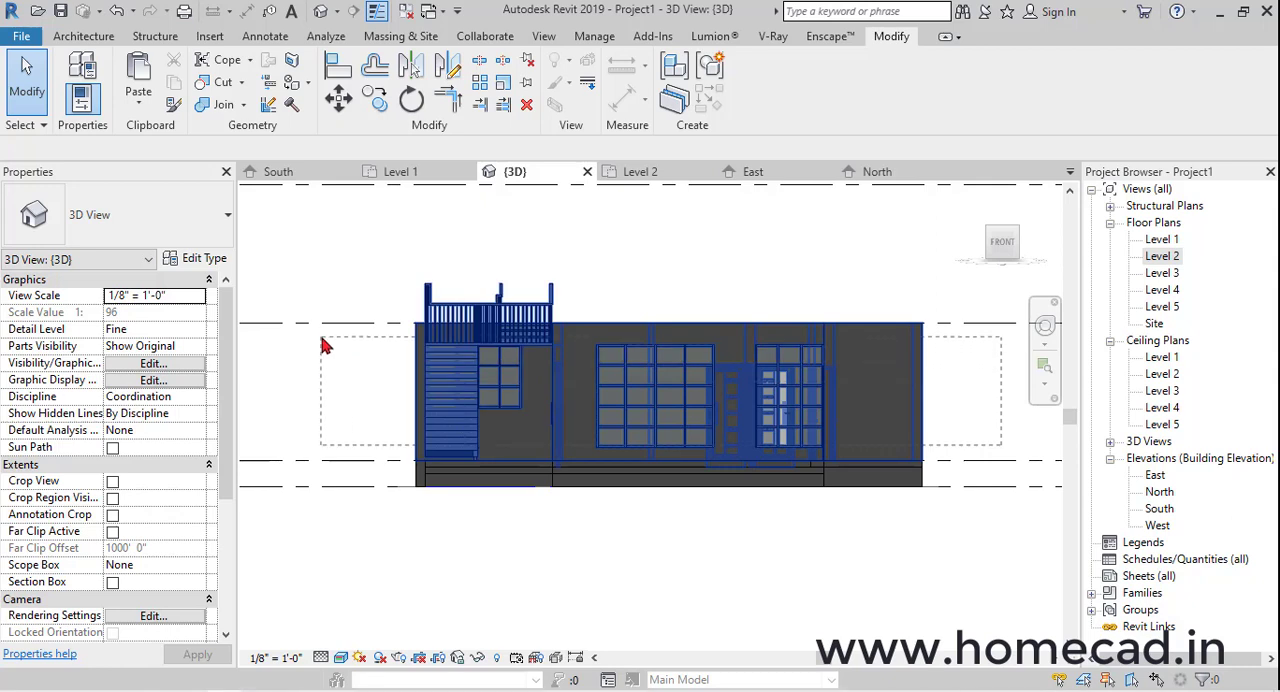
{"action": "left_click_drag", "start_coordinate": [342, 328], "coordinate": [342, 330]}
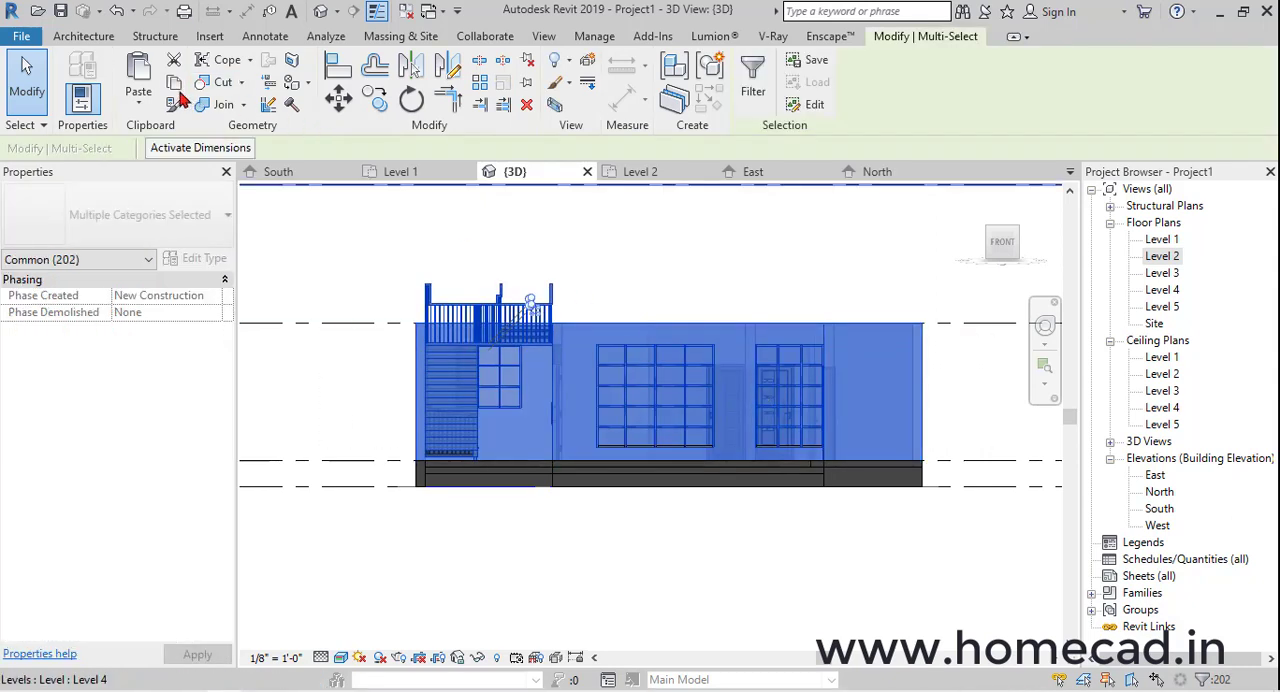
{"action": "left_click", "coordinate": [139, 100]}
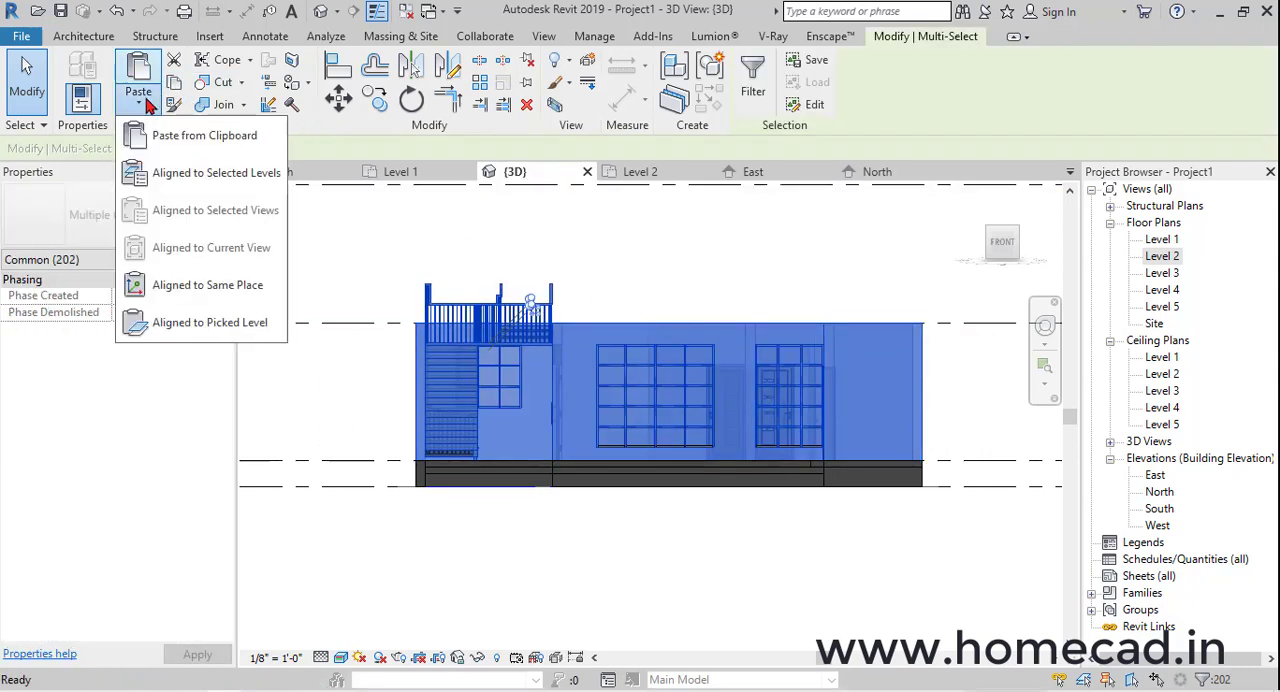
{"action": "left_click", "coordinate": [175, 176]}
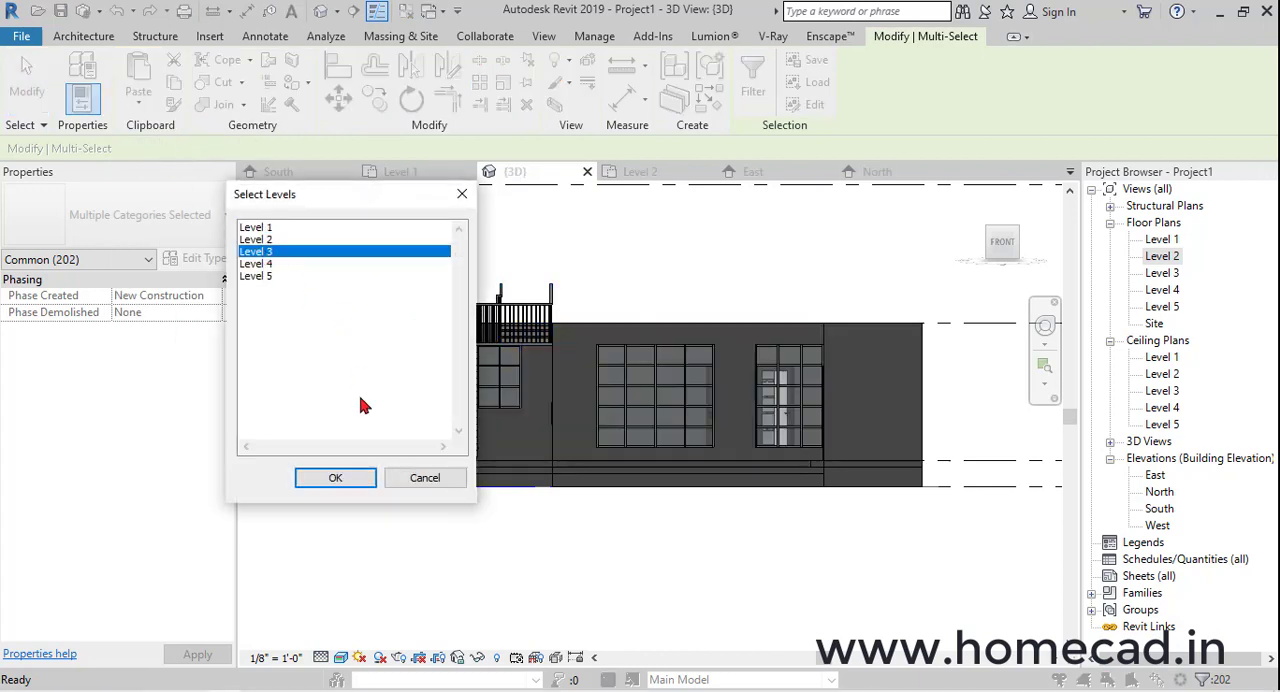
{"action": "left_click", "coordinate": [335, 478]}
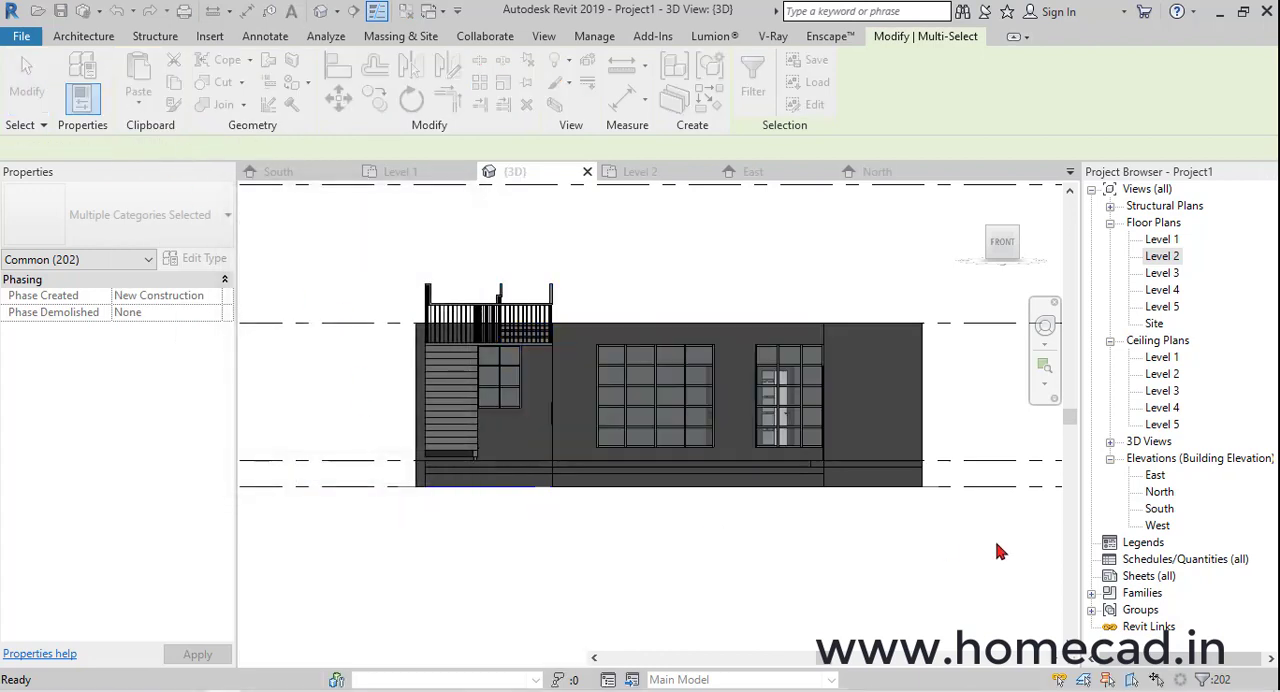
{"action": "middle_click_drag", "start_coordinate": [871, 391], "coordinate": [973, 494], "text": "shift"}
{"action": "left_click", "coordinate": [973, 494]}
{"action": "middle_click_drag", "start_coordinate": [834, 391], "coordinate": [763, 420], "text": "shift"}
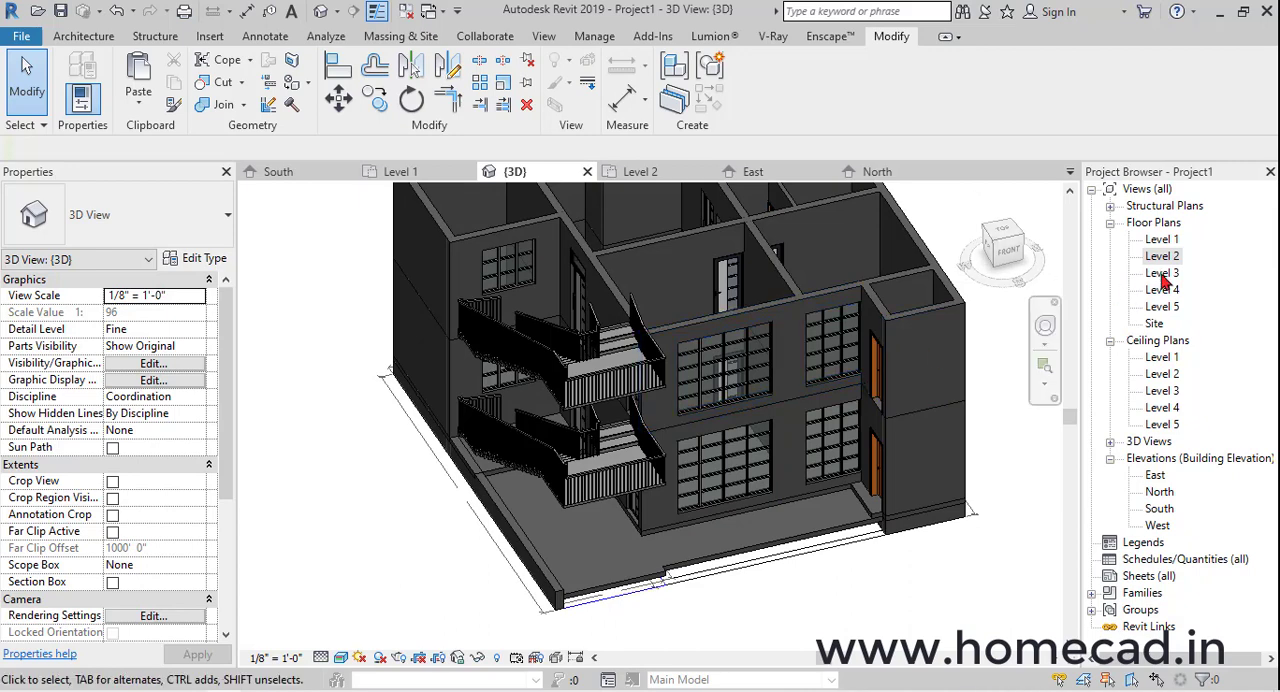
Set the underlay base level of the Level 3 floor plan to Level 2
{"action": "double_click", "coordinate": [1162, 274]}
{"action": "scroll", "coordinate": [654, 435], "scroll_direction": "up", "scroll_amount": 4}
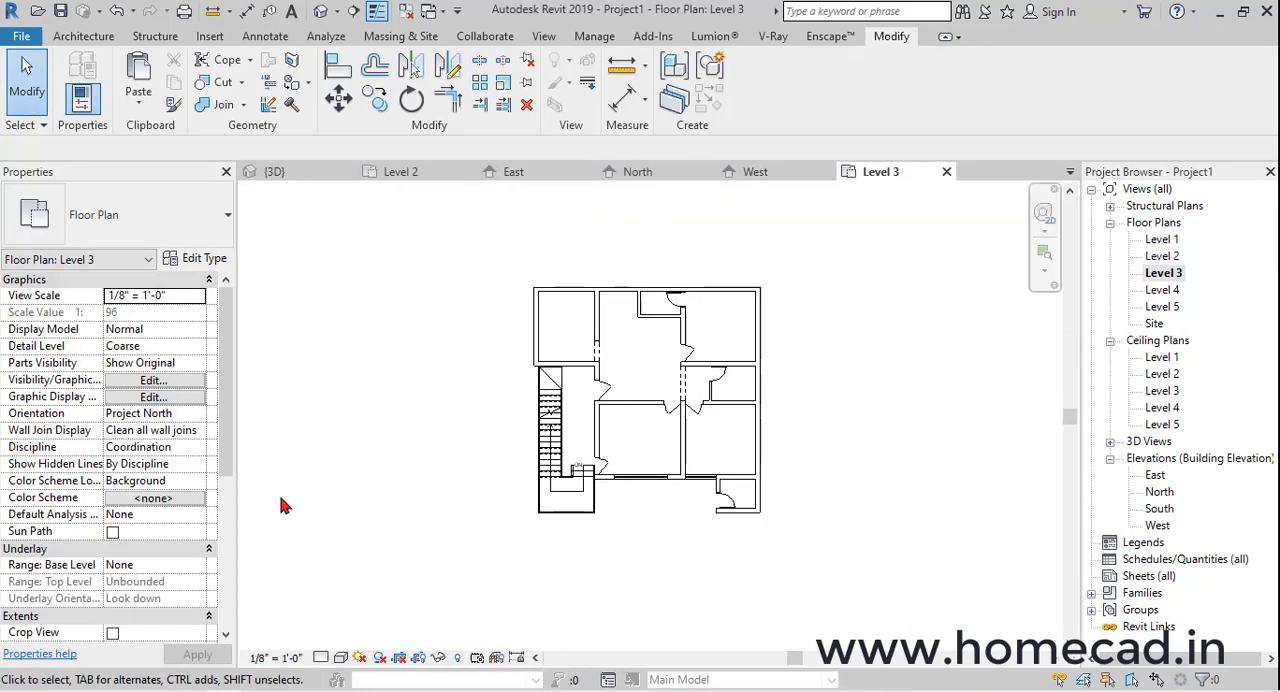
{"action": "left_click", "coordinate": [197, 566]}
{"action": "left_click", "coordinate": [133, 620]}
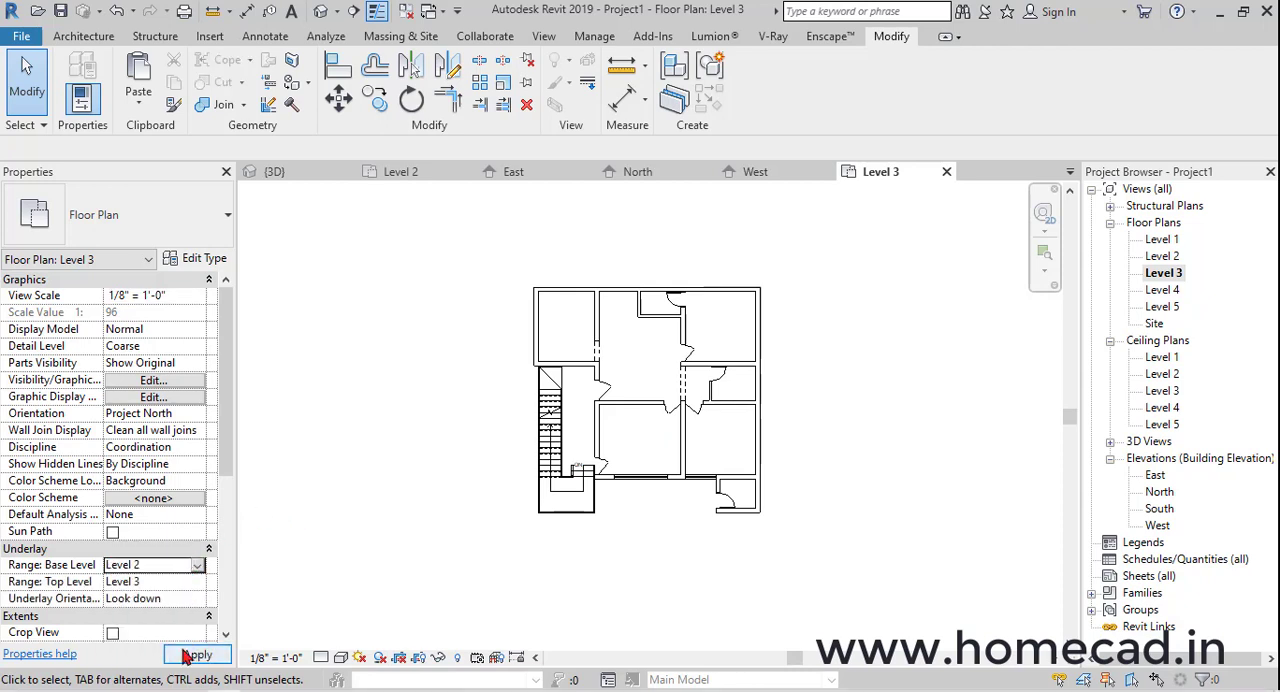
{"action": "scroll", "coordinate": [688, 440], "scroll_direction": "up", "scroll_amount": 2}
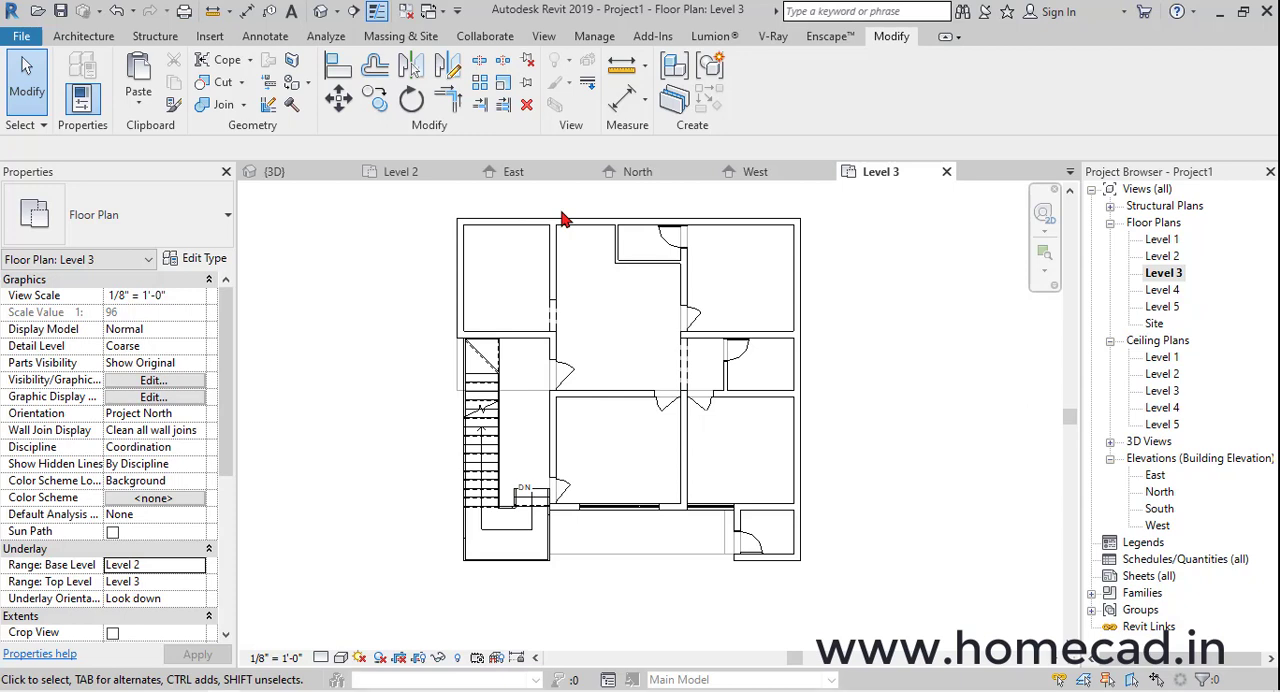
Start a Generic - 6" floor on Level 3 and draw its boundary along the rear wall and the toilet-side exterior wall to the front corner
{"action": "left_click", "coordinate": [86, 40]}
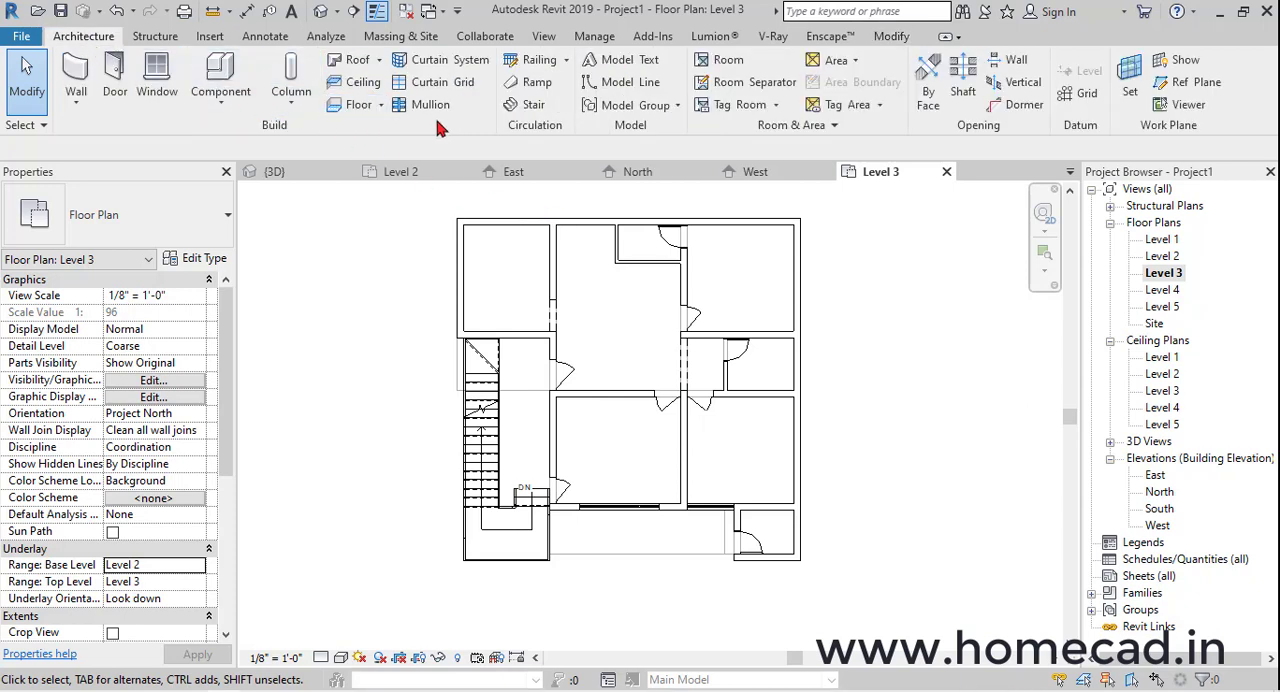
{"action": "left_click", "coordinate": [352, 108]}
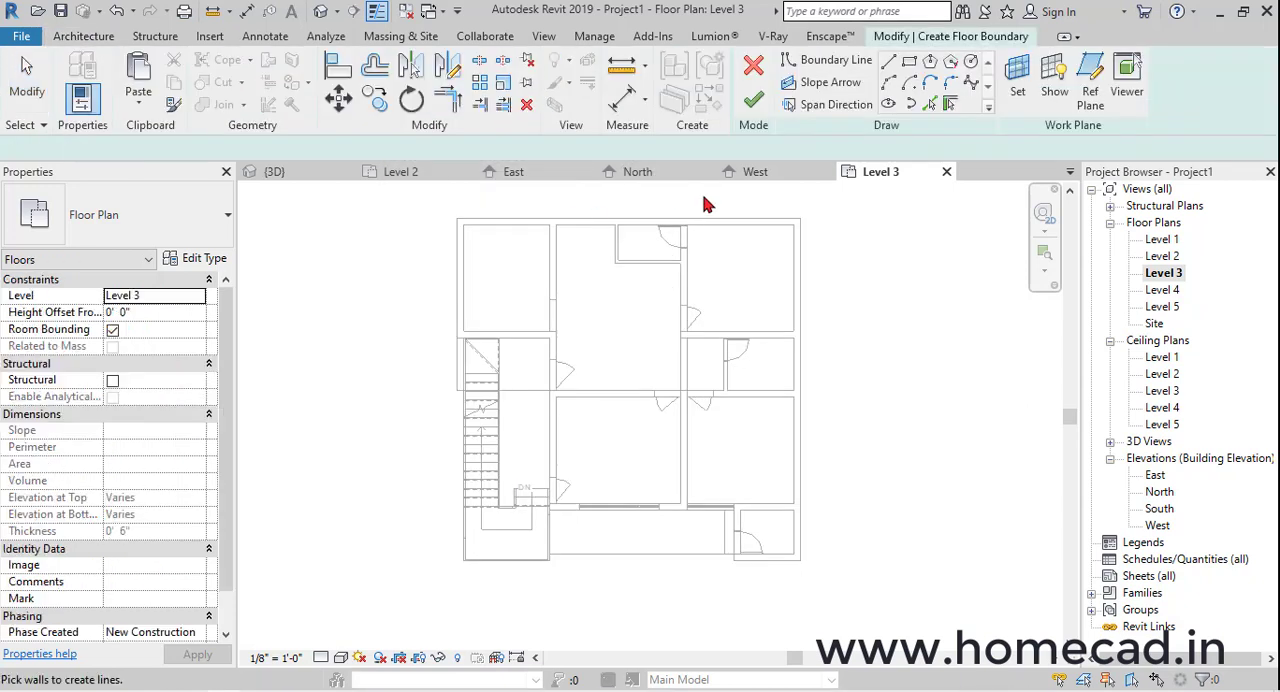
{"action": "scroll", "coordinate": [460, 215], "scroll_direction": "up", "scroll_amount": 2}
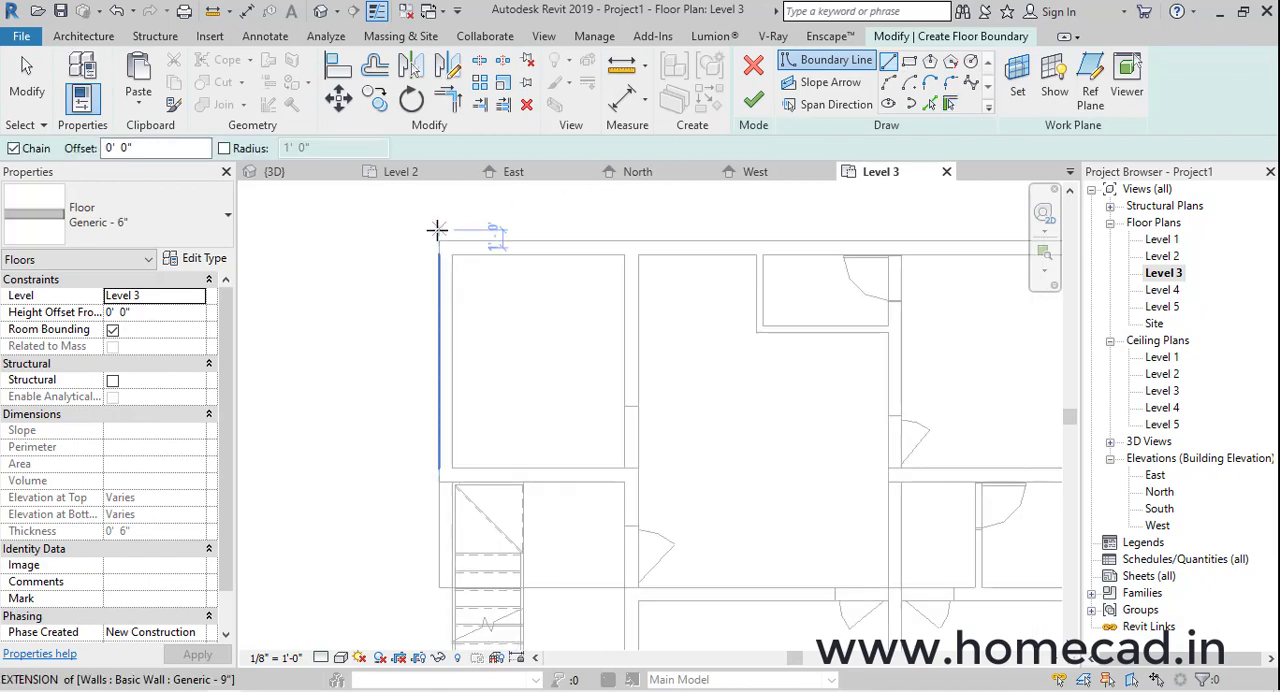
{"action": "left_click", "coordinate": [436, 230]}
{"action": "scroll", "coordinate": [780, 230], "scroll_direction": "up", "scroll_amount": 1}
{"action": "left_click", "coordinate": [811, 230]}
{"action": "scroll", "coordinate": [809, 295], "scroll_direction": "down", "scroll_amount": 3}
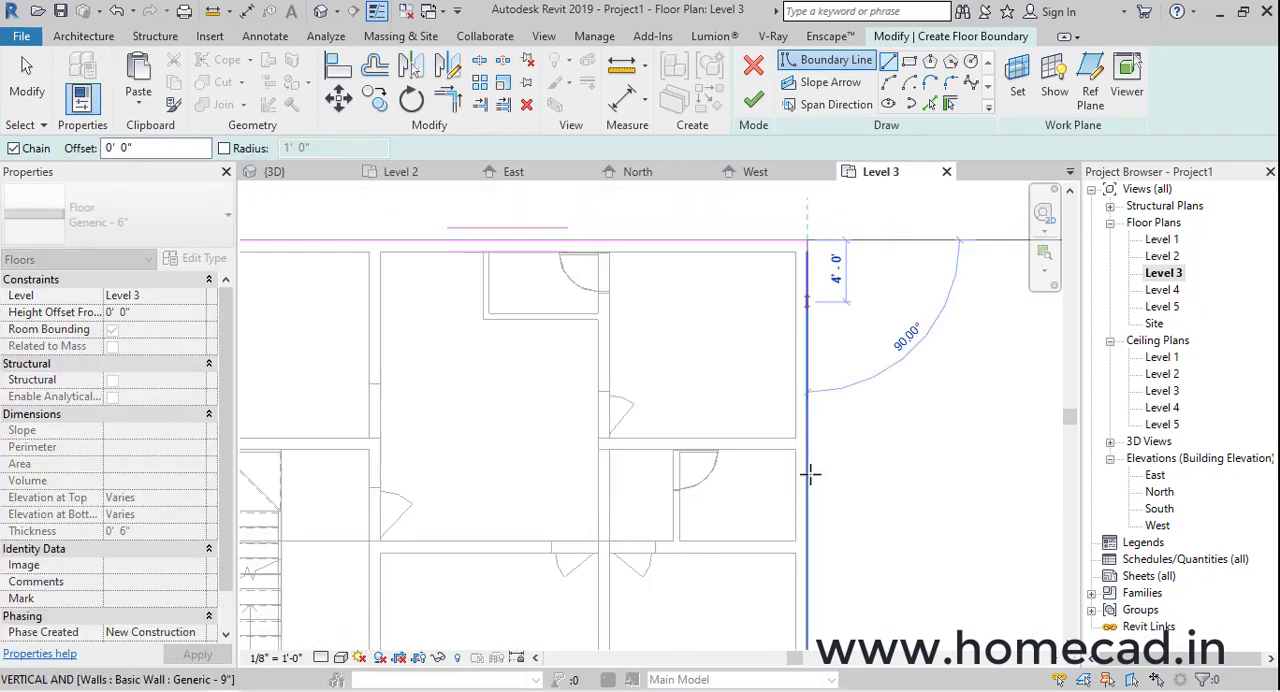
{"action": "middle_click_drag", "start_coordinate": [807, 535], "coordinate": [831, 337]}
{"action": "scroll", "coordinate": [831, 338], "scroll_direction": "up", "scroll_amount": 3}
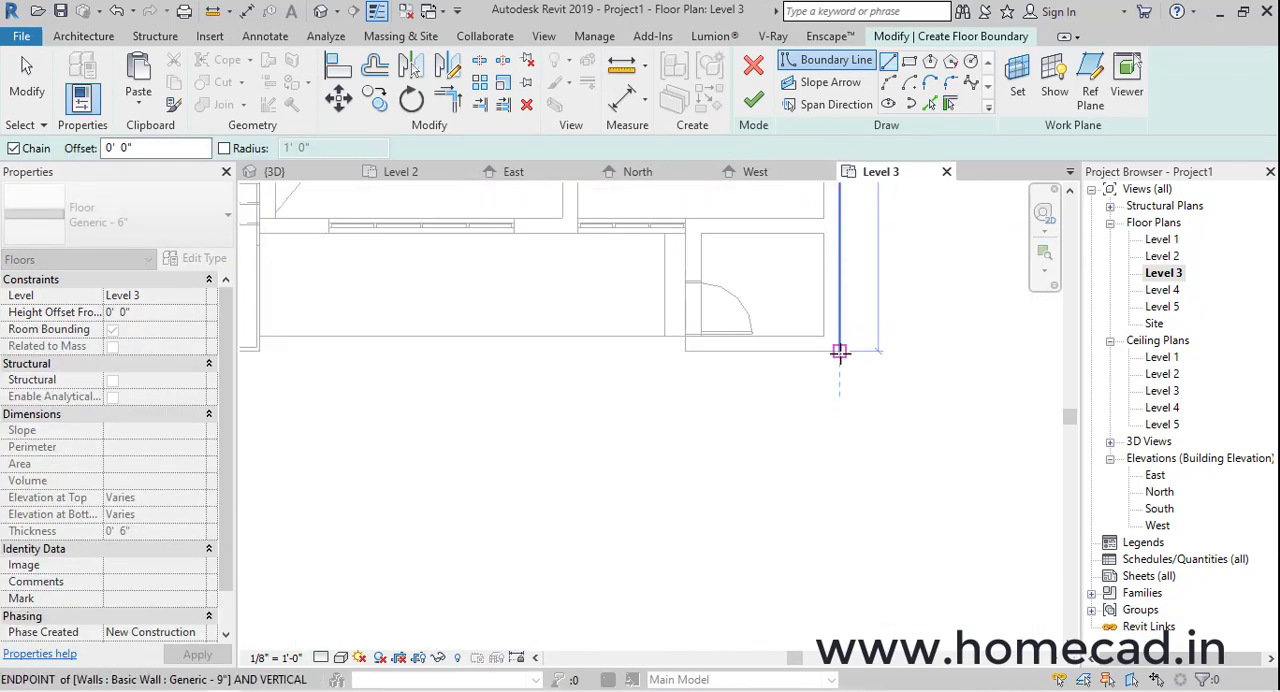
{"action": "left_click", "coordinate": [840, 352]}
Continue the floor boundary 28' 3" along the front to the stair landing, back to the top stair edge, and across about 9" past it
{"action": "middle_click_drag", "start_coordinate": [525, 375], "coordinate": [827, 419]}
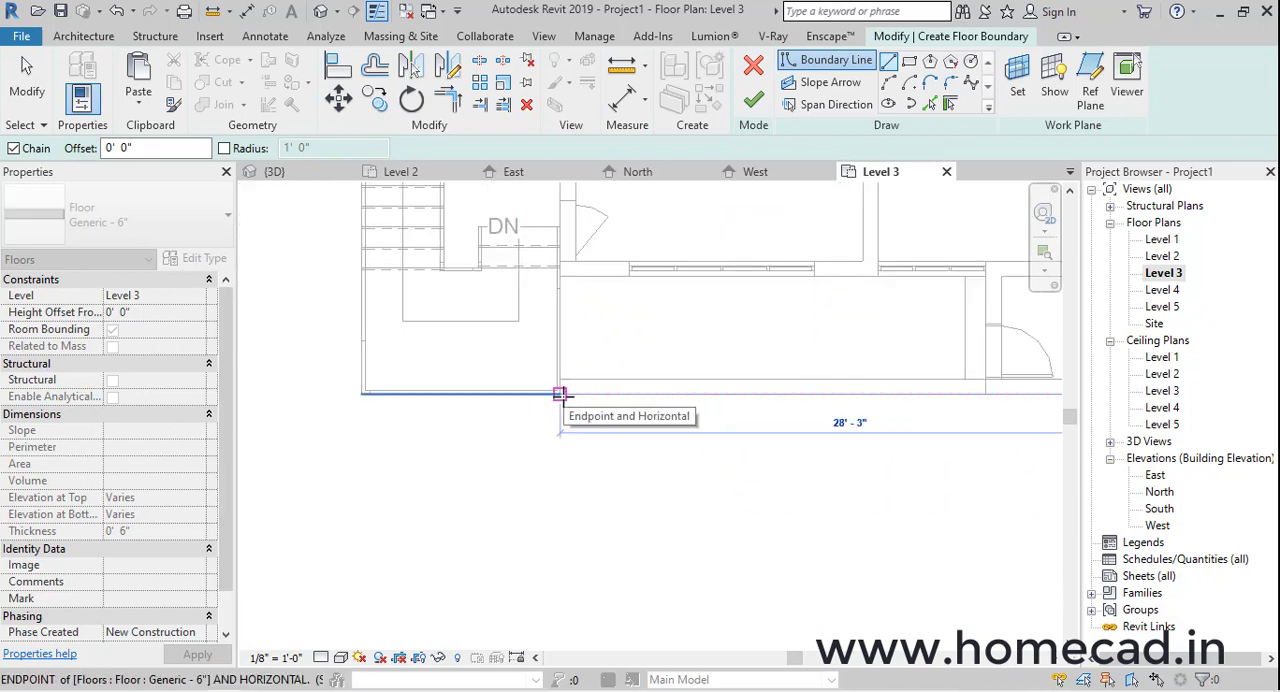
{"action": "scroll", "coordinate": [565, 330], "scroll_direction": "up", "scroll_amount": 4}
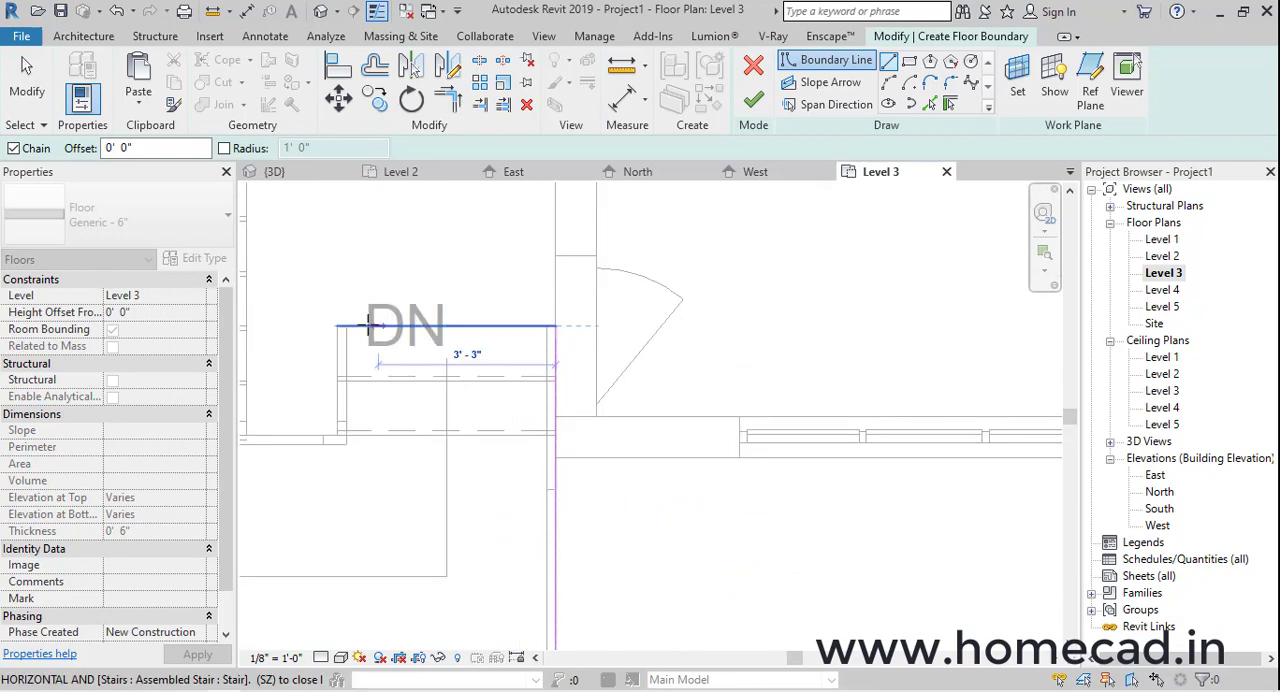
{"action": "left_click", "coordinate": [337, 327]}
{"action": "scroll", "coordinate": [337, 323], "scroll_direction": "down", "scroll_amount": 2}
{"action": "middle_click_drag", "start_coordinate": [337, 323], "coordinate": [483, 439]}
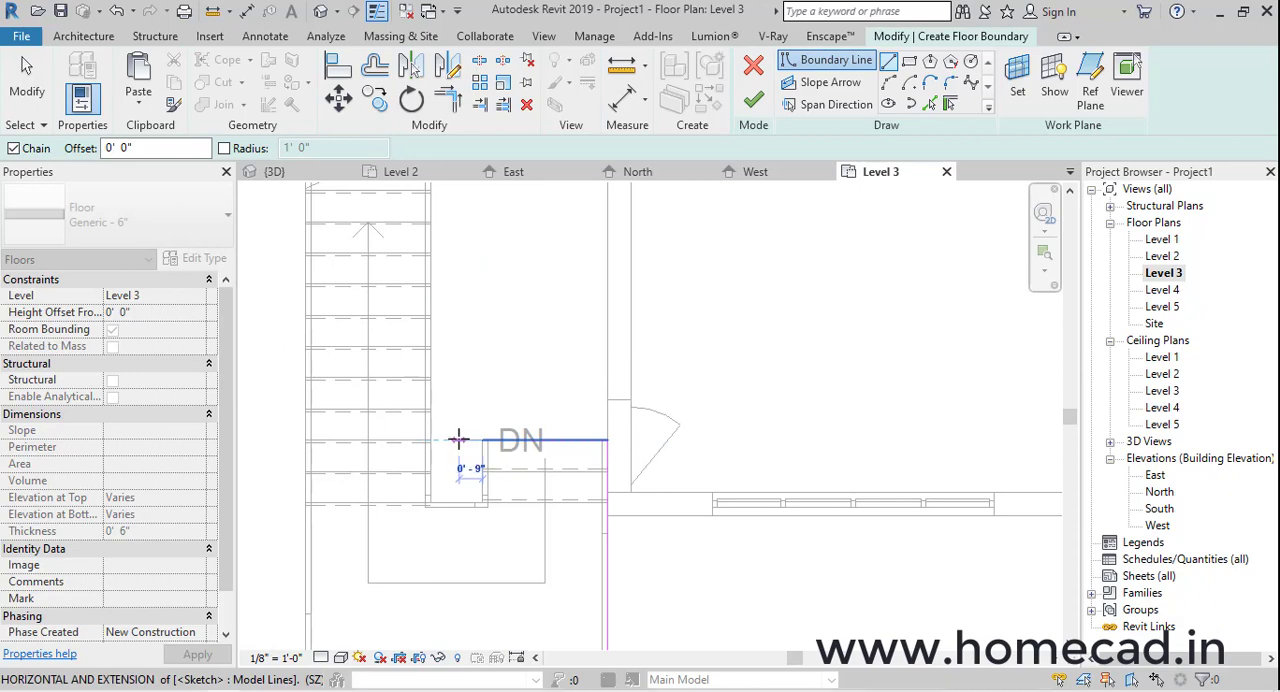
{"action": "left_click", "coordinate": [459, 439]}
{"action": "scroll", "coordinate": [460, 370], "scroll_direction": "down", "scroll_amount": 4}
{"action": "middle_click_drag", "start_coordinate": [466, 345], "coordinate": [481, 550]}
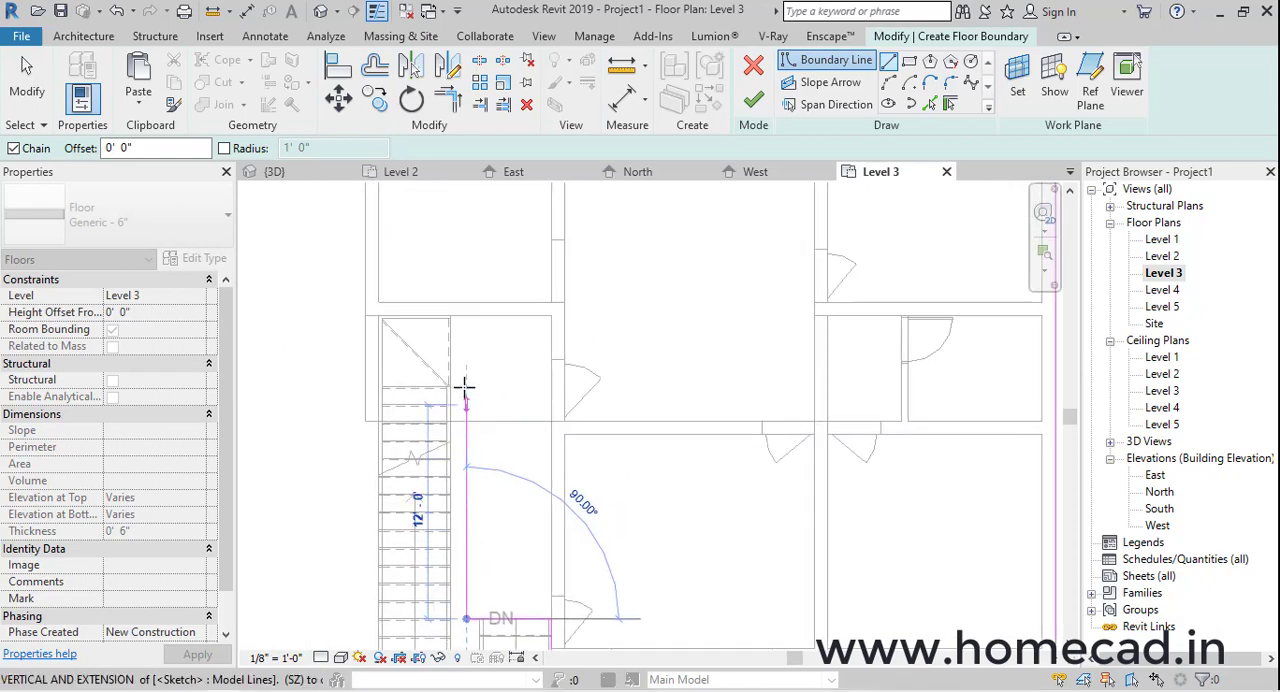
Run the boundary about 17' beside the stair flight to the rear room's wall, across to its outer corner, and close it at the rear corner
{"action": "scroll", "coordinate": [464, 386], "scroll_direction": "up", "scroll_amount": 2}
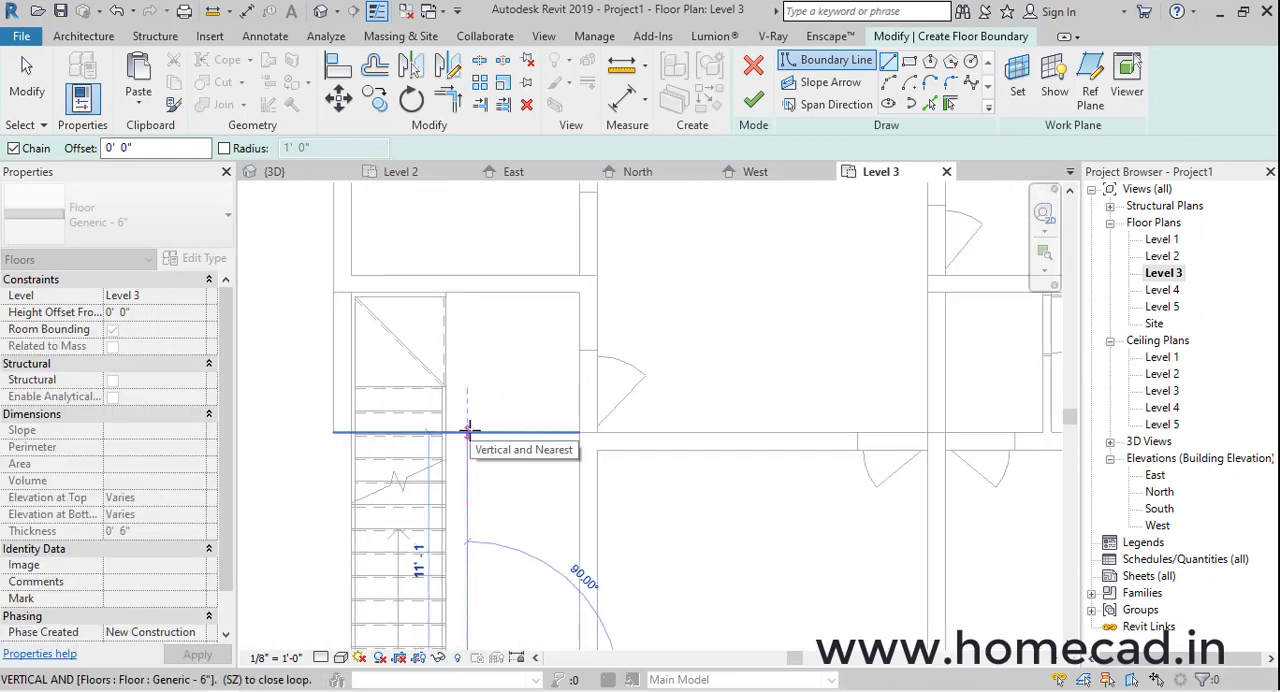
{"action": "scroll", "coordinate": [469, 431], "scroll_direction": "down", "scroll_amount": 4}
{"action": "middle_click_drag", "start_coordinate": [469, 431], "coordinate": [537, 434]}
{"action": "scroll", "coordinate": [512, 342], "scroll_direction": "up", "scroll_amount": 1}
{"action": "scroll", "coordinate": [520, 416], "scroll_direction": "up", "scroll_amount": 2}
{"action": "left_click", "coordinate": [520, 288]}
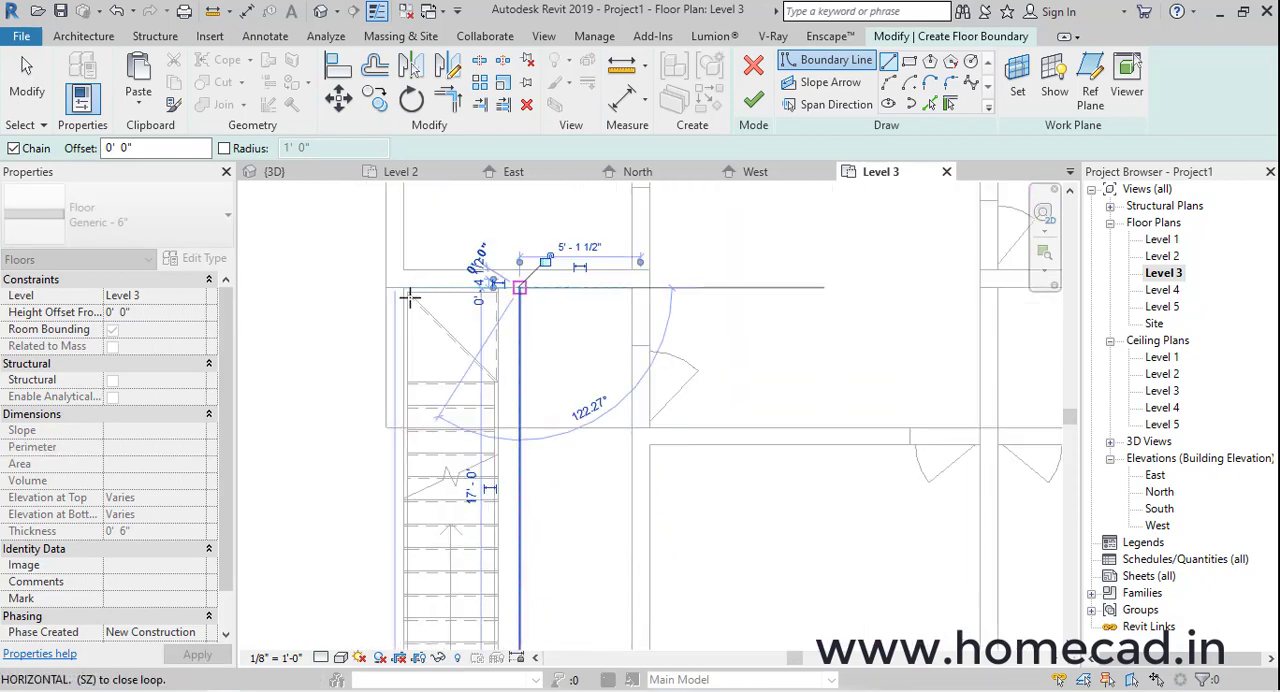
{"action": "left_click", "coordinate": [400, 296]}
{"action": "scroll", "coordinate": [405, 360], "scroll_direction": "down", "scroll_amount": 3}
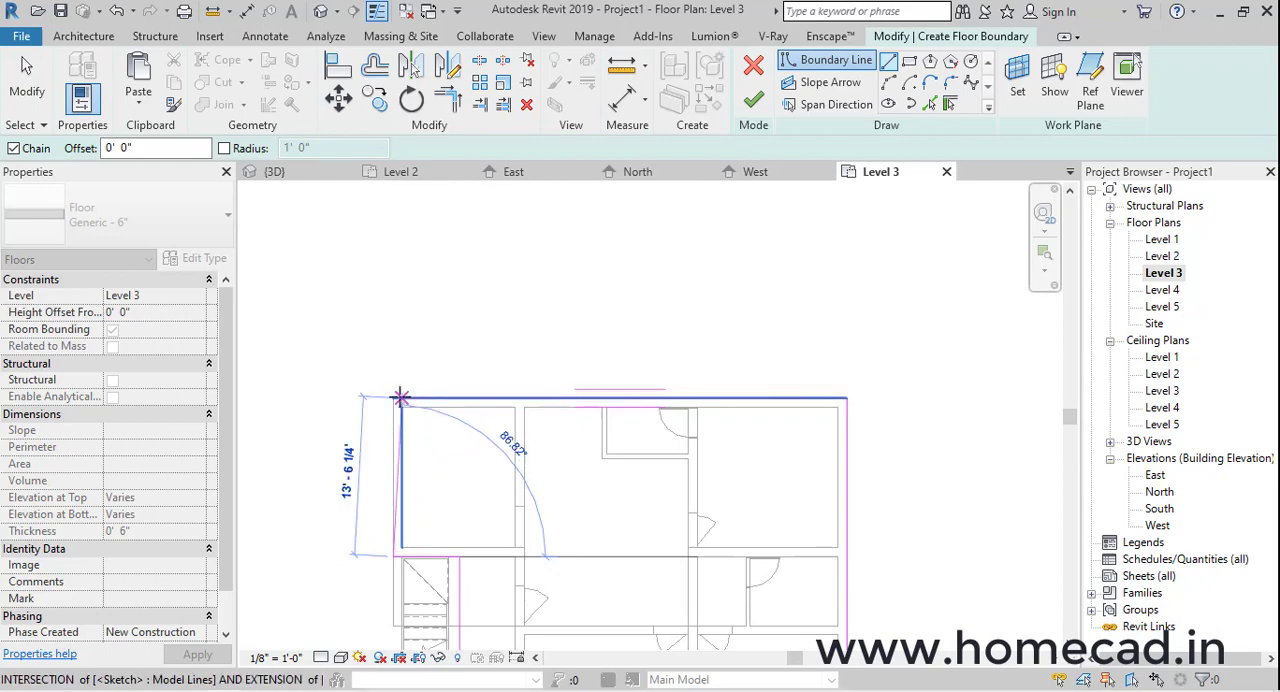
{"action": "left_click", "coordinate": [393, 398]}
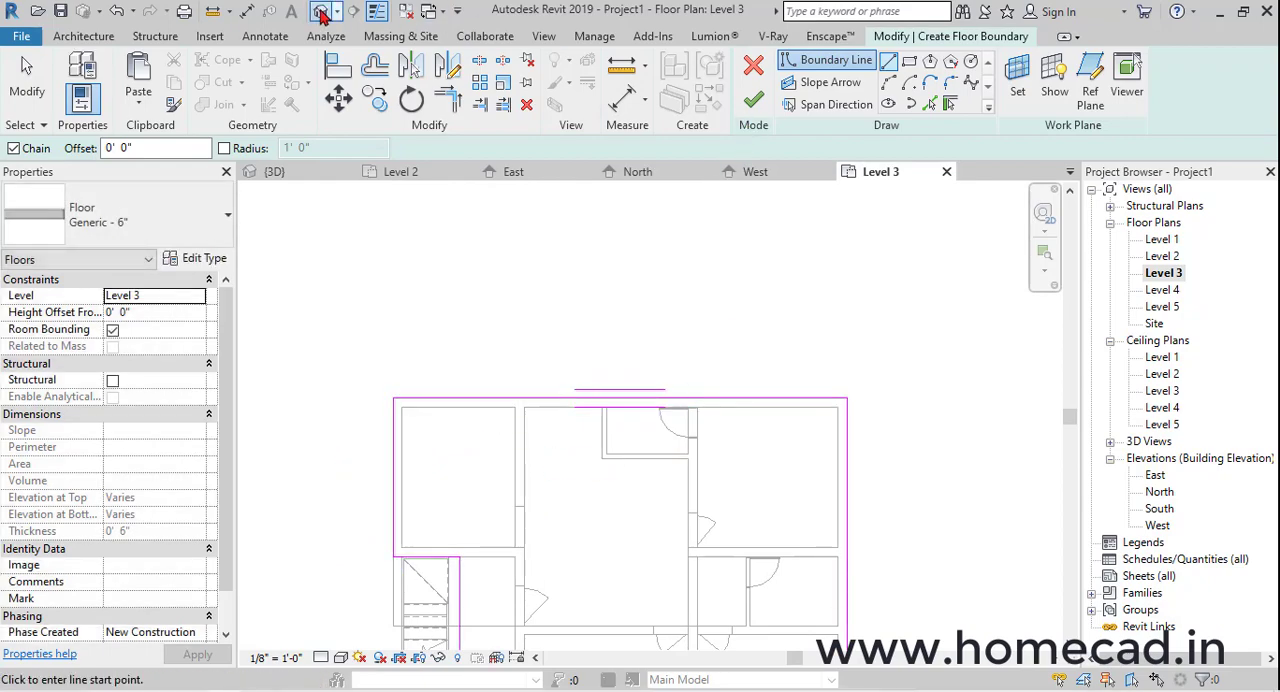
Align the floor boundary line at the head of the stairs with the face of the top riser in 3D
{"action": "left_click", "coordinate": [320, 12]}
{"action": "middle_click_drag", "start_coordinate": [640, 400], "coordinate": [715, 340], "text": "shift"}
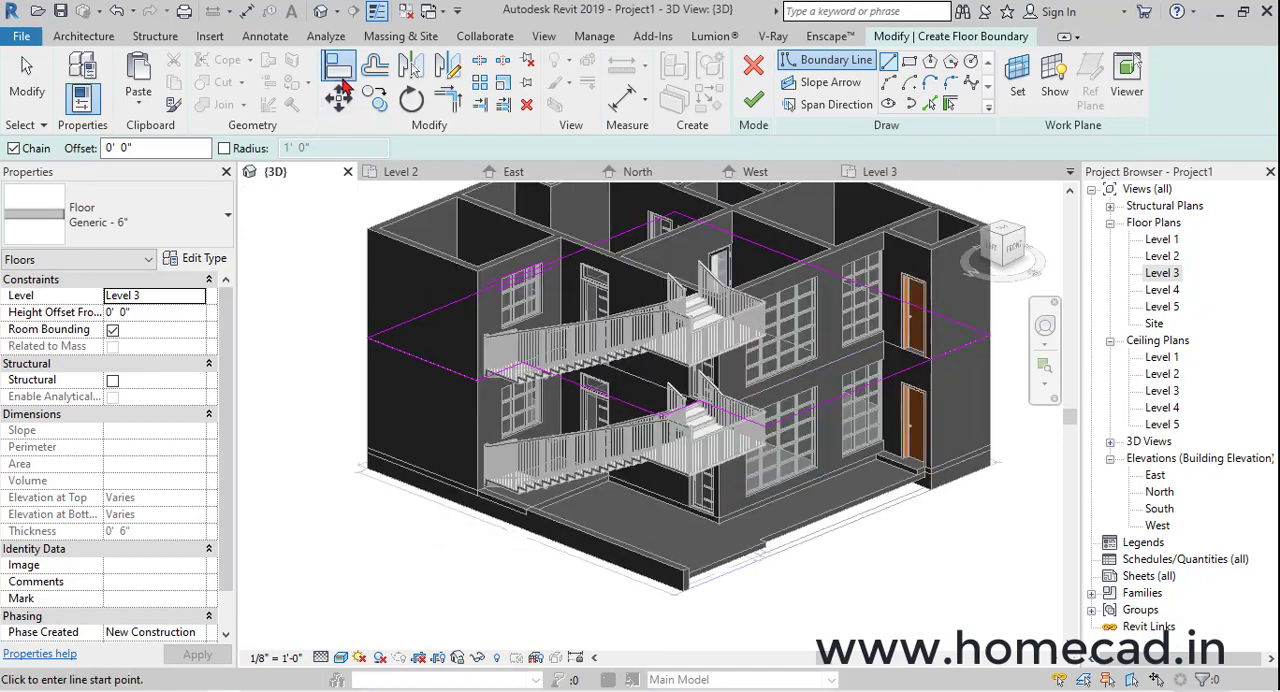
{"action": "left_click", "coordinate": [339, 67]}
{"action": "scroll", "coordinate": [741, 465], "scroll_direction": "up", "scroll_amount": 8}
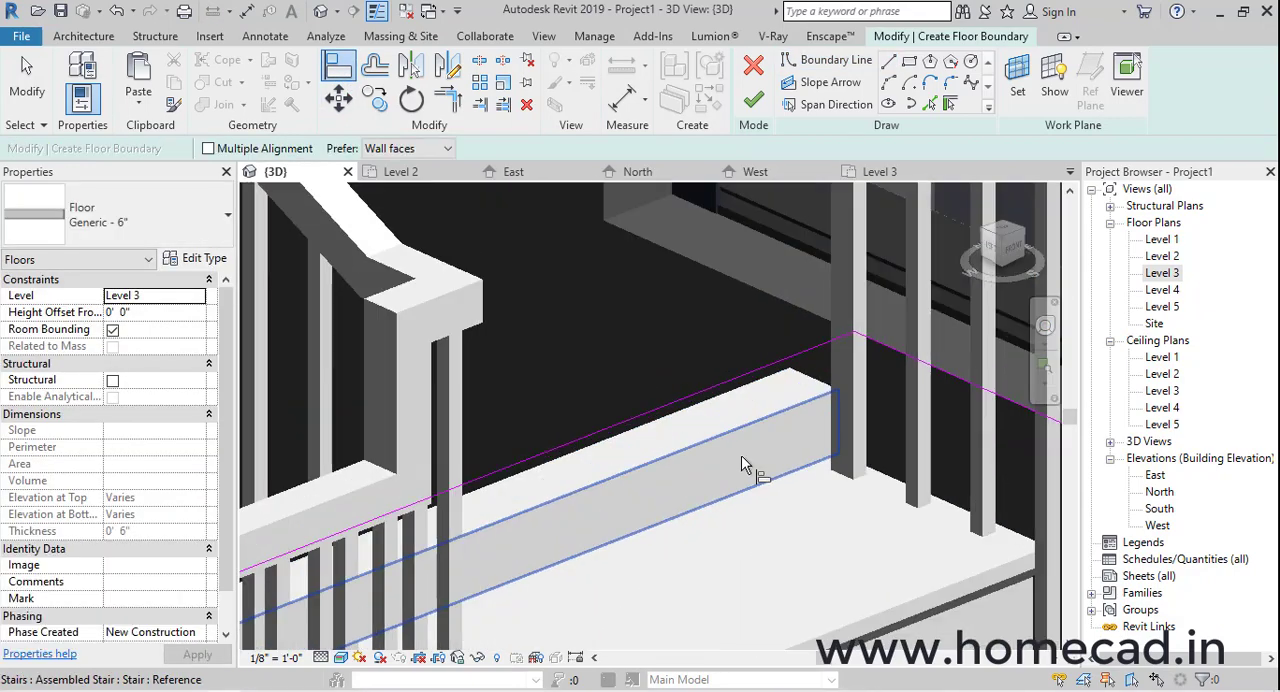
{"action": "left_click", "coordinate": [741, 457]}
{"action": "left_click", "coordinate": [718, 387]}
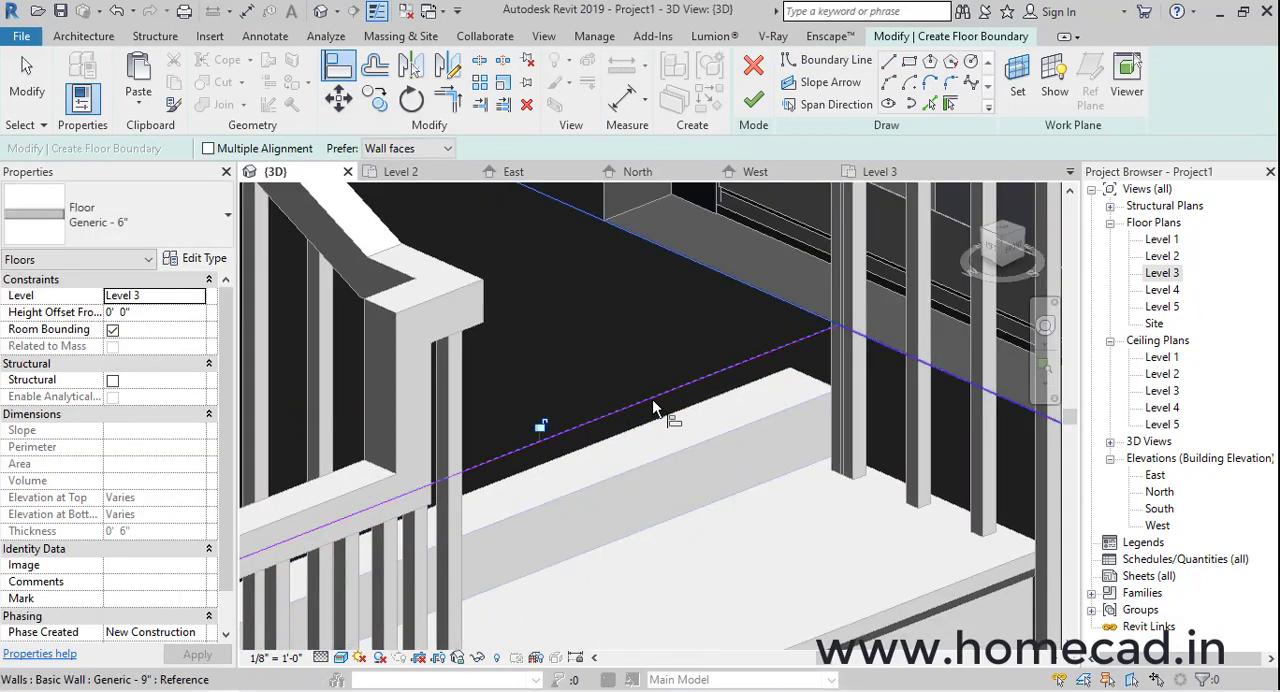
Finish the Level 3 floor sketch and attach the walls that reach this level to the slab's underside
{"action": "scroll", "coordinate": [662, 412], "scroll_direction": "down", "scroll_amount": 8}
{"action": "mouse_move", "coordinate": [781, 446]}
{"action": "middle_mouse_down", "text": "shift"}
{"action": "mouse_move", "coordinate": [835, 476]}
{"action": "mouse_move", "coordinate": [820, 470]}
{"action": "middle_mouse_up", "text": "shift"}
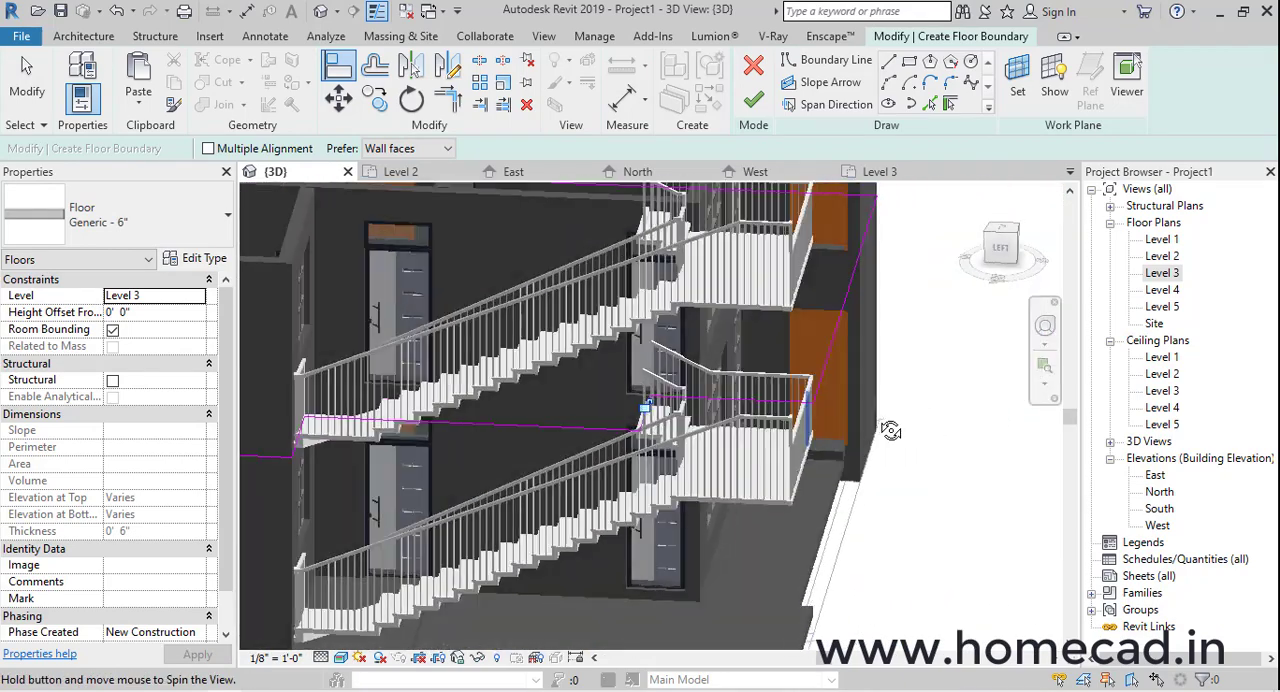
{"action": "left_click", "coordinate": [753, 100]}
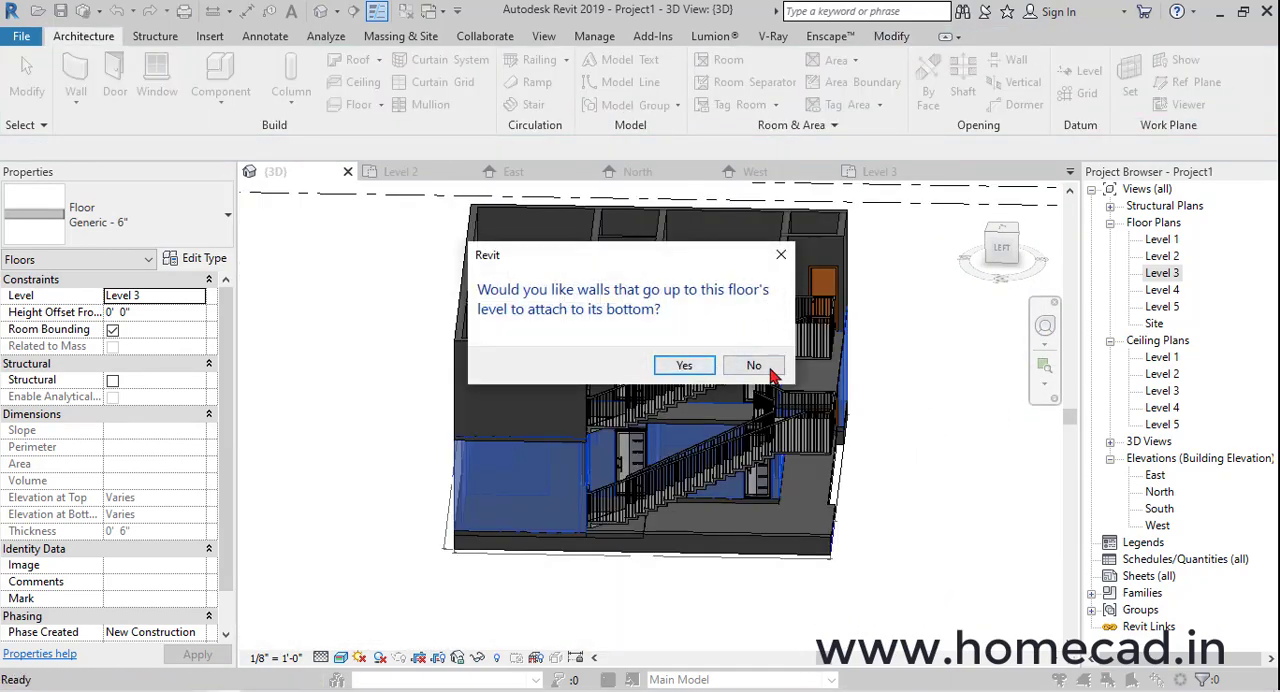
{"action": "left_click", "coordinate": [683, 366]}
{"action": "scroll", "coordinate": [883, 422], "scroll_direction": "up", "scroll_amount": 5}
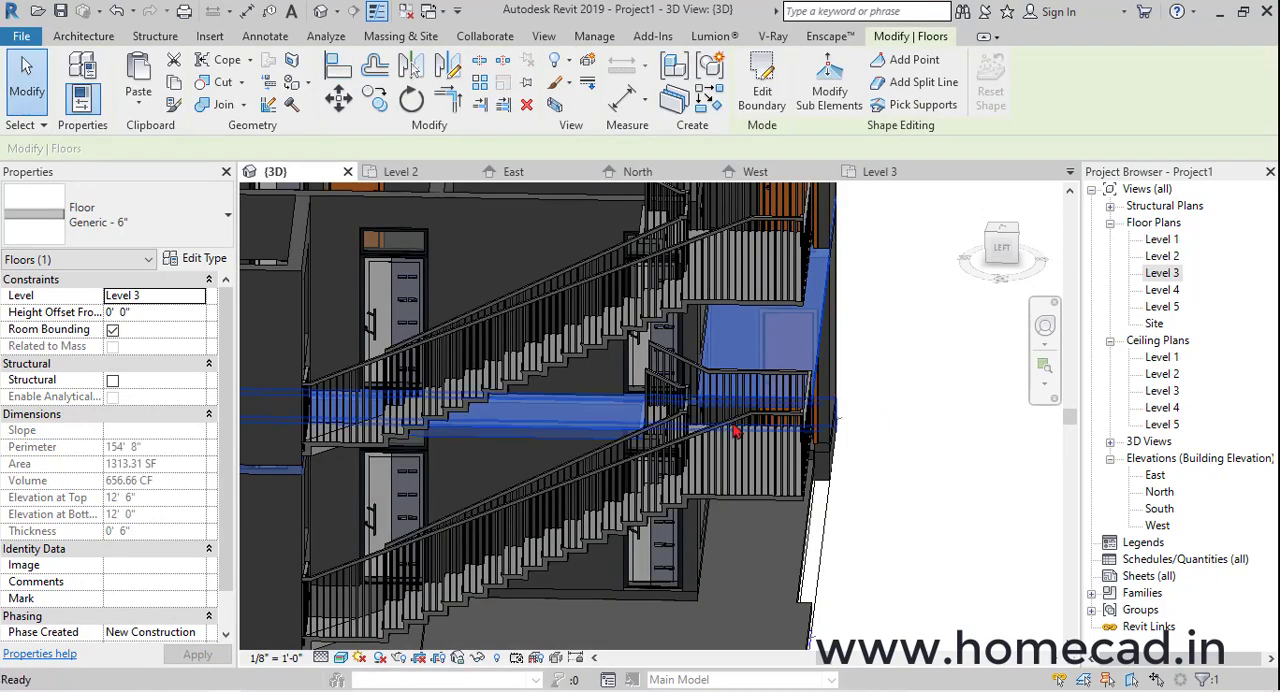
{"action": "key", "text": "Escape"}
{"action": "middle_click_drag", "start_coordinate": [736, 431], "coordinate": [905, 490], "text": "shift"}
Re-host the high fixed window on Level 3 to the rear end of the front room's stair-side wall, 2' 6" from the cross wall
{"action": "double_click", "coordinate": [1170, 274]}
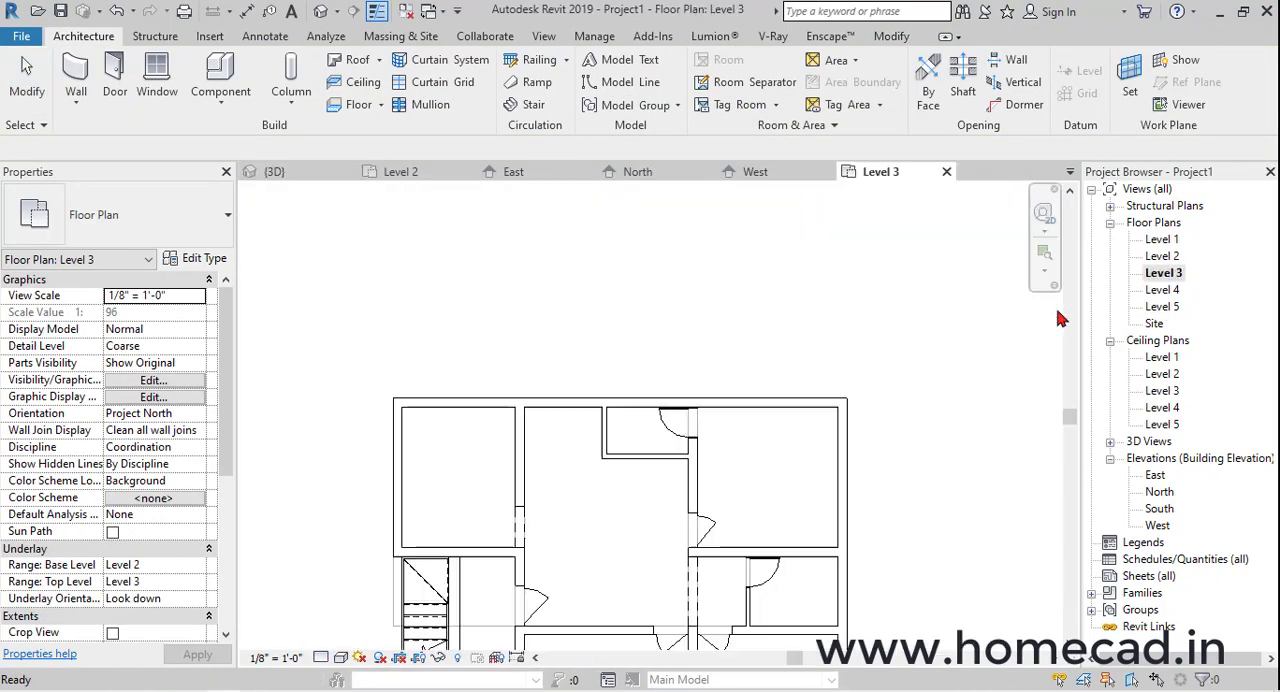
{"action": "scroll", "coordinate": [752, 464], "scroll_direction": "down", "scroll_amount": 3}
{"action": "middle_click_drag", "start_coordinate": [670, 616], "coordinate": [673, 490]}
{"action": "scroll", "coordinate": [706, 426], "scroll_direction": "up", "scroll_amount": 6}
{"action": "left_click", "coordinate": [617, 437]}
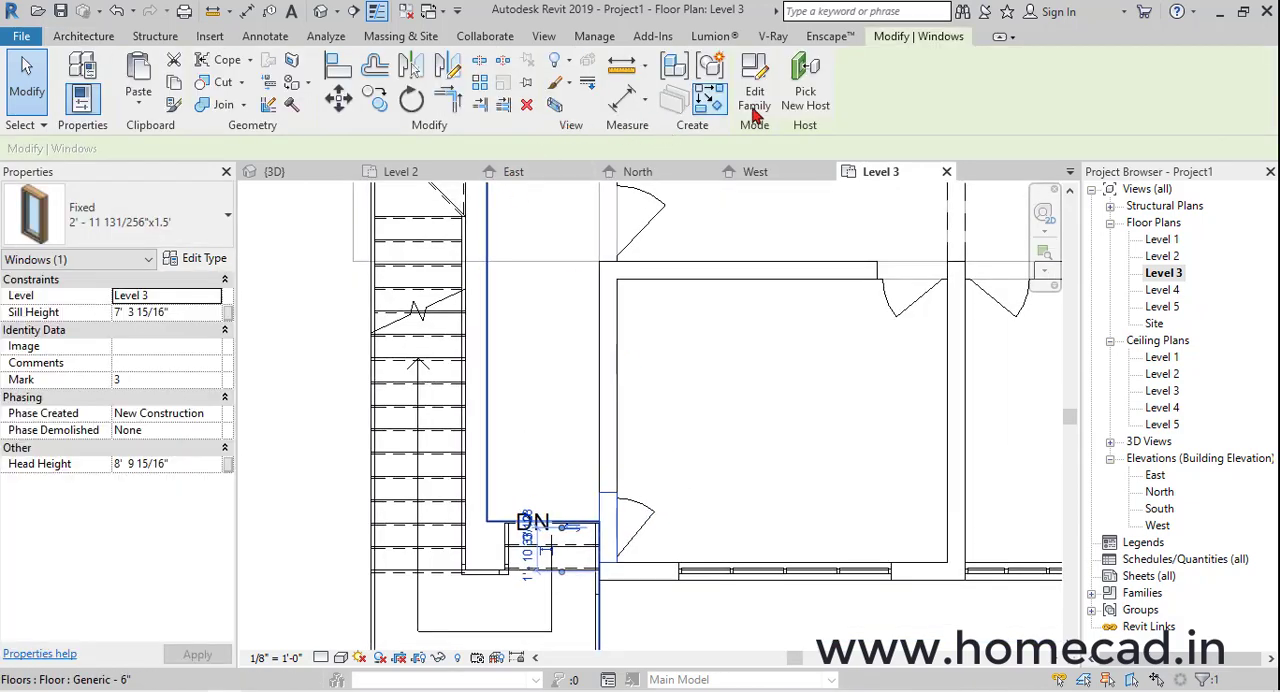
{"action": "left_click", "coordinate": [795, 105]}
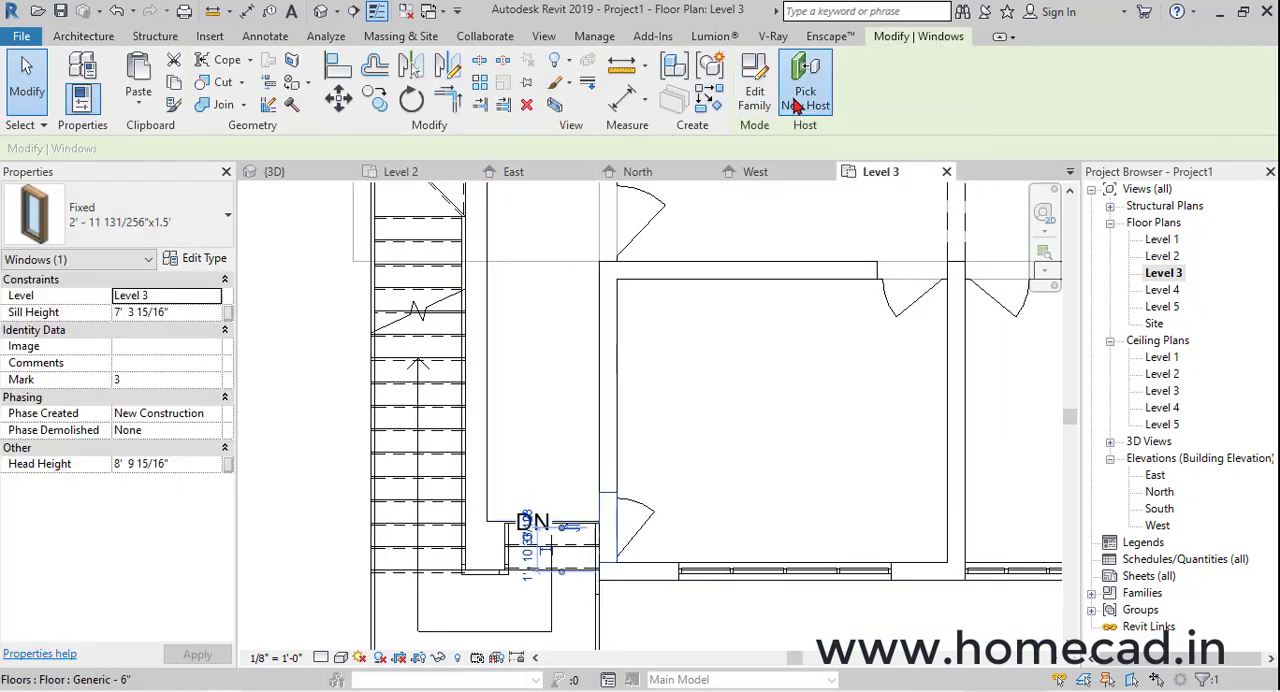
{"action": "left_click", "coordinate": [610, 325]}
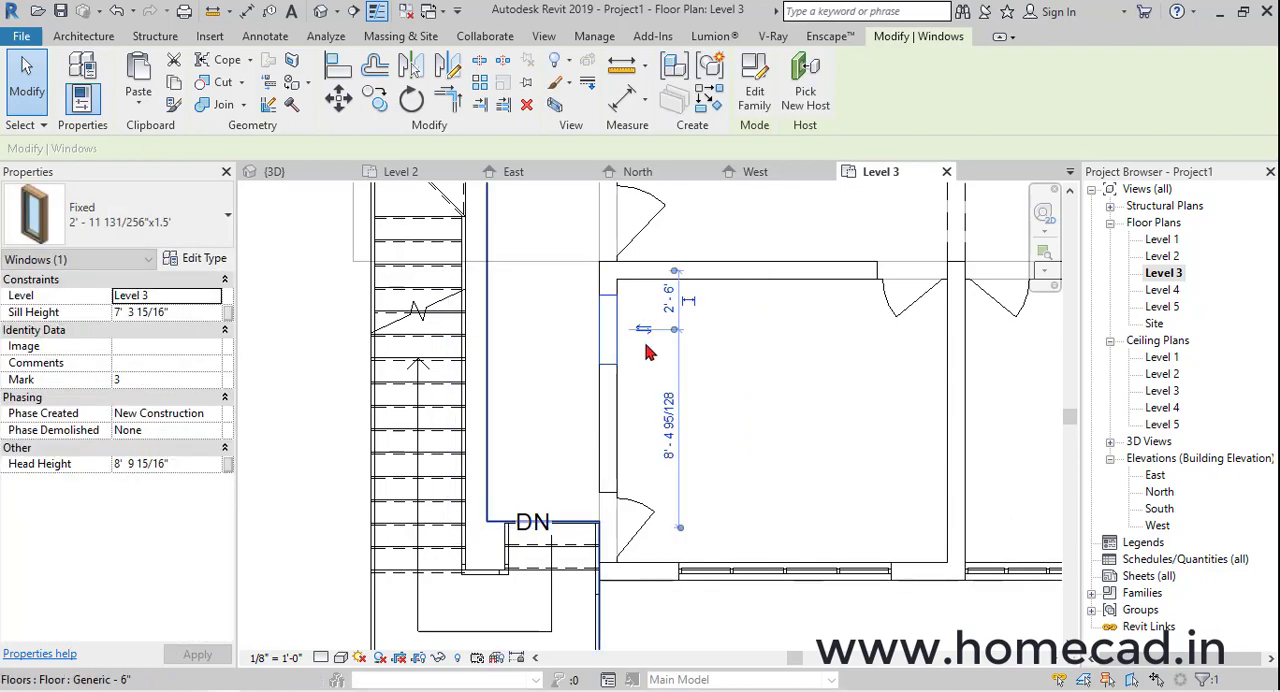
{"action": "key", "text": "Escape"}
{"action": "left_click", "coordinate": [322, 11]}
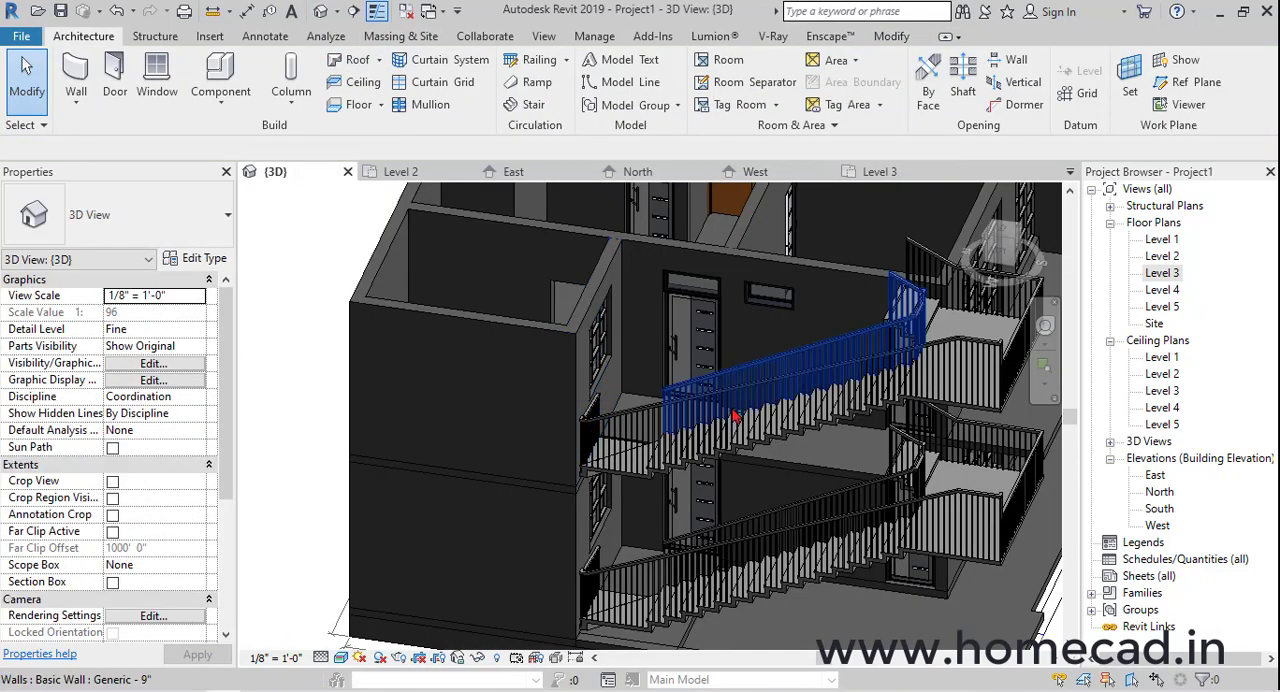
{"action": "middle_click_drag", "start_coordinate": [829, 354], "coordinate": [771, 320], "text": "shift"}
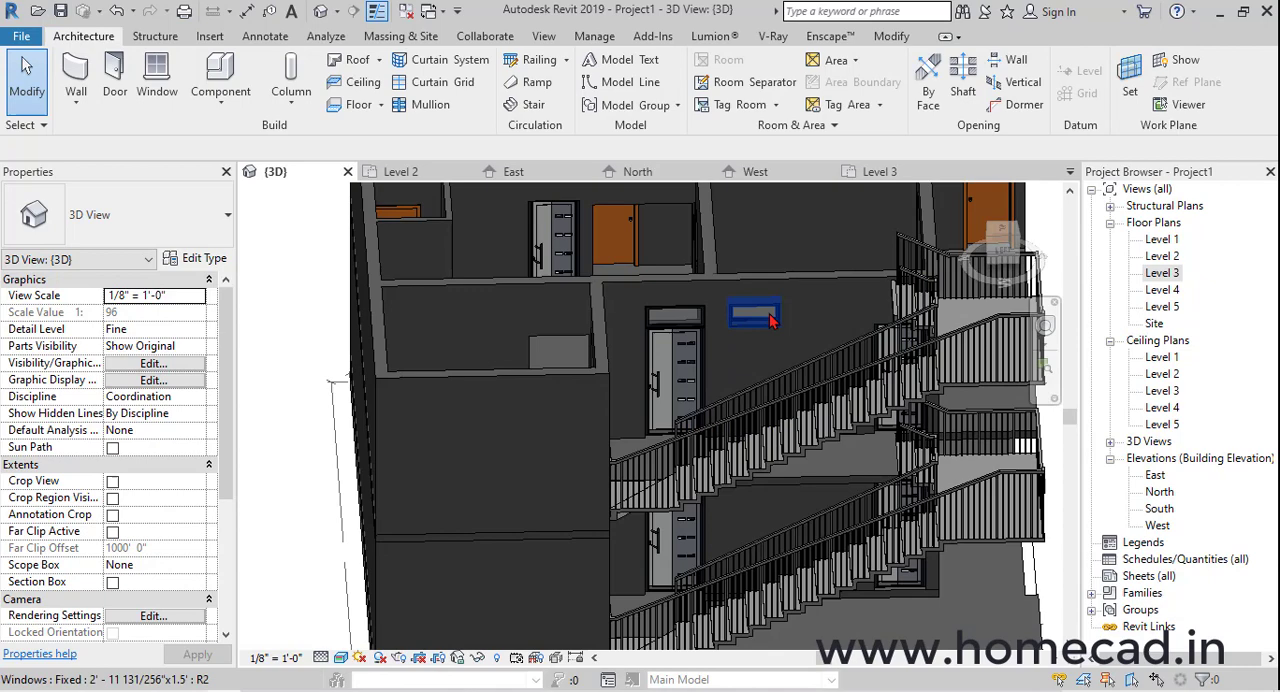
Re-host the 3'x7' PERITO_ALU_Violette door to the same rear end of the stair-side wall, about 2' from the cross wall
{"action": "double_click", "coordinate": [1162, 272]}
{"action": "left_click", "coordinate": [624, 508]}
{"action": "key", "text": "Escape"}
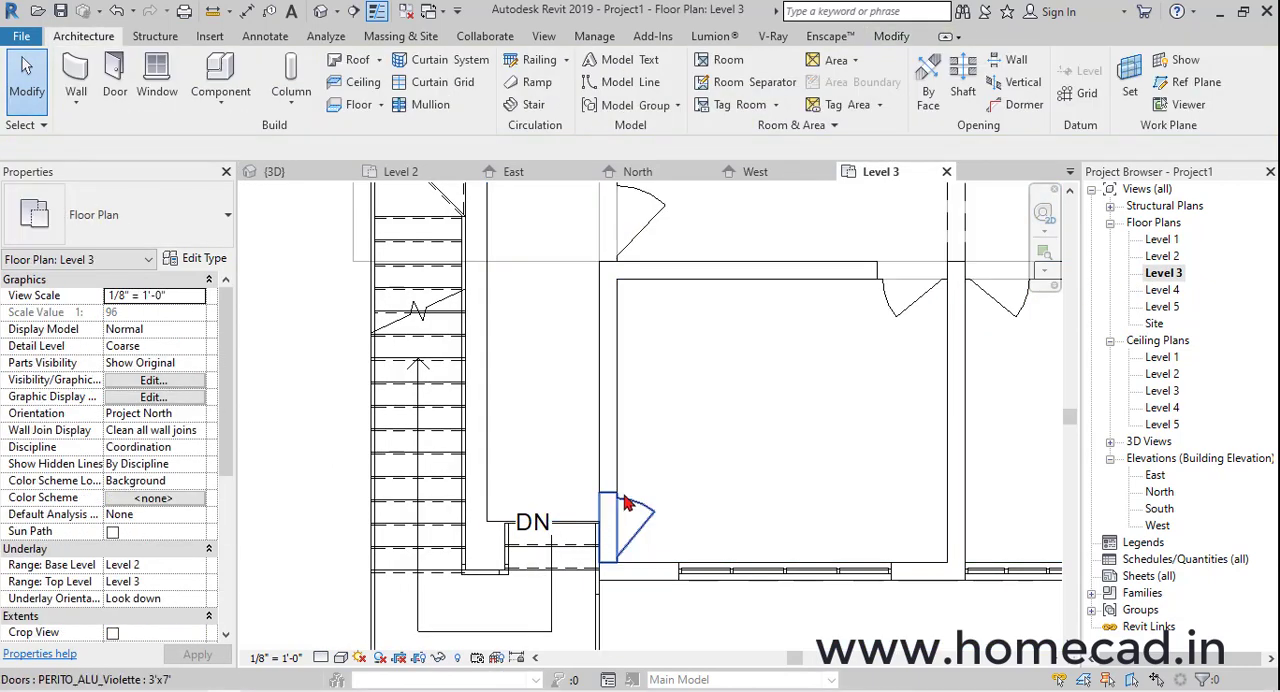
{"action": "left_click", "coordinate": [624, 498]}
{"action": "left_click", "coordinate": [806, 88]}
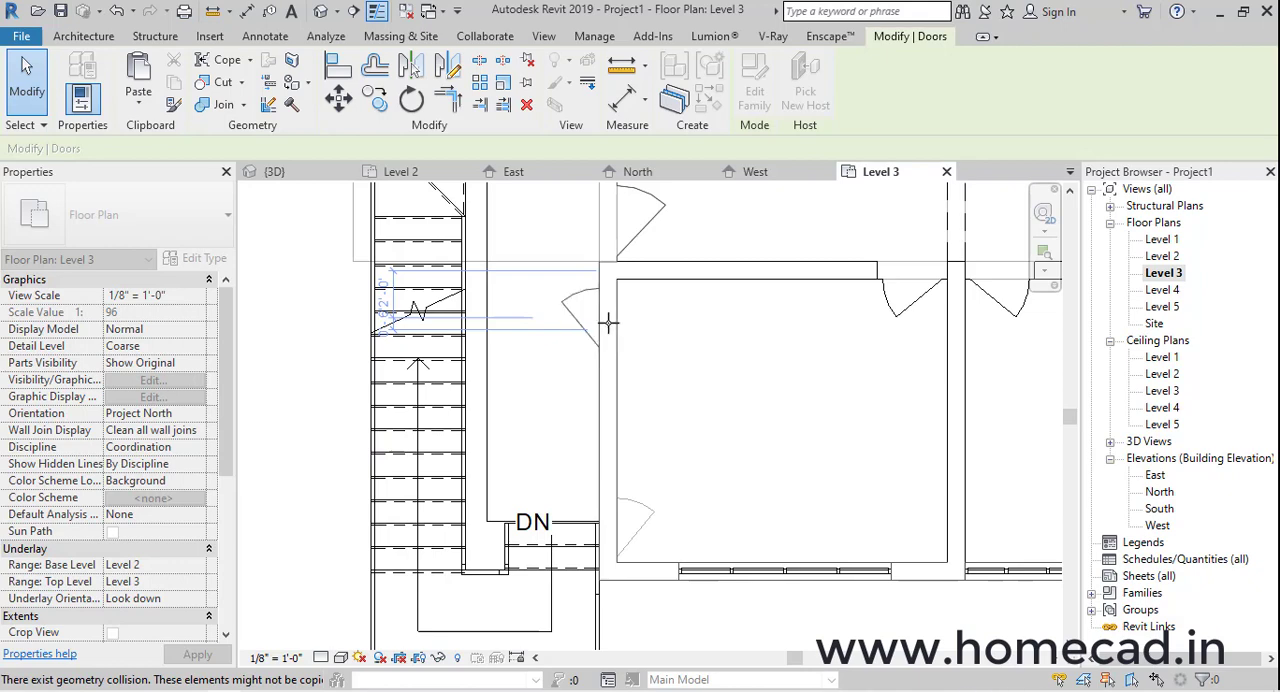
{"action": "left_click", "coordinate": [604, 322]}
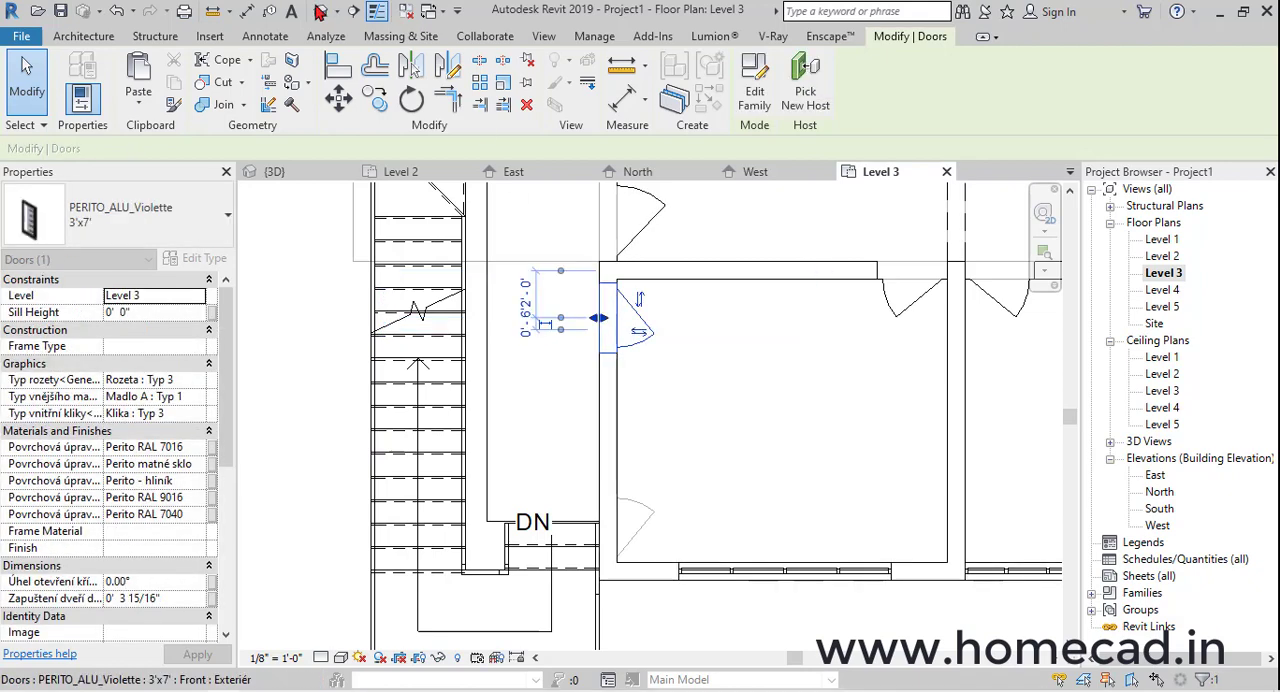
{"action": "key", "text": "Escape"}
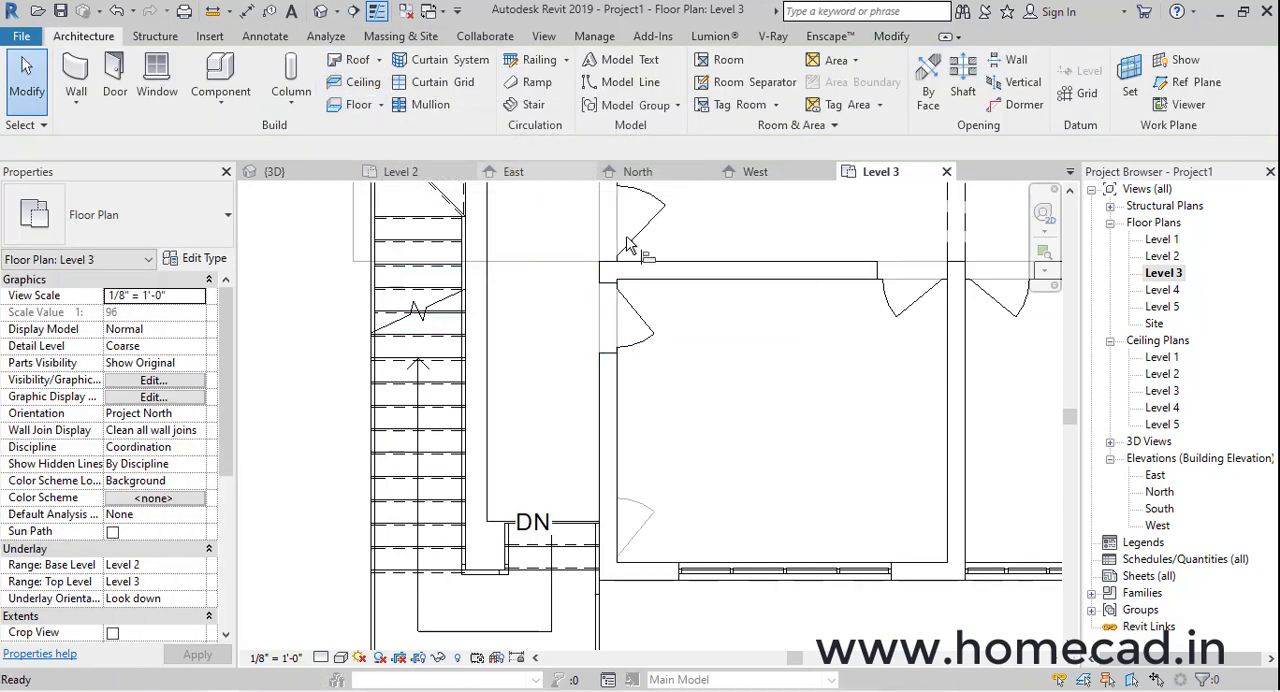
Align the high window's side edge with the edge of the re-hosted door below it
{"action": "key", "text": "a"}
{"action": "key", "text": "l"}
{"action": "scroll", "coordinate": [640, 275], "scroll_direction": "up", "scroll_amount": 3}
{"action": "left_click", "coordinate": [566, 291]}
{"action": "scroll", "coordinate": [668, 317], "scroll_direction": "down", "scroll_amount": 2}
{"action": "middle_click_drag", "start_coordinate": [670, 318], "coordinate": [653, 237]}
{"action": "left_click", "coordinate": [320, 11]}
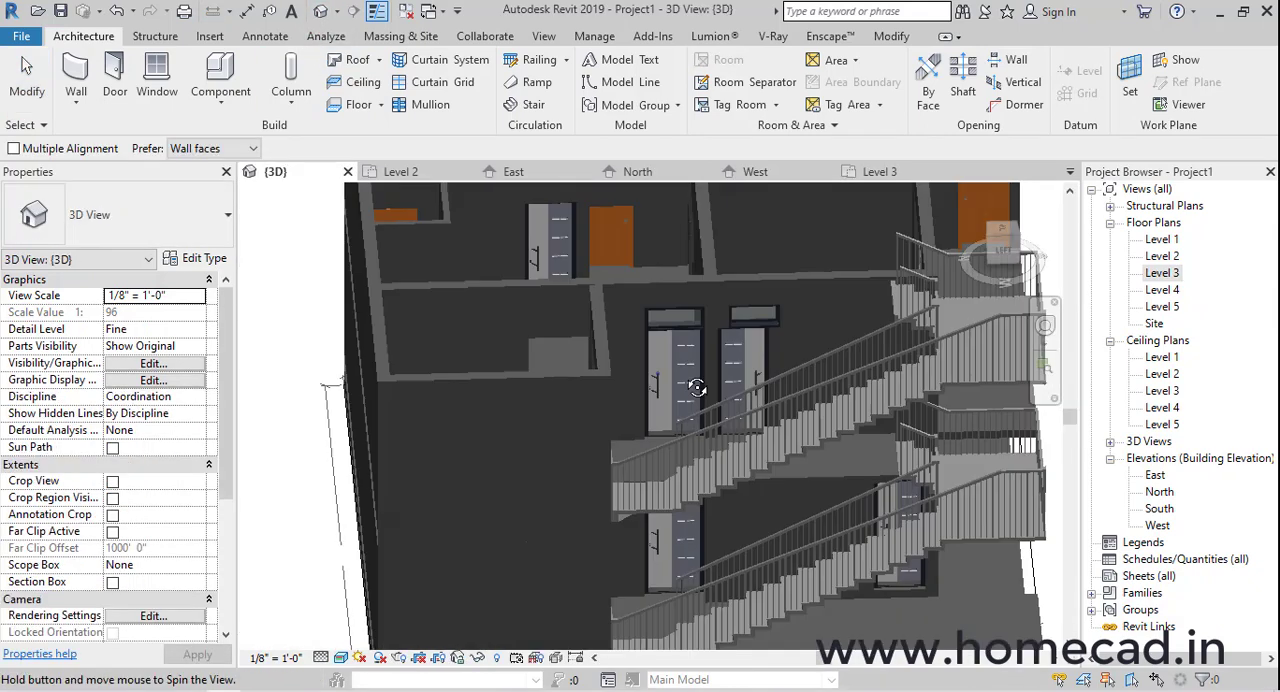
{"action": "scroll", "coordinate": [739, 351], "scroll_direction": "up", "scroll_amount": 5}
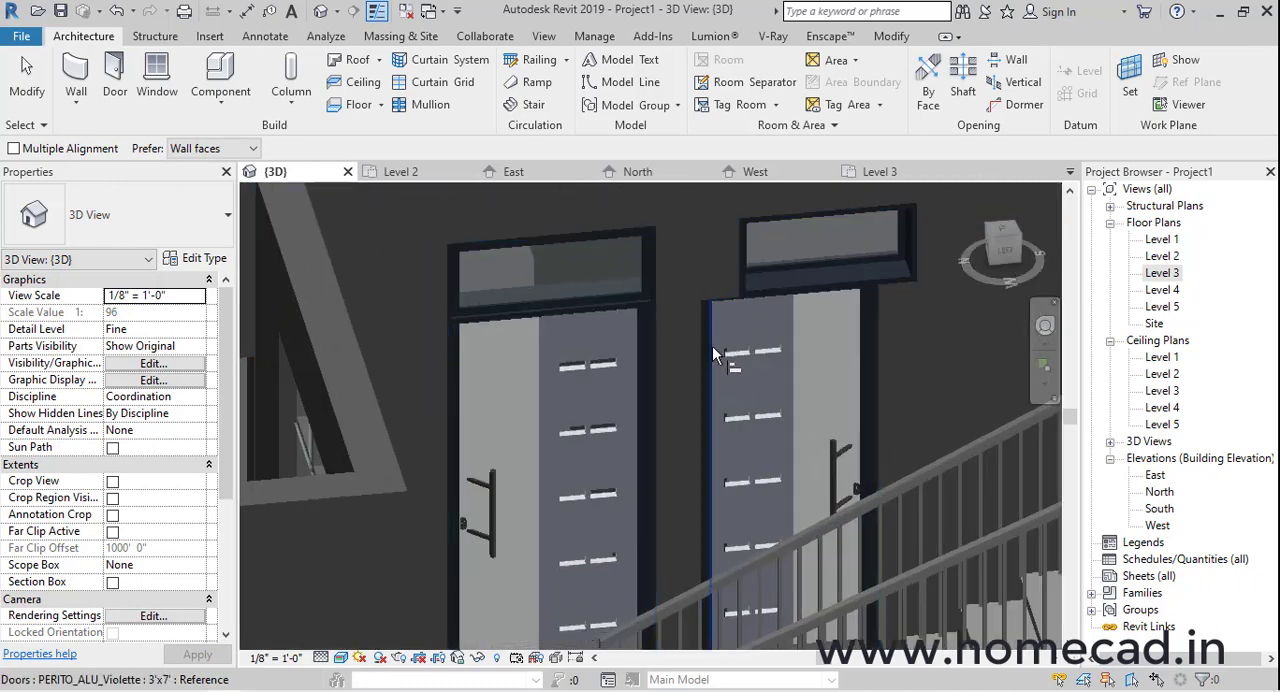
{"action": "middle_click_drag", "start_coordinate": [727, 340], "coordinate": [624, 545]}
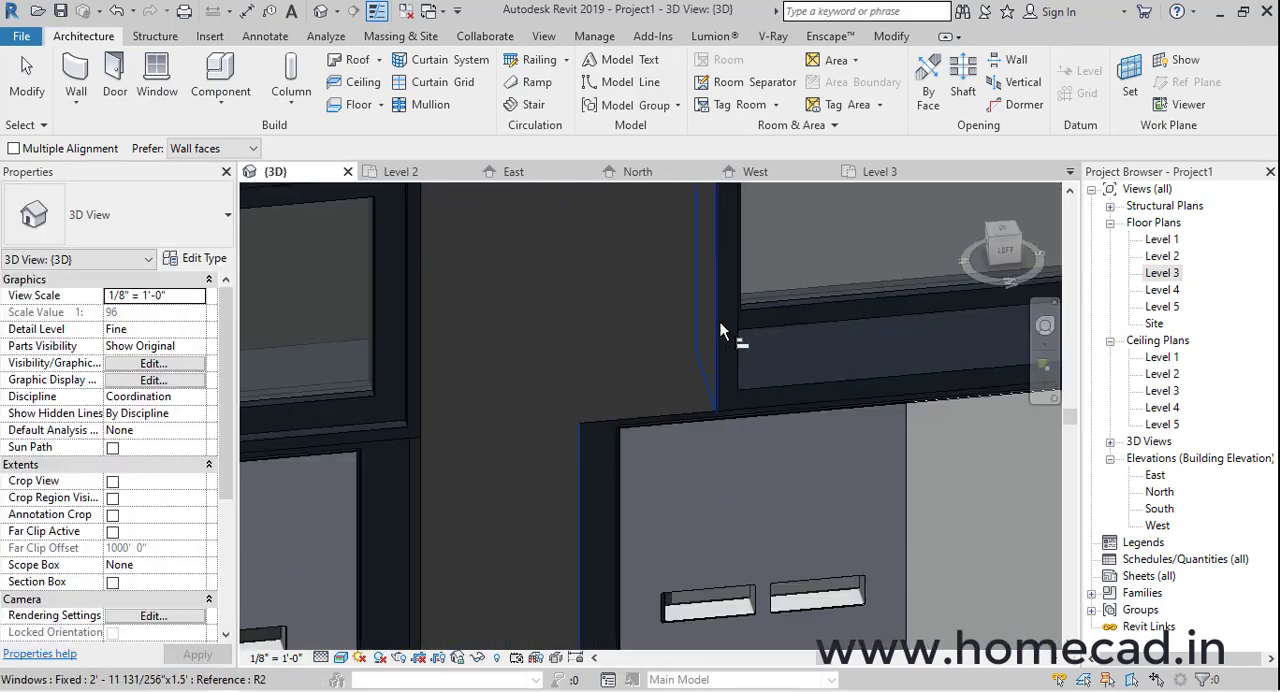
{"action": "scroll", "coordinate": [640, 445], "scroll_direction": "down", "scroll_amount": 8}
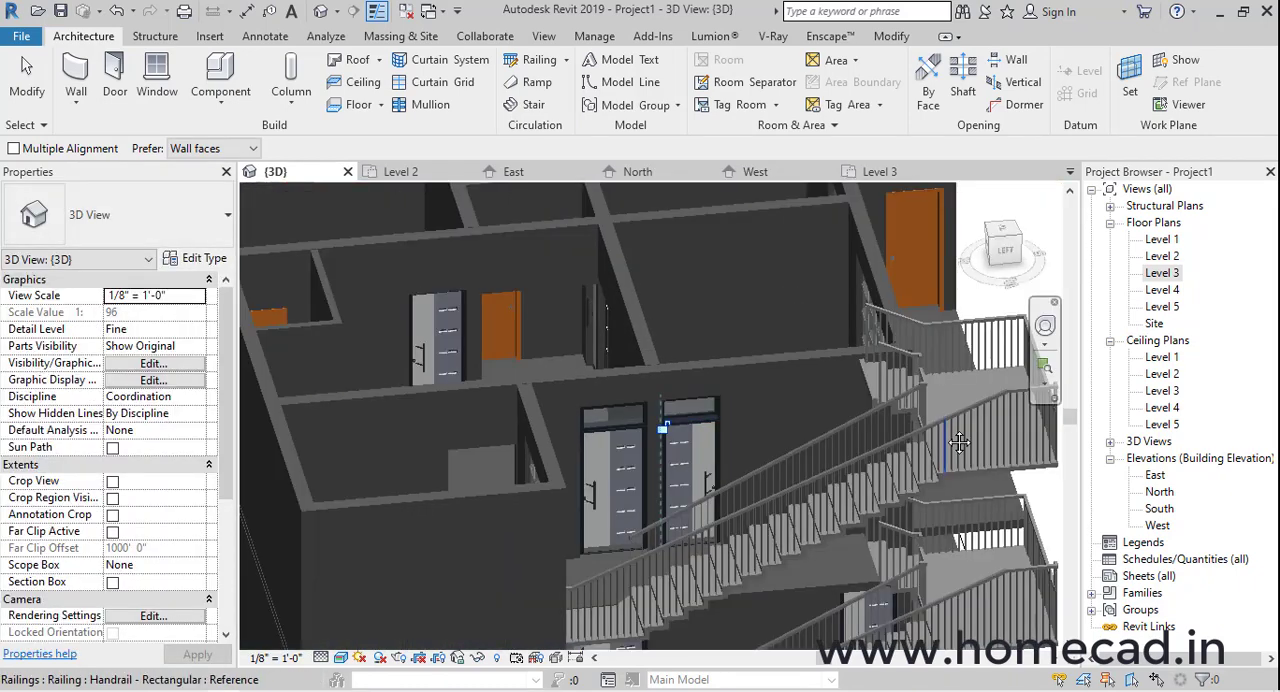
{"action": "middle_click_drag", "start_coordinate": [675, 422], "coordinate": [797, 469], "text": "shift"}
Edit the path of the lower stair's inner railing in the Level 3 plan and extend it slightly past the top stair edge
{"action": "left_click", "coordinate": [779, 452]}
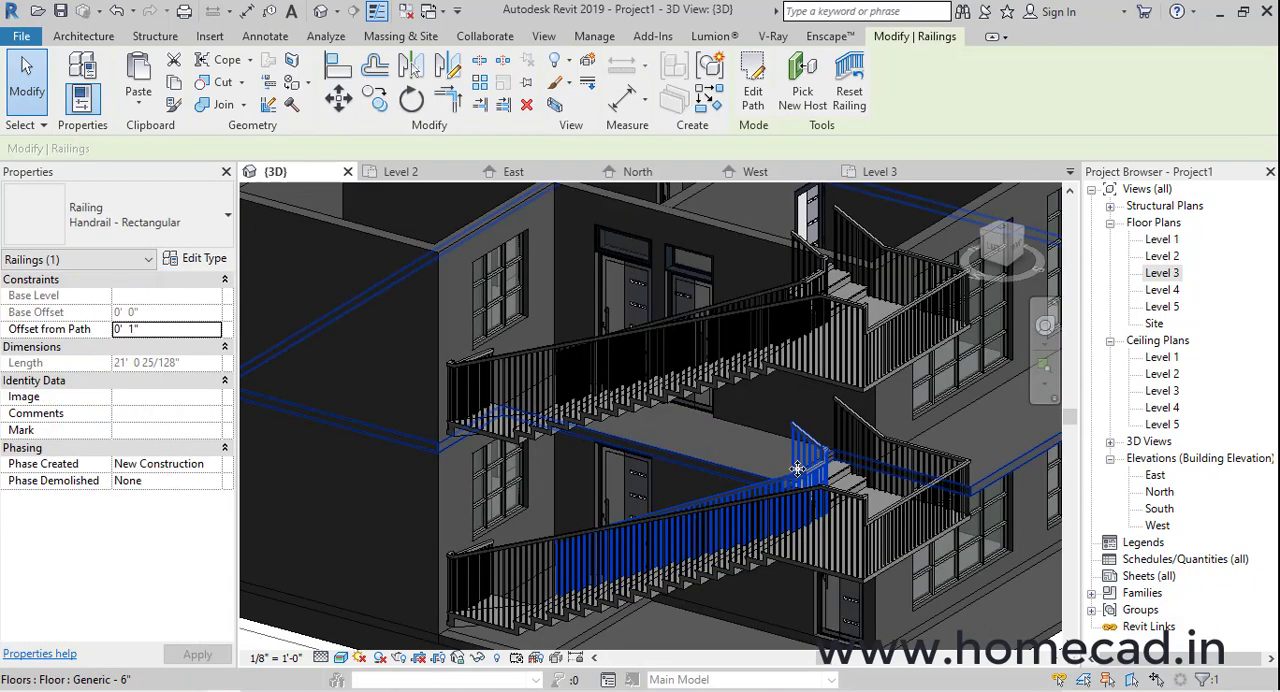
{"action": "left_click", "coordinate": [752, 95]}
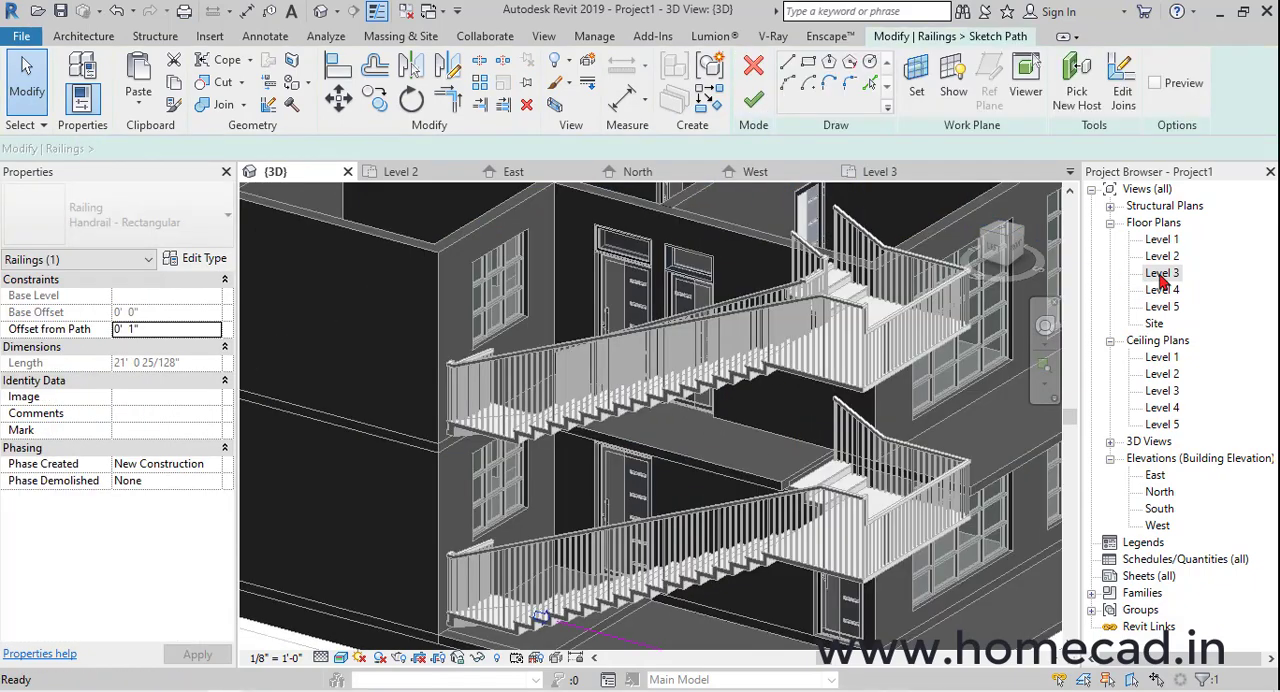
{"action": "double_click", "coordinate": [1162, 274]}
{"action": "scroll", "coordinate": [497, 558], "scroll_direction": "up", "scroll_amount": 2}
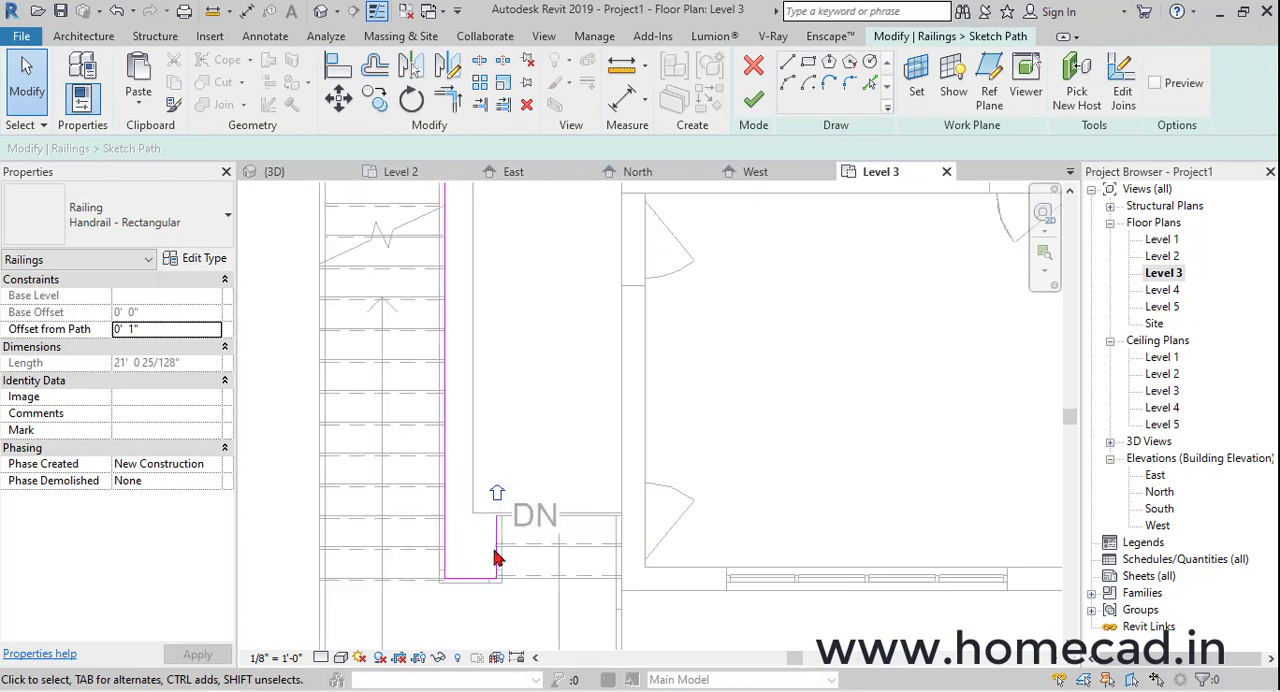
{"action": "left_click", "coordinate": [496, 553]}
{"action": "middle_click_drag", "start_coordinate": [503, 486], "coordinate": [531, 578]}
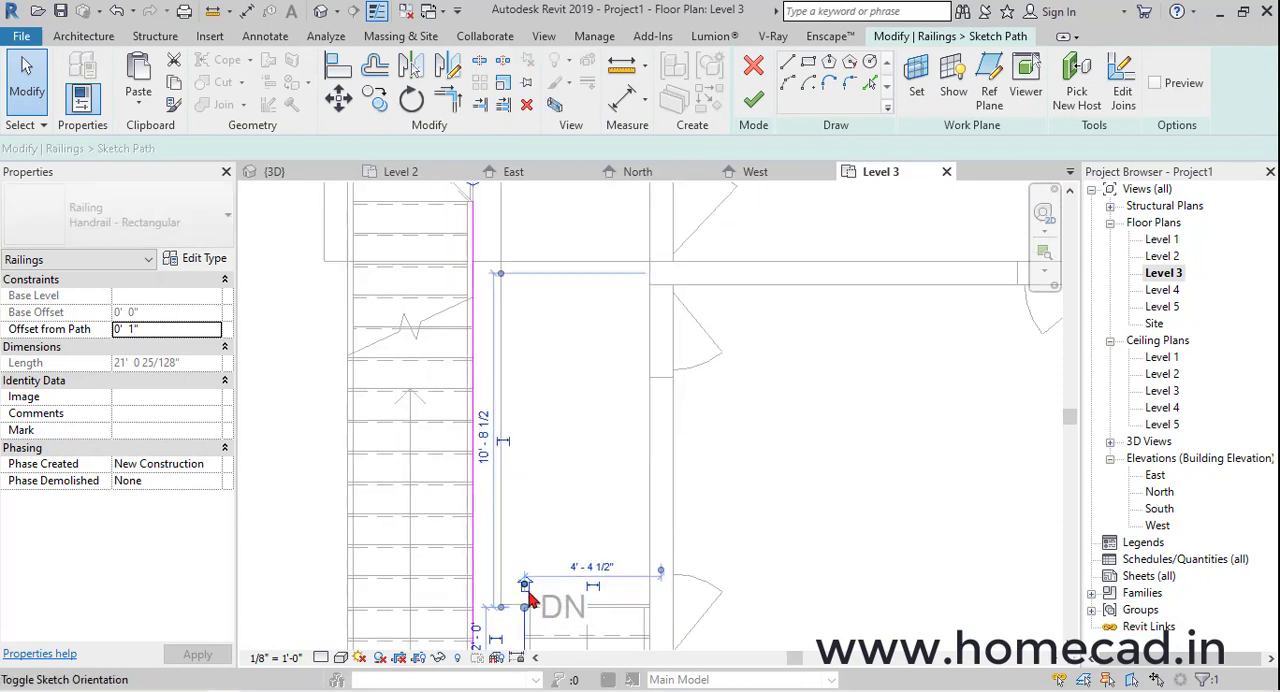
{"action": "left_click", "coordinate": [787, 64]}
{"action": "scroll", "coordinate": [571, 543], "scroll_direction": "up", "scroll_amount": 3}
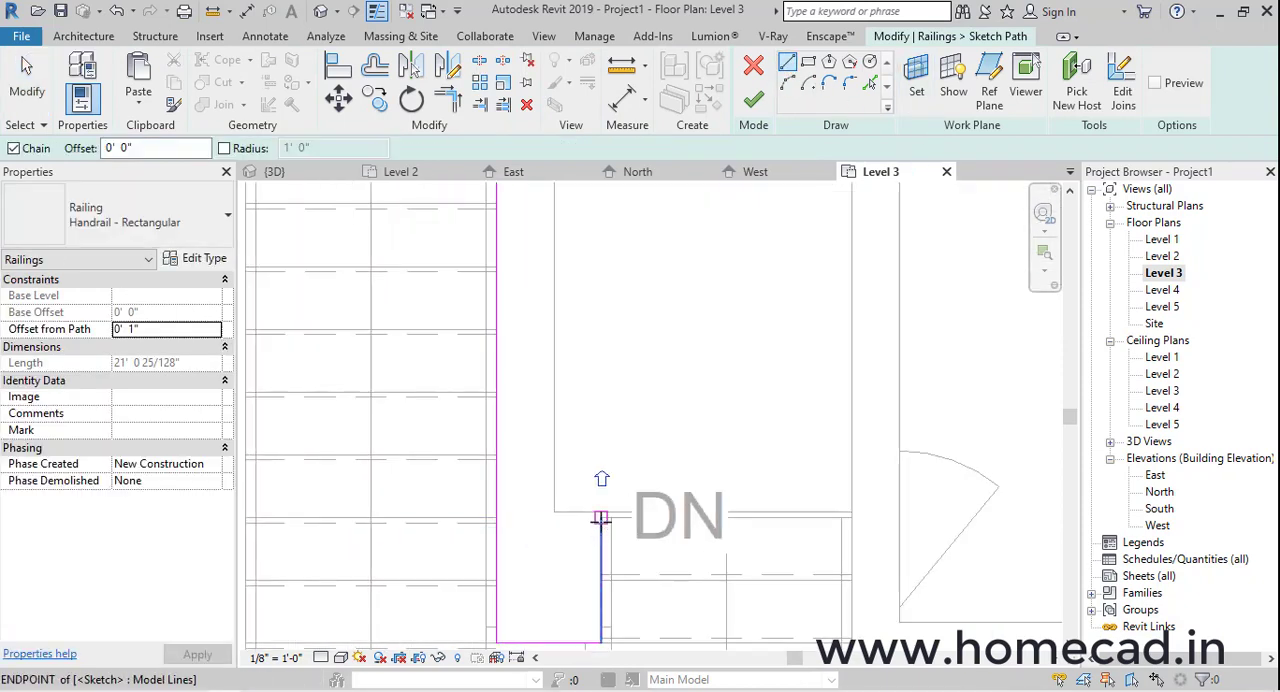
{"action": "left_click", "coordinate": [600, 491]}
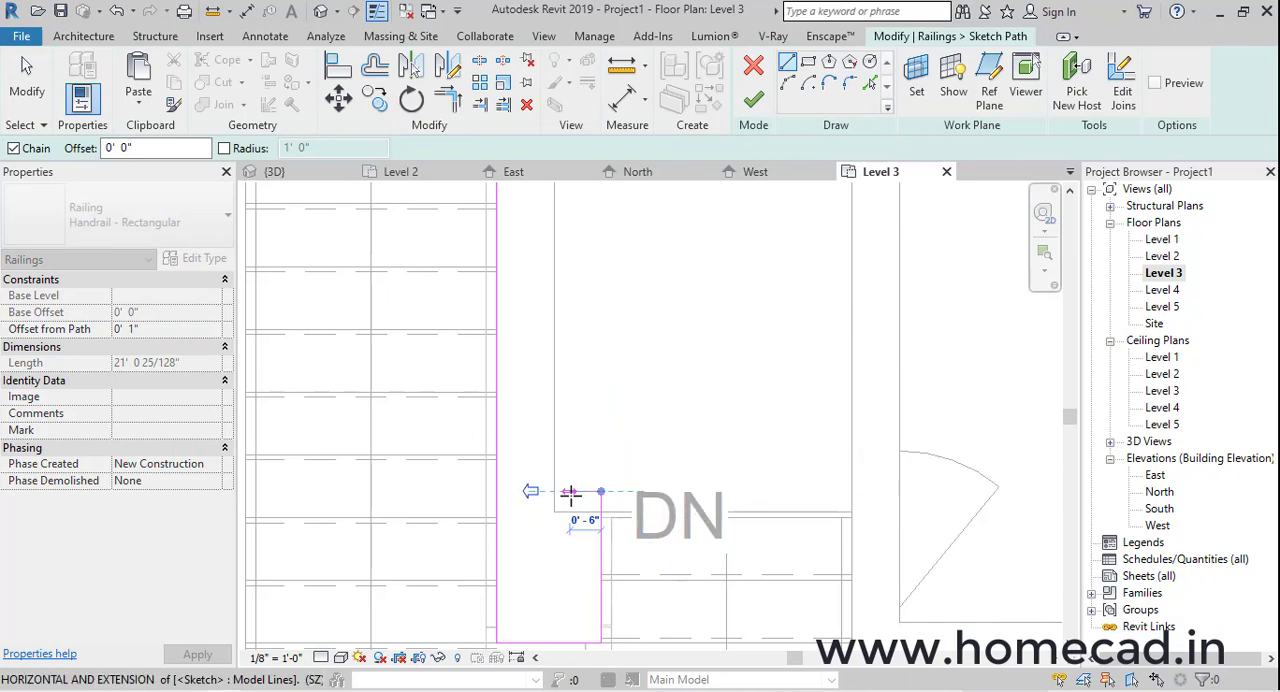
Continue the railing path about 6" across and 16' 7" along the floor edge to the rear room's wall, and finish the railing
{"action": "scroll", "coordinate": [570, 495], "scroll_direction": "down", "scroll_amount": 3}
{"action": "middle_click_drag", "start_coordinate": [587, 378], "coordinate": [589, 590]}
{"action": "scroll", "coordinate": [584, 560], "scroll_direction": "down", "scroll_amount": 2}
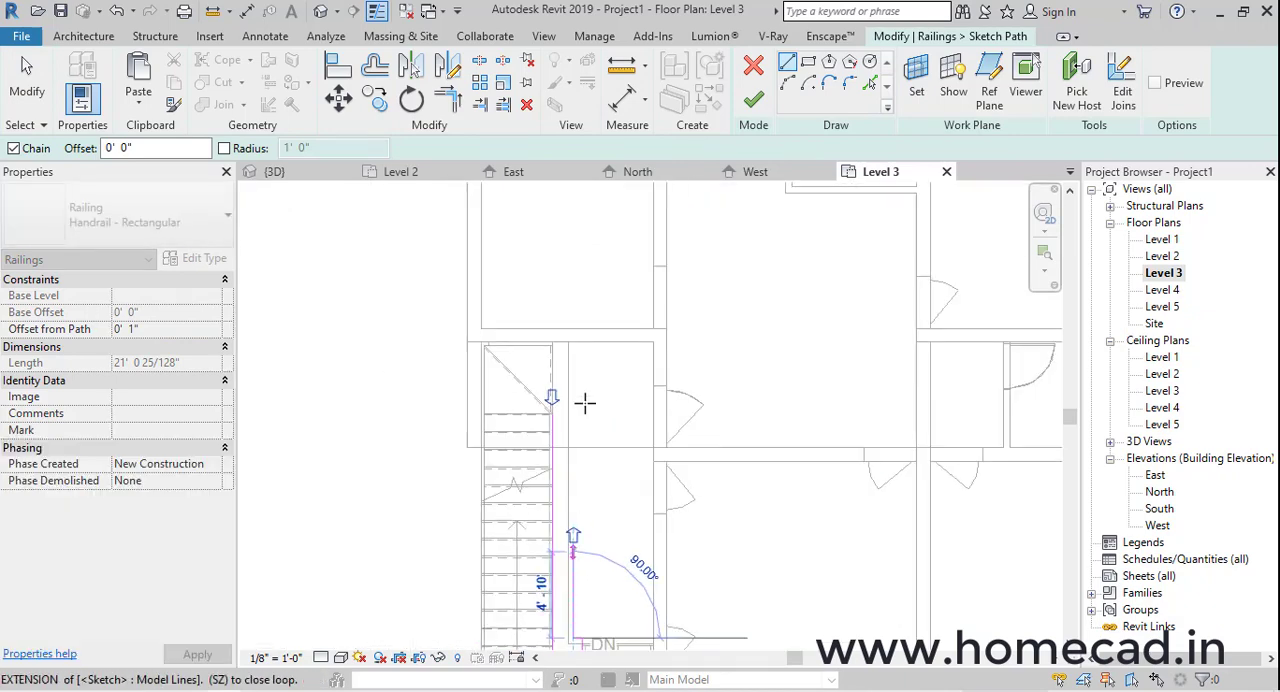
{"action": "left_click", "coordinate": [579, 346]}
{"action": "key", "text": "Escape"}
{"action": "left_click", "coordinate": [754, 102]}
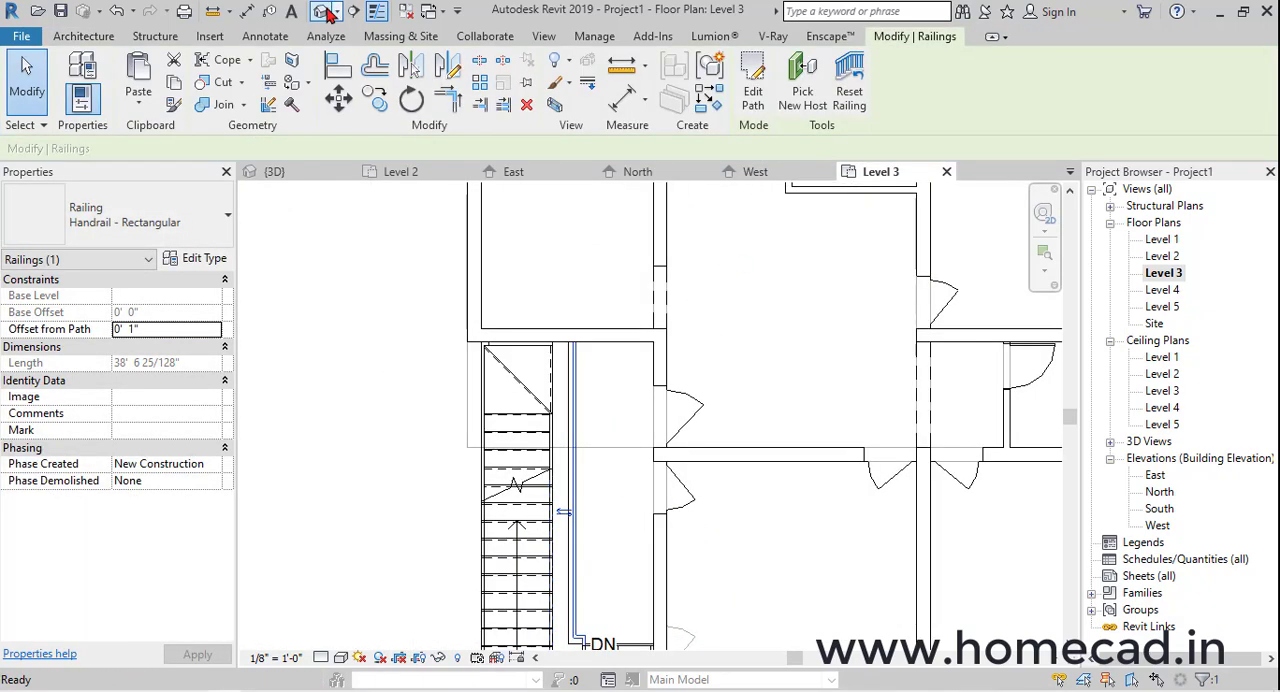
{"action": "left_click", "coordinate": [323, 13]}
{"action": "middle_click_drag", "start_coordinate": [646, 445], "coordinate": [620, 511], "text": "shift"}
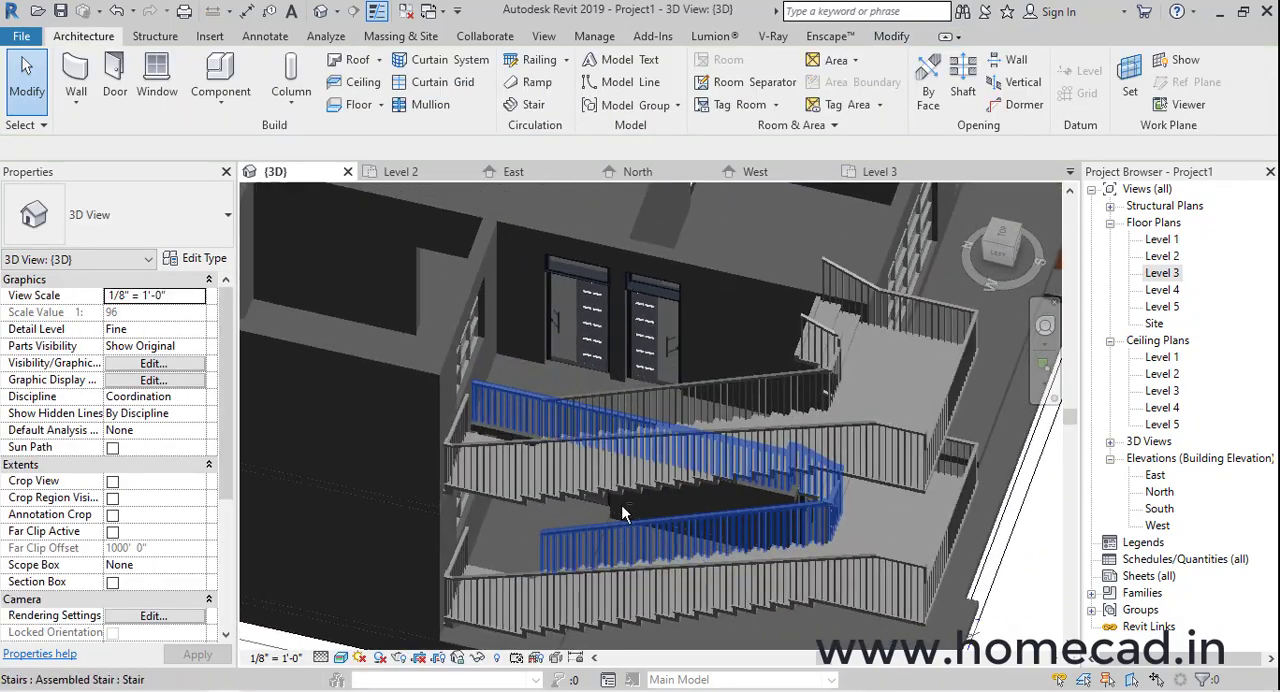
Shorten the railing path along the Level 3 floor edge so it ends level with the front edge of the rear stair landing
{"action": "scroll", "coordinate": [508, 421], "scroll_direction": "up", "scroll_amount": 1}
{"action": "scroll", "coordinate": [508, 421], "scroll_direction": "up", "scroll_amount": 2}
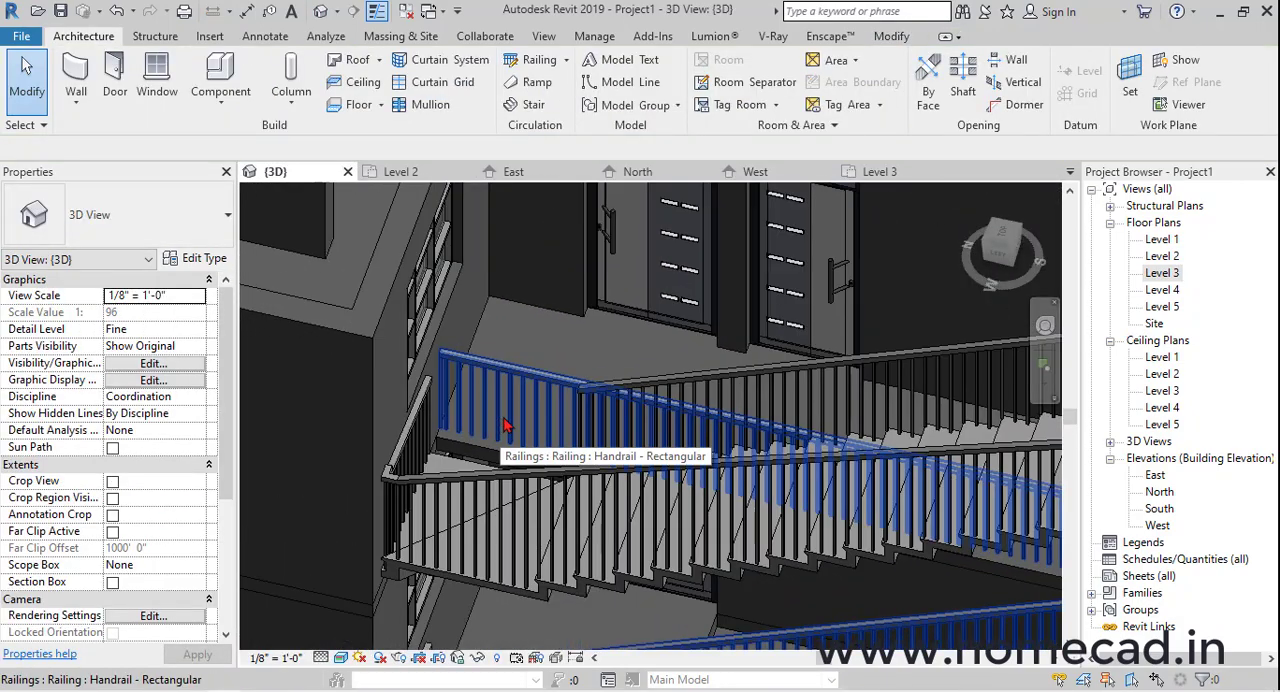
{"action": "left_click", "coordinate": [497, 422]}
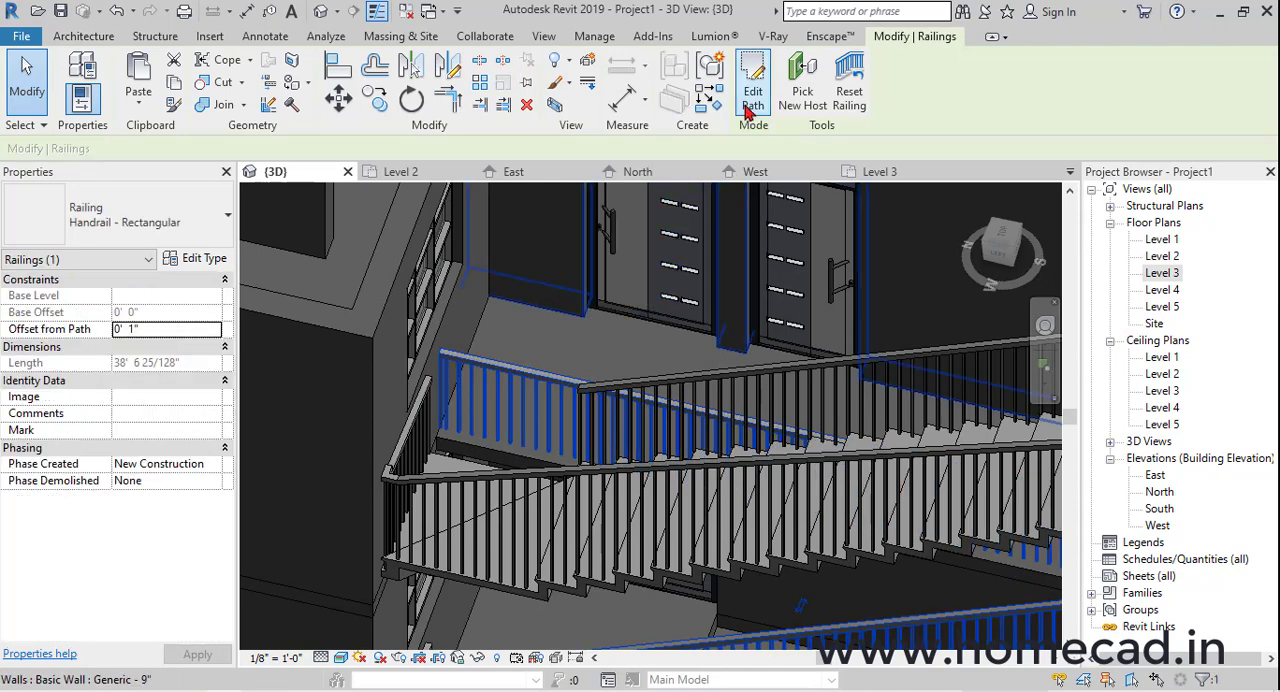
{"action": "left_click", "coordinate": [748, 108]}
{"action": "middle_click_drag", "start_coordinate": [674, 375], "coordinate": [735, 457], "text": "shift"}
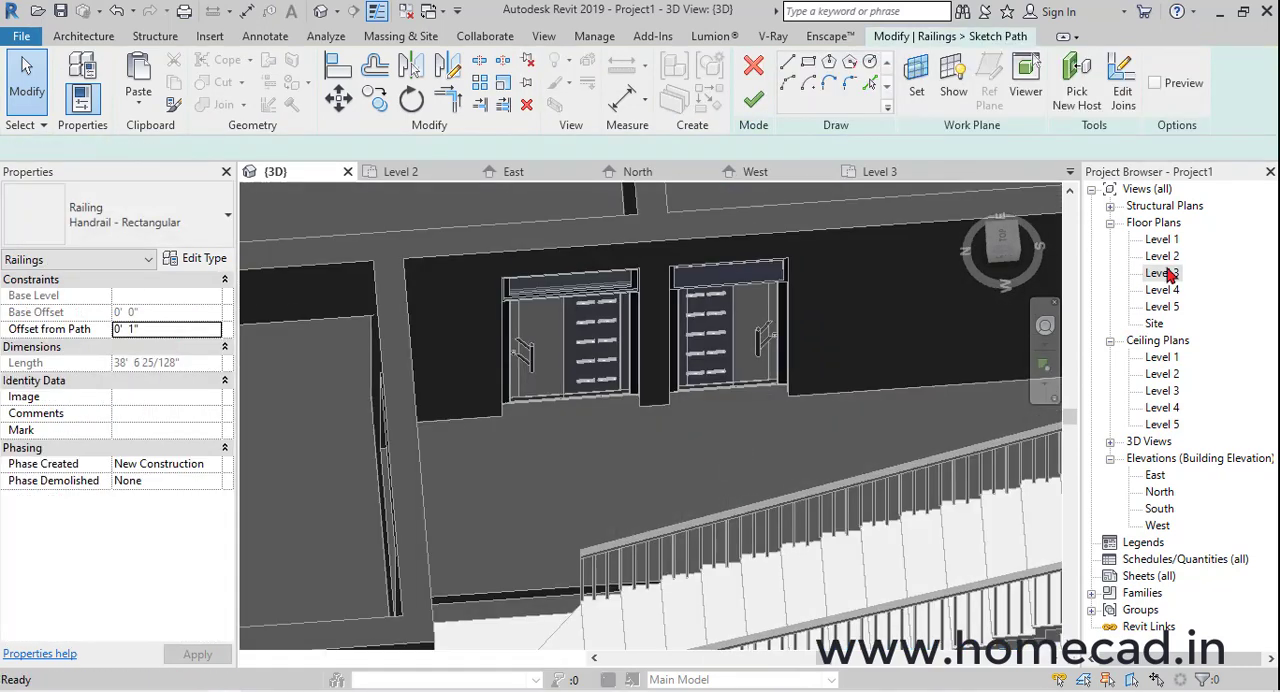
{"action": "double_click", "coordinate": [1155, 274]}
{"action": "left_click", "coordinate": [575, 385]}
{"action": "scroll", "coordinate": [575, 375], "scroll_direction": "up", "scroll_amount": 2}
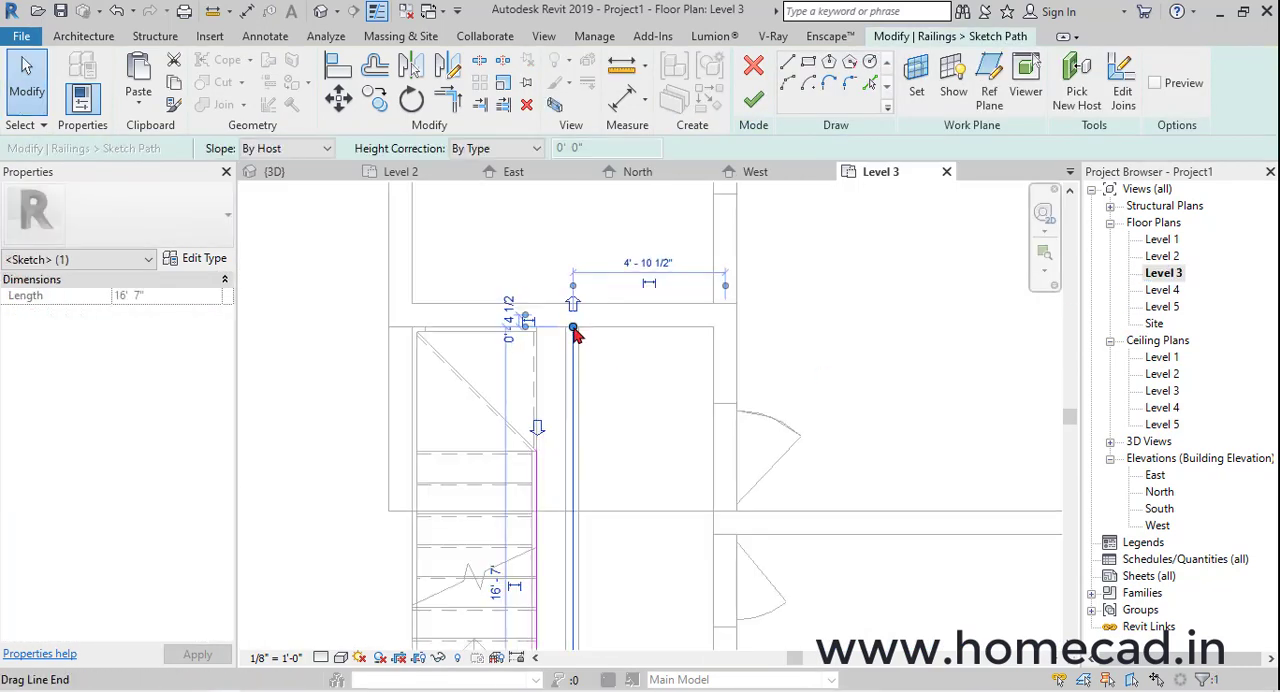
{"action": "key", "text": "Escape"}
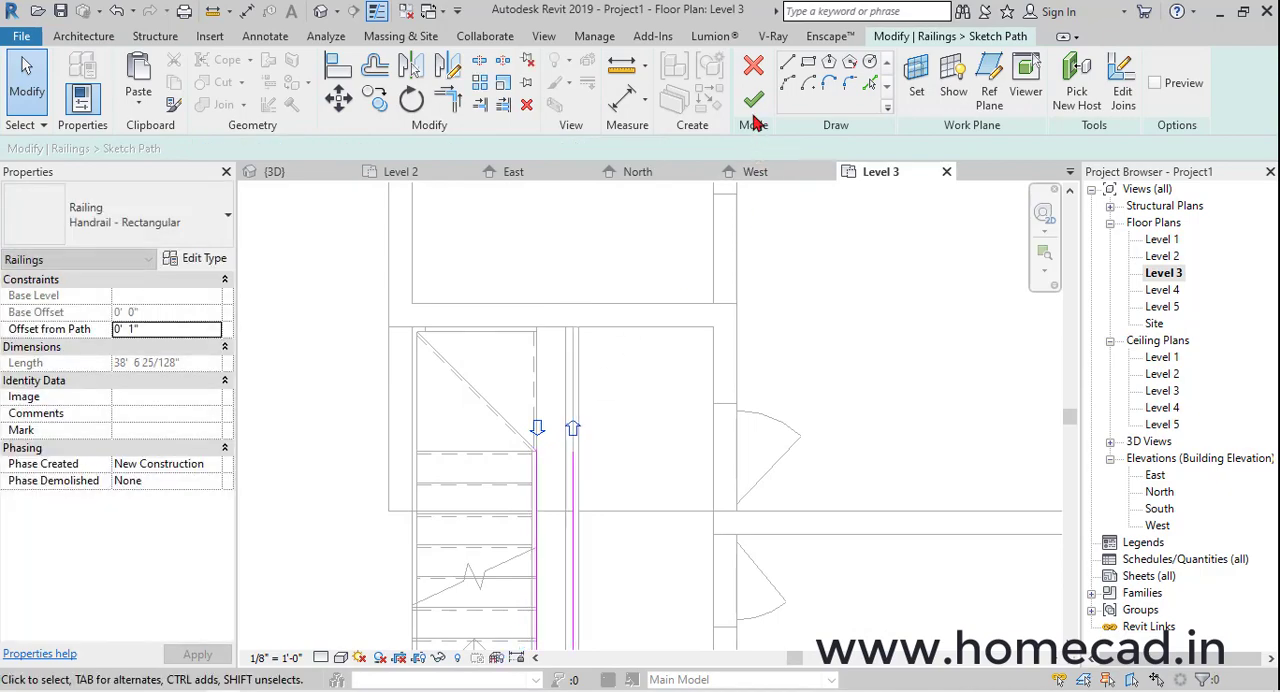
{"action": "left_click", "coordinate": [753, 99]}
{"action": "key", "text": "Escape"}
Edit the Level 3 floor boundary in plan, adding lines from the floor edge to the stair landing's corner and back along its side to the rear edge
{"action": "left_click", "coordinate": [566, 391]}
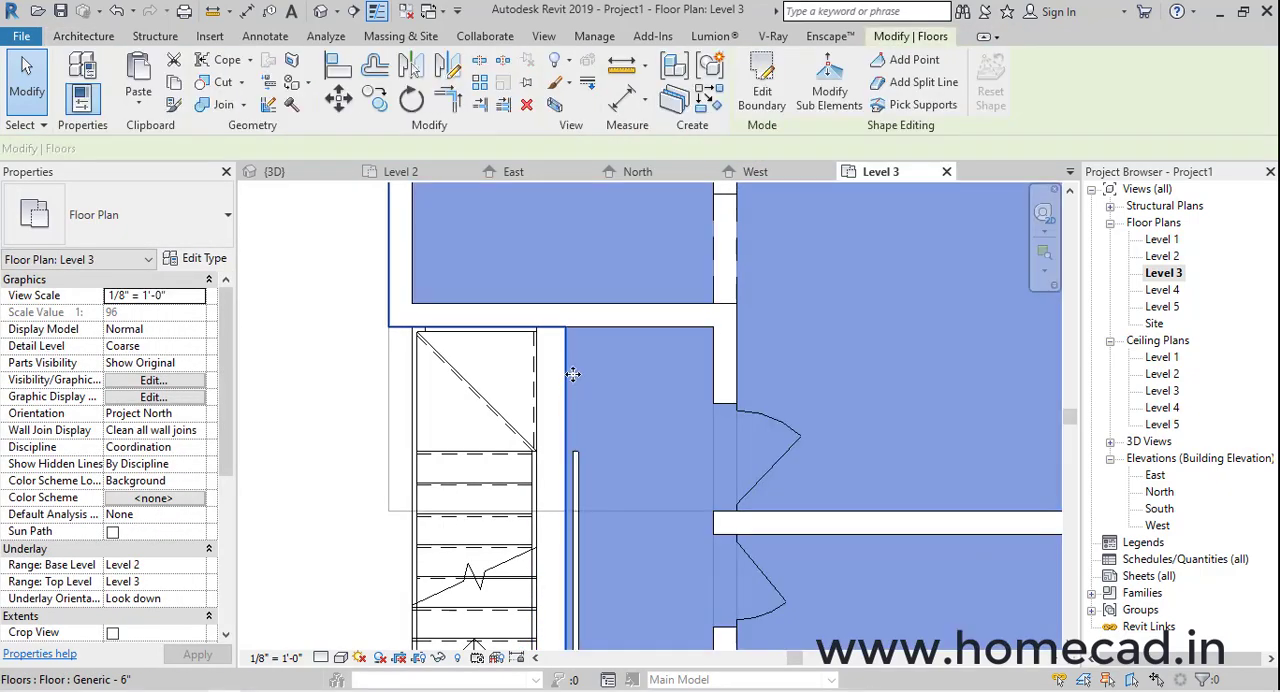
{"action": "left_click", "coordinate": [321, 11]}
{"action": "middle_click_drag", "start_coordinate": [517, 491], "coordinate": [746, 433], "text": "shift"}
{"action": "scroll", "coordinate": [748, 438], "scroll_direction": "up", "scroll_amount": 3}
{"action": "middle_click_drag", "start_coordinate": [643, 367], "coordinate": [700, 421], "text": "shift"}
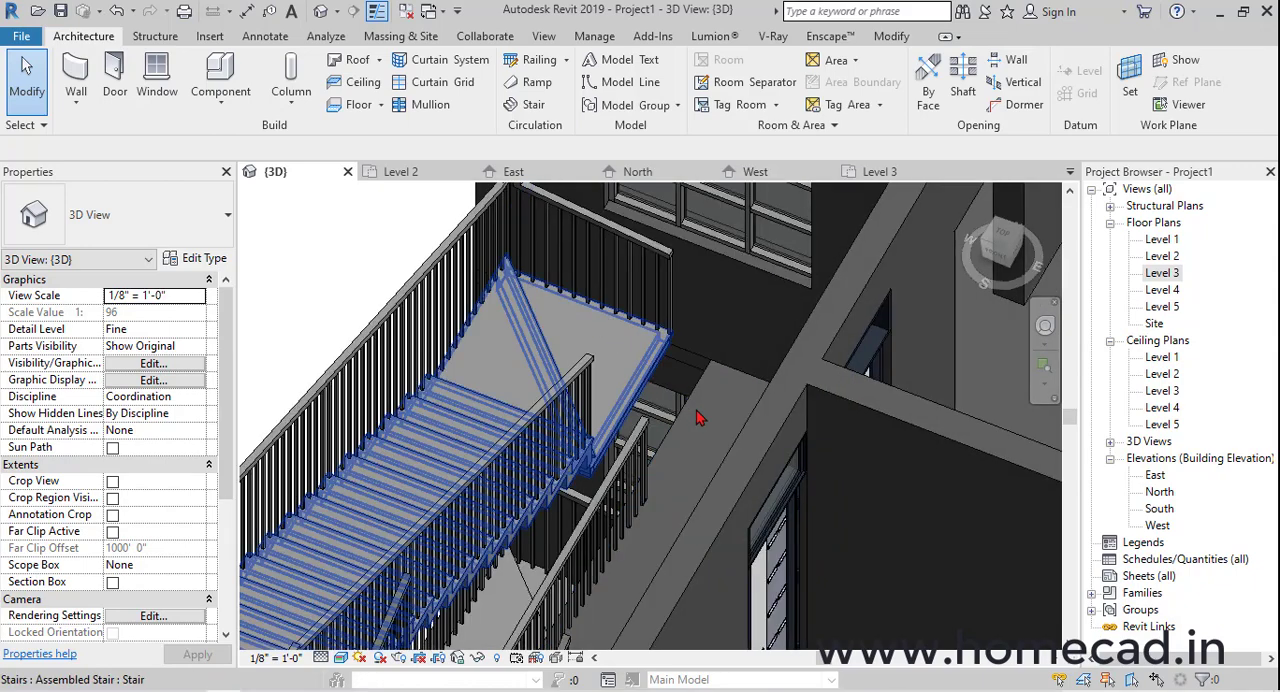
{"action": "left_click", "coordinate": [688, 411]}
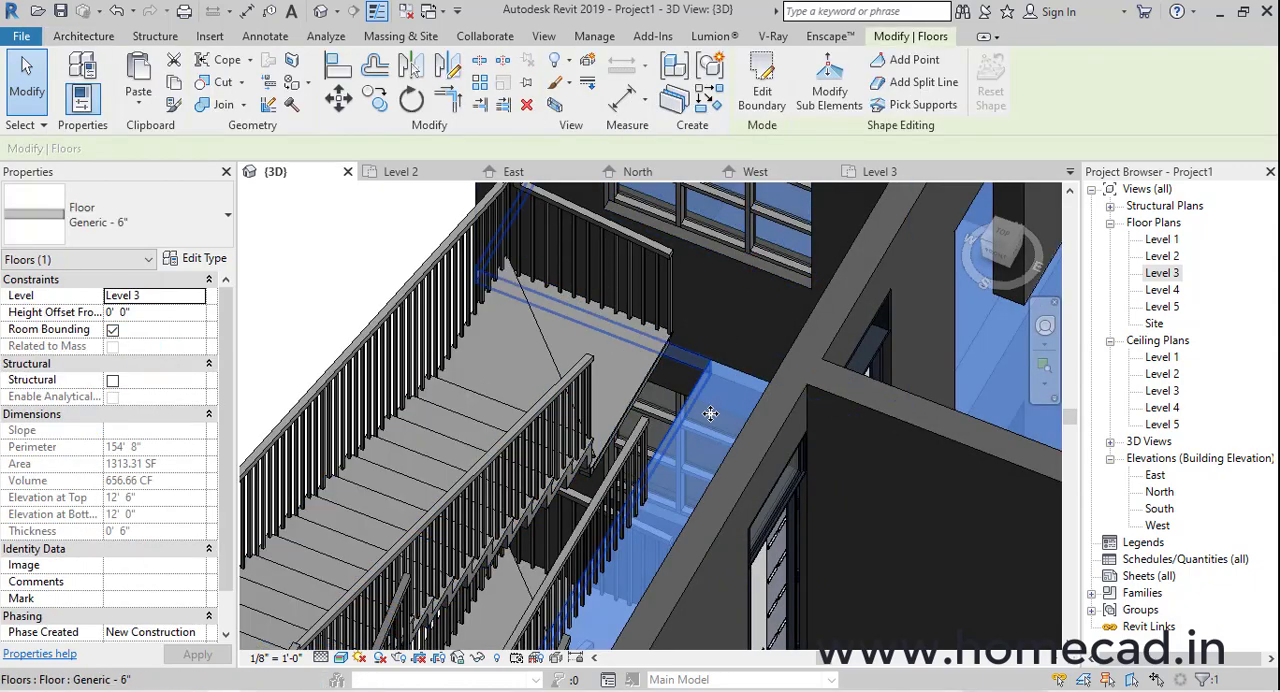
{"action": "double_click", "coordinate": [1170, 273]}
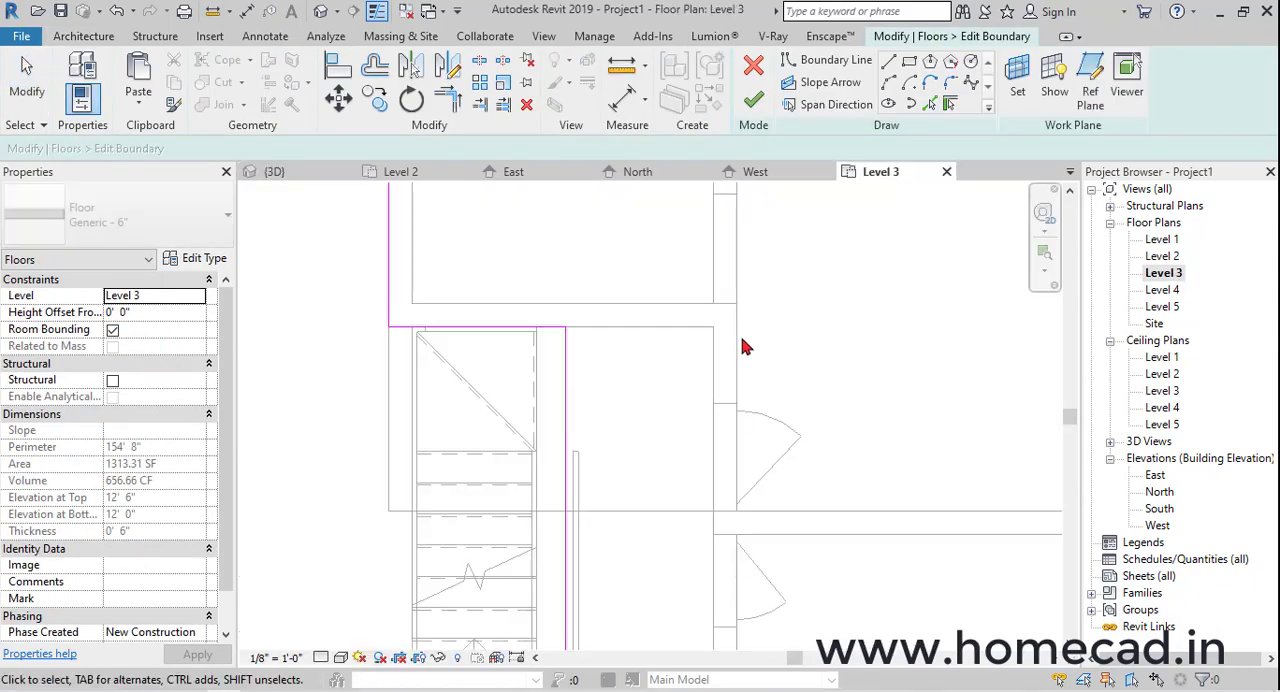
{"action": "left_click", "coordinate": [836, 60]}
{"action": "scroll", "coordinate": [677, 440], "scroll_direction": "up", "scroll_amount": 4}
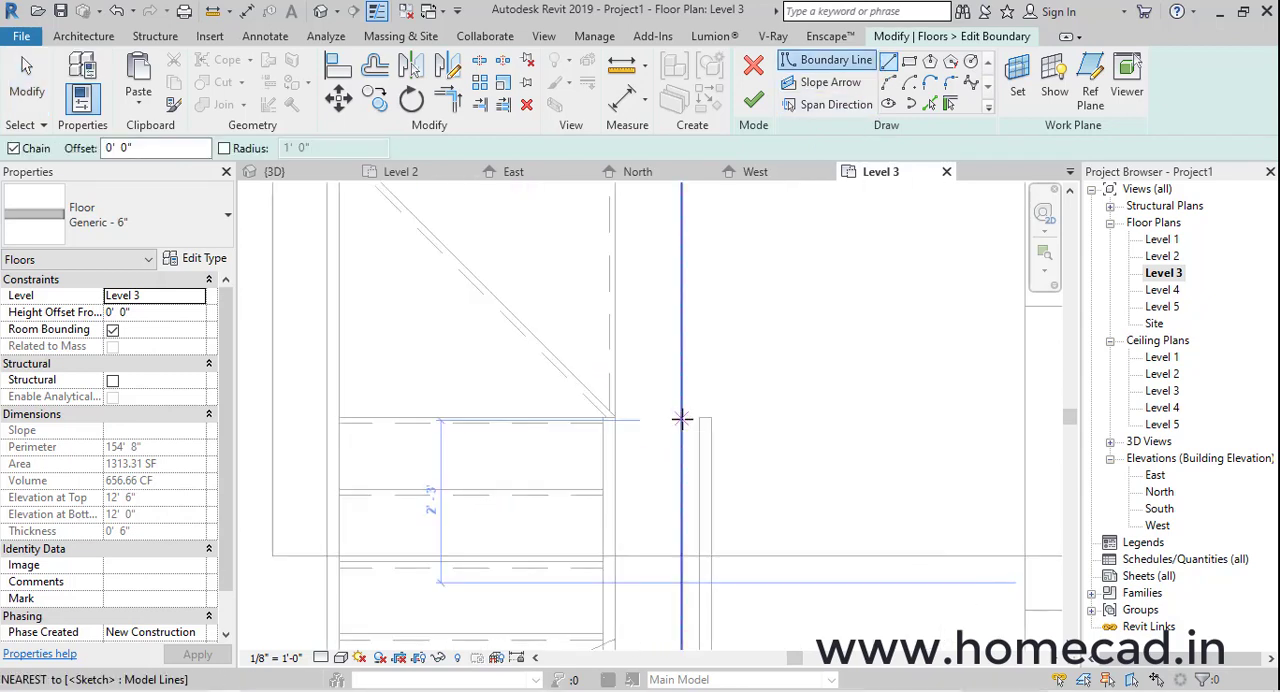
{"action": "left_click", "coordinate": [616, 422]}
{"action": "middle_click_drag", "start_coordinate": [620, 186], "coordinate": [604, 312]}
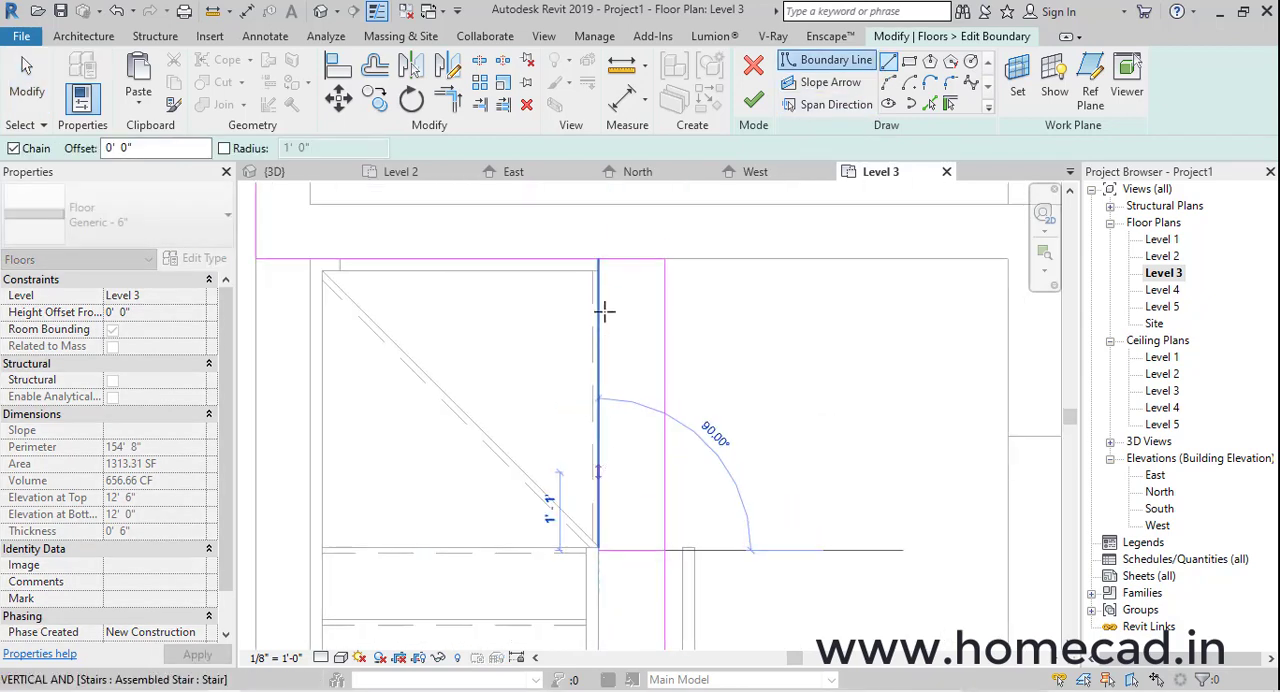
{"action": "left_click", "coordinate": [596, 259]}
Trim the Level 3 floor boundary to the new lines so it forms one closed outline beside the landing
{"action": "key", "text": "t"}
{"action": "key", "text": "r"}
{"action": "left_click", "coordinate": [585, 258]}
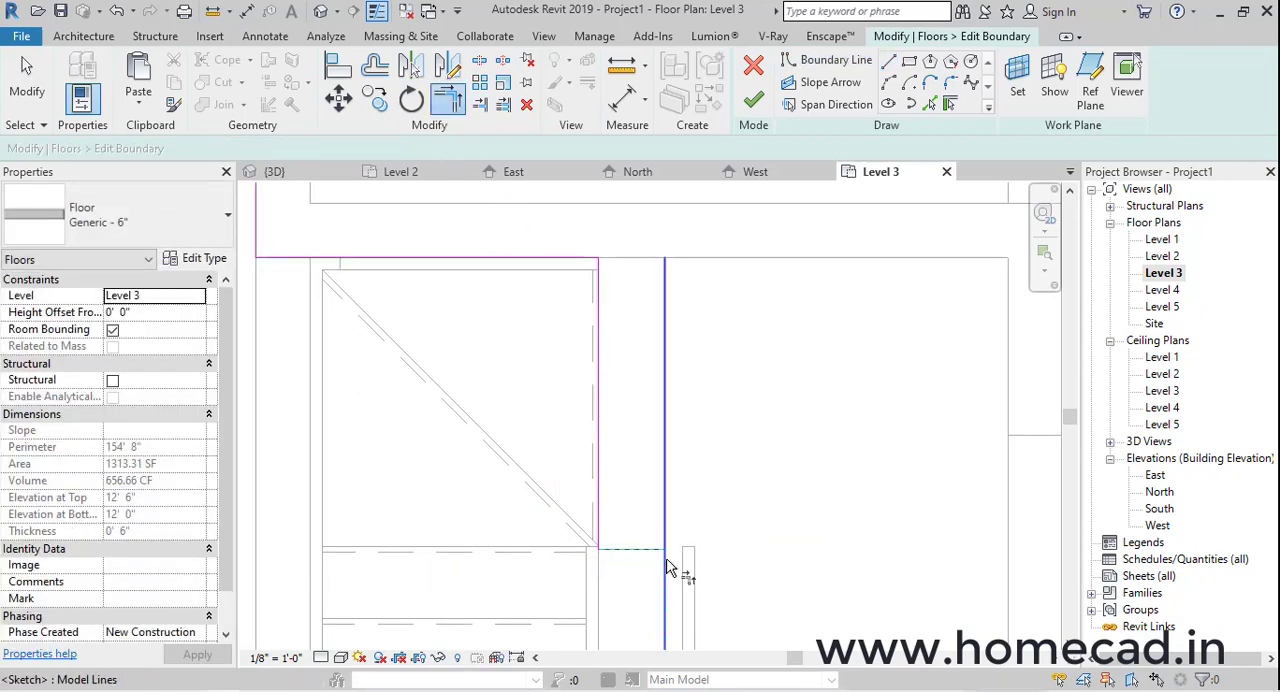
Try to align the Level 3 floor boundary line with the stair landing's edge in the 3D view
{"action": "left_click", "coordinate": [321, 12]}
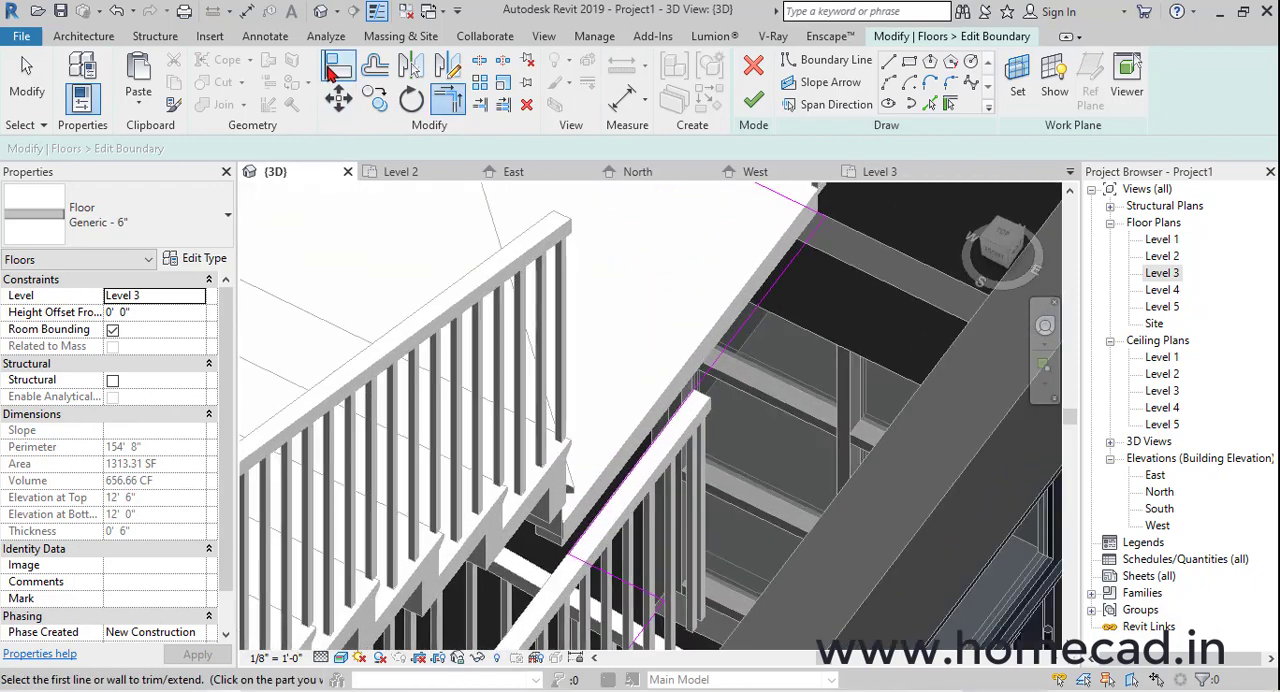
{"action": "left_click", "coordinate": [334, 68]}
{"action": "scroll", "coordinate": [560, 532], "scroll_direction": "up", "scroll_amount": 4}
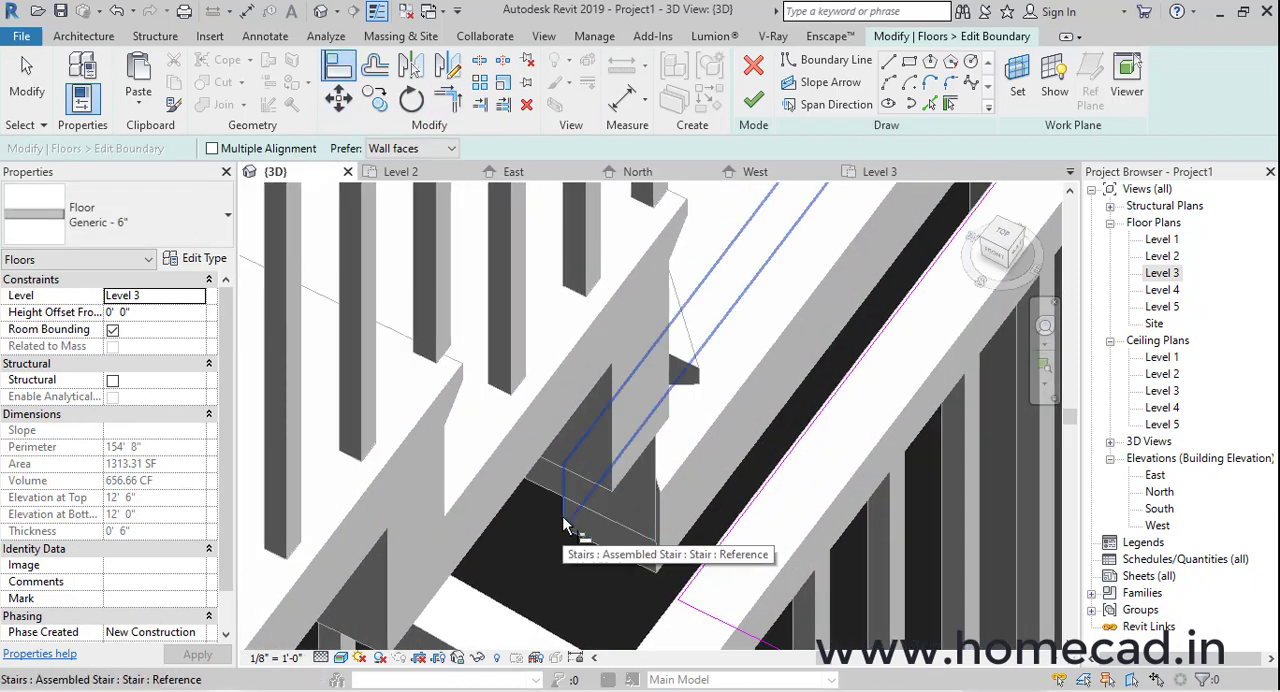
{"action": "left_click", "coordinate": [728, 543]}
{"action": "scroll", "coordinate": [728, 540], "scroll_direction": "down", "scroll_amount": 4}
{"action": "mouse_move", "coordinate": [726, 538]}
{"action": "middle_mouse_down"}
{"action": "mouse_move", "coordinate": [730, 490]}
{"action": "mouse_move", "coordinate": [845, 461]}
{"action": "mouse_move", "coordinate": [990, 385]}
{"action": "middle_mouse_up"}
{"action": "scroll", "coordinate": [729, 494], "scroll_direction": "down", "scroll_amount": 2}
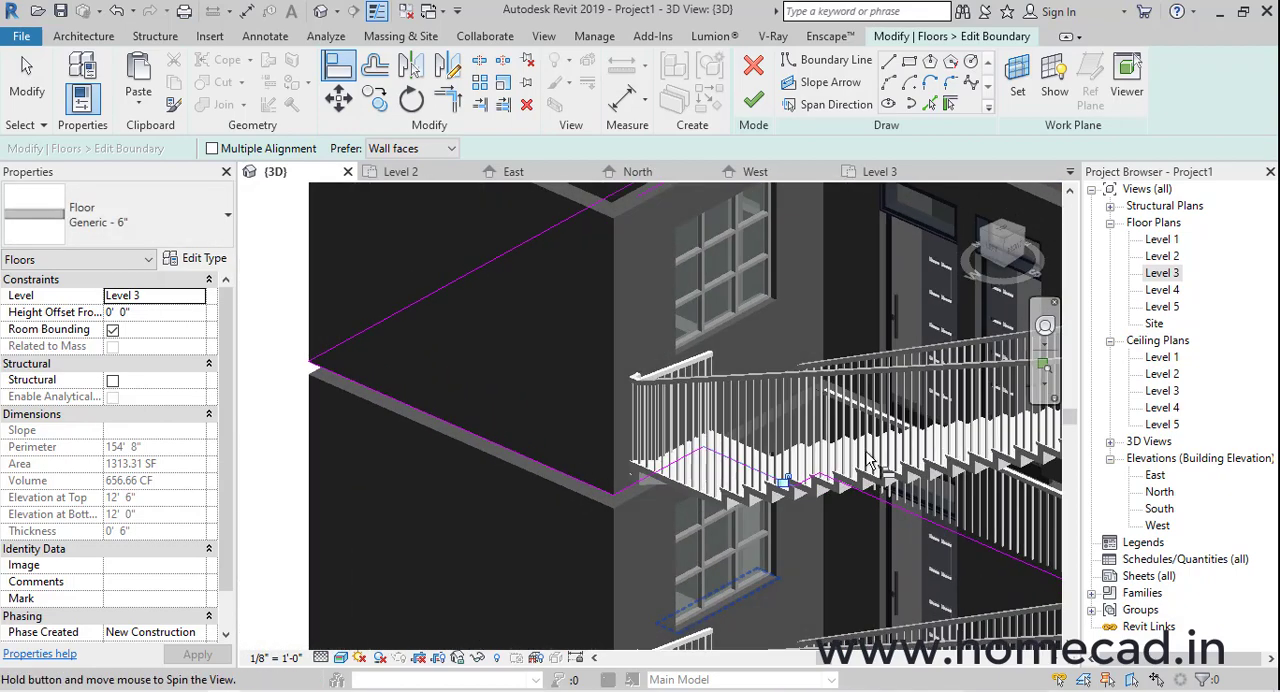
{"action": "scroll", "coordinate": [600, 510], "scroll_direction": "up", "scroll_amount": 1}
{"action": "left_click", "coordinate": [772, 441]}
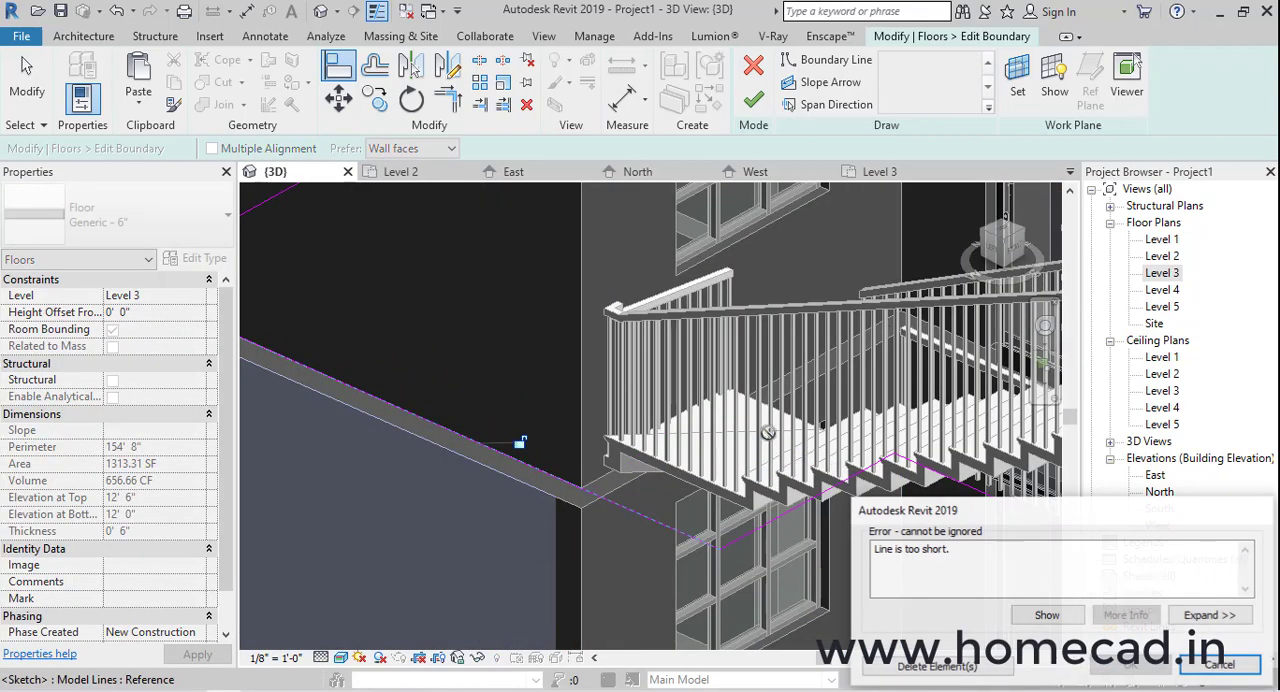
{"action": "left_click", "coordinate": [970, 664]}
Finish the Level 3 floor boundary edit and decline attaching the walls to the floor
{"action": "scroll", "coordinate": [732, 506], "scroll_direction": "down", "scroll_amount": 2}
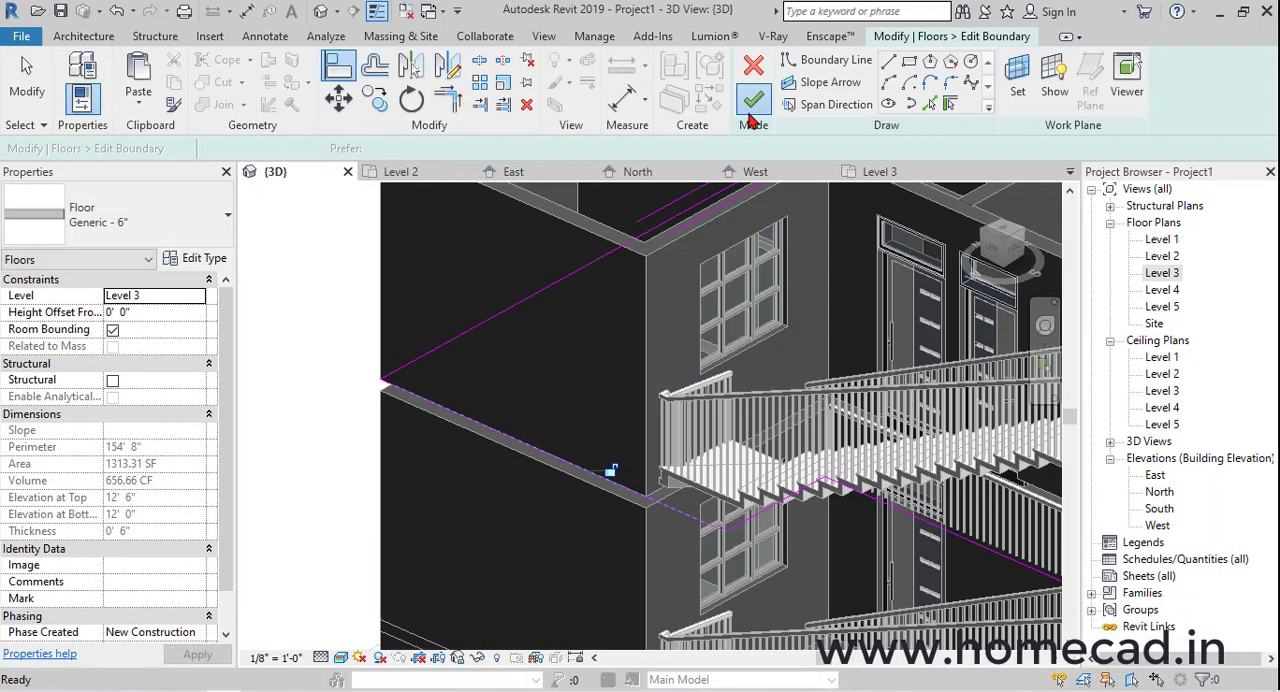
{"action": "left_click", "coordinate": [751, 101]}
{"action": "left_click", "coordinate": [752, 363]}
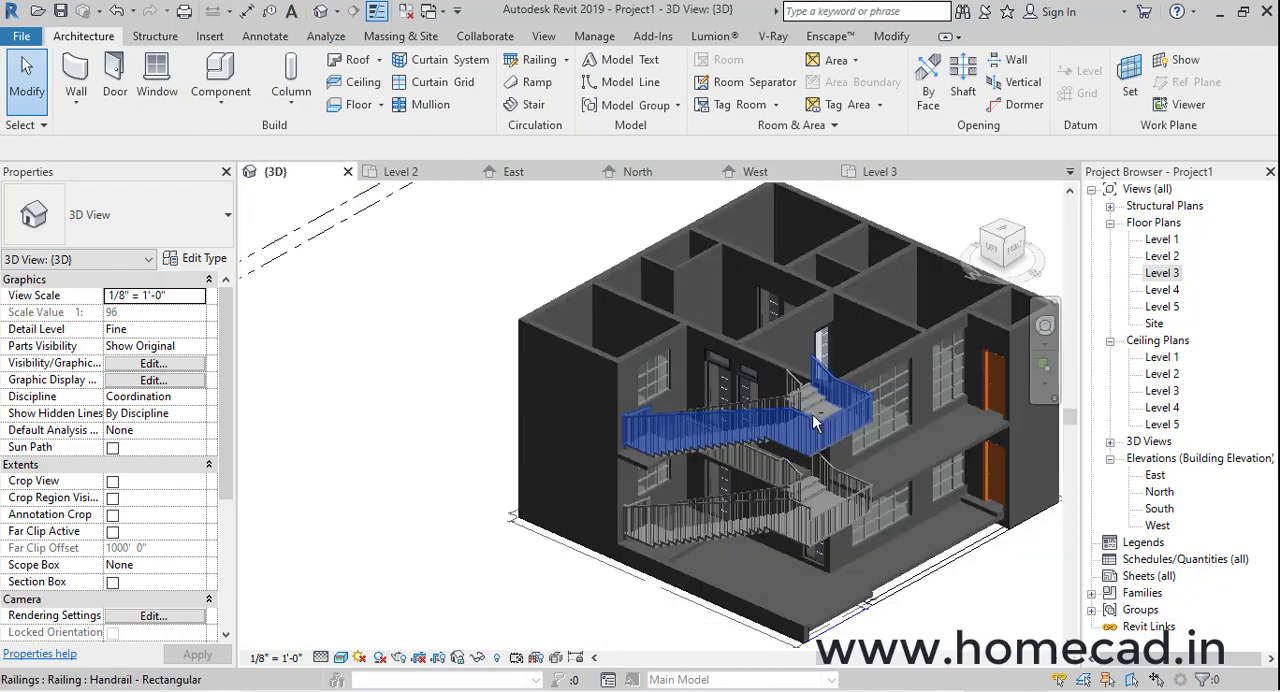
Save the project as Project1 in the Exterior Design G+1 folder
{"action": "middle_click_drag", "start_coordinate": [818, 412], "coordinate": [785, 395], "text": "shift"}
{"action": "scroll", "coordinate": [689, 471], "scroll_direction": "up", "scroll_amount": 5}
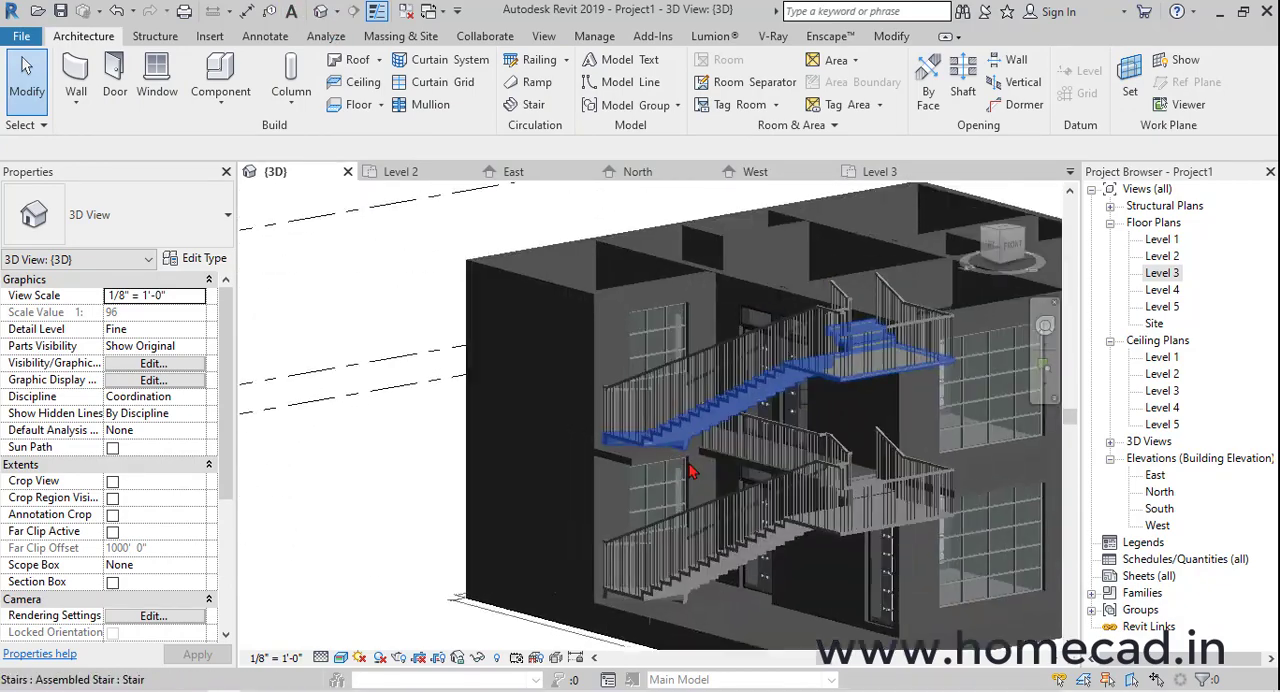
{"action": "scroll", "coordinate": [660, 451], "scroll_direction": "down", "scroll_amount": 5}
{"action": "middle_click_drag", "start_coordinate": [882, 415], "coordinate": [905, 520], "text": "shift"}
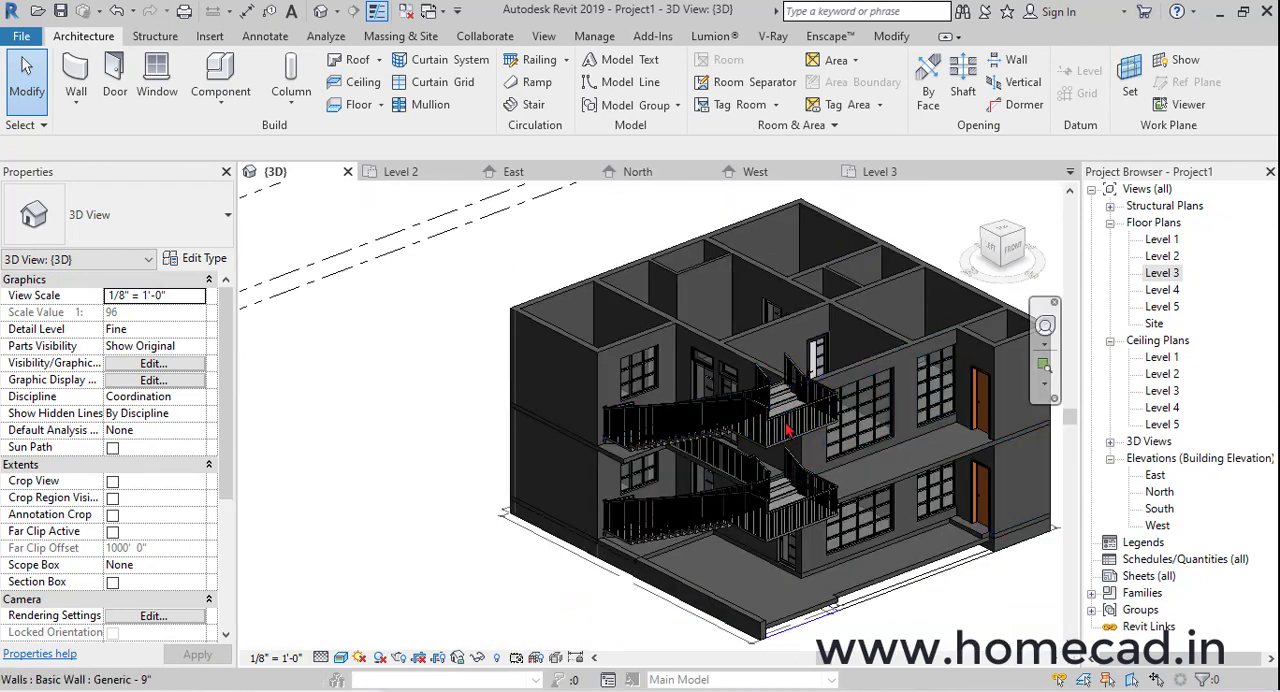
{"action": "middle_click_drag", "start_coordinate": [851, 450], "coordinate": [754, 428], "text": "shift"}
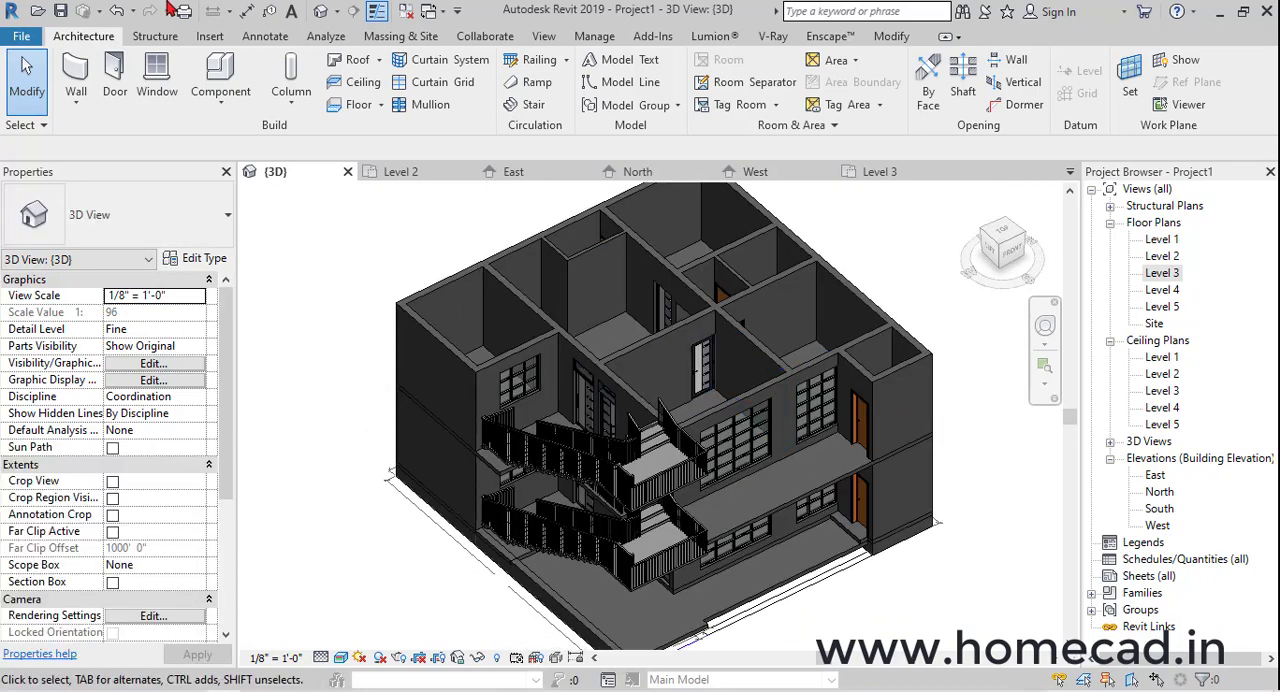
{"action": "left_click", "coordinate": [60, 11]}
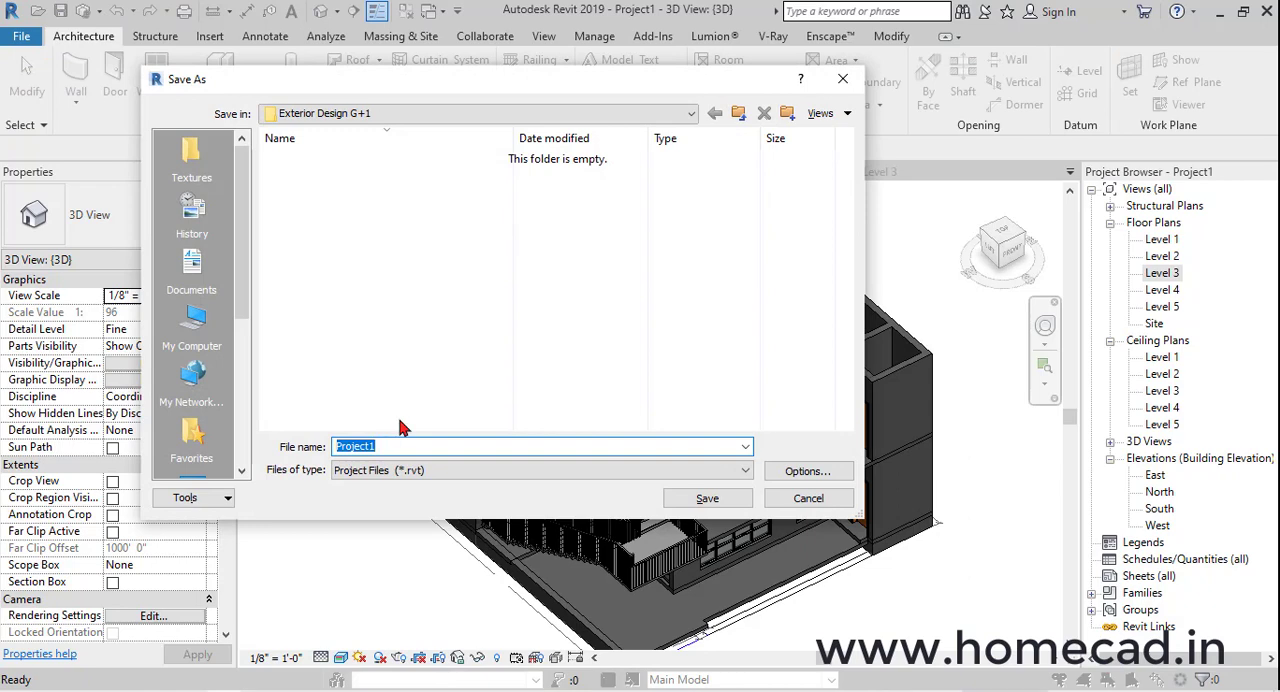
{"action": "key", "text": "Return"}
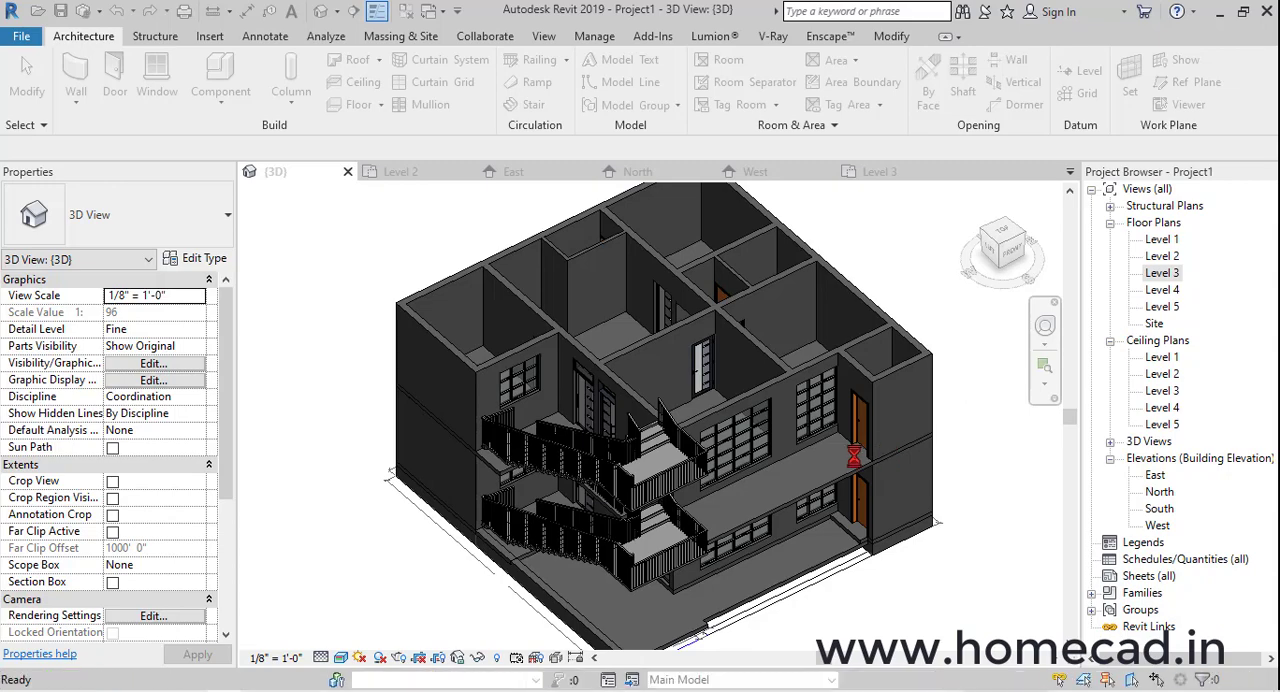
Copy the Level 3 floor and paste it aligned to Level 4 as the roof slab
{"action": "middle_click_drag", "start_coordinate": [801, 474], "coordinate": [845, 477], "text": "shift"}
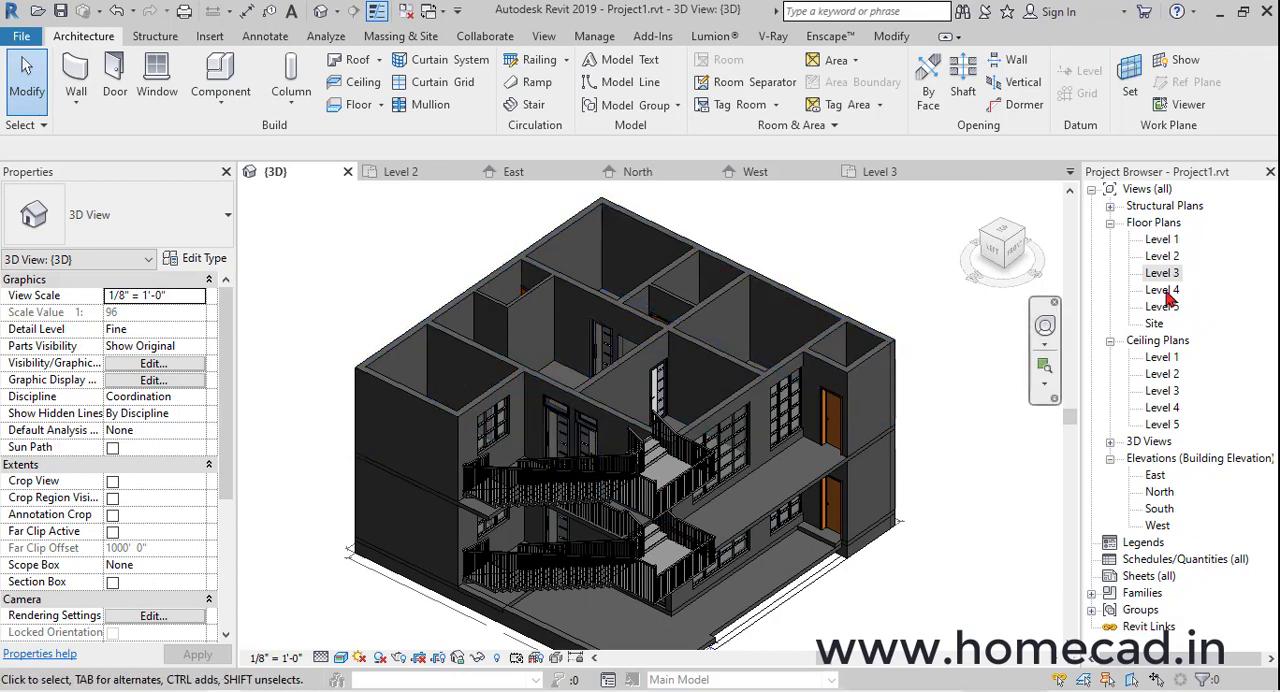
{"action": "left_click", "coordinate": [787, 498]}
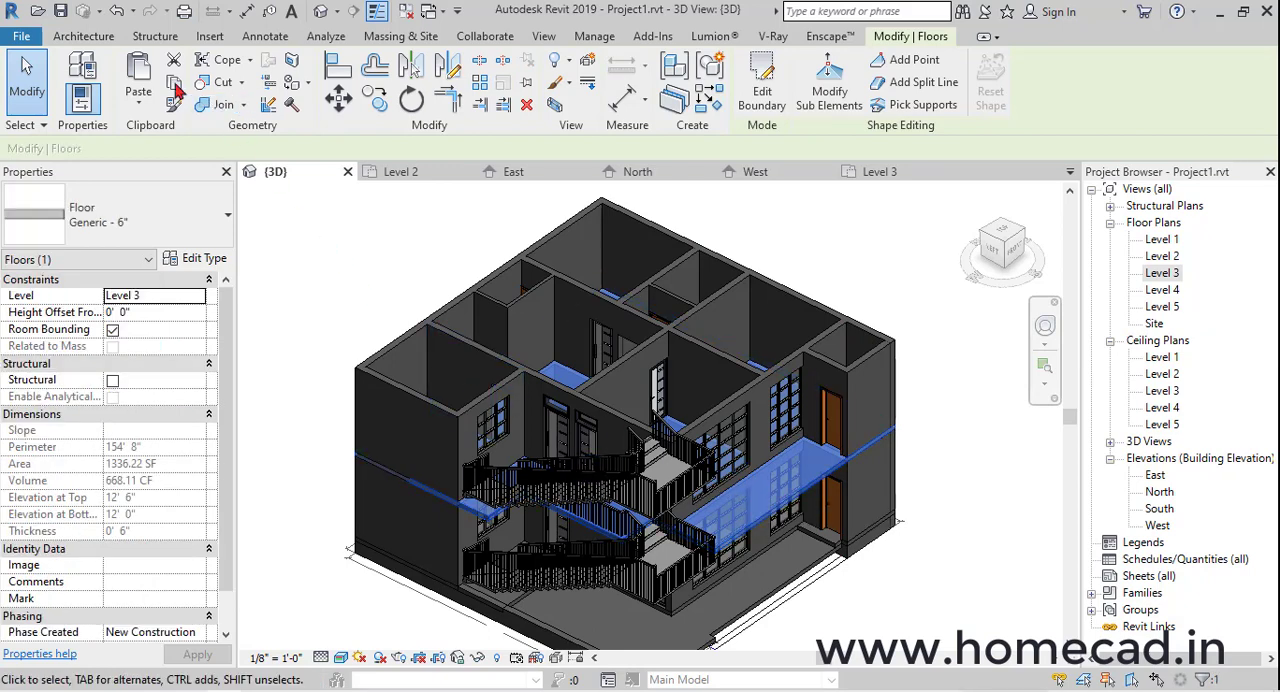
{"action": "left_click", "coordinate": [145, 105]}
{"action": "left_click", "coordinate": [165, 174]}
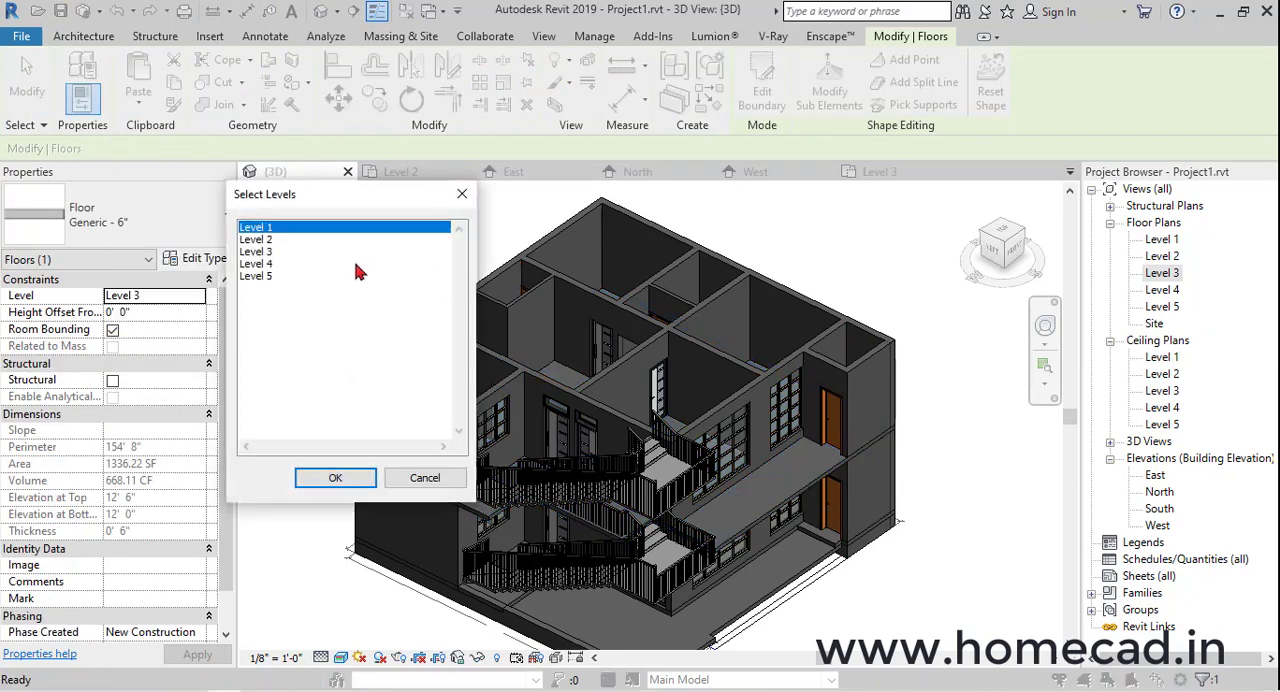
{"action": "left_click", "coordinate": [336, 478]}
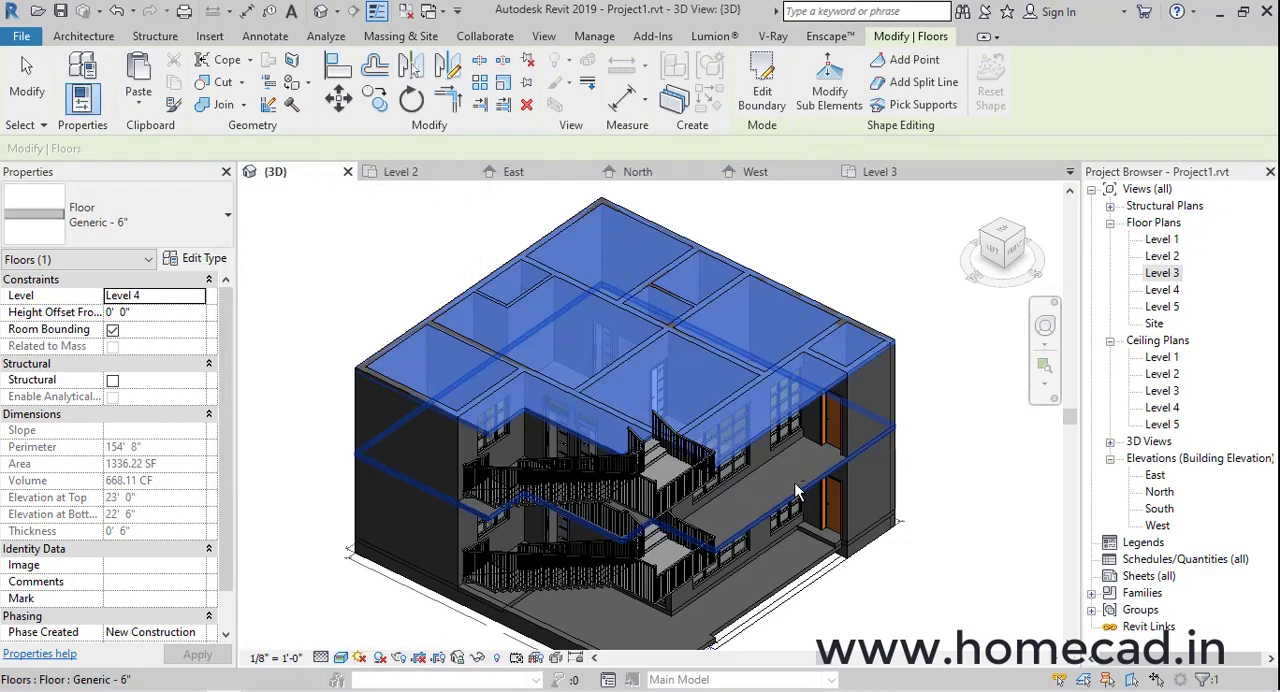
Open and finish the Level 4 floor's boundary sketch, declining to attach the walls to its bottom
{"action": "middle_click_drag", "start_coordinate": [757, 414], "coordinate": [819, 496], "text": "shift"}
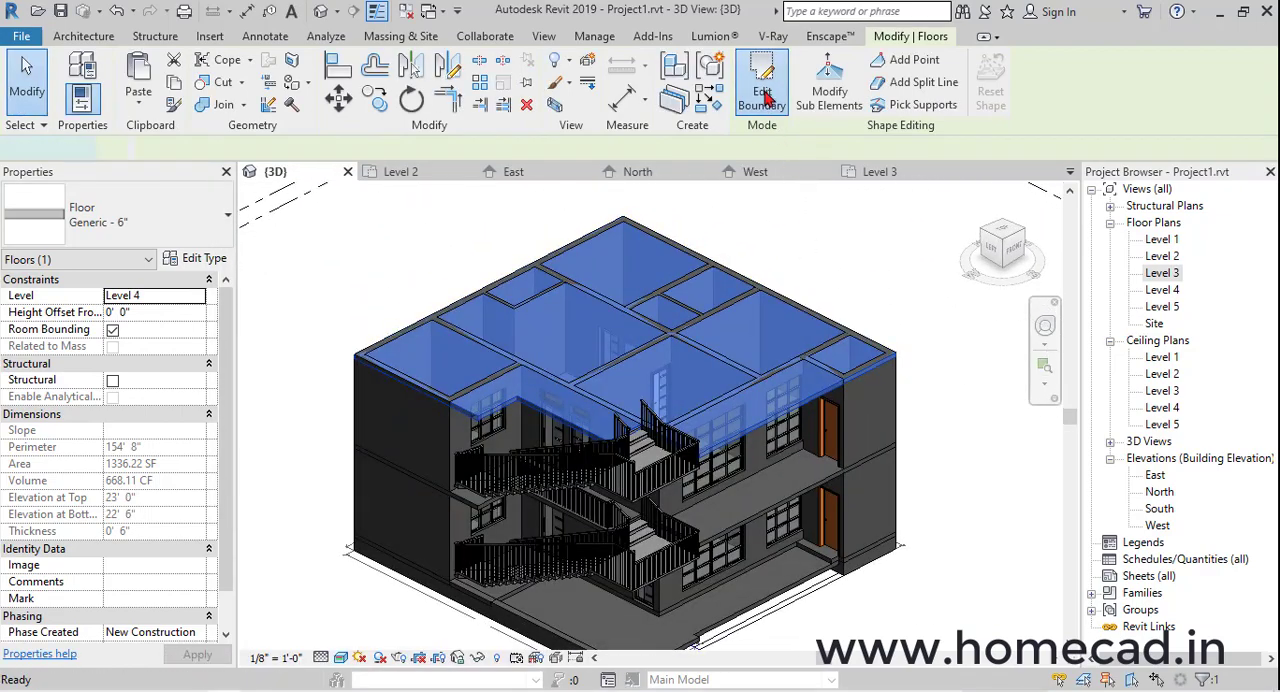
{"action": "left_click", "coordinate": [763, 95]}
{"action": "left_click", "coordinate": [755, 108]}
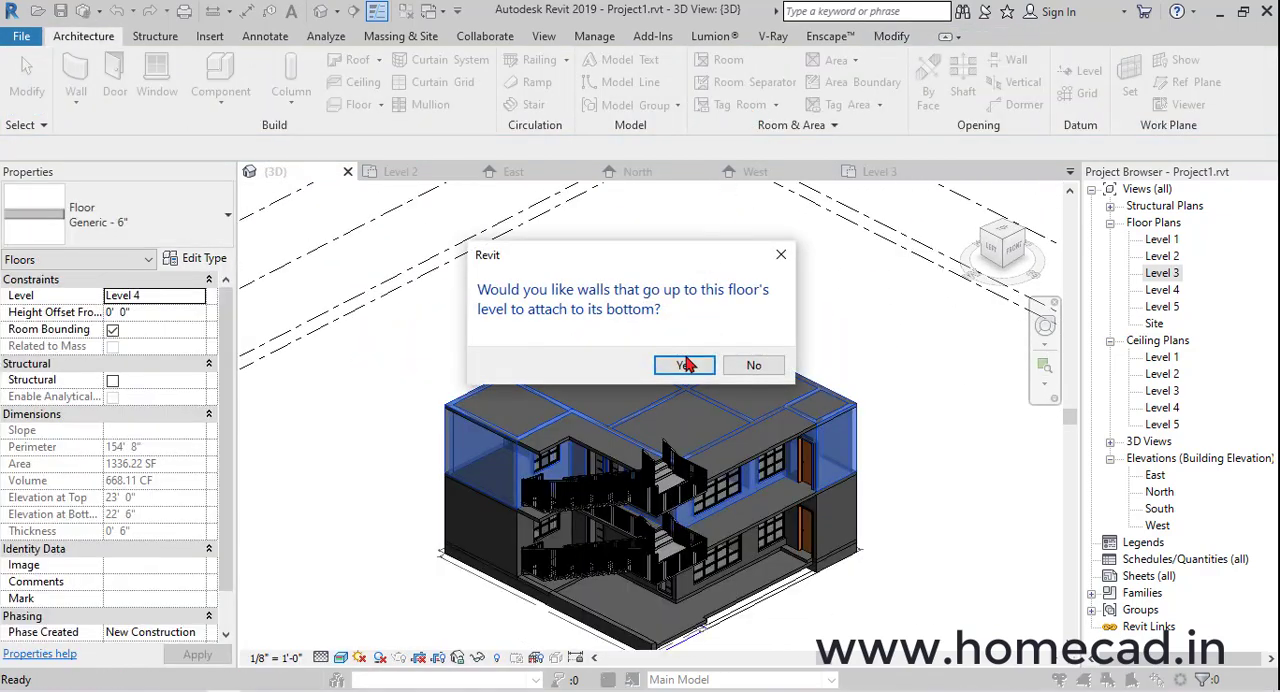
{"action": "left_click", "coordinate": [764, 363]}
{"action": "middle_click_drag", "start_coordinate": [715, 410], "coordinate": [710, 359]}
{"action": "scroll", "coordinate": [710, 359], "scroll_direction": "up", "scroll_amount": 1}
{"action": "left_click", "coordinate": [937, 417]}
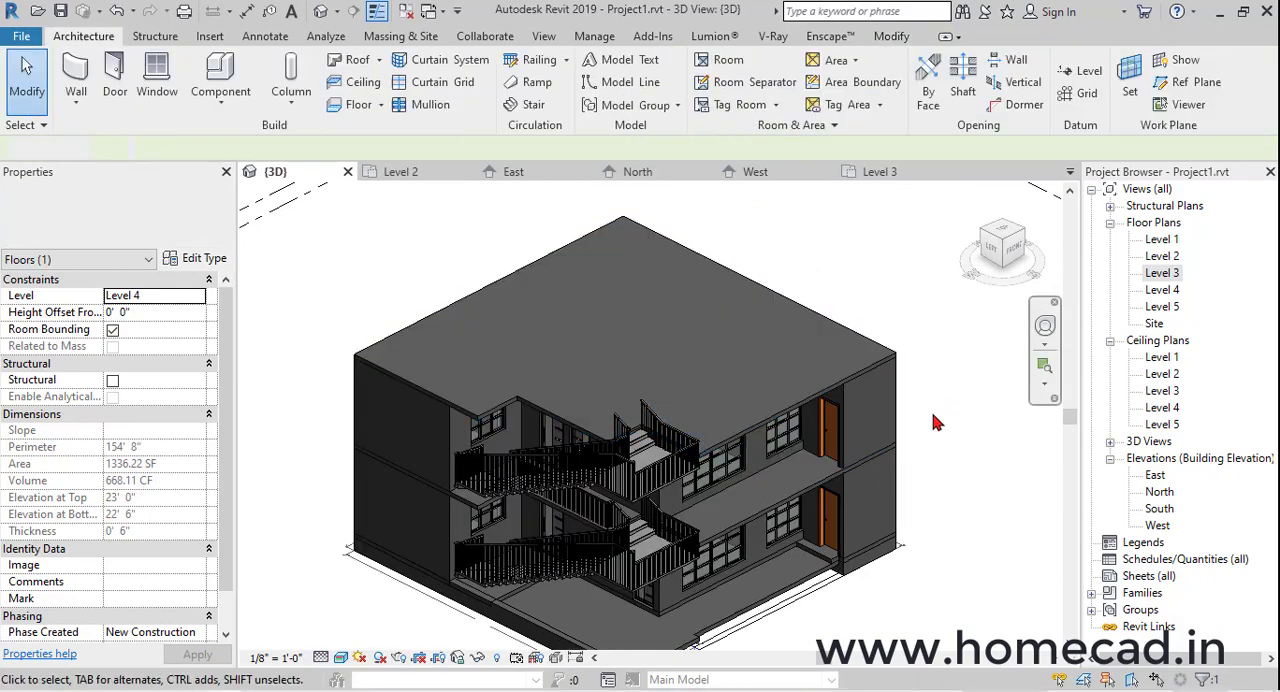
Raise the low 9" outer wall beside the stairs by setting its top constraint to Level 5
{"action": "middle_click_drag", "start_coordinate": [898, 424], "coordinate": [870, 410], "text": "shift"}
{"action": "middle_click_drag", "start_coordinate": [783, 457], "coordinate": [772, 449], "text": "shift"}
{"action": "scroll", "coordinate": [690, 617], "scroll_direction": "up", "scroll_amount": 1}
{"action": "left_click", "coordinate": [692, 618]}
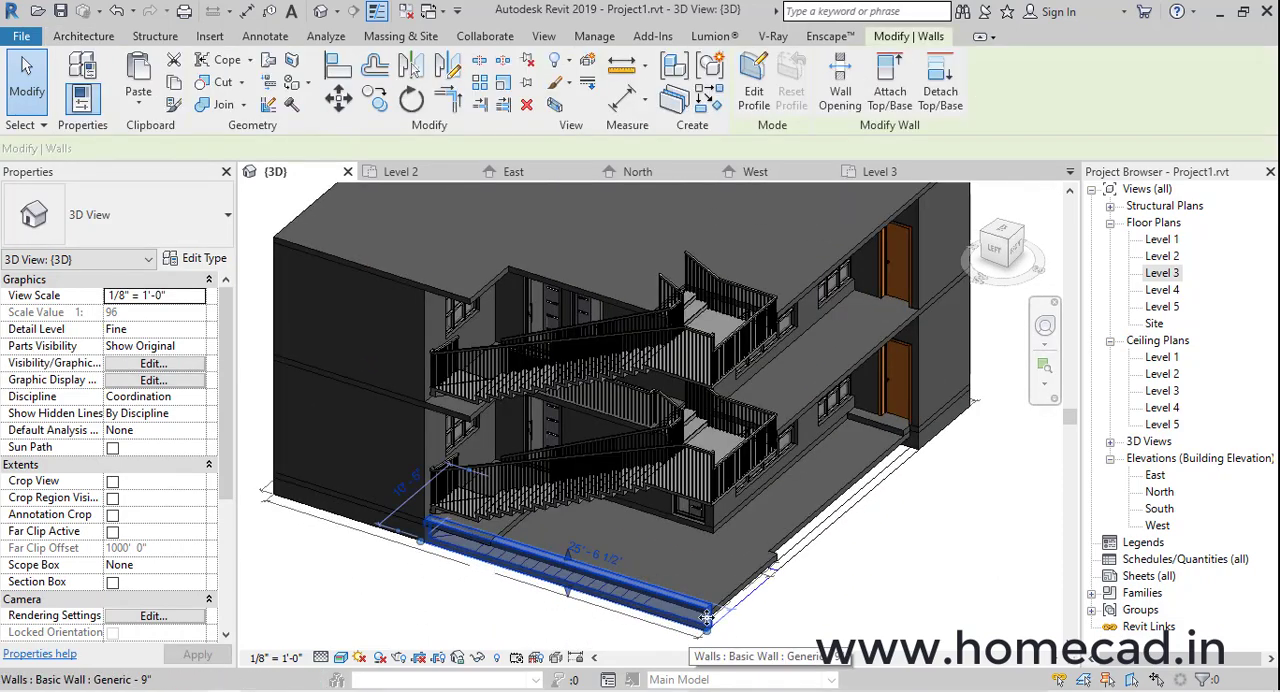
{"action": "middle_click_drag", "start_coordinate": [697, 618], "coordinate": [740, 495], "text": "shift"}
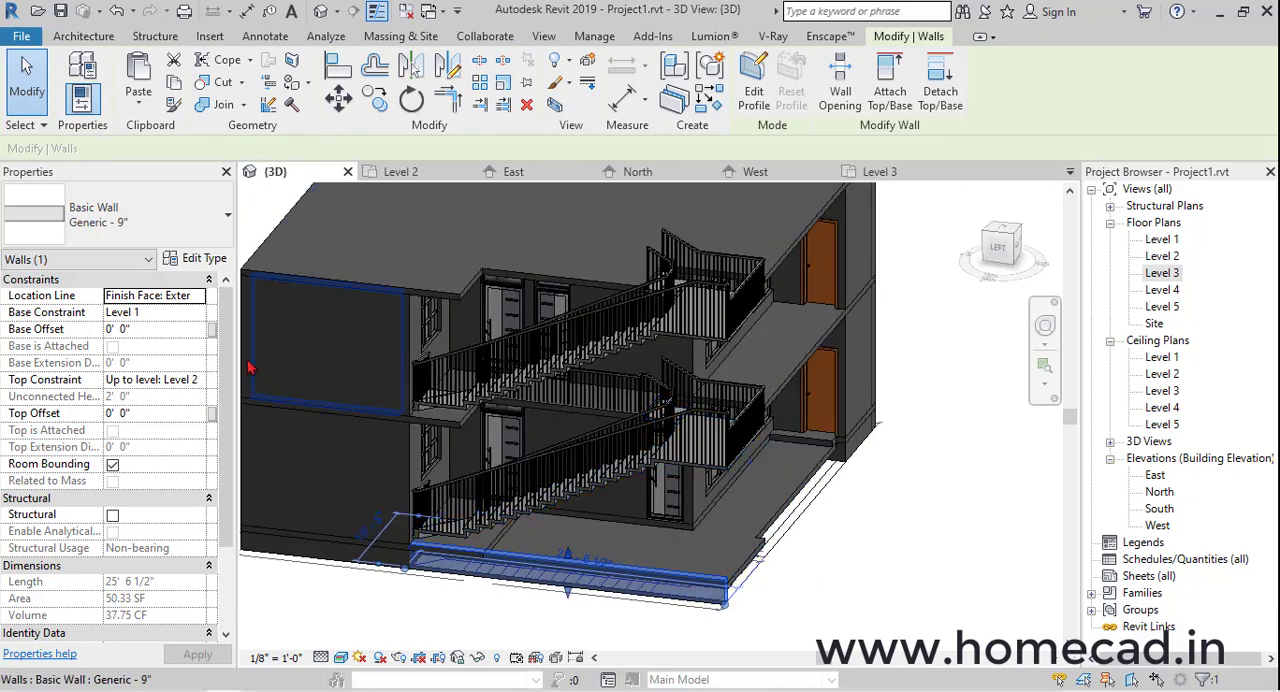
{"action": "left_click", "coordinate": [203, 380]}
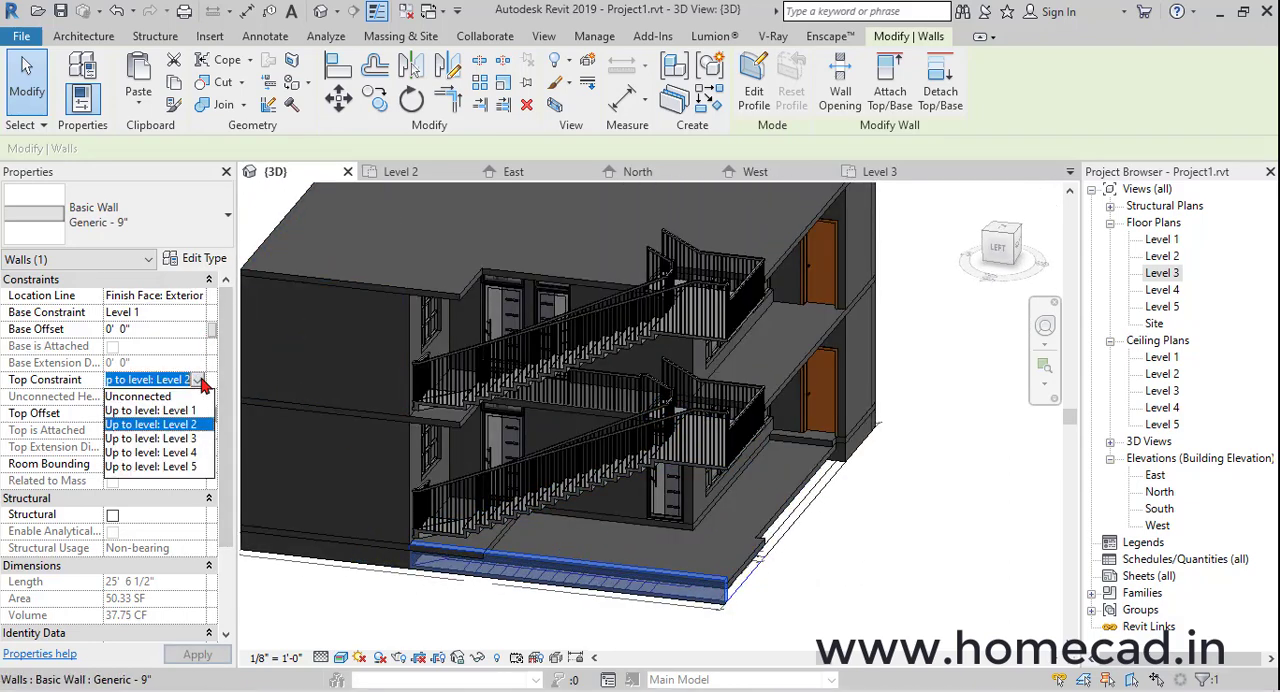
{"action": "left_click", "coordinate": [181, 467]}
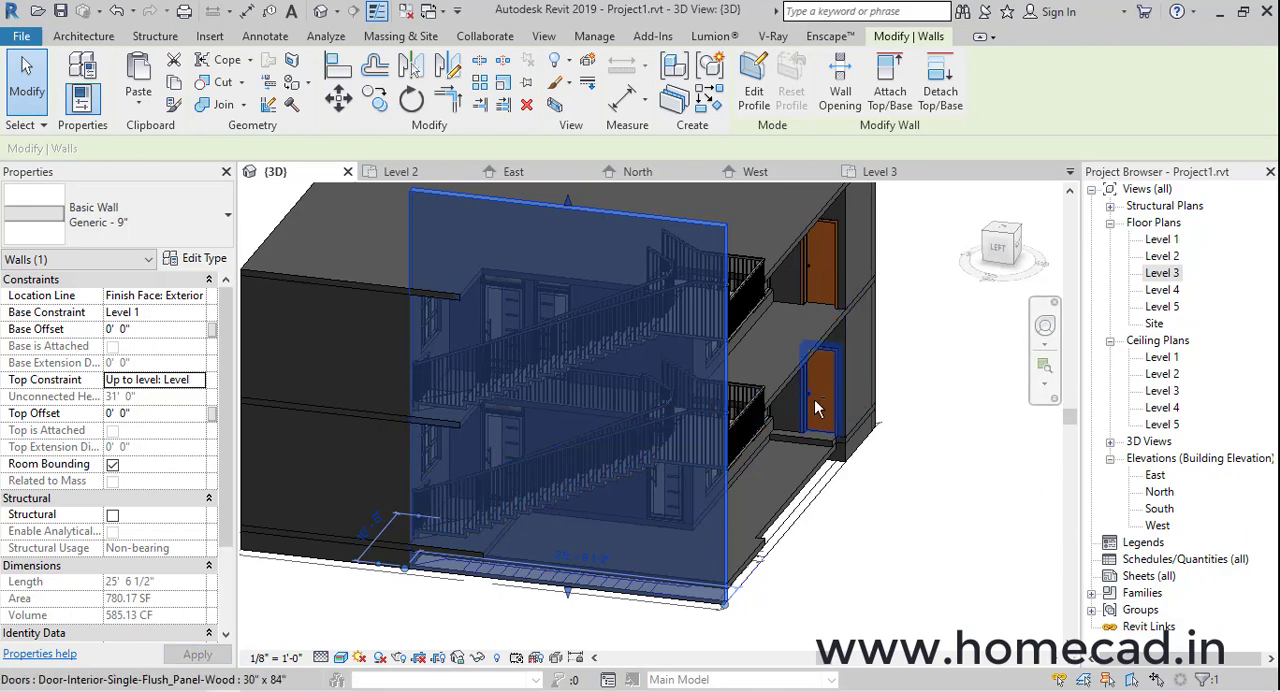
{"action": "middle_click_drag", "start_coordinate": [880, 411], "coordinate": [580, 446], "text": "shift"}
{"action": "key", "text": "Escape"}
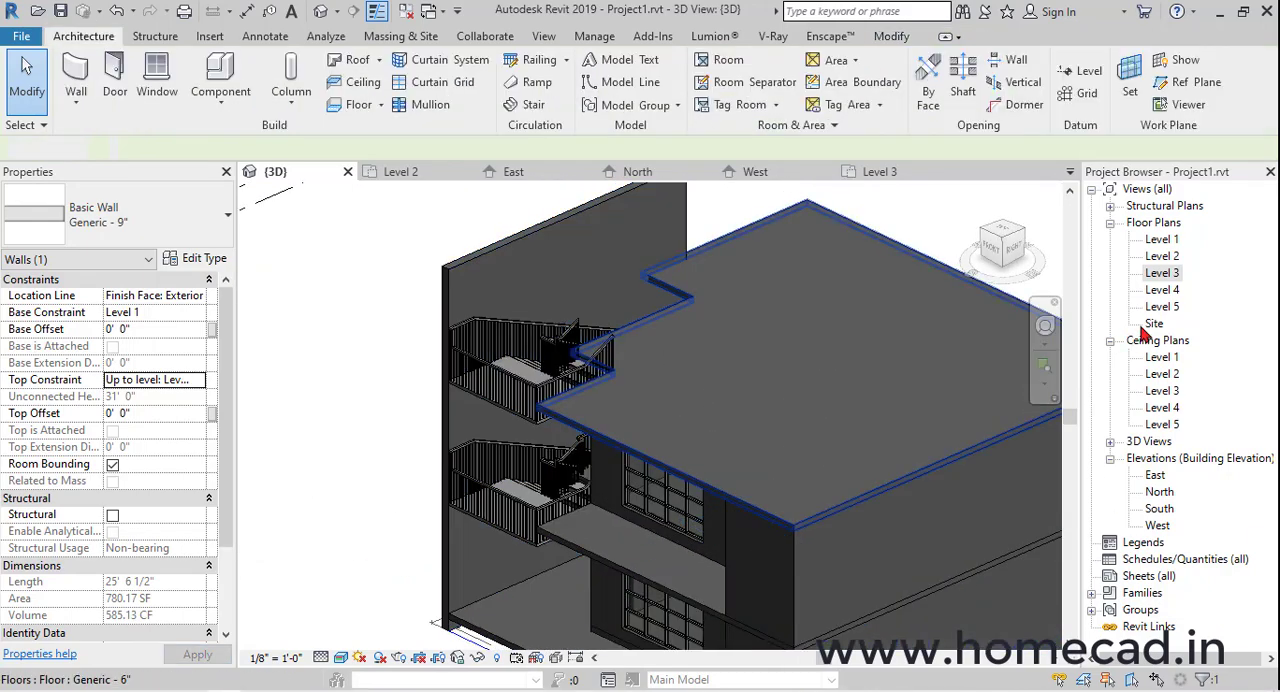
Draw Generic - 9" walls in the Level 4 plan from the side wall's rear end across behind the stairs and about 25' 2" forward to the floor edge
{"action": "double_click", "coordinate": [1163, 290]}
{"action": "scroll", "coordinate": [594, 349], "scroll_direction": "up", "scroll_amount": 4}
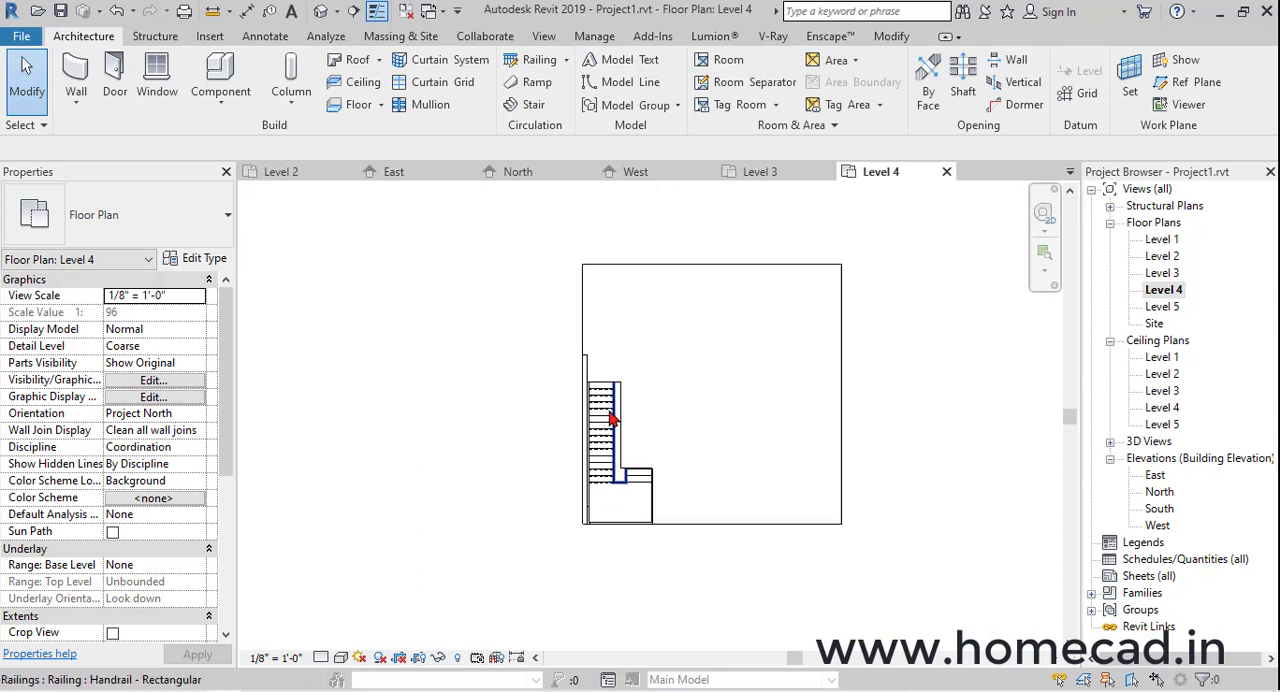
{"action": "scroll", "coordinate": [575, 337], "scroll_direction": "up", "scroll_amount": 2}
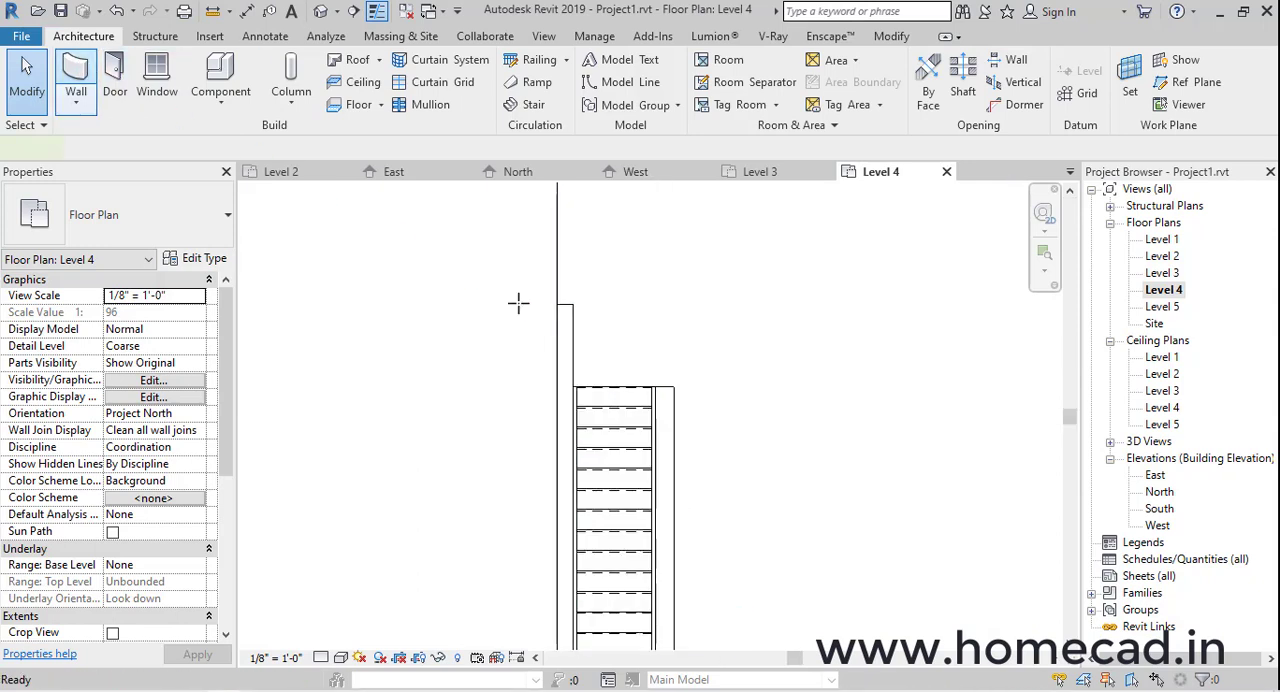
{"action": "left_click", "coordinate": [557, 304]}
{"action": "scroll", "coordinate": [700, 300], "scroll_direction": "down", "scroll_amount": 2}
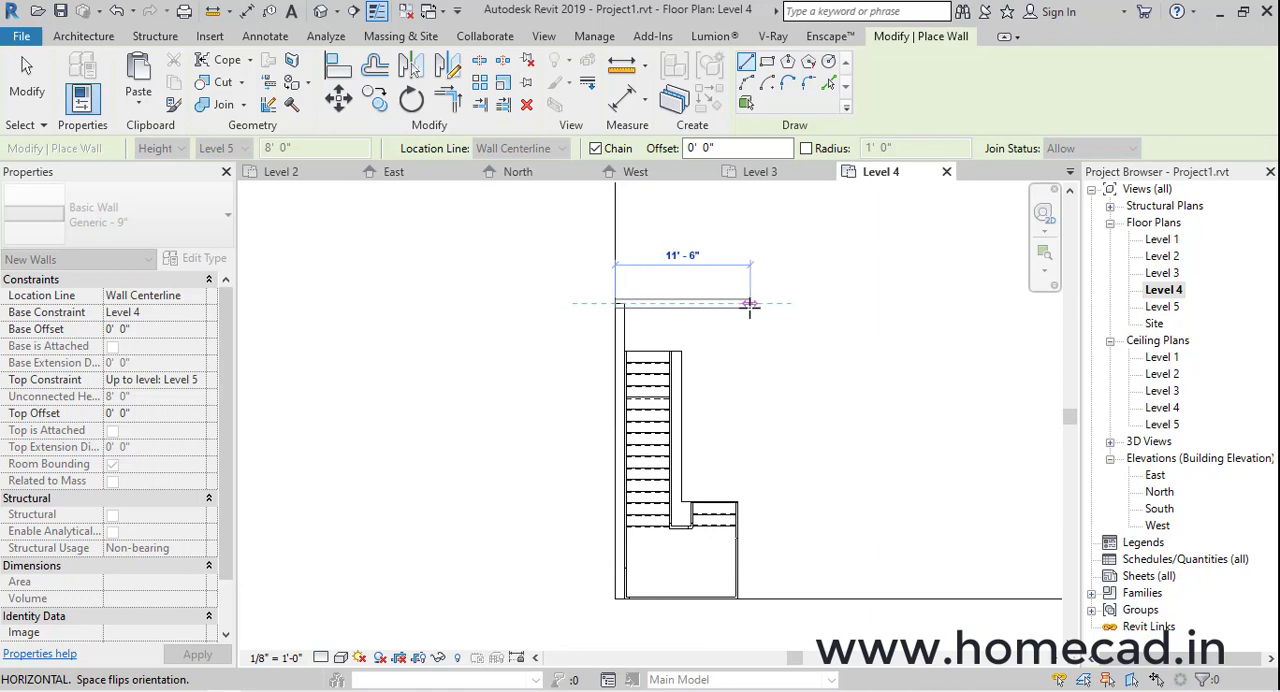
{"action": "left_click", "coordinate": [757, 303]}
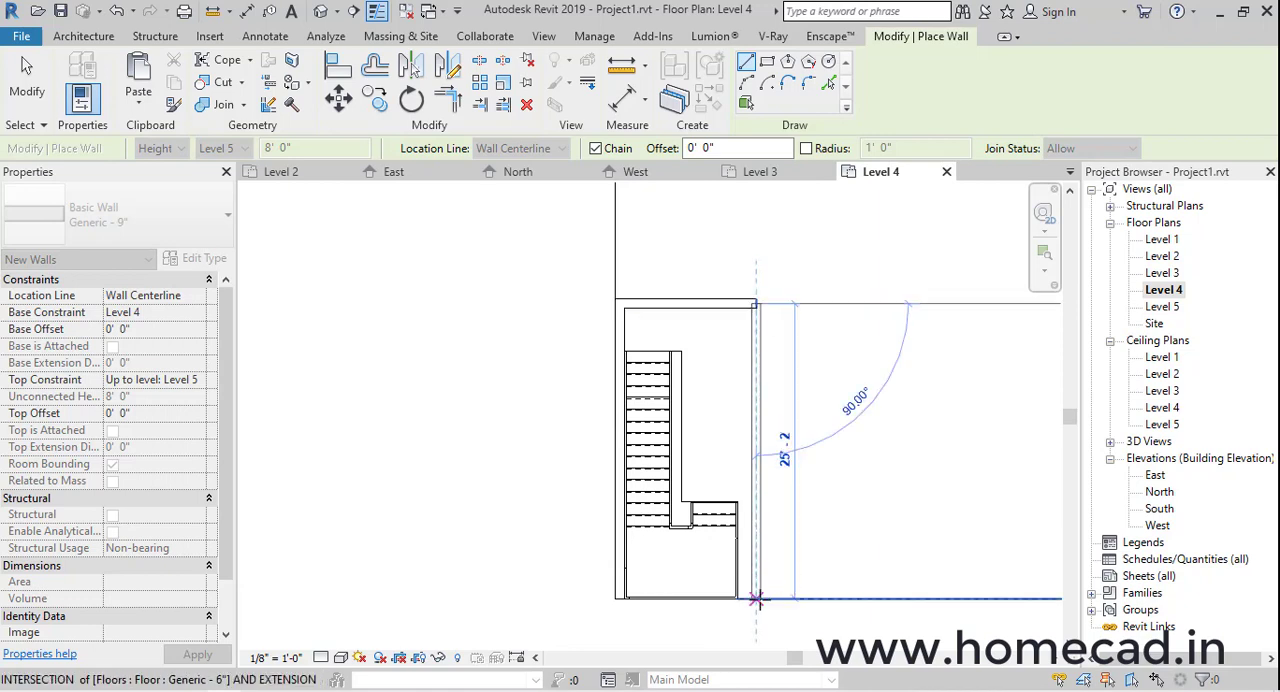
{"action": "left_click", "coordinate": [757, 598]}
{"action": "key", "text": "Escape"}
{"action": "scroll", "coordinate": [620, 600], "scroll_direction": "up", "scroll_amount": 3}
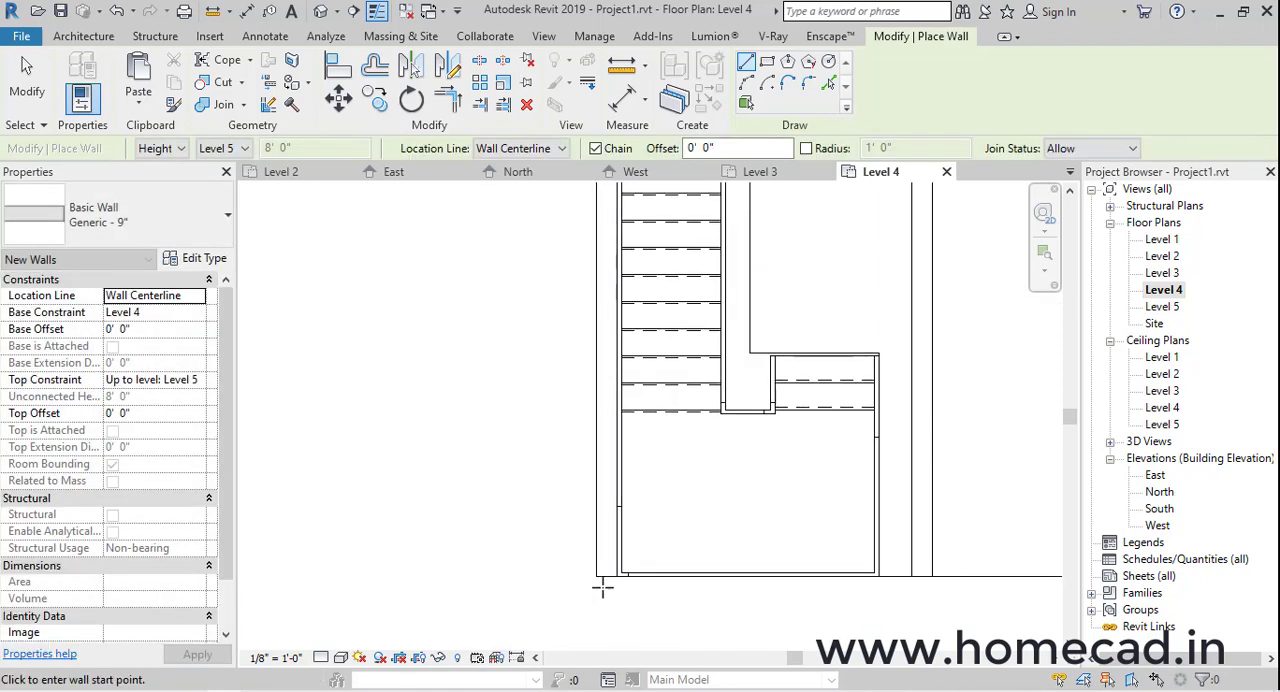
Draw a Generic - 9" wall about 12' 4 1/2" long across the front of the stairs on Level 4, located by Finish Face: Interior
{"action": "left_click", "coordinate": [606, 580]}
{"action": "key", "text": "Escape"}
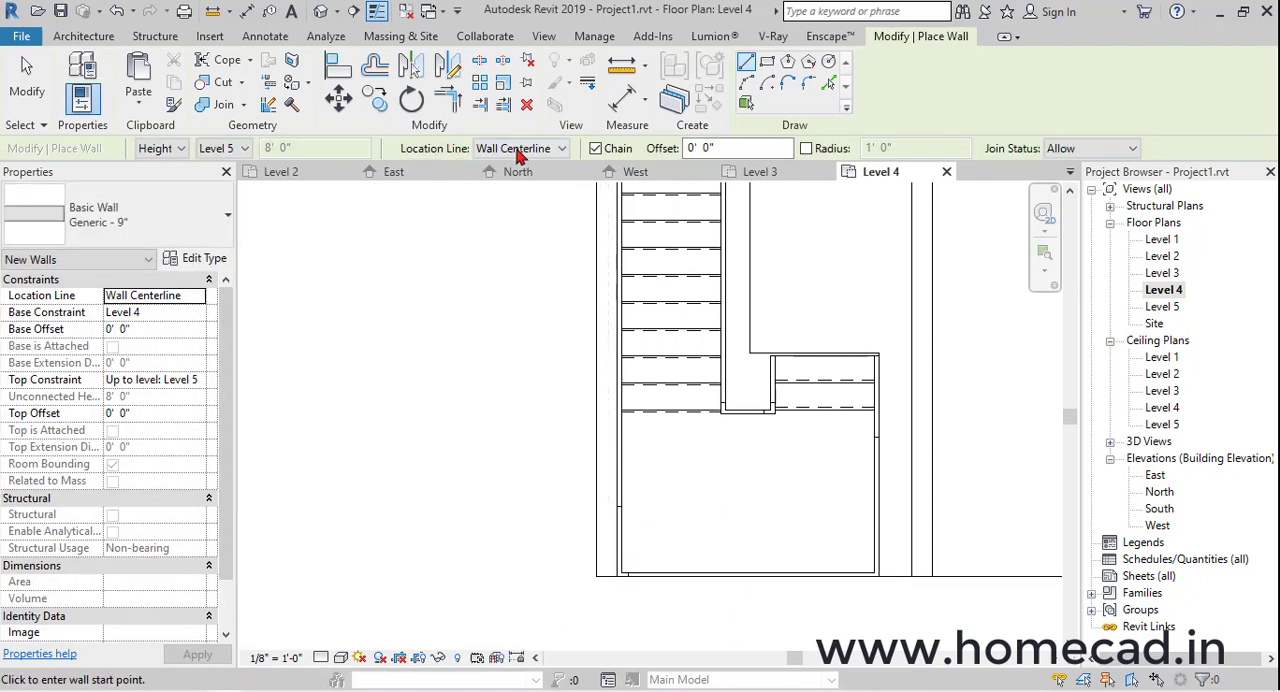
{"action": "left_click", "coordinate": [519, 150]}
{"action": "left_click", "coordinate": [554, 197]}
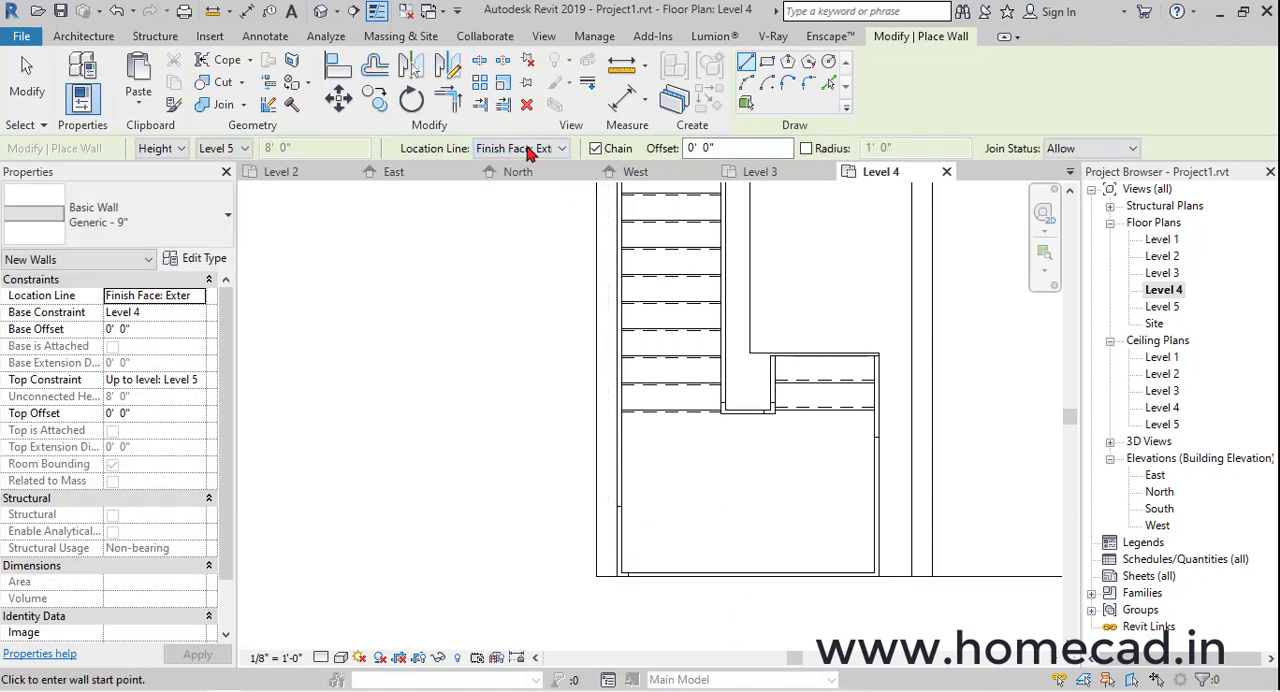
{"action": "left_click", "coordinate": [530, 150]}
{"action": "key", "text": "Return"}
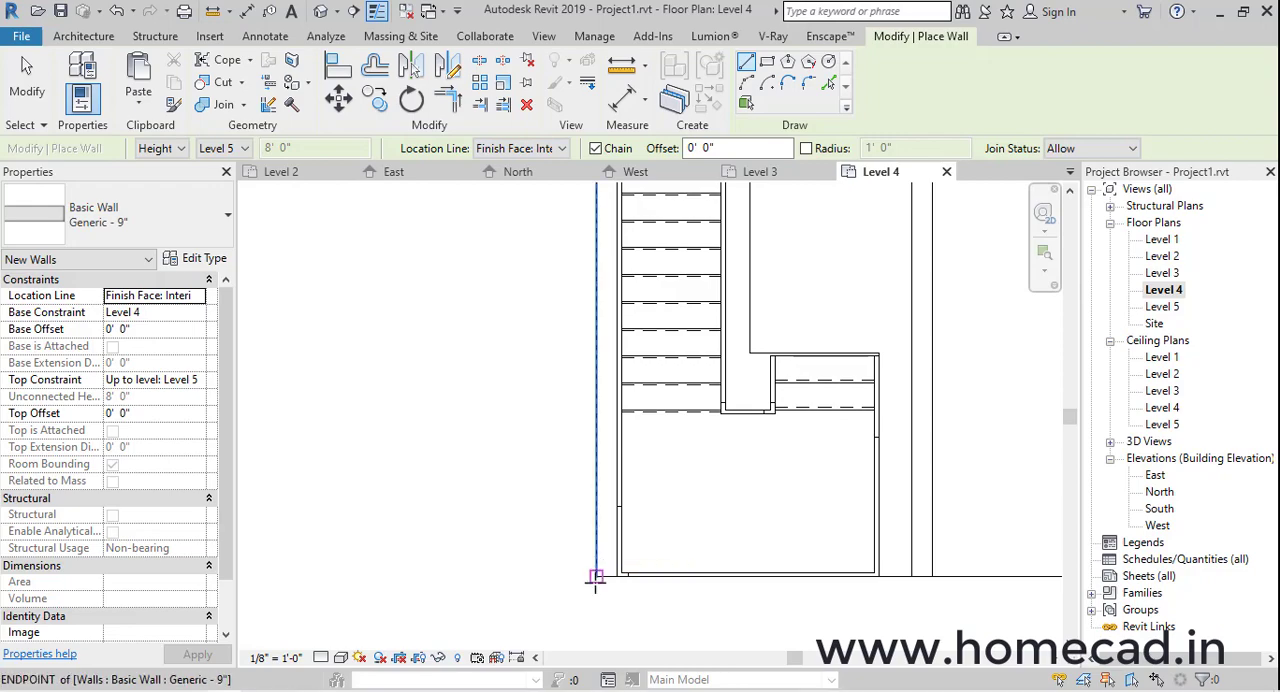
{"action": "left_click", "coordinate": [595, 577]}
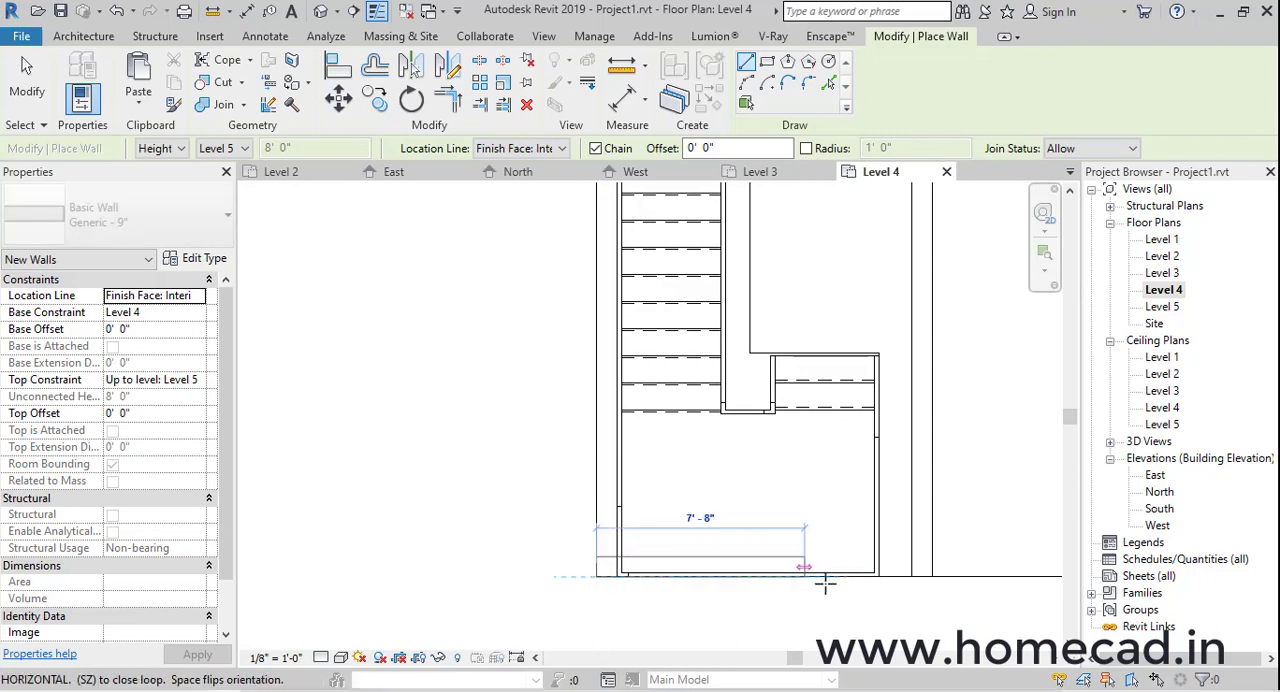
{"action": "left_click", "coordinate": [932, 577]}
{"action": "left_click", "coordinate": [319, 12]}
{"action": "middle_click_drag", "start_coordinate": [744, 398], "coordinate": [614, 470], "text": "shift"}
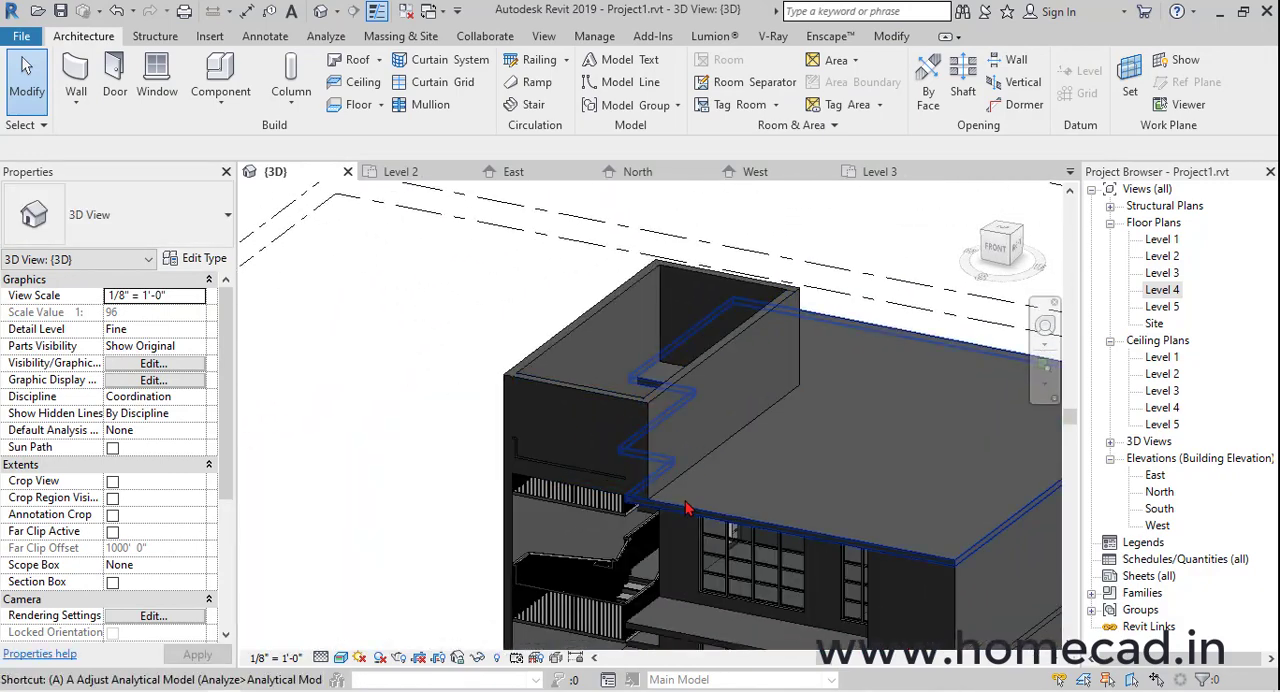
Align the inner face of the front stair wall with the front edge of the Level 4 floor
{"action": "key", "text": "l"}
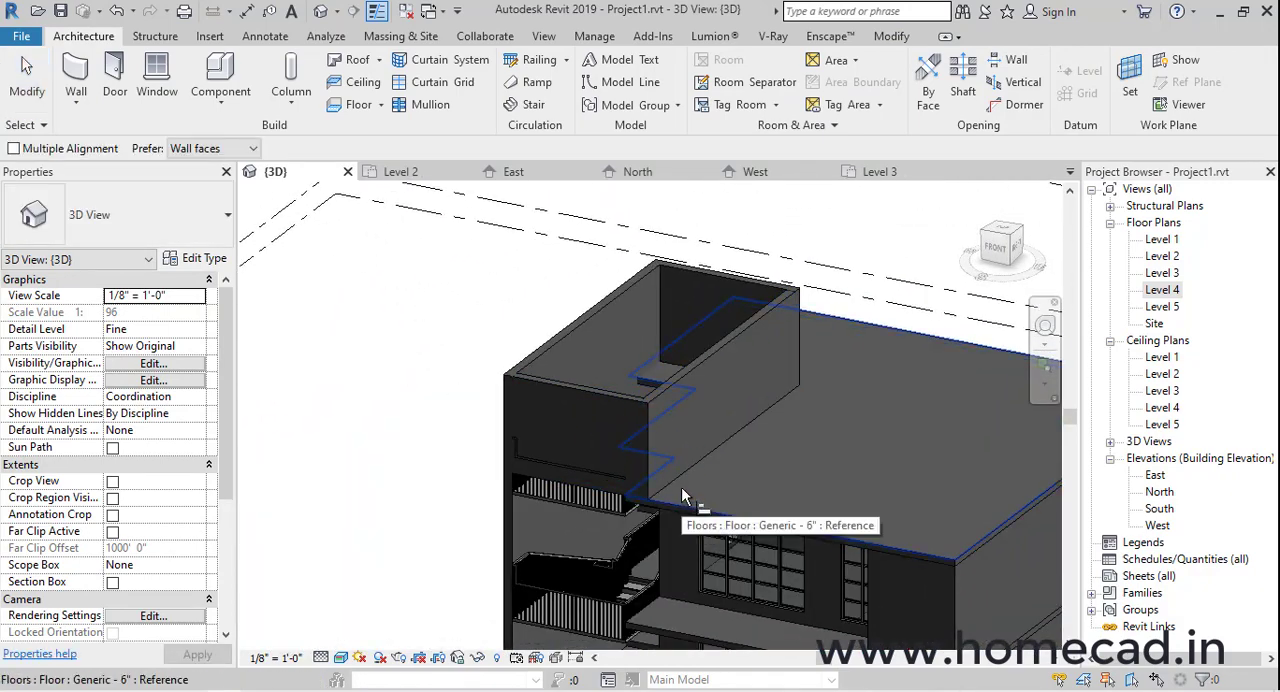
{"action": "middle_click_drag", "start_coordinate": [668, 461], "coordinate": [736, 456], "text": "shift"}
{"action": "scroll", "coordinate": [726, 428], "scroll_direction": "up", "scroll_amount": 6}
{"action": "scroll", "coordinate": [832, 330], "scroll_direction": "down", "scroll_amount": 2}
{"action": "middle_click_drag", "start_coordinate": [838, 330], "coordinate": [812, 525]}
{"action": "middle_click_drag", "start_coordinate": [829, 418], "coordinate": [735, 490], "text": "shift"}
{"action": "scroll", "coordinate": [640, 399], "scroll_direction": "up", "scroll_amount": 5}
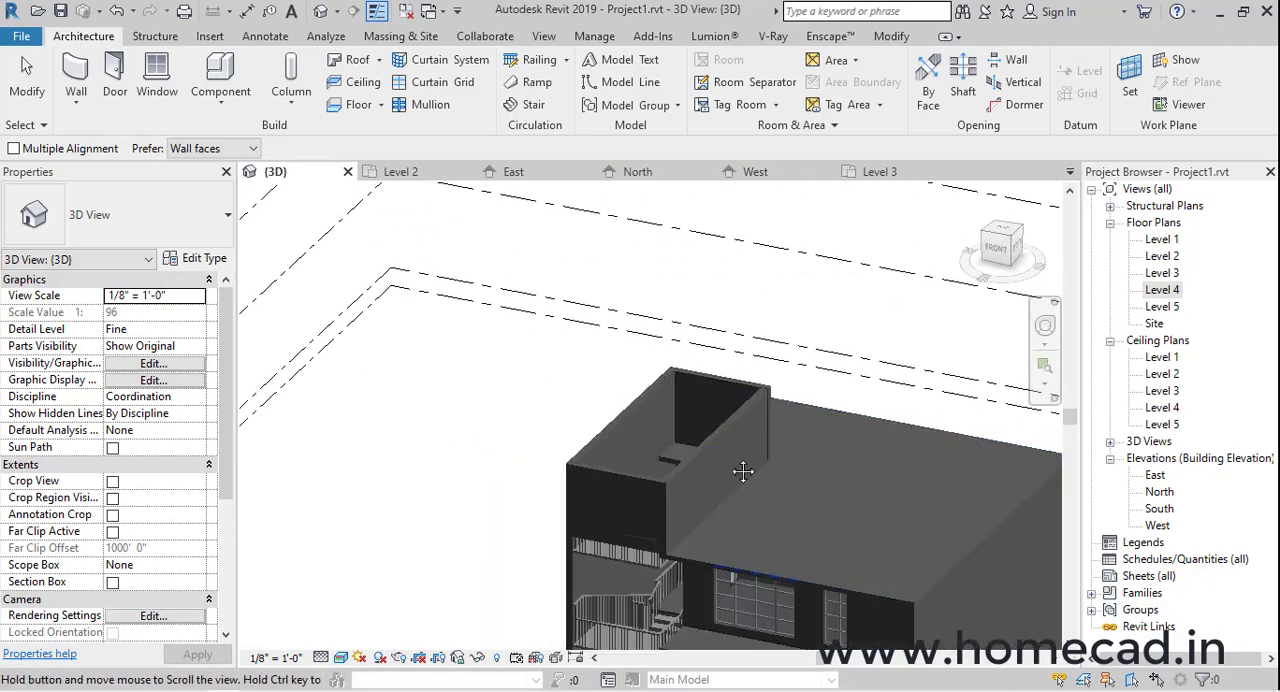
{"action": "scroll", "coordinate": [635, 446], "scroll_direction": "up", "scroll_amount": 2}
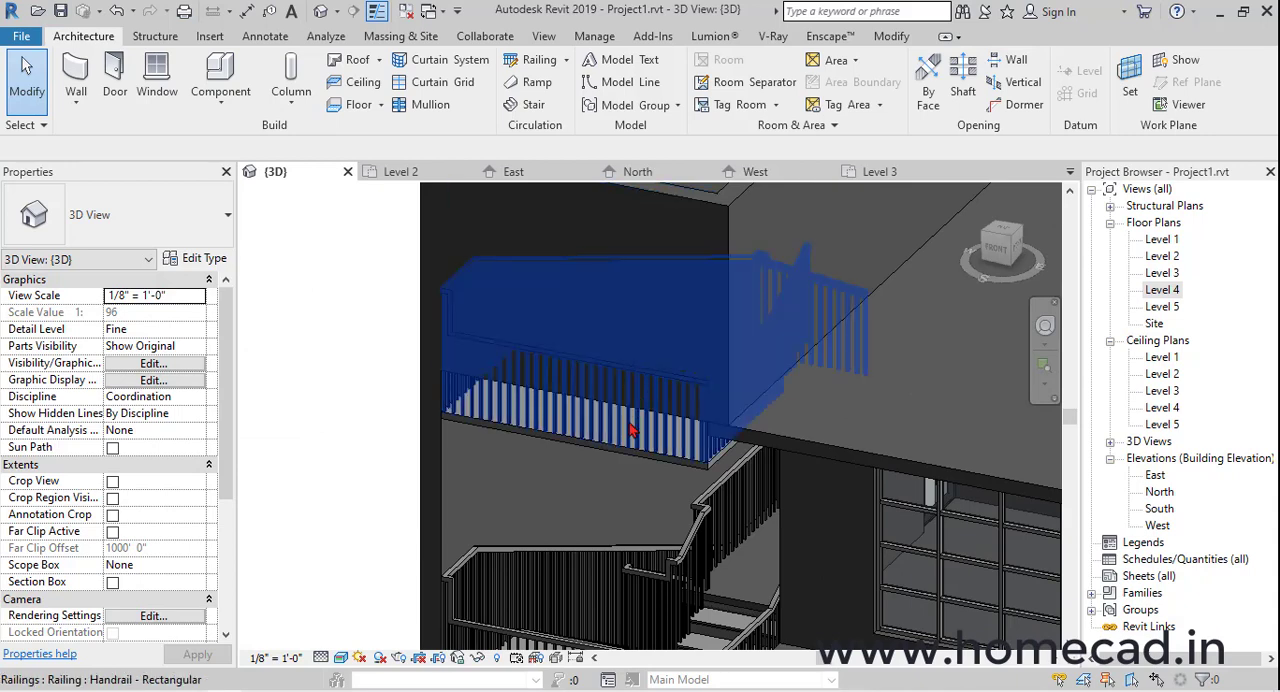
Extend the front stair wall downward by setting its base offset to -6' 0"
{"action": "scroll", "coordinate": [631, 430], "scroll_direction": "down", "scroll_amount": 5}
{"action": "middle_click_drag", "start_coordinate": [631, 430], "coordinate": [640, 400], "text": "shift"}
{"action": "left_click", "coordinate": [495, 305]}
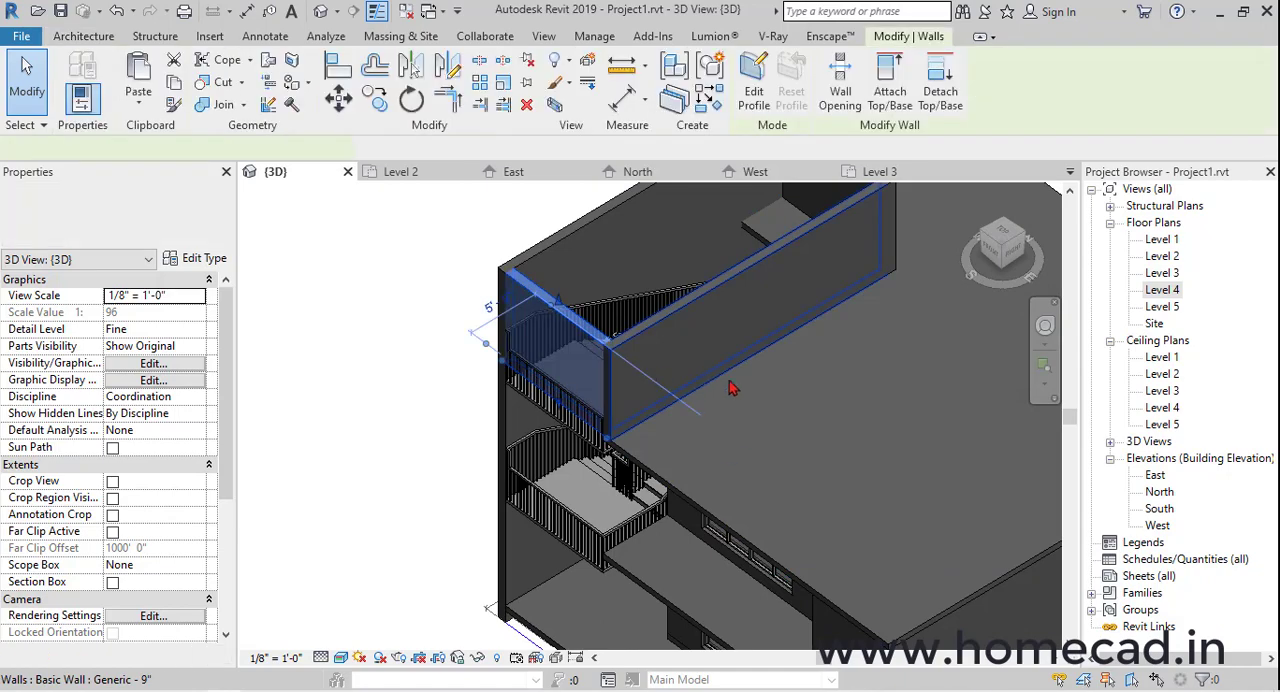
{"action": "key", "text": "Escape"}
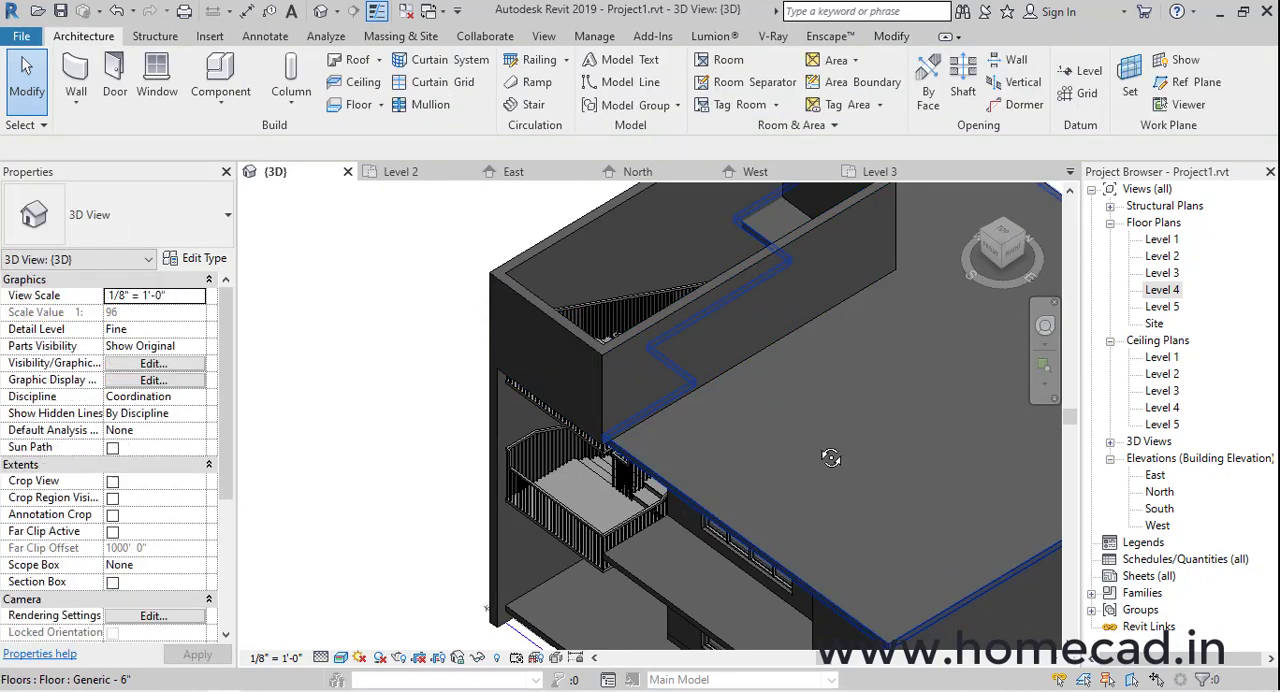
{"action": "middle_click_drag", "start_coordinate": [828, 451], "coordinate": [560, 388], "text": "shift"}
{"action": "scroll", "coordinate": [636, 388], "scroll_direction": "up", "scroll_amount": 5}
{"action": "scroll", "coordinate": [608, 375], "scroll_direction": "down", "scroll_amount": 3}
{"action": "scroll", "coordinate": [622, 357], "scroll_direction": "down", "scroll_amount": 2}
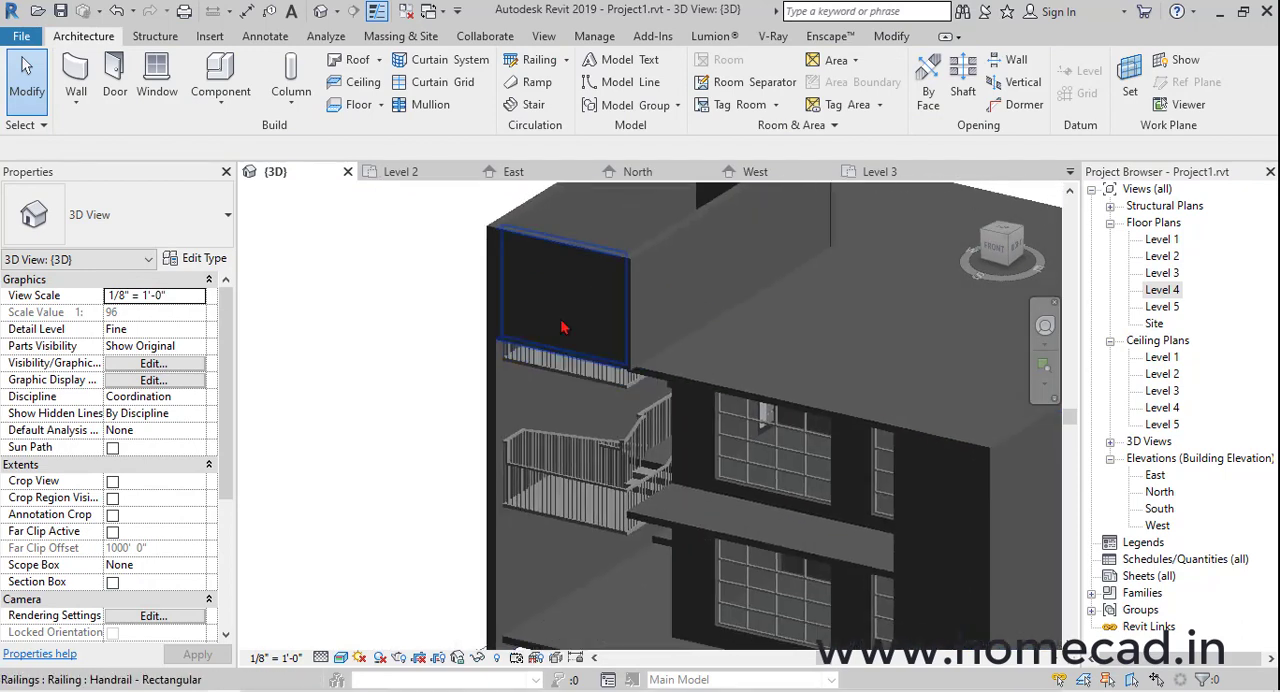
{"action": "left_click", "coordinate": [563, 324]}
{"action": "scroll", "coordinate": [591, 391], "scroll_direction": "up", "scroll_amount": 2}
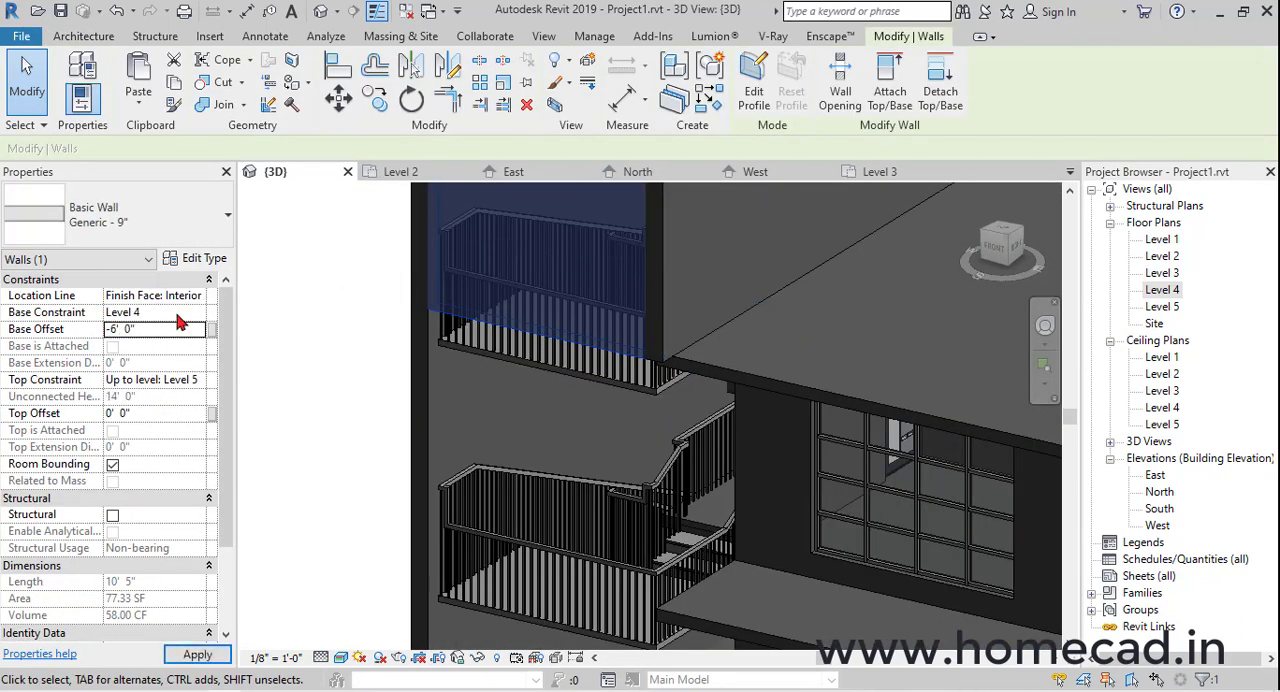
{"action": "left_click", "coordinate": [332, 380]}
{"action": "middle_click_drag", "start_coordinate": [684, 487], "coordinate": [786, 463], "text": "shift"}
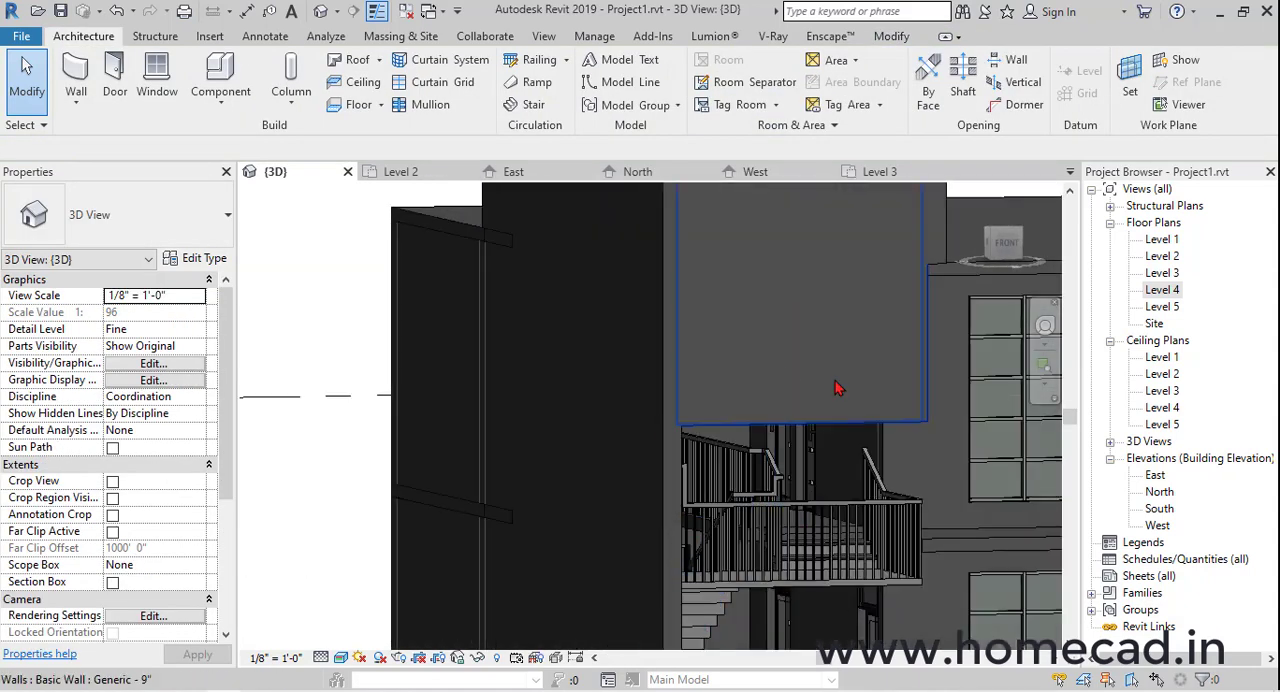
Set the front stair wall's base offset to -4' 0" from Level 4
{"action": "left_click", "coordinate": [838, 388]}
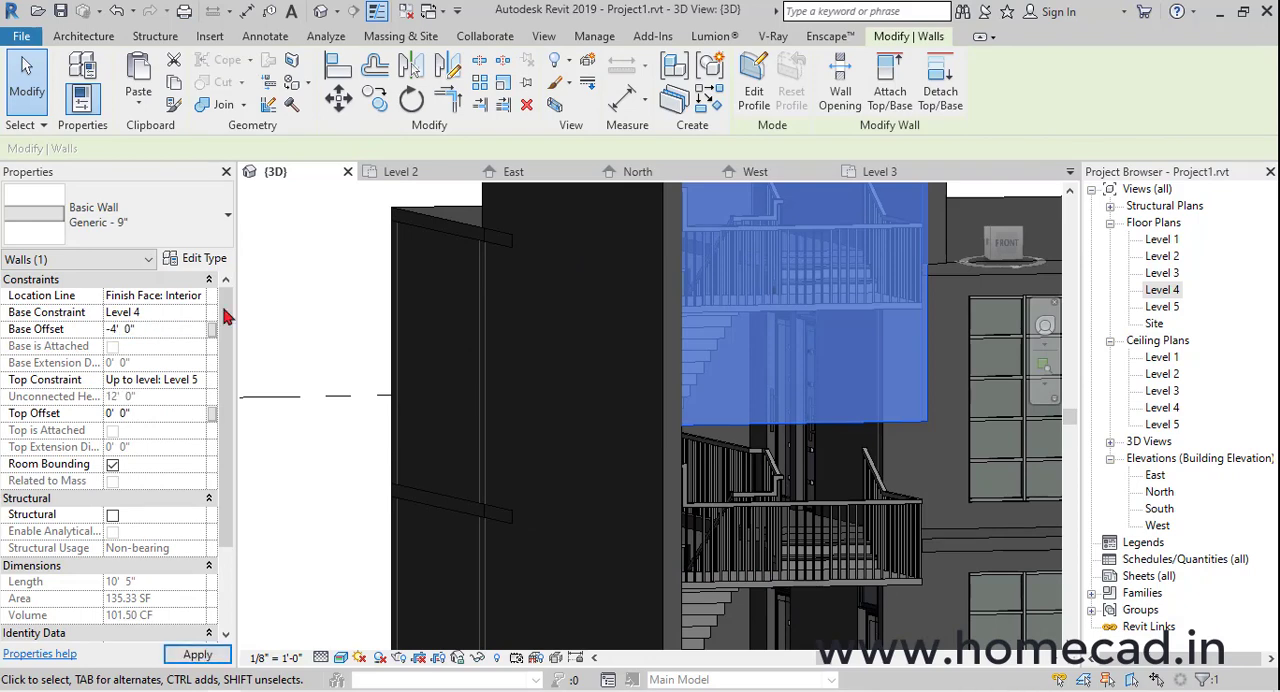
{"action": "key", "text": "Escape"}
{"action": "scroll", "coordinate": [571, 397], "scroll_direction": "down", "scroll_amount": 2}
{"action": "middle_click_drag", "start_coordinate": [812, 401], "coordinate": [668, 422], "text": "shift"}
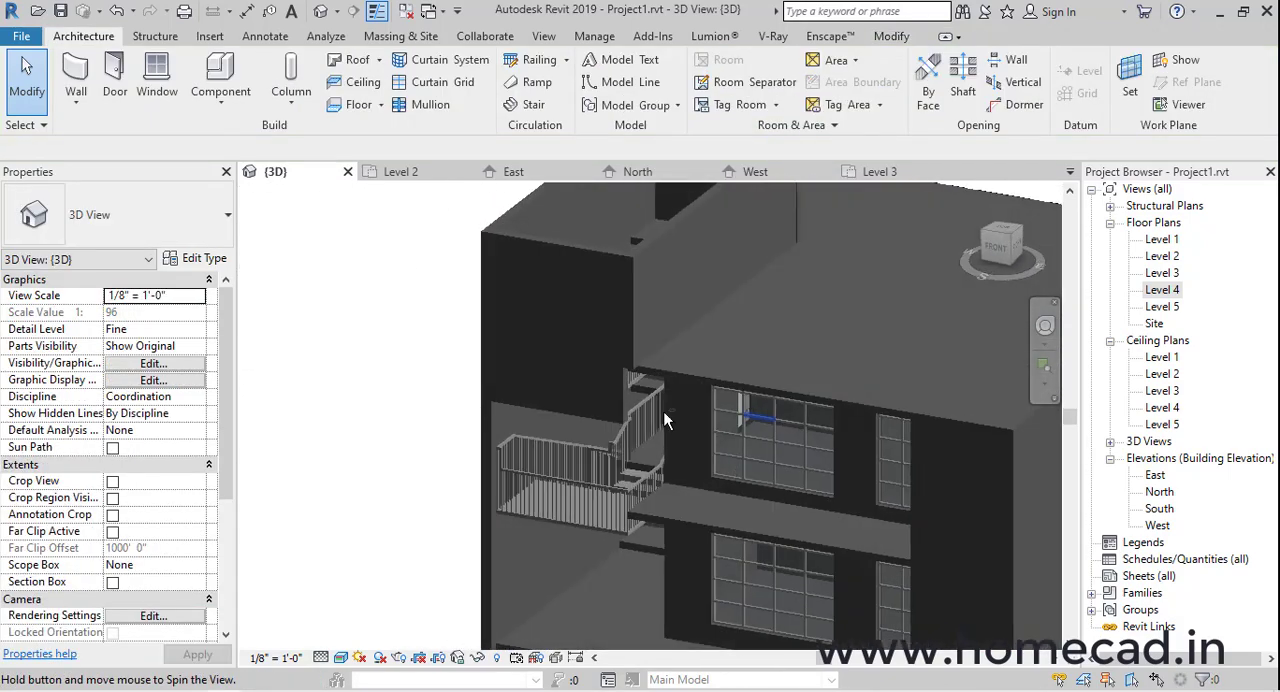
Edit the wall join at the front corner of the stair enclosure, switching the butt join to its next configuration
{"action": "left_click", "coordinate": [886, 37]}
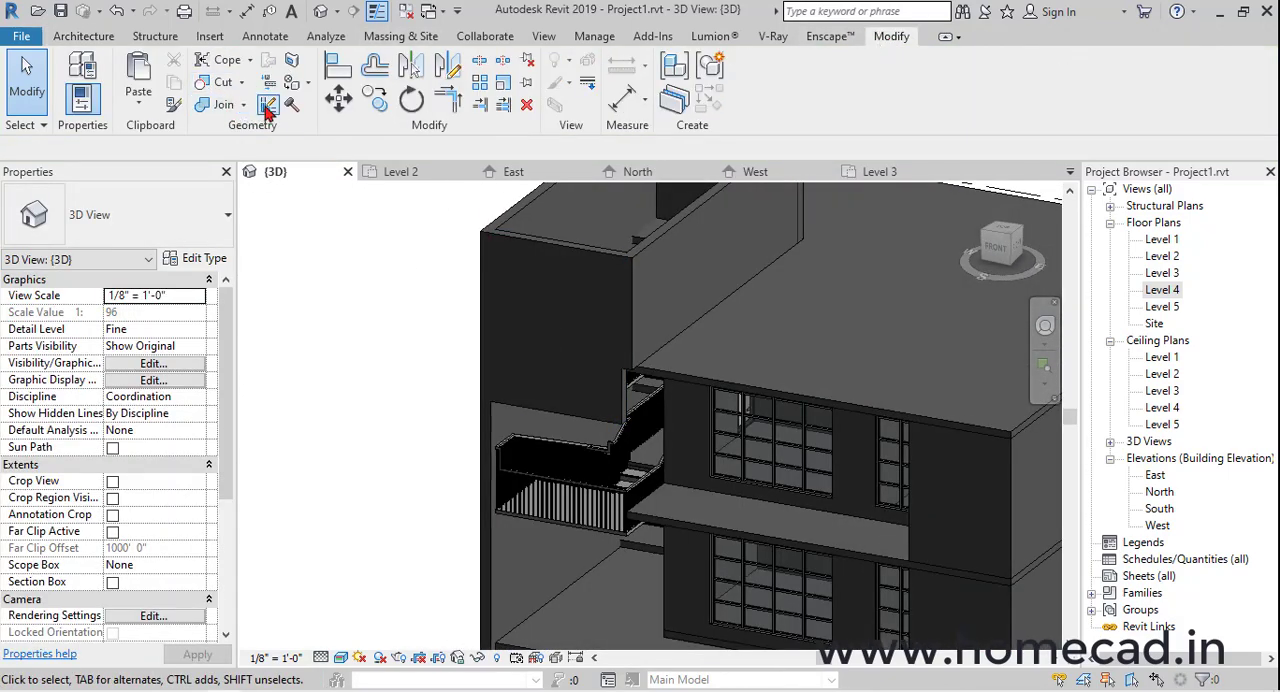
{"action": "left_click", "coordinate": [268, 106]}
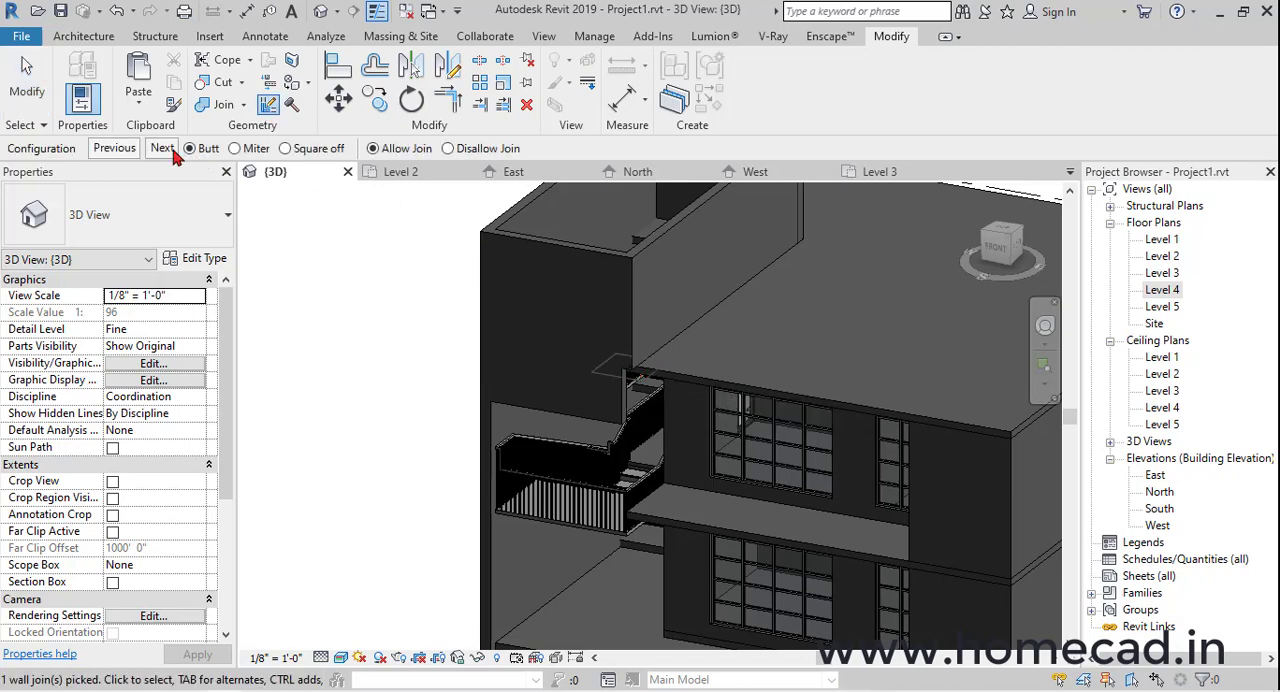
{"action": "key", "text": "Escape"}
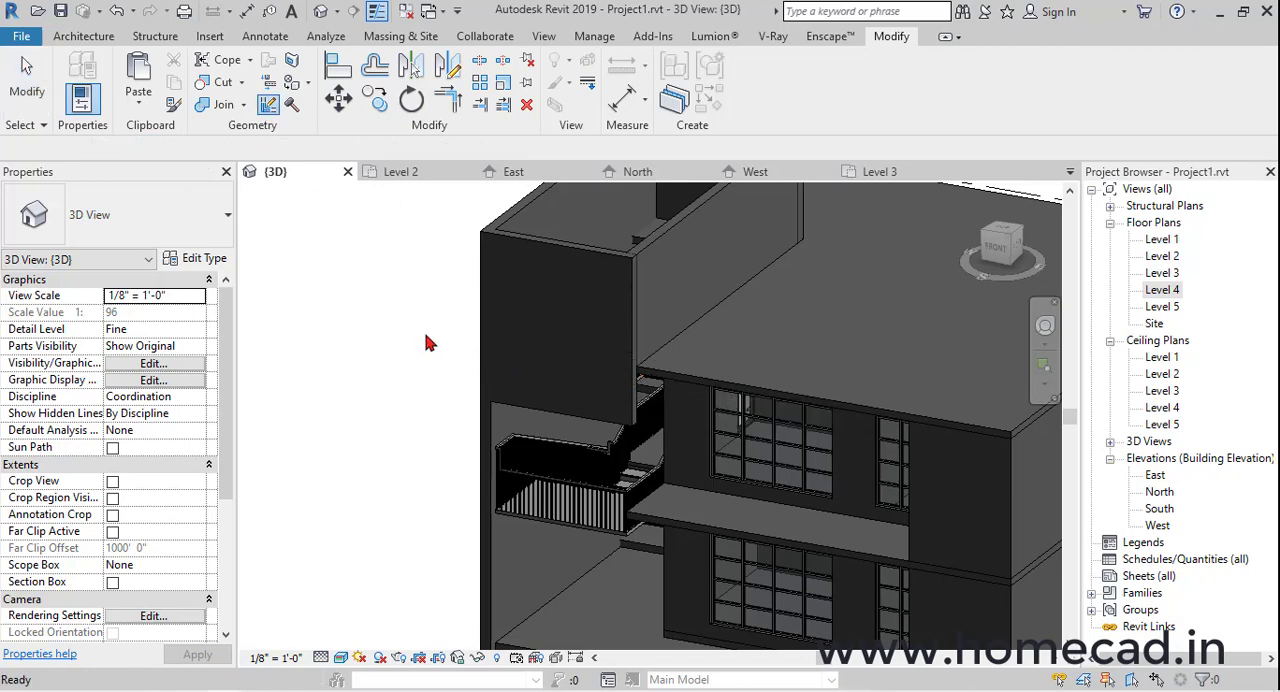
{"action": "middle_click_drag", "start_coordinate": [594, 409], "coordinate": [892, 378], "text": "shift"}
{"action": "middle_click_drag", "start_coordinate": [892, 378], "coordinate": [723, 398]}
{"action": "scroll", "coordinate": [723, 398], "scroll_direction": "down", "scroll_amount": 1}
{"action": "middle_click_drag", "start_coordinate": [798, 372], "coordinate": [832, 388], "text": "shift"}
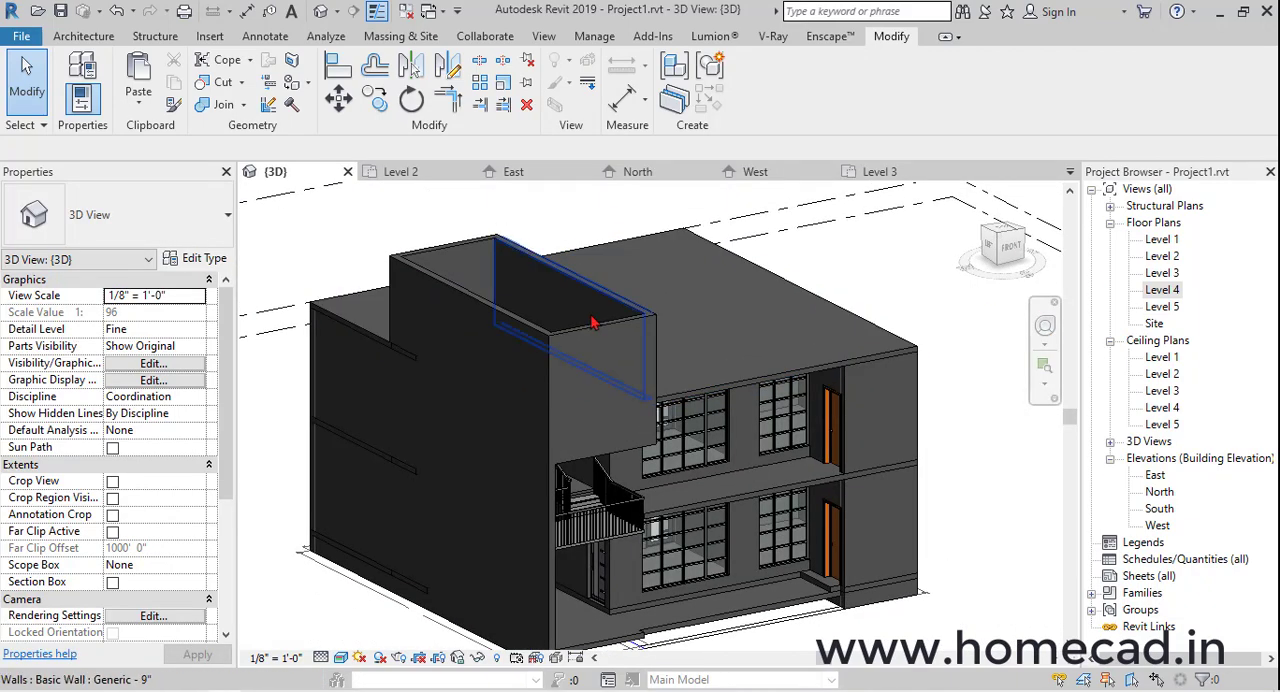
{"action": "middle_click_drag", "start_coordinate": [728, 392], "coordinate": [558, 366], "text": "shift"}
Open the Level 5 floor plan and set its underlay base level to Level 4
{"action": "double_click", "coordinate": [1170, 307]}
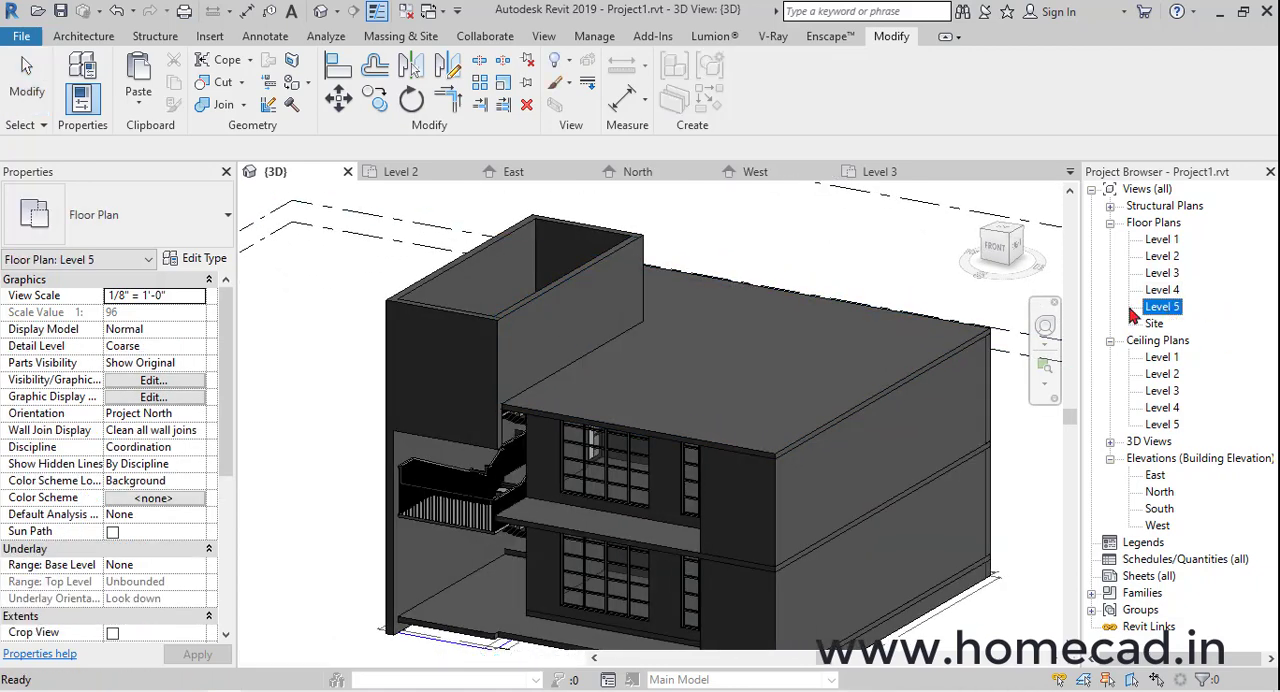
{"action": "left_click", "coordinate": [200, 570]}
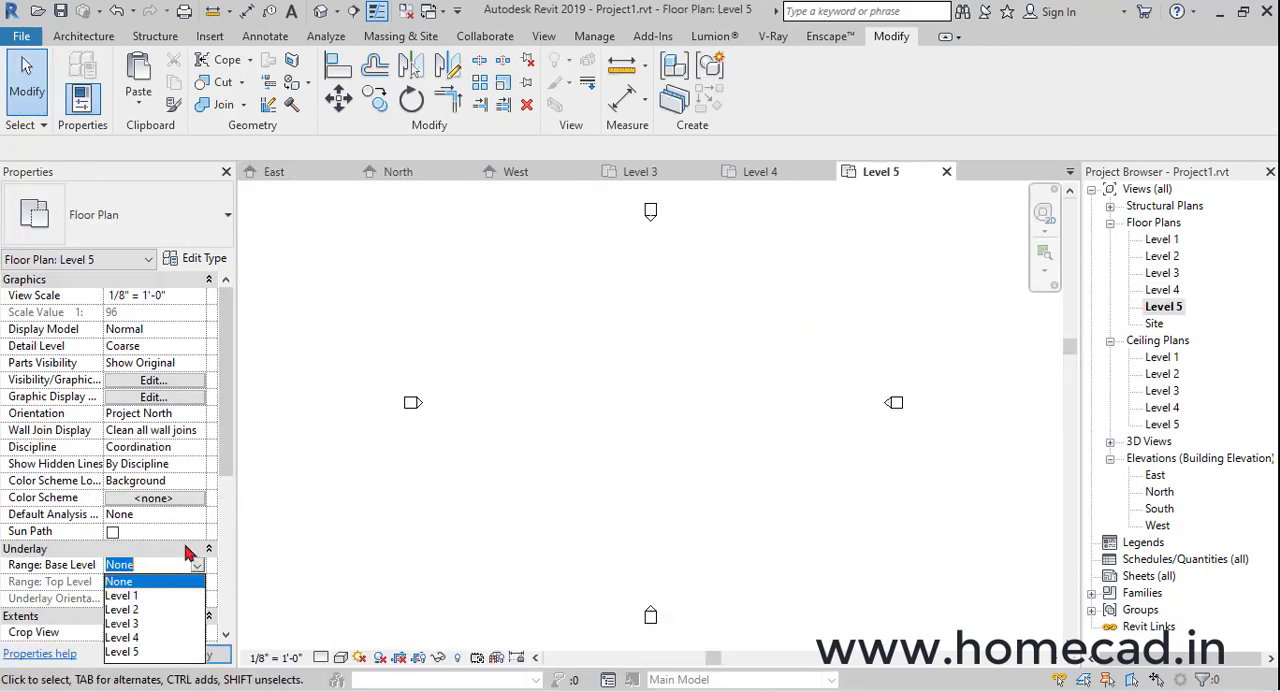
{"action": "left_click", "coordinate": [134, 638]}
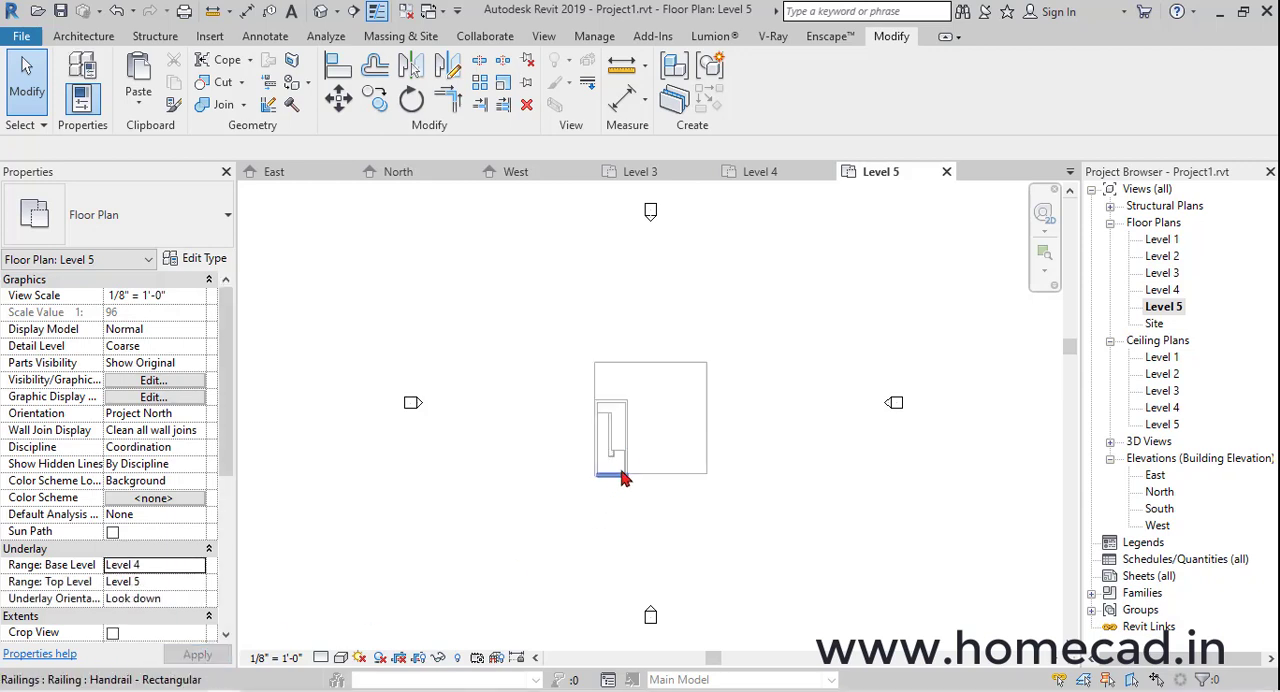
{"action": "scroll", "coordinate": [621, 476], "scroll_direction": "up", "scroll_amount": 5}
Start a Generic - 6" floor on Level 5 with an 11' 2" by 26' 3 1/2" rectangular boundary around the stair enclosure's outer faces
{"action": "left_click", "coordinate": [88, 37]}
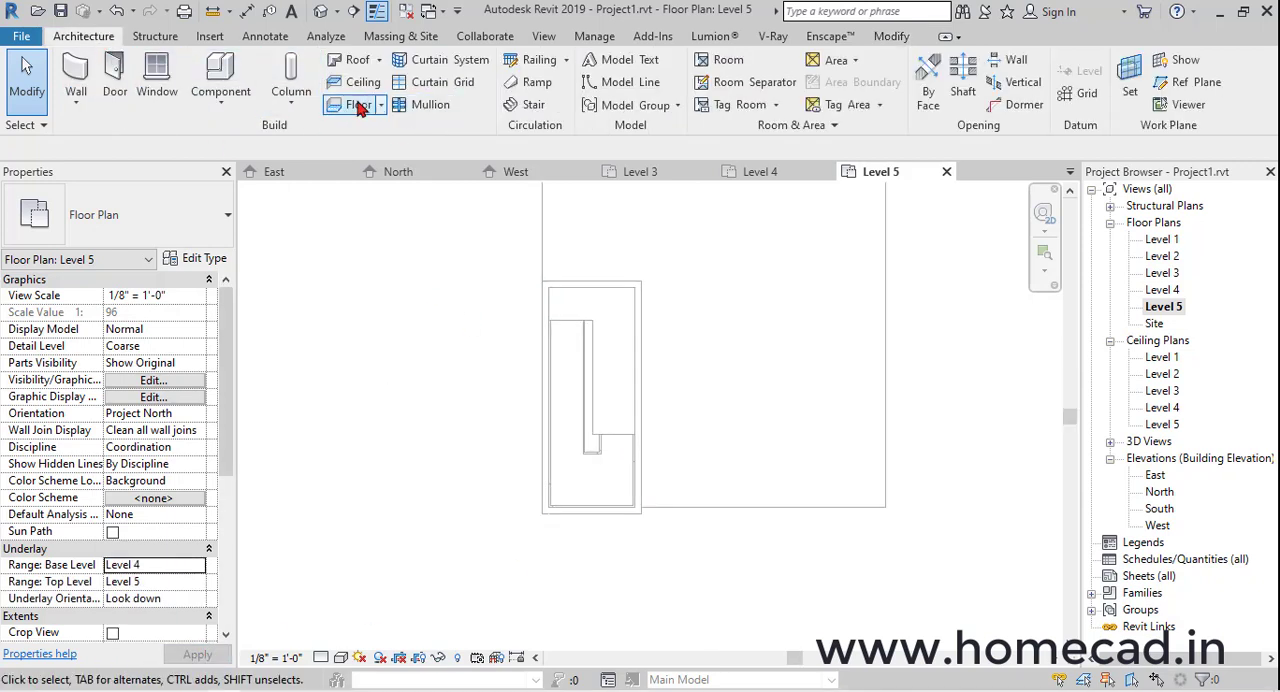
{"action": "left_click", "coordinate": [358, 106]}
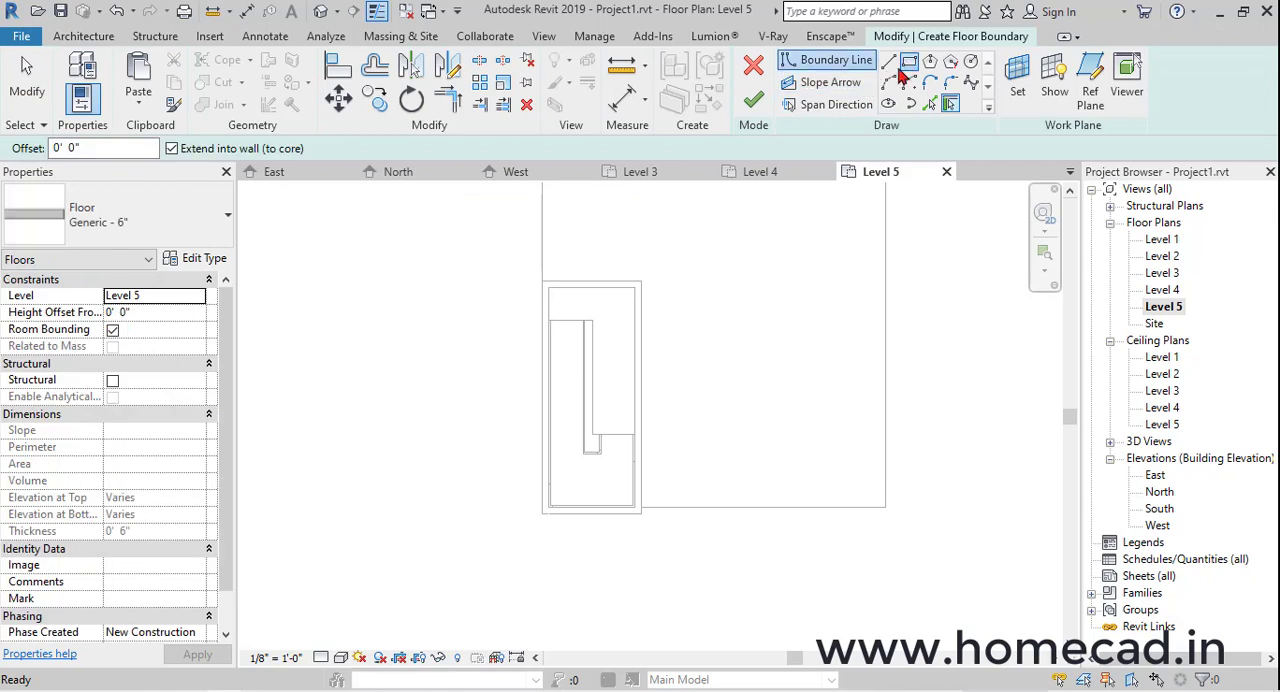
{"action": "left_click", "coordinate": [908, 62]}
{"action": "left_click", "coordinate": [540, 515]}
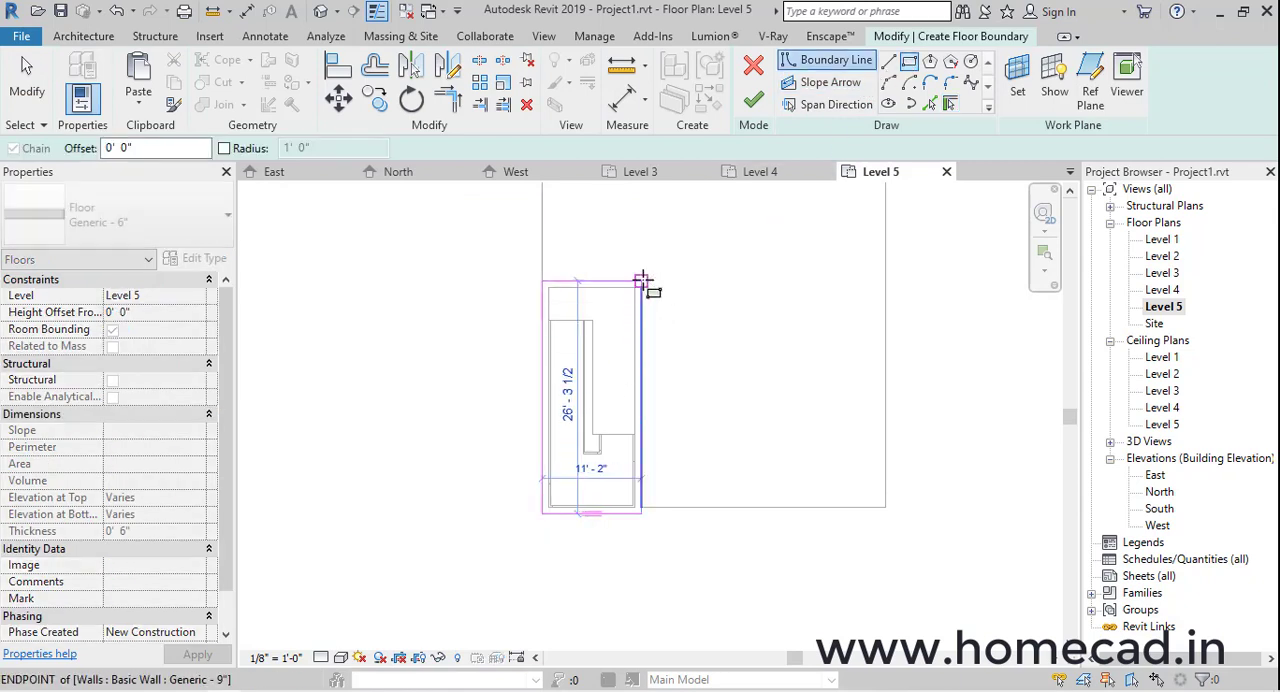
{"action": "left_click", "coordinate": [641, 281]}
Offset the inner side, rear and front boundary lines outward by 2' 0" and finish the Level 5 stair roof slab
{"action": "left_click", "coordinate": [375, 66]}
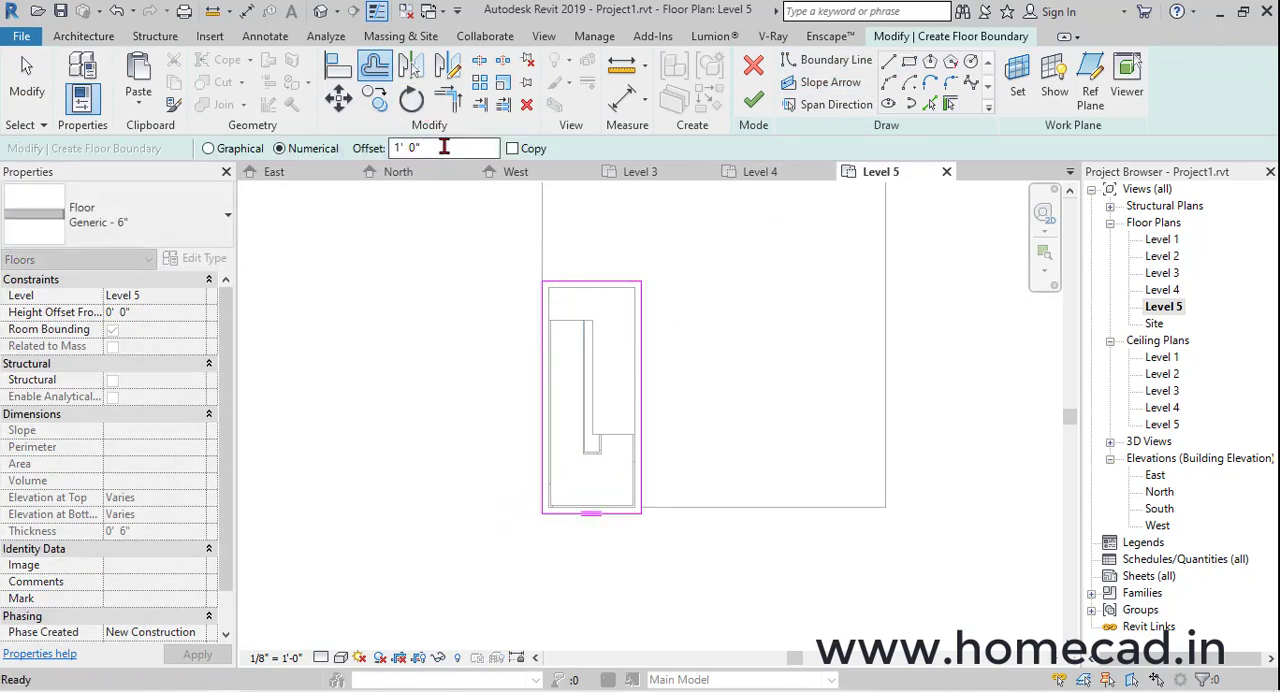
{"action": "left_click", "coordinate": [645, 390]}
{"action": "left_click", "coordinate": [628, 283]}
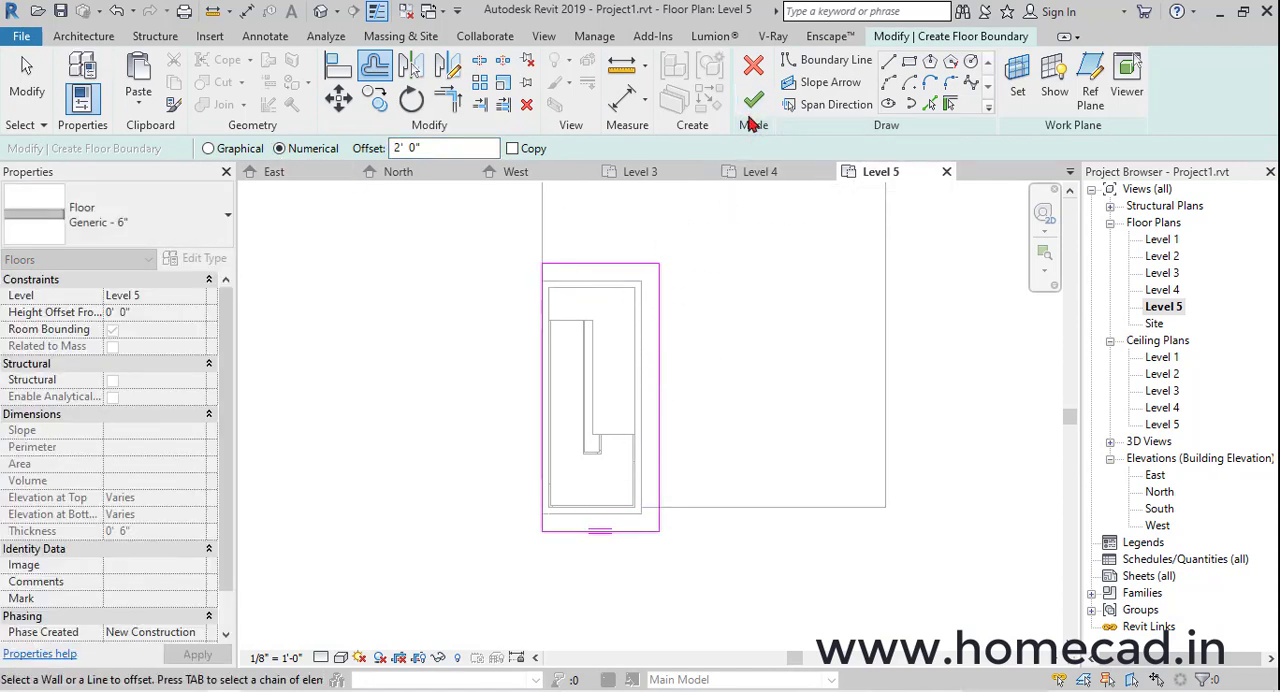
{"action": "left_click", "coordinate": [751, 108]}
{"action": "left_click", "coordinate": [684, 365]}
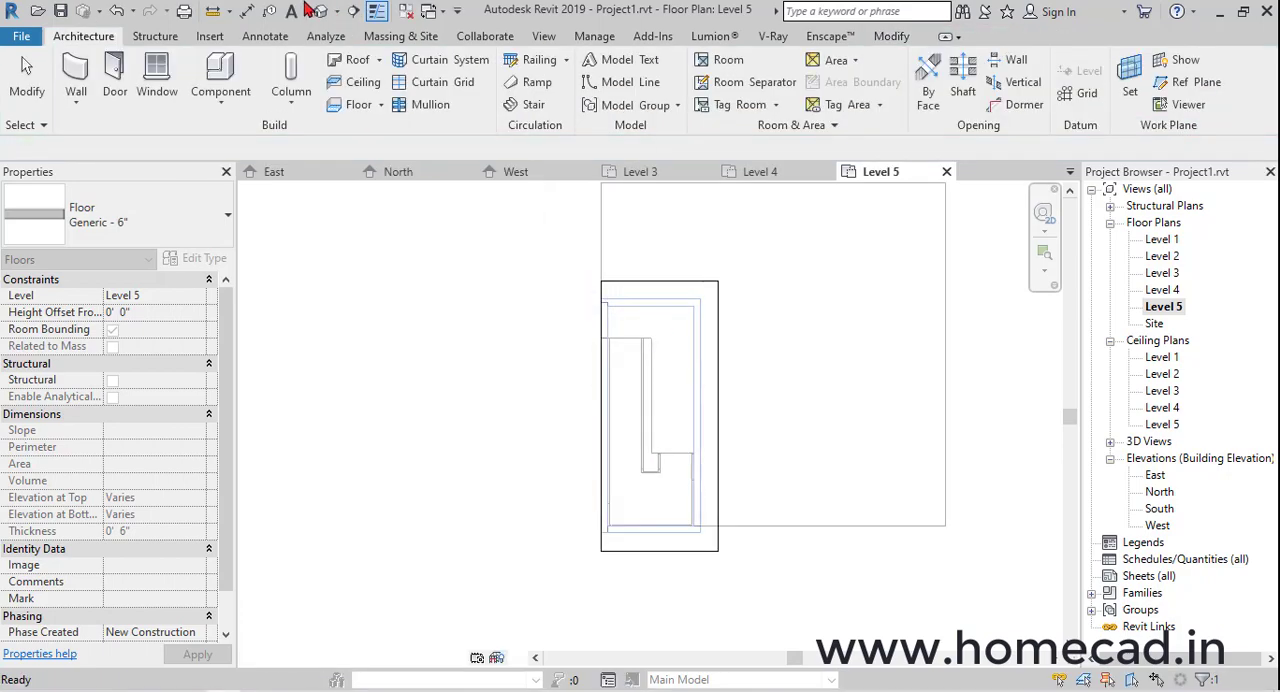
{"action": "left_click", "coordinate": [321, 11]}
{"action": "middle_click_drag", "start_coordinate": [737, 420], "coordinate": [815, 458], "text": "shift"}
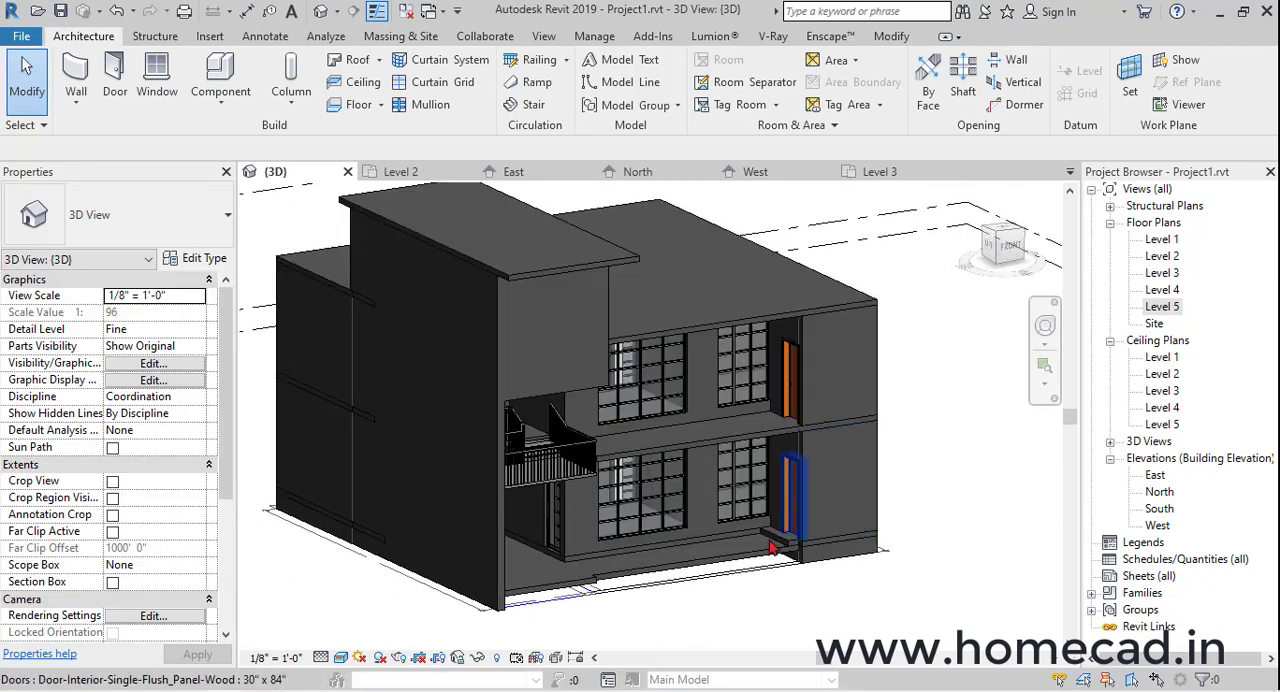
Draw a Generic - 9" wall with an unconnected height of 7' along the Level 1 front edge, about 21' 1 1/2" from the stair landing
{"action": "double_click", "coordinate": [1163, 240]}
{"action": "left_click", "coordinate": [76, 75]}
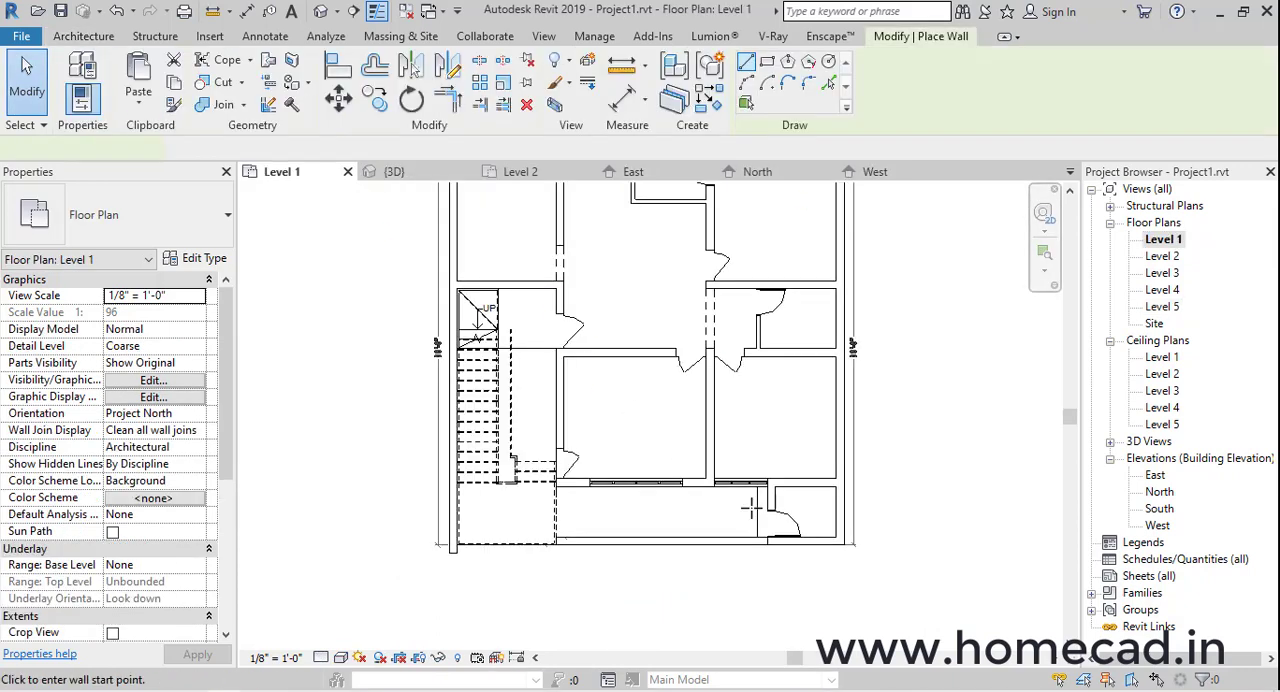
{"action": "left_click", "coordinate": [198, 380]}
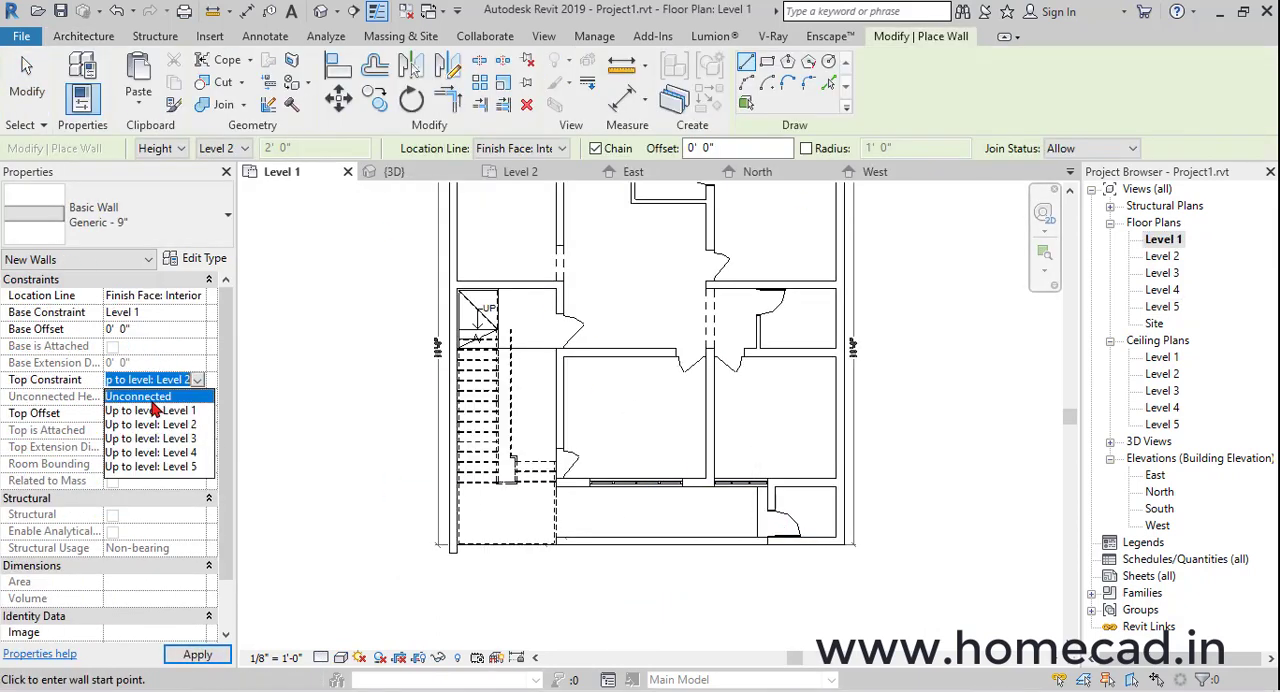
{"action": "left_click", "coordinate": [160, 396]}
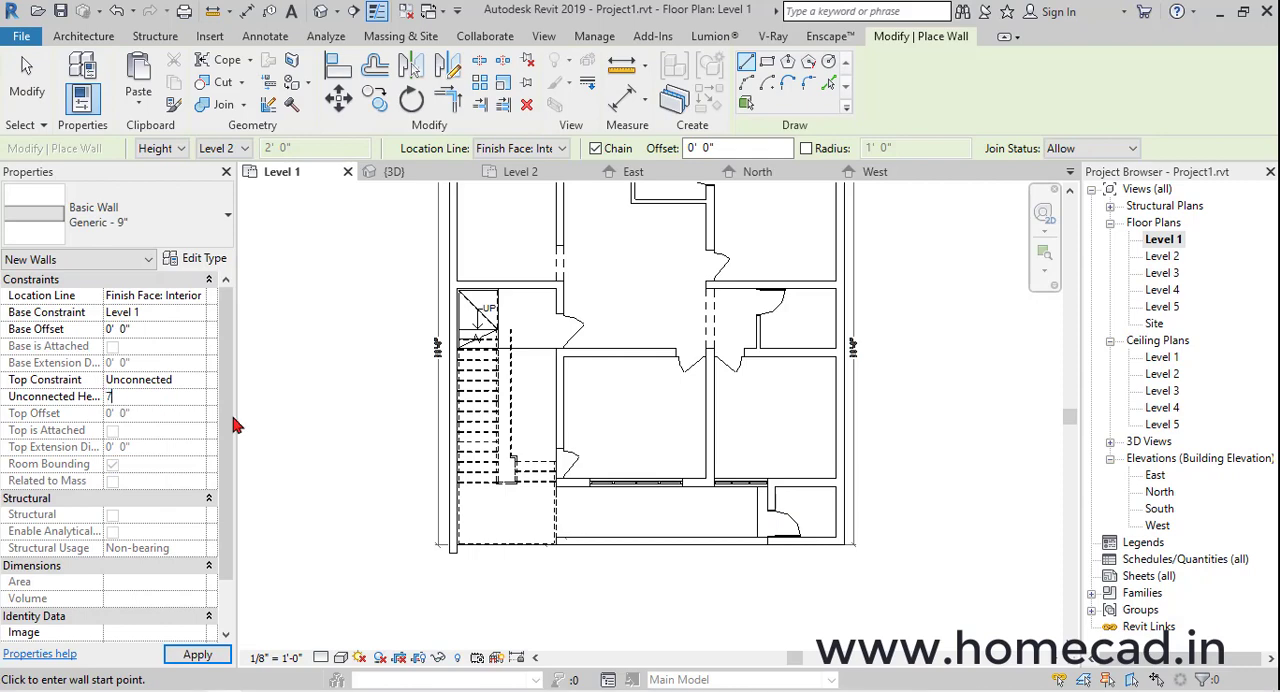
{"action": "type", "text": "7"}
{"action": "scroll", "coordinate": [795, 537], "scroll_direction": "up", "scroll_amount": 4}
{"action": "middle_click_drag", "start_coordinate": [723, 531], "coordinate": [941, 499]}
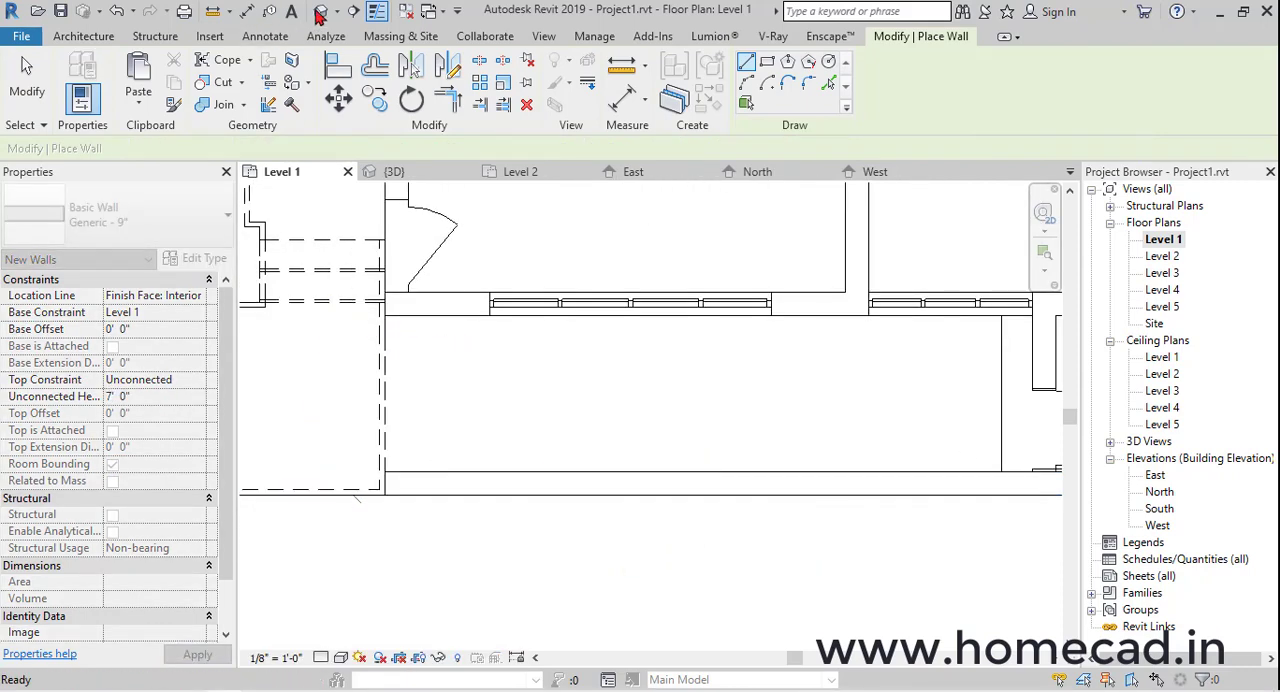
Examine the new low front wall from several angles in the 3D view
{"action": "left_click", "coordinate": [392, 171]}
{"action": "middle_click_drag", "start_coordinate": [650, 505], "coordinate": [733, 508], "text": "shift"}
{"action": "left_click", "coordinate": [845, 522]}
{"action": "middle_click_drag", "start_coordinate": [854, 522], "coordinate": [895, 525], "text": "shift"}
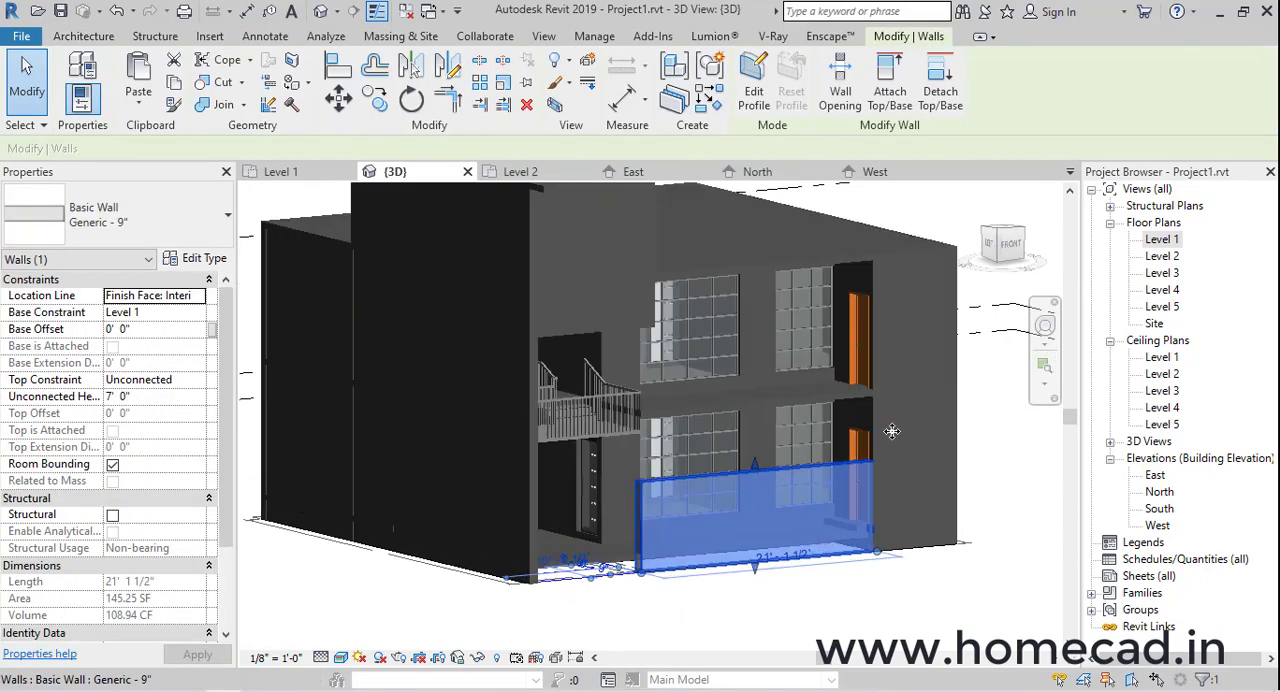
On the Level 1 plan, start an architectural column and duplicate its type as 9"X9" with depth and width of 0' 9"
{"action": "double_click", "coordinate": [1162, 240]}
{"action": "scroll", "coordinate": [343, 349], "scroll_direction": "up", "scroll_amount": 3}
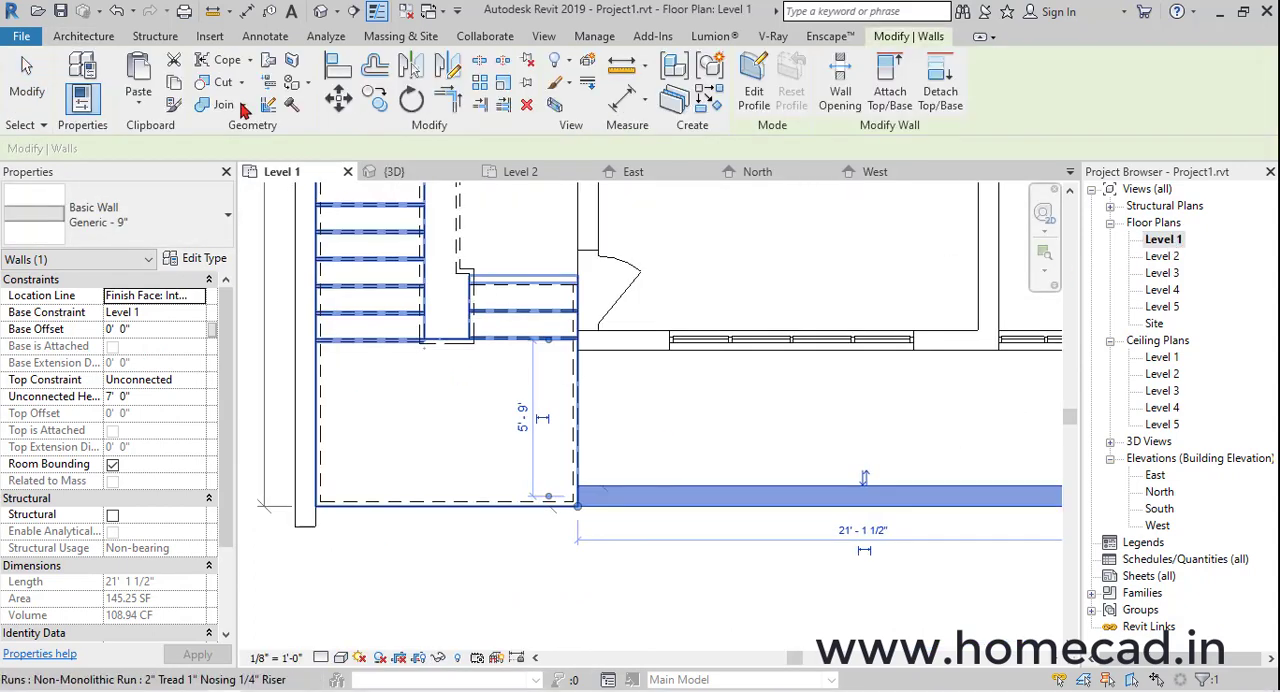
{"action": "left_click", "coordinate": [84, 36]}
{"action": "left_click", "coordinate": [286, 90]}
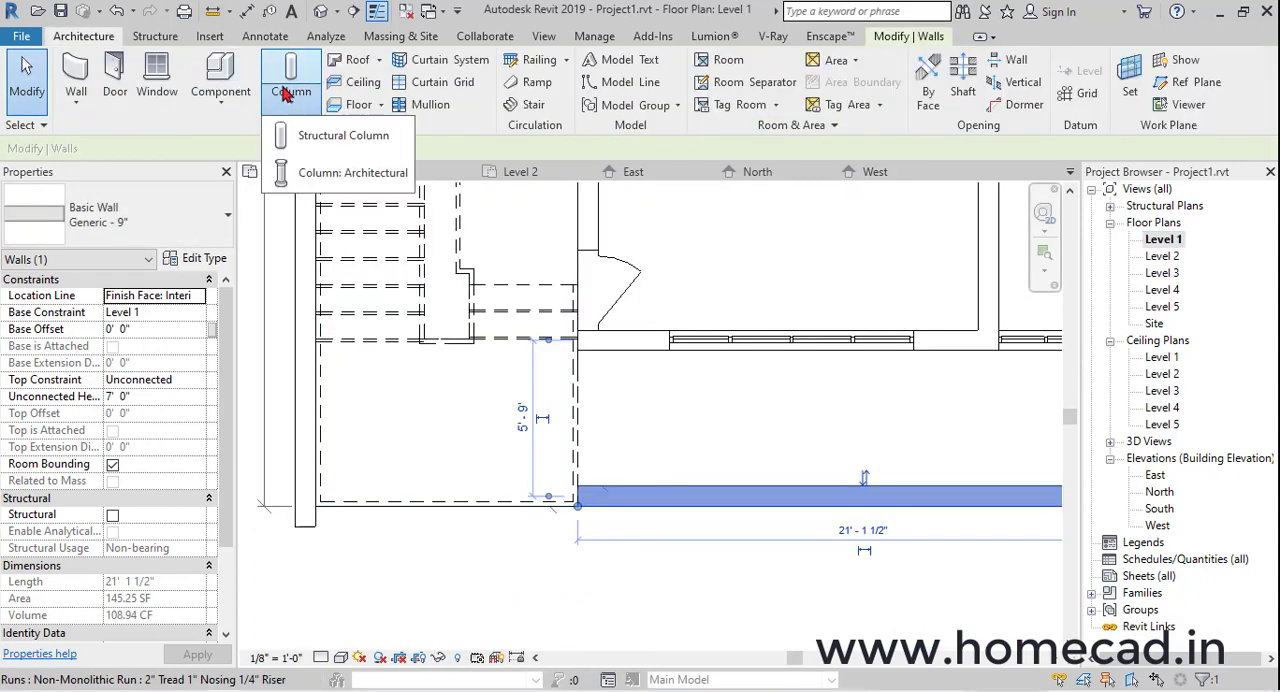
{"action": "left_click", "coordinate": [329, 177]}
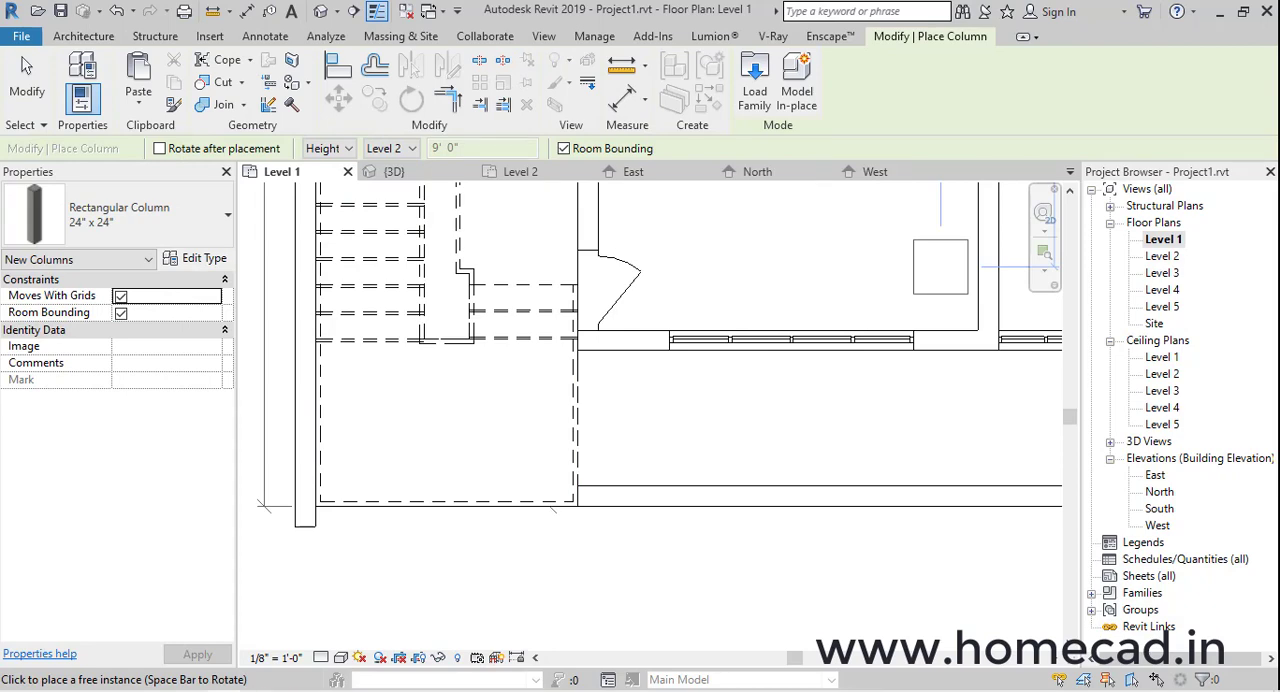
{"action": "left_click", "coordinate": [185, 262]}
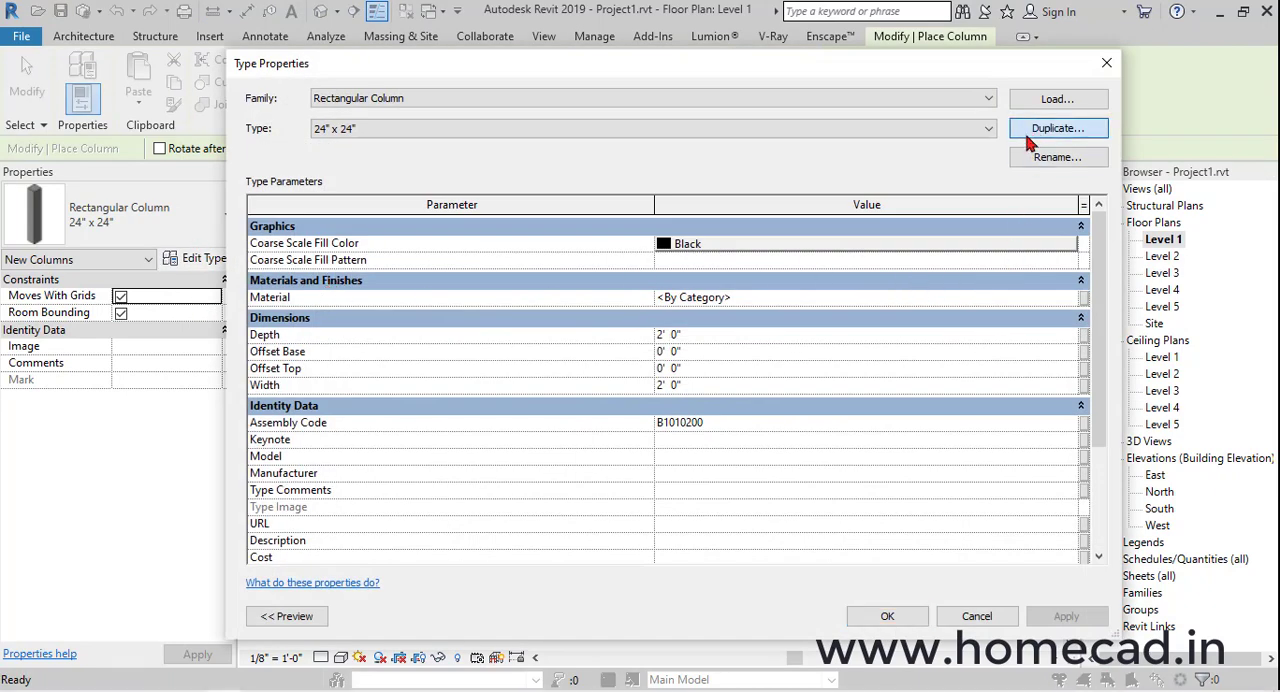
{"action": "left_click", "coordinate": [1027, 137]}
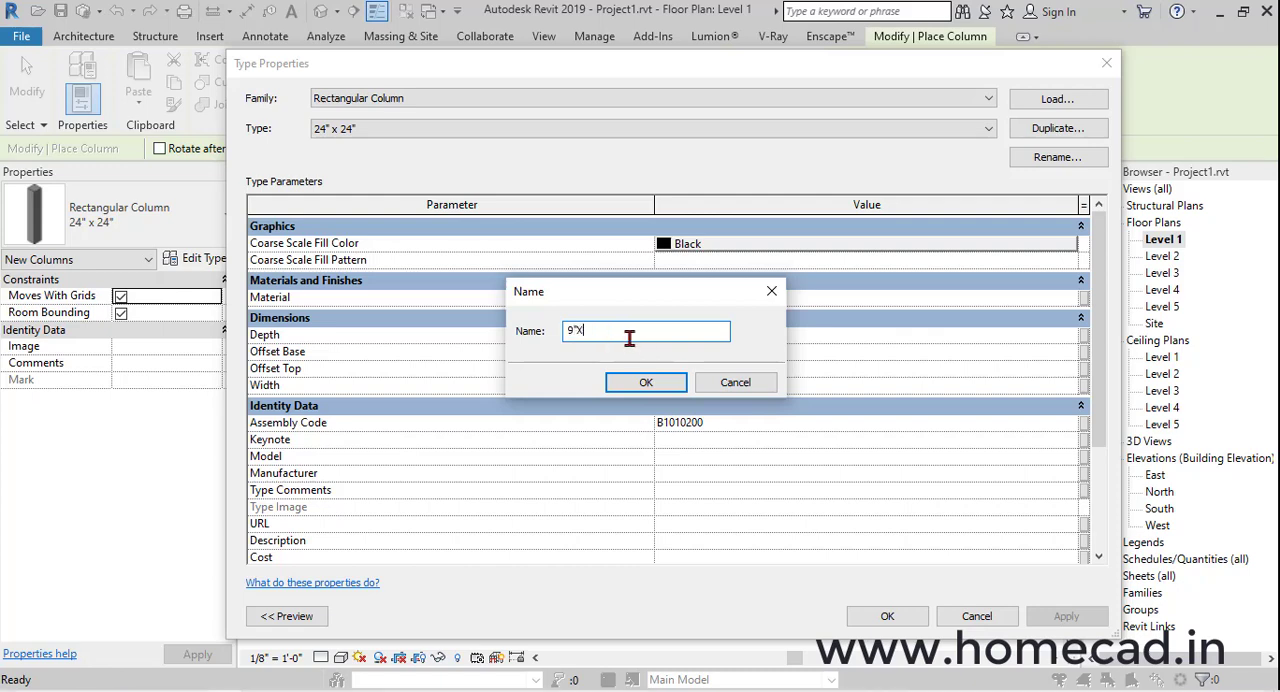
{"action": "left_click", "coordinate": [647, 385]}
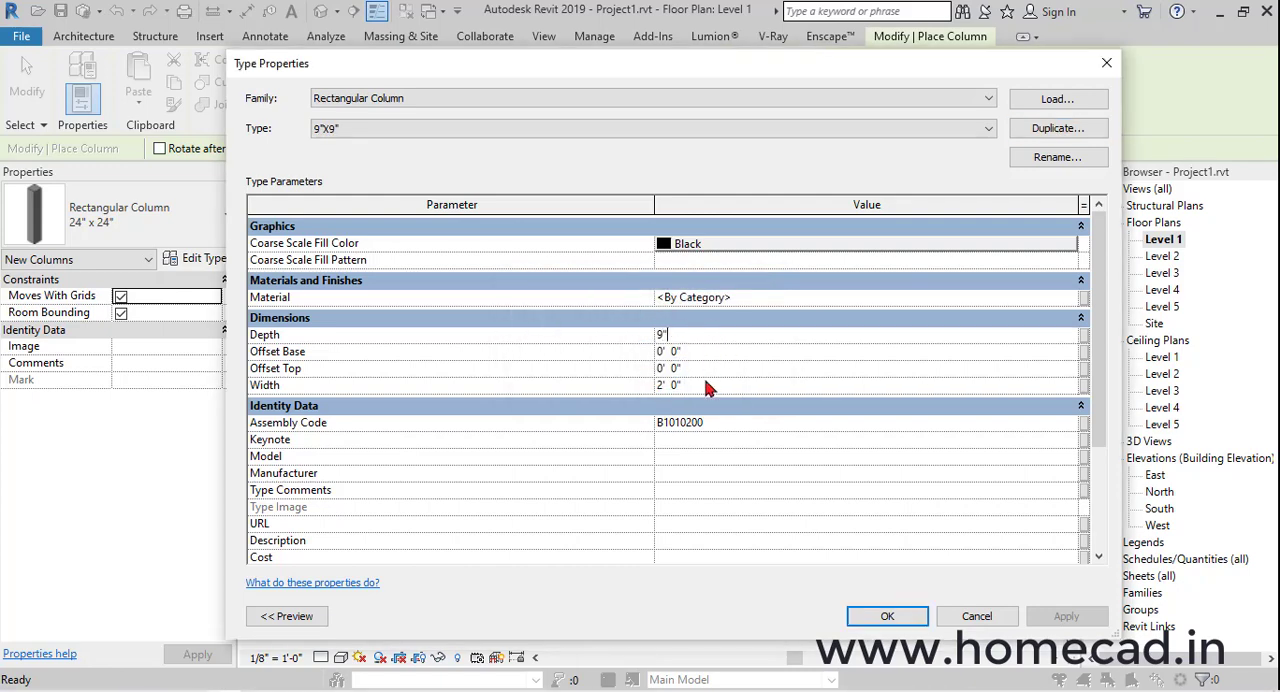
{"action": "left_click", "coordinate": [866, 618]}
Place a 9"X9" column up to Level 4 at the stair-landing end of the front wall
{"action": "left_click", "coordinate": [390, 148]}
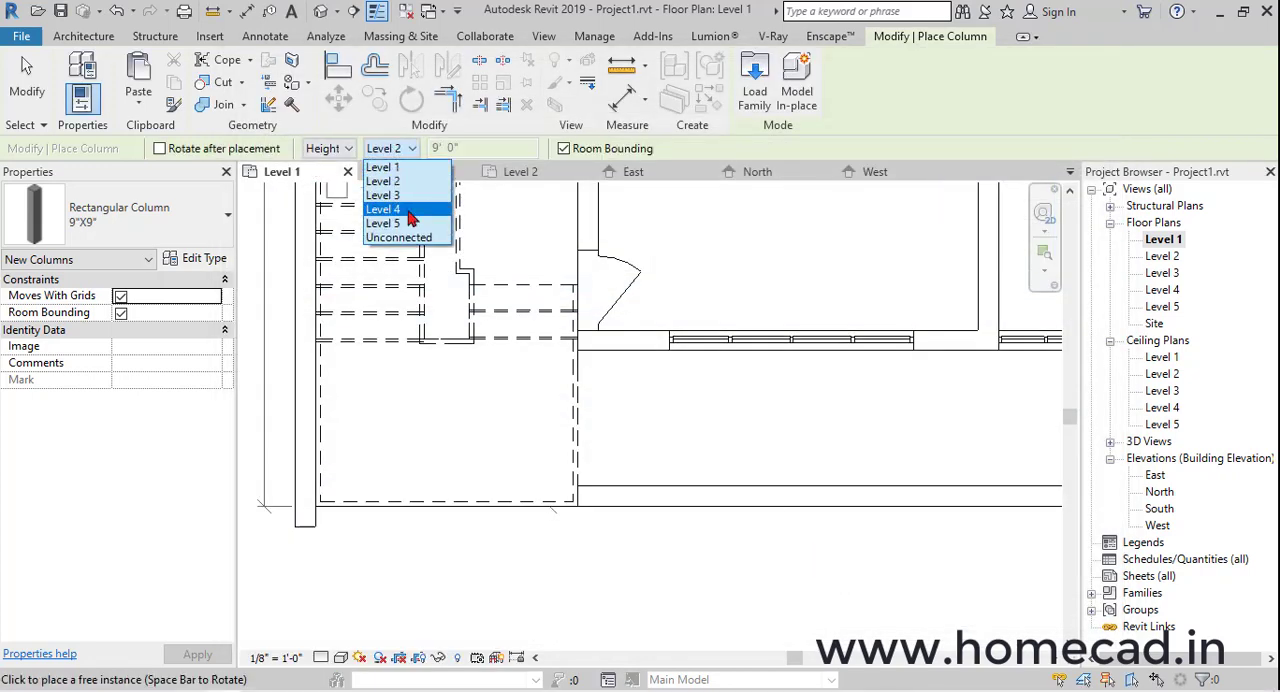
{"action": "left_click", "coordinate": [410, 218]}
{"action": "scroll", "coordinate": [590, 490], "scroll_direction": "up", "scroll_amount": 3}
{"action": "left_click", "coordinate": [560, 510]}
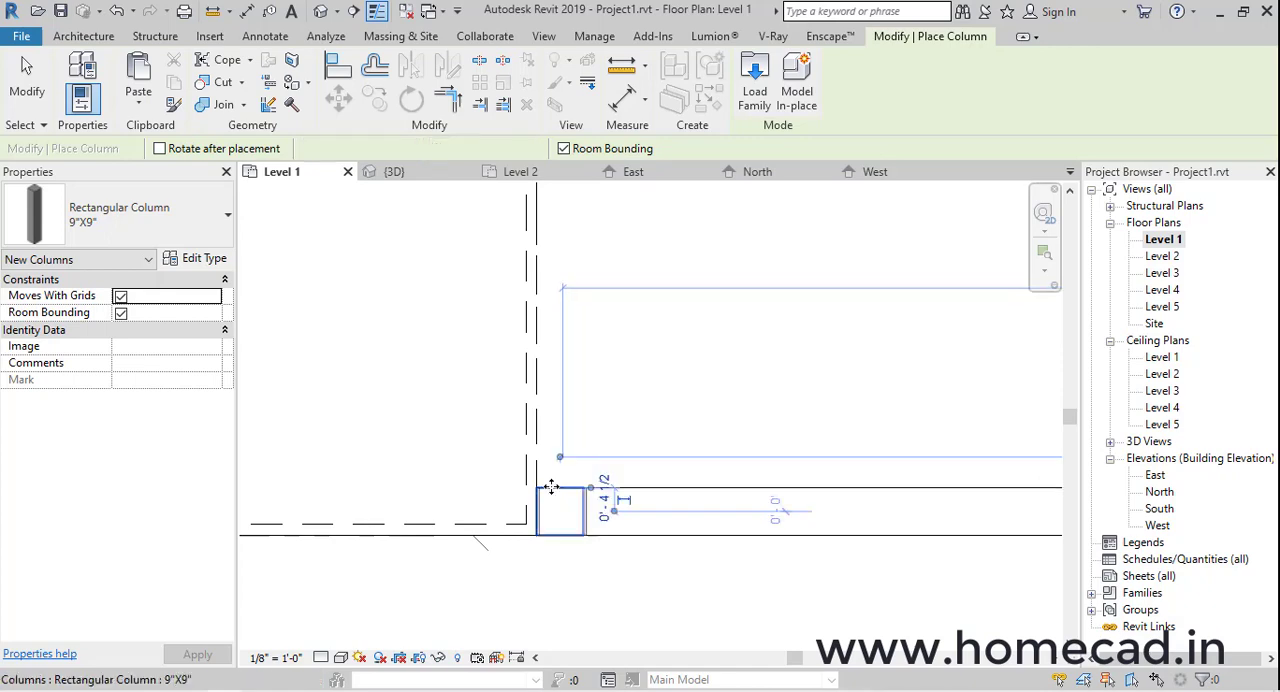
Examine in the 3D view how the new column meets the upper front wall of the stair enclosure
{"action": "left_click", "coordinate": [321, 12]}
{"action": "key", "text": "Escape"}
{"action": "middle_click_drag", "start_coordinate": [692, 394], "coordinate": [522, 470], "text": "shift"}
{"action": "scroll", "coordinate": [651, 337], "scroll_direction": "up", "scroll_amount": 3}
{"action": "left_click", "coordinate": [688, 313]}
{"action": "mouse_move", "coordinate": [696, 335]}
{"action": "middle_mouse_down", "text": "shift"}
{"action": "mouse_move", "coordinate": [729, 297]}
{"action": "mouse_move", "coordinate": [692, 345]}
{"action": "middle_mouse_up", "text": "shift"}
{"action": "scroll", "coordinate": [635, 300], "scroll_direction": "down", "scroll_amount": 2}
{"action": "middle_click_drag", "start_coordinate": [640, 290], "coordinate": [623, 426]}
{"action": "key", "text": "Escape"}
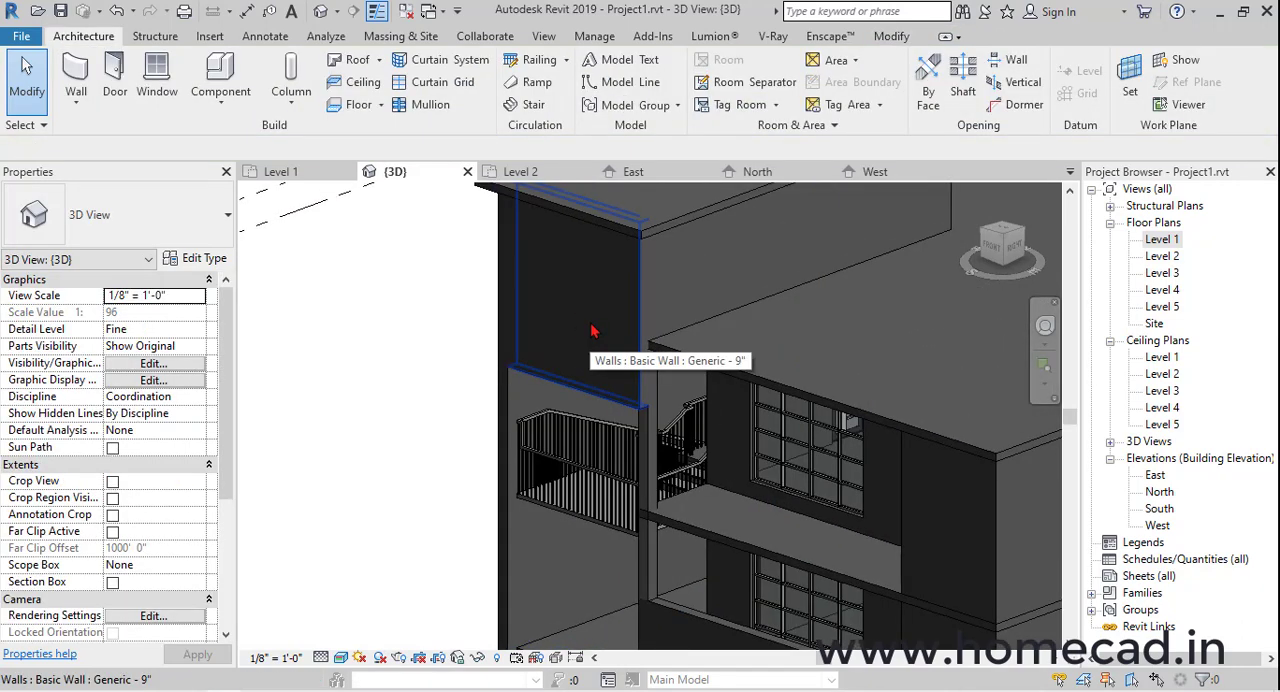
{"action": "left_click", "coordinate": [591, 331]}
{"action": "middle_click_drag", "start_coordinate": [560, 266], "coordinate": [770, 352], "text": "shift"}
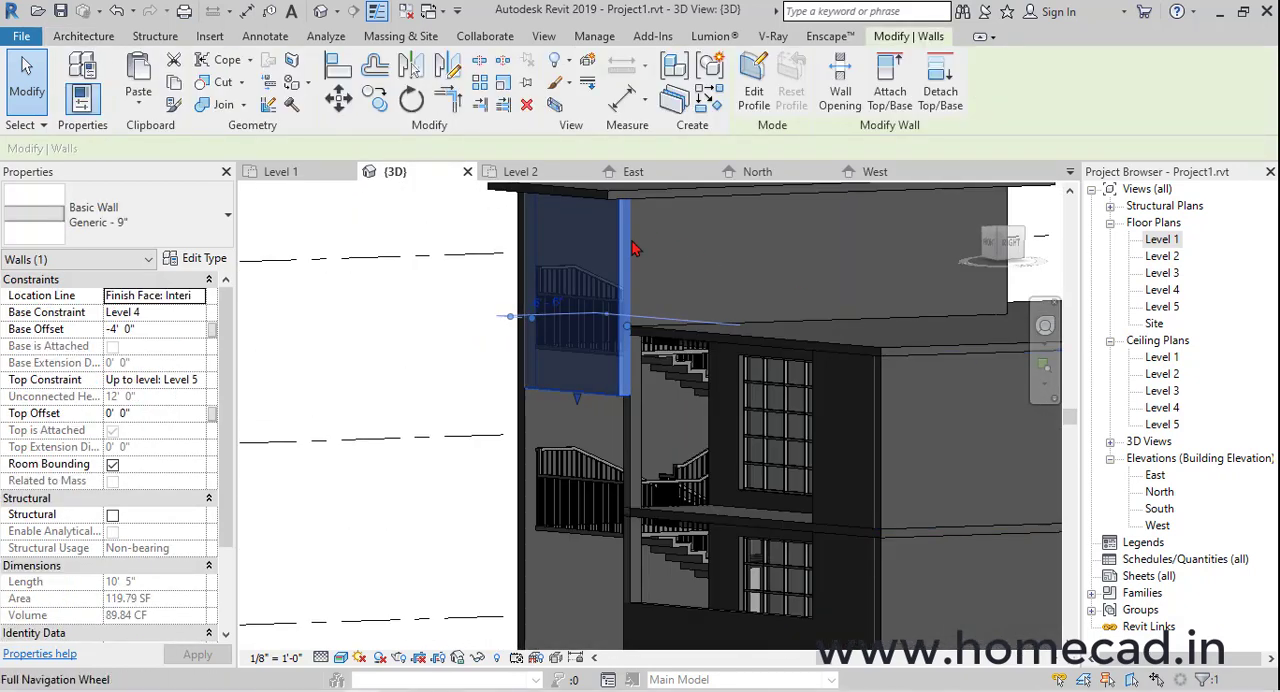
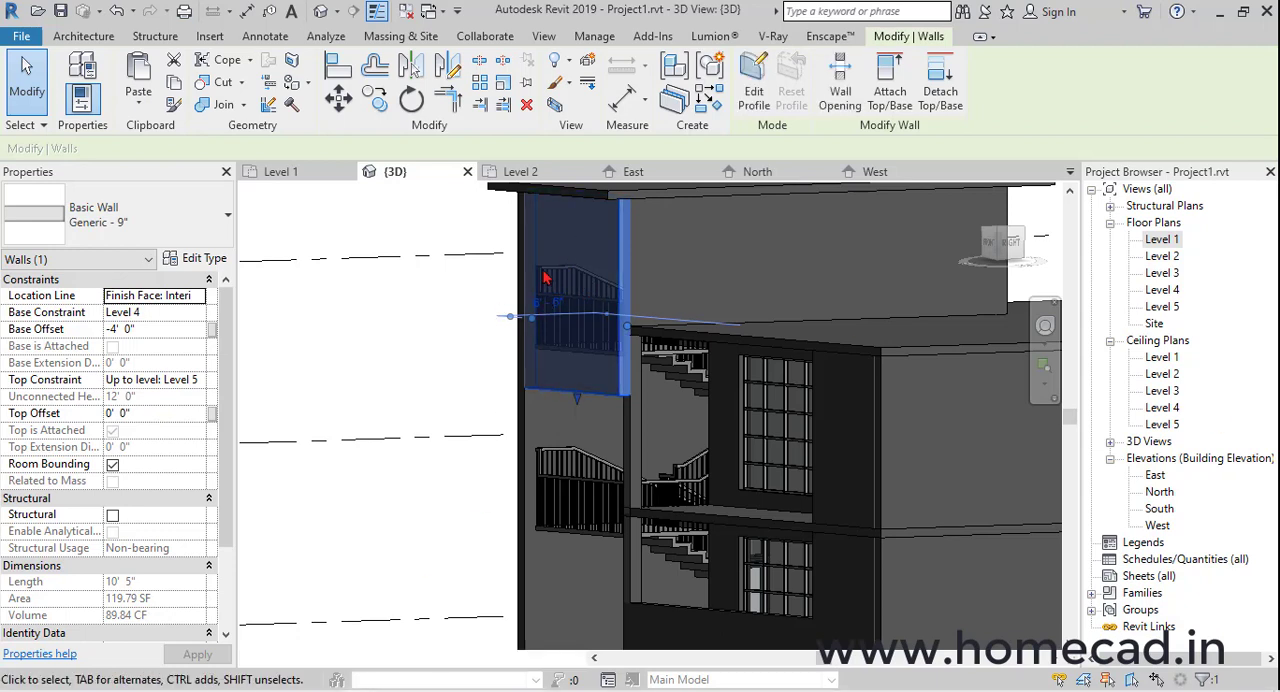
Start editing the stair that runs from Level 3 to Level 4, working on the Level 3 floor plan
{"action": "left_click", "coordinate": [449, 300]}
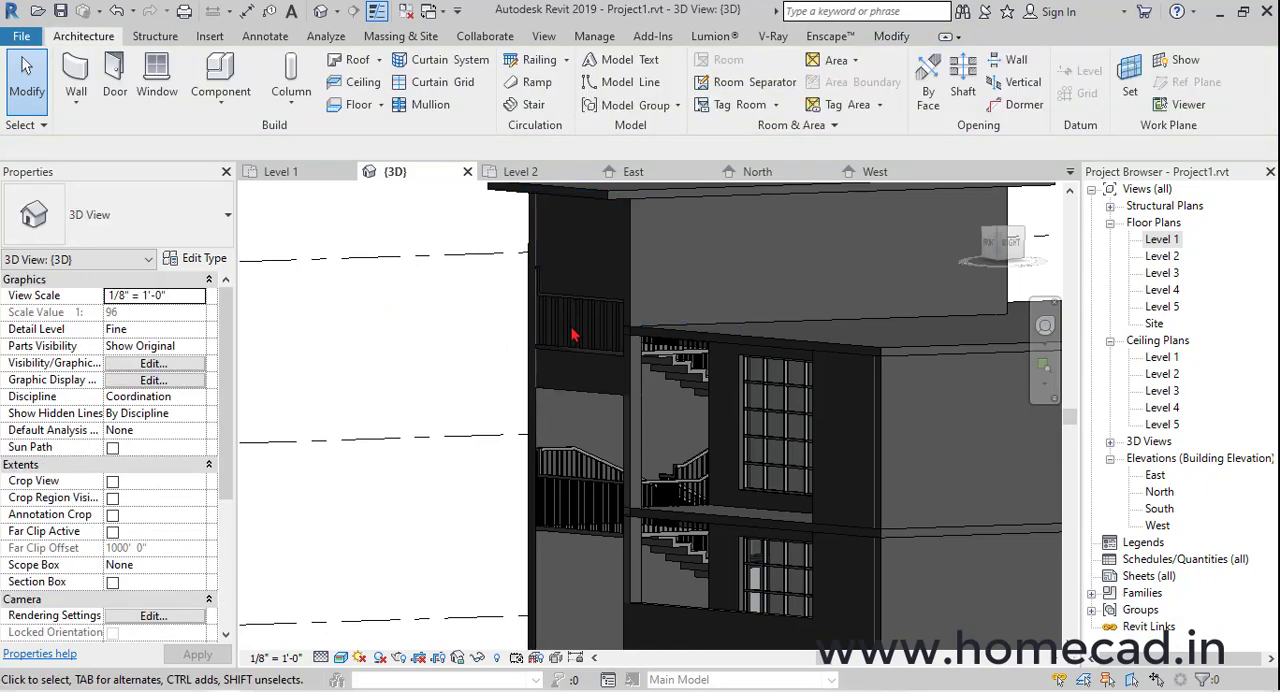
{"action": "middle_click_drag", "start_coordinate": [491, 334], "coordinate": [848, 401], "text": "shift"}
{"action": "scroll", "coordinate": [596, 371], "scroll_direction": "up", "scroll_amount": 2}
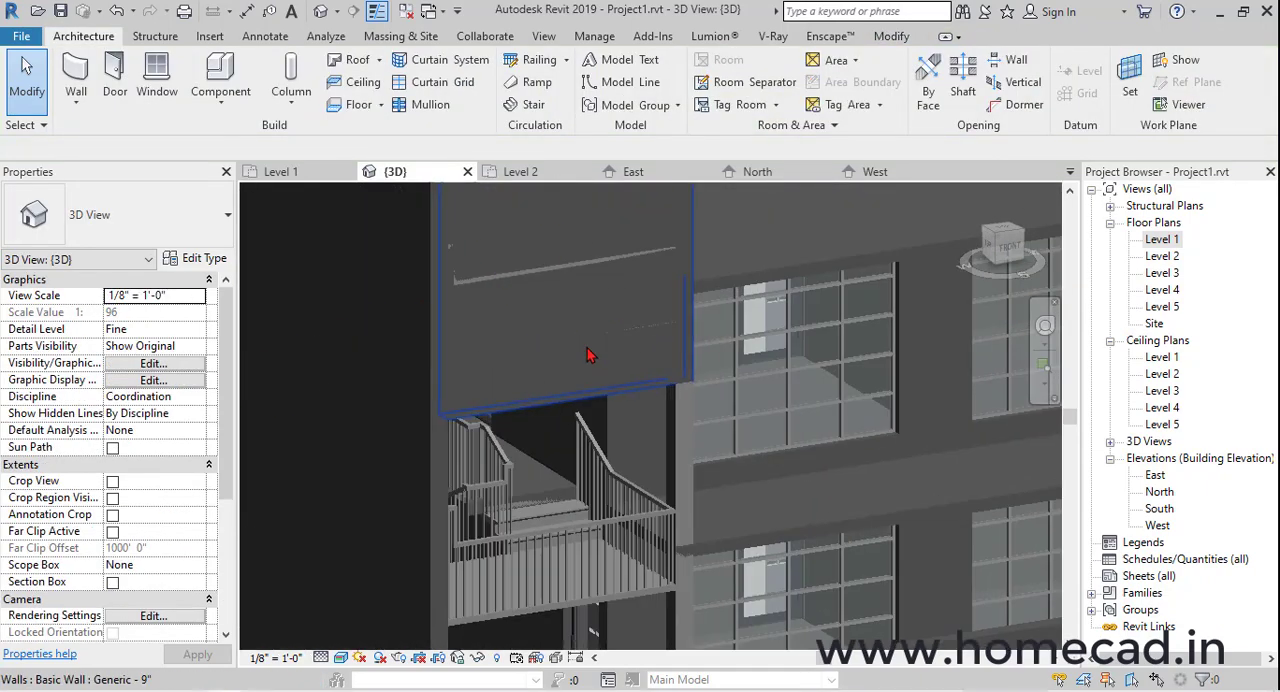
{"action": "left_click", "coordinate": [592, 349]}
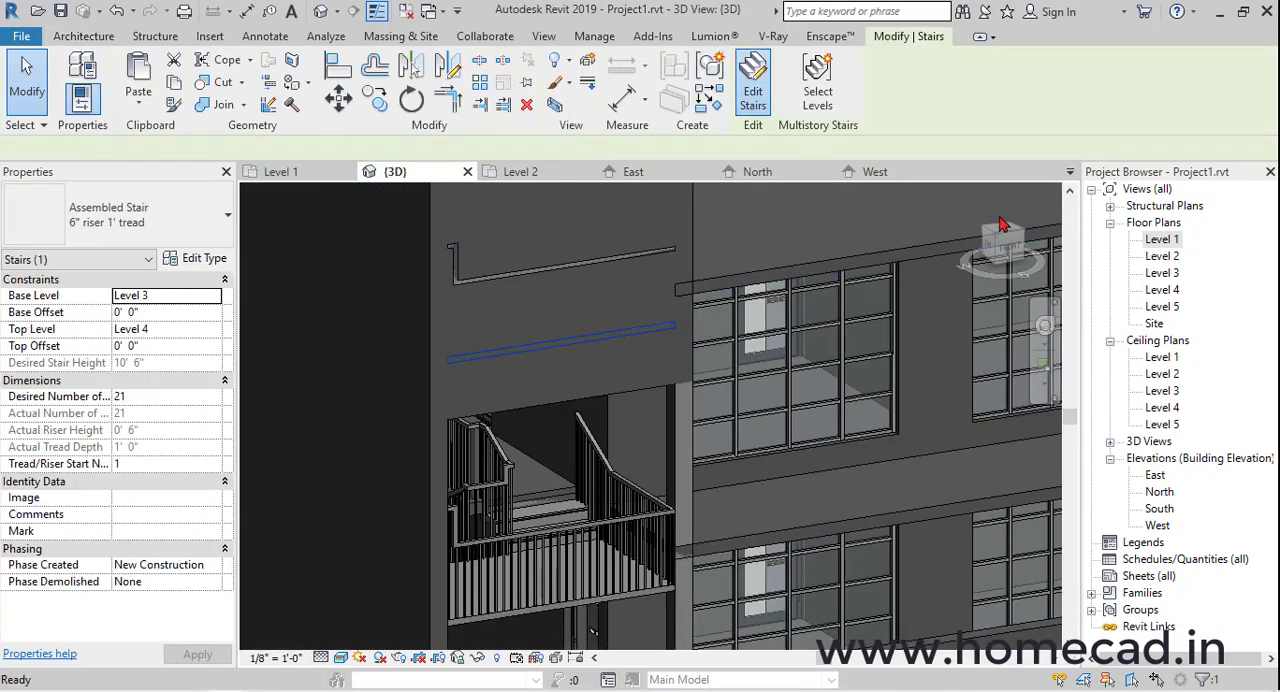
{"action": "double_click", "coordinate": [1163, 273]}
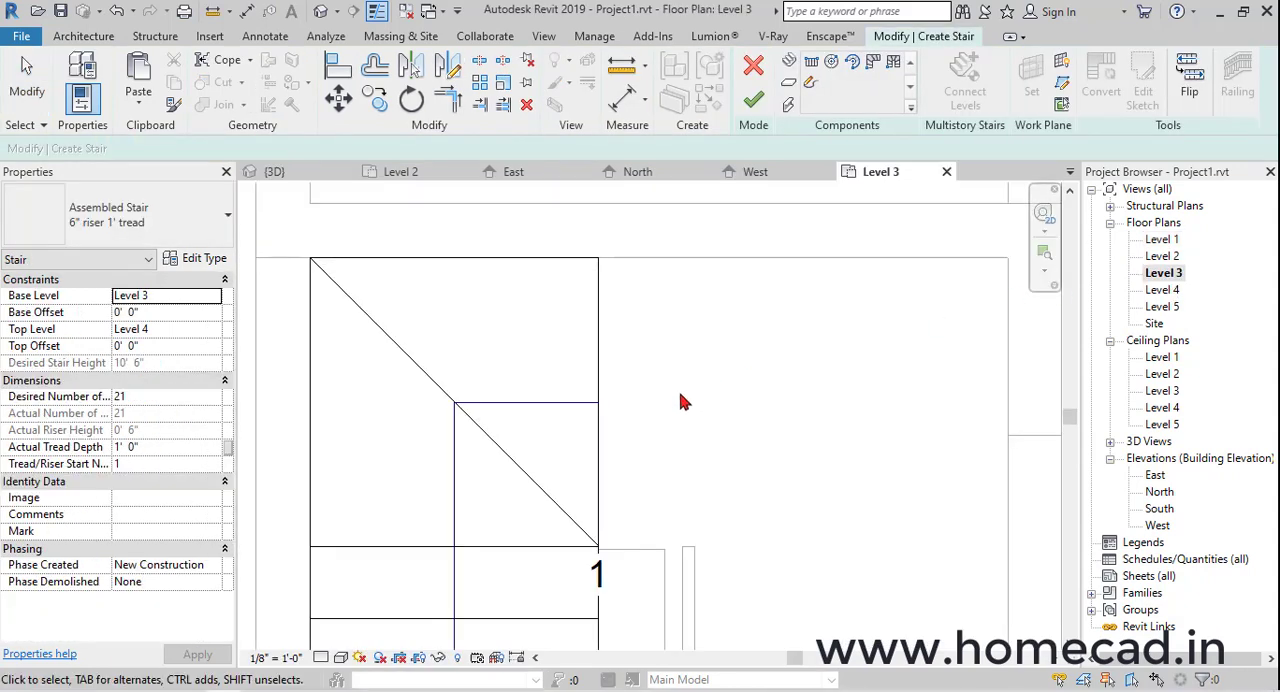
Align the stair landing's front edge with the front wall's inner face and finish the stair edit
{"action": "scroll", "coordinate": [684, 402], "scroll_direction": "down", "scroll_amount": 4}
{"action": "middle_click_drag", "start_coordinate": [709, 557], "coordinate": [706, 235]}
{"action": "left_click", "coordinate": [670, 578]}
{"action": "scroll", "coordinate": [670, 582], "scroll_direction": "up", "scroll_amount": 2}
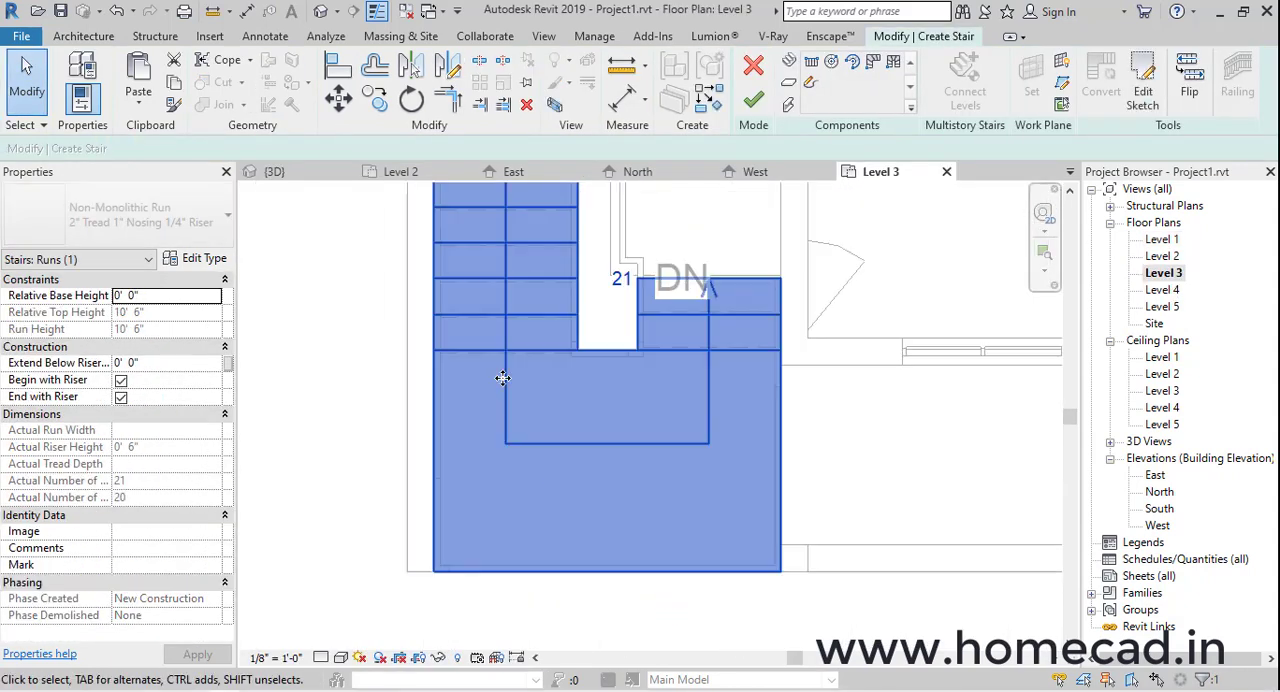
{"action": "key", "text": "a"}
{"action": "key", "text": "l"}
{"action": "left_click", "coordinate": [834, 476]}
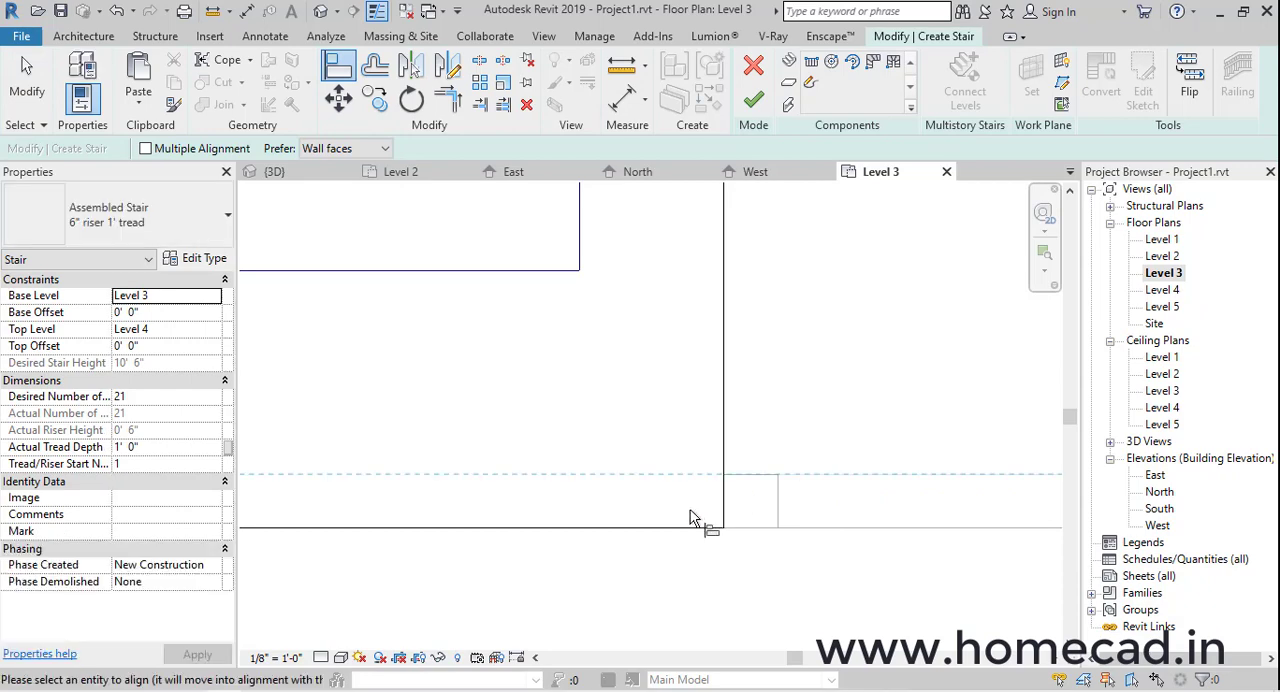
{"action": "left_click", "coordinate": [680, 530]}
{"action": "scroll", "coordinate": [749, 560], "scroll_direction": "down", "scroll_amount": 3}
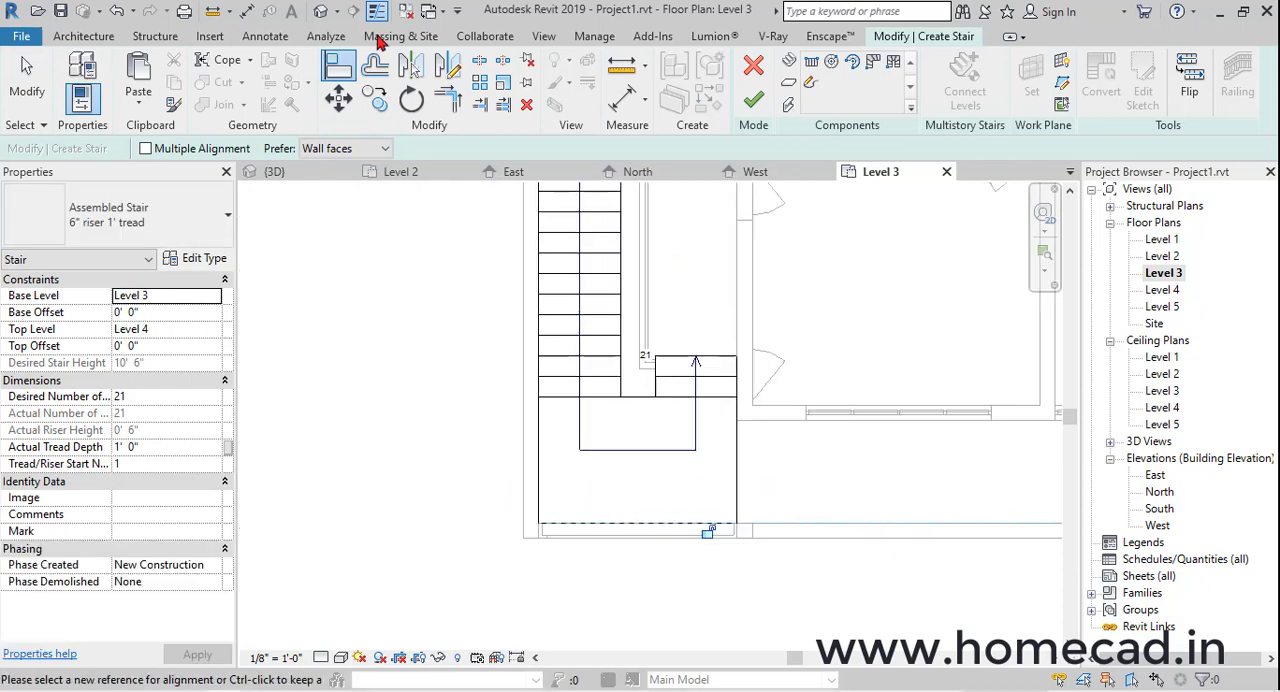
{"action": "left_click", "coordinate": [327, 12]}
{"action": "middle_click_drag", "start_coordinate": [660, 380], "coordinate": [560, 340], "text": "shift"}
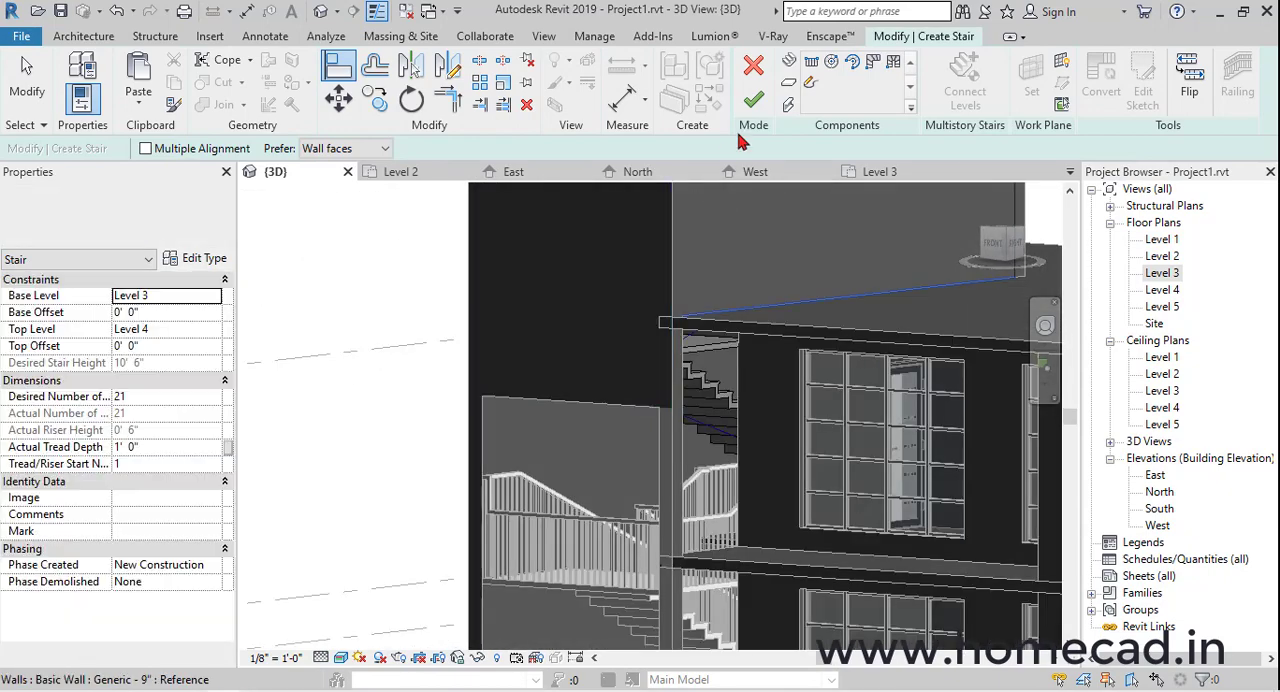
{"action": "left_click", "coordinate": [756, 97]}
Set the base offset of the stair enclosure's upper front wall to -3' 0" from Level 4
{"action": "left_click", "coordinate": [575, 393]}
{"action": "middle_click_drag", "start_coordinate": [575, 393], "coordinate": [968, 287], "text": "shift"}
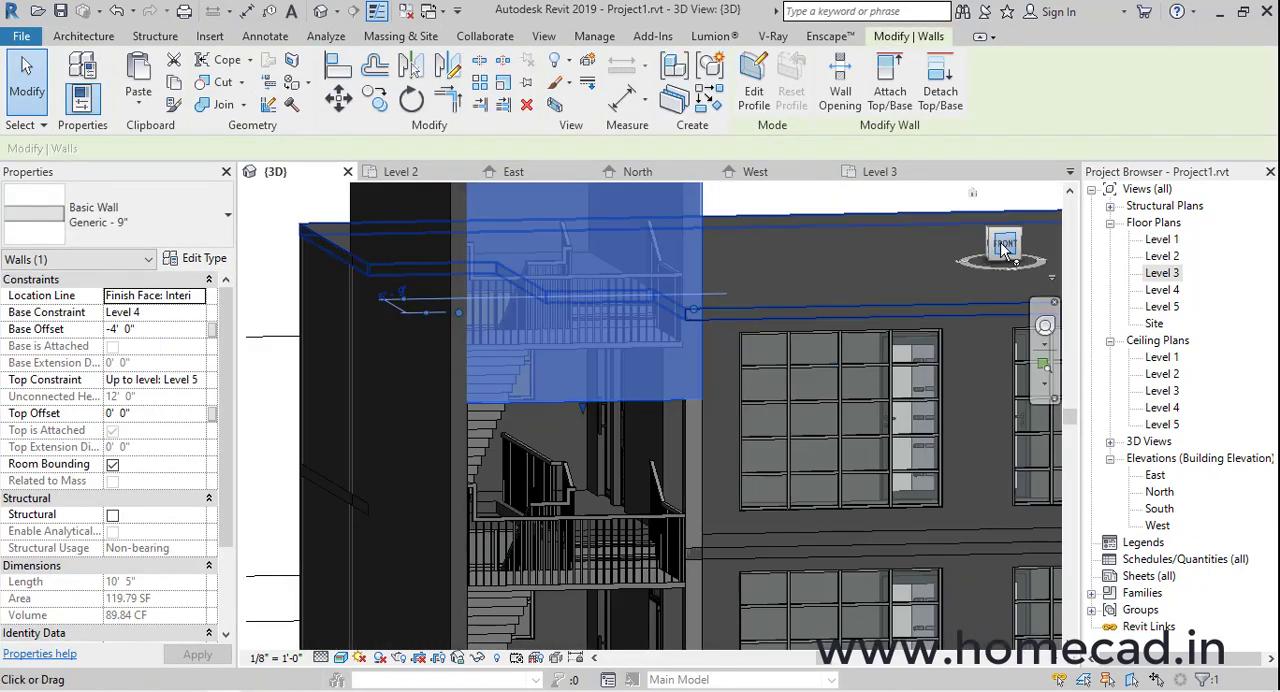
{"action": "left_click", "coordinate": [1003, 245]}
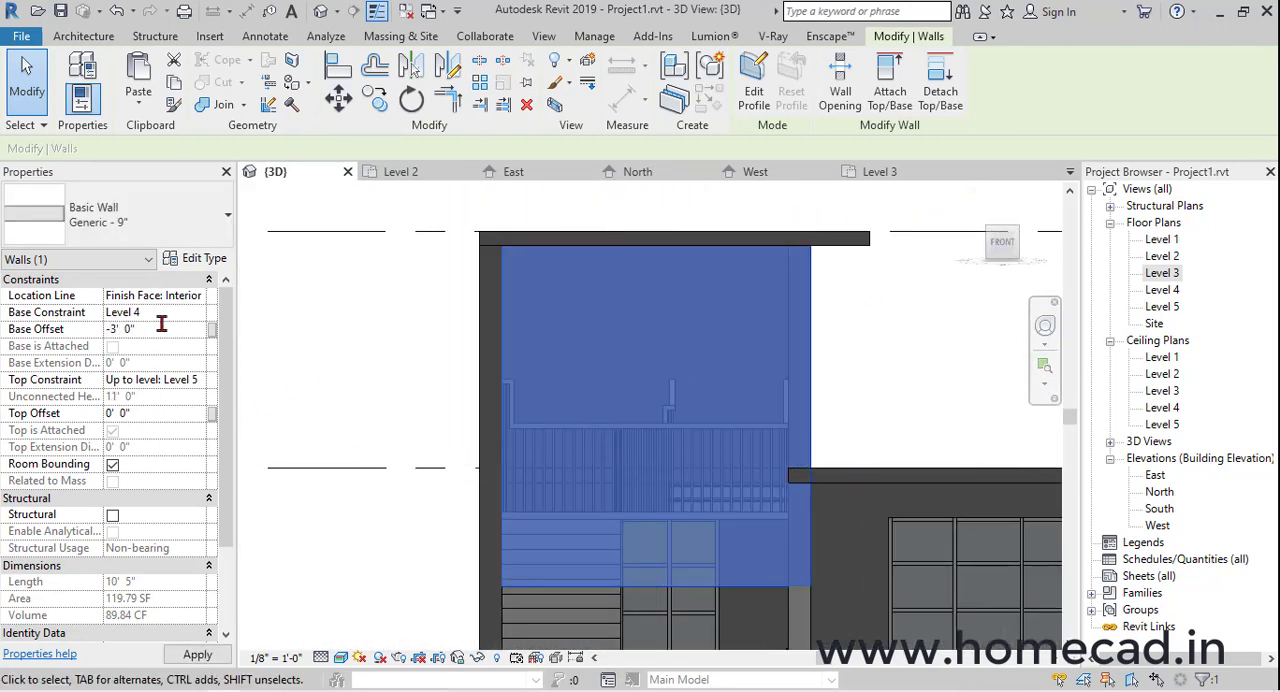
{"action": "left_click", "coordinate": [446, 394]}
{"action": "middle_click_drag", "start_coordinate": [446, 394], "coordinate": [1000, 420], "text": "shift"}
On the Level 3 plan, start a Generic - 4.5" wall with an unconnected height of 0' 6"
{"action": "double_click", "coordinate": [1162, 272]}
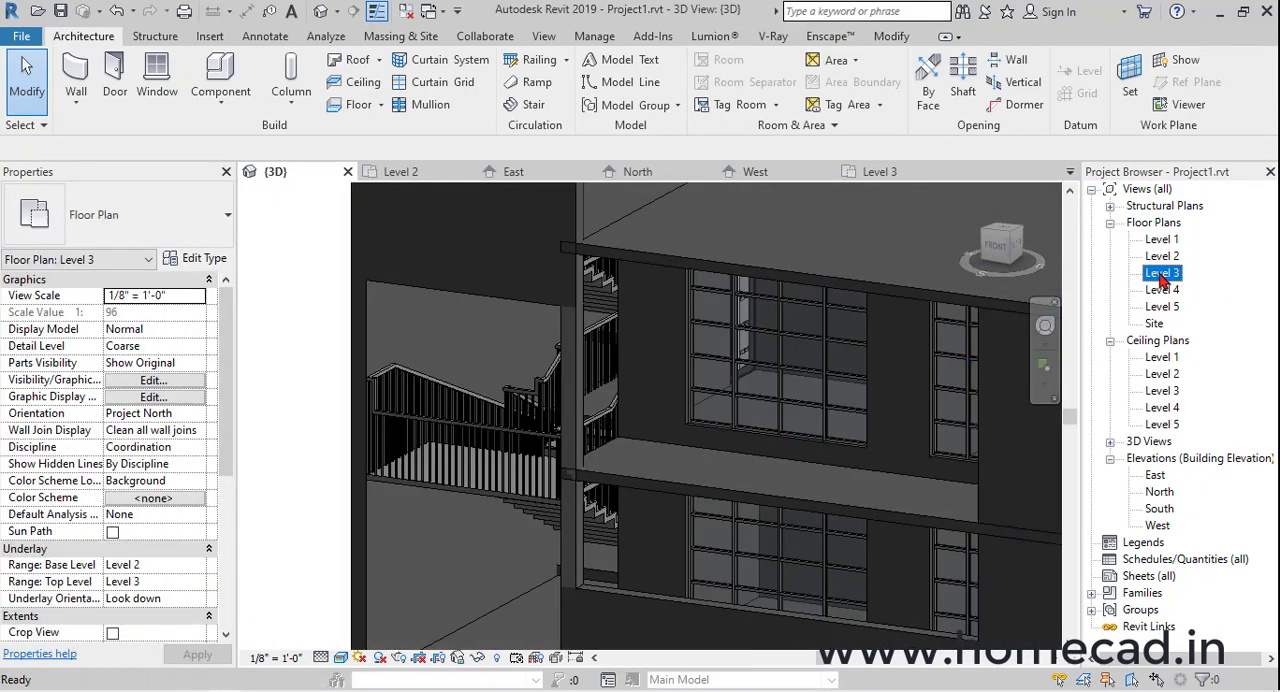
{"action": "key", "text": "w"}
{"action": "key", "text": "a"}
{"action": "left_click", "coordinate": [150, 215]}
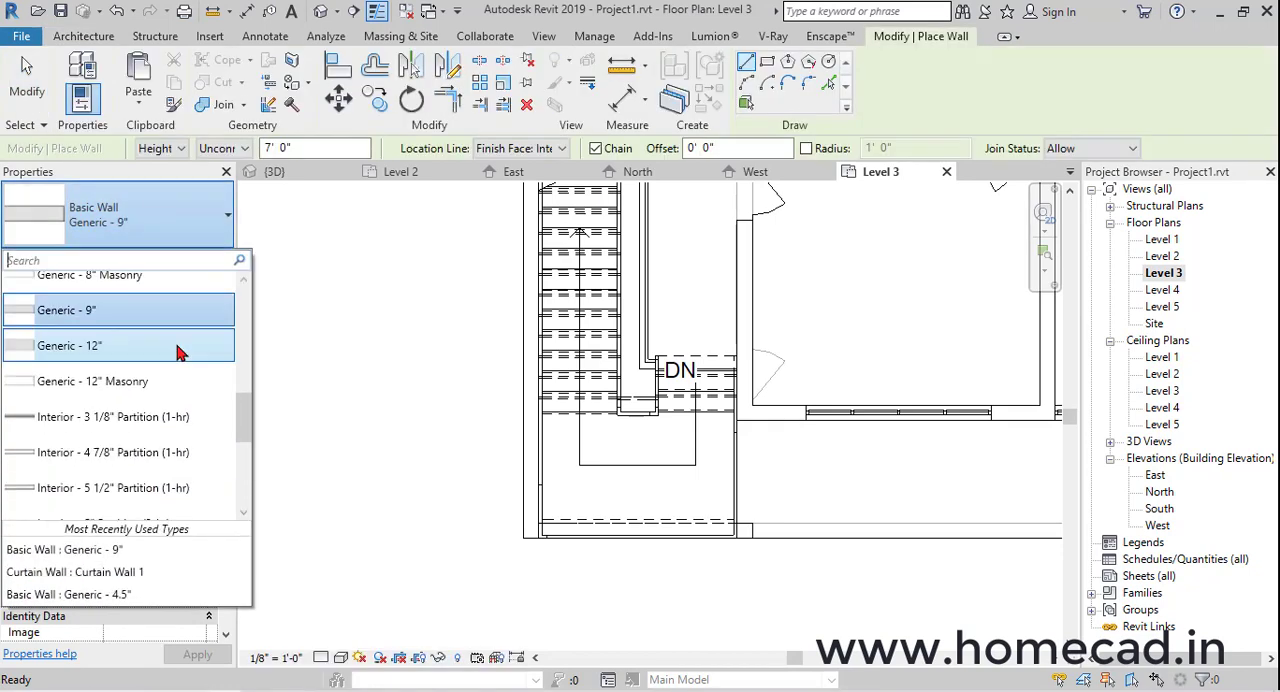
{"action": "scroll", "coordinate": [150, 350], "scroll_direction": "up", "scroll_amount": 3}
{"action": "left_click", "coordinate": [140, 286]}
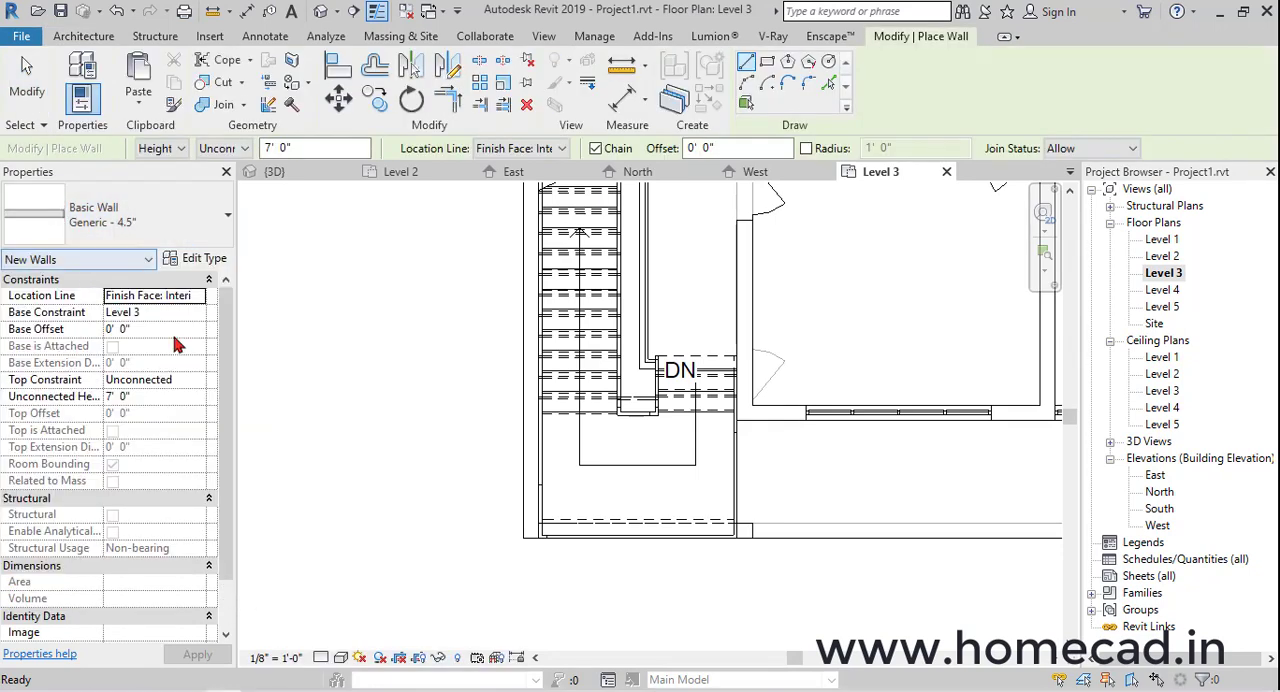
{"action": "left_click", "coordinate": [198, 381]}
{"action": "left_click", "coordinate": [166, 397]}
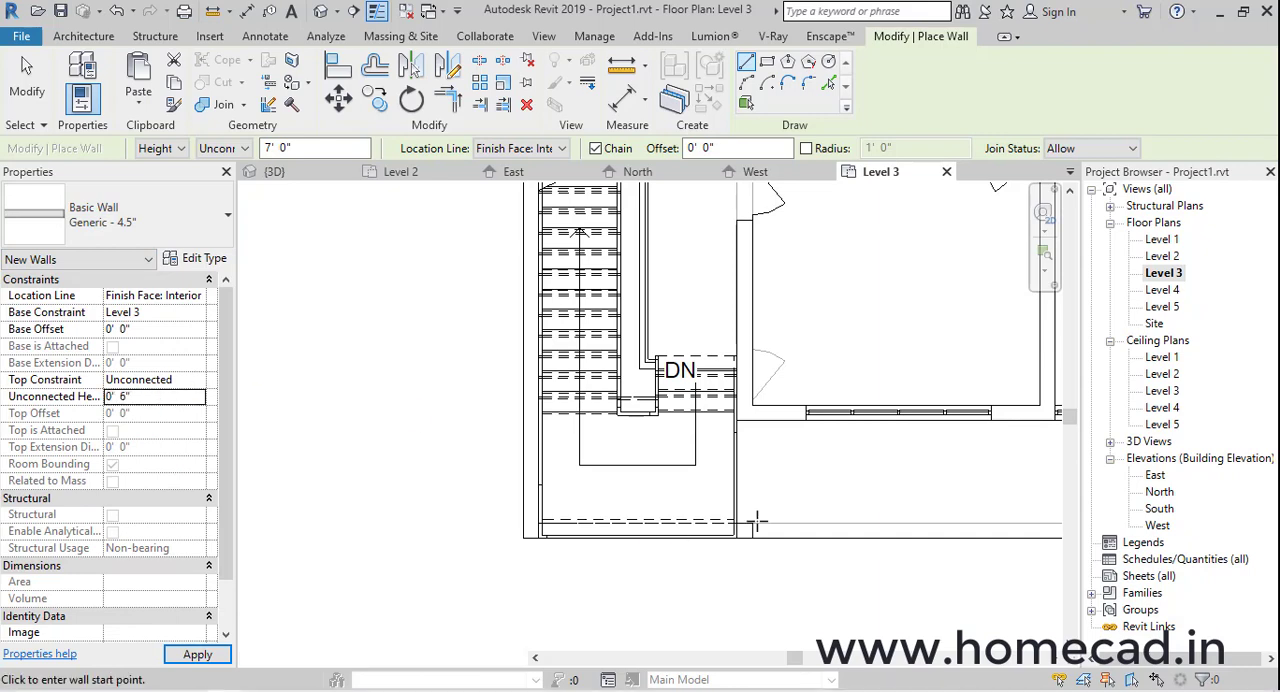
Draw the low wall along the front balcony edge on Level 3, from the stair enclosure to the far side wall
{"action": "middle_click_drag", "start_coordinate": [757, 521], "coordinate": [265, 417]}
{"action": "scroll", "coordinate": [277, 414], "scroll_direction": "up", "scroll_amount": 2}
{"action": "middle_click_drag", "start_coordinate": [350, 424], "coordinate": [443, 428]}
{"action": "left_click", "coordinate": [338, 447]}
{"action": "middle_click_drag", "start_coordinate": [642, 456], "coordinate": [495, 463]}
{"action": "left_click", "coordinate": [828, 449]}
{"action": "key", "text": "Escape"}
{"action": "scroll", "coordinate": [760, 465], "scroll_direction": "down", "scroll_amount": 2}
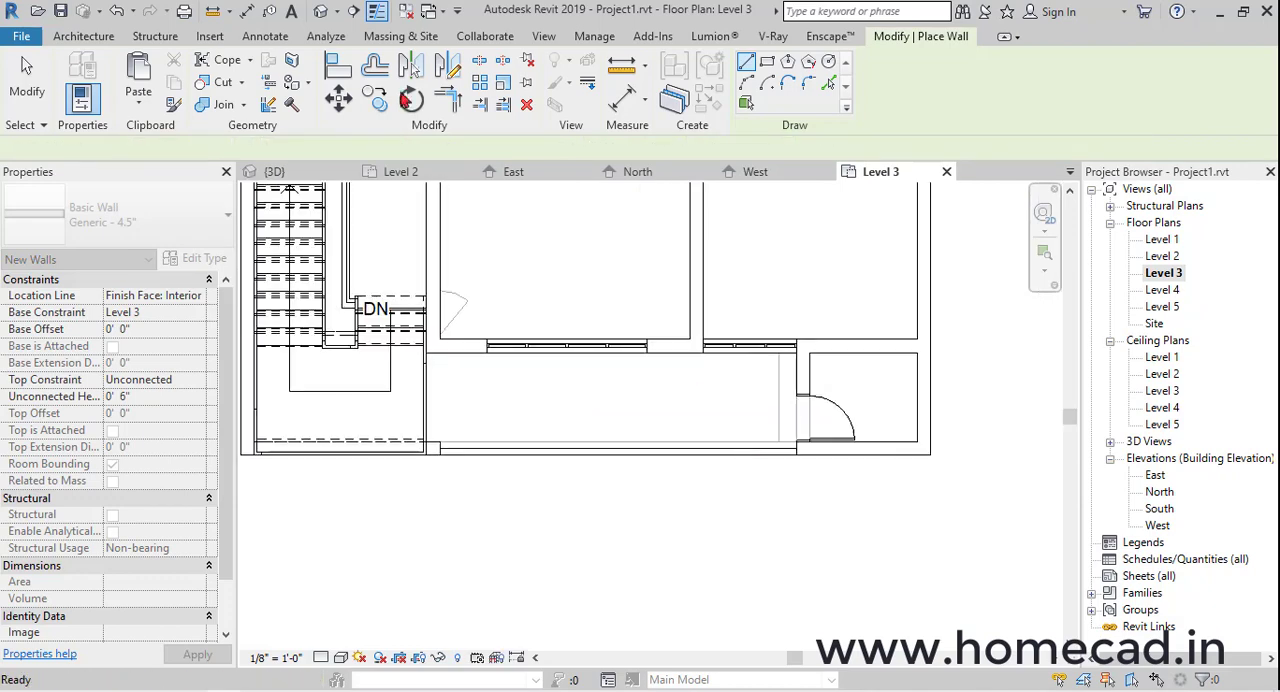
Copy the 6" high balcony wall in the 3D view and paste it aligned to Level 4
{"action": "left_click", "coordinate": [322, 12]}
{"action": "middle_click_drag", "start_coordinate": [609, 420], "coordinate": [737, 437], "text": "shift"}
{"action": "scroll", "coordinate": [729, 417], "scroll_direction": "down", "scroll_amount": 2}
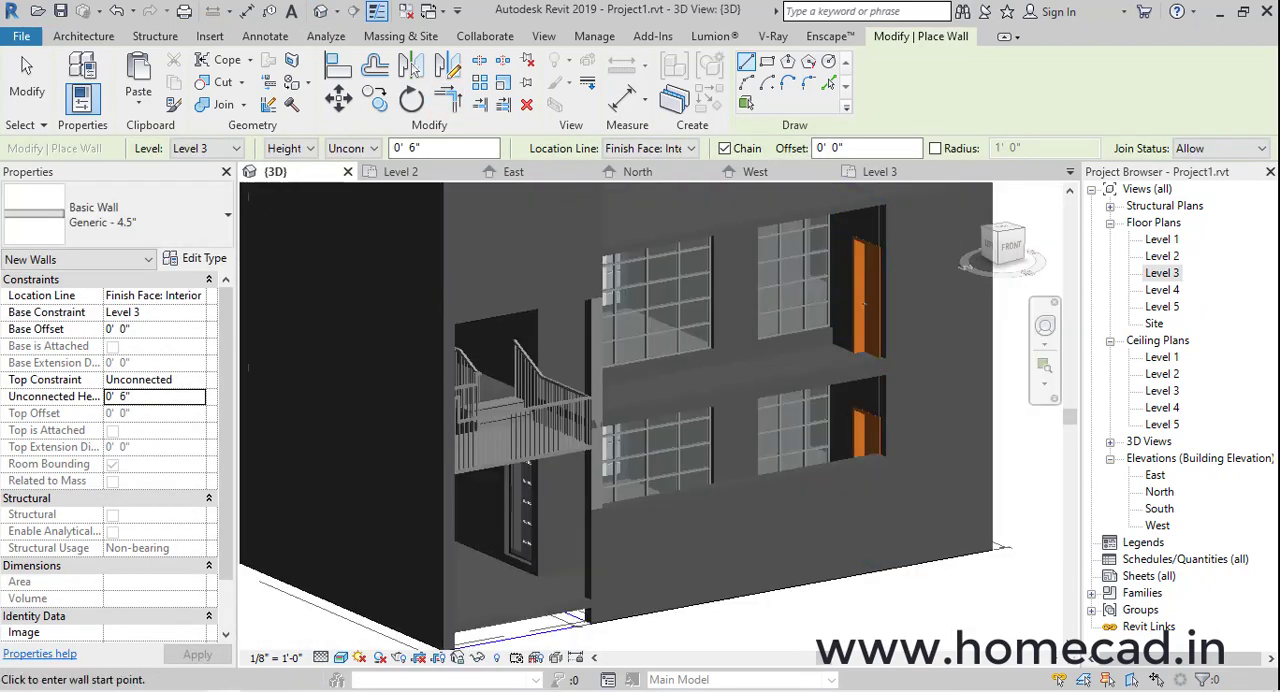
{"action": "scroll", "coordinate": [762, 419], "scroll_direction": "up", "scroll_amount": 1}
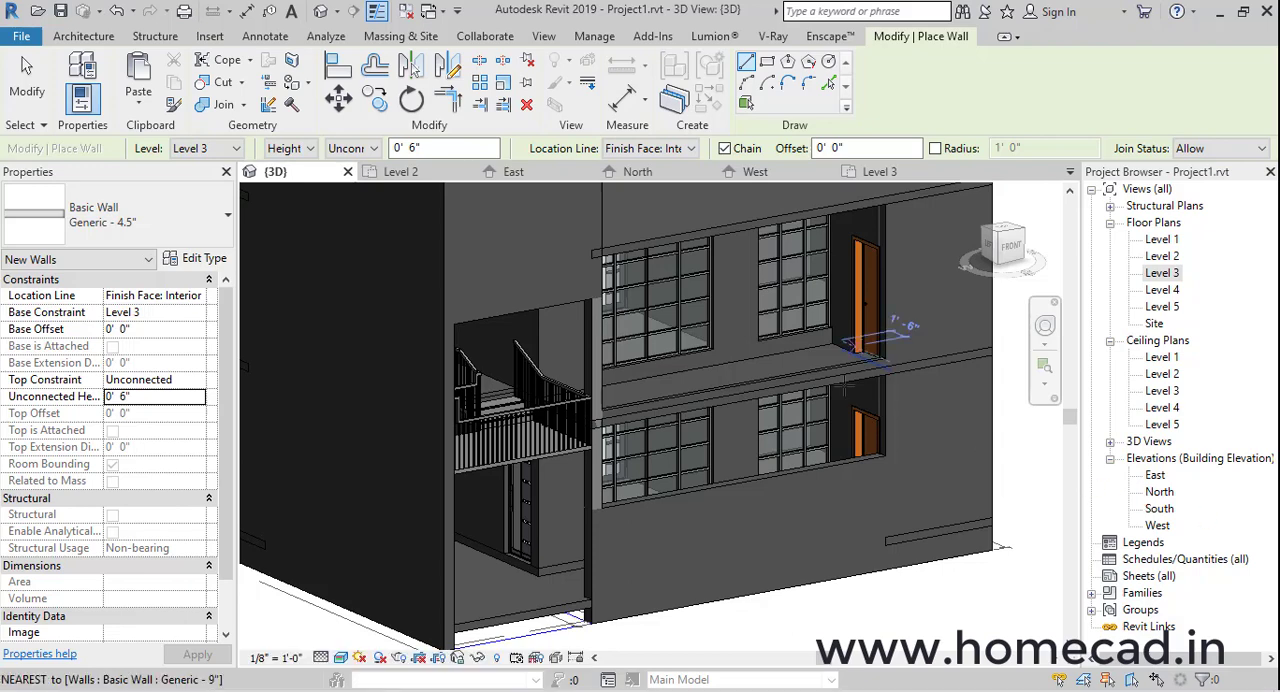
{"action": "middle_click_drag", "start_coordinate": [811, 499], "coordinate": [791, 509]}
{"action": "key", "text": "Escape"}
{"action": "left_click", "coordinate": [803, 524]}
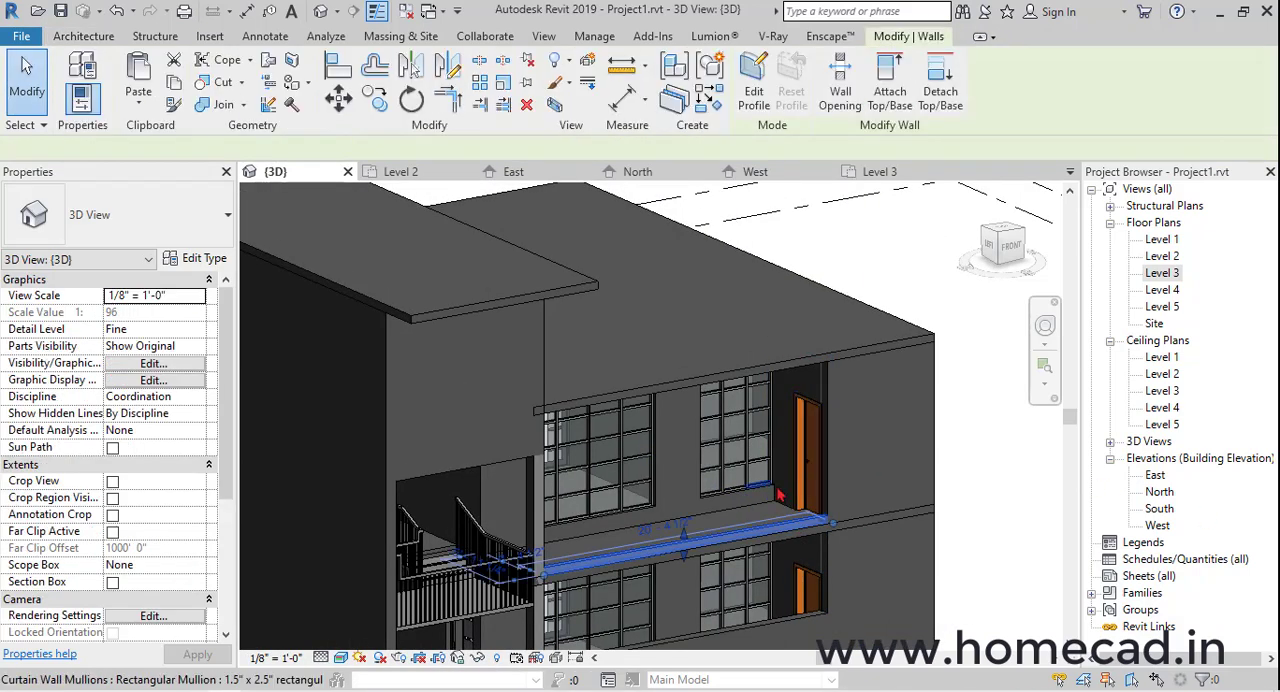
{"action": "left_click", "coordinate": [148, 97]}
{"action": "left_click", "coordinate": [230, 171]}
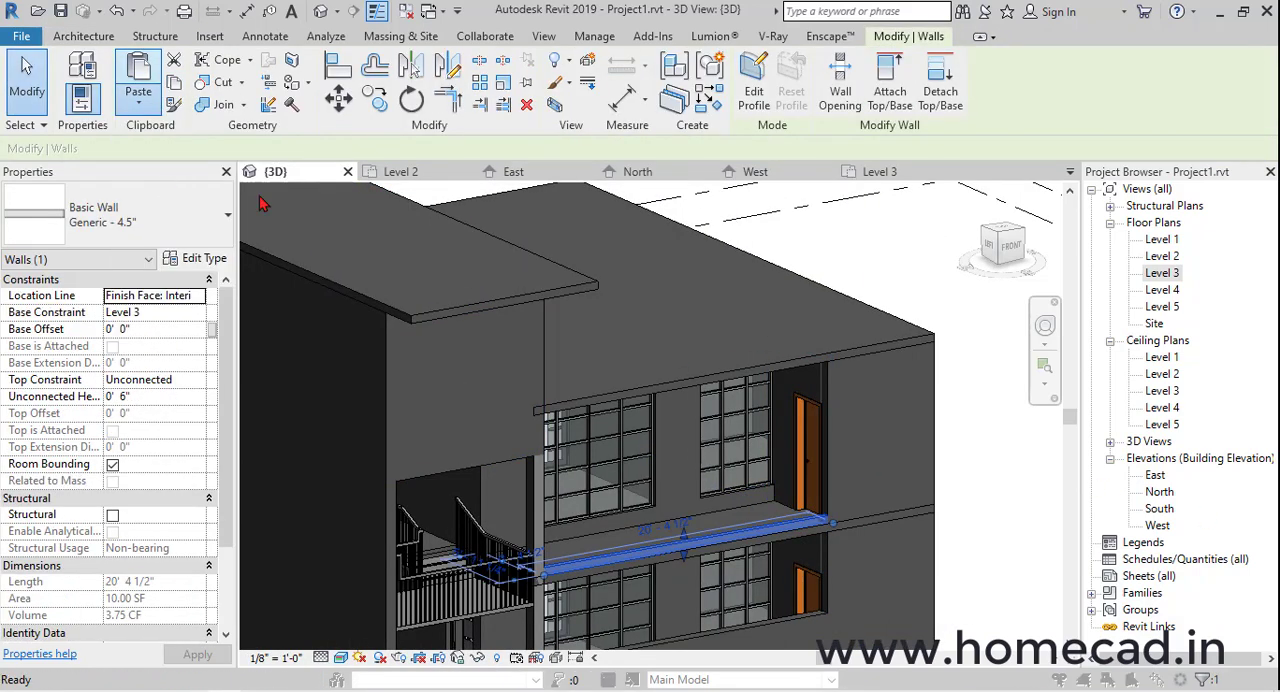
{"action": "left_click", "coordinate": [330, 478]}
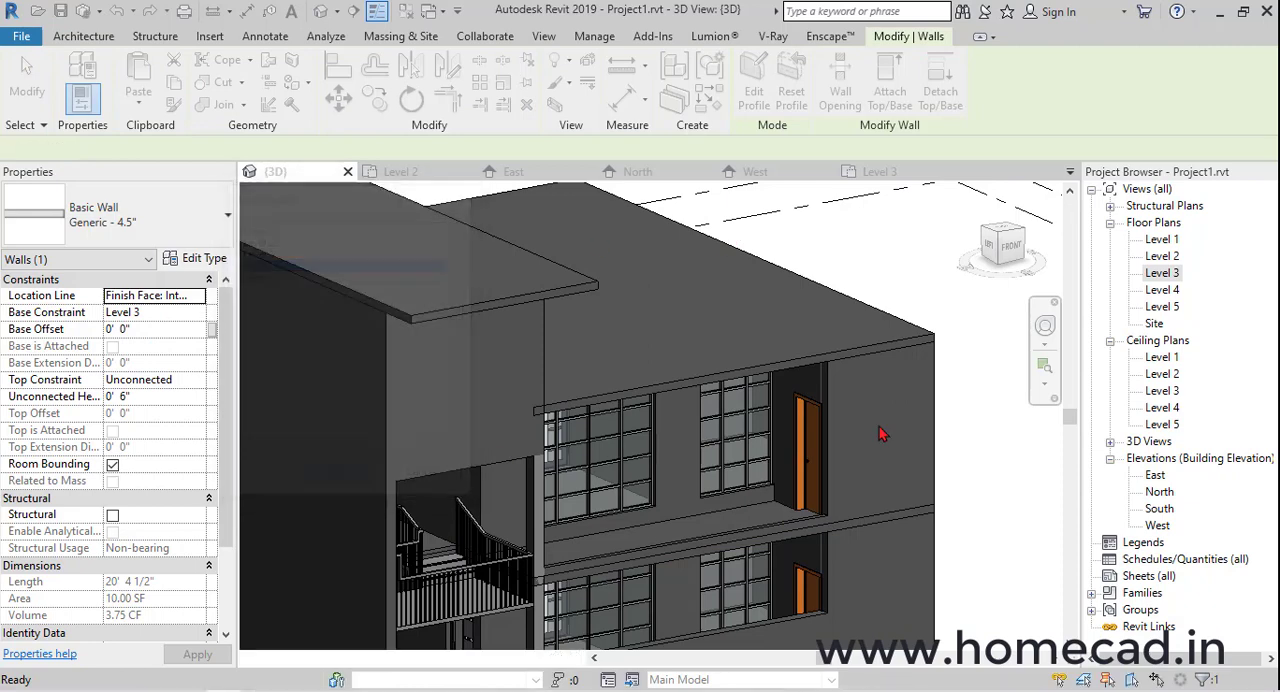
Align the free end of the pasted roof-edge wall with the outer face of the building's side wall
{"action": "key", "text": "a"}
{"action": "key", "text": "l"}
{"action": "scroll", "coordinate": [889, 360], "scroll_direction": "up", "scroll_amount": 3}
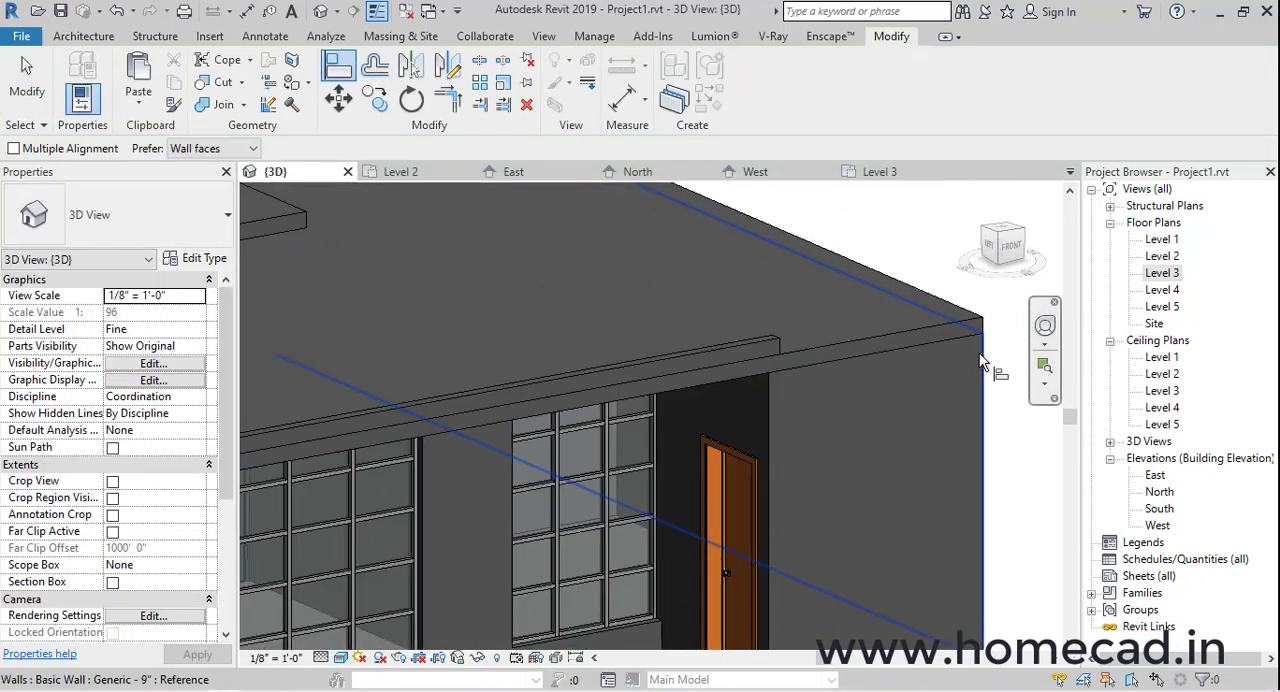
{"action": "scroll", "coordinate": [785, 345], "scroll_direction": "down", "scroll_amount": 5}
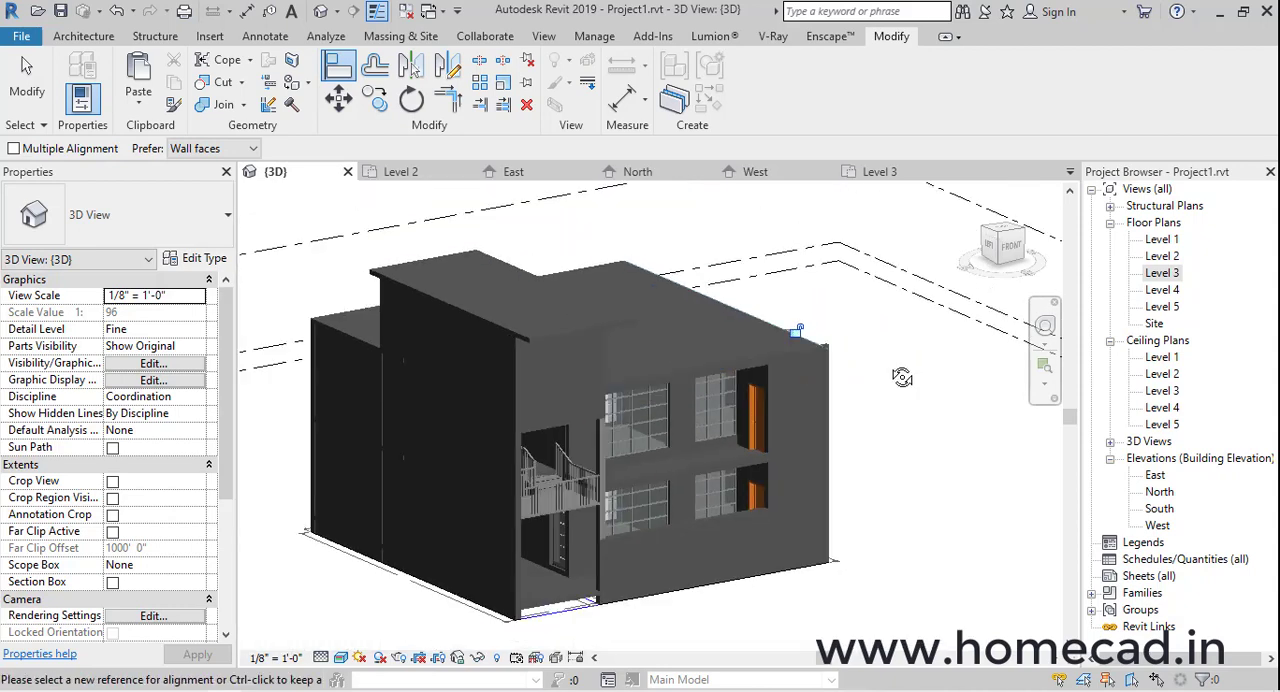
{"action": "middle_click_drag", "start_coordinate": [900, 371], "coordinate": [740, 400], "text": "shift"}
On the Level 4 plan, start a Generic - 4.5" wall with an unconnected height of 3' 0"
{"action": "double_click", "coordinate": [1162, 289]}
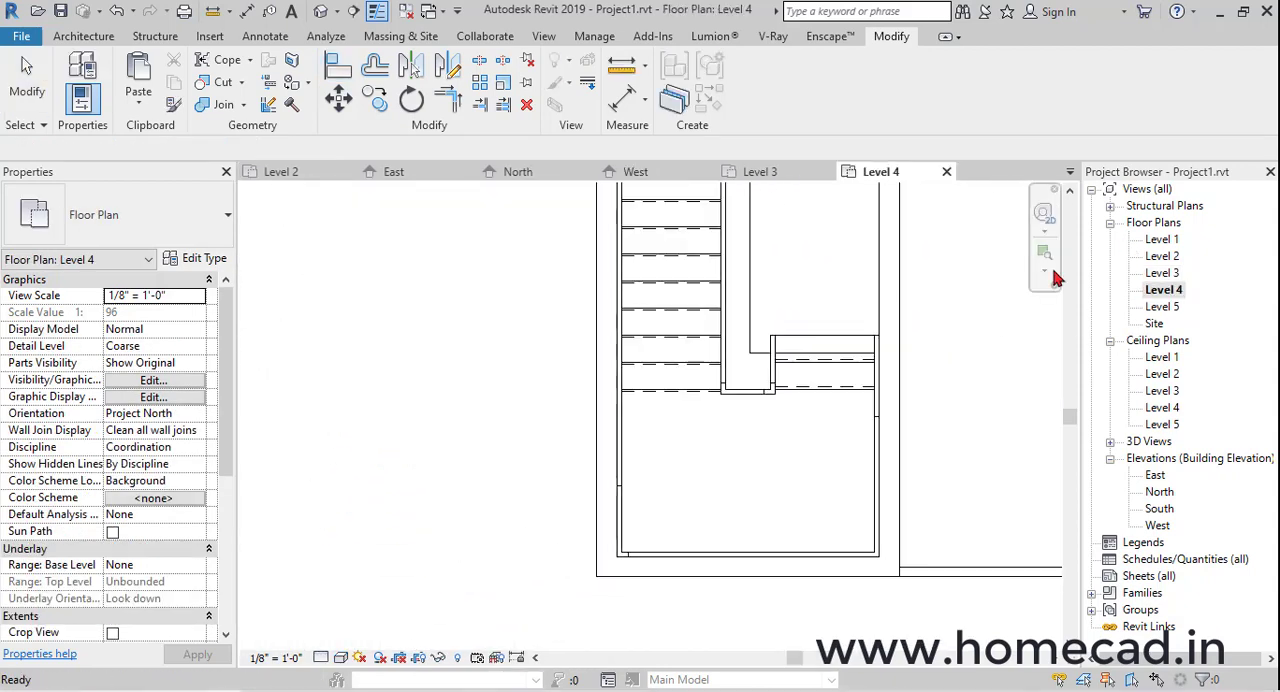
{"action": "scroll", "coordinate": [767, 418], "scroll_direction": "down", "scroll_amount": 2}
{"action": "middle_click_drag", "start_coordinate": [961, 411], "coordinate": [563, 427]}
{"action": "left_click", "coordinate": [83, 37]}
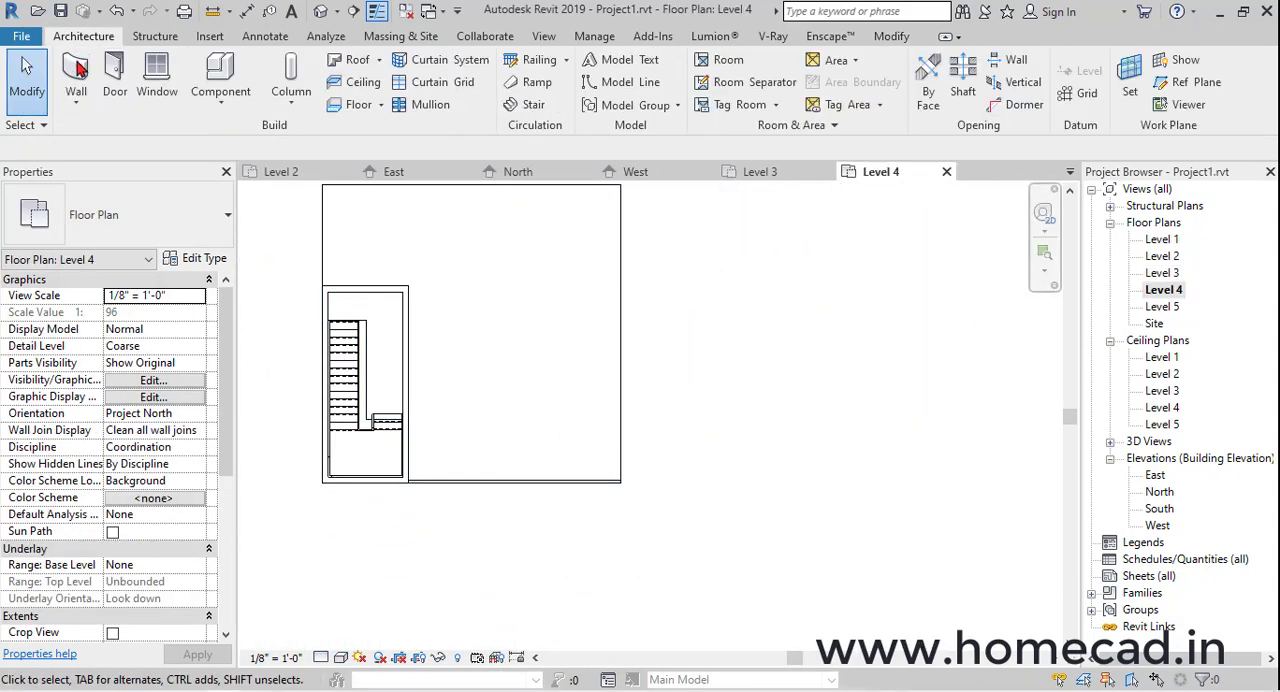
{"action": "key", "text": "w"}
{"action": "key", "text": "a"}
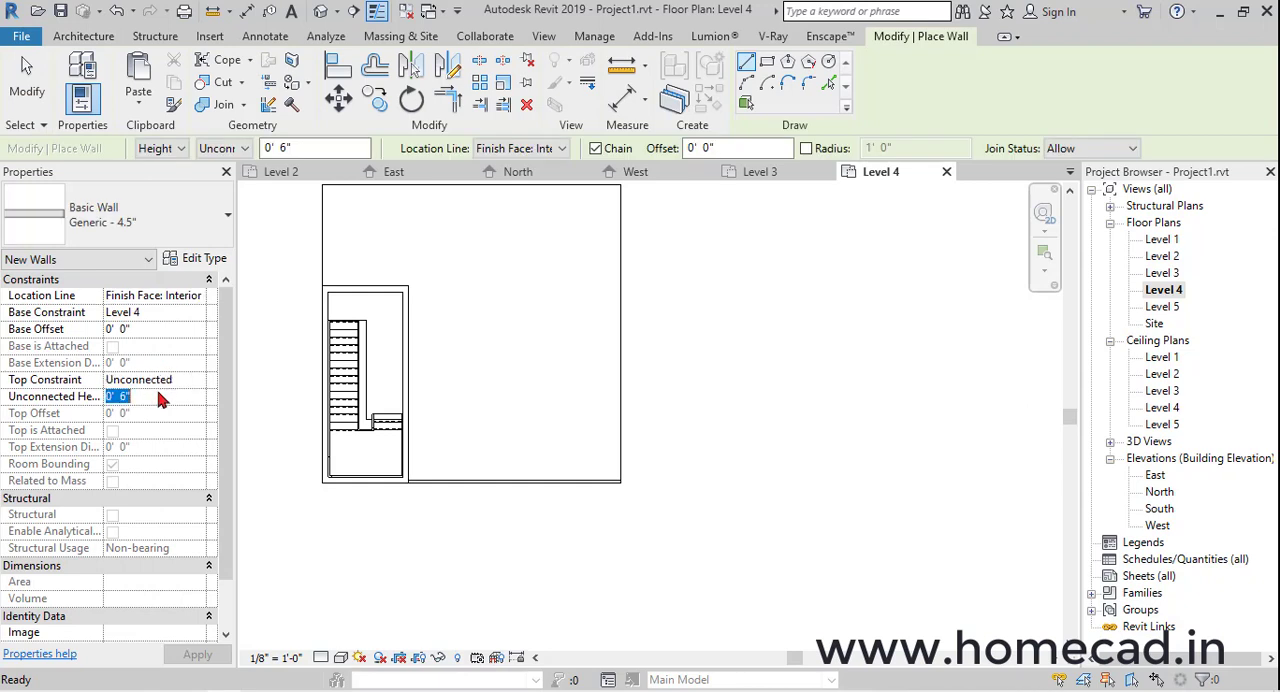
{"action": "scroll", "coordinate": [625, 475], "scroll_direction": "up", "scroll_amount": 3}
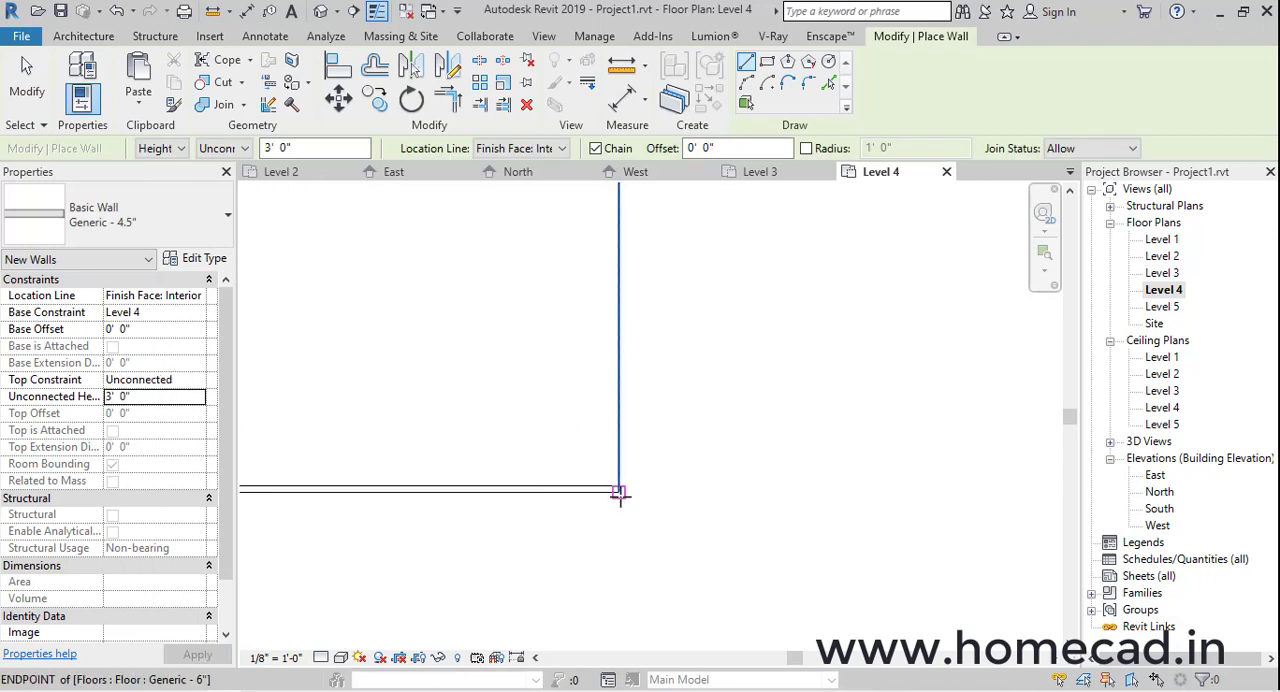
Draw the parapet wall along the roof's side and rear edges, from the front corner around to the stair enclosure
{"action": "left_click", "coordinate": [620, 496]}
{"action": "scroll", "coordinate": [611, 335], "scroll_direction": "down", "scroll_amount": 2}
{"action": "middle_click_drag", "start_coordinate": [611, 200], "coordinate": [631, 496]}
{"action": "scroll", "coordinate": [629, 394], "scroll_direction": "up", "scroll_amount": 2}
{"action": "left_click", "coordinate": [627, 393]}
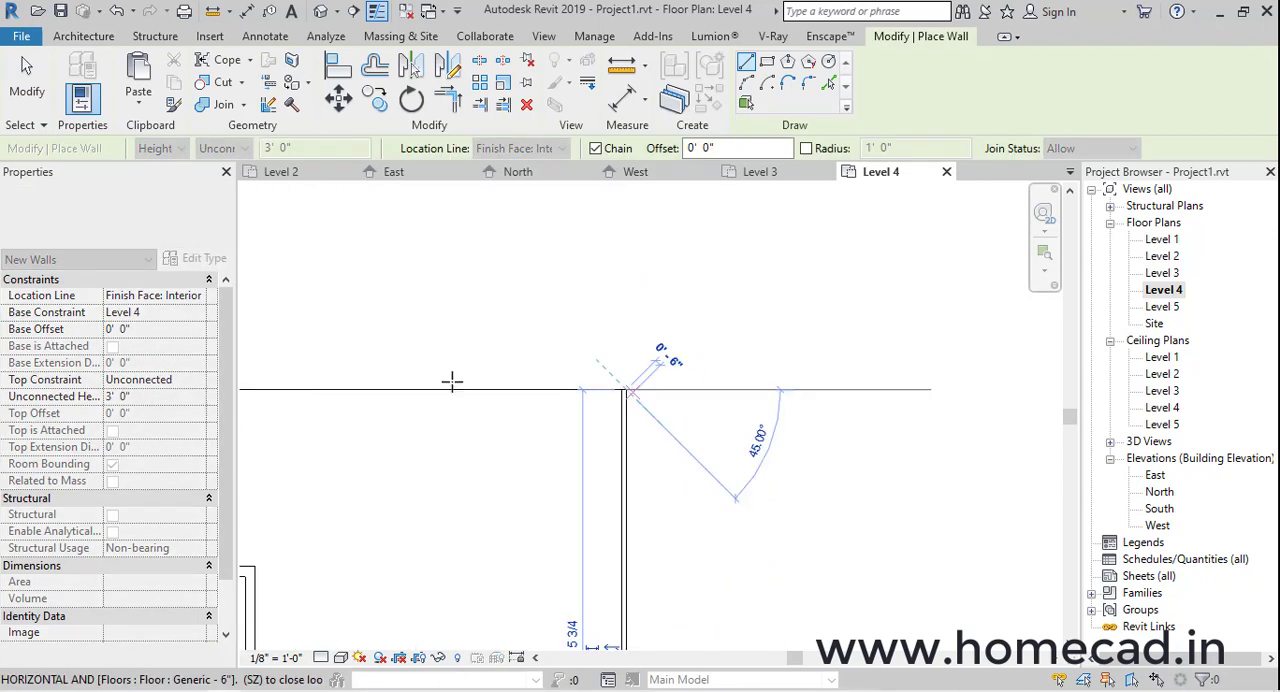
{"action": "middle_click_drag", "start_coordinate": [452, 381], "coordinate": [997, 363]}
{"action": "left_click", "coordinate": [652, 371]}
{"action": "left_click", "coordinate": [649, 547]}
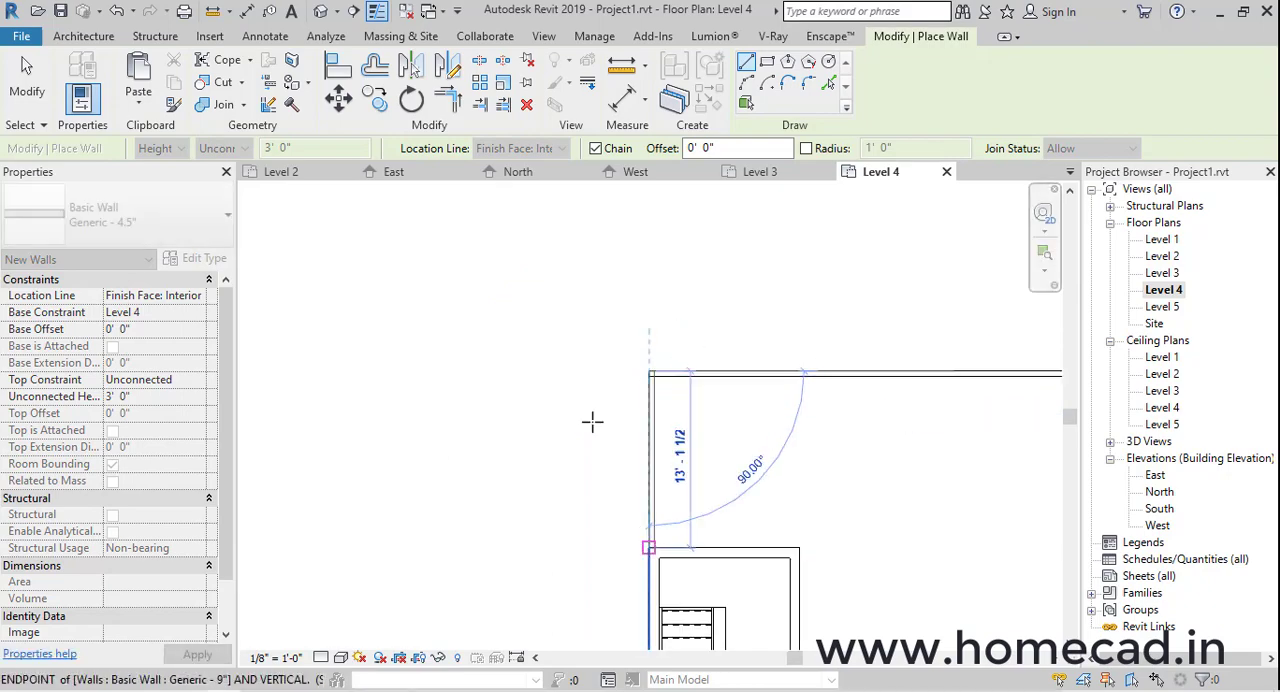
{"action": "key", "text": "Escape"}
{"action": "key", "text": "Escape"}
Switch the wall join at the front roof corner to the next butt configuration so the tall parapet runs to the front face
{"action": "left_click", "coordinate": [320, 11]}
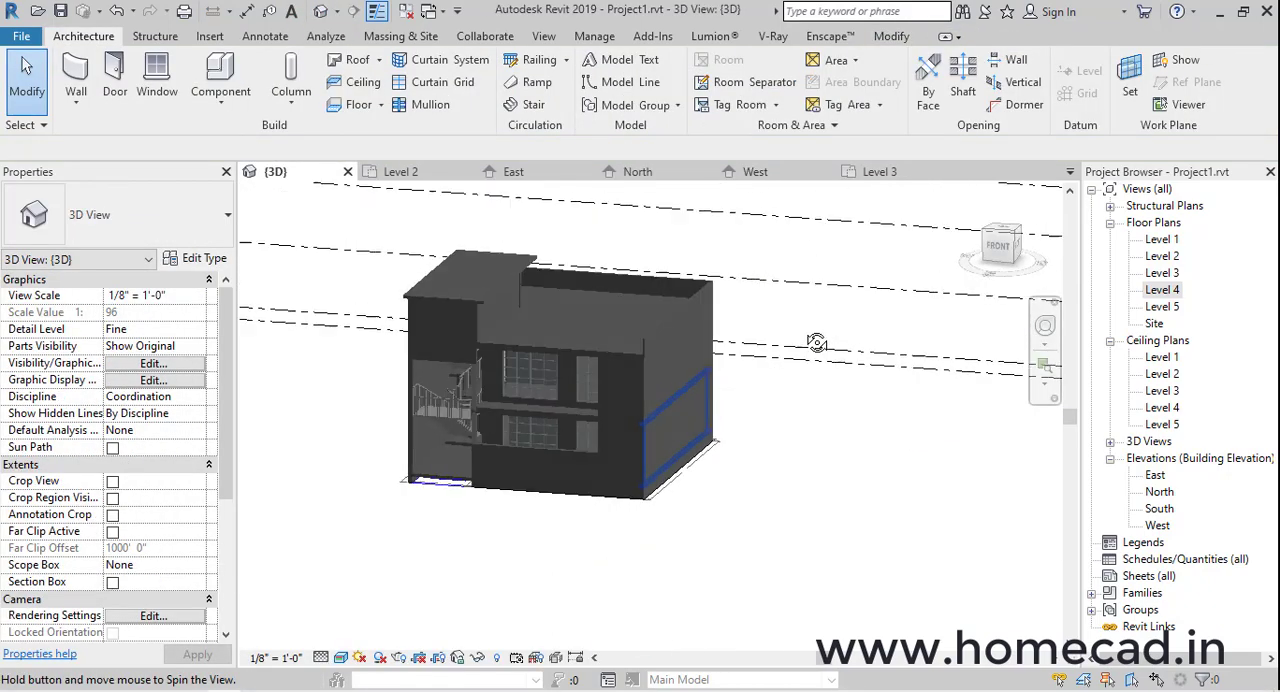
{"action": "middle_click_drag", "start_coordinate": [817, 343], "coordinate": [940, 348], "text": "shift"}
{"action": "scroll", "coordinate": [705, 425], "scroll_direction": "up", "scroll_amount": 3}
{"action": "middle_click_drag", "start_coordinate": [712, 426], "coordinate": [815, 434]}
{"action": "middle_click_drag", "start_coordinate": [815, 434], "coordinate": [812, 464], "text": "shift"}
{"action": "middle_click_drag", "start_coordinate": [824, 428], "coordinate": [808, 440]}
{"action": "scroll", "coordinate": [862, 318], "scroll_direction": "up", "scroll_amount": 5}
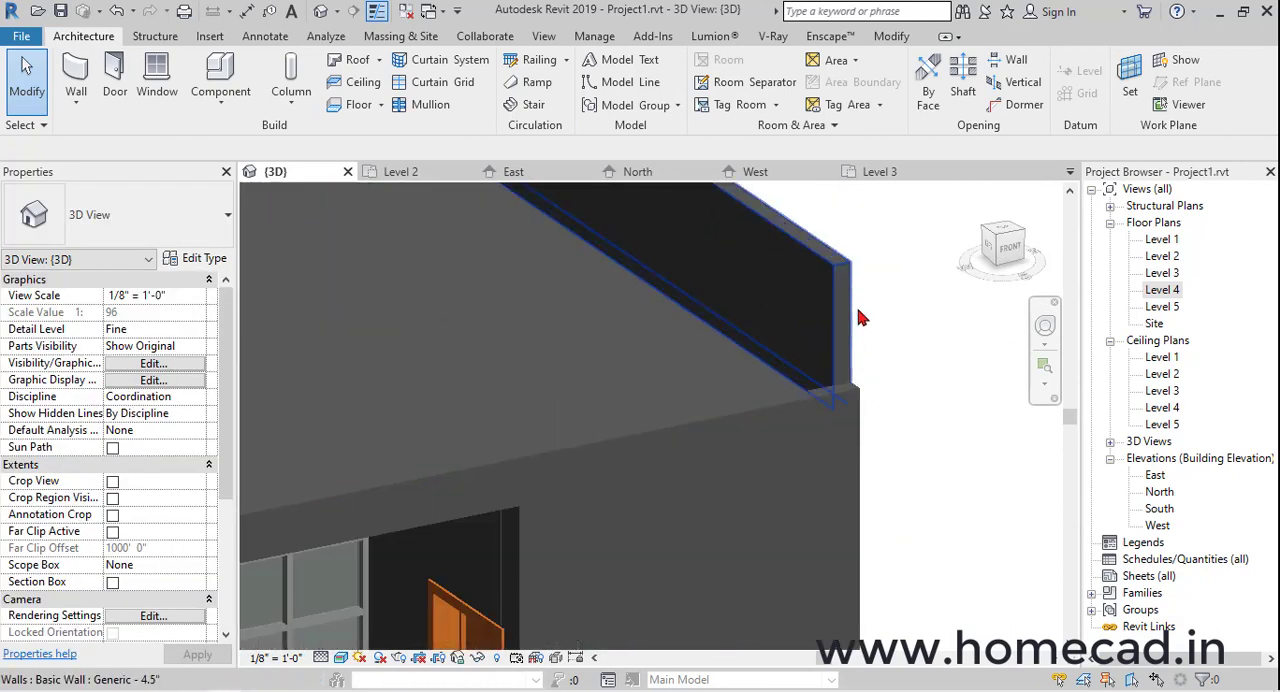
{"action": "scroll", "coordinate": [862, 318], "scroll_direction": "up", "scroll_amount": 4}
{"action": "left_click", "coordinate": [880, 38]}
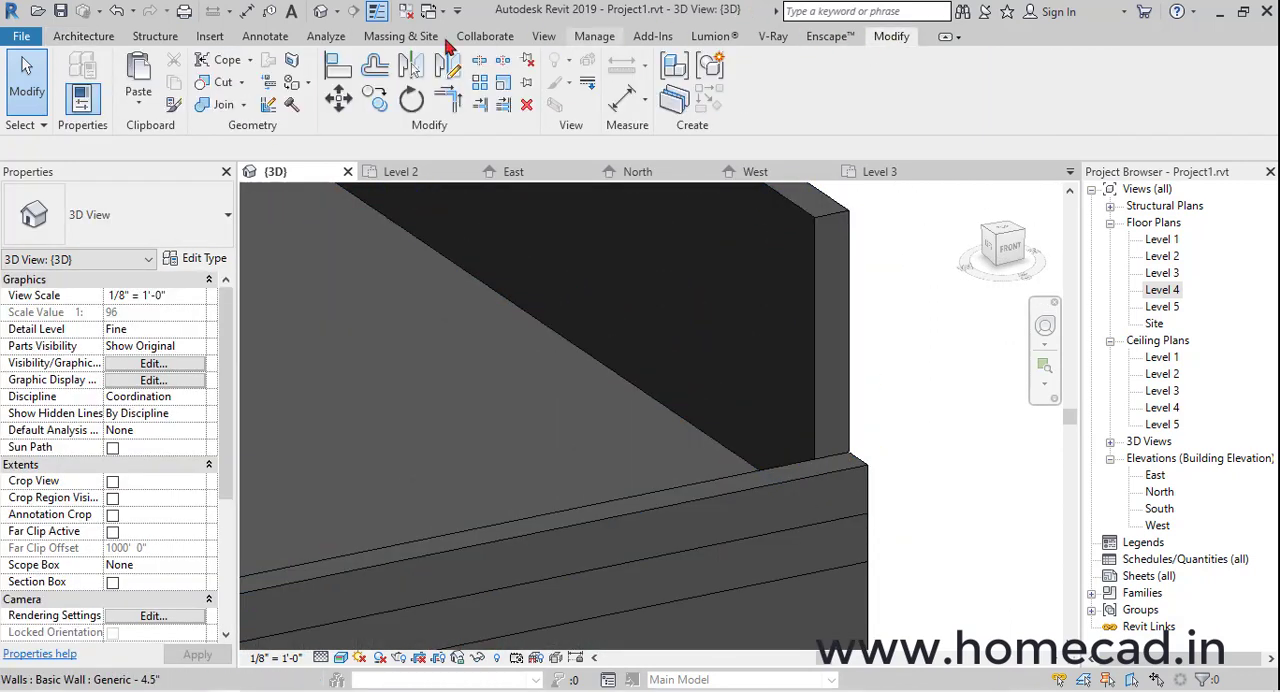
{"action": "left_click", "coordinate": [268, 106]}
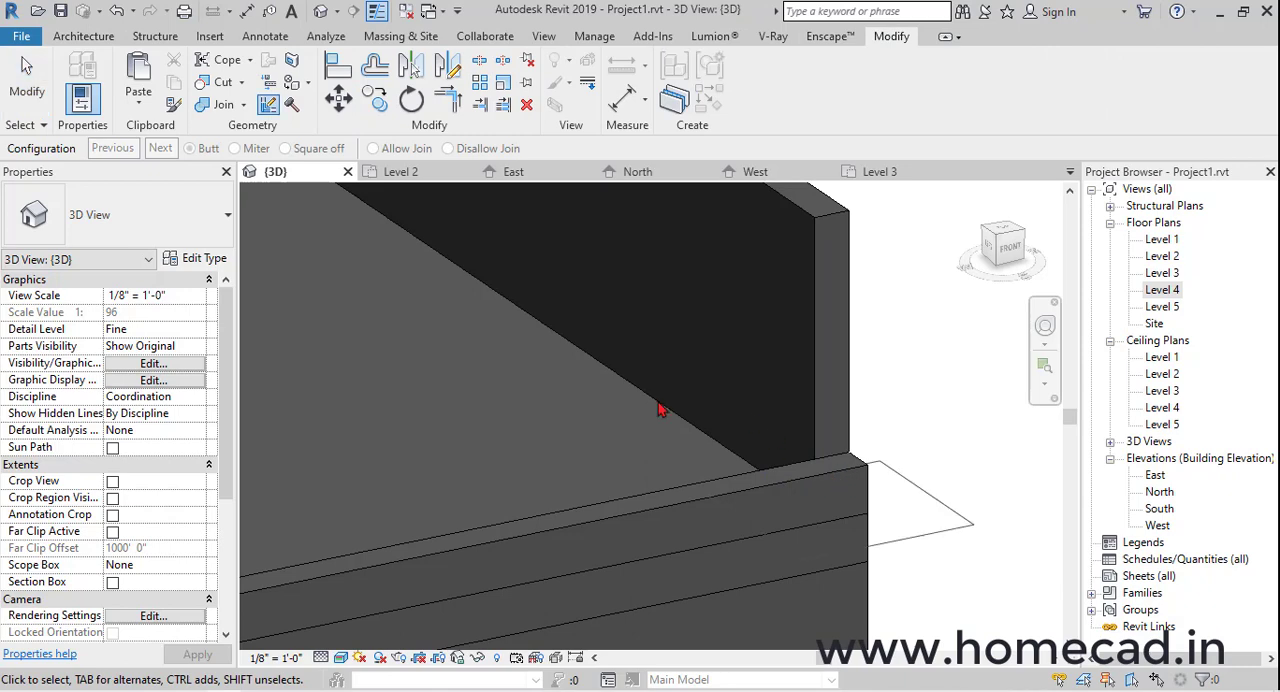
{"action": "left_click", "coordinate": [172, 150]}
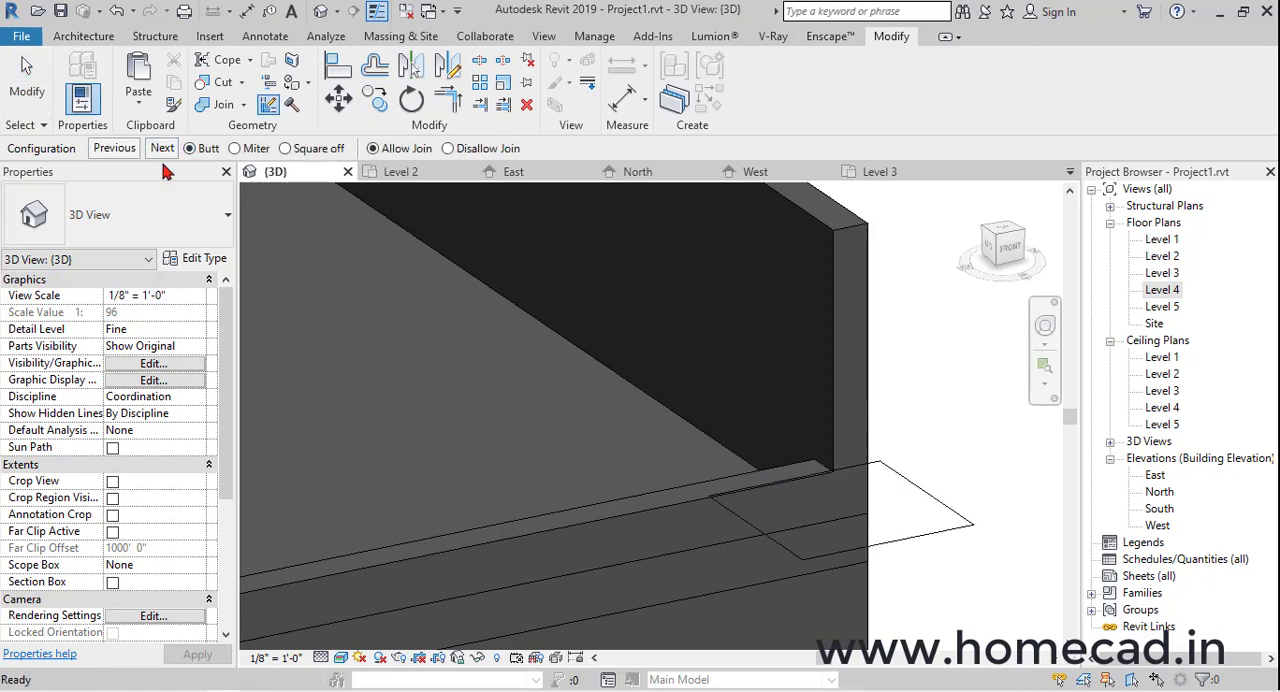
{"action": "key", "text": "Escape"}
{"action": "key", "text": "Escape"}
Examine the finished parapet and the ground-level opening below the stair landing in the 3D view
{"action": "scroll", "coordinate": [706, 414], "scroll_direction": "down", "scroll_amount": 6}
{"action": "mouse_move", "coordinate": [803, 440]}
{"action": "middle_mouse_down", "text": "shift"}
{"action": "mouse_move", "coordinate": [729, 446]}
{"action": "mouse_move", "coordinate": [627, 410]}
{"action": "mouse_move", "coordinate": [770, 445]}
{"action": "mouse_move", "coordinate": [795, 405]}
{"action": "mouse_move", "coordinate": [877, 401]}
{"action": "mouse_move", "coordinate": [829, 380]}
{"action": "mouse_move", "coordinate": [806, 431]}
{"action": "middle_mouse_up", "text": "shift"}
{"action": "middle_click_drag", "start_coordinate": [848, 472], "coordinate": [853, 340]}
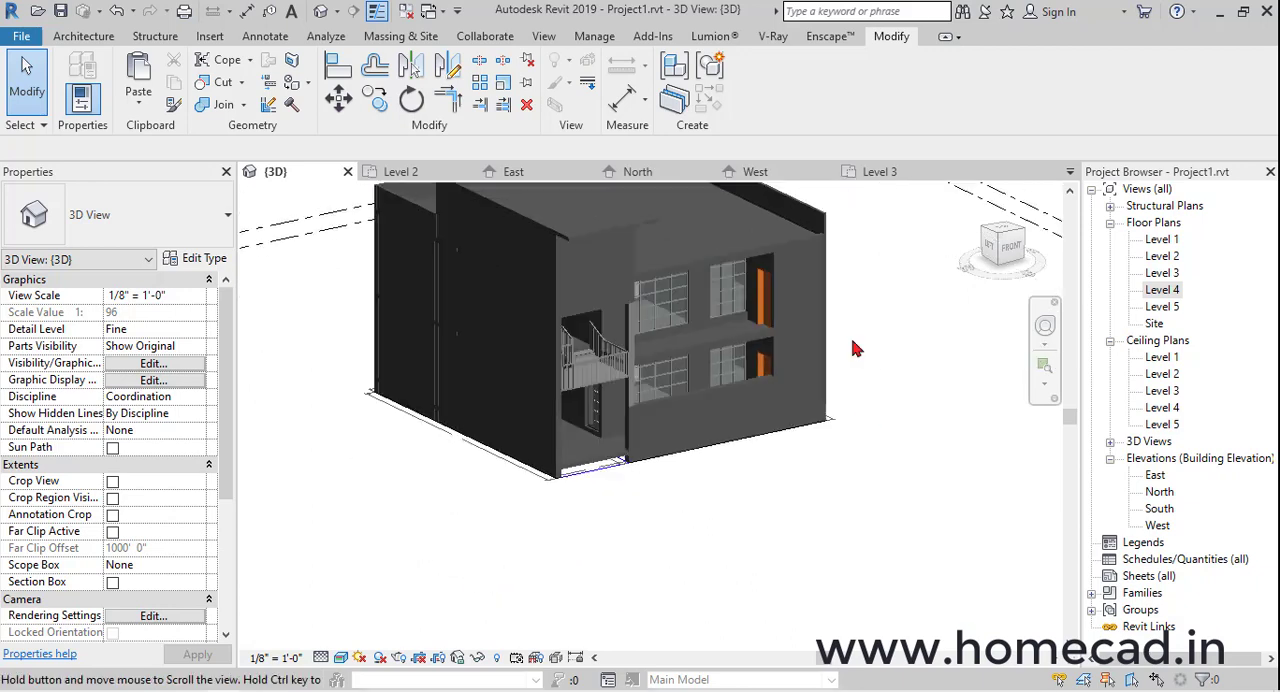
{"action": "scroll", "coordinate": [611, 459], "scroll_direction": "up", "scroll_amount": 4}
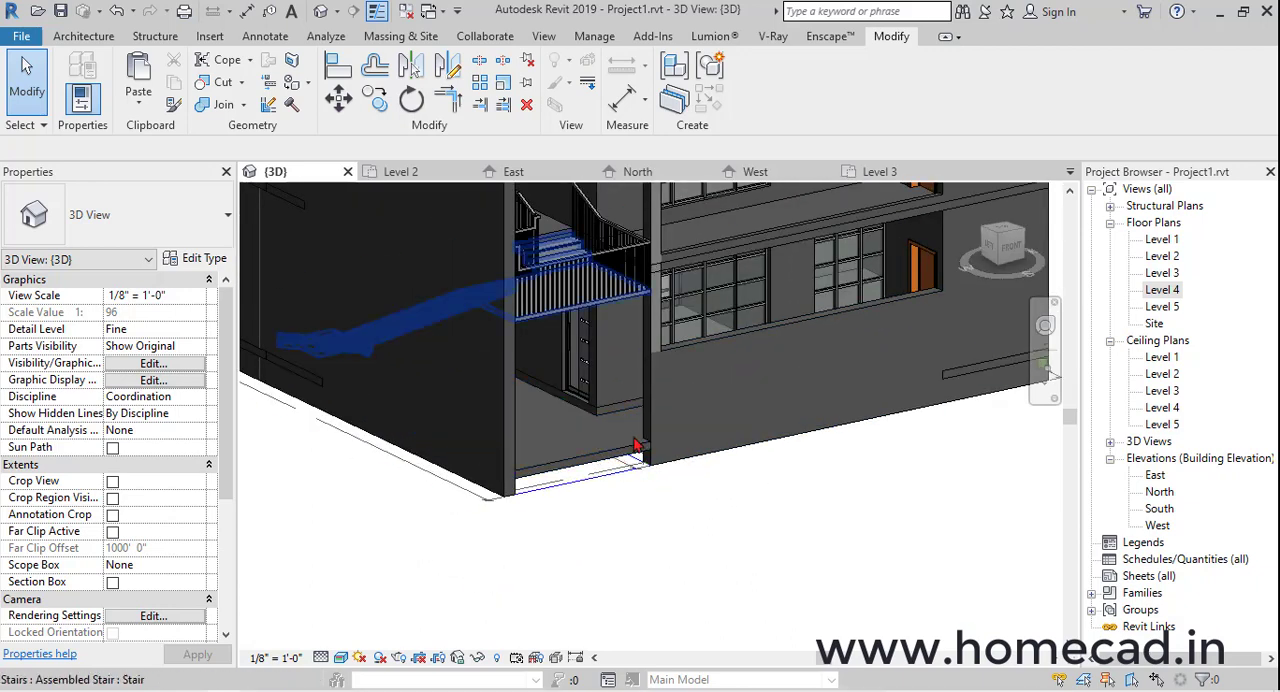
Create an in-place model in the Stairs category and name it SLOPE
{"action": "scroll", "coordinate": [778, 456], "scroll_direction": "down", "scroll_amount": 2}
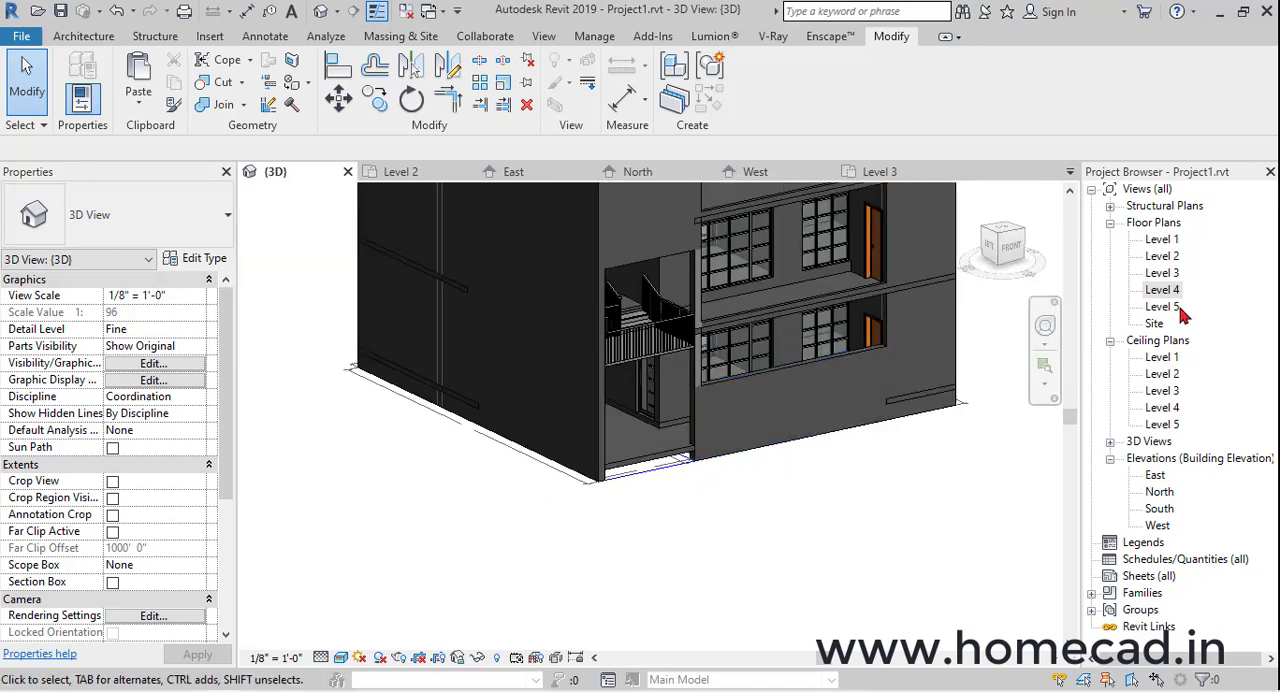
{"action": "left_click", "coordinate": [90, 37]}
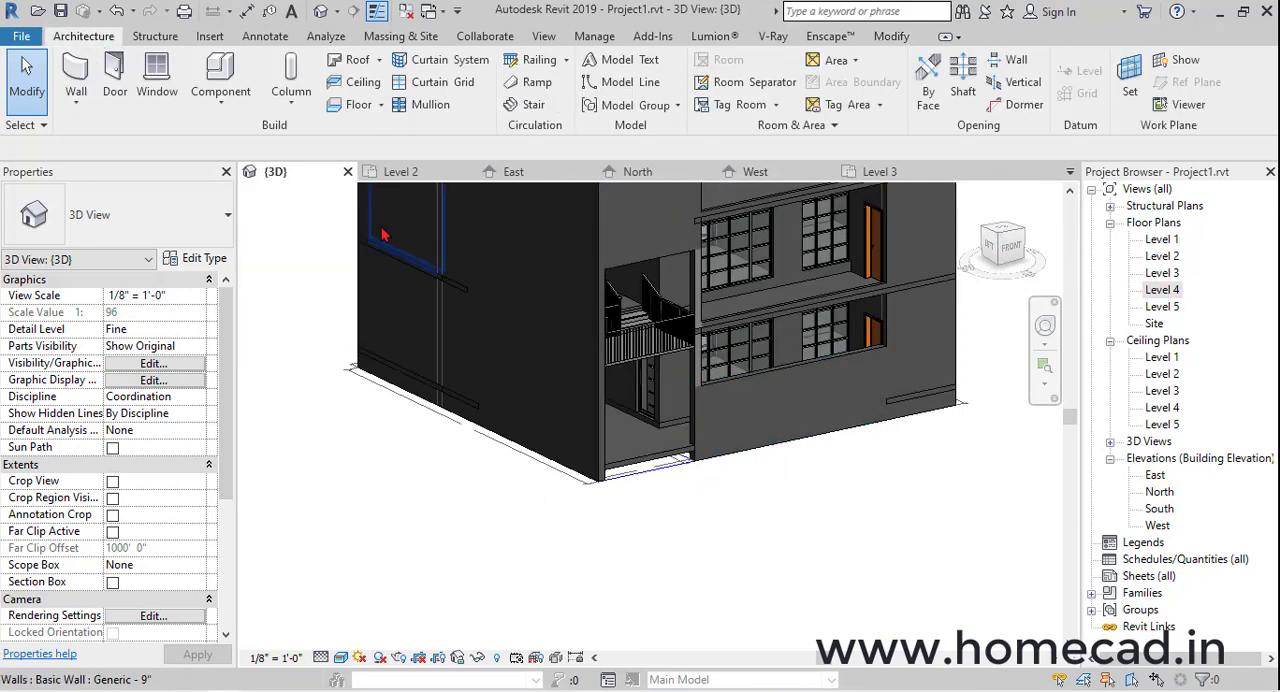
{"action": "left_click", "coordinate": [236, 106]}
{"action": "left_click", "coordinate": [246, 177]}
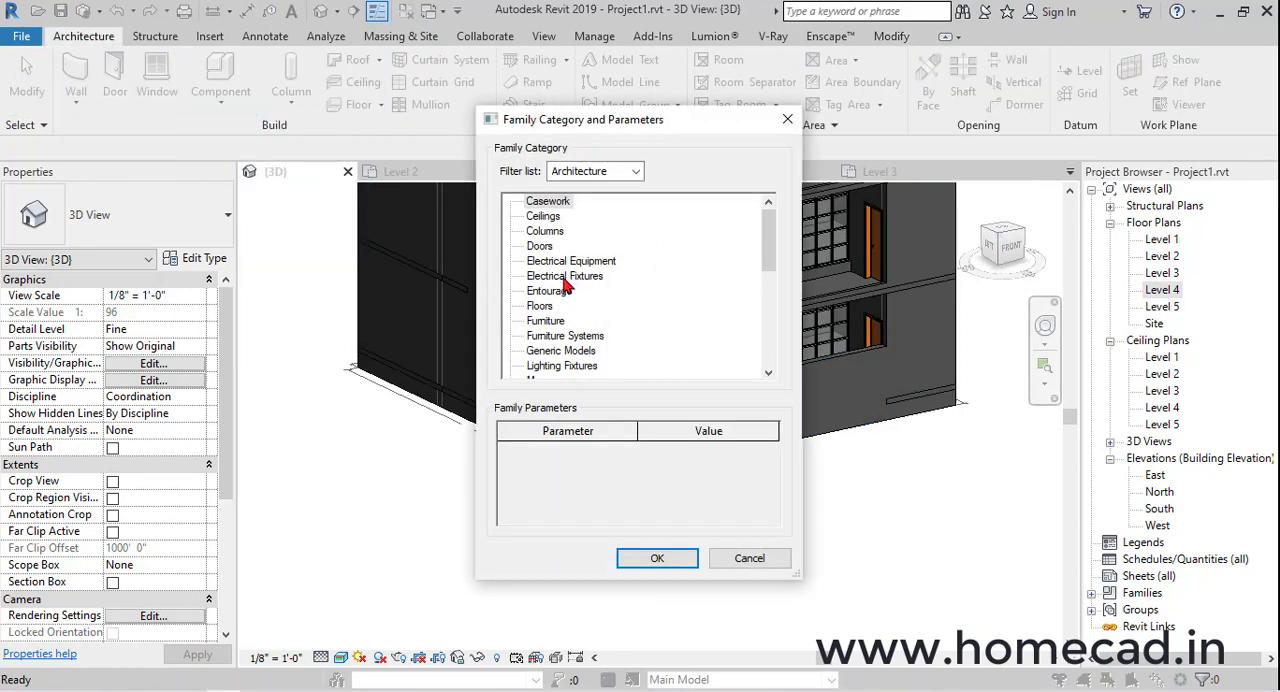
{"action": "scroll", "coordinate": [566, 334], "scroll_direction": "down", "scroll_amount": 2}
{"action": "scroll", "coordinate": [566, 334], "scroll_direction": "down", "scroll_amount": 1}
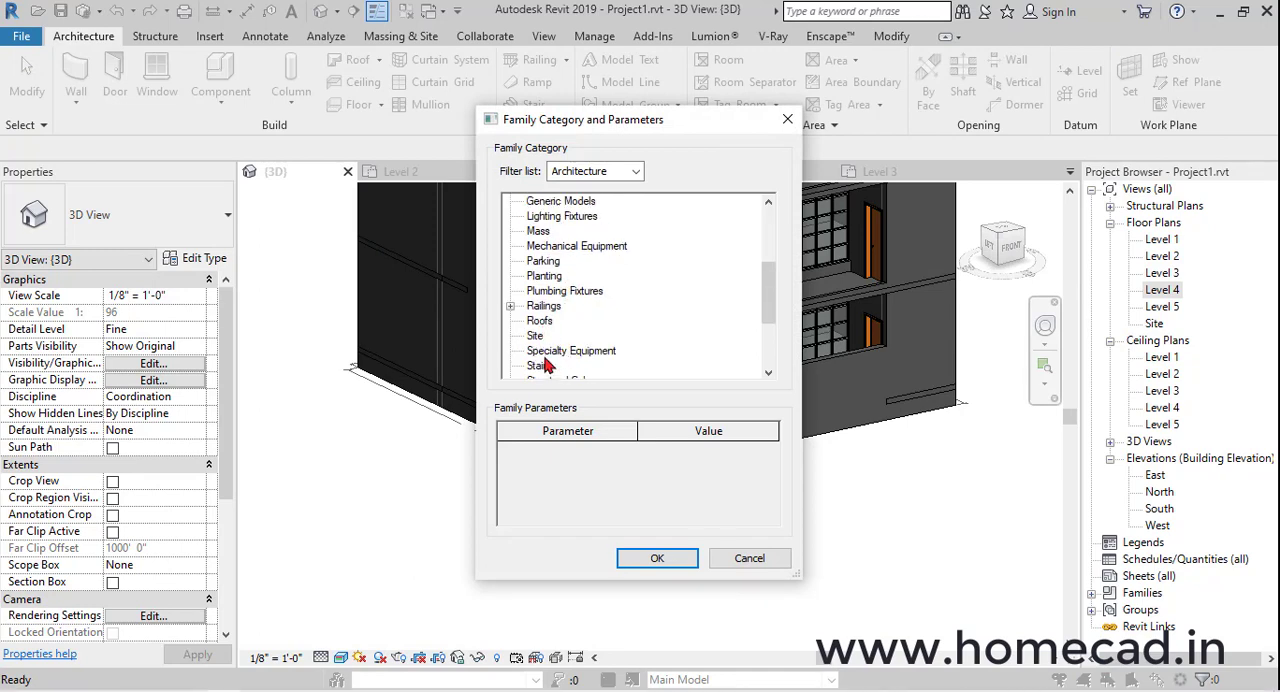
{"action": "left_click", "coordinate": [547, 366]}
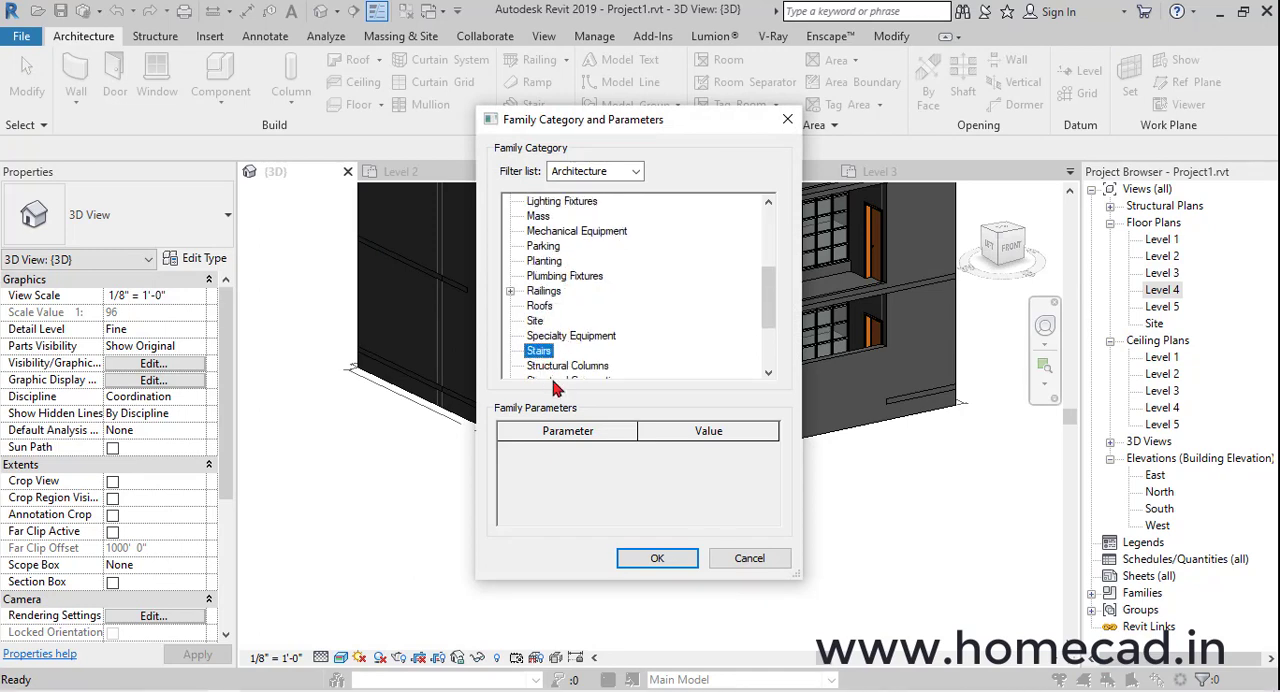
{"action": "left_click", "coordinate": [657, 559]}
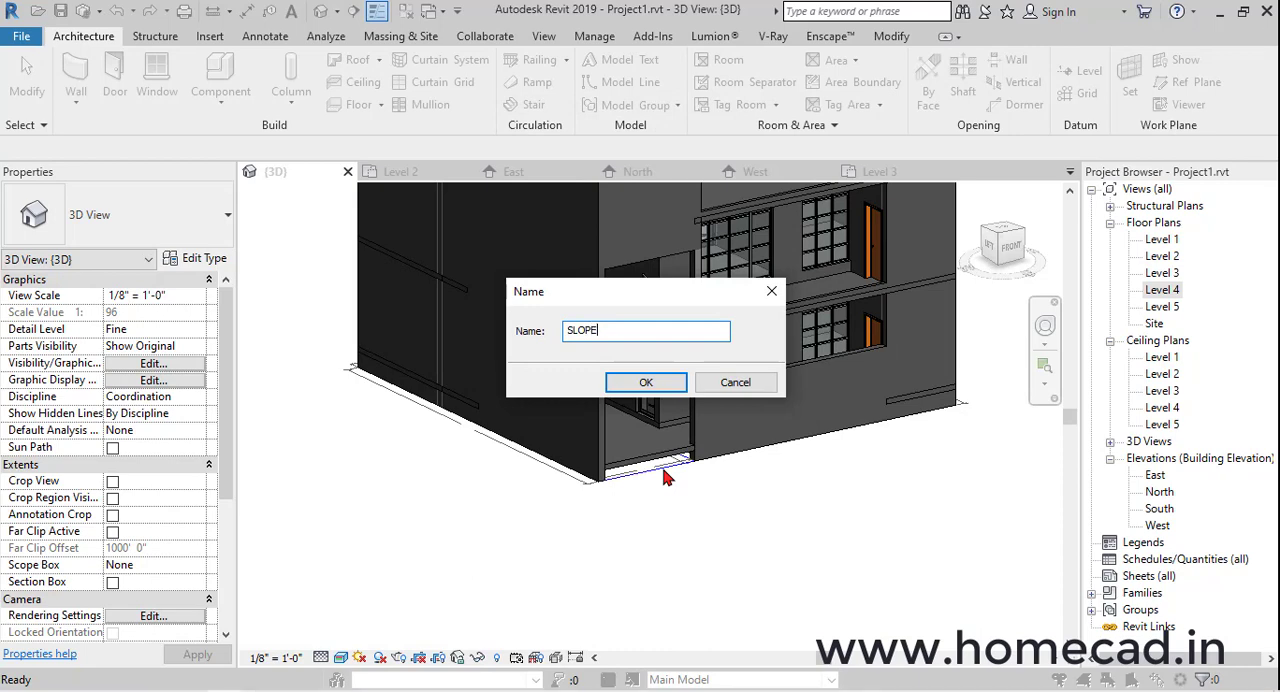
{"action": "type", "text": "SLOPE"}
{"action": "key", "text": "Return"}
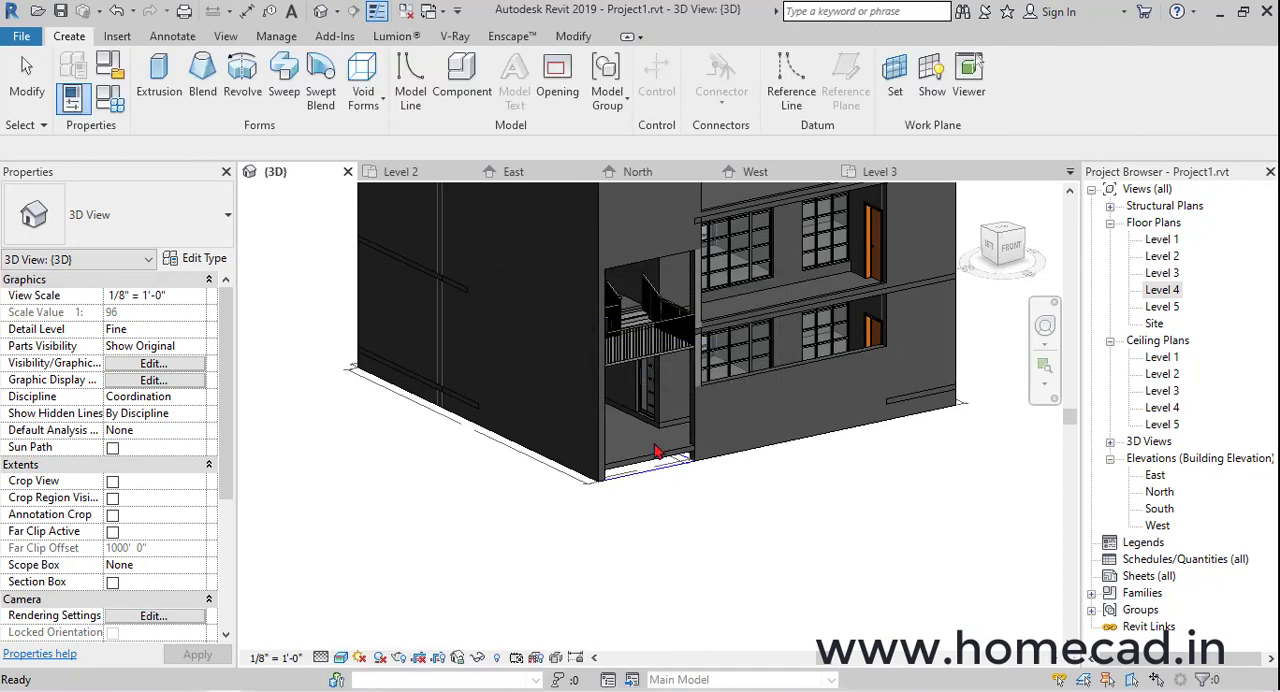
Start an extrusion and set its work plane by picking the face of the wall beside the stair opening
{"action": "left_click", "coordinate": [160, 72]}
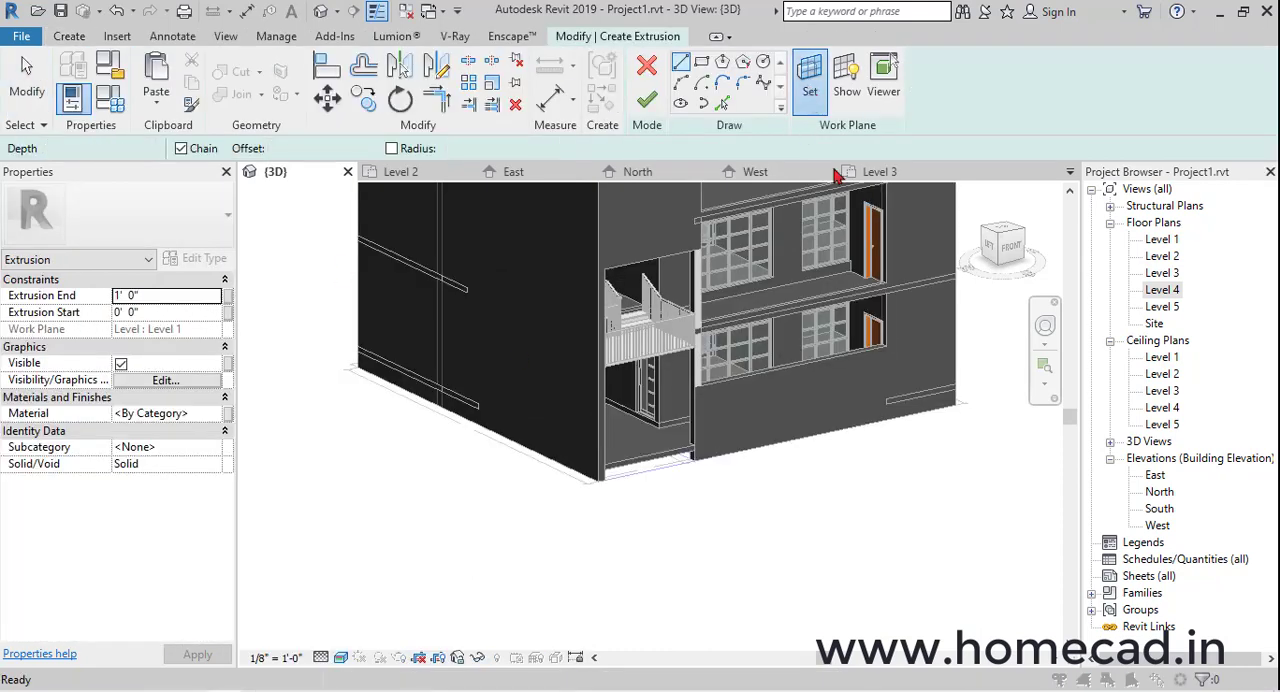
{"action": "left_click", "coordinate": [809, 75]}
{"action": "left_click", "coordinate": [832, 285]}
{"action": "left_click", "coordinate": [903, 371]}
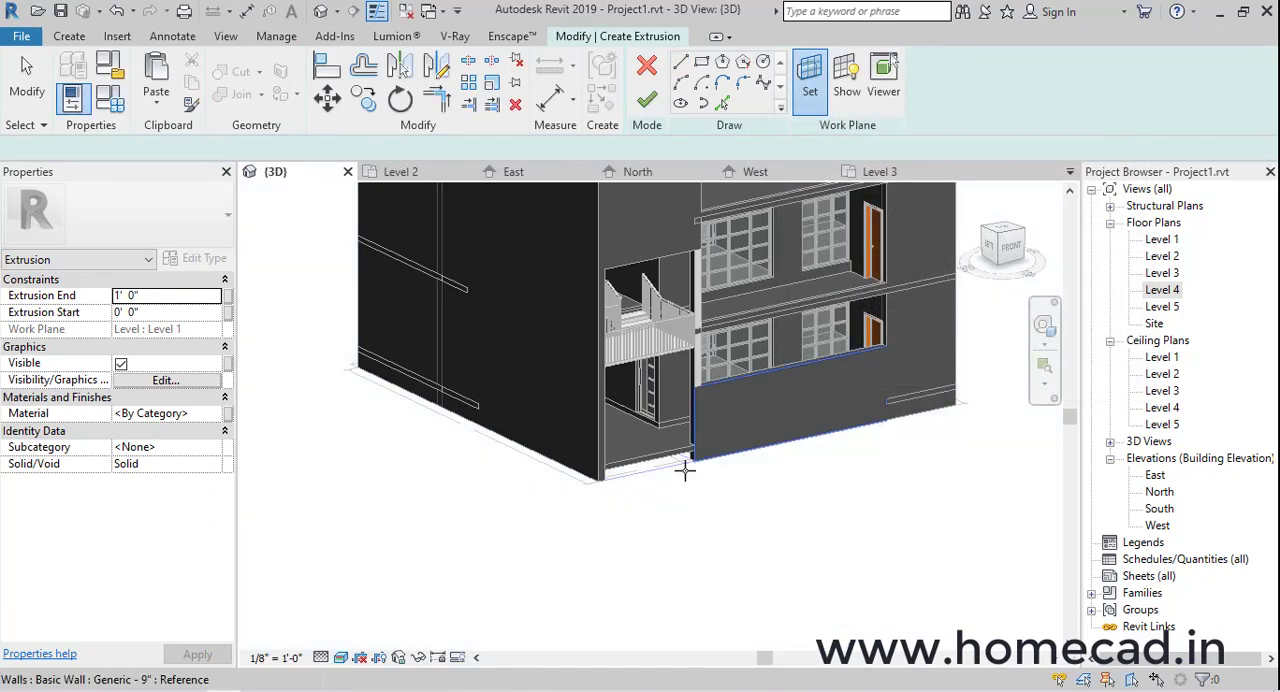
{"action": "scroll", "coordinate": [674, 466], "scroll_direction": "up", "scroll_amount": 5}
{"action": "left_click", "coordinate": [407, 378]}
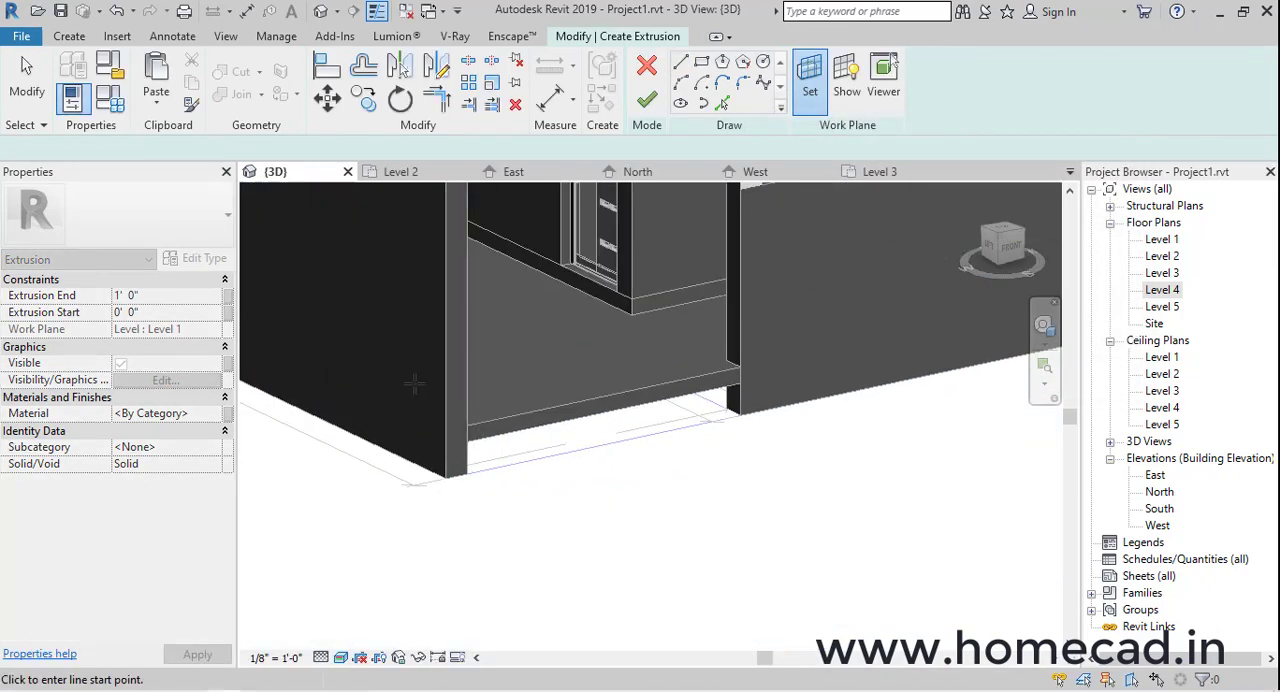
In the left side view, sketch a triangular ramp profile rising against the wall's front edge and sloping down to ground level
{"action": "left_click", "coordinate": [991, 248]}
{"action": "scroll", "coordinate": [800, 331], "scroll_direction": "down", "scroll_amount": 5}
{"action": "middle_click_drag", "start_coordinate": [723, 329], "coordinate": [711, 406]}
{"action": "scroll", "coordinate": [711, 406], "scroll_direction": "up", "scroll_amount": 2}
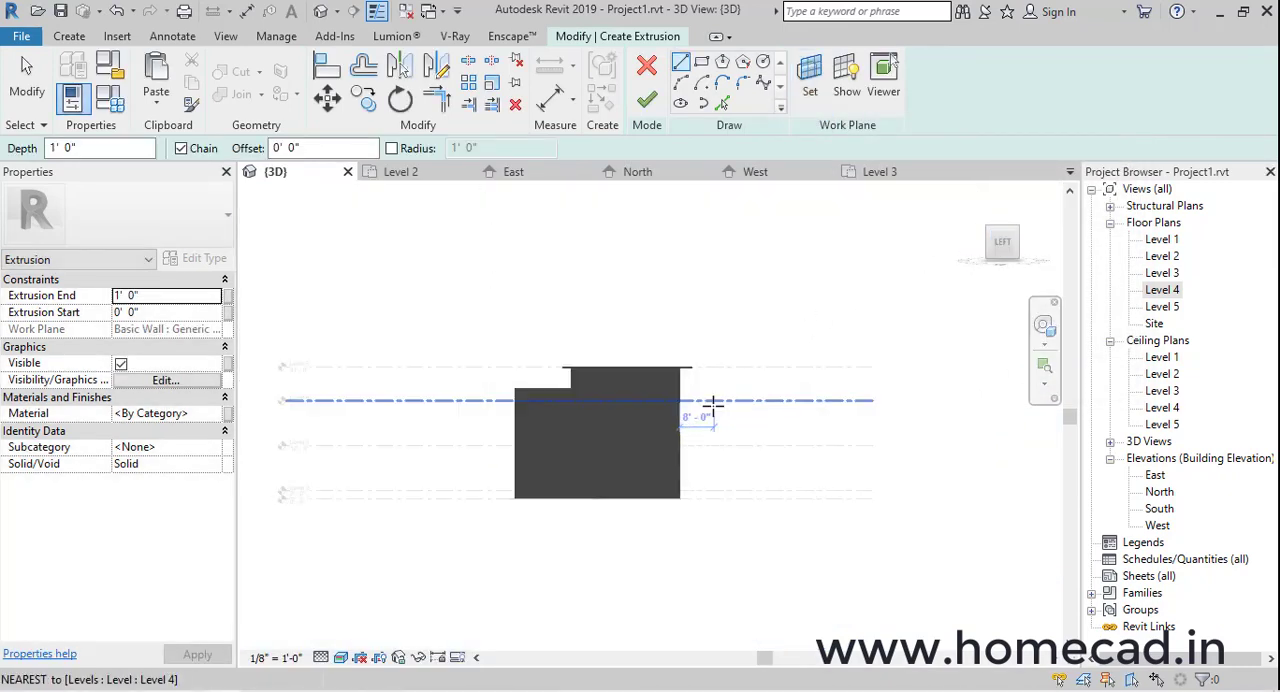
{"action": "scroll", "coordinate": [694, 480], "scroll_direction": "up", "scroll_amount": 5}
{"action": "middle_click_drag", "start_coordinate": [681, 514], "coordinate": [613, 527]}
{"action": "left_click", "coordinate": [575, 554]}
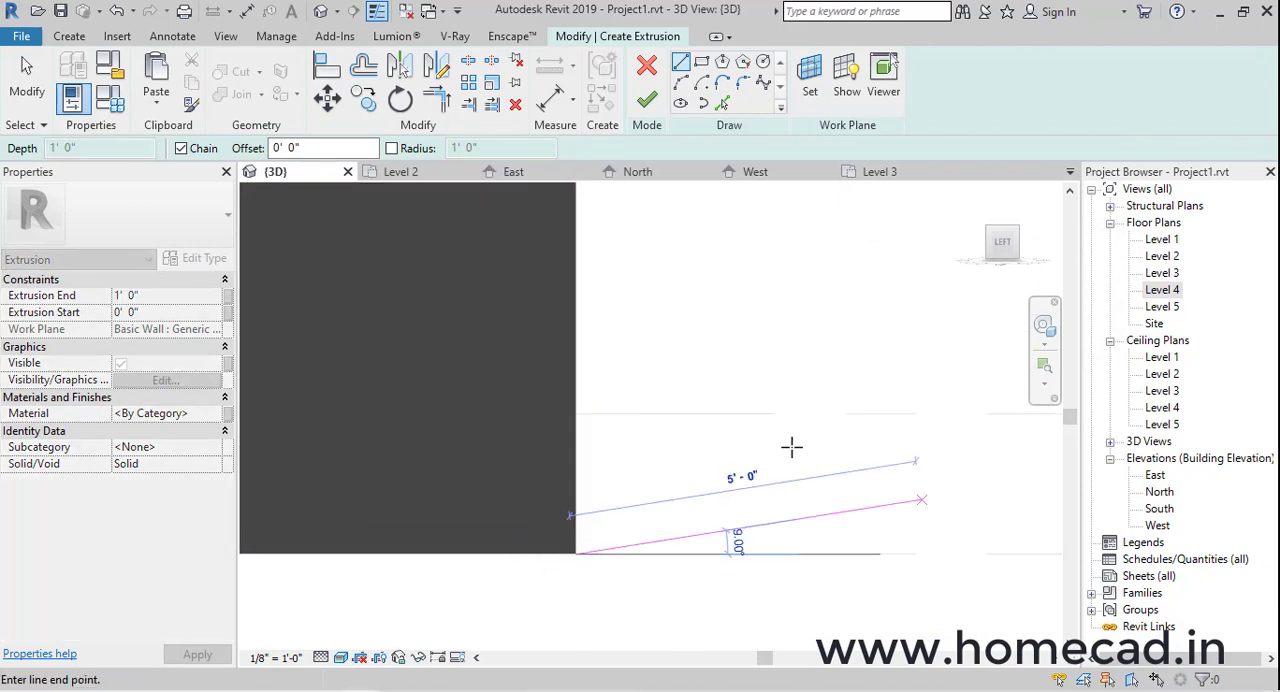
{"action": "left_click", "coordinate": [575, 449]}
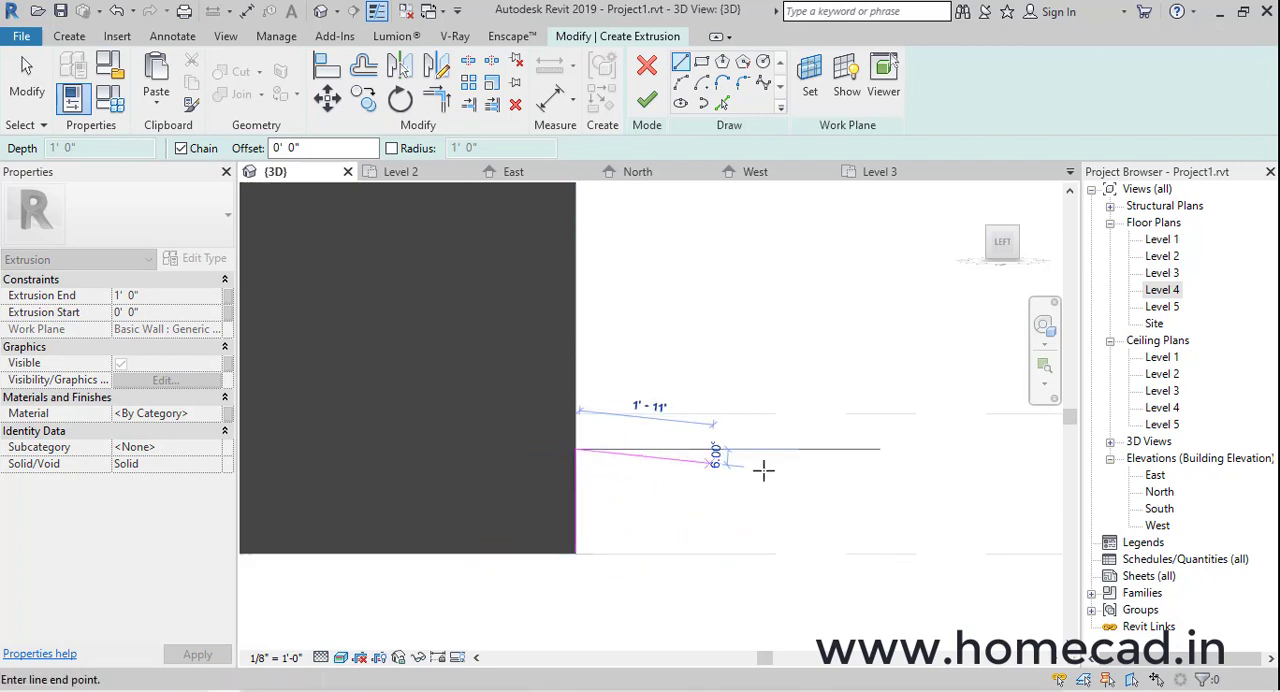
{"action": "key", "text": "Escape"}
{"action": "left_click", "coordinate": [575, 554]}
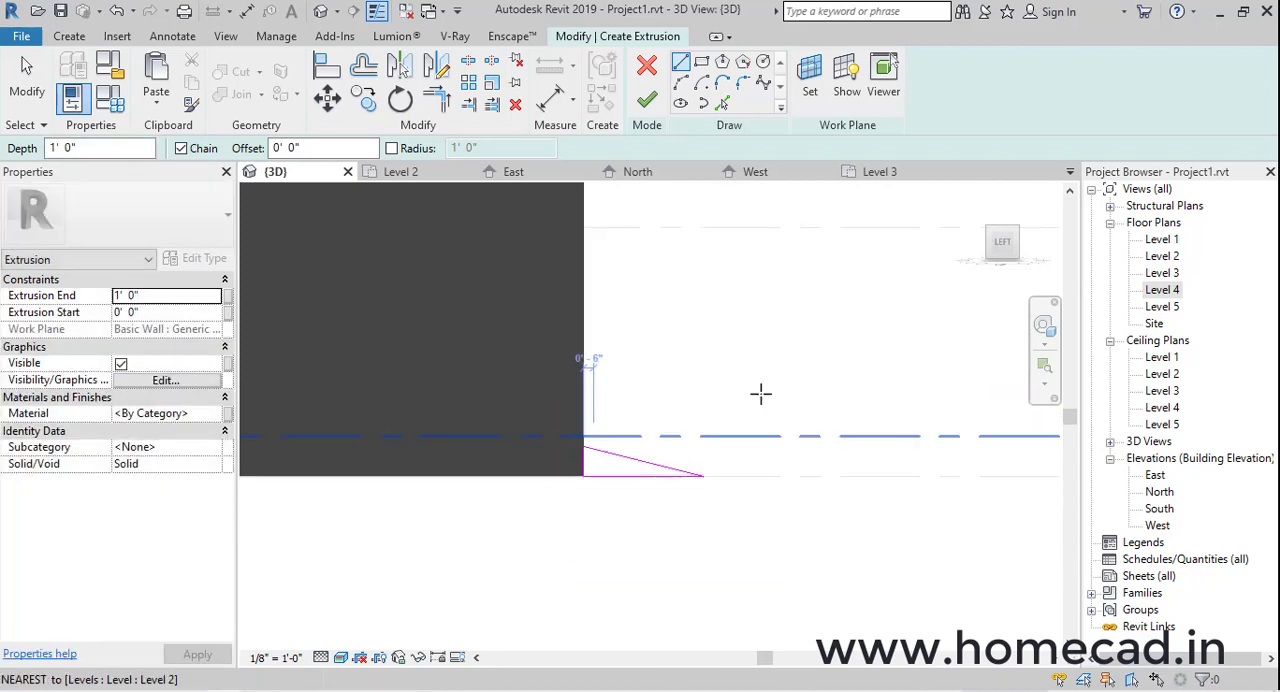
Finish the ramp profile as a solid extrusion with an end of 1' 0"
{"action": "mouse_move", "coordinate": [760, 391]}
{"action": "middle_mouse_down", "text": "shift"}
{"action": "mouse_move", "coordinate": [688, 484]}
{"action": "mouse_move", "coordinate": [620, 500]}
{"action": "middle_mouse_up", "text": "shift"}
{"action": "middle_click_drag", "start_coordinate": [620, 500], "coordinate": [660, 470]}
{"action": "scroll", "coordinate": [560, 530], "scroll_direction": "up", "scroll_amount": 3}
{"action": "key", "text": "Escape"}
{"action": "key", "text": "Escape"}
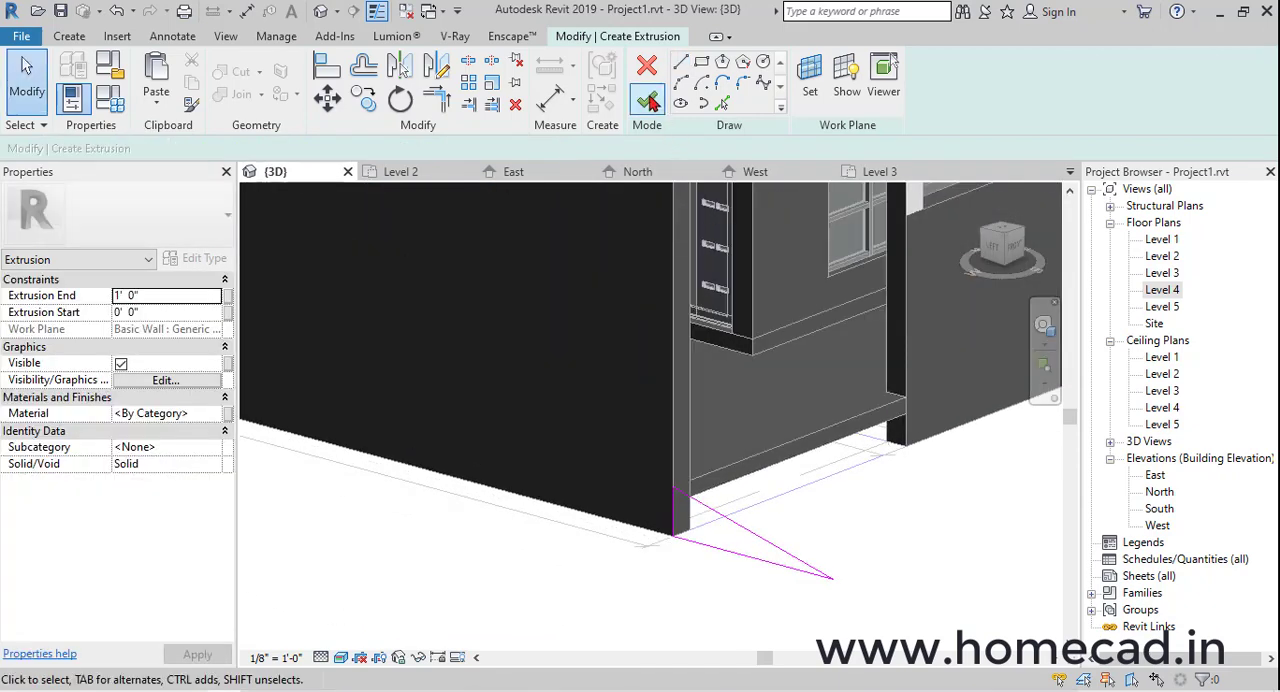
{"action": "left_click", "coordinate": [648, 101]}
{"action": "key", "text": "Escape"}
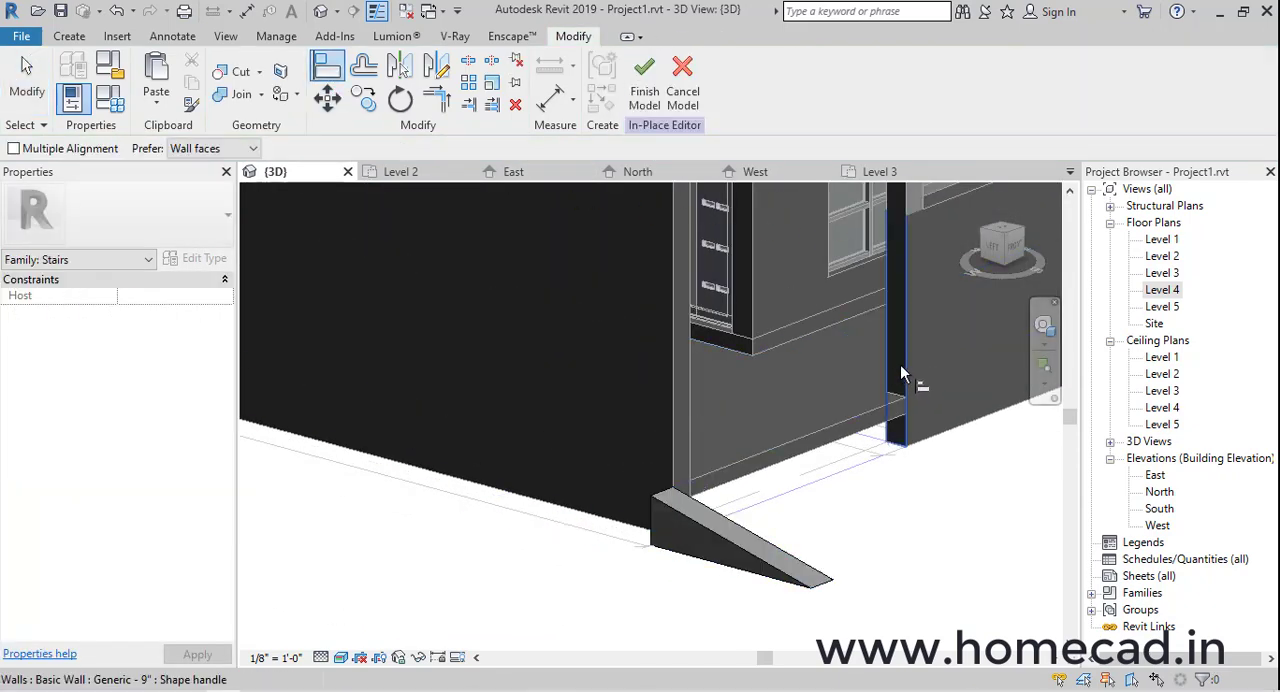
Align the ramp's side with the opposite wall so it spans the stair opening, and finish the in-place model
{"action": "middle_click_drag", "start_coordinate": [700, 545], "coordinate": [874, 482], "text": "shift"}
{"action": "scroll", "coordinate": [657, 500], "scroll_direction": "down", "scroll_amount": 3}
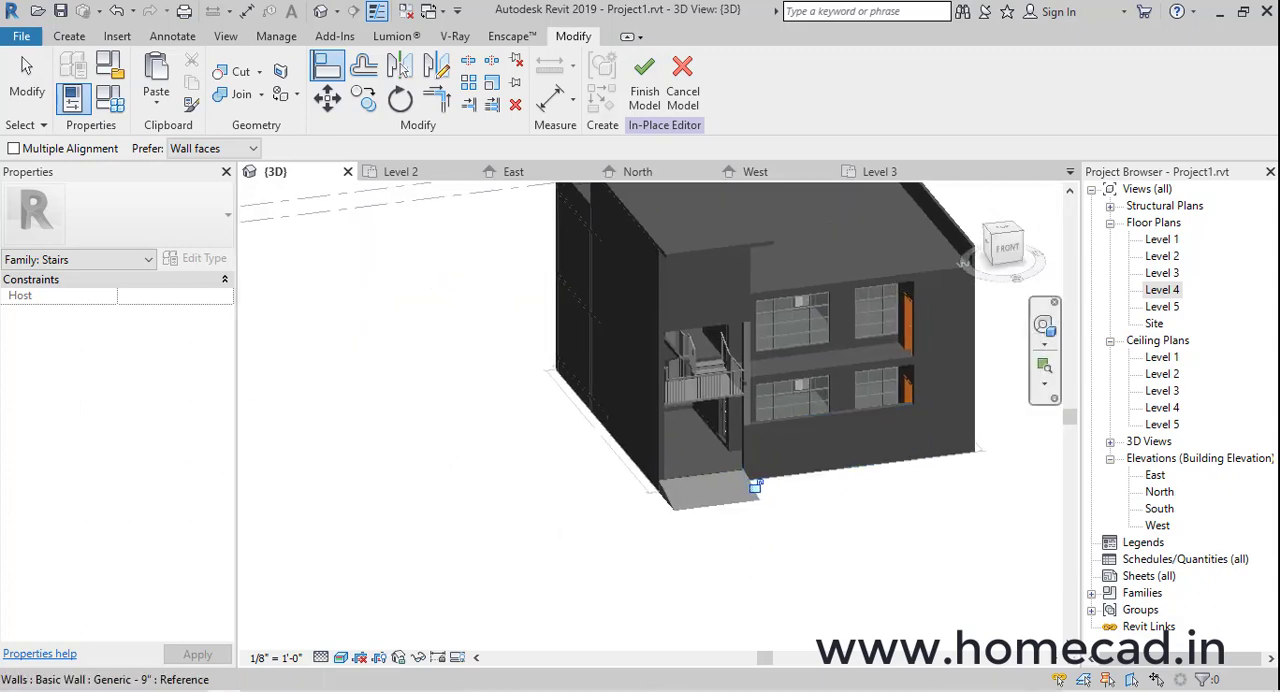
{"action": "middle_click_drag", "start_coordinate": [815, 508], "coordinate": [836, 386], "text": "shift"}
{"action": "left_click", "coordinate": [646, 80]}
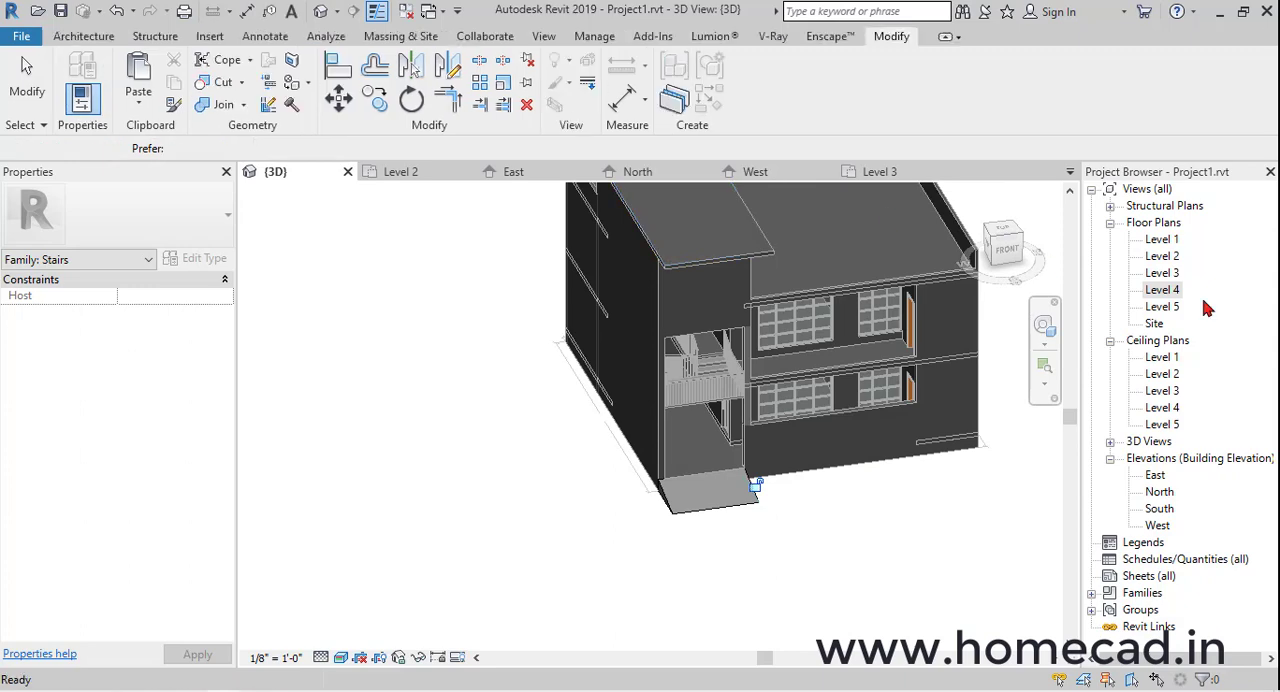
On the Level 1 plan, start a floor of type Generic - 12"
{"action": "double_click", "coordinate": [1163, 240]}
{"action": "left_click", "coordinate": [110, 38]}
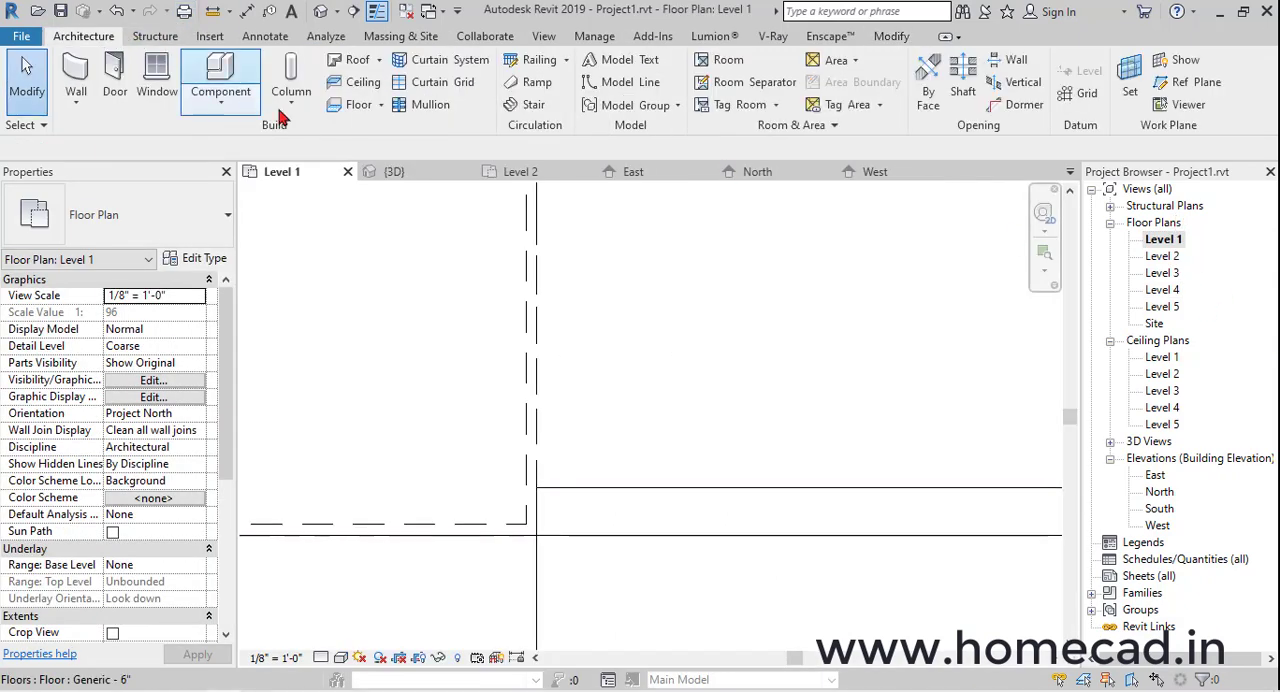
{"action": "left_click", "coordinate": [356, 106]}
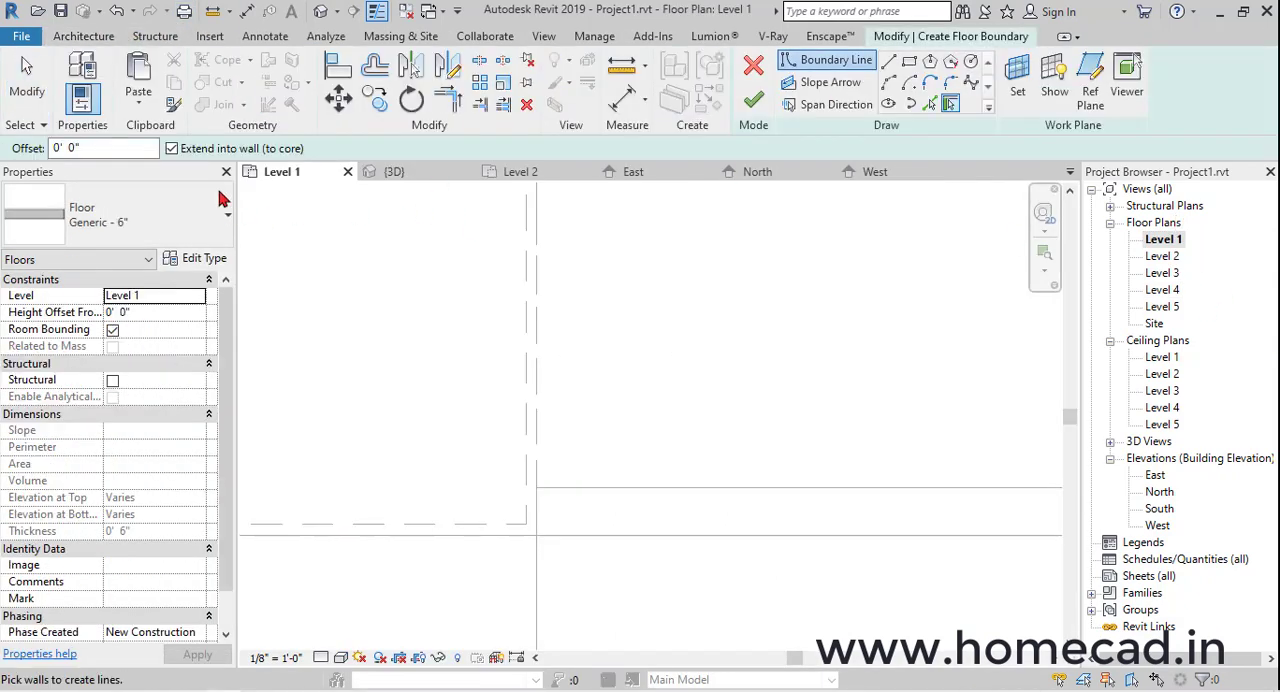
{"action": "left_click", "coordinate": [148, 213]}
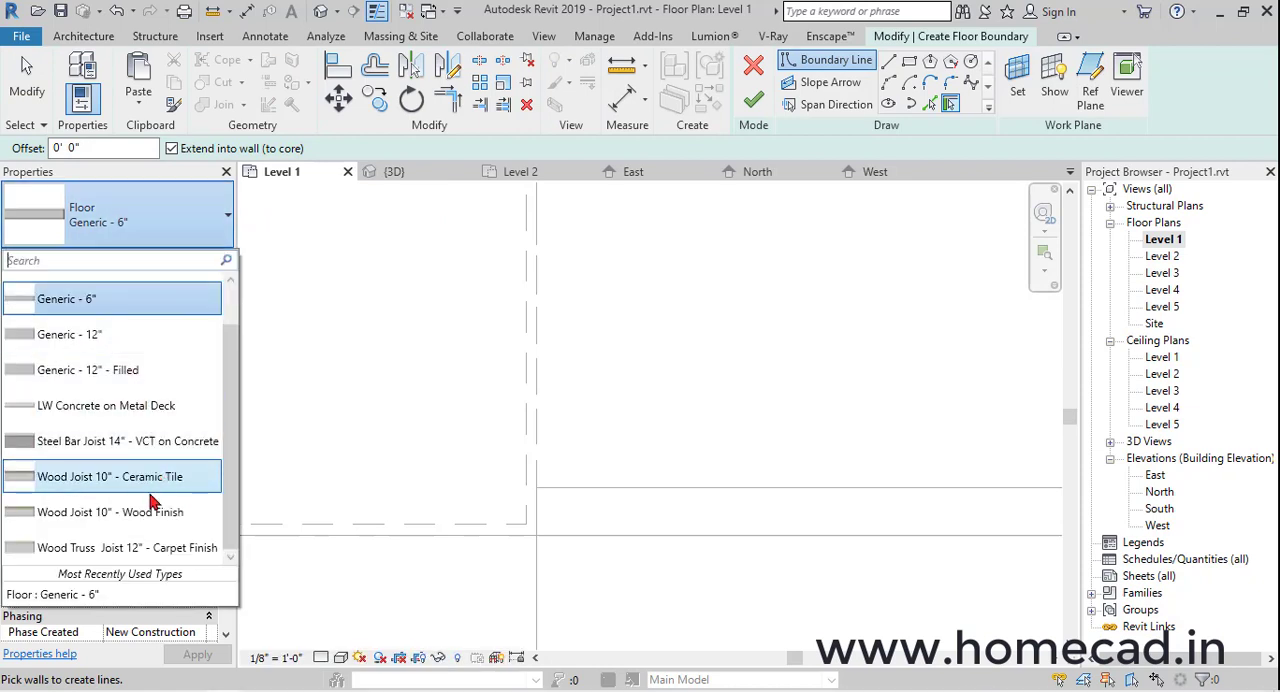
{"action": "left_click", "coordinate": [120, 334]}
{"action": "scroll", "coordinate": [673, 393], "scroll_direction": "down", "scroll_amount": 5}
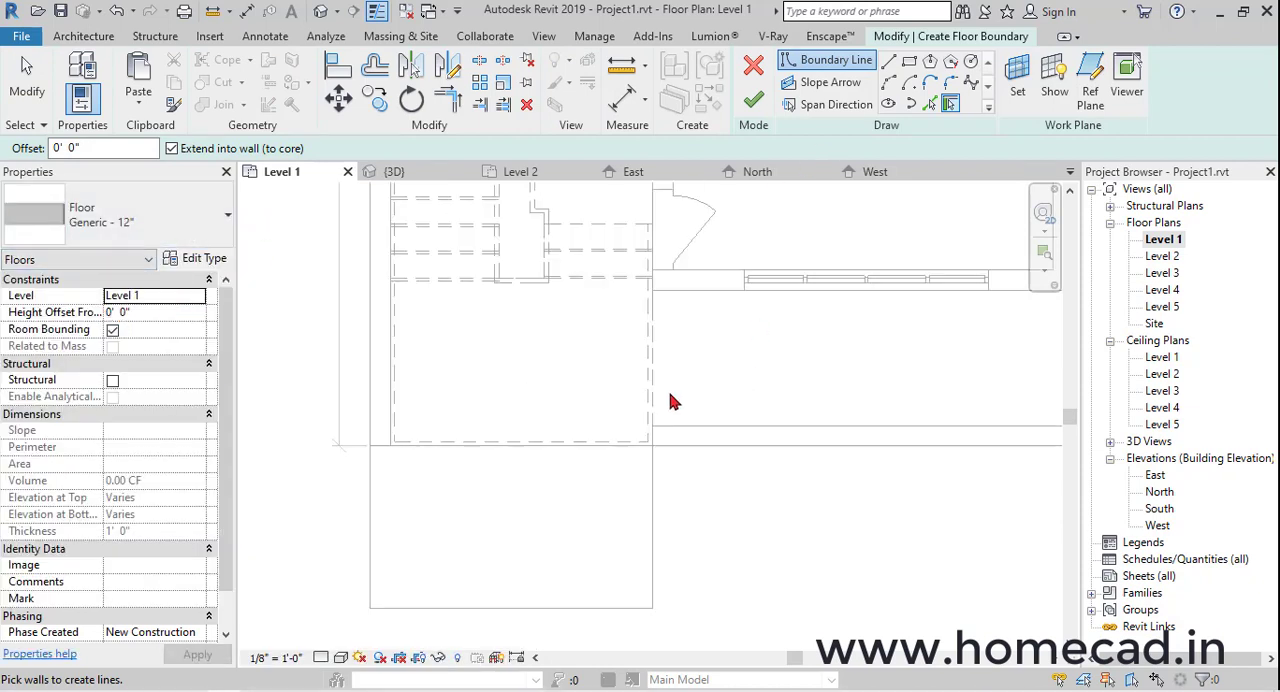
Sketch a rectangular road boundary about 284' 0" long in front of the house, starting at the ramp's outer edge, and finish the floor
{"action": "left_click", "coordinate": [538, 492]}
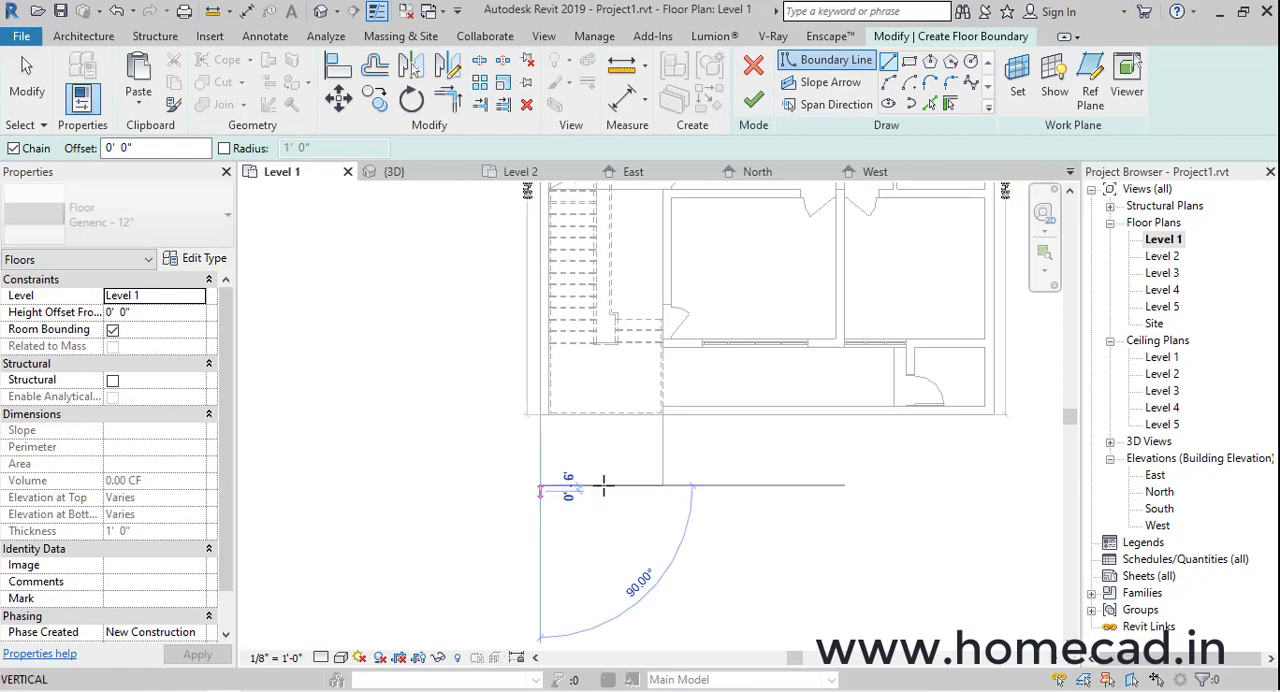
{"action": "scroll", "coordinate": [583, 483], "scroll_direction": "down", "scroll_amount": 5}
{"action": "left_click", "coordinate": [872, 464]}
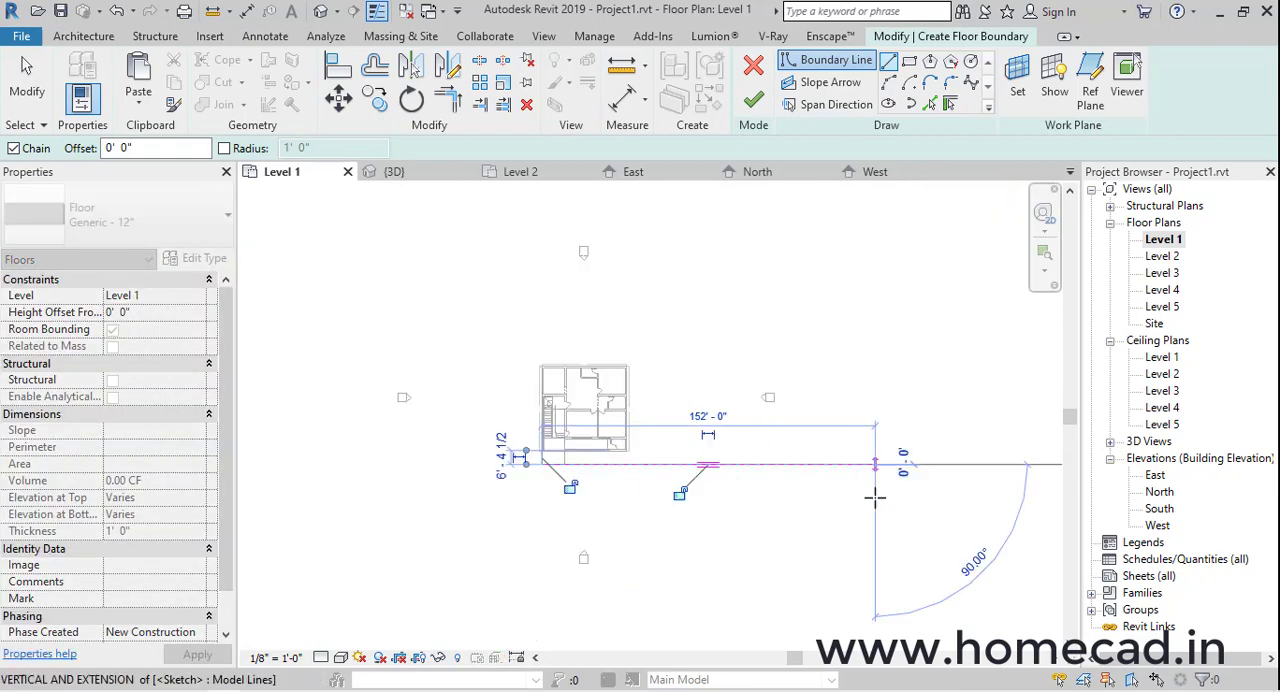
{"action": "left_click", "coordinate": [872, 507]}
{"action": "middle_click_drag", "start_coordinate": [288, 510], "coordinate": [456, 501]}
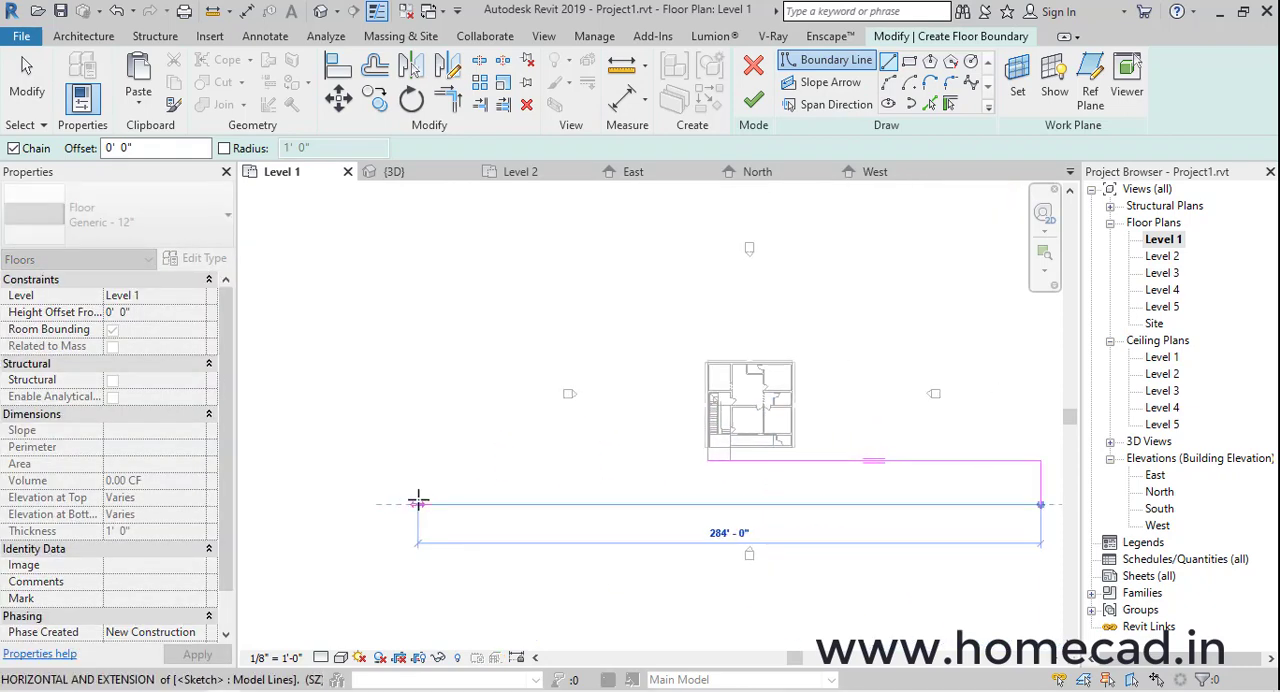
{"action": "left_click", "coordinate": [418, 461]}
{"action": "left_click", "coordinate": [706, 460]}
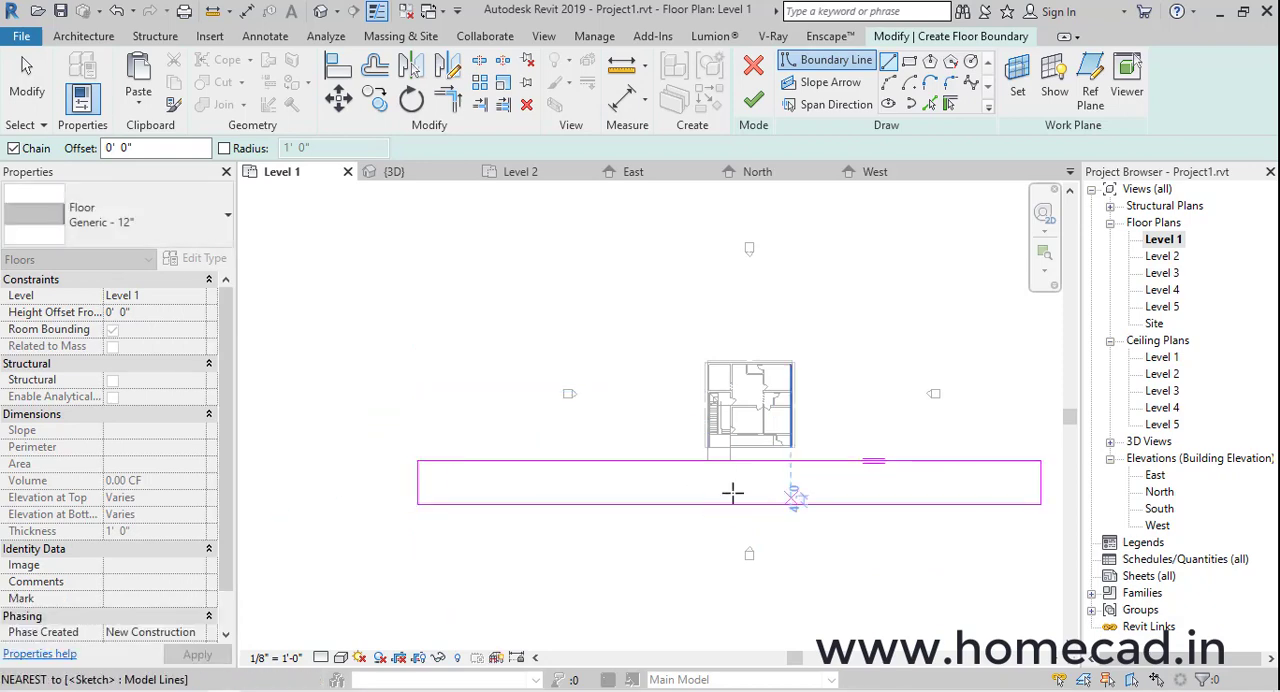
{"action": "middle_click_drag", "start_coordinate": [731, 491], "coordinate": [624, 491]}
{"action": "left_click", "coordinate": [754, 100]}
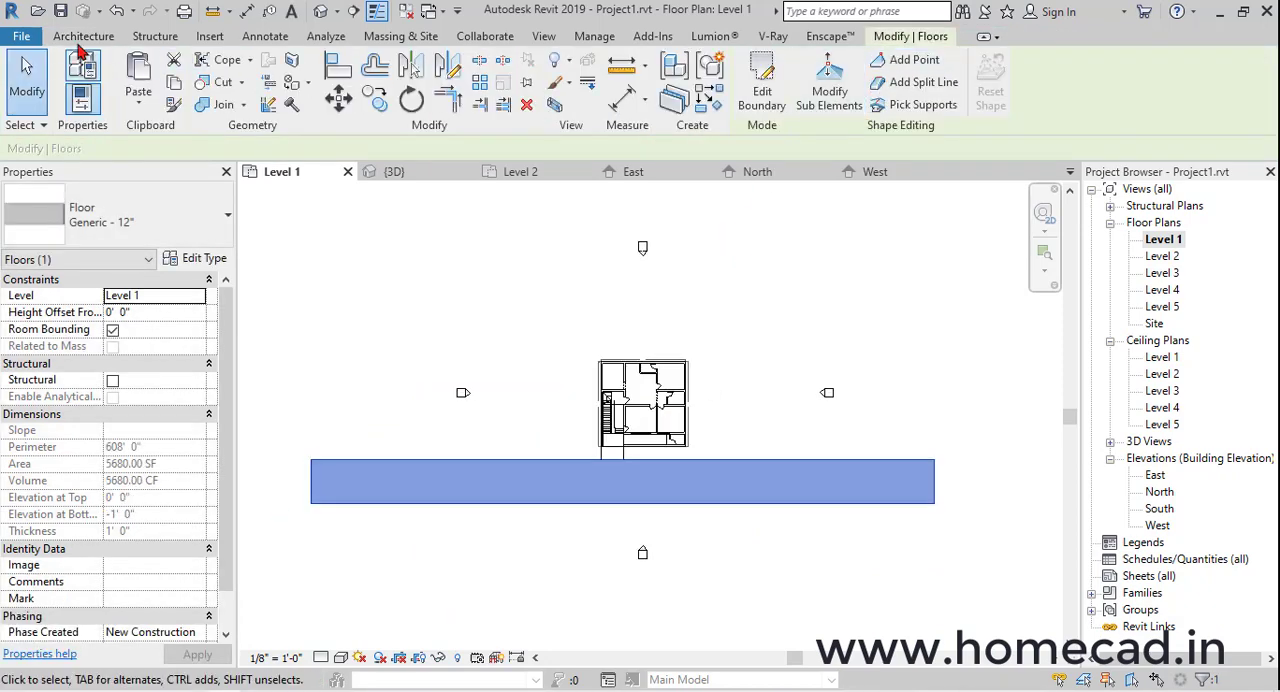
Start another Generic - 12" floor and sketch a rectangle between house front and road, from the road's left end to the ramp
{"action": "left_click", "coordinate": [81, 38]}
{"action": "left_click", "coordinate": [359, 104]}
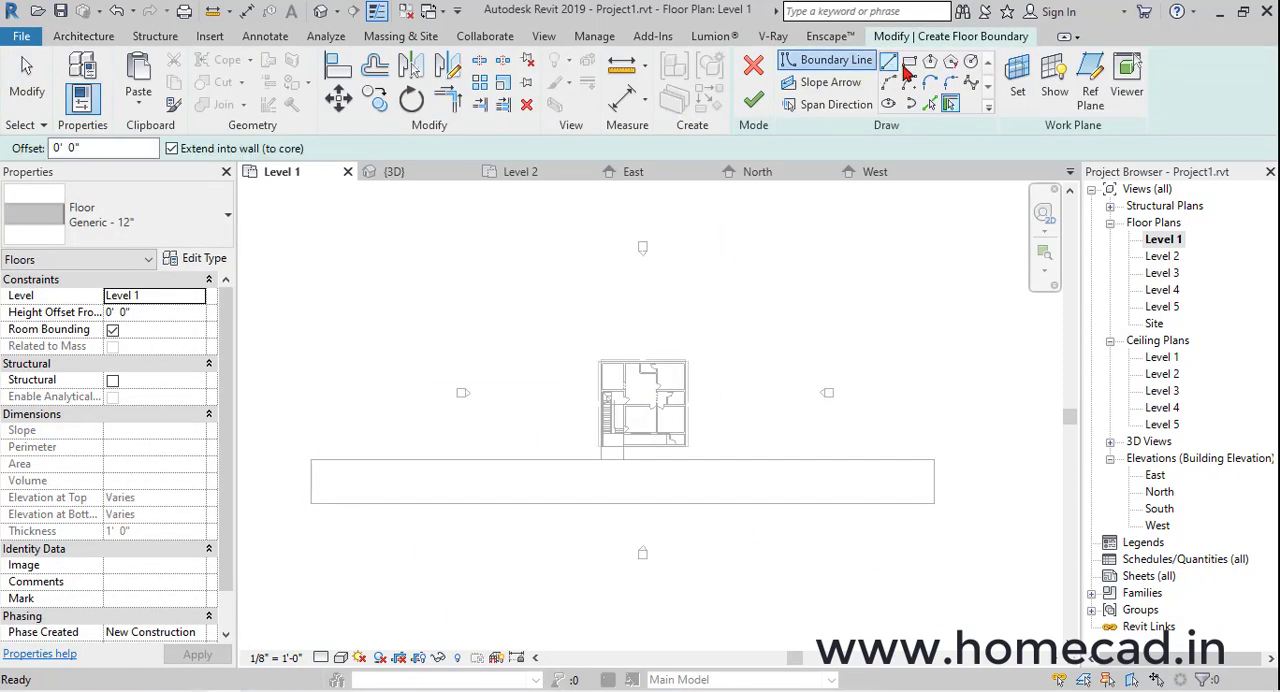
{"action": "left_click", "coordinate": [508, 459]}
{"action": "scroll", "coordinate": [595, 440], "scroll_direction": "up", "scroll_amount": 10}
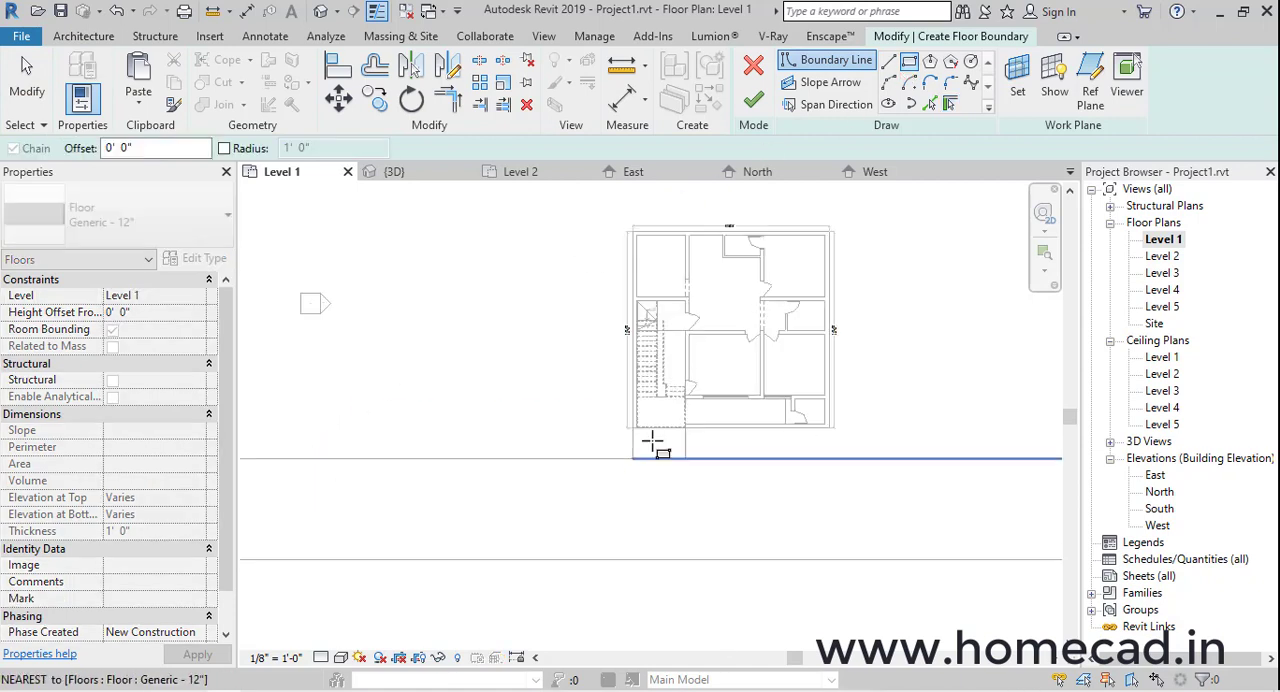
{"action": "scroll", "coordinate": [560, 400], "scroll_direction": "down", "scroll_amount": 6}
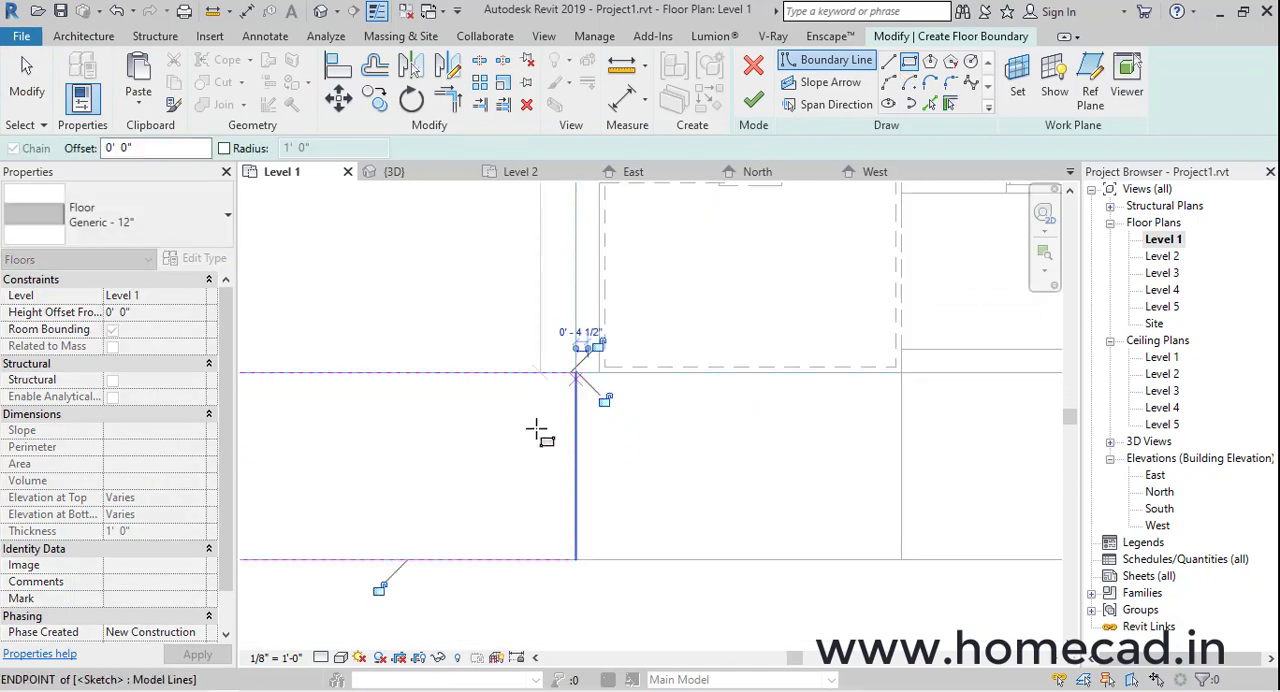
Sketch a second rectangle, 28' 3" by 6' 0", from the ramp's right edge to the house's right front corner
{"action": "scroll", "coordinate": [818, 443], "scroll_direction": "down", "scroll_amount": 2}
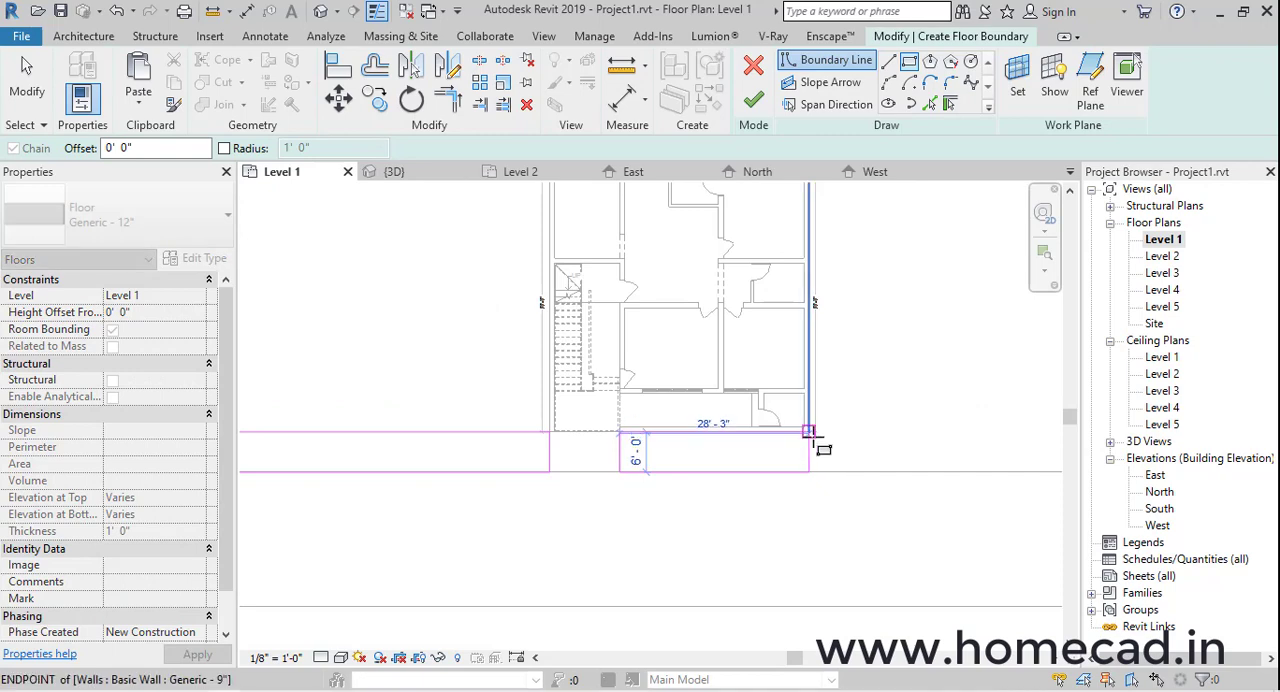
{"action": "scroll", "coordinate": [808, 432], "scroll_direction": "up", "scroll_amount": 3}
{"action": "left_click", "coordinate": [808, 412]}
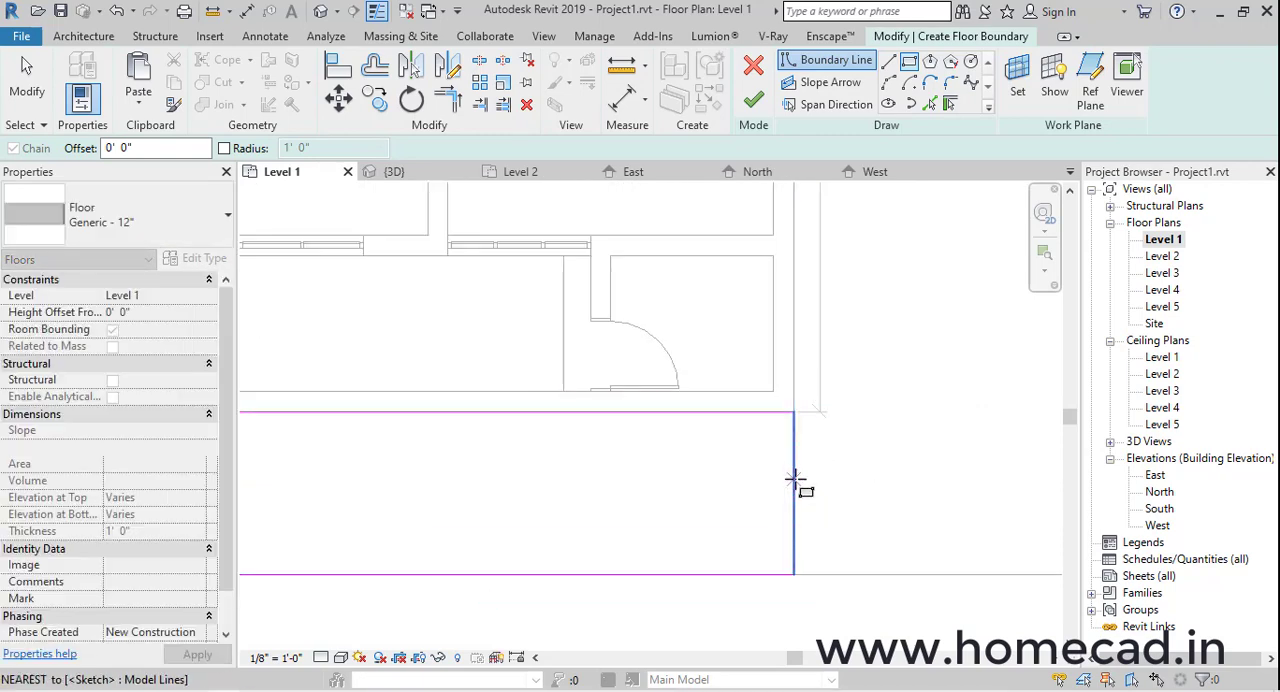
Stretch the second rectangle's end line to about 69' 3" beyond the house's right side
{"action": "left_click", "coordinate": [794, 484]}
{"action": "scroll", "coordinate": [794, 483], "scroll_direction": "down", "scroll_amount": 3}
{"action": "left_click_drag", "start_coordinate": [794, 480], "coordinate": [944, 470]}
{"action": "scroll", "coordinate": [946, 471], "scroll_direction": "down", "scroll_amount": 5}
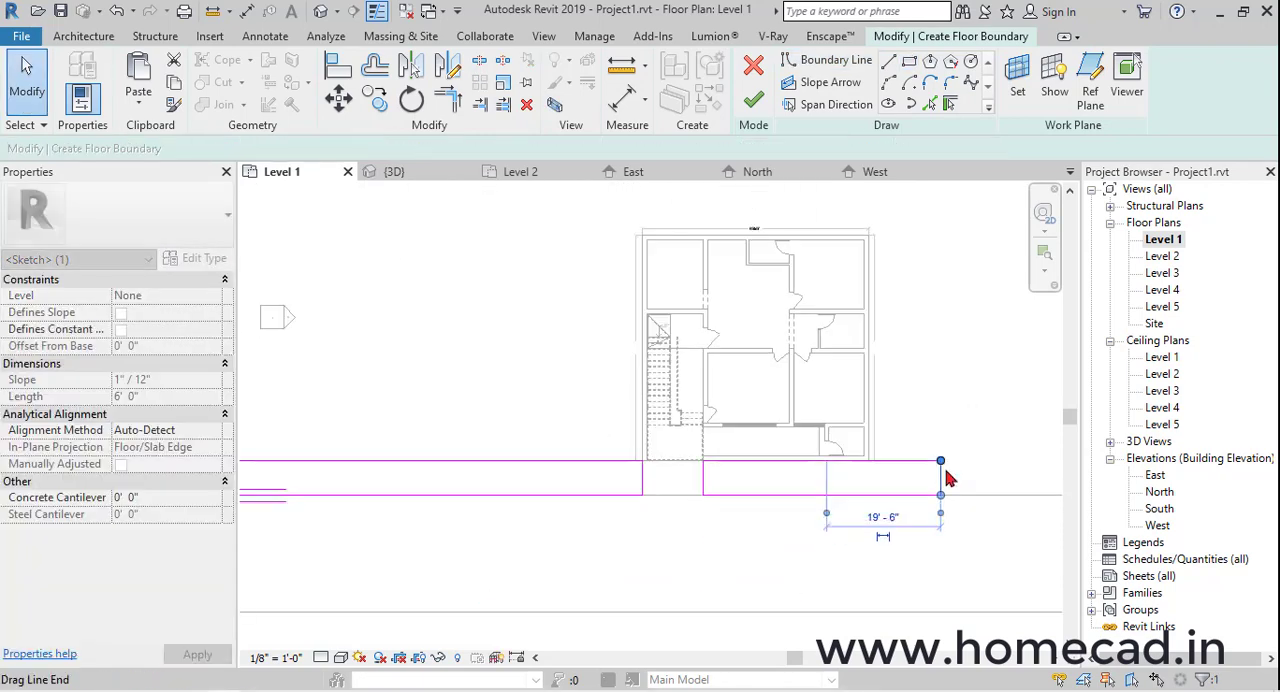
{"action": "middle_click_drag", "start_coordinate": [963, 470], "coordinate": [521, 417]}
{"action": "scroll", "coordinate": [516, 432], "scroll_direction": "up", "scroll_amount": 2}
{"action": "left_click_drag", "start_coordinate": [674, 425], "coordinate": [840, 424]}
{"action": "scroll", "coordinate": [846, 426], "scroll_direction": "down", "scroll_amount": 4}
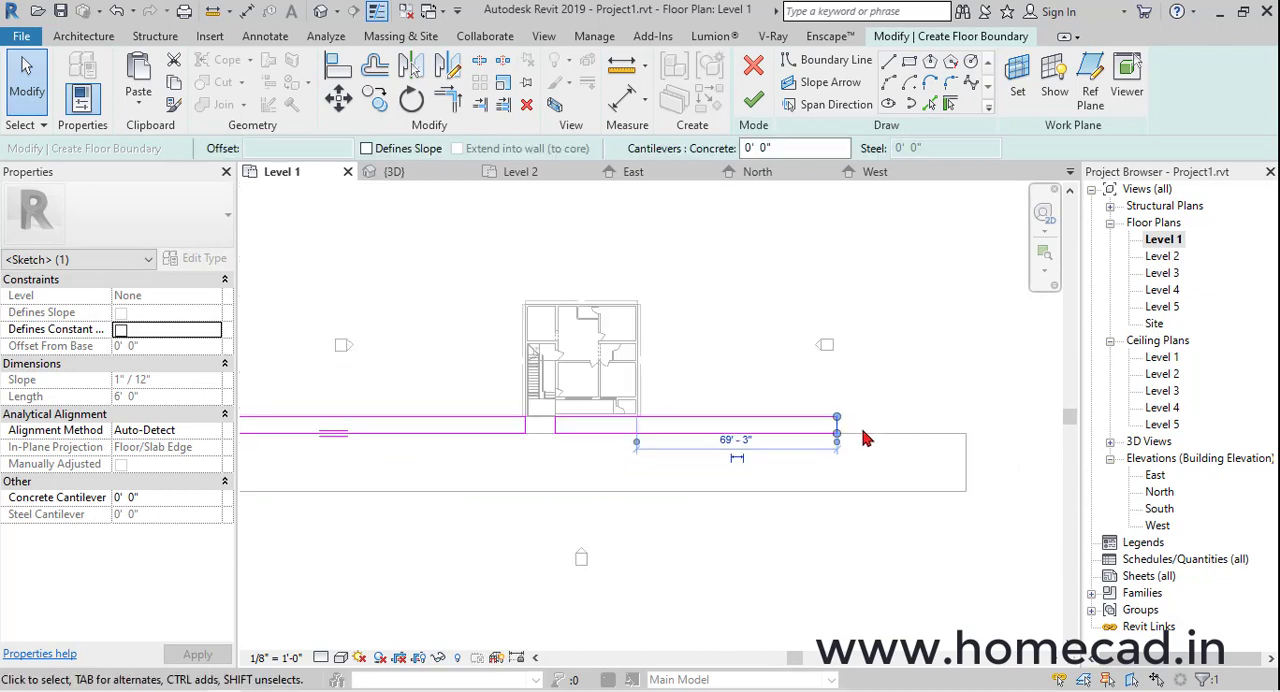
Align the front paving rectangle's far end line with the road's right end
{"action": "middle_click_drag", "start_coordinate": [866, 437], "coordinate": [545, 438]}
{"action": "scroll", "coordinate": [538, 434], "scroll_direction": "up", "scroll_amount": 3}
{"action": "left_click_drag", "start_coordinate": [724, 424], "coordinate": [731, 420]}
{"action": "left_click", "coordinate": [340, 68]}
{"action": "scroll", "coordinate": [729, 453], "scroll_direction": "up", "scroll_amount": 4}
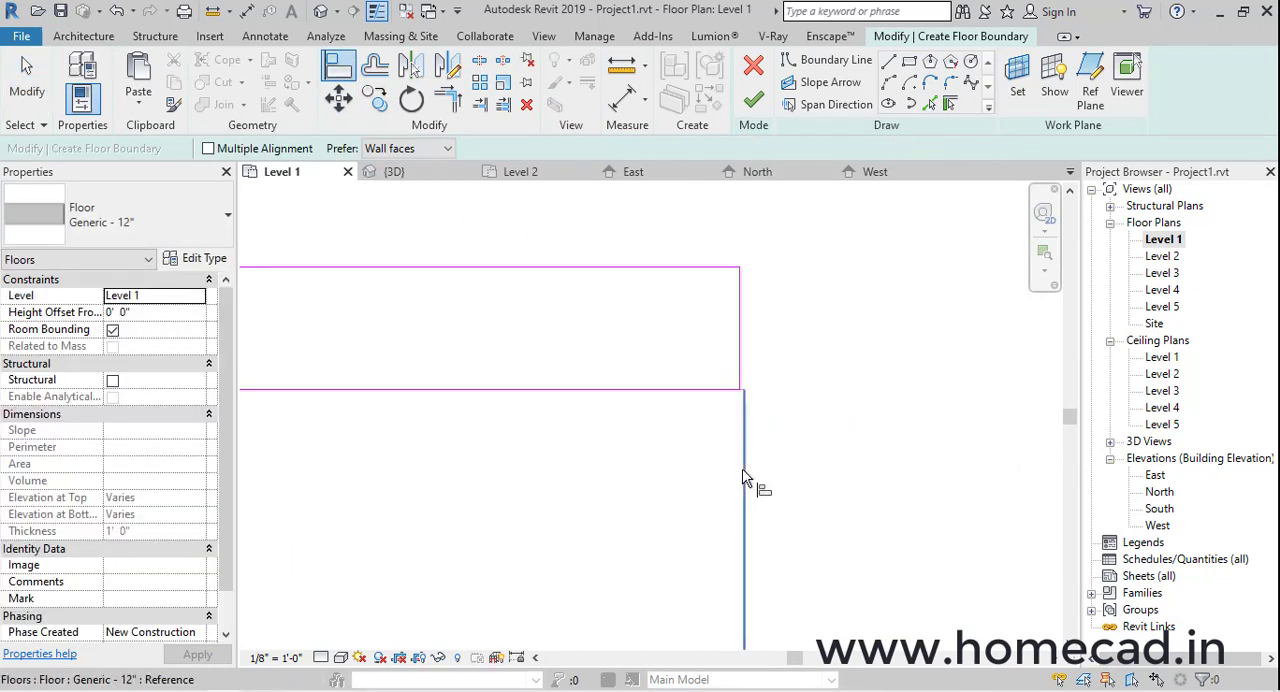
{"action": "left_click", "coordinate": [740, 355]}
{"action": "scroll", "coordinate": [734, 385], "scroll_direction": "down", "scroll_amount": 6}
{"action": "middle_click_drag", "start_coordinate": [671, 400], "coordinate": [799, 412]}
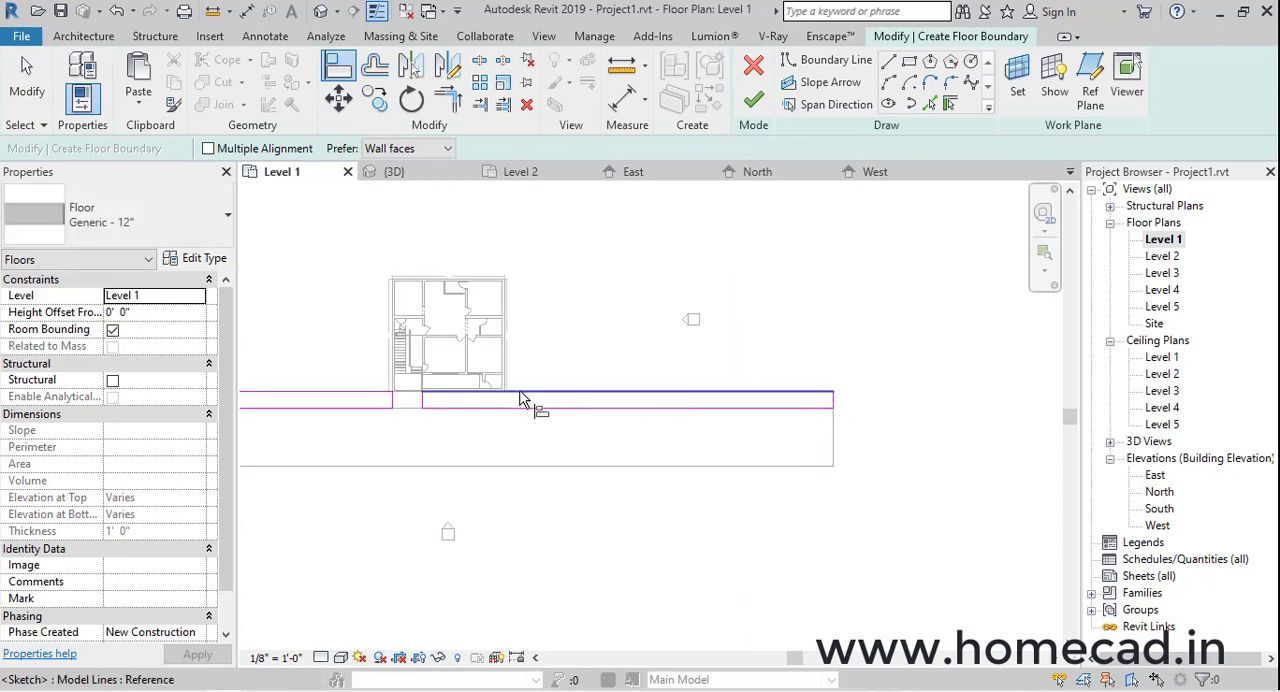
{"action": "scroll", "coordinate": [515, 391], "scroll_direction": "up", "scroll_amount": 2}
{"action": "key", "text": "Escape"}
Copy the paving rectangle on the house's right side to the opposite side of the road
{"action": "scroll", "coordinate": [373, 370], "scroll_direction": "down", "scroll_amount": 2}
{"action": "left_click_drag", "start_coordinate": [362, 354], "coordinate": [856, 460]}
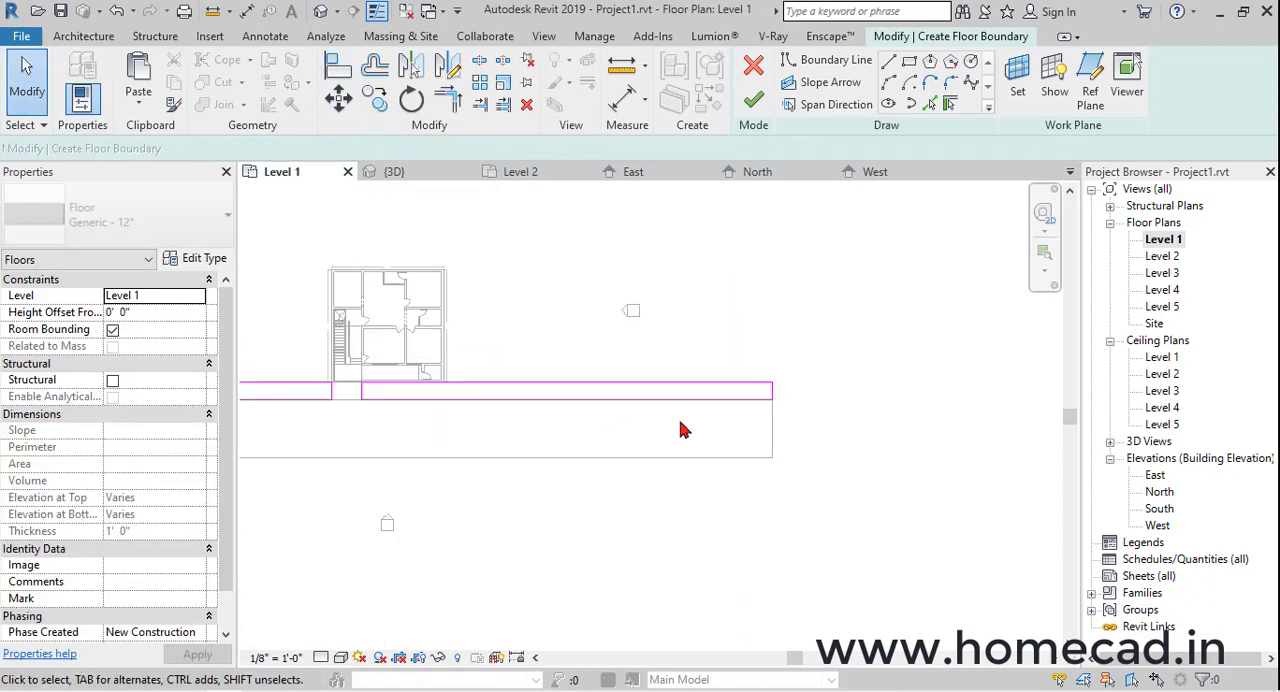
{"action": "left_click_drag", "start_coordinate": [337, 325], "coordinate": [880, 456]}
{"action": "left_click", "coordinate": [375, 98]}
{"action": "scroll", "coordinate": [782, 387], "scroll_direction": "up", "scroll_amount": 2}
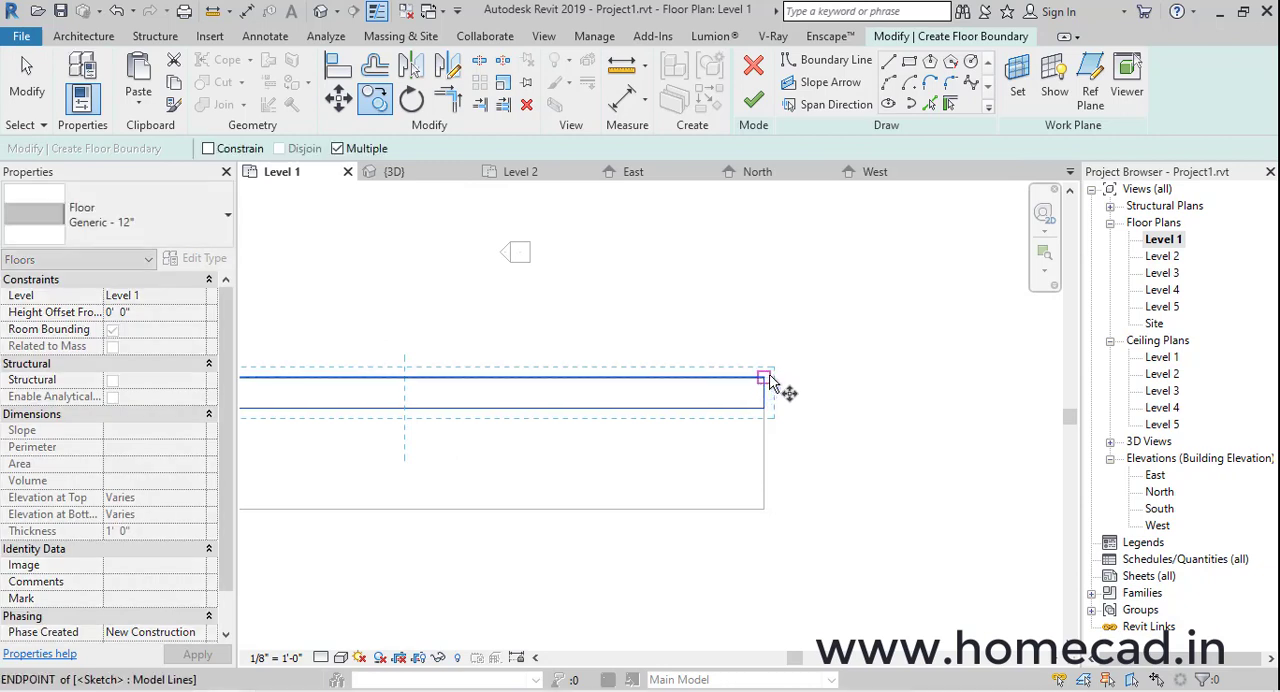
{"action": "left_click", "coordinate": [765, 380]}
{"action": "left_click", "coordinate": [772, 517]}
{"action": "key", "text": "Escape"}
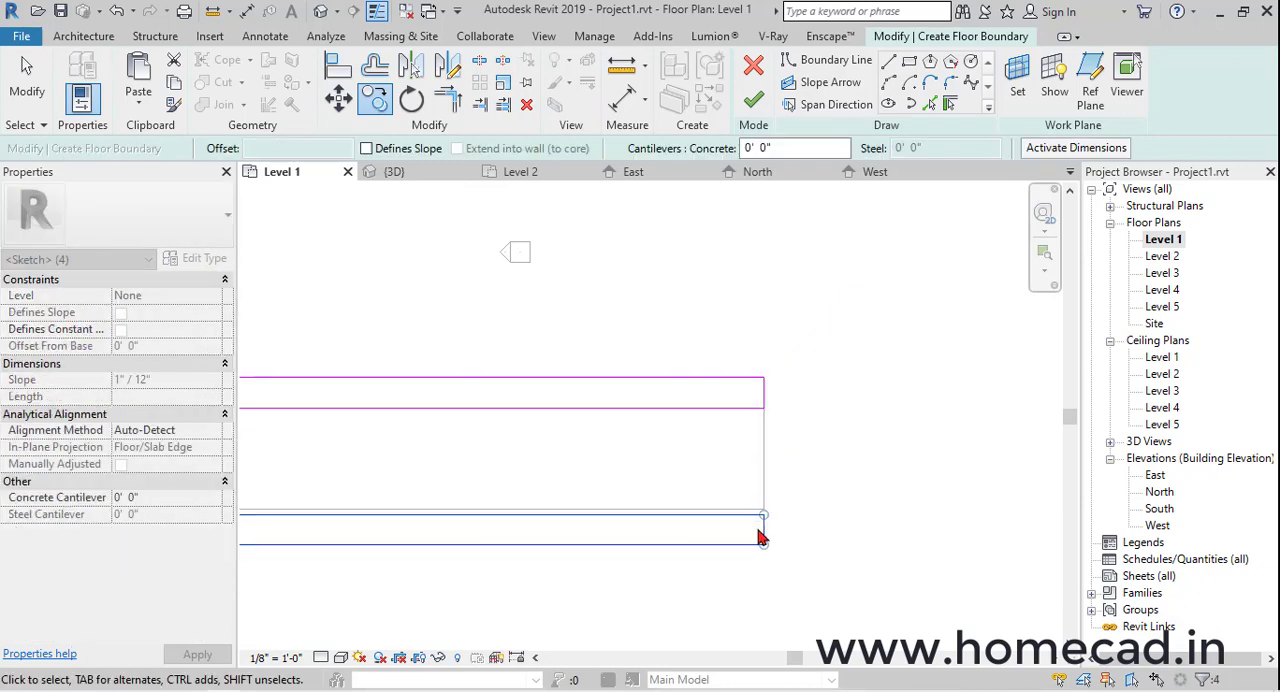
Move the copied rectangle so its upper right corner meets the road's lower right corner
{"action": "scroll", "coordinate": [763, 531], "scroll_direction": "up", "scroll_amount": 2}
{"action": "left_click", "coordinate": [339, 100]}
{"action": "scroll", "coordinate": [740, 466], "scroll_direction": "up", "scroll_amount": 2}
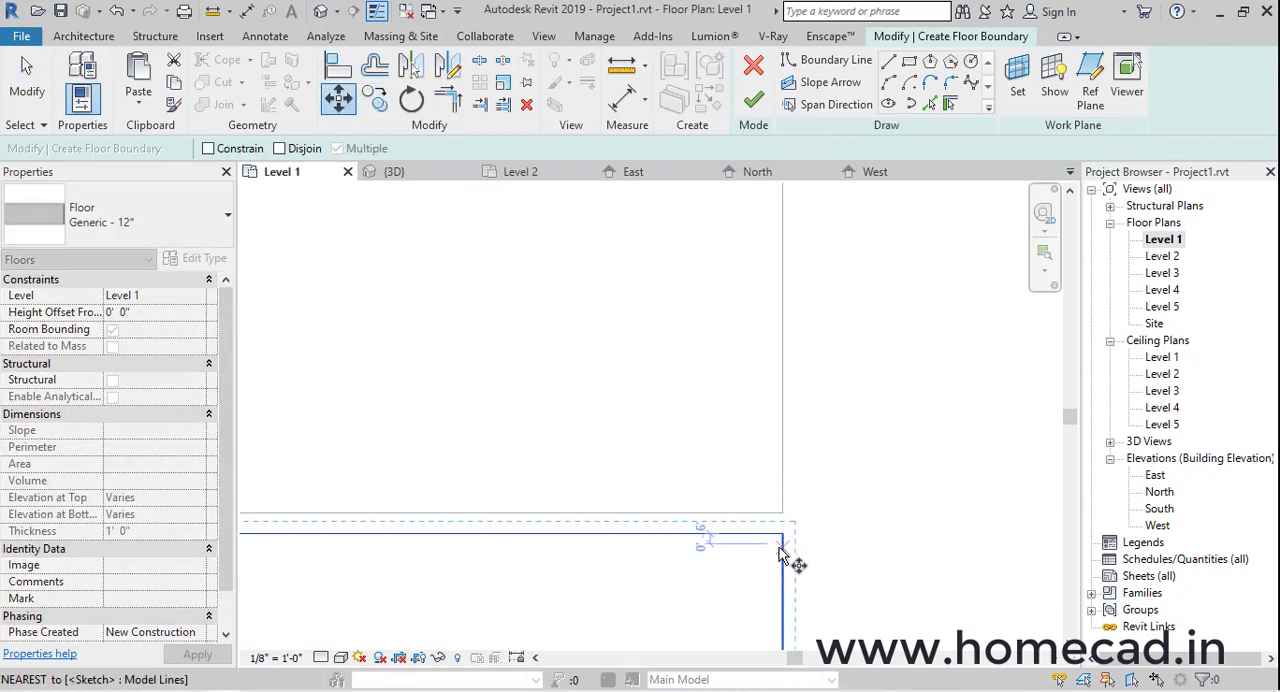
{"action": "left_click", "coordinate": [782, 534]}
{"action": "left_click", "coordinate": [782, 514]}
Align the copied rectangle's left end line with the road's left end so the strip runs the road's full length
{"action": "scroll", "coordinate": [782, 514], "scroll_direction": "down", "scroll_amount": 2}
{"action": "scroll", "coordinate": [709, 476], "scroll_direction": "down", "scroll_amount": 4}
{"action": "middle_click_drag", "start_coordinate": [770, 481], "coordinate": [1186, 523]}
{"action": "key", "text": "Escape"}
{"action": "left_click", "coordinate": [342, 68]}
{"action": "scroll", "coordinate": [536, 526], "scroll_direction": "up", "scroll_amount": 2}
{"action": "left_click", "coordinate": [502, 474]}
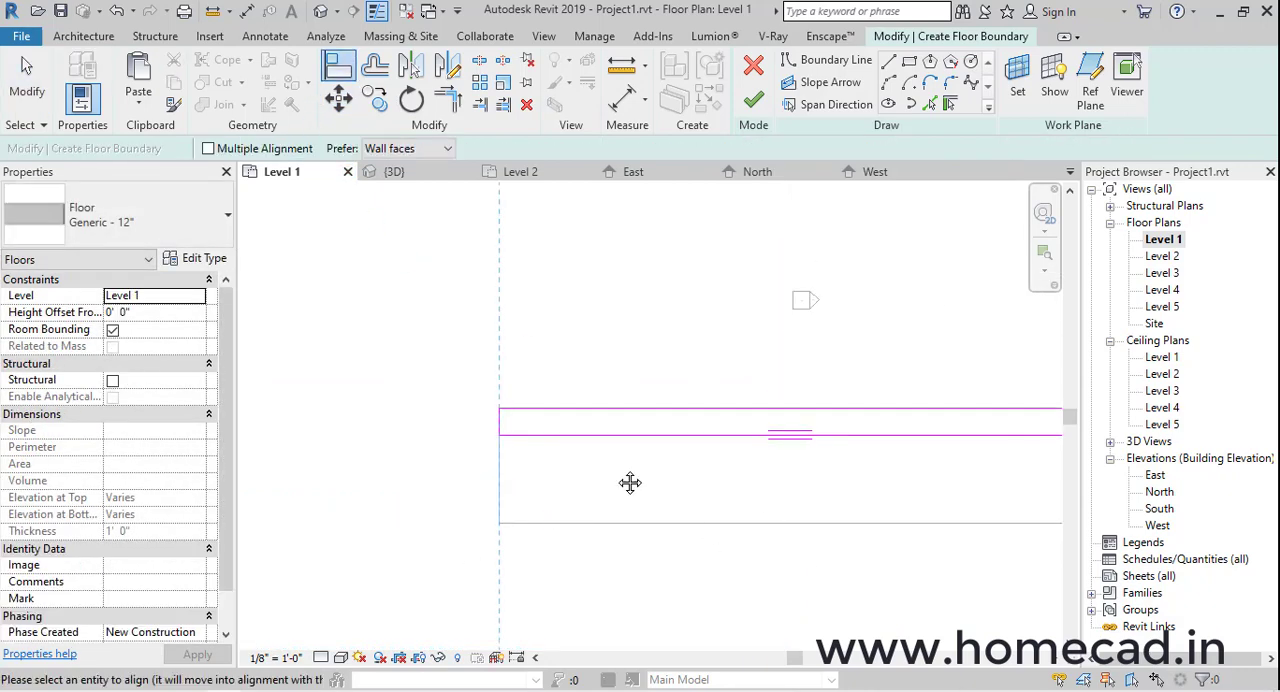
{"action": "middle_click_drag", "start_coordinate": [629, 483], "coordinate": [327, 373]}
{"action": "left_click", "coordinate": [830, 432]}
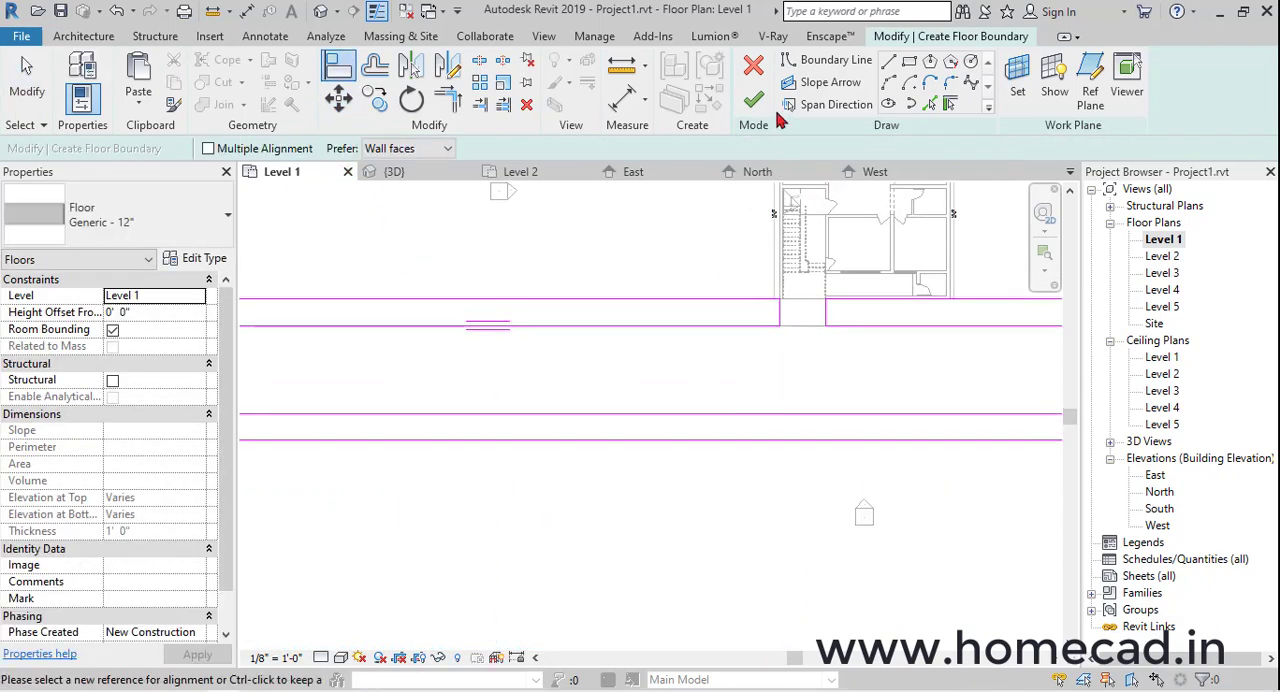
Finish the paving floor and set its height offset from Level 1 to 0' 4" in the 3D view
{"action": "left_click", "coordinate": [753, 98]}
{"action": "left_click", "coordinate": [320, 10]}
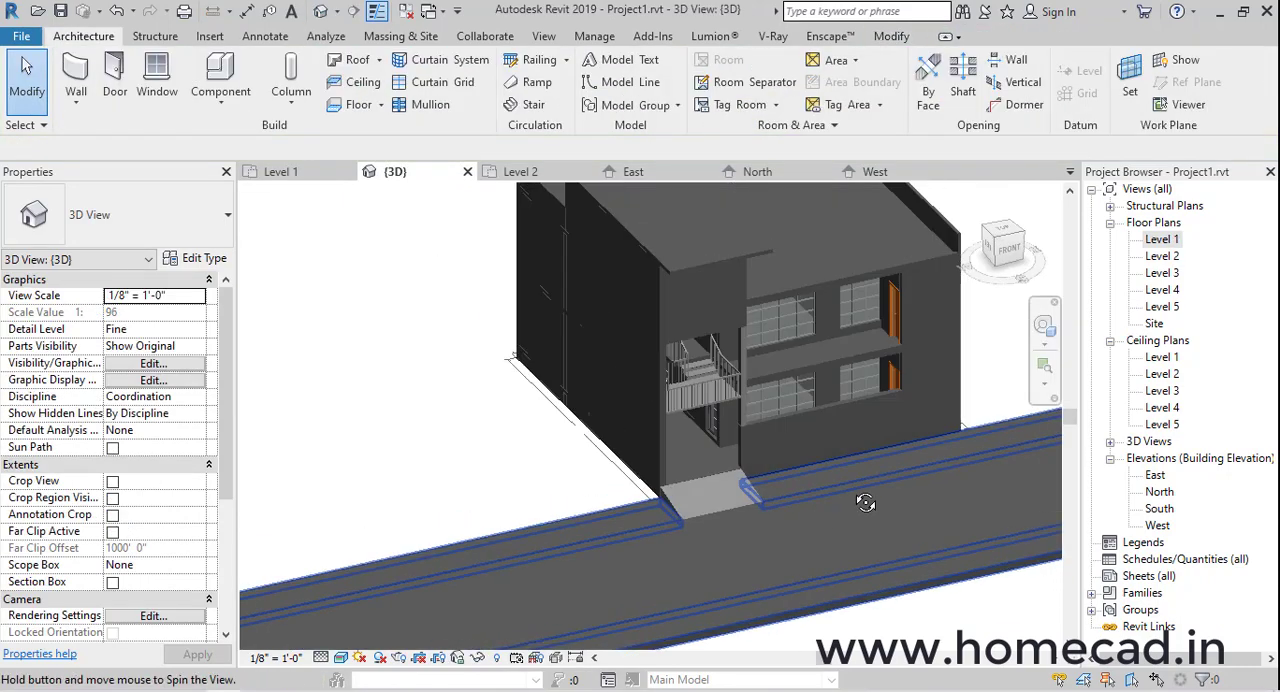
{"action": "scroll", "coordinate": [795, 497], "scroll_direction": "up", "scroll_amount": 5}
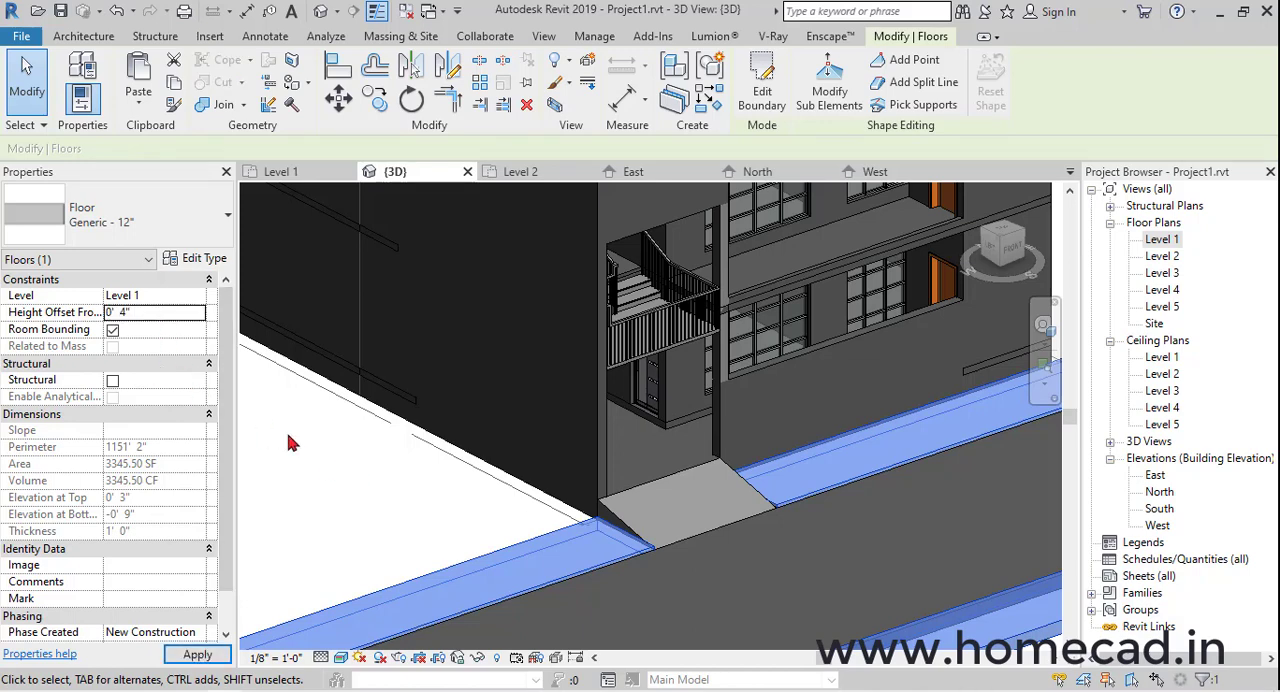
{"action": "left_click", "coordinate": [326, 470]}
Start an in-place model component in the Casework category with the default name
{"action": "scroll", "coordinate": [575, 480], "scroll_direction": "down", "scroll_amount": 2}
{"action": "middle_click_drag", "start_coordinate": [655, 505], "coordinate": [769, 521], "text": "shift"}
{"action": "scroll", "coordinate": [692, 507], "scroll_direction": "up", "scroll_amount": 3}
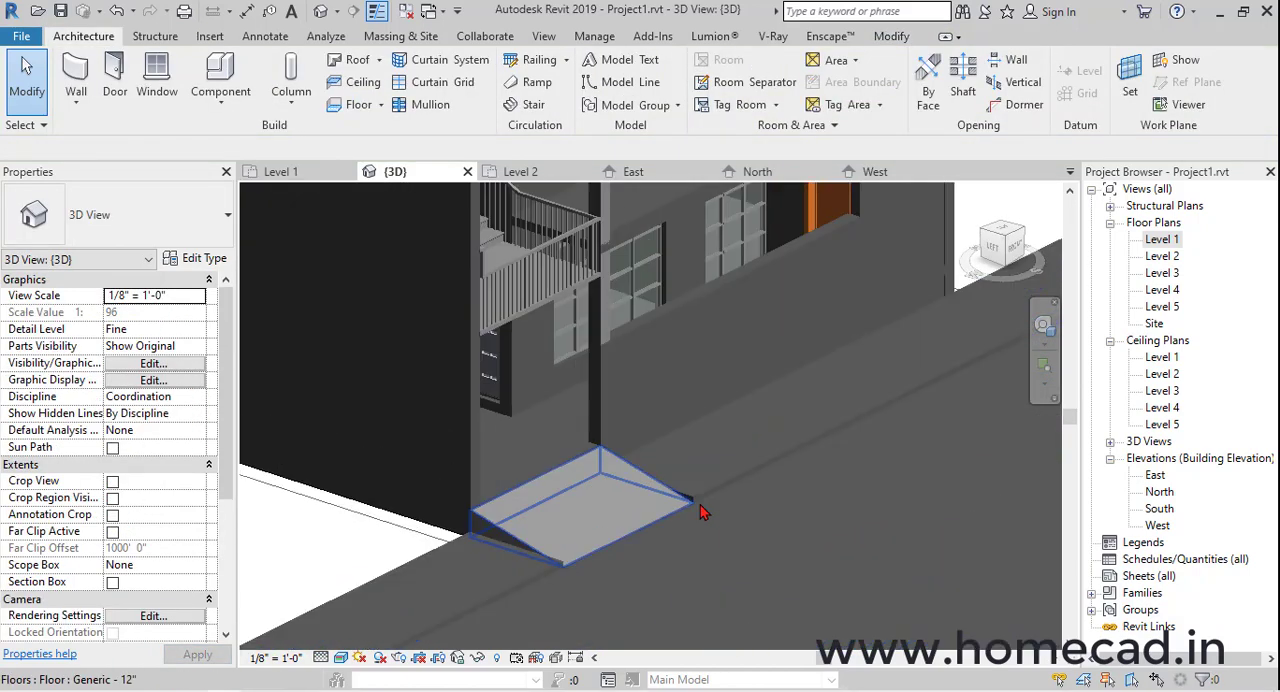
{"action": "scroll", "coordinate": [700, 512], "scroll_direction": "up", "scroll_amount": 5}
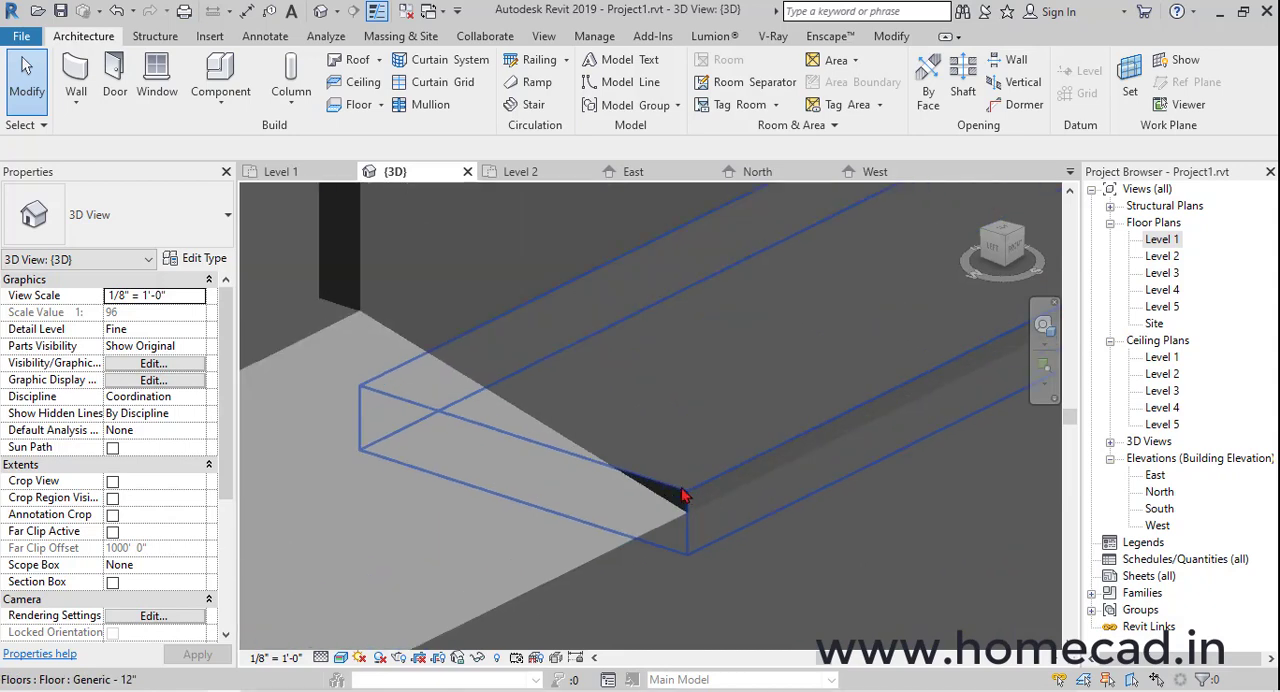
{"action": "left_click", "coordinate": [215, 112]}
{"action": "left_click", "coordinate": [238, 183]}
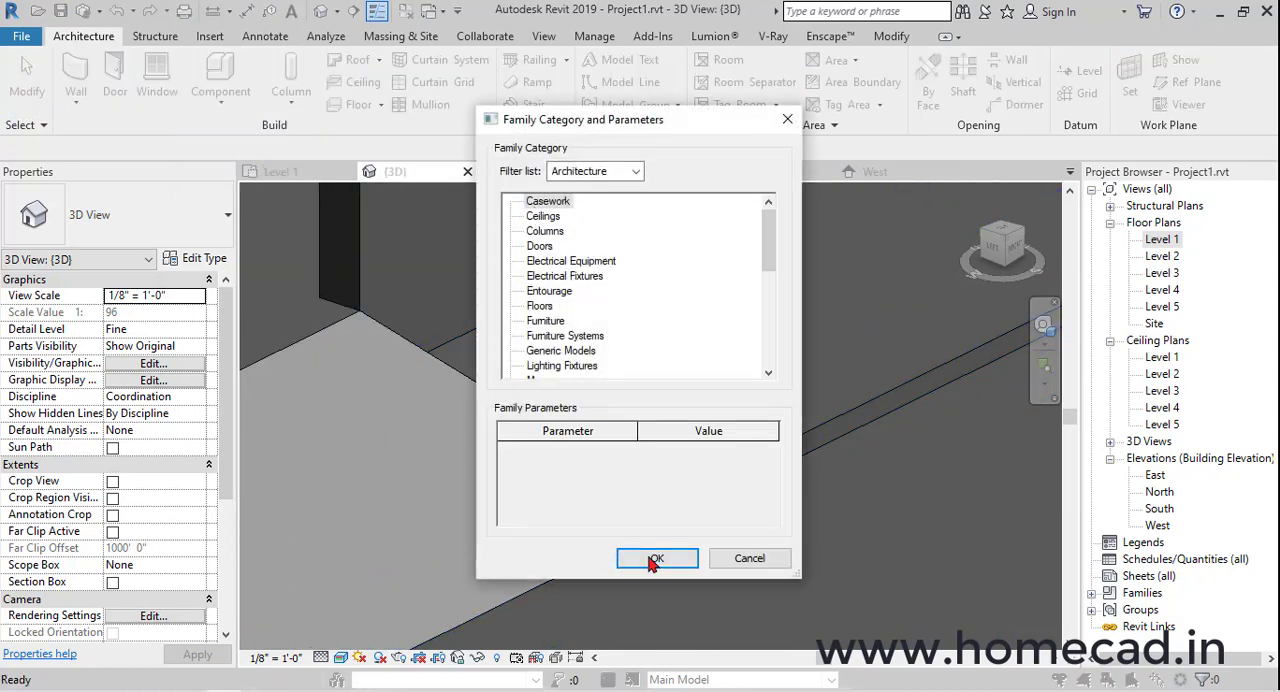
{"action": "left_click", "coordinate": [652, 560]}
{"action": "left_click", "coordinate": [646, 380]}
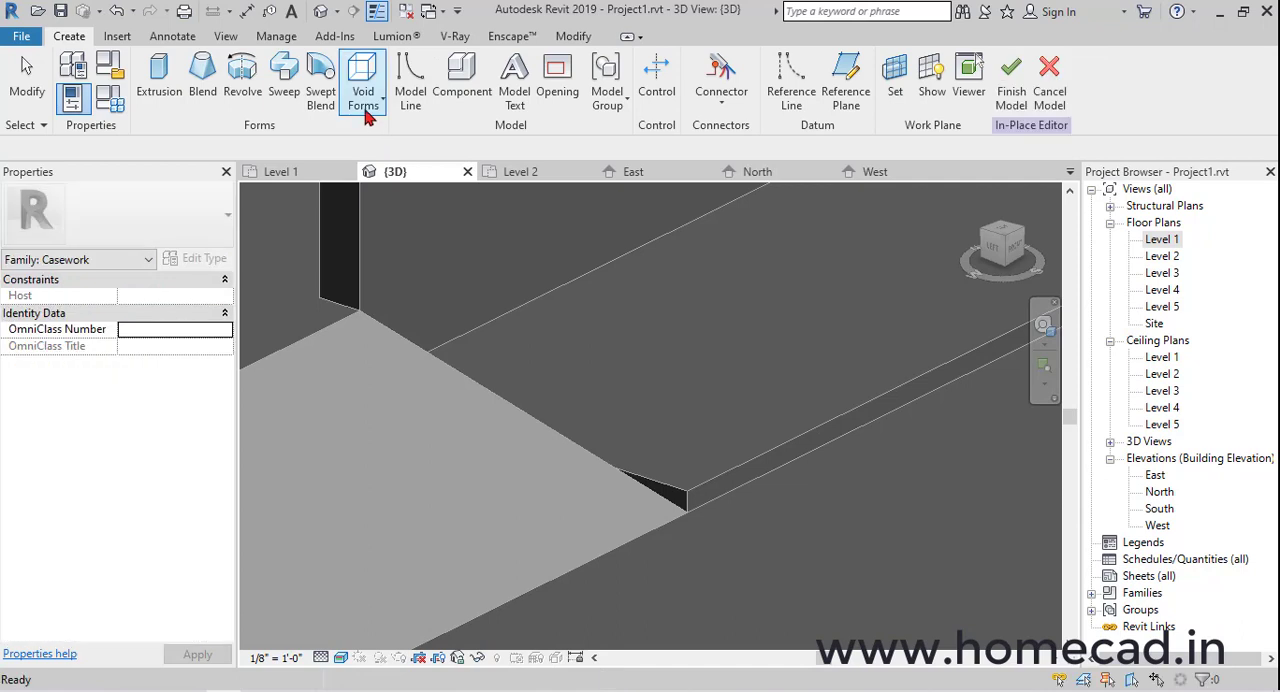
{"action": "left_click", "coordinate": [161, 84]}
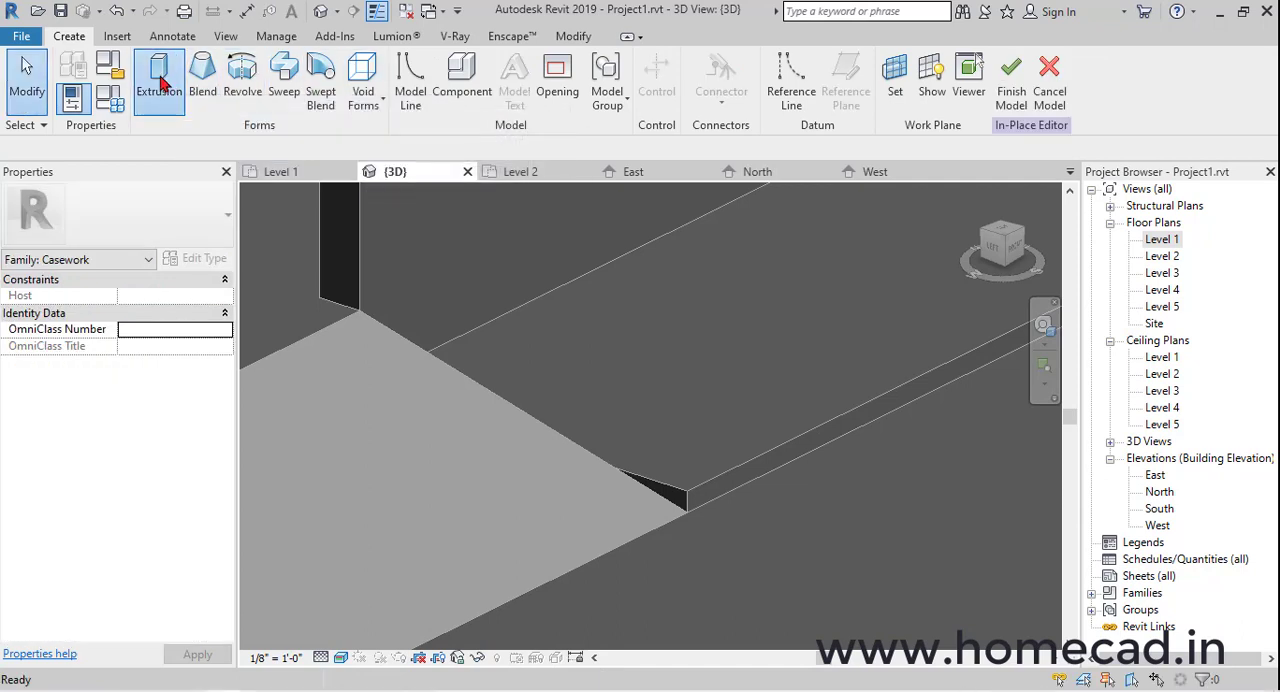
{"action": "left_click", "coordinate": [646, 67]}
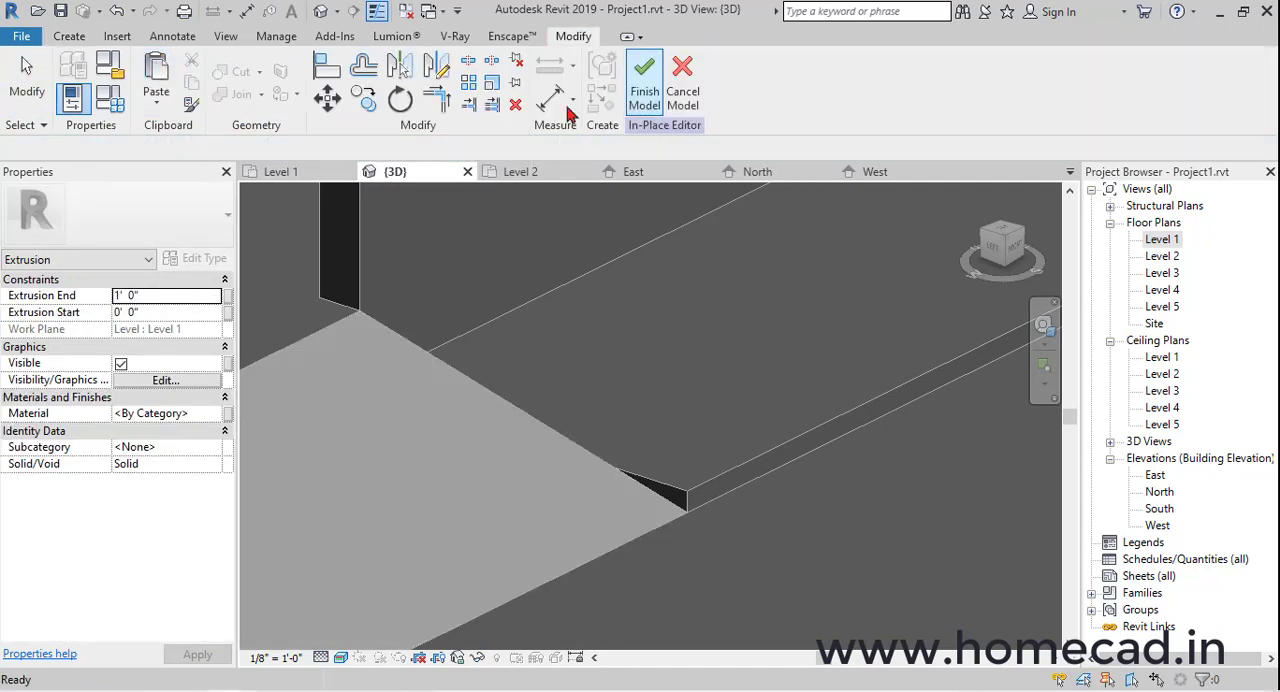
{"action": "left_click", "coordinate": [72, 37]}
Start a void extrusion and pick the left end face of the house-side paving floor as its work plane
{"action": "left_click", "coordinate": [363, 95]}
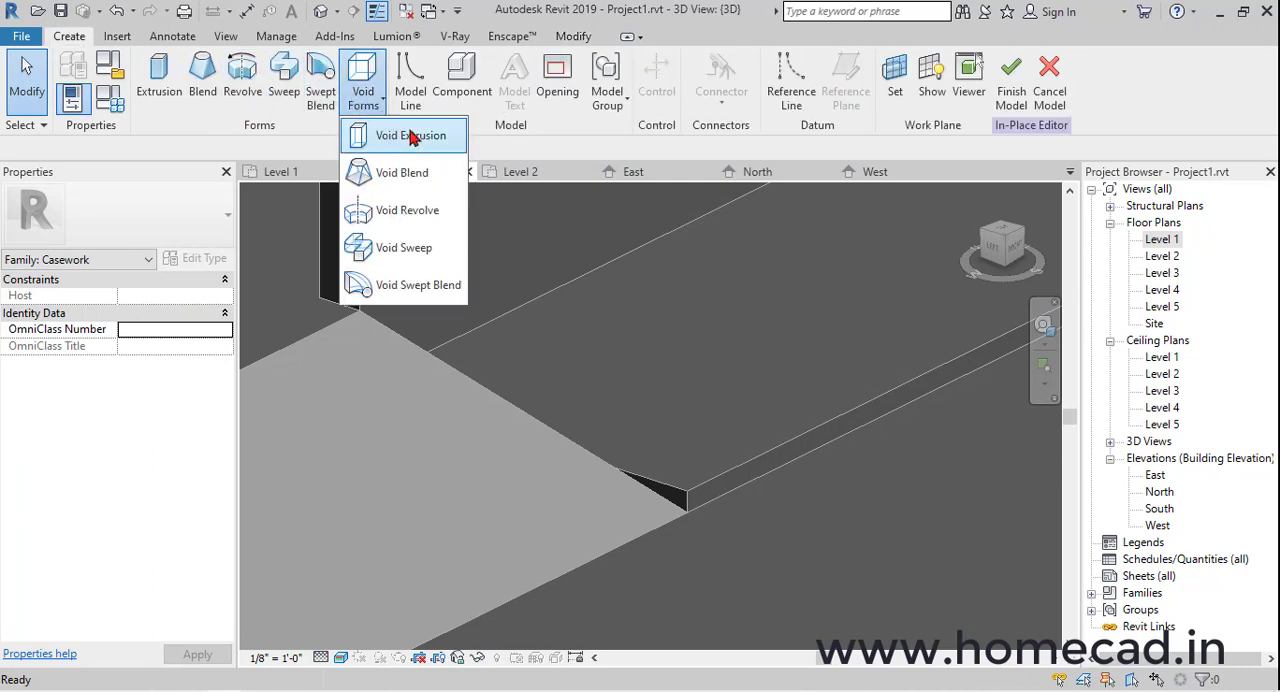
{"action": "left_click", "coordinate": [405, 135]}
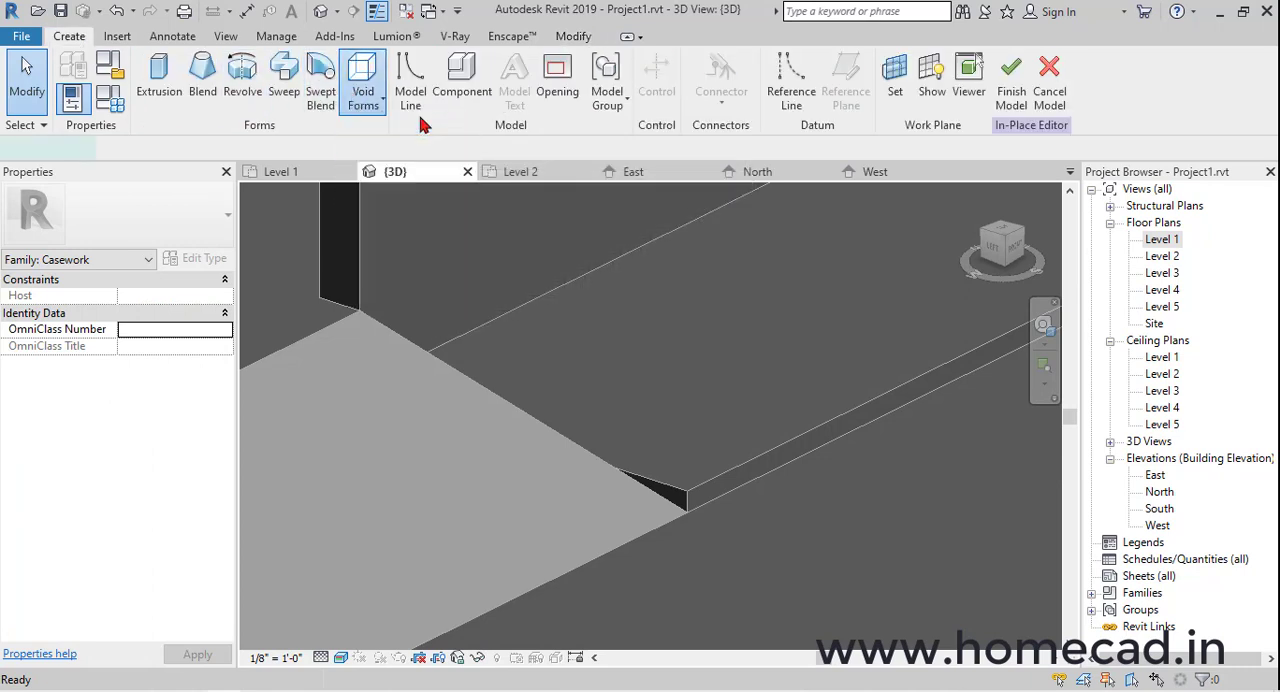
{"action": "left_click", "coordinate": [808, 96]}
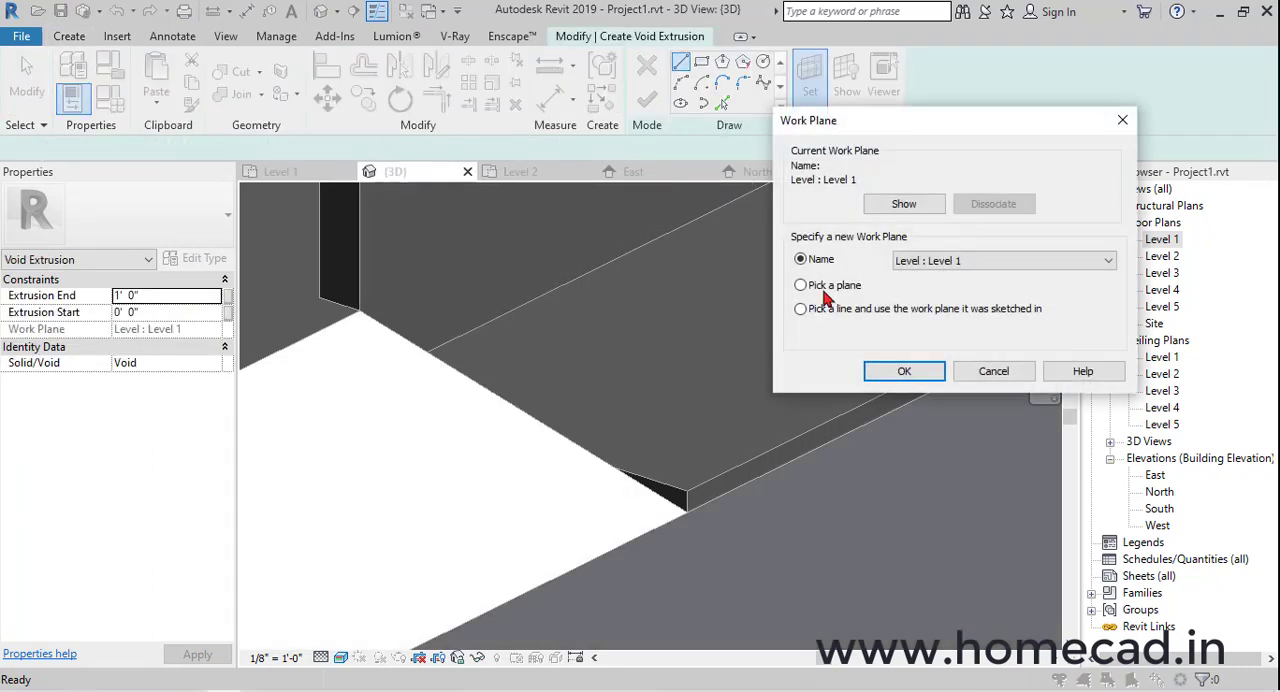
{"action": "left_click", "coordinate": [826, 287]}
{"action": "left_click", "coordinate": [922, 380]}
{"action": "scroll", "coordinate": [683, 423], "scroll_direction": "down", "scroll_amount": 6}
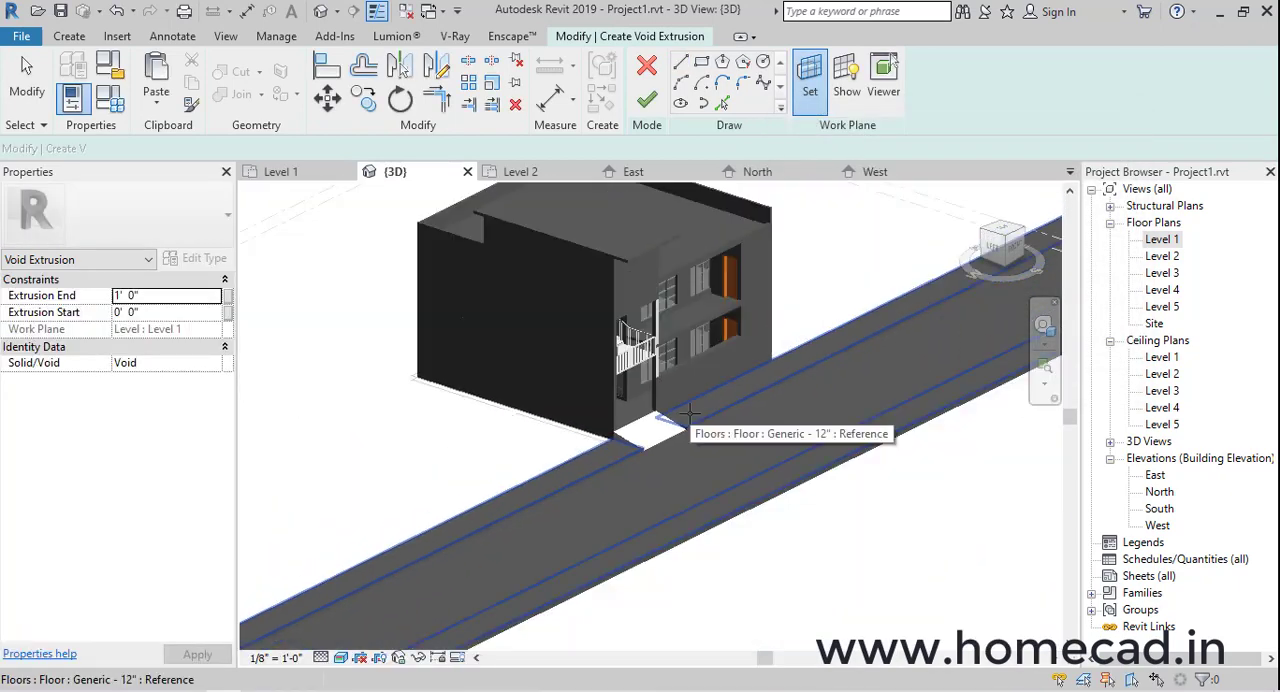
{"action": "middle_click_drag", "start_coordinate": [669, 445], "coordinate": [948, 286]}
{"action": "scroll", "coordinate": [370, 572], "scroll_direction": "up", "scroll_amount": 2}
{"action": "scroll", "coordinate": [400, 559], "scroll_direction": "up", "scroll_amount": 4}
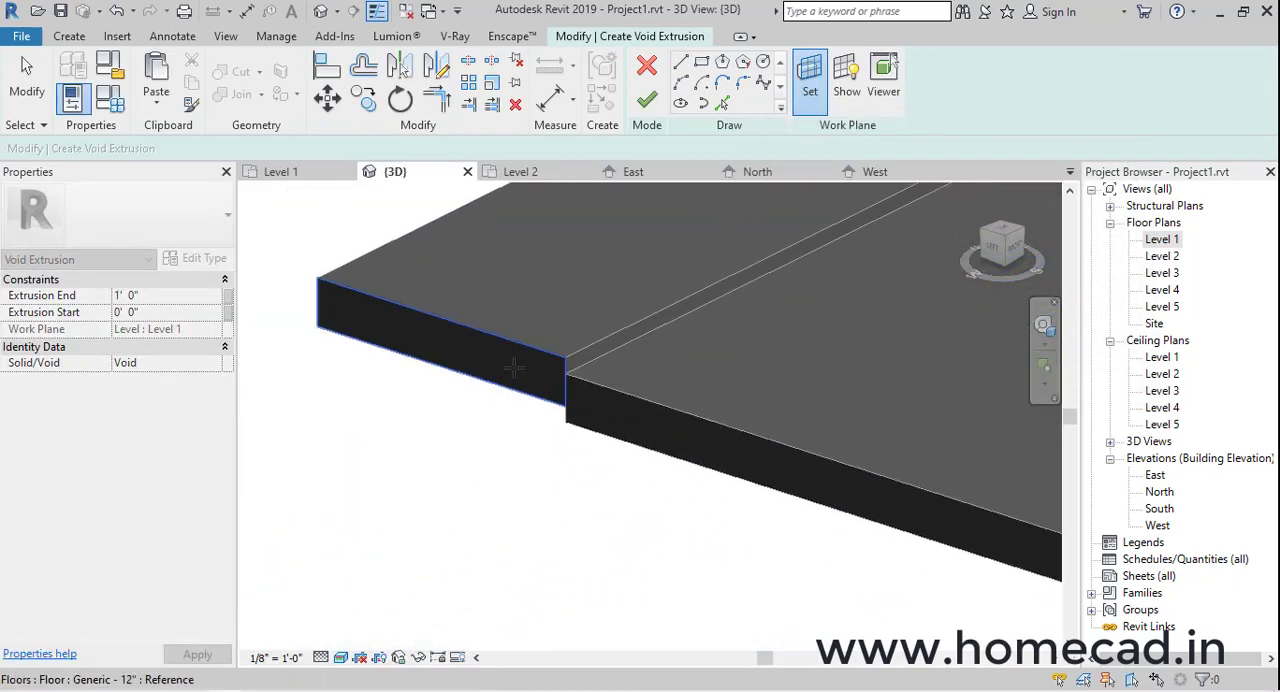
{"action": "left_click", "coordinate": [514, 367]}
Sketch a corner-rounding profile at the paving's road-side top edge: 4" vertical line, about 4" horizontal line, and a closing arc
{"action": "left_click", "coordinate": [993, 252]}
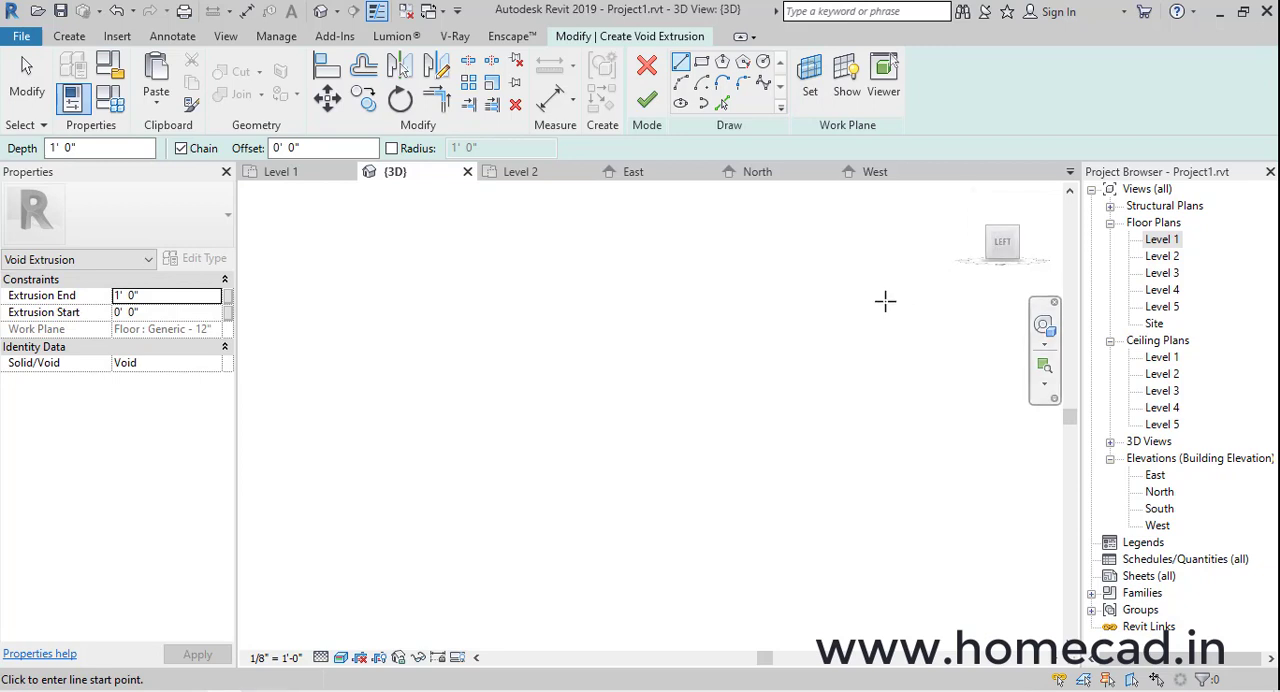
{"action": "scroll", "coordinate": [697, 409], "scroll_direction": "up", "scroll_amount": 5}
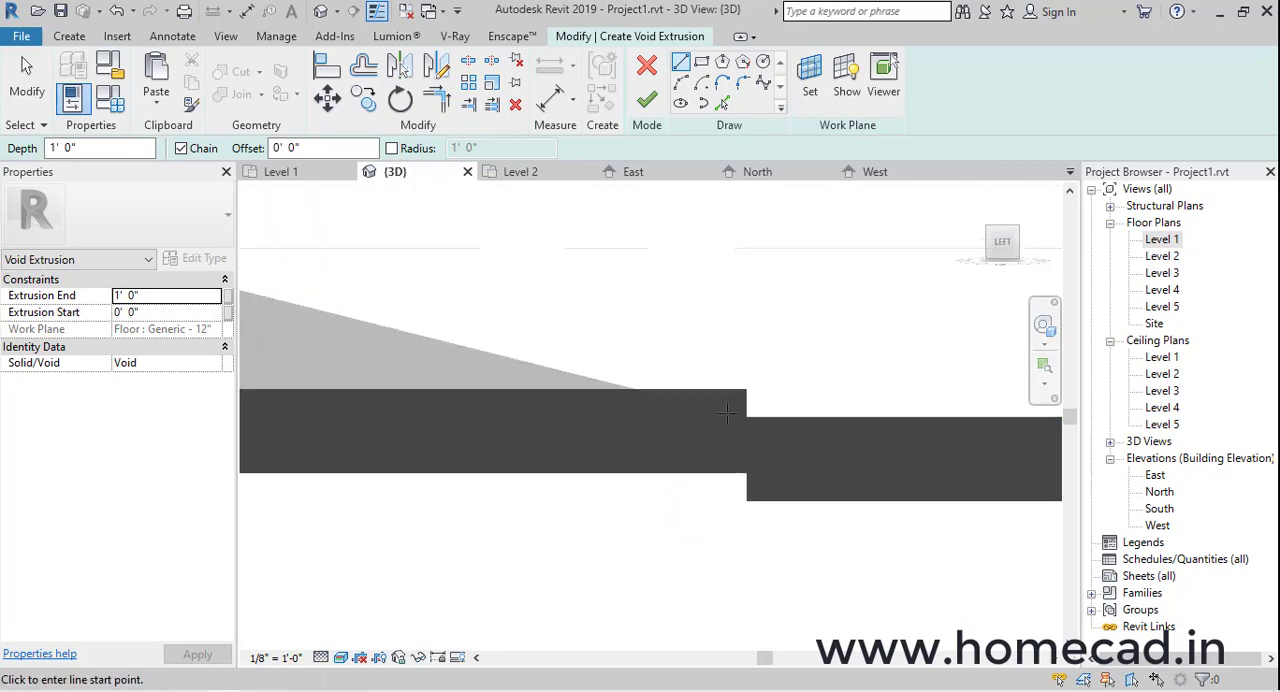
{"action": "scroll", "coordinate": [740, 415], "scroll_direction": "up", "scroll_amount": 3}
{"action": "left_click", "coordinate": [786, 426]}
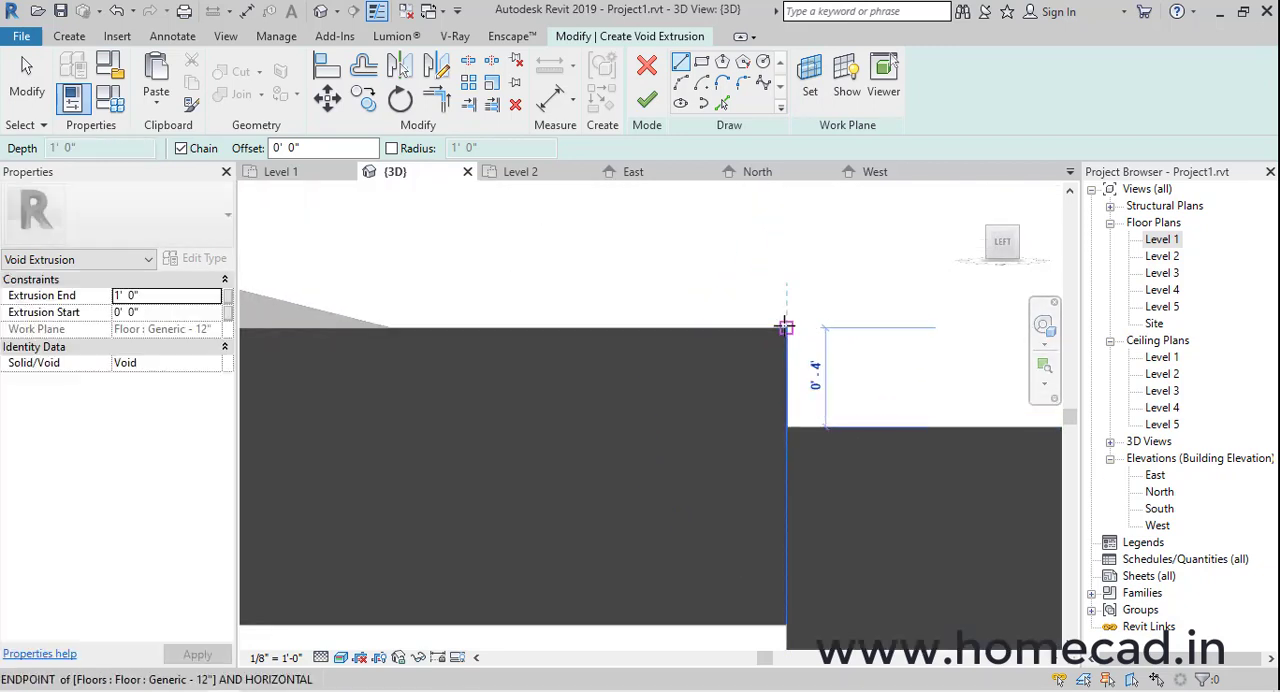
{"action": "left_click", "coordinate": [786, 326]}
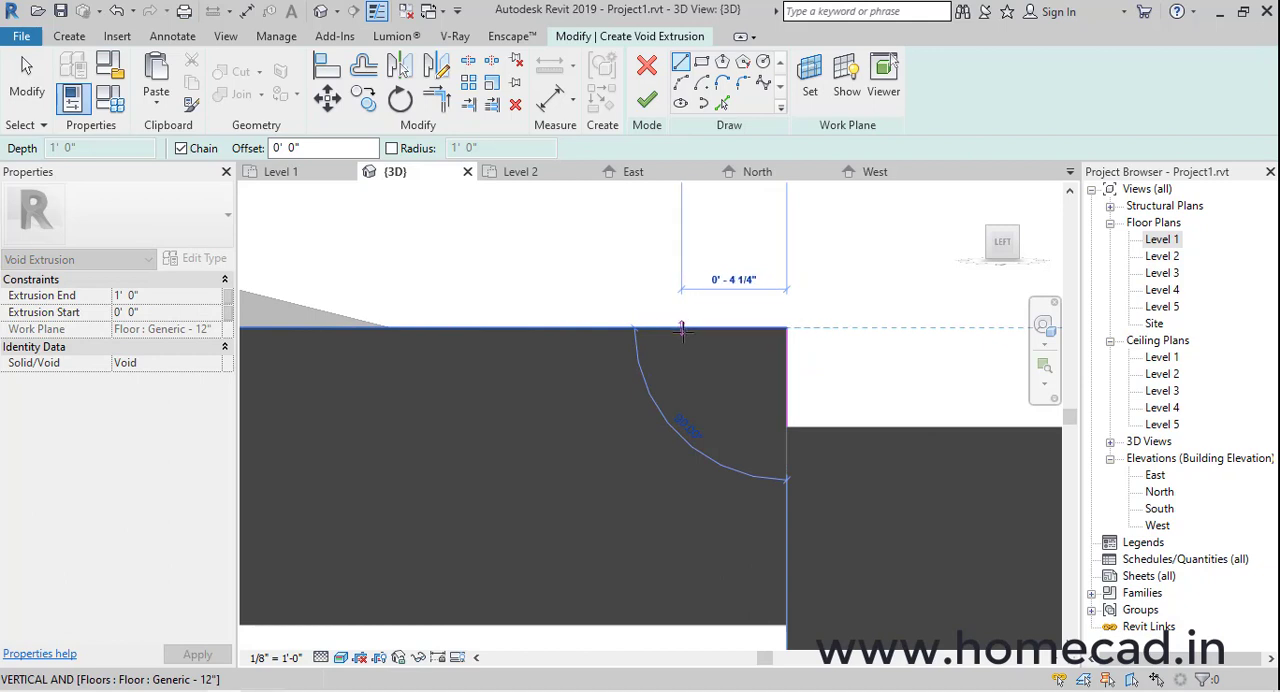
{"action": "left_click", "coordinate": [686, 328]}
{"action": "left_click", "coordinate": [679, 82]}
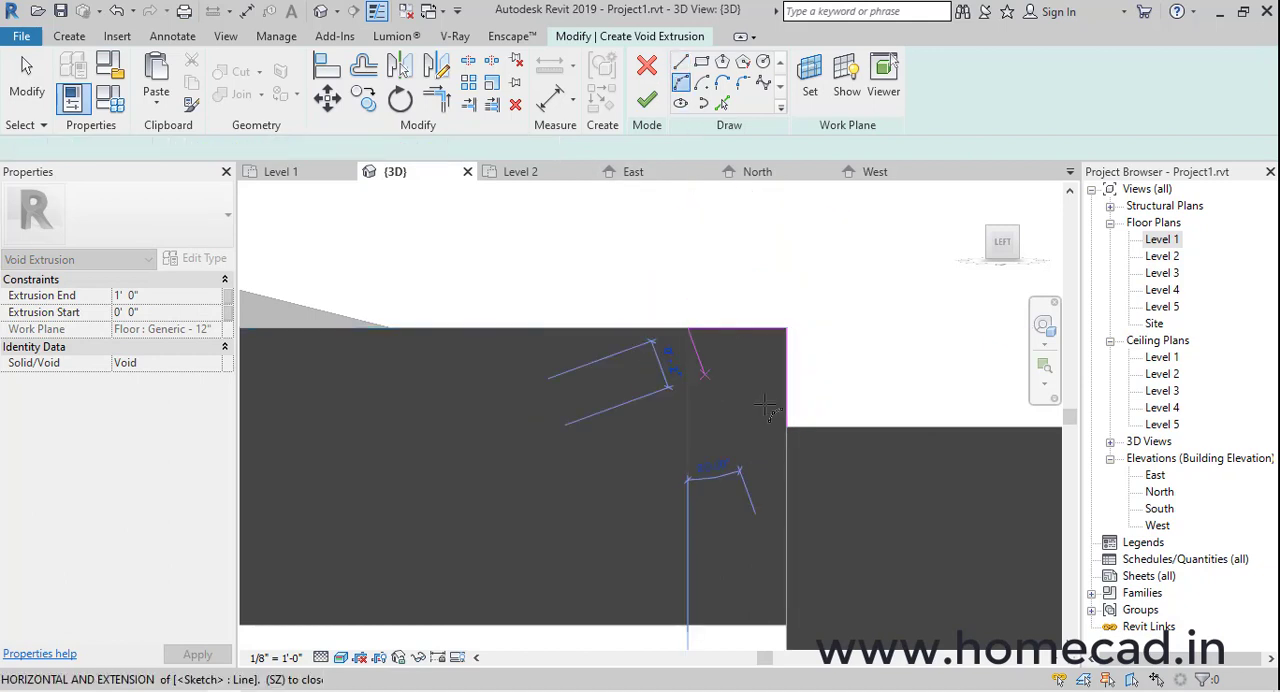
{"action": "left_click", "coordinate": [786, 426]}
{"action": "left_click", "coordinate": [777, 377]}
{"action": "key", "text": "Escape"}
{"action": "key", "text": "Escape"}
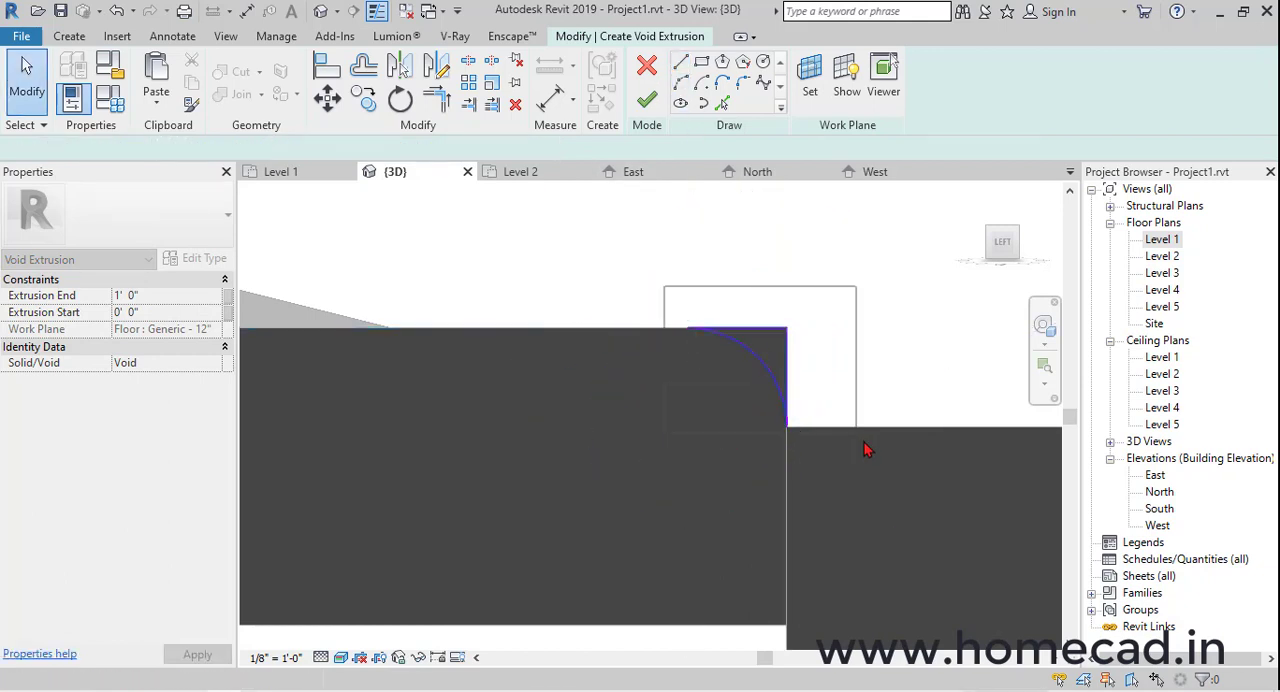
Mirror a copy of the rounding profile about the road's midpoint onto the opposite paving edge and finish the void extrusion
{"action": "left_click", "coordinate": [432, 76]}
{"action": "scroll", "coordinate": [553, 342], "scroll_direction": "down", "scroll_amount": 8}
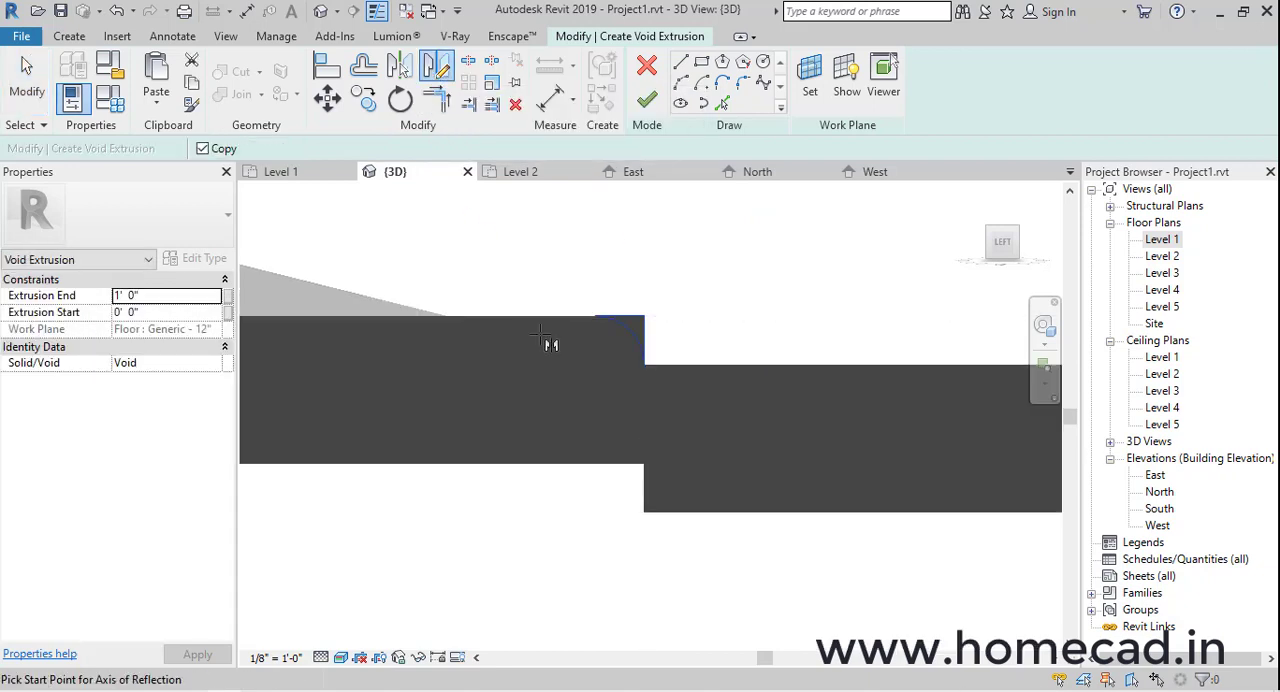
{"action": "scroll", "coordinate": [663, 362], "scroll_direction": "down", "scroll_amount": 2}
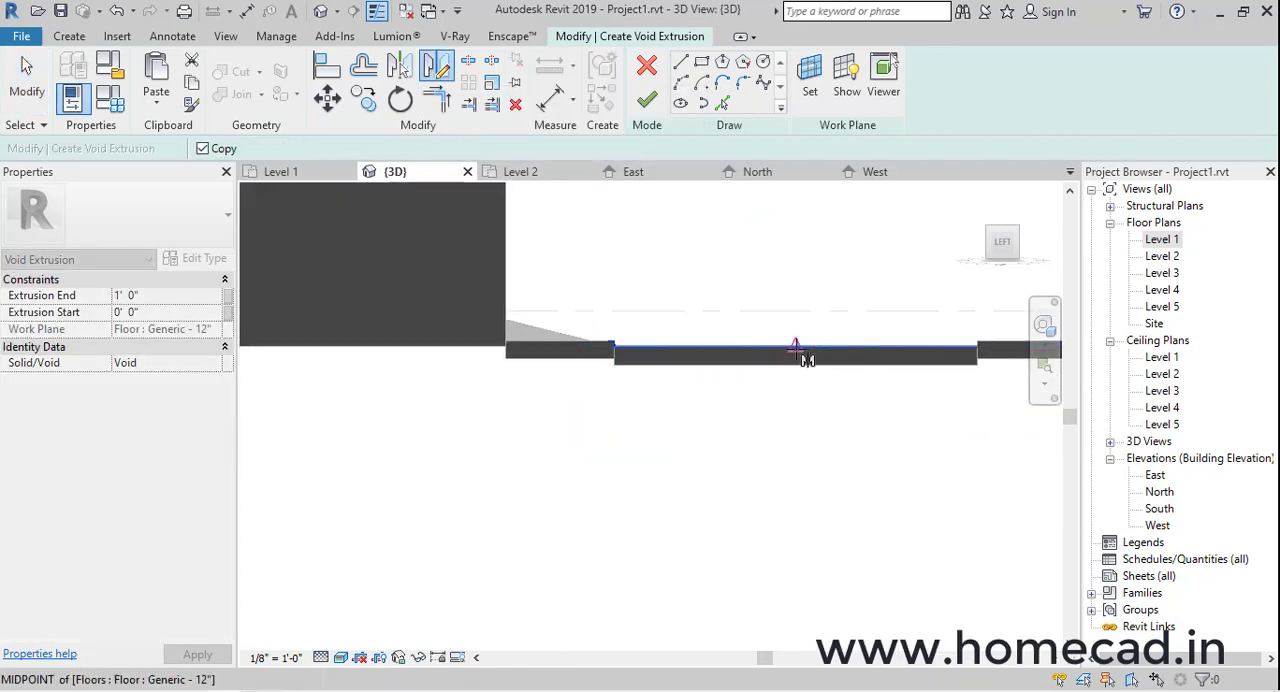
{"action": "left_click", "coordinate": [797, 347]}
{"action": "left_click", "coordinate": [797, 306]}
{"action": "scroll", "coordinate": [990, 350], "scroll_direction": "up", "scroll_amount": 5}
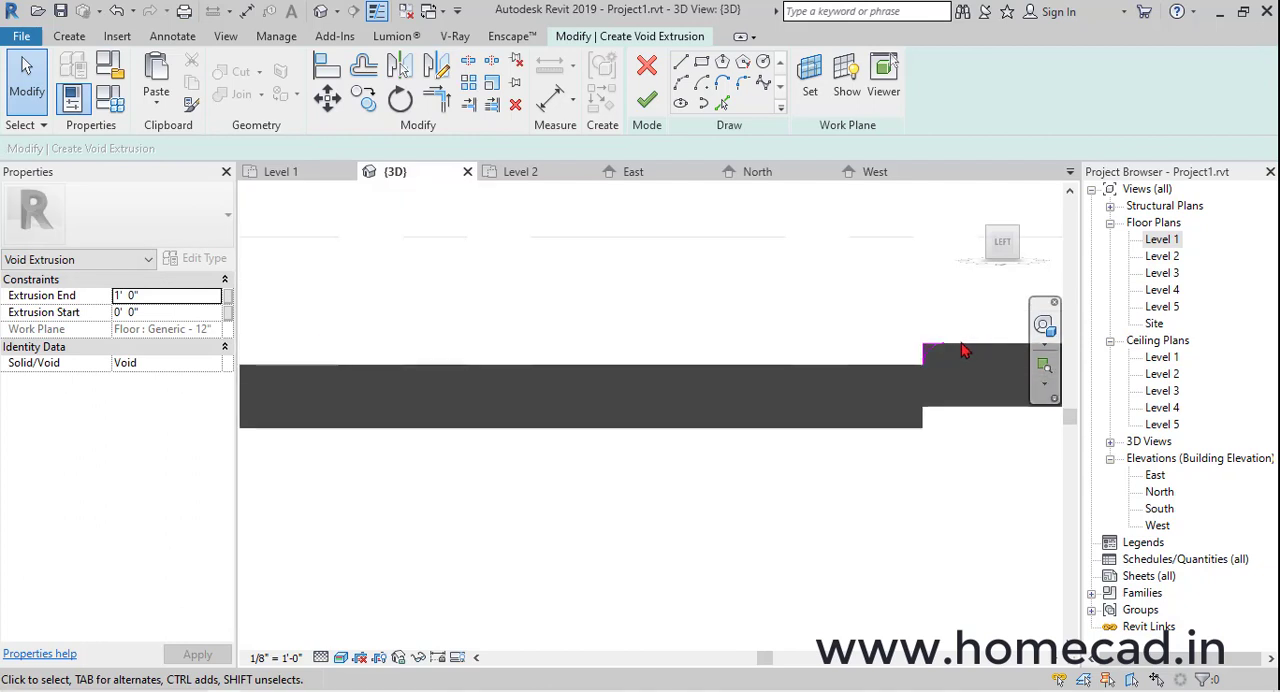
{"action": "scroll", "coordinate": [950, 357], "scroll_direction": "down", "scroll_amount": 3}
{"action": "left_click", "coordinate": [646, 100]}
Align the void extrusion's free end with the far end face of the paving so it runs the full road length
{"action": "middle_click_drag", "start_coordinate": [686, 423], "coordinate": [735, 500], "text": "shift"}
{"action": "scroll", "coordinate": [653, 370], "scroll_direction": "up", "scroll_amount": 6}
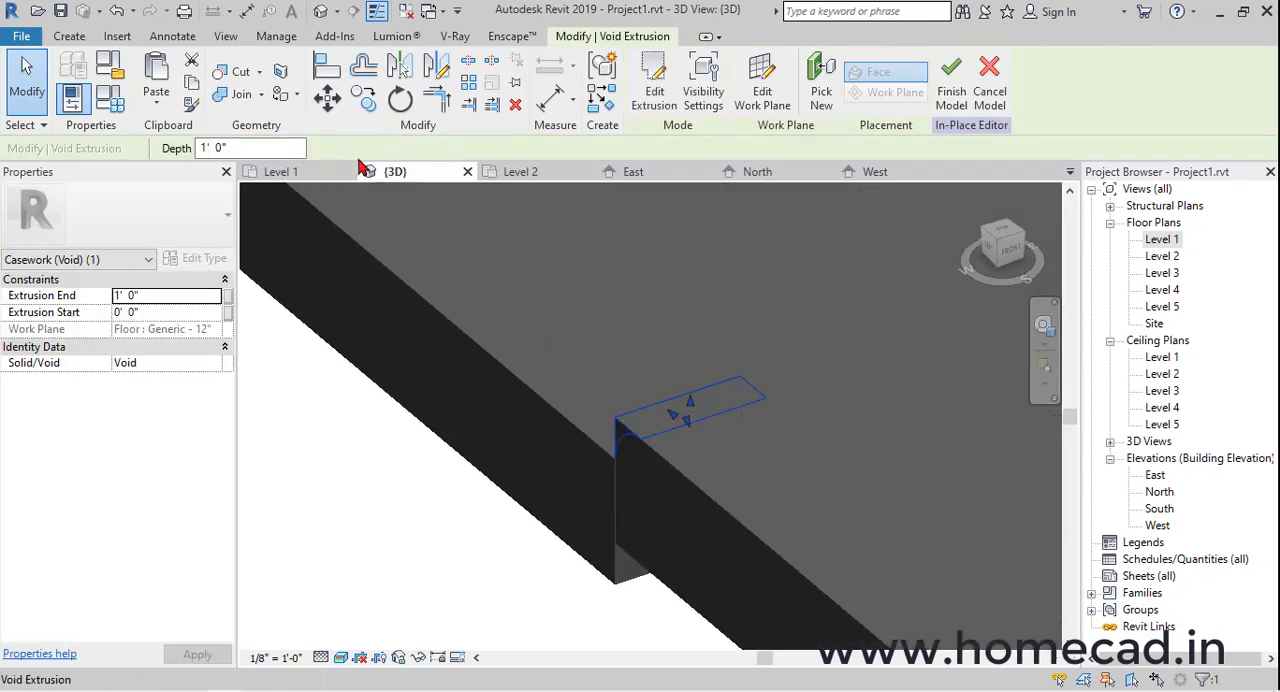
{"action": "key", "text": "Escape"}
{"action": "scroll", "coordinate": [480, 445], "scroll_direction": "down", "scroll_amount": 8}
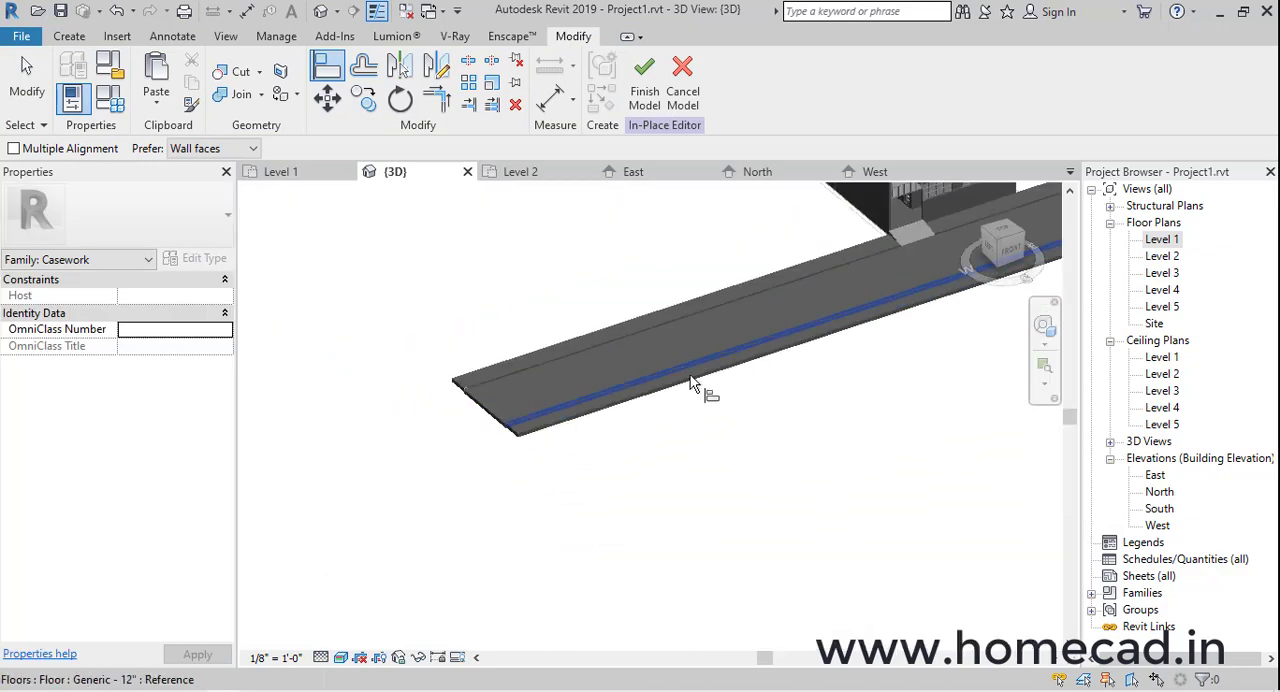
{"action": "scroll", "coordinate": [700, 330], "scroll_direction": "up", "scroll_amount": 5}
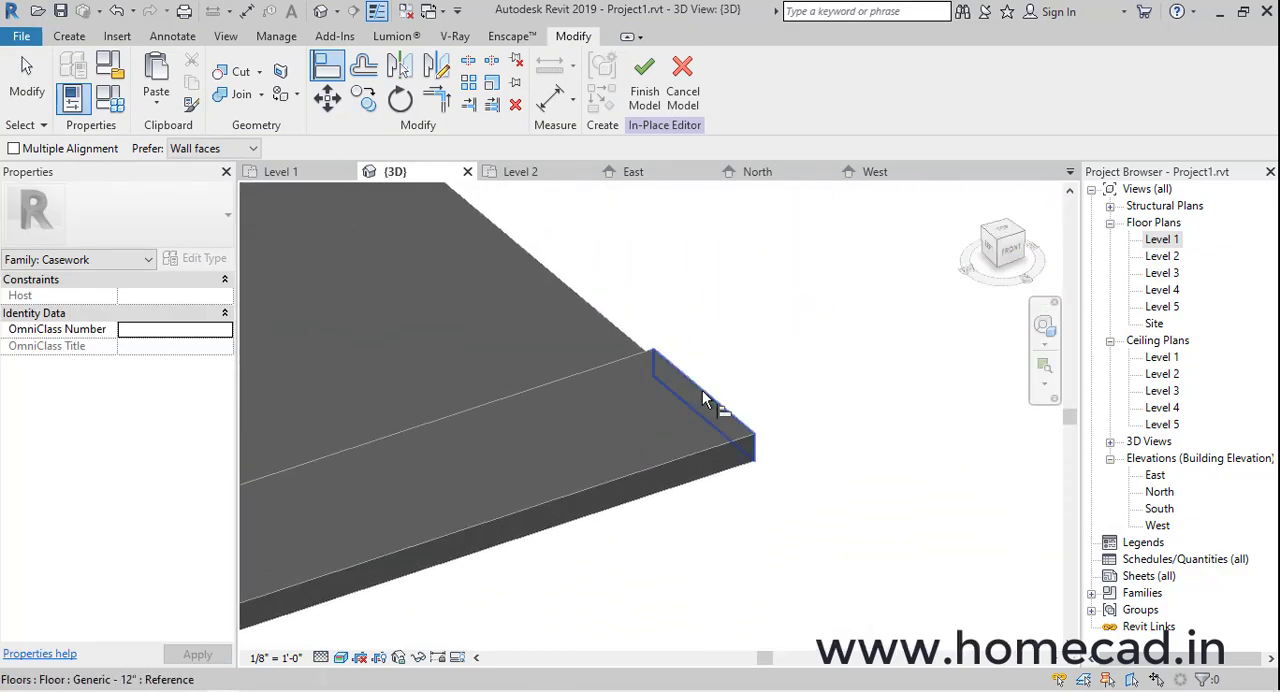
{"action": "scroll", "coordinate": [705, 395], "scroll_direction": "down", "scroll_amount": 5}
{"action": "scroll", "coordinate": [458, 478], "scroll_direction": "up", "scroll_amount": 5}
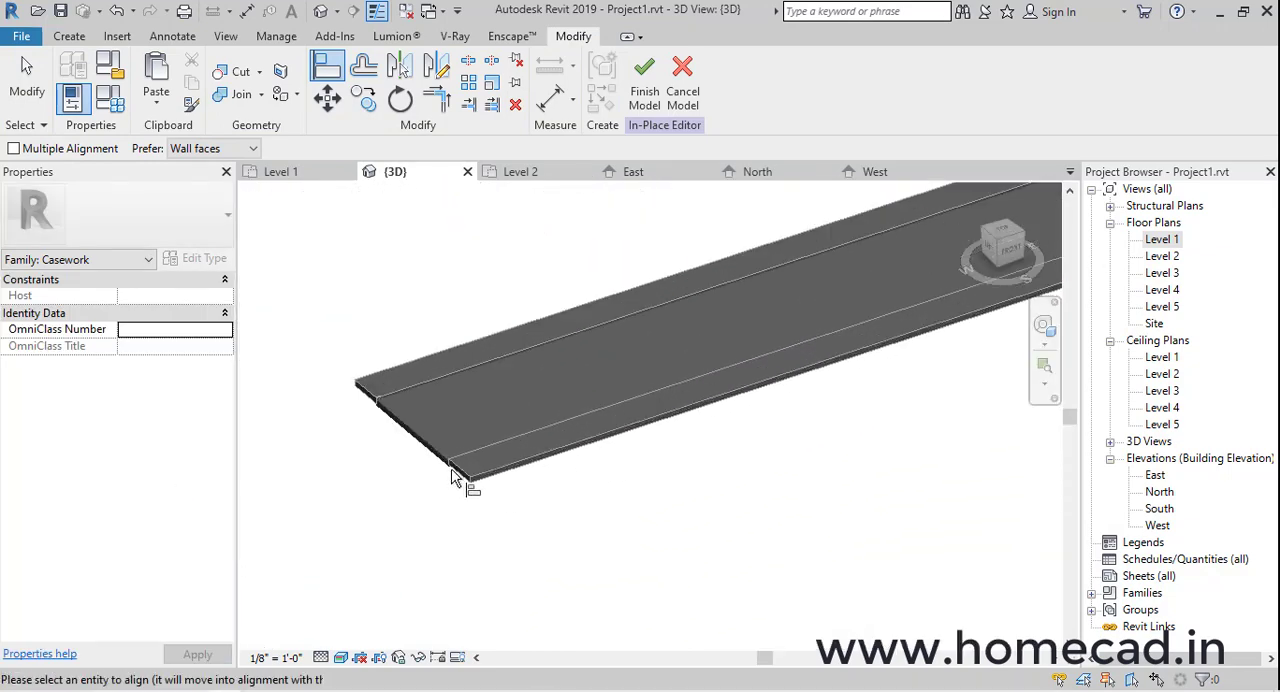
{"action": "scroll", "coordinate": [460, 450], "scroll_direction": "up", "scroll_amount": 3}
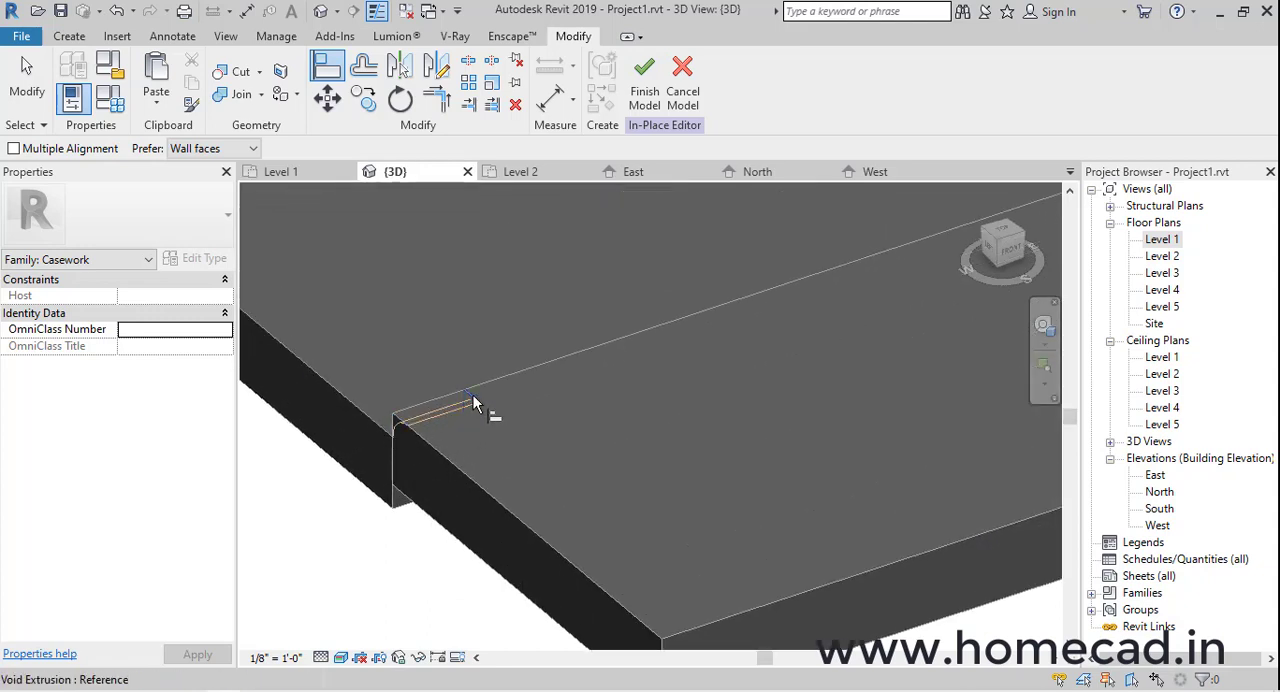
{"action": "scroll", "coordinate": [473, 400], "scroll_direction": "up", "scroll_amount": 4}
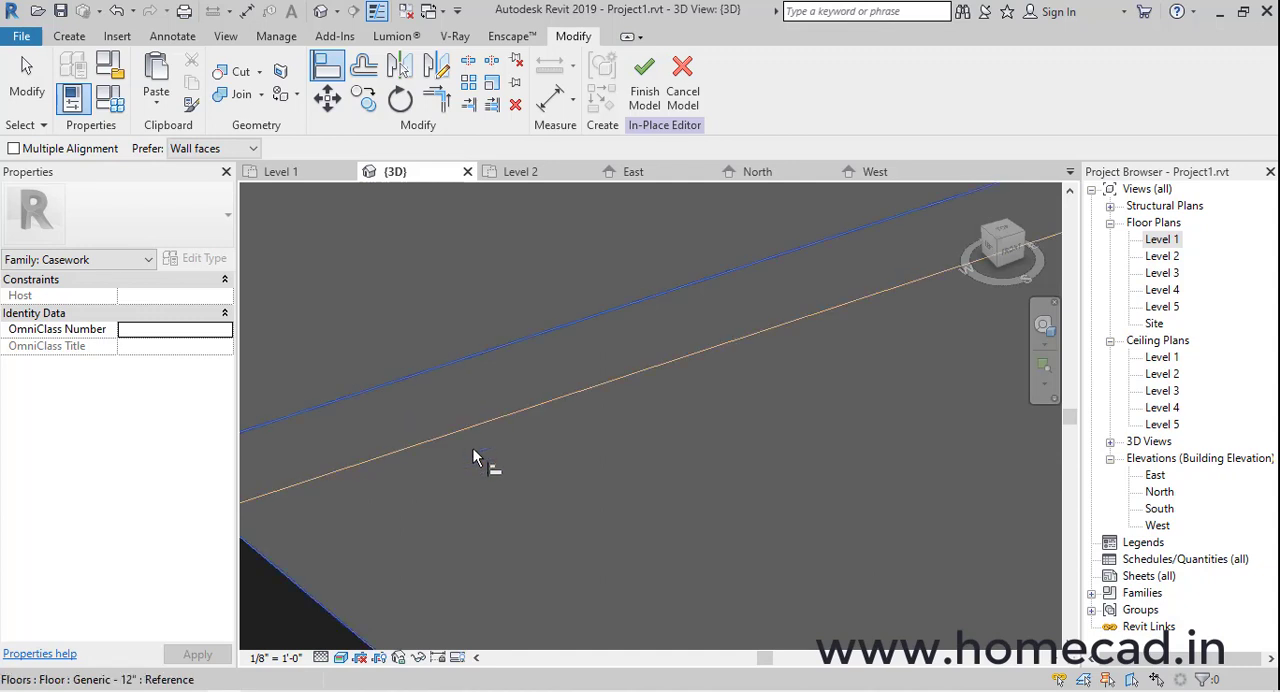
{"action": "scroll", "coordinate": [474, 458], "scroll_direction": "down", "scroll_amount": 8}
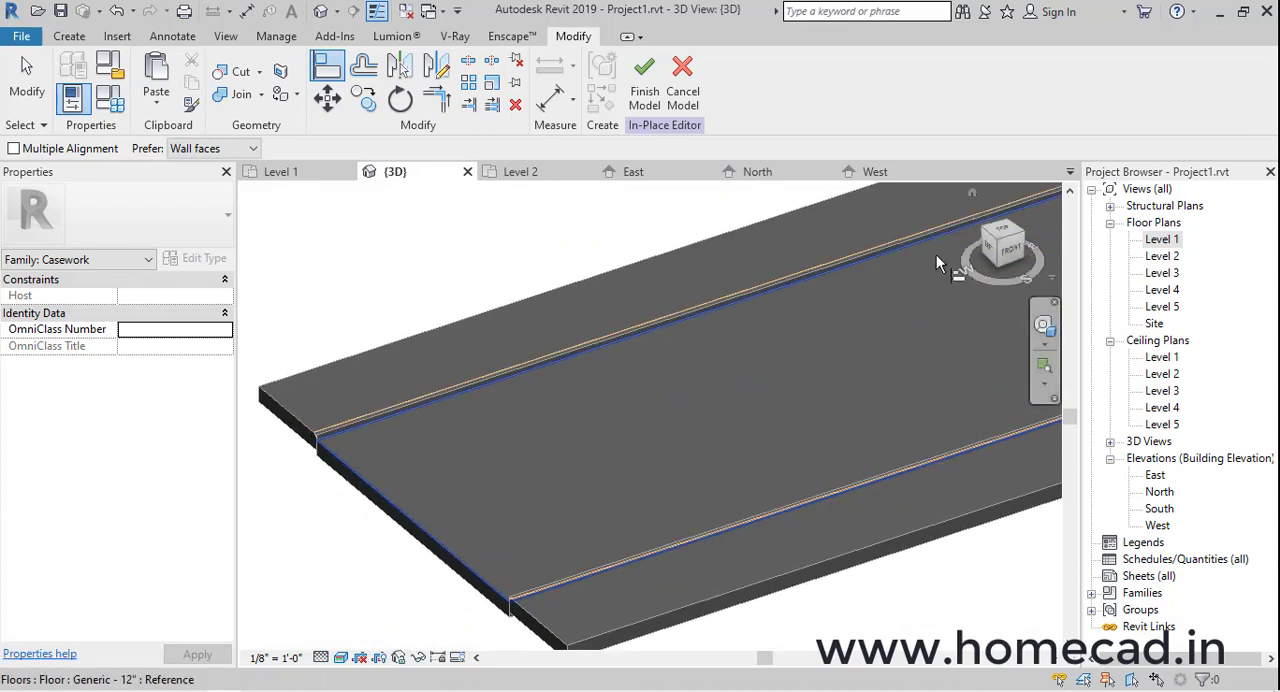
Cut the void extrusion out of both paving floors and finish the in-place model
{"action": "left_click", "coordinate": [239, 76]}
{"action": "scroll", "coordinate": [325, 430], "scroll_direction": "up", "scroll_amount": 5}
{"action": "left_click", "coordinate": [318, 427]}
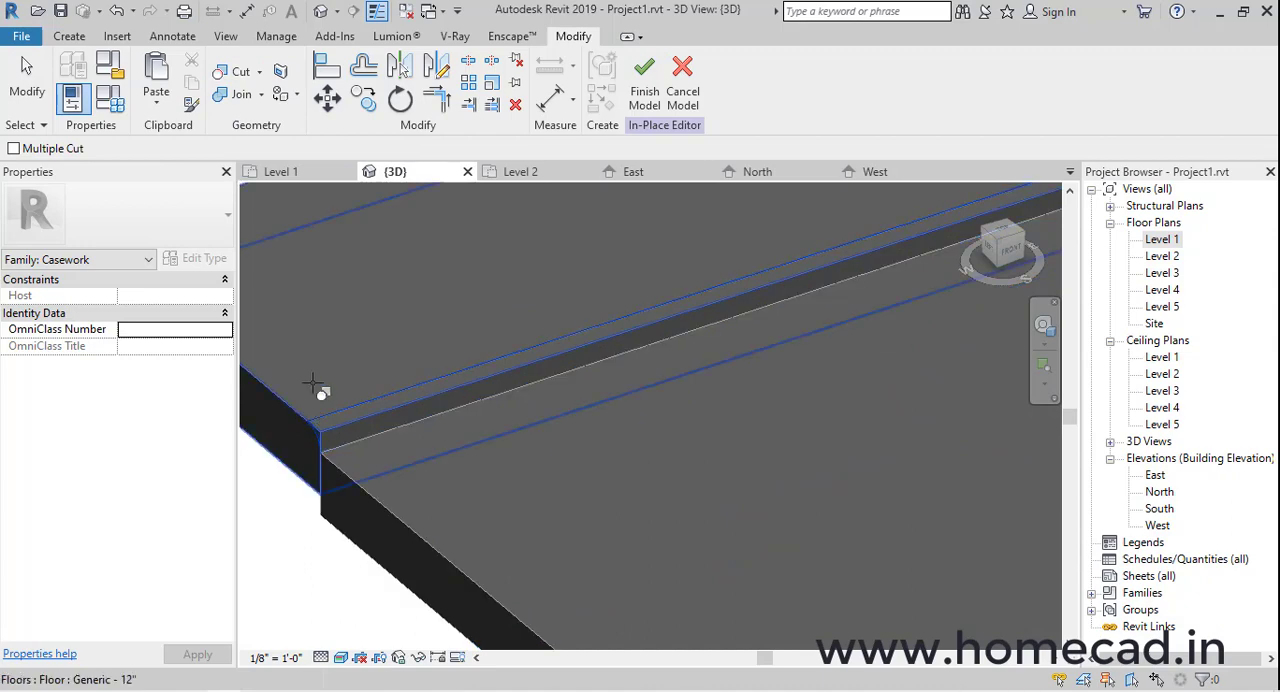
{"action": "scroll", "coordinate": [320, 385], "scroll_direction": "down", "scroll_amount": 5}
{"action": "scroll", "coordinate": [518, 480], "scroll_direction": "up", "scroll_amount": 3}
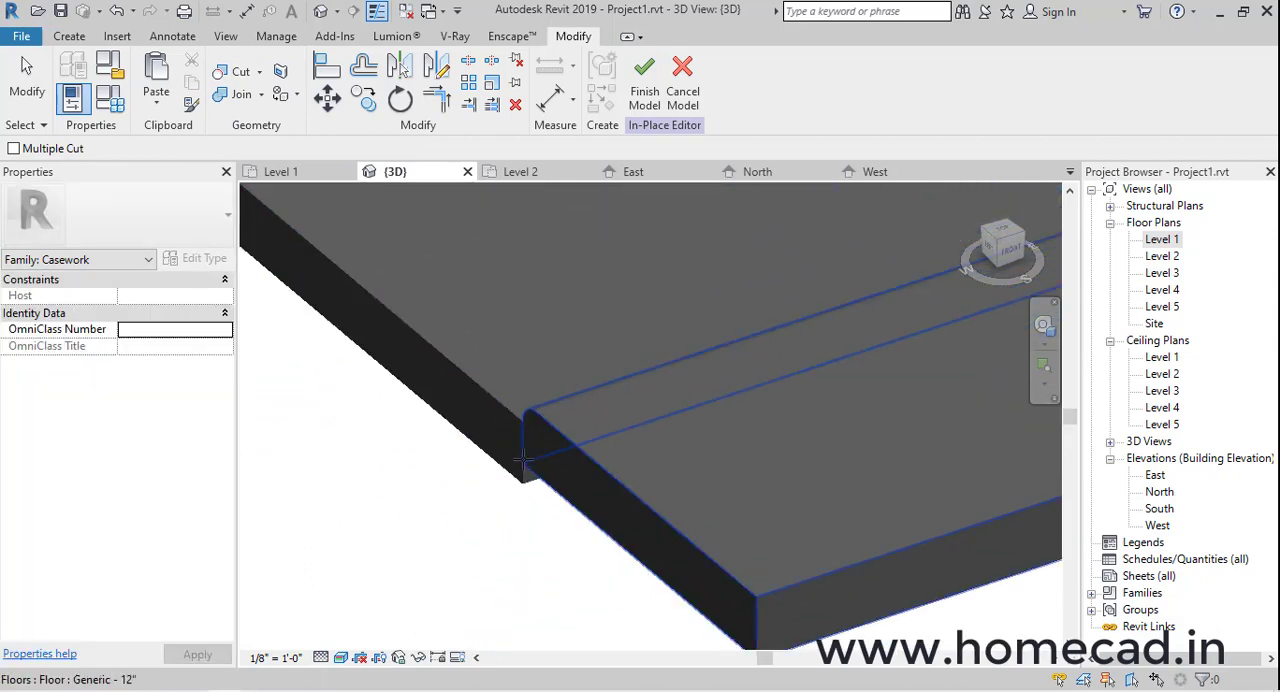
{"action": "scroll", "coordinate": [568, 464], "scroll_direction": "down", "scroll_amount": 3}
{"action": "left_click", "coordinate": [641, 97]}
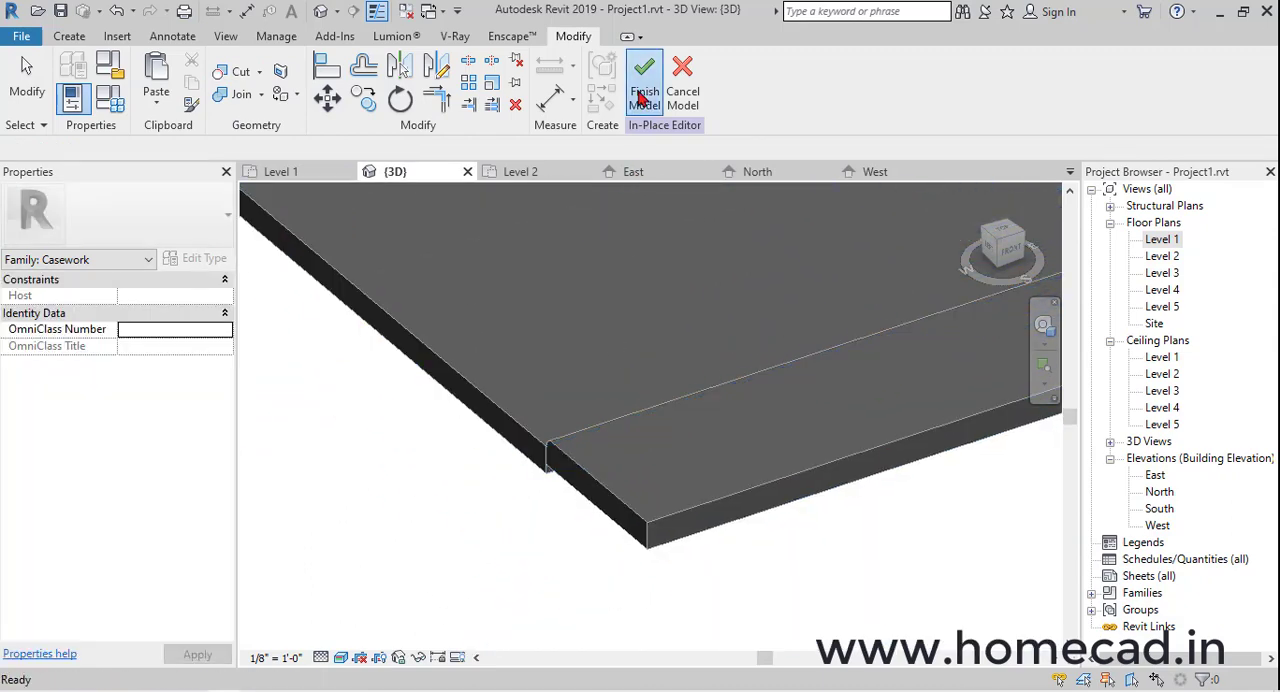
Examine the rounded paving edges beside the entrance ramp and the ground-floor gate opening at the front of the house
{"action": "scroll", "coordinate": [694, 369], "scroll_direction": "up", "scroll_amount": 2}
{"action": "middle_click_drag", "start_coordinate": [694, 369], "coordinate": [243, 507]}
{"action": "scroll", "coordinate": [304, 414], "scroll_direction": "down", "scroll_amount": 5}
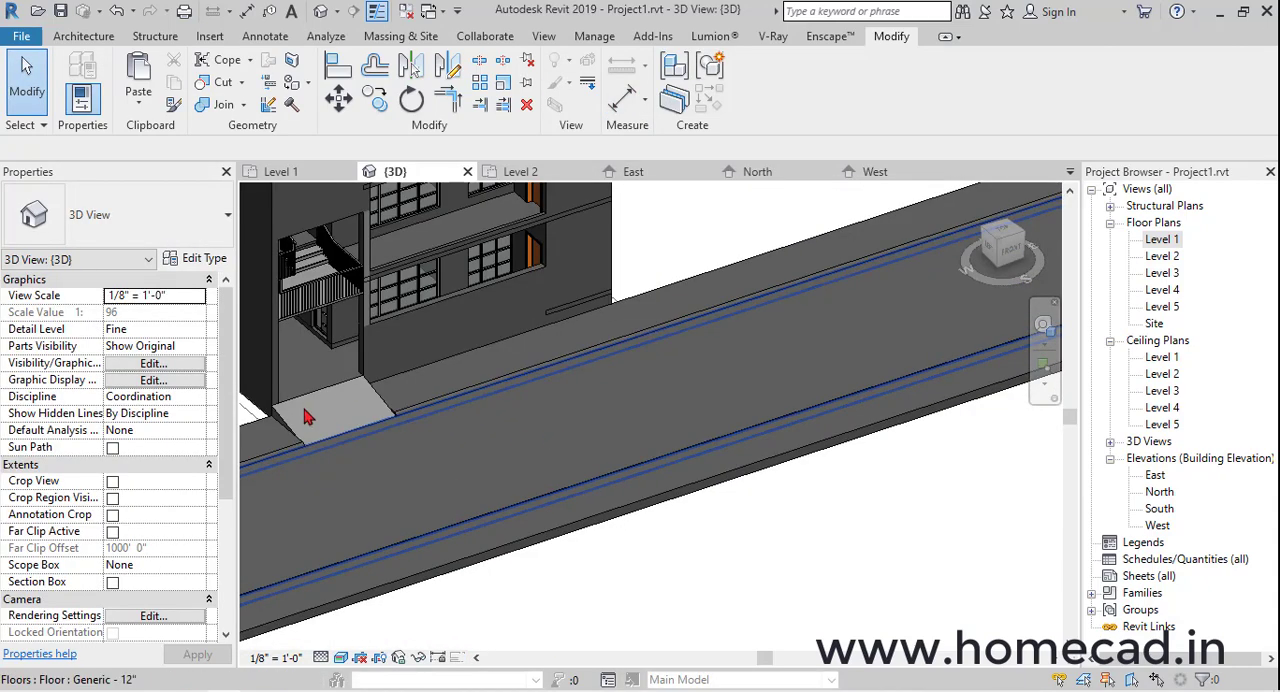
{"action": "middle_click_drag", "start_coordinate": [306, 414], "coordinate": [543, 432]}
{"action": "scroll", "coordinate": [543, 432], "scroll_direction": "up", "scroll_amount": 8}
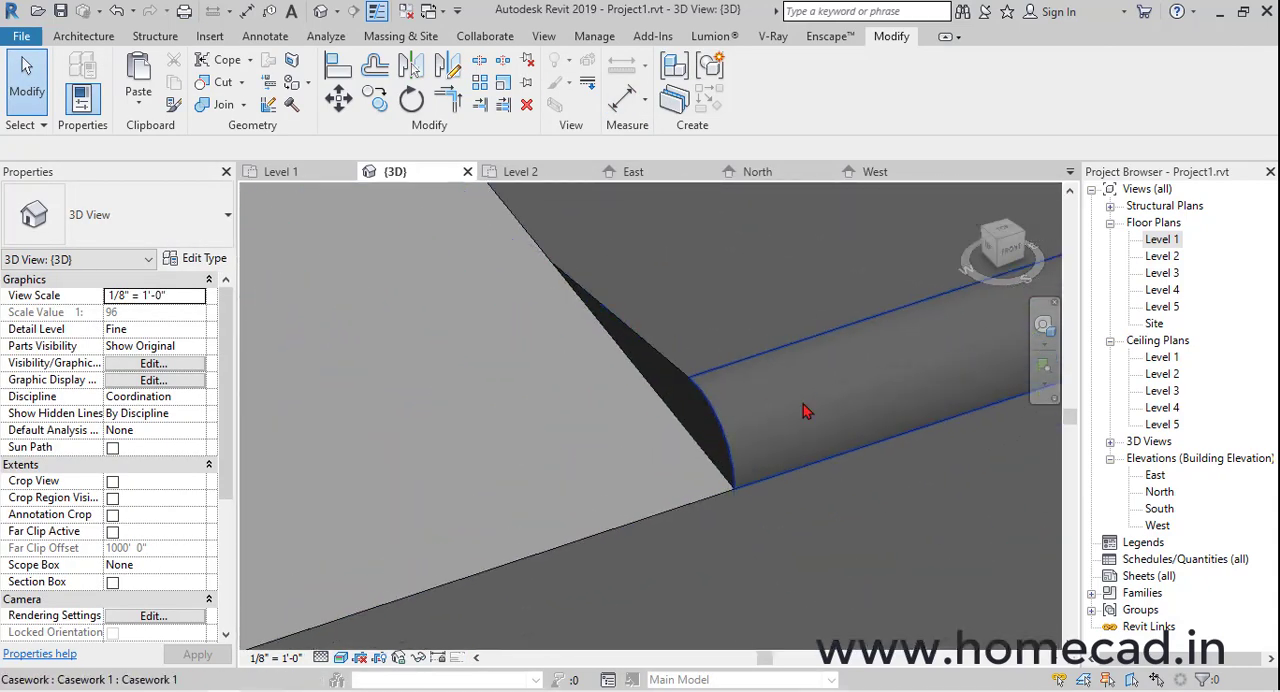
{"action": "scroll", "coordinate": [726, 403], "scroll_direction": "down", "scroll_amount": 5}
{"action": "scroll", "coordinate": [726, 403], "scroll_direction": "down", "scroll_amount": 5}
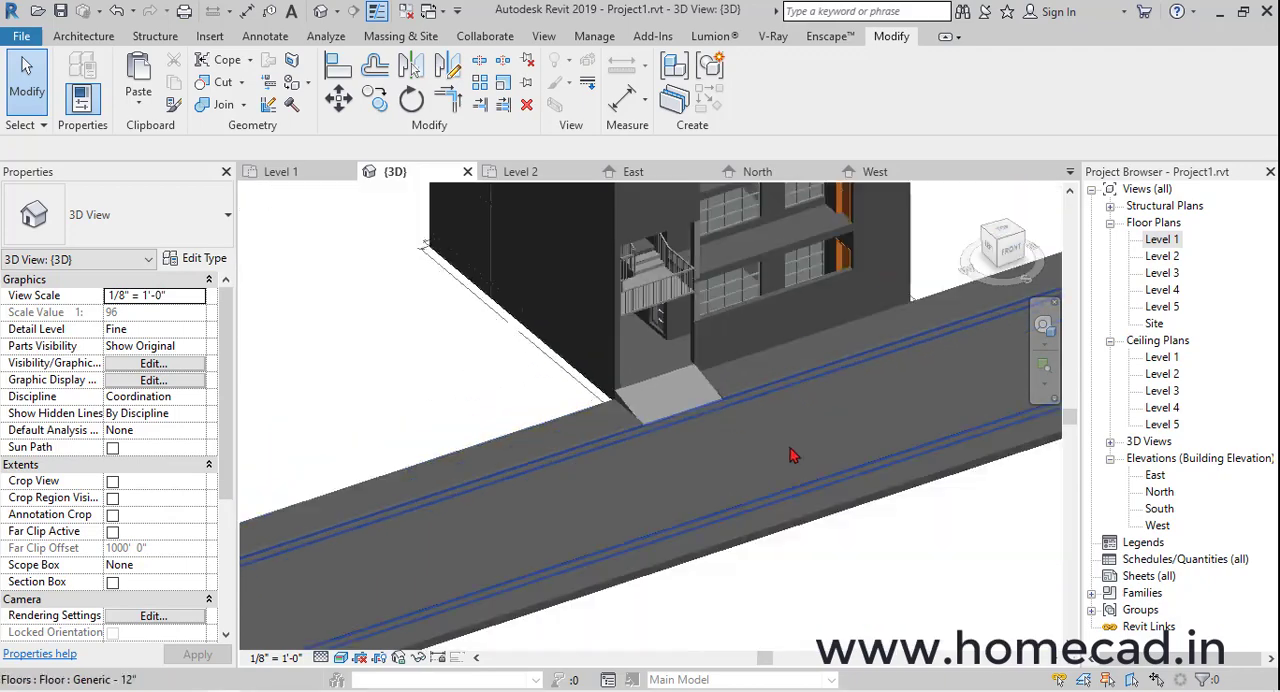
{"action": "middle_click_drag", "start_coordinate": [791, 451], "coordinate": [642, 448], "text": "shift"}
{"action": "scroll", "coordinate": [740, 436], "scroll_direction": "down", "scroll_amount": 2}
{"action": "left_click", "coordinate": [720, 449]}
{"action": "key", "text": "Escape"}
{"action": "middle_click_drag", "start_coordinate": [720, 396], "coordinate": [663, 420]}
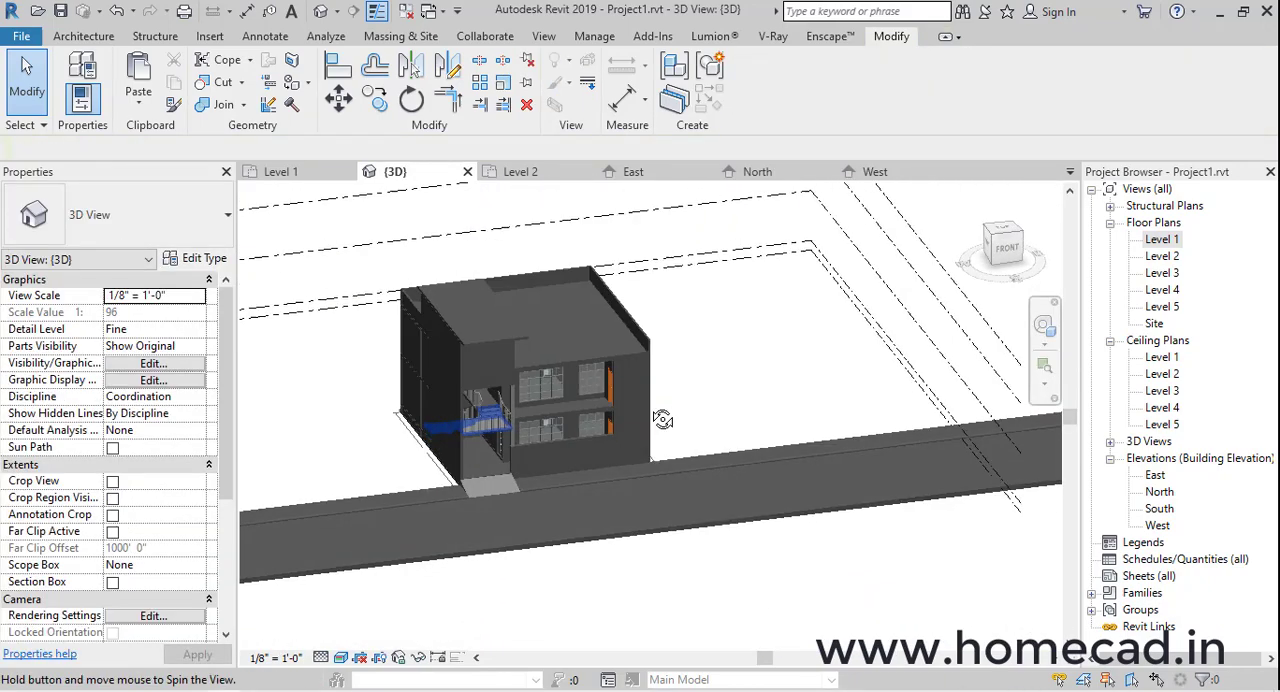
{"action": "scroll", "coordinate": [590, 528], "scroll_direction": "up", "scroll_amount": 6}
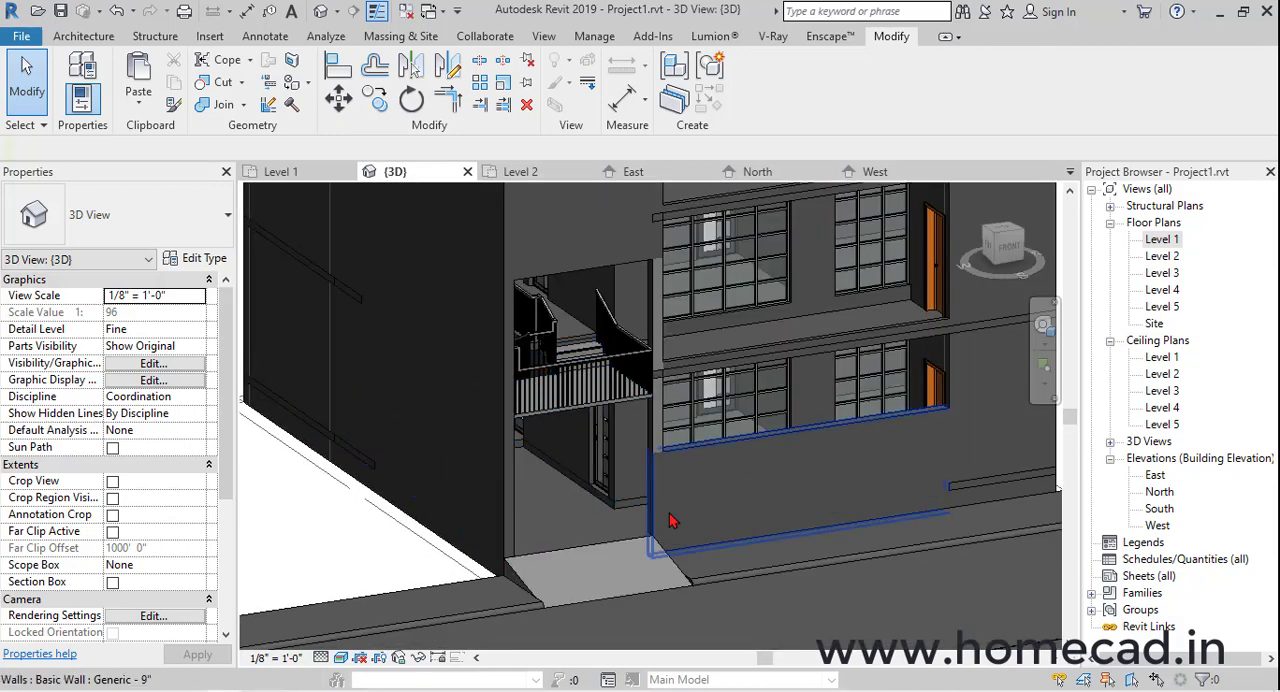
{"action": "middle_click_drag", "start_coordinate": [687, 526], "coordinate": [708, 544]}
{"action": "middle_click_drag", "start_coordinate": [745, 491], "coordinate": [715, 497]}
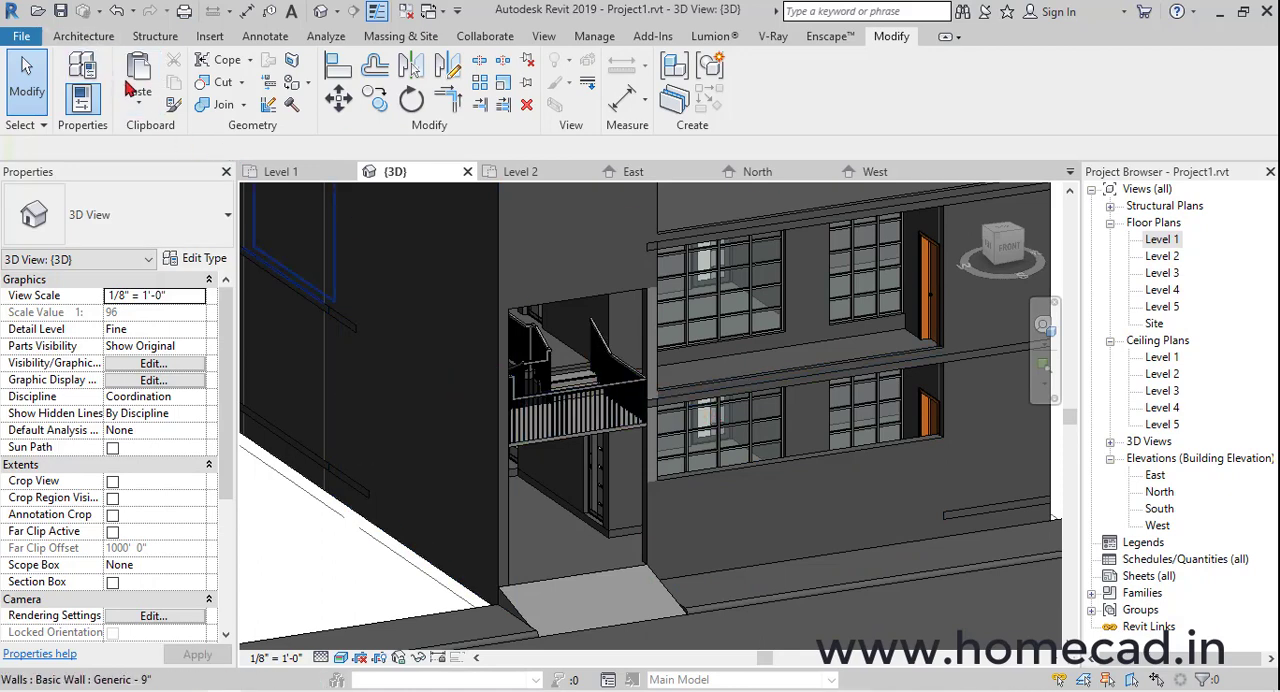
Start an in-place model component in the Doors category and name it GATE
{"action": "left_click", "coordinate": [86, 37]}
{"action": "left_click", "coordinate": [218, 100]}
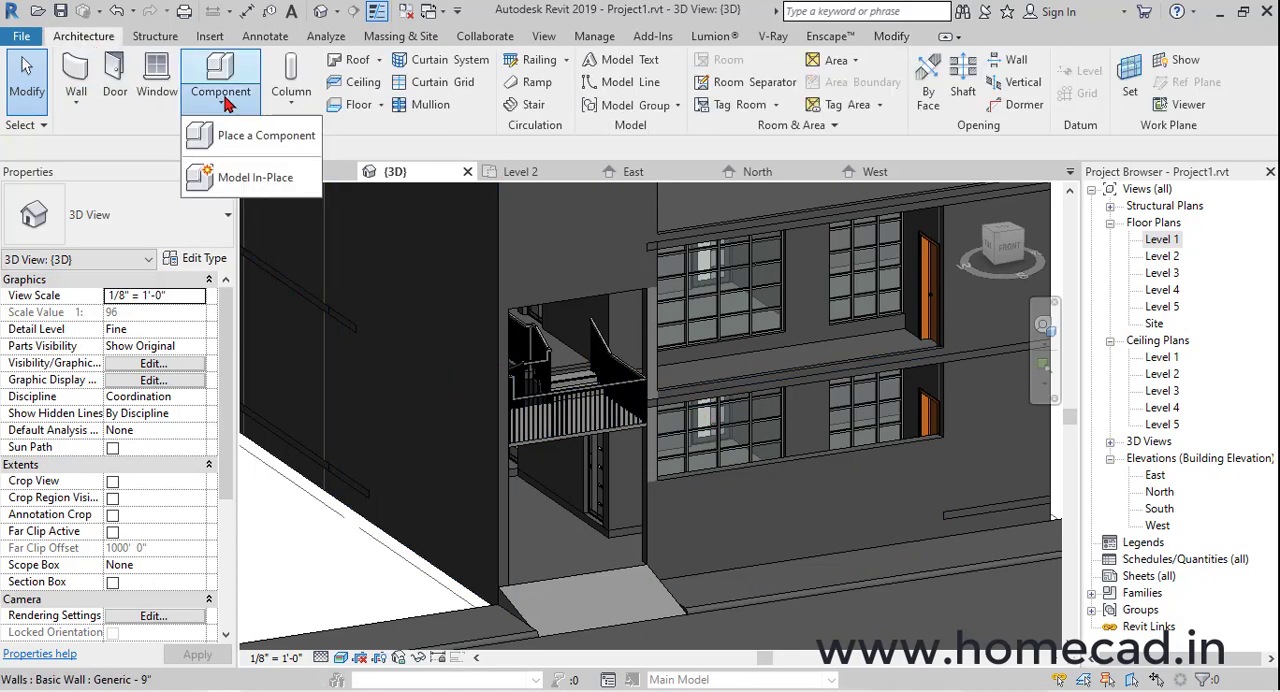
{"action": "left_click", "coordinate": [229, 180]}
{"action": "scroll", "coordinate": [552, 250], "scroll_direction": "down", "scroll_amount": 1}
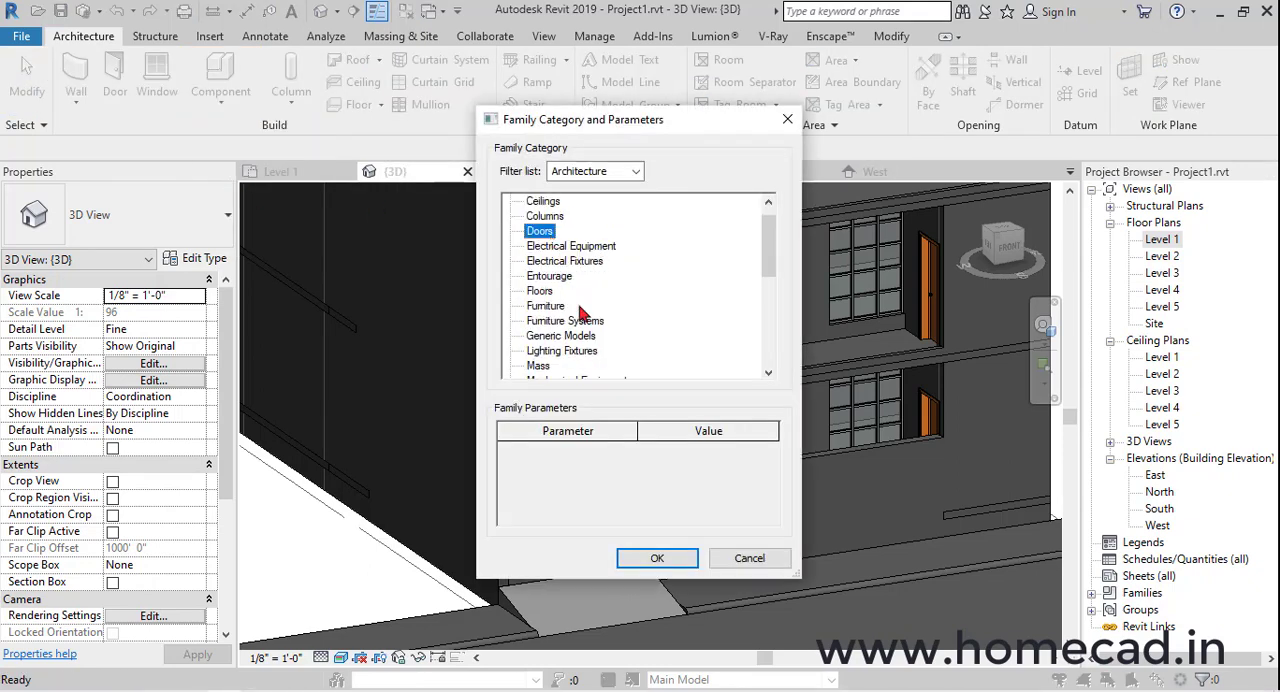
{"action": "left_click", "coordinate": [657, 559]}
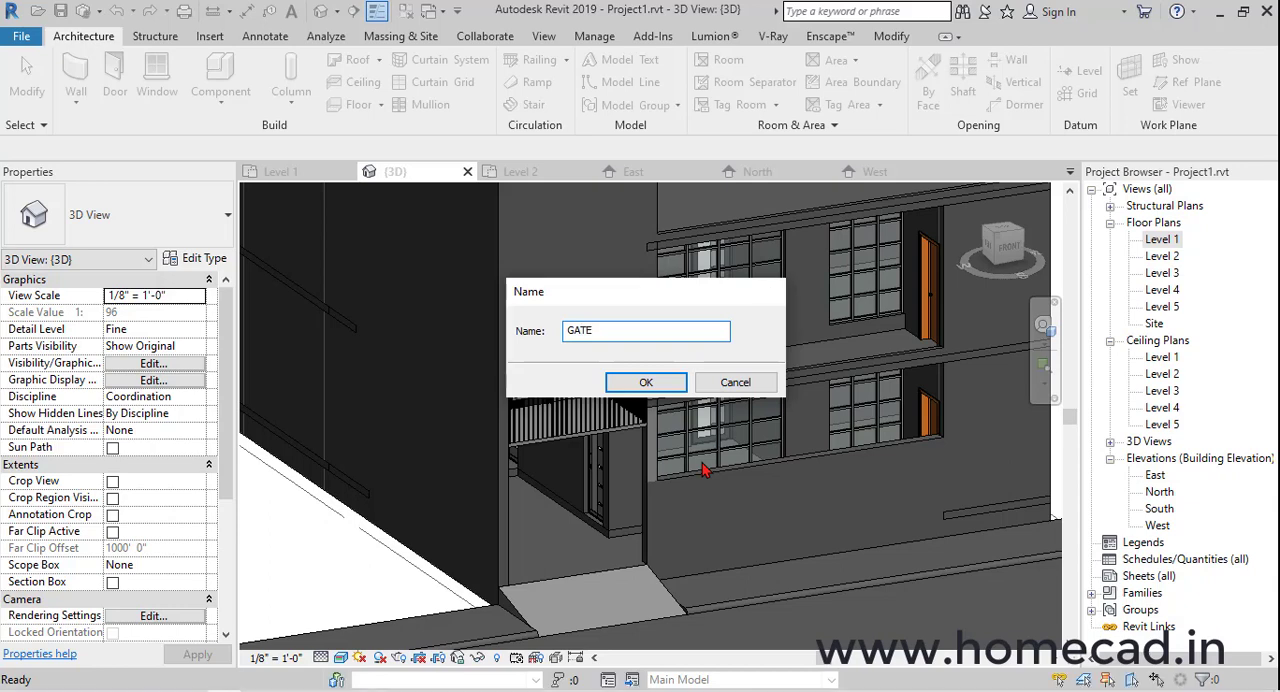
{"action": "type", "text": "GATE"}
{"action": "key", "text": "Return"}
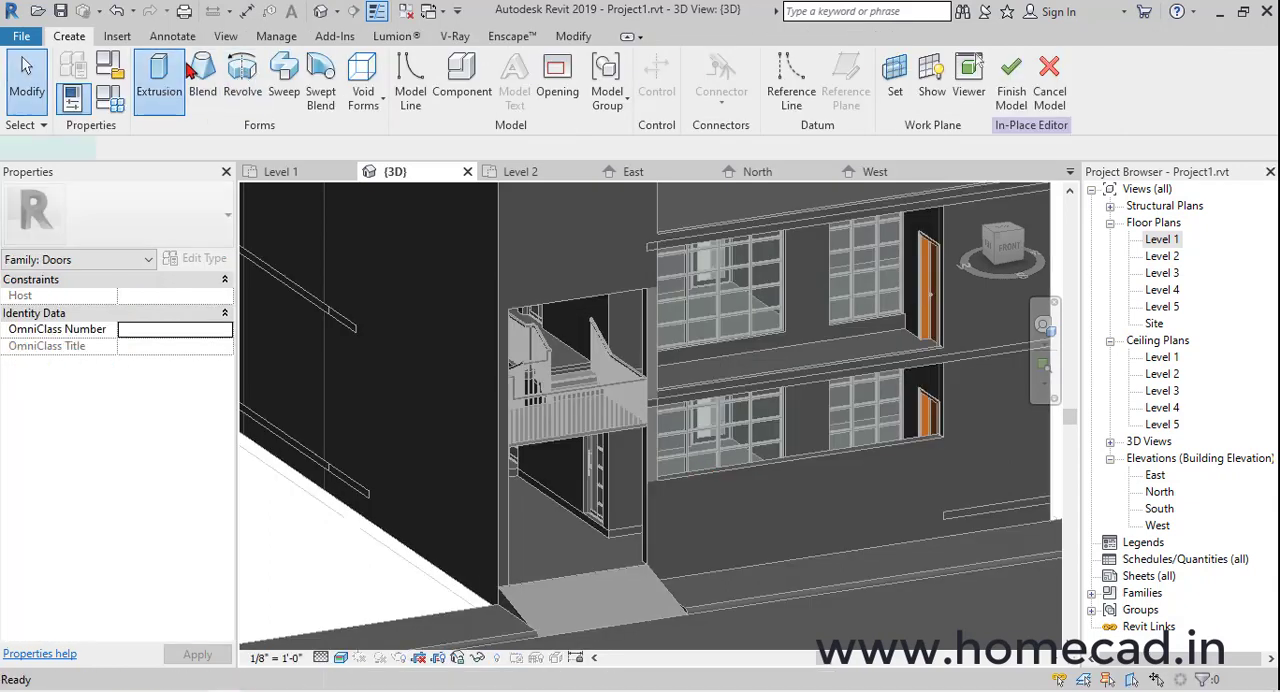
Start a solid extrusion and pick the front face of the wall beside the gate opening as its work plane
{"action": "left_click", "coordinate": [186, 66]}
{"action": "left_click", "coordinate": [809, 78]}
{"action": "left_click", "coordinate": [815, 286]}
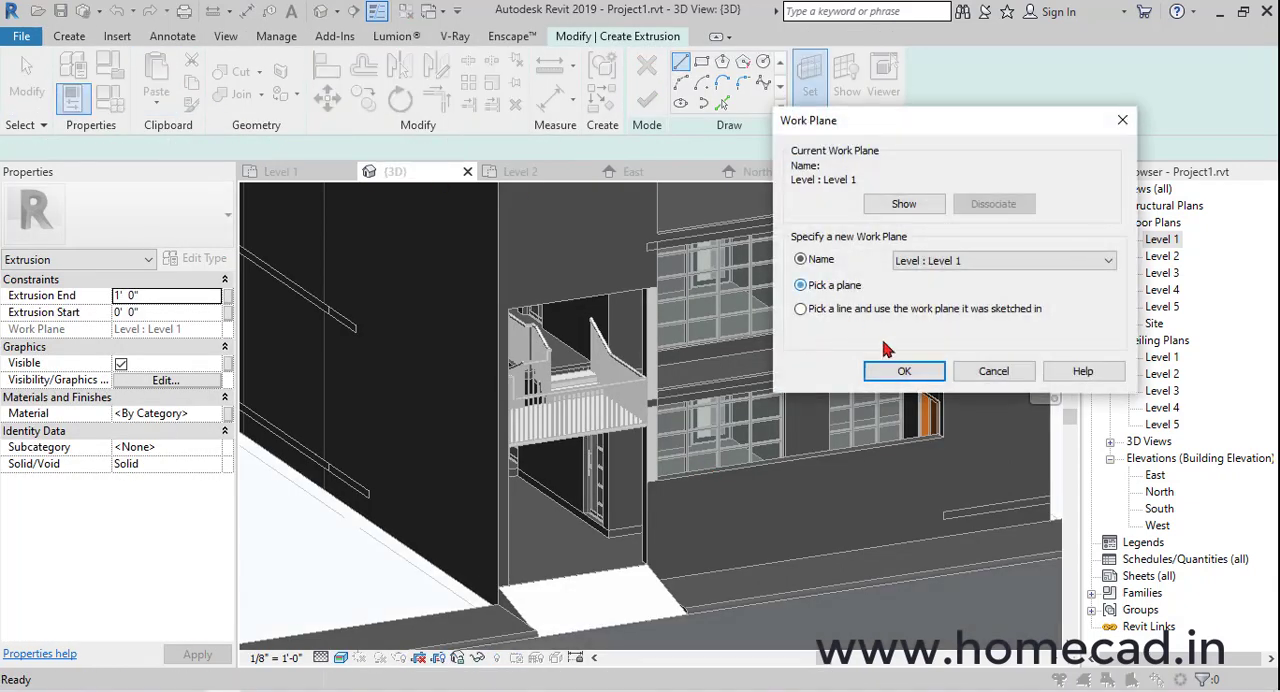
{"action": "left_click", "coordinate": [903, 371]}
{"action": "left_click", "coordinate": [688, 503]}
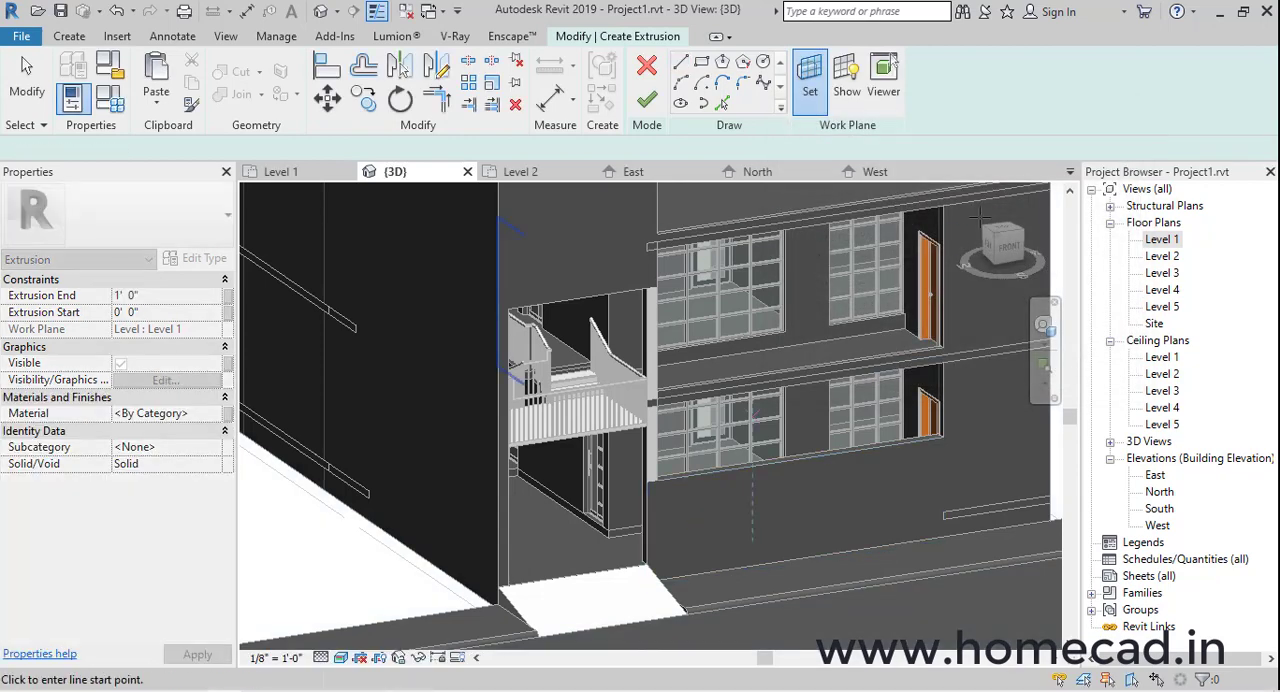
Sketch a closed rectangular gate profile 9'-8" wide and 7' high above the ramp in the front opening
{"action": "scroll", "coordinate": [612, 441], "scroll_direction": "up", "scroll_amount": 11}
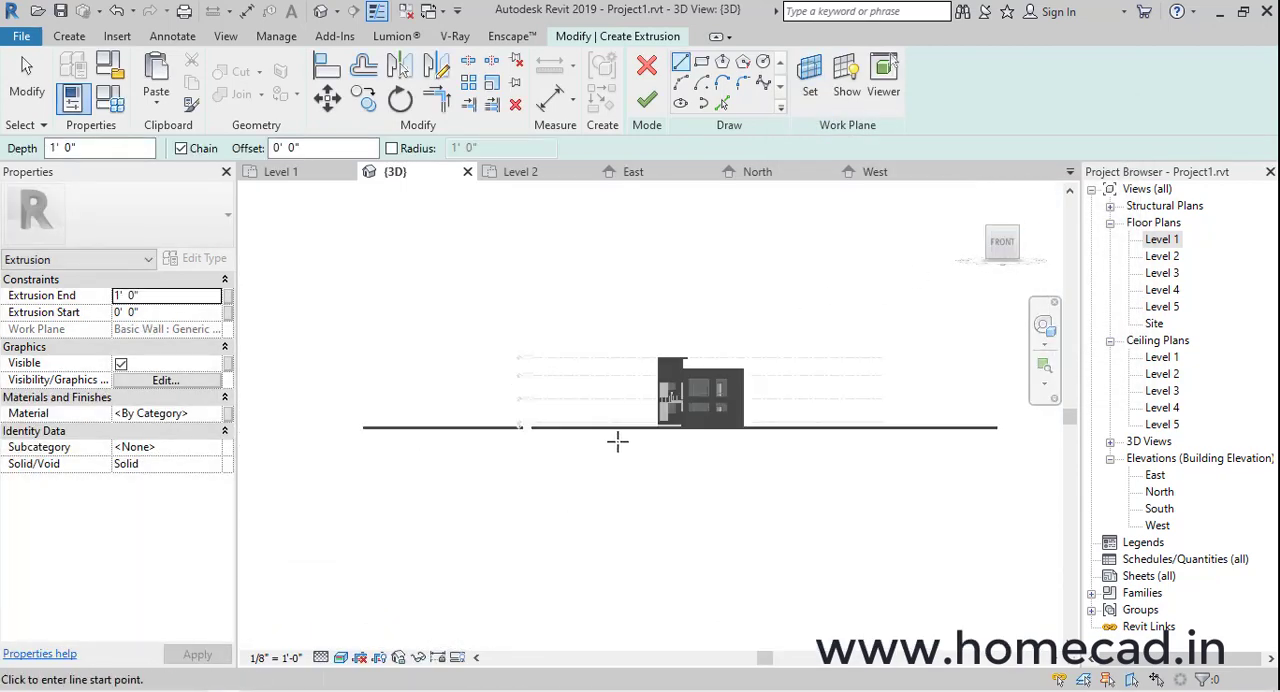
{"action": "middle_click_drag", "start_coordinate": [838, 389], "coordinate": [620, 428]}
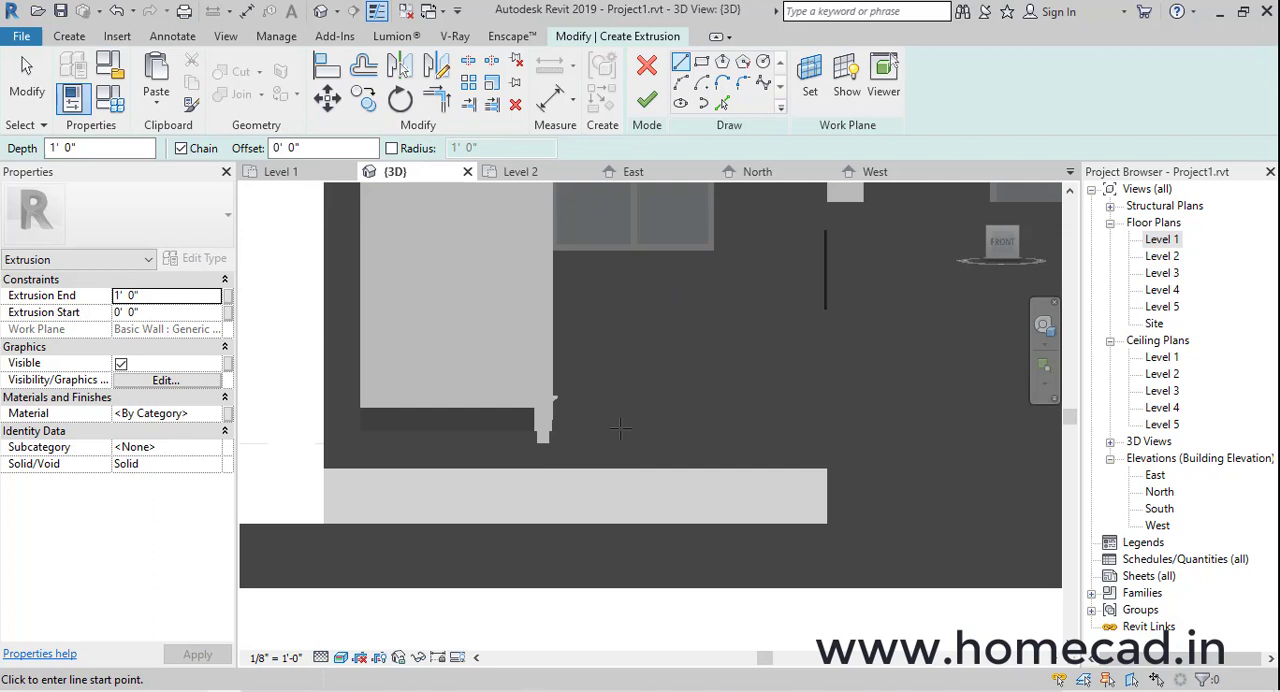
{"action": "left_click", "coordinate": [792, 471]}
{"action": "left_click", "coordinate": [358, 466]}
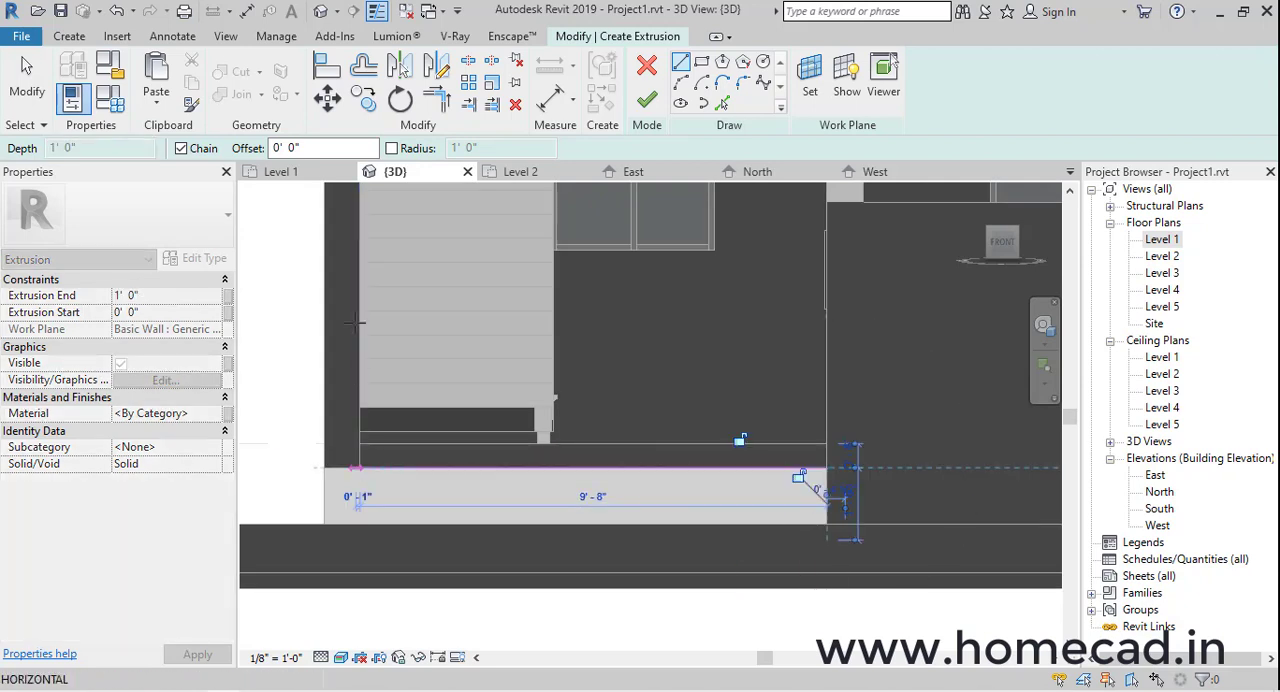
{"action": "scroll", "coordinate": [345, 470], "scroll_direction": "down", "scroll_amount": 2}
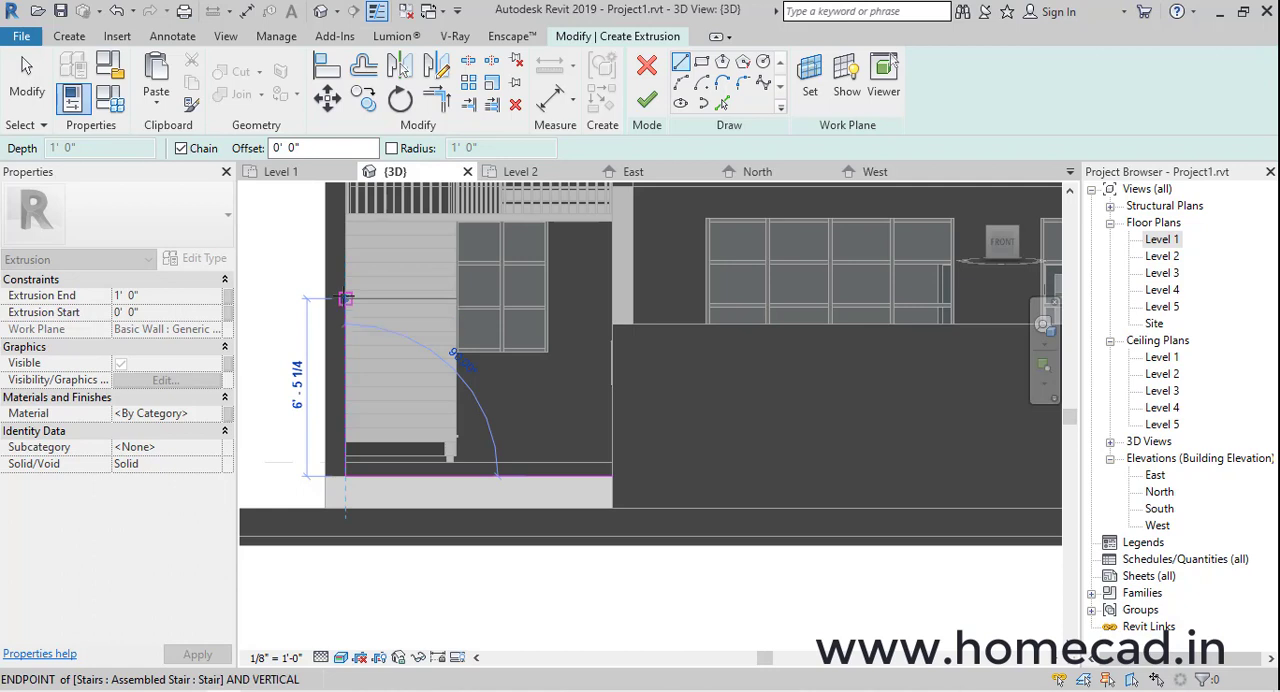
{"action": "type", "text": "7'"}
{"action": "key", "text": "Return"}
{"action": "scroll", "coordinate": [560, 280], "scroll_direction": "up", "scroll_amount": 3}
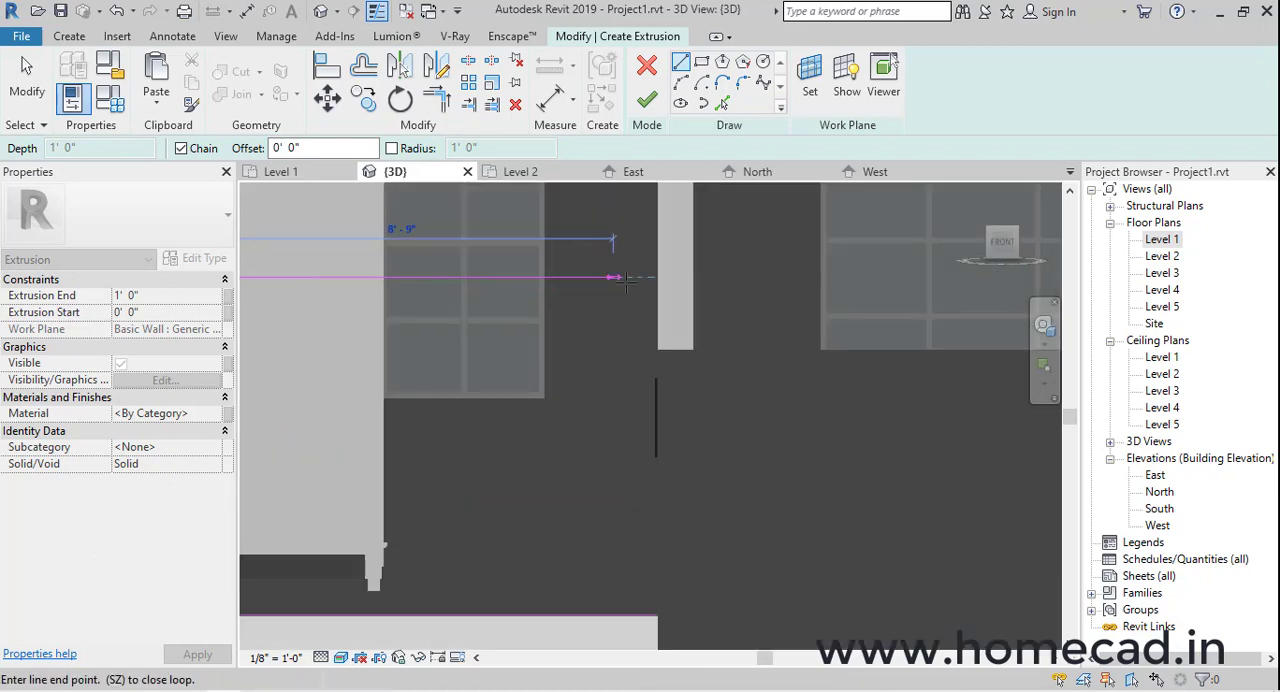
{"action": "left_click", "coordinate": [656, 277]}
{"action": "middle_click_drag", "start_coordinate": [677, 395], "coordinate": [677, 289]}
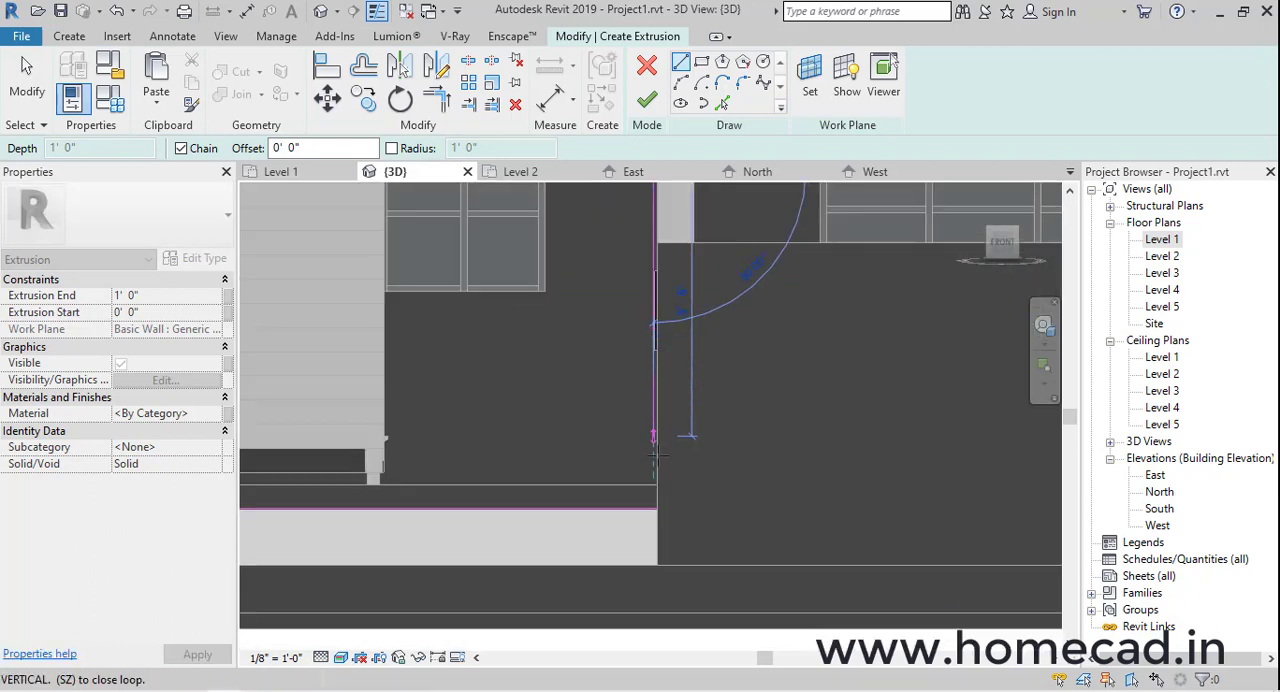
{"action": "left_click", "coordinate": [655, 508]}
Align the gate profile's right vertical line with the wall edge of the opening
{"action": "left_click", "coordinate": [328, 68]}
{"action": "scroll", "coordinate": [690, 492], "scroll_direction": "up", "scroll_amount": 4}
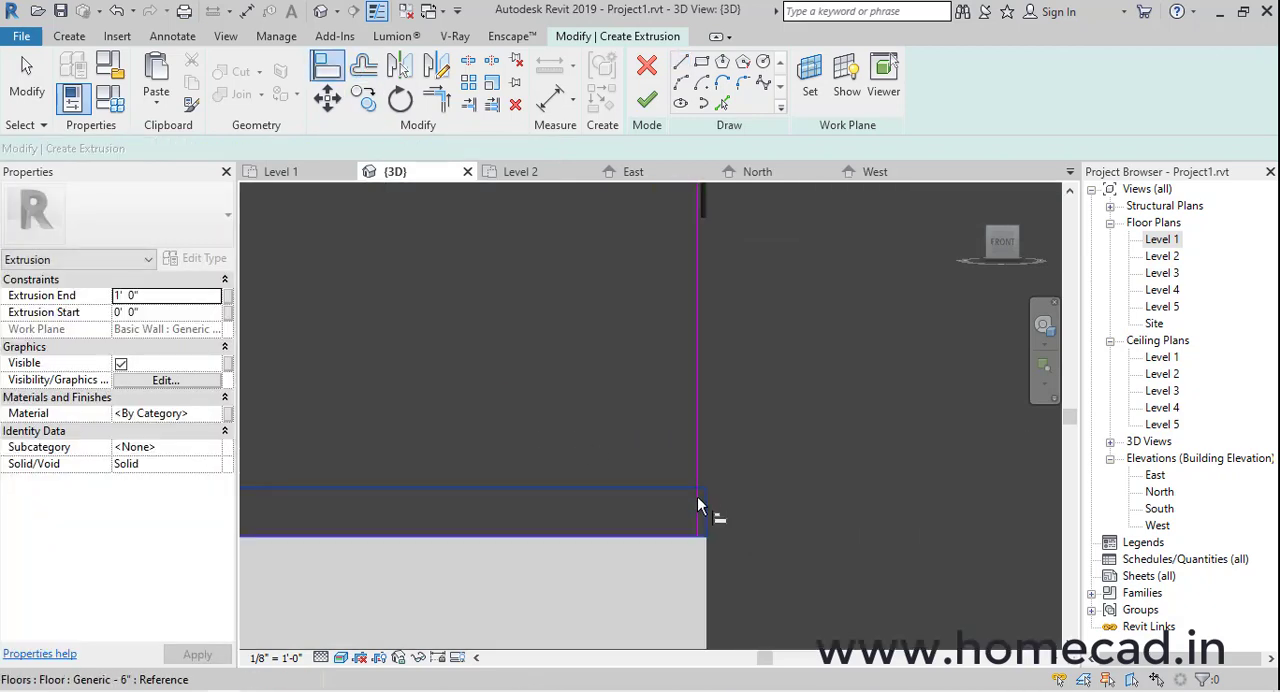
{"action": "left_click", "coordinate": [717, 469]}
{"action": "left_click", "coordinate": [700, 468]}
{"action": "scroll", "coordinate": [689, 488], "scroll_direction": "down", "scroll_amount": 5}
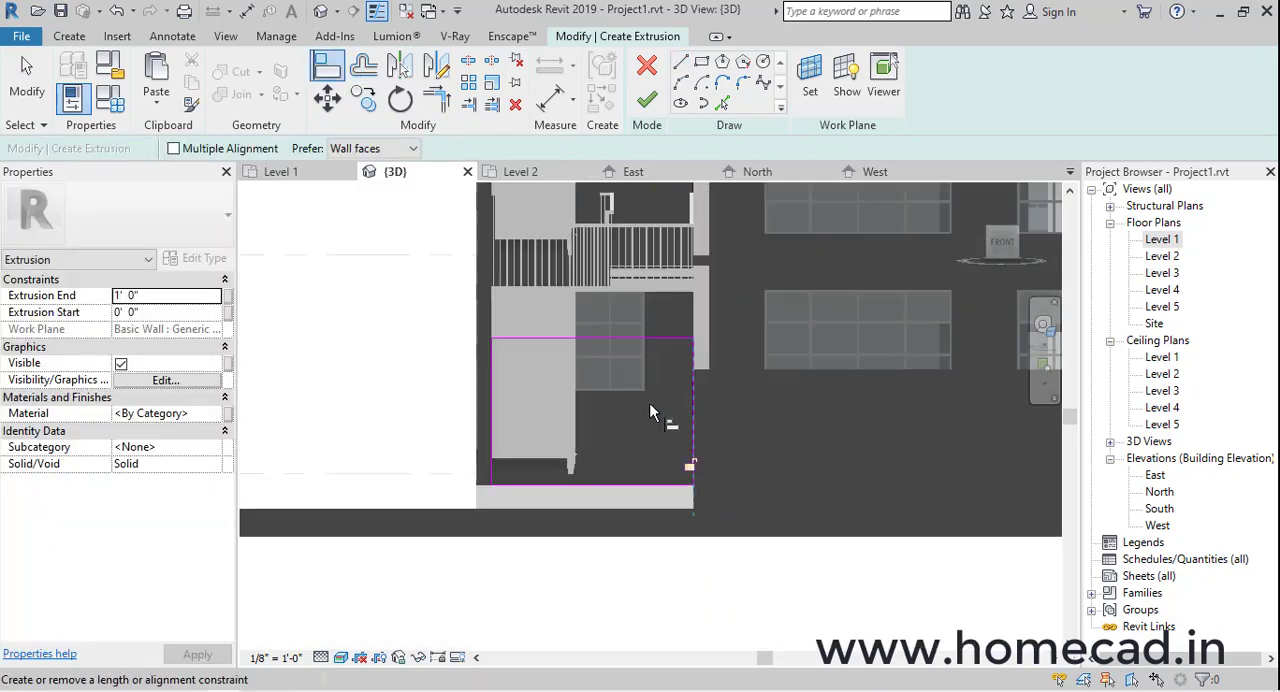
Switch the 3D view's visual style to Hidden Line
{"action": "mouse_move", "coordinate": [653, 406]}
{"action": "middle_mouse_down"}
{"action": "mouse_move", "coordinate": [777, 434]}
{"action": "mouse_move", "coordinate": [860, 550]}
{"action": "middle_mouse_up"}
{"action": "key", "text": "Escape"}
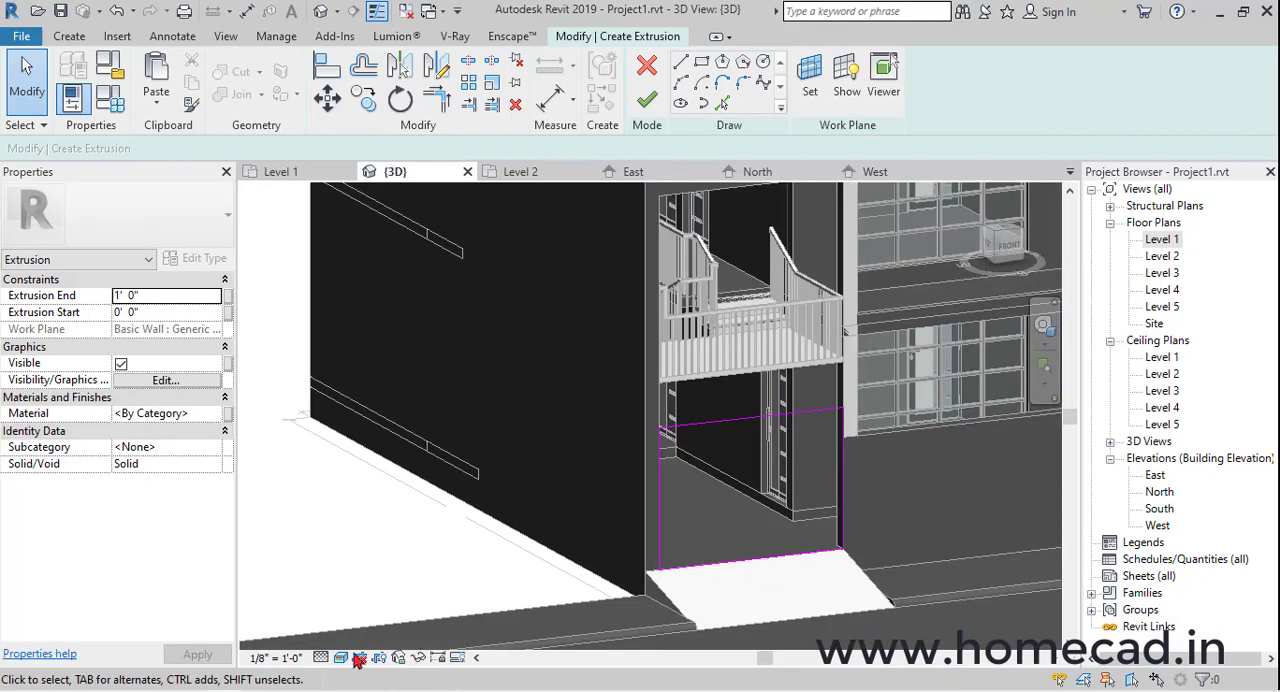
{"action": "left_click", "coordinate": [342, 656]}
{"action": "left_click", "coordinate": [385, 561]}
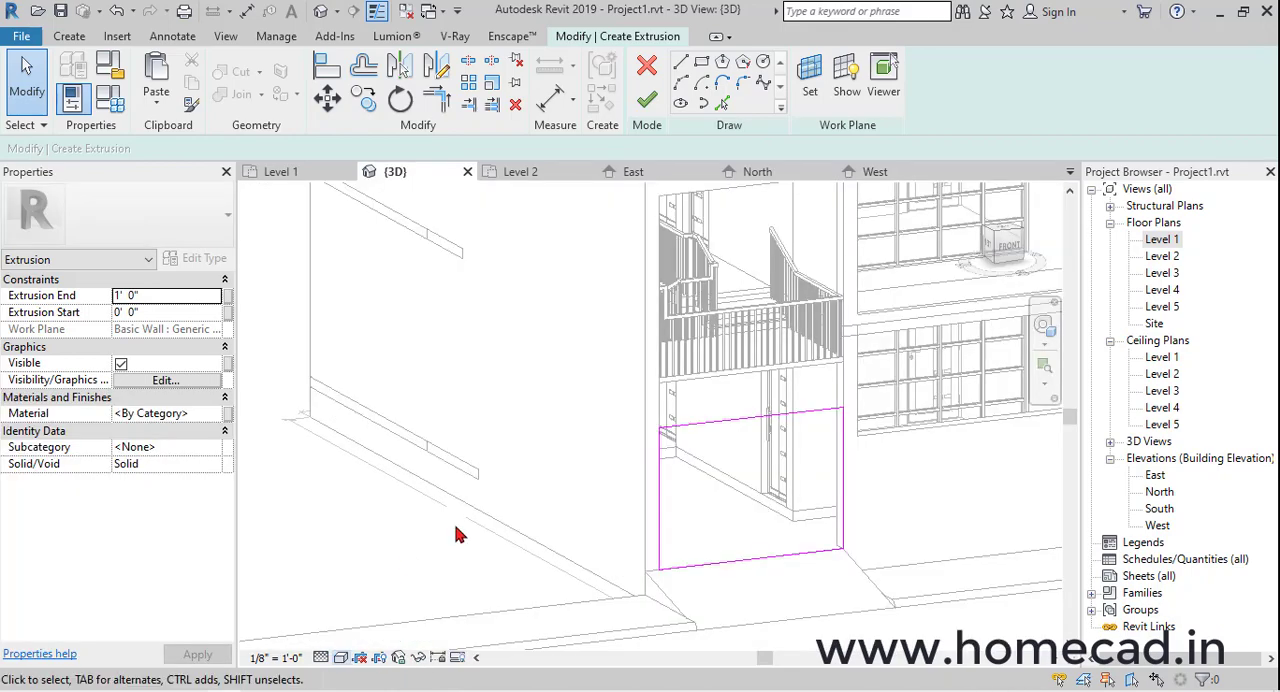
Set the height of the gate profile to 6' by moving its upper line in the front view
{"action": "mouse_move", "coordinate": [837, 480]}
{"action": "middle_mouse_down", "text": "shift"}
{"action": "mouse_move", "coordinate": [709, 526]}
{"action": "mouse_move", "coordinate": [645, 532]}
{"action": "middle_mouse_up", "text": "shift"}
{"action": "middle_click_drag", "start_coordinate": [645, 510], "coordinate": [880, 488]}
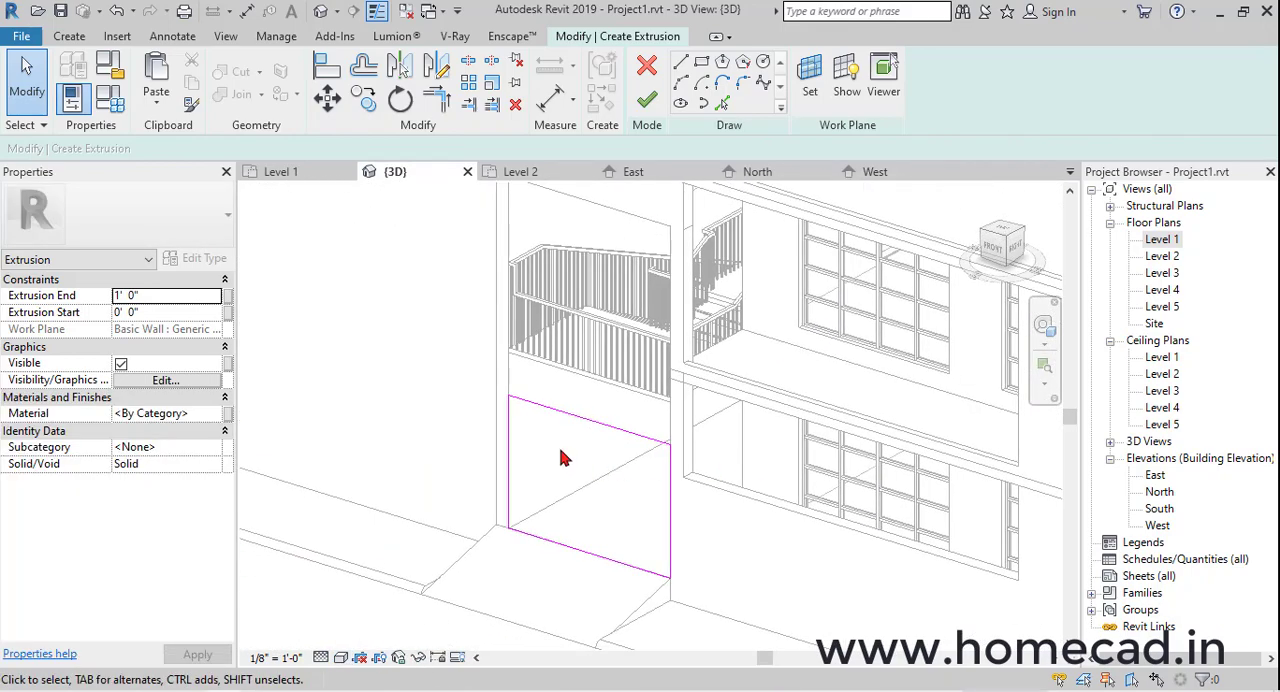
{"action": "scroll", "coordinate": [562, 450], "scroll_direction": "up", "scroll_amount": 2}
{"action": "middle_click_drag", "start_coordinate": [612, 441], "coordinate": [623, 412]}
{"action": "left_click", "coordinate": [992, 252]}
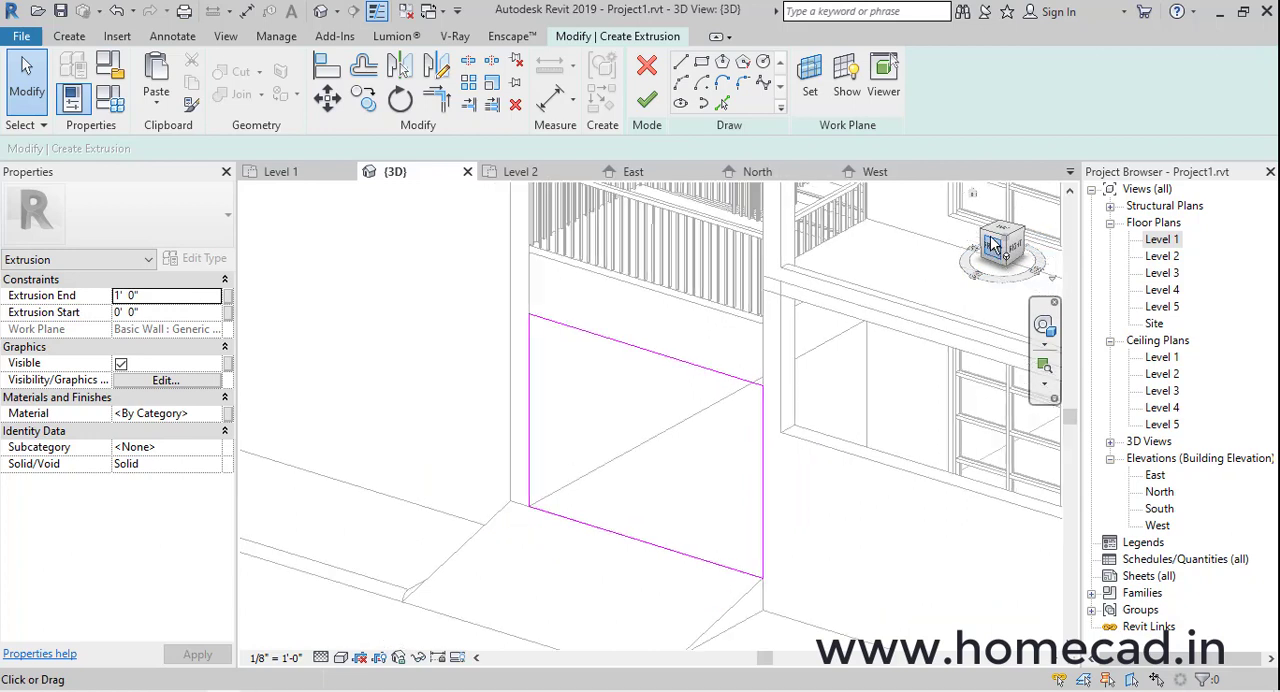
{"action": "scroll", "coordinate": [554, 437], "scroll_direction": "up", "scroll_amount": 5}
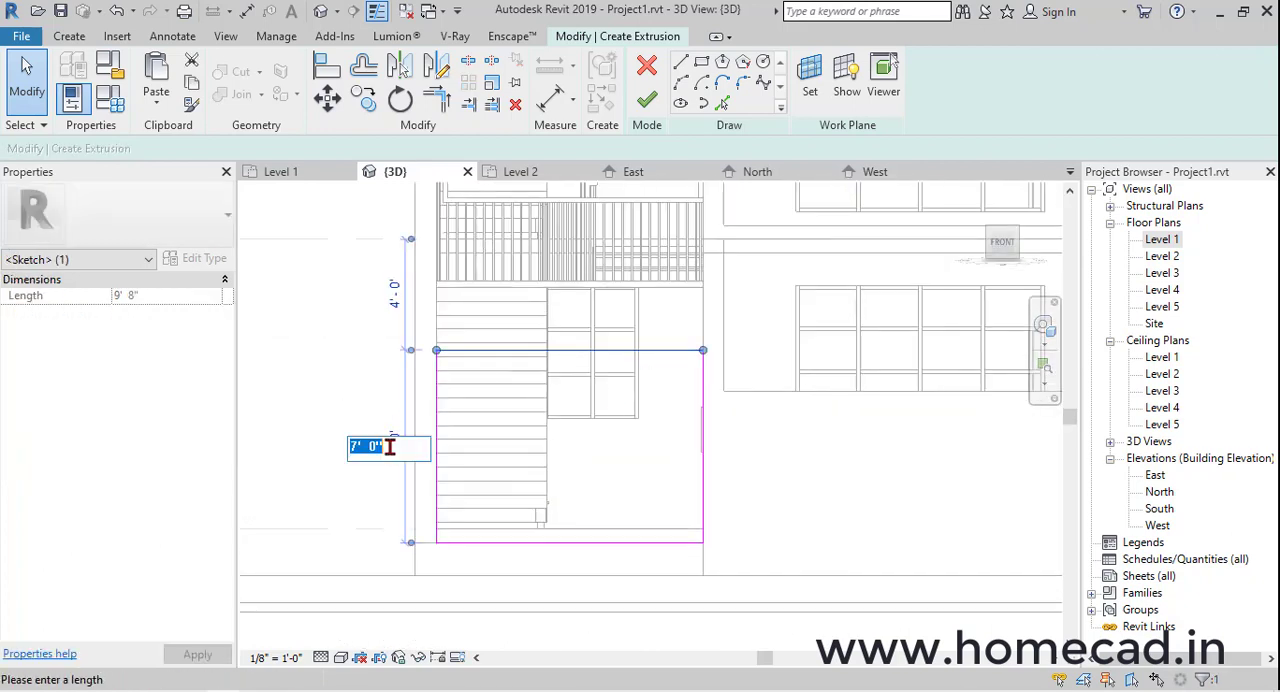
{"action": "key", "text": "Return"}
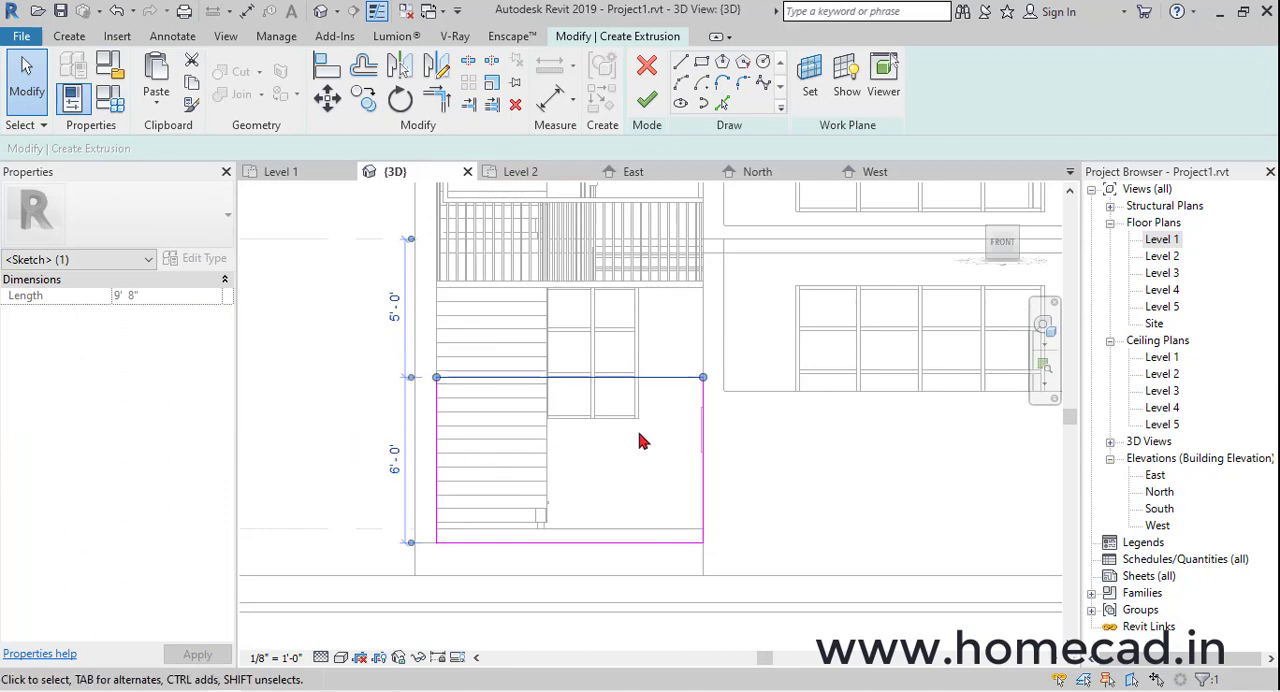
Sketch an inner rectangle offset 2" inside the outer gate profile
{"action": "scroll", "coordinate": [624, 452], "scroll_direction": "up", "scroll_amount": 1}
{"action": "middle_click_drag", "start_coordinate": [682, 407], "coordinate": [694, 392]}
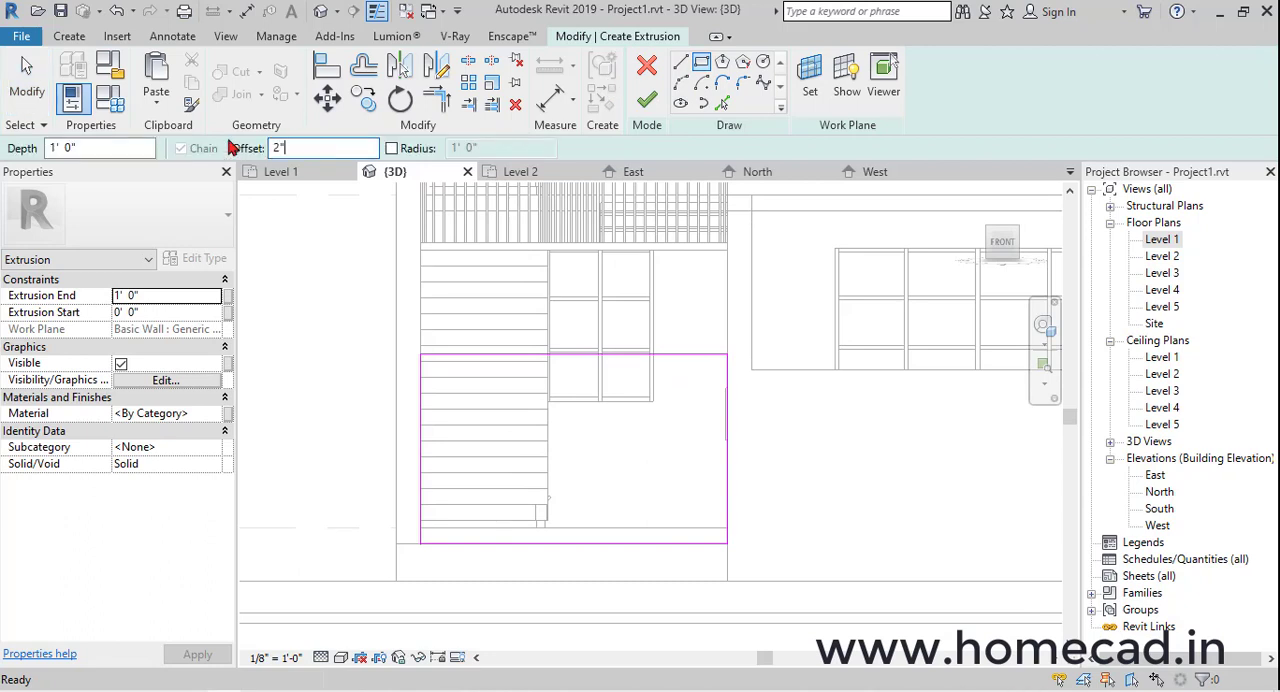
{"action": "left_click", "coordinate": [727, 355]}
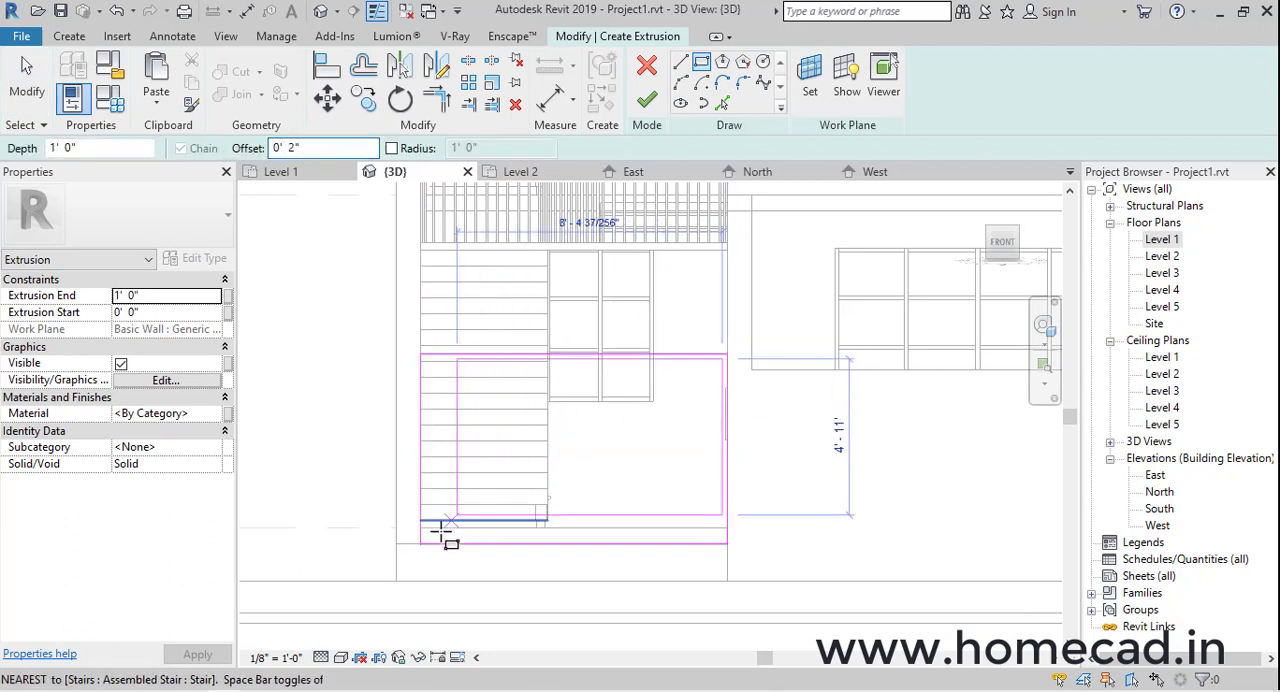
{"action": "left_click", "coordinate": [422, 543]}
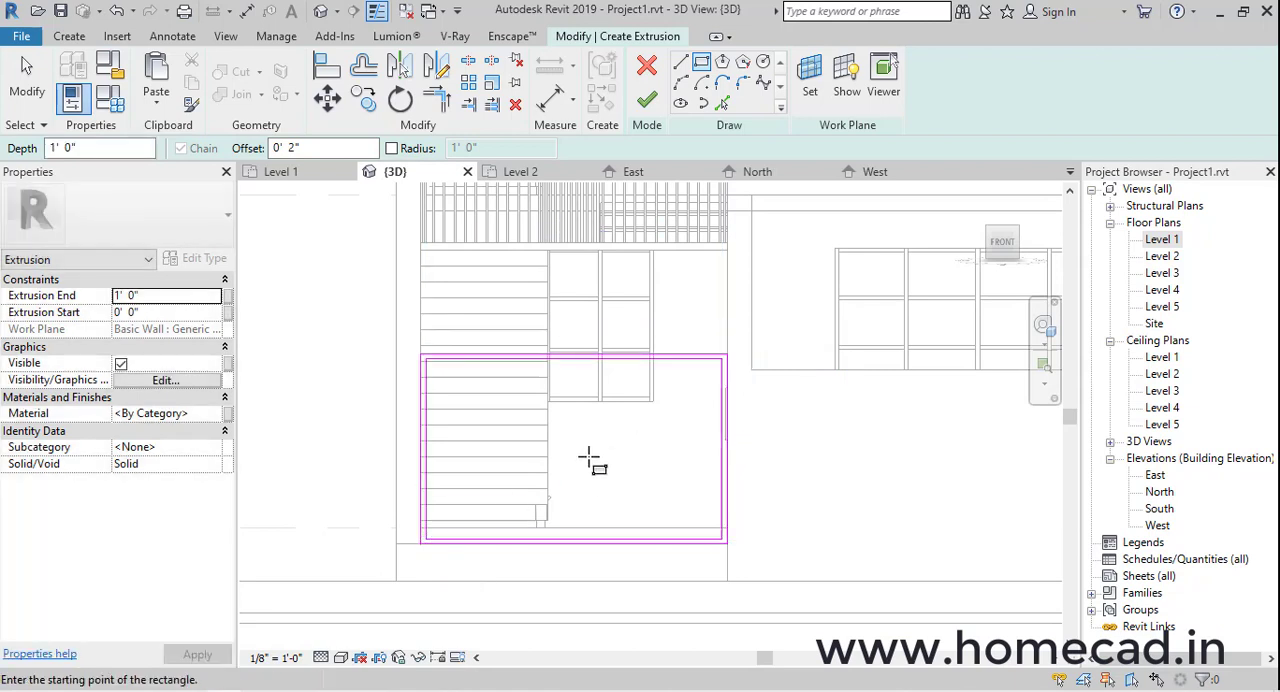
{"action": "scroll", "coordinate": [586, 457], "scroll_direction": "up", "scroll_amount": 2}
{"action": "left_click", "coordinate": [680, 63]}
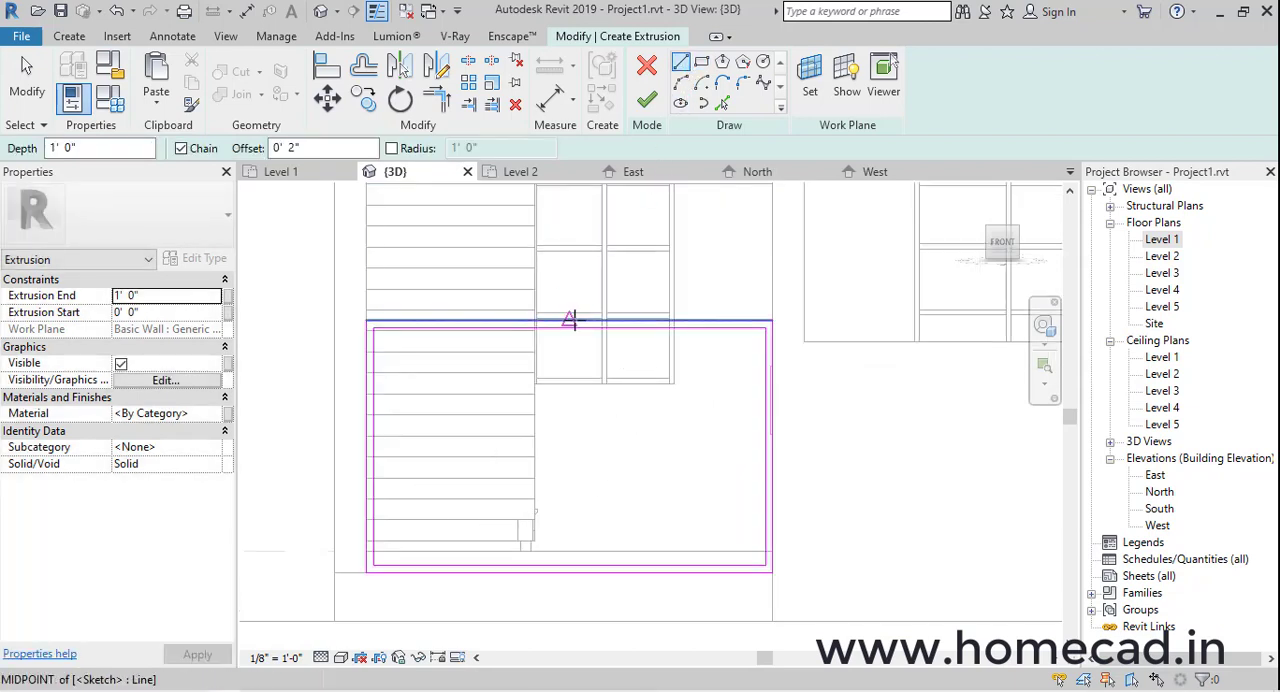
{"action": "left_click", "coordinate": [570, 322]}
{"action": "left_click", "coordinate": [570, 572]}
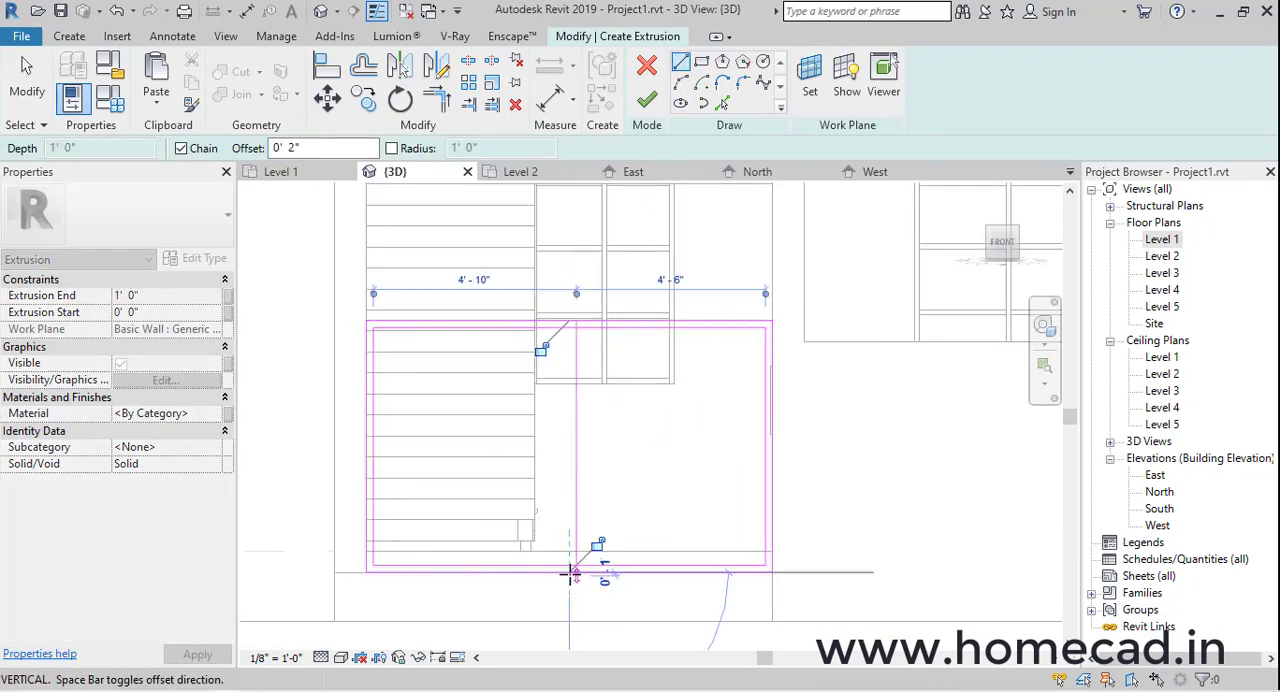
{"action": "key", "text": "Escape"}
{"action": "key", "text": "Escape"}
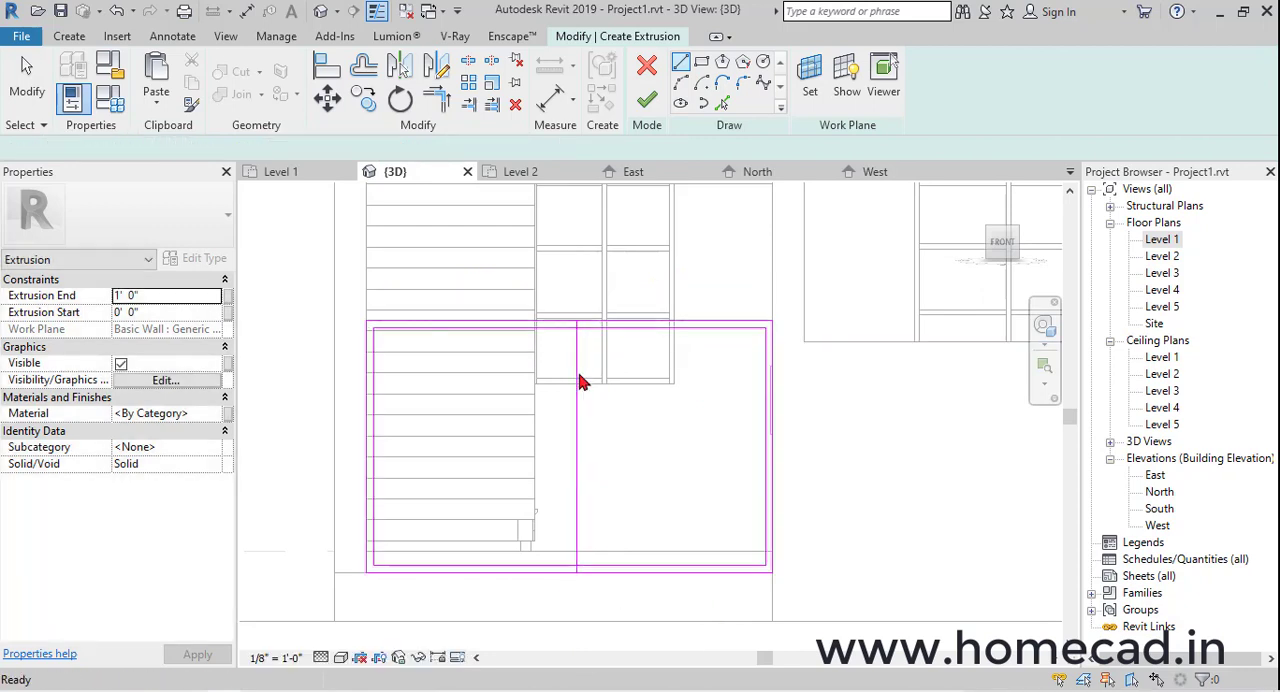
{"action": "left_click", "coordinate": [578, 405]}
{"action": "key", "text": "Delete"}
Draw a vertical centre line with zero offset from the midpoint of the gate's top line to its bottom line
{"action": "left_click", "coordinate": [680, 63]}
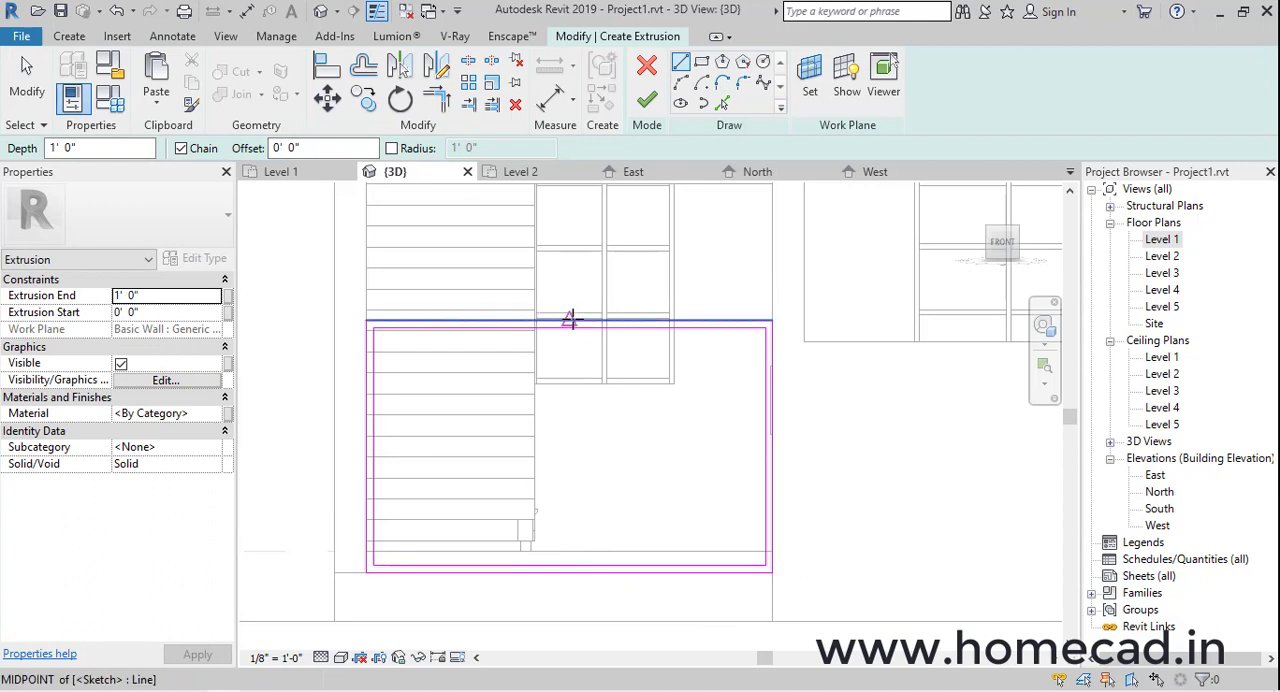
{"action": "left_click", "coordinate": [570, 320]}
{"action": "left_click", "coordinate": [569, 570]}
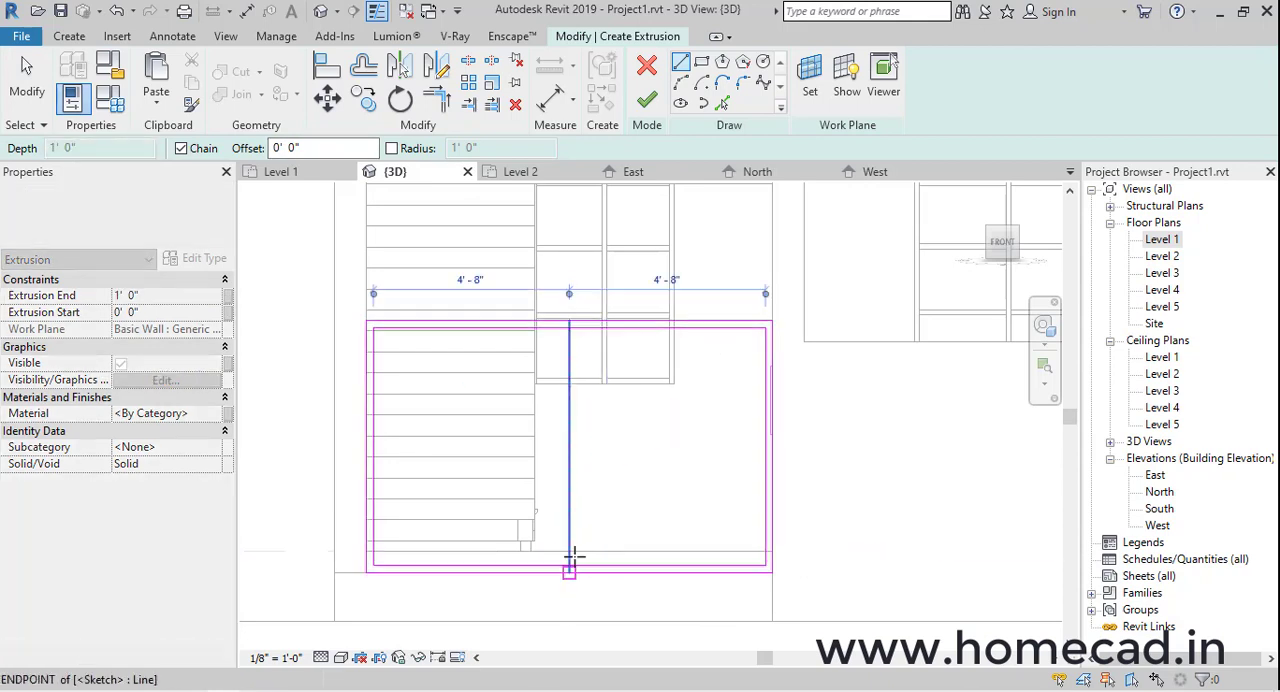
Offset copies of the gate's centre line 1/4" to both sides and delete the original centre line
{"action": "left_click", "coordinate": [363, 66]}
{"action": "left_click", "coordinate": [356, 148]}
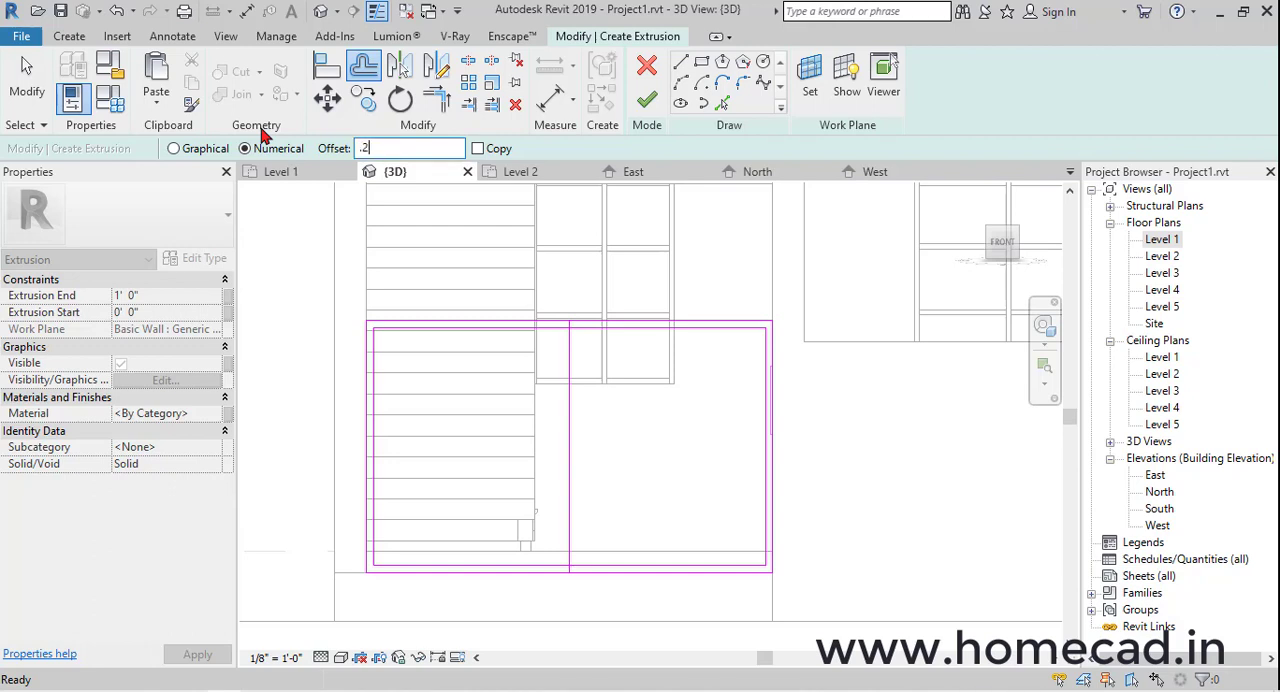
{"action": "left_click", "coordinate": [478, 148]}
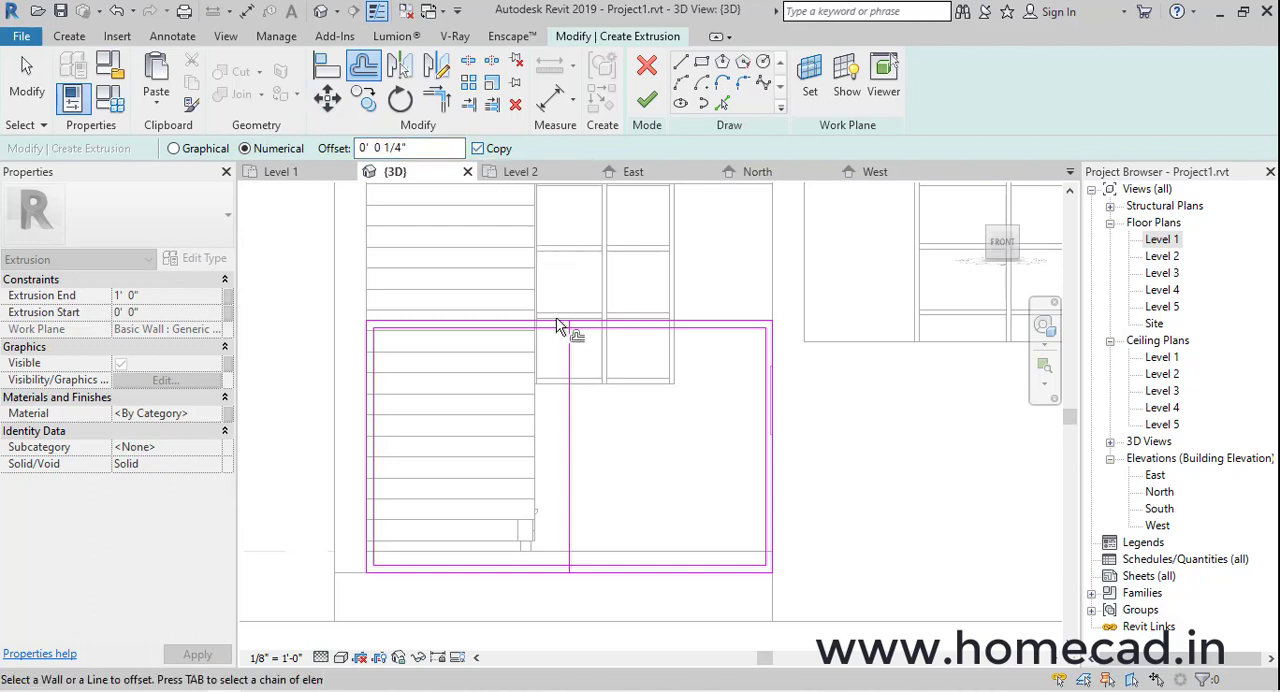
{"action": "scroll", "coordinate": [571, 323], "scroll_direction": "up", "scroll_amount": 10}
{"action": "left_click", "coordinate": [601, 347]}
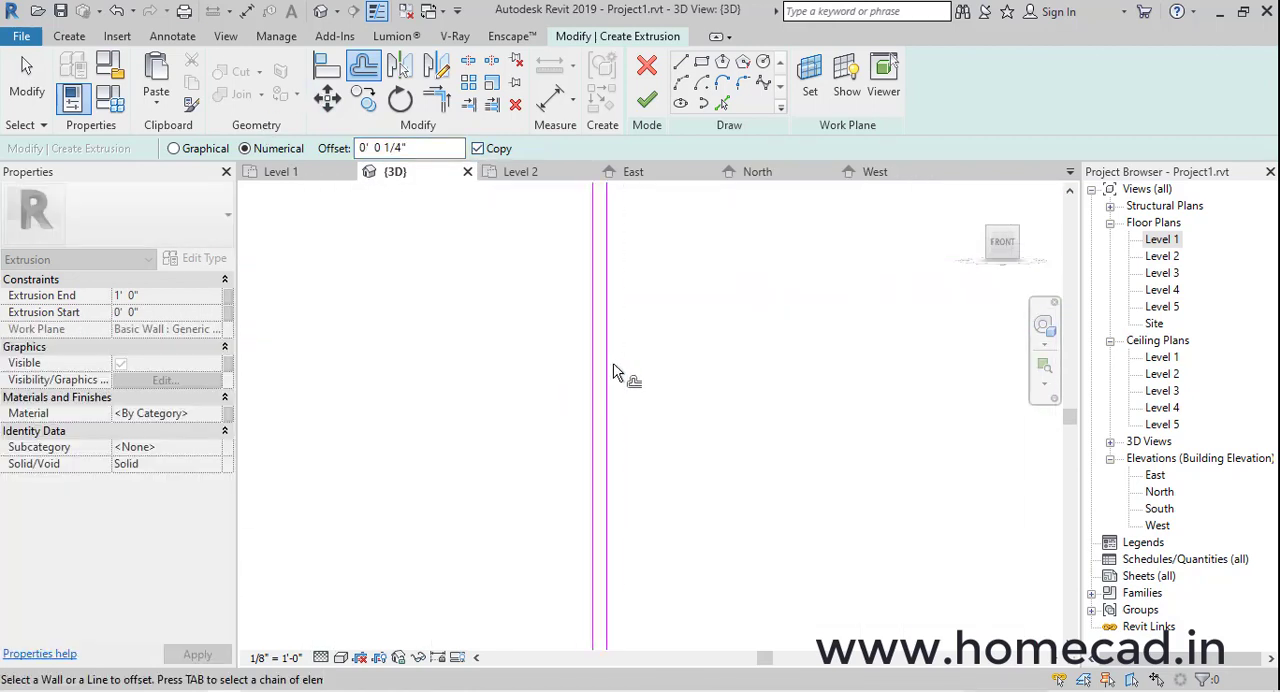
{"action": "left_click", "coordinate": [609, 359]}
{"action": "key", "text": "Escape"}
{"action": "scroll", "coordinate": [608, 360], "scroll_direction": "up", "scroll_amount": 1}
{"action": "left_click", "coordinate": [608, 360]}
{"action": "key", "text": "Delete"}
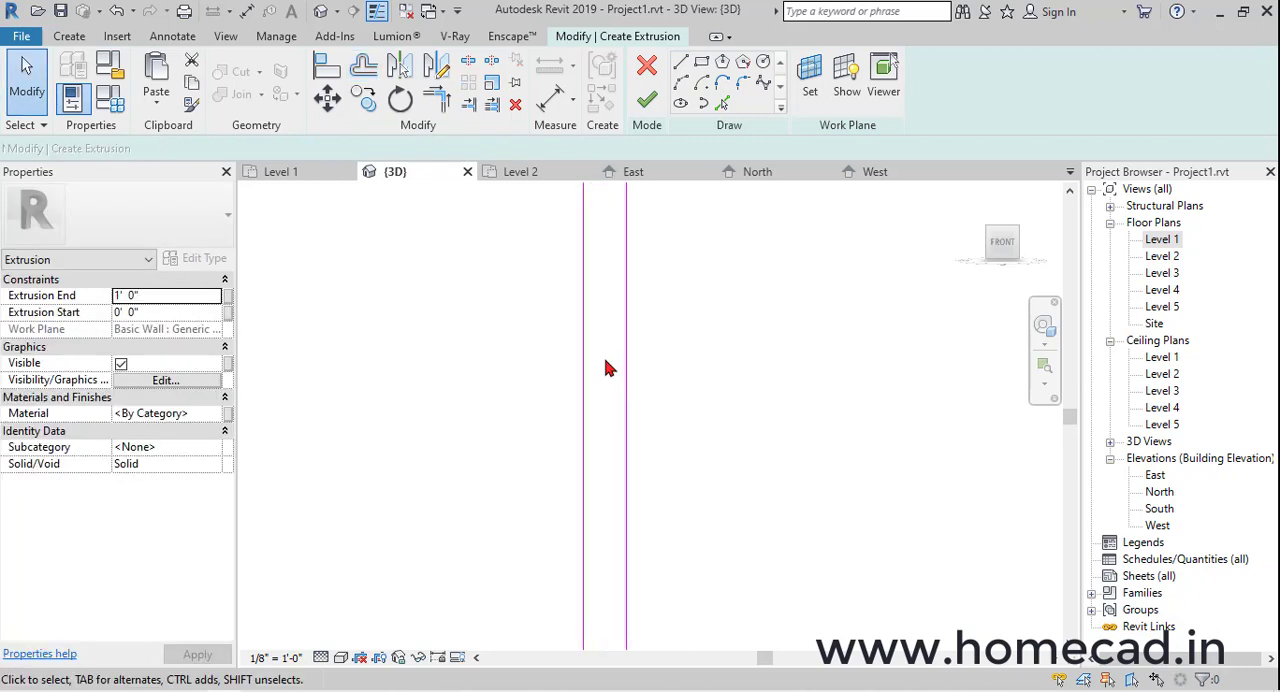
Offset copies of the two central gate lines 2" outward, one to each side, undoing copies placed on the wrong side
{"action": "left_click", "coordinate": [365, 68]}
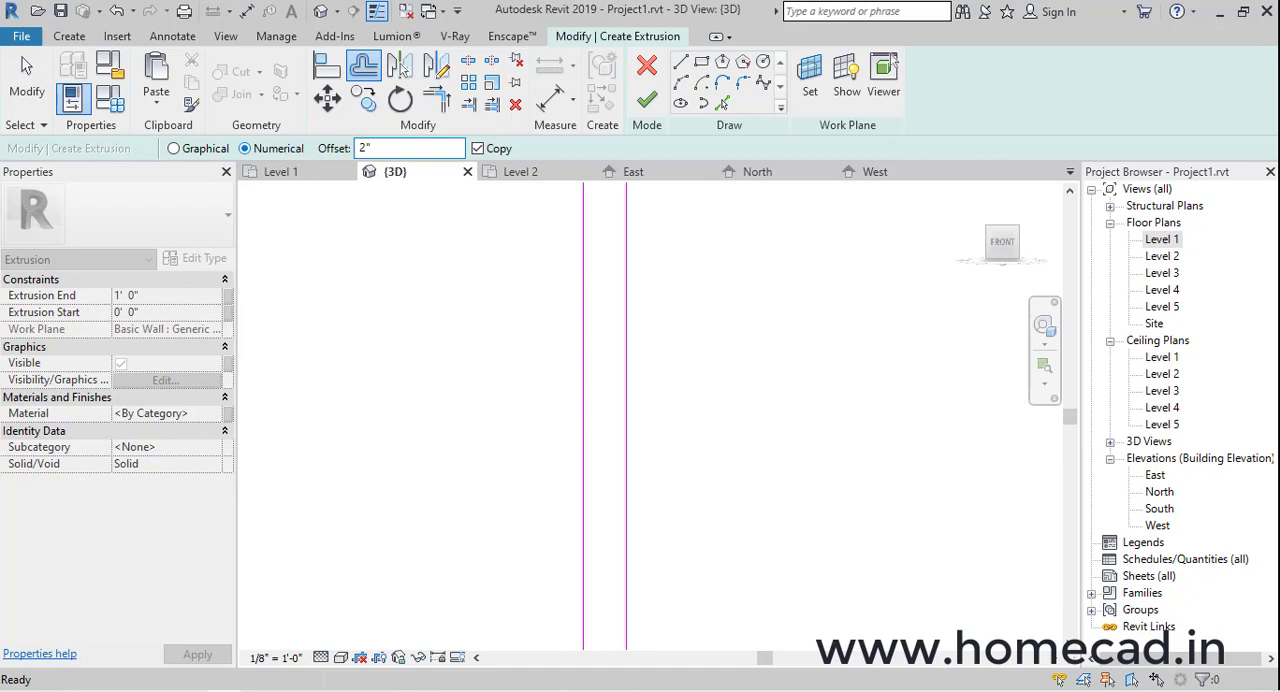
{"action": "left_click", "coordinate": [581, 330]}
{"action": "left_click", "coordinate": [624, 330]}
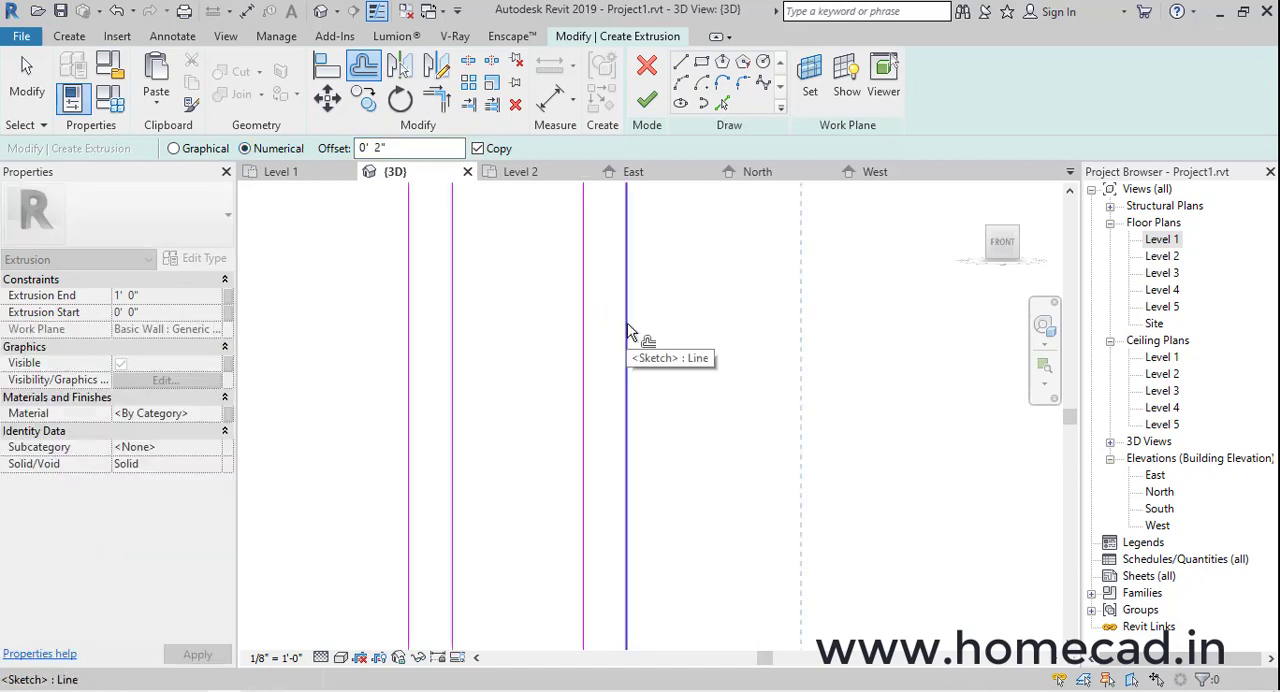
{"action": "key", "text": "ctrl+z"}
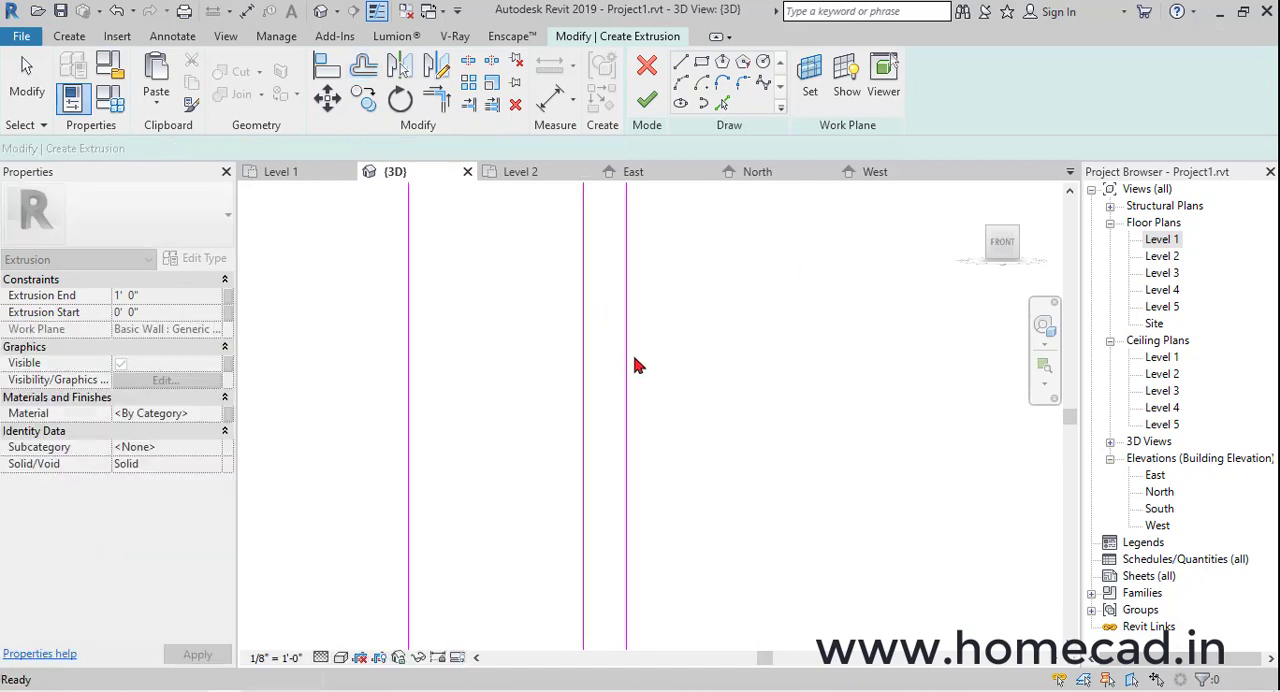
{"action": "left_click", "coordinate": [626, 342]}
{"action": "key", "text": "ctrl+z"}
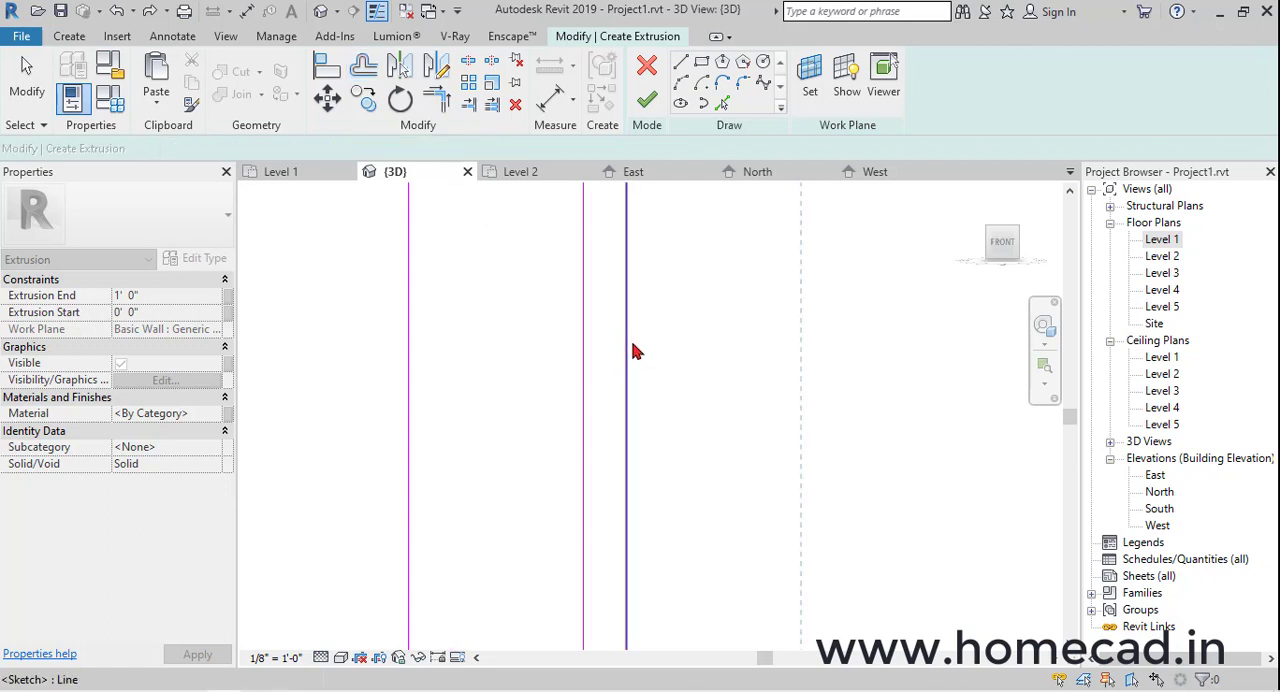
{"action": "left_click", "coordinate": [631, 343]}
{"action": "scroll", "coordinate": [630, 358], "scroll_direction": "down", "scroll_amount": 2}
{"action": "scroll", "coordinate": [632, 362], "scroll_direction": "down", "scroll_amount": 3}
{"action": "middle_click_drag", "start_coordinate": [664, 357], "coordinate": [669, 377]}
{"action": "left_click", "coordinate": [438, 100]}
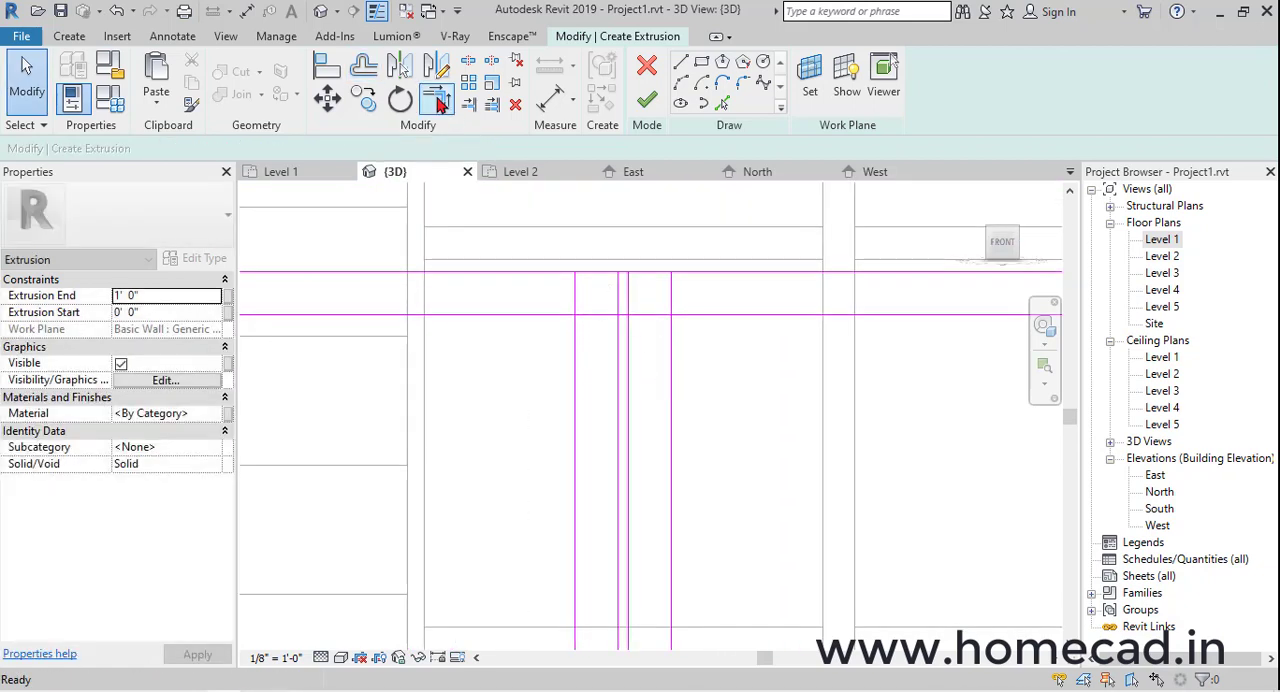
{"action": "scroll", "coordinate": [567, 331], "scroll_direction": "up", "scroll_amount": 2}
{"action": "left_click", "coordinate": [563, 297]}
{"action": "key", "text": "Escape"}
{"action": "key", "text": "Escape"}
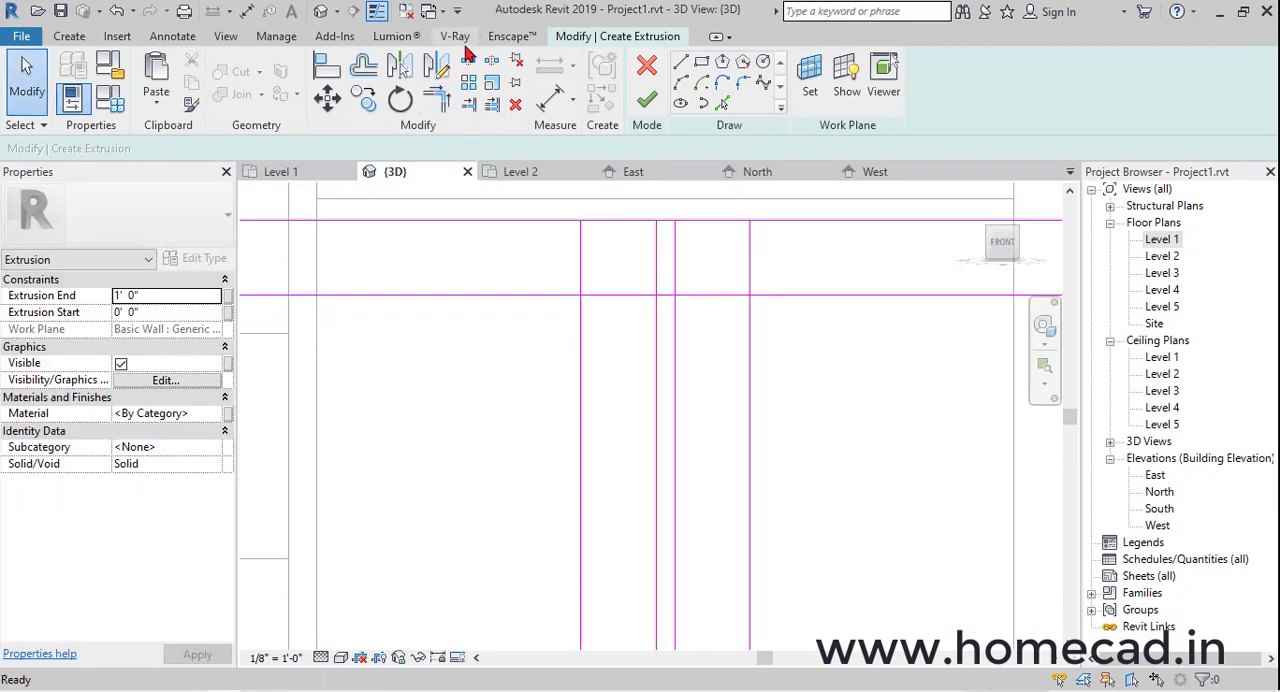
Split the gate frame's two top lines between the central verticals and trim the upper corners into two separate leaves
{"action": "left_click", "coordinate": [468, 62]}
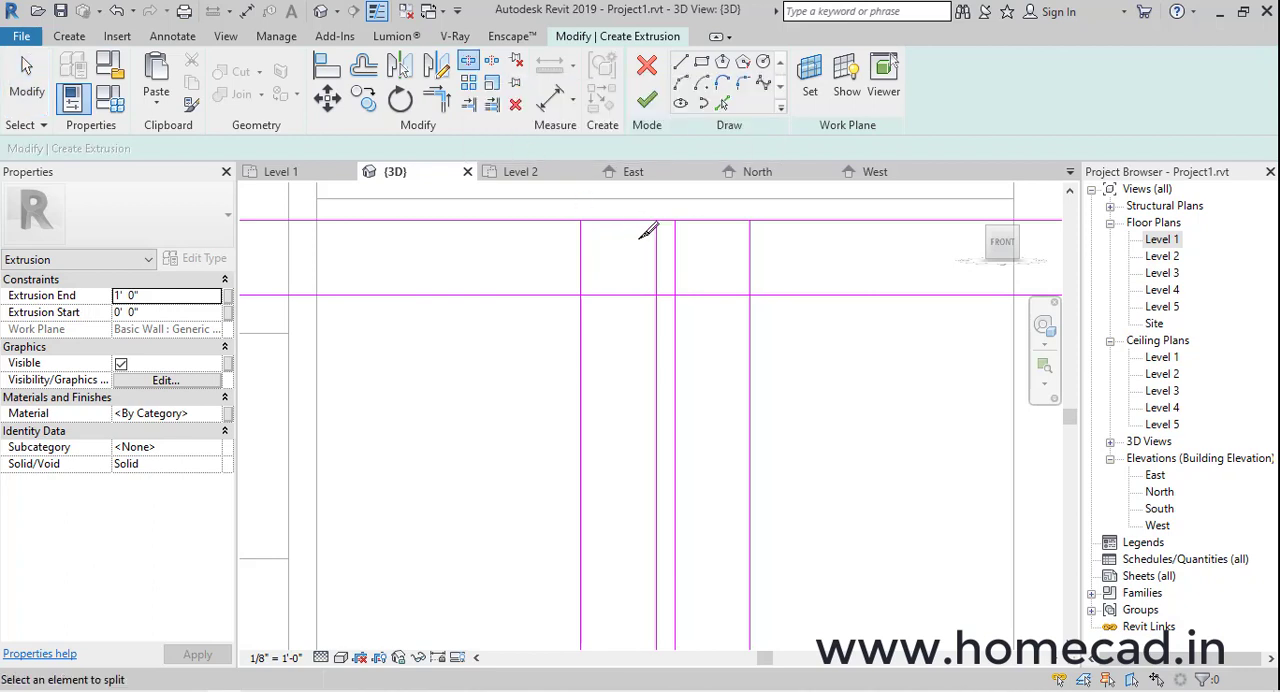
{"action": "scroll", "coordinate": [645, 232], "scroll_direction": "up", "scroll_amount": 2}
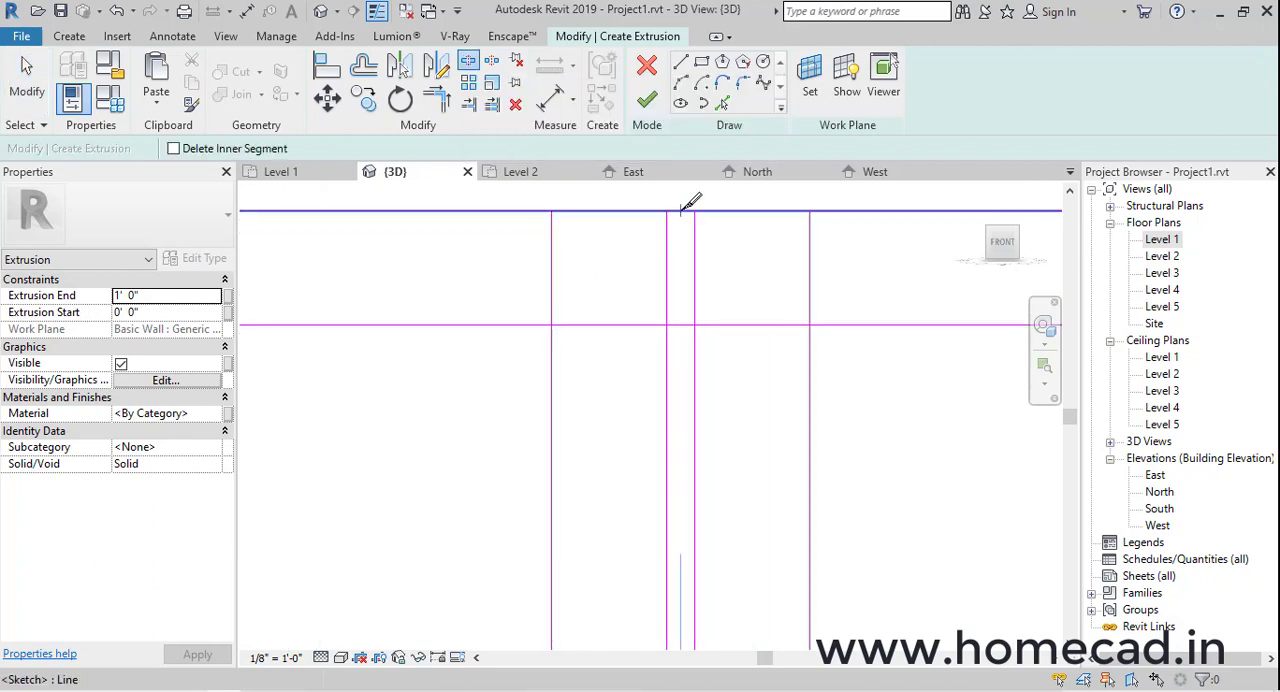
{"action": "left_click", "coordinate": [438, 102]}
{"action": "left_click", "coordinate": [533, 324]}
{"action": "left_click", "coordinate": [551, 345]}
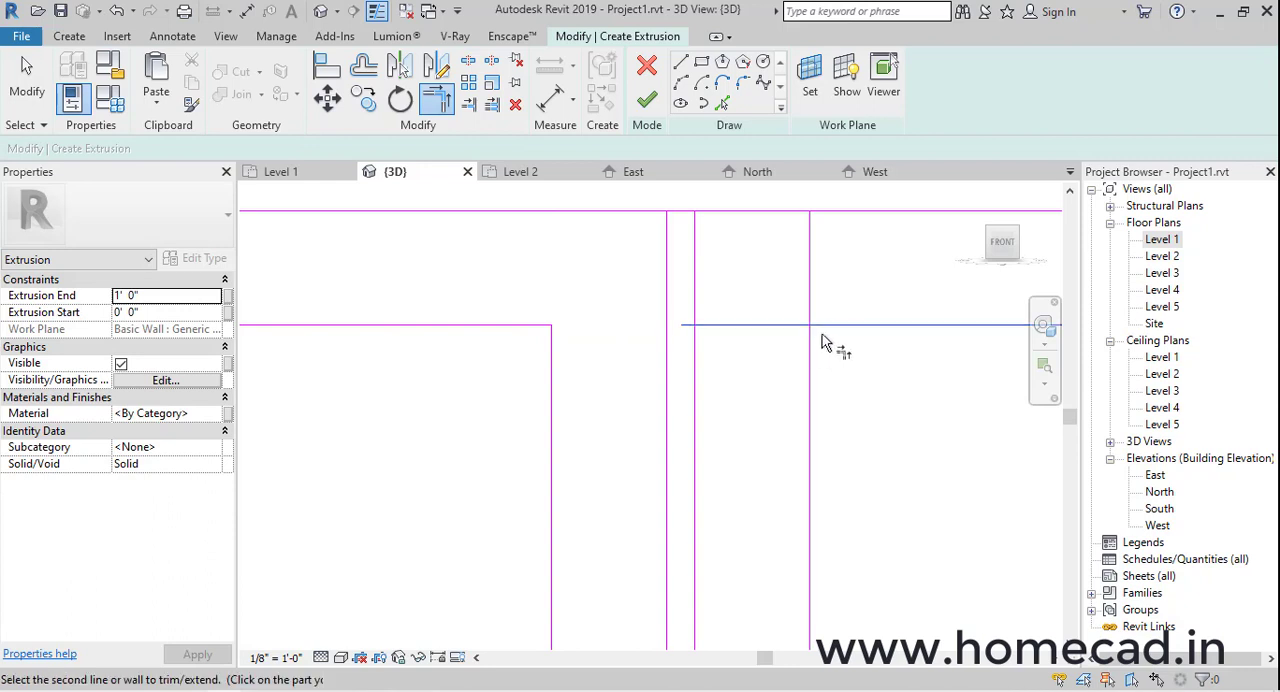
{"action": "left_click", "coordinate": [727, 211]}
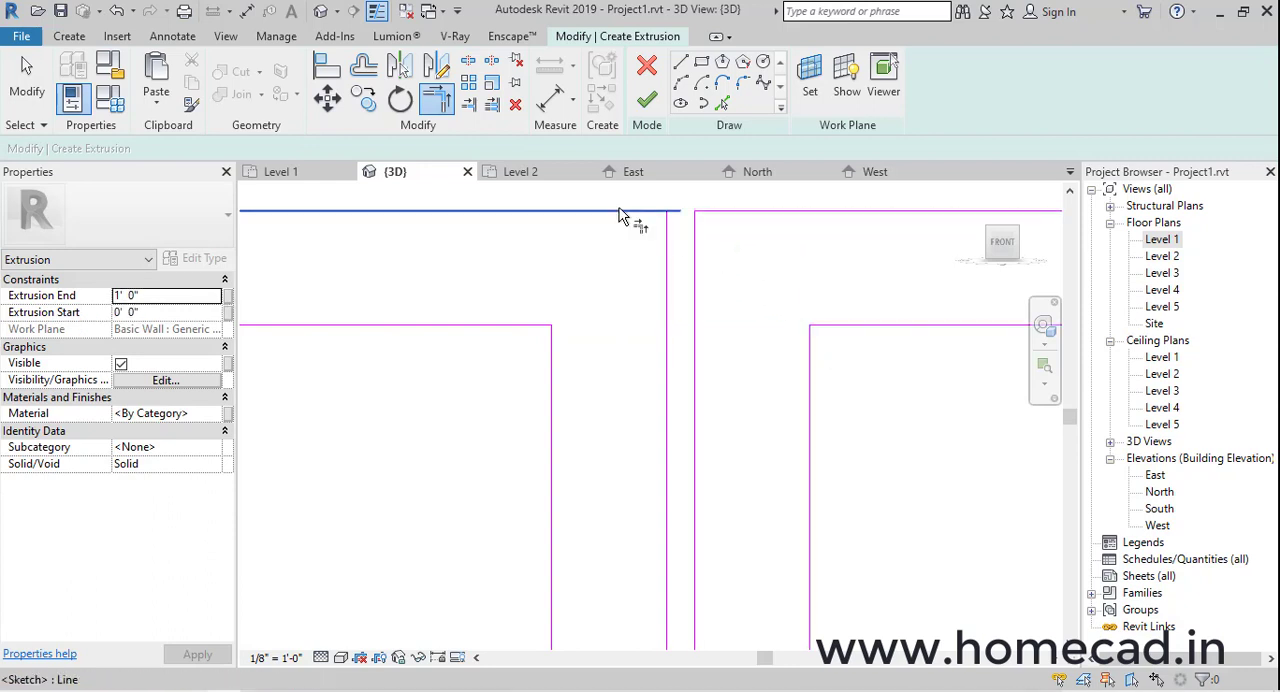
{"action": "scroll", "coordinate": [672, 284], "scroll_direction": "down", "scroll_amount": 8}
{"action": "key", "text": "Escape"}
Split the gate frame's two bottom lines between the central vertical lines
{"action": "scroll", "coordinate": [690, 285], "scroll_direction": "up", "scroll_amount": 5}
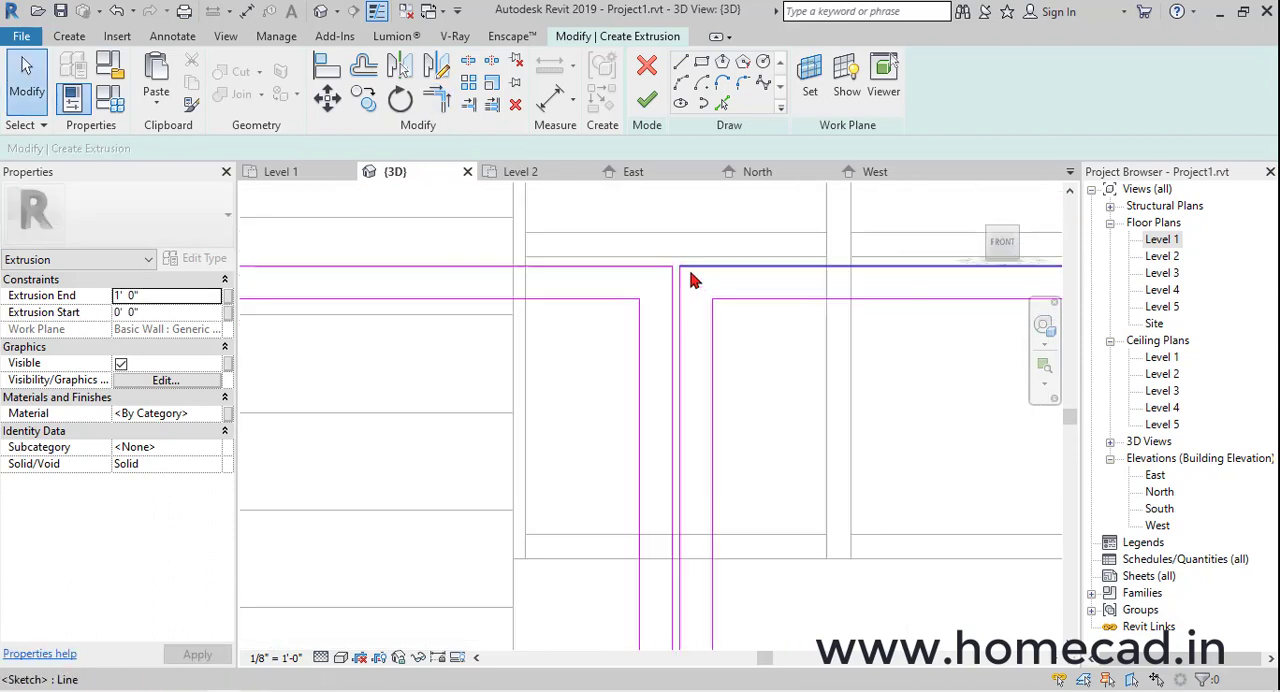
{"action": "scroll", "coordinate": [668, 300], "scroll_direction": "down", "scroll_amount": 8}
{"action": "middle_click_drag", "start_coordinate": [733, 388], "coordinate": [711, 212]}
{"action": "scroll", "coordinate": [669, 450], "scroll_direction": "up", "scroll_amount": 8}
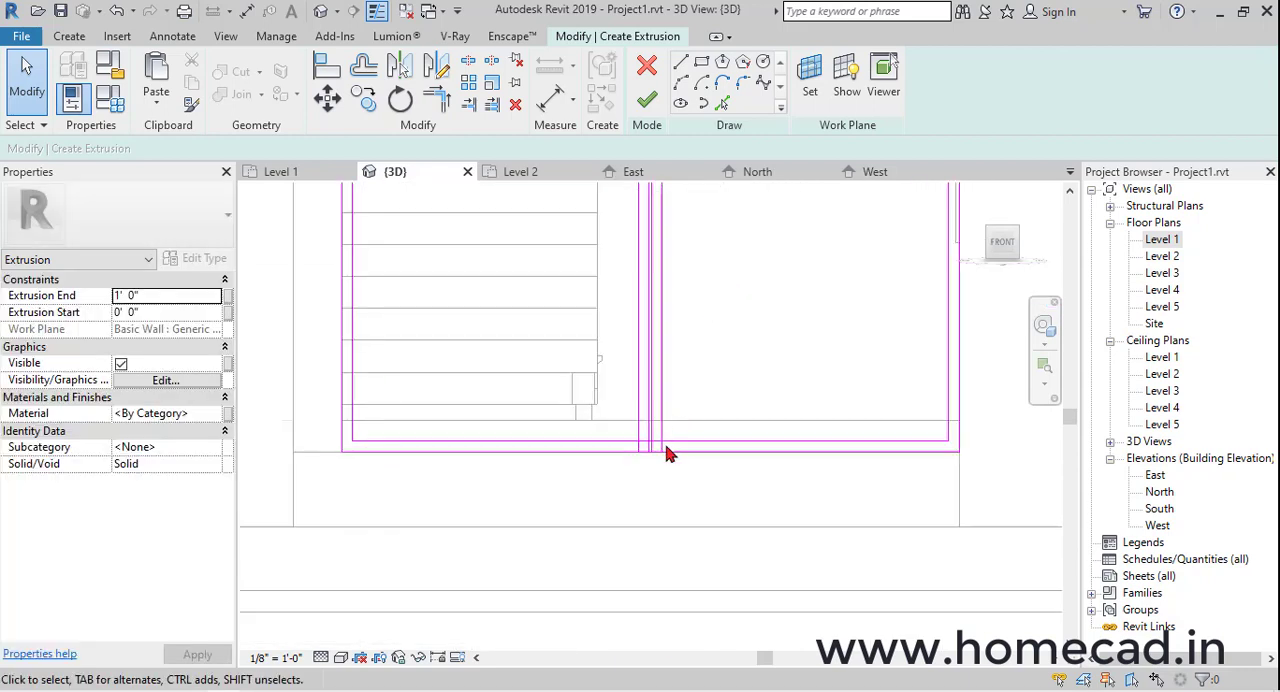
{"action": "scroll", "coordinate": [612, 502], "scroll_direction": "up", "scroll_amount": 5}
{"action": "middle_click_drag", "start_coordinate": [620, 398], "coordinate": [600, 400]}
{"action": "key", "text": "s"}
{"action": "key", "text": "l"}
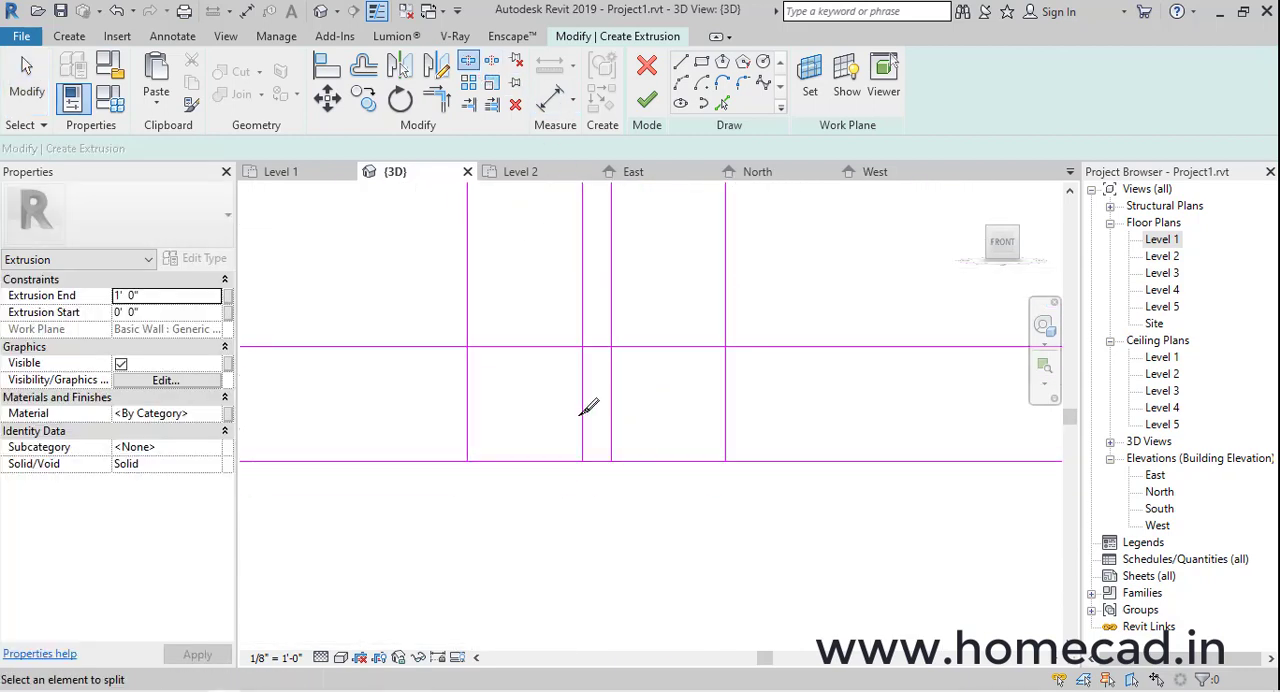
{"action": "scroll", "coordinate": [591, 406], "scroll_direction": "up", "scroll_amount": 3}
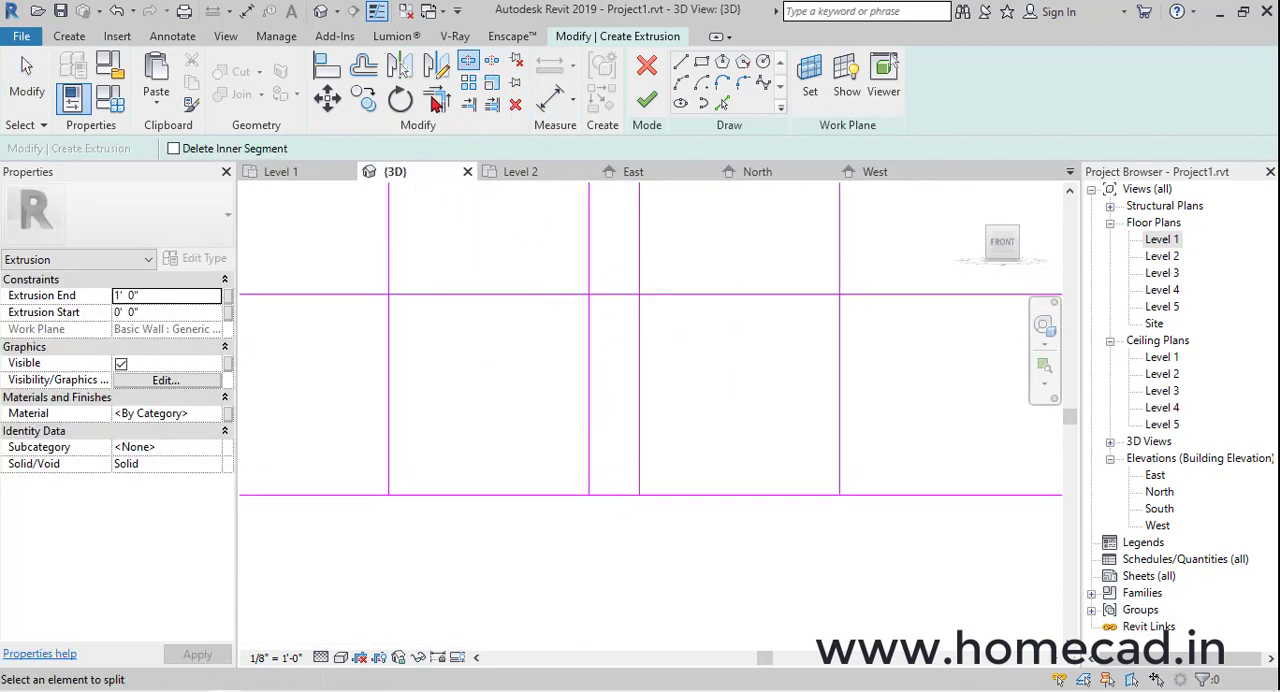
Trim the outer and inner bottom lines to the central verticals so both gate leaves form closed frames
{"action": "key", "text": "t"}
{"action": "key", "text": "r"}
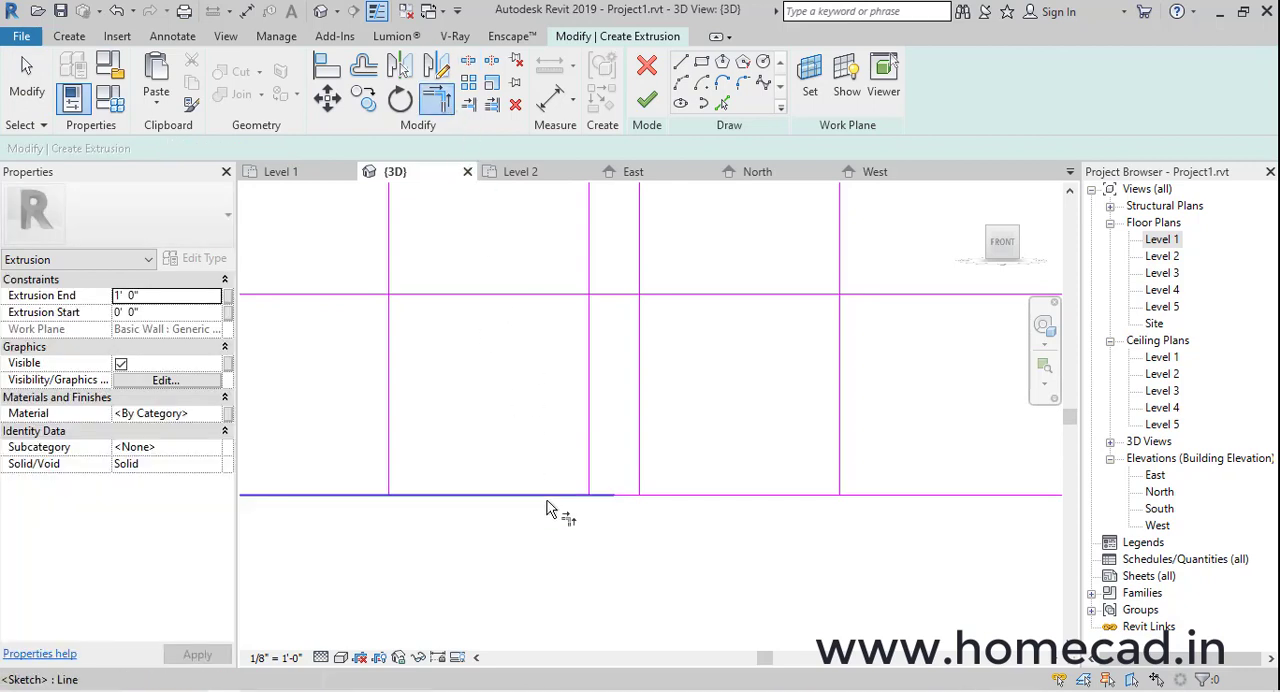
{"action": "left_click", "coordinate": [640, 476]}
{"action": "left_click", "coordinate": [659, 495]}
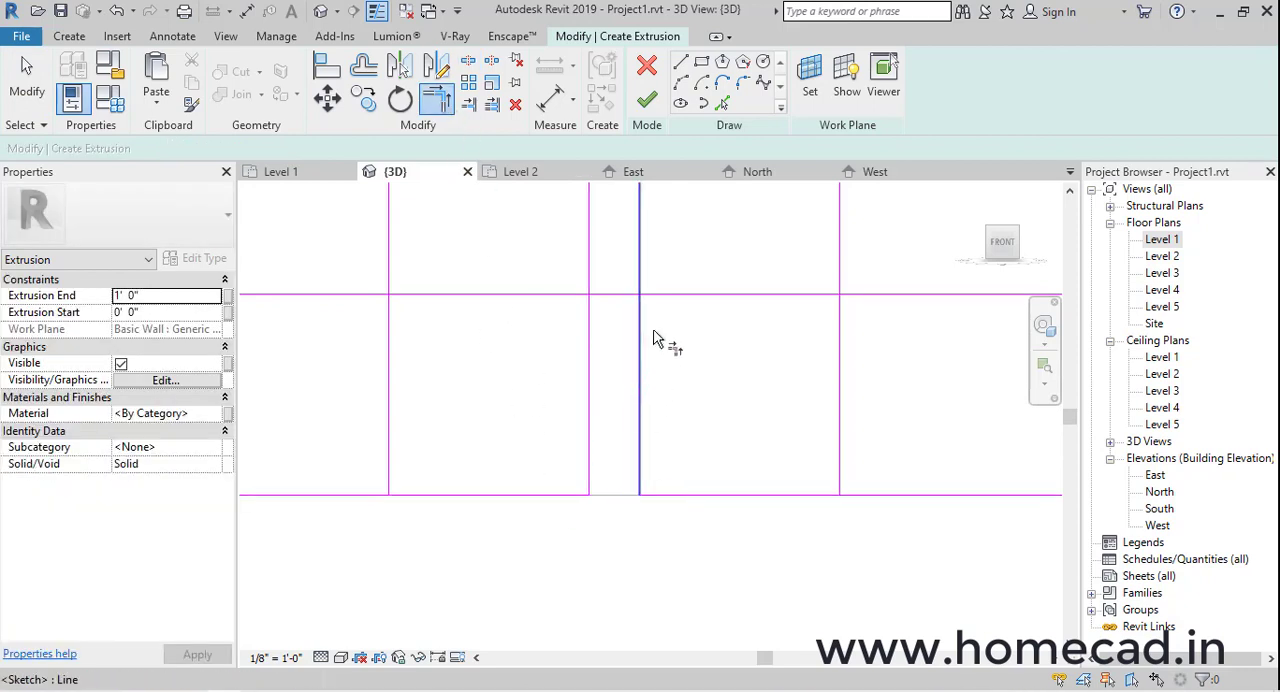
{"action": "scroll", "coordinate": [626, 400], "scroll_direction": "down", "scroll_amount": 1}
{"action": "left_click", "coordinate": [447, 304]}
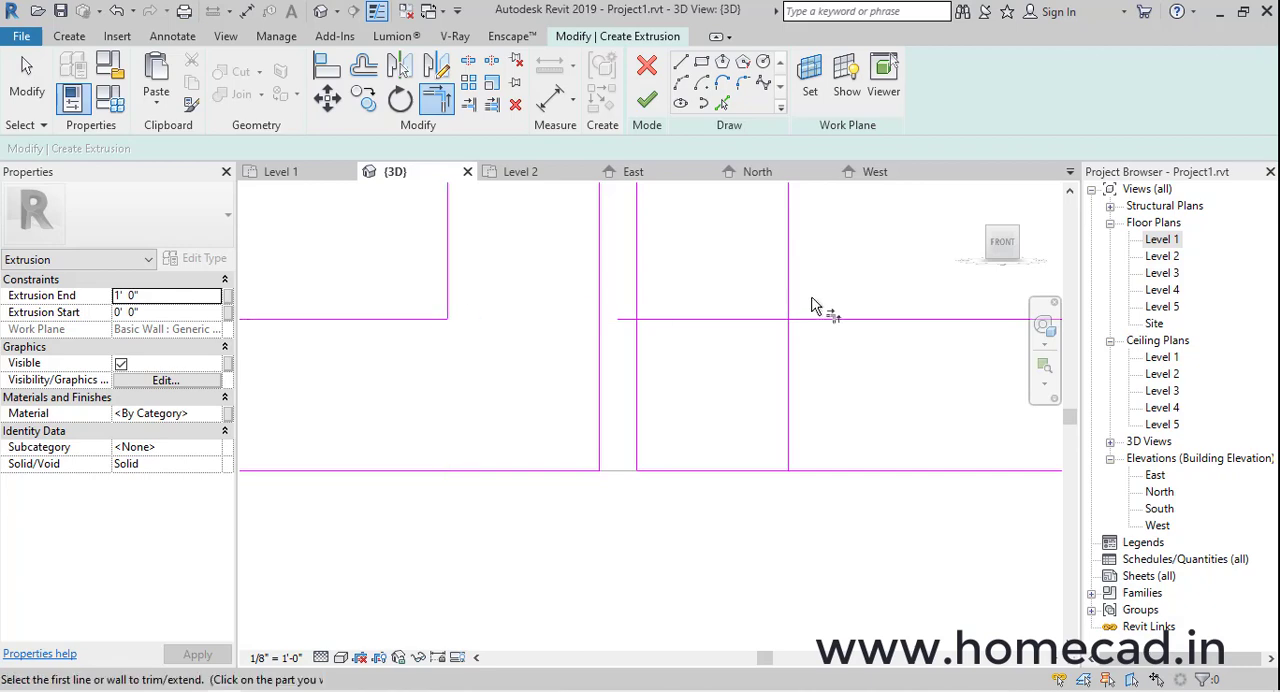
{"action": "left_click", "coordinate": [789, 292]}
{"action": "left_click", "coordinate": [800, 320]}
{"action": "scroll", "coordinate": [750, 390], "scroll_direction": "down", "scroll_amount": 4}
{"action": "scroll", "coordinate": [750, 390], "scroll_direction": "down", "scroll_amount": 5}
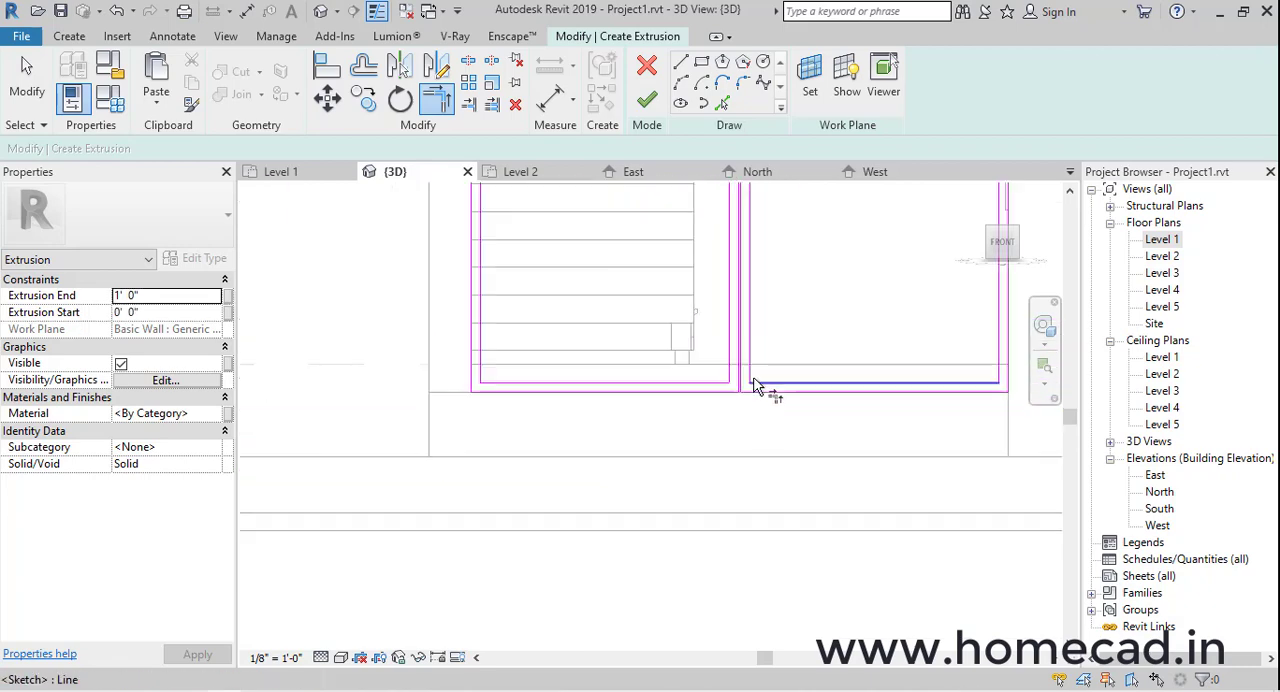
{"action": "mouse_move", "coordinate": [814, 357]}
{"action": "middle_mouse_down", "text": "shift"}
{"action": "mouse_move", "coordinate": [786, 409]}
{"action": "mouse_move", "coordinate": [878, 326]}
{"action": "mouse_move", "coordinate": [731, 370]}
{"action": "middle_mouse_up", "text": "shift"}
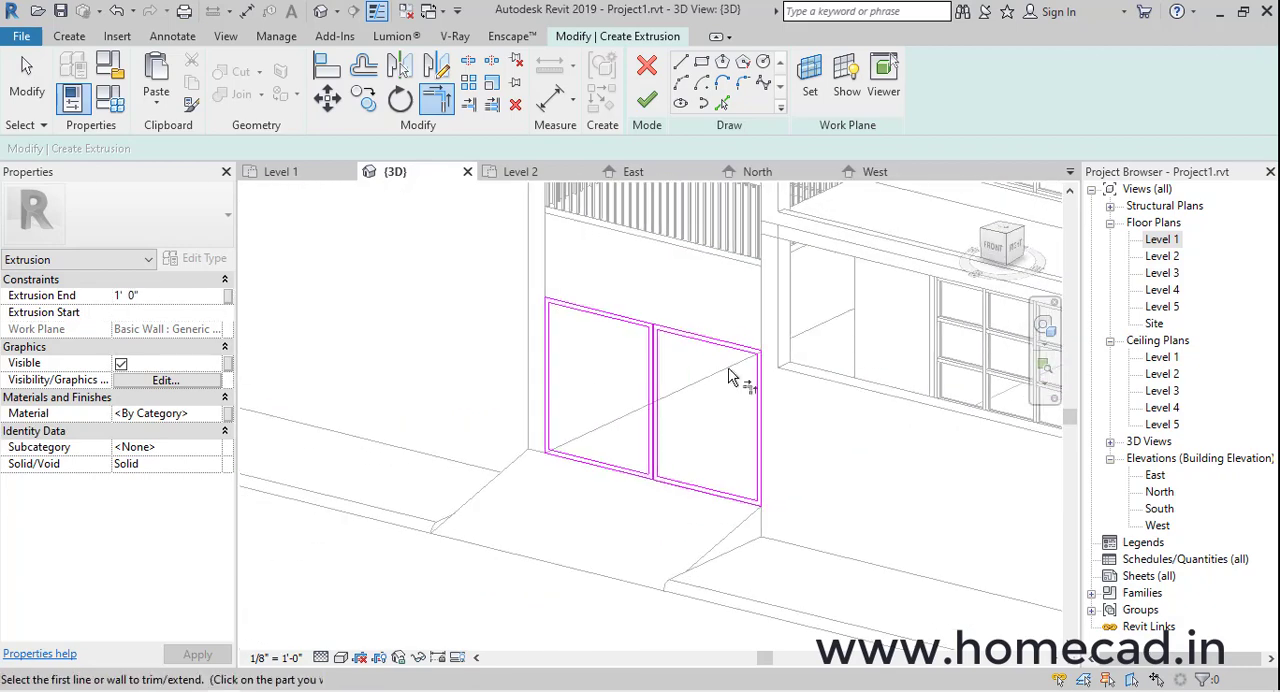
Finish the gate frame sketch and set its extrusion start to -0' 6" and extrusion end to -0' 3"
{"action": "scroll", "coordinate": [725, 350], "scroll_direction": "up", "scroll_amount": 3}
{"action": "key", "text": "Escape"}
{"action": "left_click", "coordinate": [648, 102]}
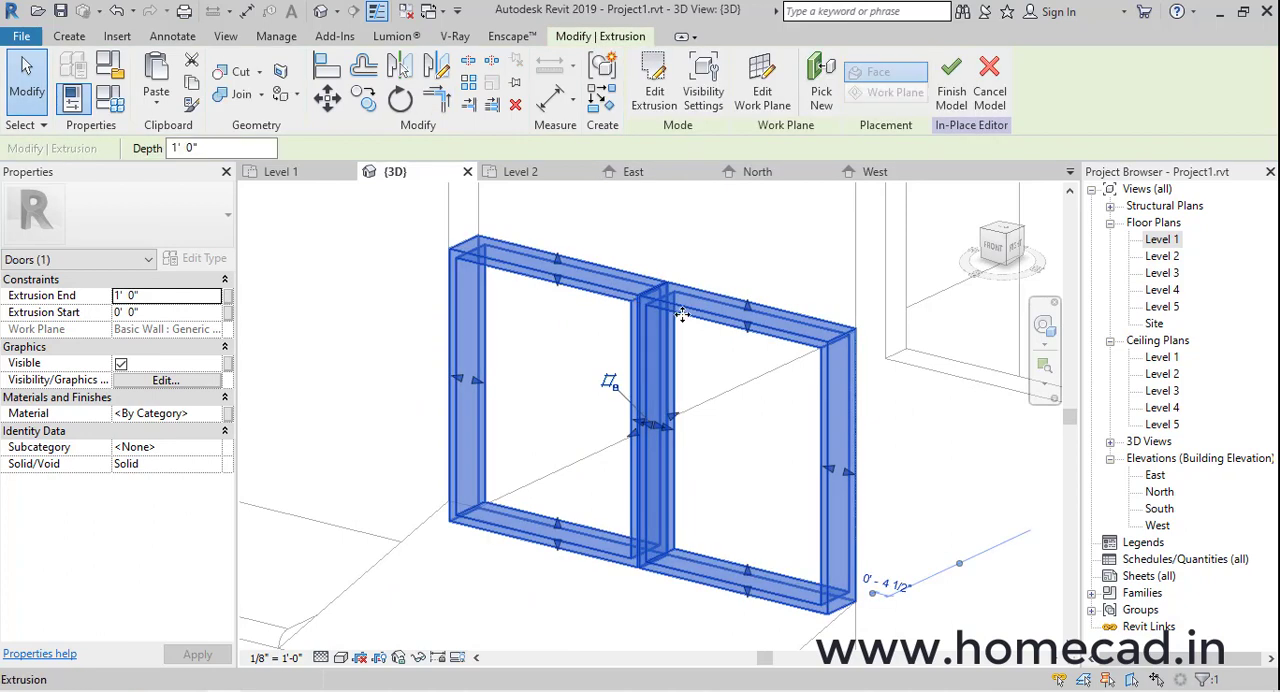
{"action": "left_click", "coordinate": [75, 295]}
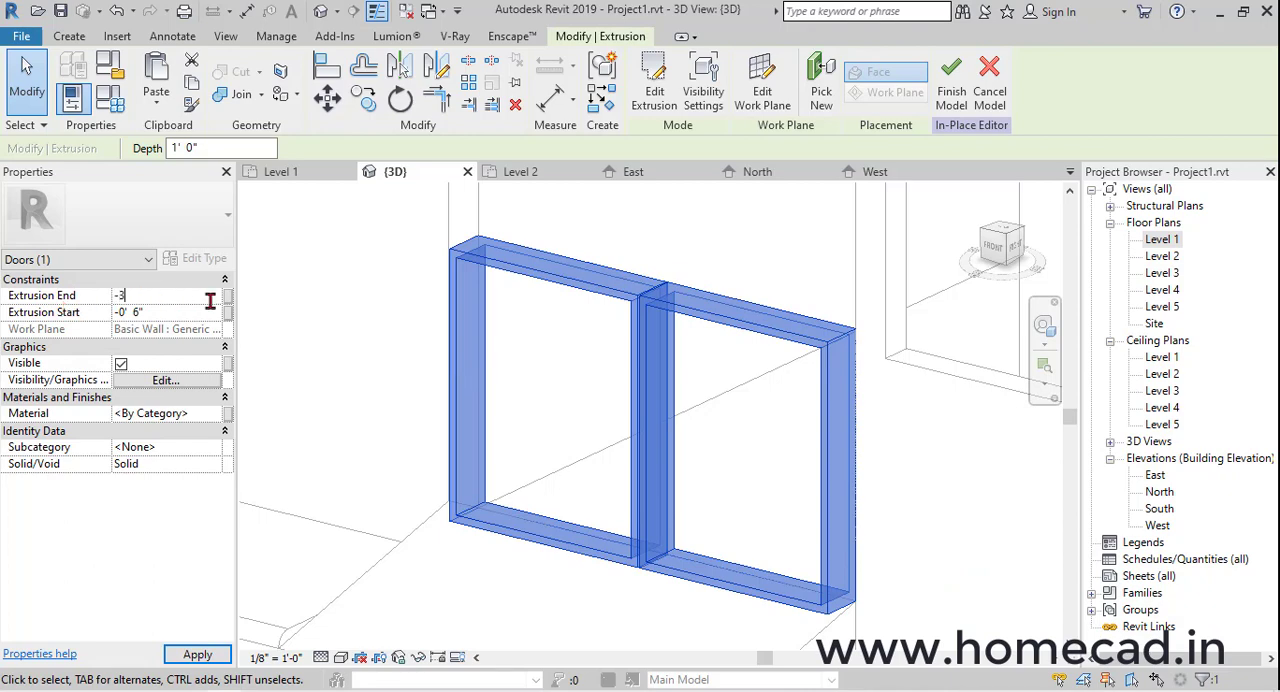
{"action": "left_click", "coordinate": [640, 402]}
{"action": "middle_click_drag", "start_coordinate": [660, 410], "coordinate": [820, 455], "text": "shift"}
{"action": "middle_click_drag", "start_coordinate": [760, 450], "coordinate": [94, 451]}
{"action": "scroll", "coordinate": [681, 382], "scroll_direction": "down", "scroll_amount": 2}
{"action": "middle_click_drag", "start_coordinate": [683, 382], "coordinate": [520, 377], "text": "shift"}
Temporarily isolate the two-leaf gate frame in the 3D view
{"action": "left_click", "coordinate": [676, 338]}
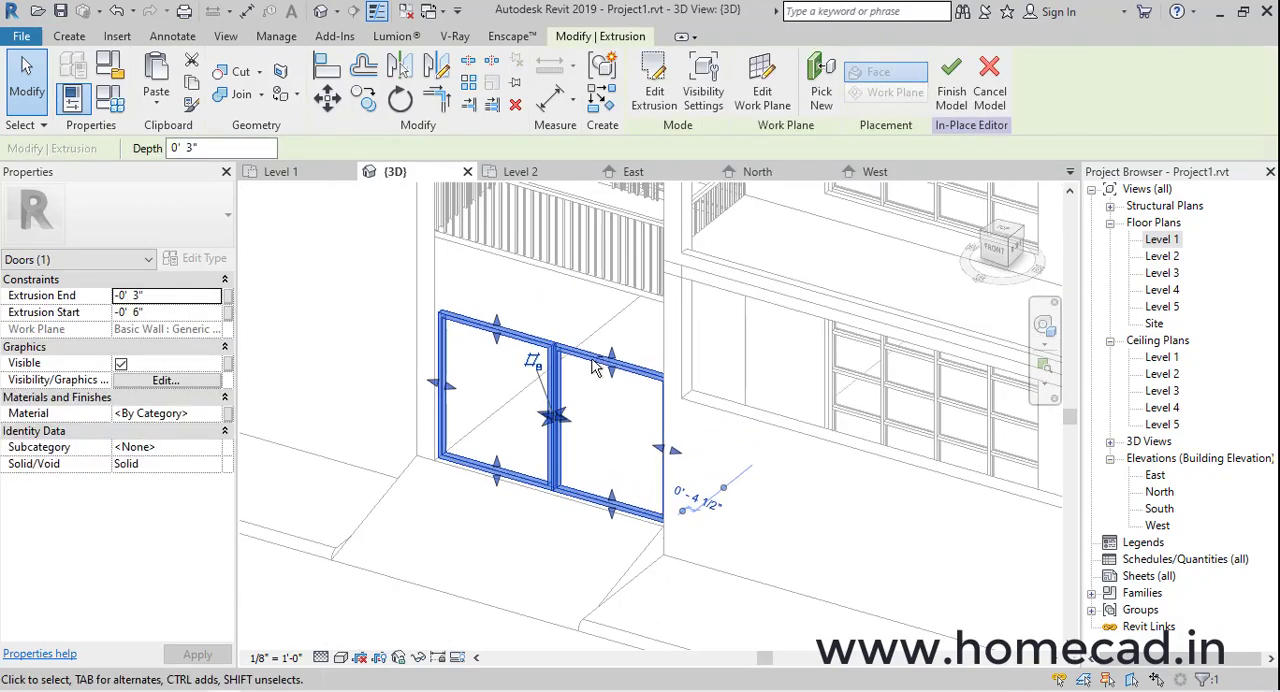
{"action": "left_click", "coordinate": [418, 657]}
{"action": "left_click", "coordinate": [460, 589]}
{"action": "left_click", "coordinate": [720, 456]}
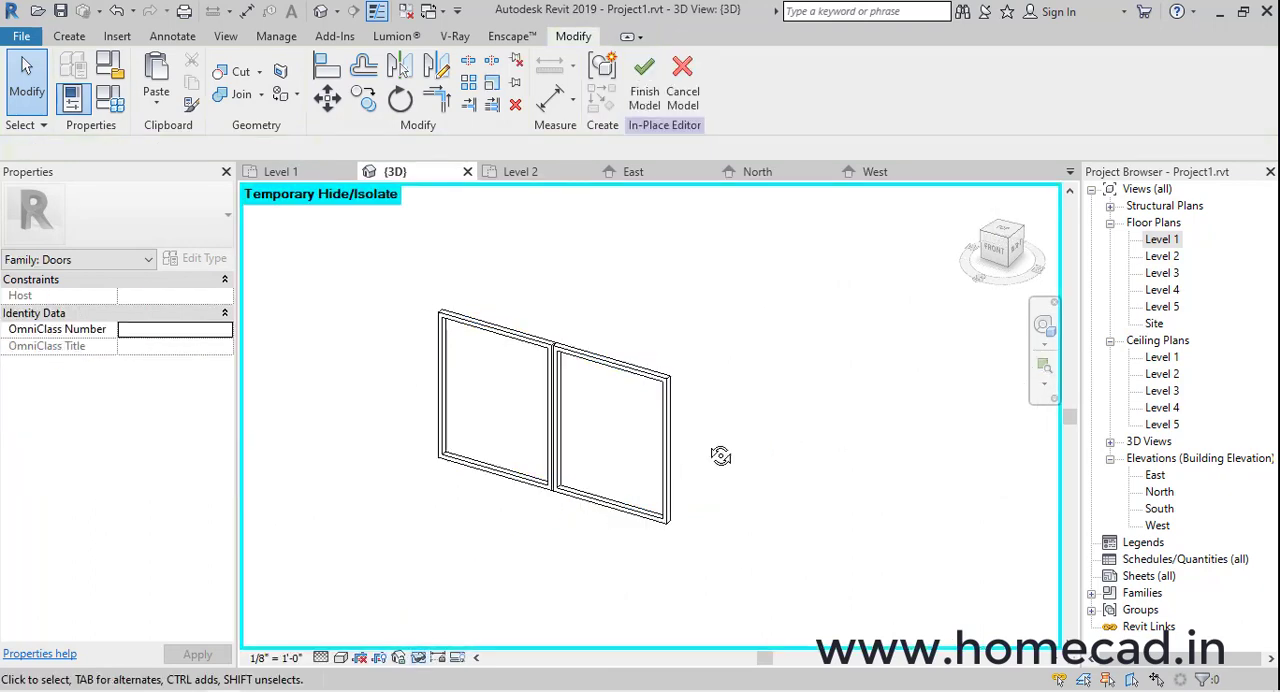
{"action": "middle_click_drag", "start_coordinate": [720, 456], "coordinate": [487, 403], "text": "shift"}
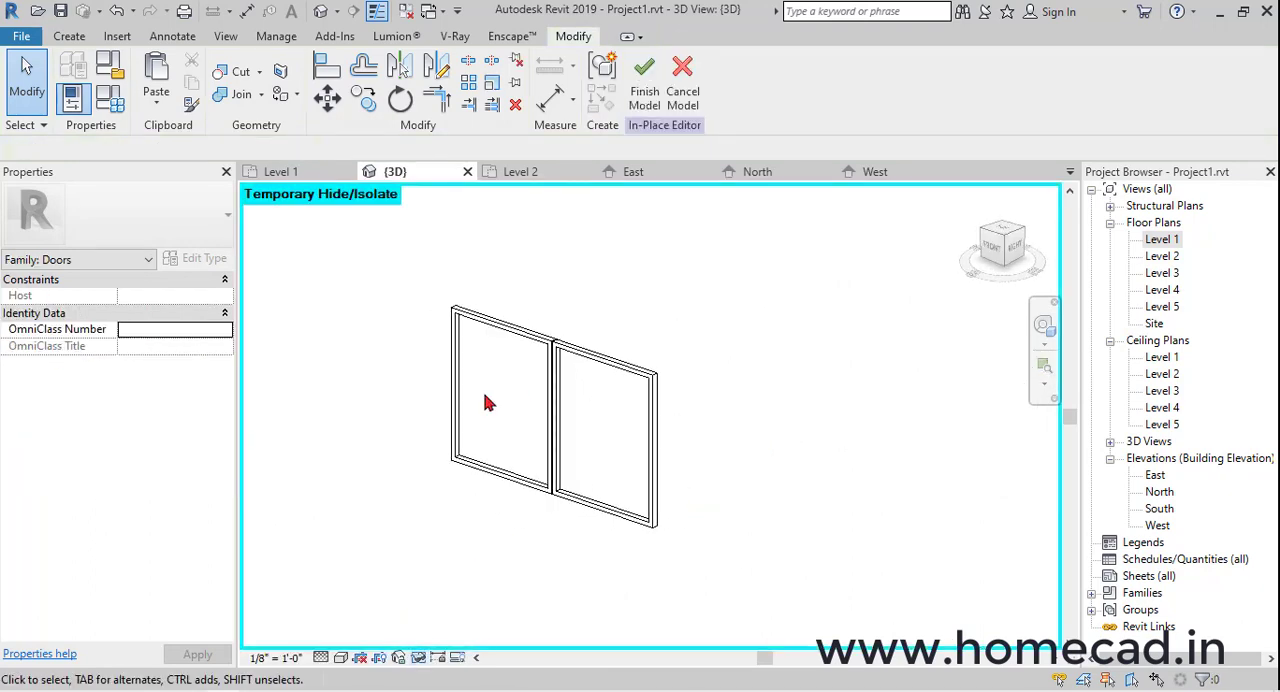
Start a new extrusion and pick the inner side face of the gate frame's vertical member as its work plane
{"action": "scroll", "coordinate": [487, 403], "scroll_direction": "up", "scroll_amount": 3}
{"action": "left_click", "coordinate": [69, 36]}
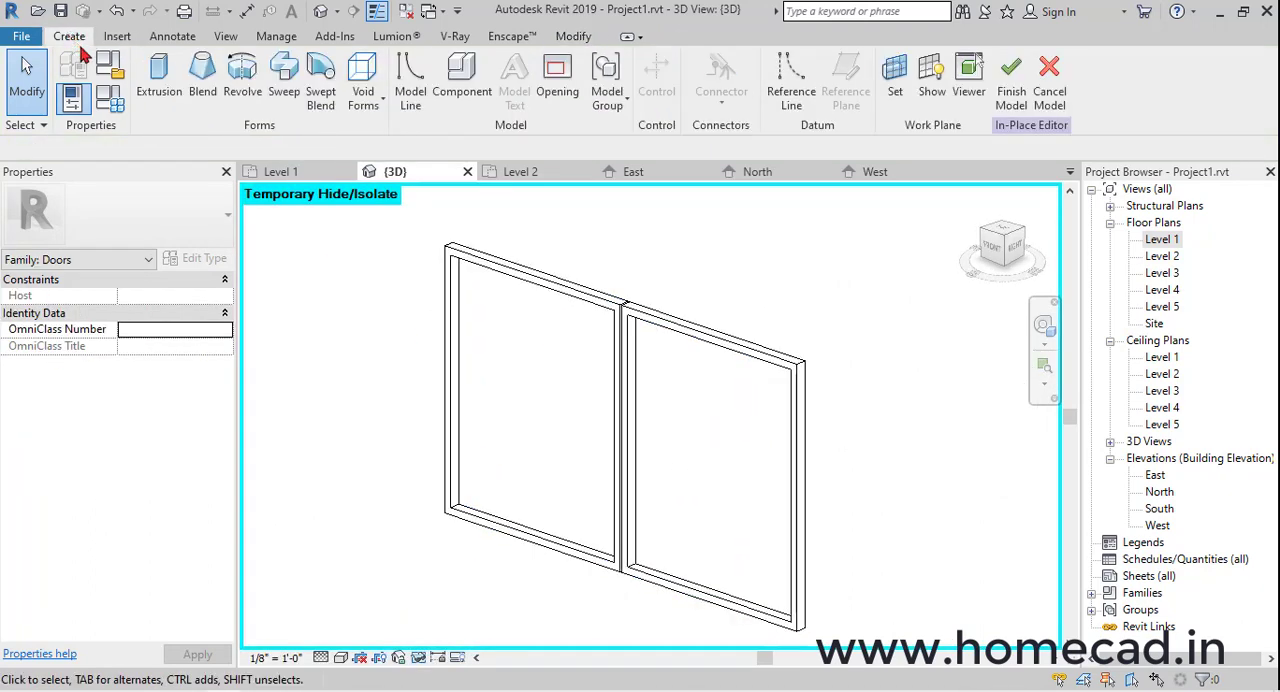
{"action": "left_click", "coordinate": [160, 80]}
{"action": "left_click", "coordinate": [810, 72]}
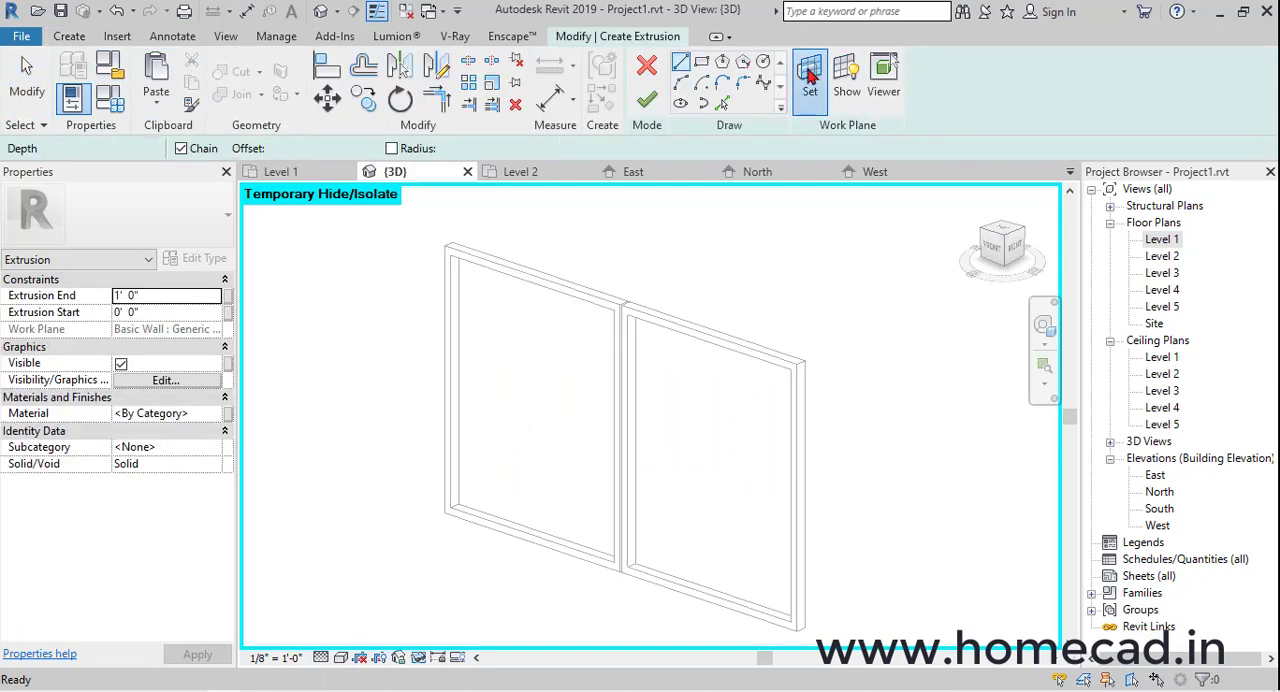
{"action": "left_click", "coordinate": [835, 286]}
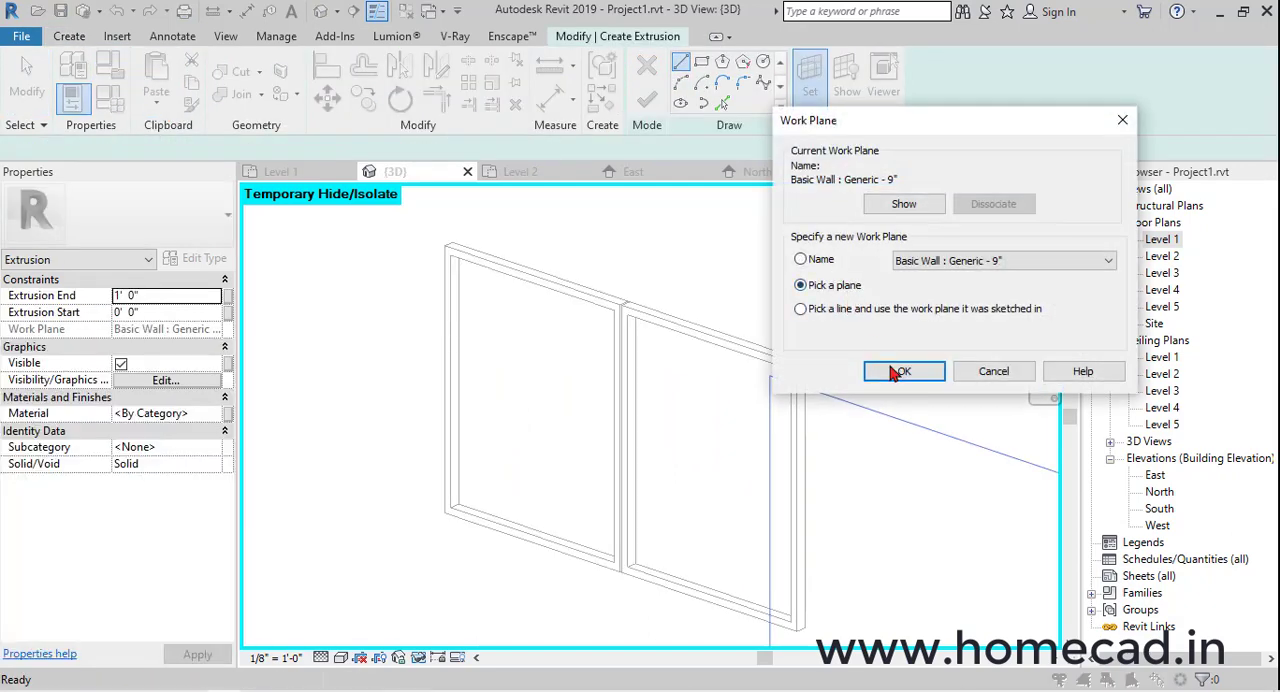
{"action": "left_click", "coordinate": [900, 371]}
{"action": "scroll", "coordinate": [450, 265], "scroll_direction": "up", "scroll_amount": 3}
{"action": "left_click", "coordinate": [450, 265]}
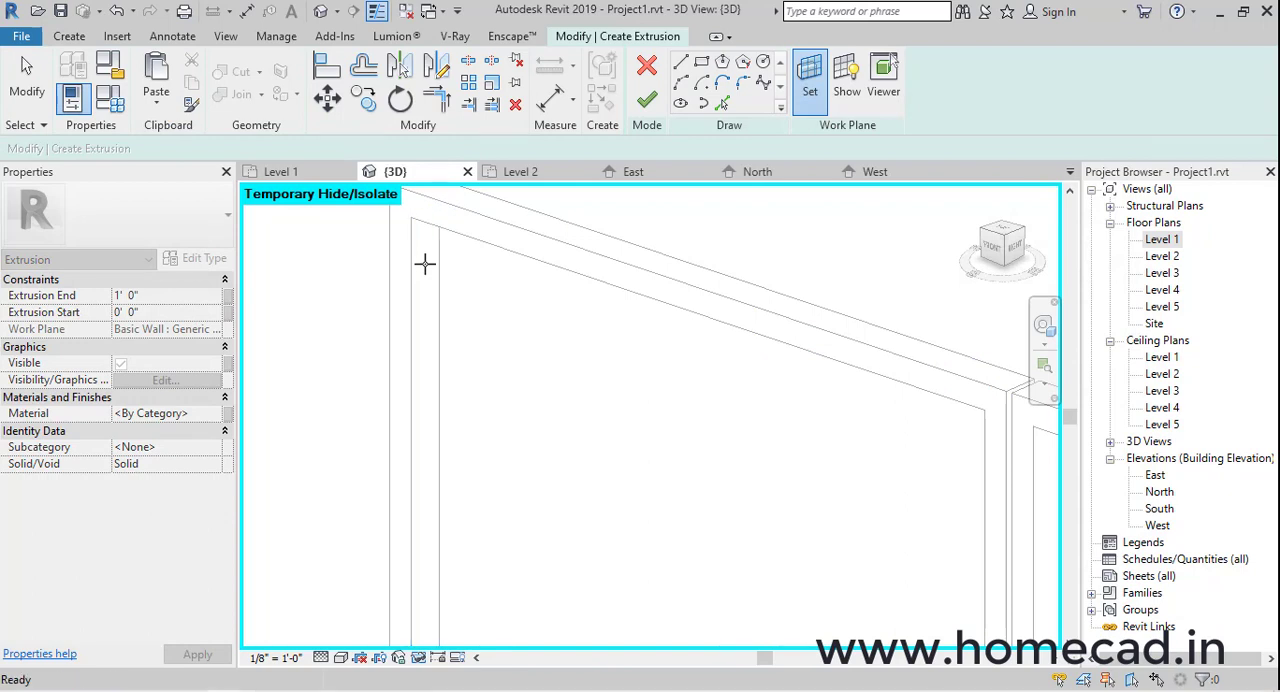
Orient the 3D view to the right side and display the gate frame in wireframe
{"action": "left_click", "coordinate": [1013, 247]}
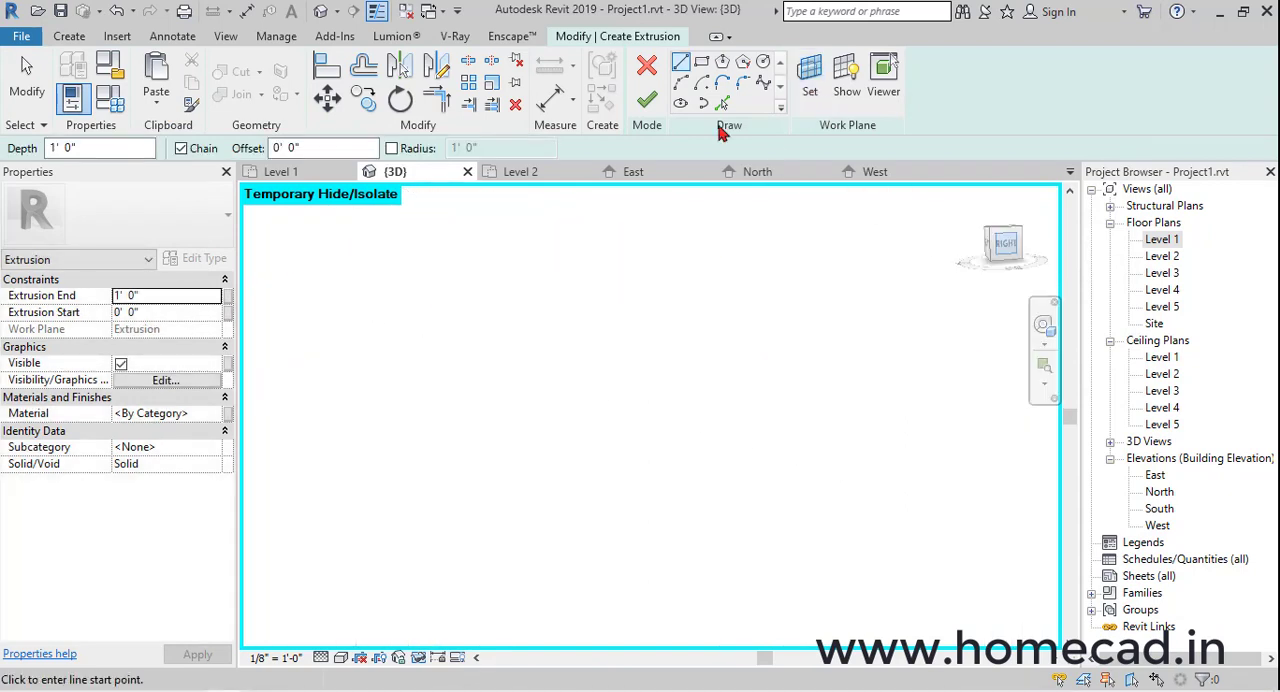
{"action": "left_click", "coordinate": [341, 657]}
{"action": "left_click", "coordinate": [382, 543]}
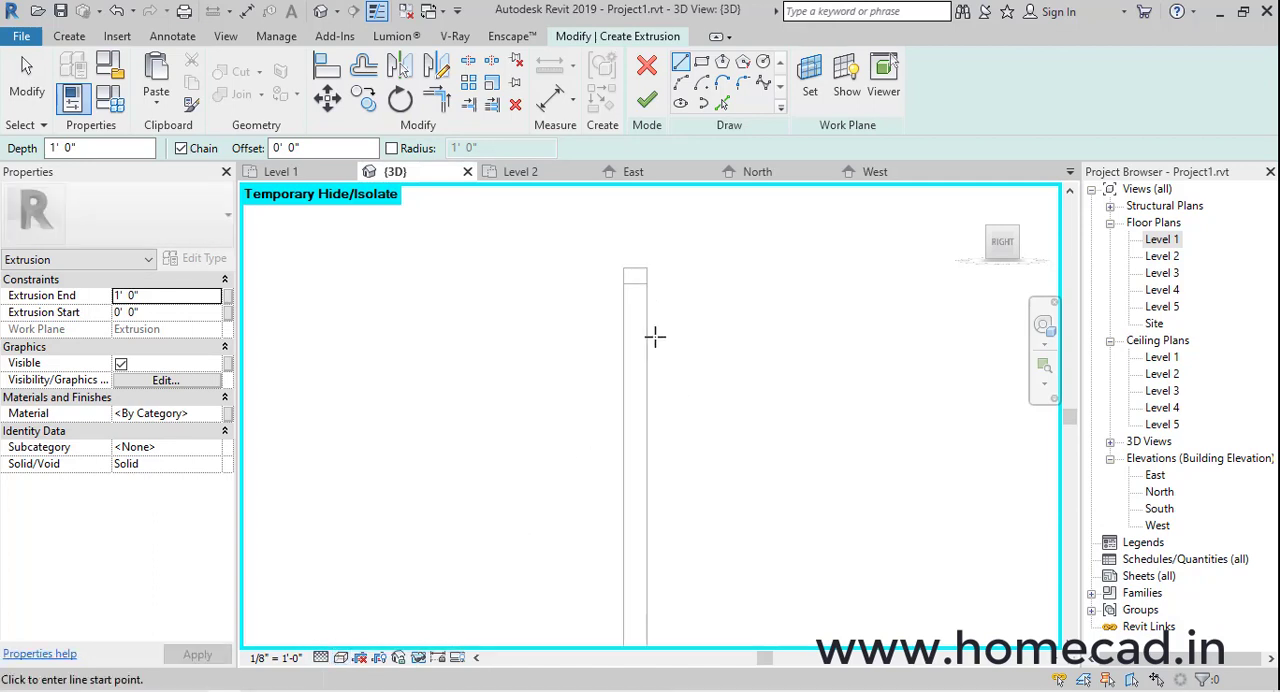
Sketch a closed stepped slat profile under the top rail, 4" tall and 1 1/4" wide, with a 2" by 1/2" projection centred on one side
{"action": "scroll", "coordinate": [655, 337], "scroll_direction": "up", "scroll_amount": 6}
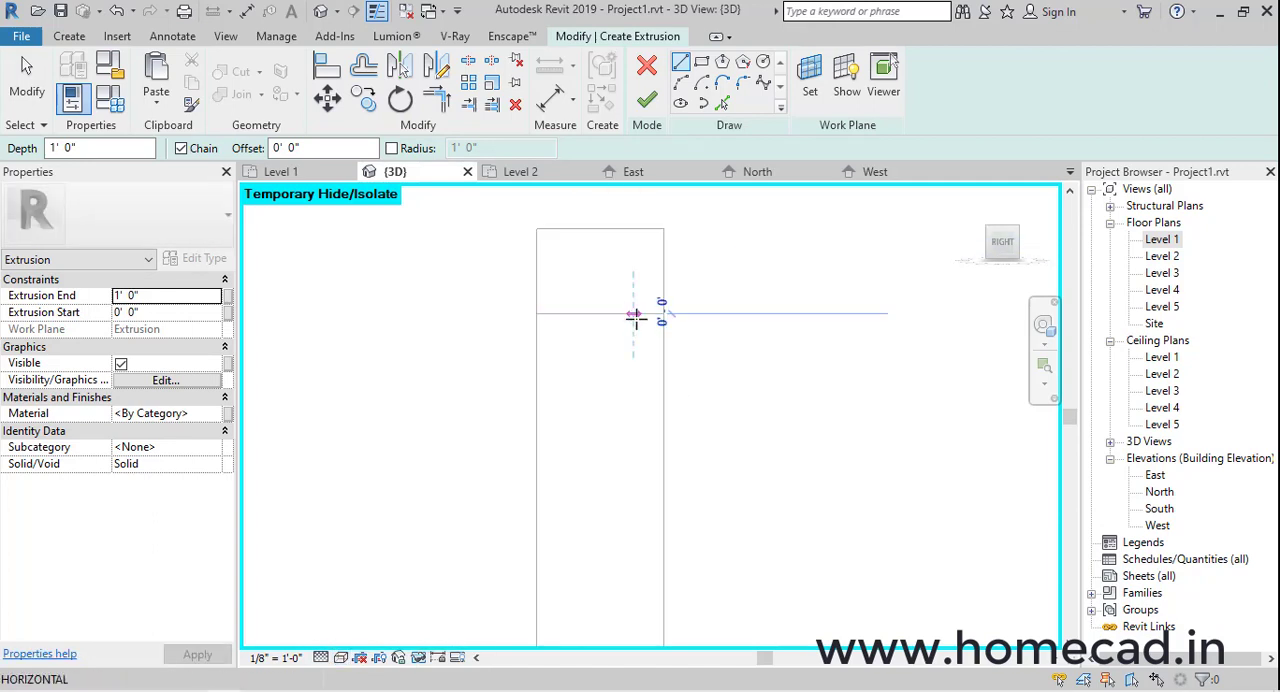
{"action": "left_click", "coordinate": [634, 316]}
{"action": "left_click", "coordinate": [633, 484]}
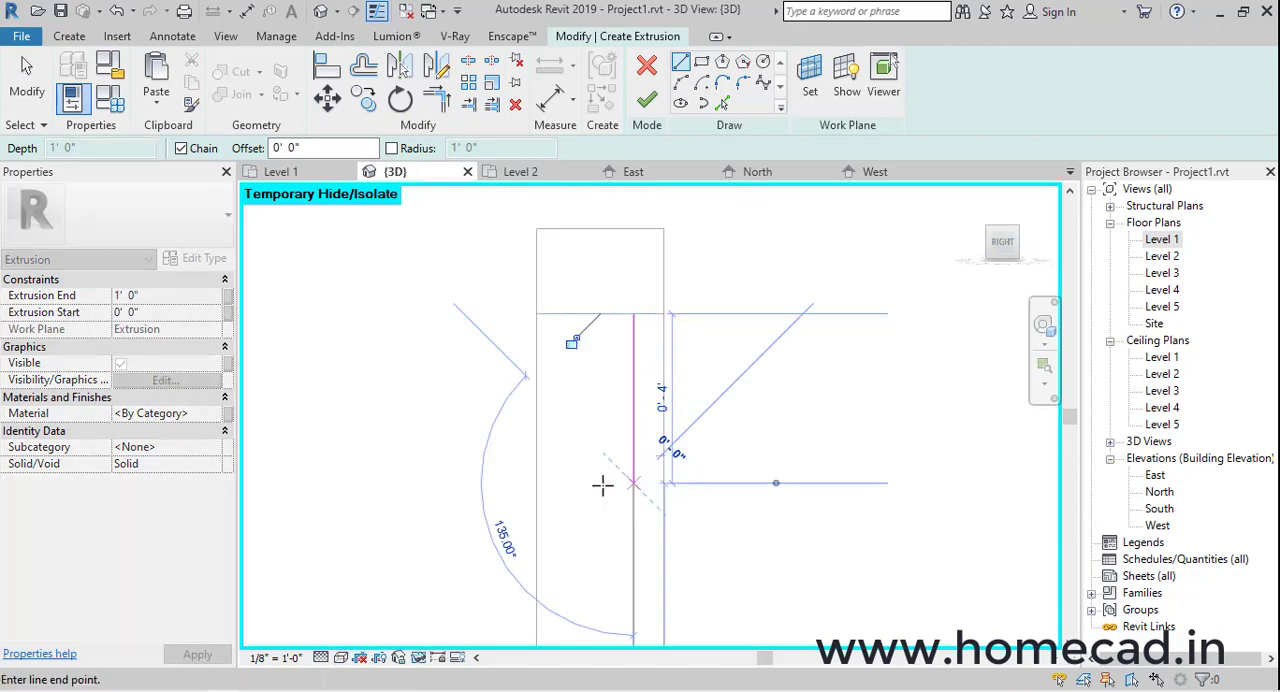
{"action": "left_click", "coordinate": [580, 484]}
{"action": "left_click", "coordinate": [580, 440]}
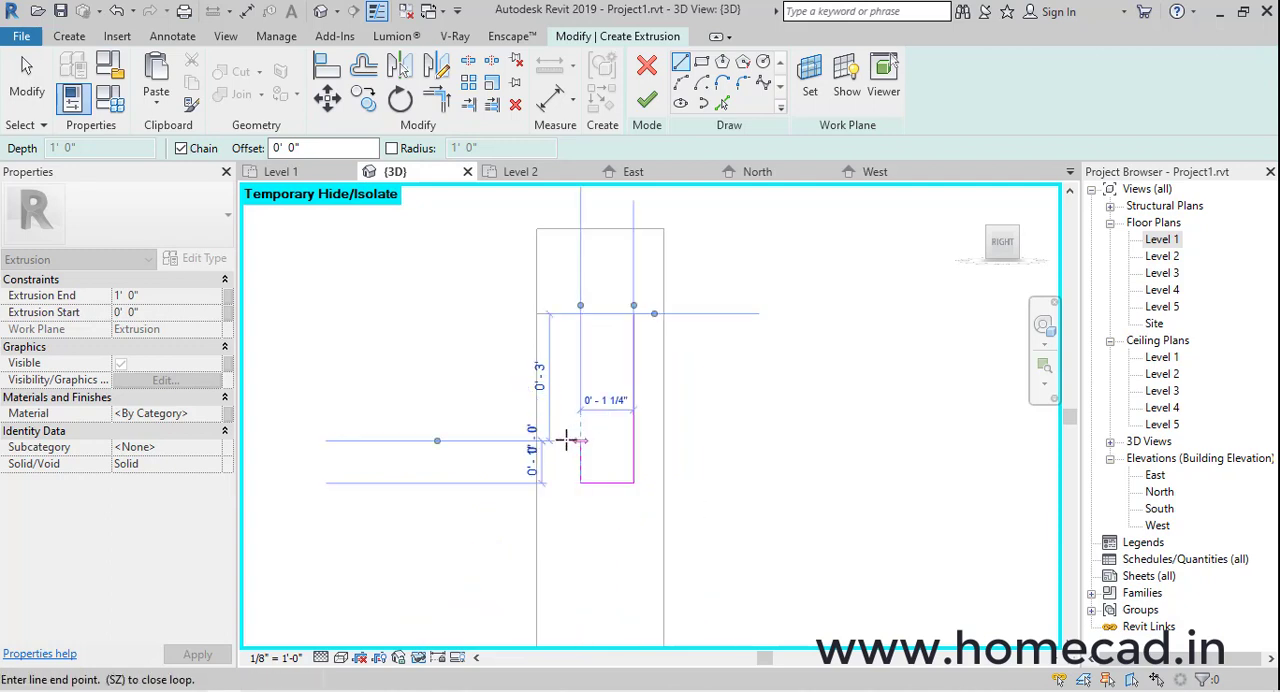
{"action": "left_click", "coordinate": [559, 440]}
{"action": "left_click", "coordinate": [559, 355]}
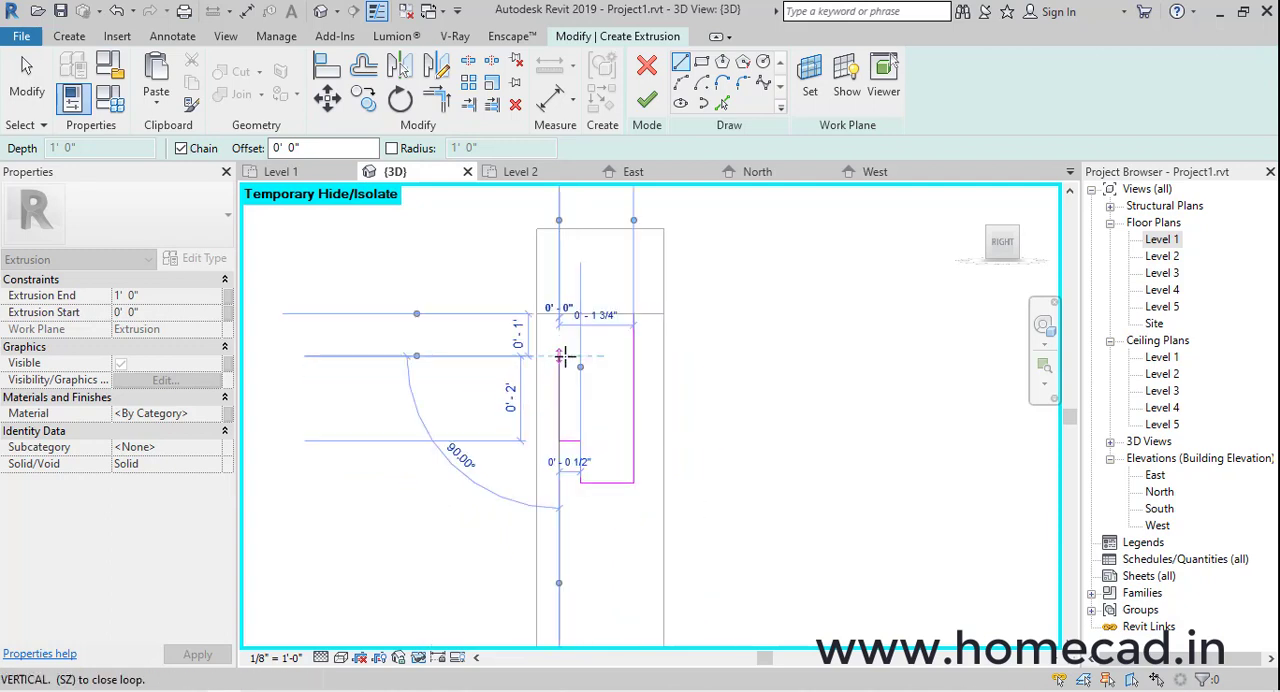
{"action": "left_click", "coordinate": [580, 355]}
{"action": "left_click", "coordinate": [581, 314]}
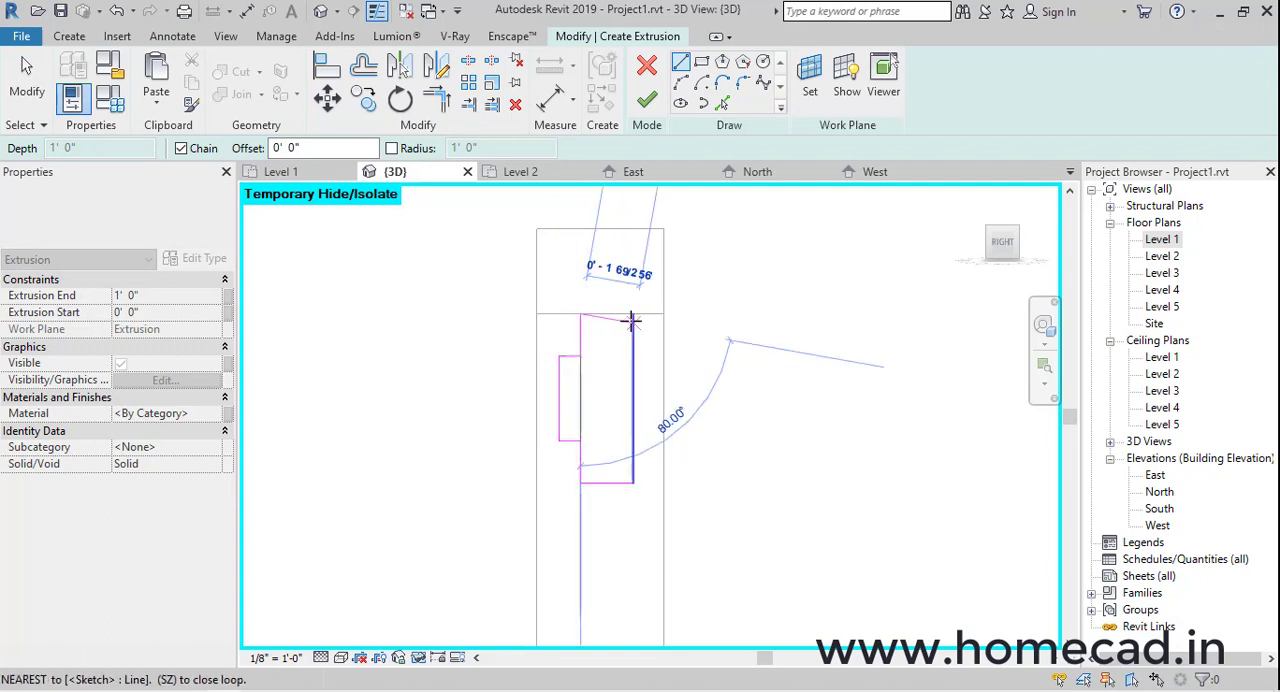
{"action": "left_click", "coordinate": [633, 314]}
{"action": "key", "text": "Escape"}
Copy the whole slat profile 5" straight down, leaving a 1" gap between the two profiles
{"action": "left_click_drag", "start_coordinate": [529, 281], "coordinate": [713, 534]}
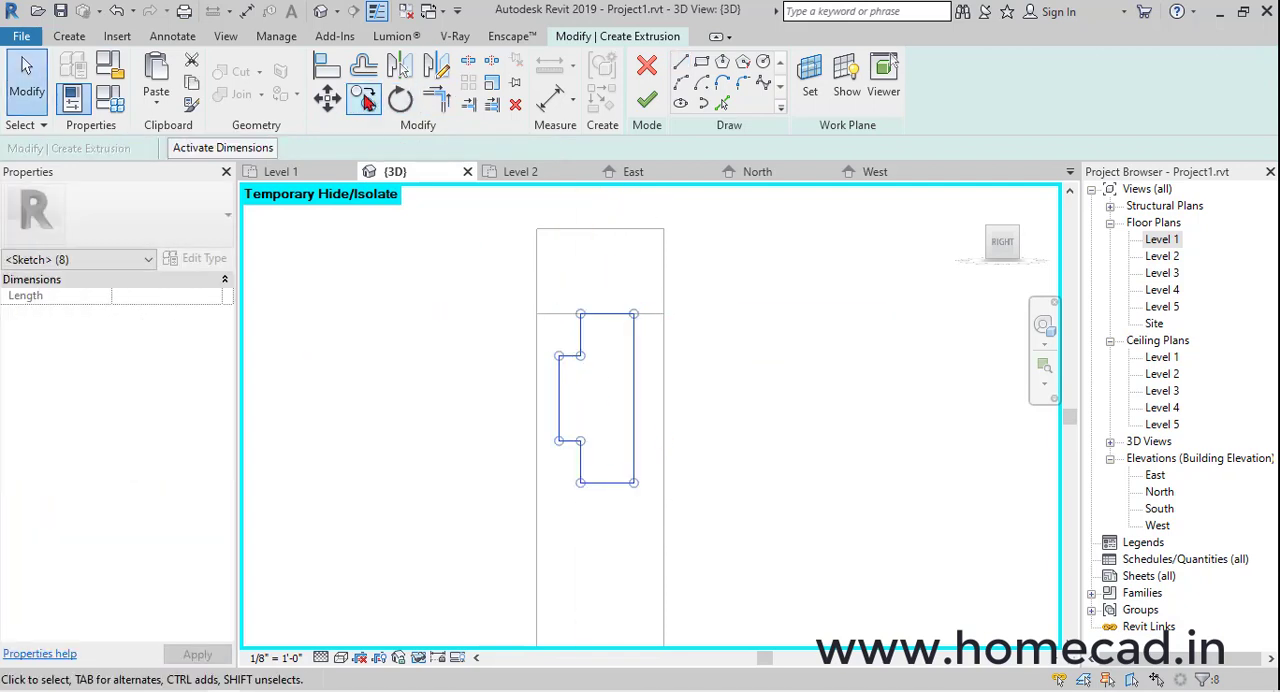
{"action": "key", "text": "c"}
{"action": "key", "text": "o"}
{"action": "left_click", "coordinate": [635, 314]}
{"action": "middle_click_drag", "start_coordinate": [640, 537], "coordinate": [651, 443]}
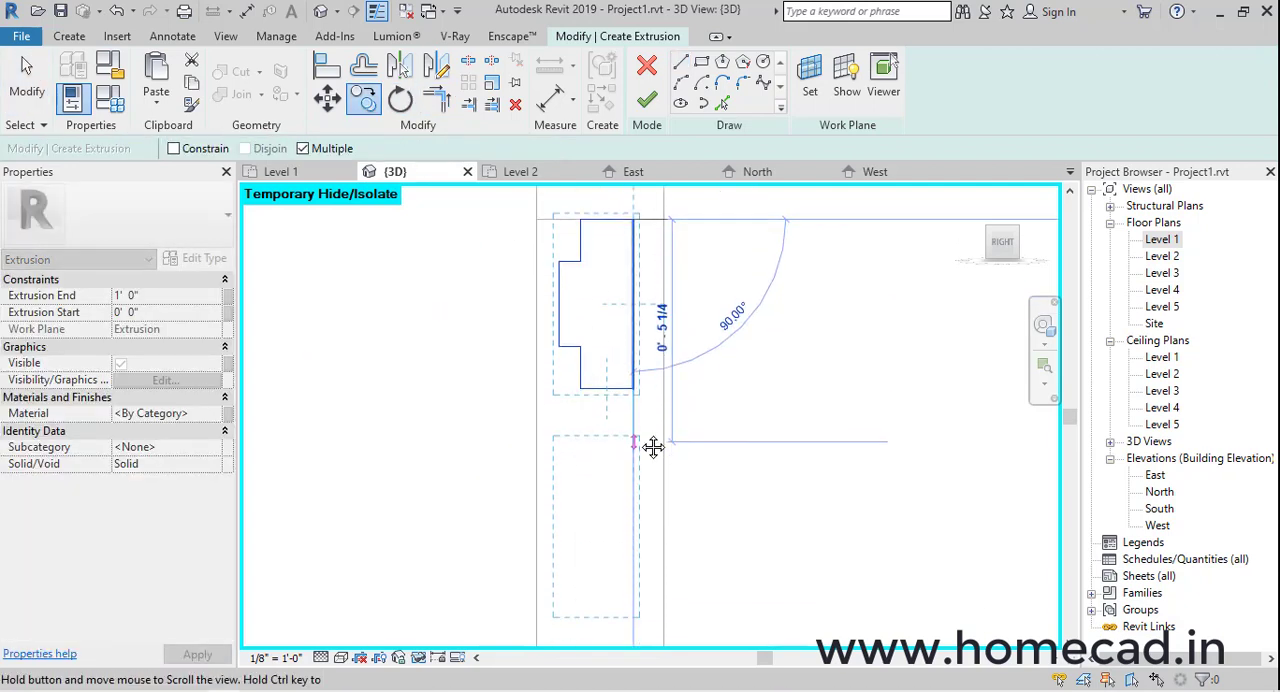
{"action": "left_click", "coordinate": [636, 428]}
{"action": "key", "text": "Escape"}
Try to copy the second slat profile further down the frame using different base points, and discard the misplaced copies
{"action": "scroll", "coordinate": [700, 444], "scroll_direction": "down", "scroll_amount": 2}
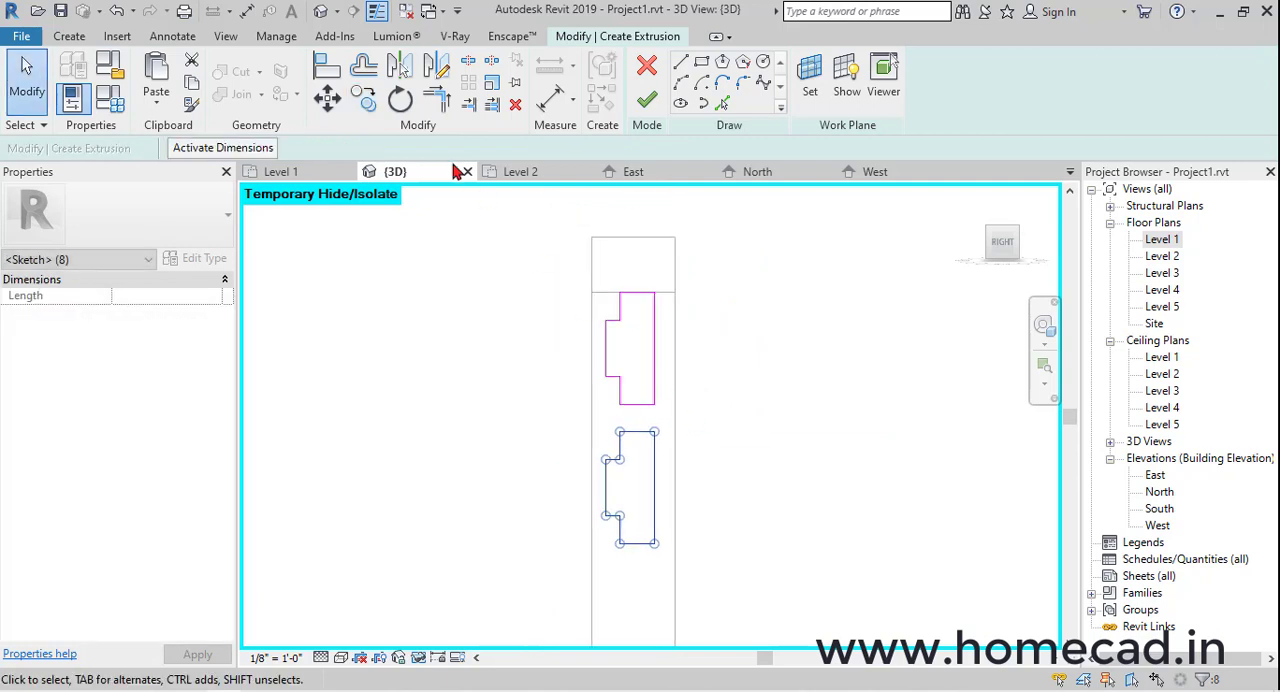
{"action": "left_click", "coordinate": [376, 106]}
{"action": "left_click", "coordinate": [655, 293]}
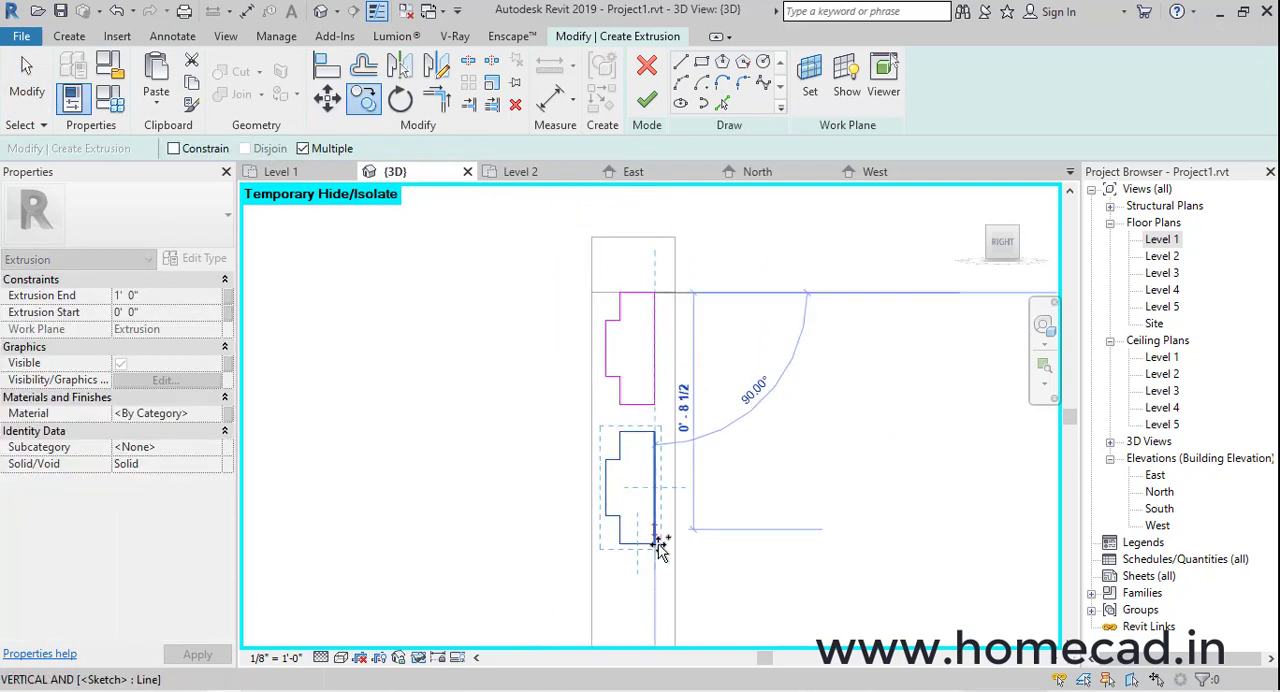
{"action": "left_click", "coordinate": [656, 544]}
{"action": "middle_click_drag", "start_coordinate": [660, 550], "coordinate": [655, 258]}
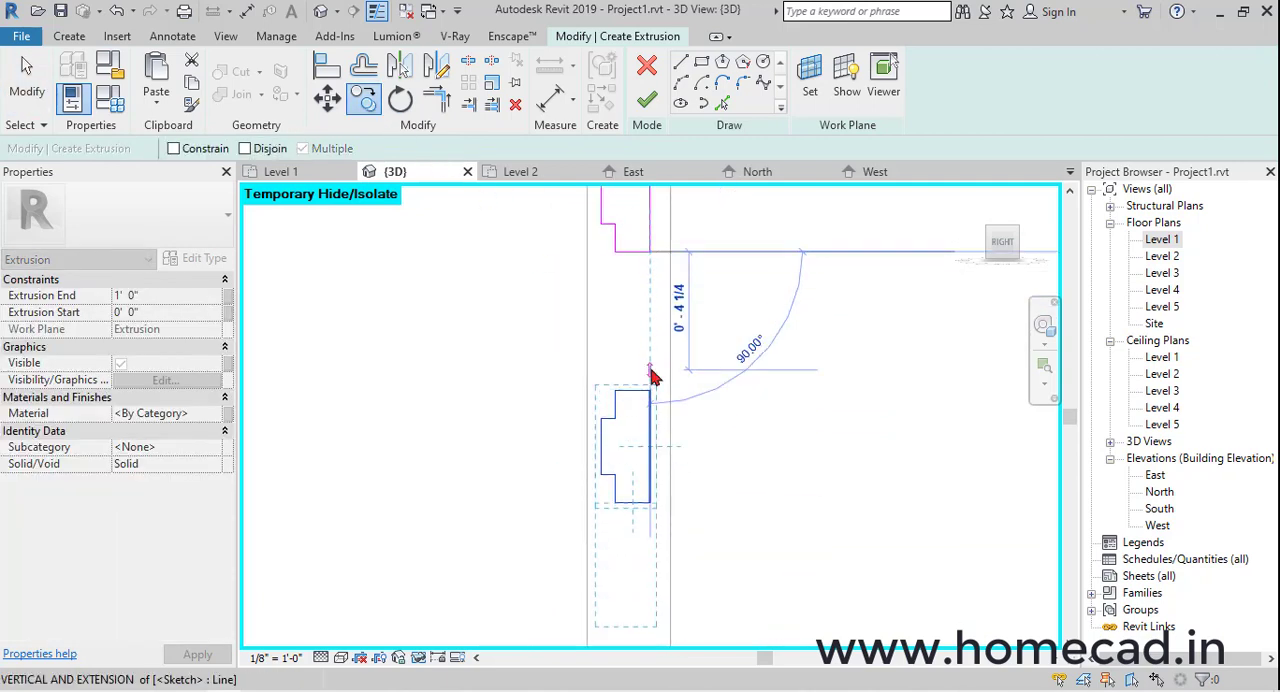
{"action": "middle_click_drag", "start_coordinate": [652, 374], "coordinate": [677, 432]}
{"action": "key", "text": "Escape"}
{"action": "middle_click_drag", "start_coordinate": [599, 468], "coordinate": [599, 395]}
{"action": "left_click_drag", "start_coordinate": [575, 418], "coordinate": [688, 596]}
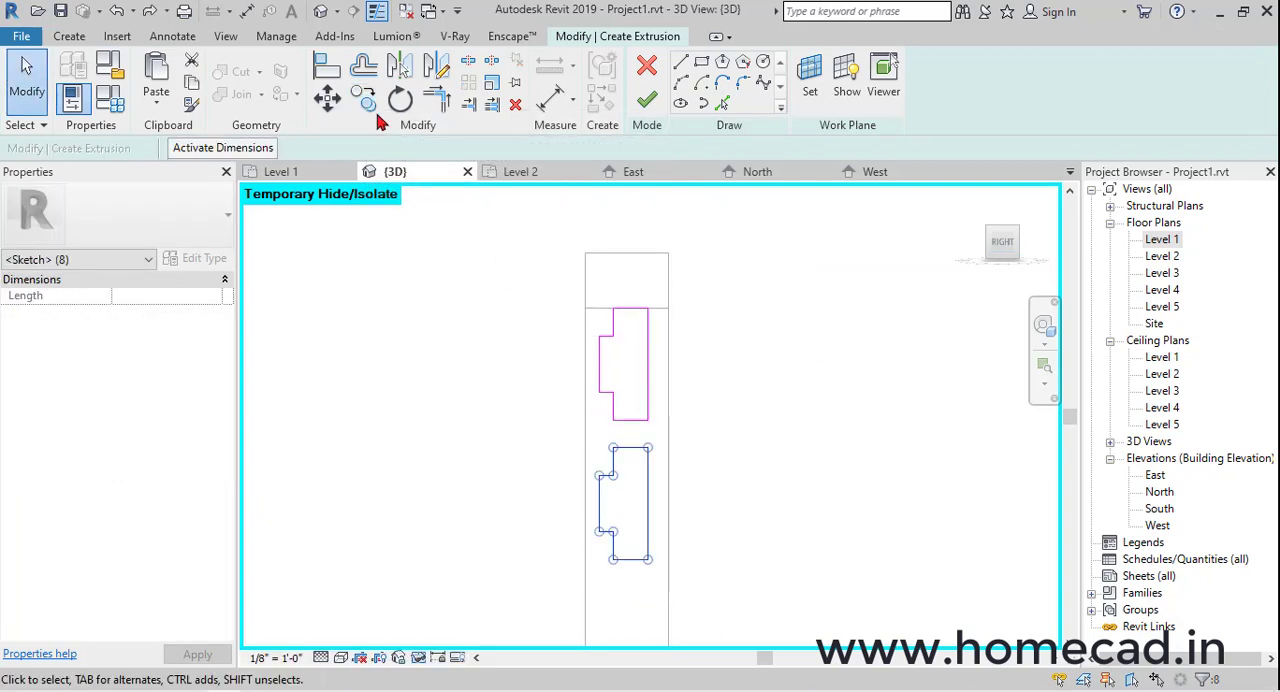
{"action": "left_click", "coordinate": [364, 98]}
{"action": "left_click", "coordinate": [643, 448]}
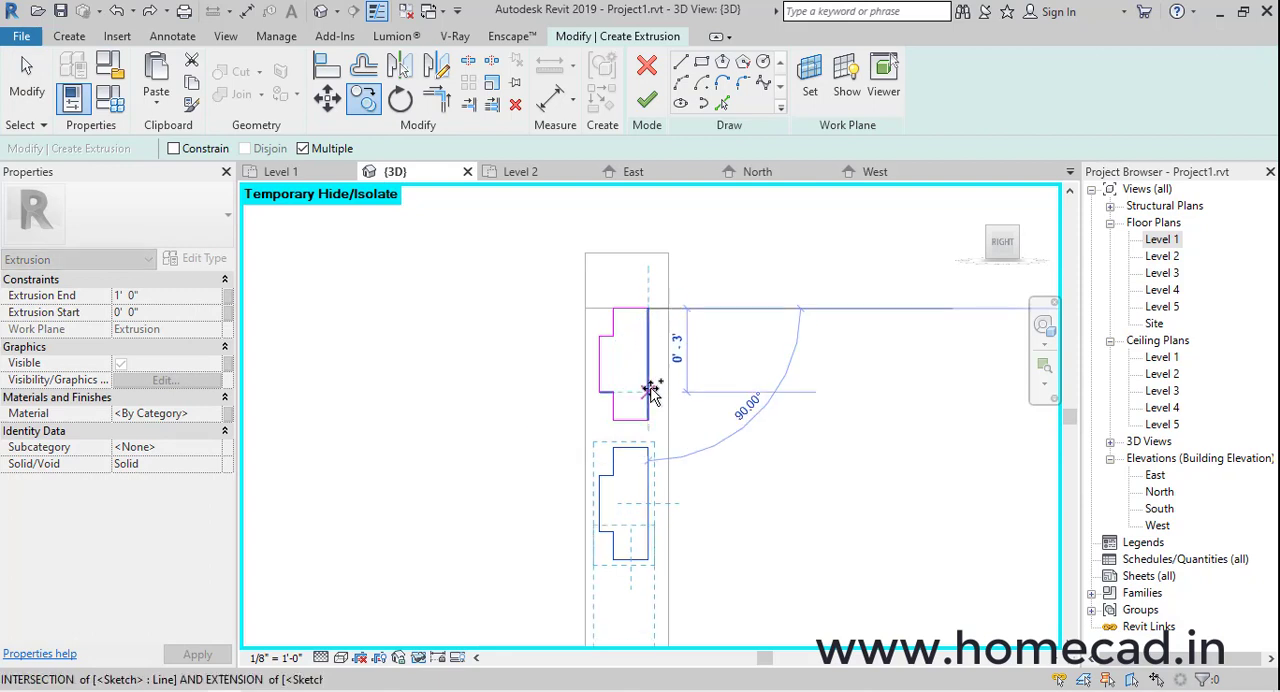
{"action": "left_click", "coordinate": [648, 452]}
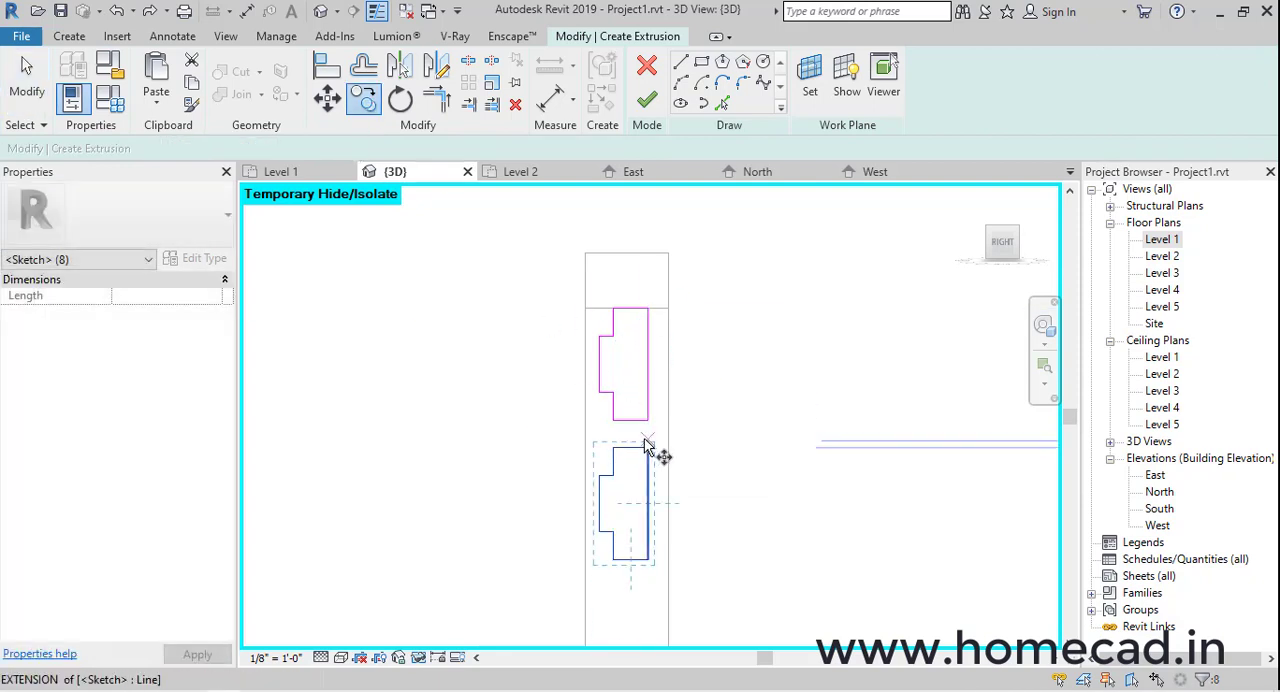
{"action": "left_click", "coordinate": [648, 420]}
{"action": "left_click", "coordinate": [648, 560]}
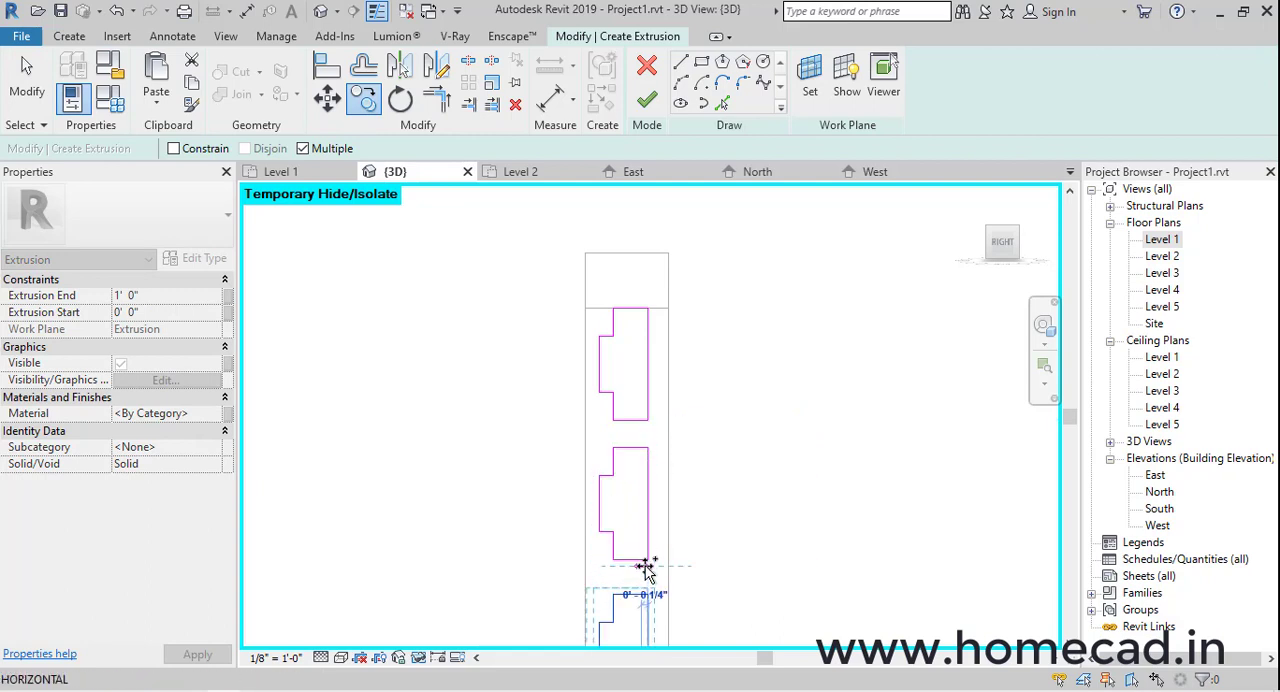
{"action": "key", "text": "Escape"}
{"action": "key", "text": "Escape"}
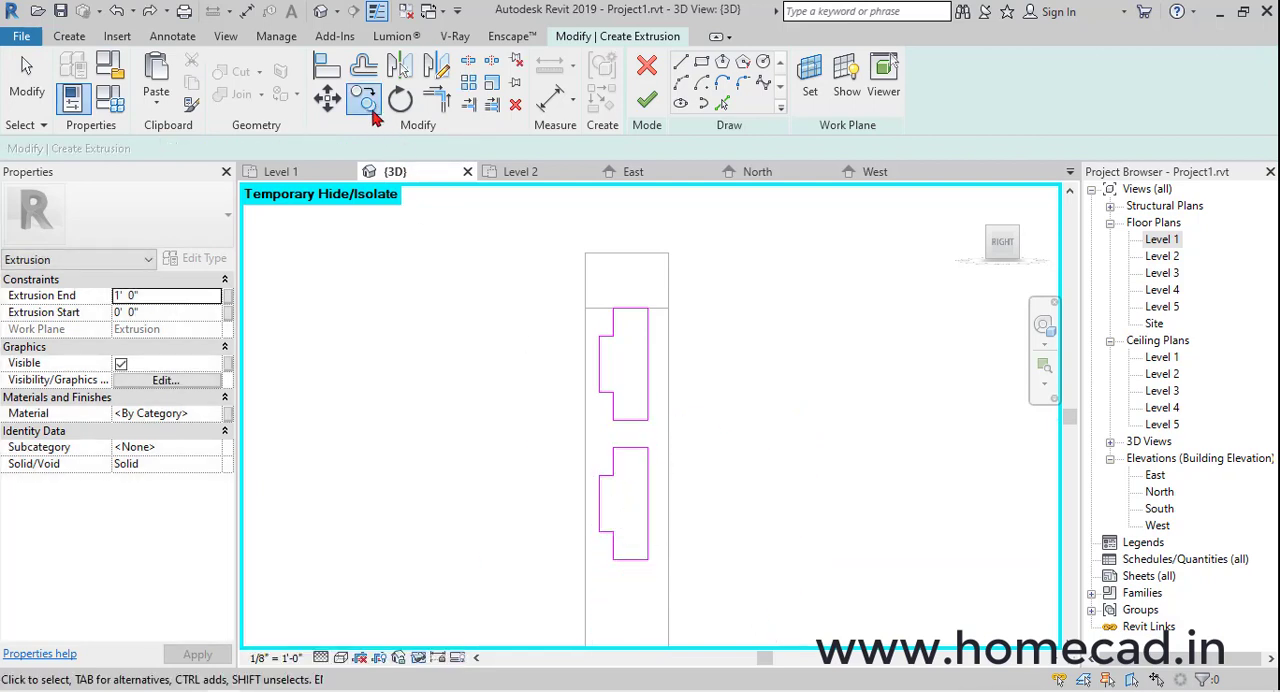
Copy the second slat profile down the frame eleven times at 5" spacing, ending just above the bottom rail
{"action": "left_click_drag", "start_coordinate": [562, 424], "coordinate": [690, 584]}
{"action": "key", "text": "c"}
{"action": "key", "text": "o"}
{"action": "left_click", "coordinate": [648, 420]}
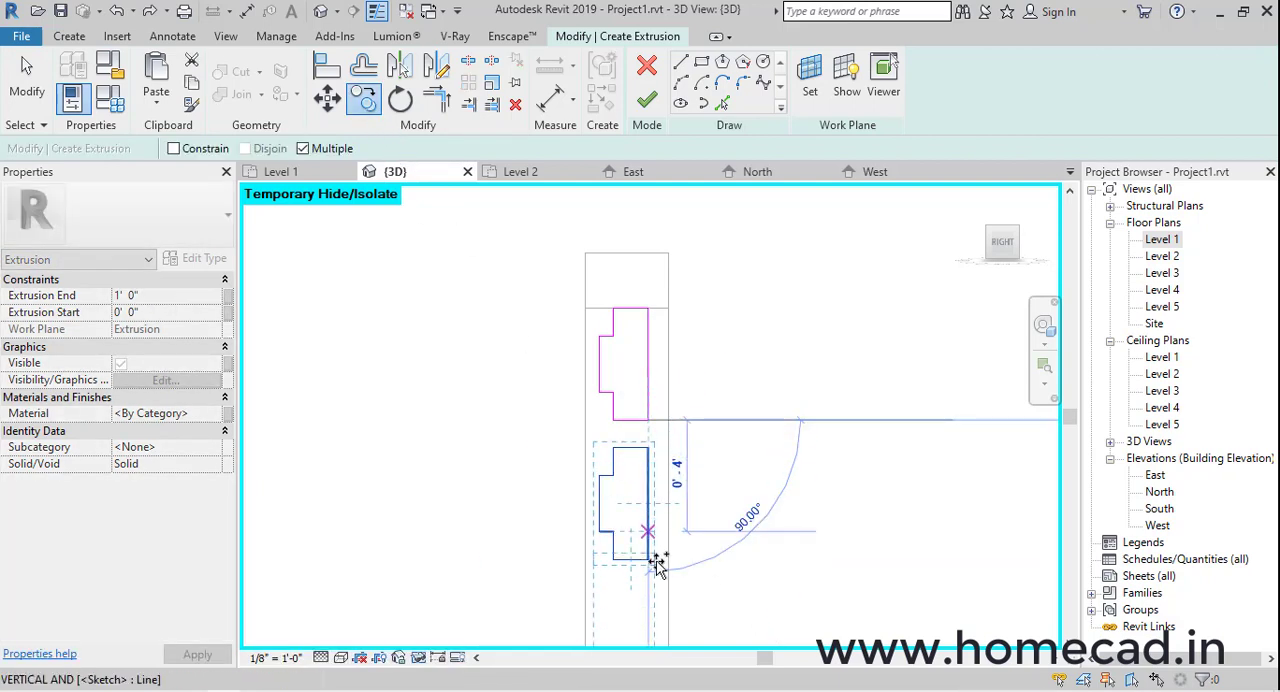
{"action": "middle_click_drag", "start_coordinate": [650, 563], "coordinate": [662, 397]}
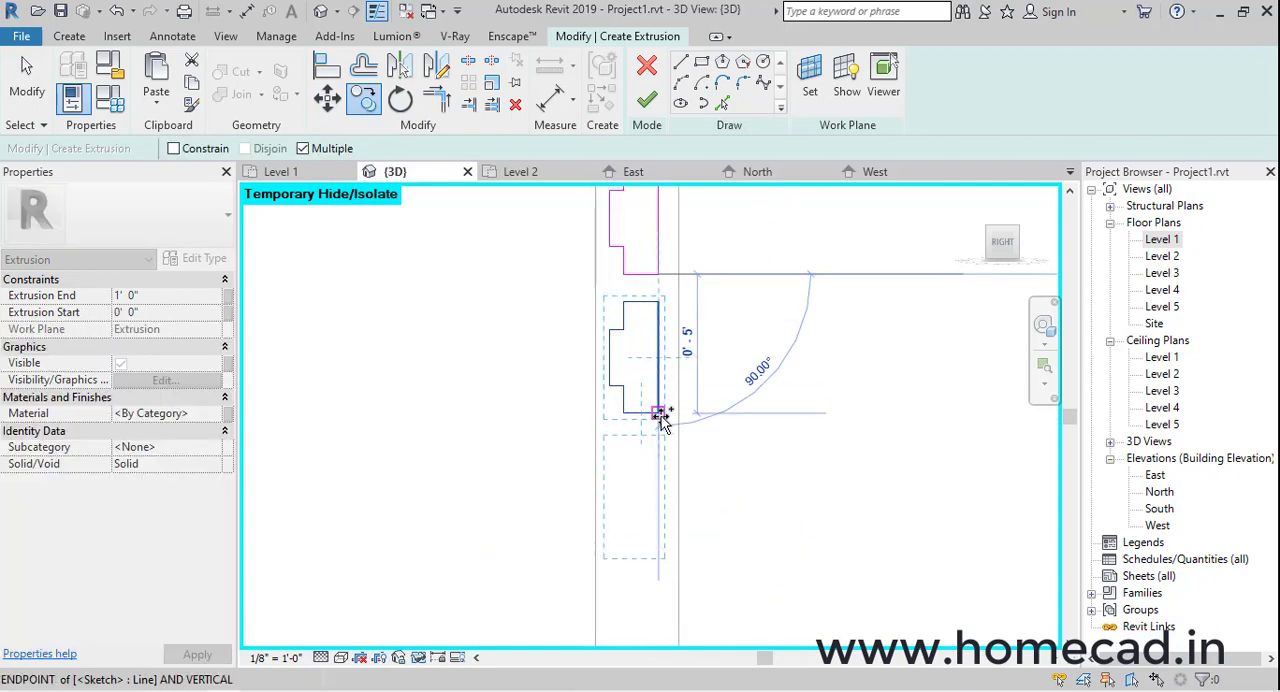
{"action": "left_click", "coordinate": [658, 413]}
{"action": "left_click", "coordinate": [658, 551]}
{"action": "scroll", "coordinate": [662, 560], "scroll_direction": "down", "scroll_amount": 1}
{"action": "middle_click_drag", "start_coordinate": [662, 560], "coordinate": [651, 295]}
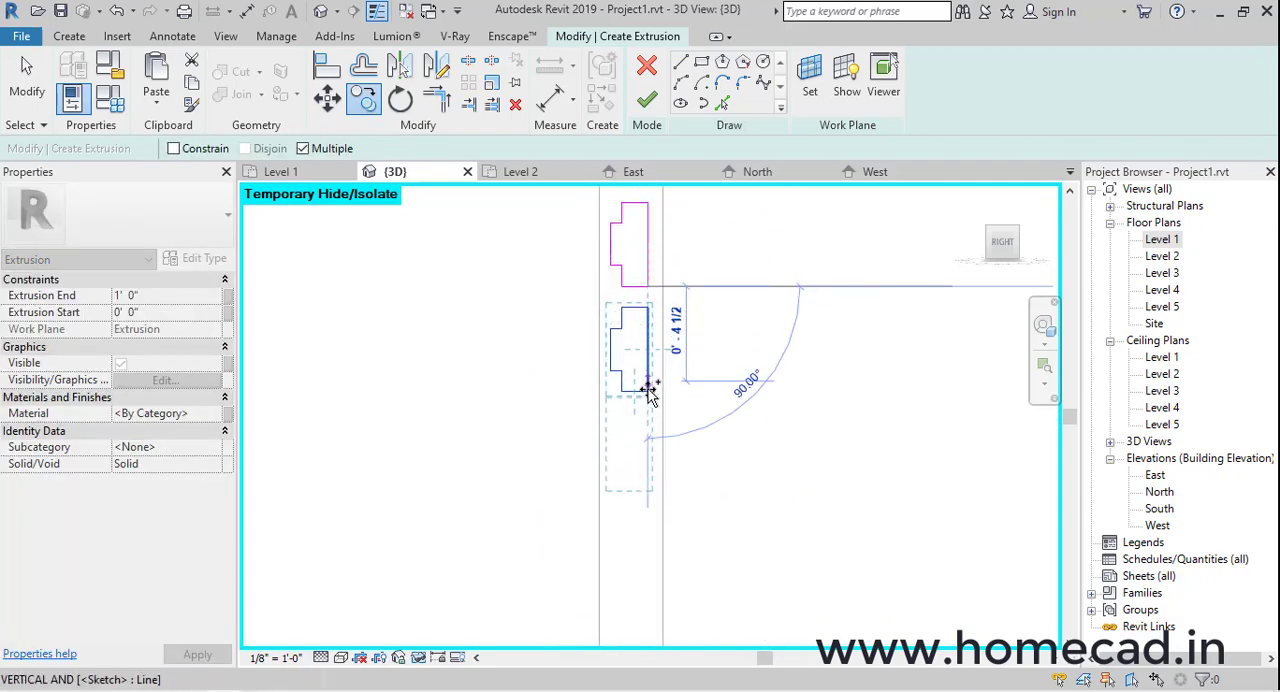
{"action": "left_click", "coordinate": [649, 392]}
{"action": "left_click", "coordinate": [650, 497]}
{"action": "middle_click_drag", "start_coordinate": [651, 532], "coordinate": [646, 317]}
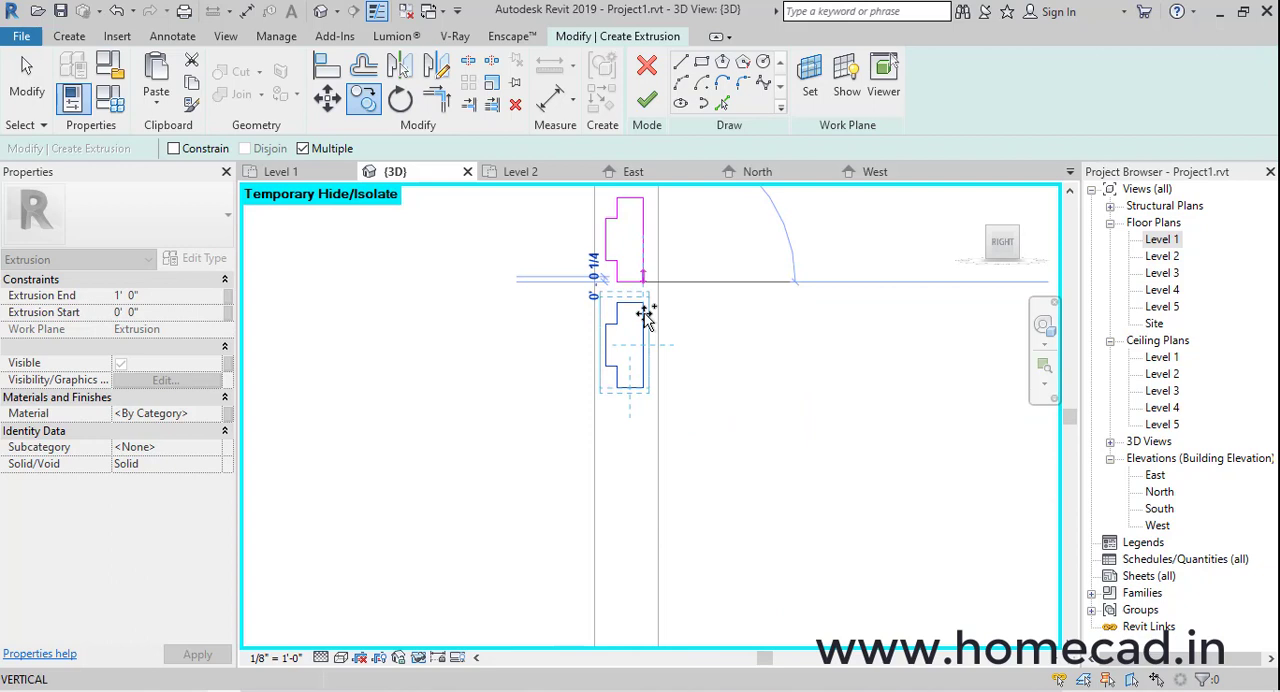
{"action": "left_click", "coordinate": [644, 396]}
{"action": "left_click", "coordinate": [643, 495]}
{"action": "middle_click_drag", "start_coordinate": [659, 606], "coordinate": [648, 337]}
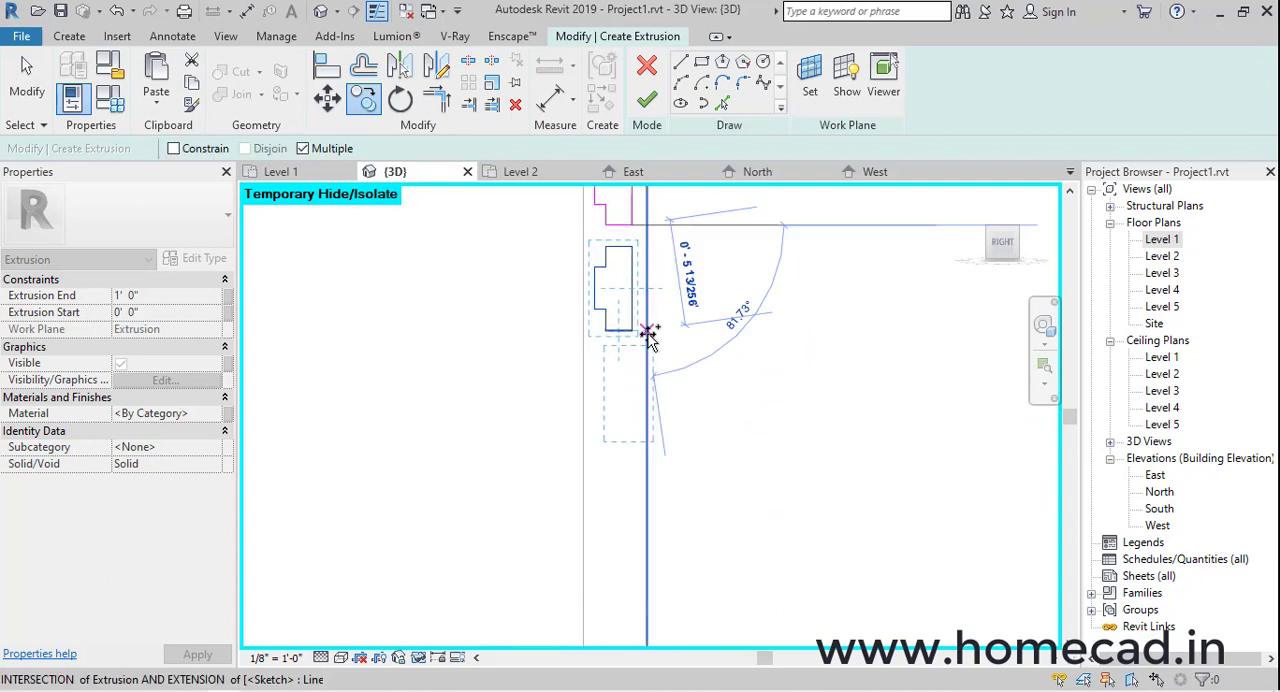
{"action": "left_click", "coordinate": [632, 333]}
{"action": "left_click", "coordinate": [634, 435]}
{"action": "middle_click_drag", "start_coordinate": [649, 456], "coordinate": [648, 226]}
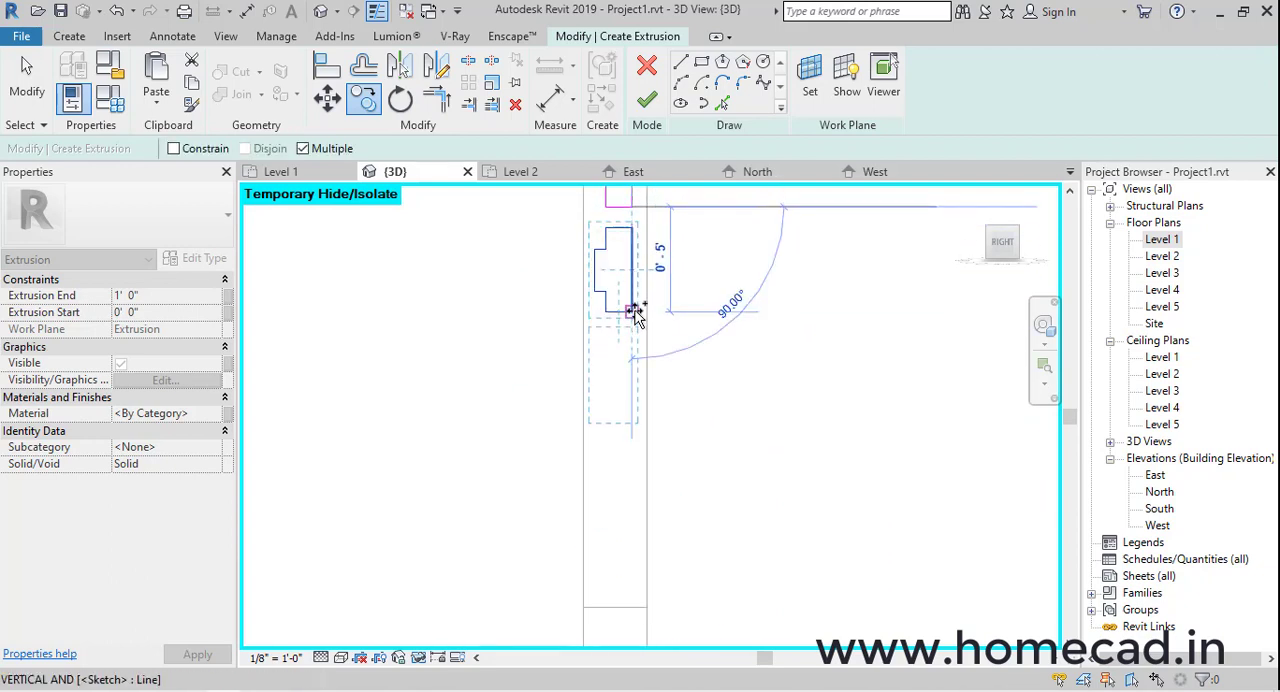
{"action": "left_click", "coordinate": [634, 314]}
{"action": "left_click", "coordinate": [634, 420]}
{"action": "middle_click_drag", "start_coordinate": [636, 421], "coordinate": [651, 311]}
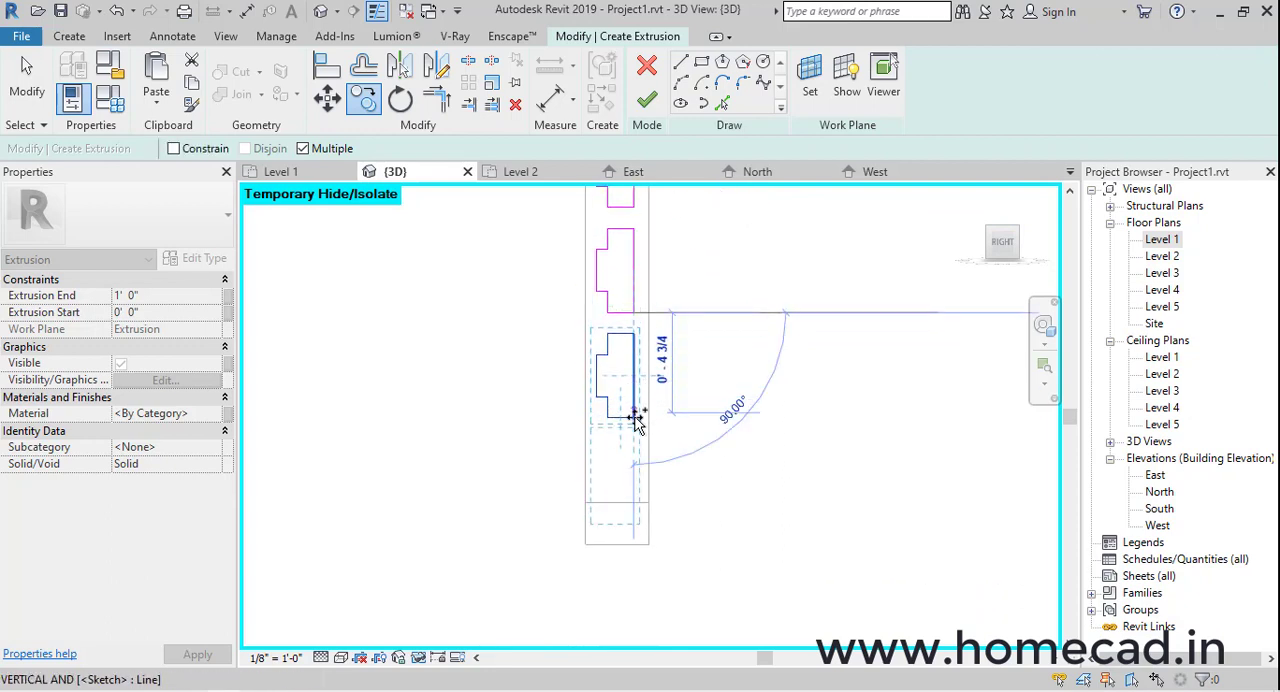
{"action": "left_click", "coordinate": [634, 418]}
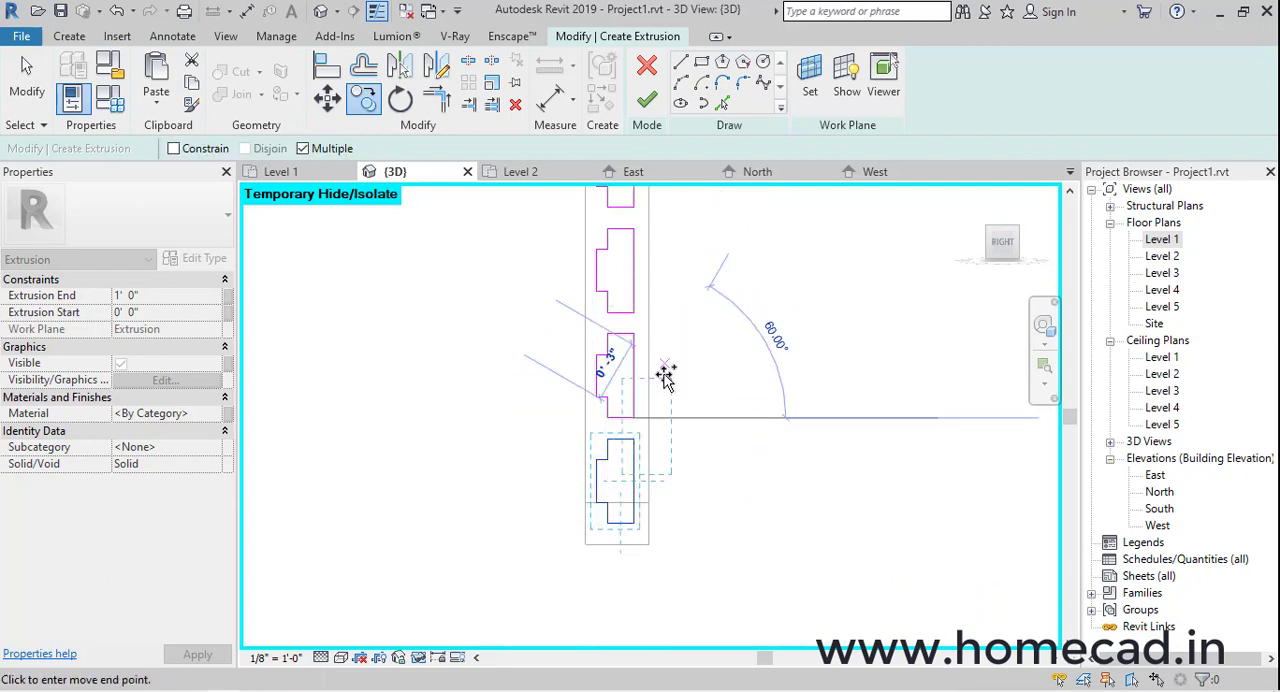
{"action": "key", "text": "Escape"}
{"action": "scroll", "coordinate": [685, 367], "scroll_direction": "down", "scroll_amount": 8}
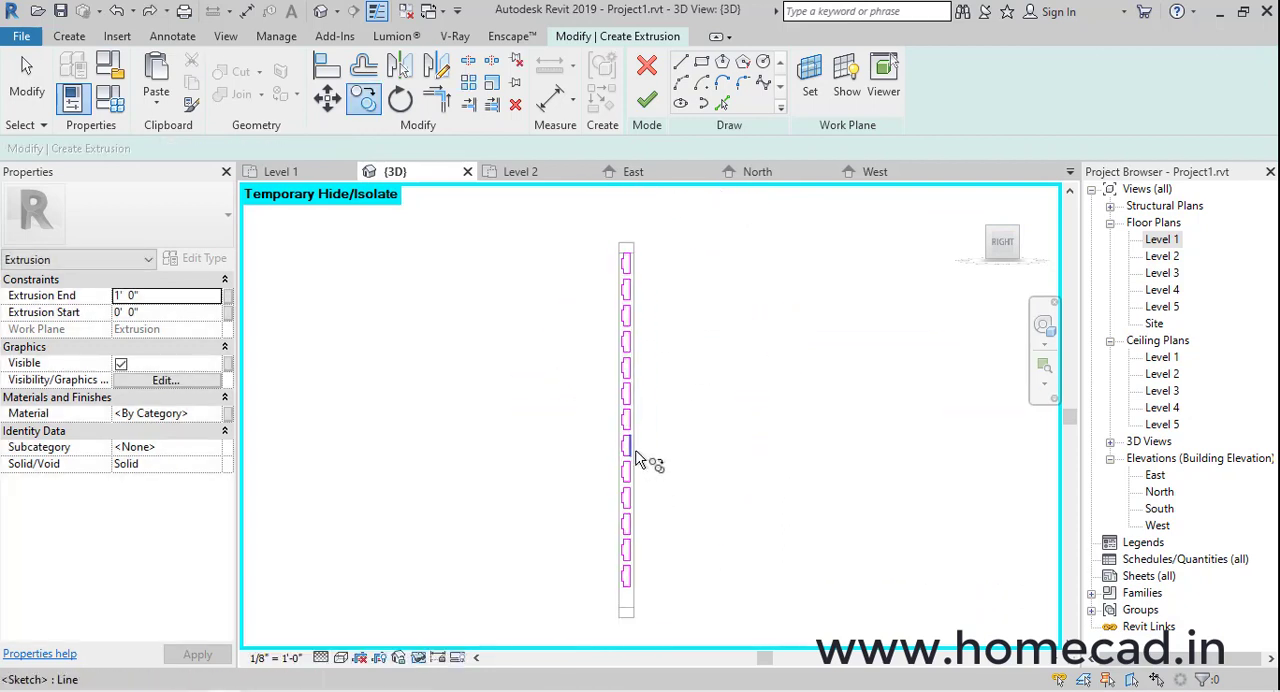
Finish the sketch of thirteen slat profiles as a 1' 0" deep extrusion and display the gate model shaded
{"action": "scroll", "coordinate": [643, 568], "scroll_direction": "up", "scroll_amount": 4}
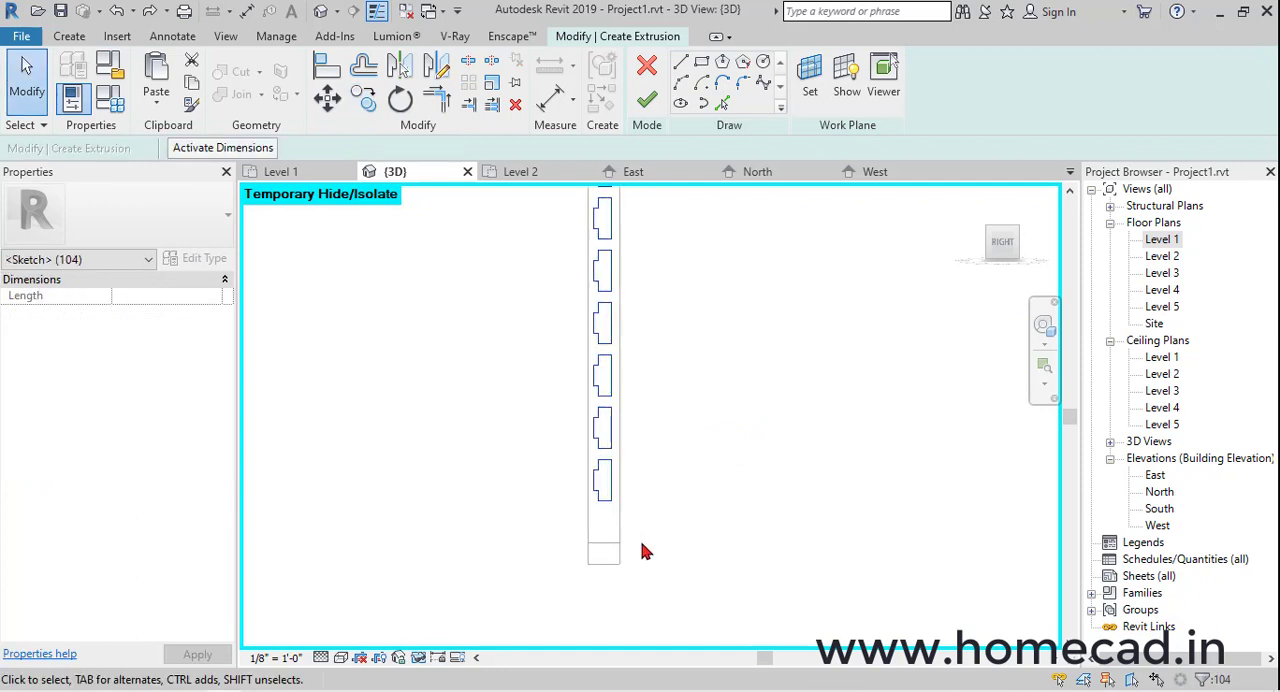
{"action": "left_click", "coordinate": [678, 480]}
{"action": "scroll", "coordinate": [625, 245], "scroll_direction": "up", "scroll_amount": 4}
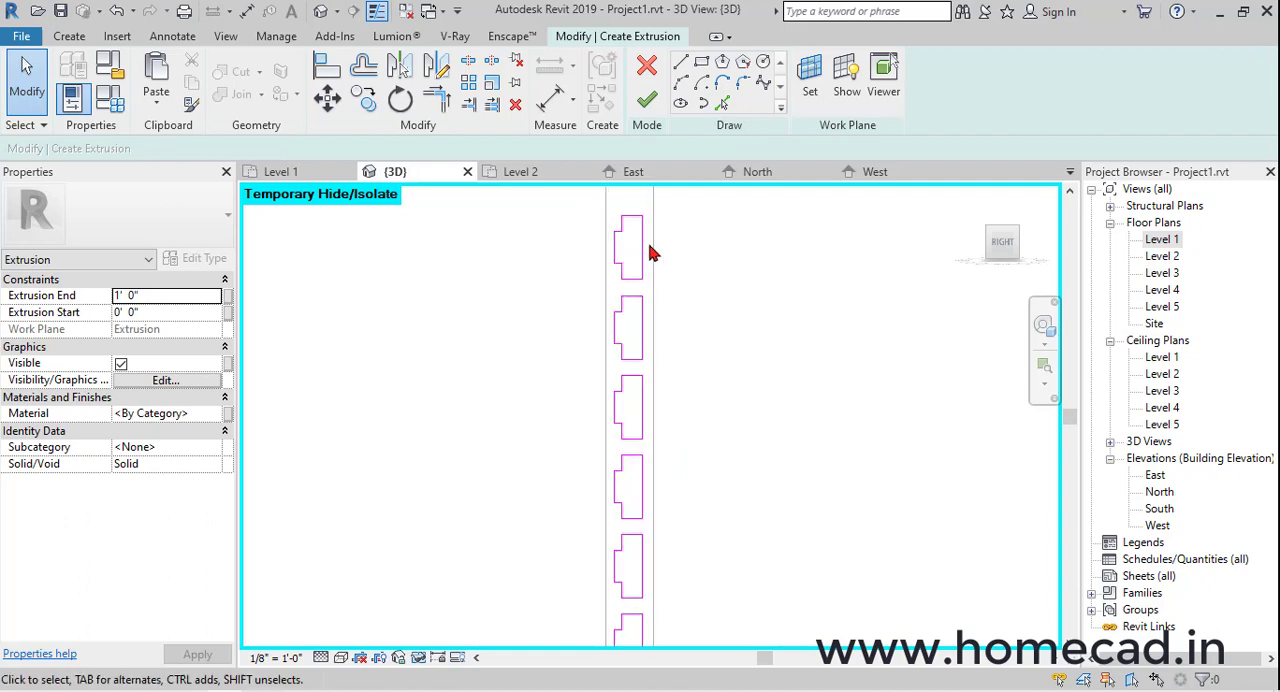
{"action": "left_click", "coordinate": [647, 100]}
{"action": "scroll", "coordinate": [640, 330], "scroll_direction": "down", "scroll_amount": 3}
{"action": "middle_click_drag", "start_coordinate": [686, 409], "coordinate": [842, 443], "text": "shift"}
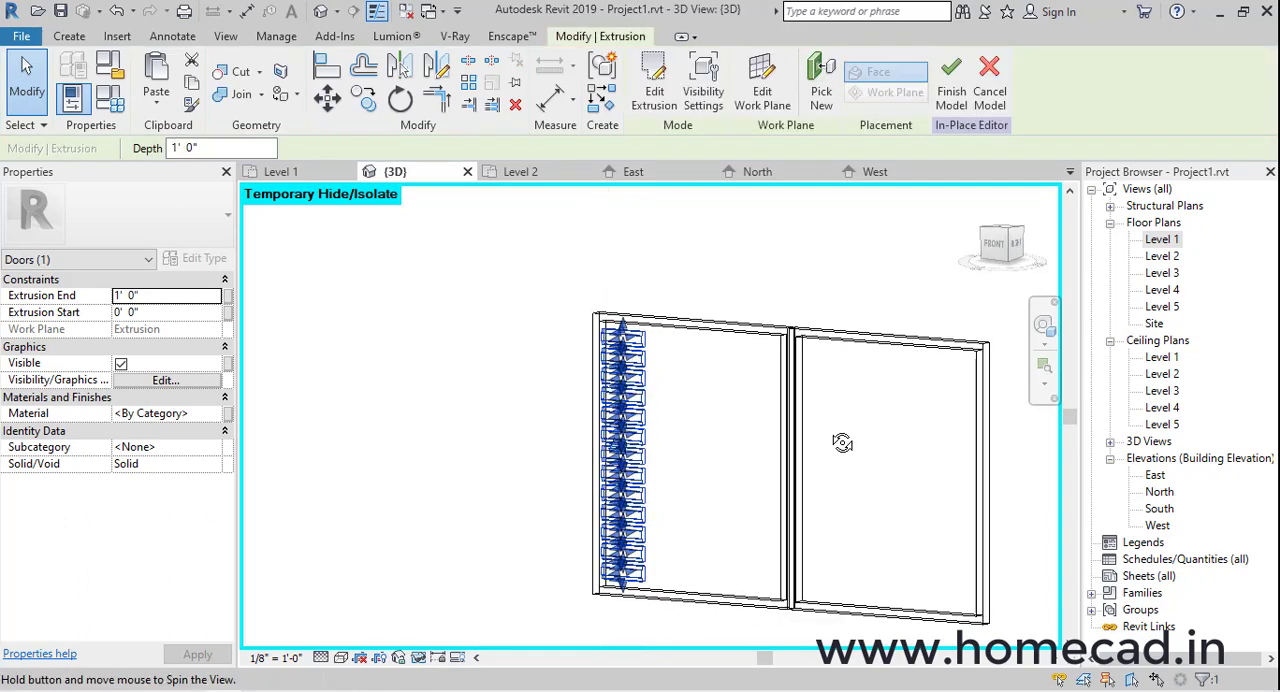
{"action": "left_click", "coordinate": [340, 659]}
{"action": "left_click", "coordinate": [385, 617]}
{"action": "key", "text": "Escape"}
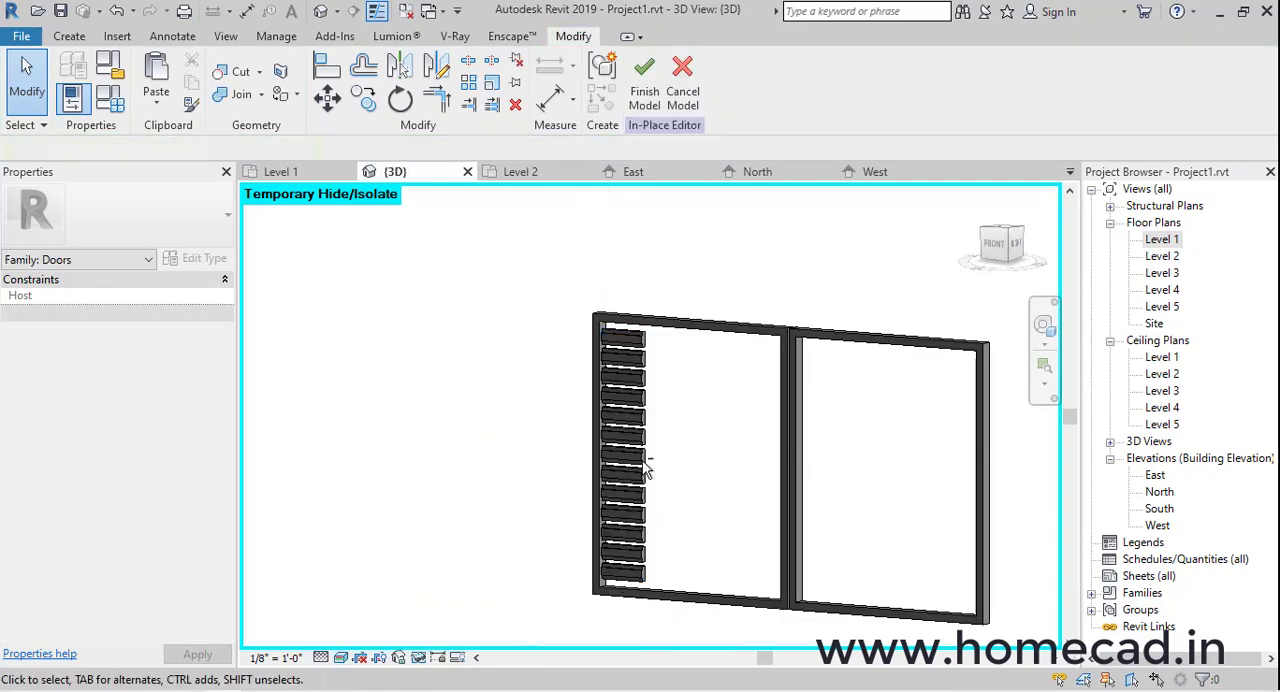
Stretch the slat extrusion across the first gate leaf to the centre post, to a depth of 4' 5 3/4"
{"action": "middle_click_drag", "start_coordinate": [651, 456], "coordinate": [760, 449], "text": "shift"}
{"action": "left_click", "coordinate": [615, 420]}
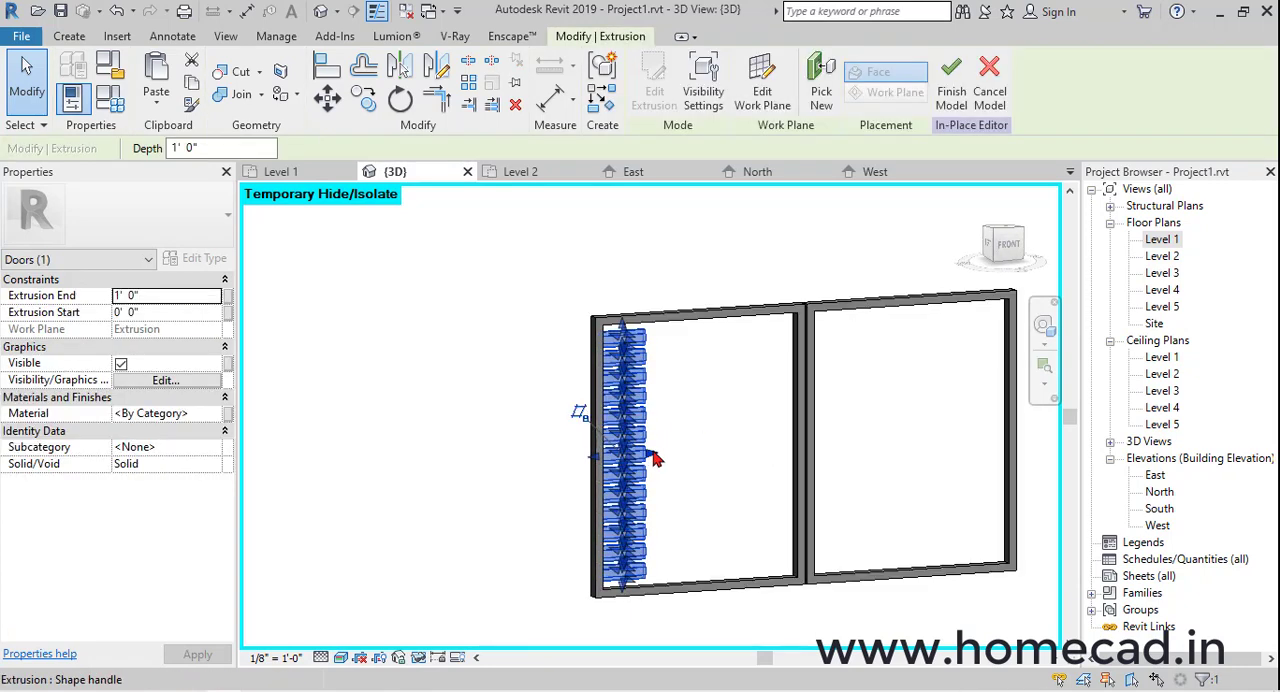
{"action": "left_click", "coordinate": [903, 443]}
{"action": "middle_click_drag", "start_coordinate": [903, 443], "coordinate": [857, 463], "text": "shift"}
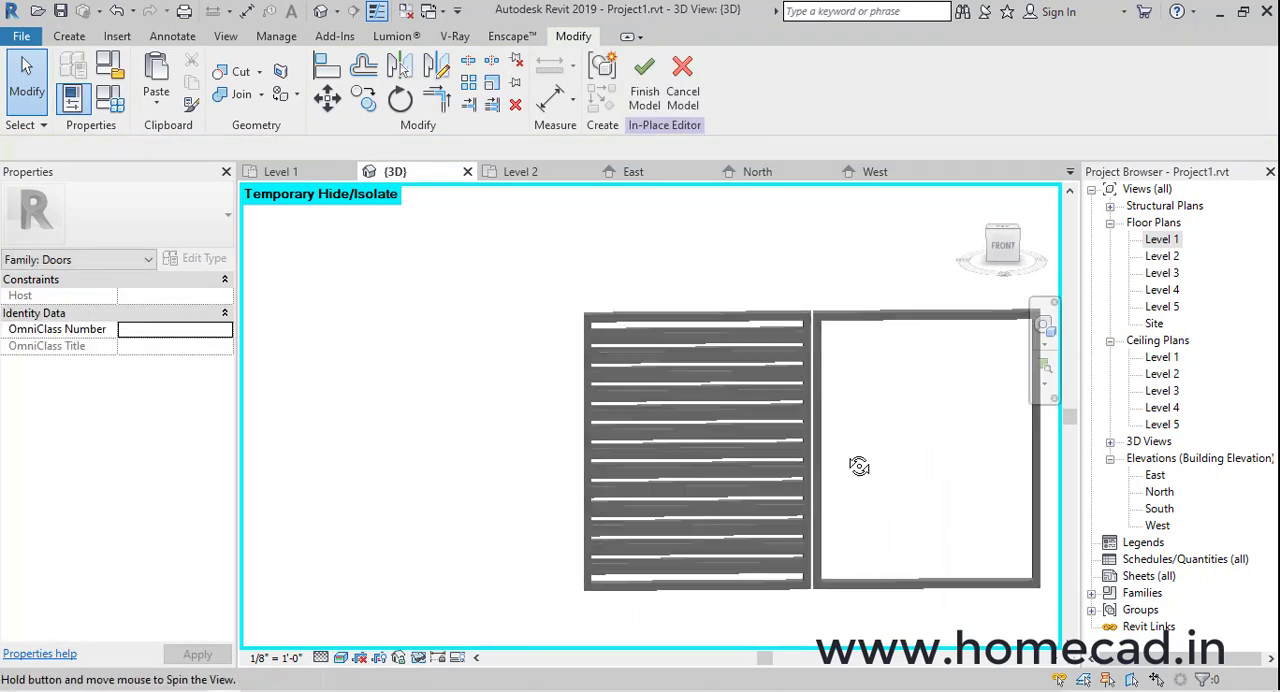
Copy the slat extrusion unconstrained from the first leaf's inner top corner to the second leaf's matching corner in the front view
{"action": "left_click", "coordinate": [737, 406]}
{"action": "left_click", "coordinate": [1005, 247]}
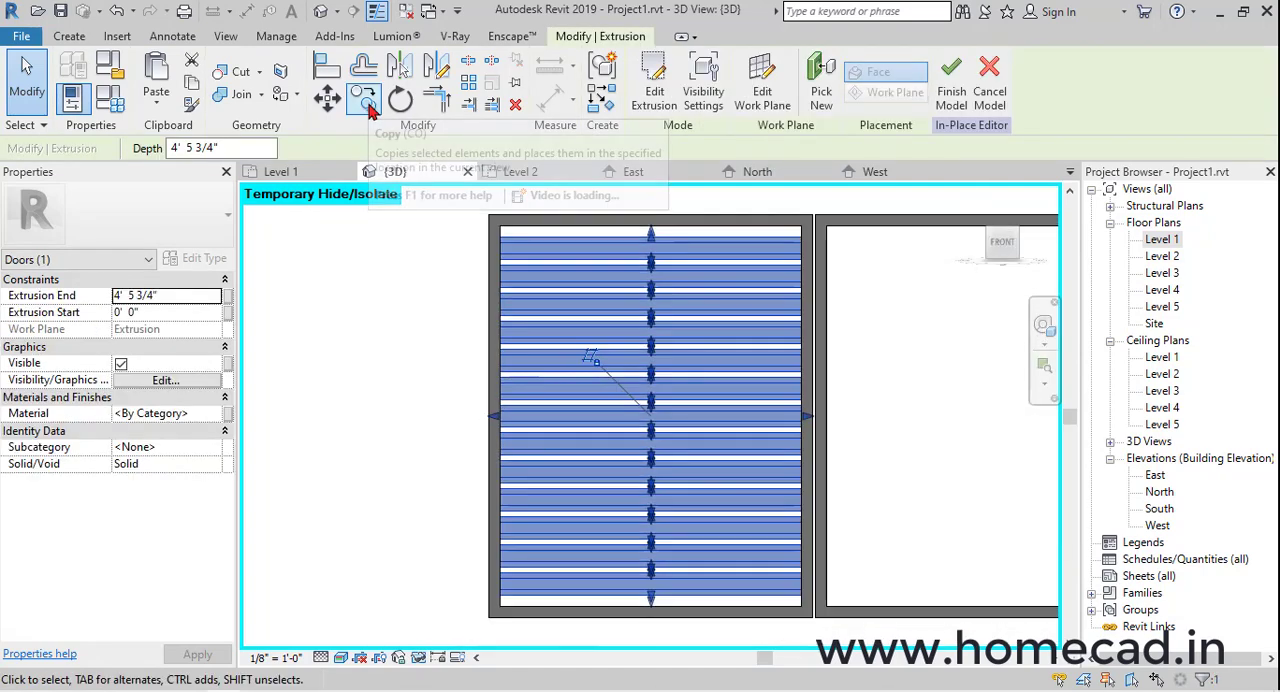
{"action": "left_click", "coordinate": [366, 102]}
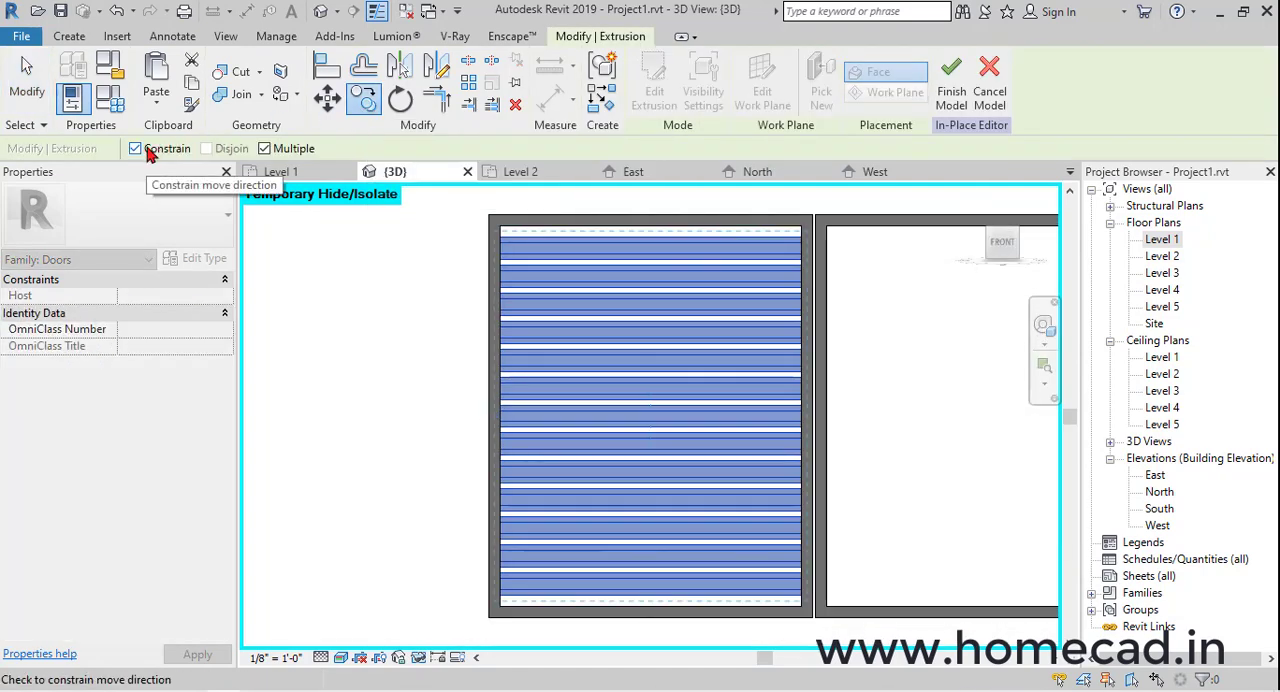
{"action": "left_click", "coordinate": [505, 230]}
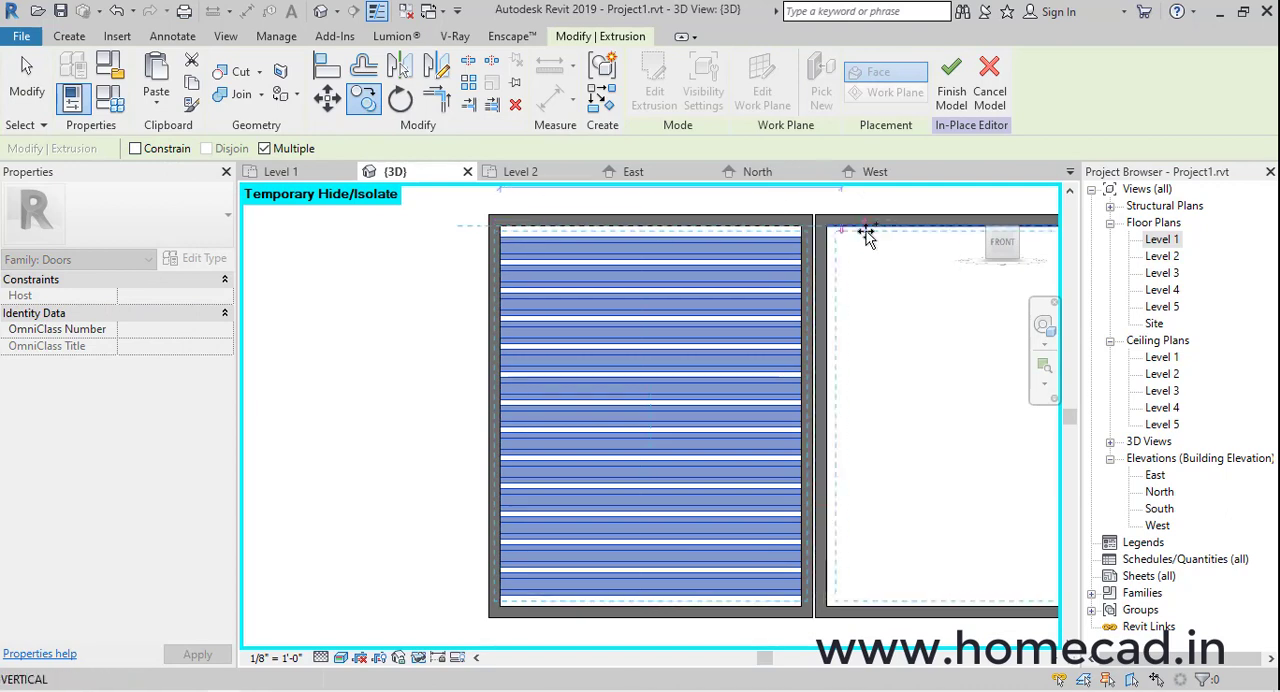
{"action": "left_click", "coordinate": [833, 230]}
{"action": "scroll", "coordinate": [669, 337], "scroll_direction": "down", "scroll_amount": 3}
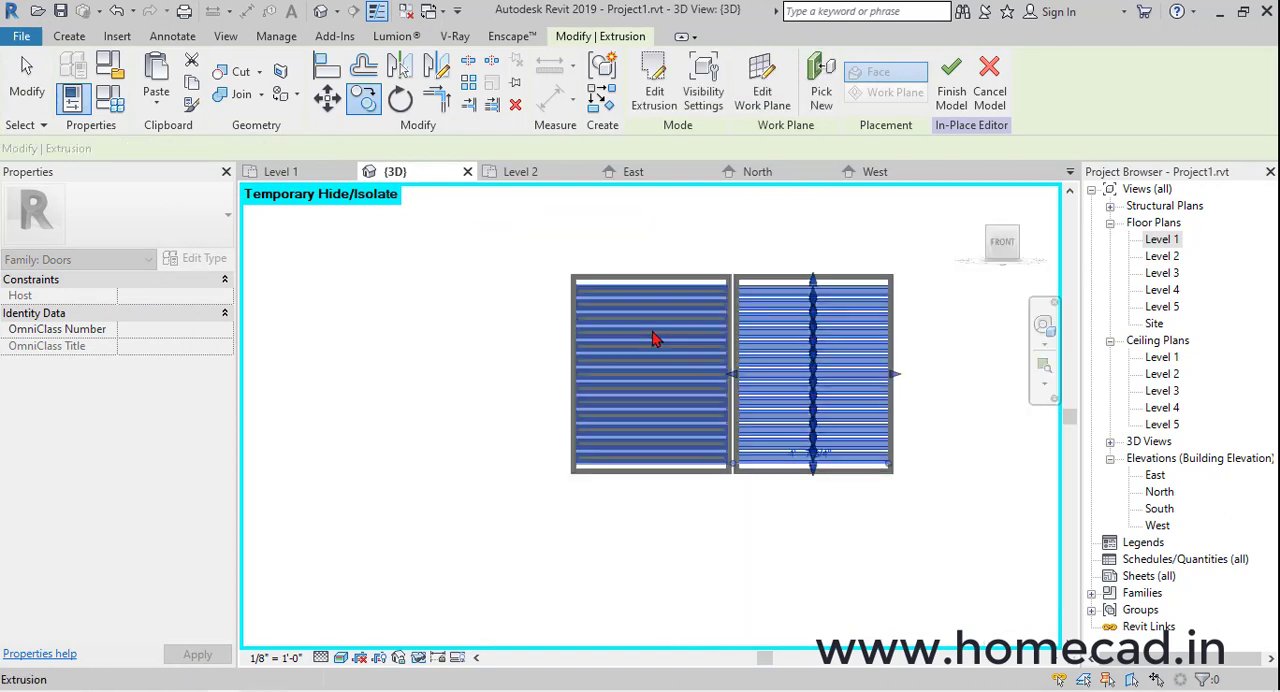
{"action": "key", "text": "Escape"}
Finish the in-place gate model and reset the temporary hide/isolate to bring back the whole house
{"action": "middle_click_drag", "start_coordinate": [879, 336], "coordinate": [1043, 371], "text": "shift"}
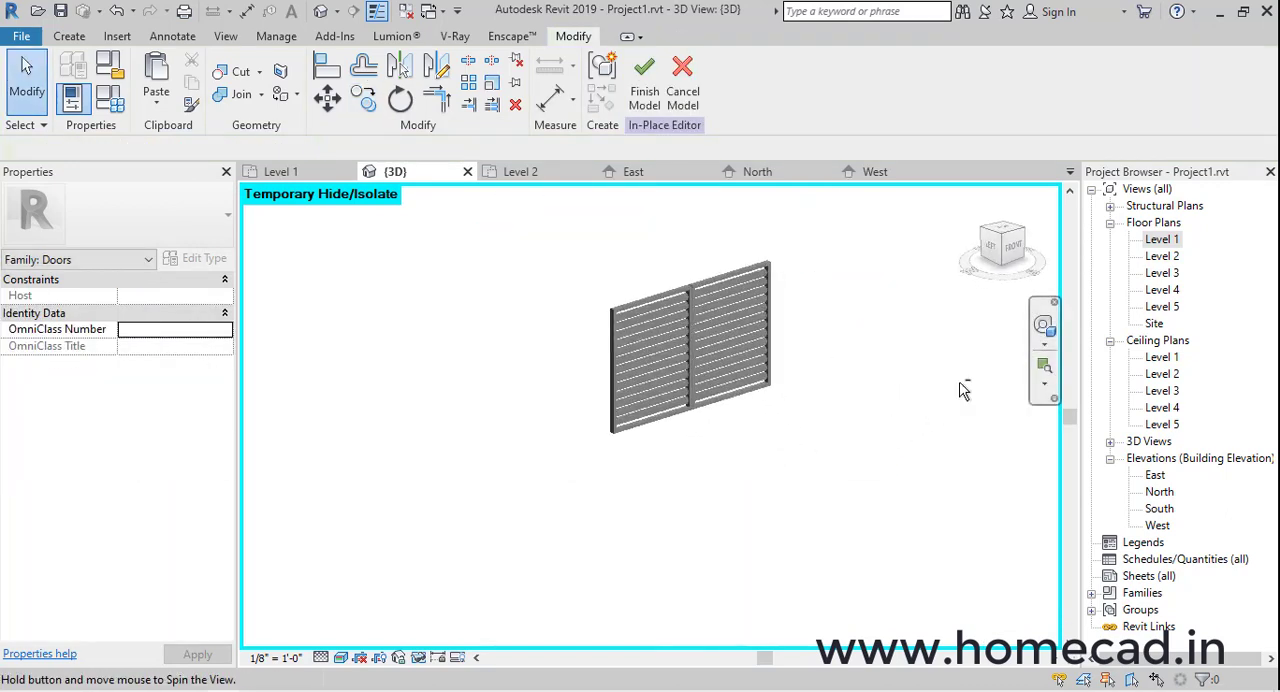
{"action": "left_click", "coordinate": [418, 657]}
{"action": "left_click", "coordinate": [455, 641]}
Examine the slatted gate in the front entrance and the open front balcony beside the staircase
{"action": "middle_click_drag", "start_coordinate": [594, 428], "coordinate": [677, 409], "text": "shift"}
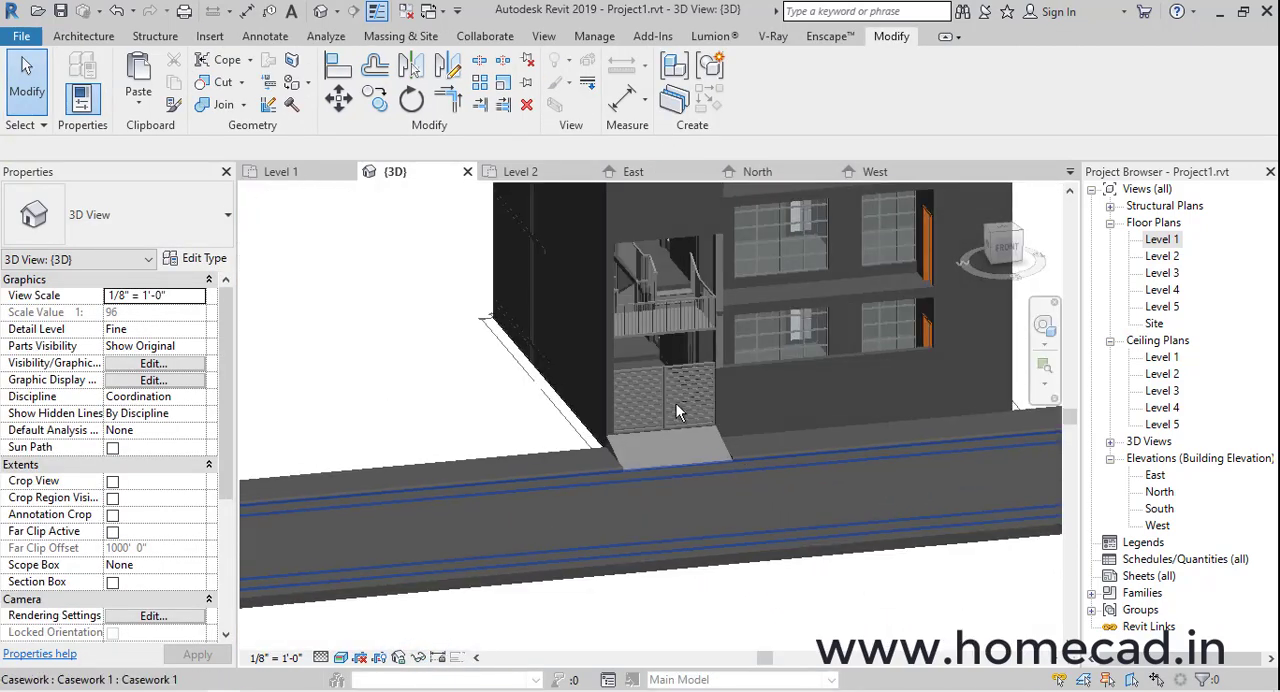
{"action": "scroll", "coordinate": [671, 406], "scroll_direction": "up", "scroll_amount": 5}
{"action": "scroll", "coordinate": [695, 443], "scroll_direction": "up", "scroll_amount": 3}
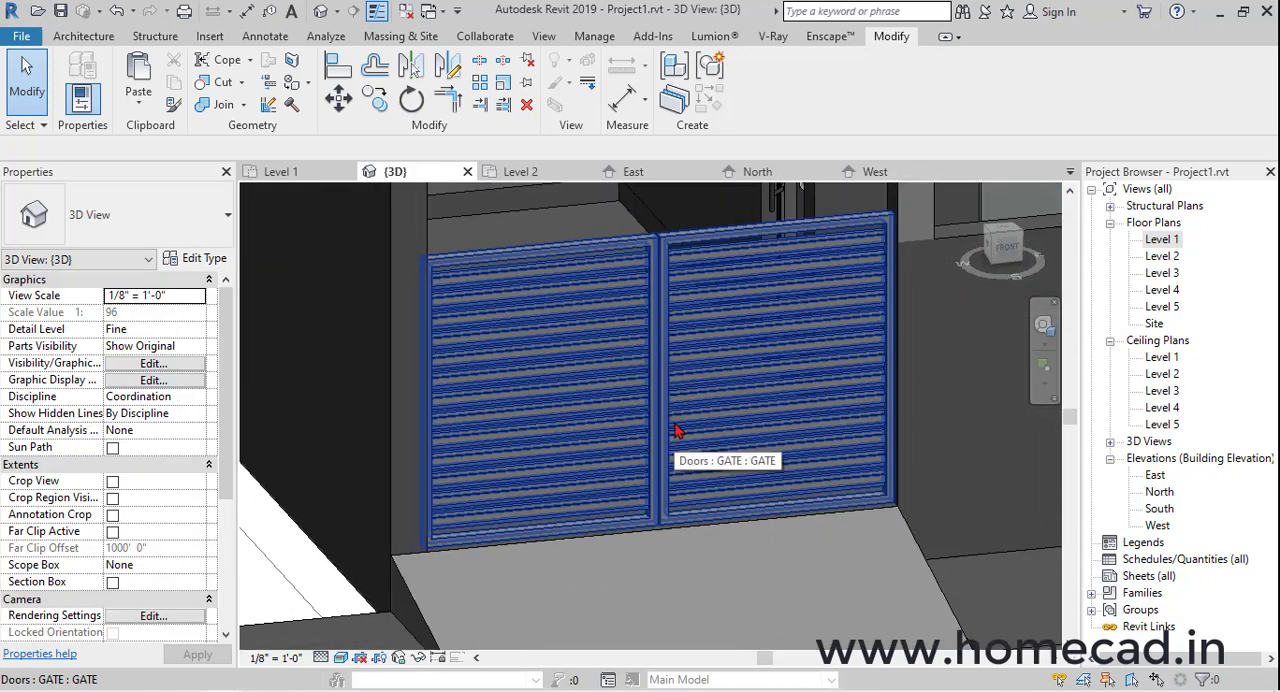
{"action": "scroll", "coordinate": [675, 427], "scroll_direction": "down", "scroll_amount": 6}
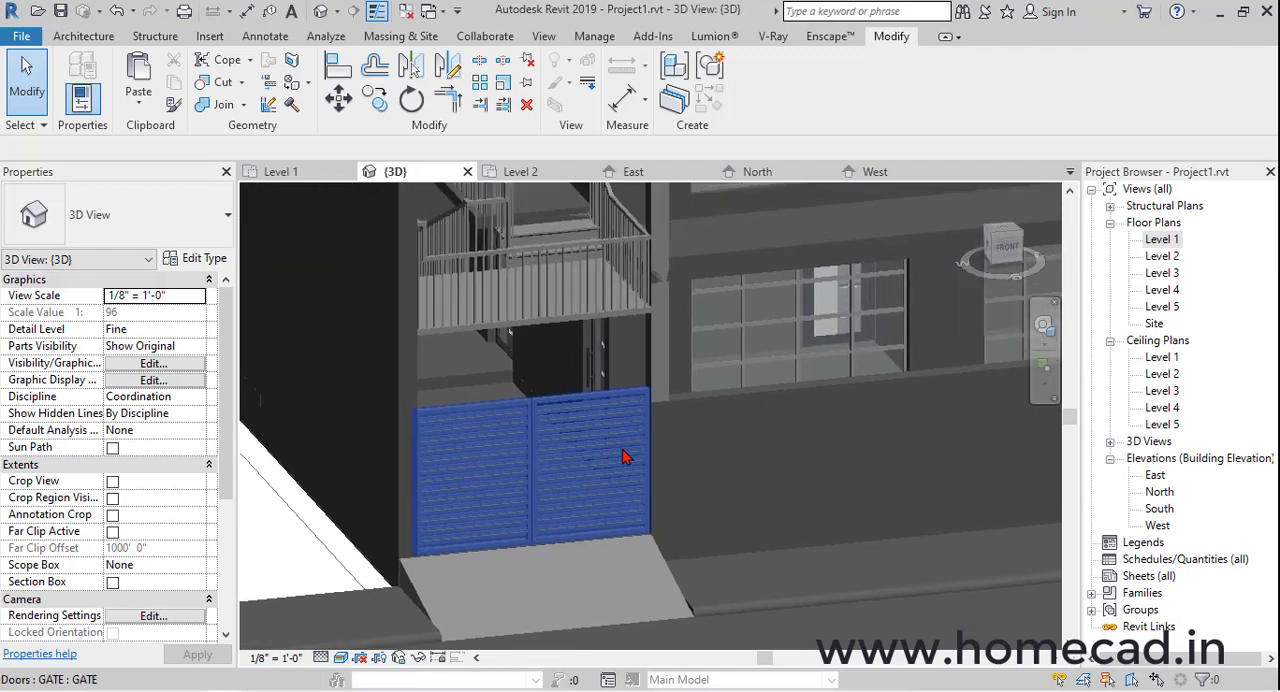
{"action": "scroll", "coordinate": [688, 457], "scroll_direction": "down", "scroll_amount": 2}
{"action": "middle_click_drag", "start_coordinate": [782, 450], "coordinate": [664, 483], "text": "shift"}
{"action": "scroll", "coordinate": [616, 510], "scroll_direction": "up", "scroll_amount": 4}
{"action": "scroll", "coordinate": [588, 478], "scroll_direction": "up", "scroll_amount": 2}
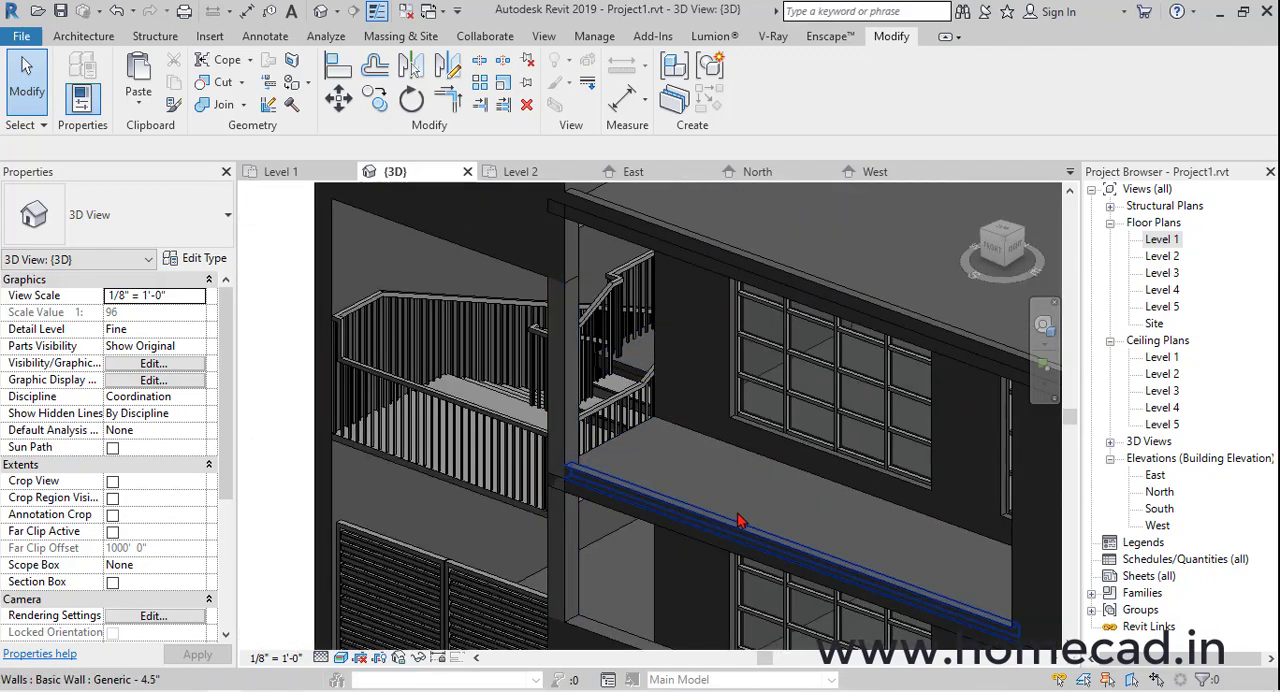
Start a railing on the Level 3 floor plan with the Glass Panel - Bottom Fill type
{"action": "double_click", "coordinate": [1163, 274]}
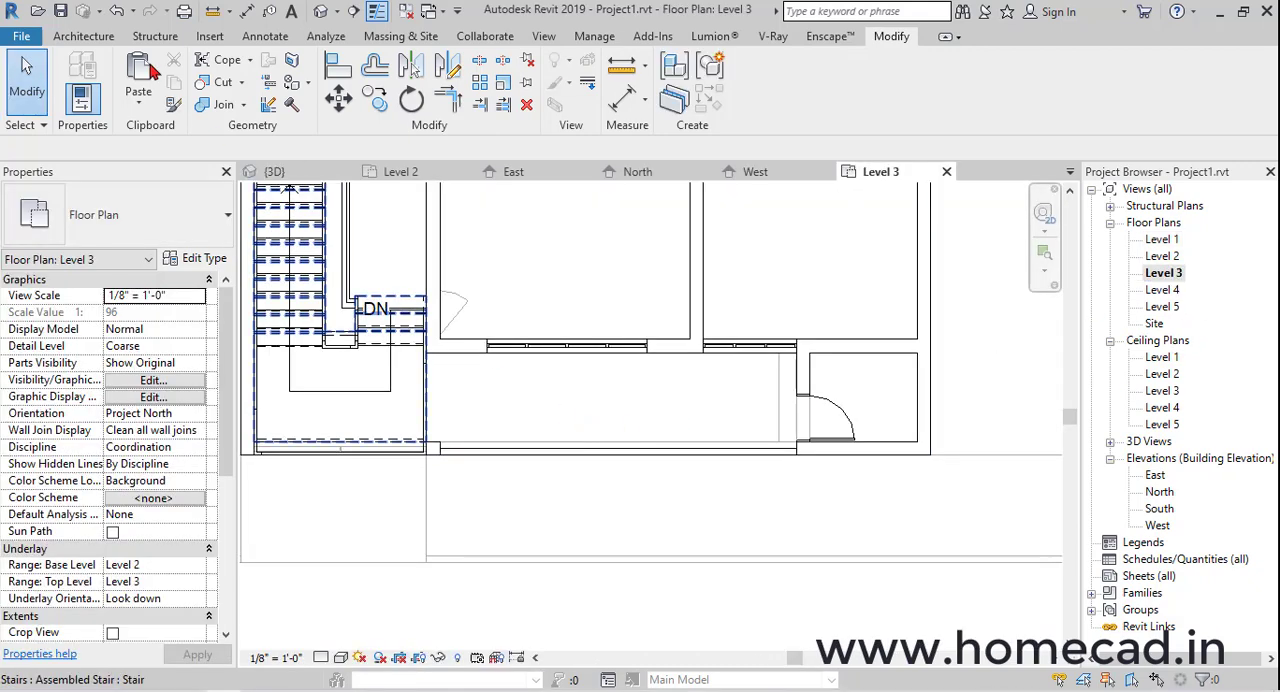
{"action": "left_click", "coordinate": [86, 36]}
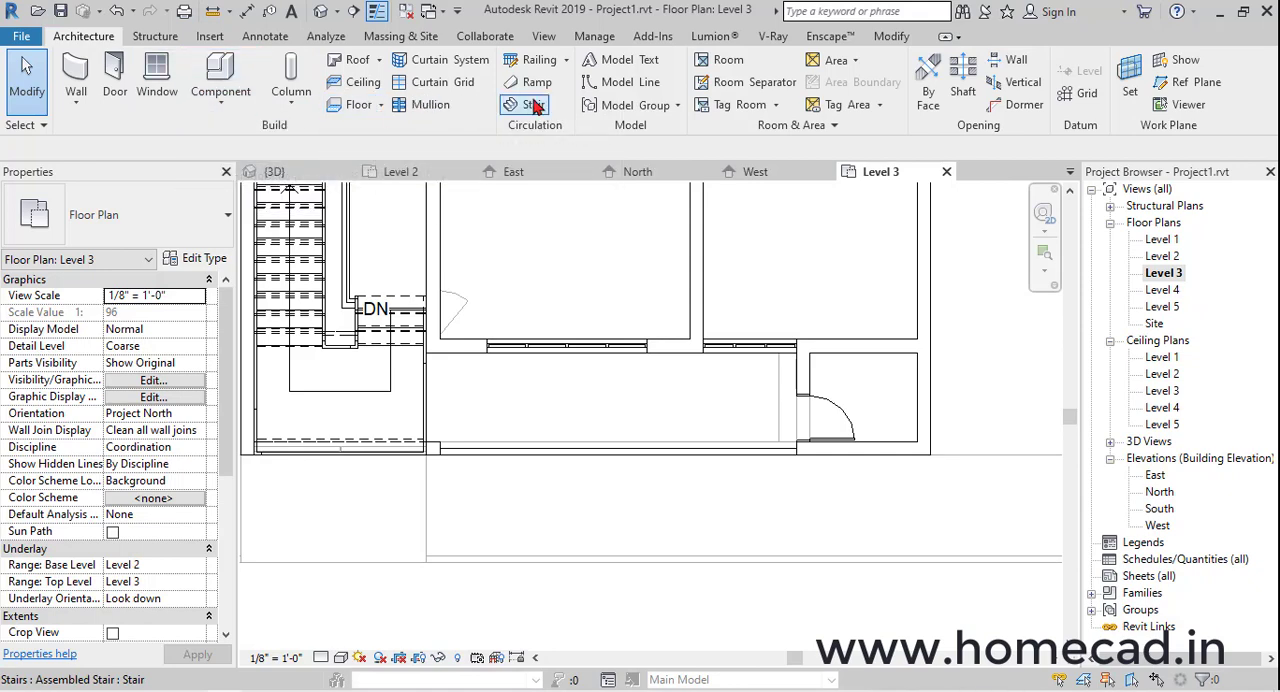
{"action": "left_click", "coordinate": [539, 59]}
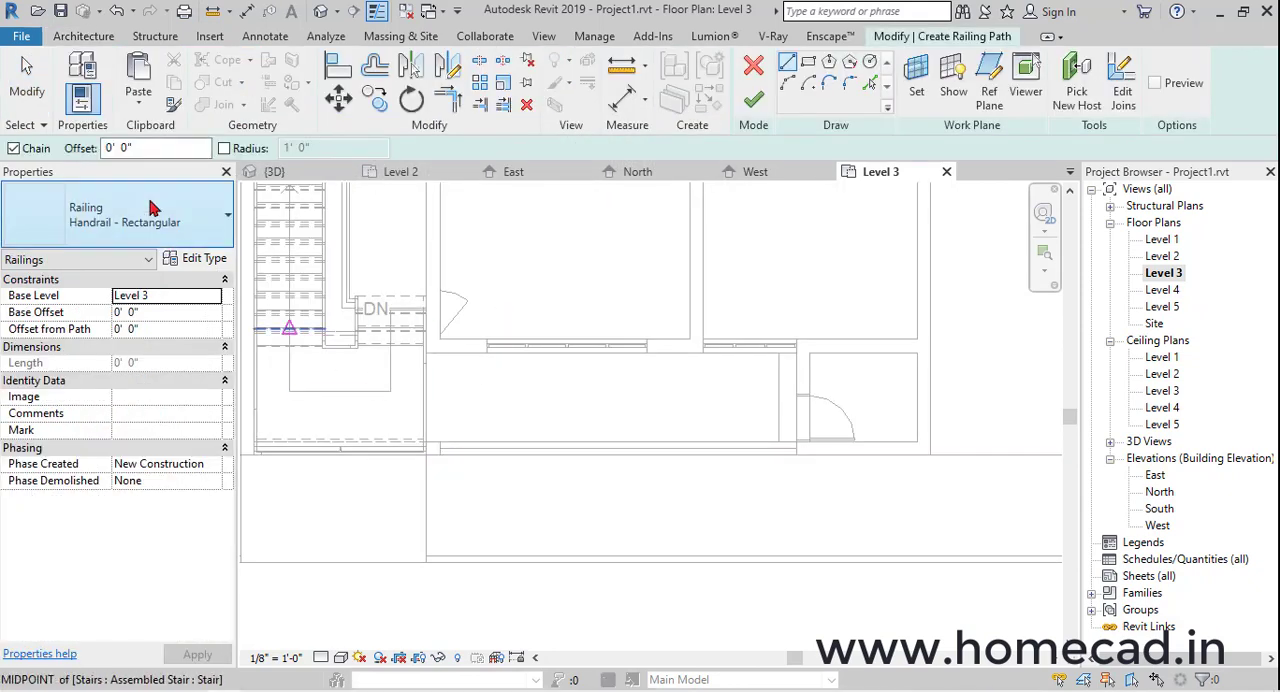
{"action": "left_click", "coordinate": [130, 218]}
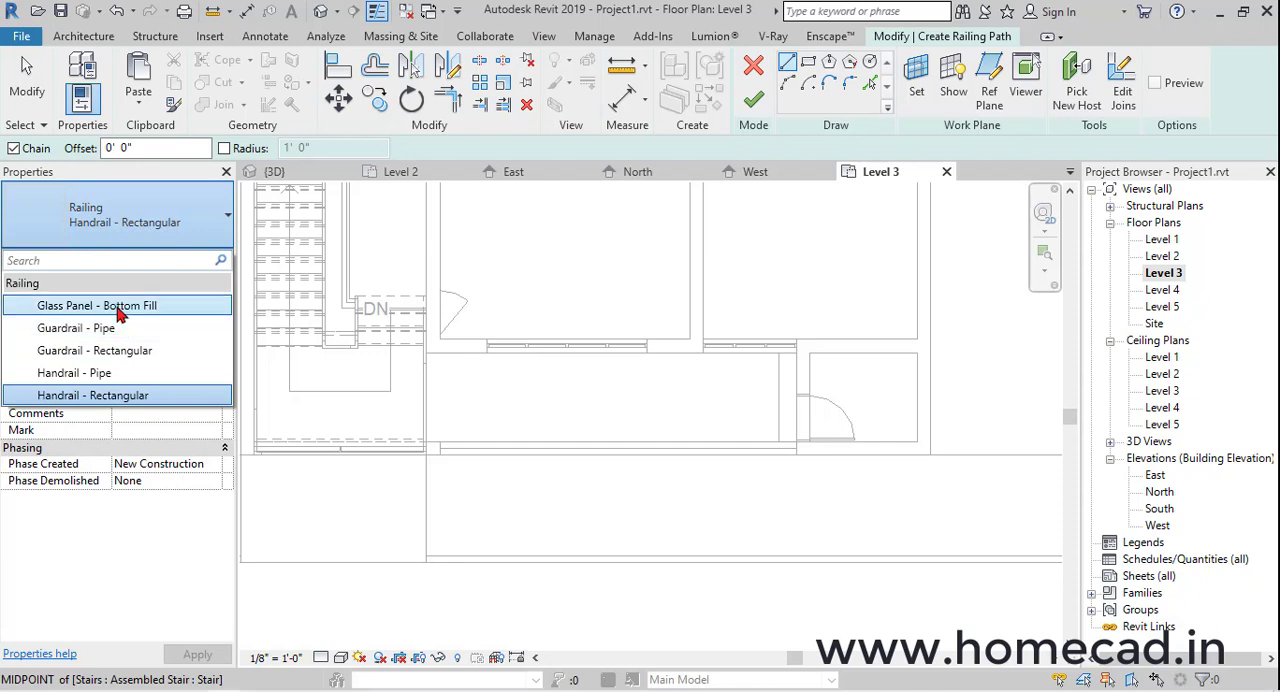
{"action": "left_click", "coordinate": [100, 306]}
Sketch a straight 20' 0" railing path along the front balcony edge from the column to the wall midpoint, finish it and view it in 3D
{"action": "scroll", "coordinate": [450, 456], "scroll_direction": "up", "scroll_amount": 4}
{"action": "scroll", "coordinate": [453, 461], "scroll_direction": "up", "scroll_amount": 2}
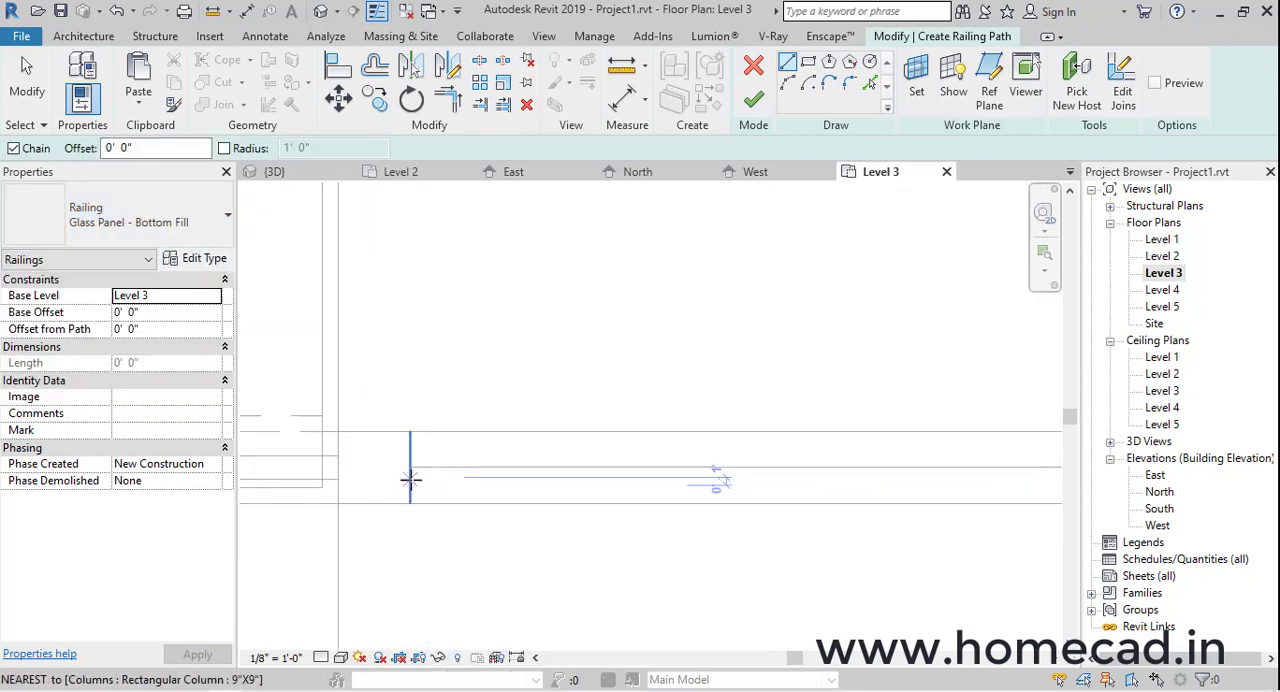
{"action": "left_click", "coordinate": [409, 485]}
{"action": "scroll", "coordinate": [560, 488], "scroll_direction": "down", "scroll_amount": 2}
{"action": "mouse_move", "coordinate": [800, 482]}
{"action": "middle_mouse_down"}
{"action": "mouse_move", "coordinate": [352, 482]}
{"action": "mouse_move", "coordinate": [680, 471]}
{"action": "middle_mouse_up"}
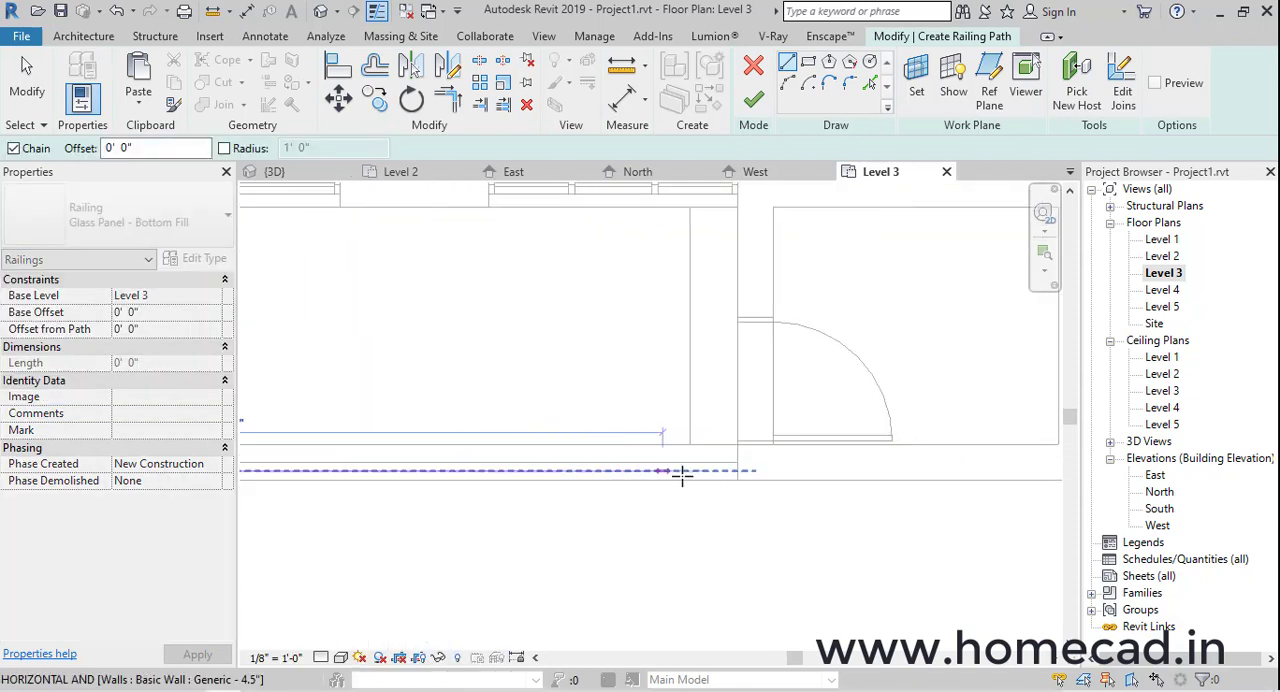
{"action": "left_click", "coordinate": [737, 471]}
{"action": "left_click", "coordinate": [754, 102]}
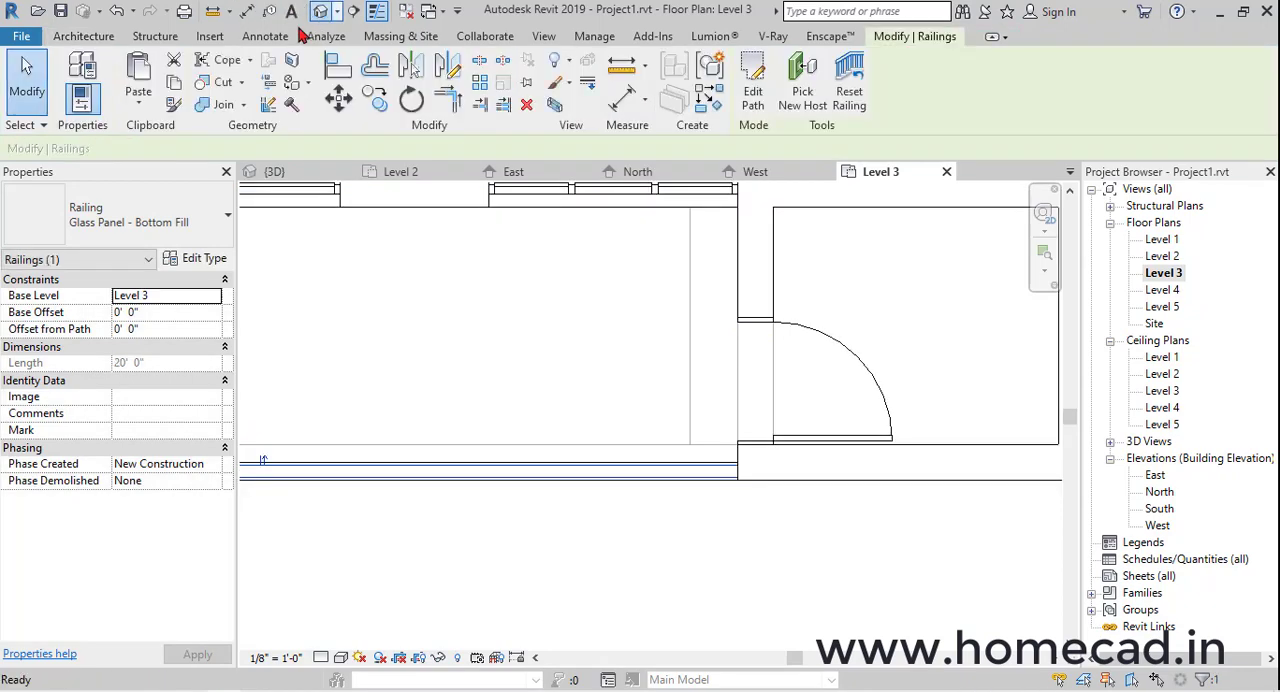
{"action": "left_click", "coordinate": [320, 11]}
{"action": "scroll", "coordinate": [617, 459], "scroll_direction": "up", "scroll_amount": 3}
{"action": "scroll", "coordinate": [617, 459], "scroll_direction": "down", "scroll_amount": 3}
Add a Glass Panel - Bottom Fill railing on Level 4 along the front roof edge, from the stair block to the side parapet, and view it in 3D
{"action": "double_click", "coordinate": [1162, 289]}
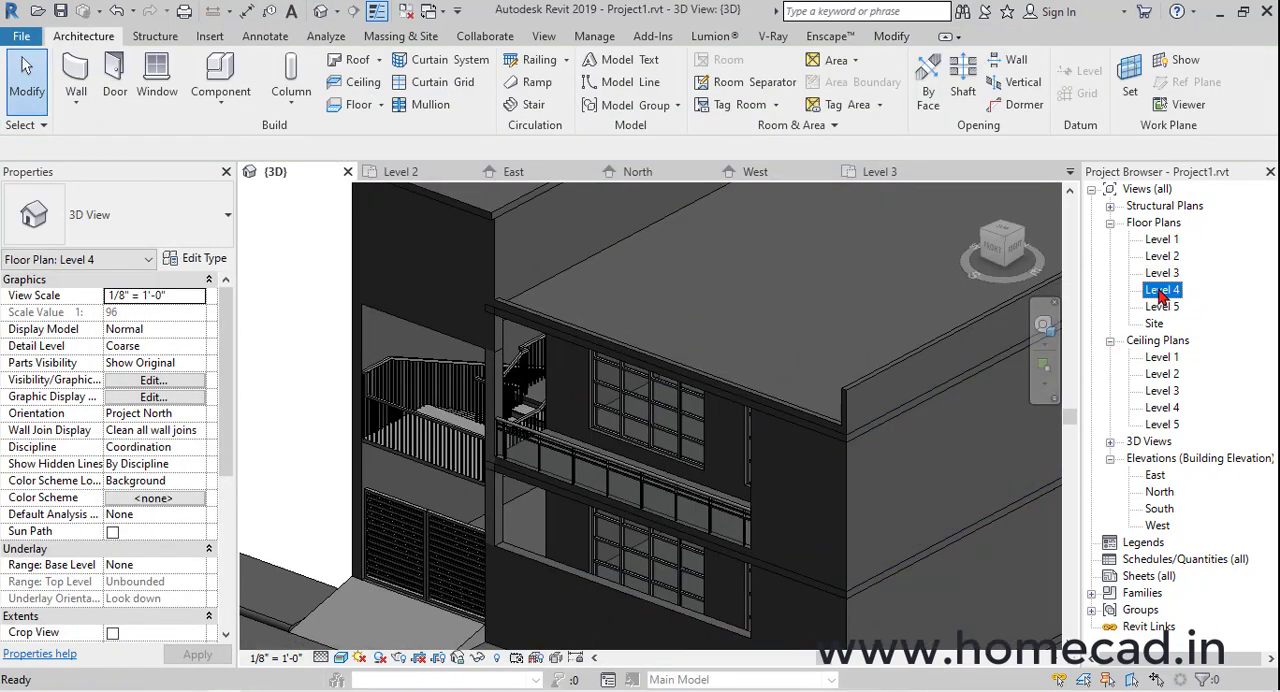
{"action": "left_click", "coordinate": [538, 63]}
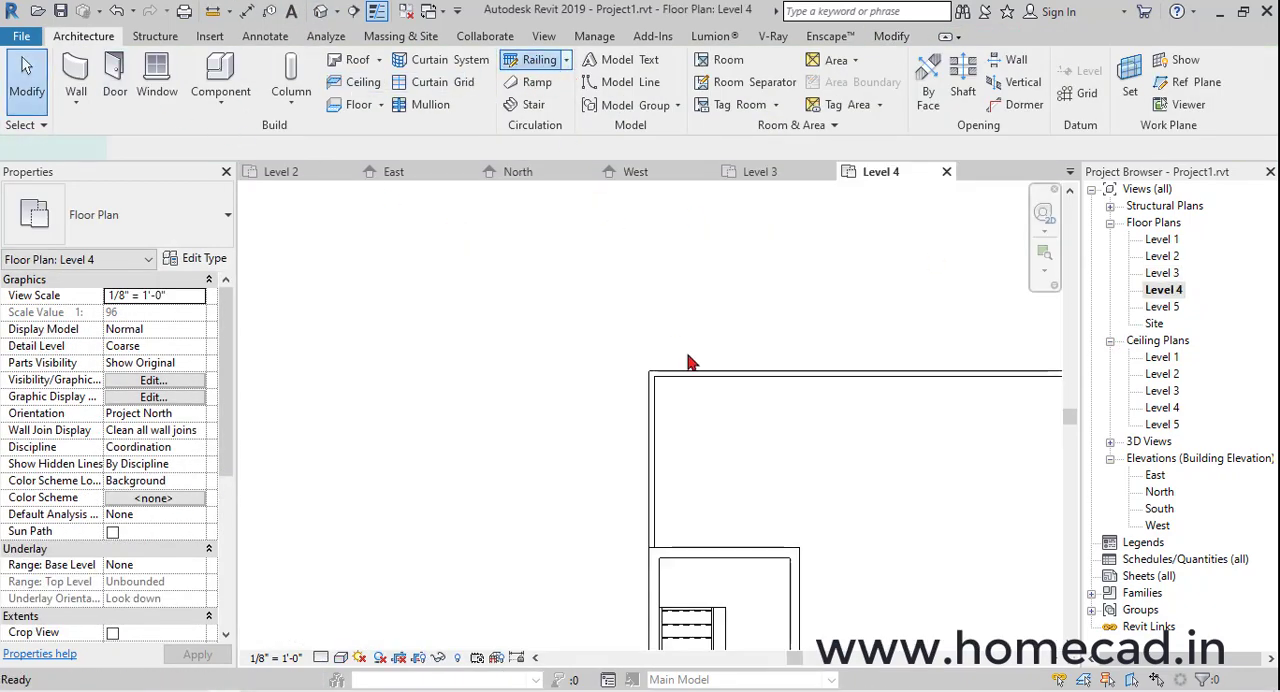
{"action": "scroll", "coordinate": [637, 374], "scroll_direction": "up", "scroll_amount": 4}
{"action": "left_click", "coordinate": [544, 386]}
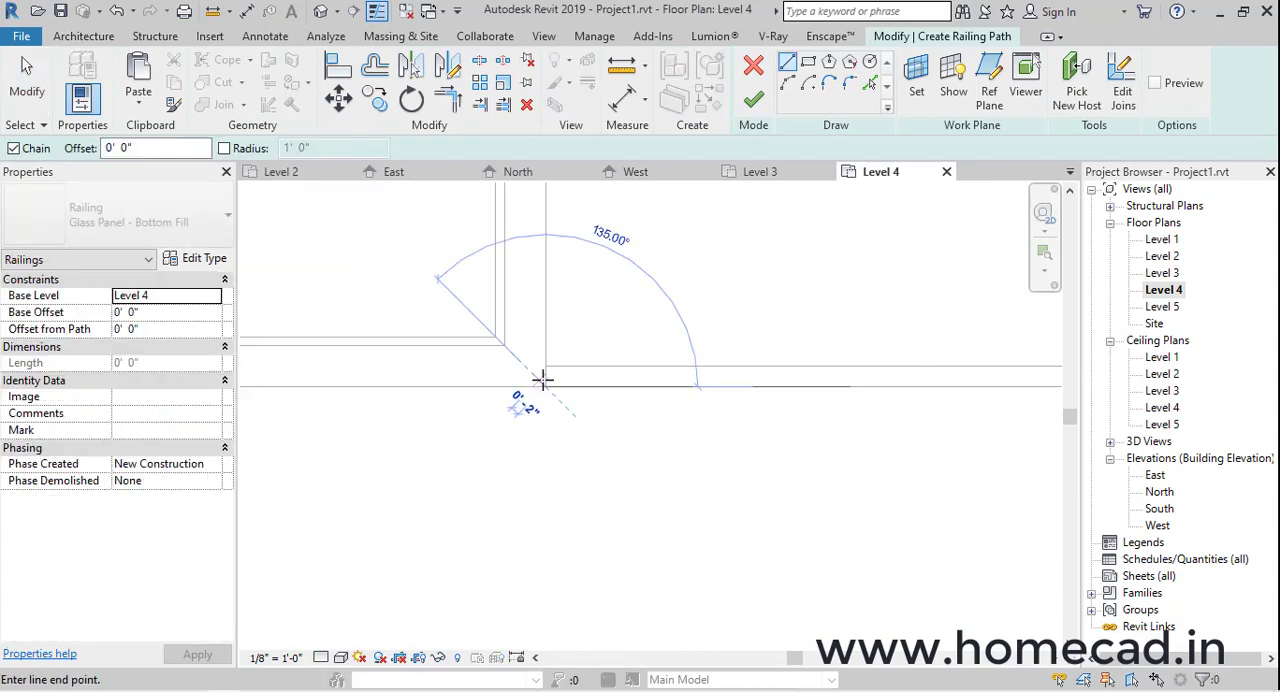
{"action": "scroll", "coordinate": [557, 380], "scroll_direction": "down", "scroll_amount": 2}
{"action": "scroll", "coordinate": [811, 381], "scroll_direction": "up", "scroll_amount": 3}
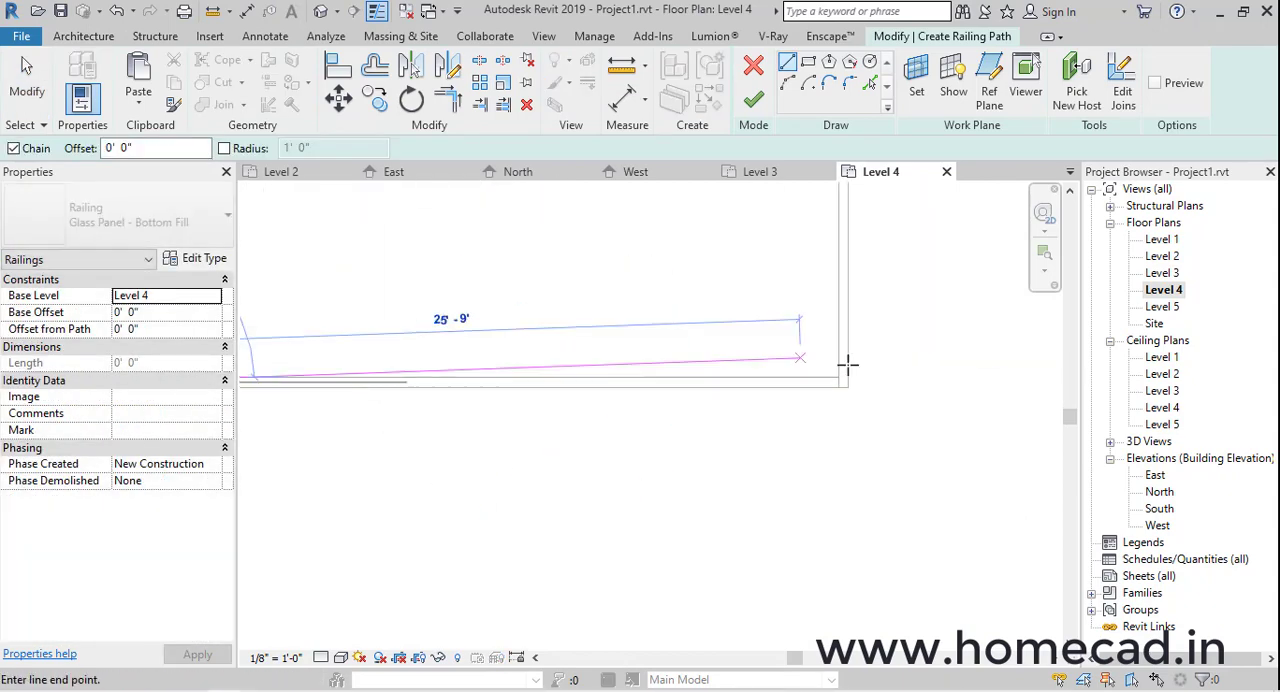
{"action": "left_click", "coordinate": [815, 381]}
{"action": "left_click", "coordinate": [753, 98]}
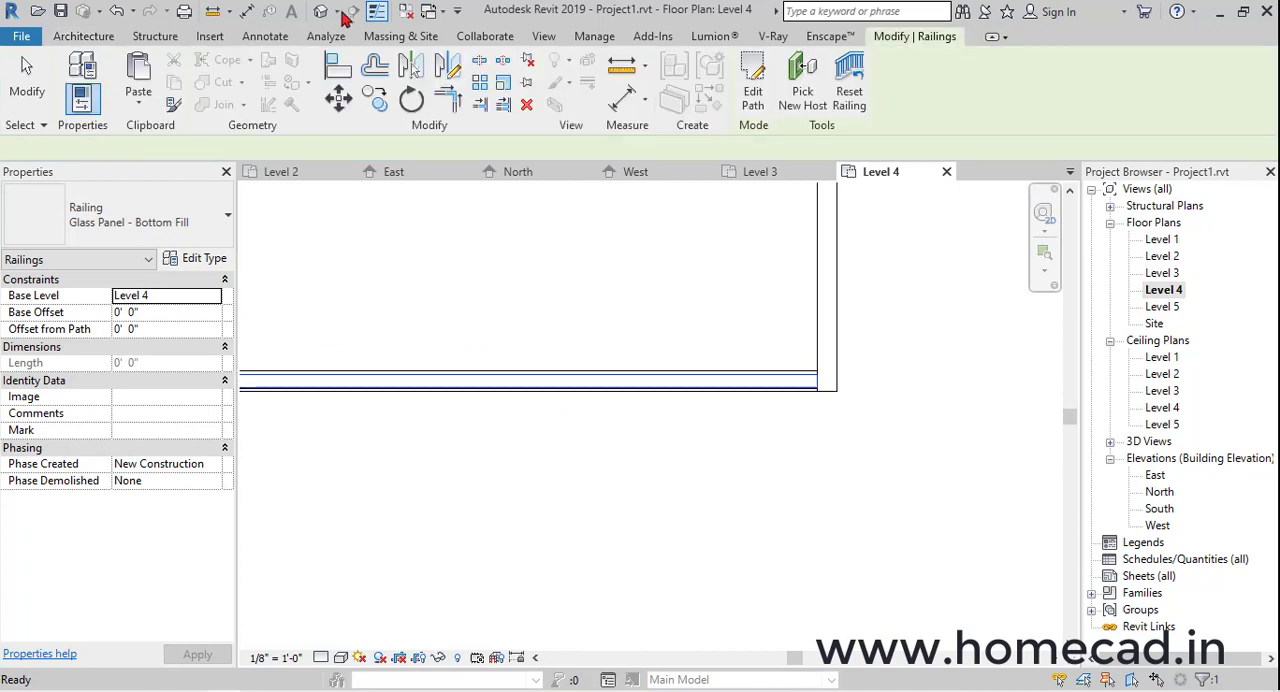
{"action": "left_click", "coordinate": [320, 11]}
{"action": "middle_click_drag", "start_coordinate": [760, 430], "coordinate": [785, 449], "text": "shift"}
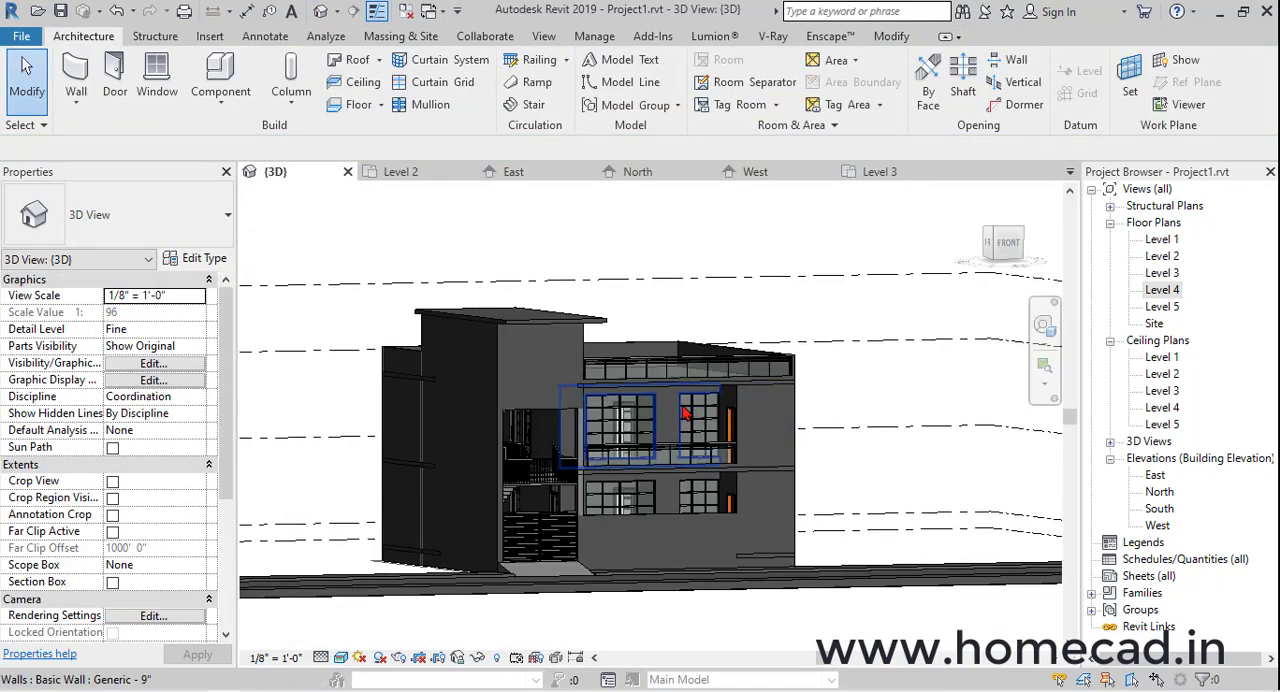
{"action": "middle_click_drag", "start_coordinate": [650, 474], "coordinate": [835, 430], "text": "shift"}
{"action": "scroll", "coordinate": [790, 511], "scroll_direction": "up", "scroll_amount": 1}
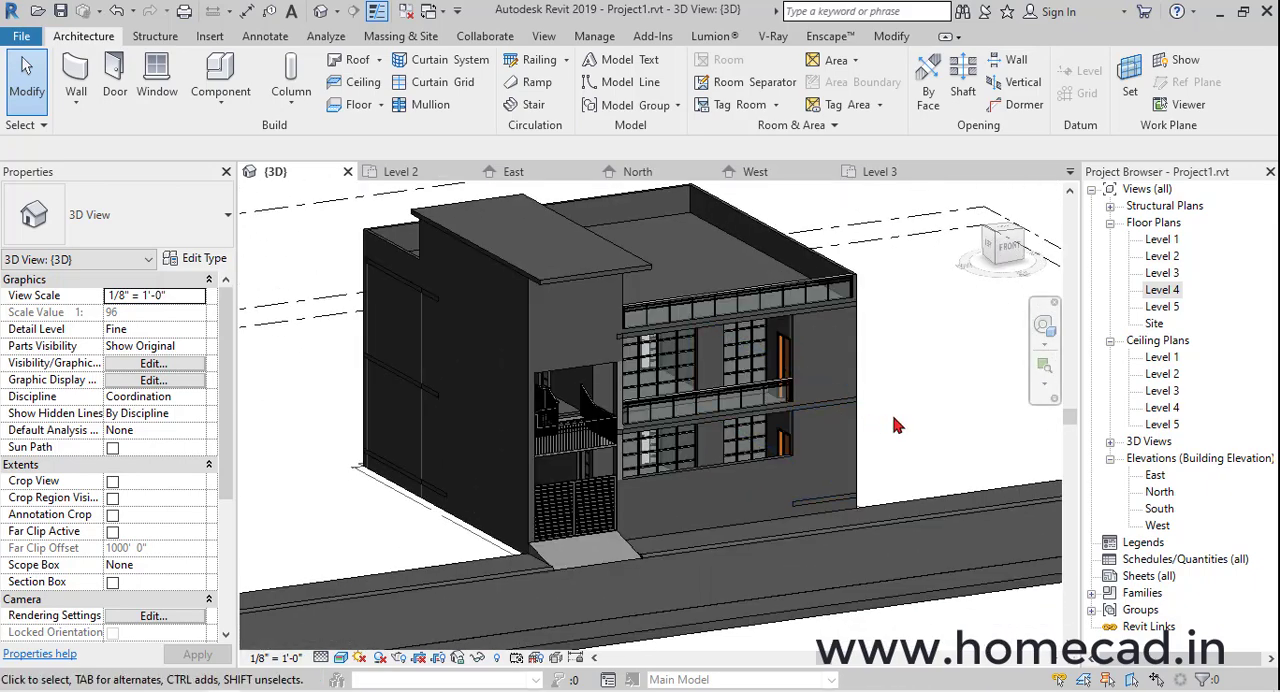